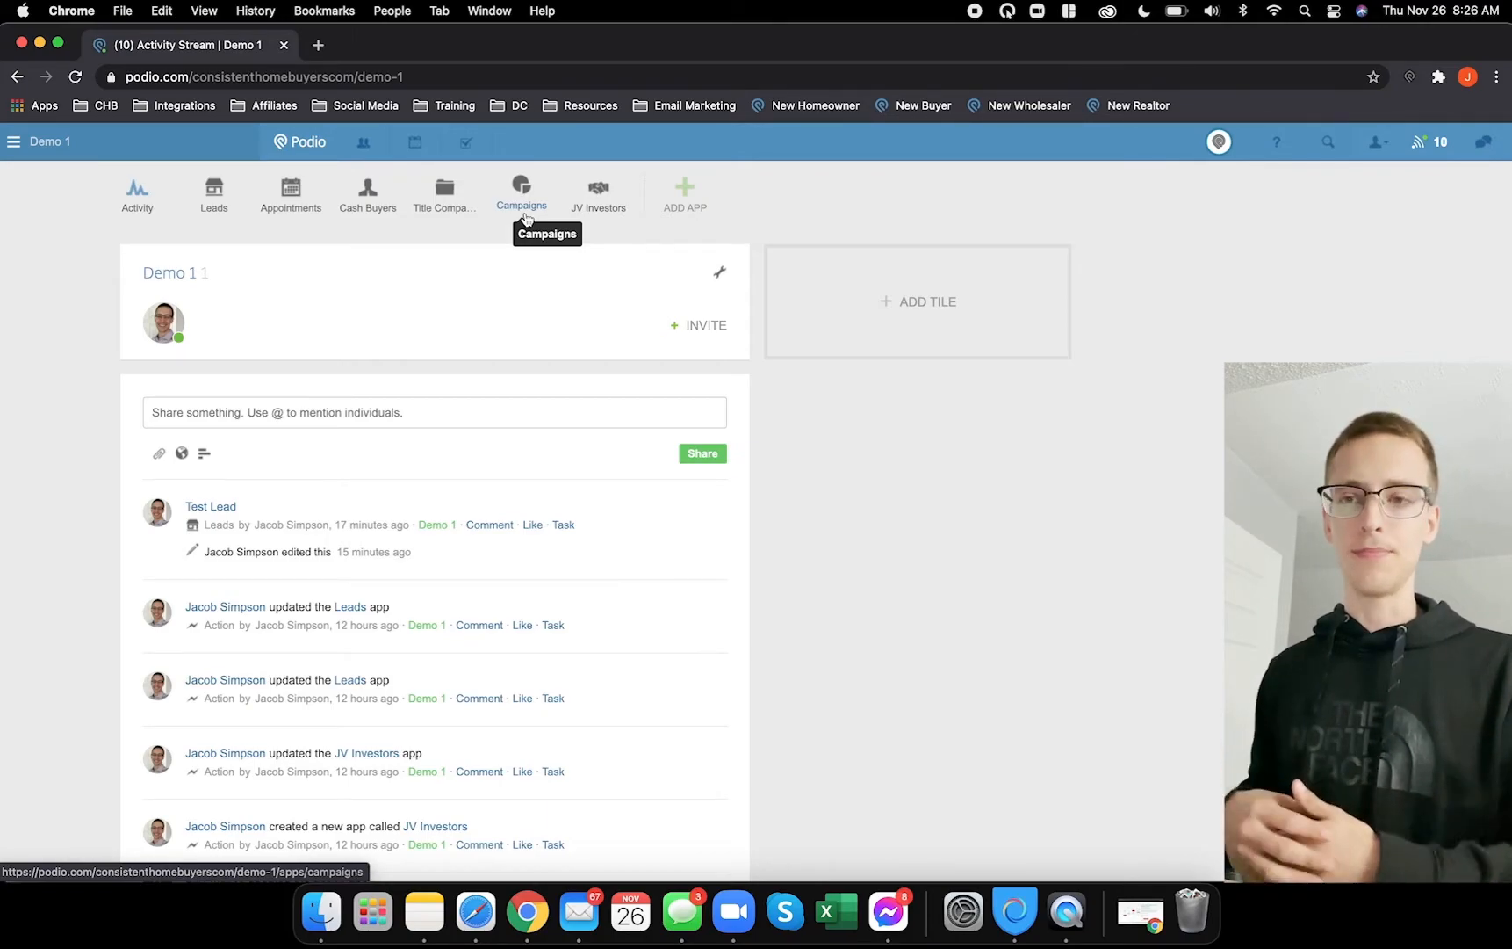
- Open the Test Lead record in the Leads app, scroll through all its sections, then close it
click(216, 195)
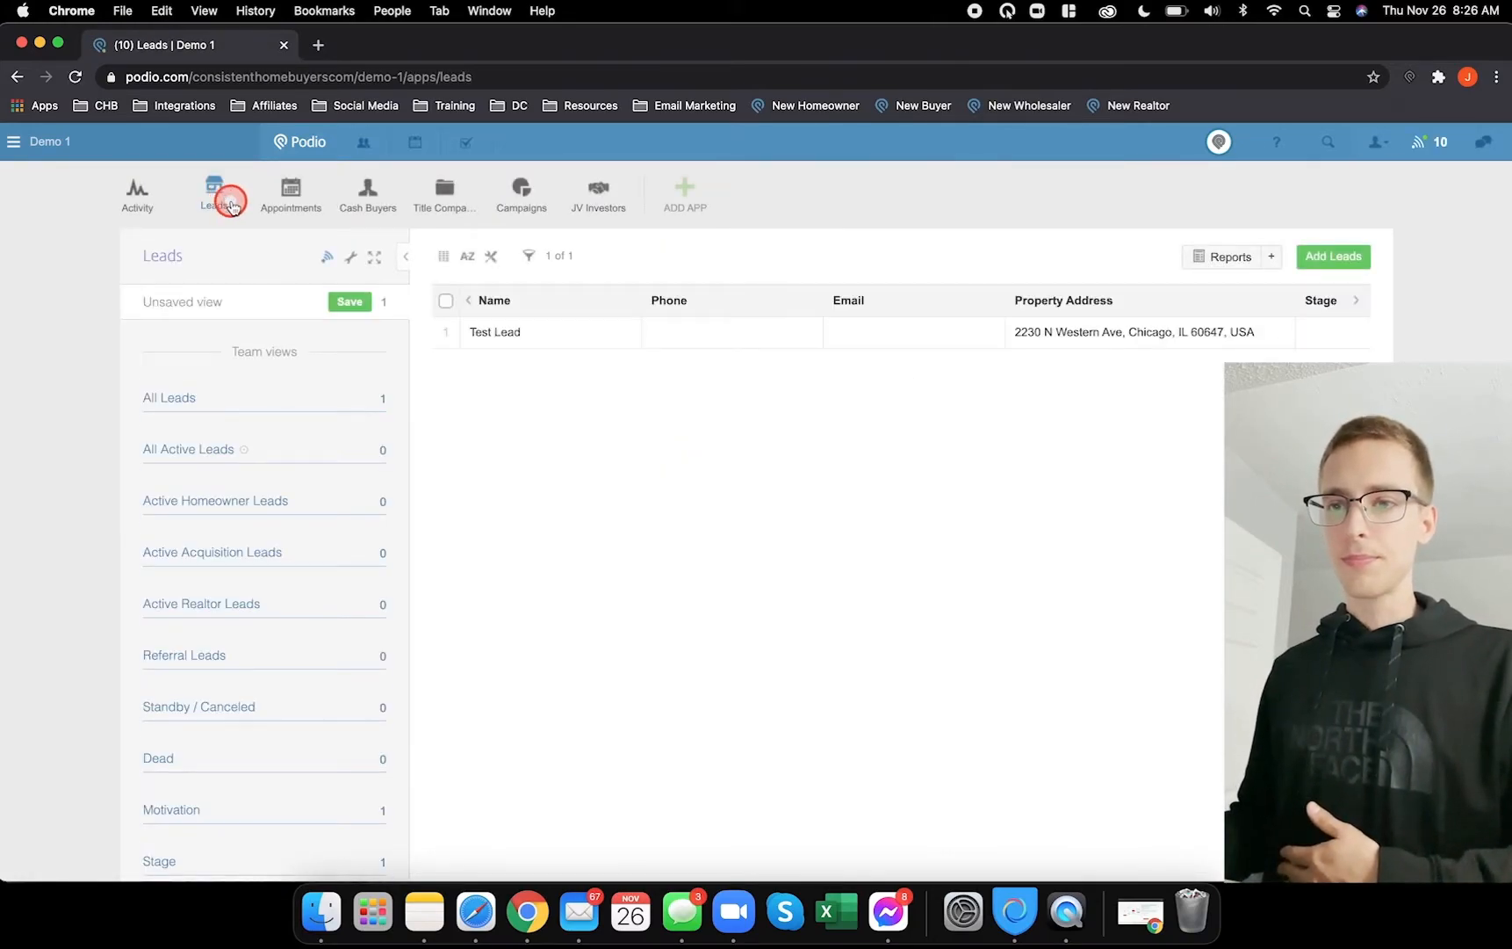
click(527, 332)
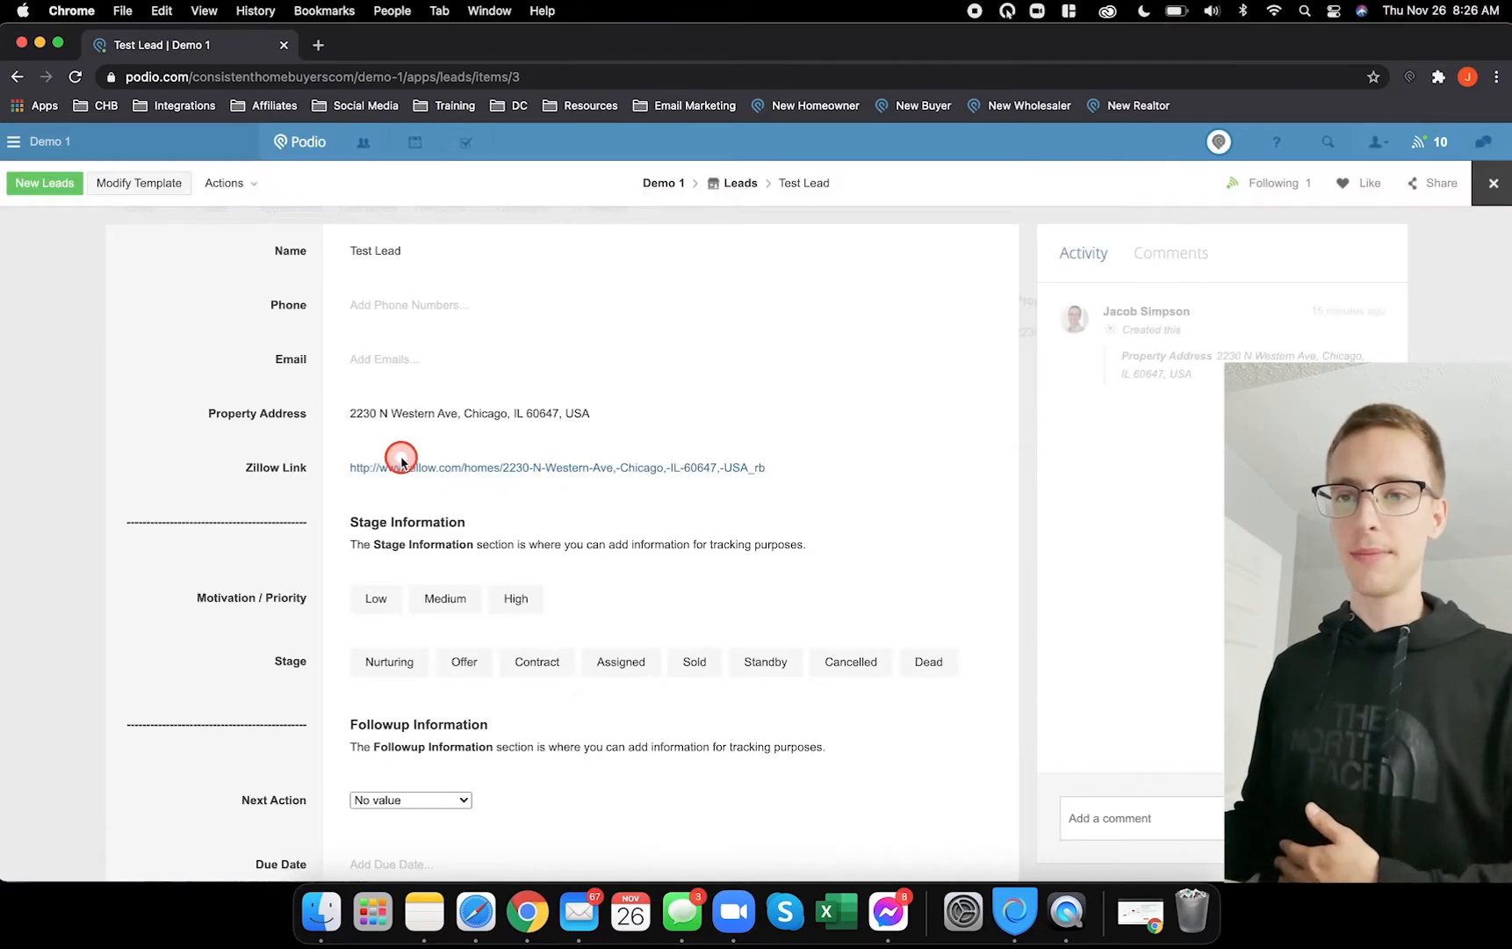
scroll(399, 545, down, 15)
scroll(398, 533, up, 15)
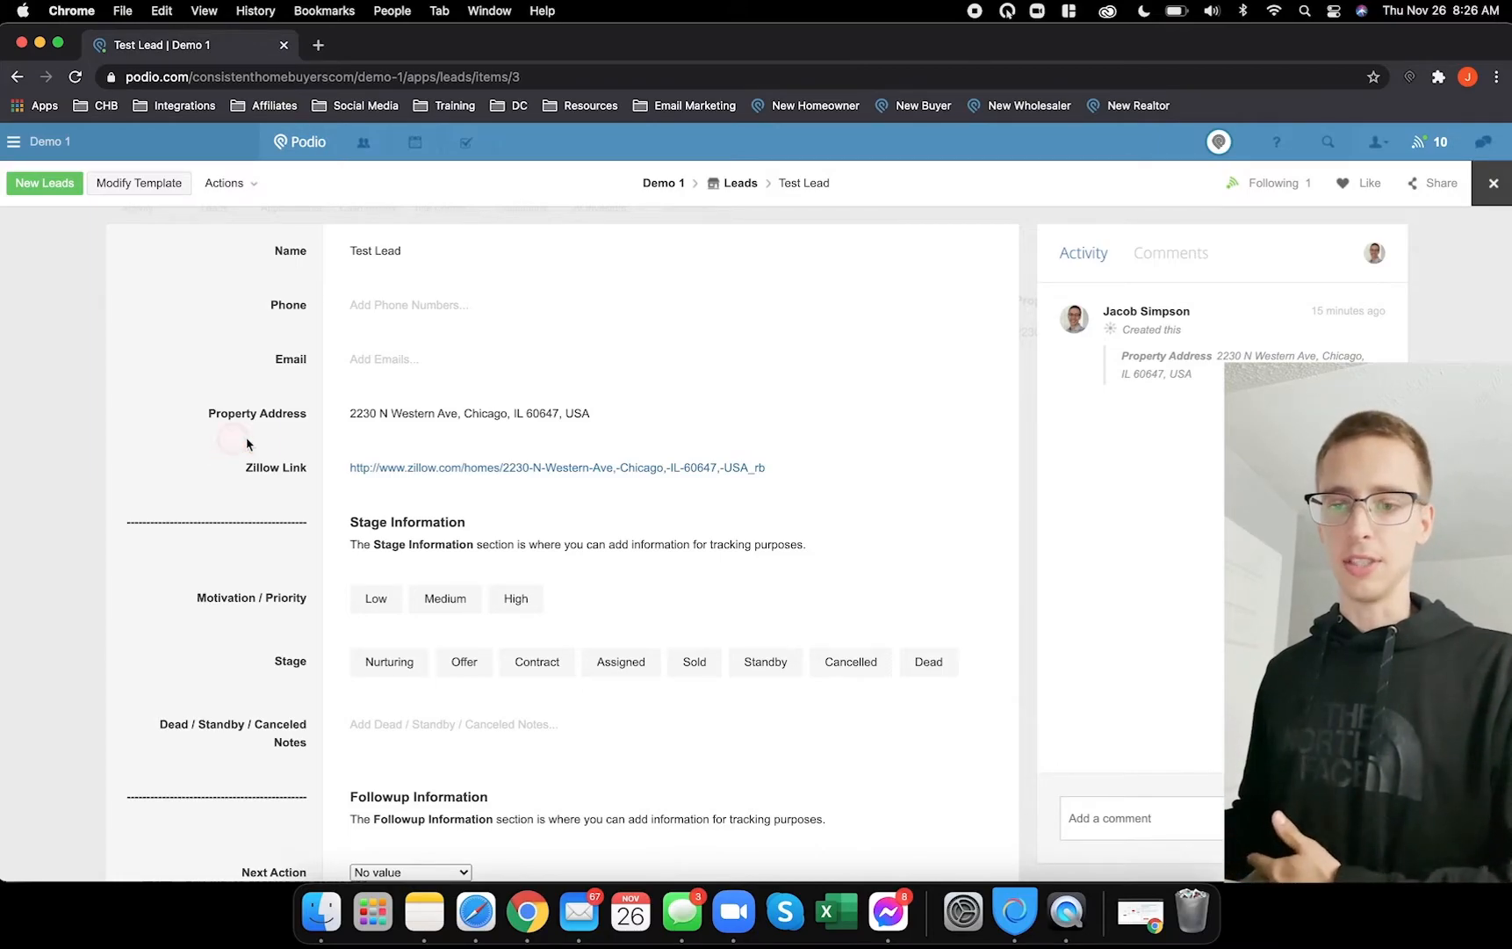
scroll(232, 444, down, 10)
scroll(247, 439, down, 3)
scroll(246, 448, up, 12)
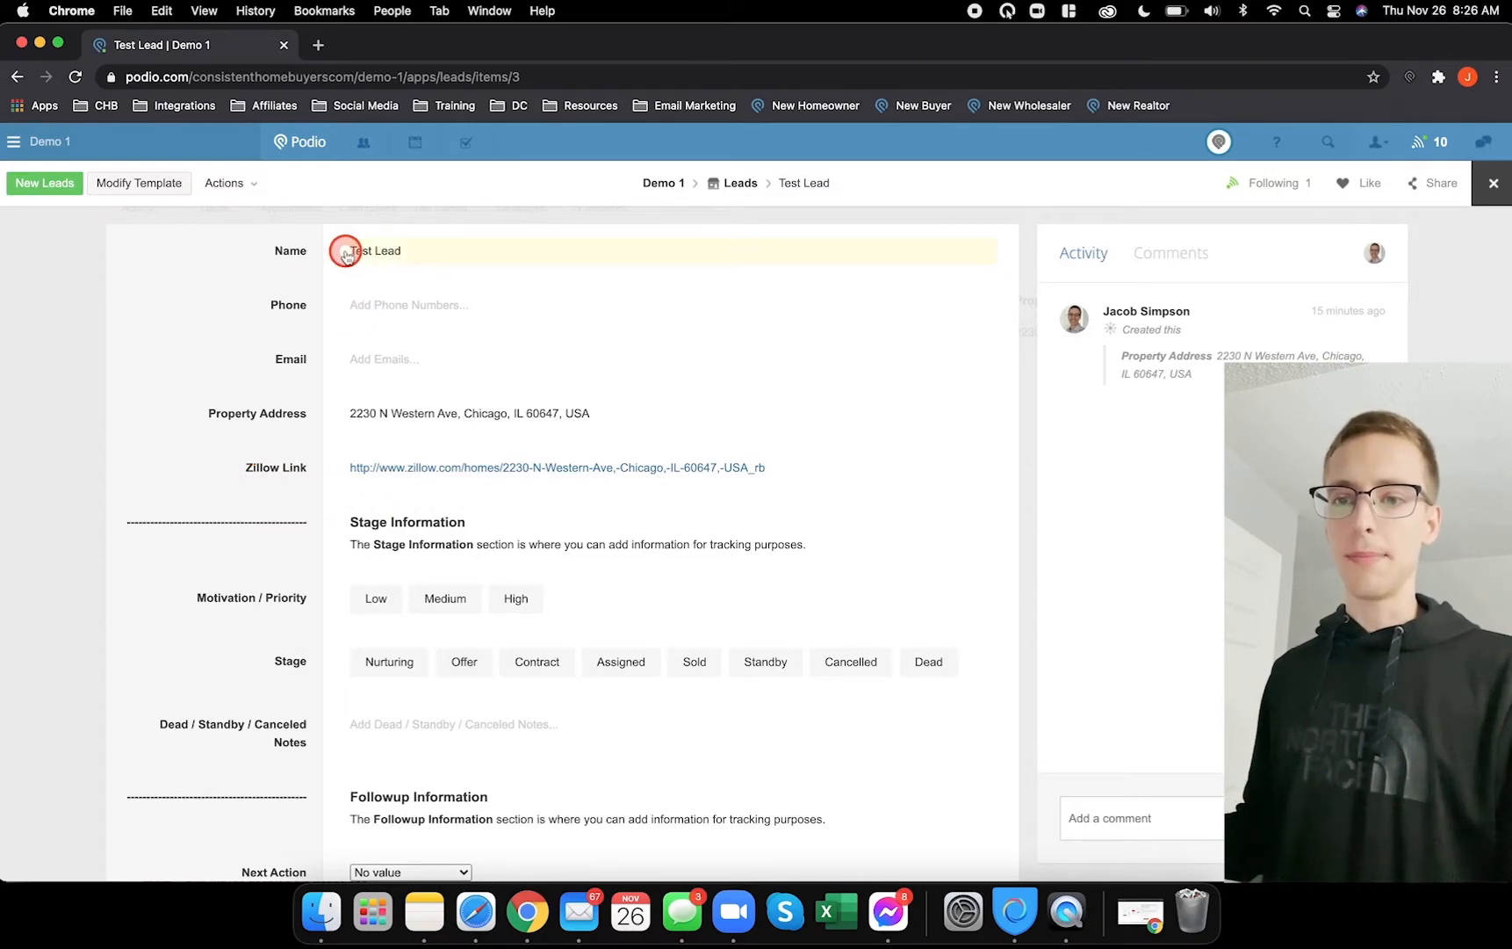
scroll(273, 405, down, 4)
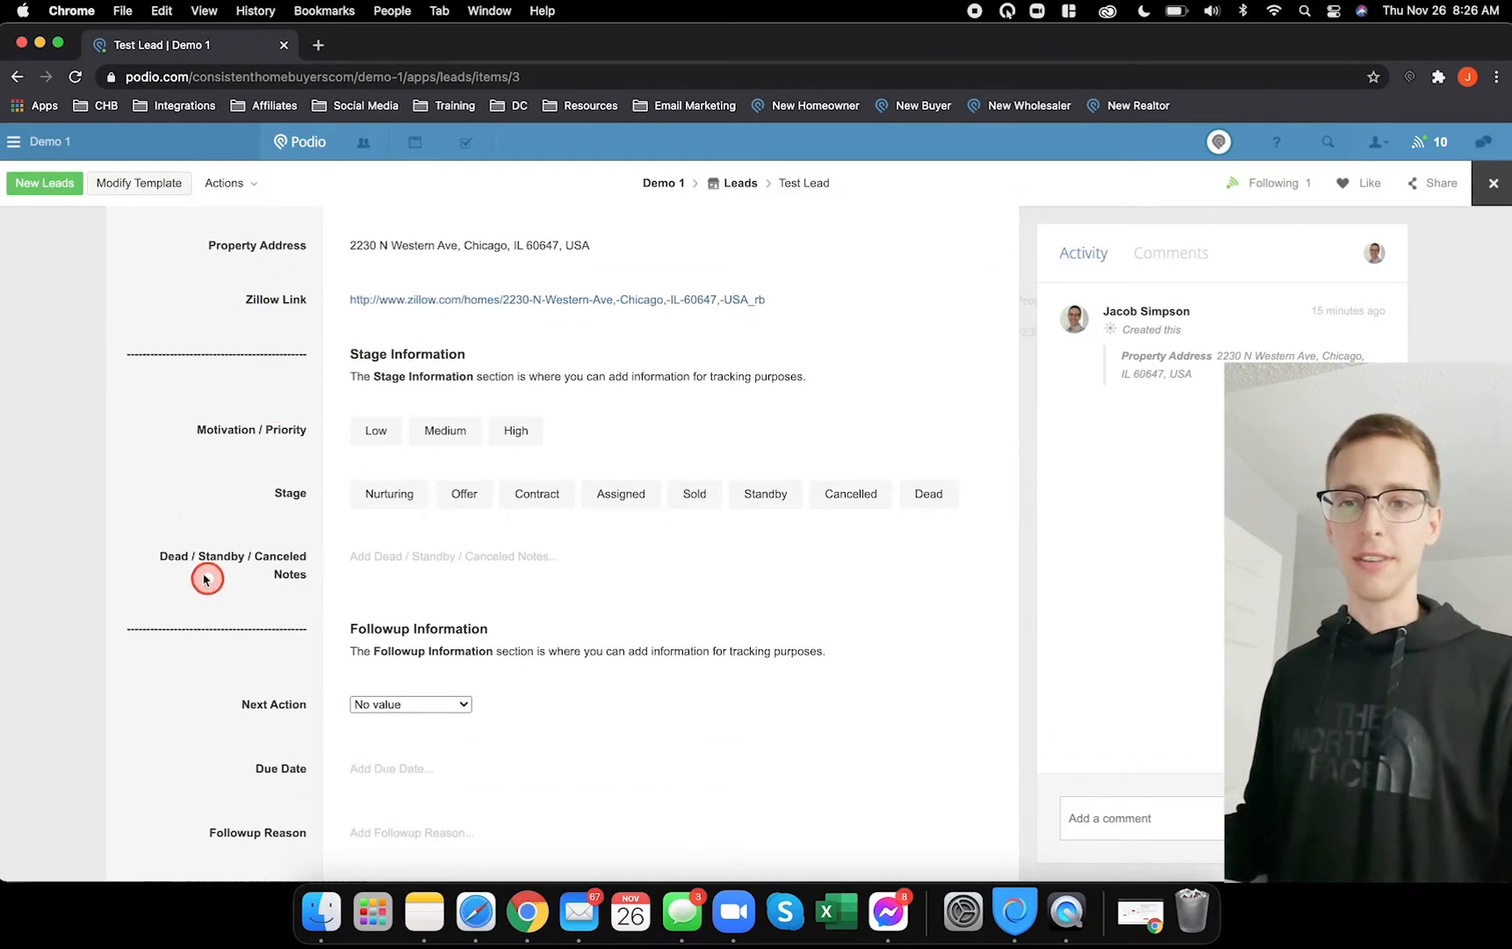
scroll(260, 439, down, 6)
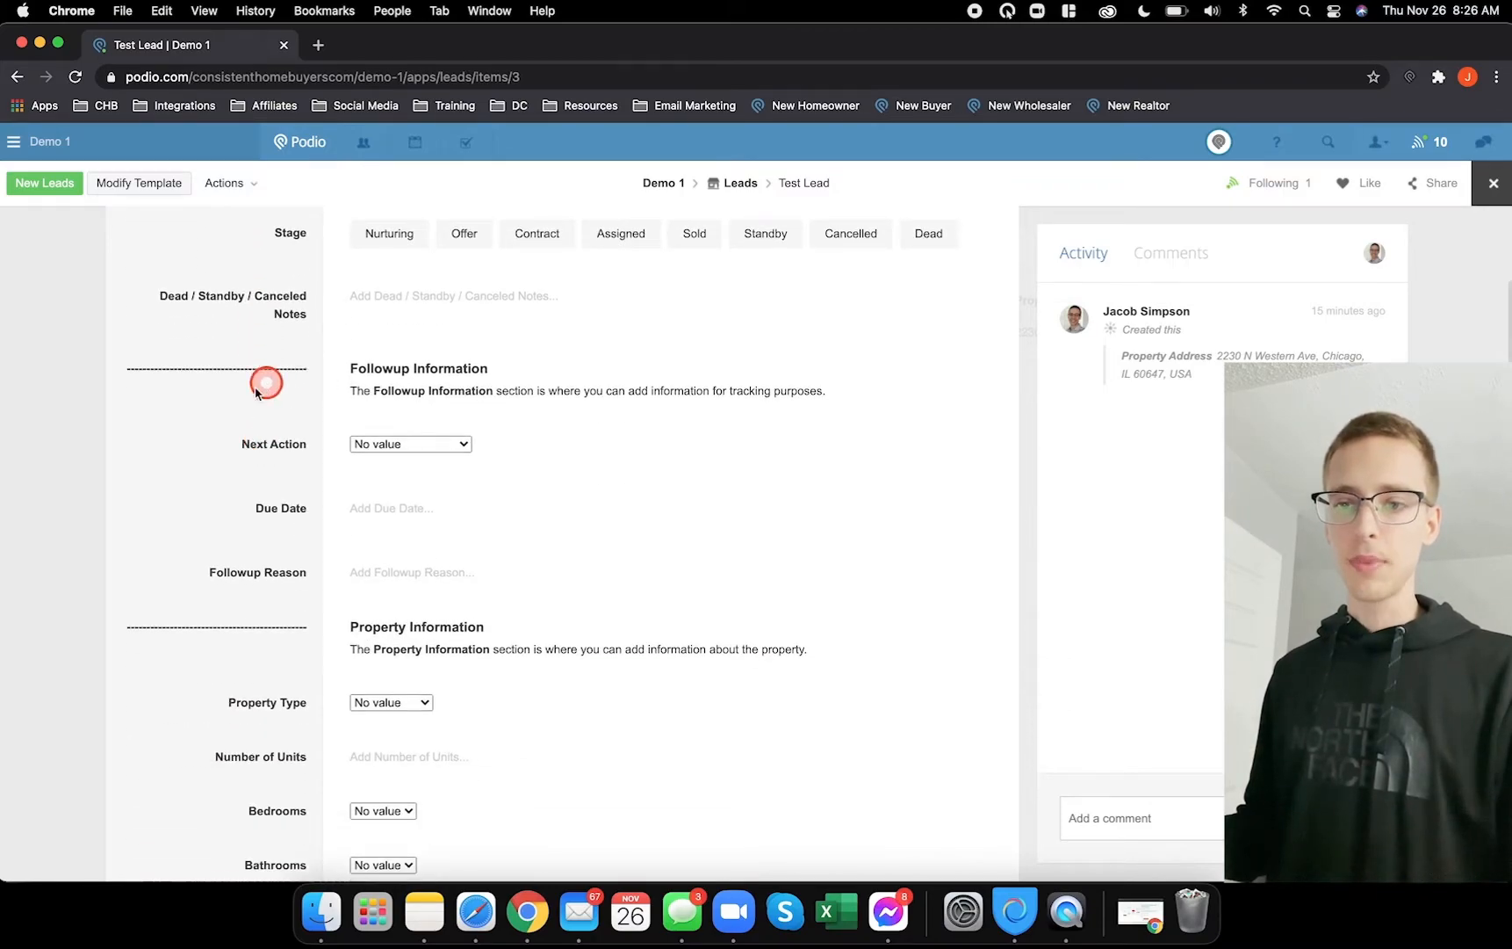
scroll(213, 430, down, 1)
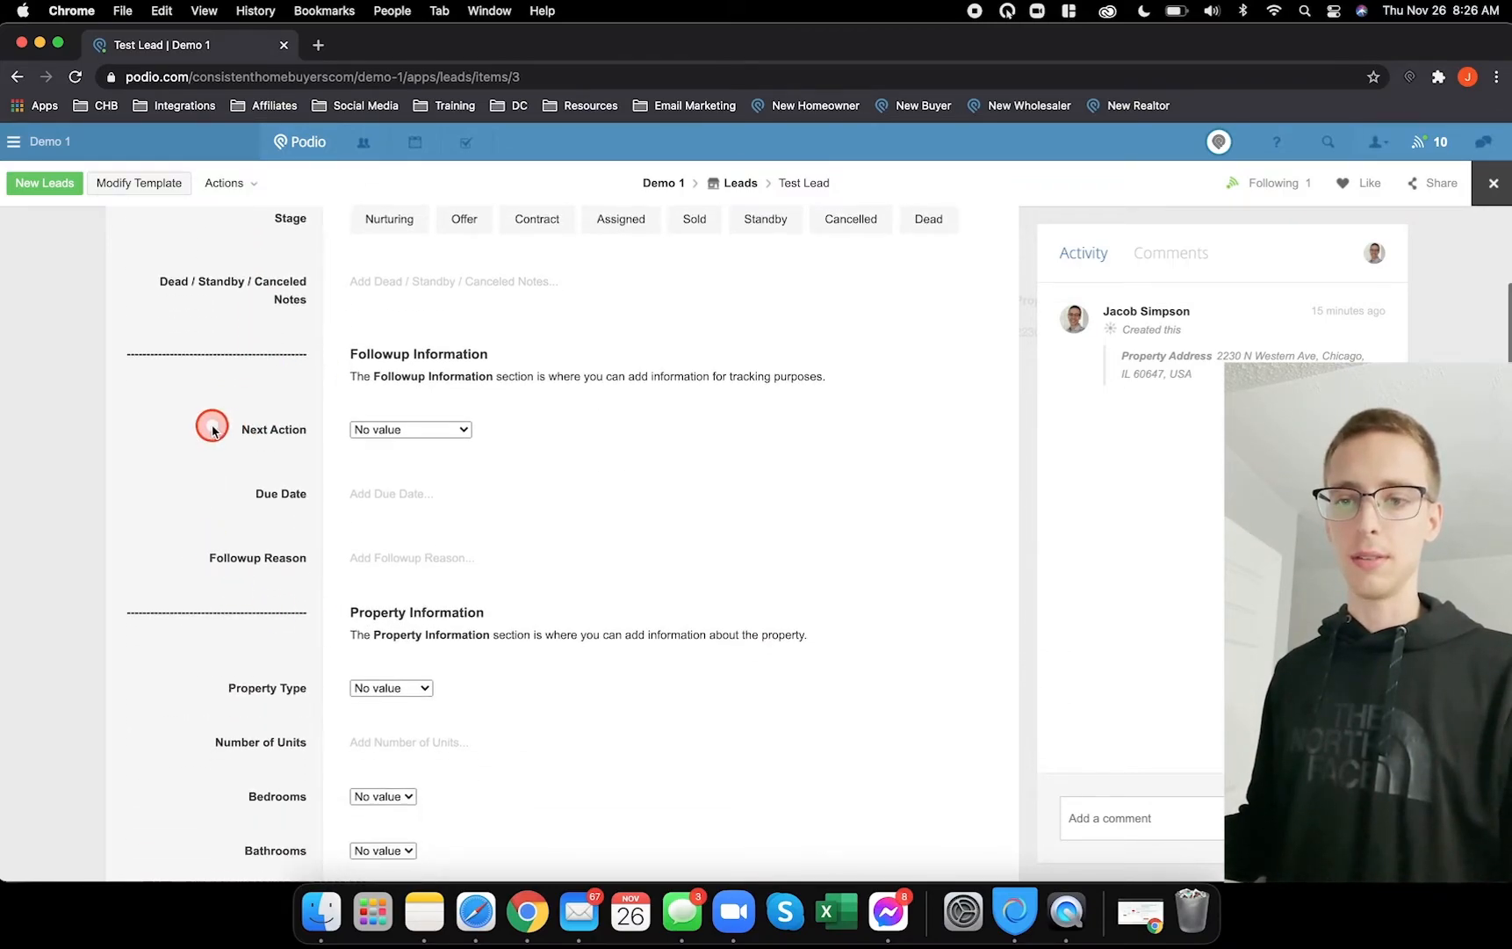
scroll(212, 431, down, 6)
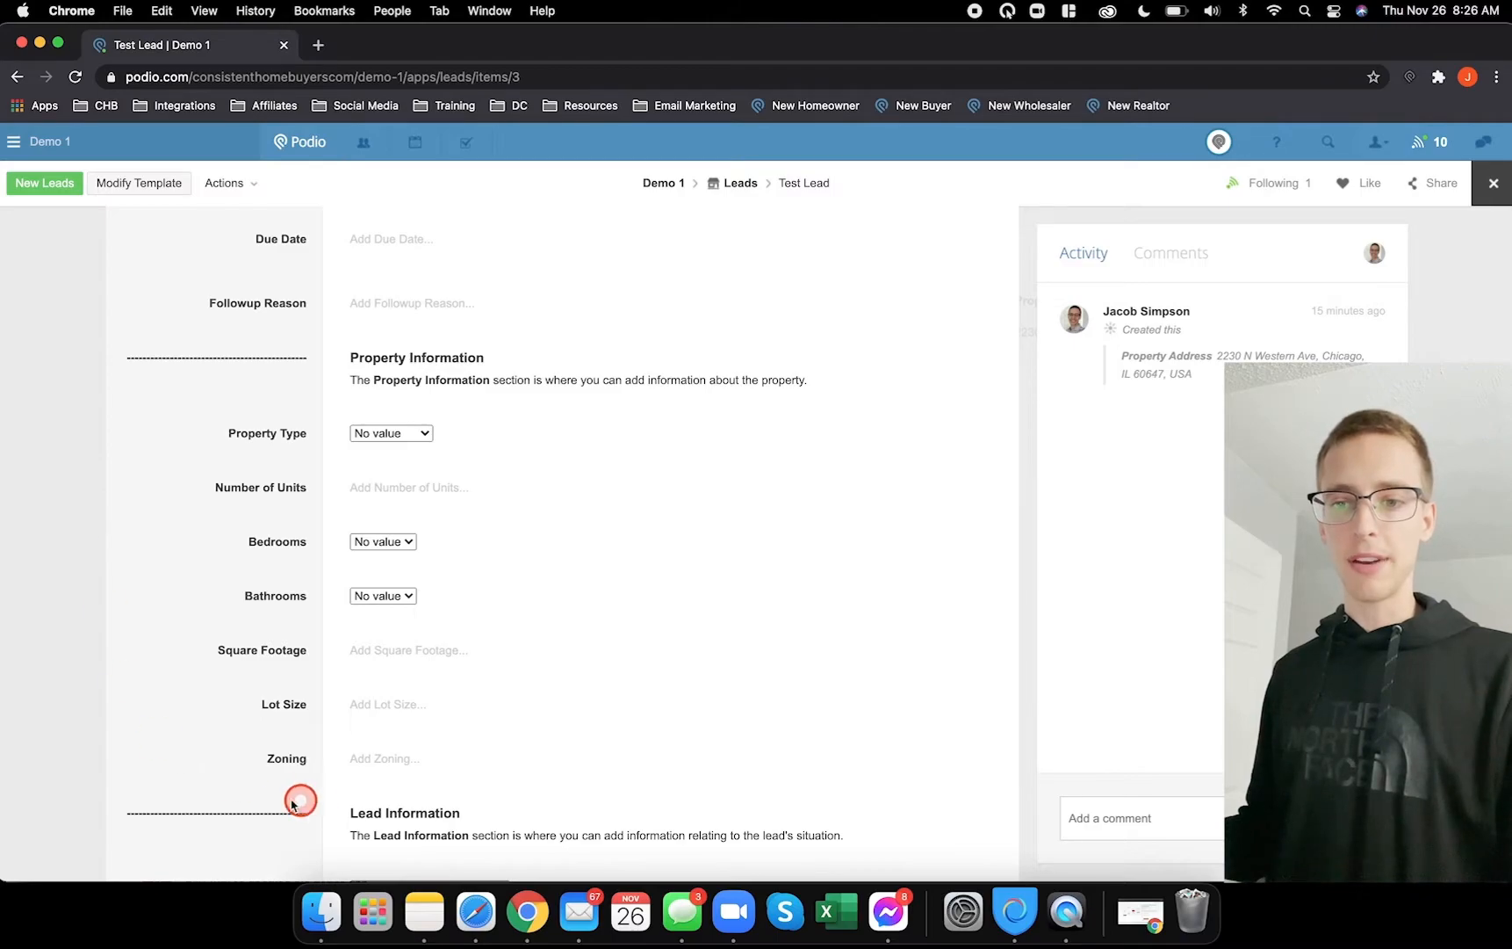
scroll(179, 385, up, 2)
scroll(183, 395, down, 8)
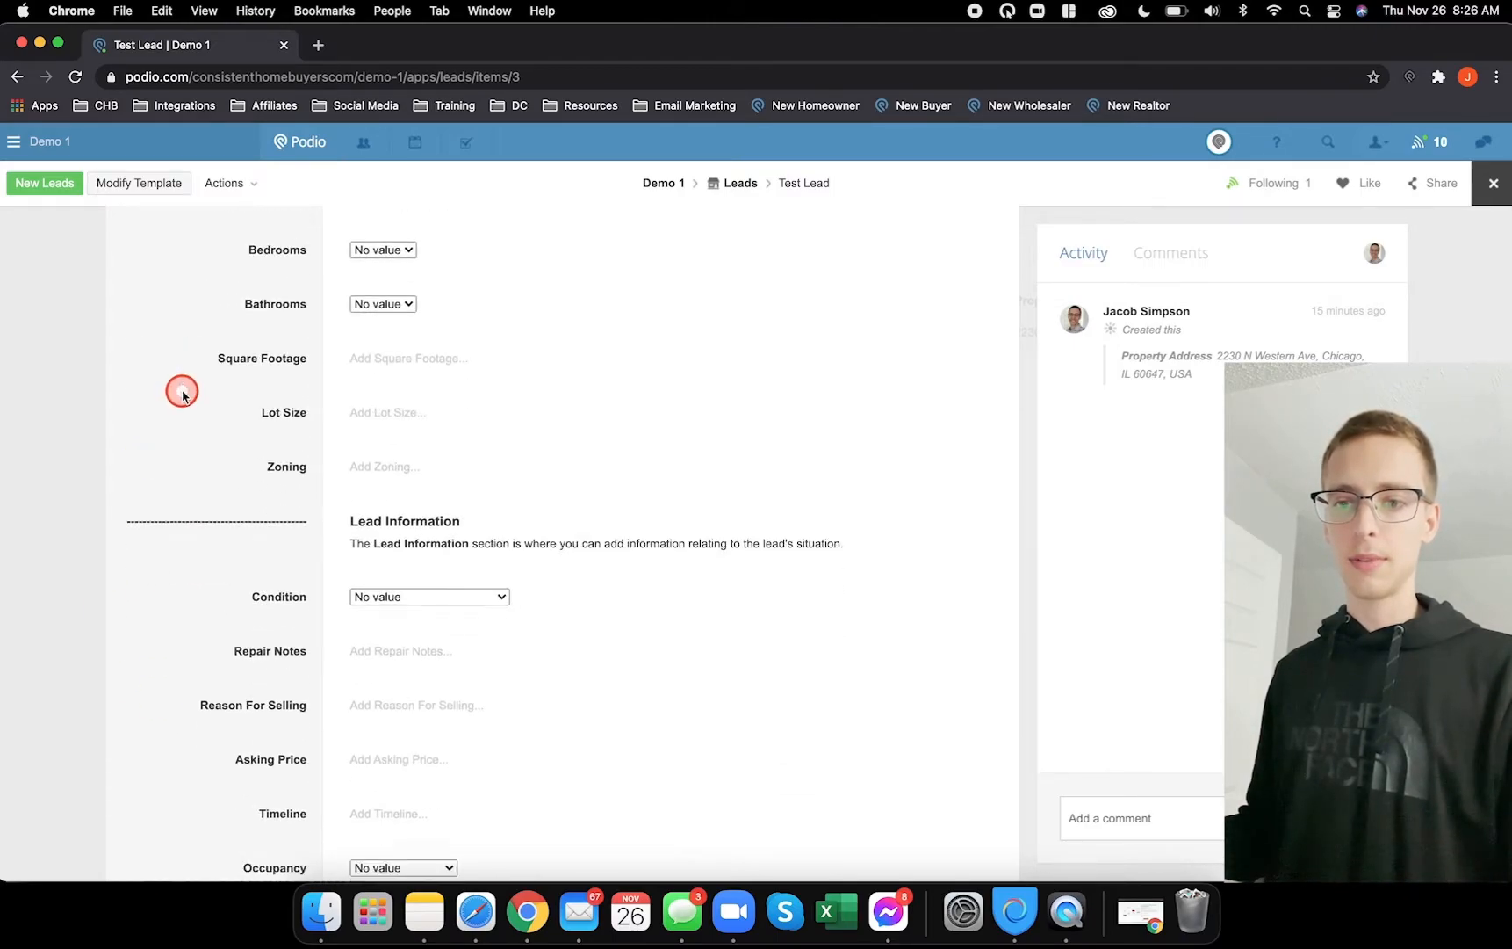
scroll(183, 395, down, 7)
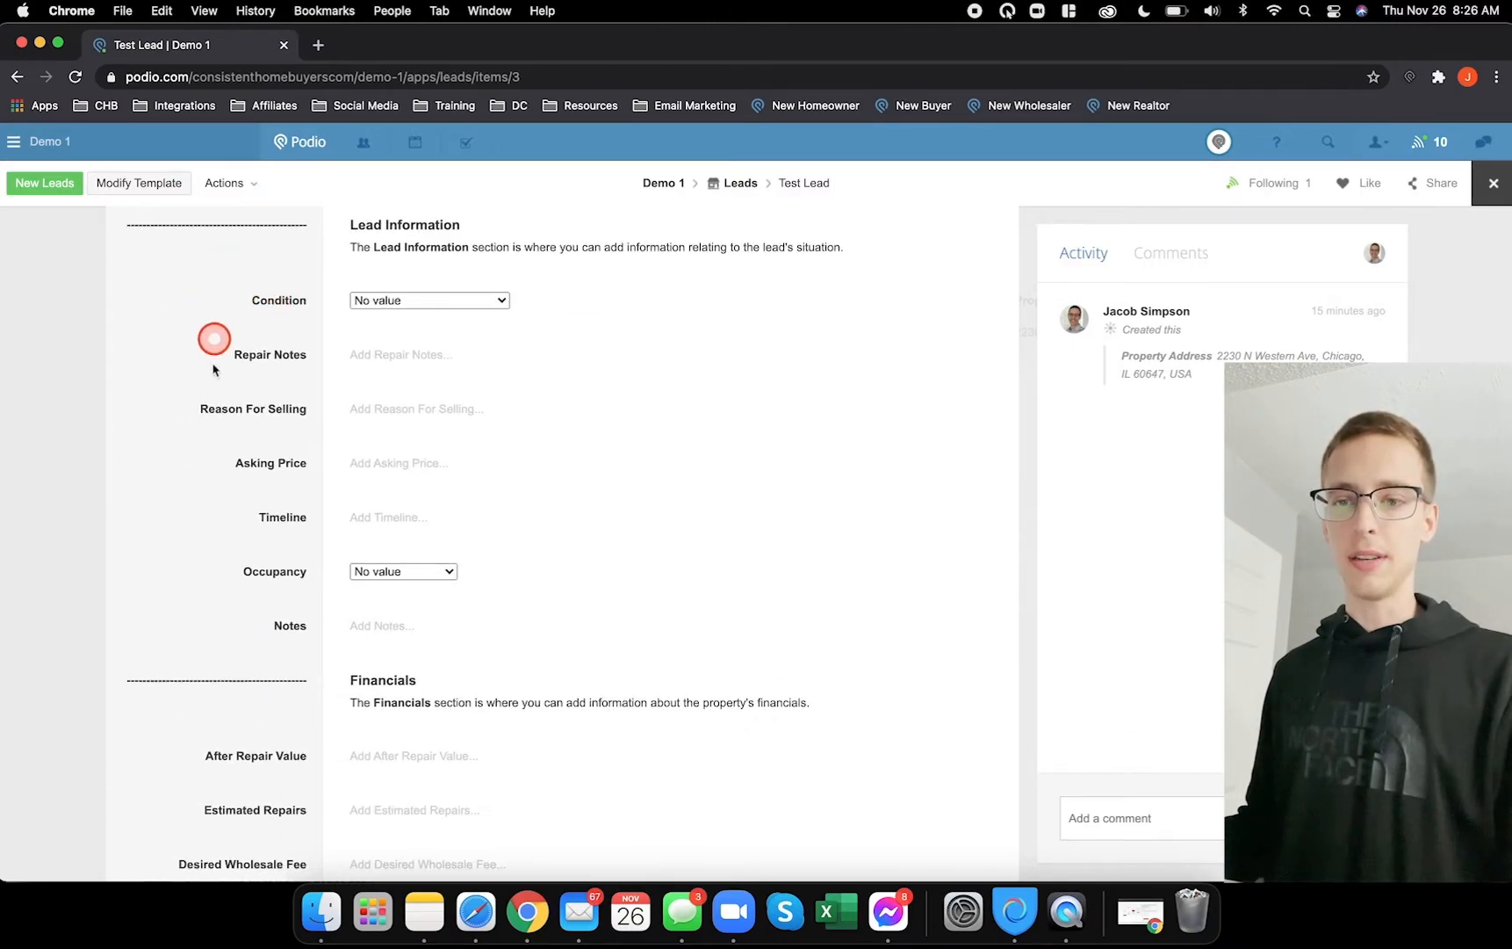
scroll(216, 343, down, 7)
scroll(197, 691, down, 6)
scroll(201, 693, down, 10)
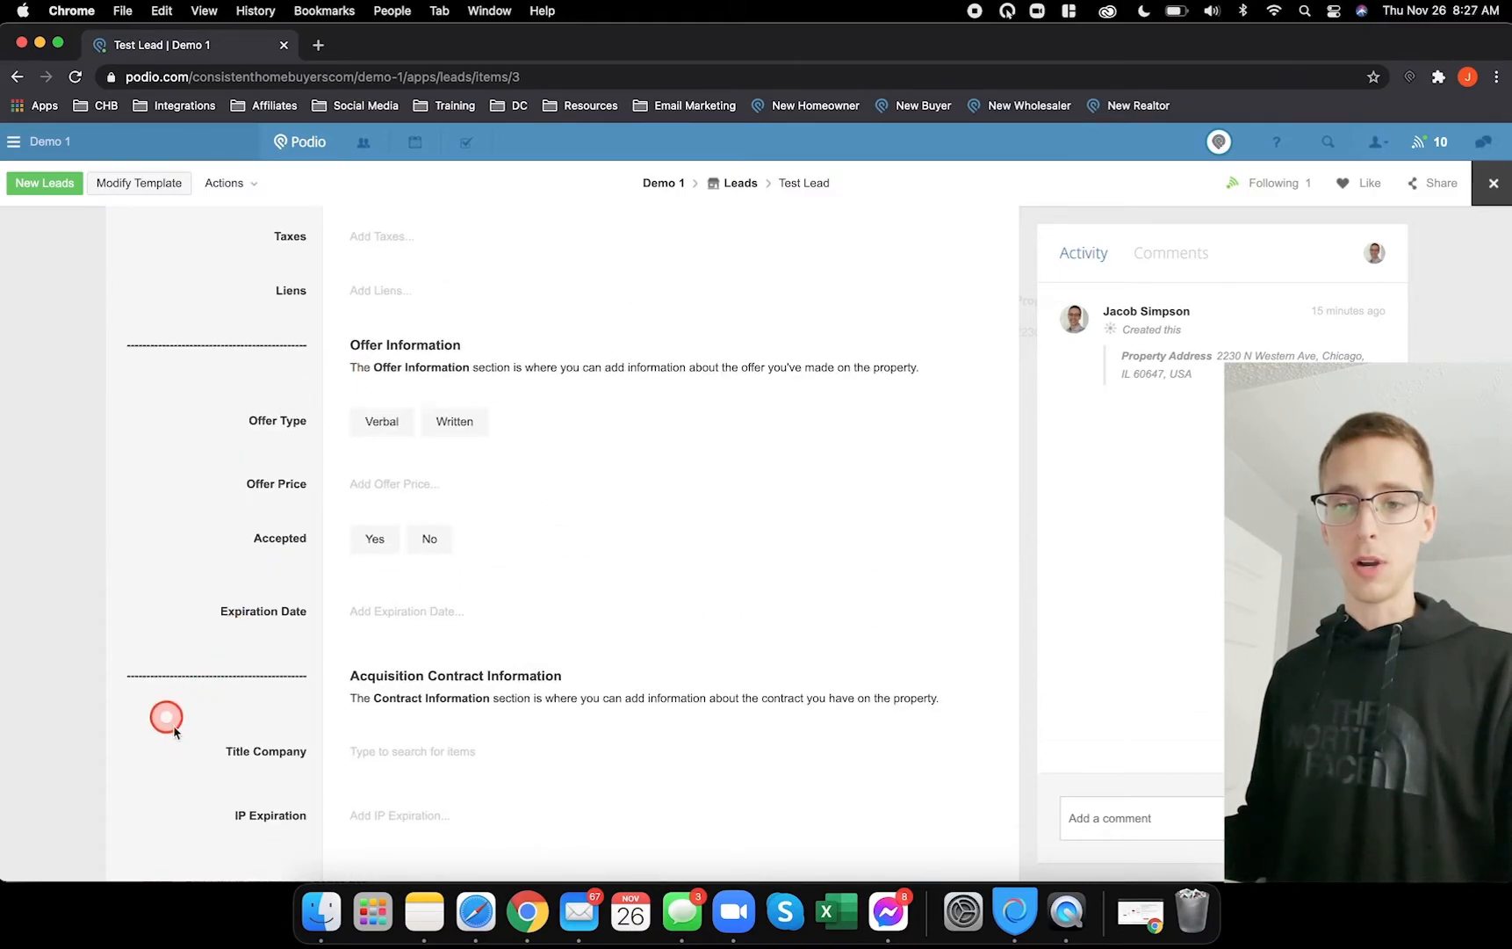
scroll(232, 629, down, 10)
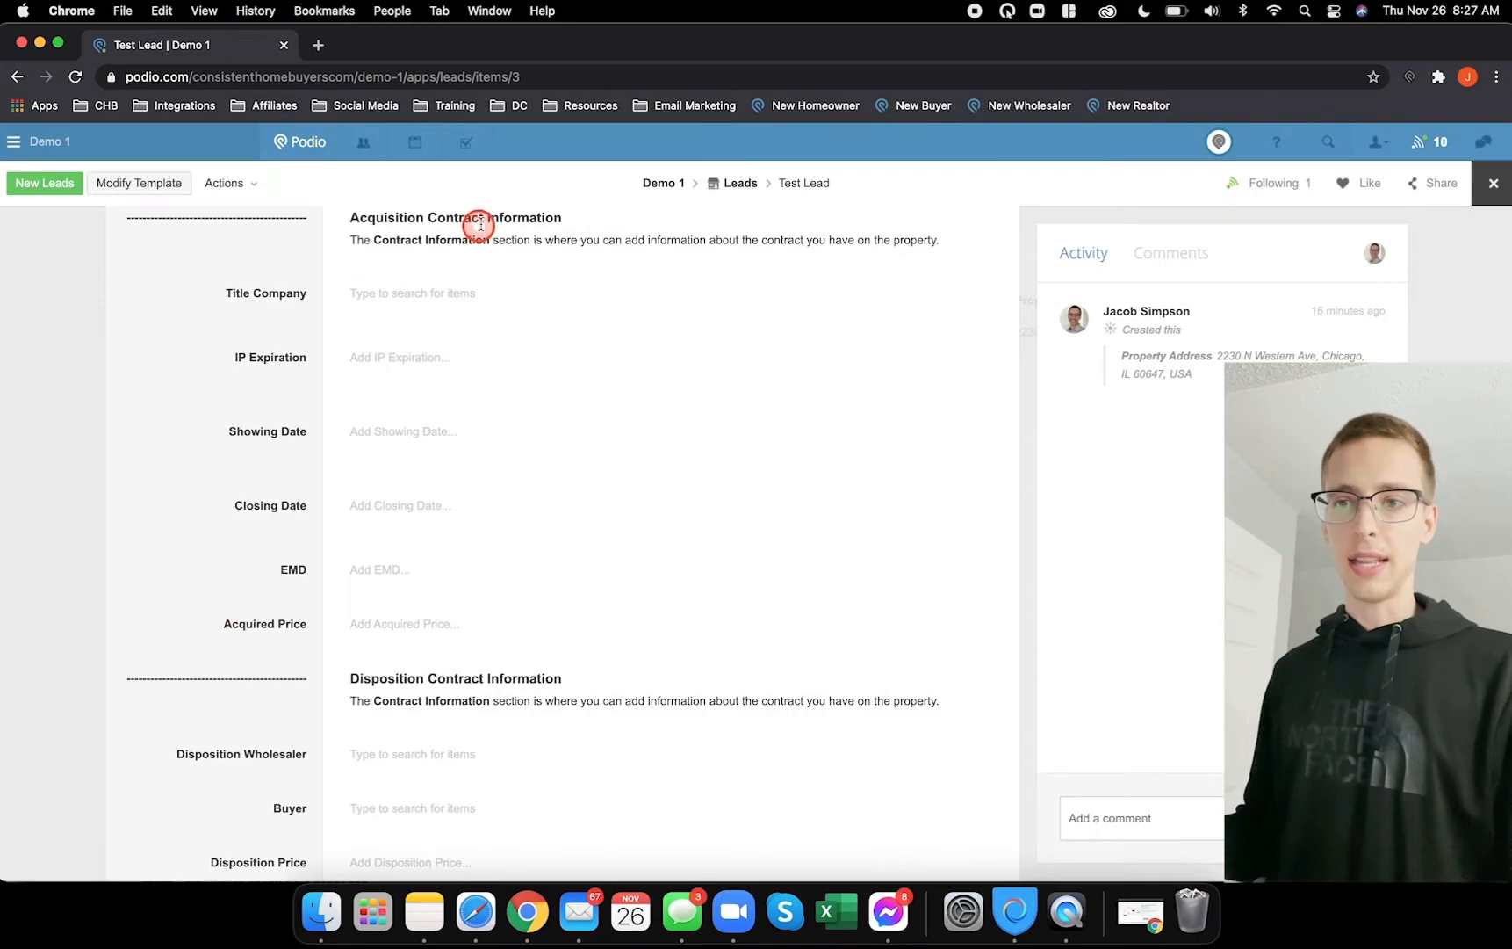
scroll(281, 518, down, 5)
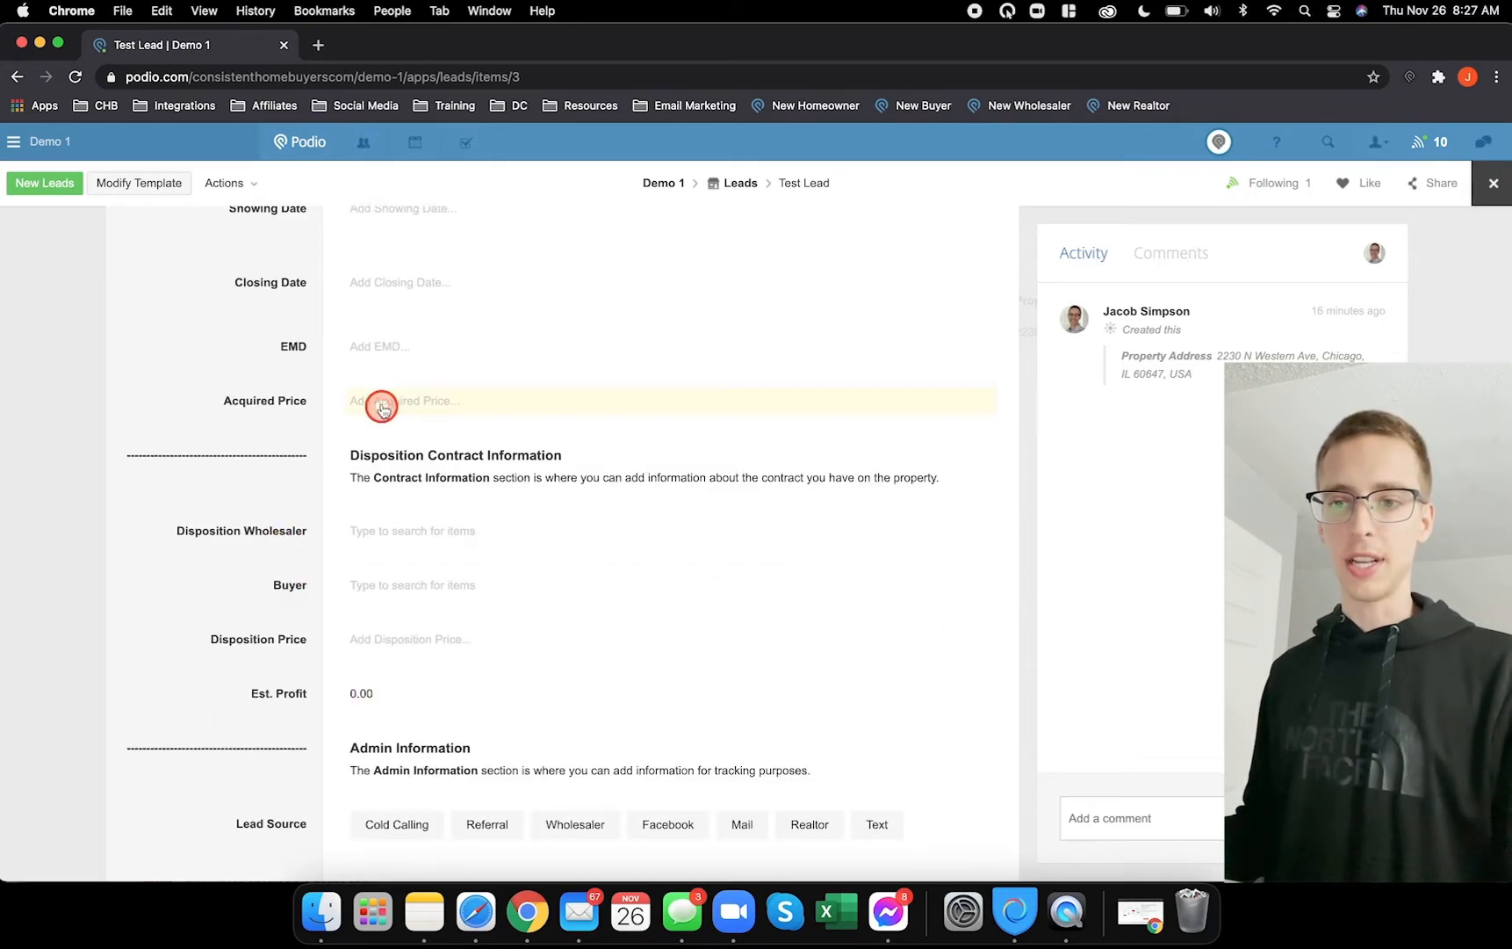
scroll(381, 405, down, 7)
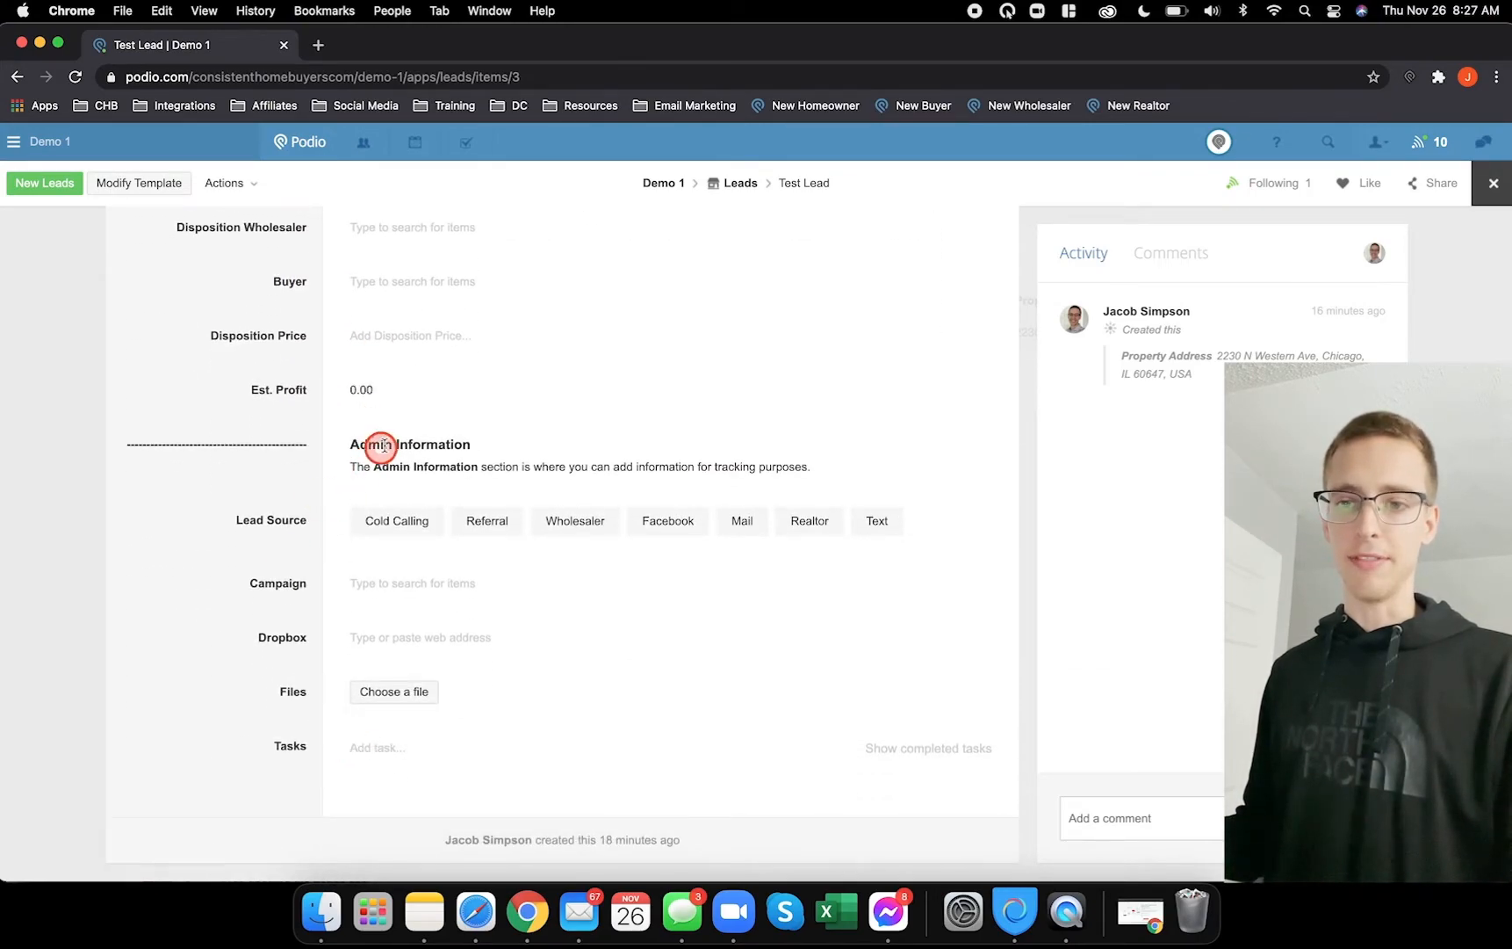
scroll(382, 445, up, 20)
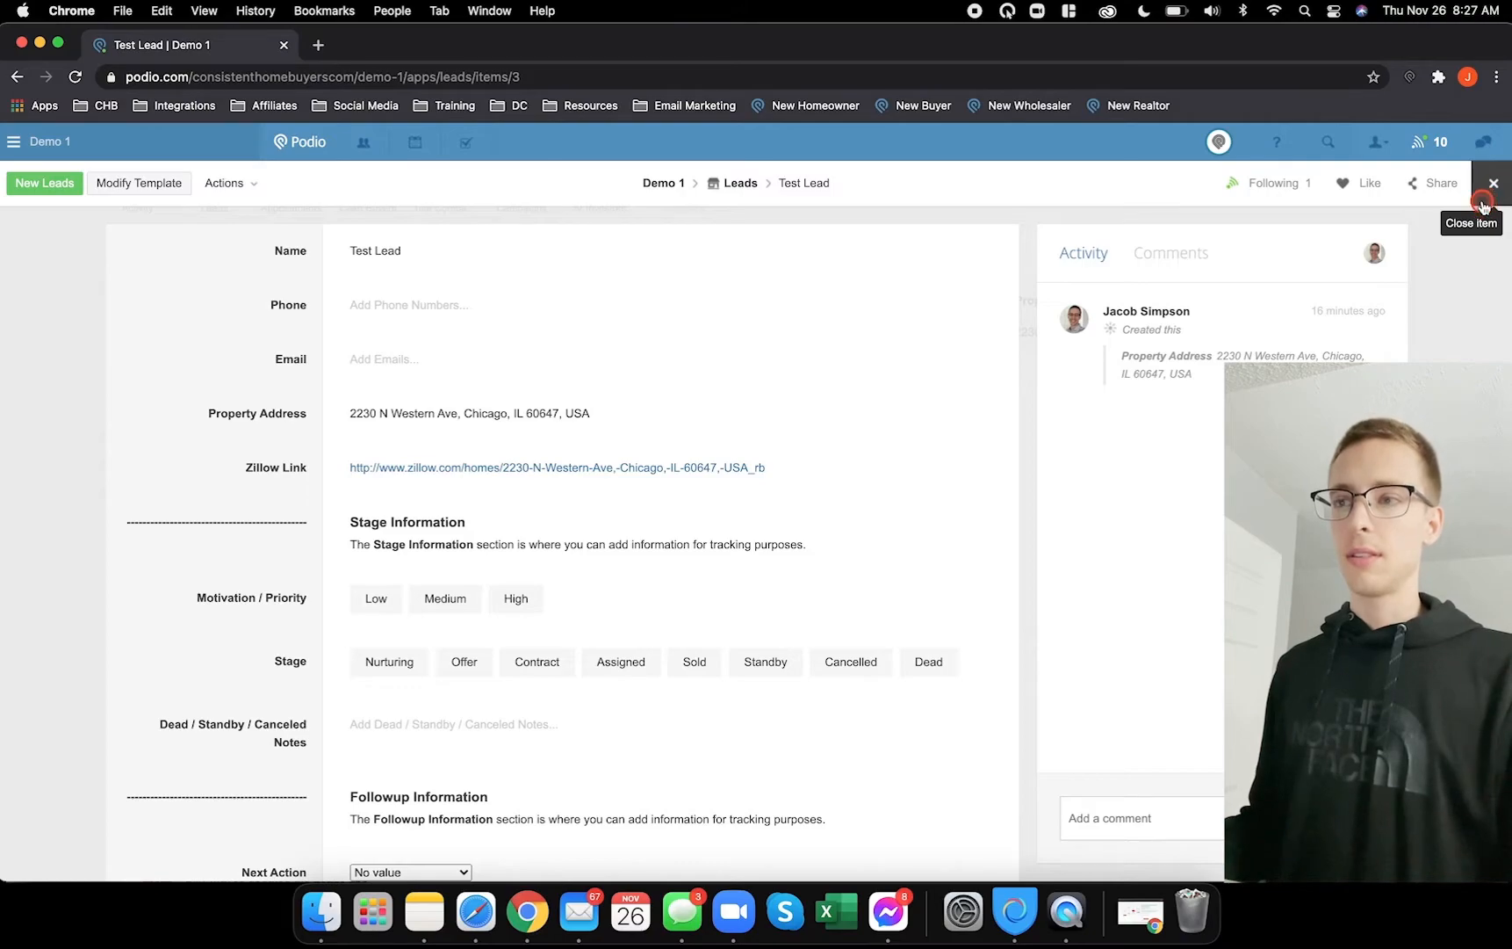
click(1483, 202)
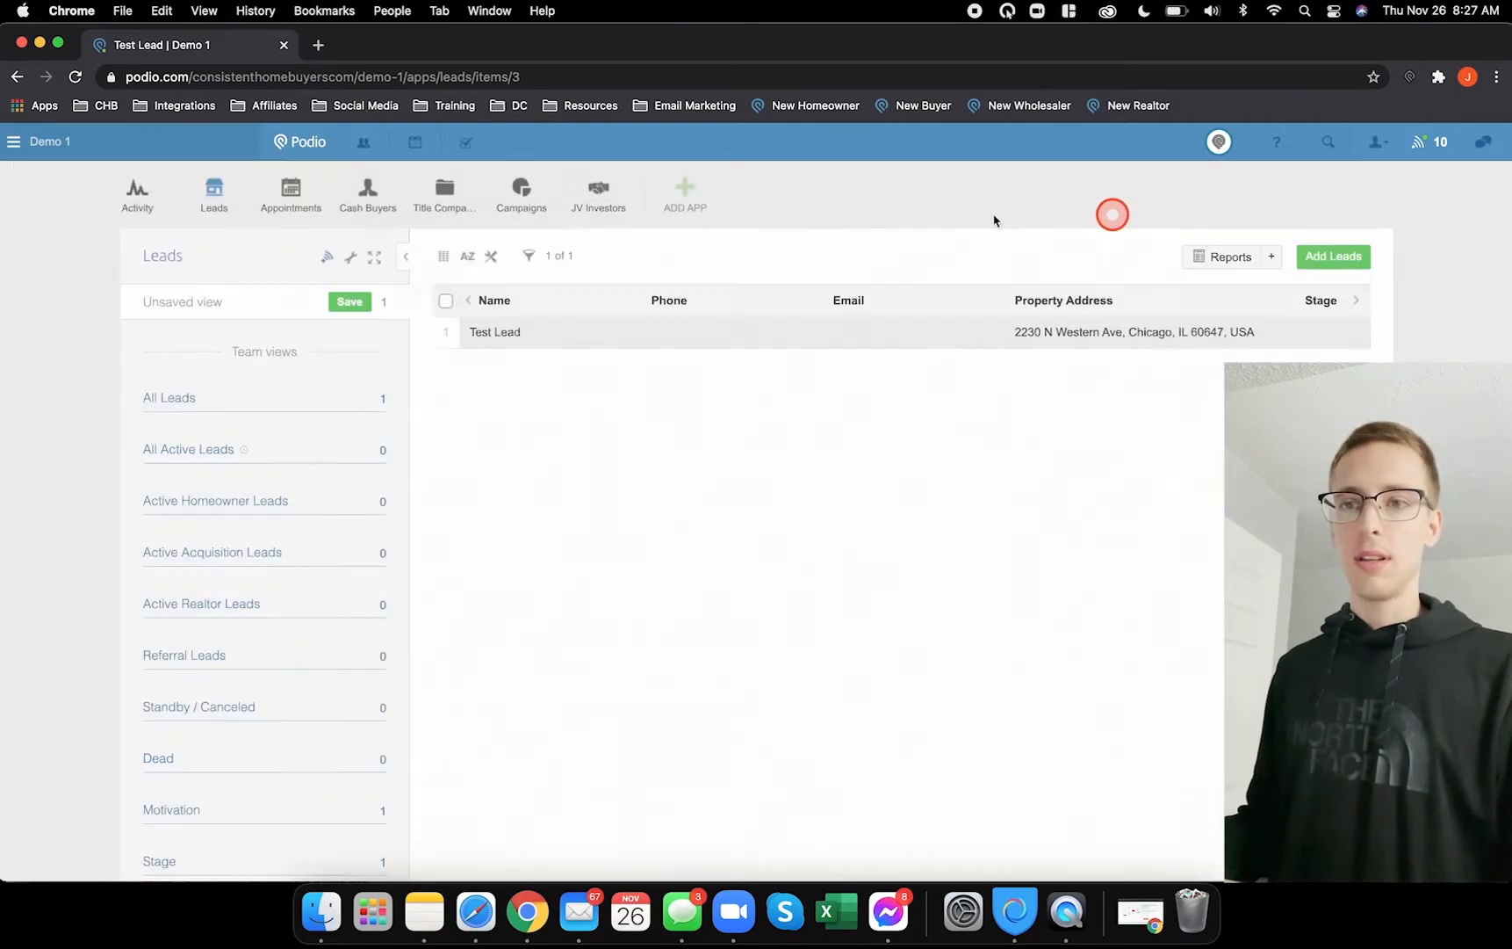
- Preview a new Appointments item form and leave it unsaved
click(284, 190)
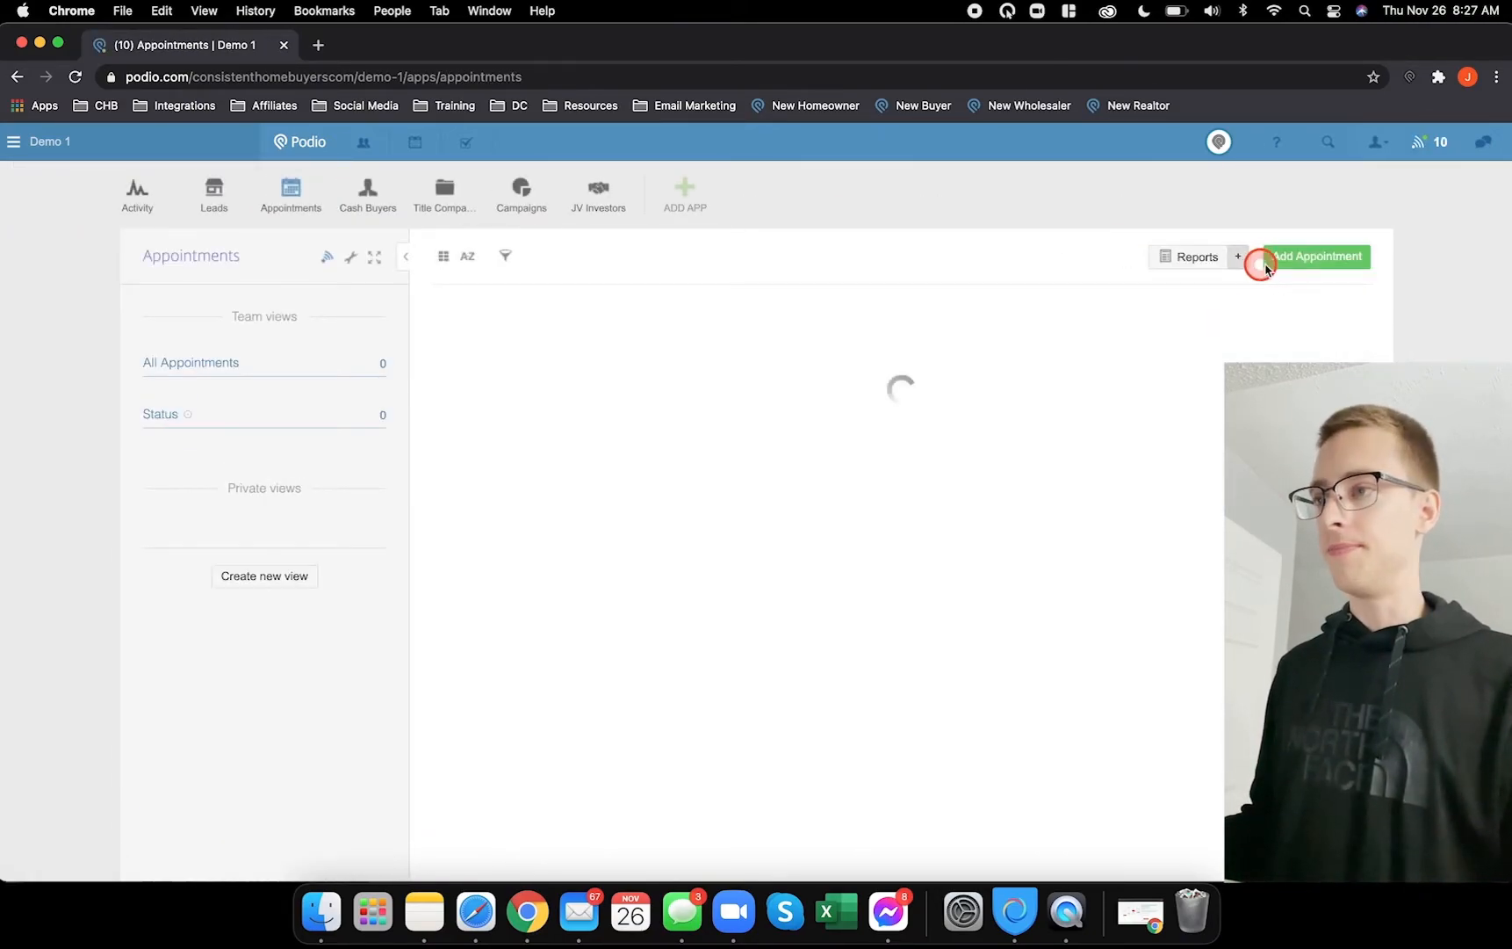
click(1313, 259)
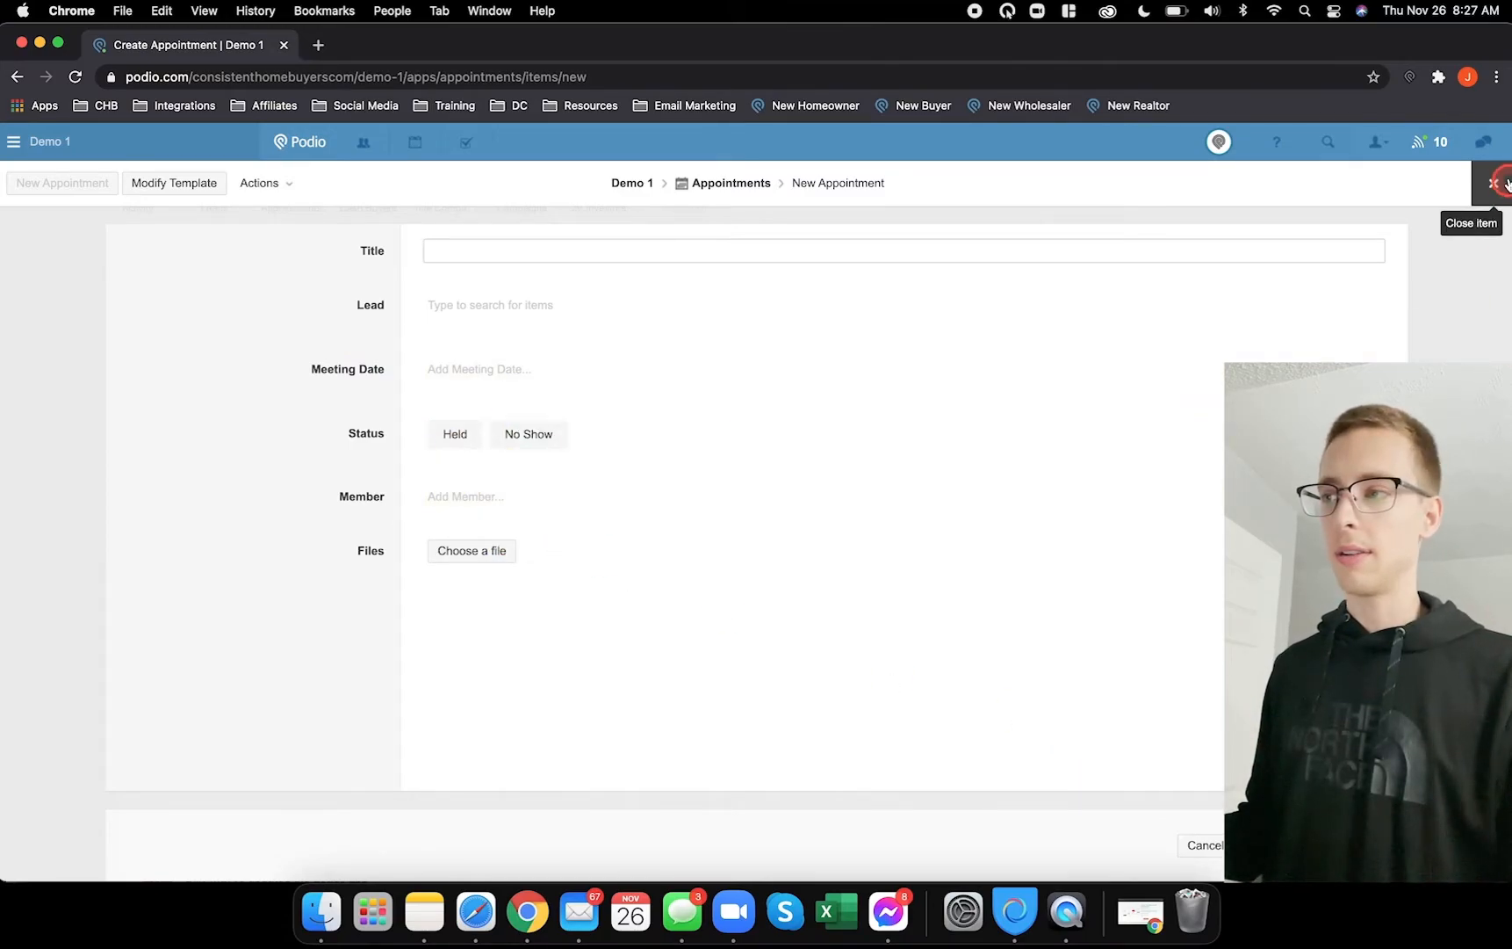
click(1483, 186)
click(543, 290)
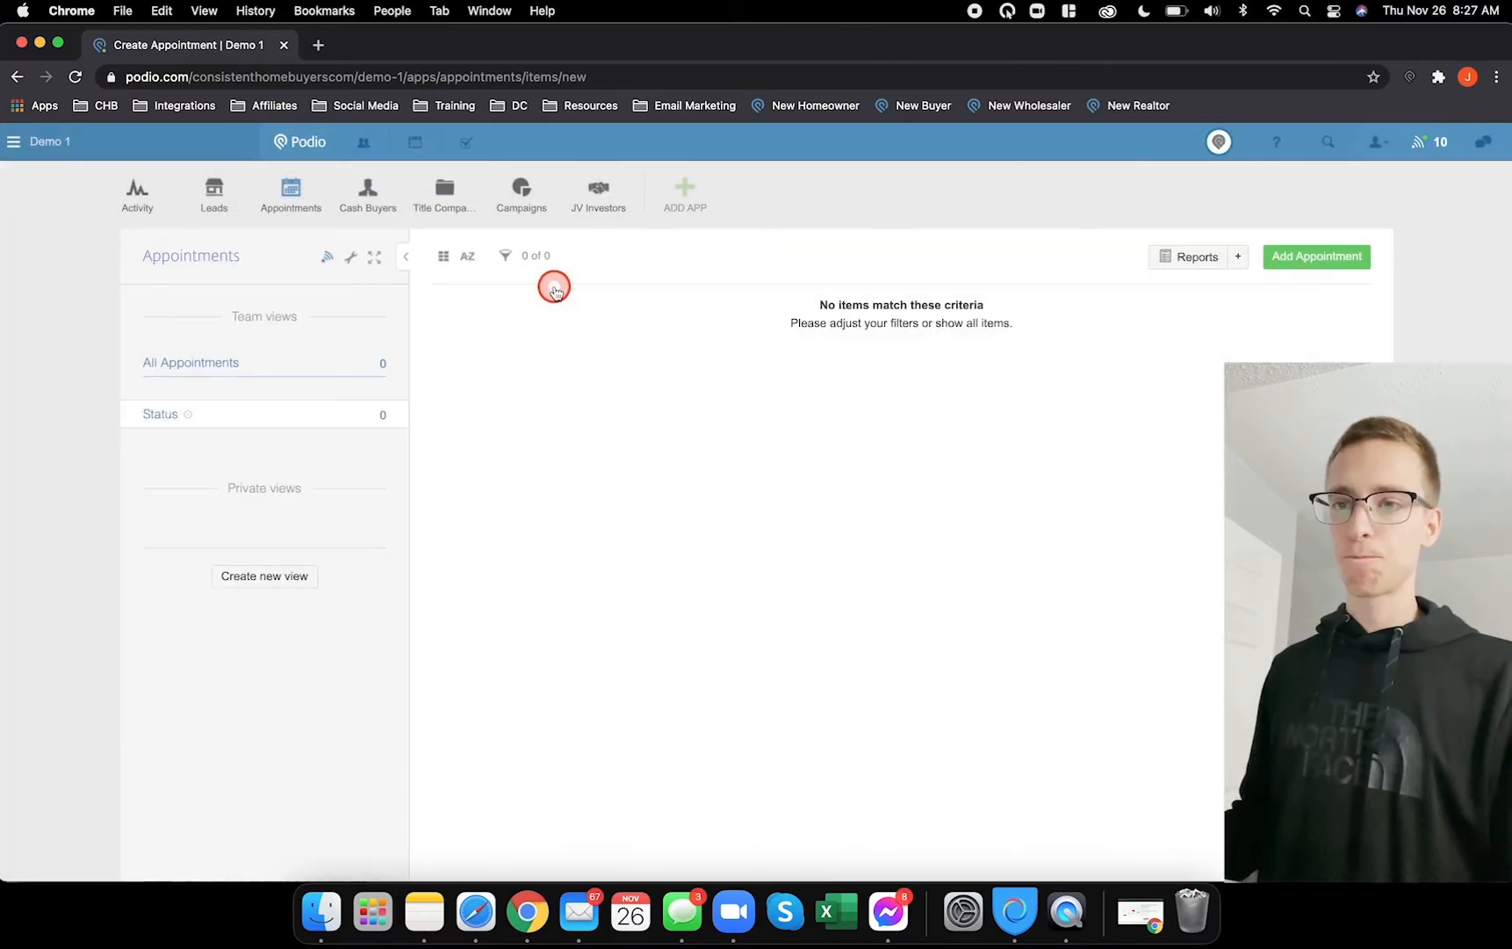
- Preview a new Cash Buyer form, trying Single Family, Multifamily, Commercial and Condo Conversions preferences, then discard it
click(370, 189)
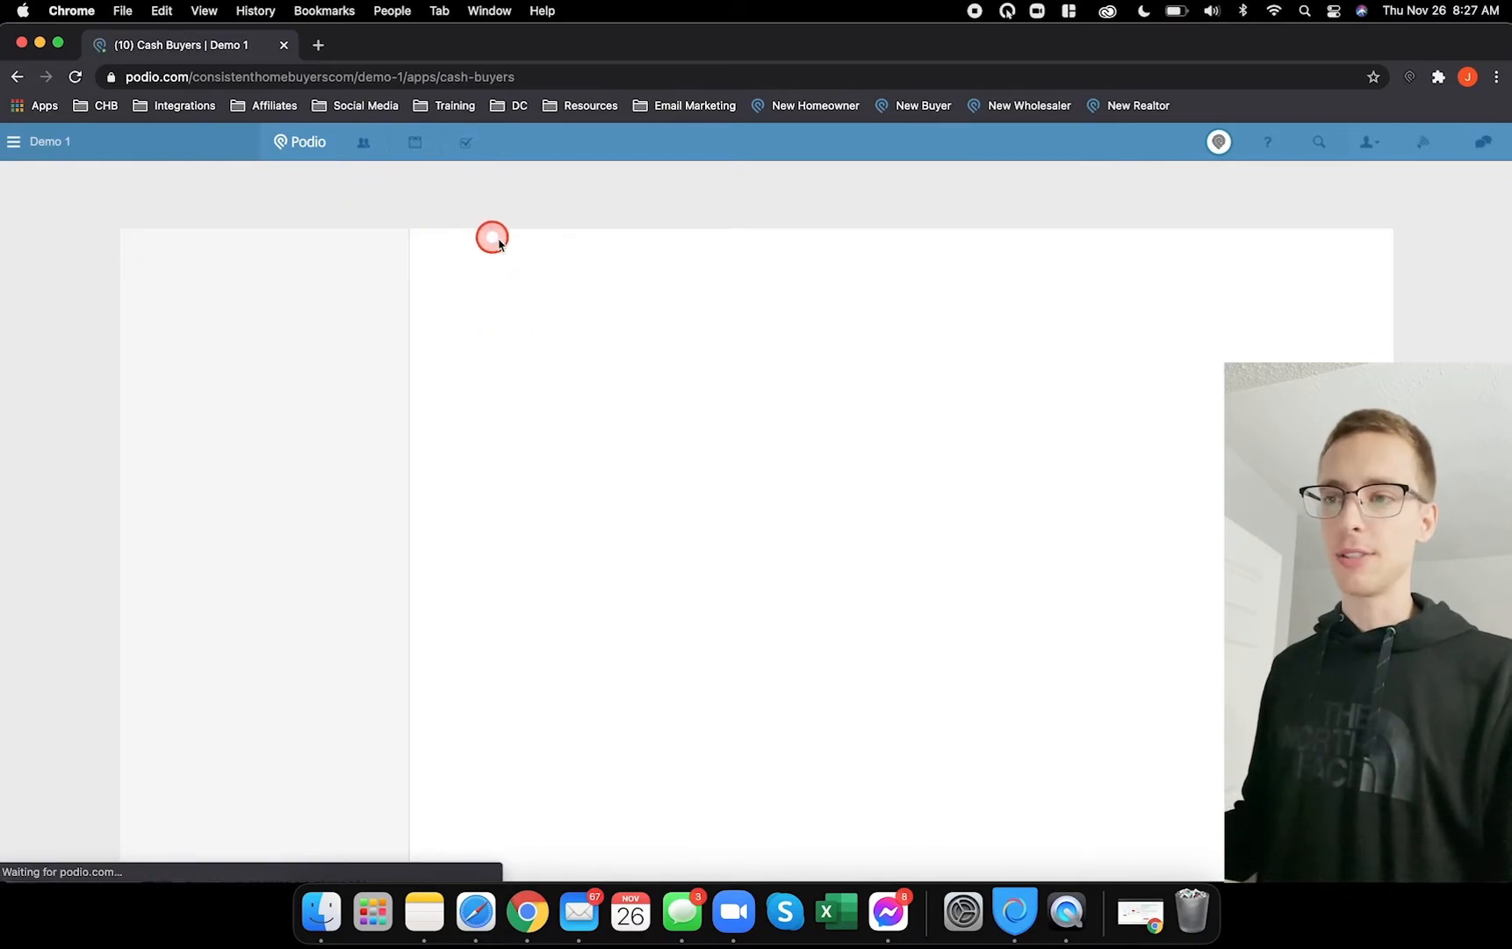
click(1296, 256)
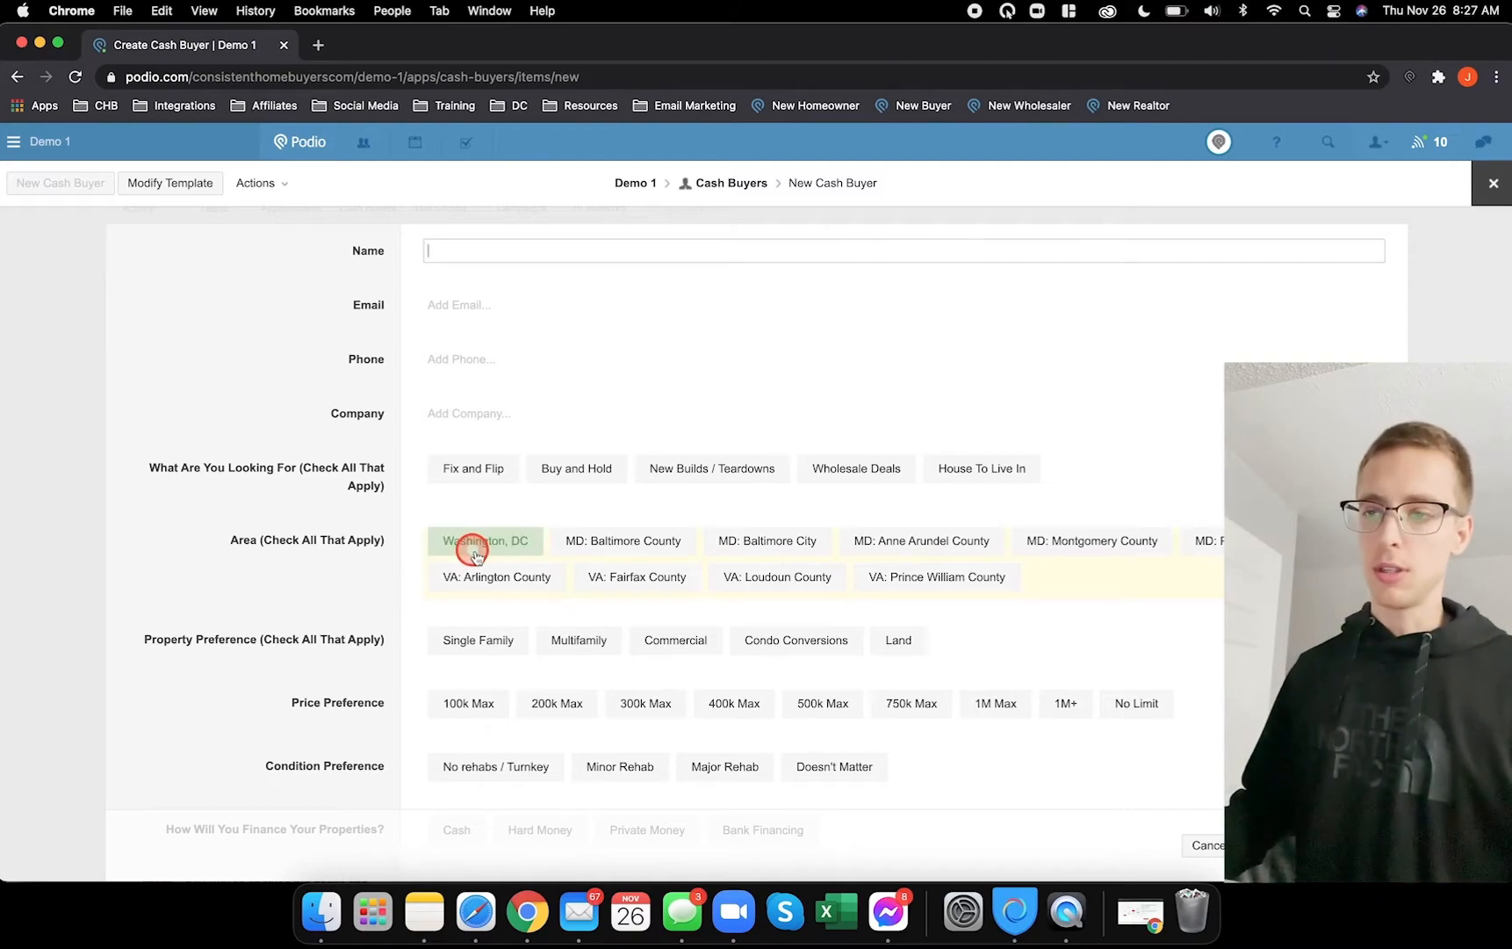
scroll(303, 533, down, 4)
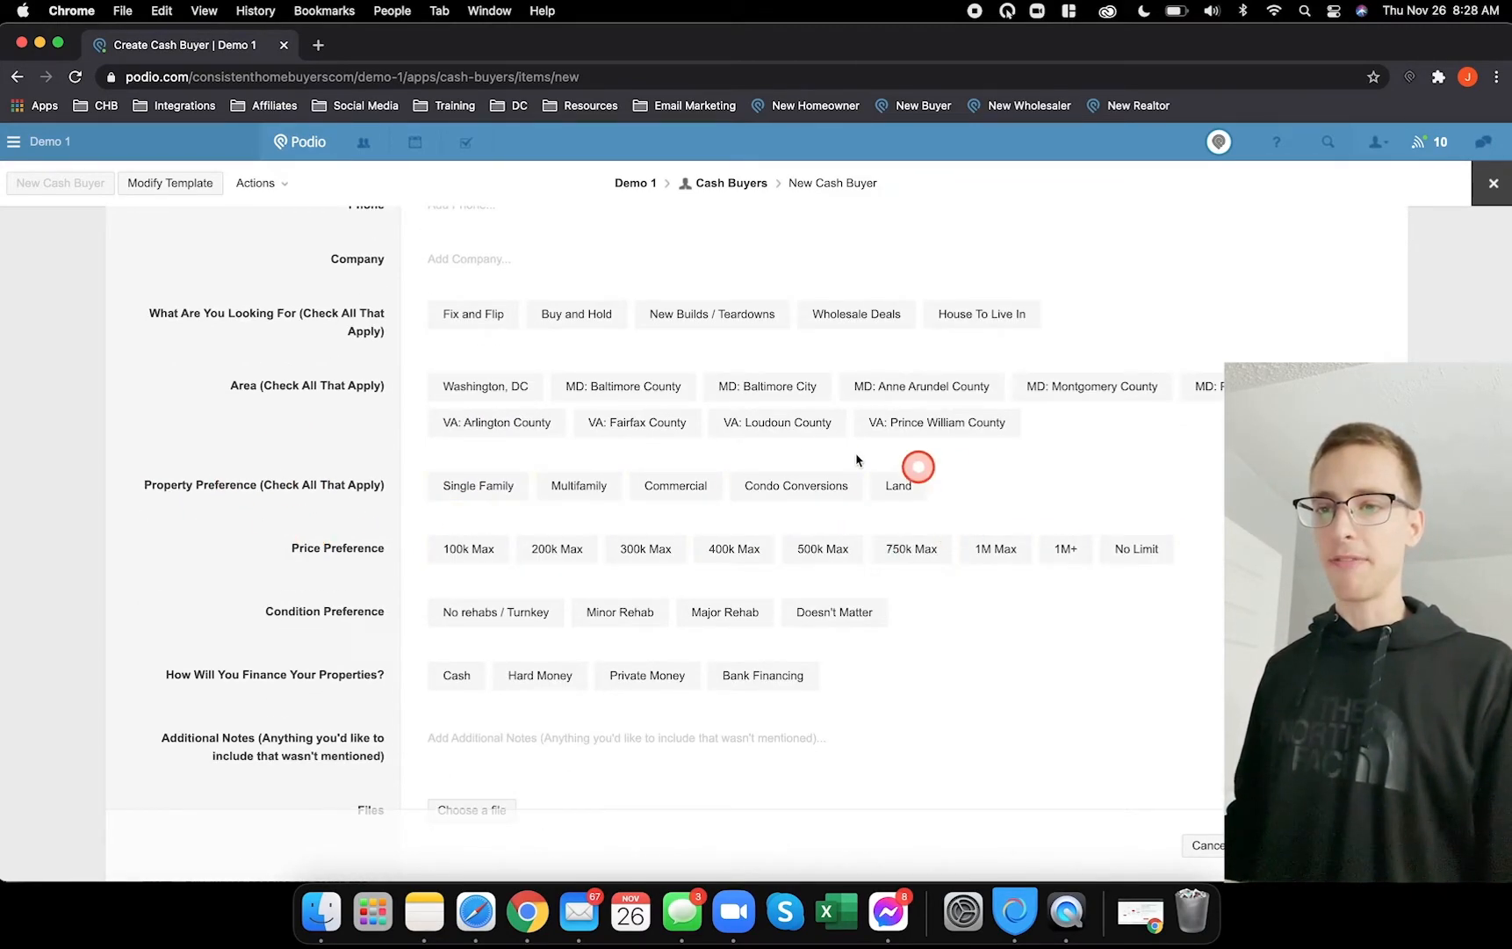
click(460, 486)
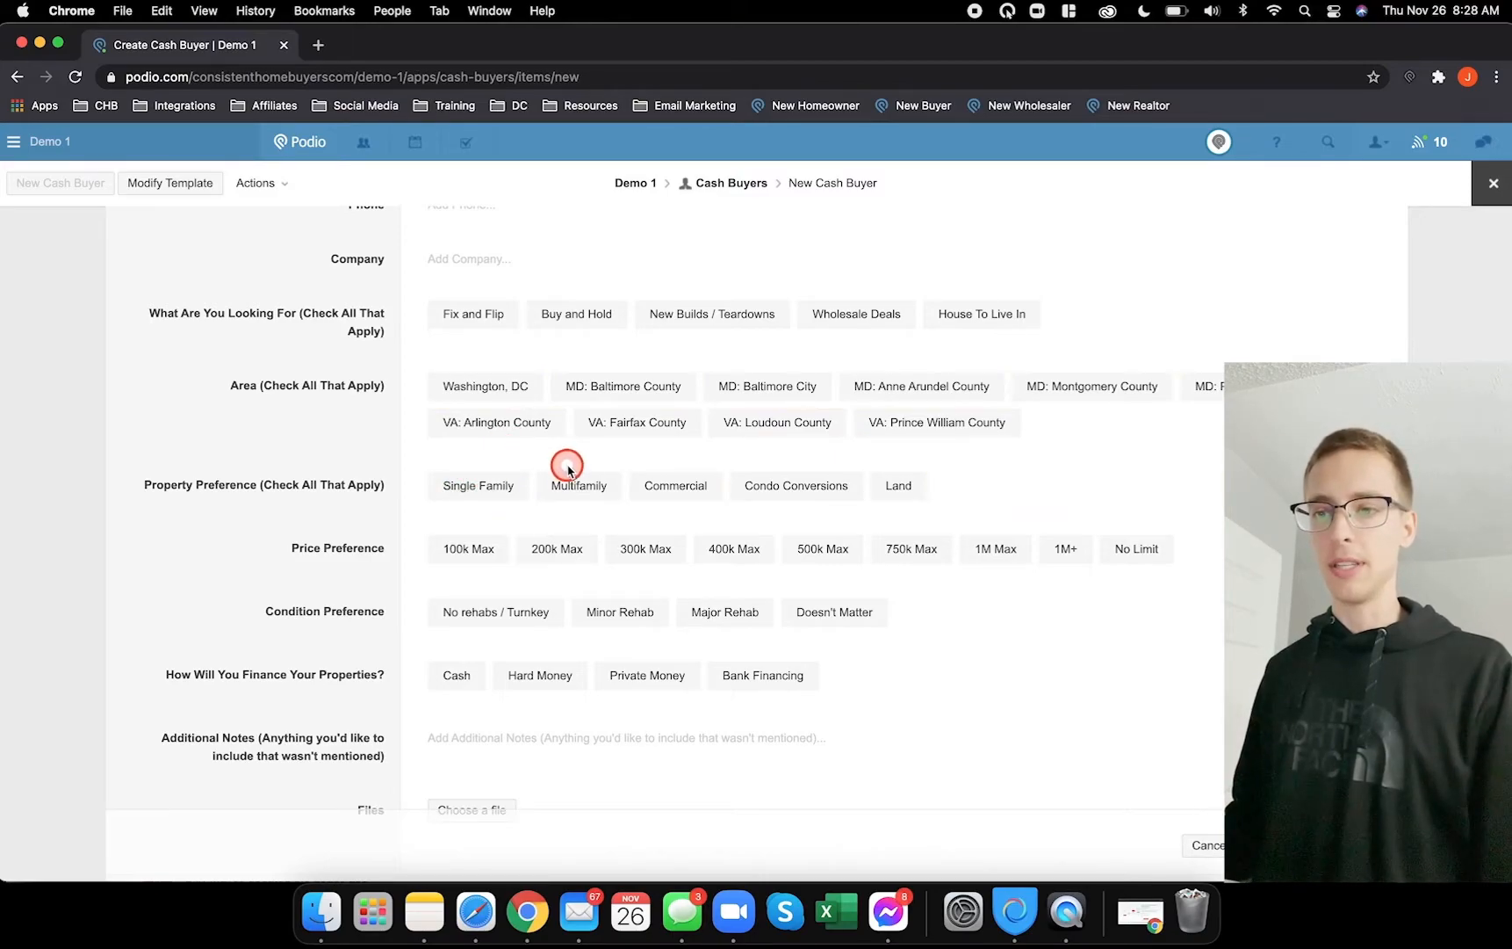
click(579, 486)
click(650, 484)
click(751, 486)
click(506, 489)
scroll(308, 465, down, 2)
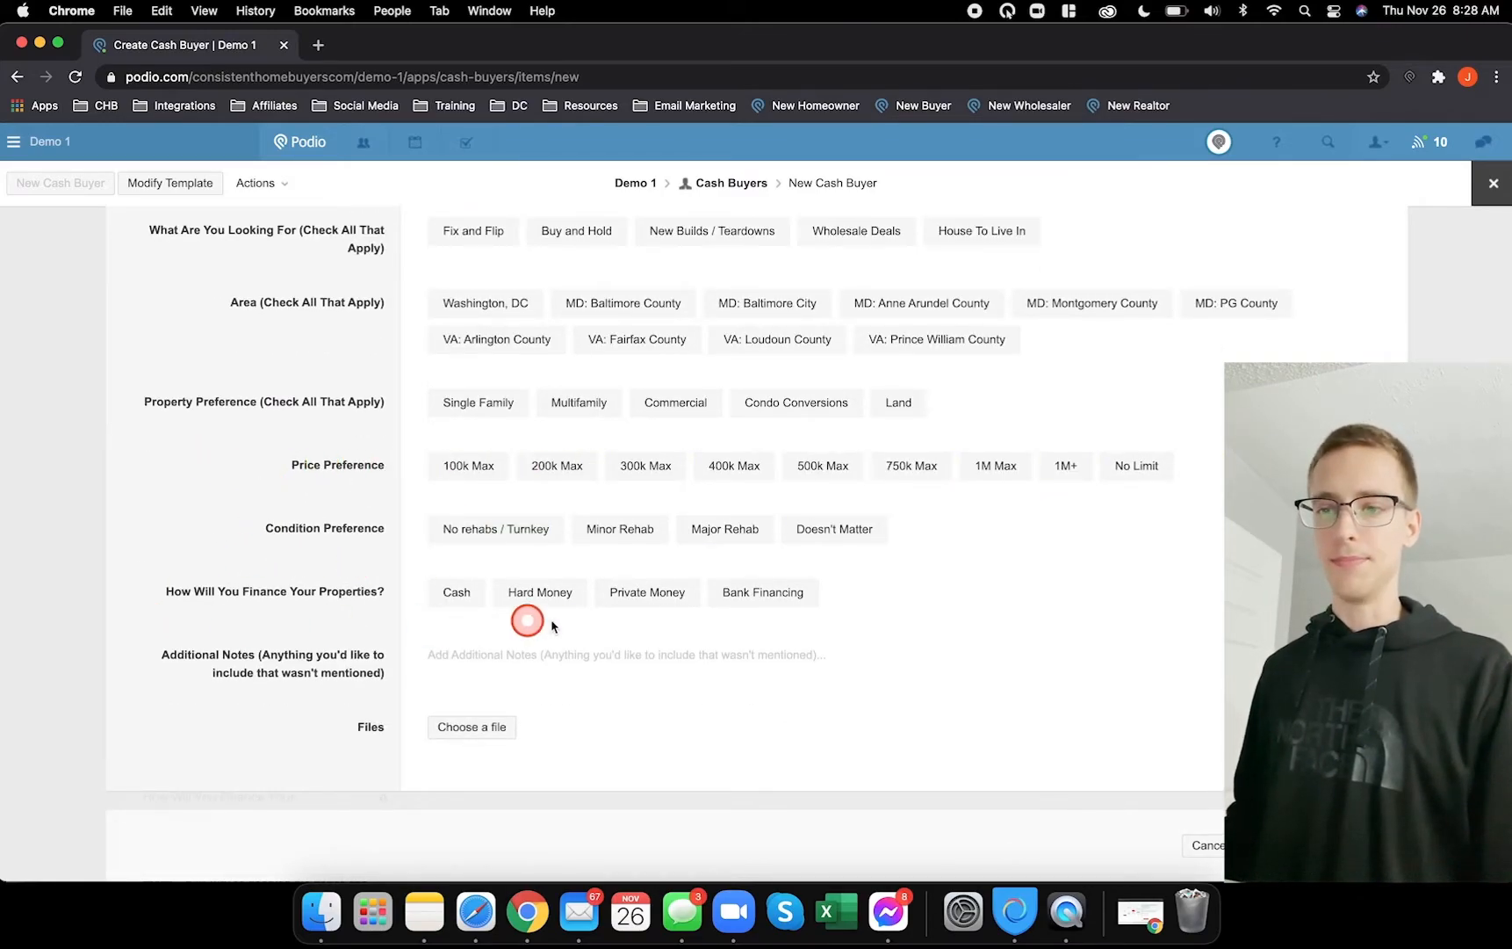
click(1492, 184)
click(553, 296)
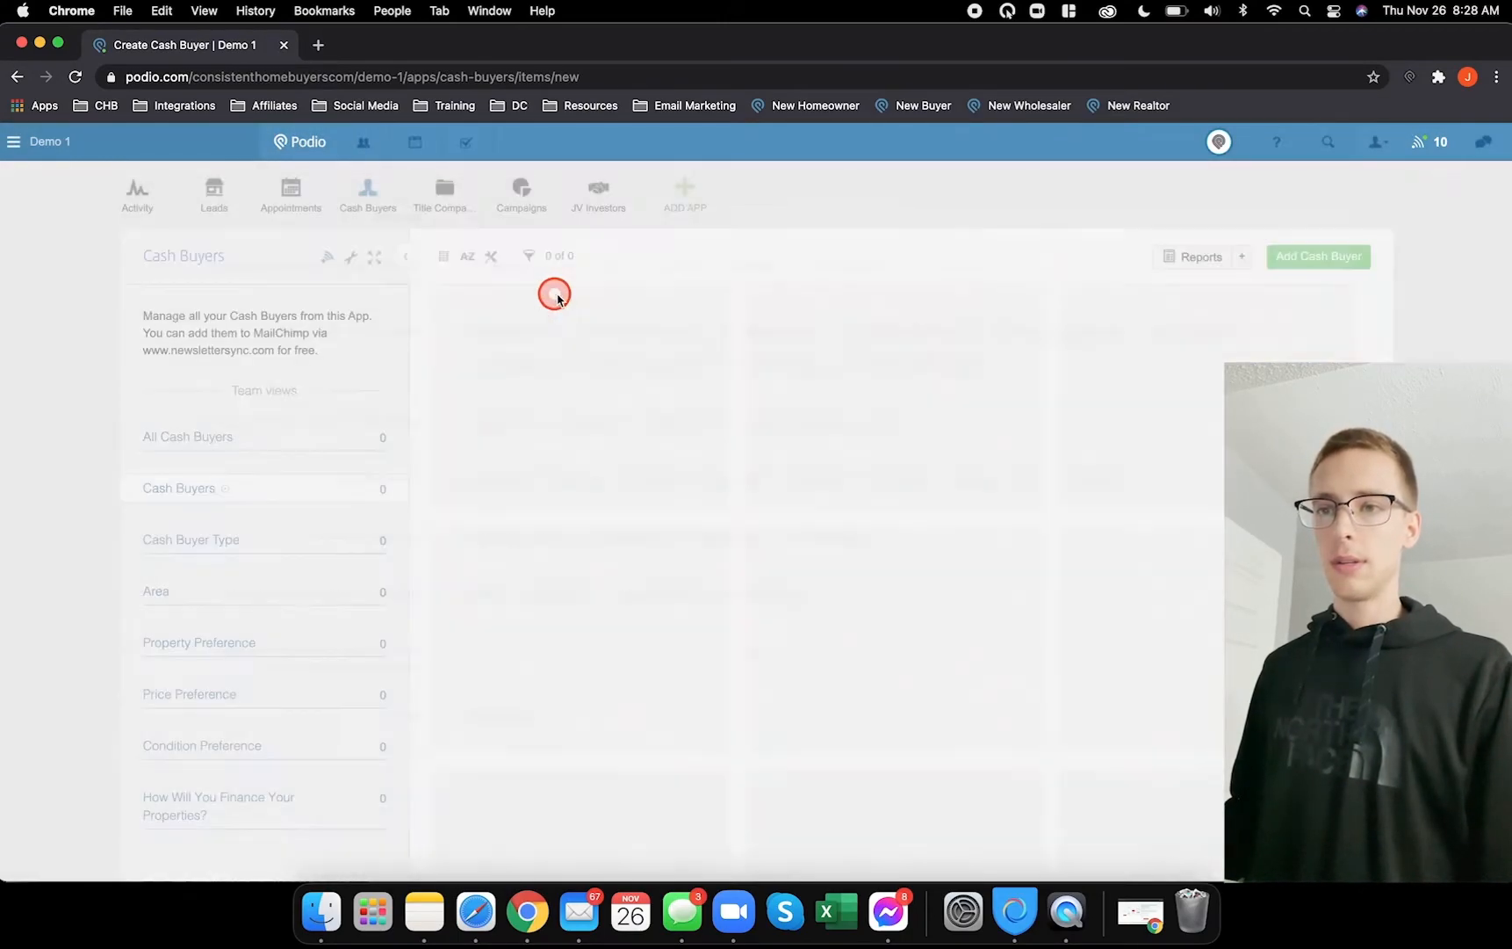
click(443, 191)
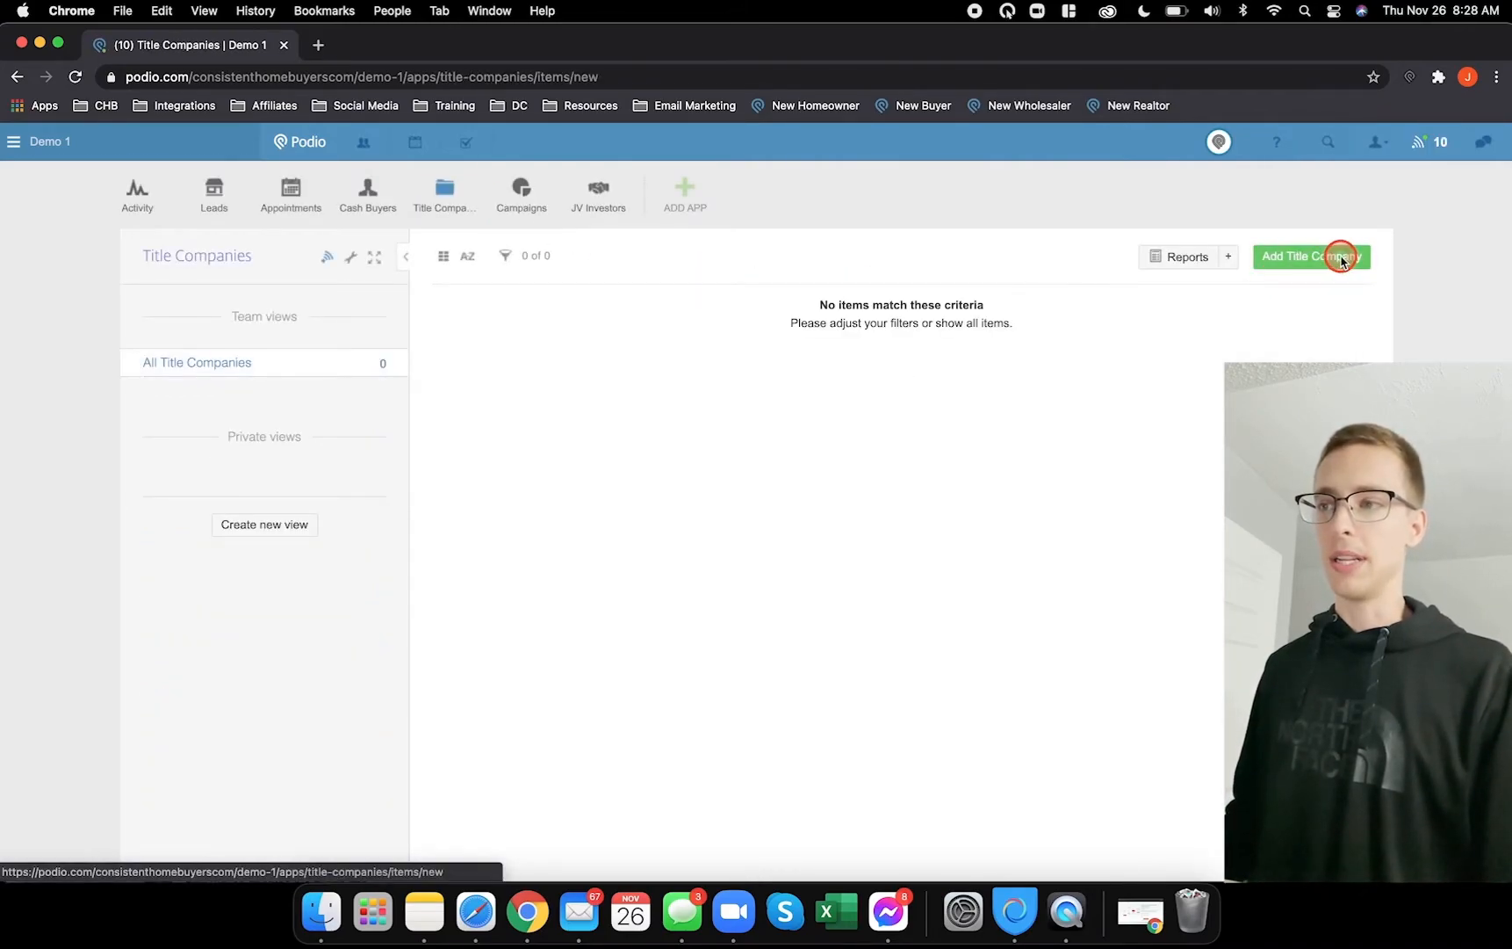
- Preview and discard a new Title Company form, then return to Leads and Safari's Test Workspace
click(1343, 254)
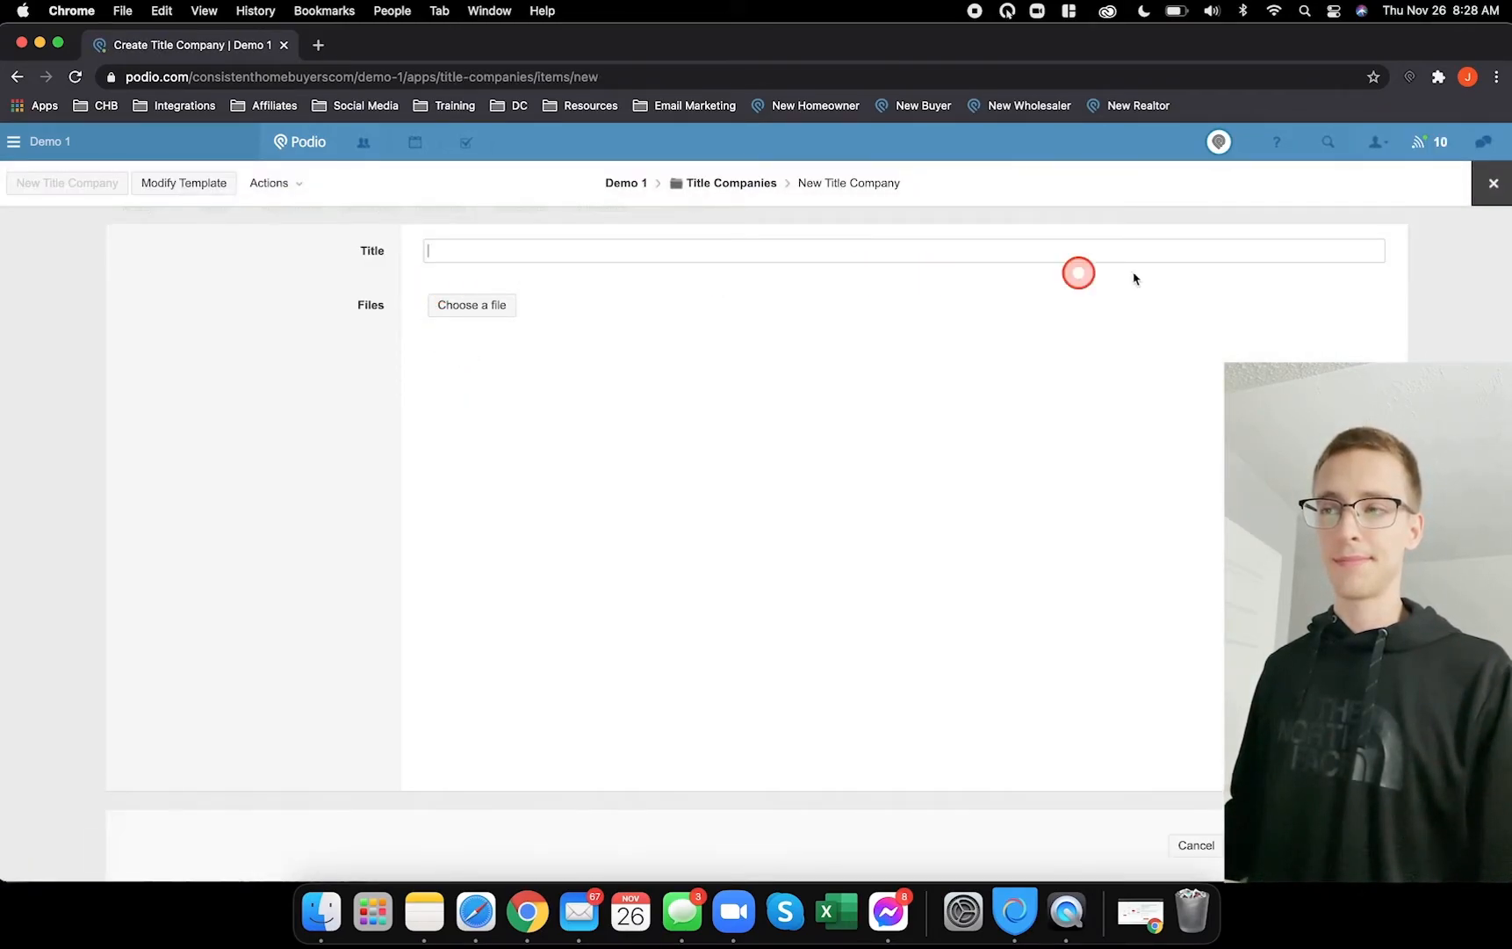
click(1493, 183)
click(546, 289)
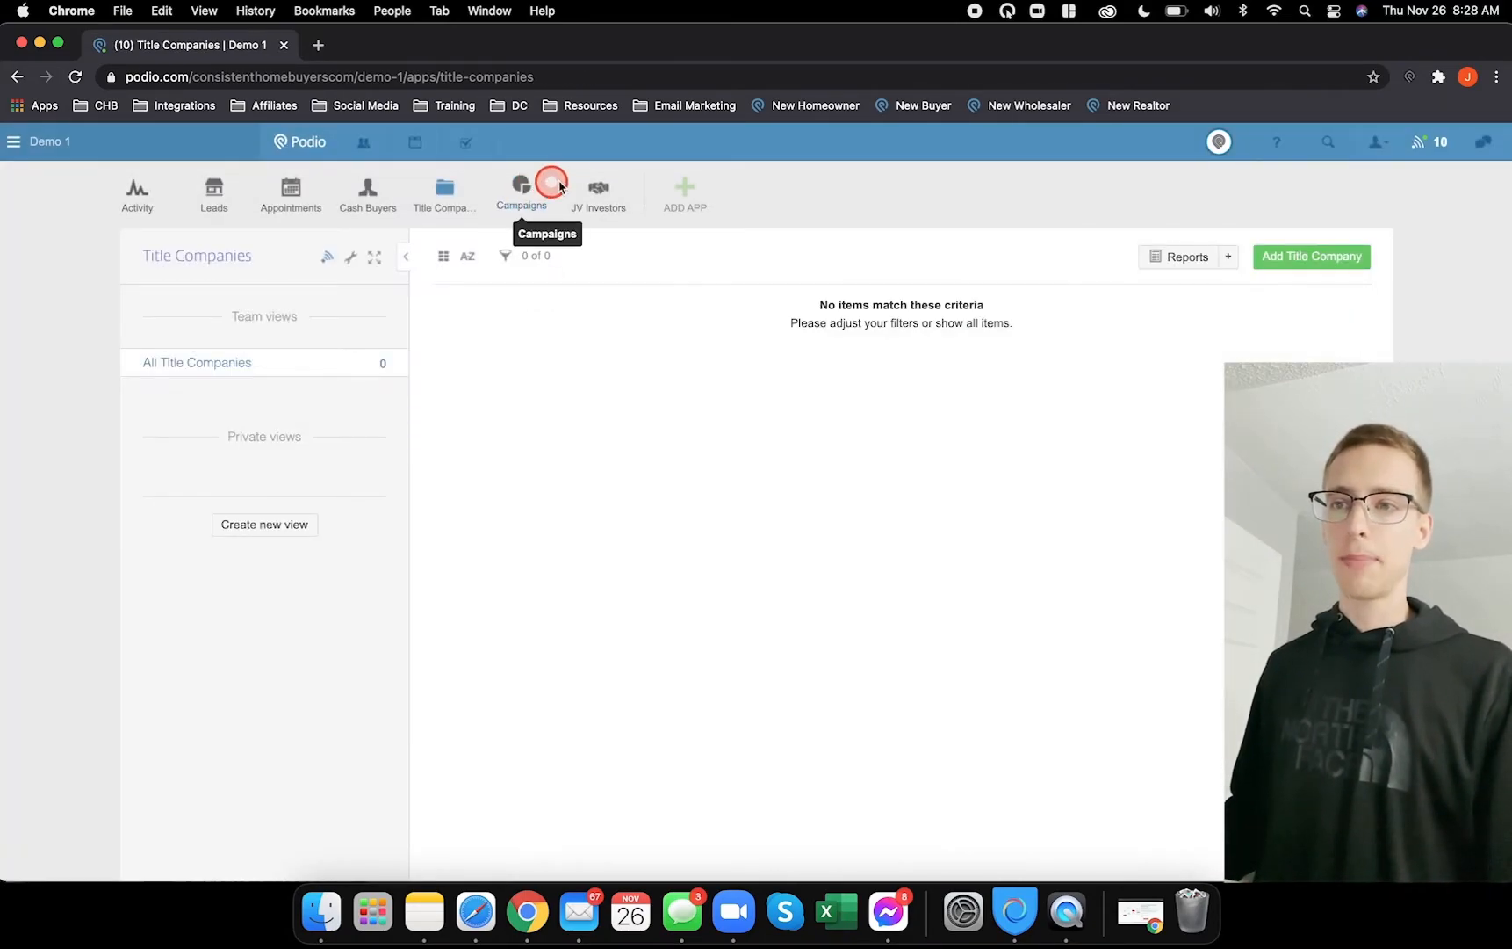
click(216, 190)
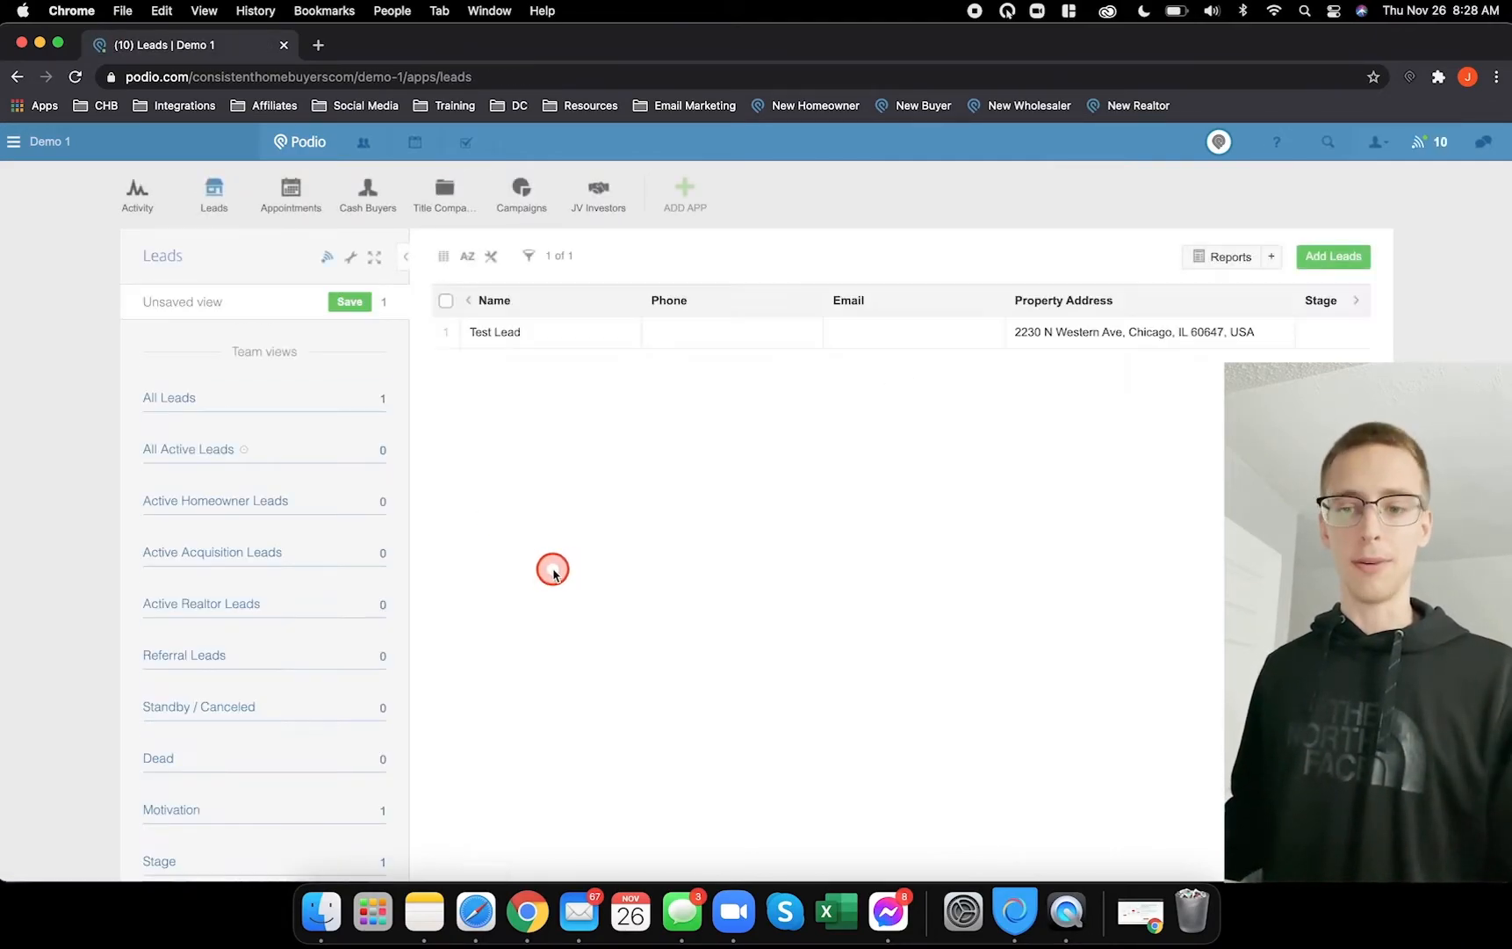
click(477, 912)
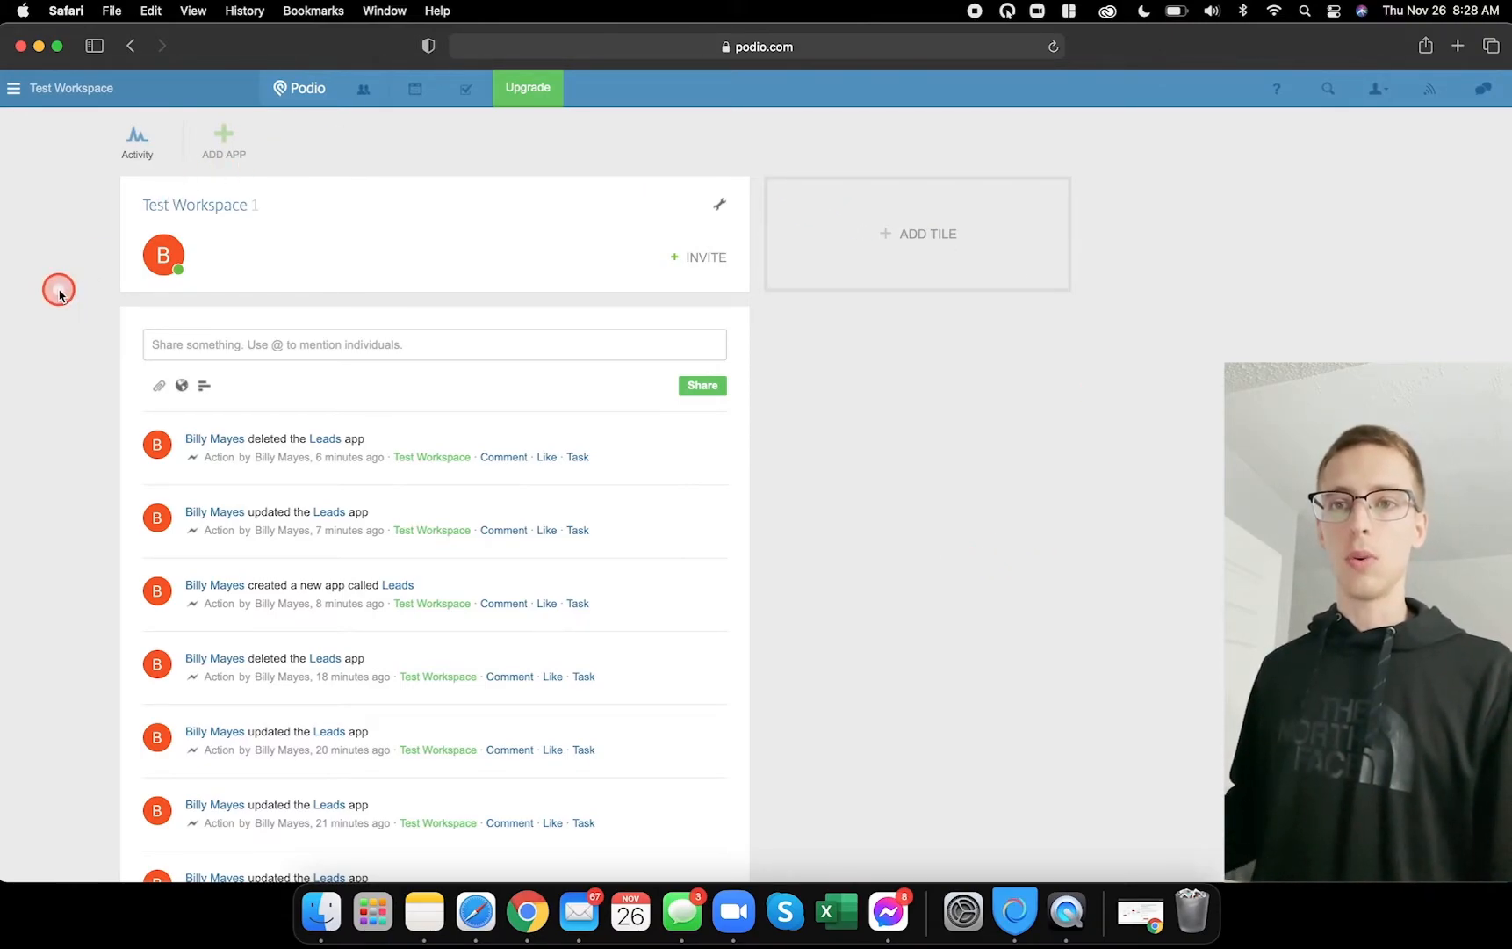
- Create a standard app from scratch named Leads with item name Lead
click(227, 138)
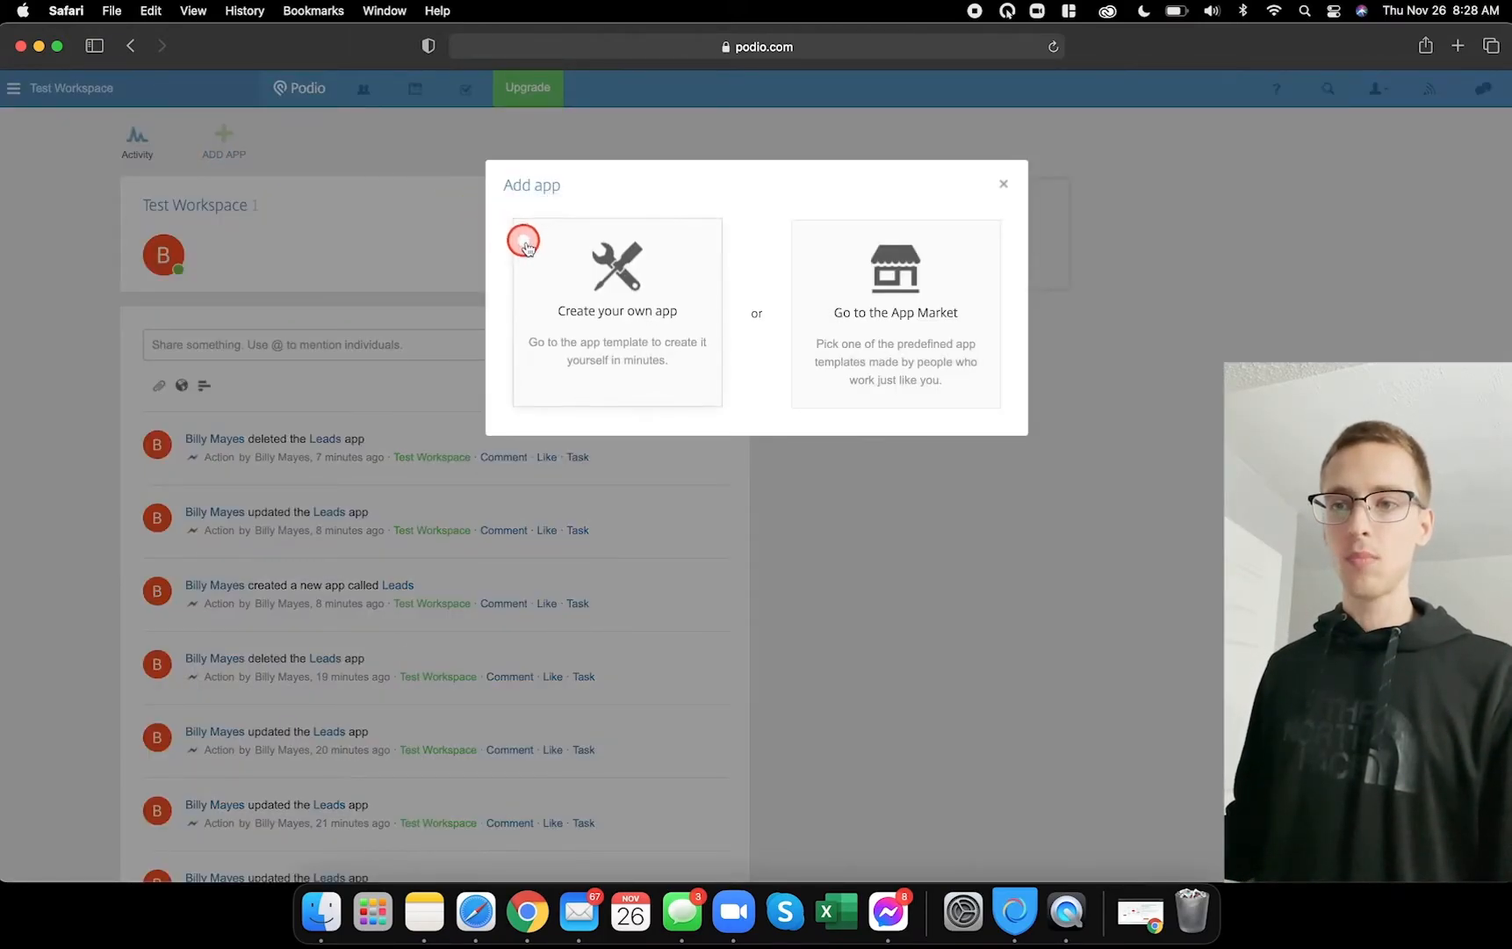
click(551, 263)
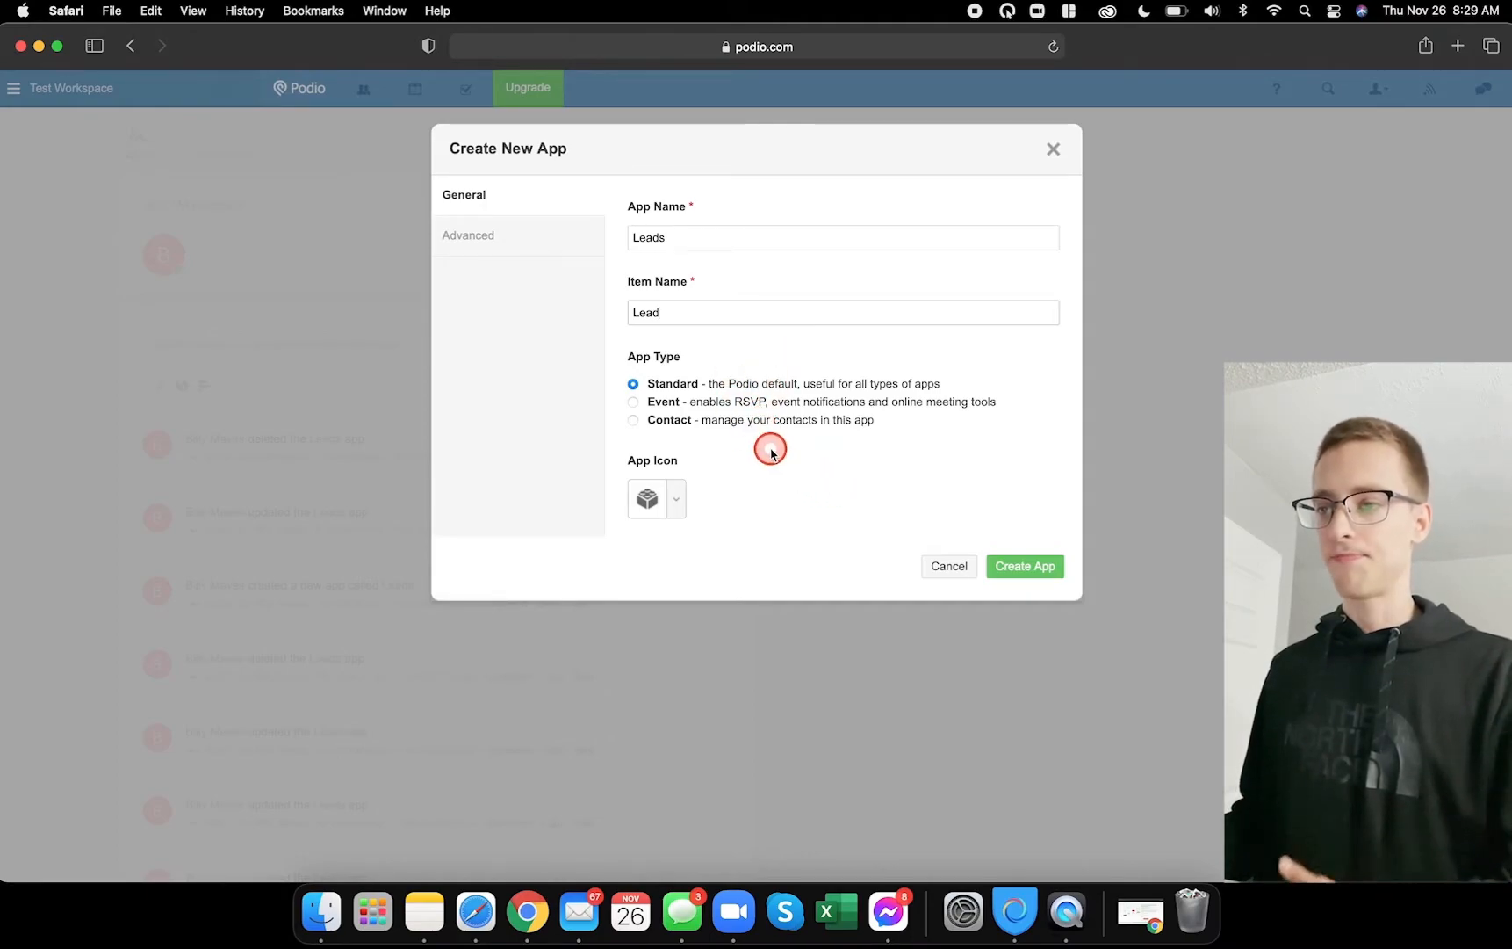
click(1020, 569)
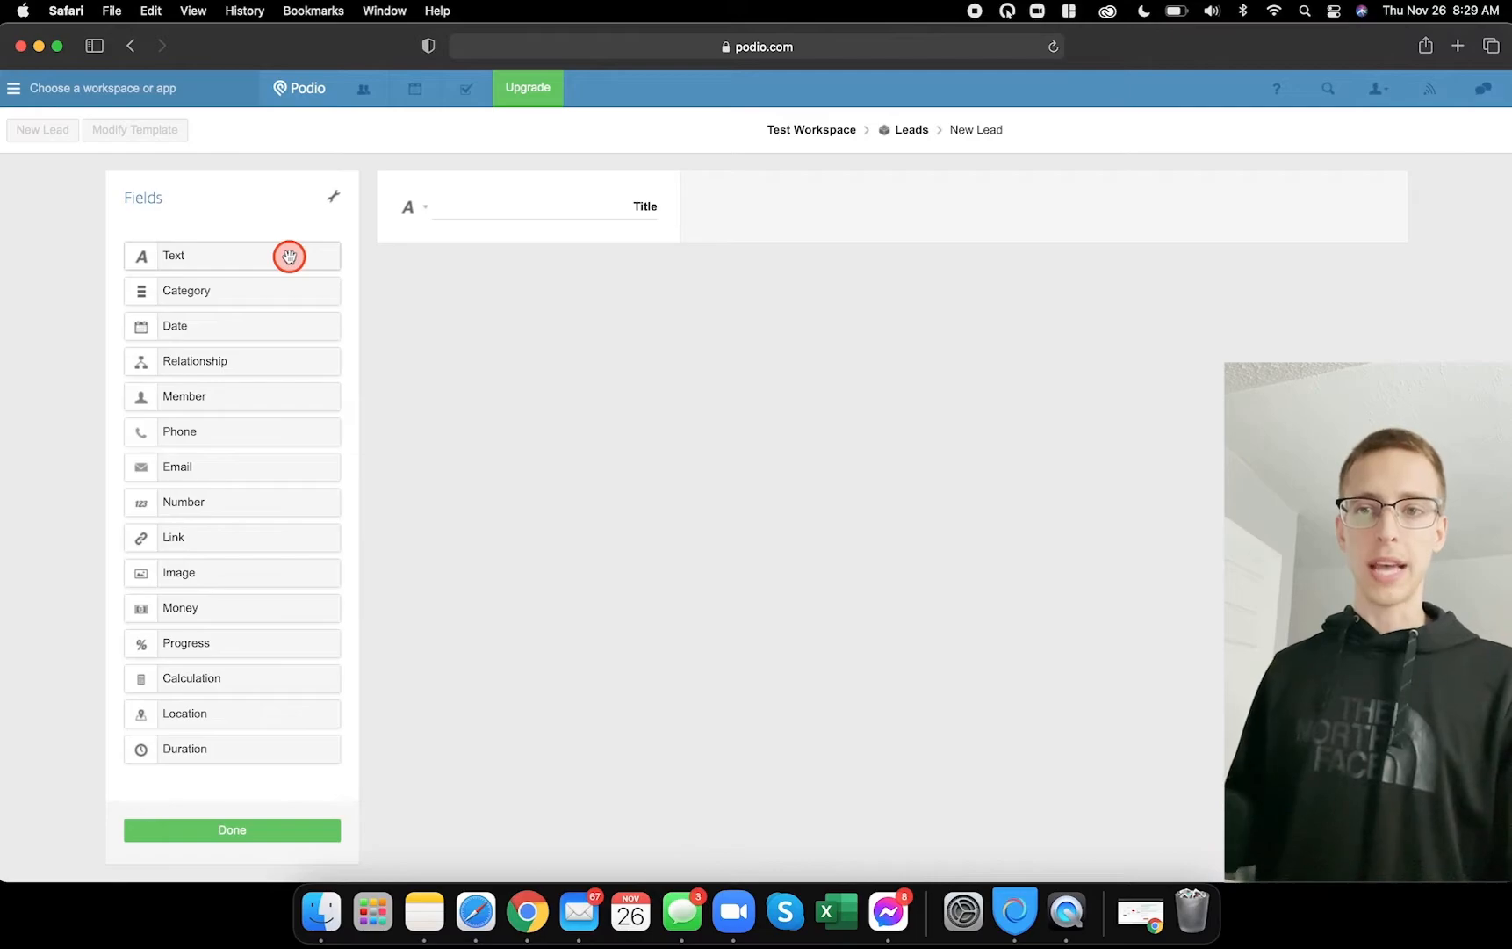
- Compare the Test Lead record in Chrome with the new Leads template in Safari, then close the record
click(530, 913)
click(523, 345)
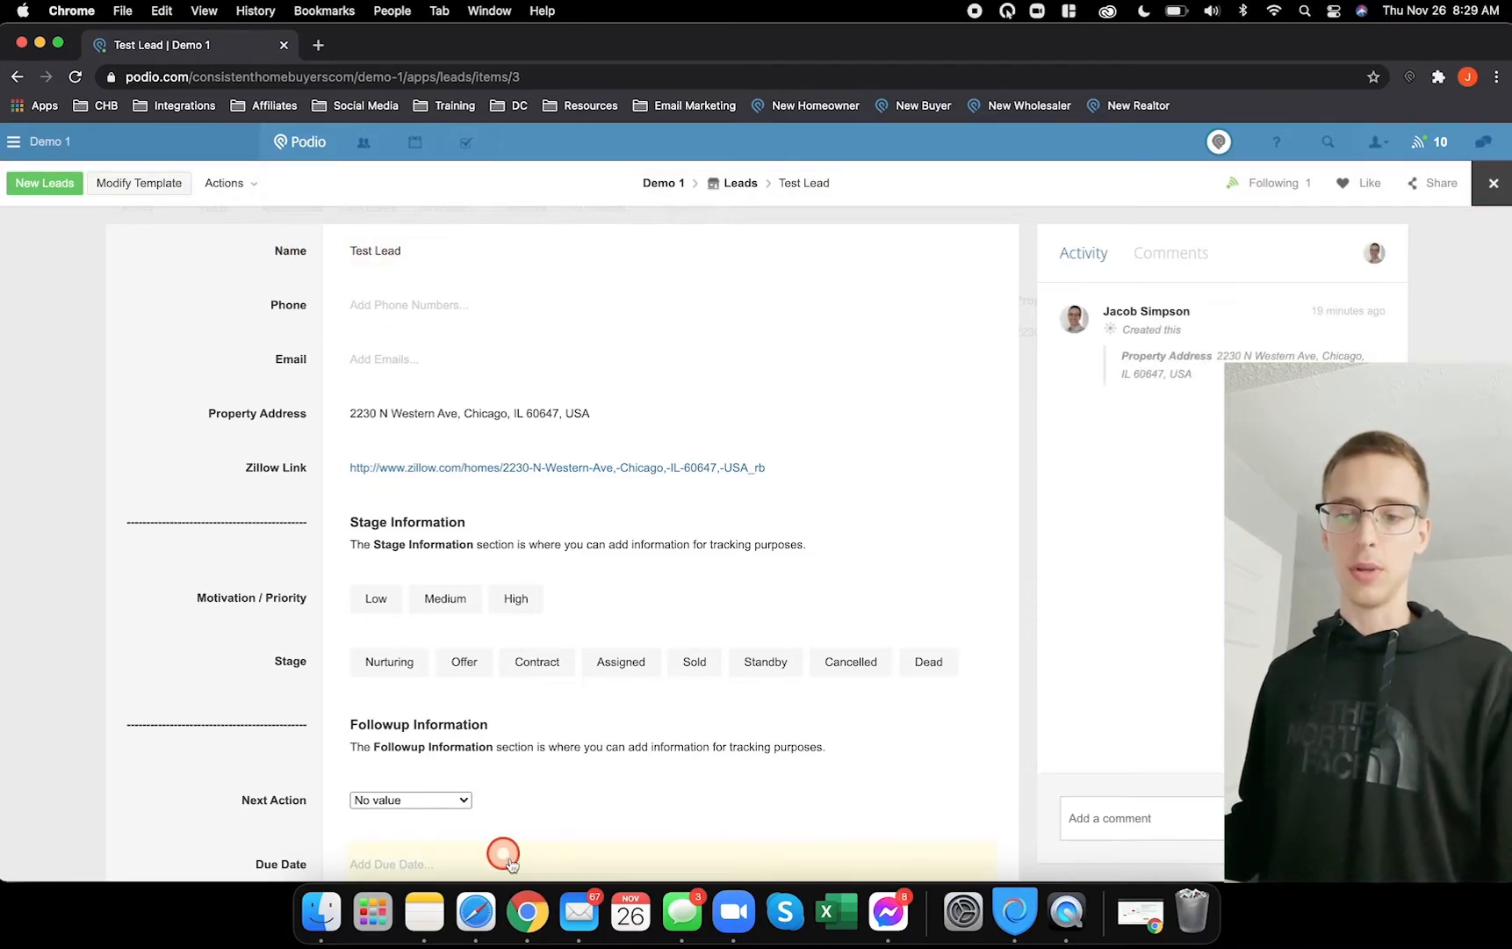
click(476, 913)
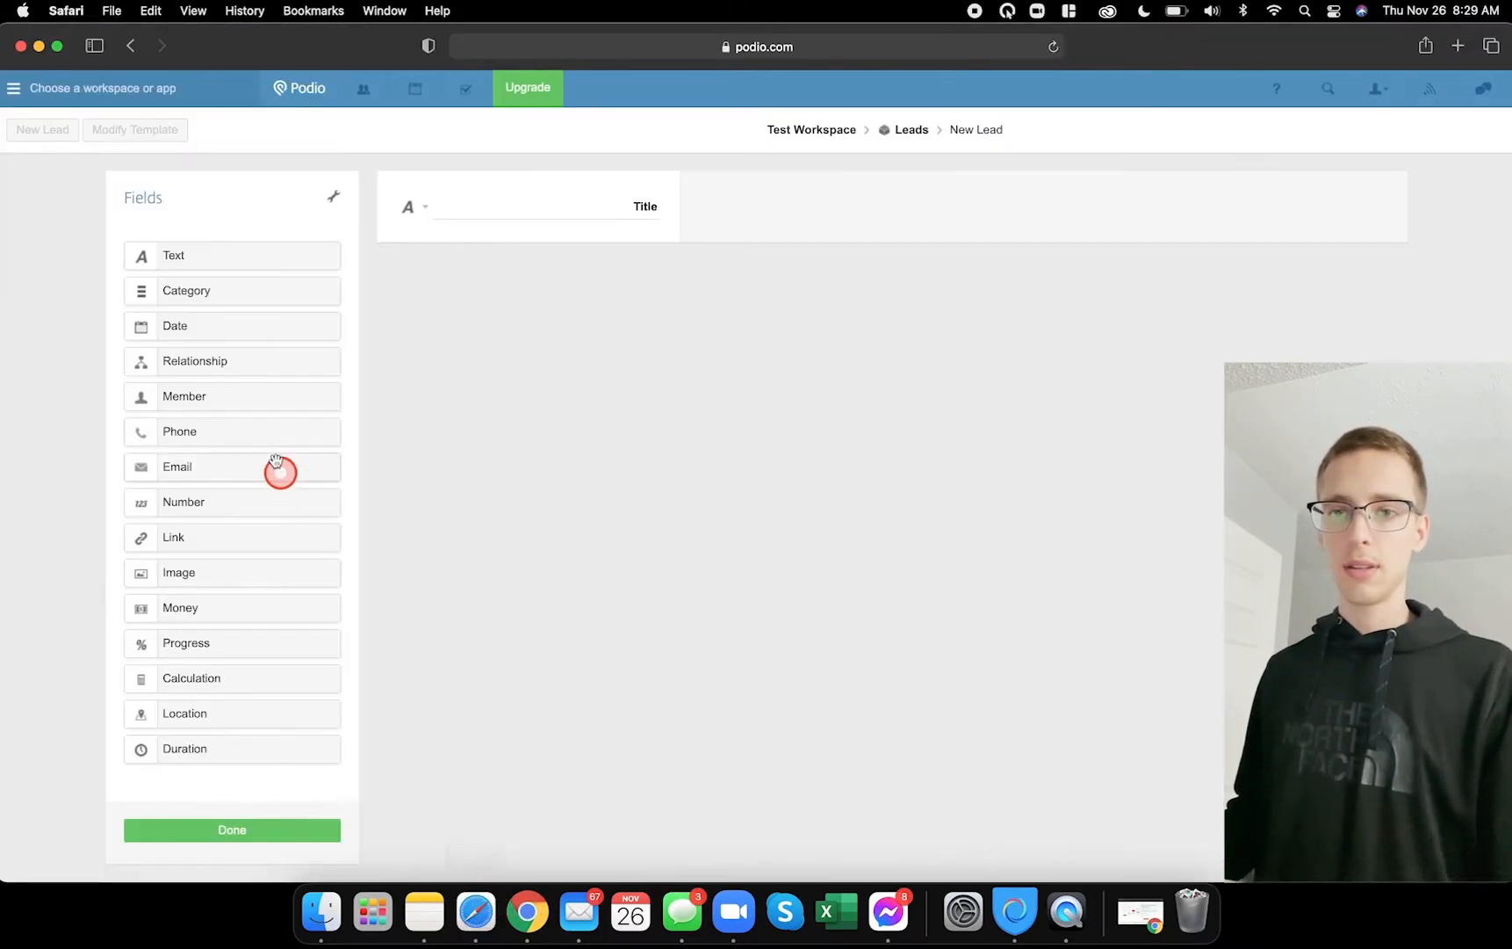
click(530, 916)
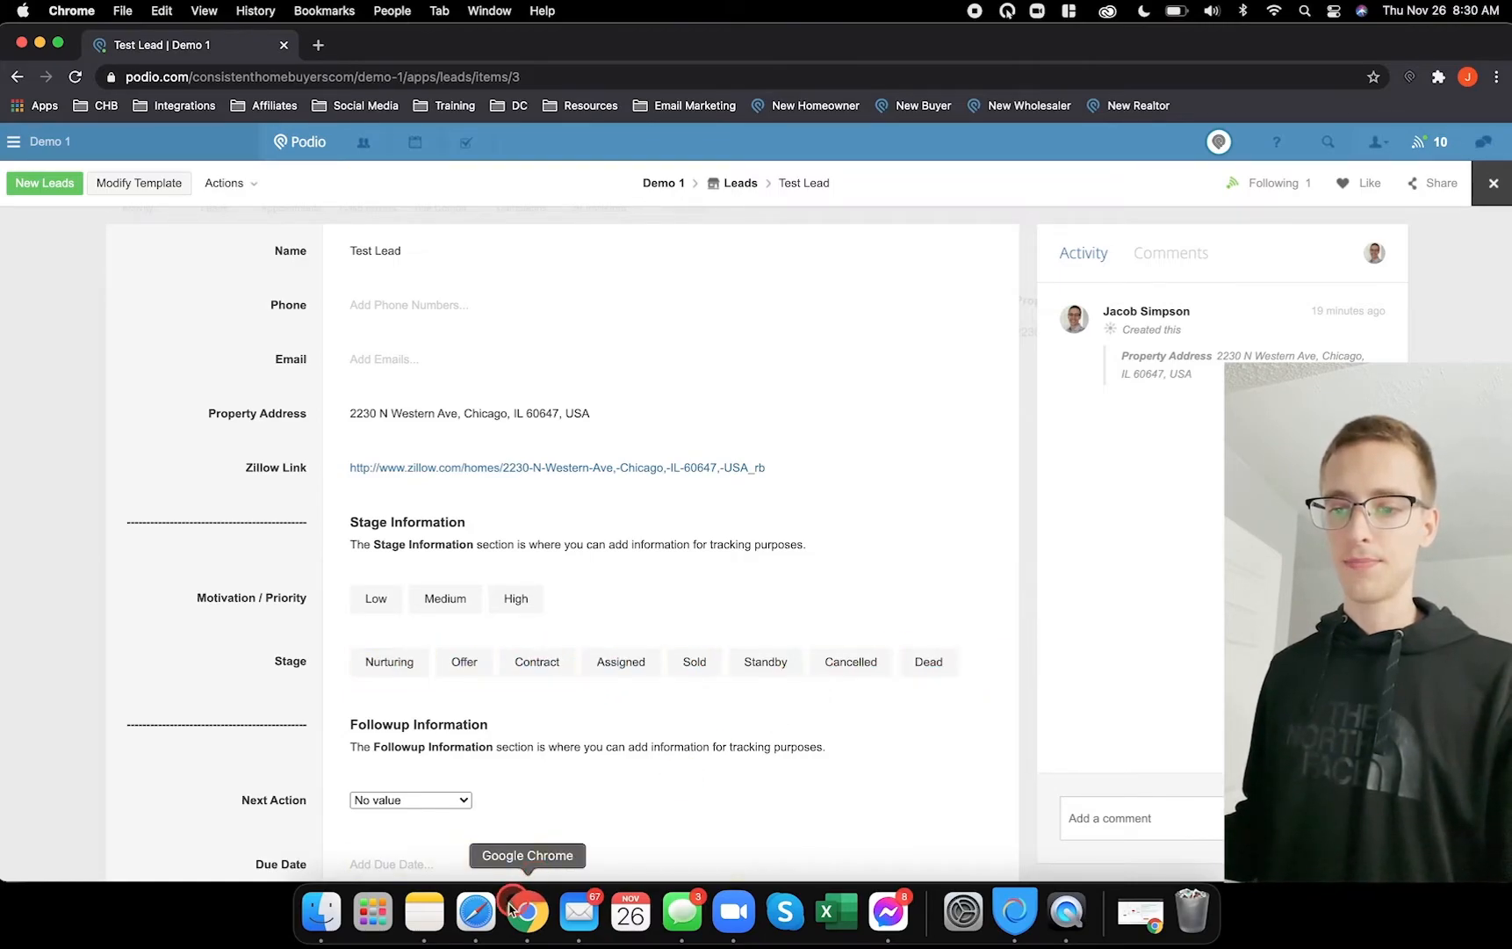
click(476, 914)
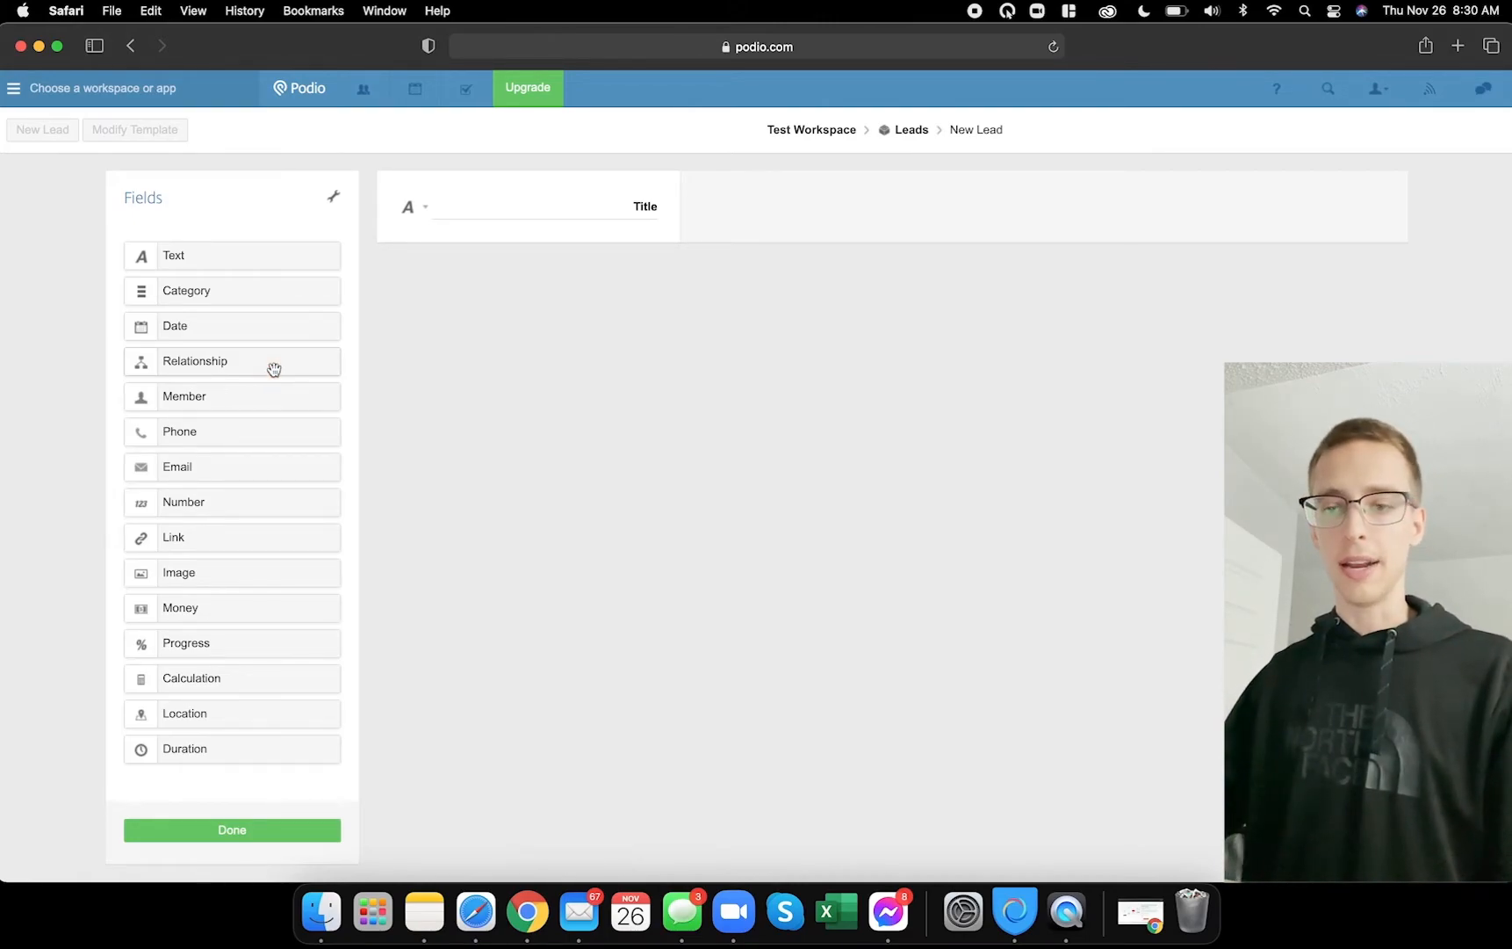
click(527, 912)
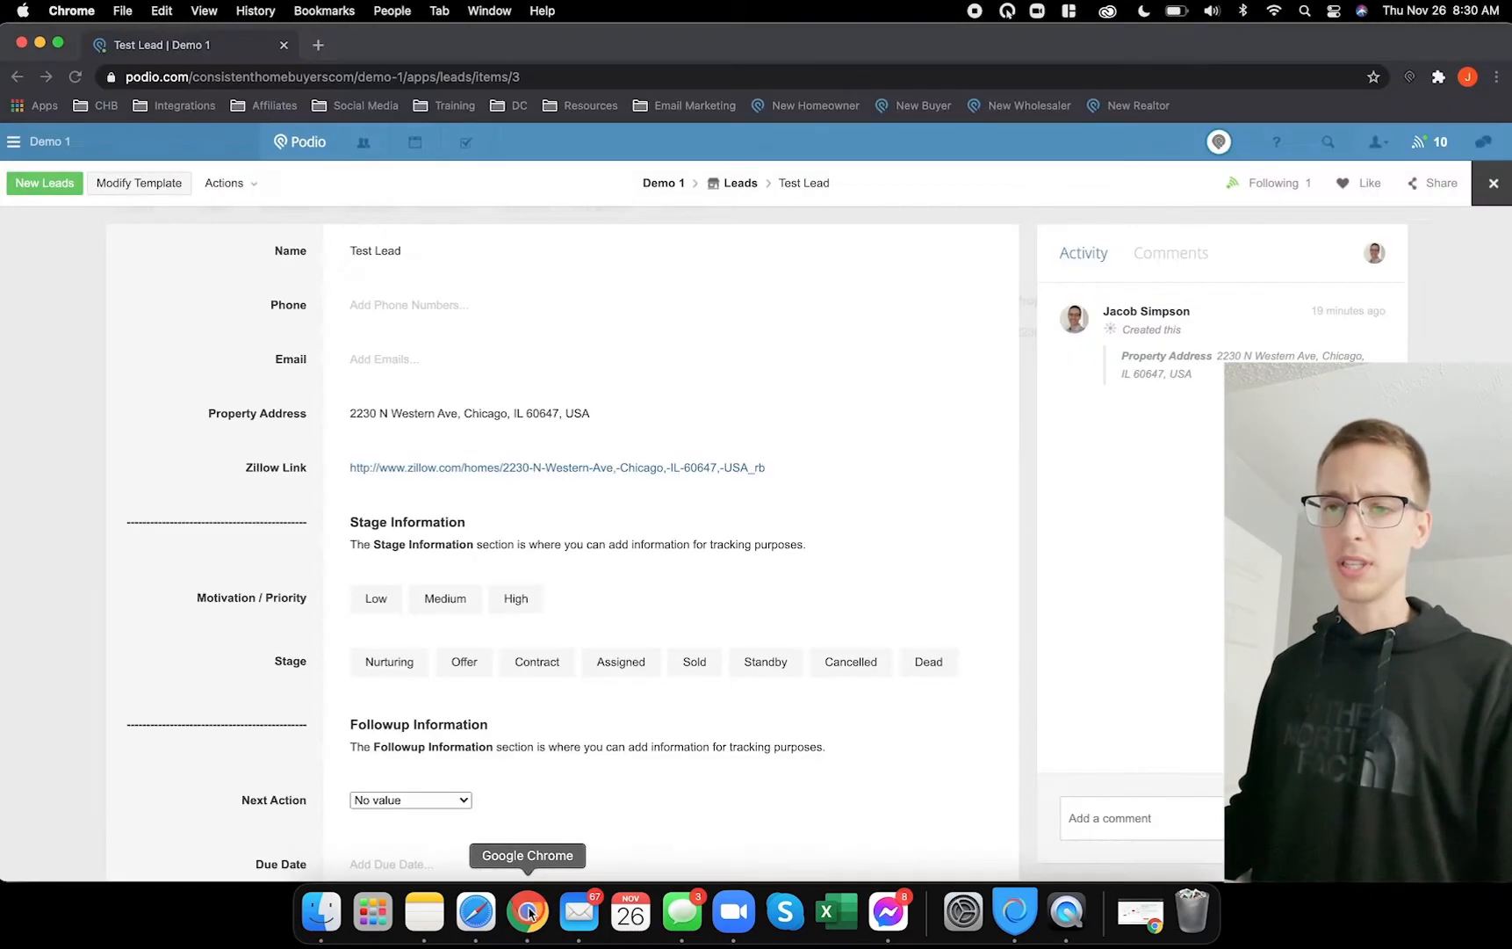
click(707, 361)
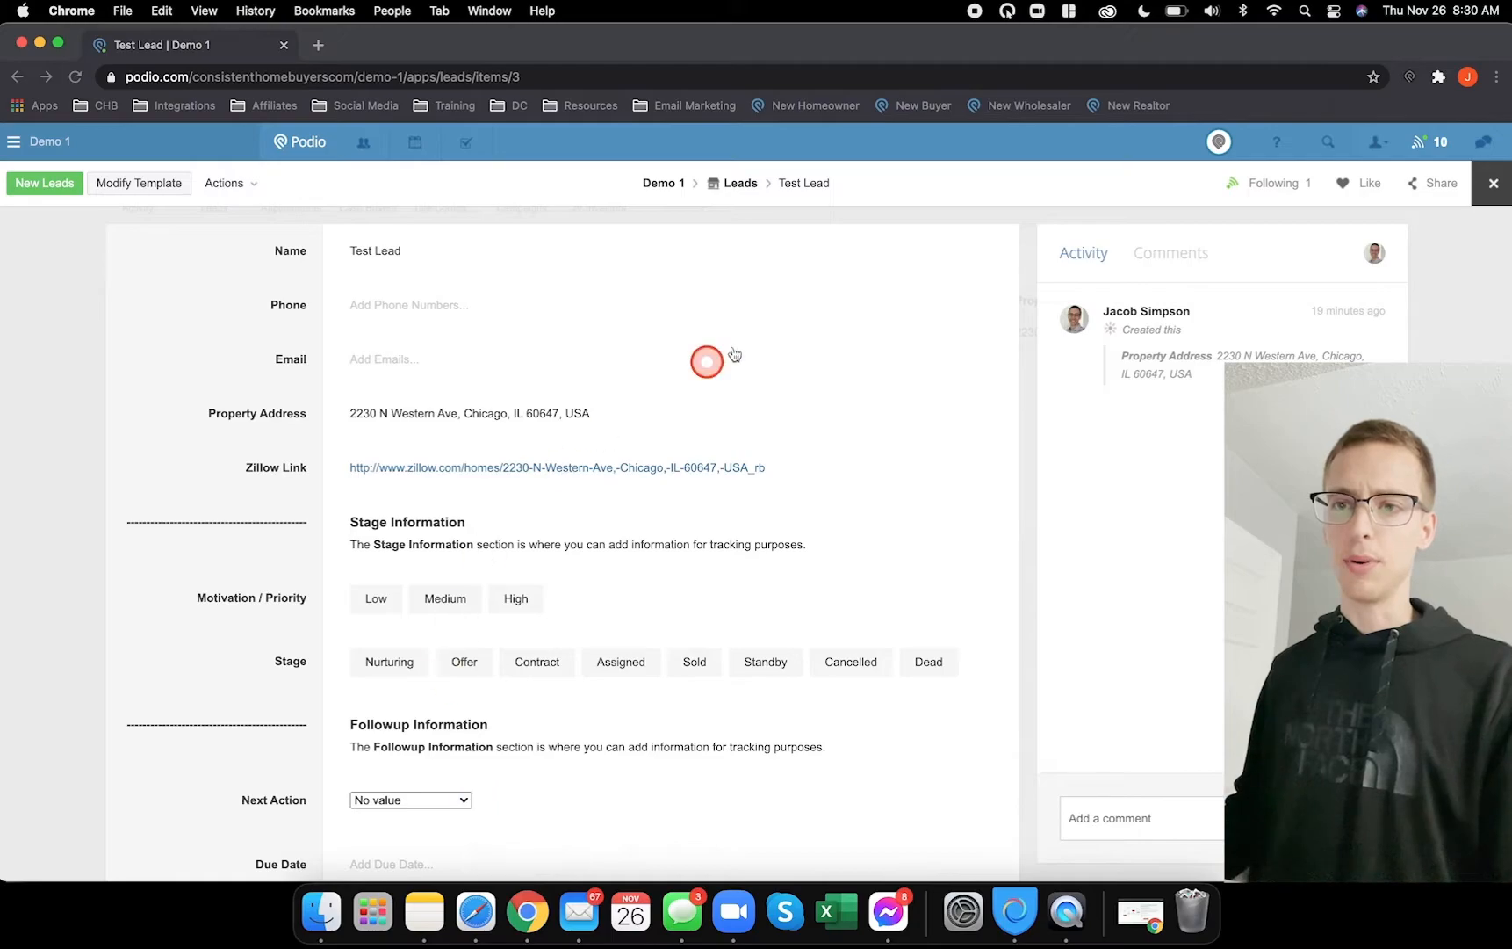
click(1491, 182)
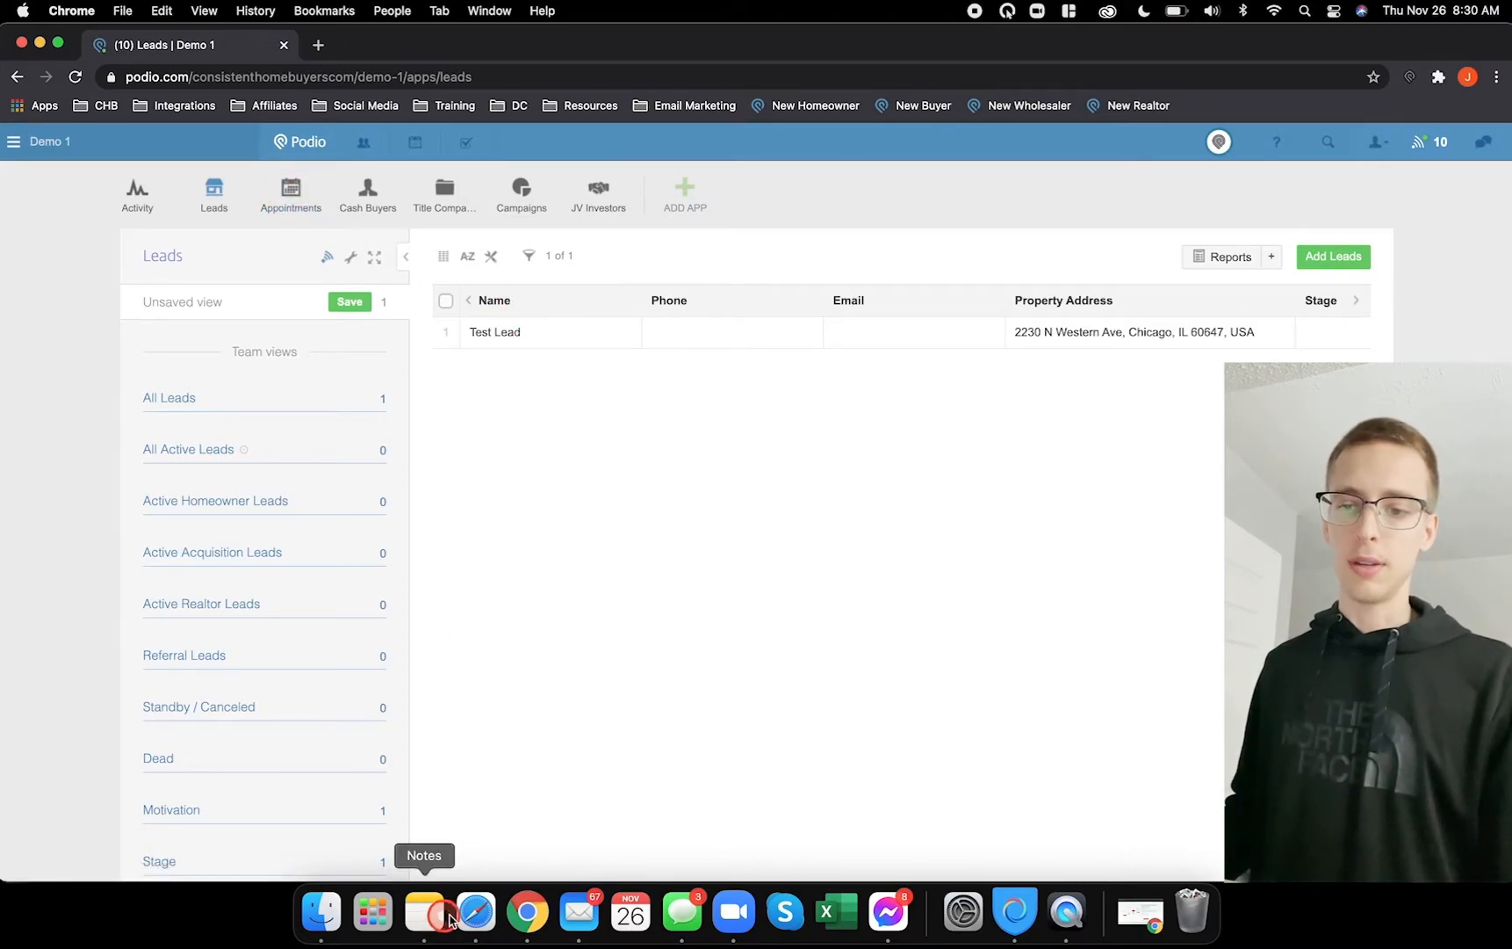
click(475, 919)
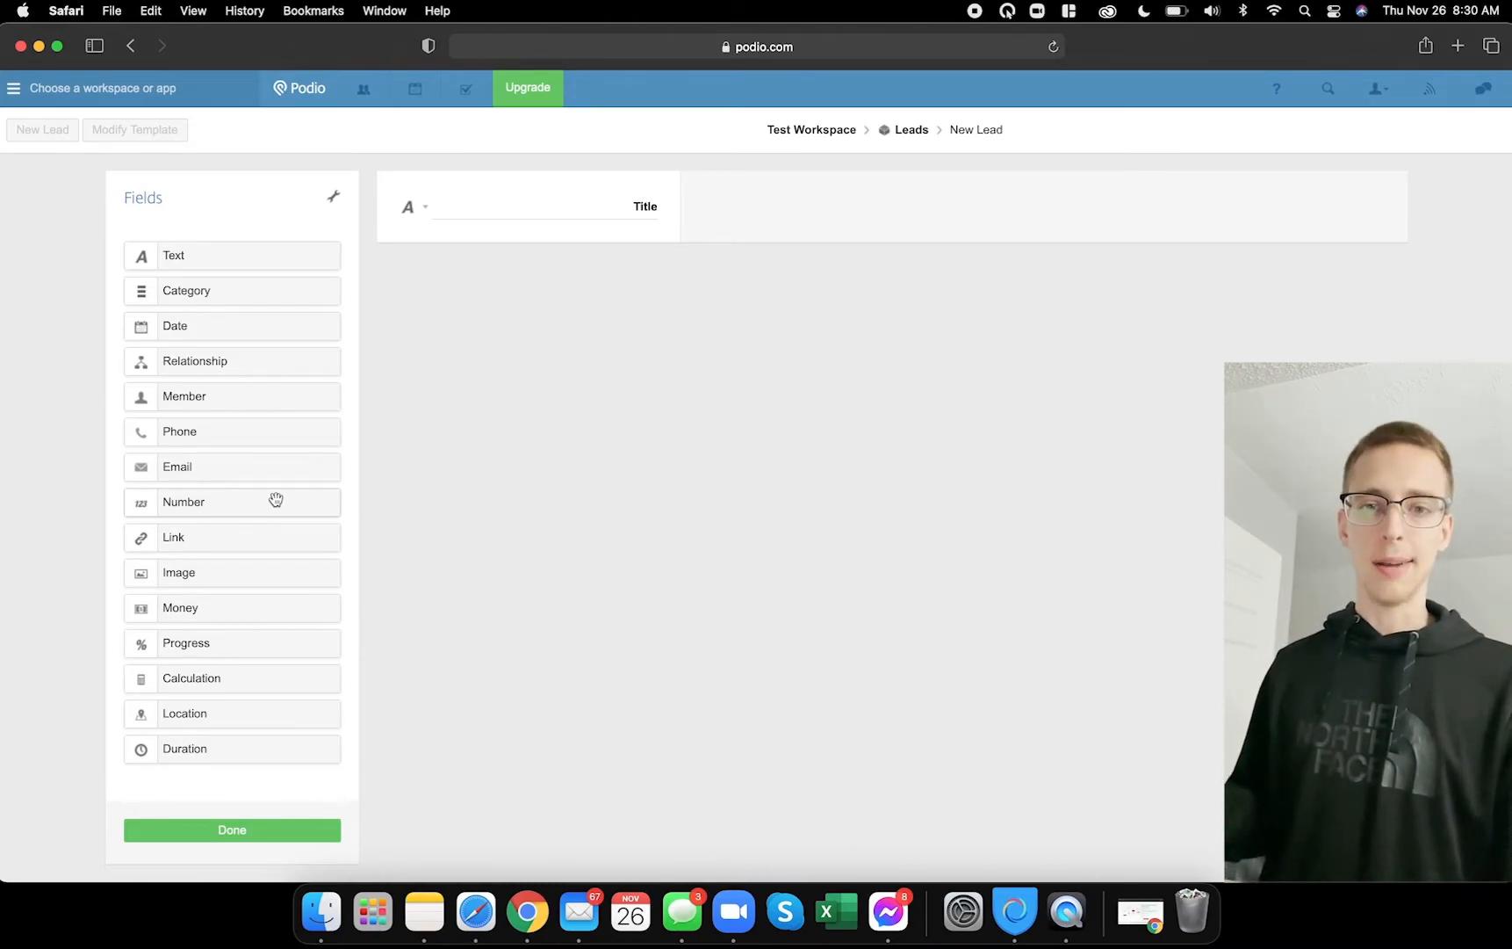
- Click through field options in the Leads template editor, then switch to the Demo 1 Leads list
click(295, 541)
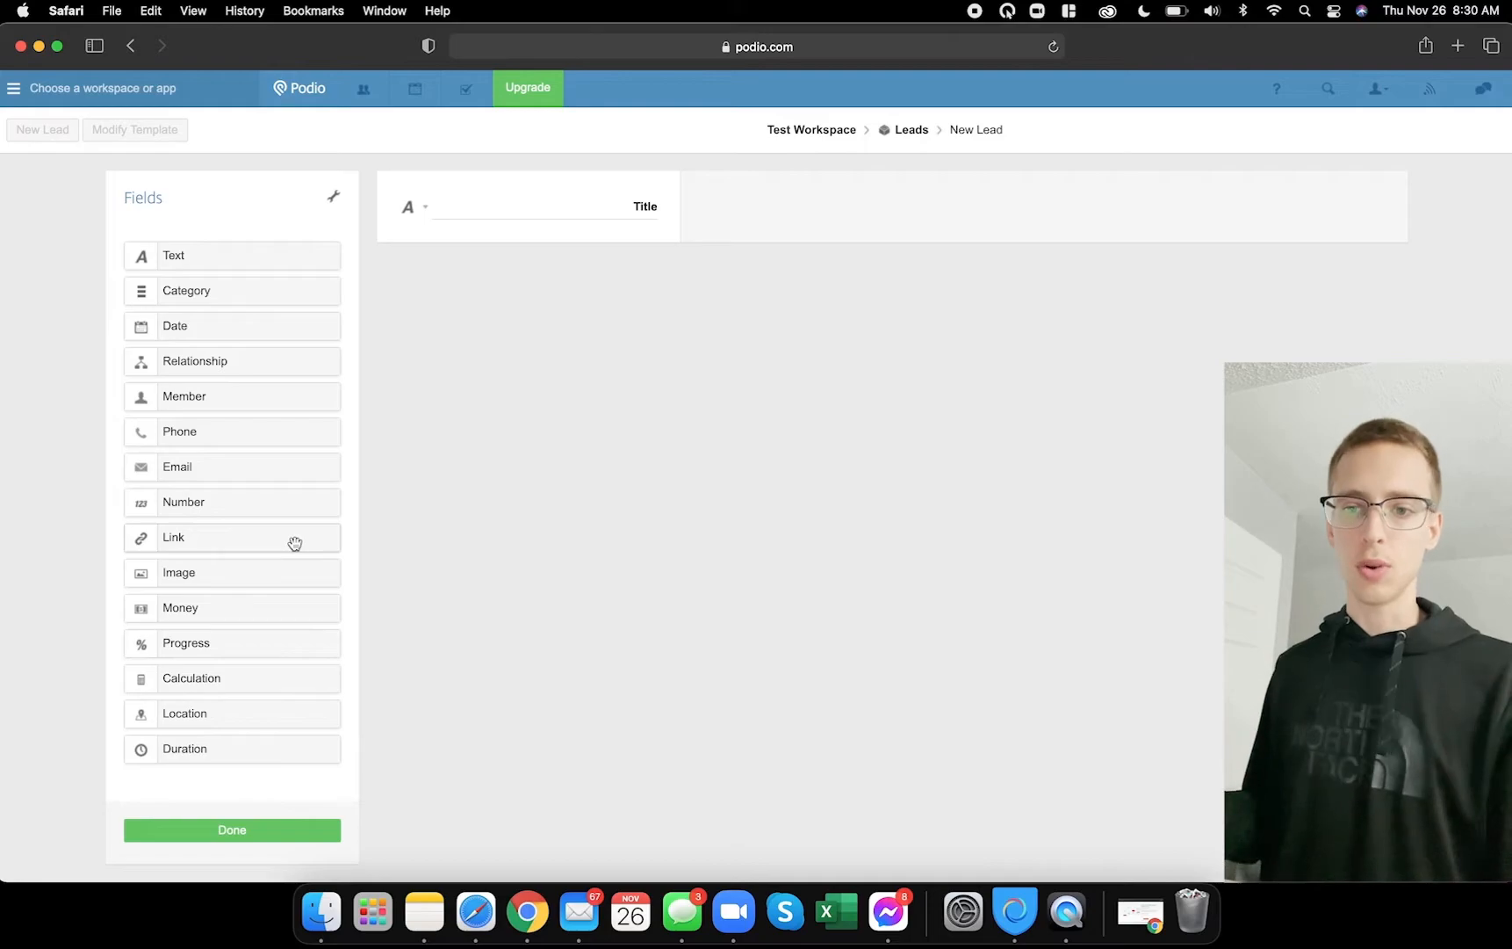
click(299, 562)
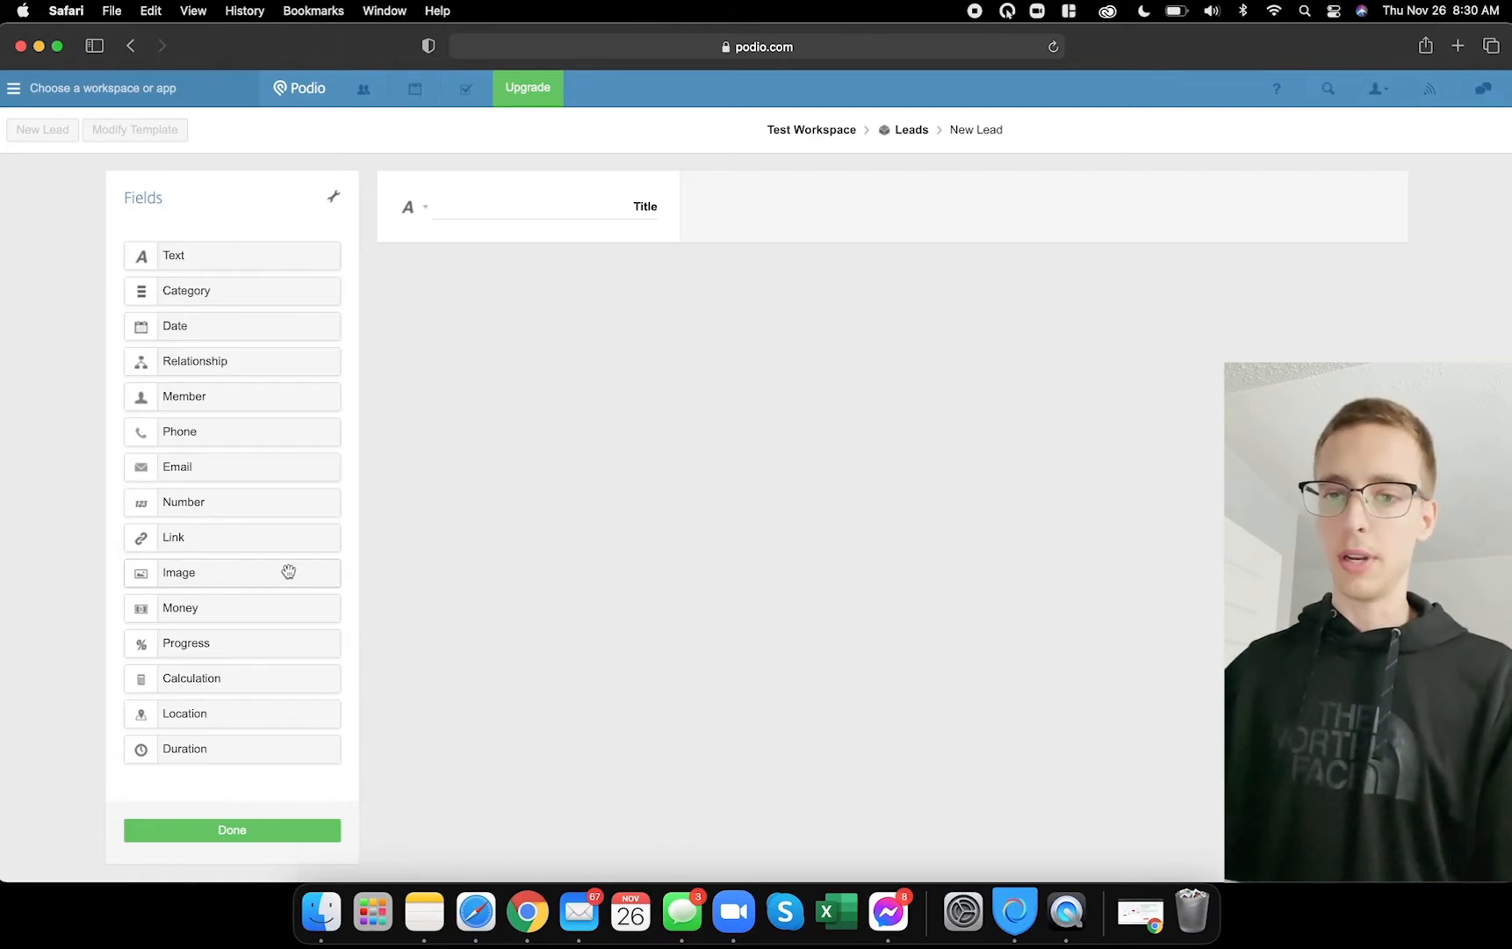
click(289, 572)
click(281, 608)
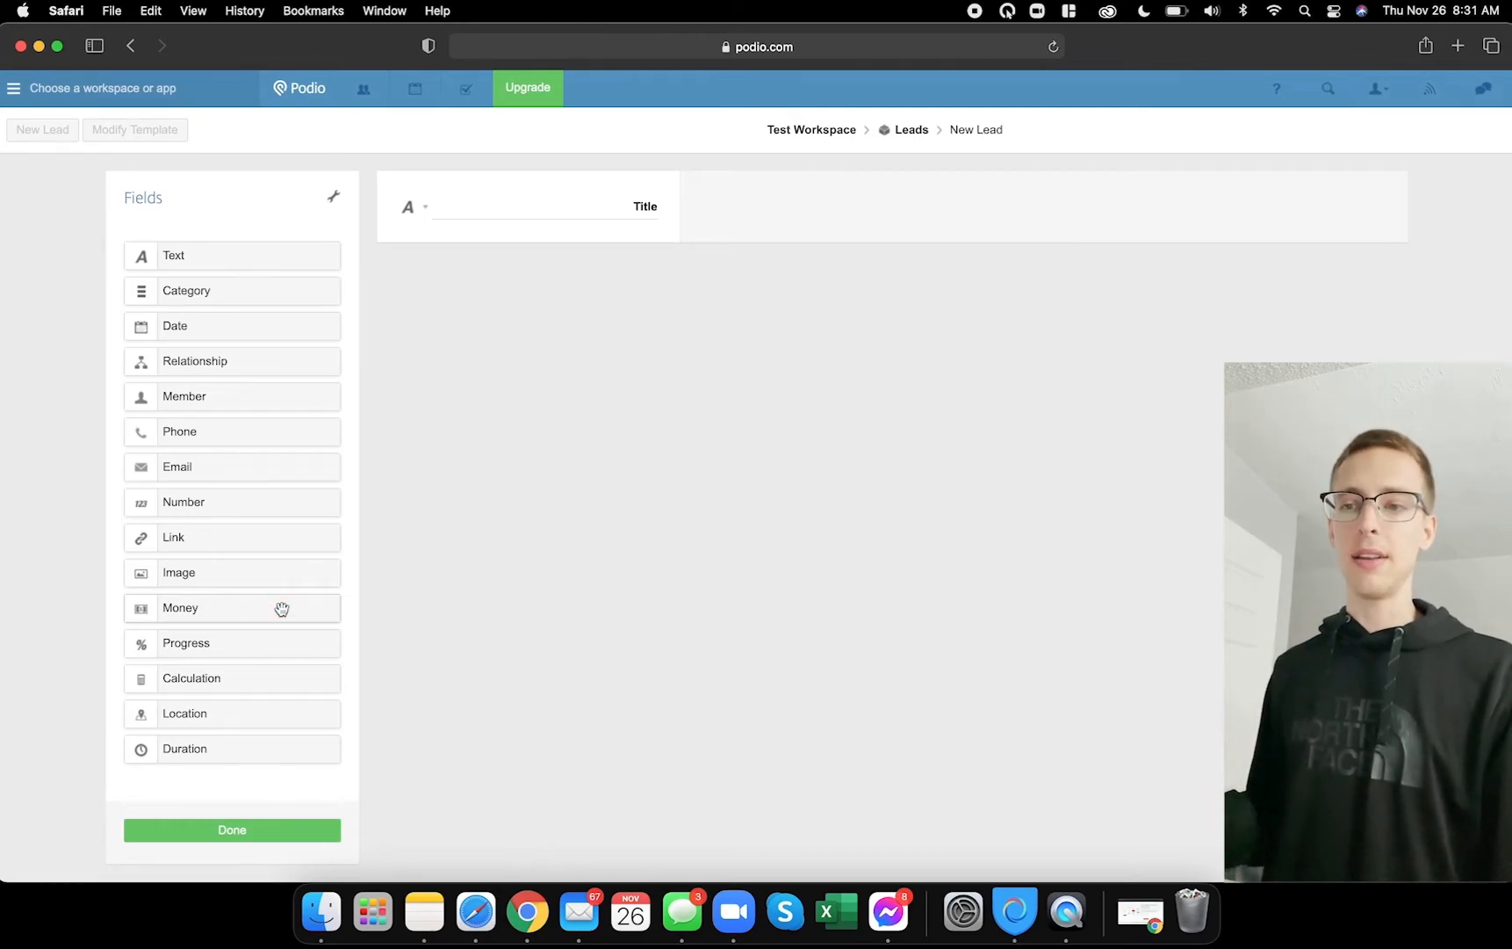
click(527, 911)
- Open Test Lead, show its hidden Lead Information and Financials fields, and scroll through them for reference
click(463, 473)
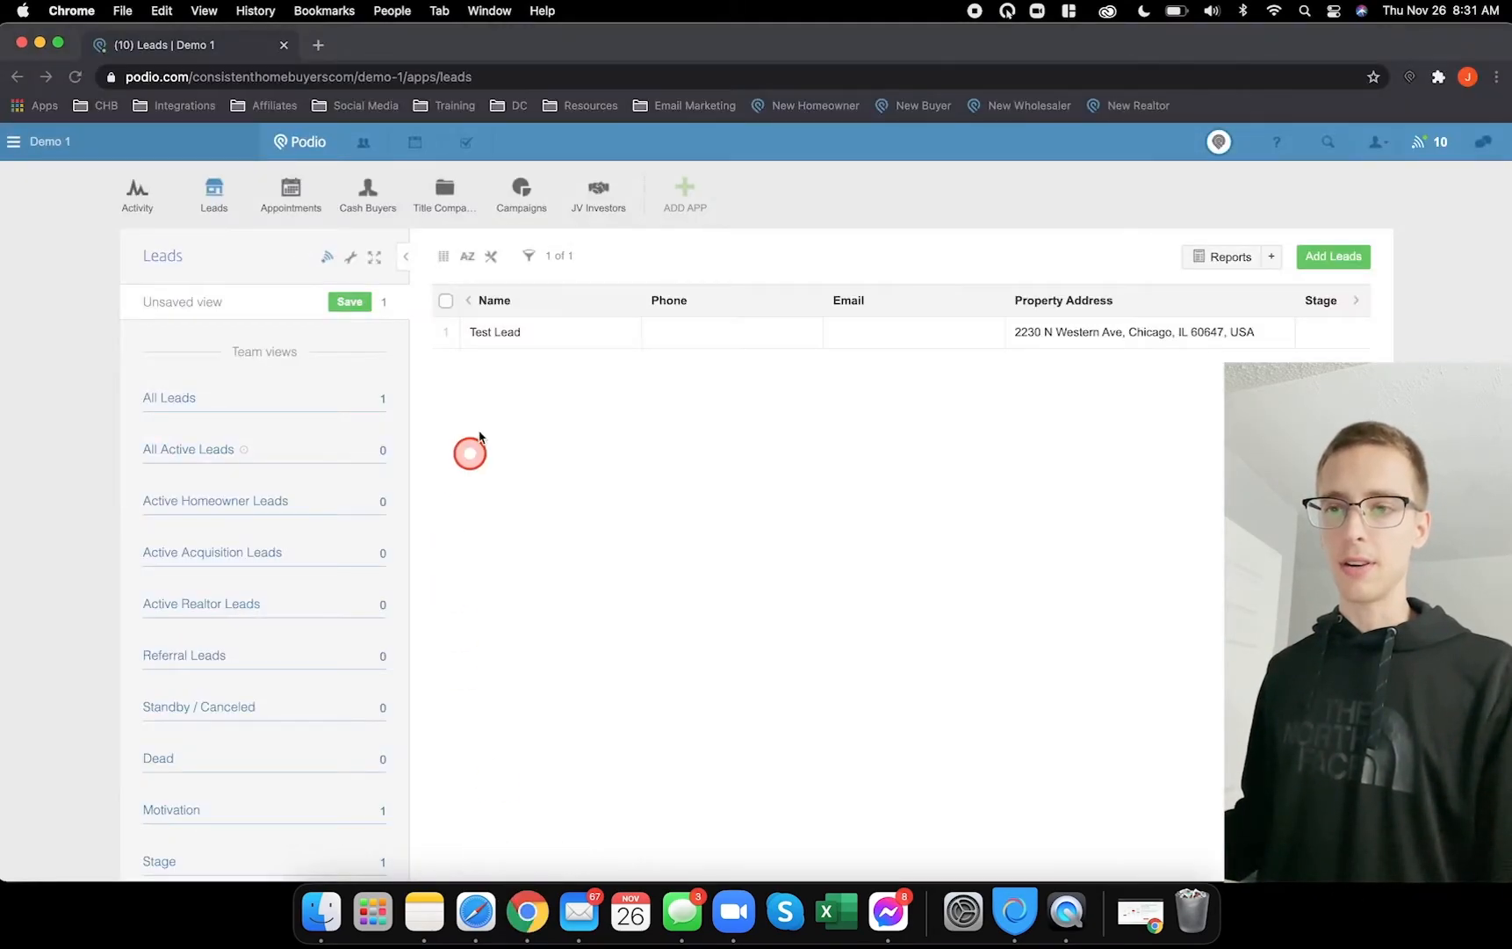
click(524, 339)
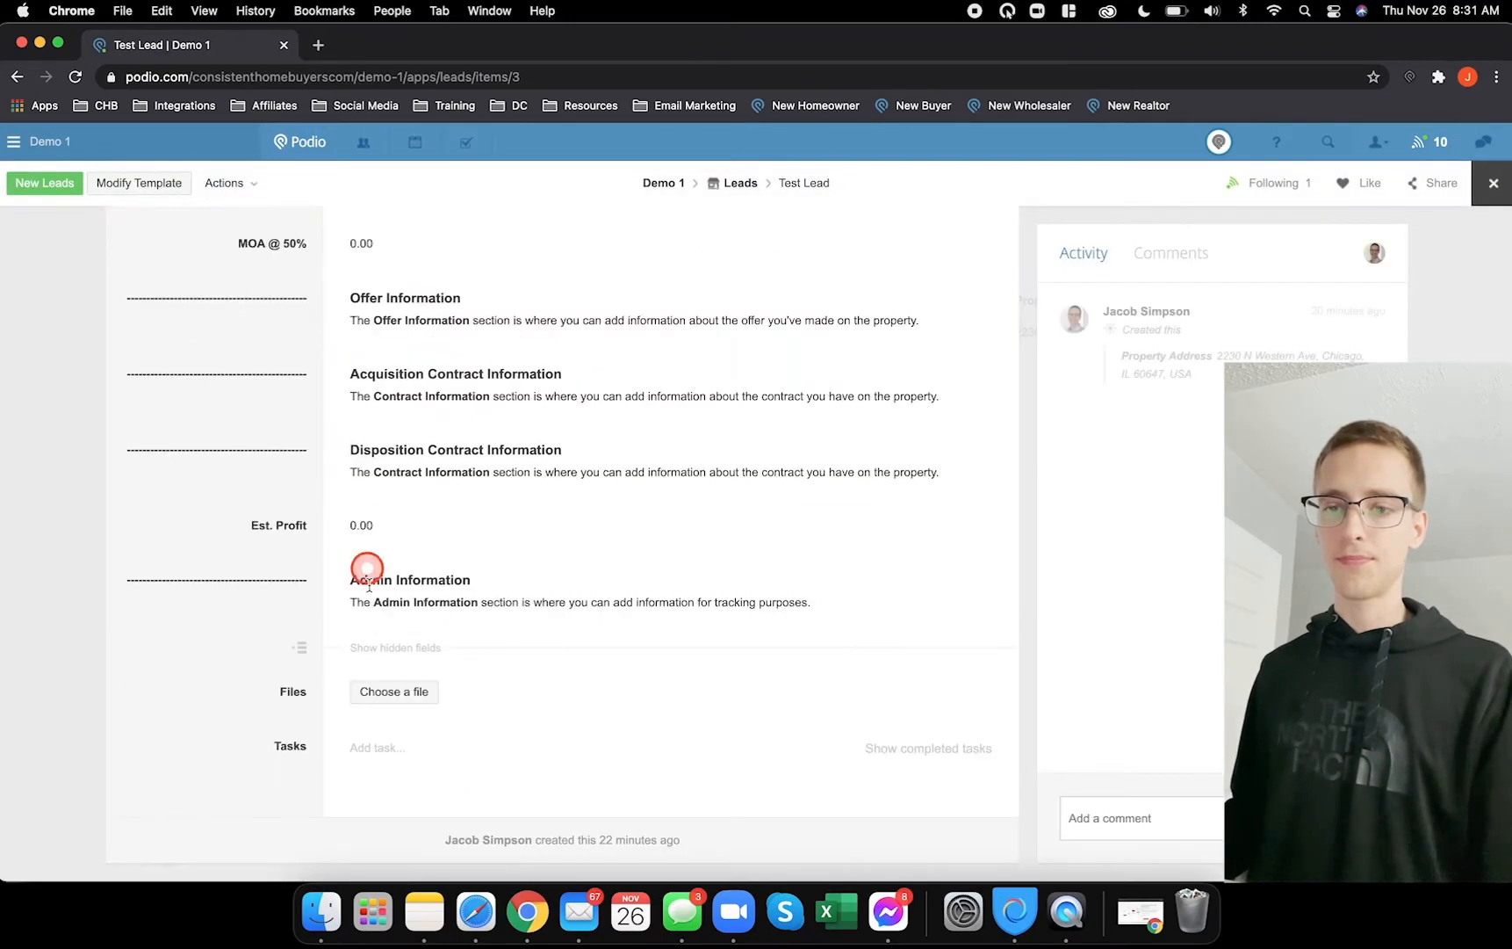
click(395, 648)
scroll(361, 544, down, 5)
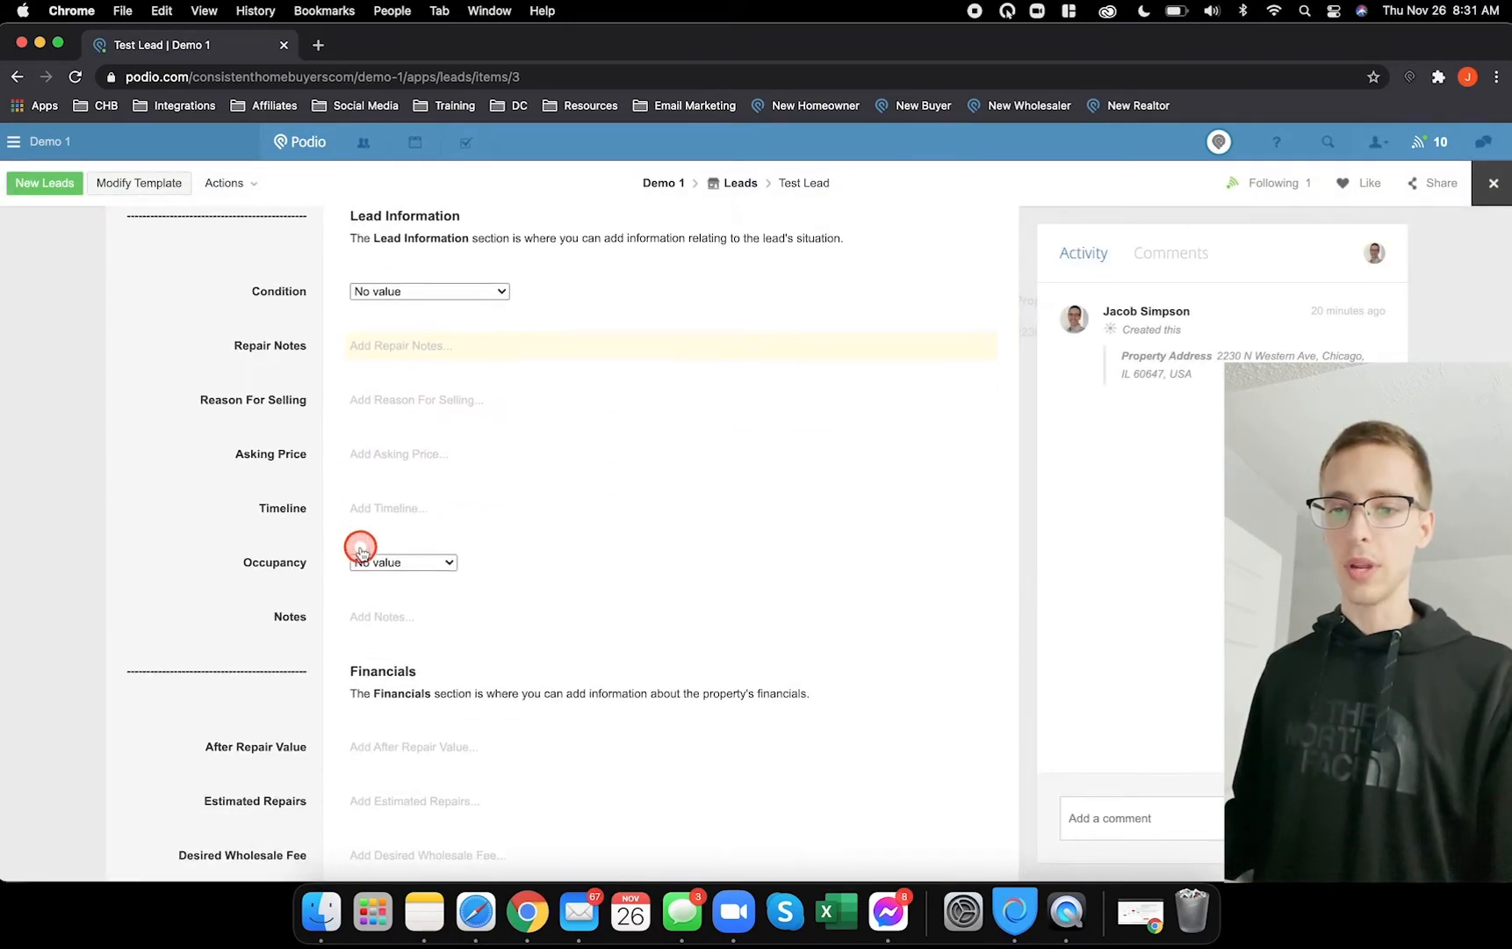
scroll(361, 544, down, 3)
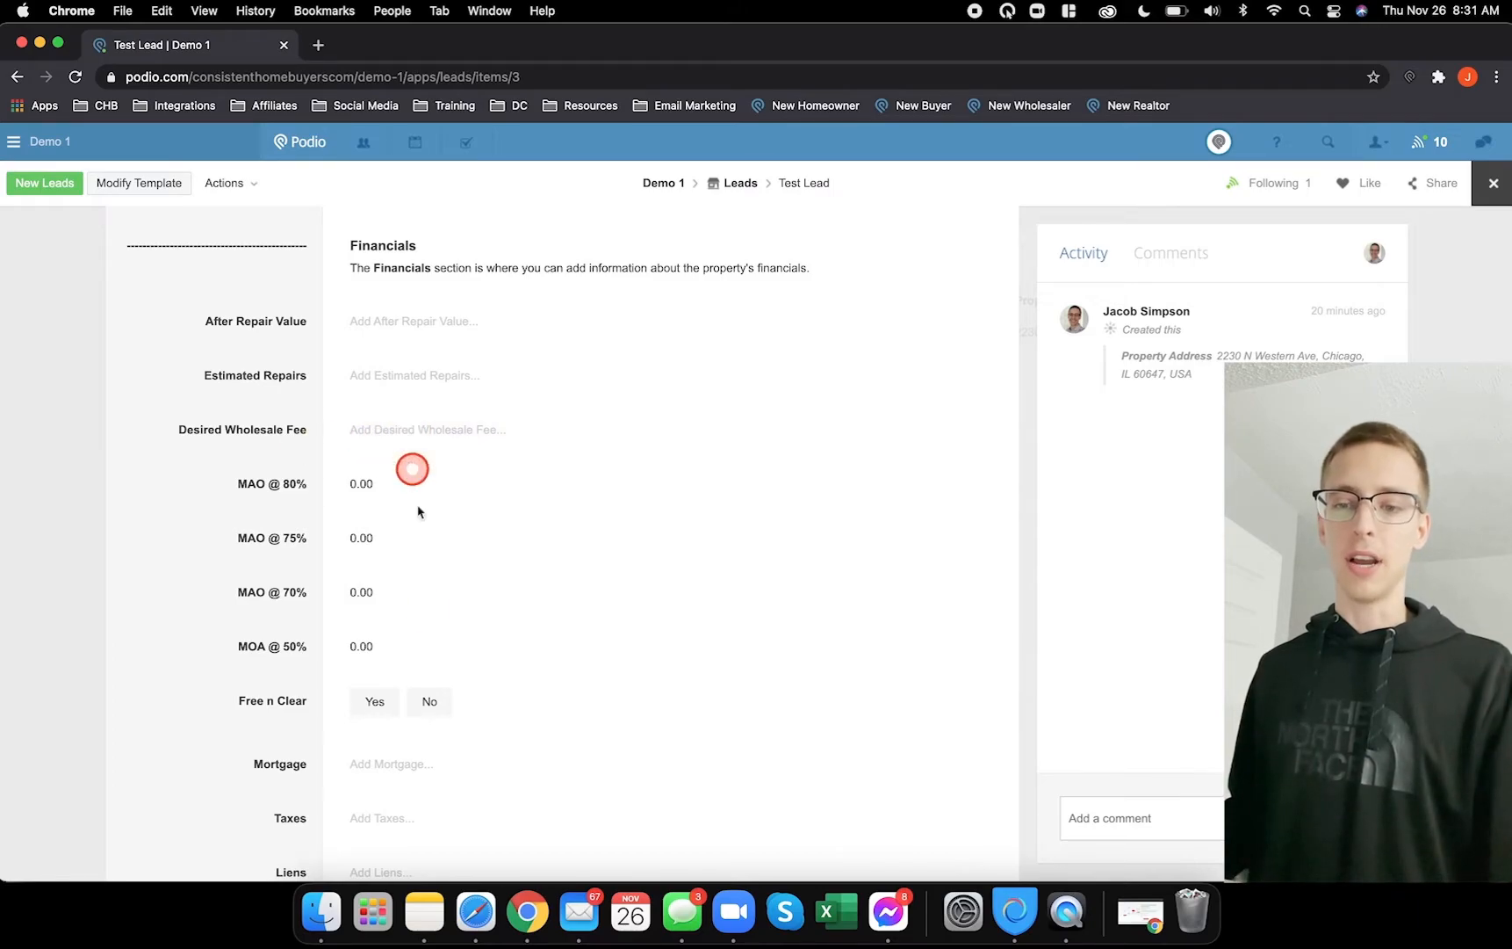
click(475, 912)
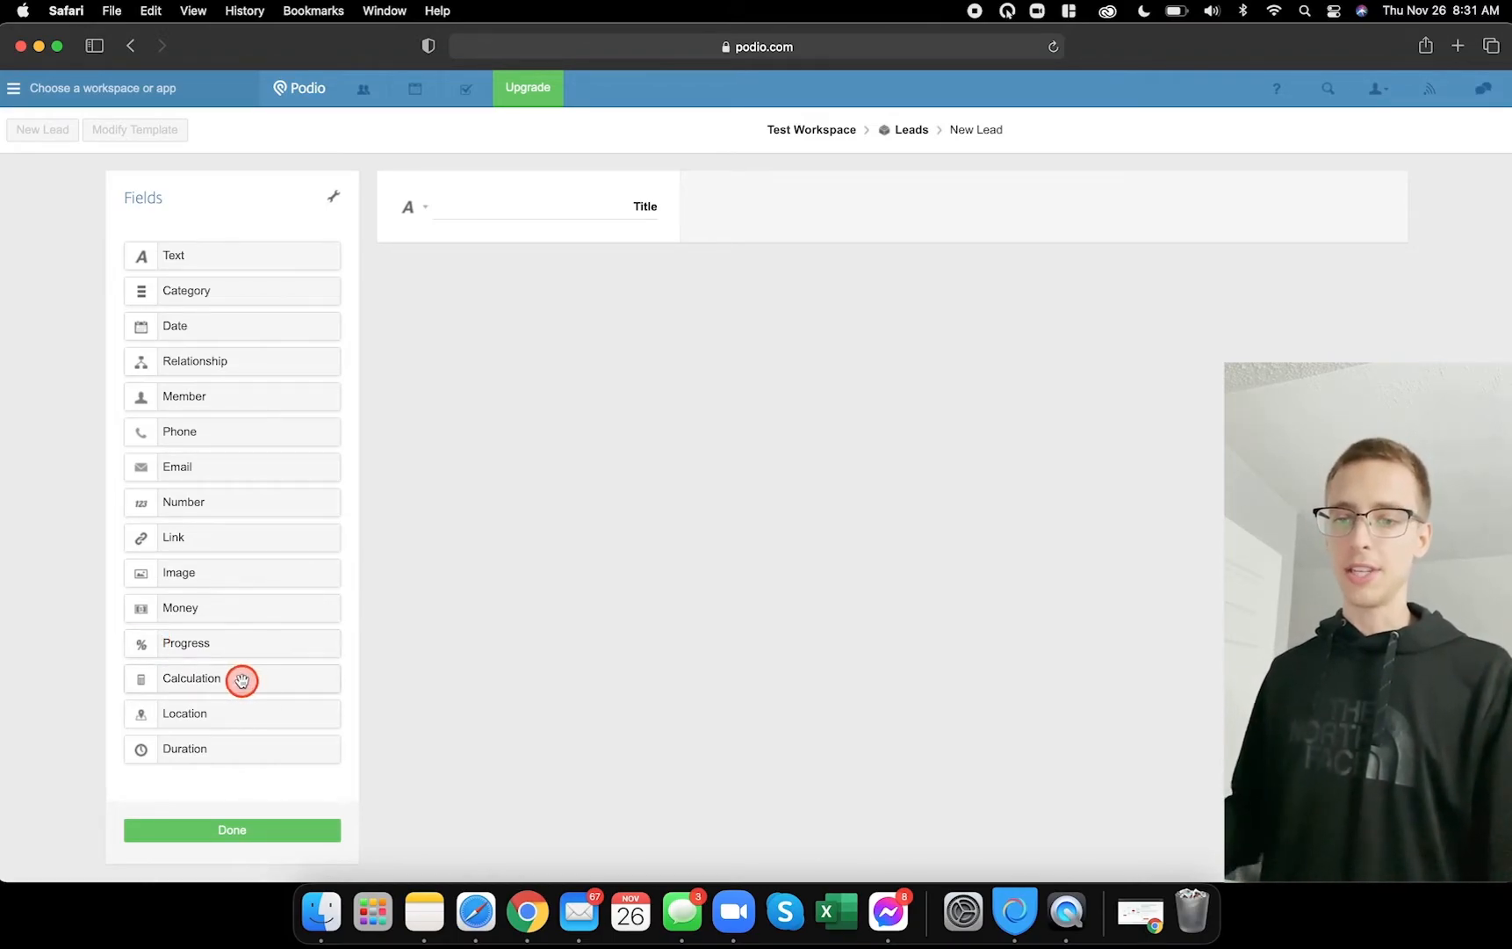
click(532, 911)
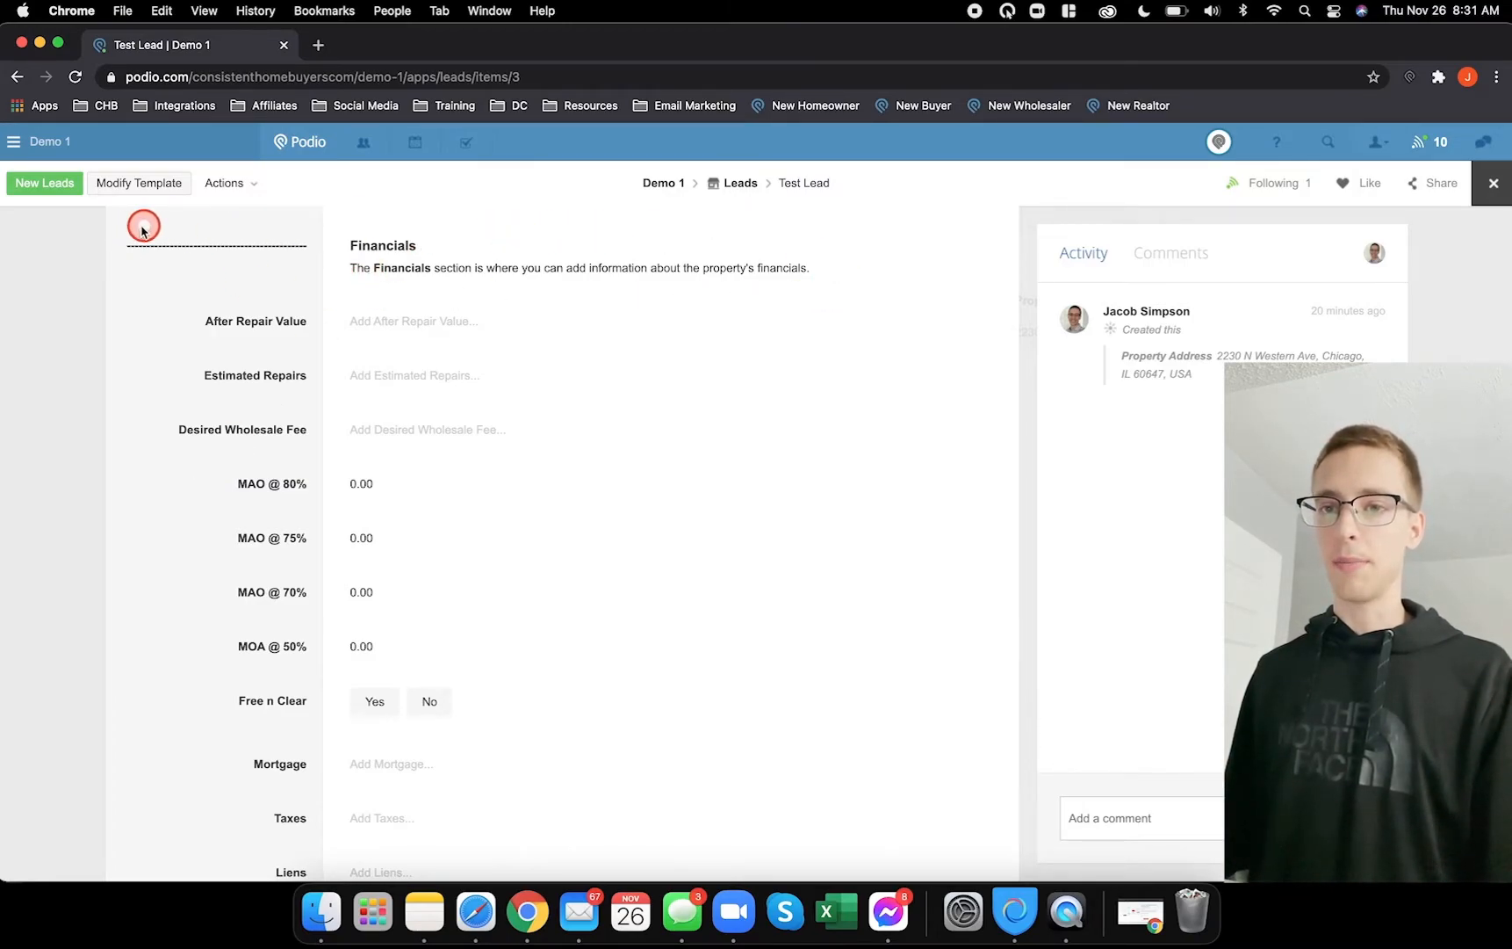
scroll(255, 285, up, 15)
scroll(255, 286, up, 8)
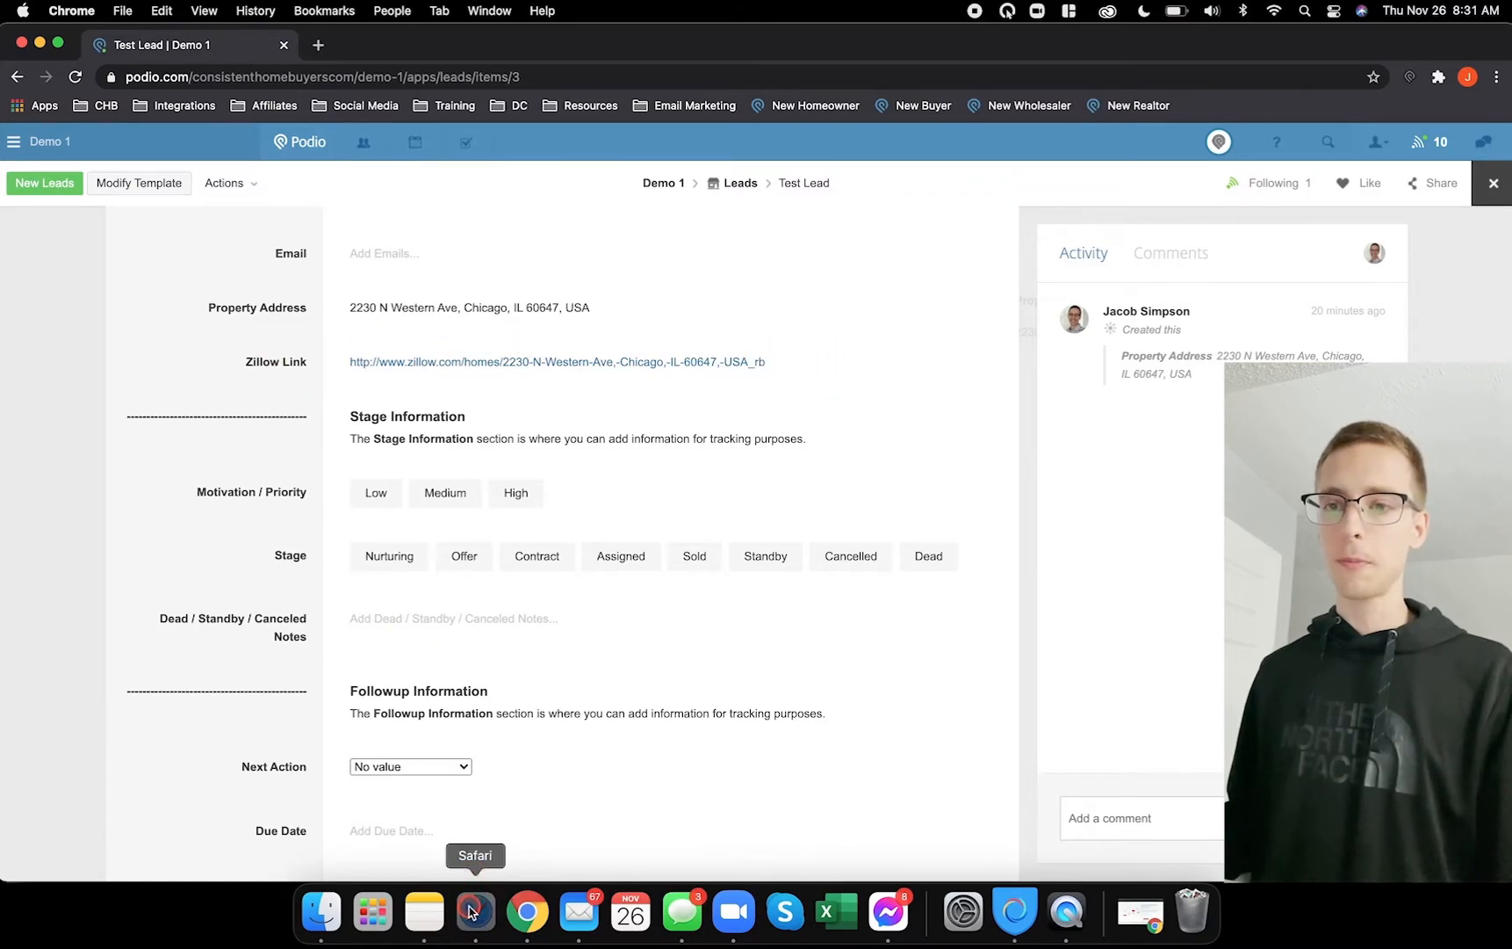
click(471, 911)
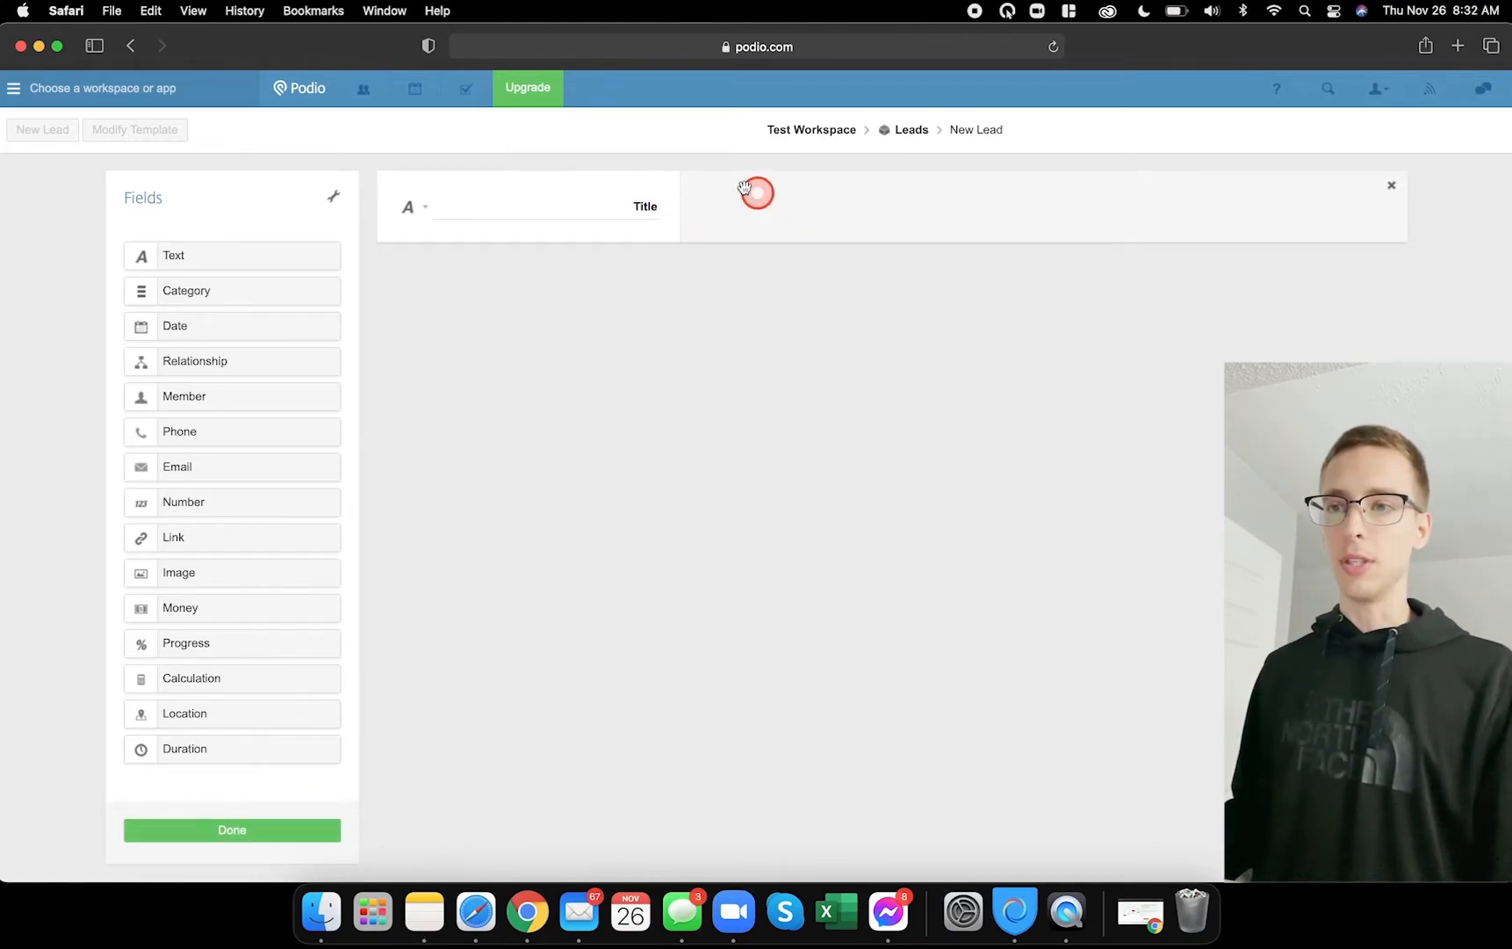
click(202, 829)
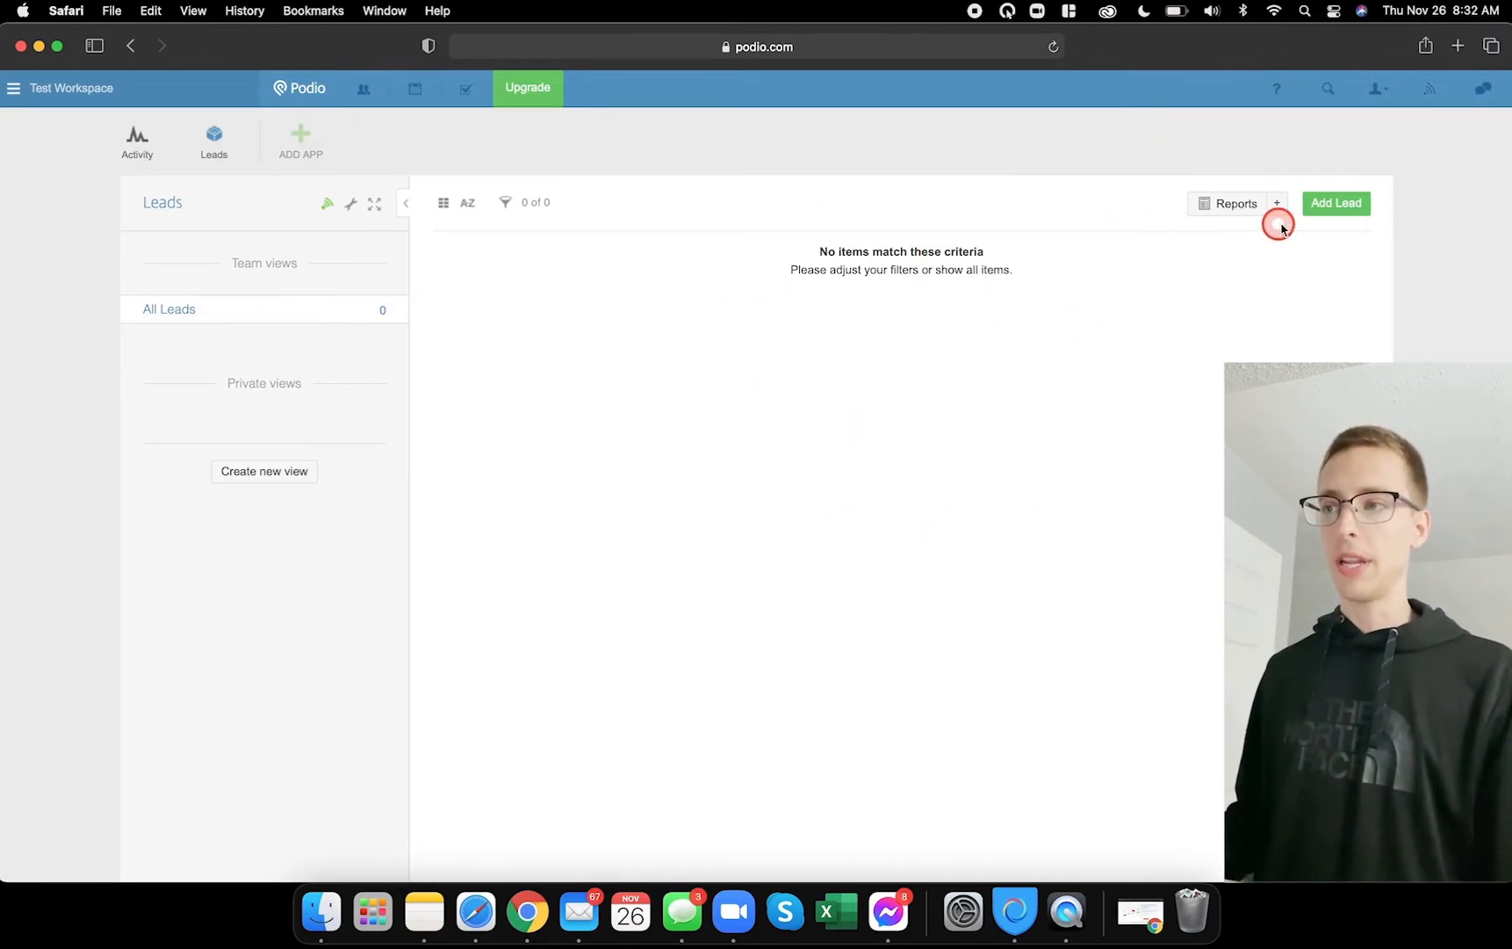
click(1328, 204)
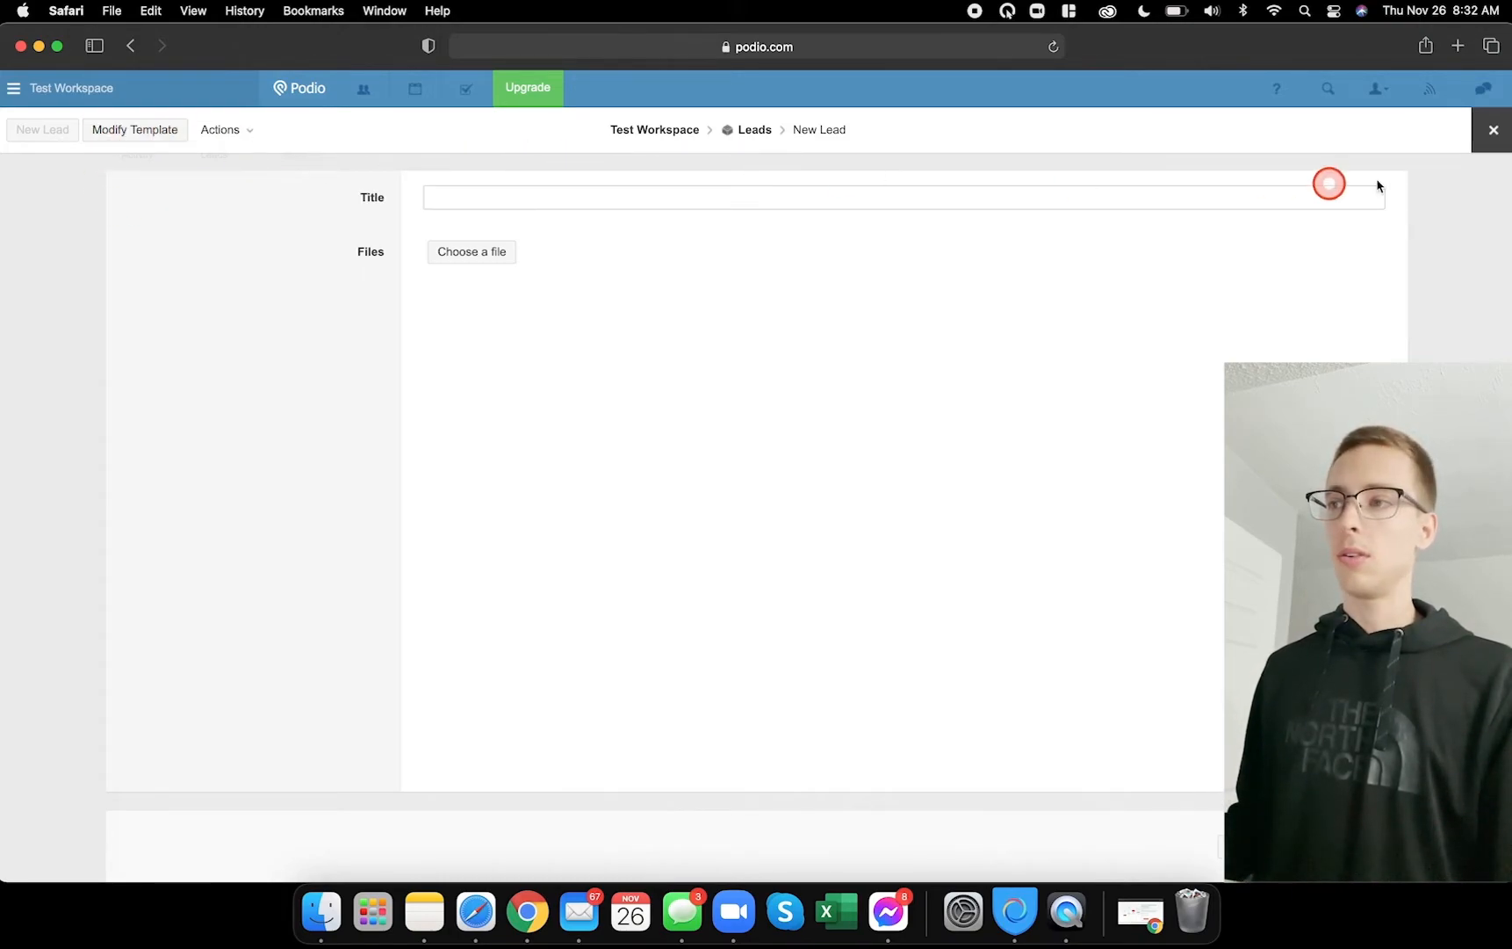
click(1494, 130)
click(550, 237)
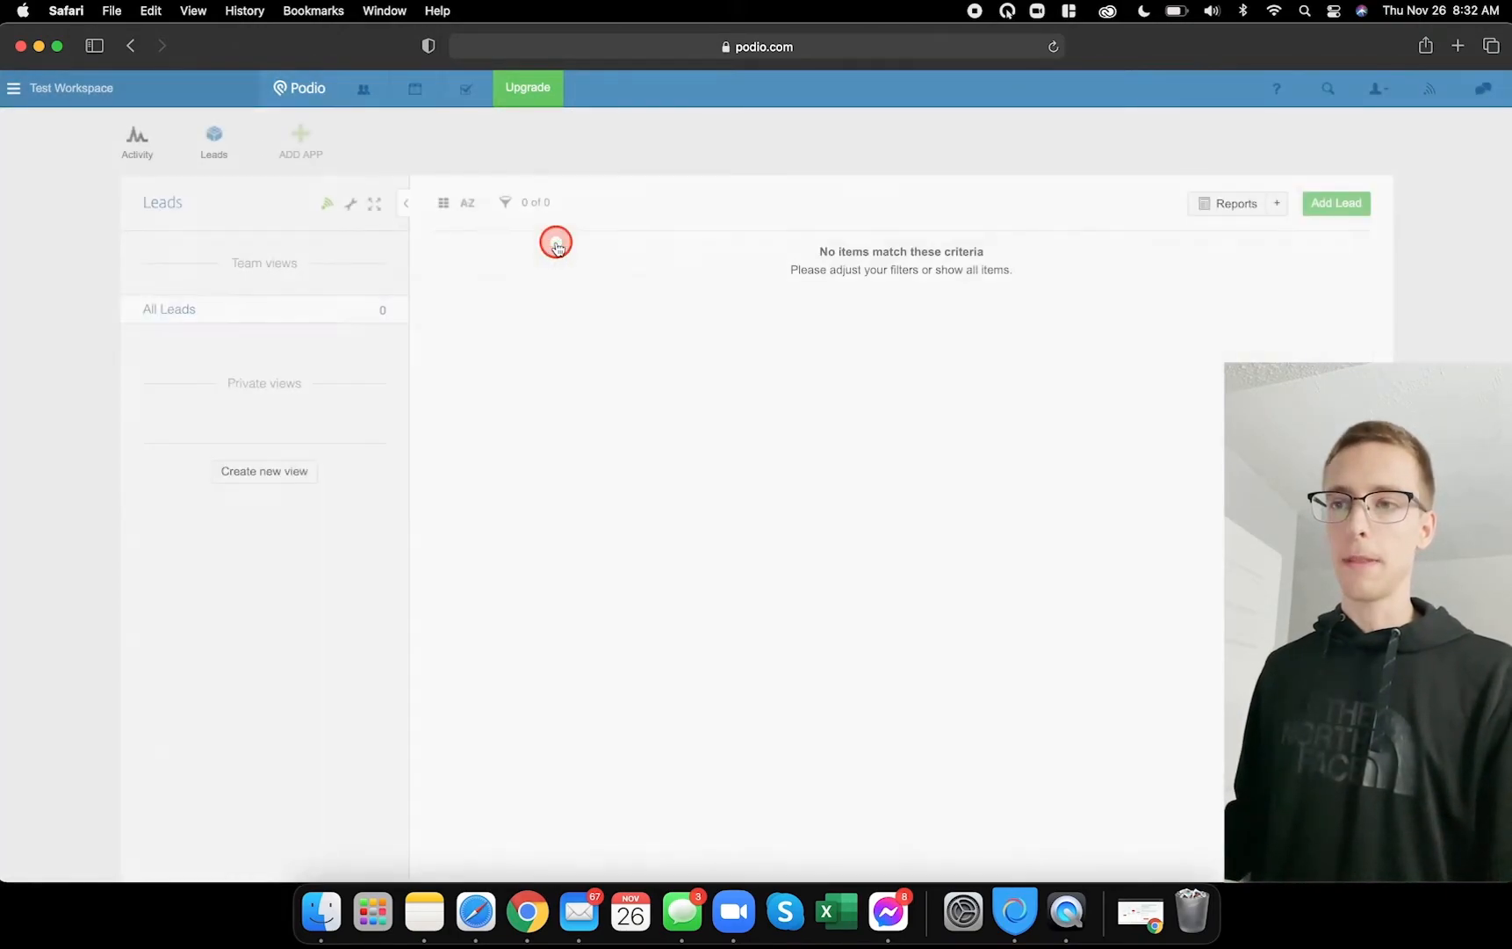
click(352, 207)
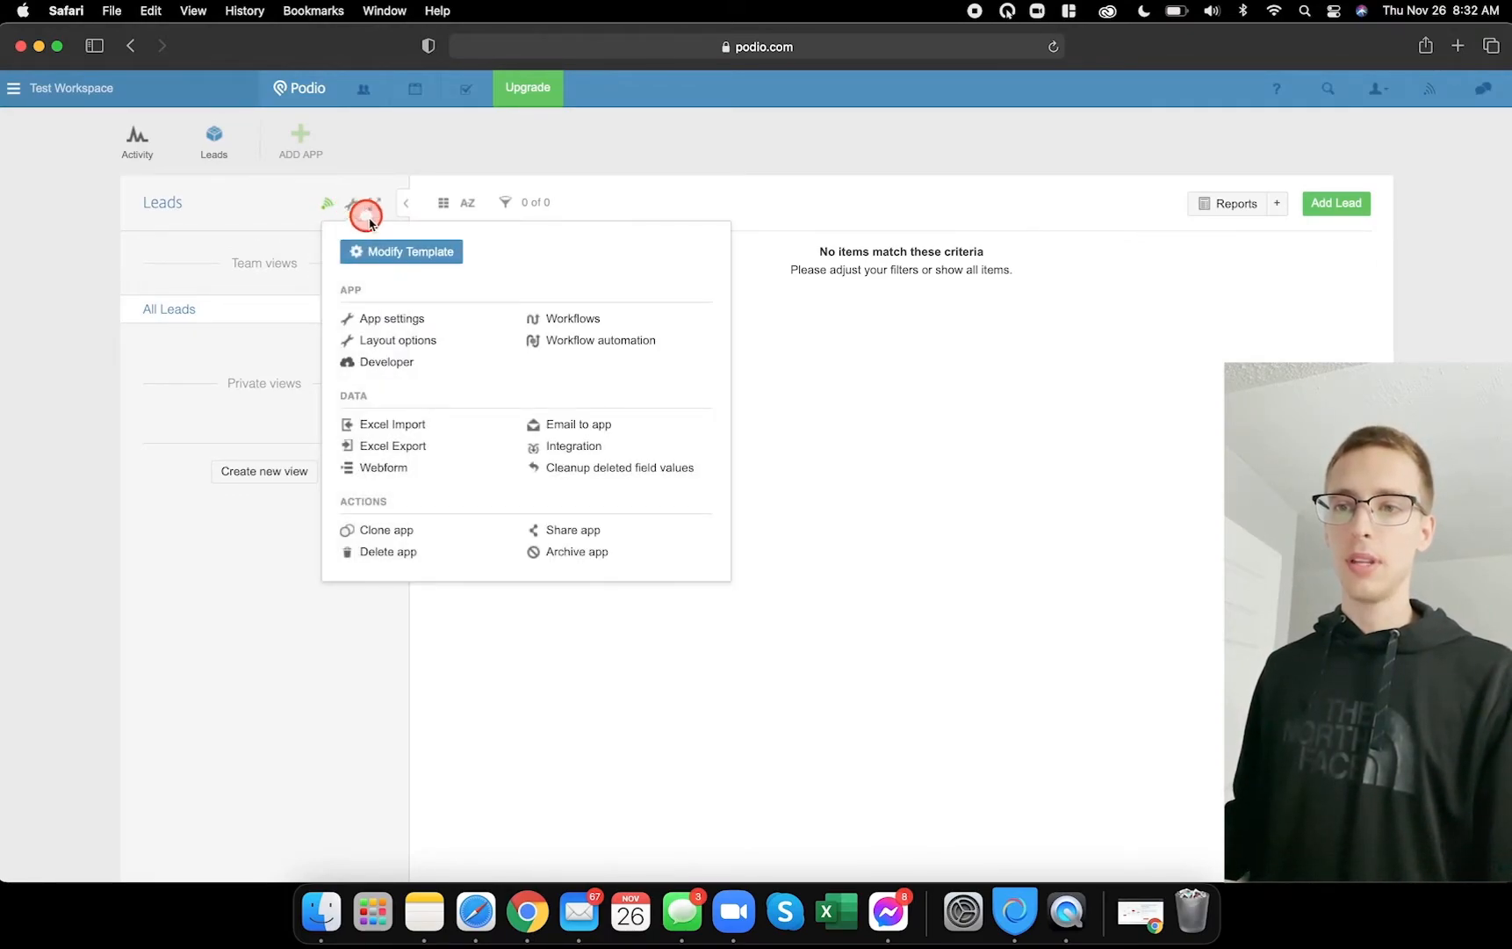
click(413, 253)
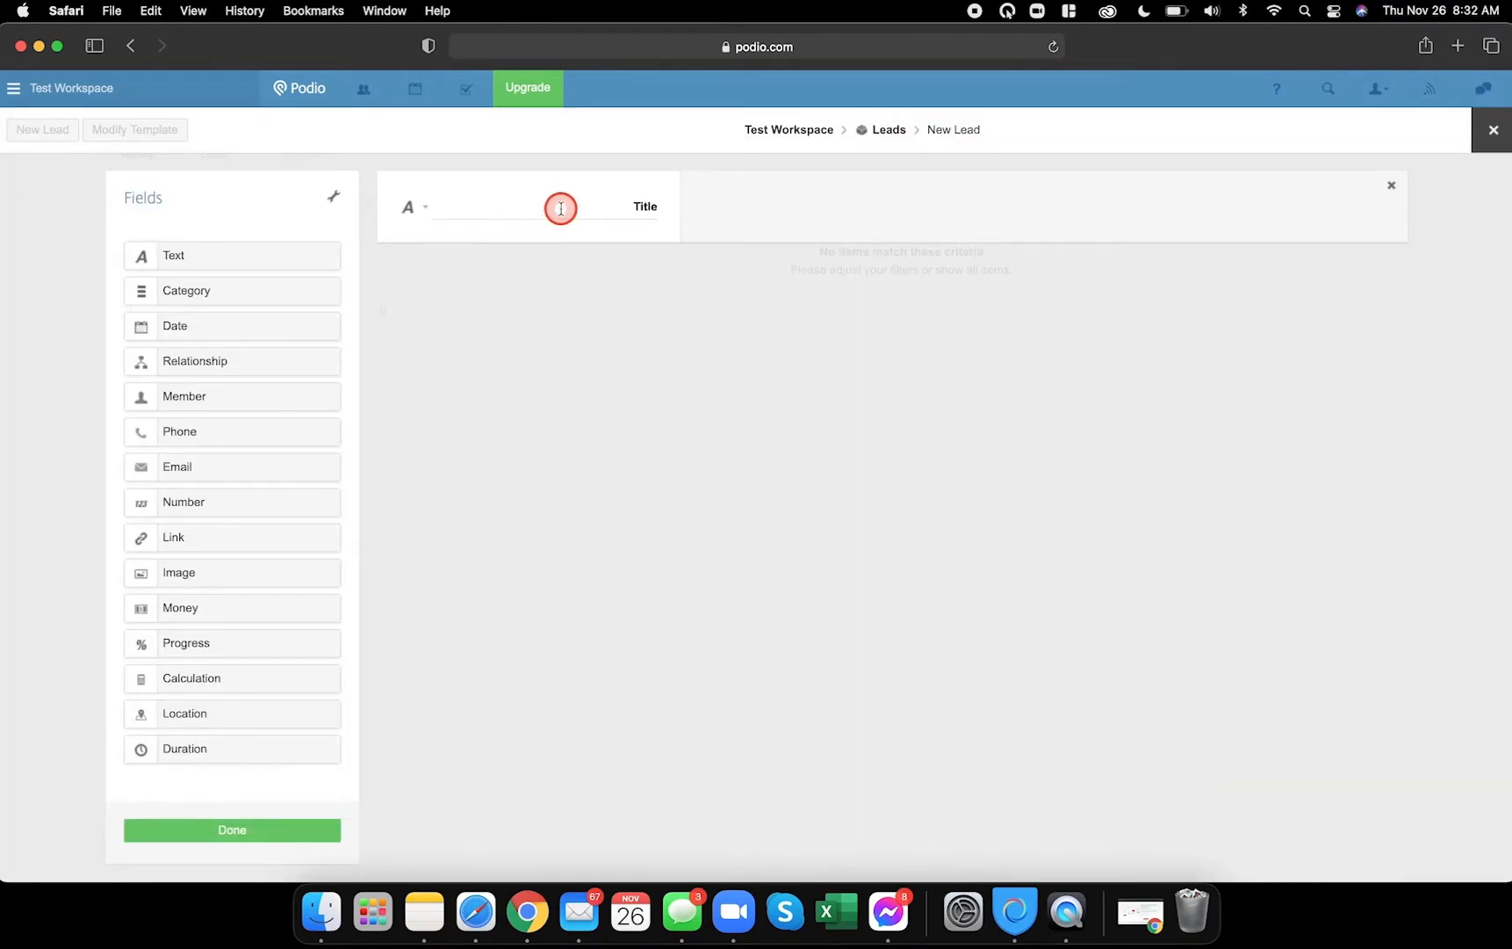
- Rename the template's Title field to Name
click(588, 207)
text(Name)
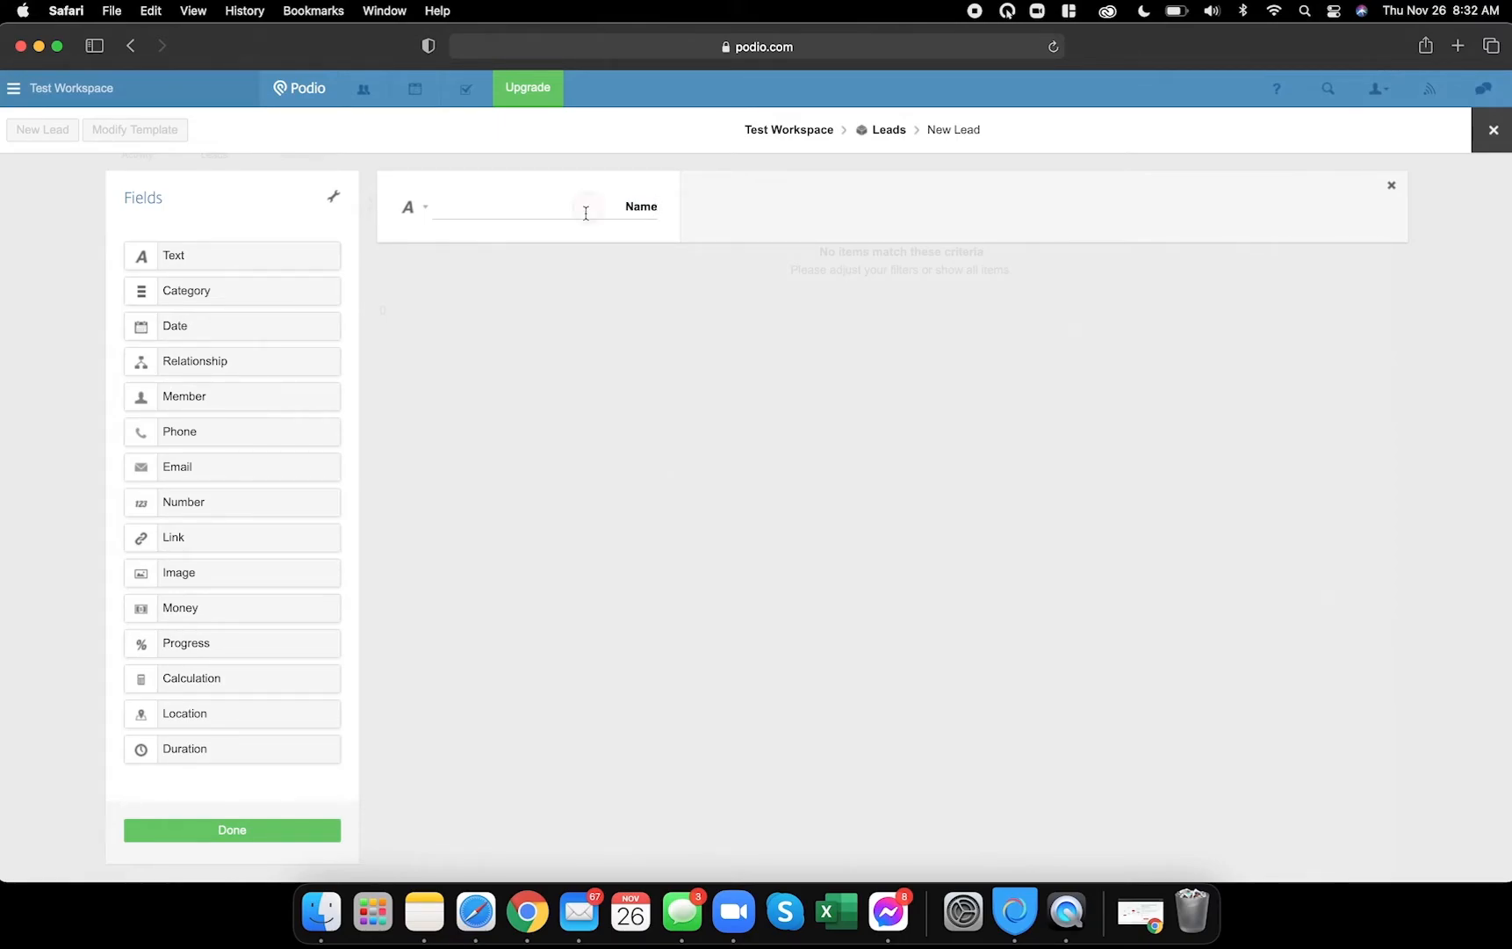
click(527, 912)
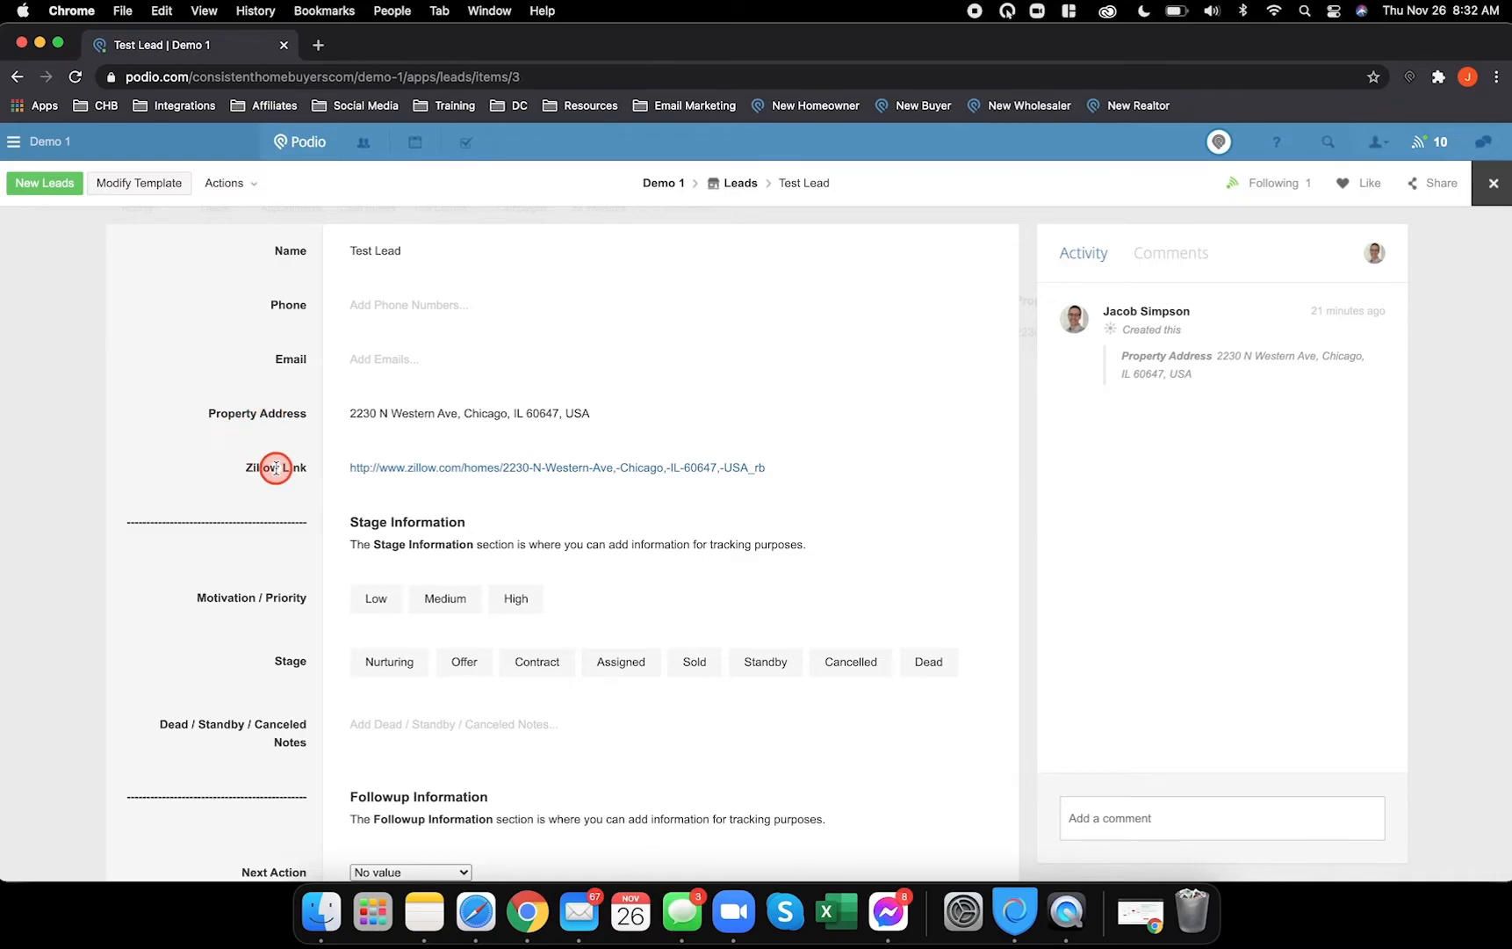
click(475, 913)
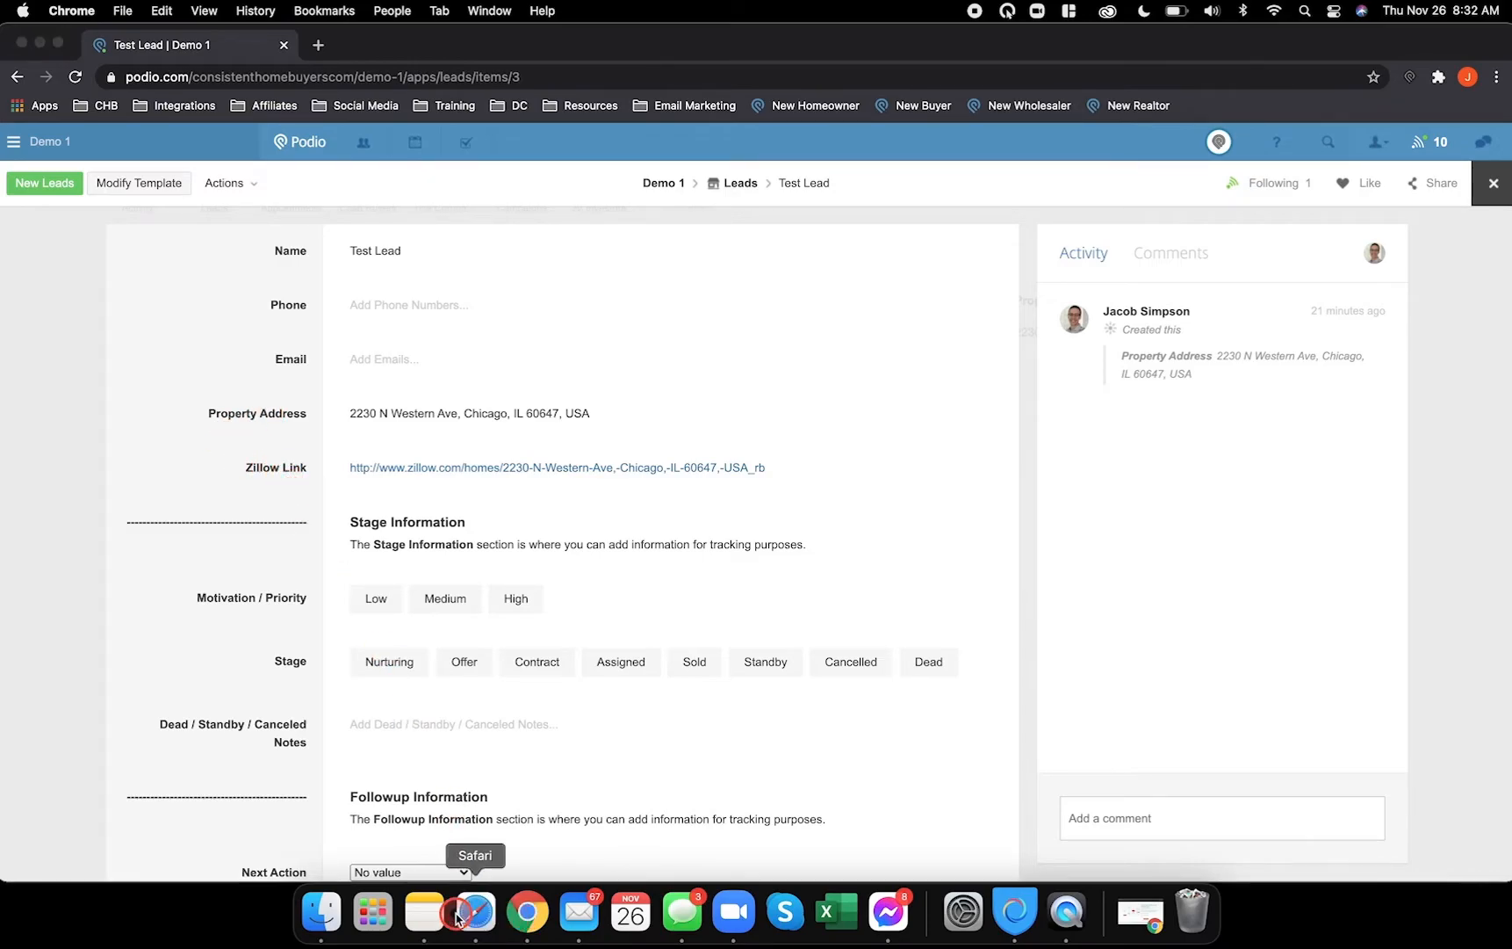
- Add Phone and Email fields and a Location field labelled Property Address
drag(206, 430, 465, 277)
drag(176, 465, 421, 369)
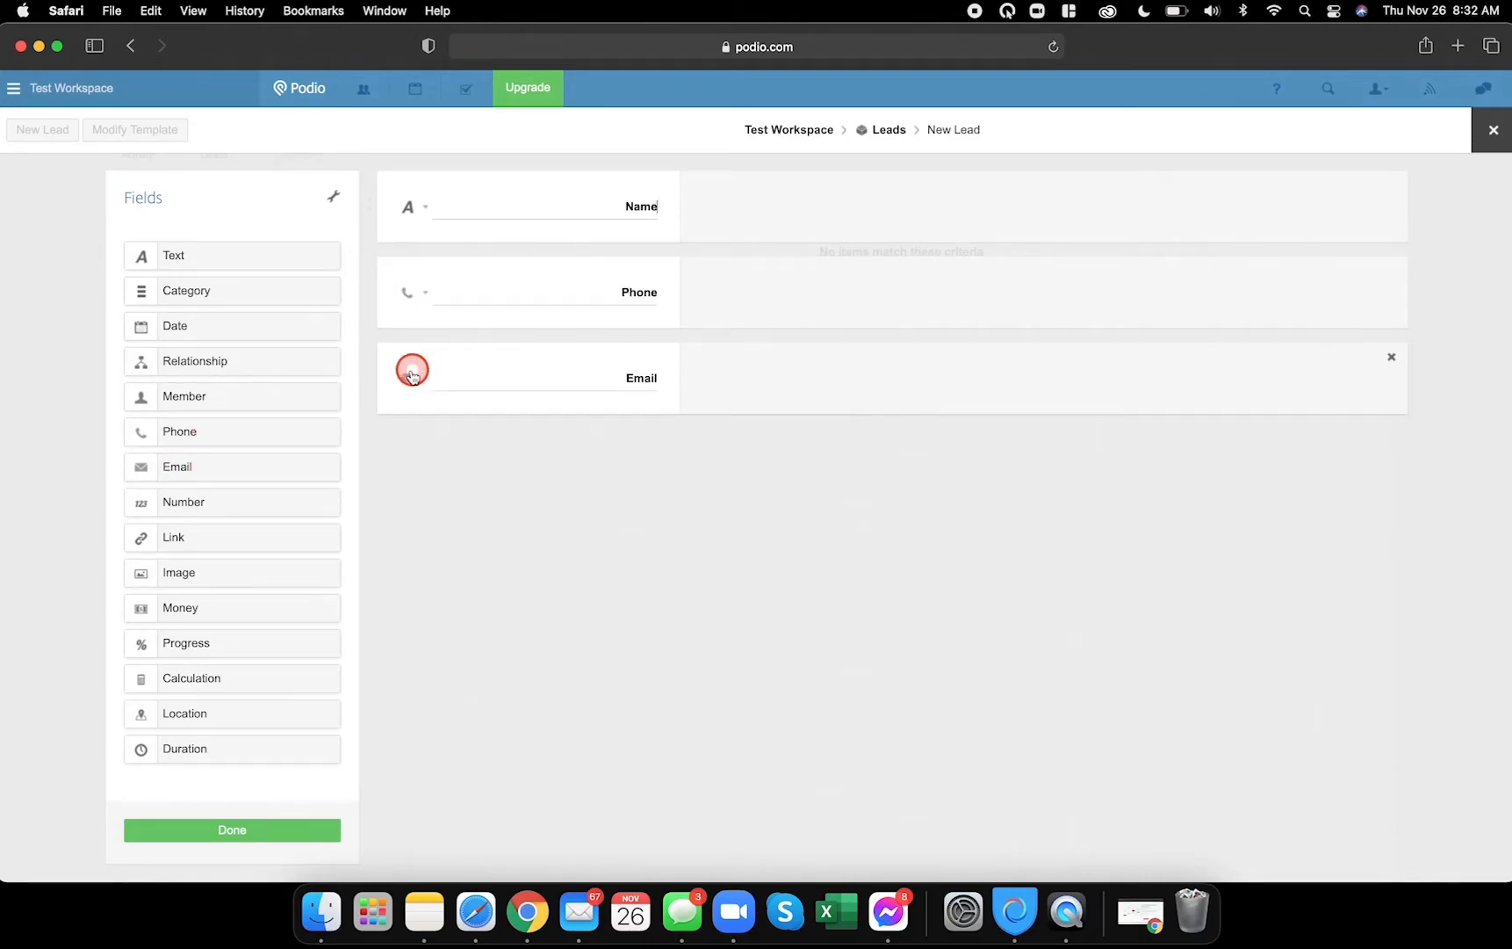
drag(186, 714, 465, 456)
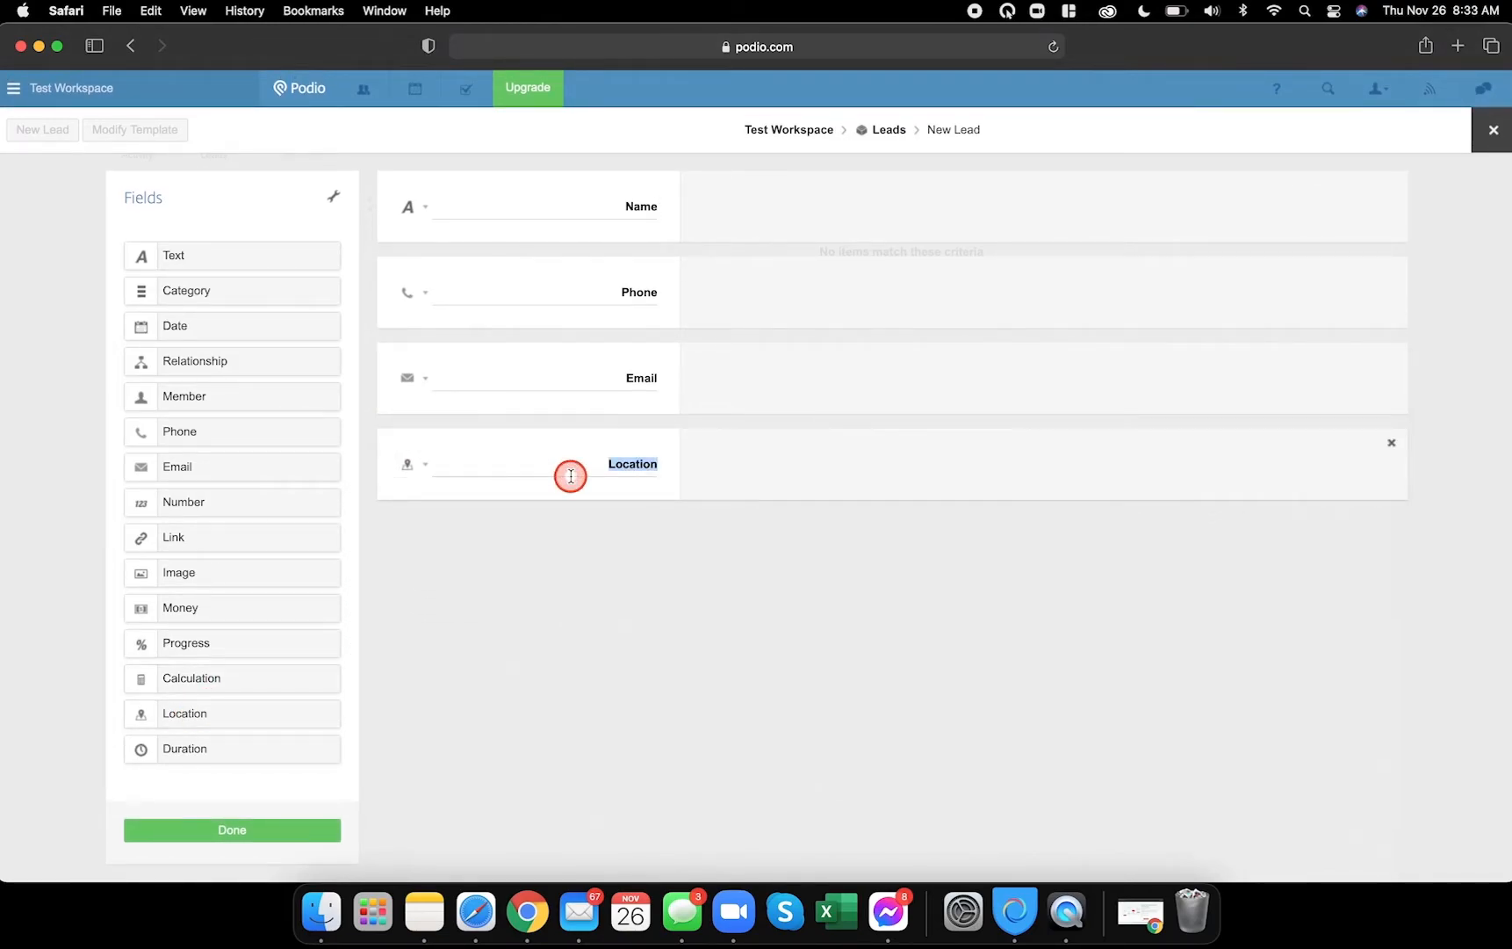
text(Property Address)
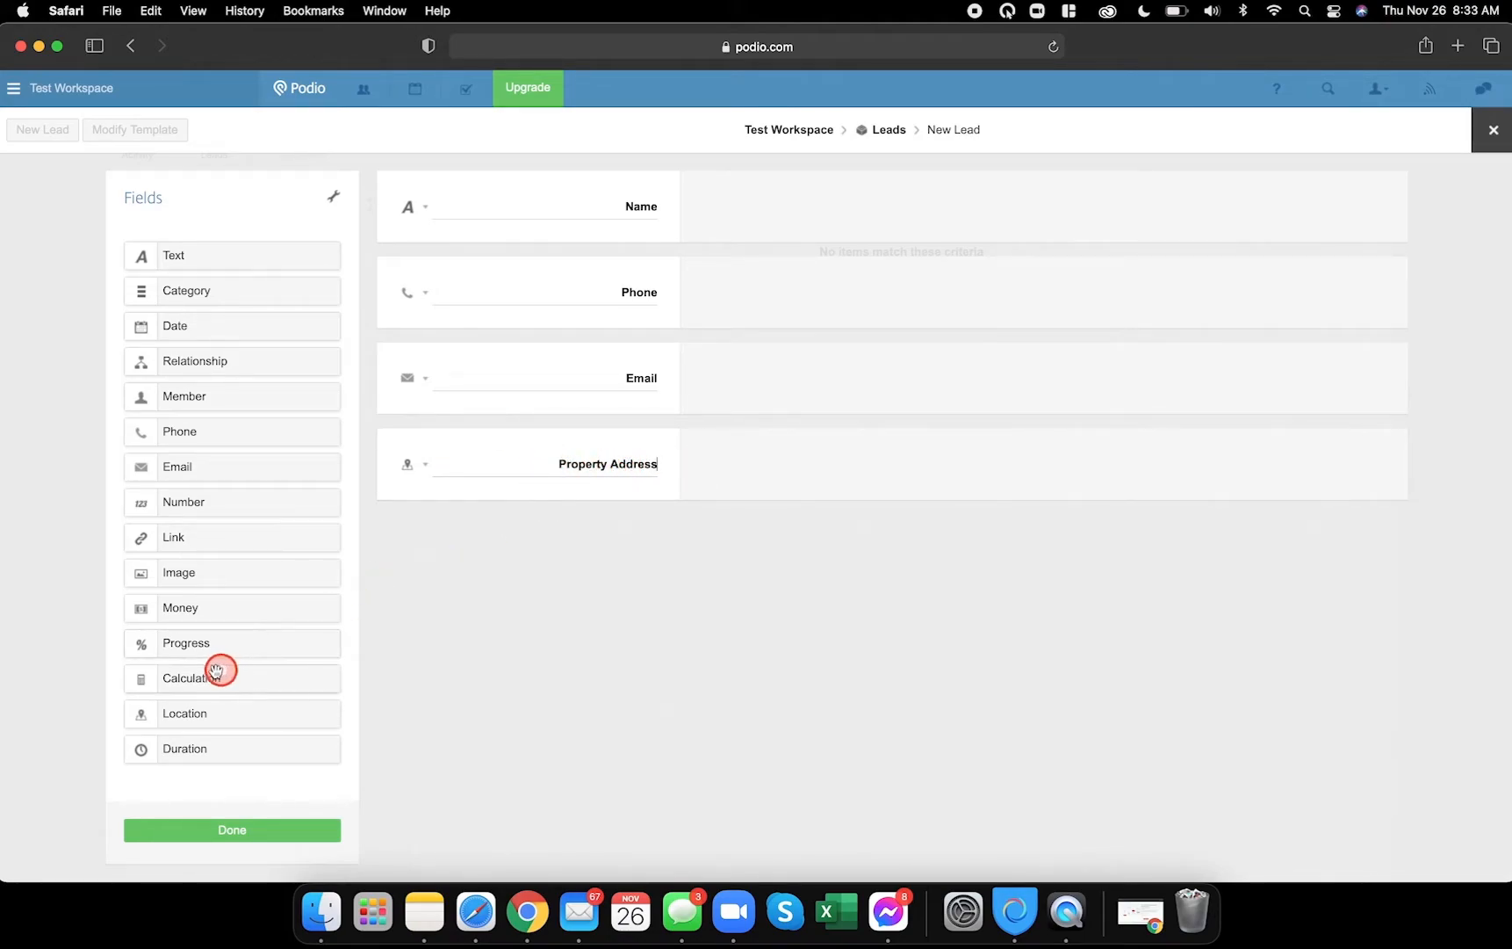
- Add a Calculation field labelled Zillow Link and save the template
drag(193, 678, 489, 533)
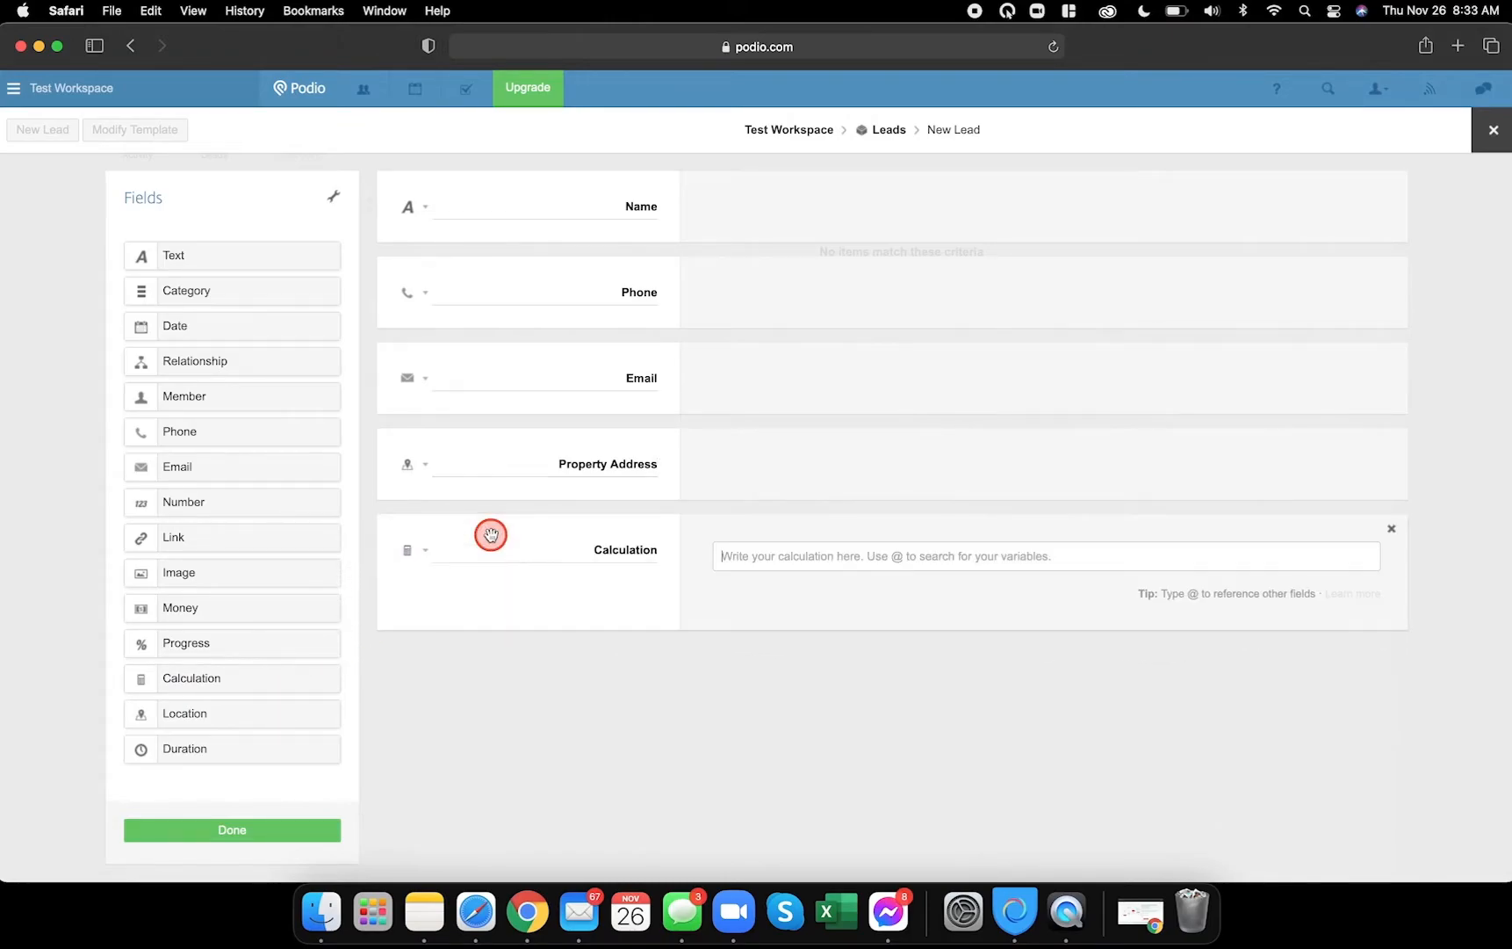
text(Zillow Link)
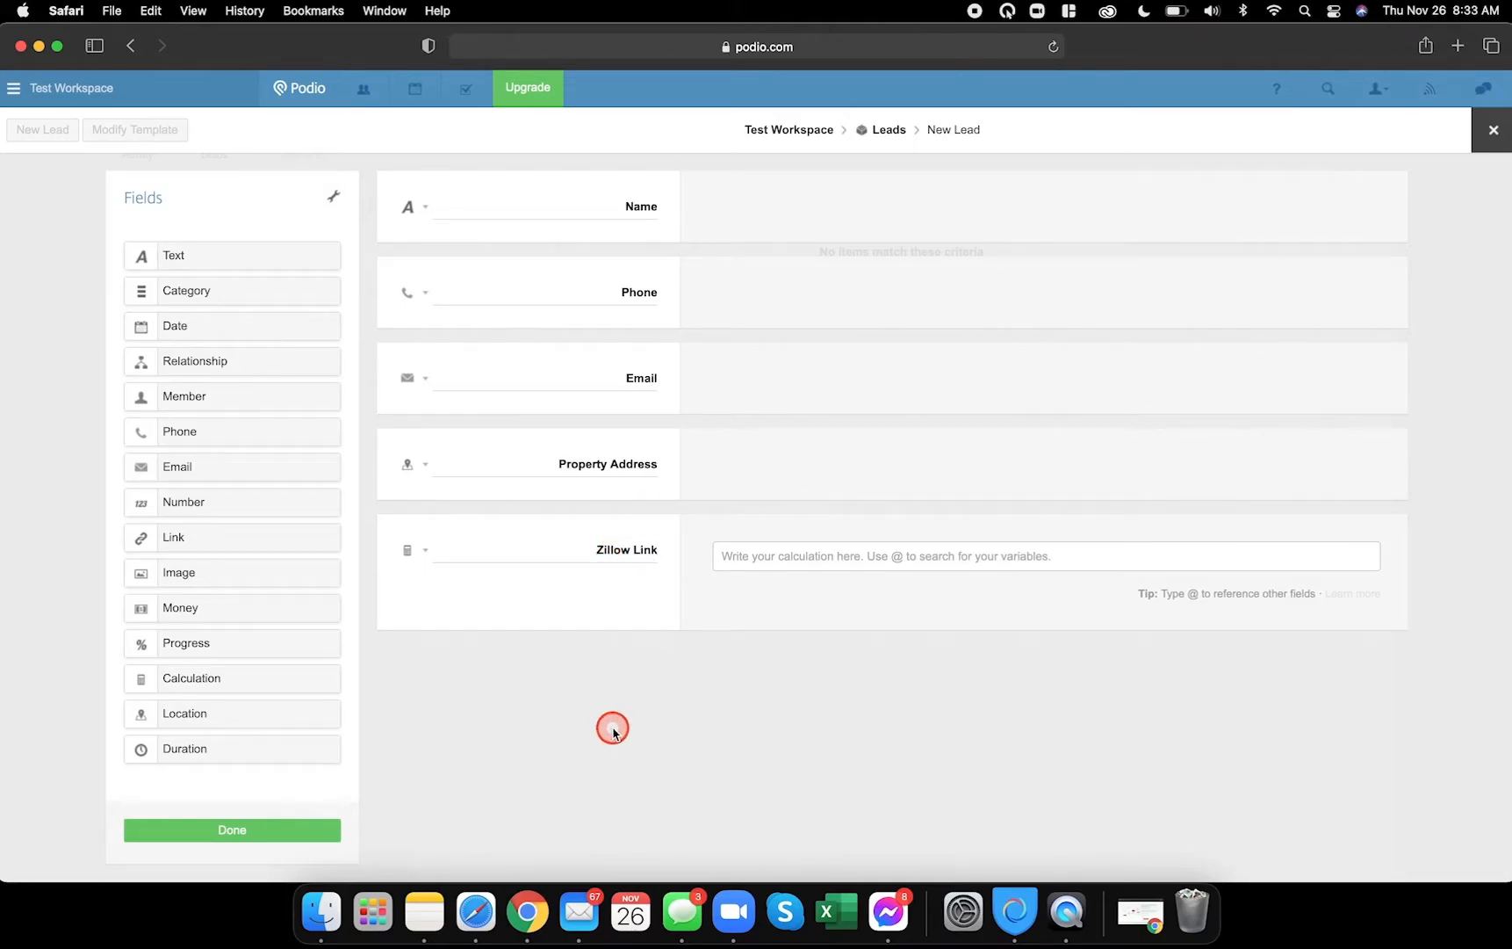
click(198, 832)
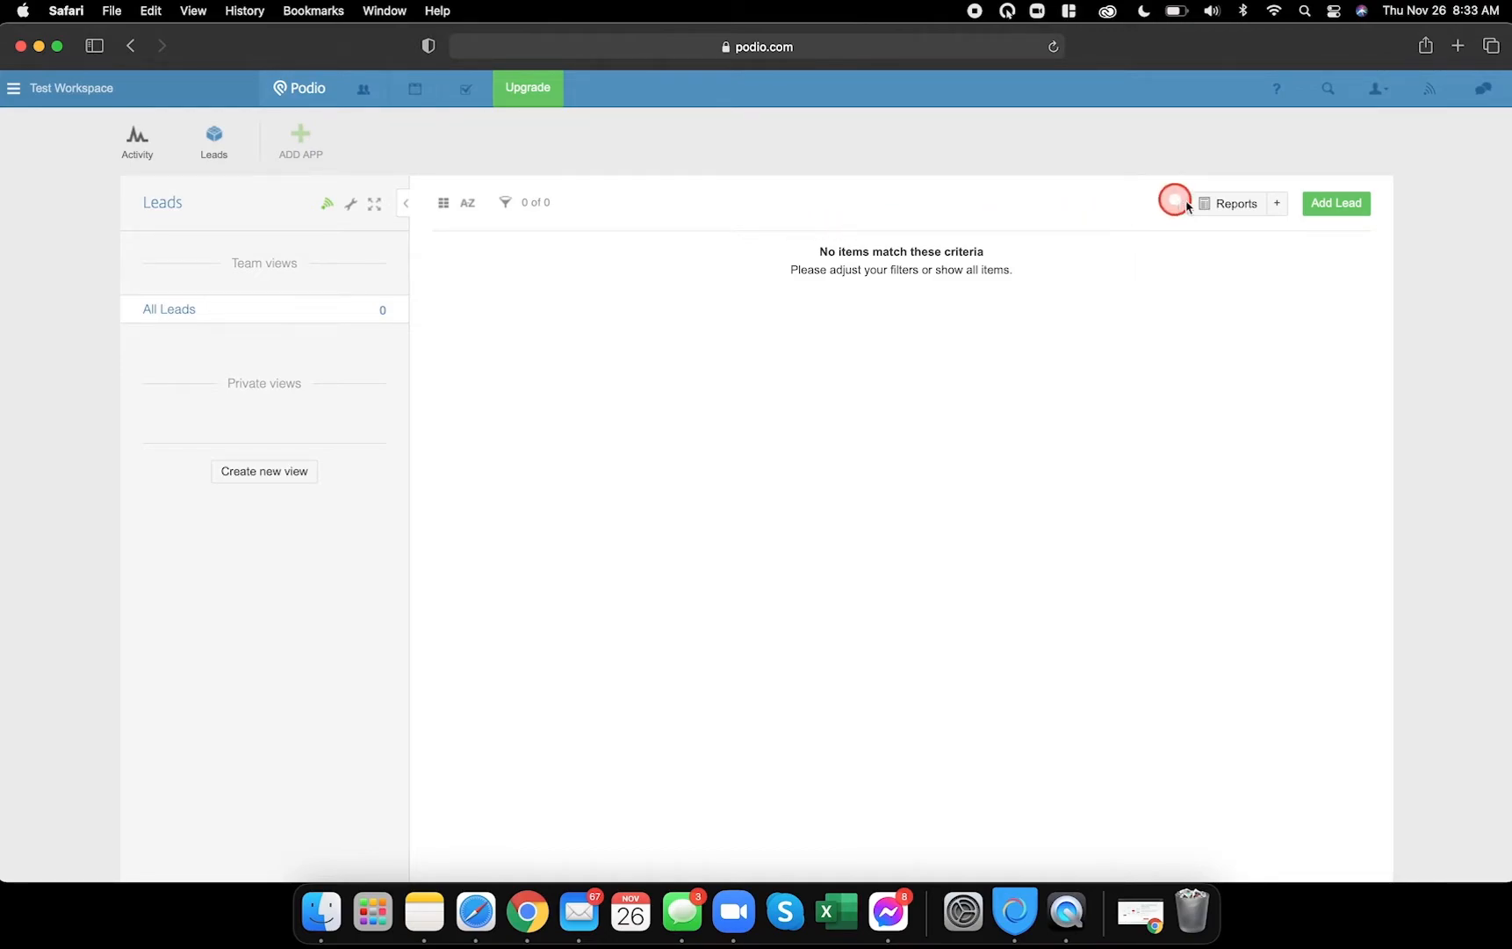
- Test and discard a new lead form, then reopen the Leads template through Modify Template
click(1311, 203)
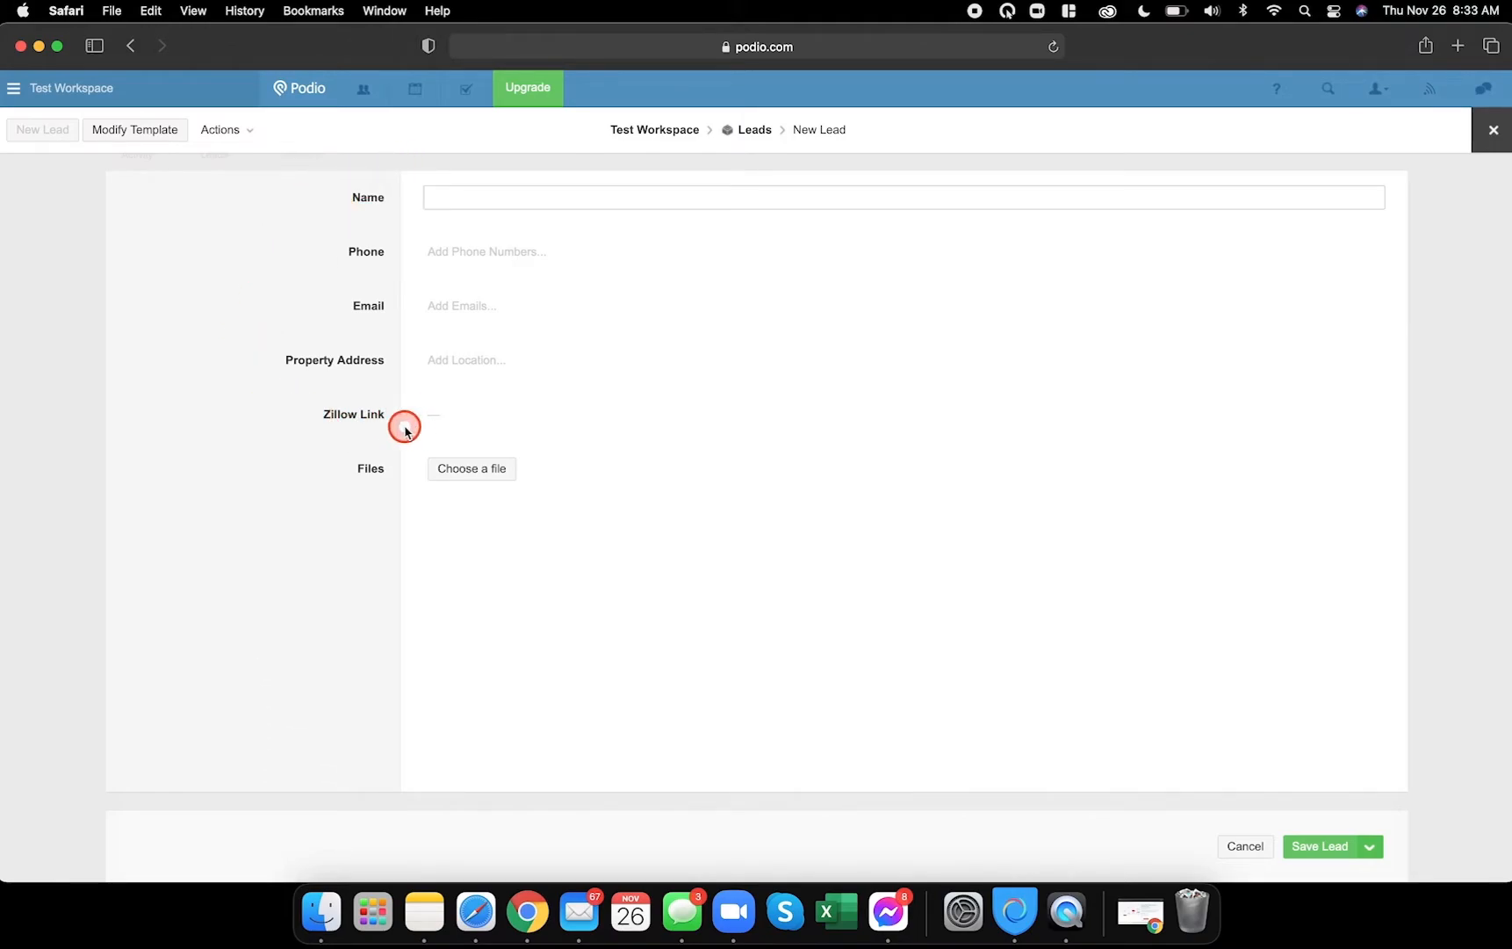
click(1493, 130)
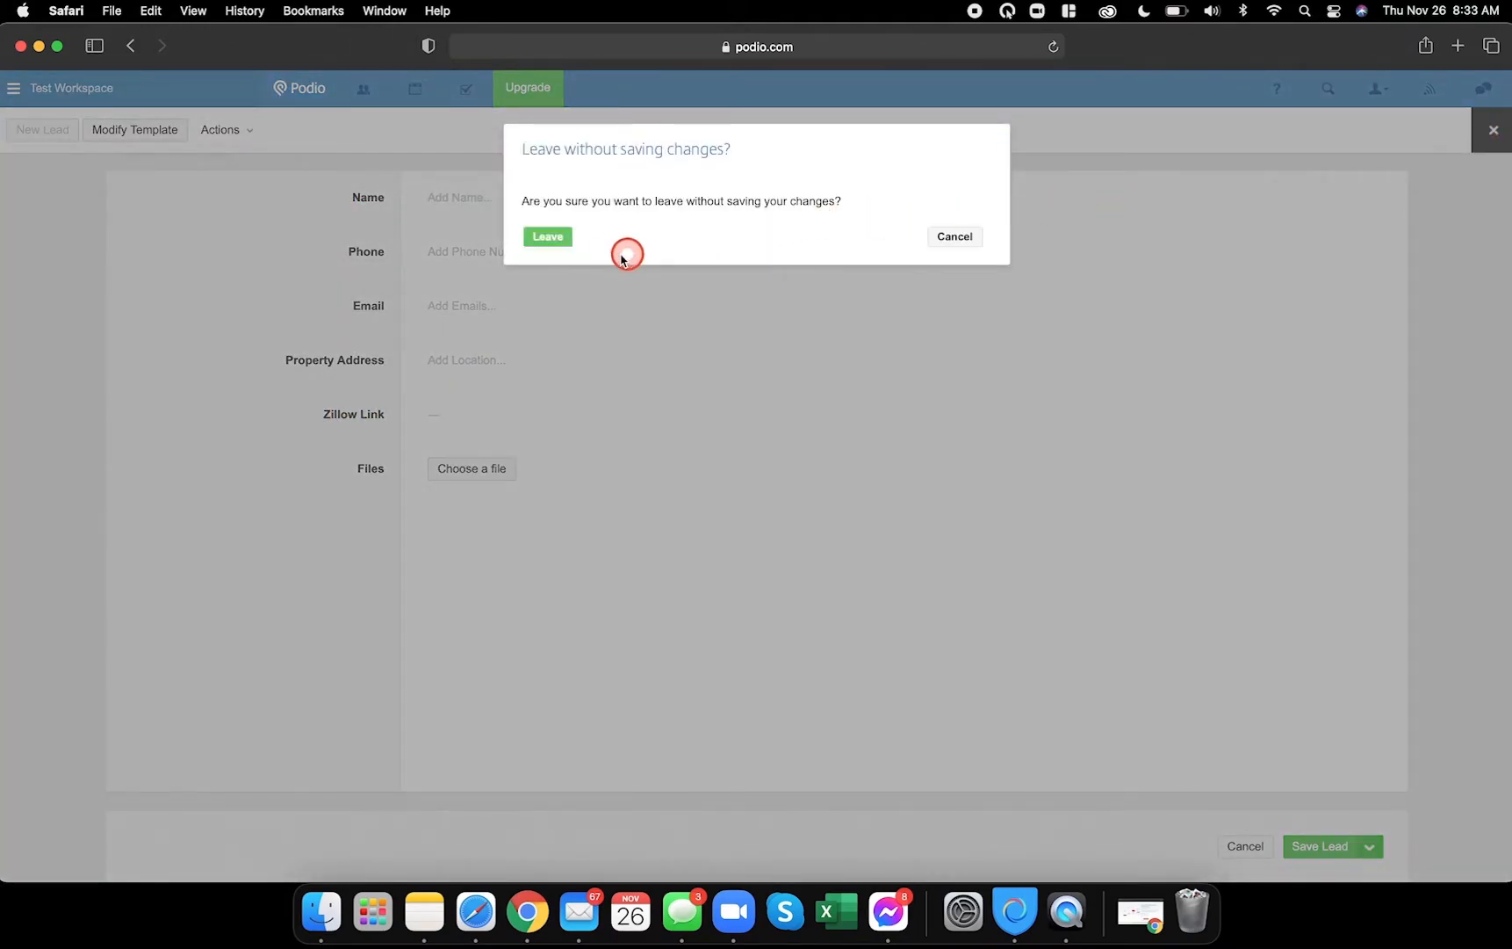
click(558, 236)
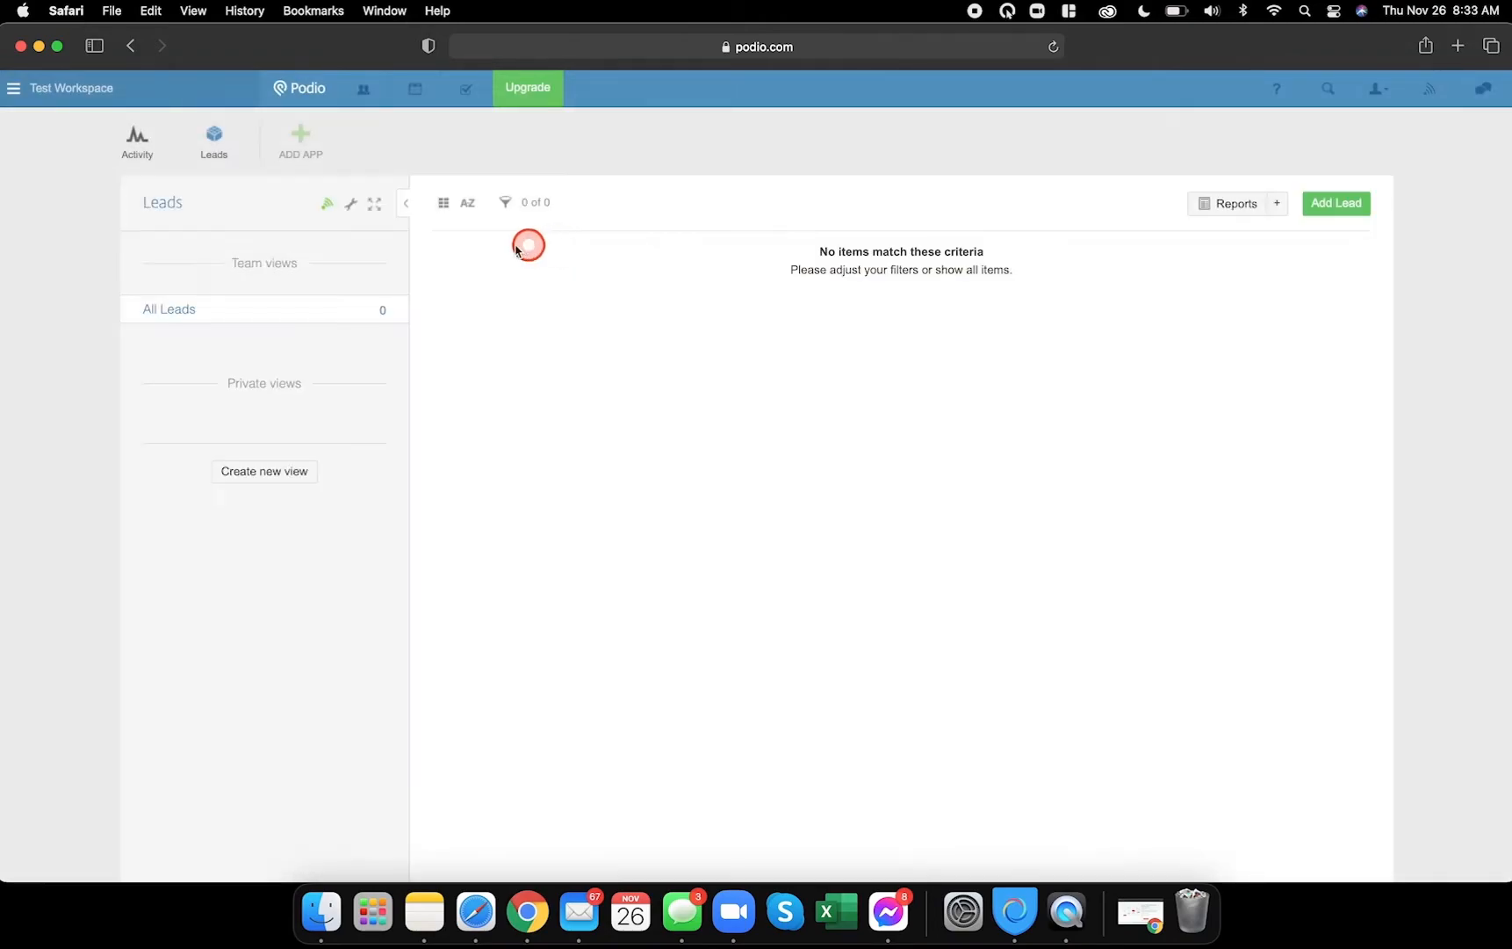
click(352, 207)
click(381, 250)
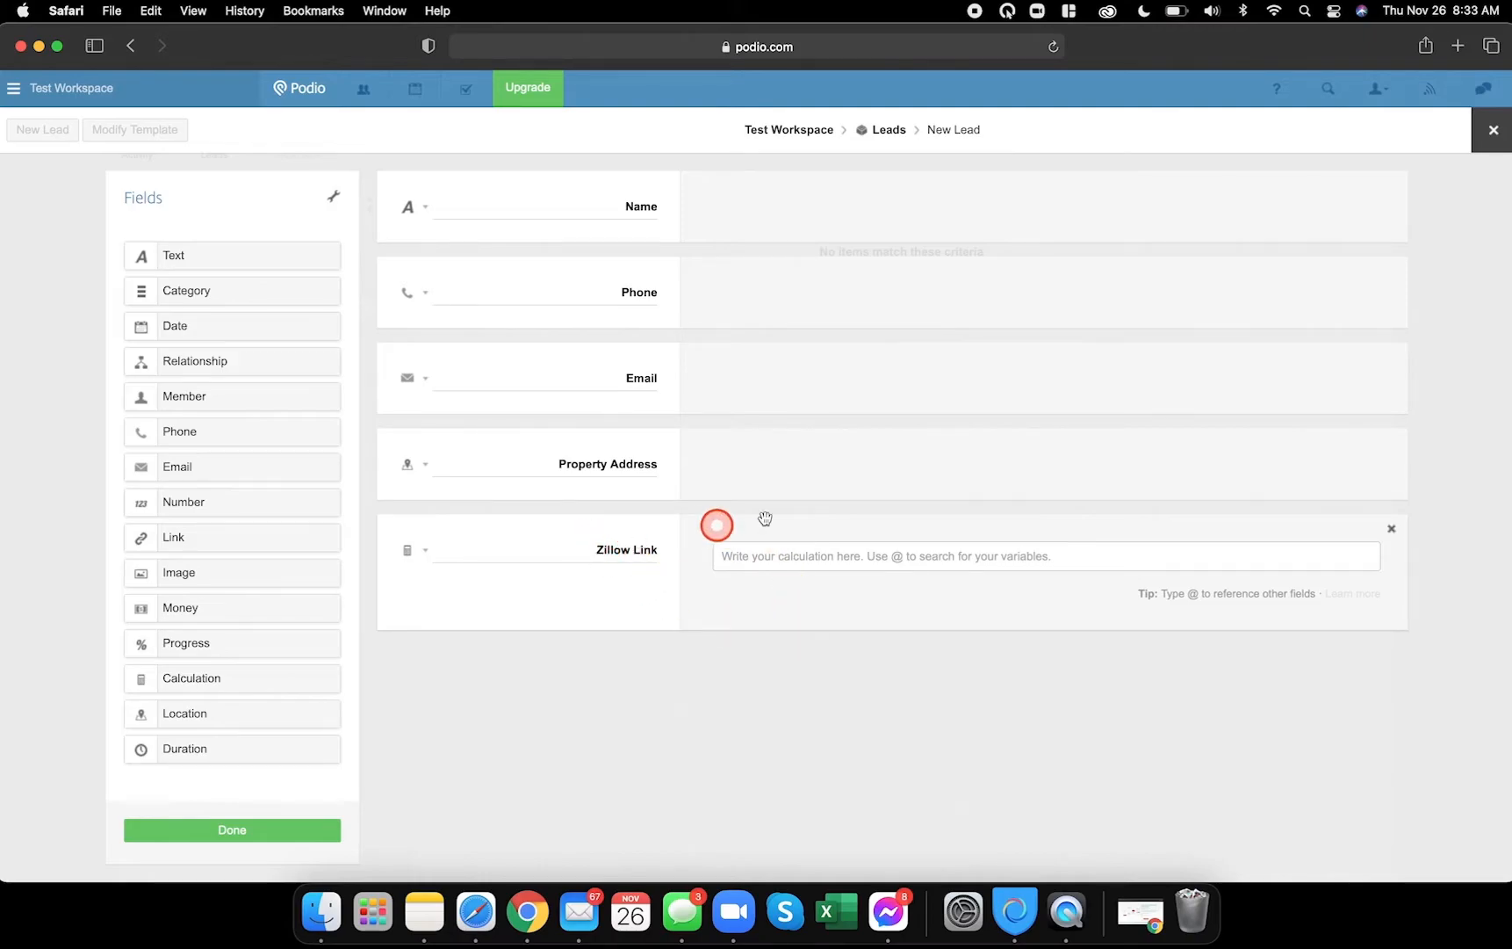
- Paste the Zillow URL formula from Notes into the Zillow Link calculation and try saving
click(424, 909)
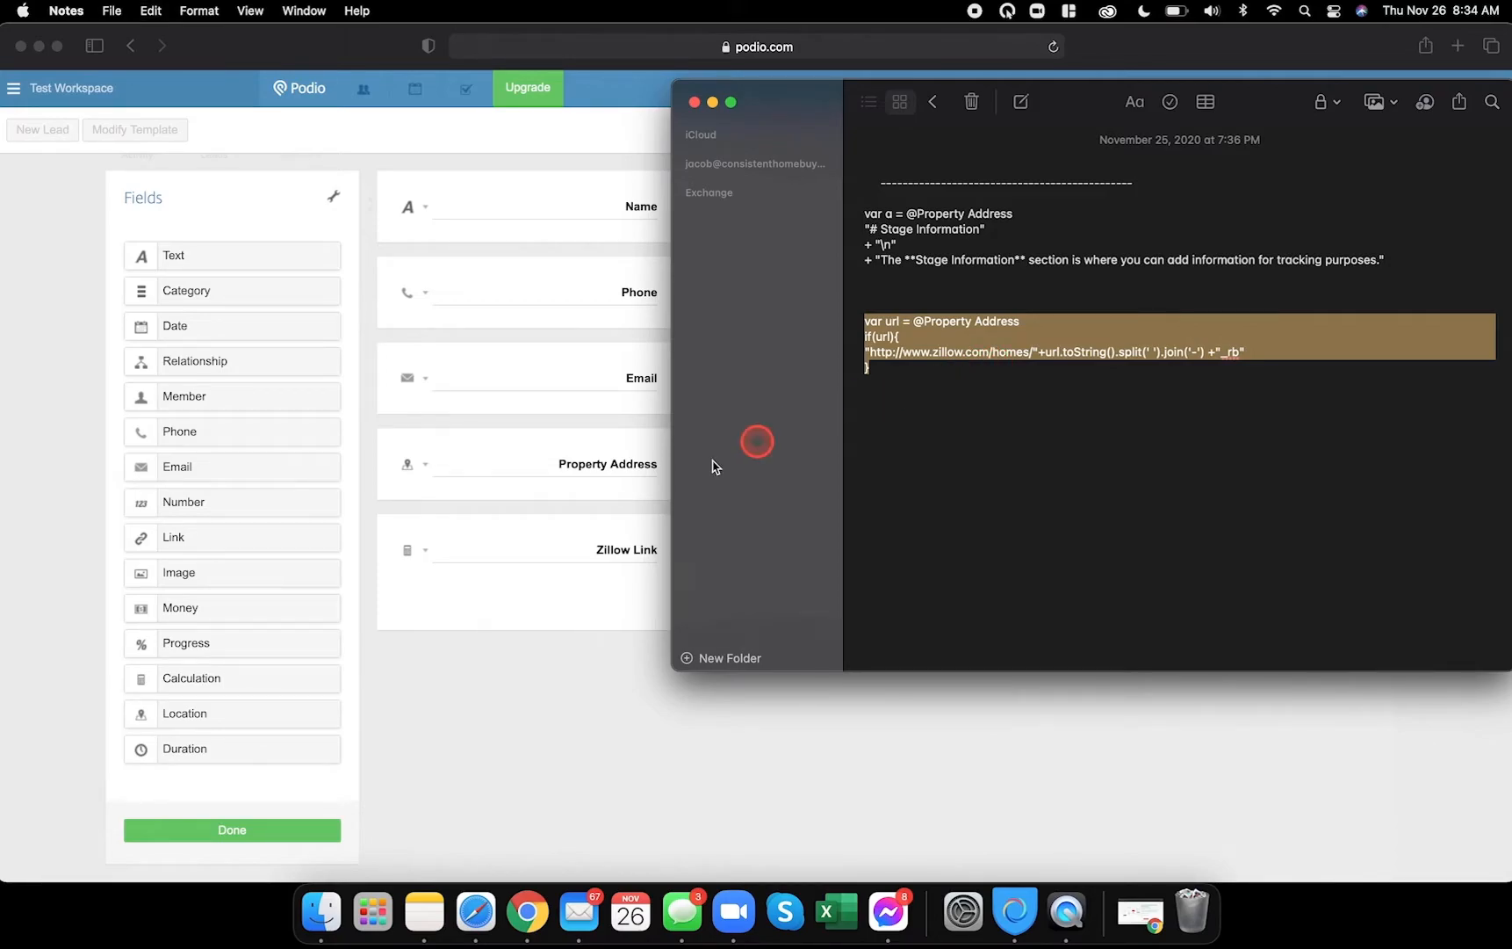
click(538, 602)
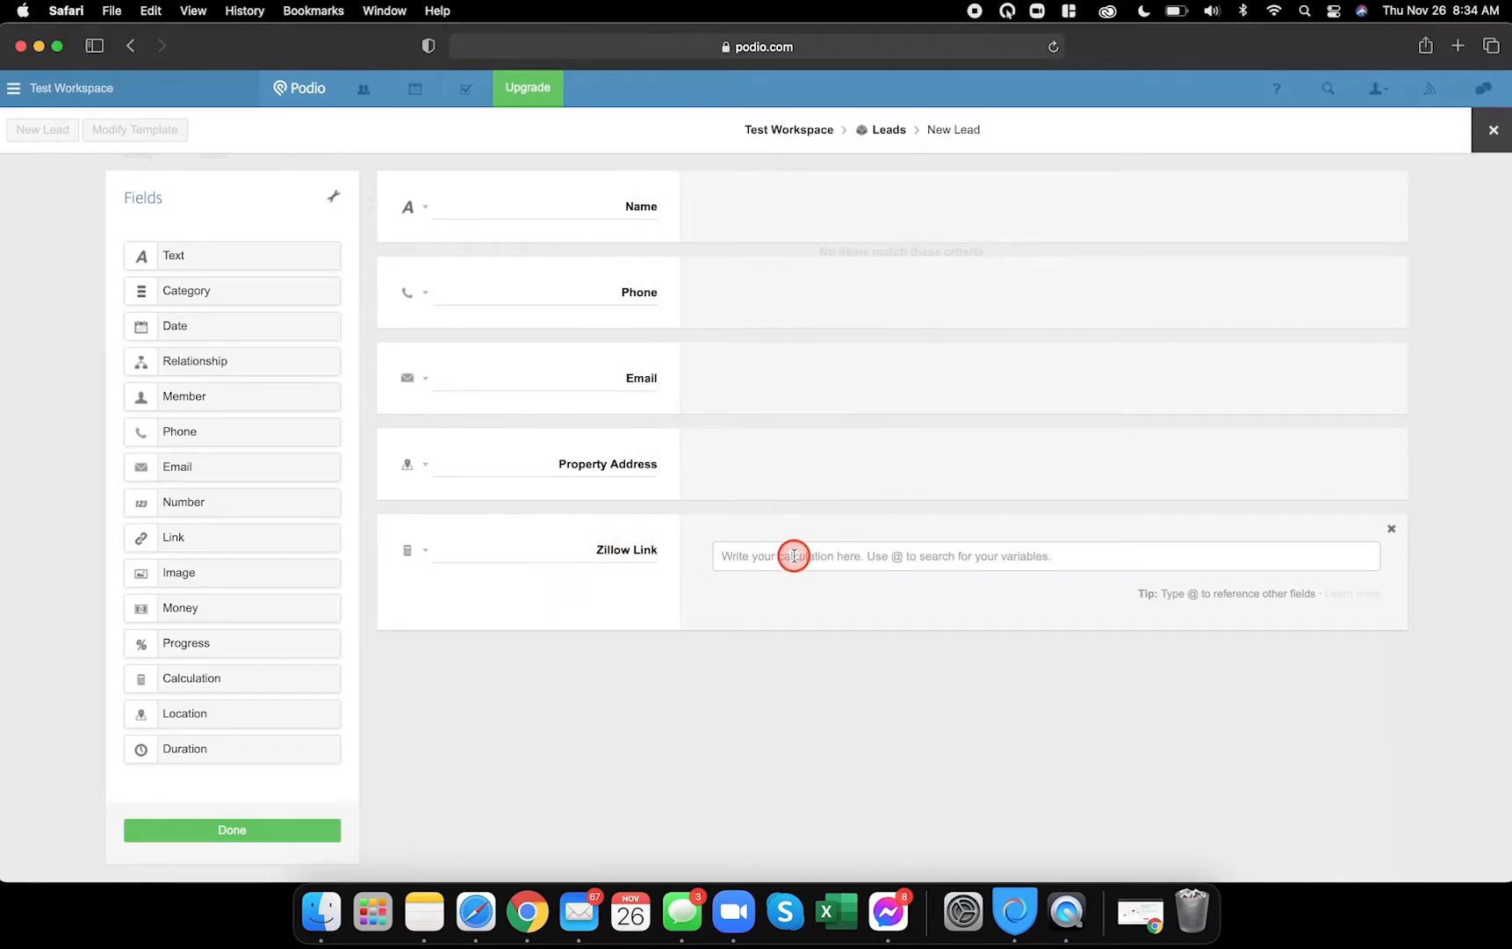
text(var url = @Property Address if(url){ "http://www.zillow.com/homes/"+url.toString().split(' ').join('-') +"_rb" })
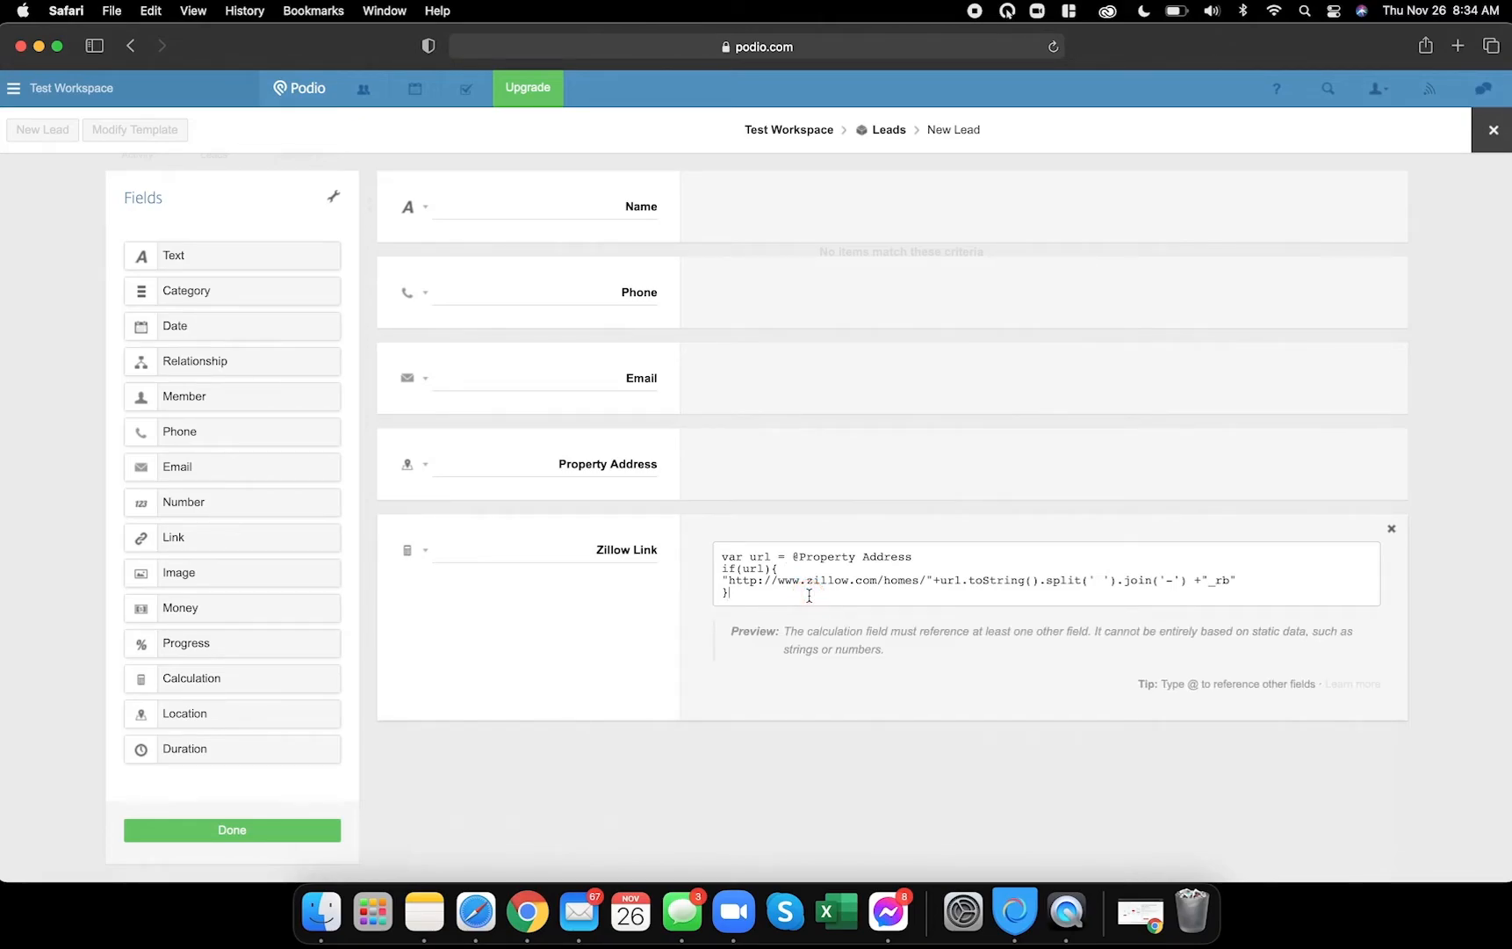
click(290, 829)
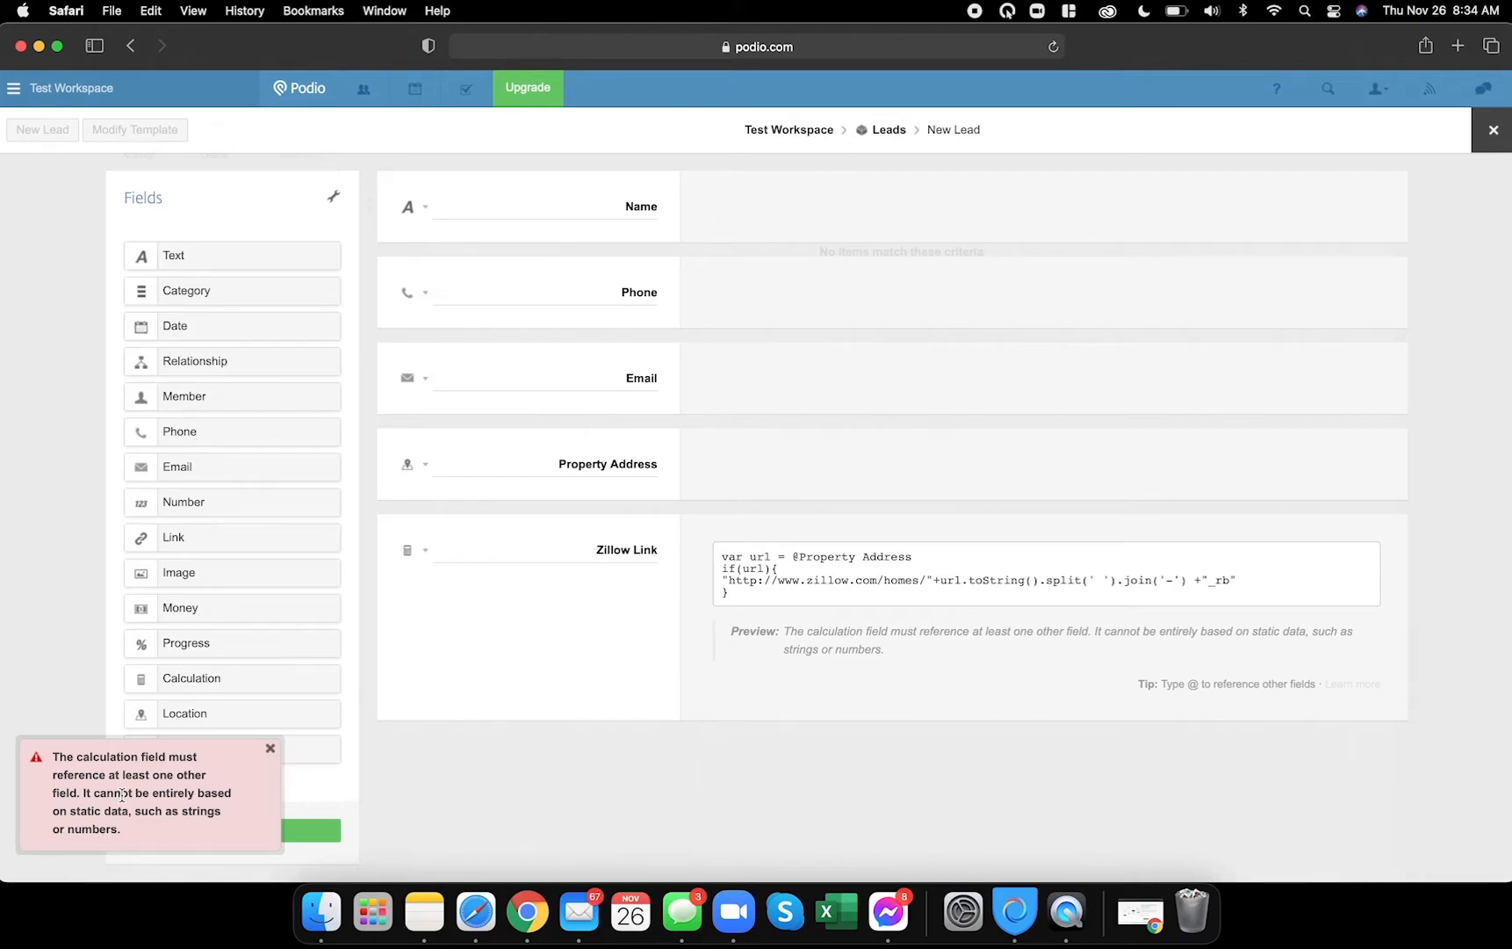
click(1044, 591)
click(955, 697)
click(936, 553)
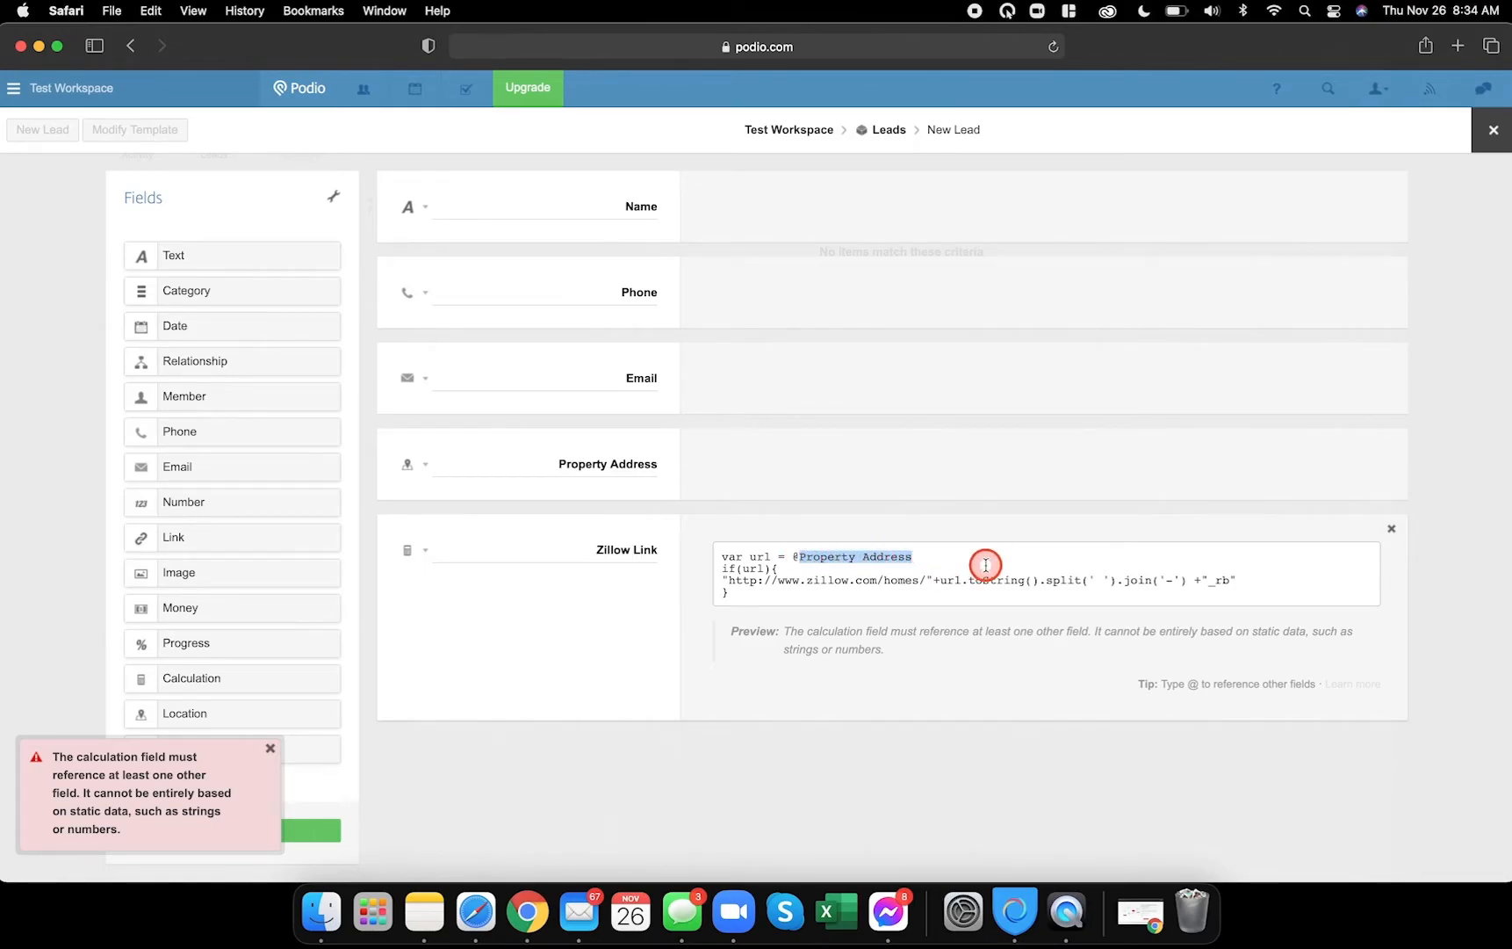
key(BackSpace)
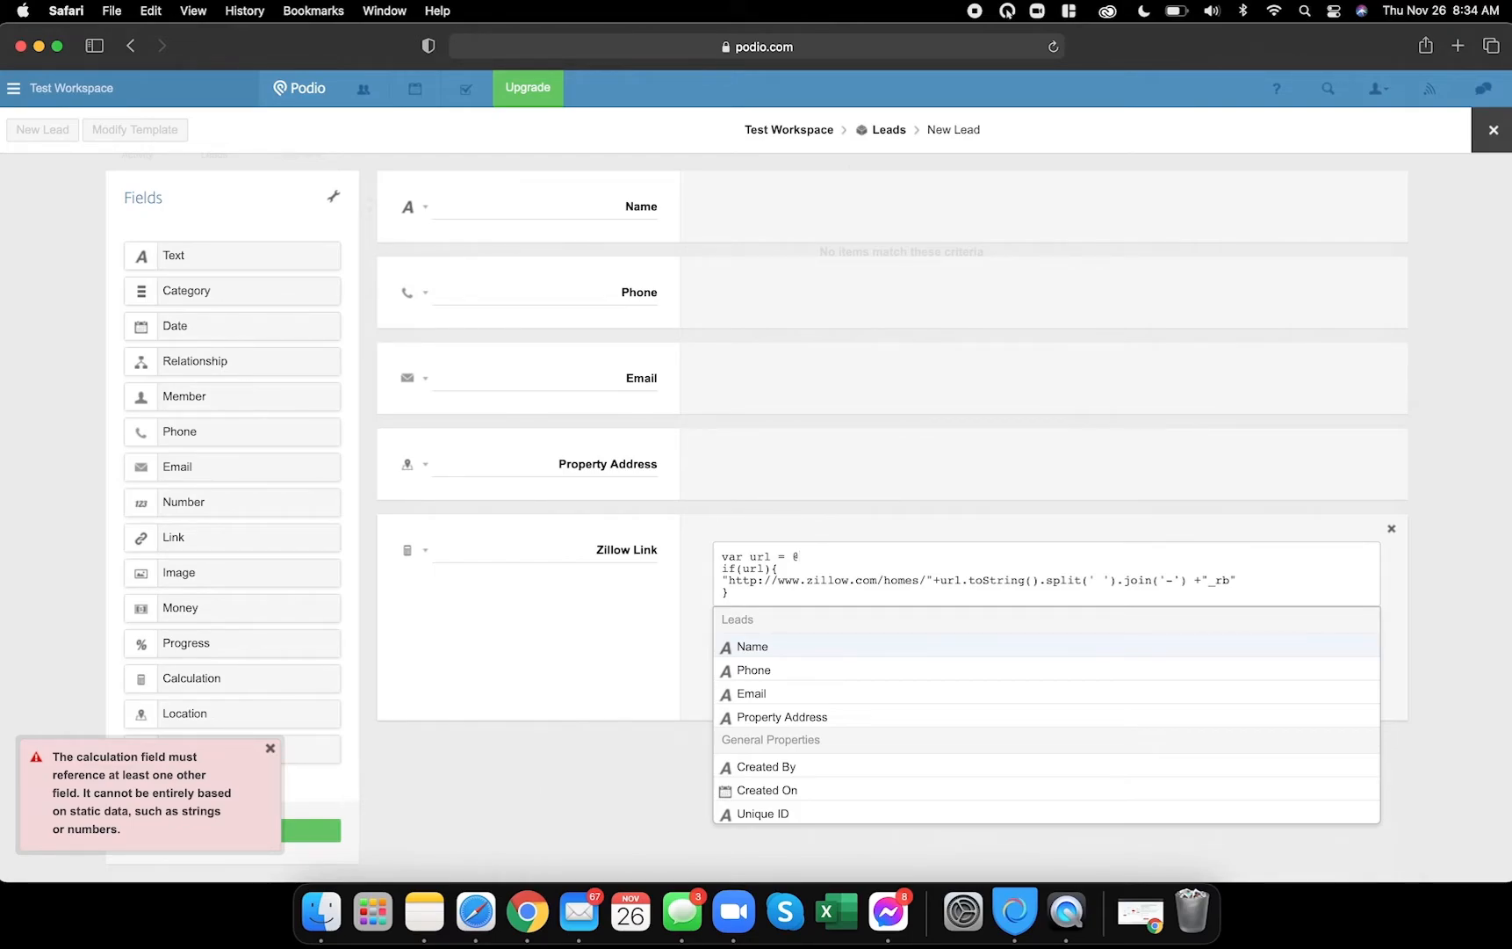
click(800, 719)
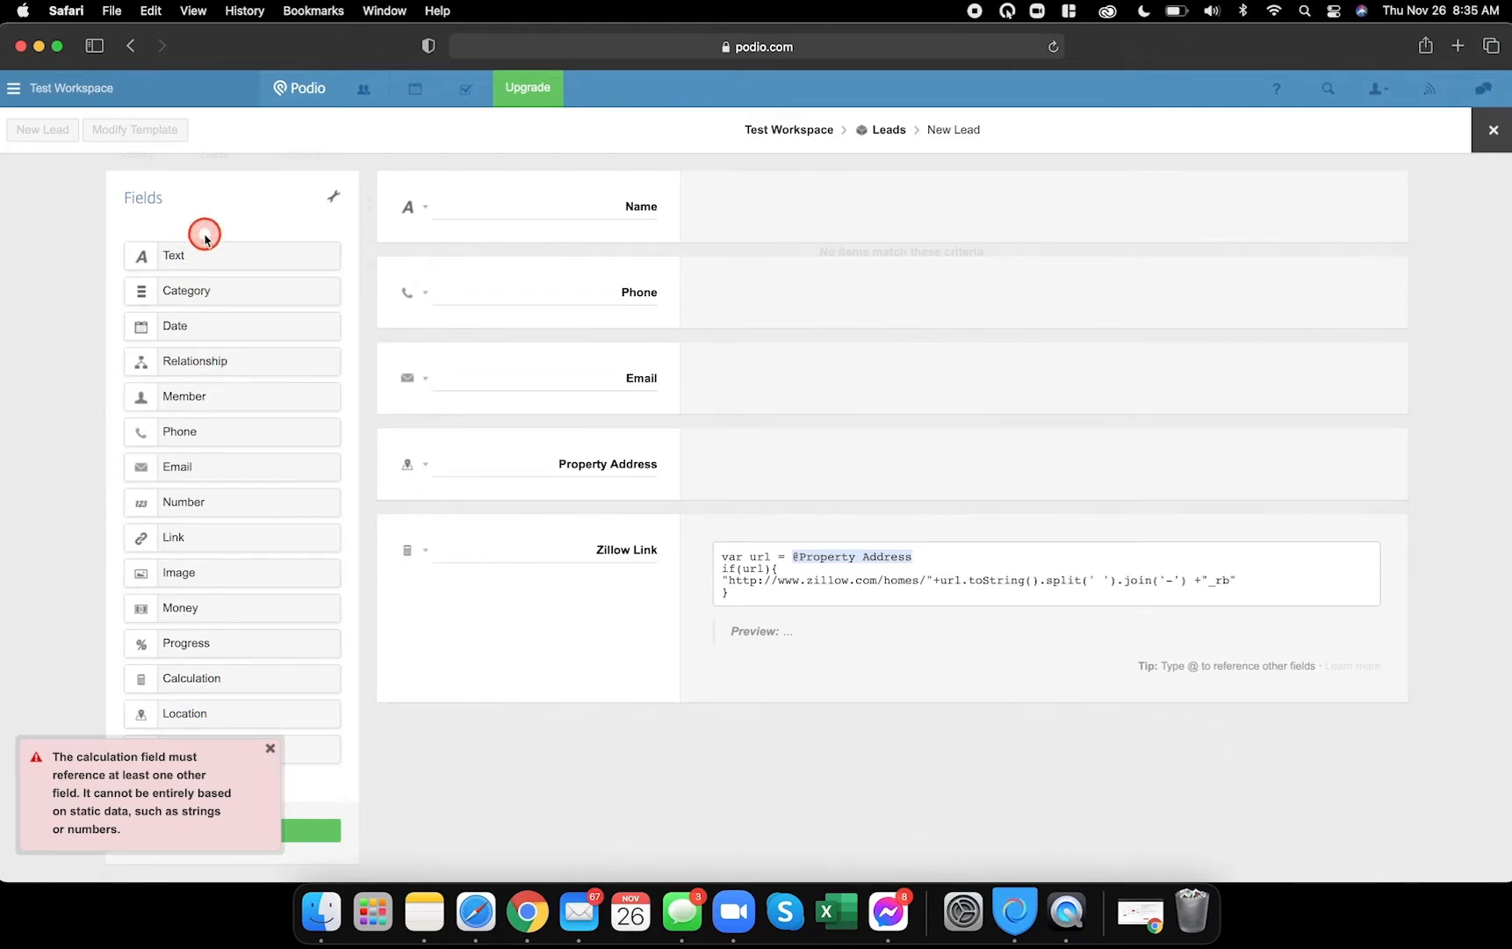
click(271, 749)
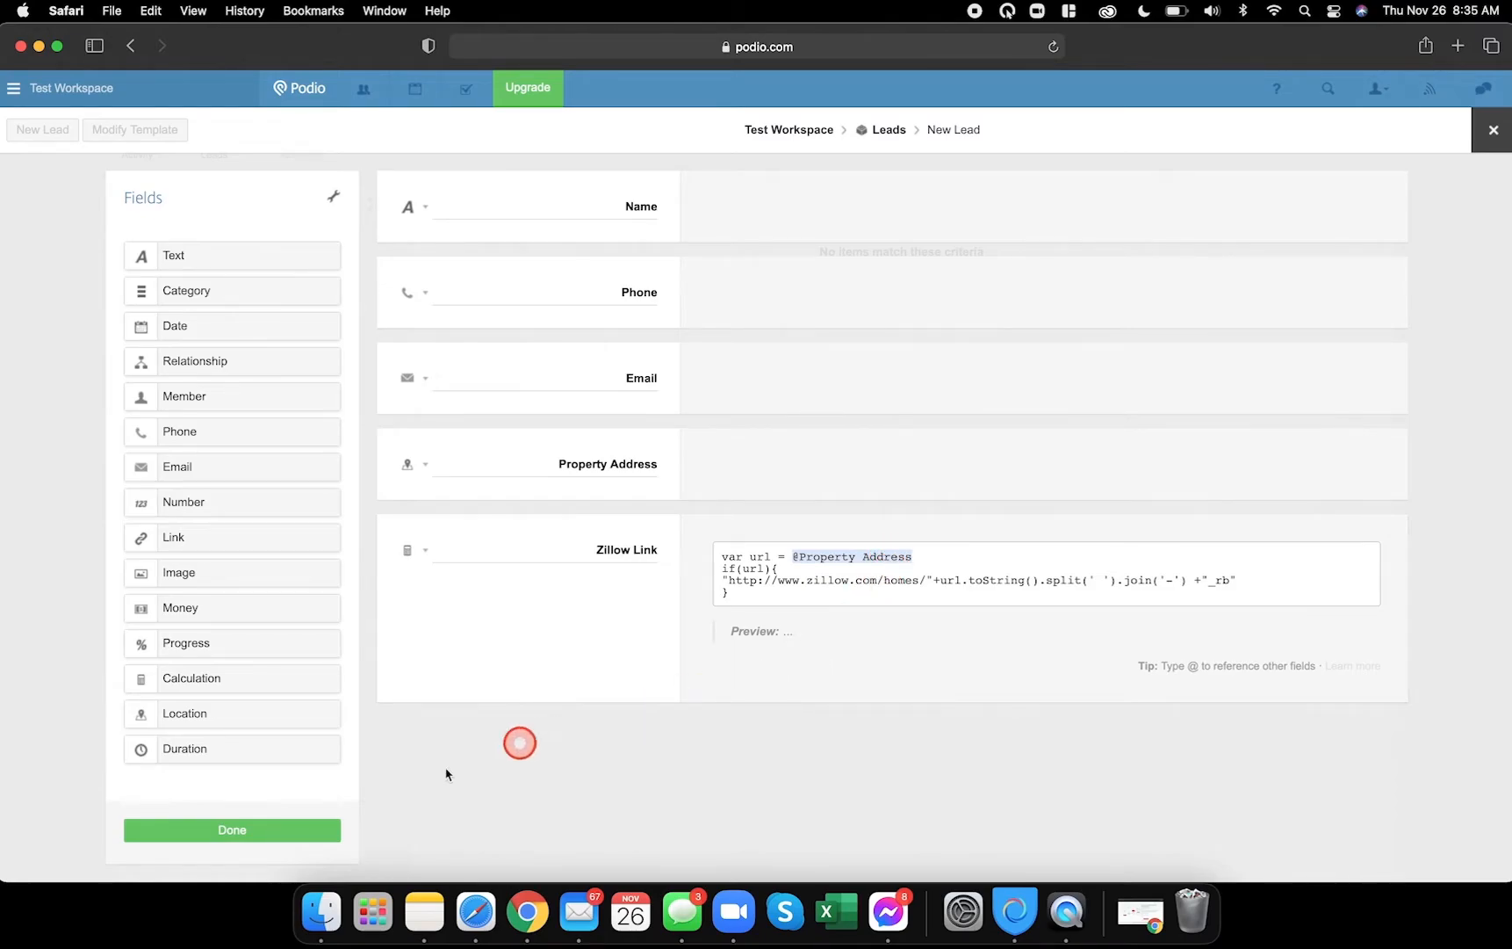
click(265, 833)
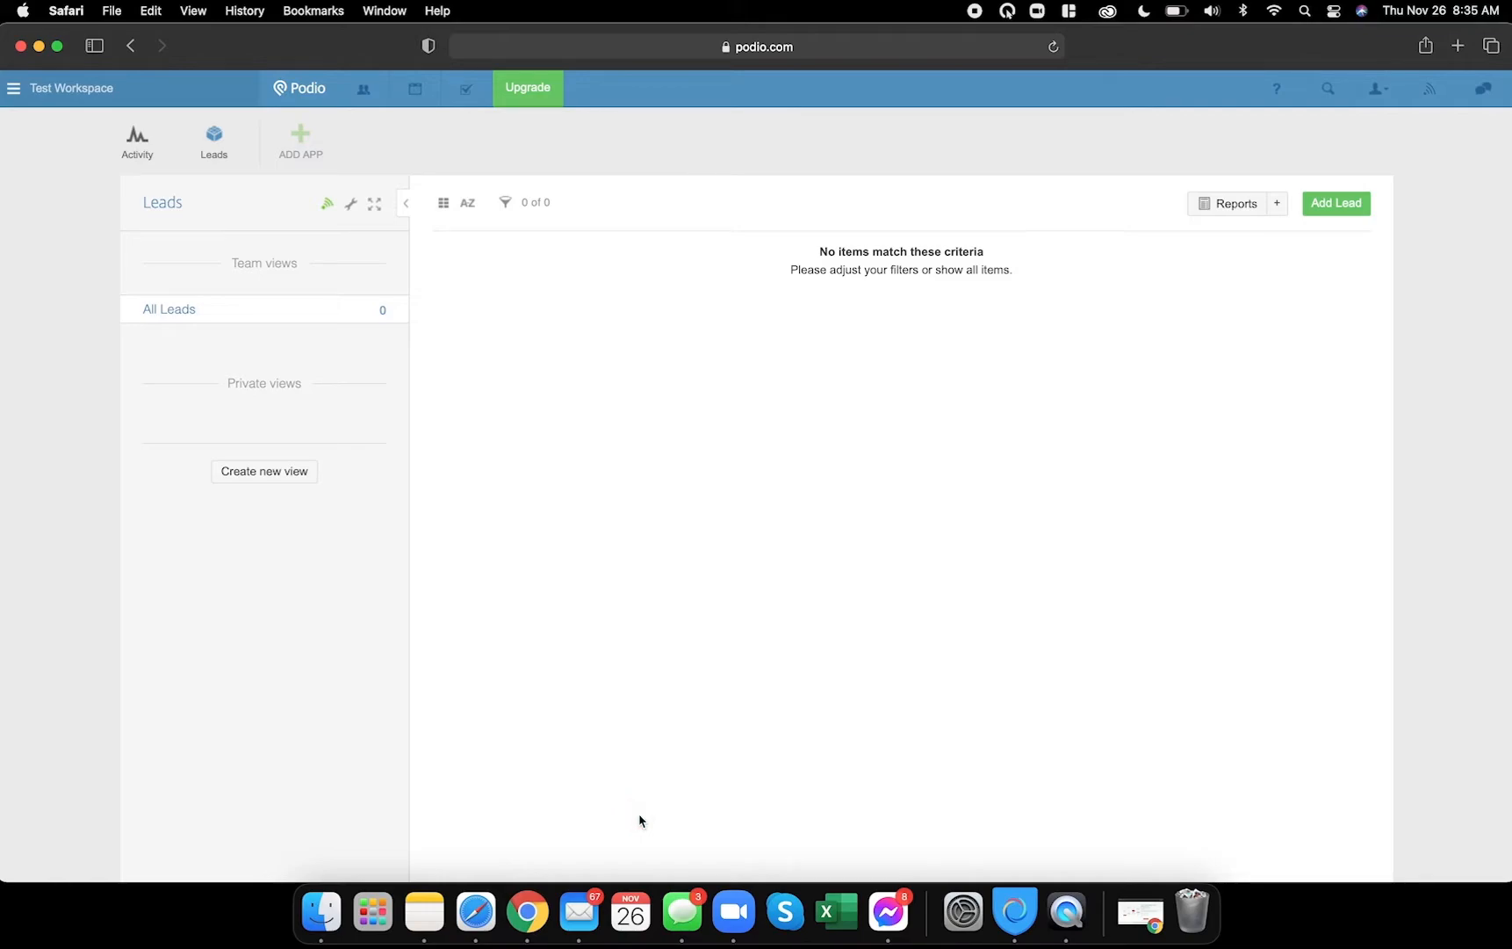
click(698, 500)
click(1329, 204)
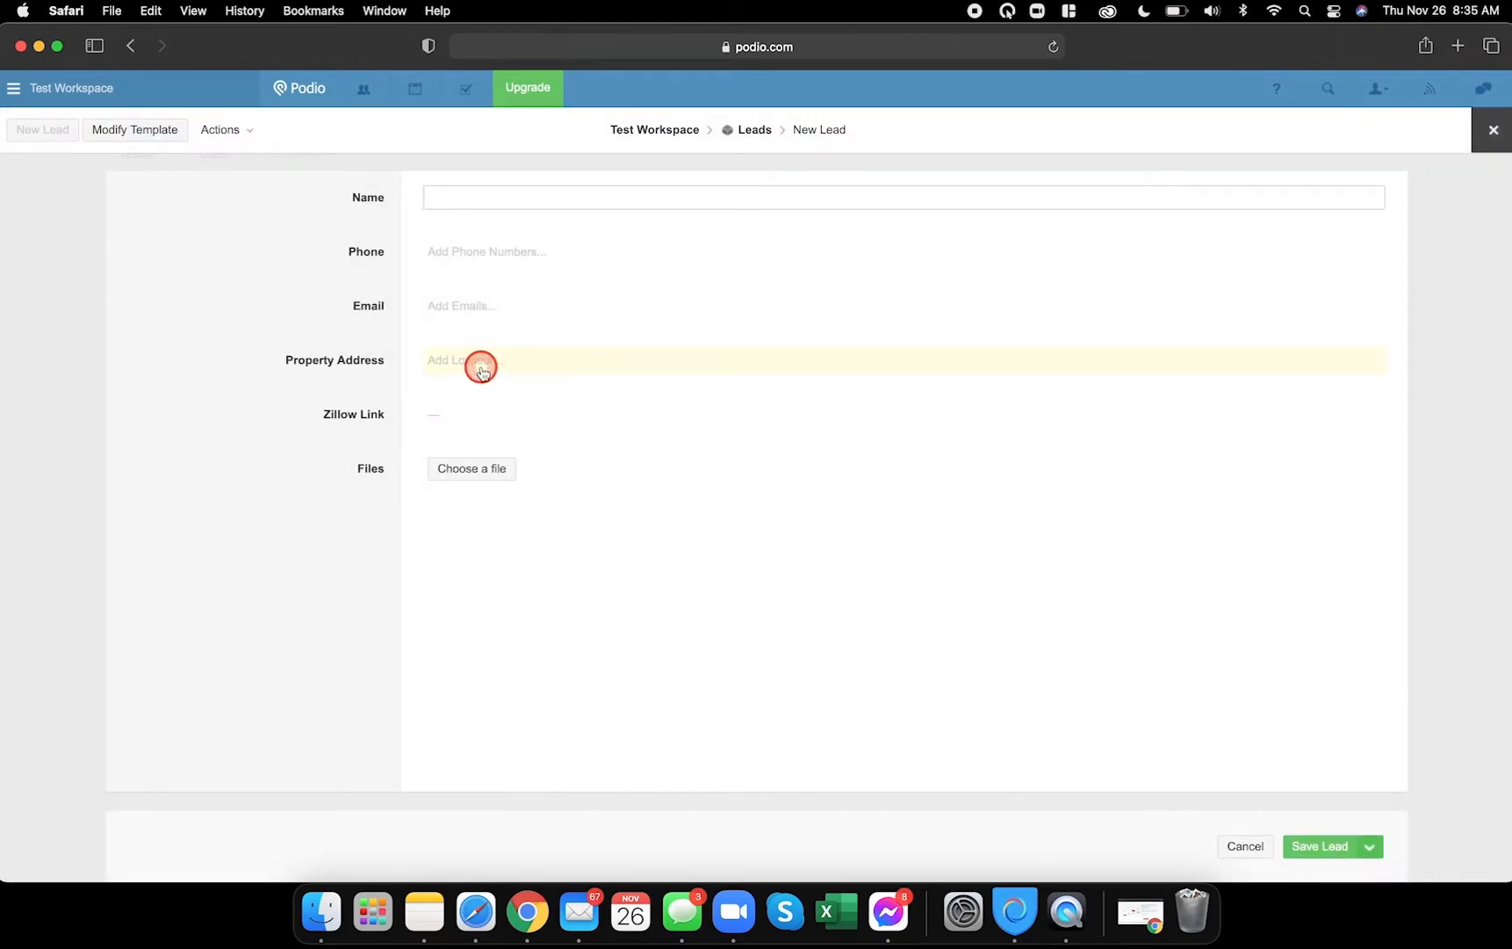
click(476, 365)
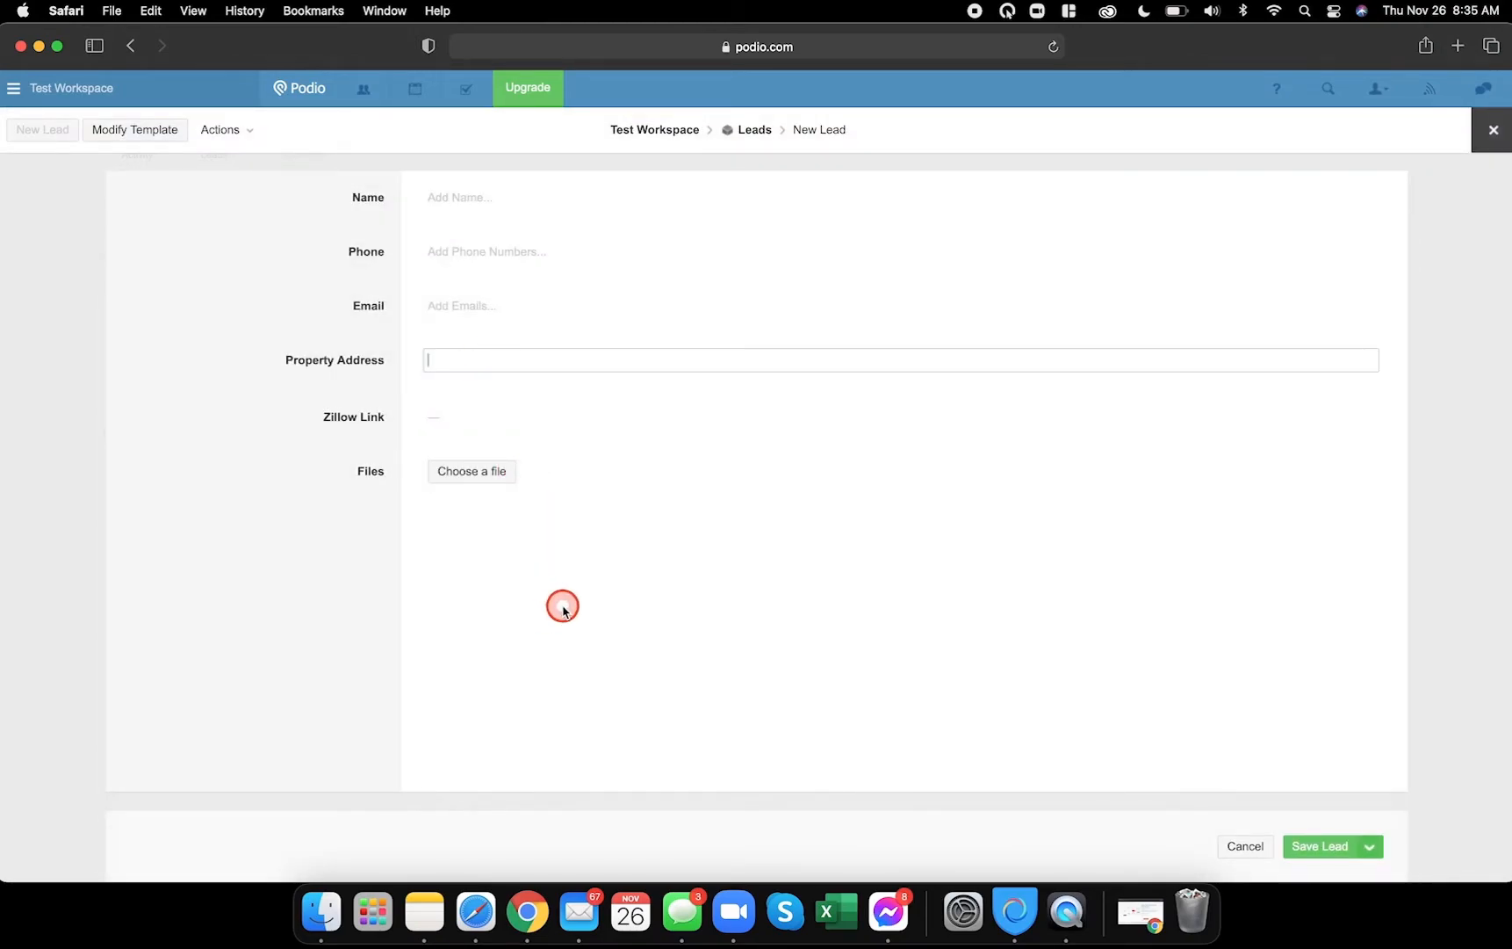
click(525, 900)
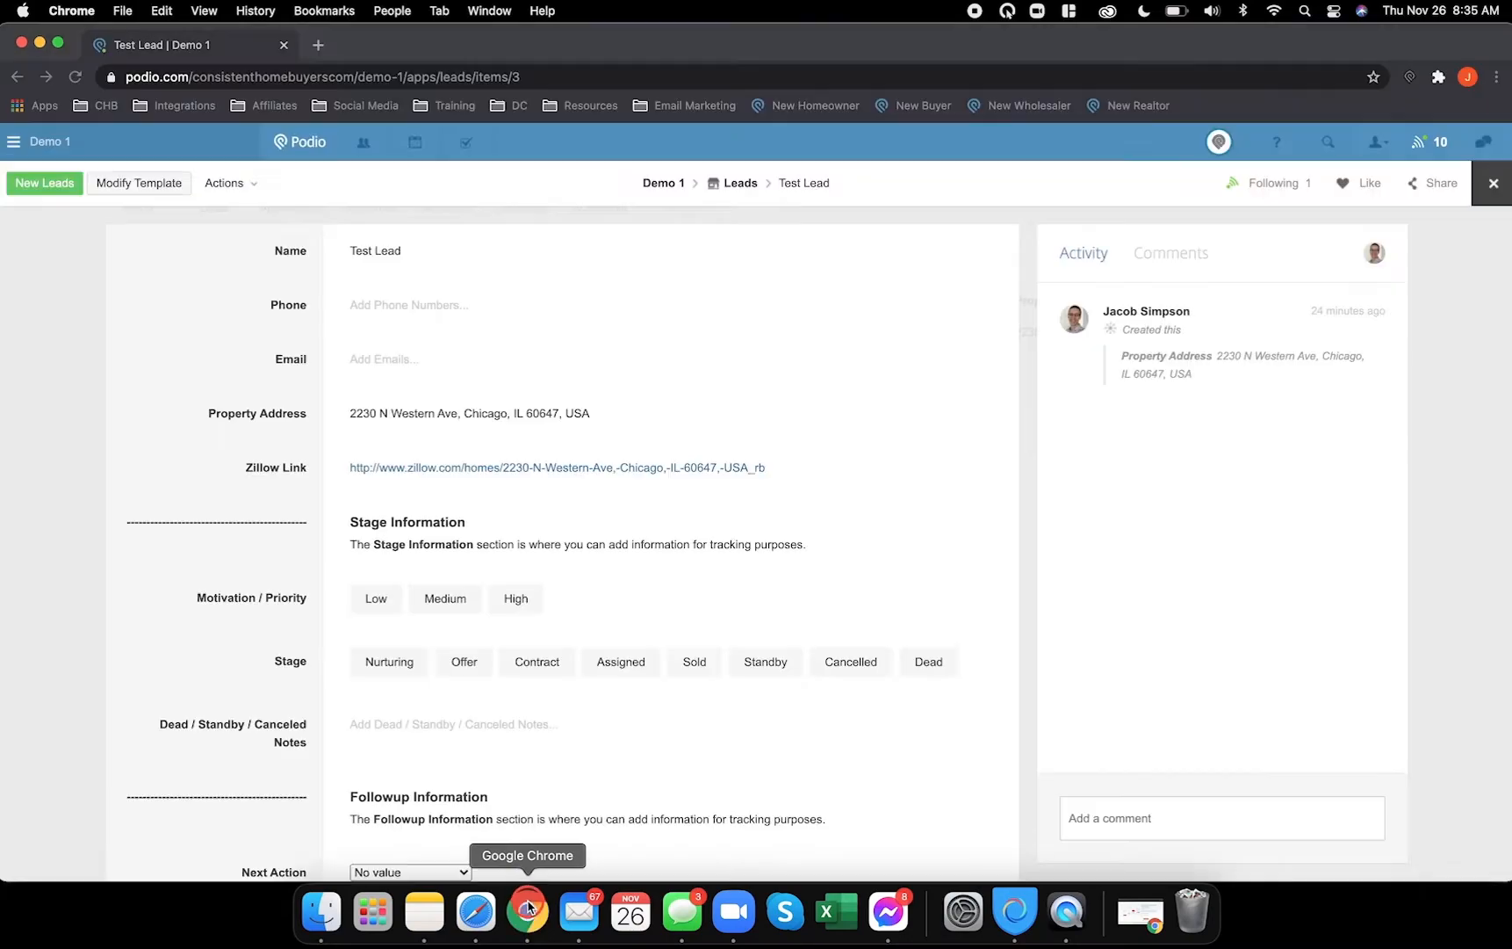
drag(348, 413, 579, 416)
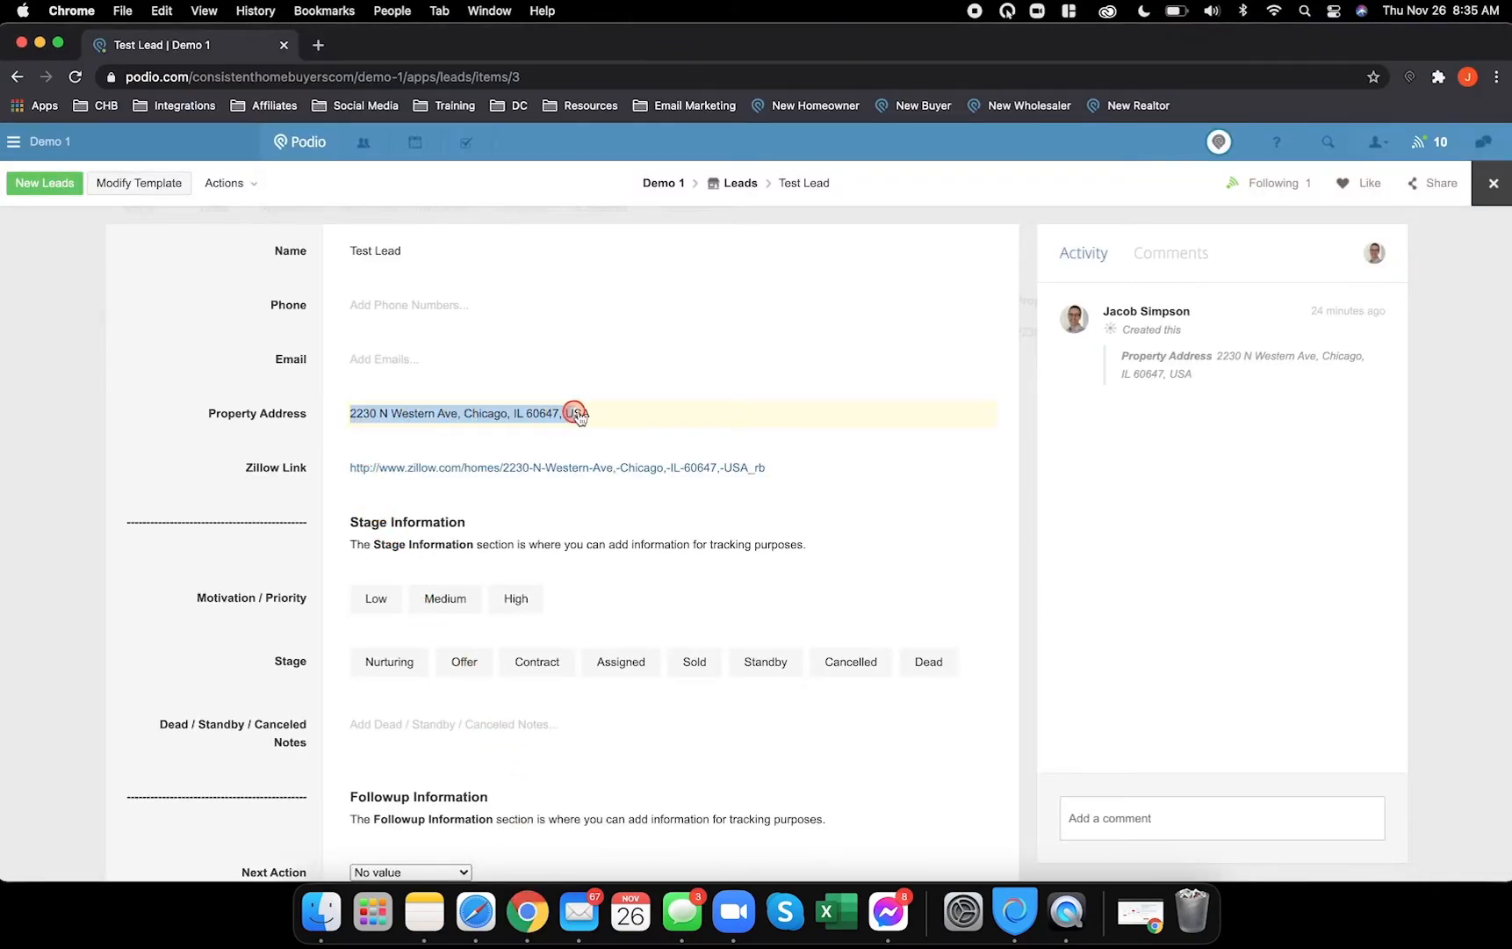
scroll(600, 418, down, 1)
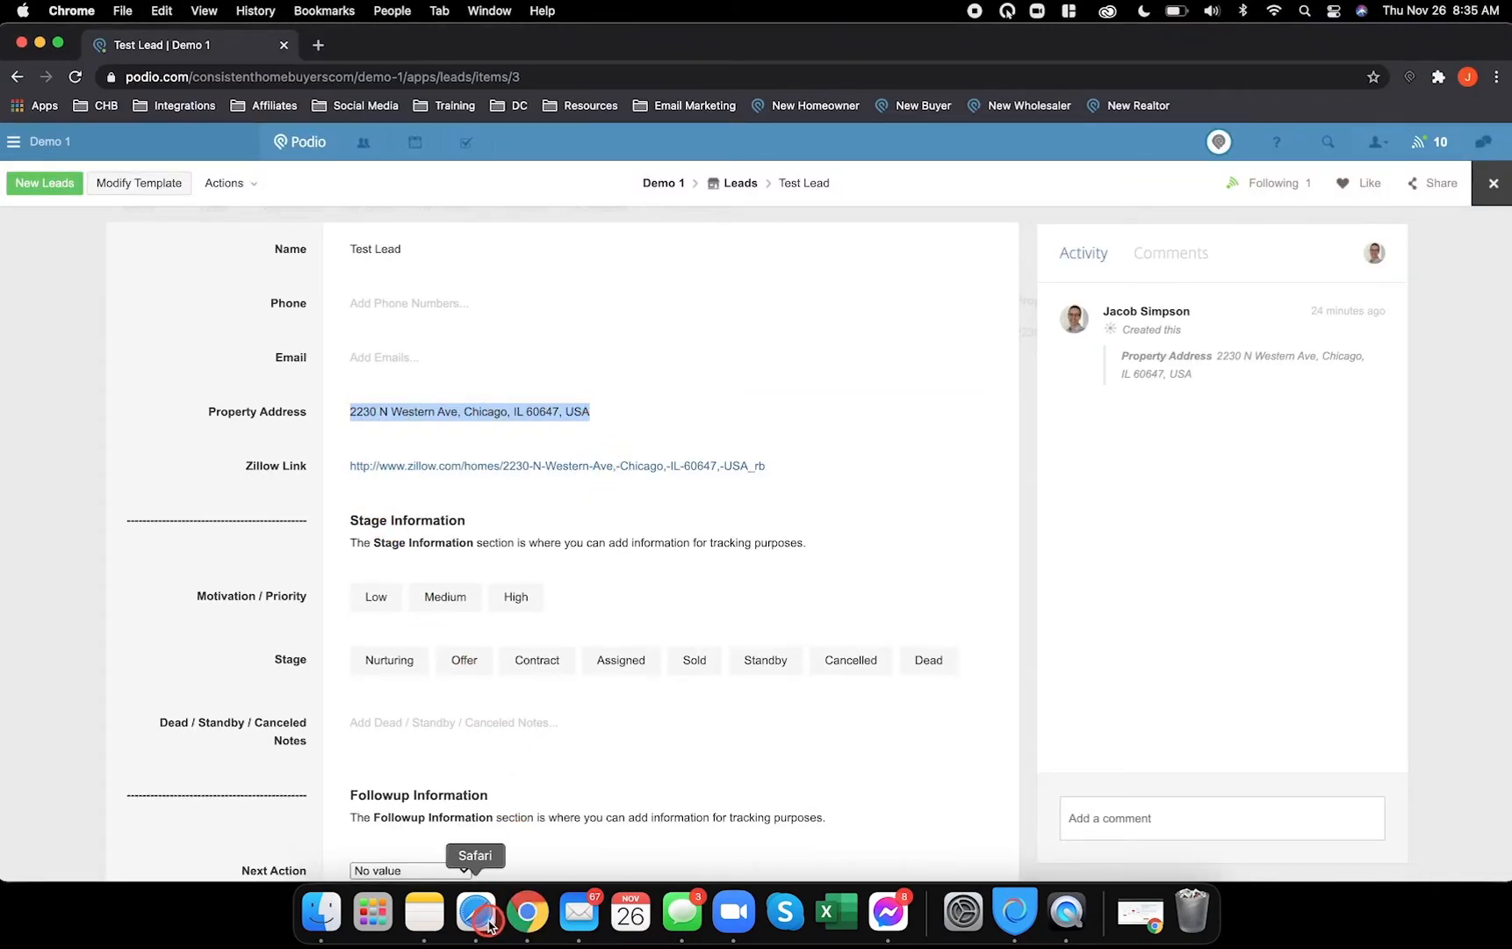
click(477, 912)
click(483, 355)
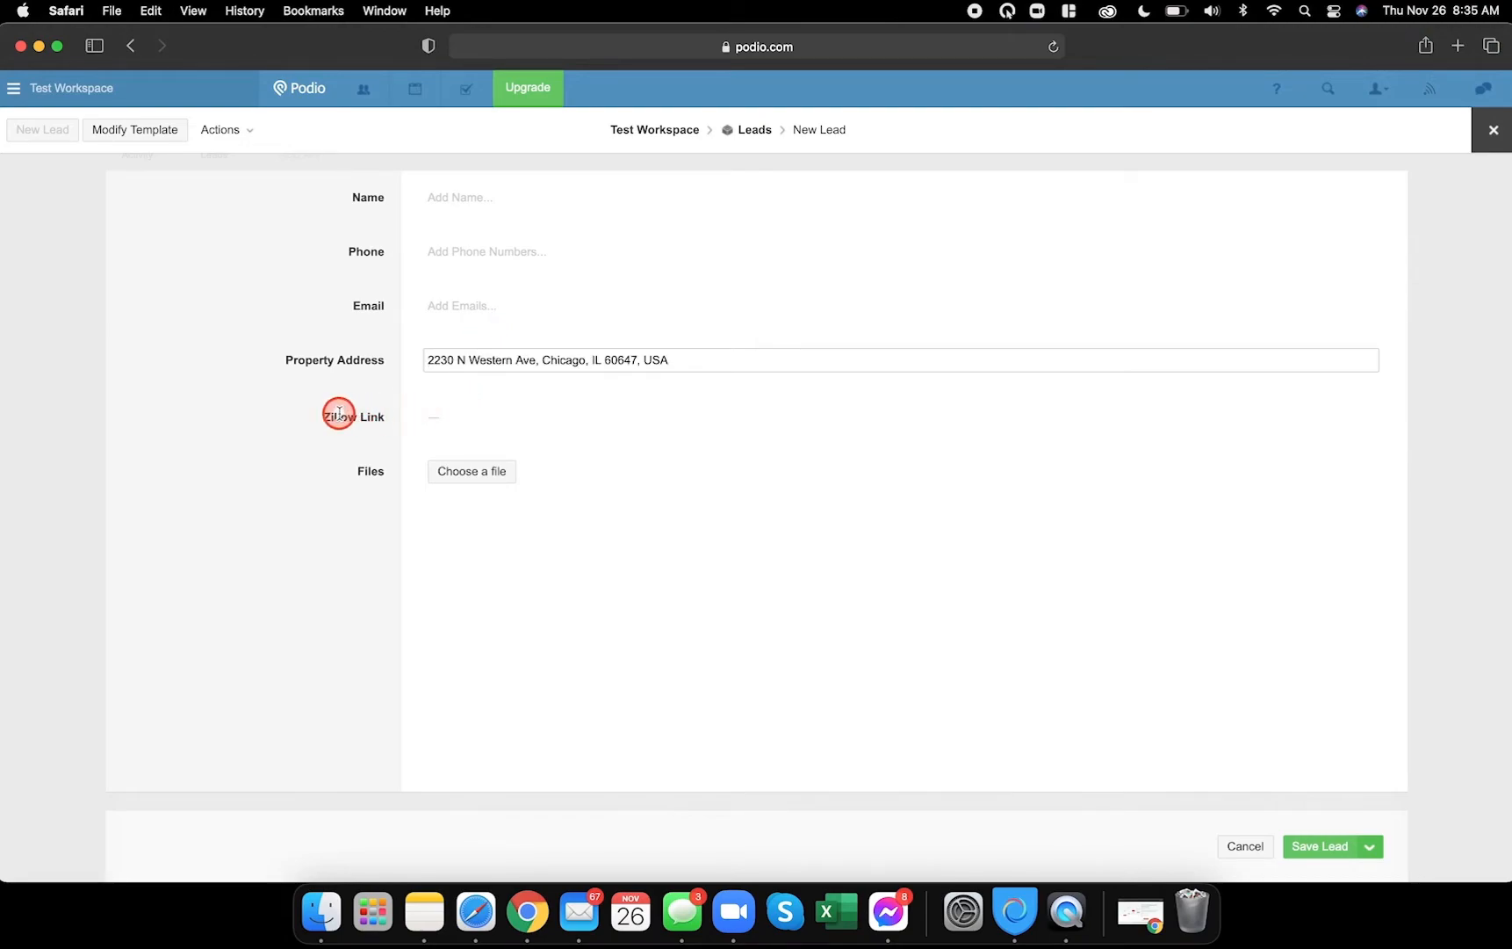
click(832, 400)
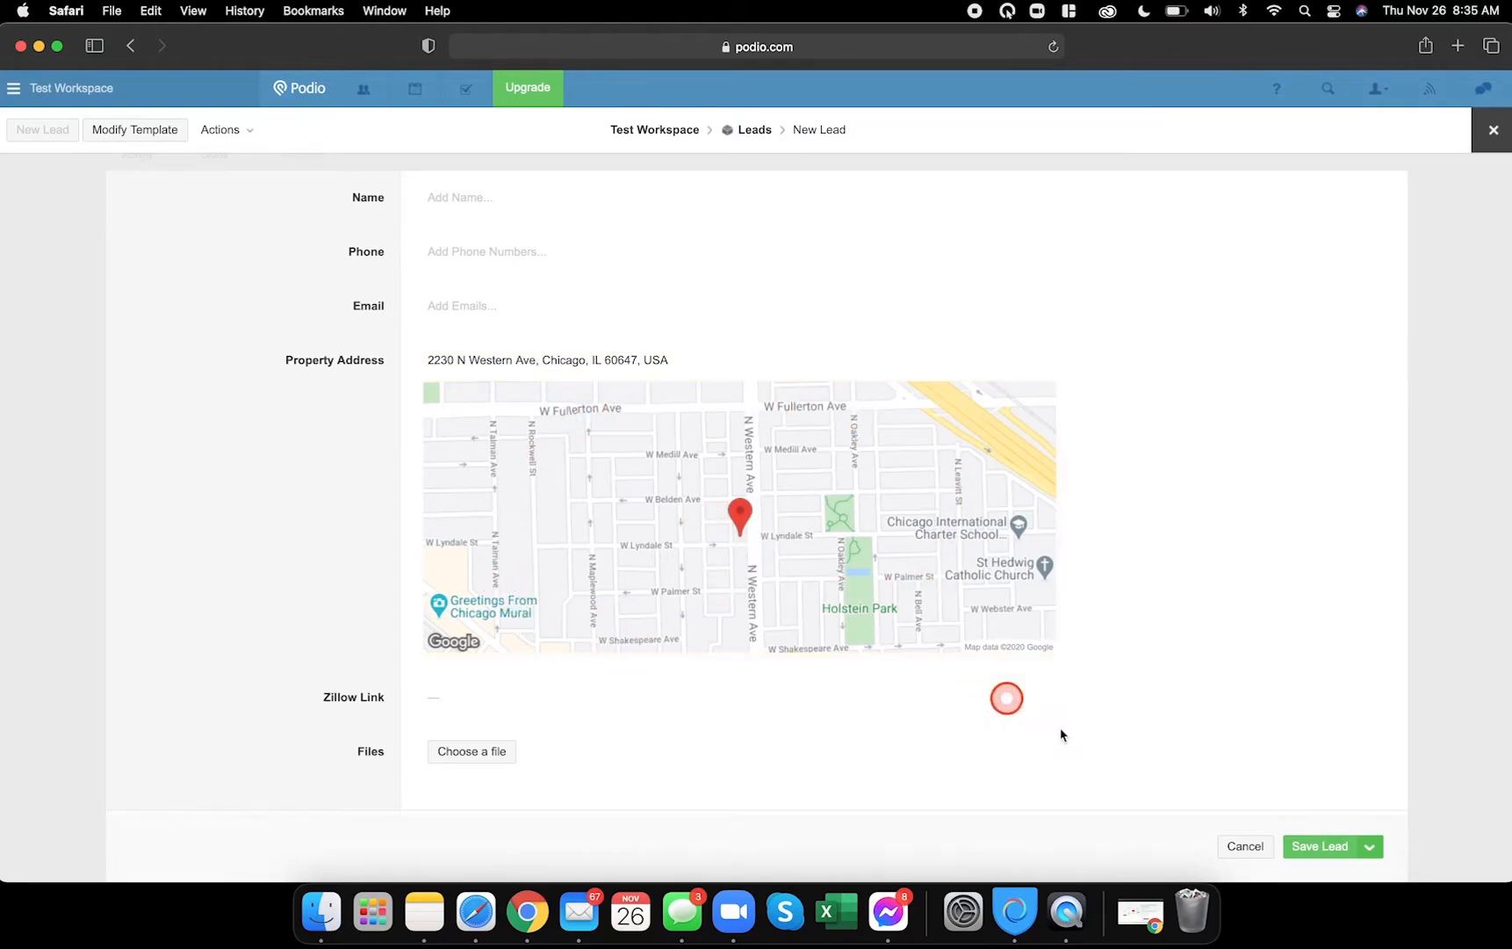
click(1326, 845)
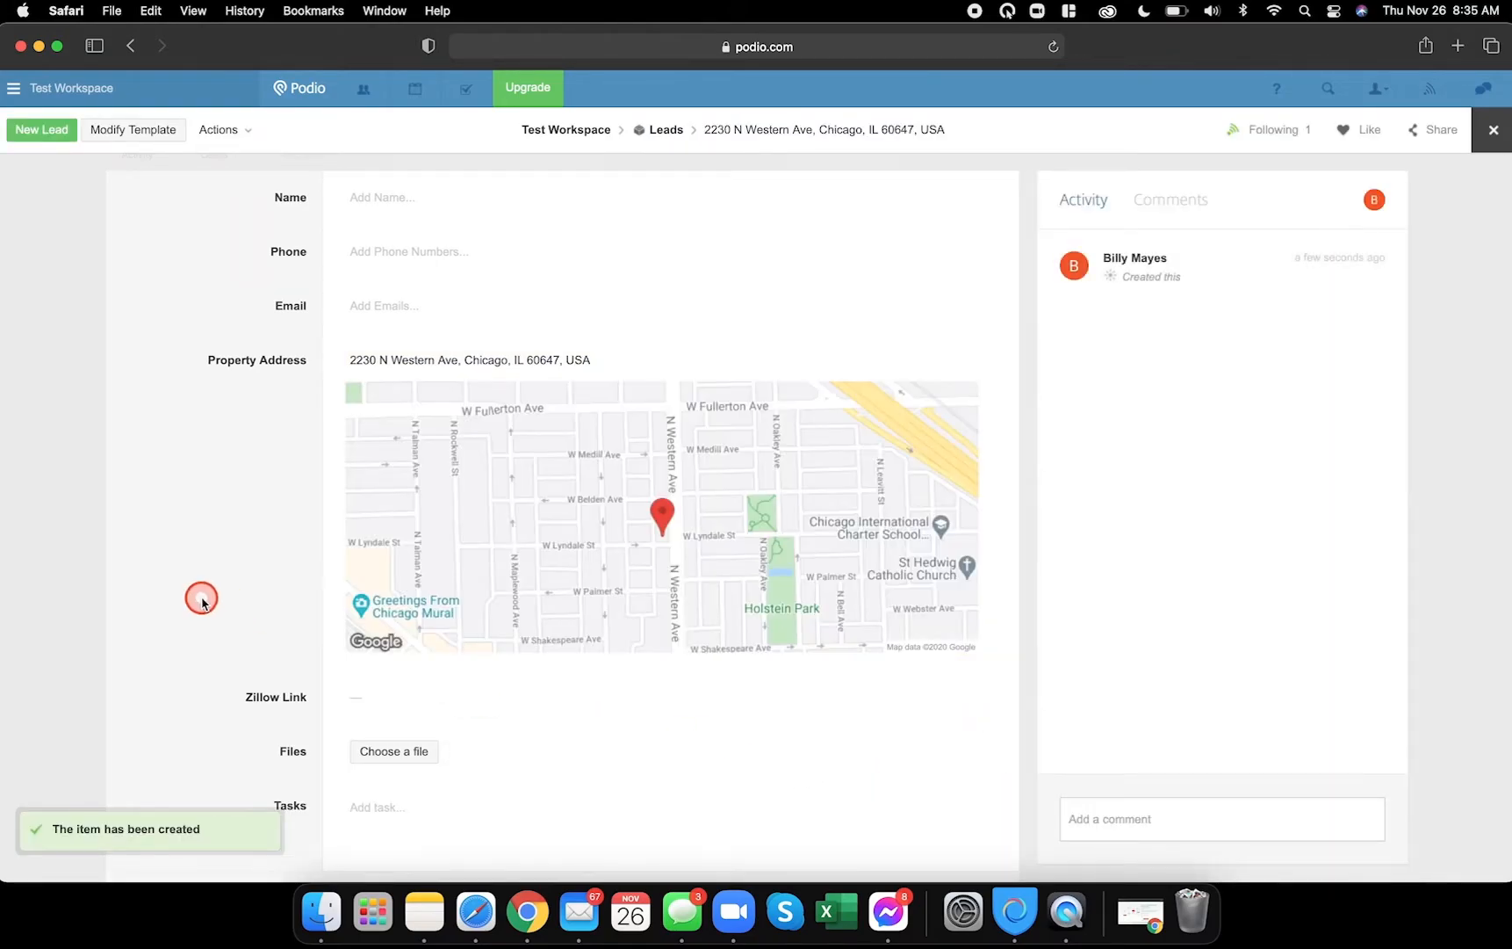
scroll(162, 597, down, 1)
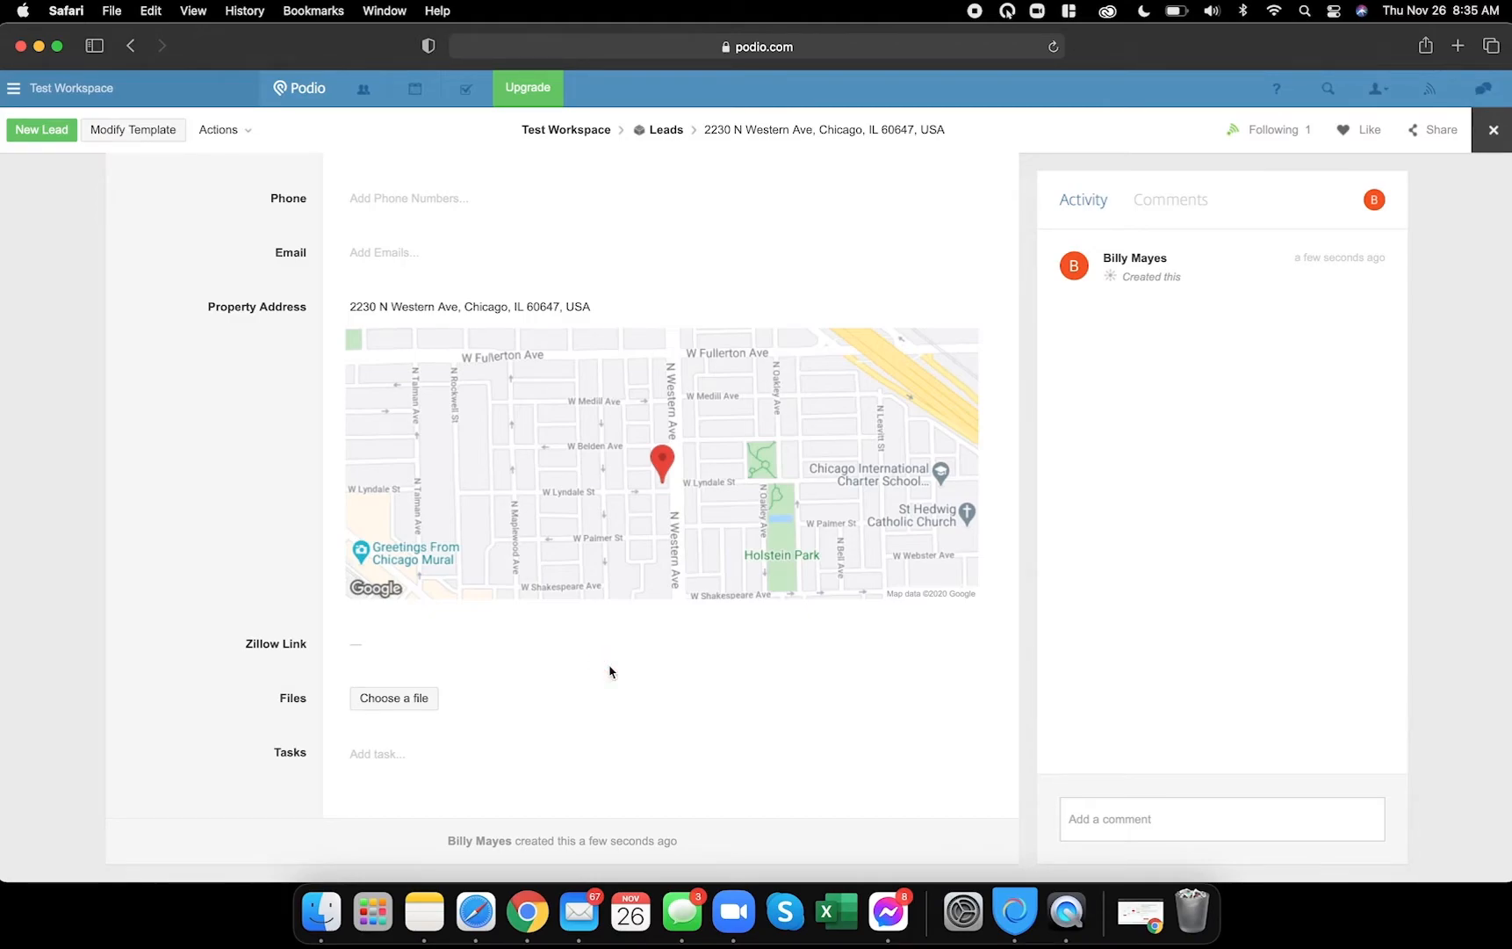
click(1484, 130)
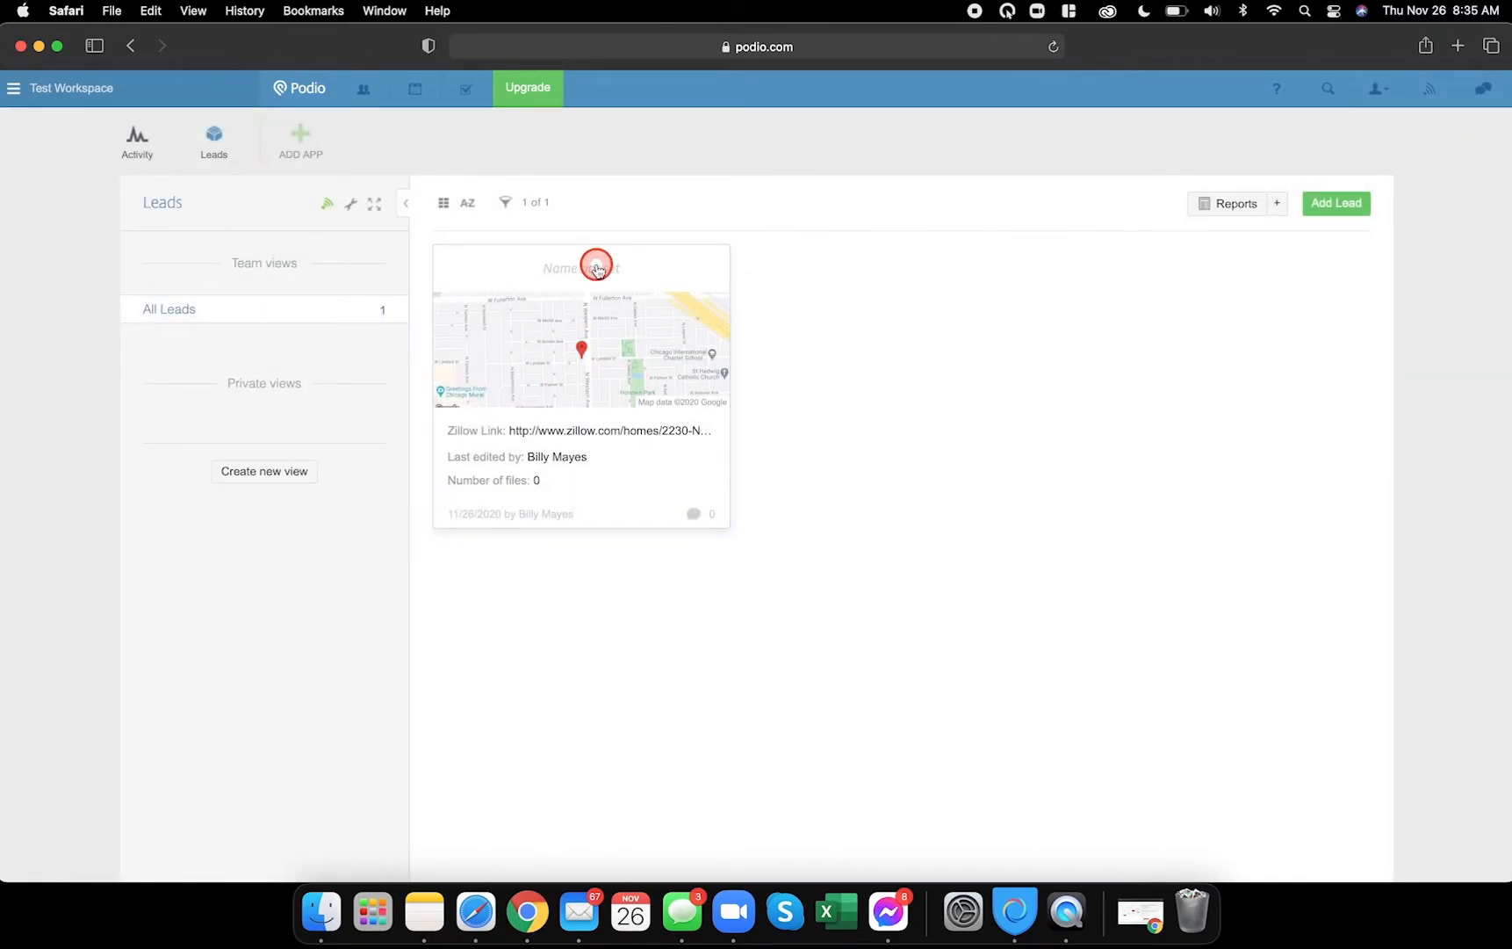
click(597, 268)
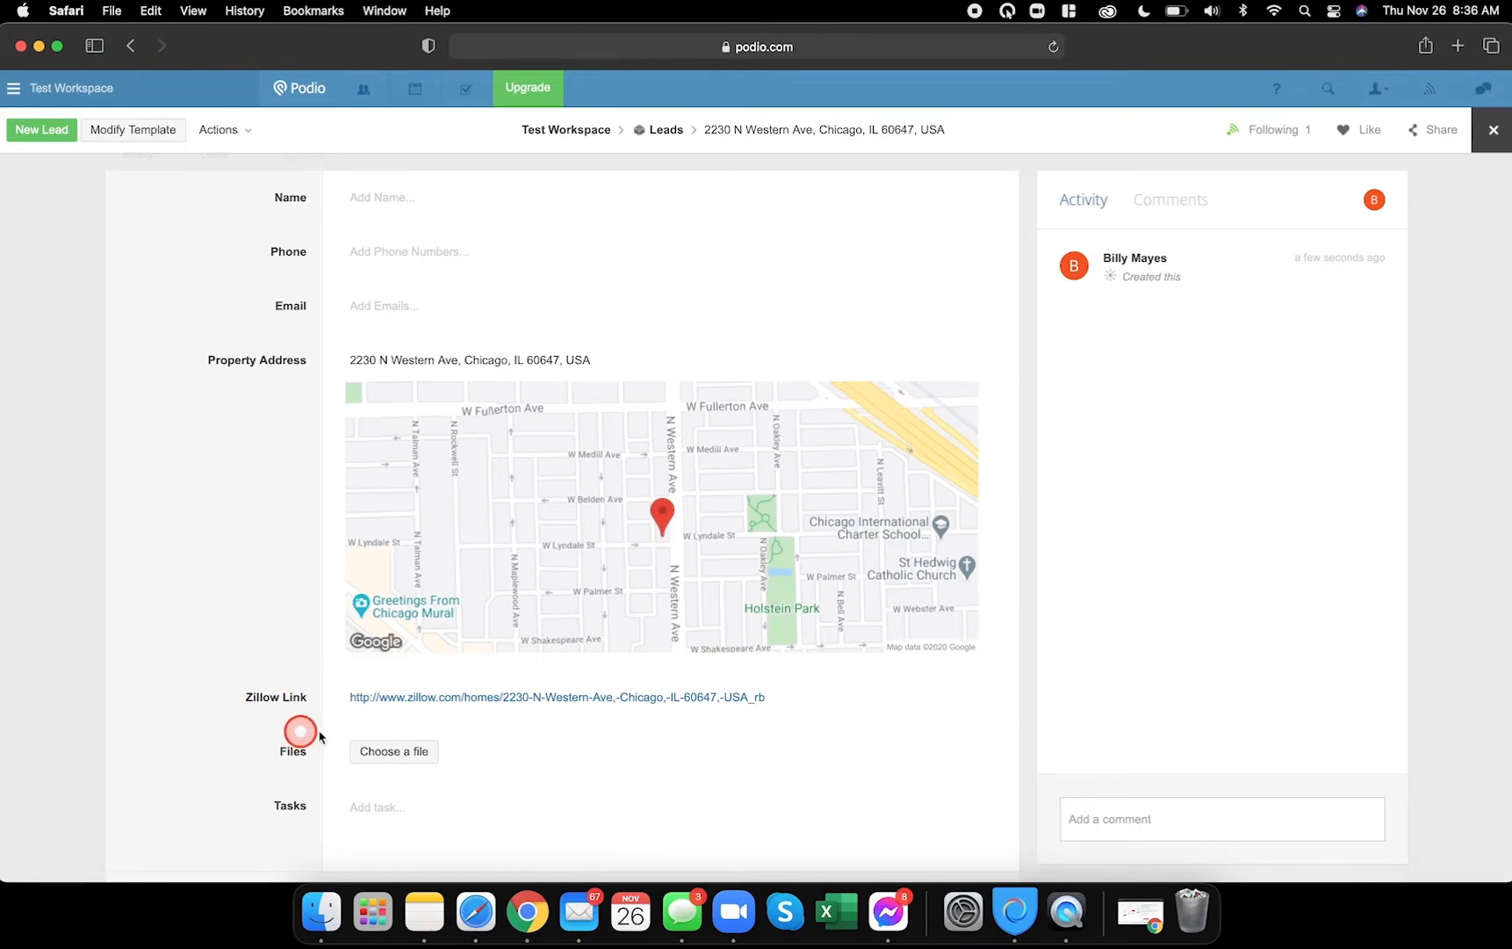
click(502, 696)
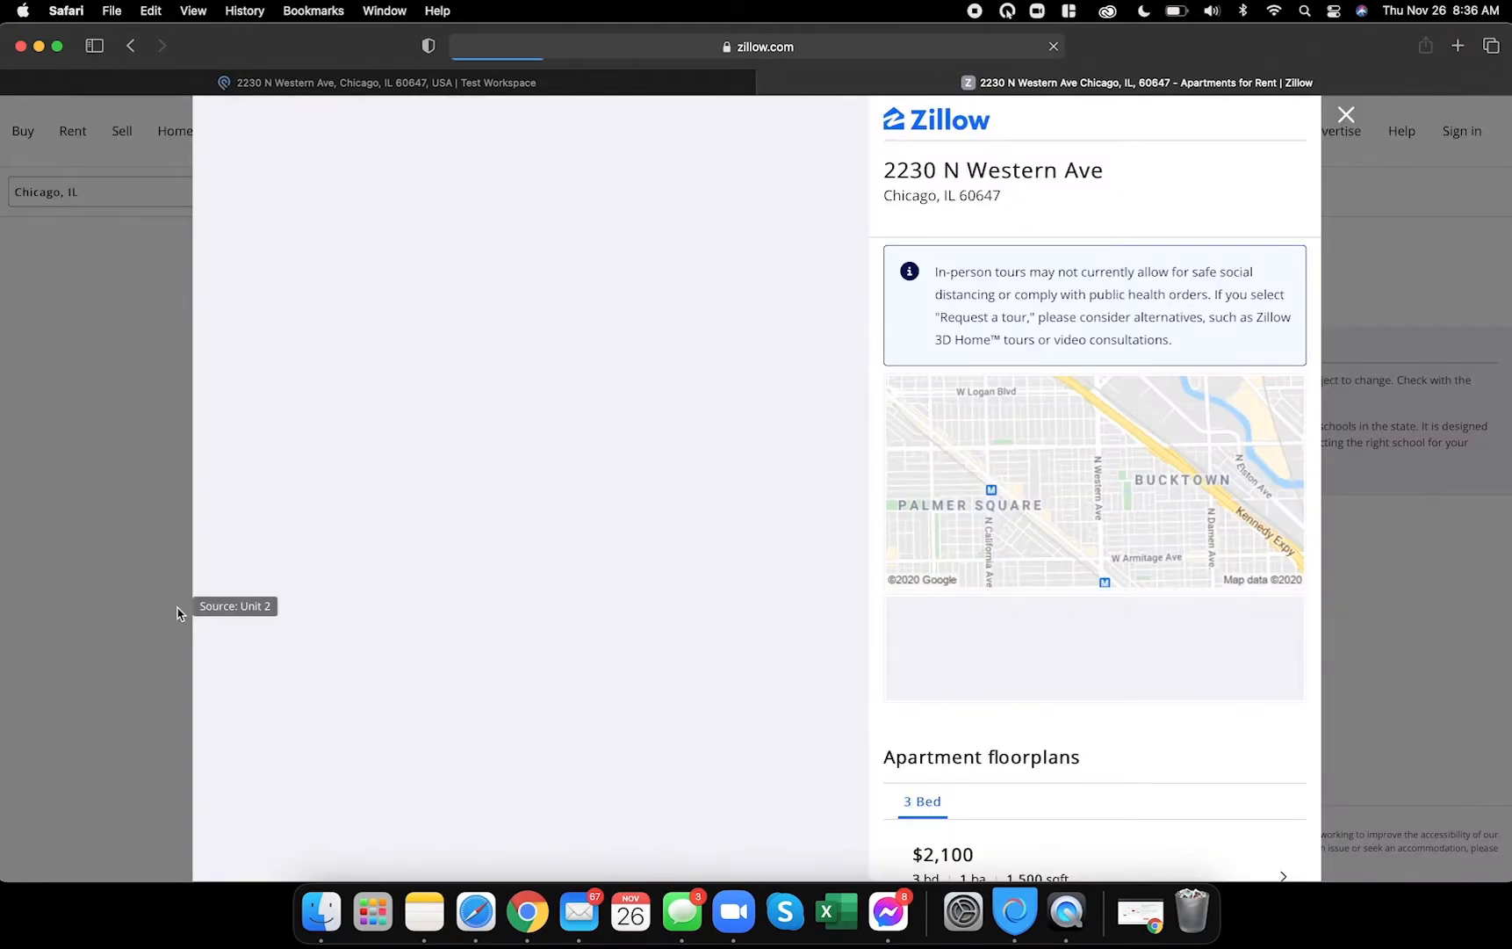
- Browse the Zillow listing photos, then return to Podio and close the lead
scroll(498, 546, down, 3)
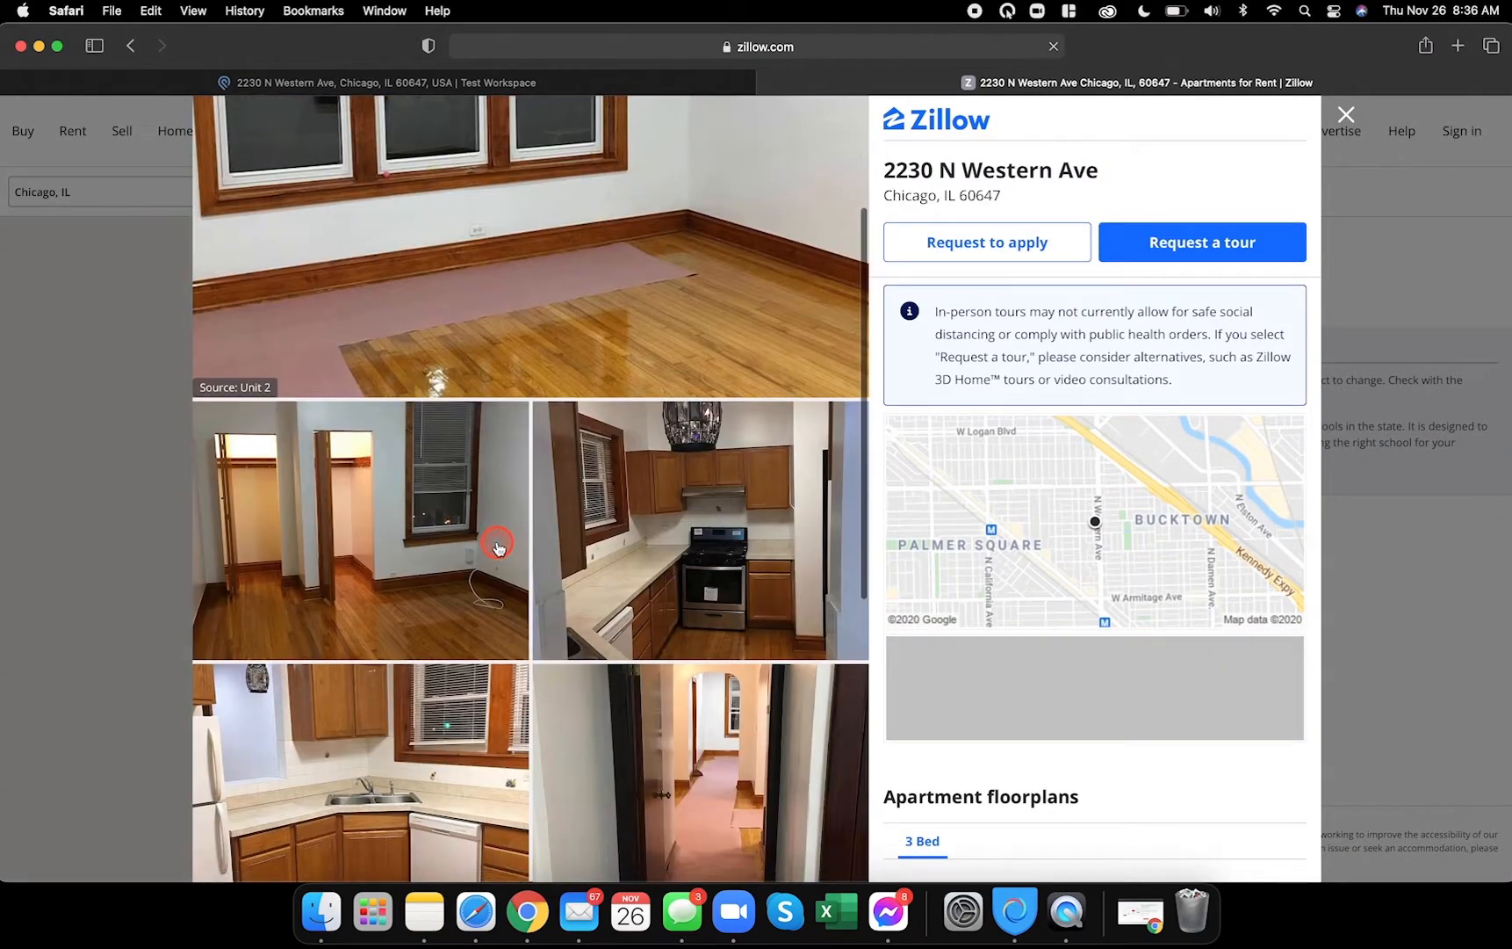
scroll(495, 543, down, 3)
scroll(495, 543, up, 4)
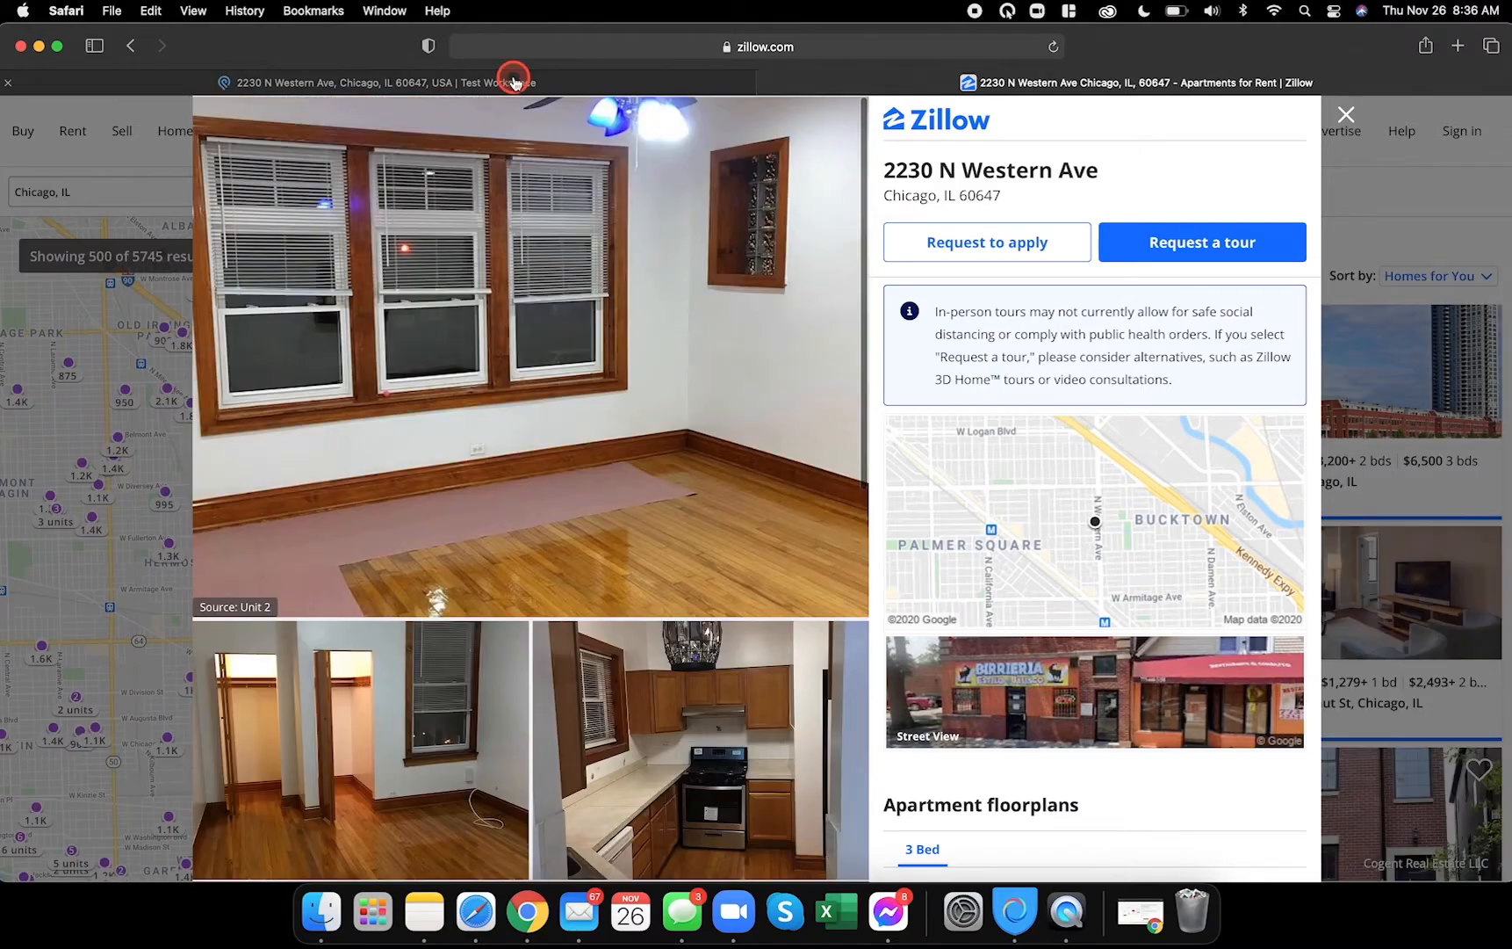
click(510, 79)
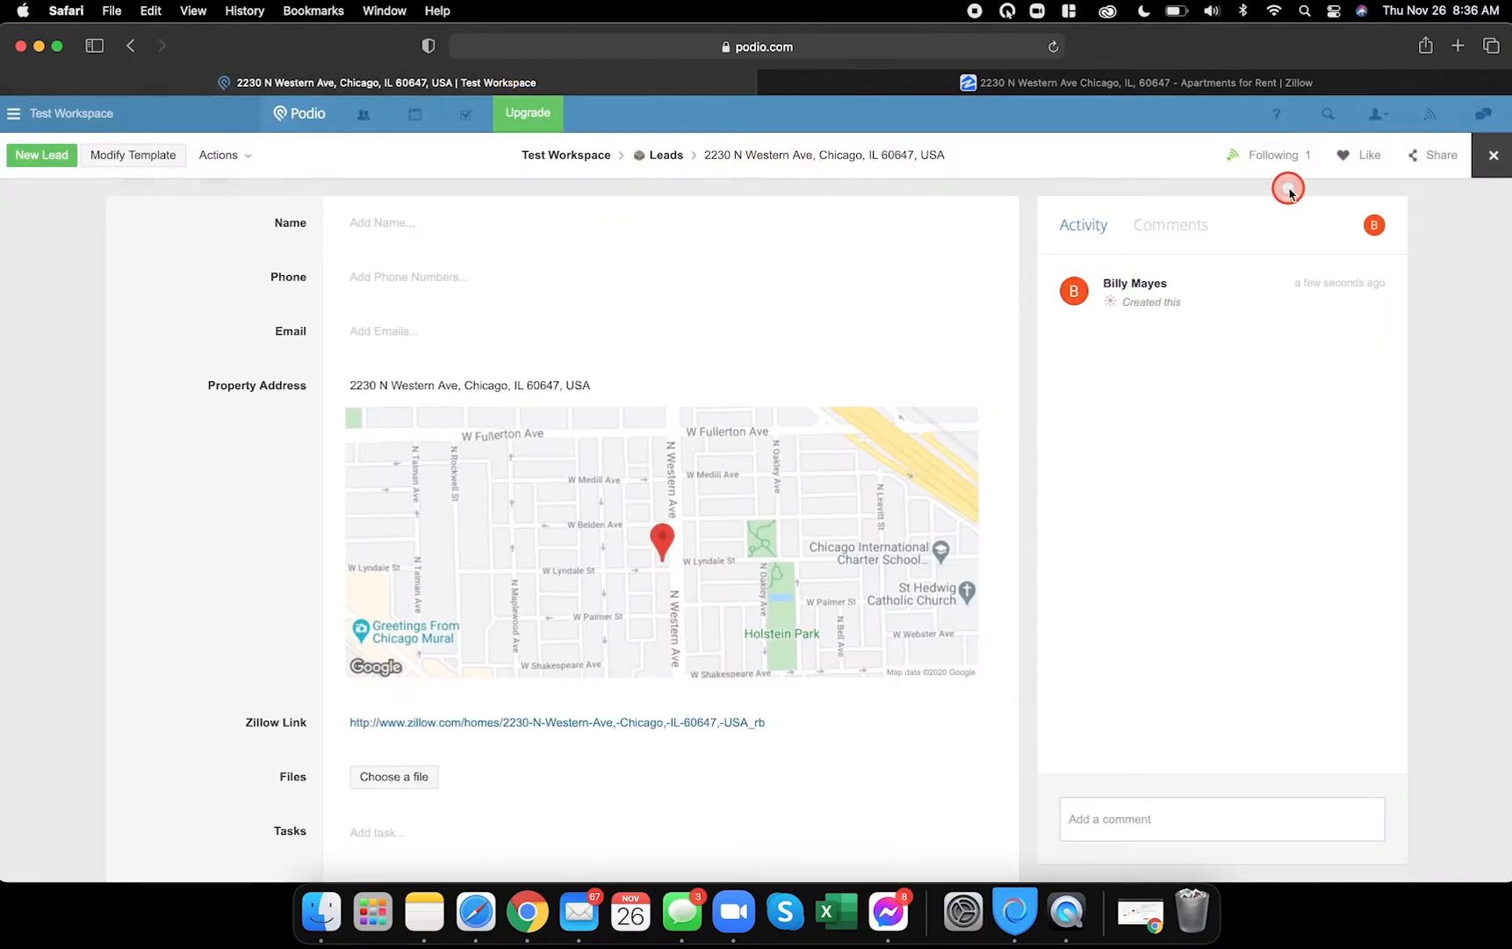
click(1485, 158)
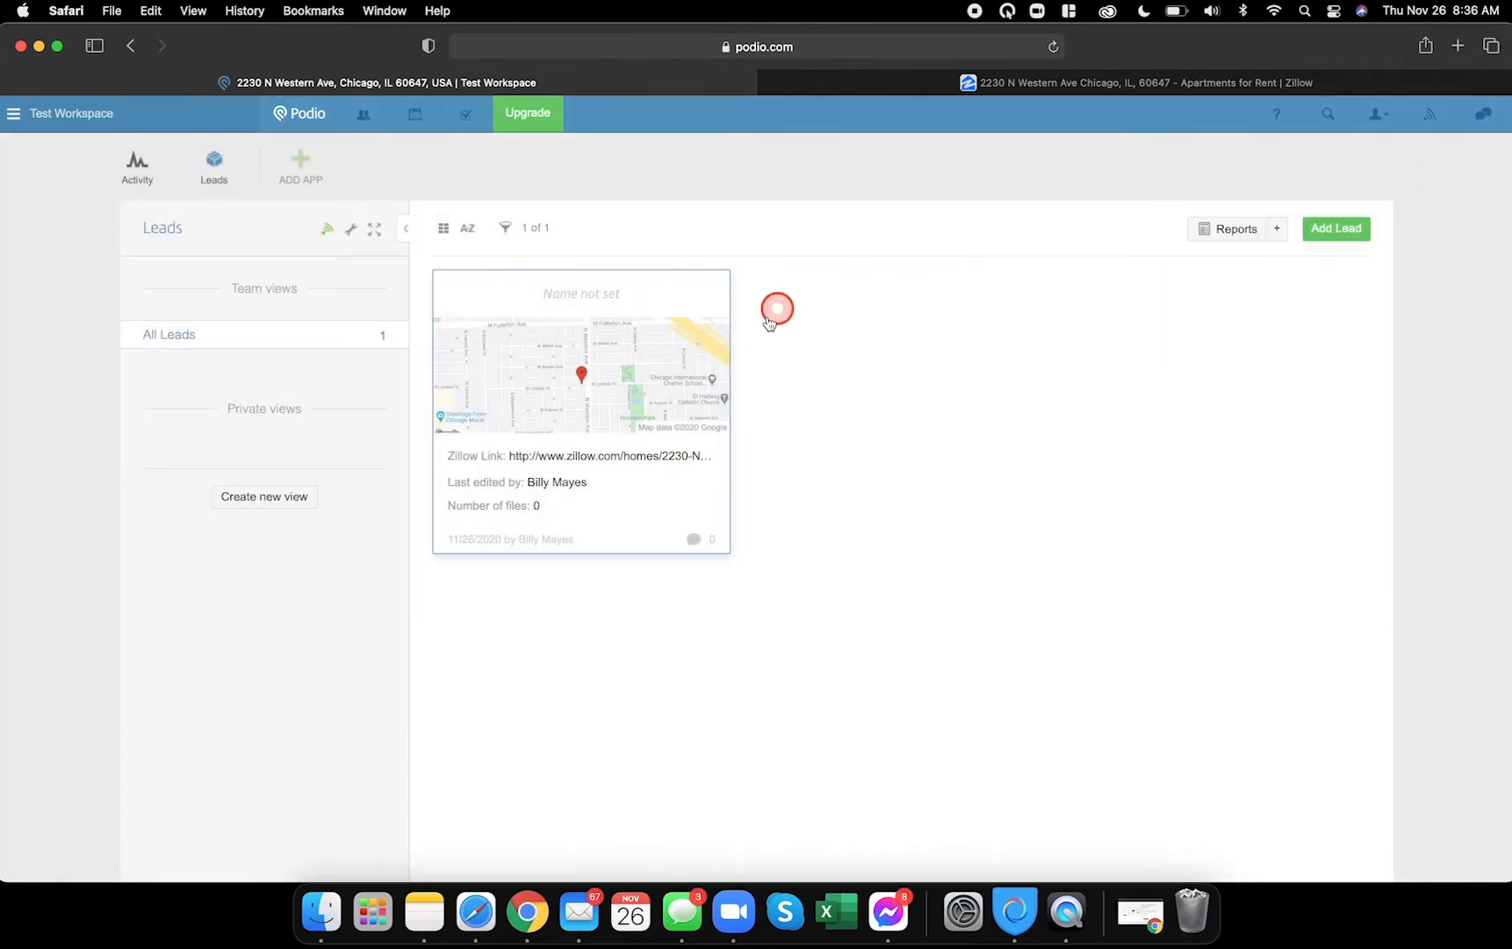
- Modify the Leads template by adding a Calculation field below Zillow Link
click(351, 229)
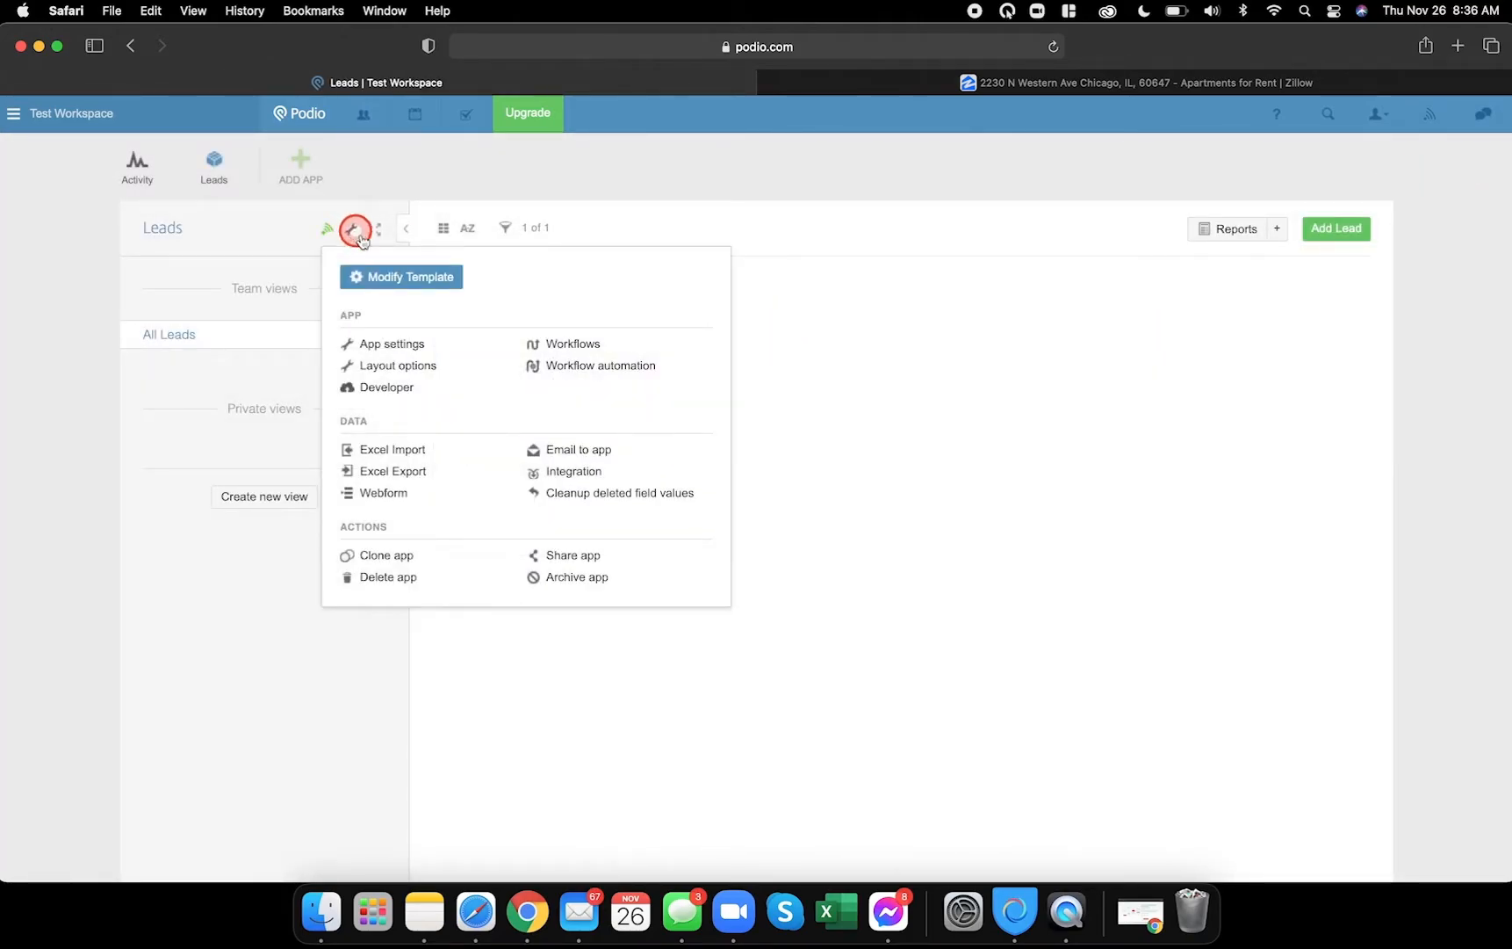
click(398, 277)
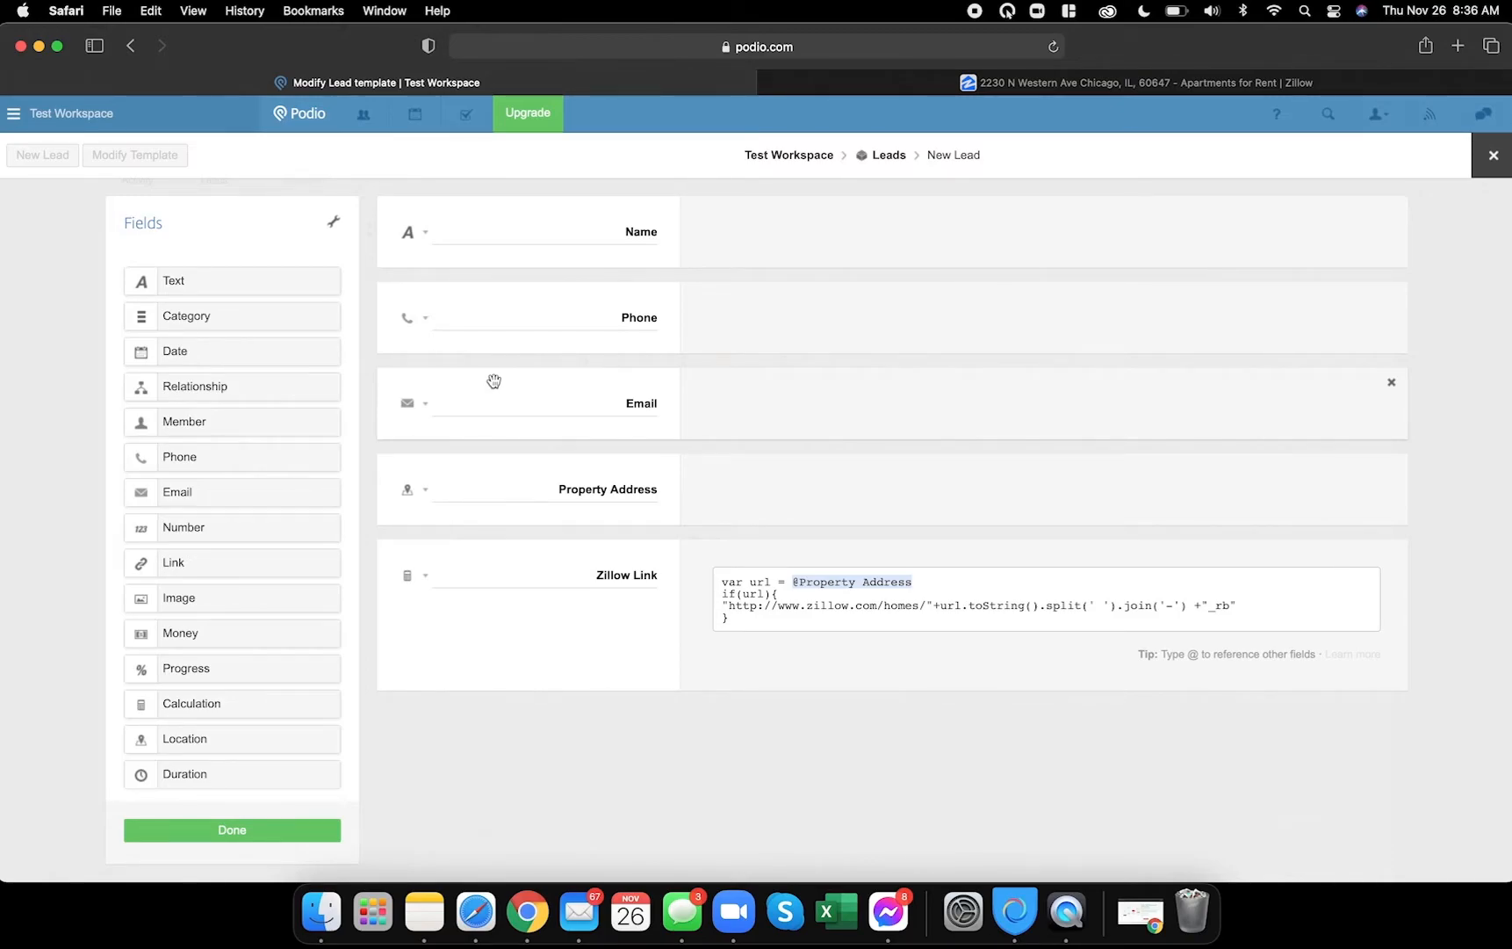
drag(195, 697, 426, 723)
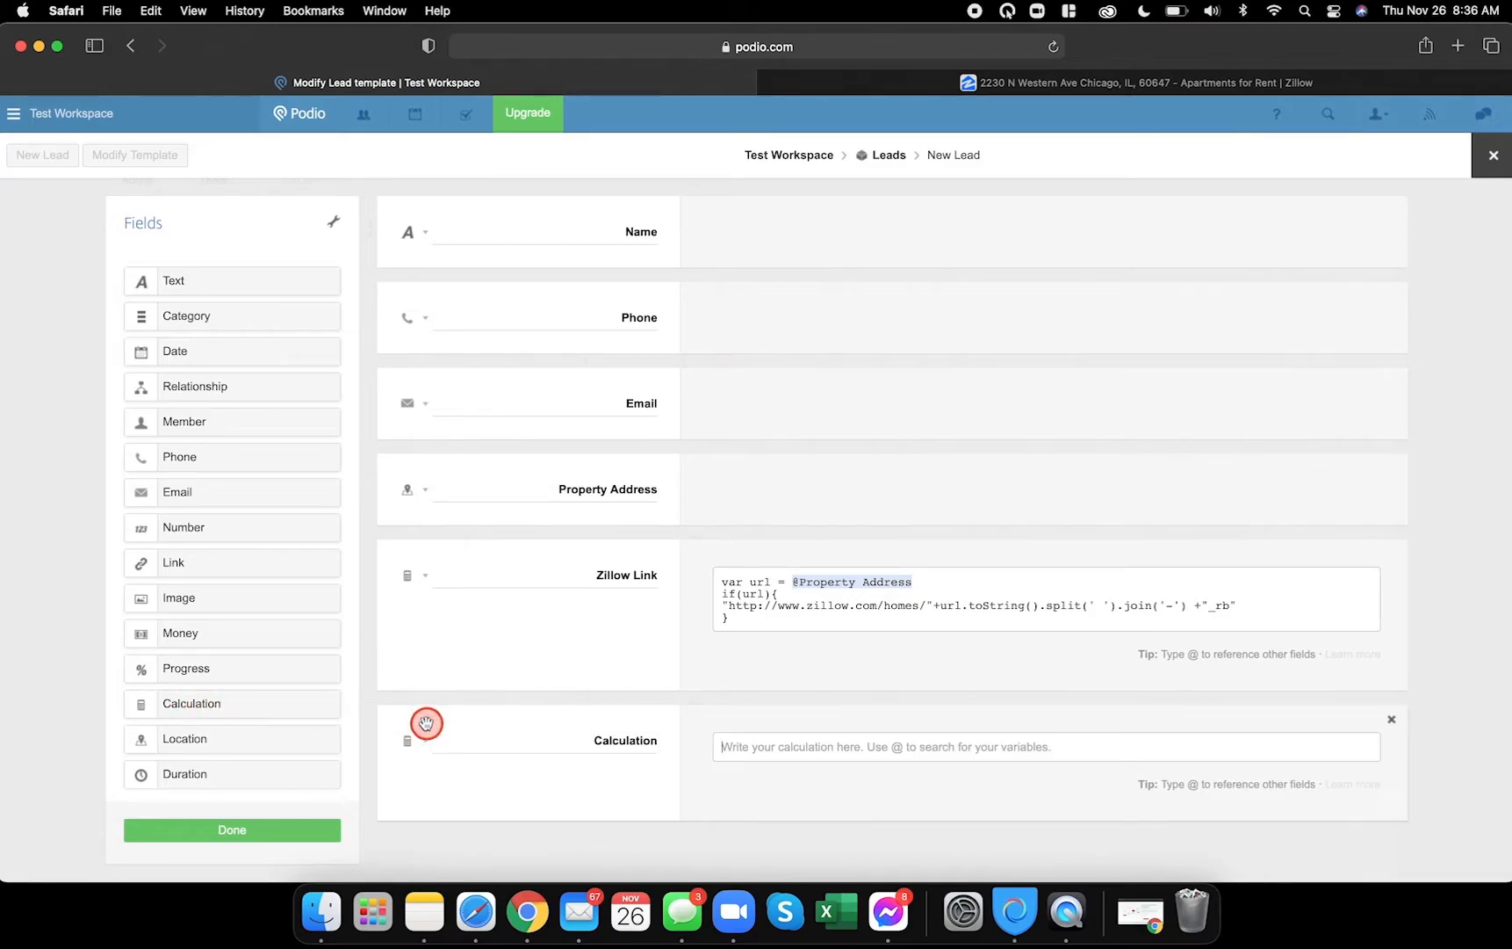
- Label the new calculation field with the dashed line copied from the notes
click(420, 914)
drag(859, 182, 1160, 182)
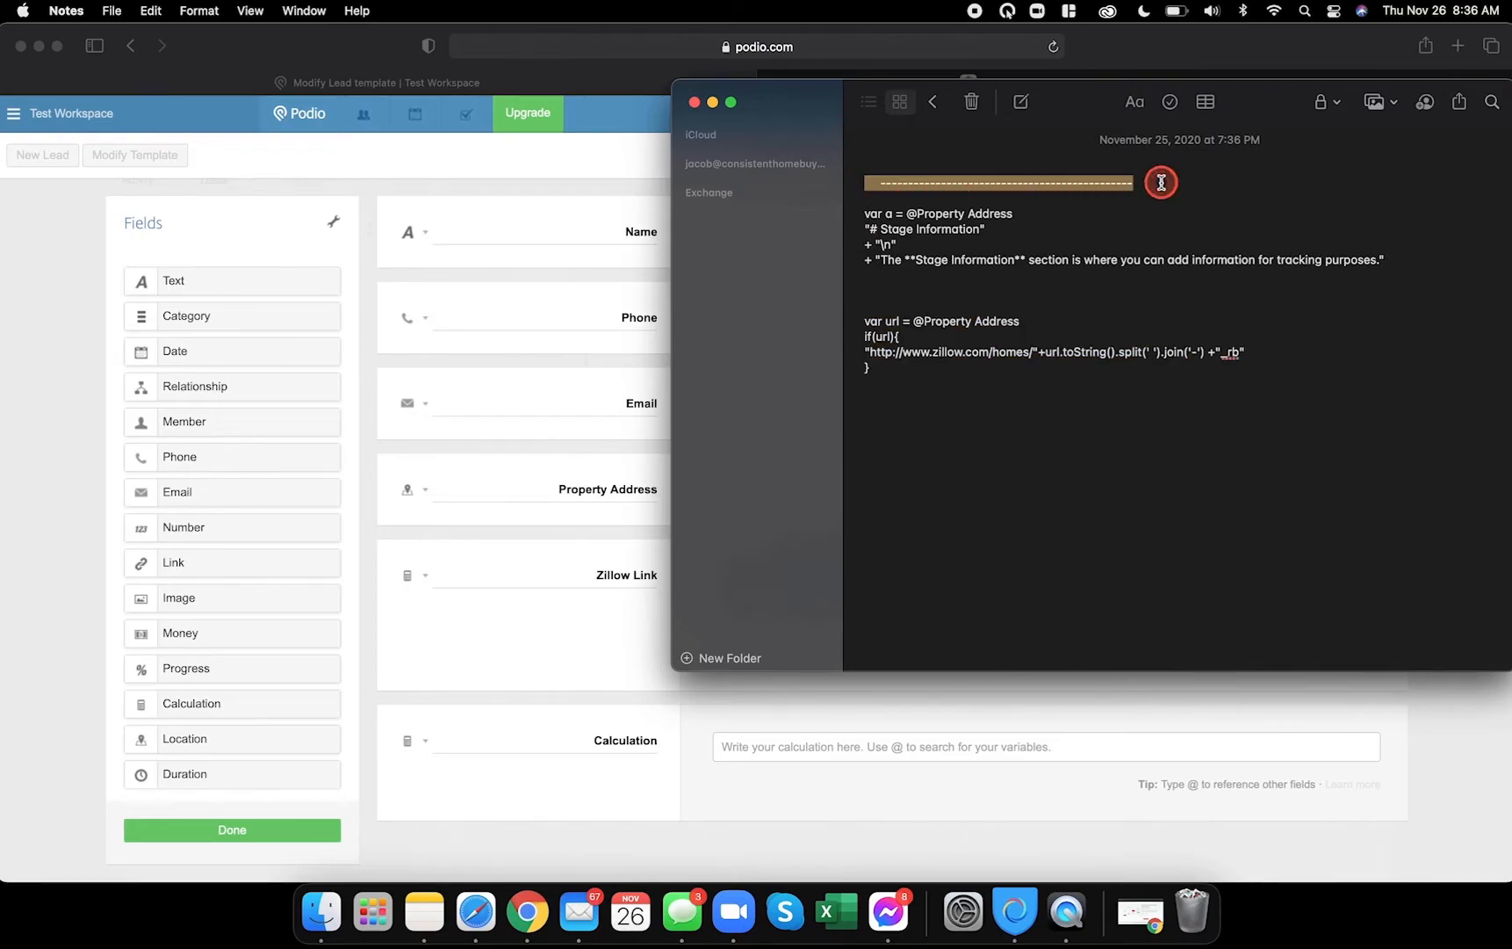
click(584, 739)
double_click(615, 739)
key(super+v)
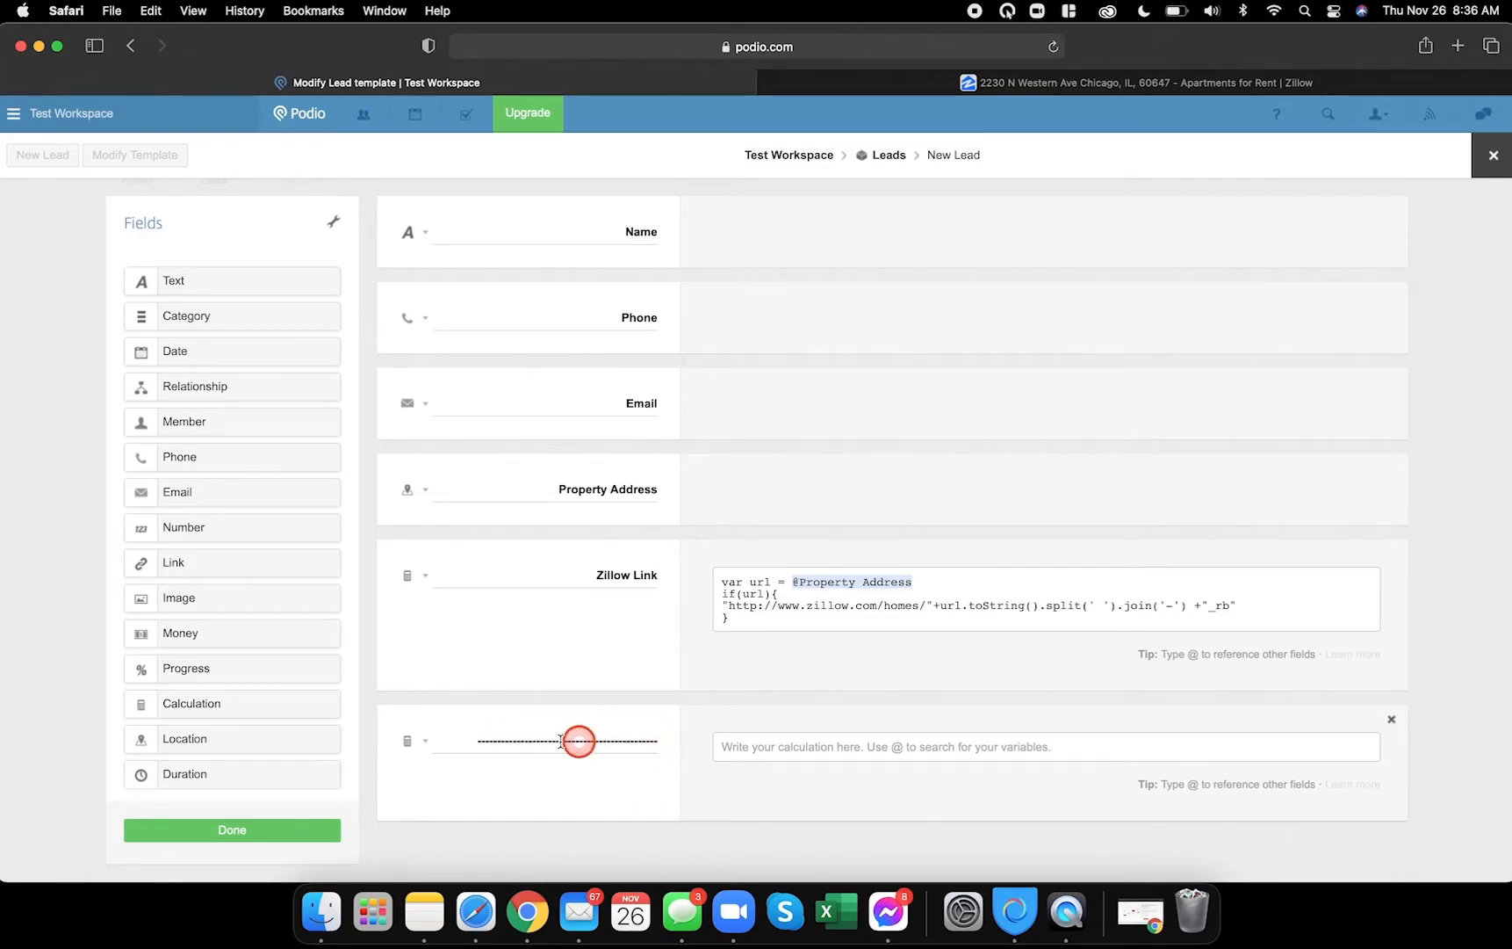
- Paste the Stage Information formula into the field and select its Property Address reference
click(434, 911)
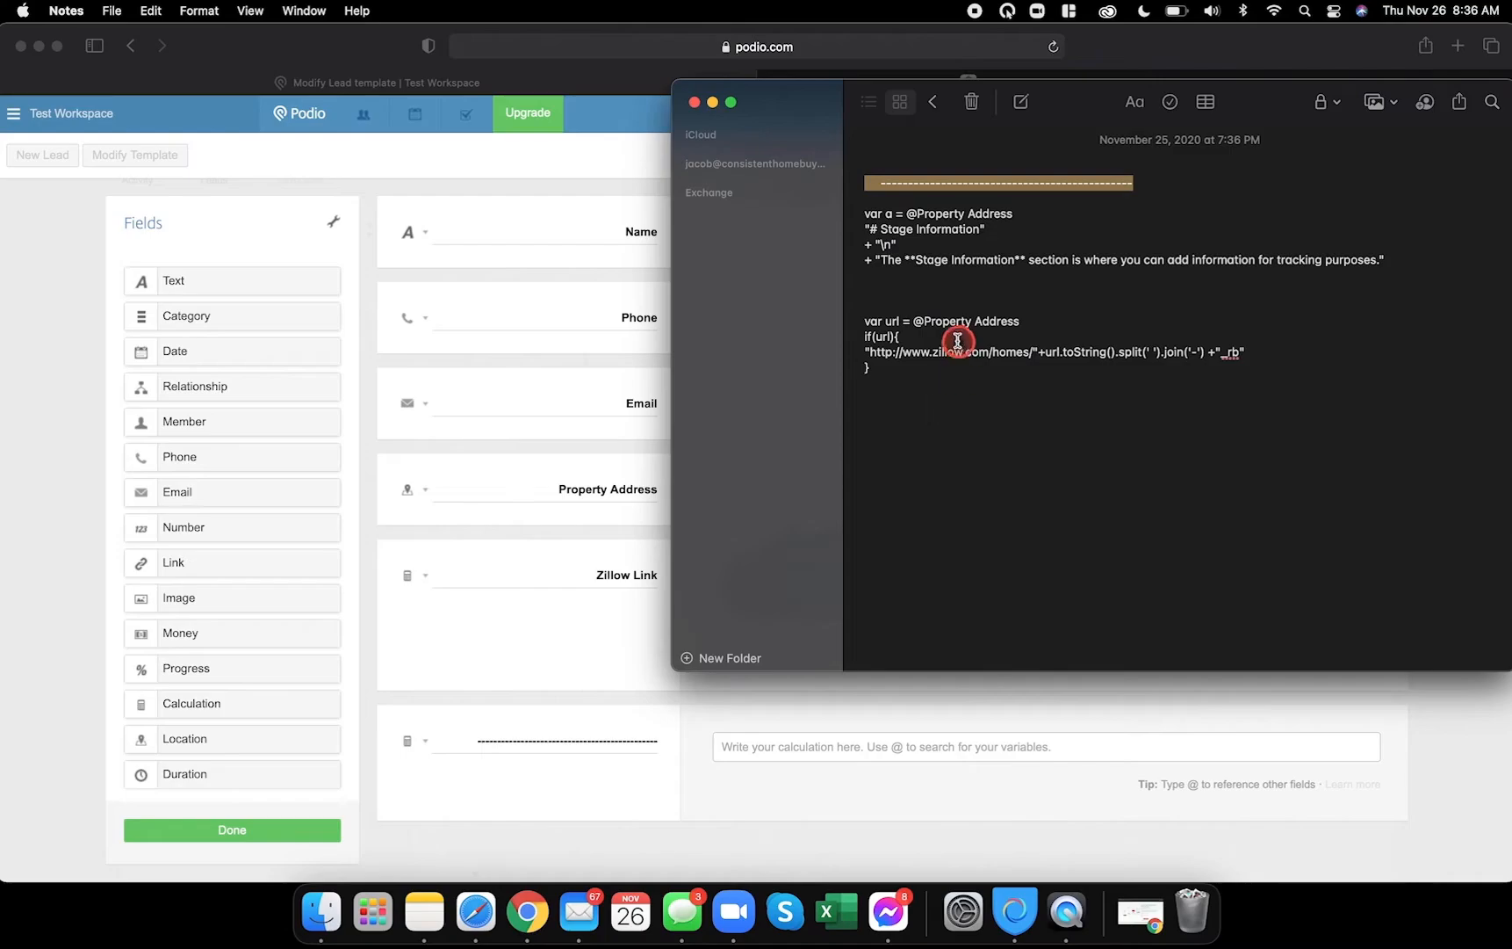
drag(864, 214, 1396, 301)
key(super+c)
click(573, 575)
click(757, 753)
key(super+v)
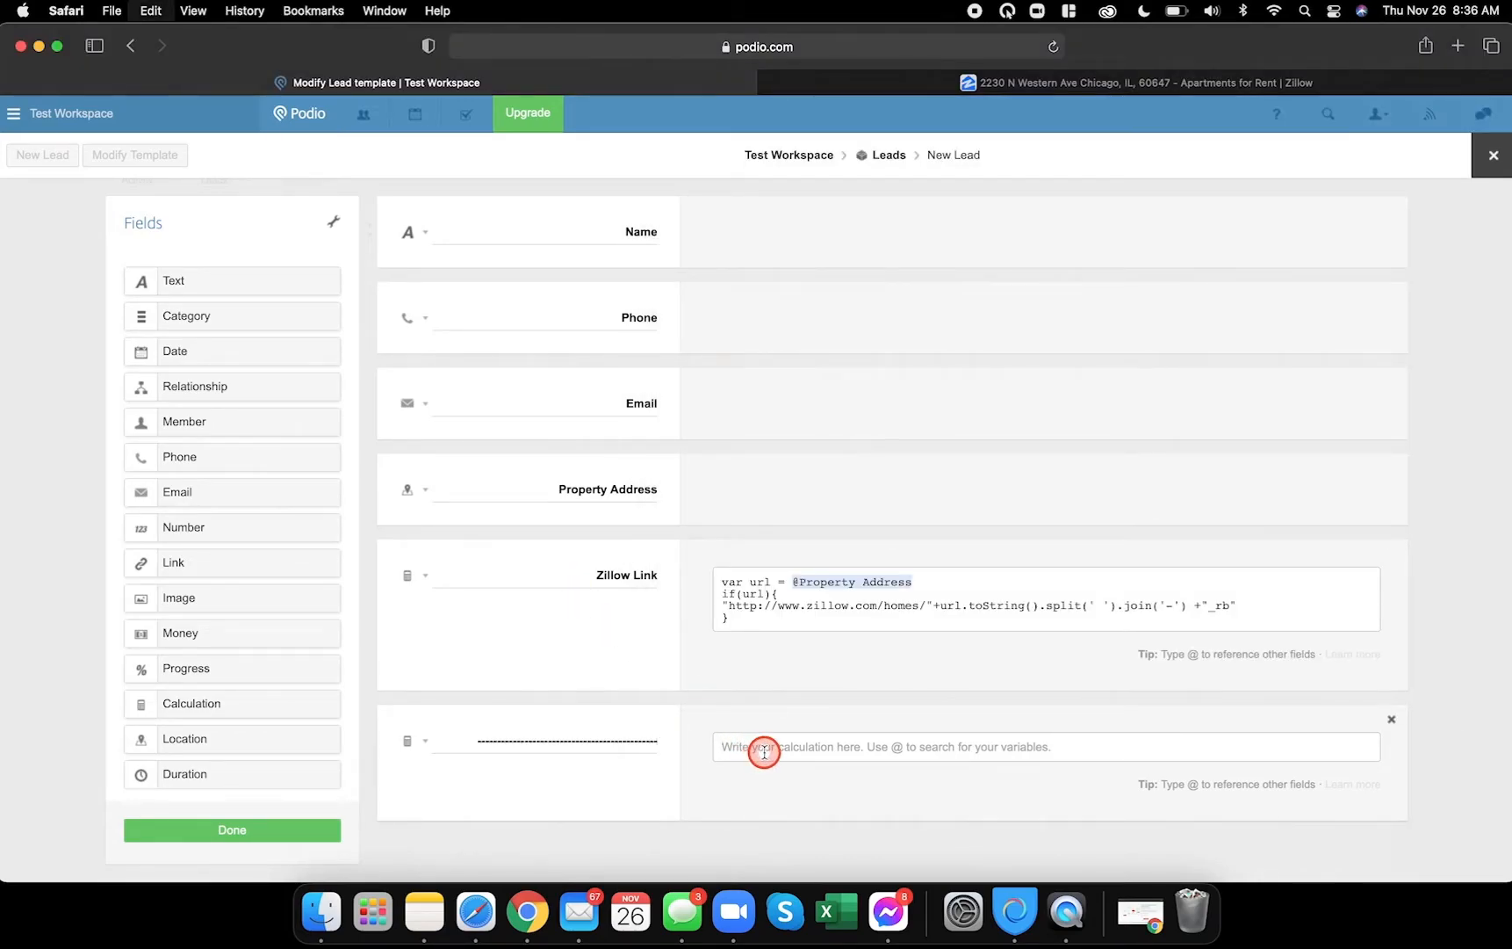
key(BackSpace)
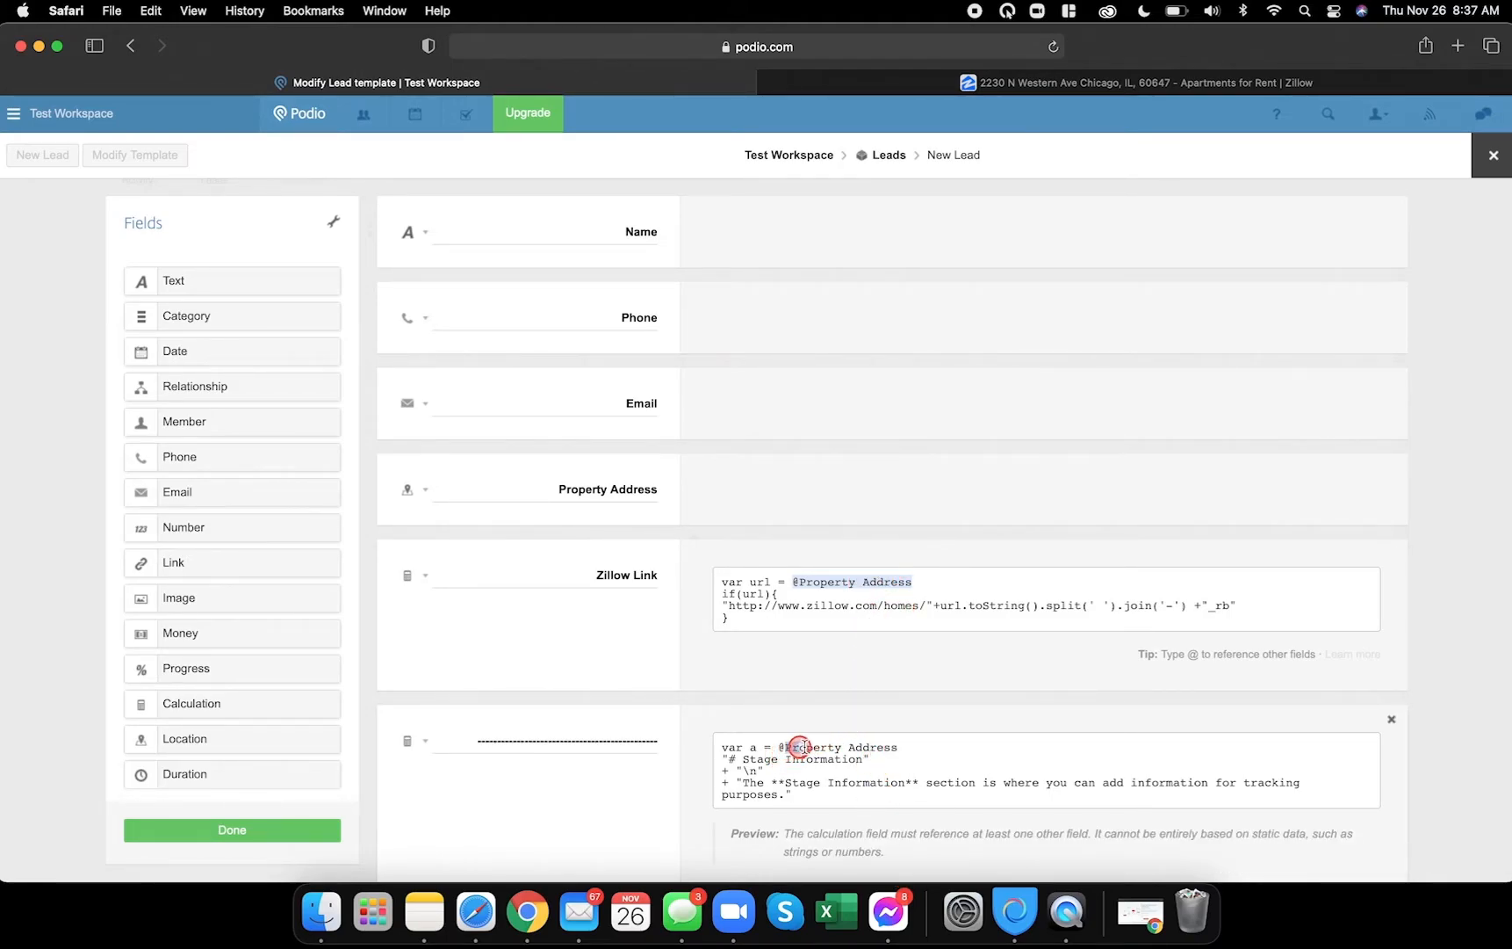
drag(791, 746, 899, 746)
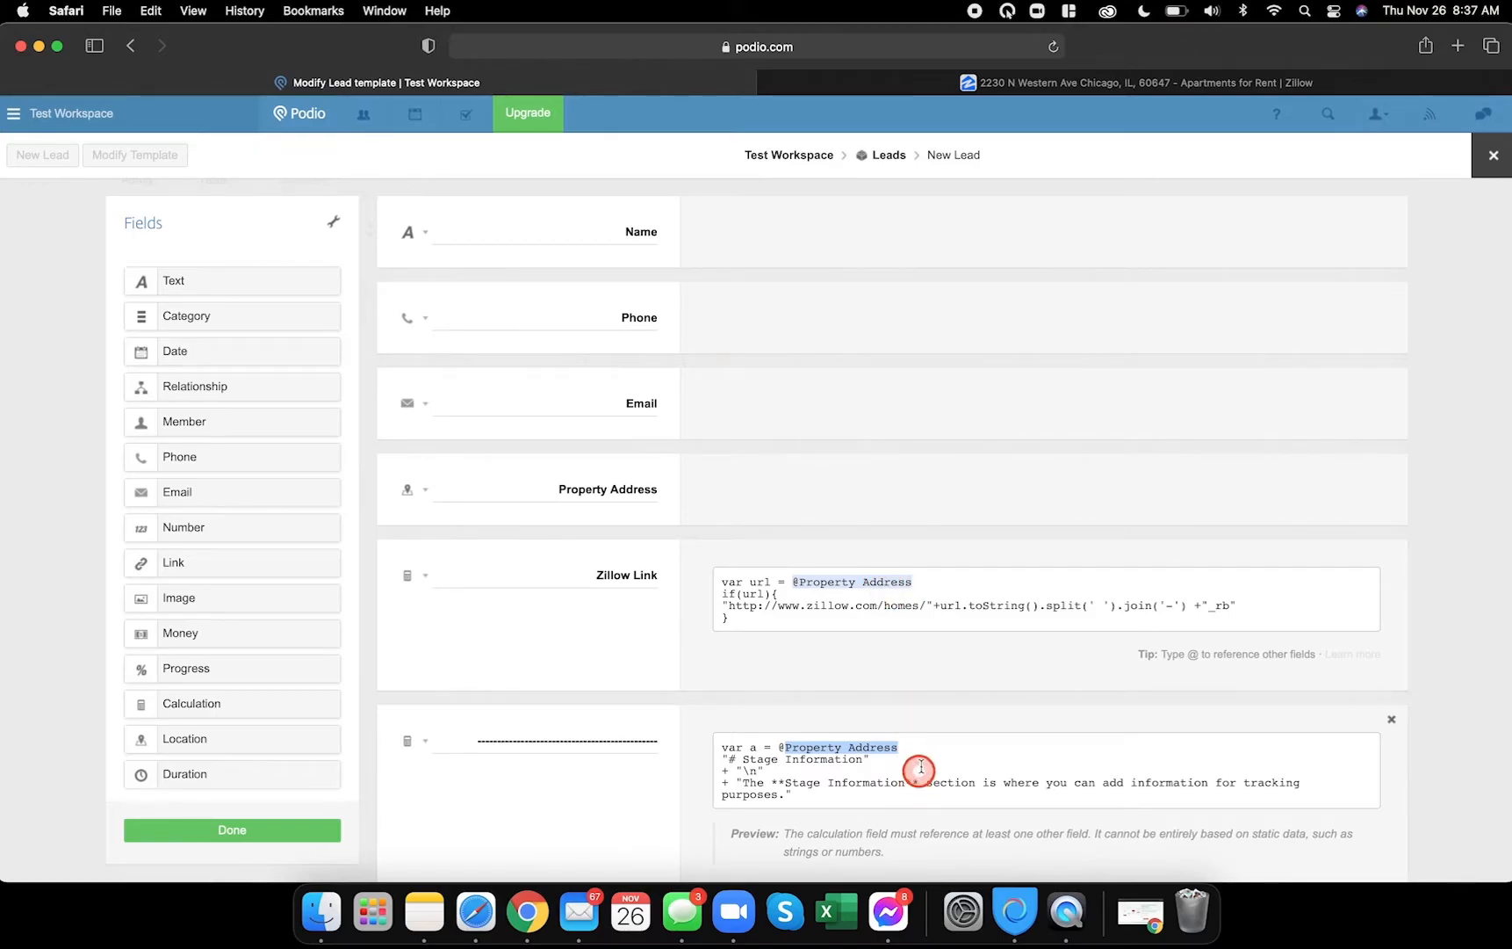
drag(922, 744, 805, 746)
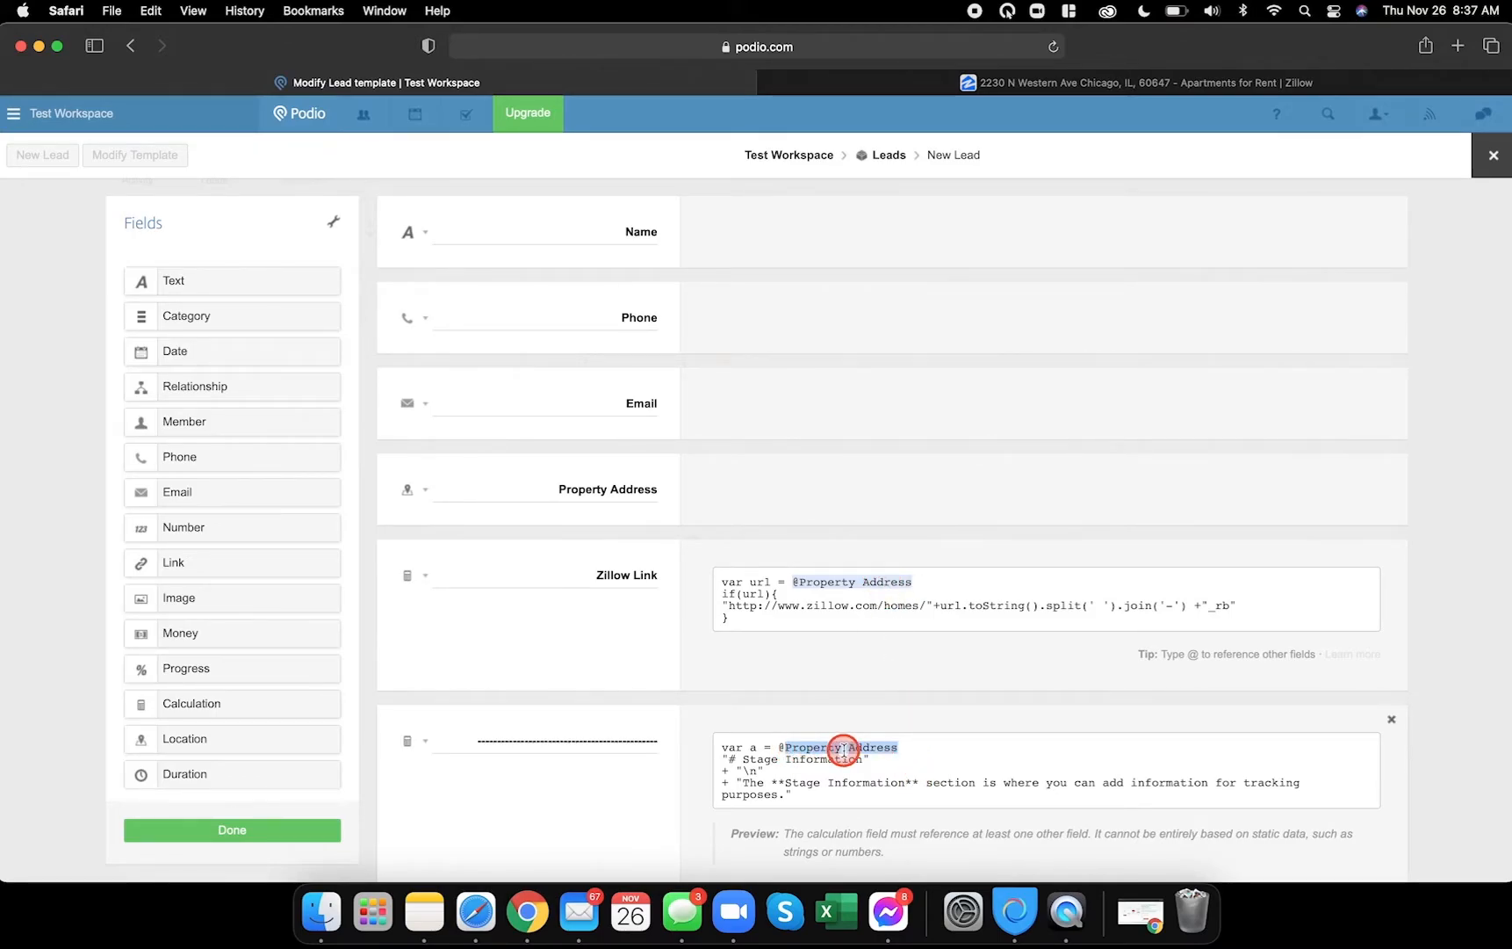
- Re-insert Property Address as the formula's @ field reference, check the preview, and save the template
key(BackSpace)
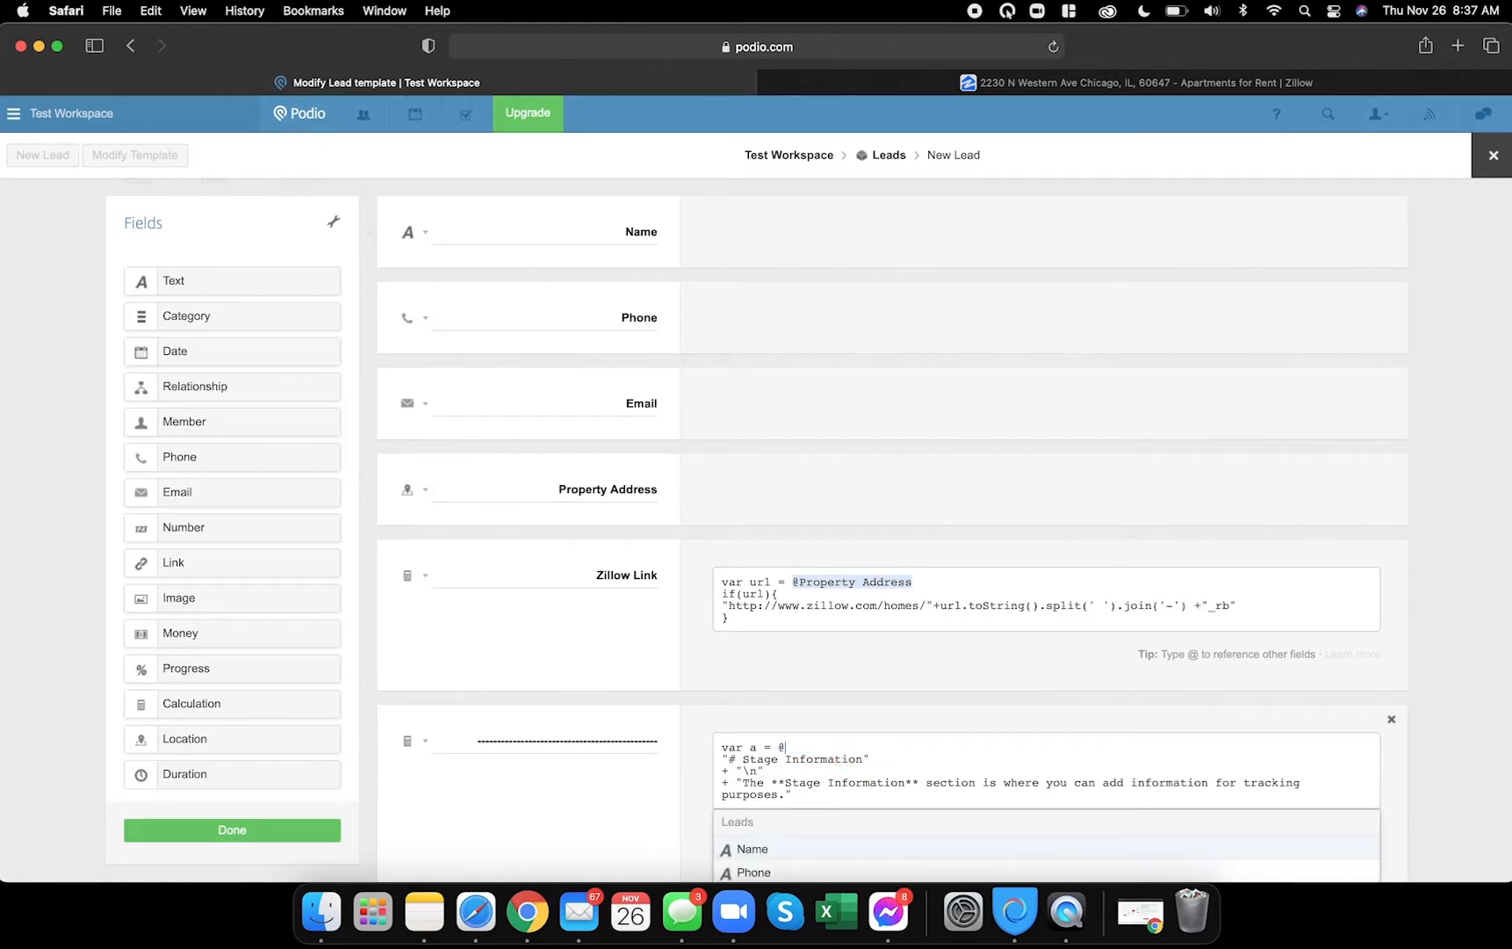
scroll(685, 789, down, 3)
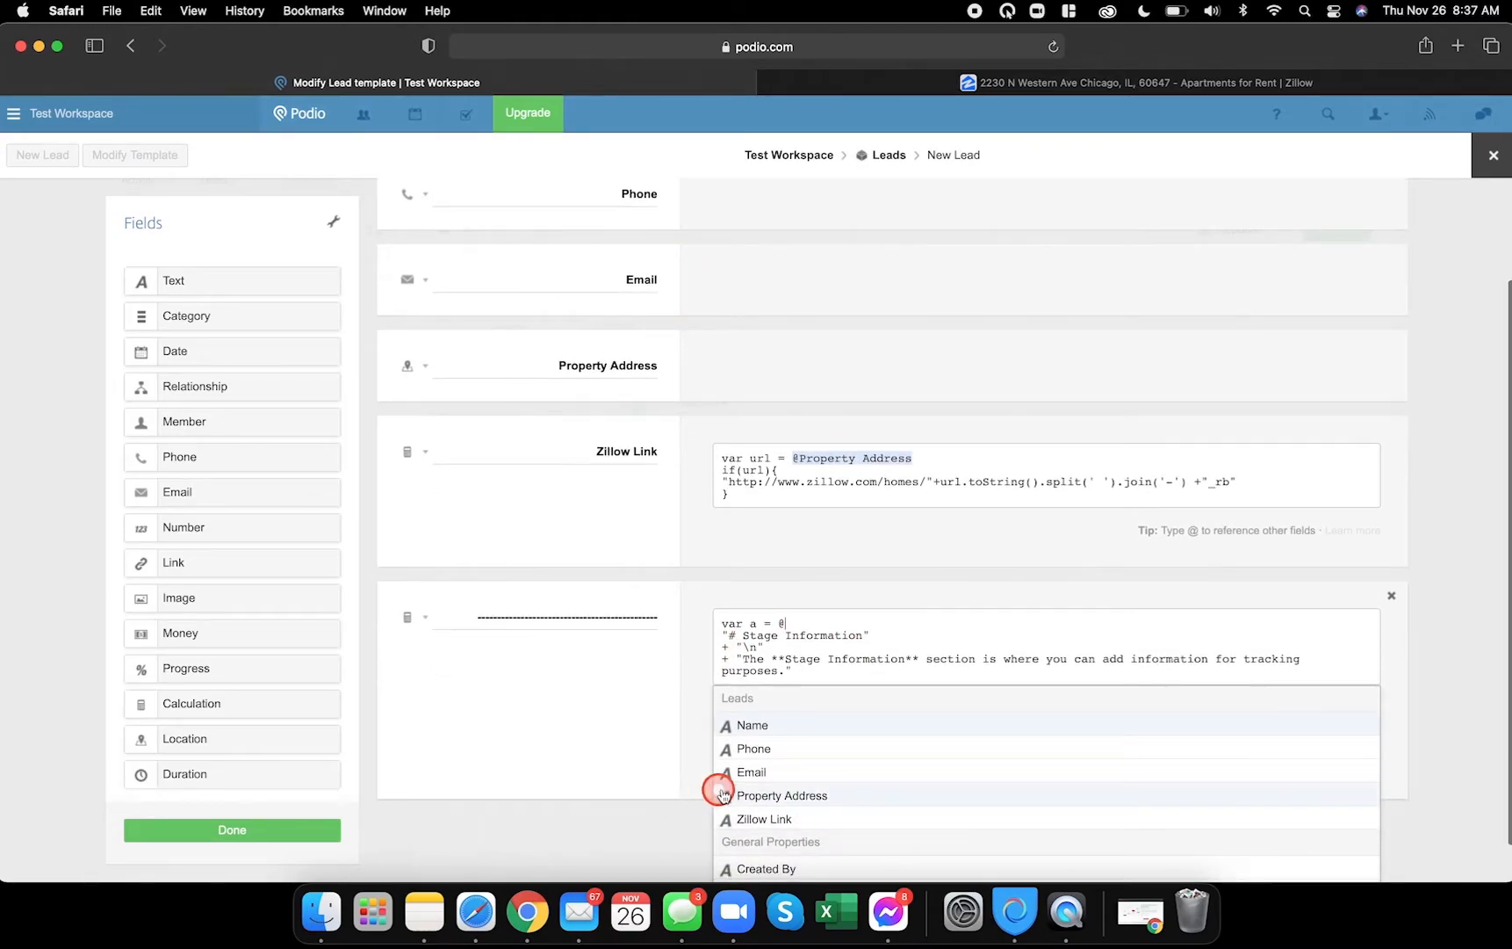
click(782, 798)
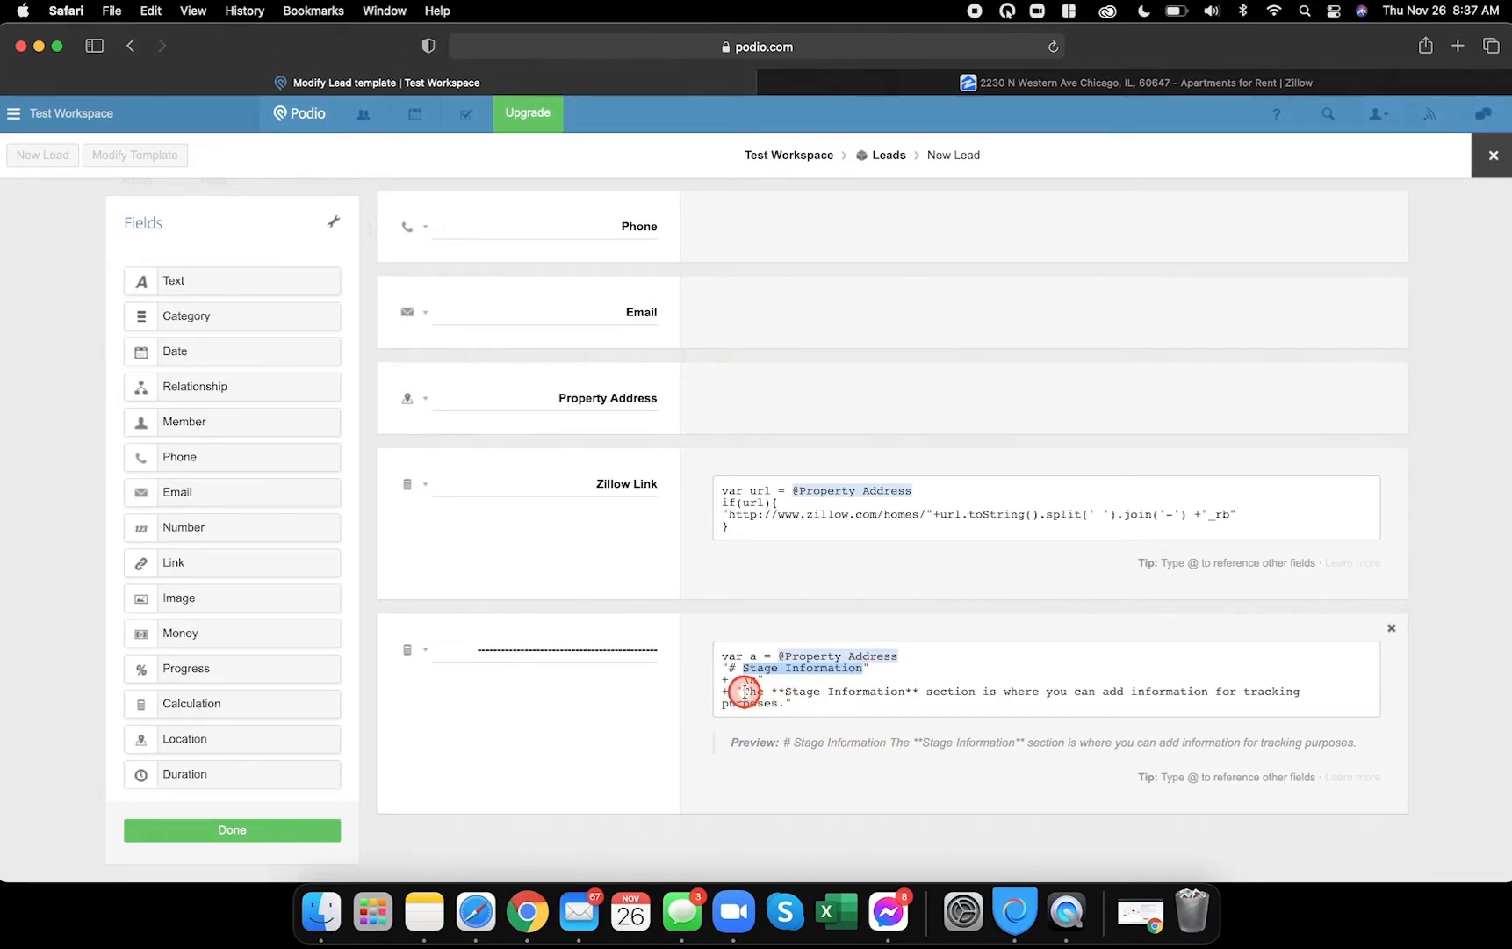
drag(743, 691, 765, 701)
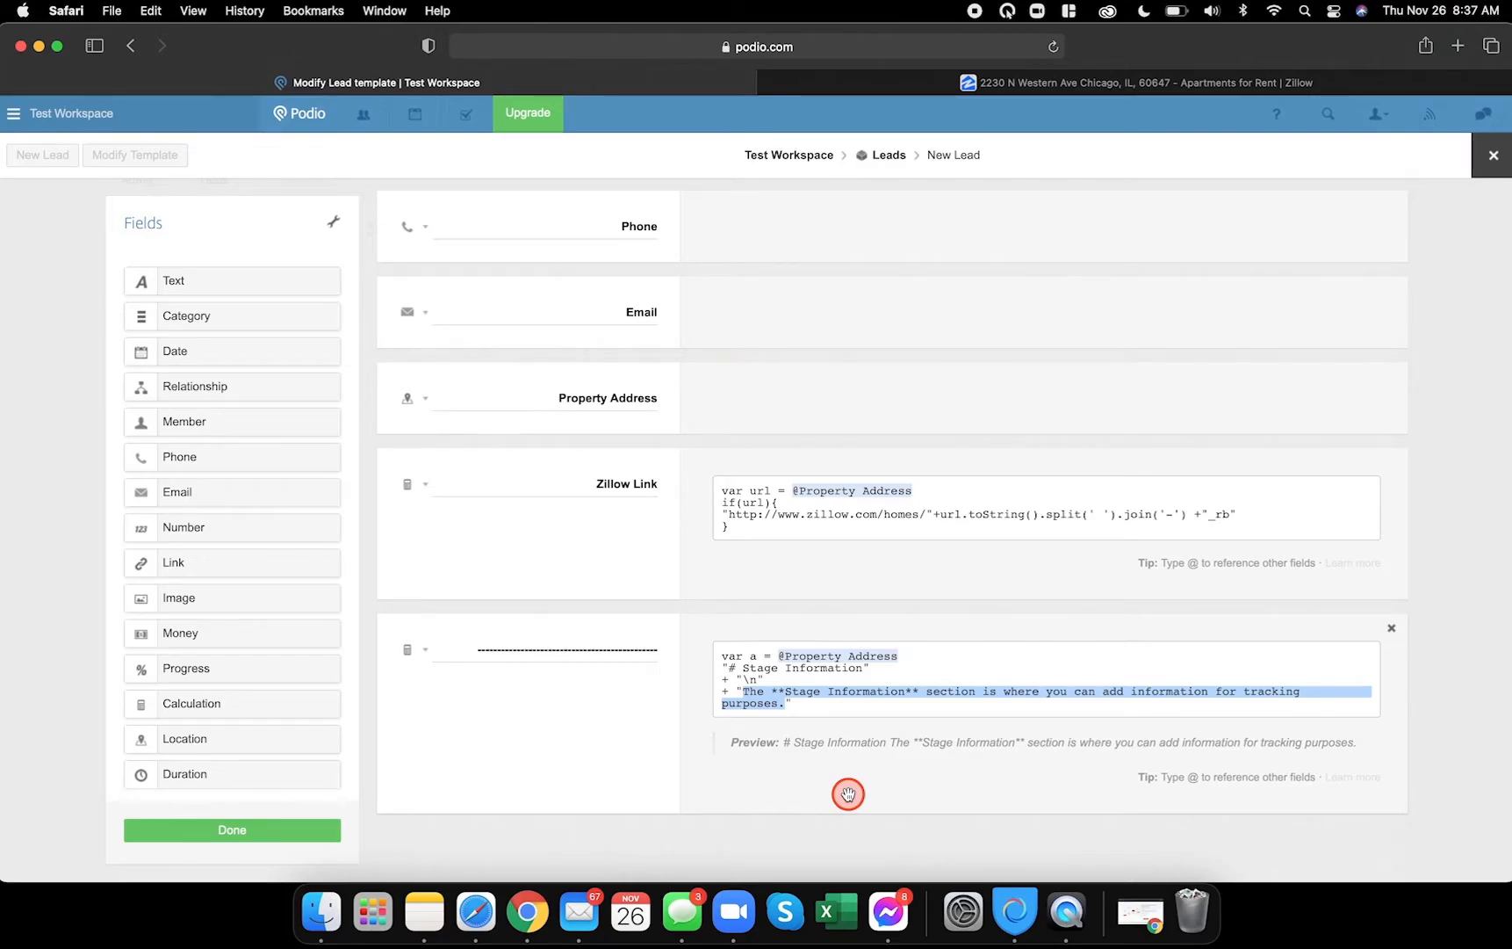
click(295, 829)
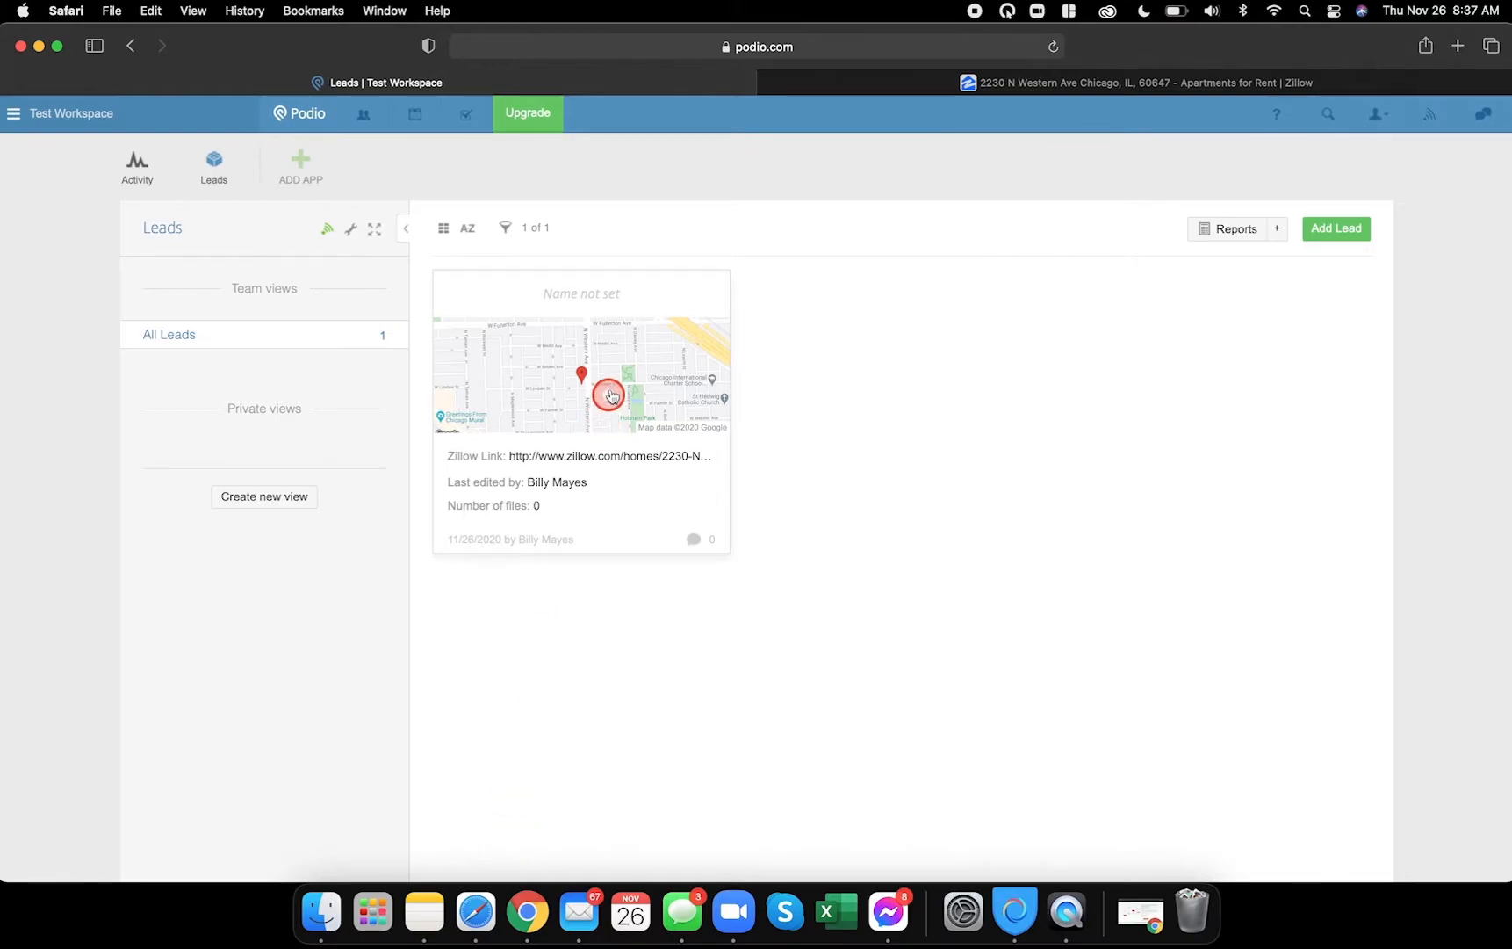
- Check the lead's new Stage Information heading and description, then reopen Modify Template
click(650, 306)
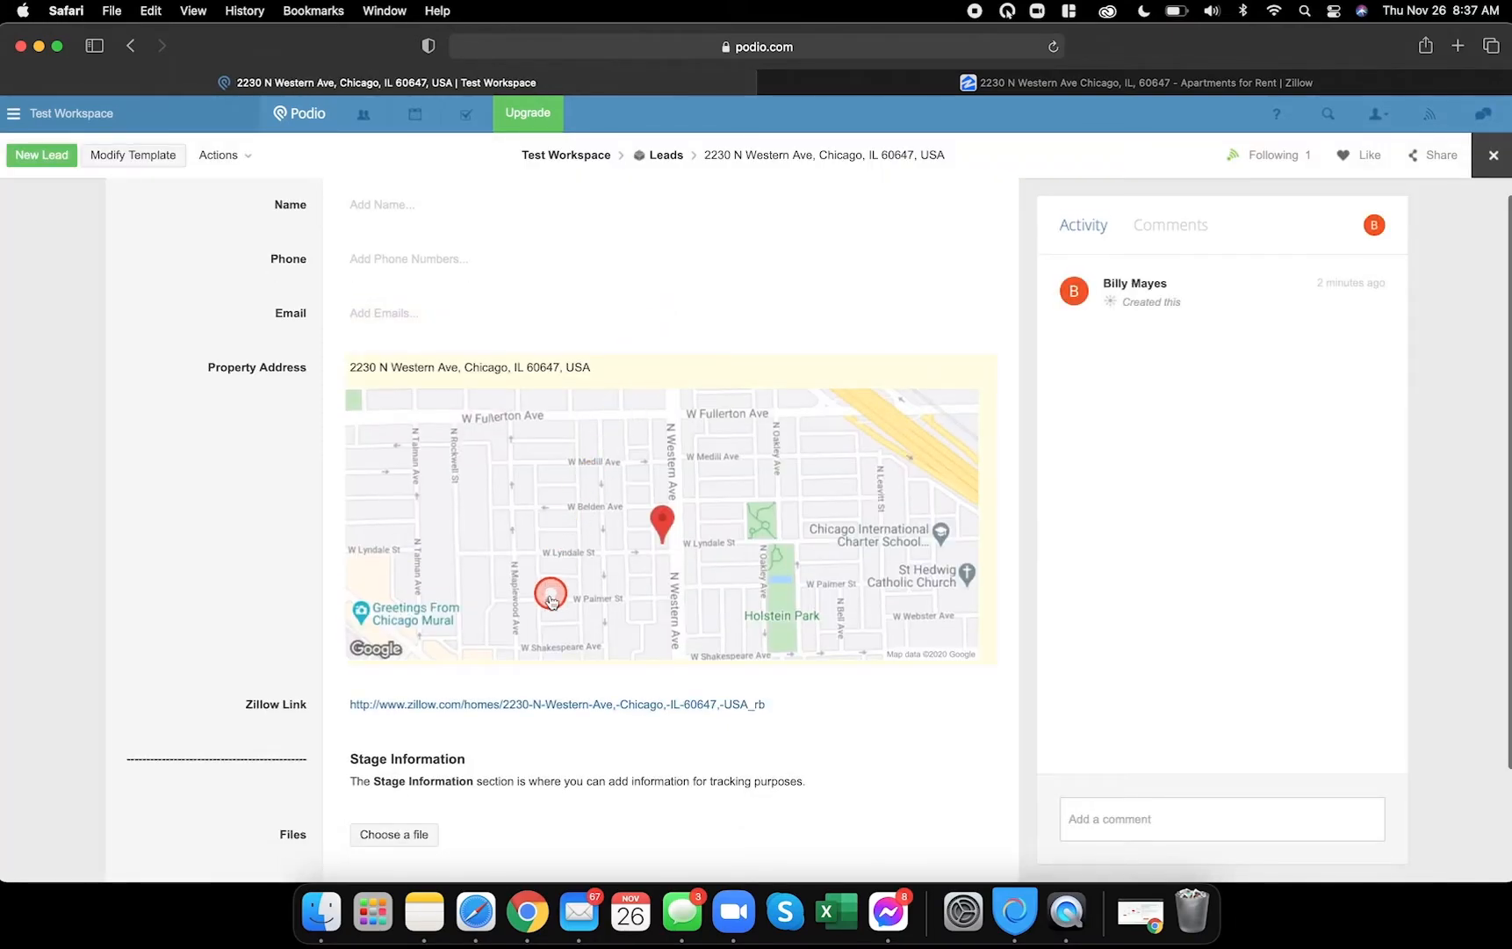
scroll(552, 600, down, 3)
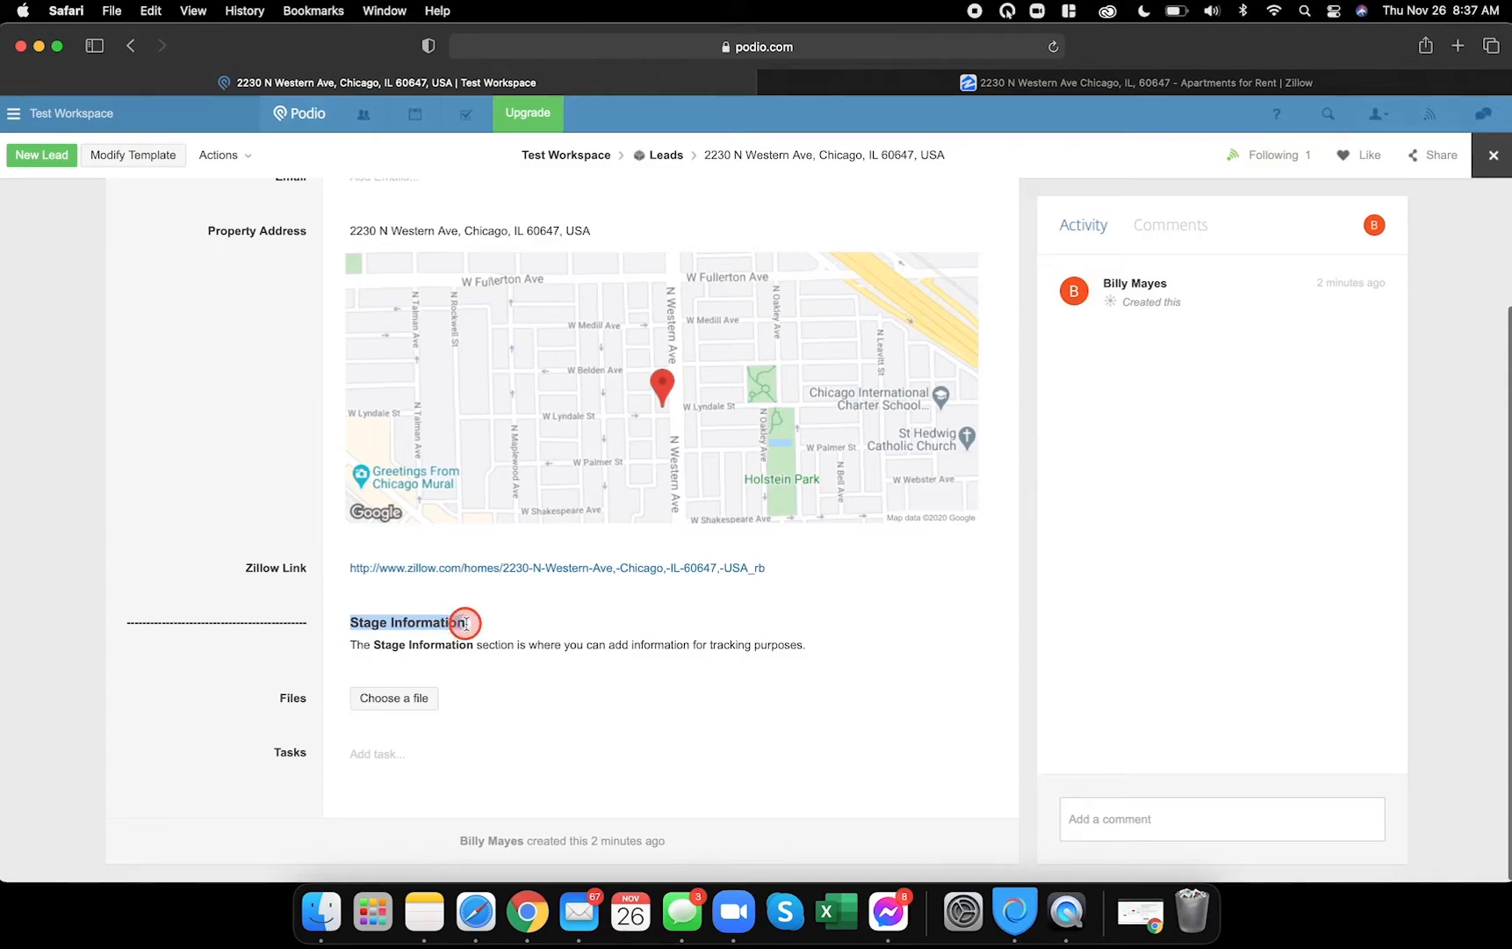
drag(350, 646, 808, 647)
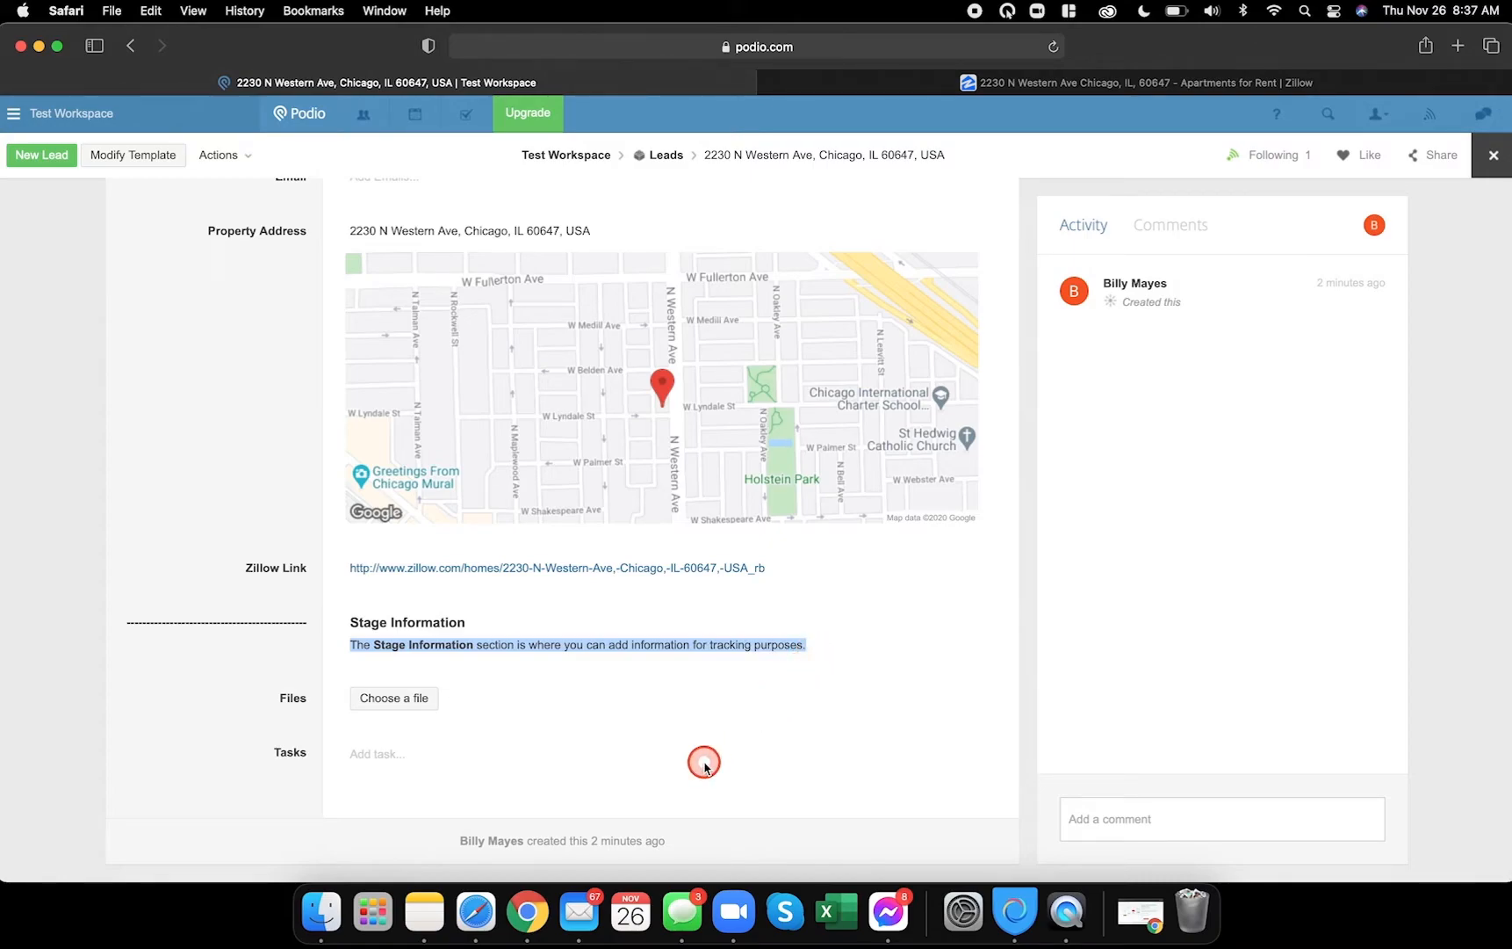
click(297, 650)
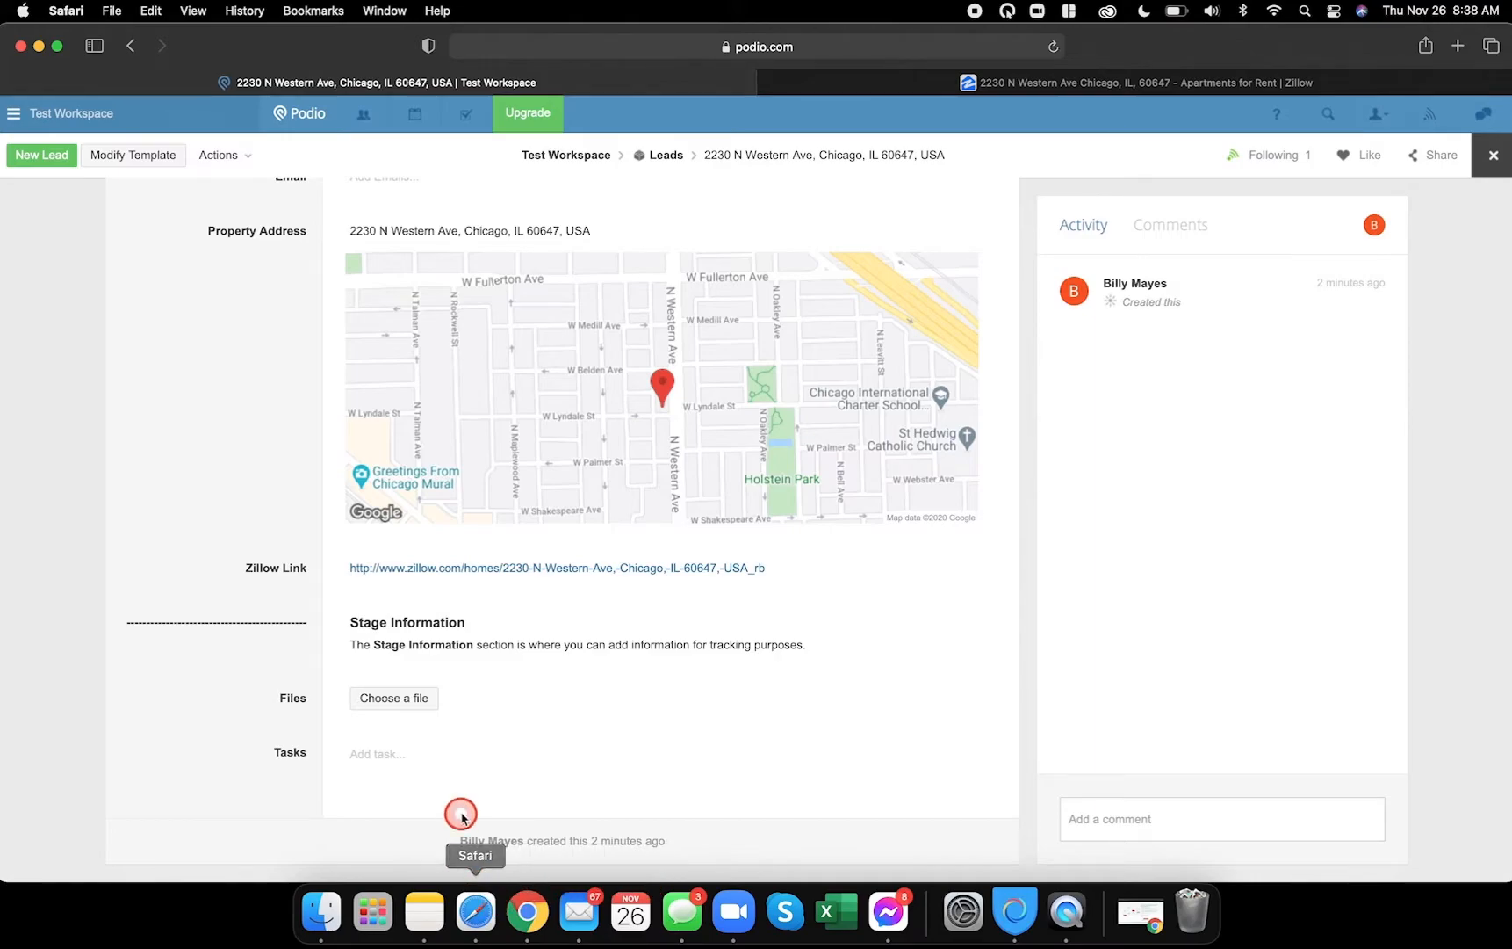
click(1493, 155)
click(351, 228)
click(378, 275)
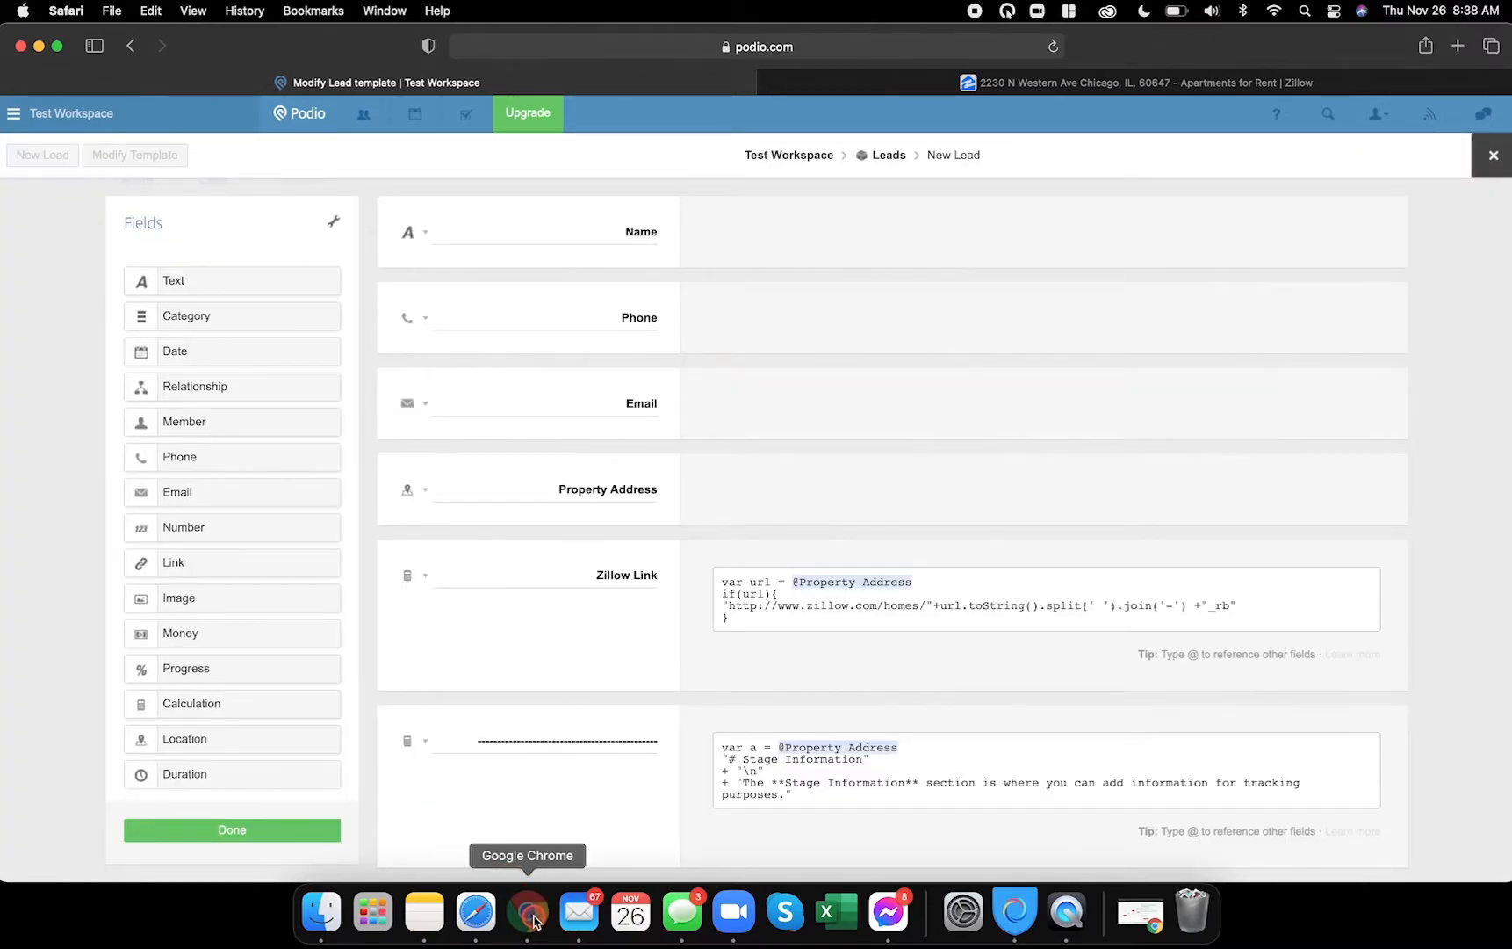
- Compare against the reference Test Lead's Stage Information fields, then return to the editor
click(527, 912)
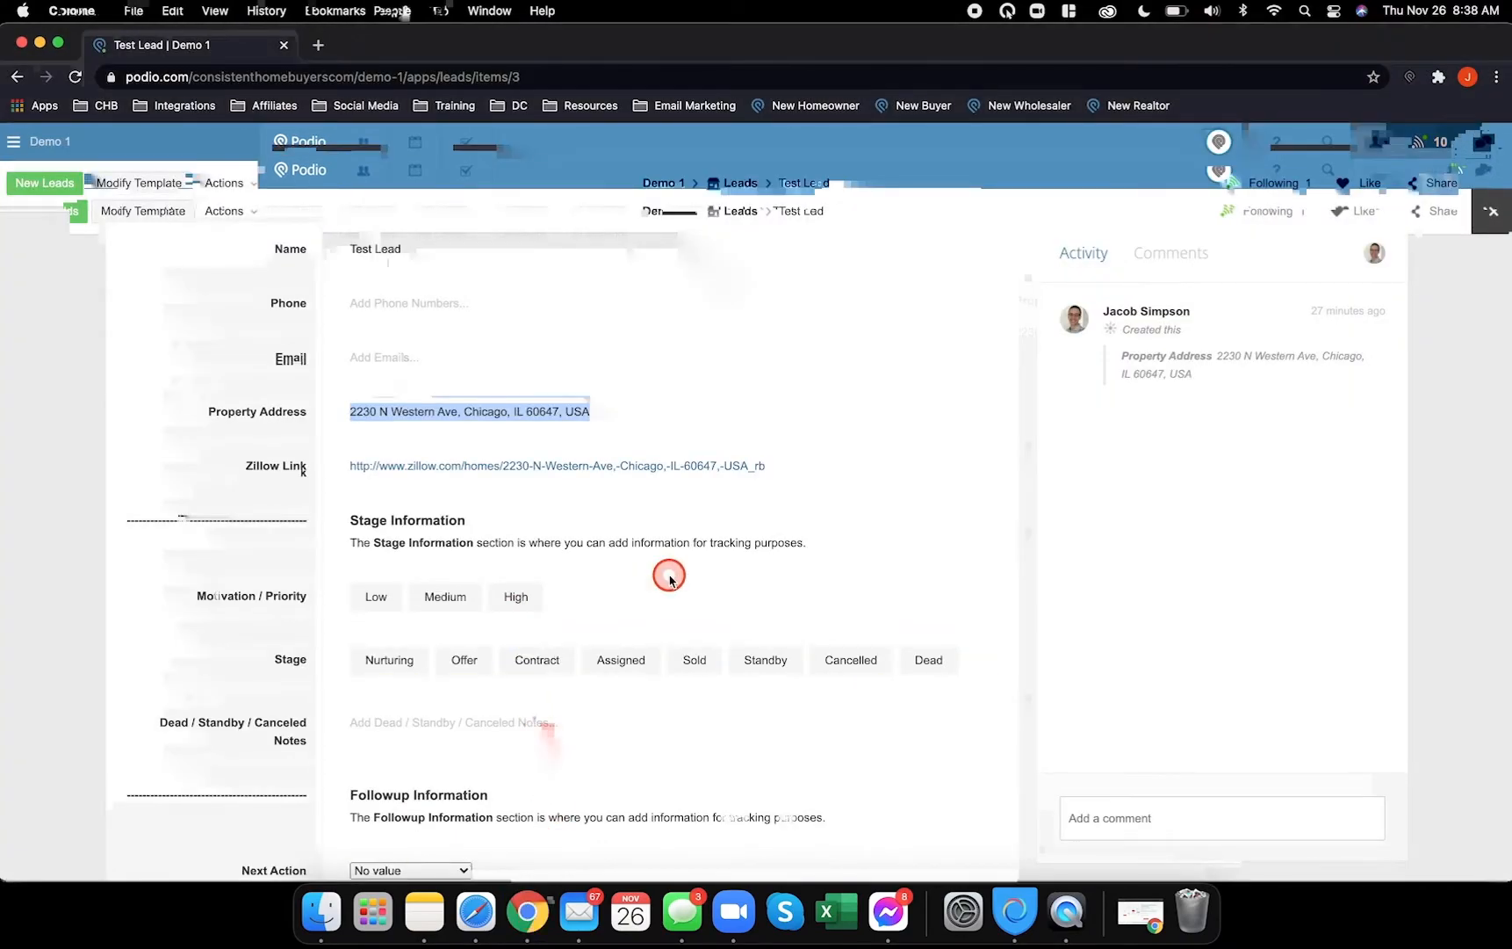
scroll(669, 577, down, 2)
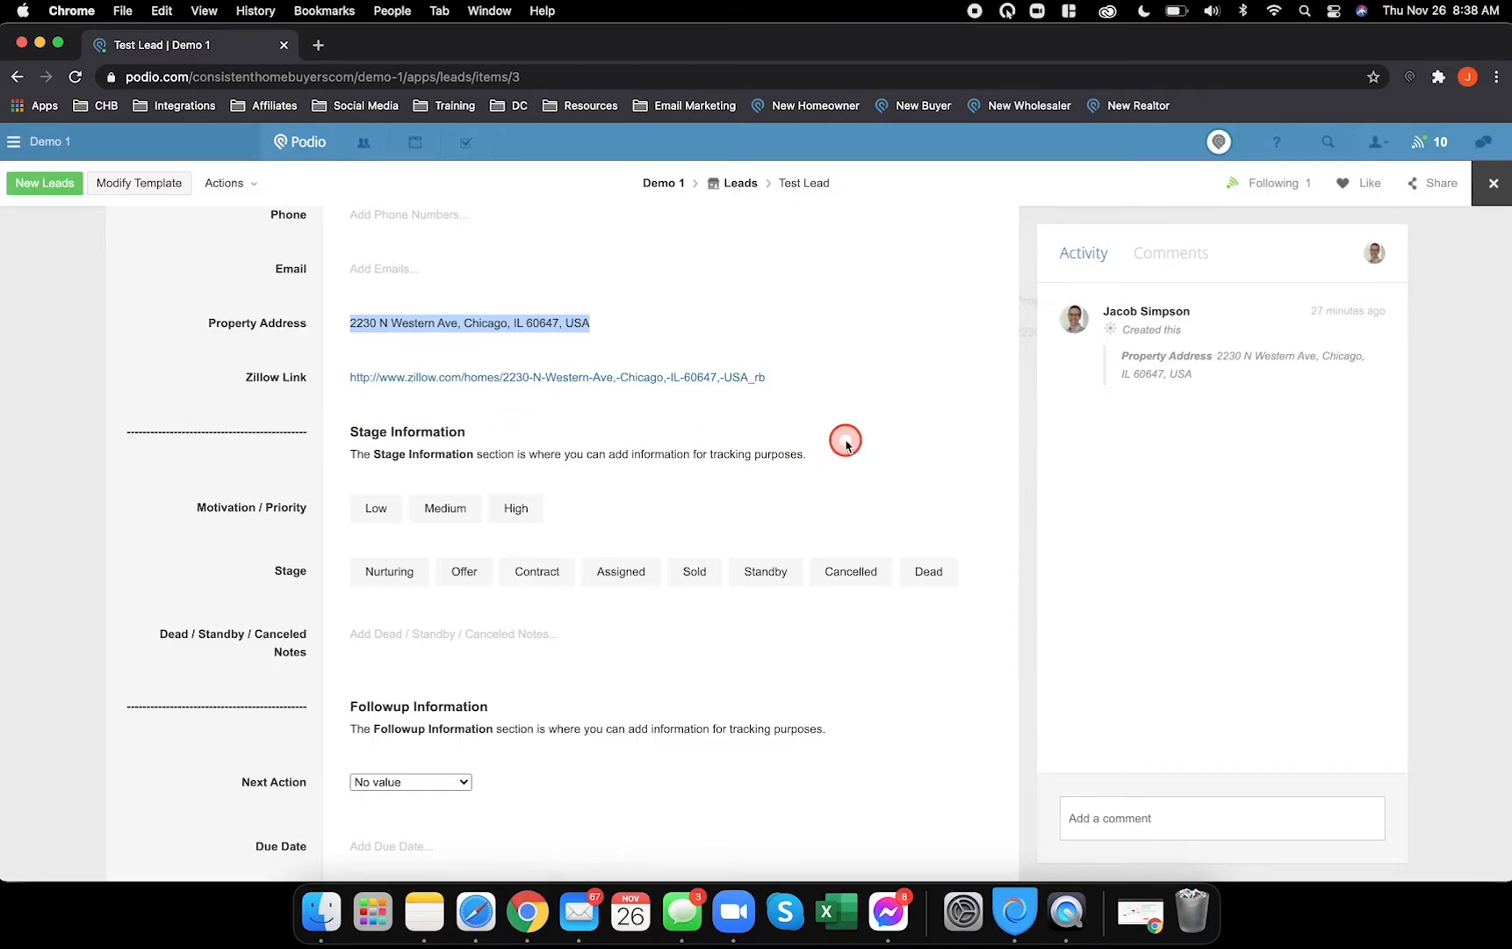
scroll(216, 466, down, 2)
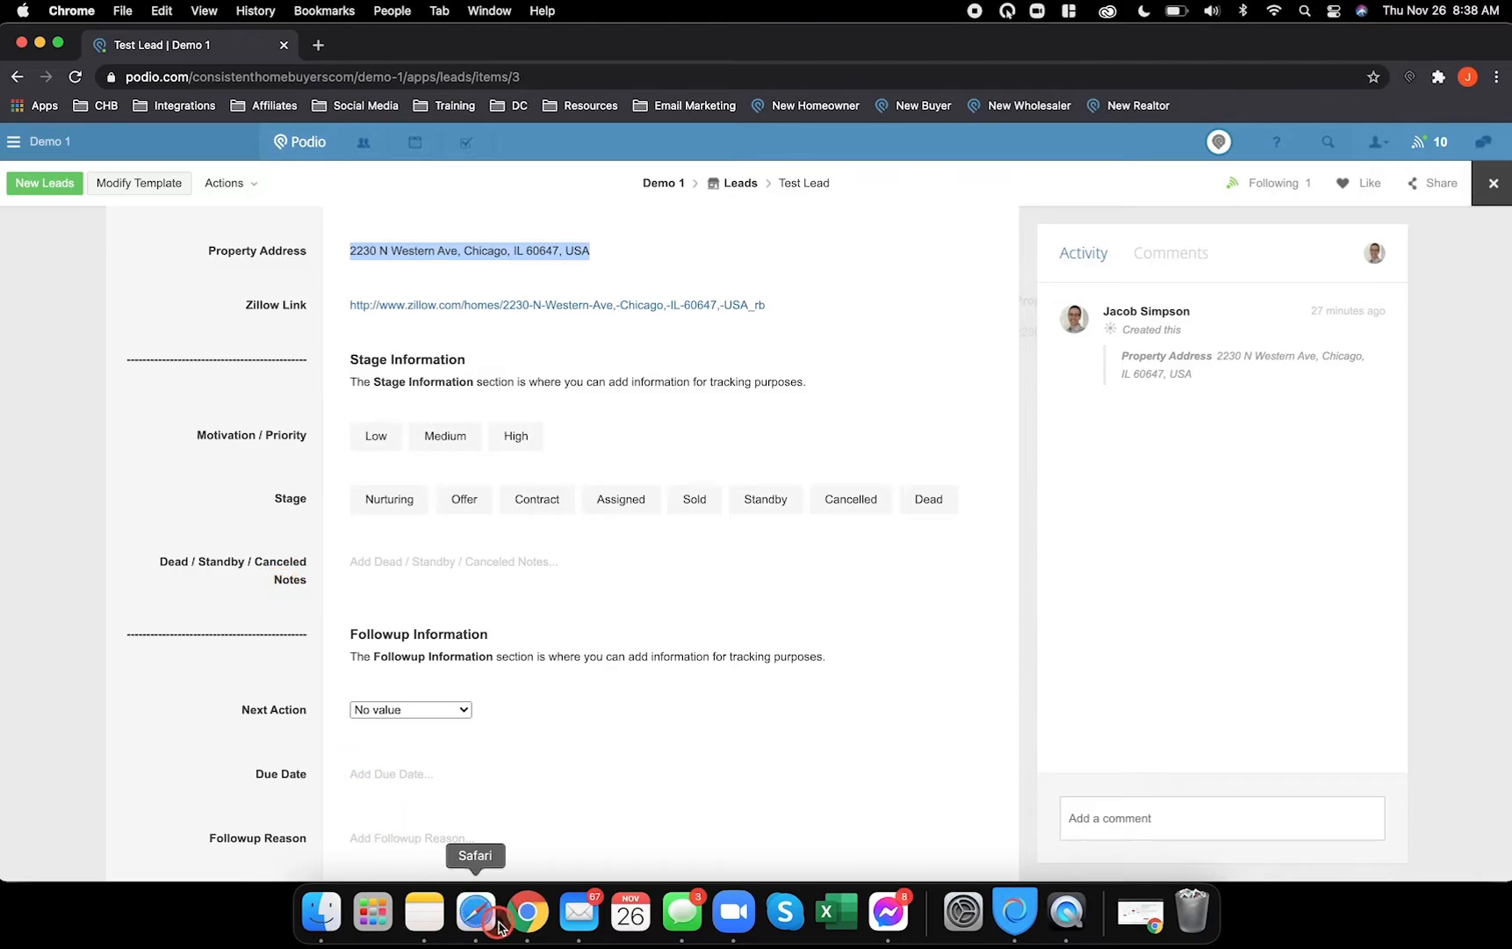
click(475, 914)
- Add a Category field at the bottom of the Leads form
scroll(601, 601, down, 1)
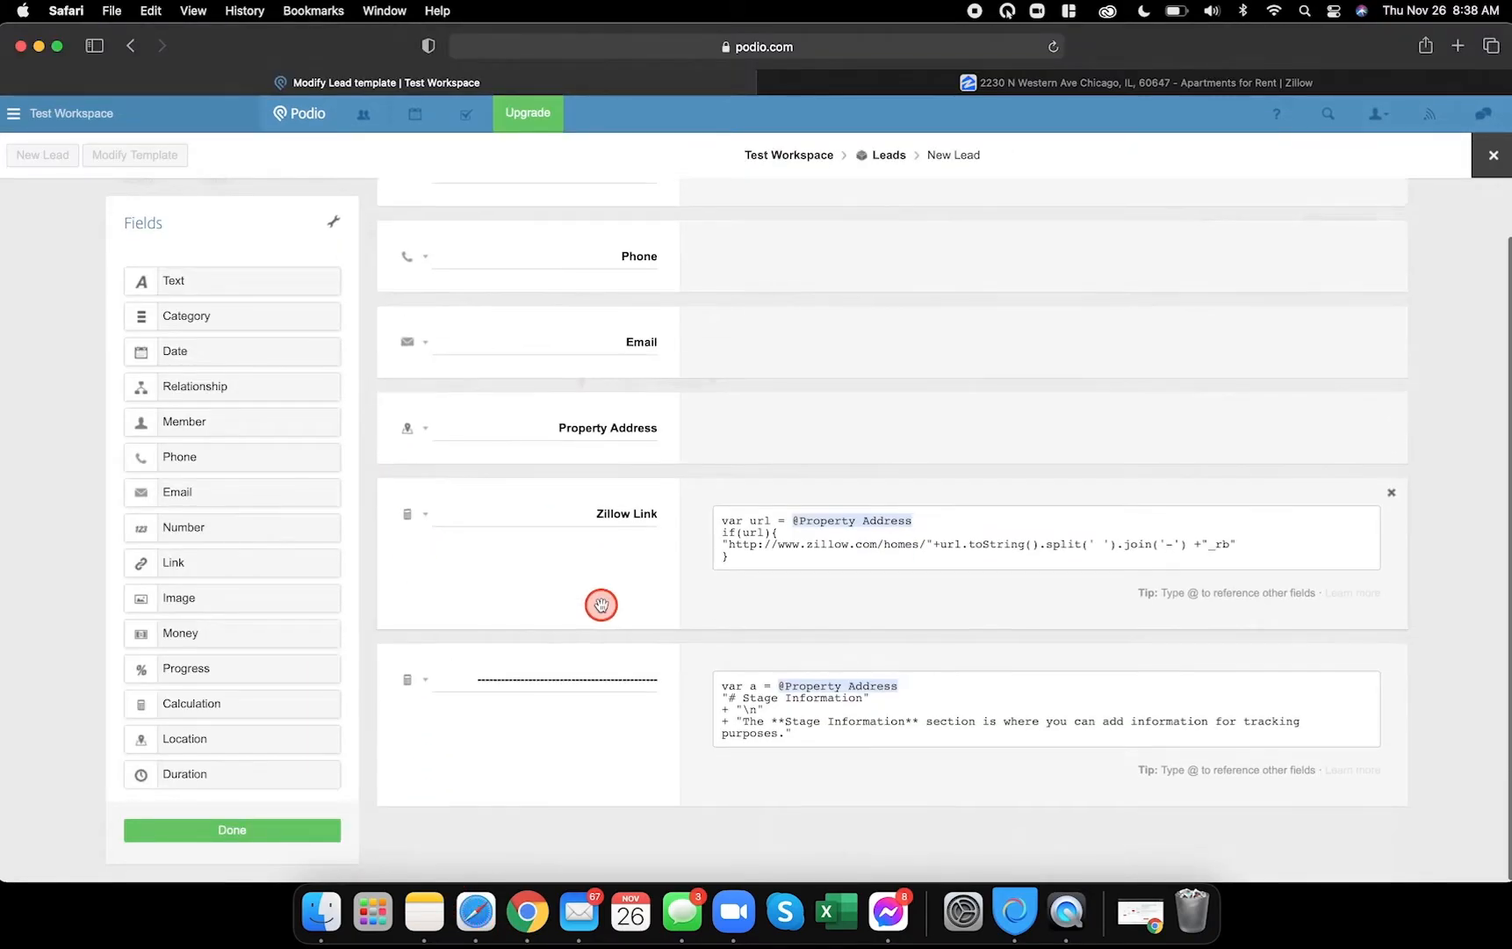
drag(224, 322, 435, 824)
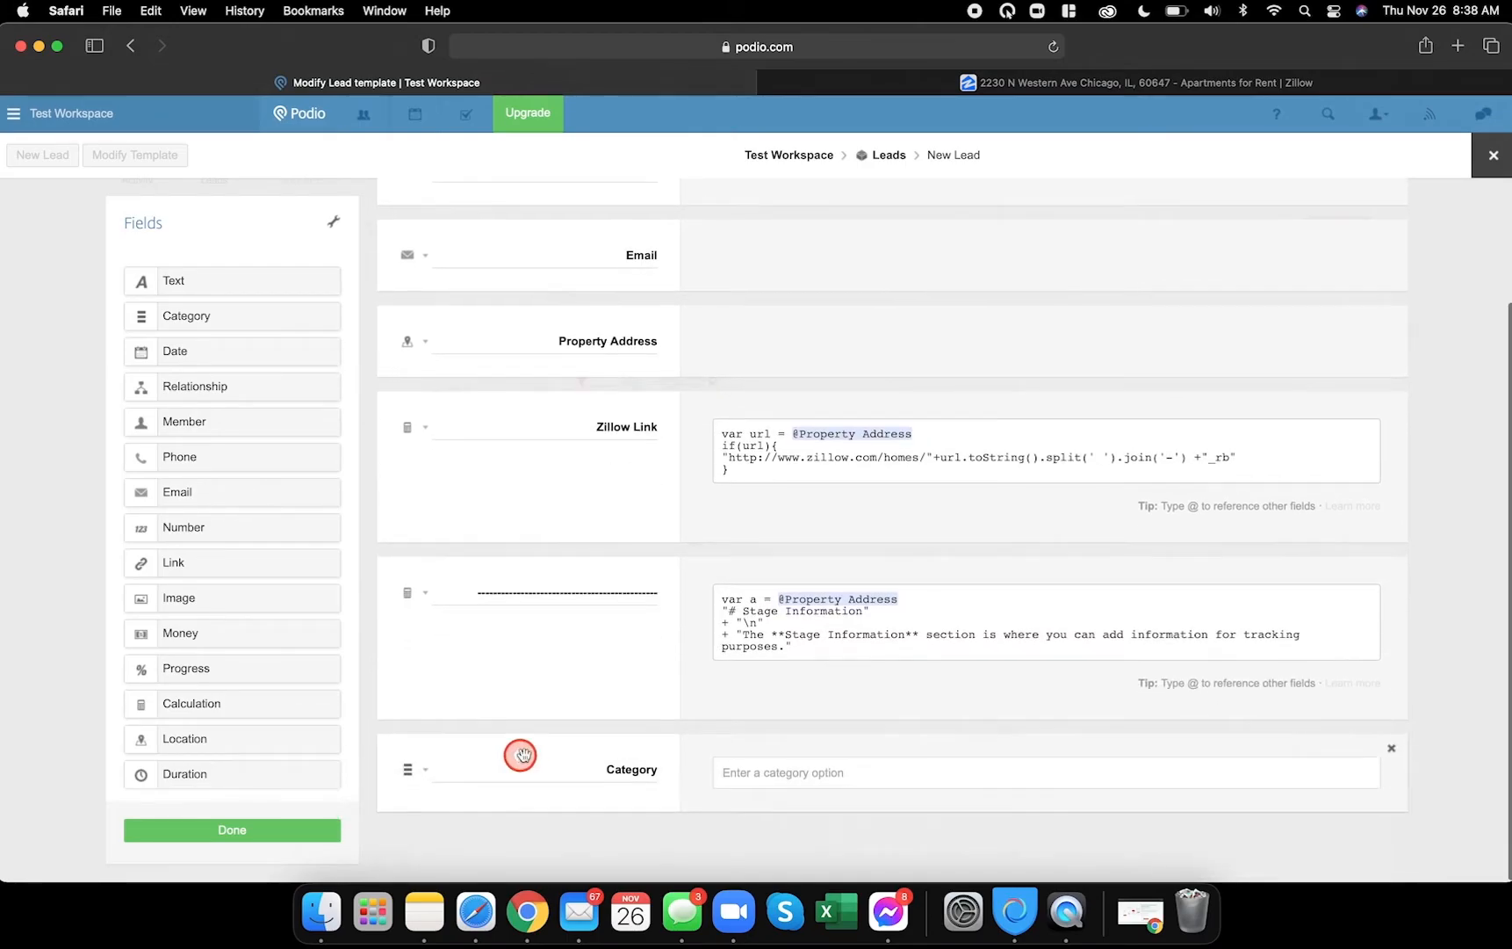
double_click(633, 773)
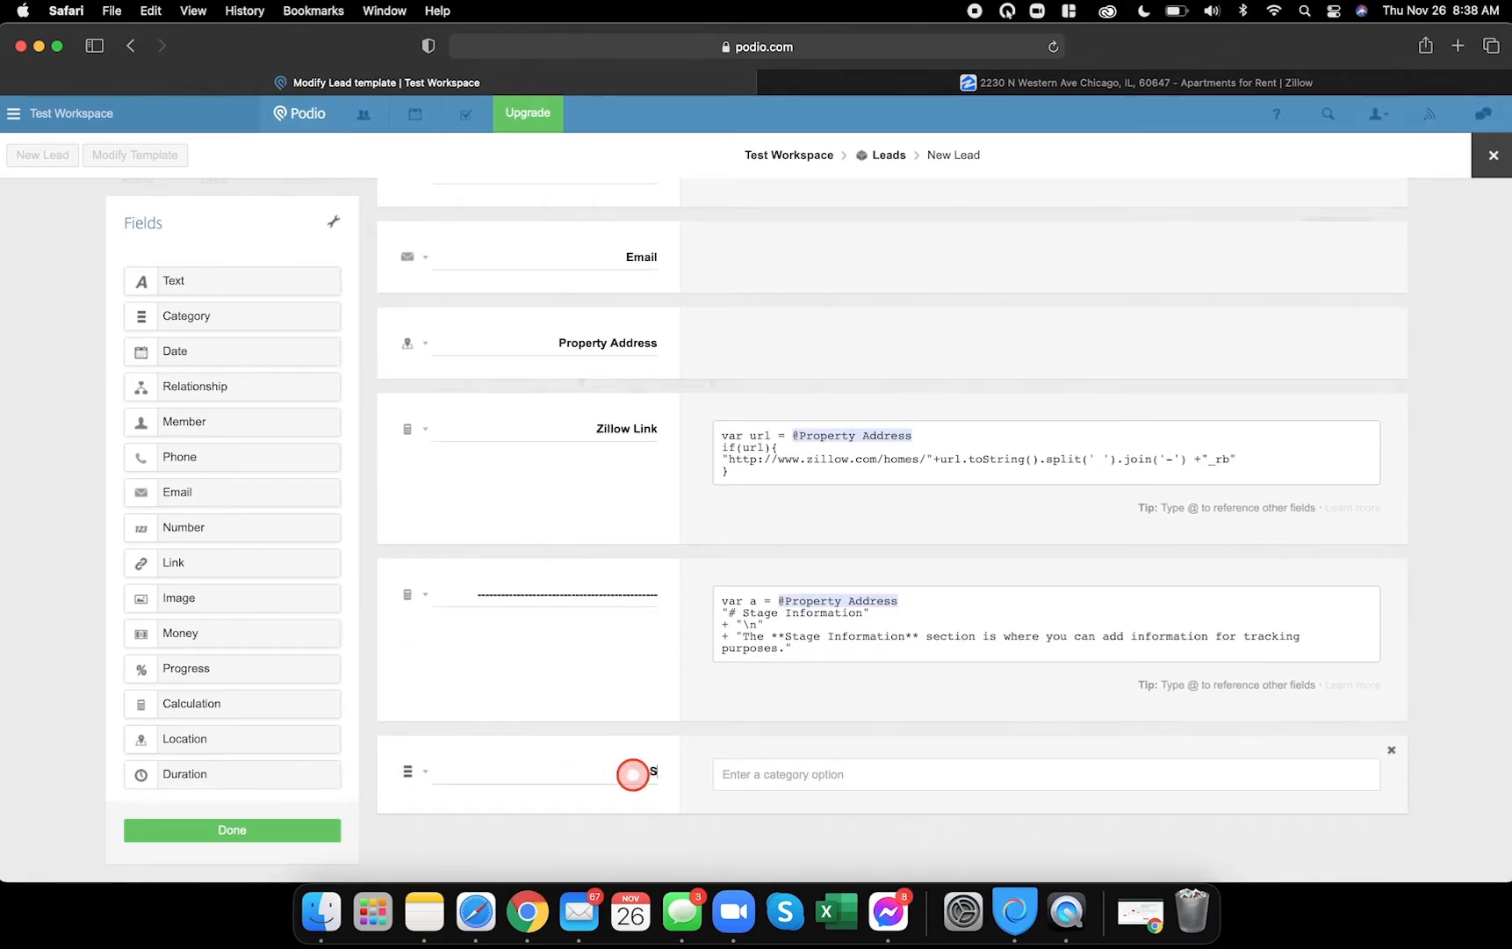
click(746, 773)
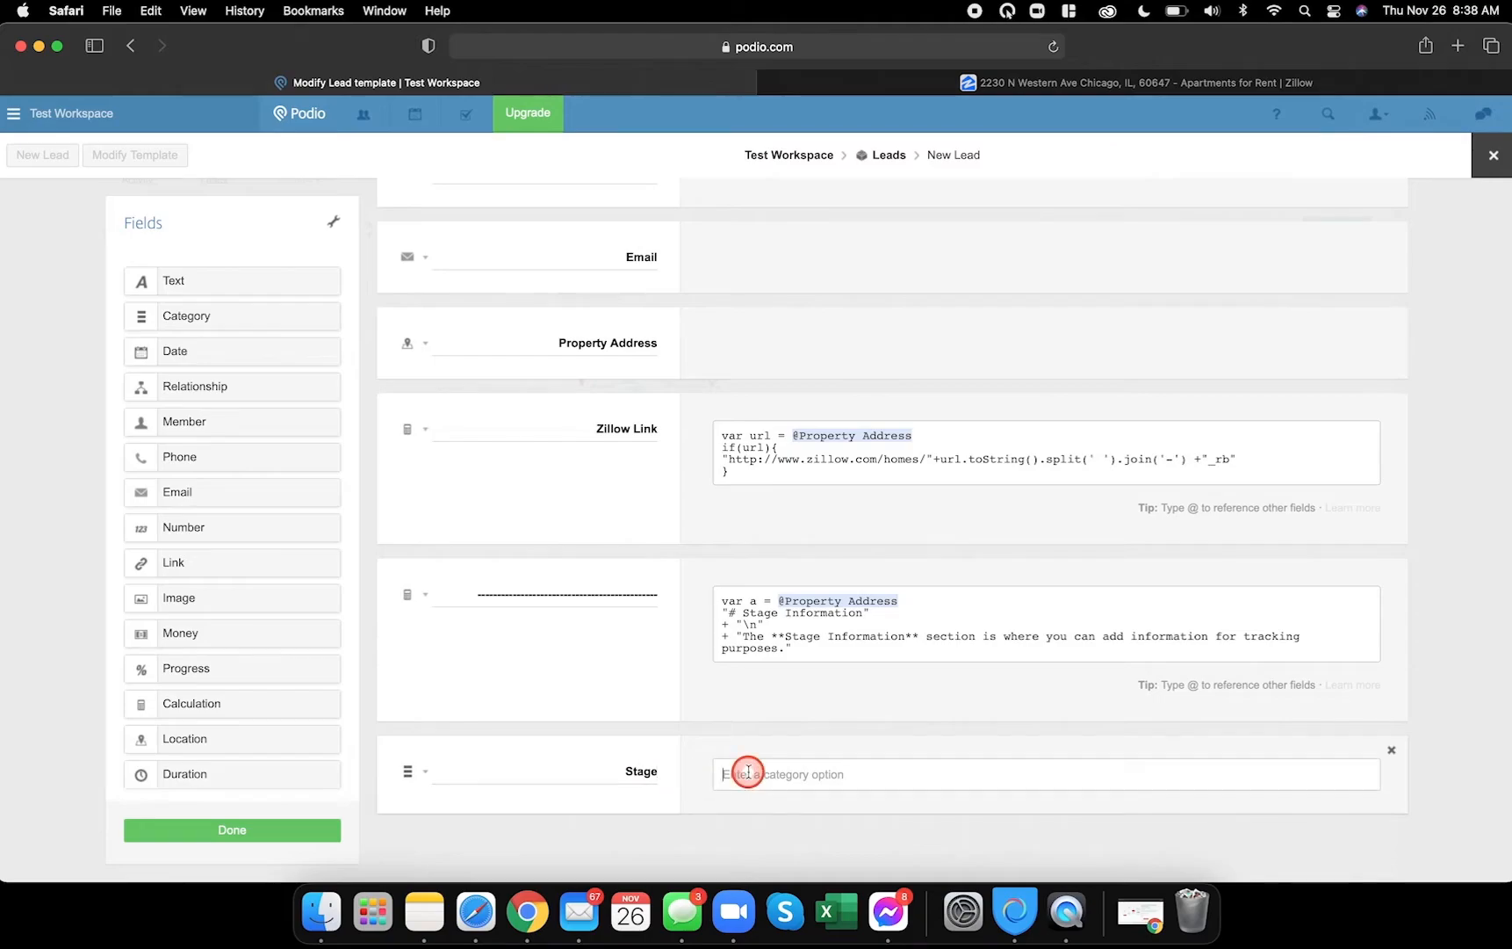
click(531, 911)
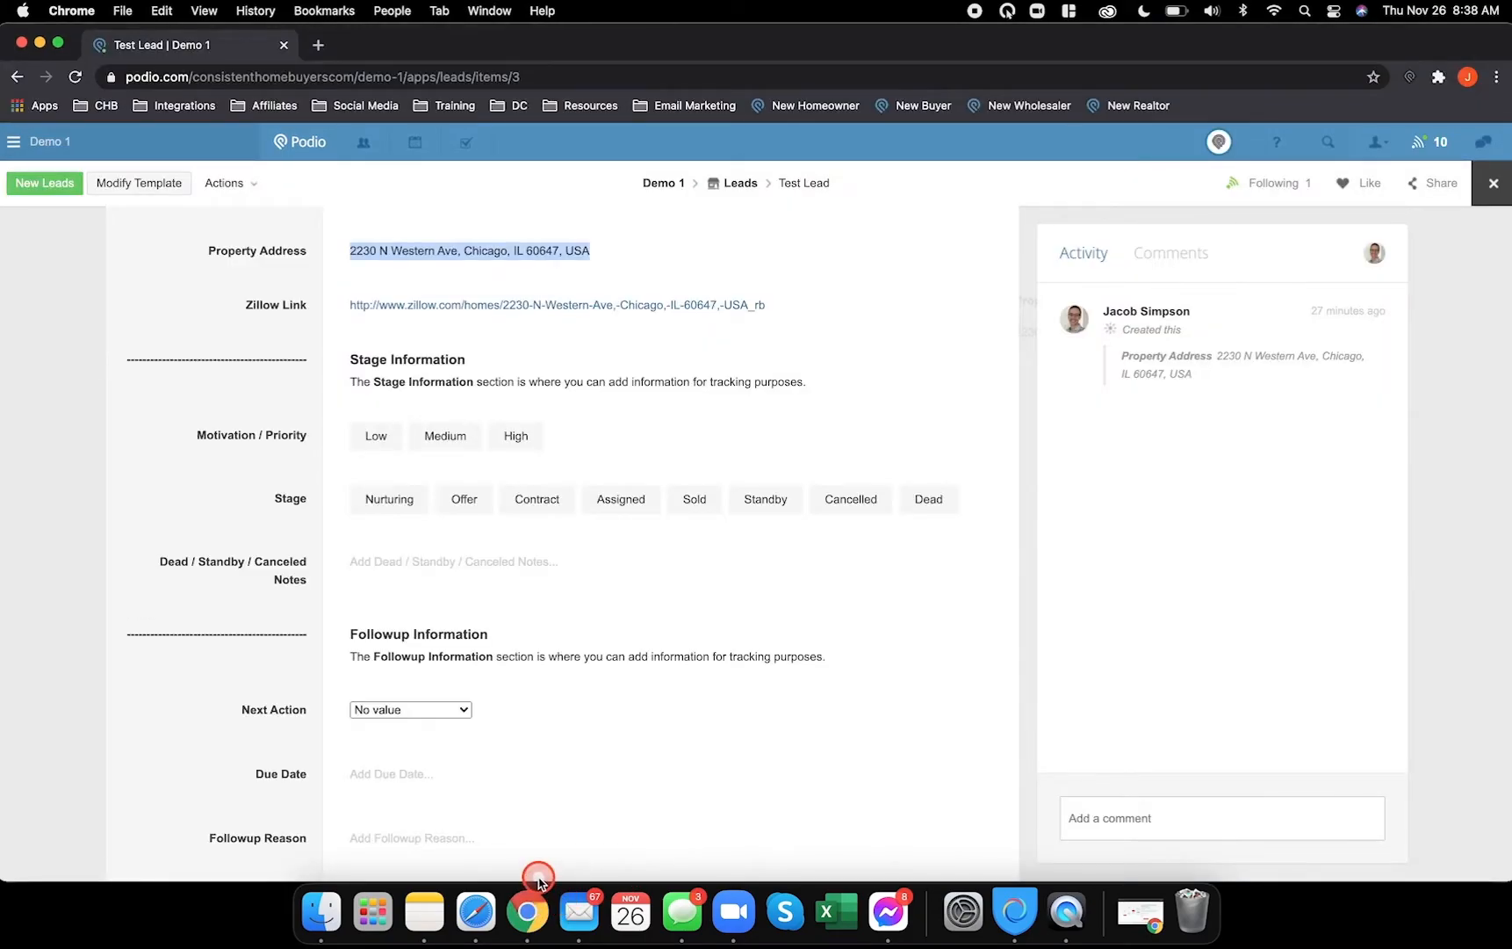
click(487, 914)
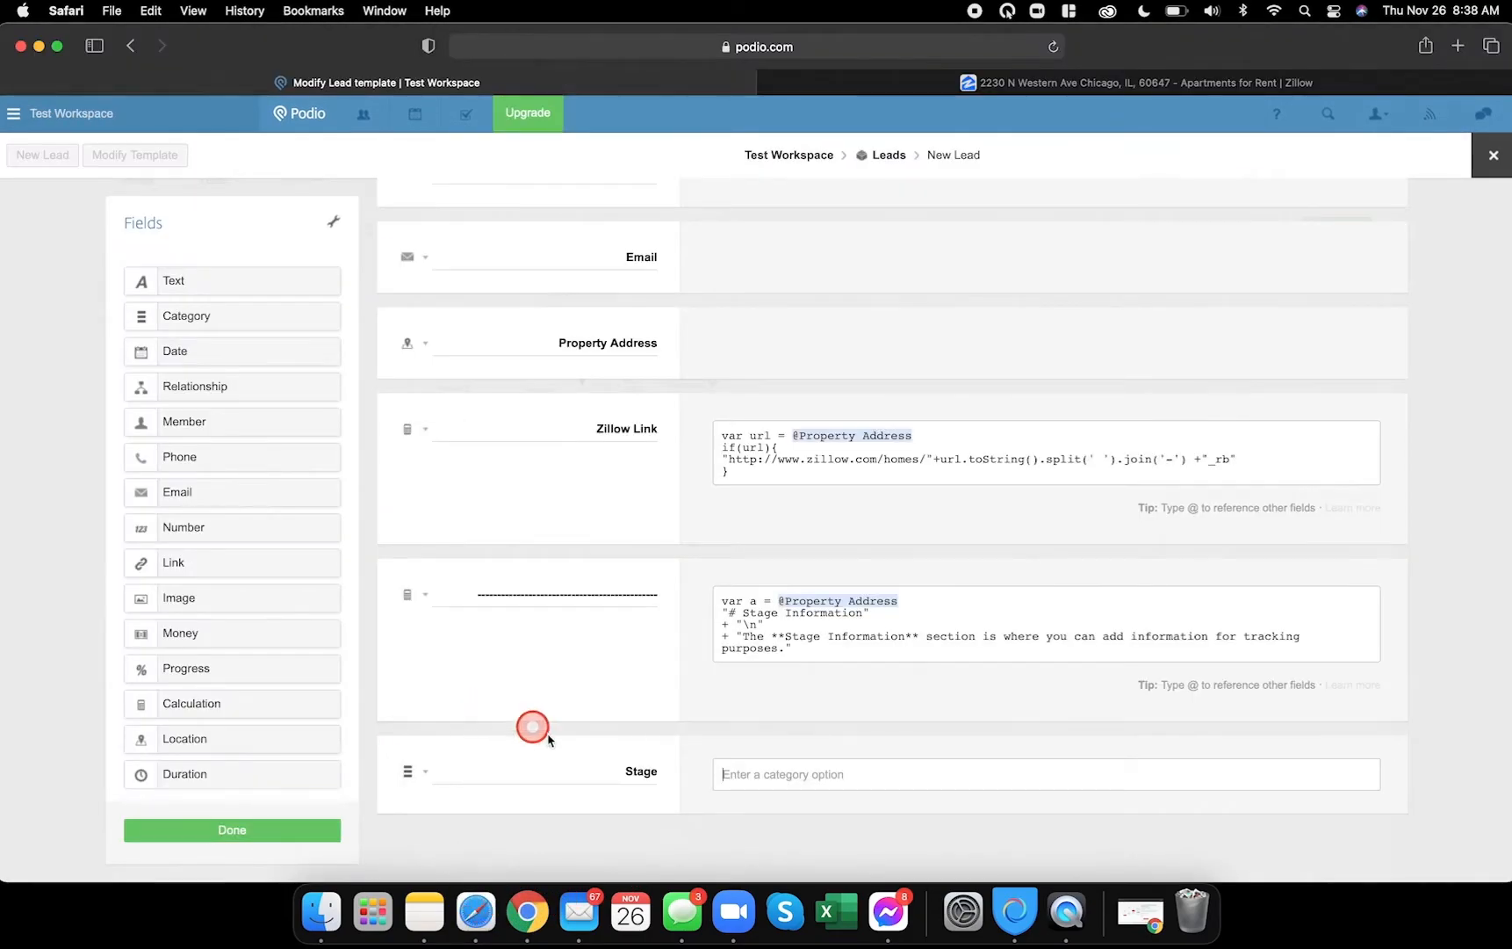
- Give the Motivation category the options High, Medium and Low
double_click(653, 774)
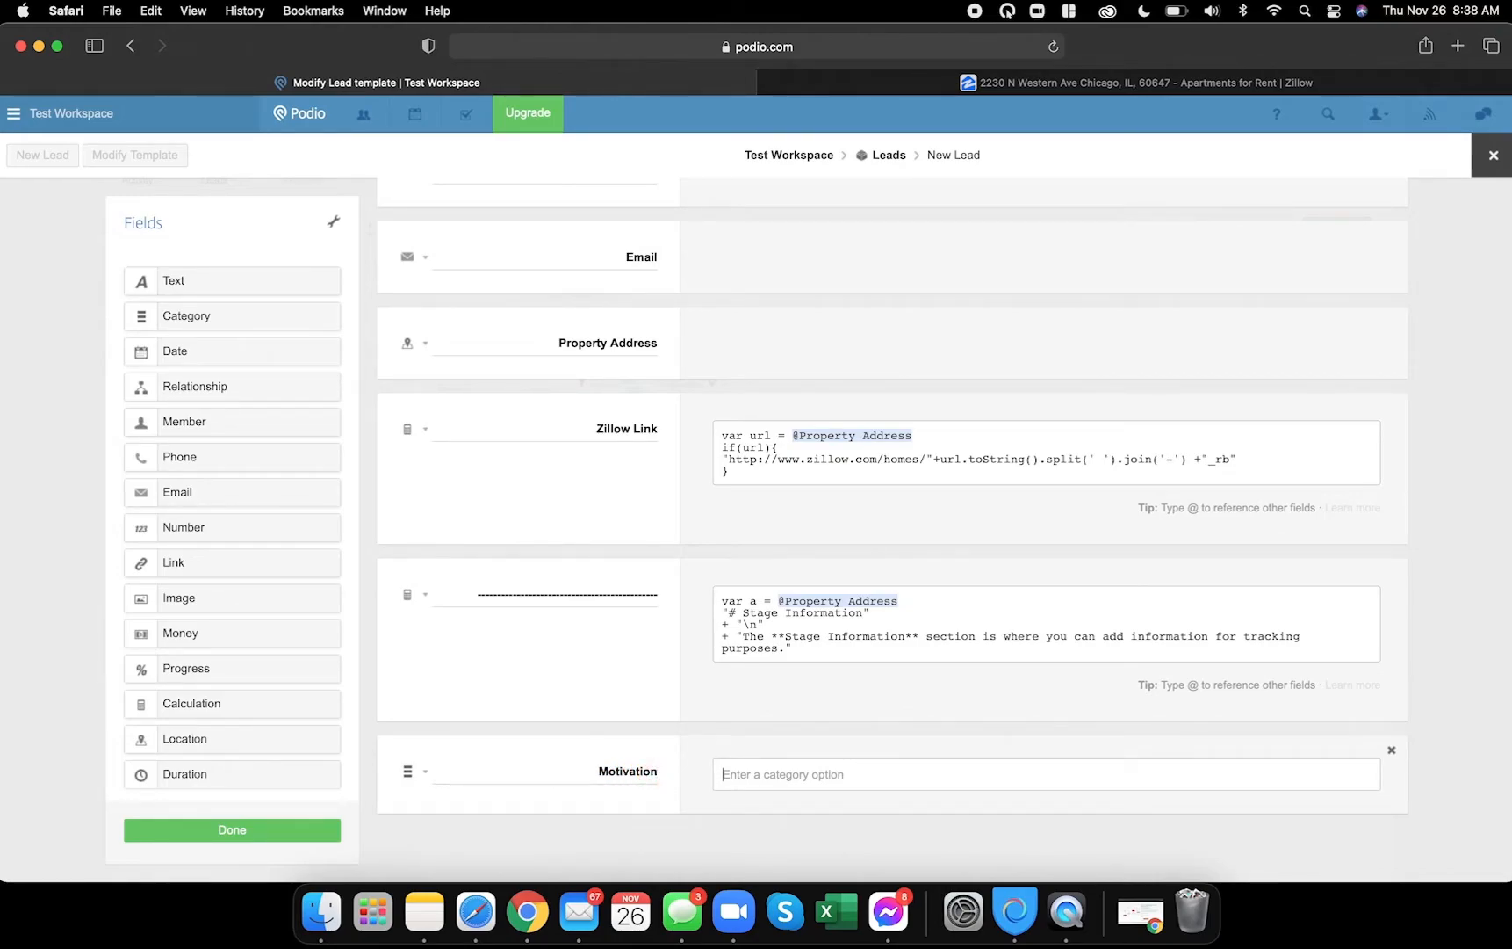
text(High)
key(Return)
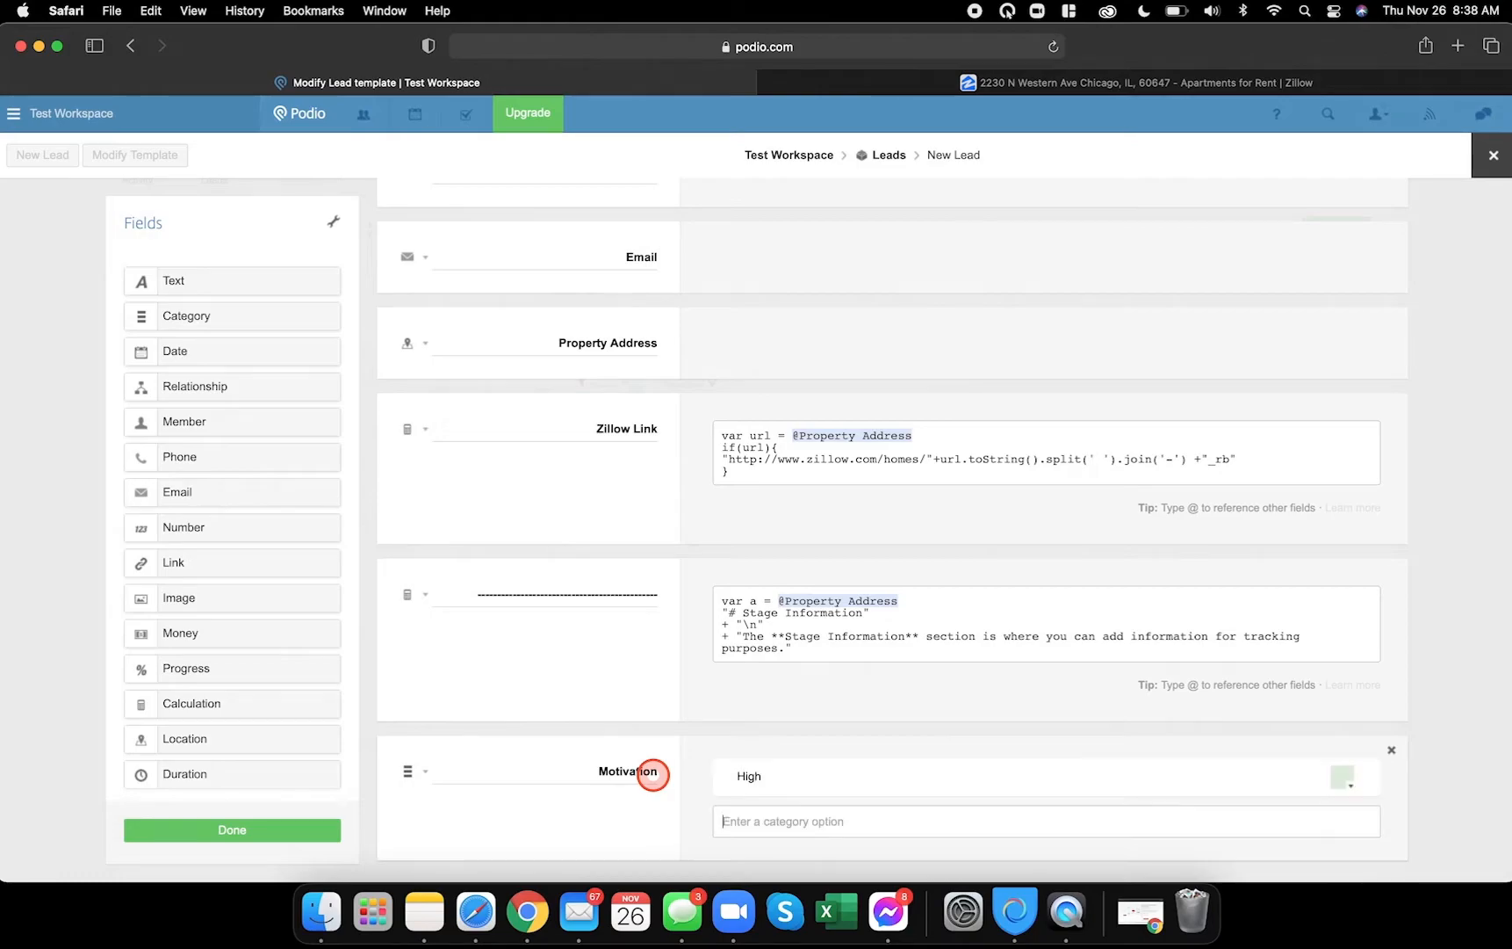
text(Medium)
key(Return)
text(Low)
key(Return)
scroll(653, 773, down, 3)
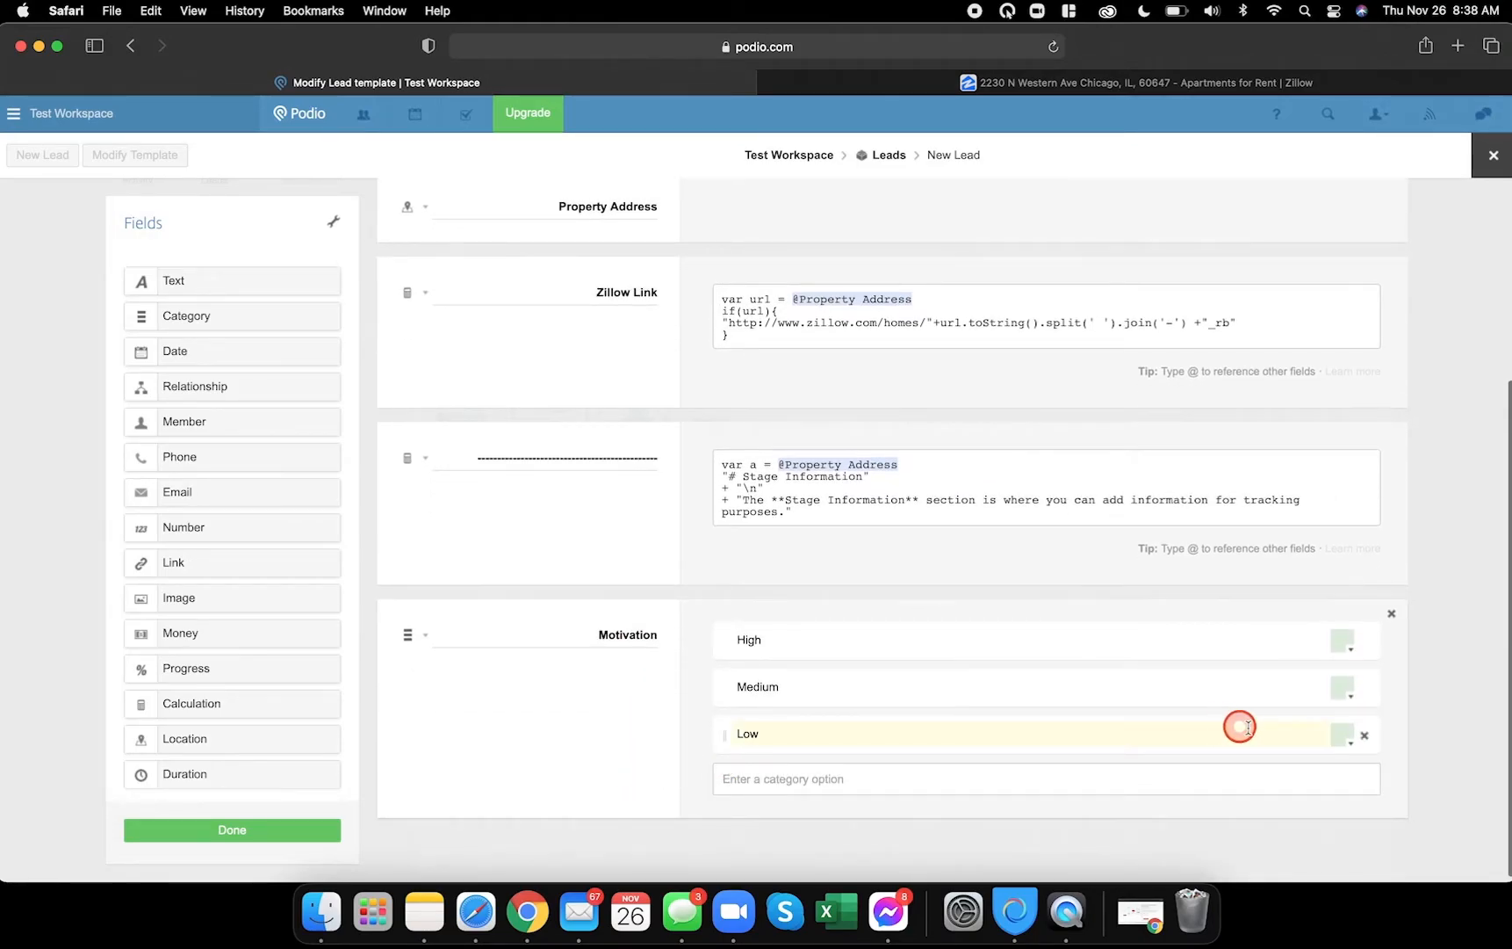
- Colour the options: Low pale yellow, Medium salmon, High pink
click(1344, 741)
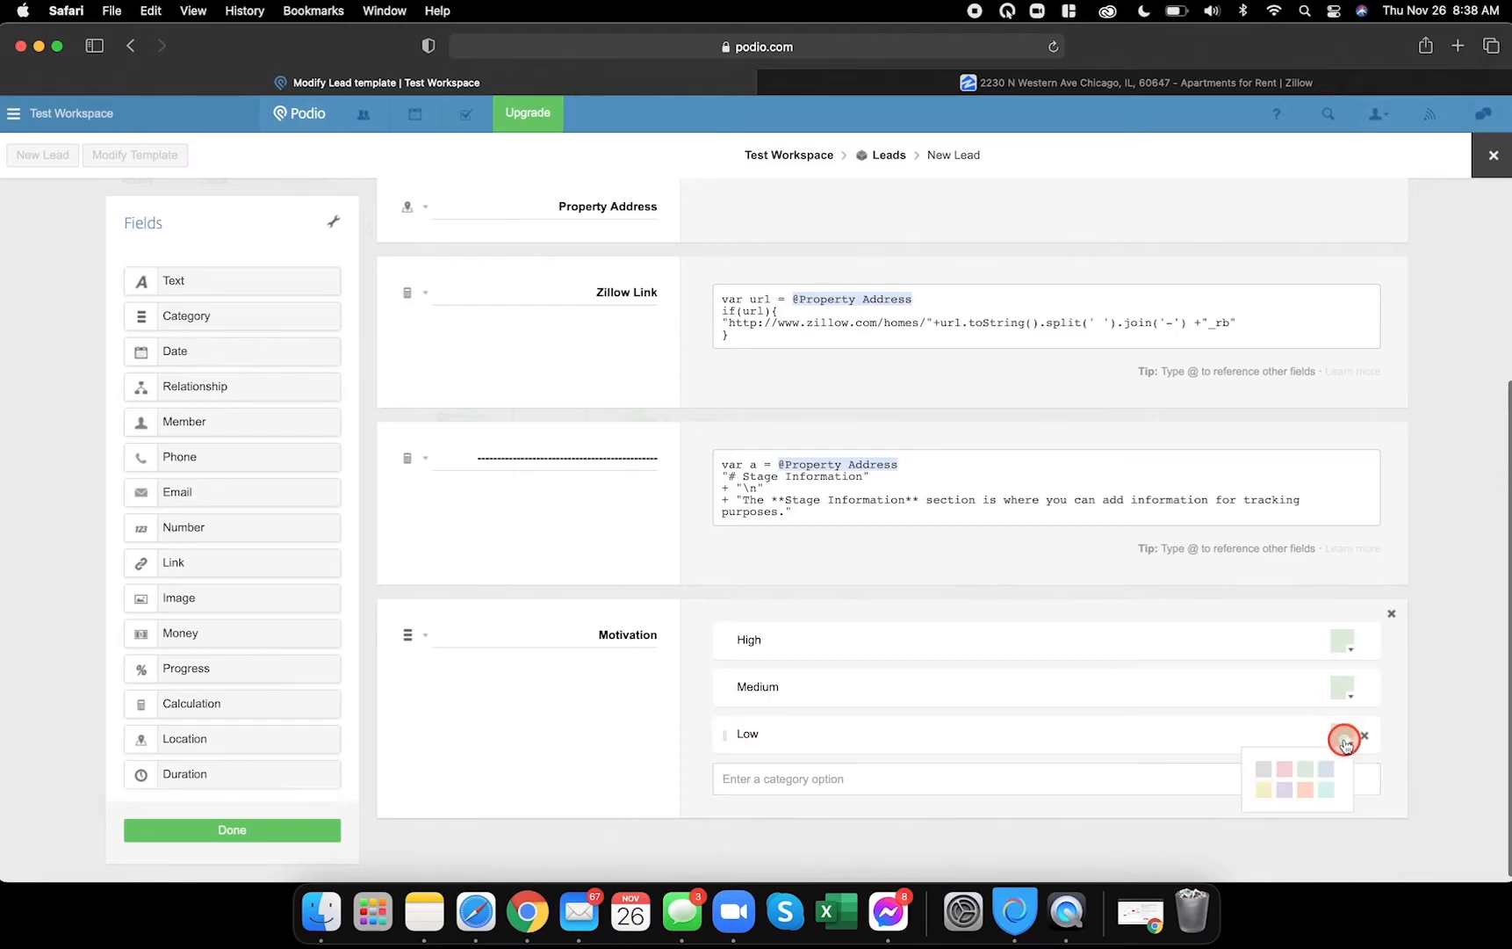
click(1263, 791)
click(1341, 692)
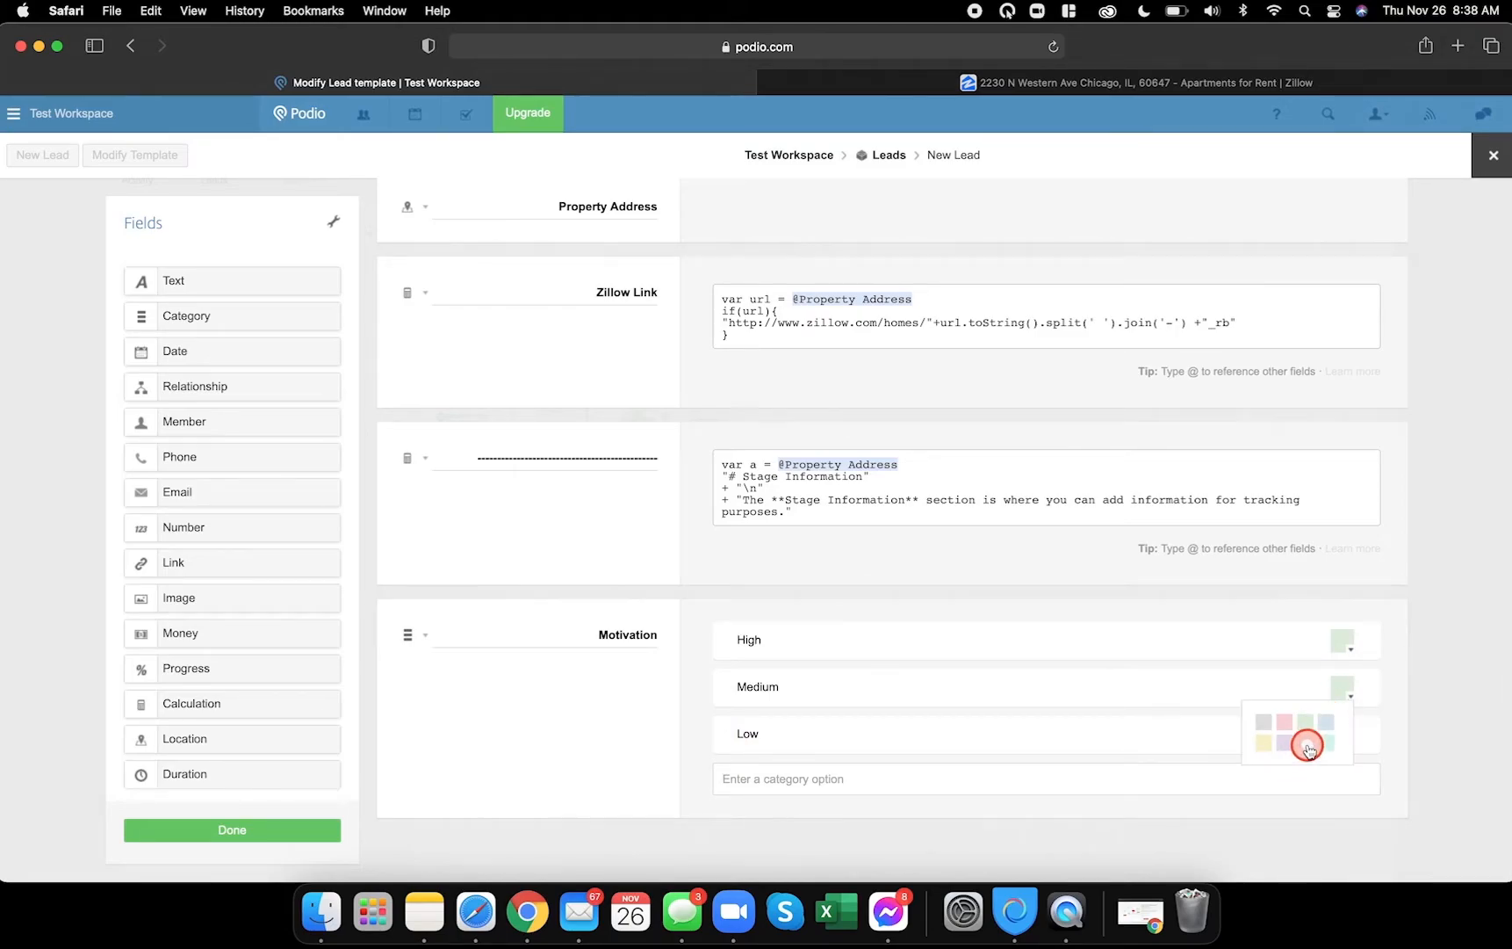
click(1307, 747)
click(1341, 640)
click(1288, 675)
scroll(531, 669, down, 1)
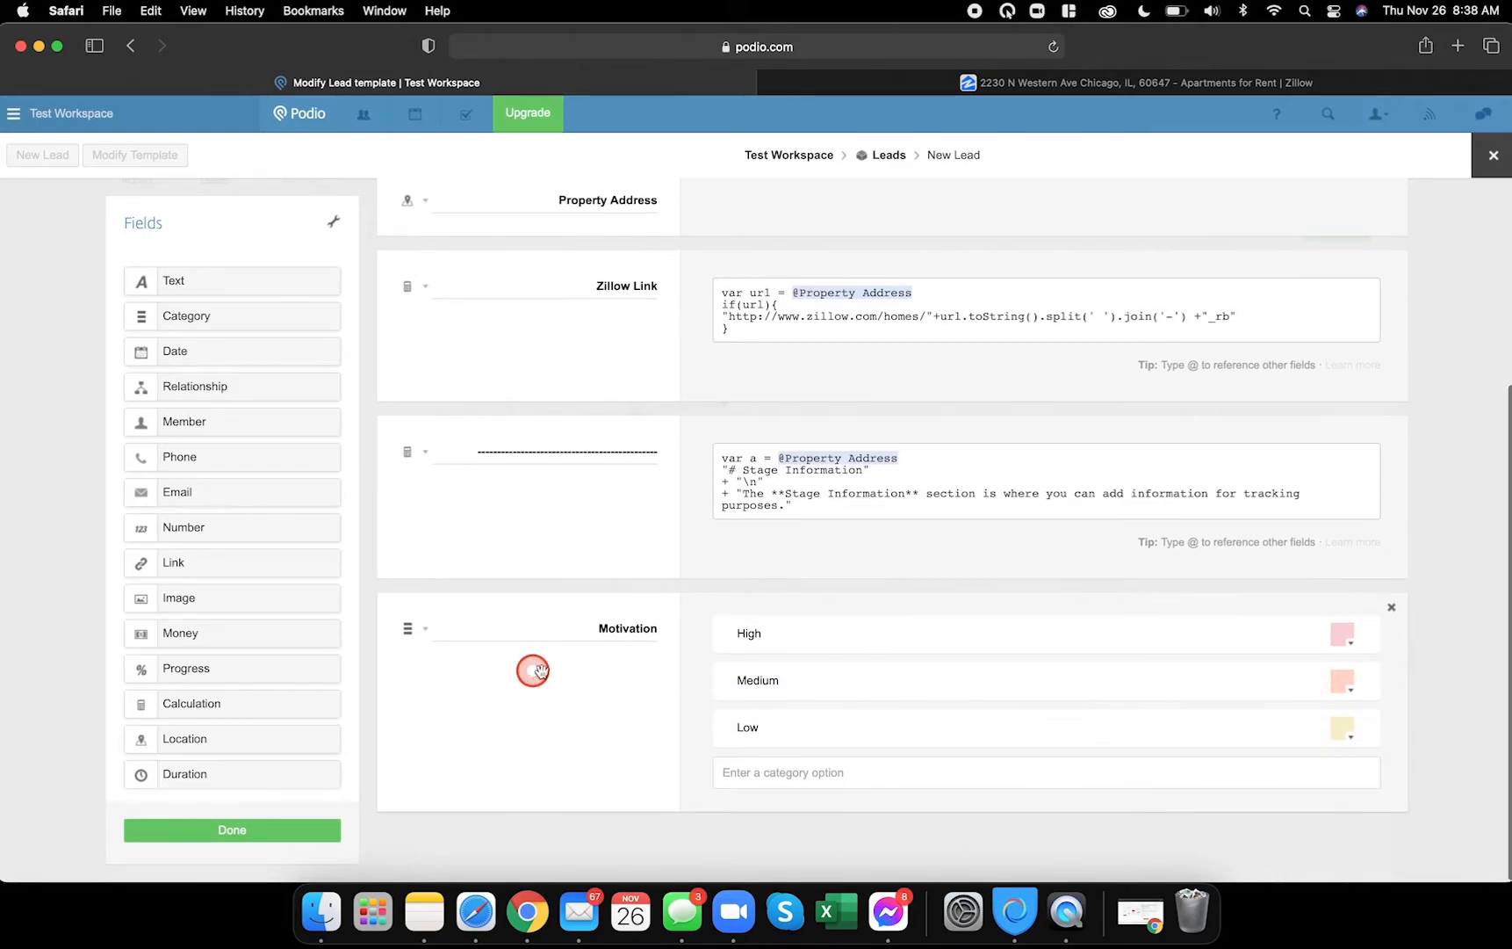
click(527, 912)
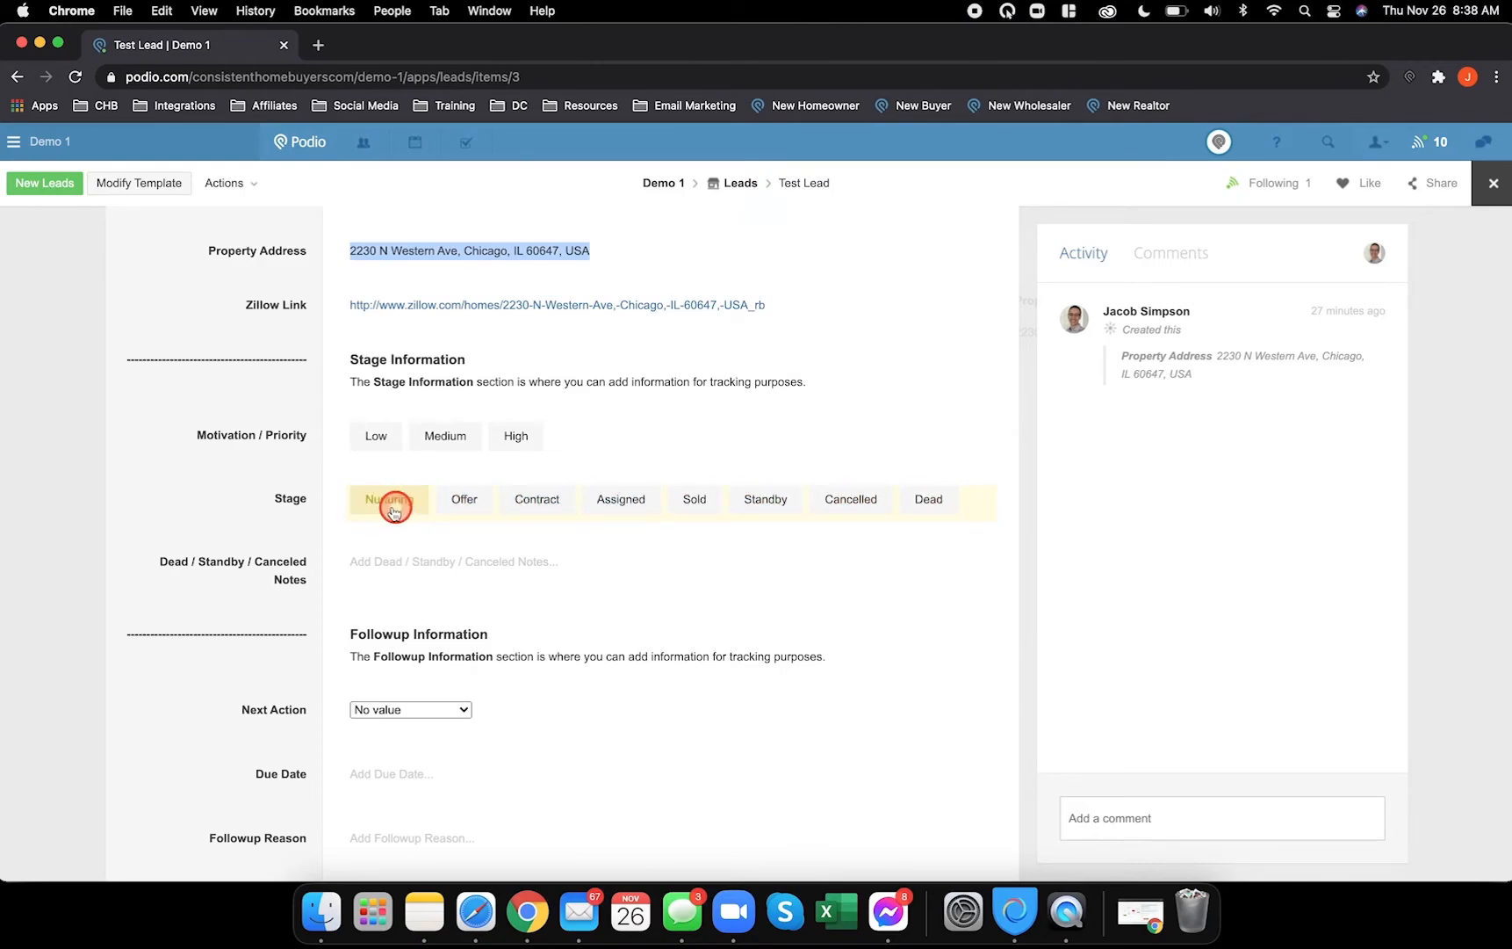
click(479, 913)
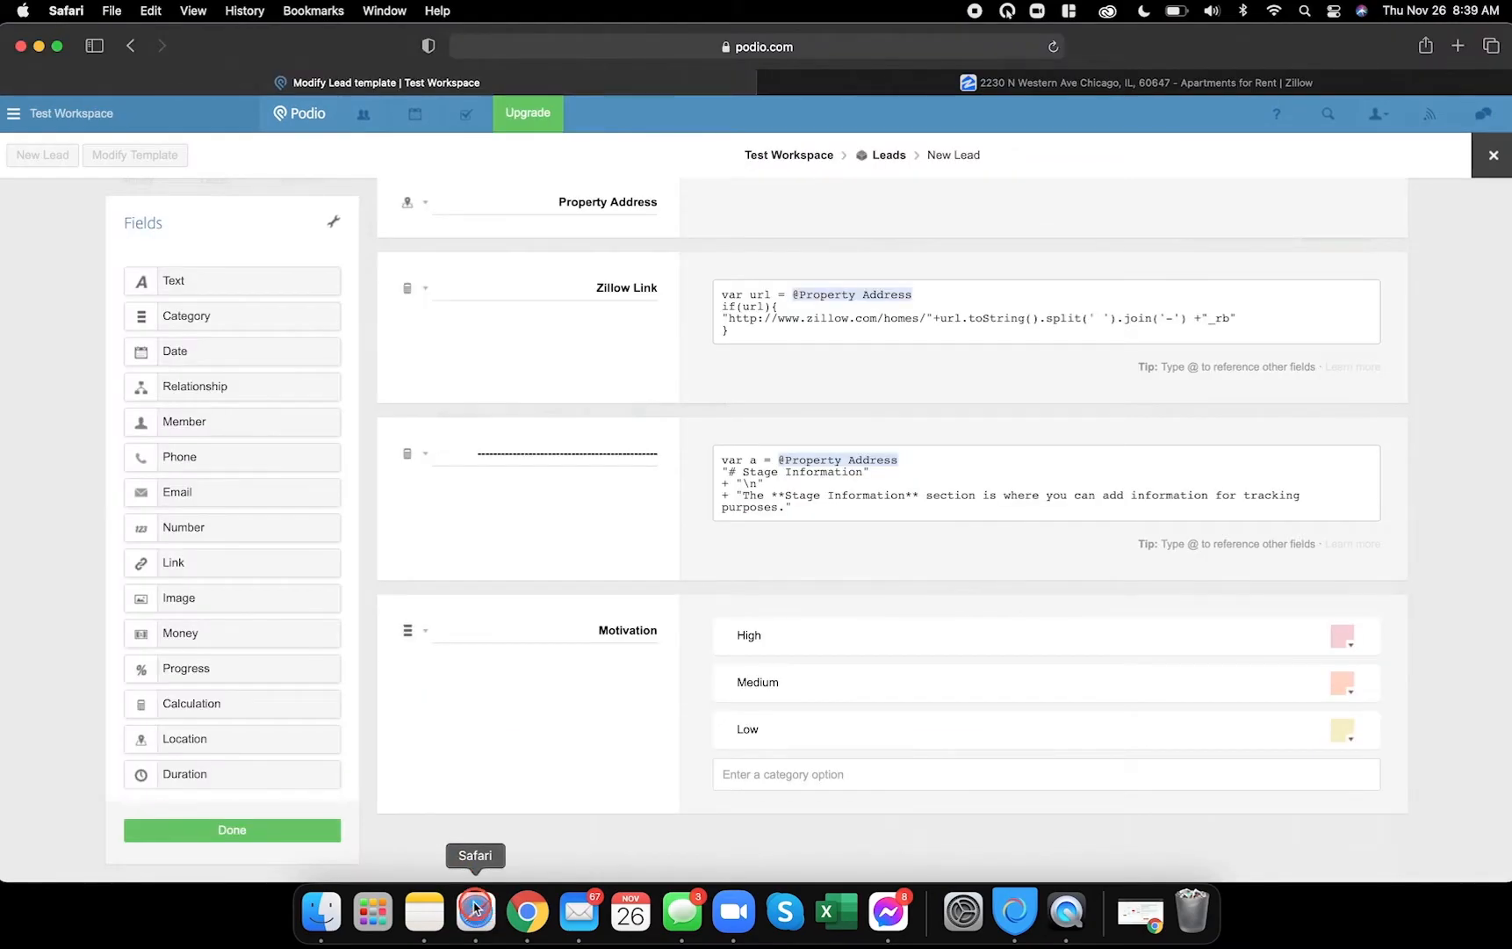
- Add a Stage category field below Motivation, checking the reference lead's options
drag(211, 318, 527, 808)
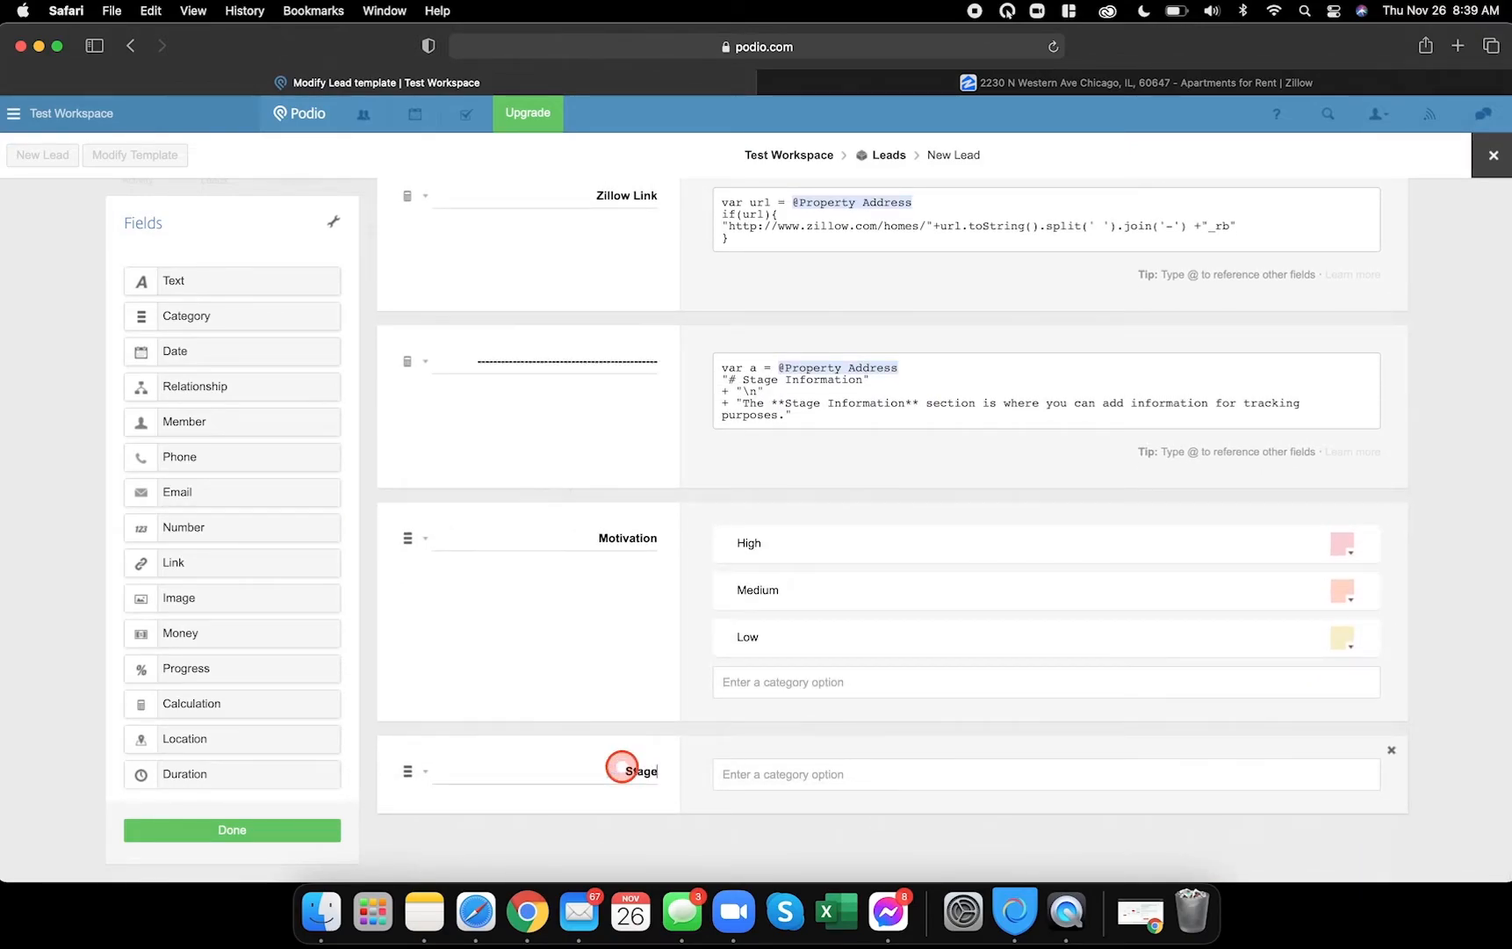
click(830, 776)
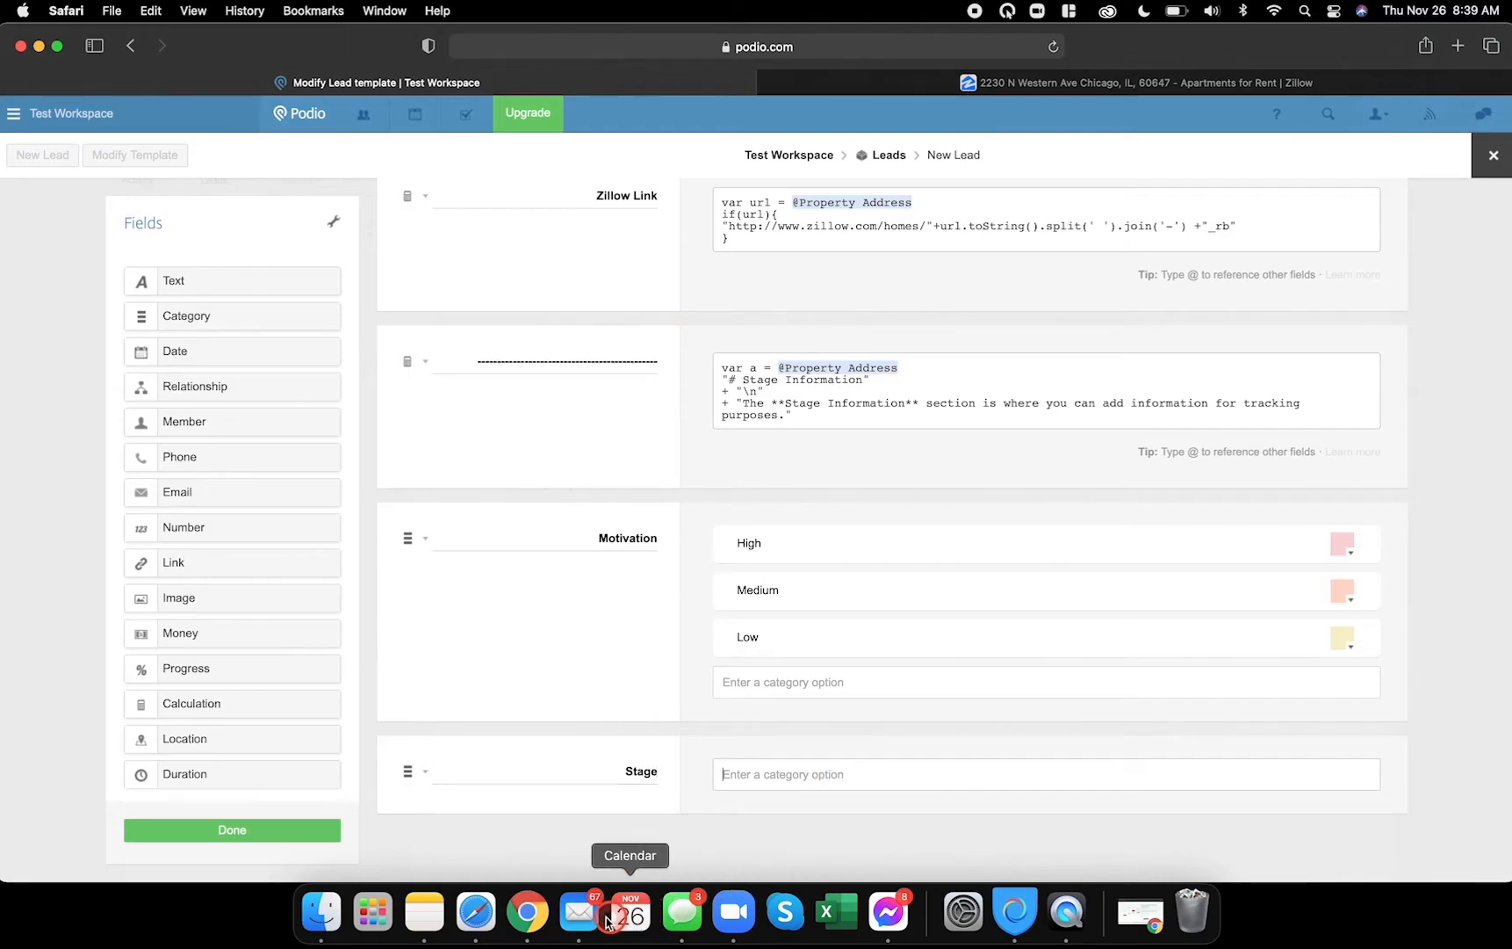
click(527, 914)
click(414, 500)
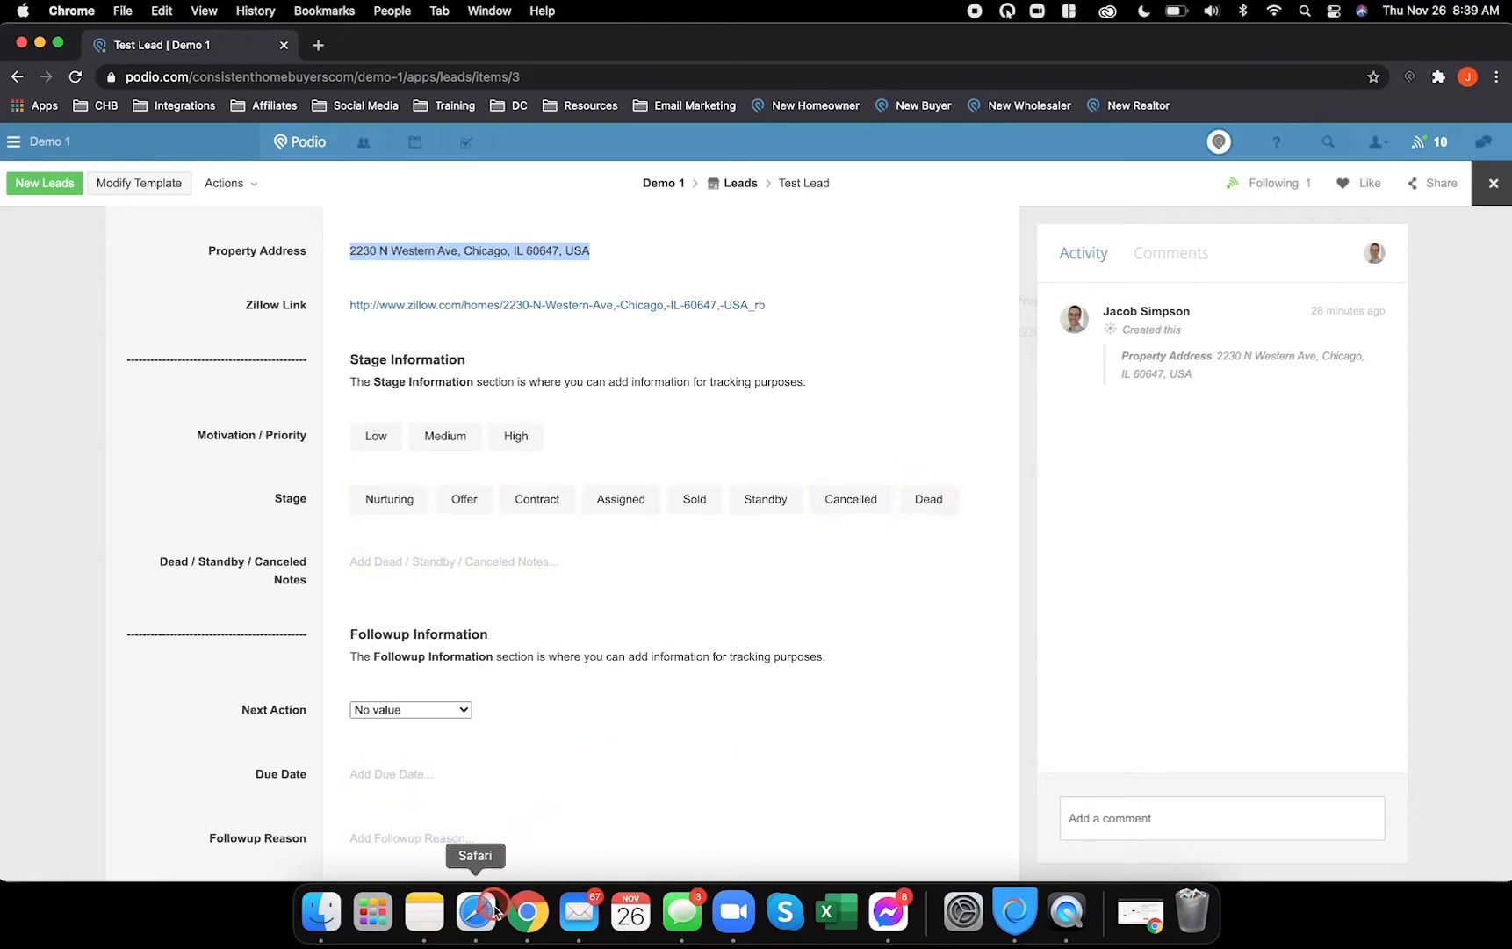
click(493, 911)
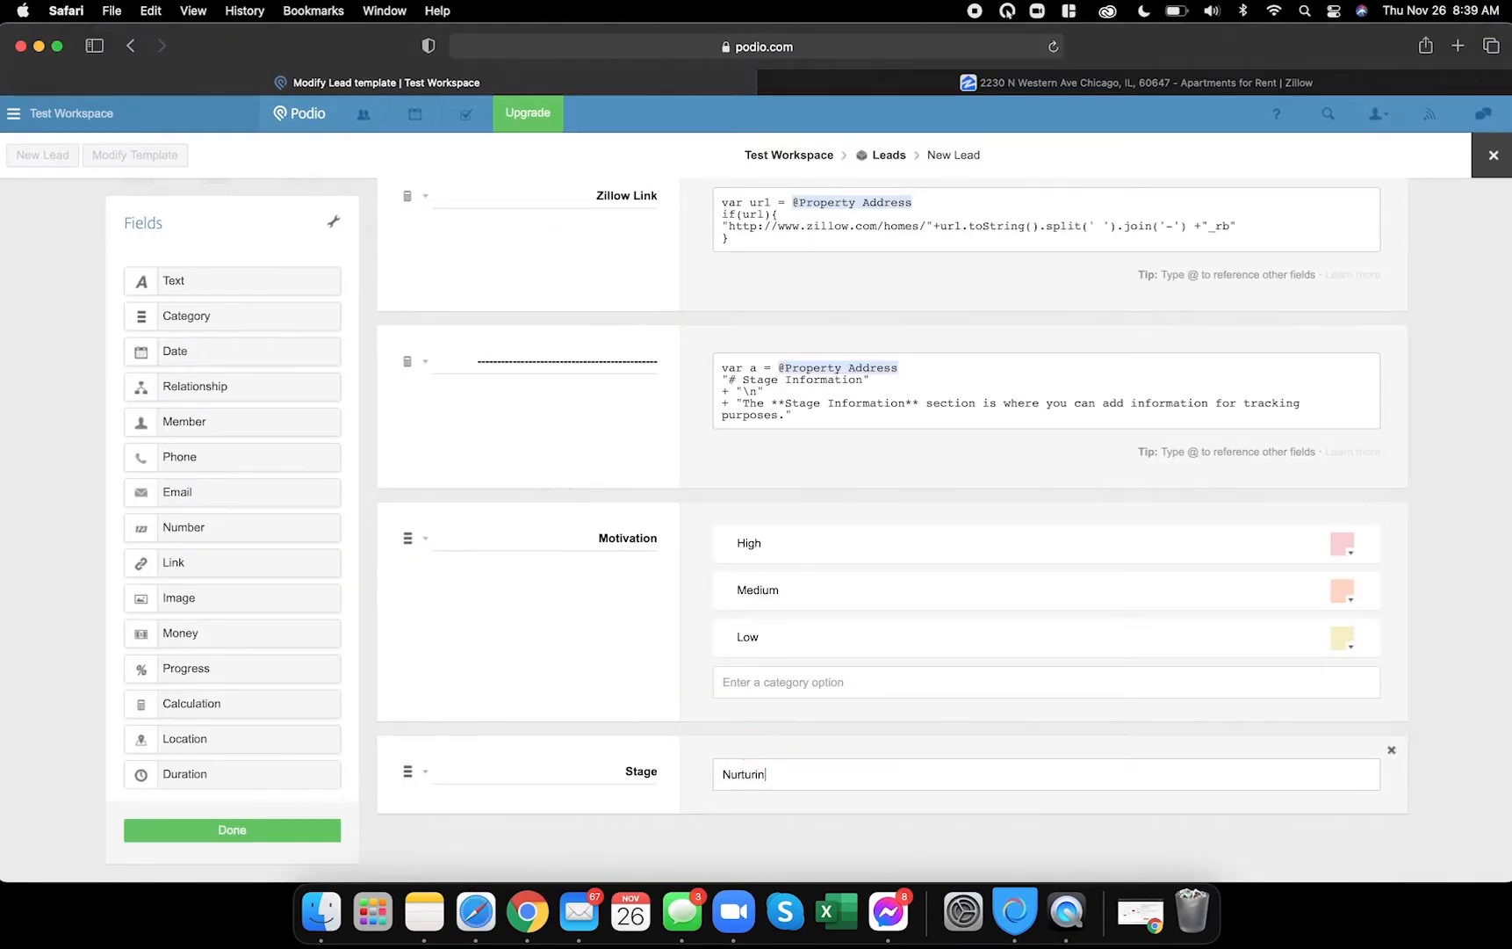
- Enter Nurturing, Offer and Contract as Stage options
text(Nurturing)
key(Return)
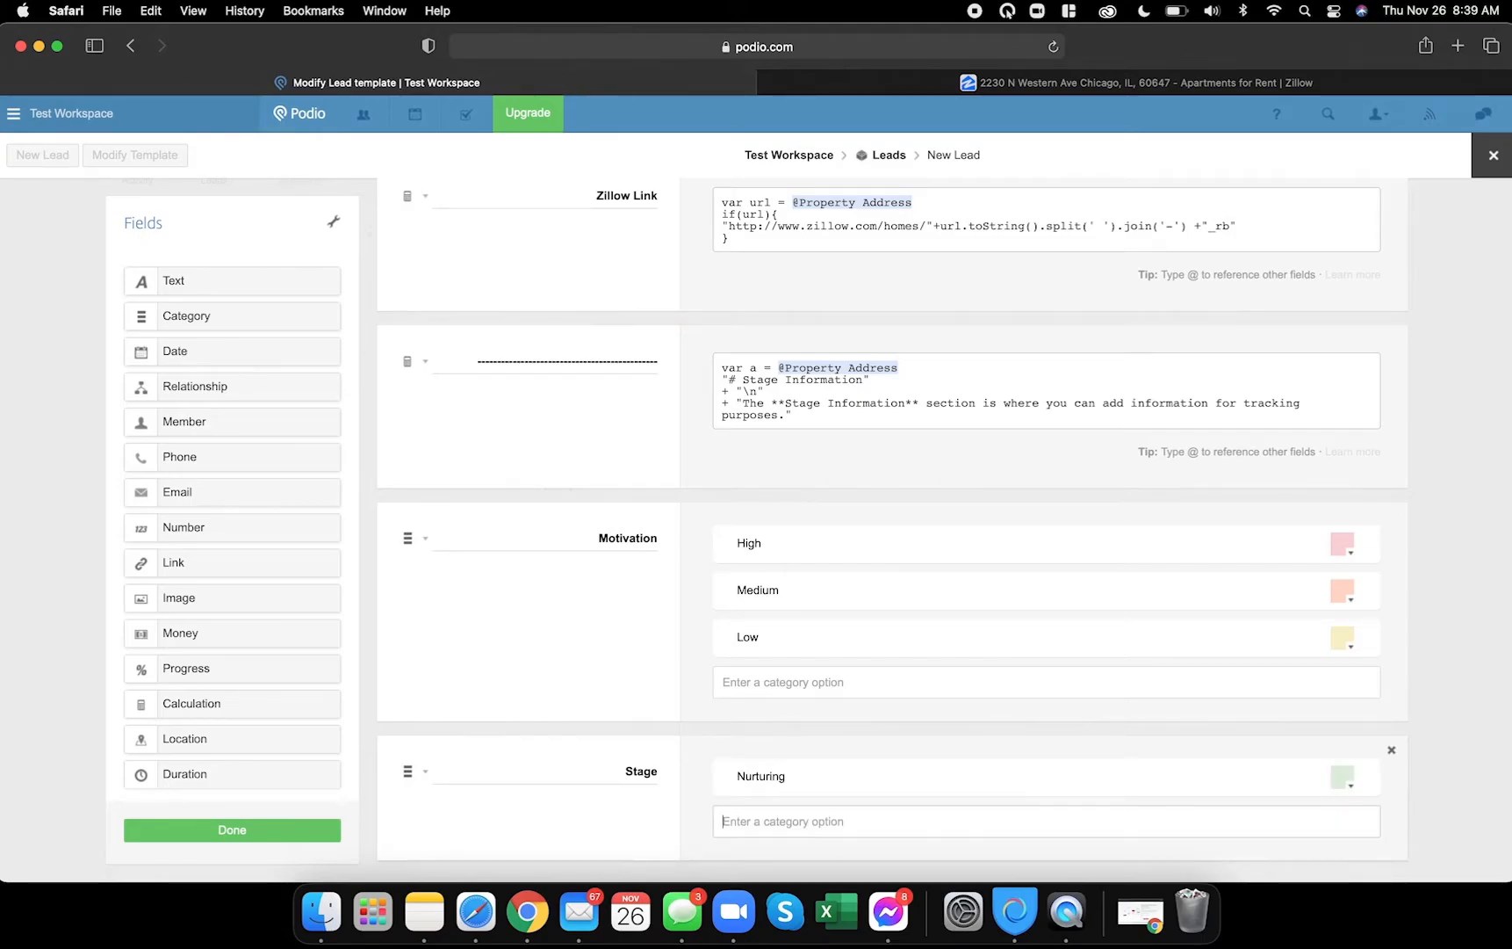
text(Offer)
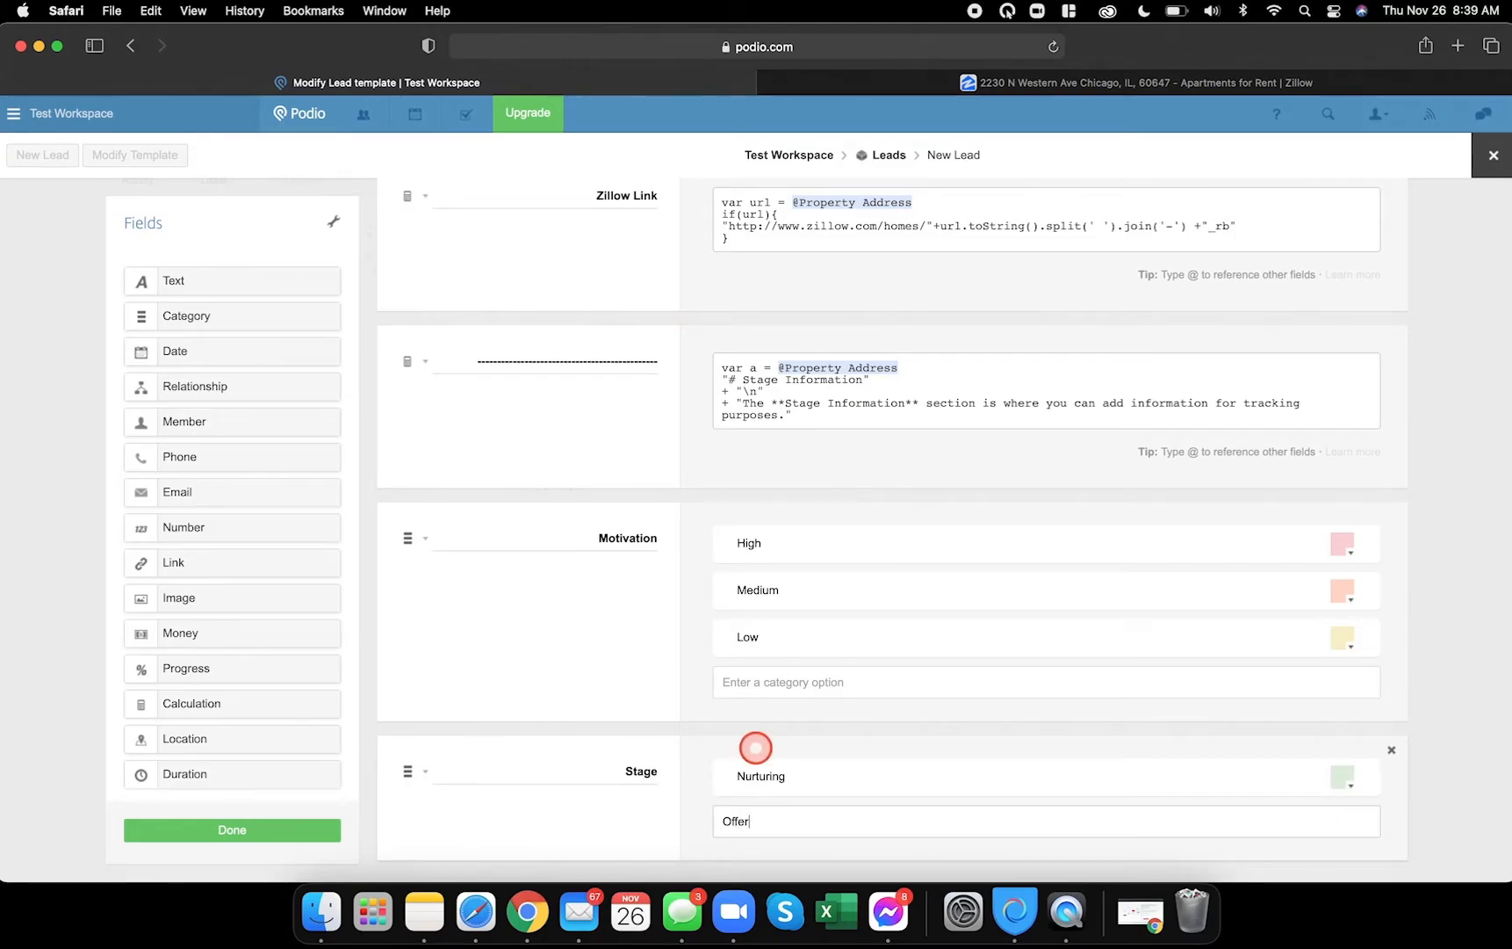
key(Return)
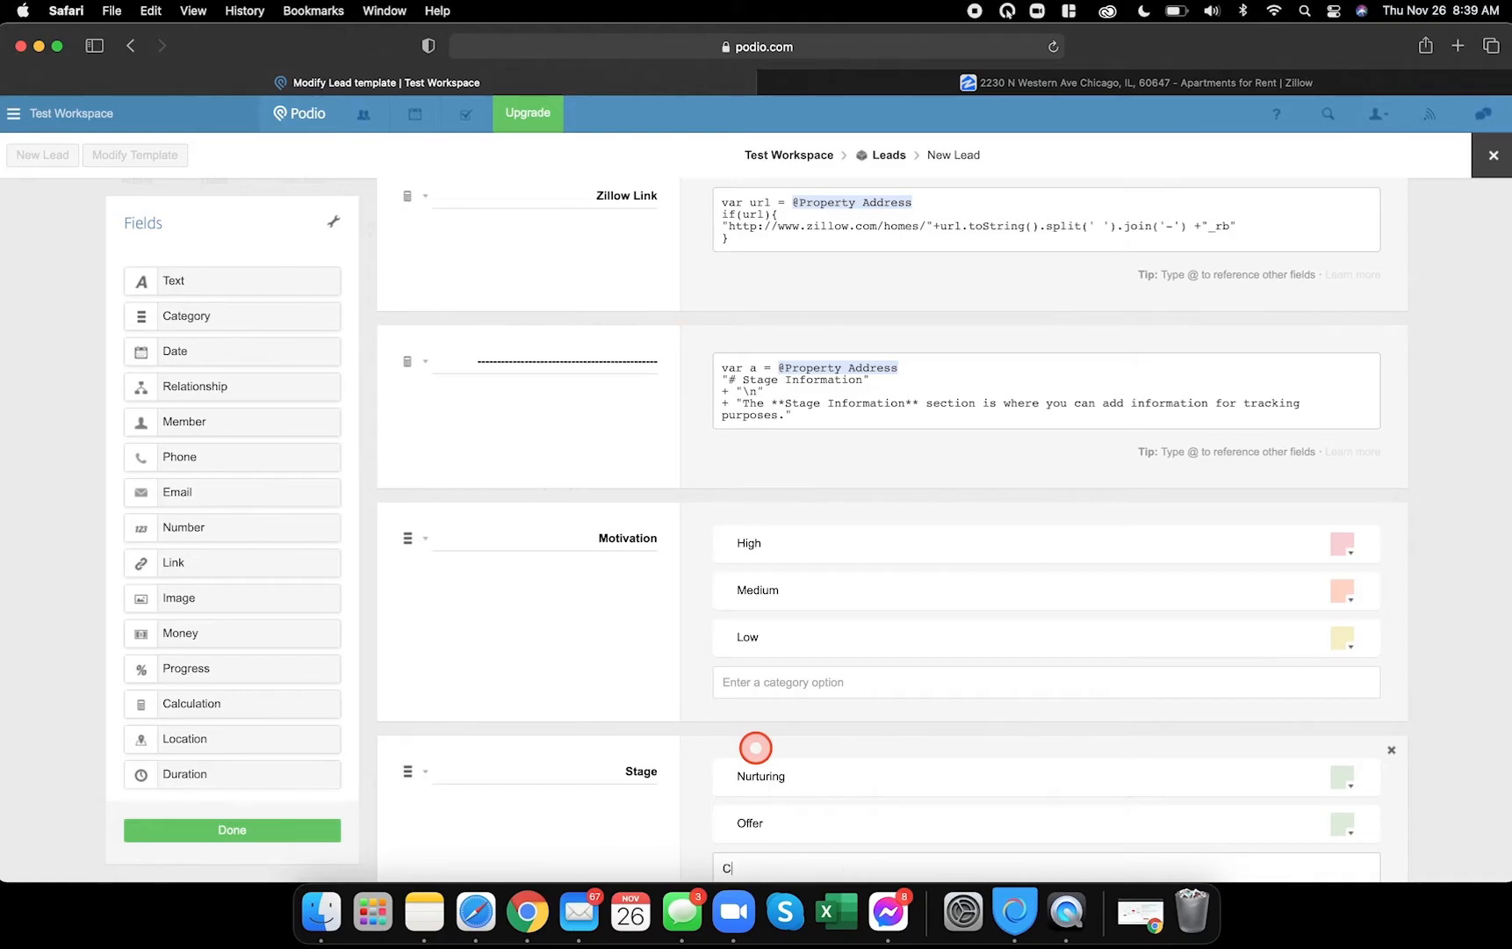
key(Return)
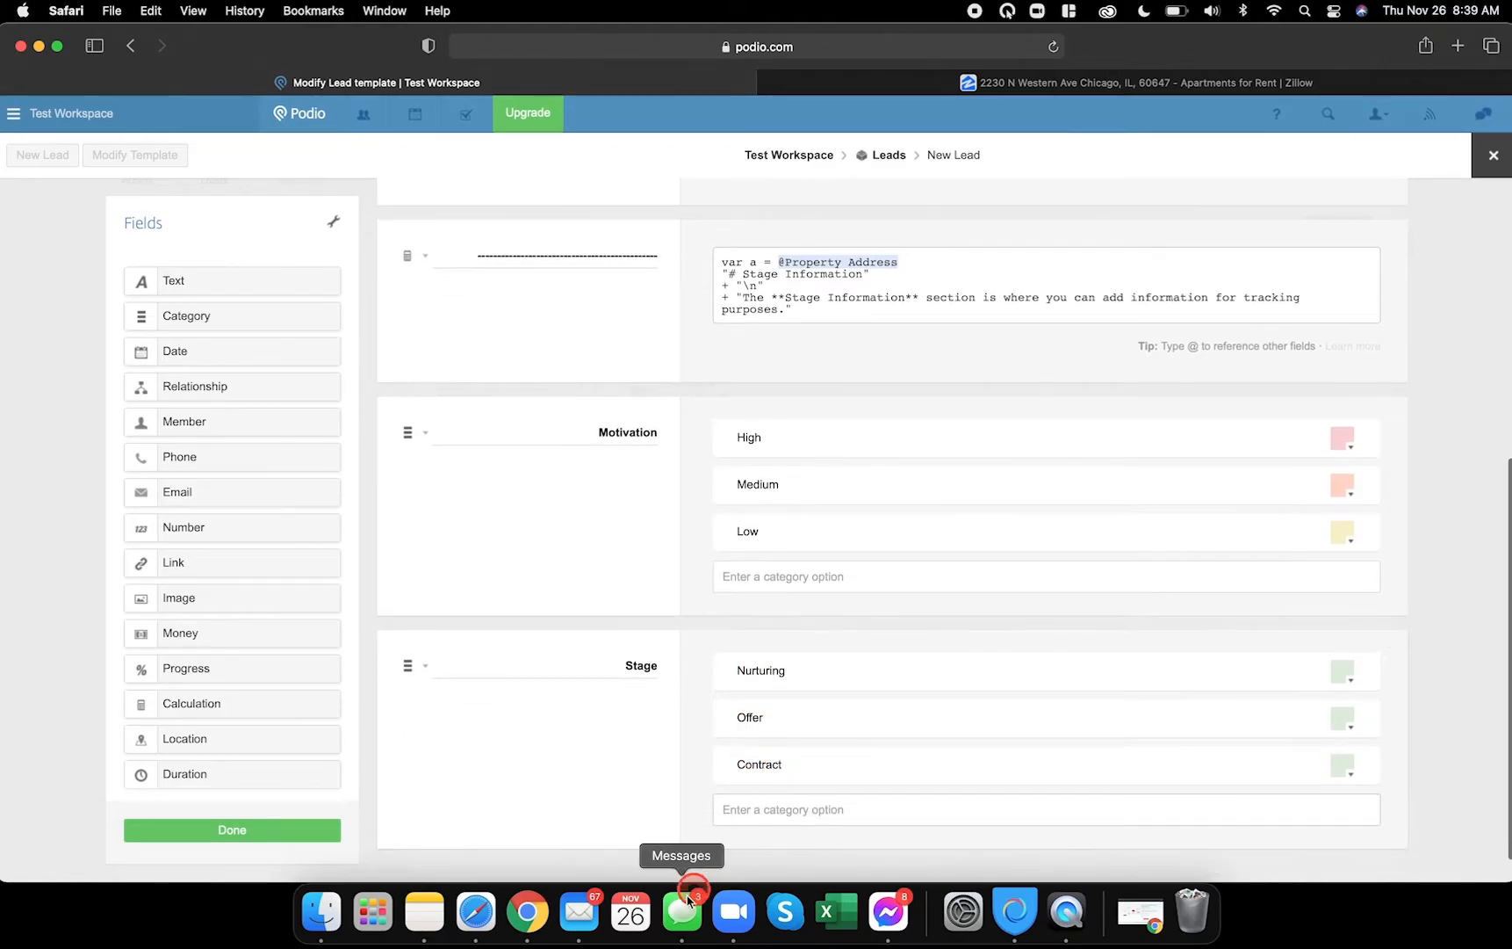
click(528, 912)
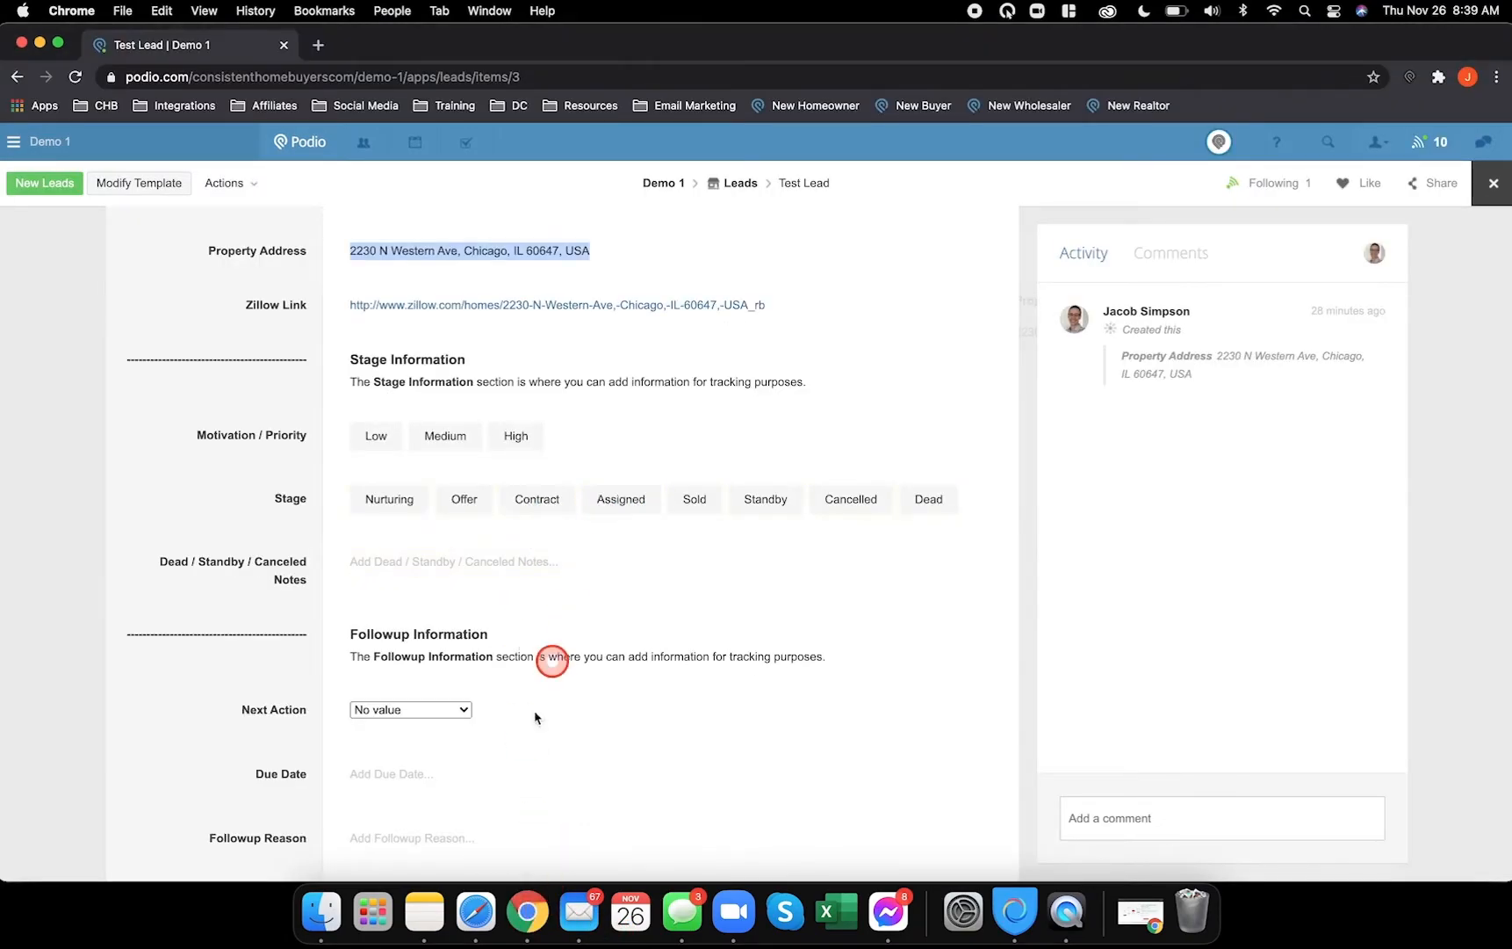
click(488, 920)
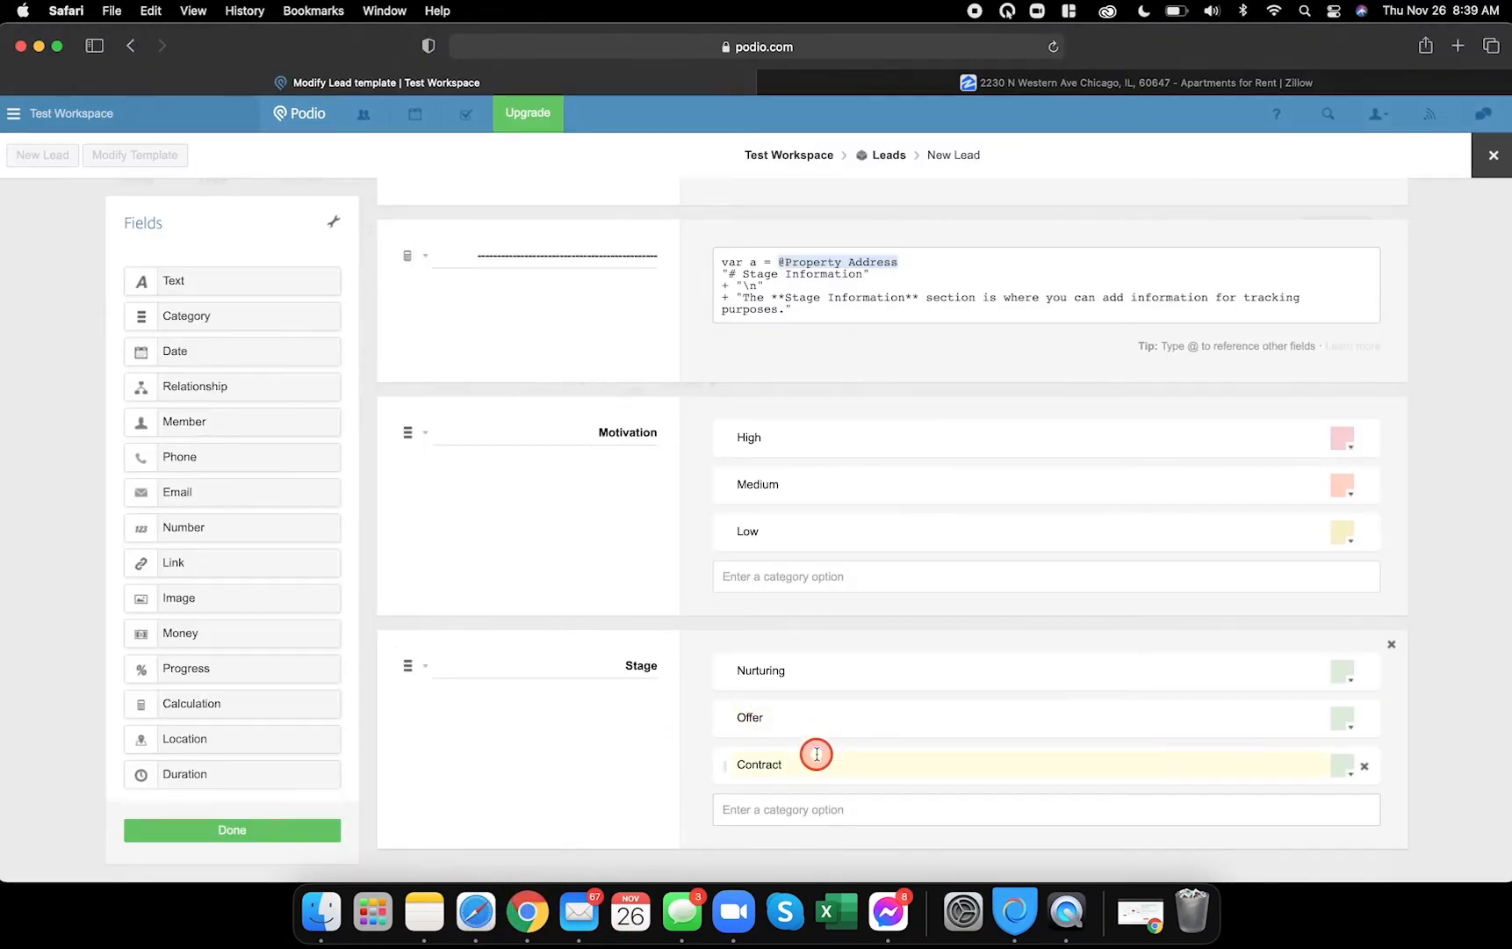
- Add the remaining Stage options Assigned, Sold, Standby, Cancelled and Dead
key(Return)
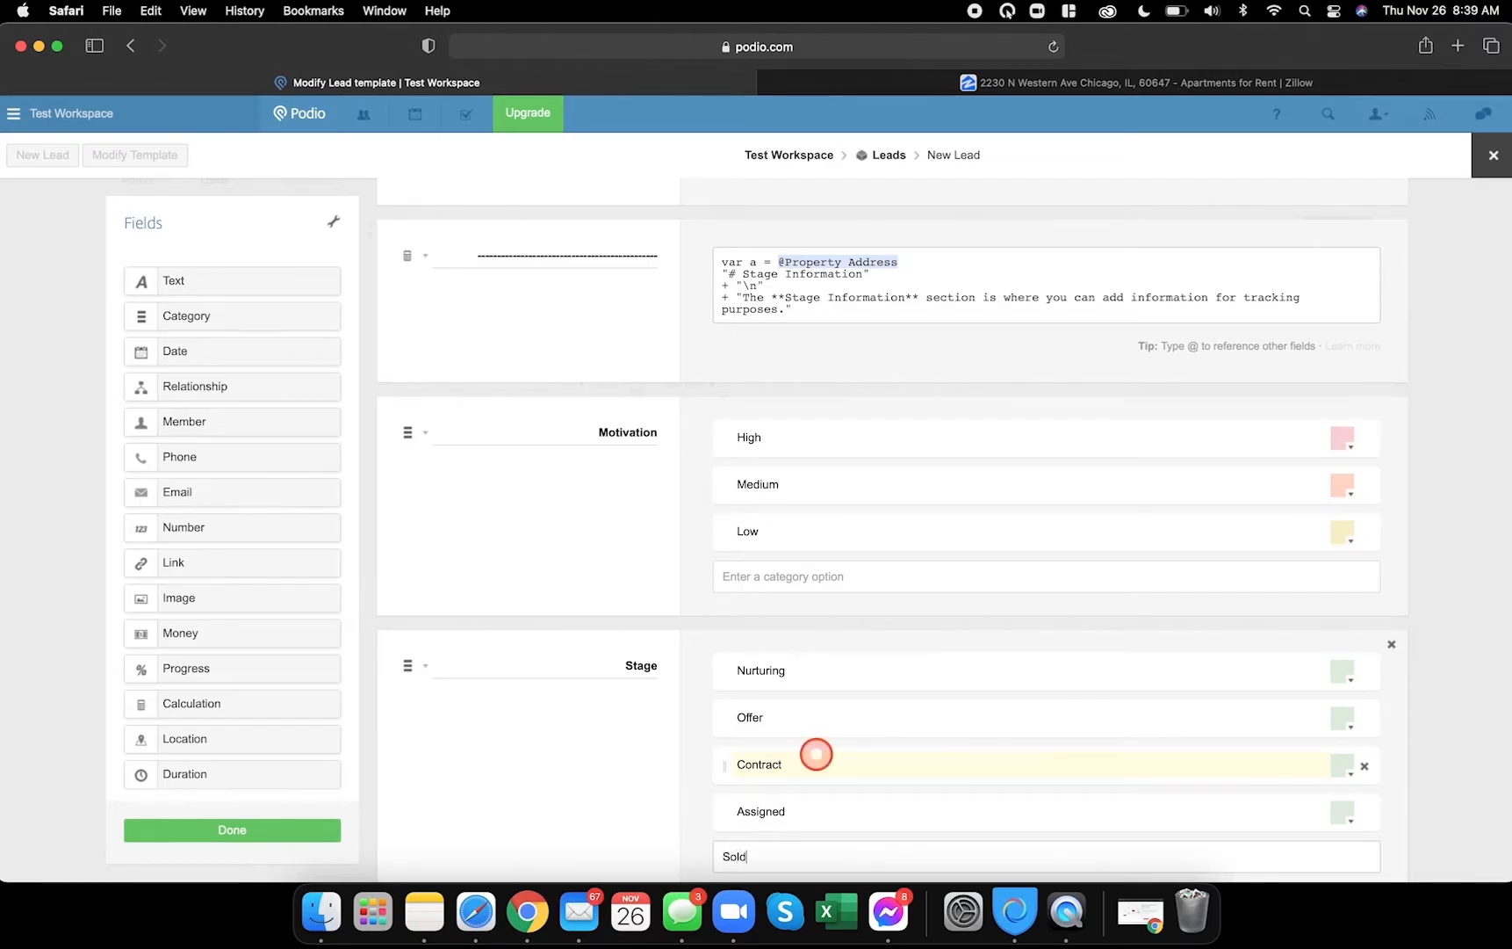
key(Return)
scroll(816, 753, down, 3)
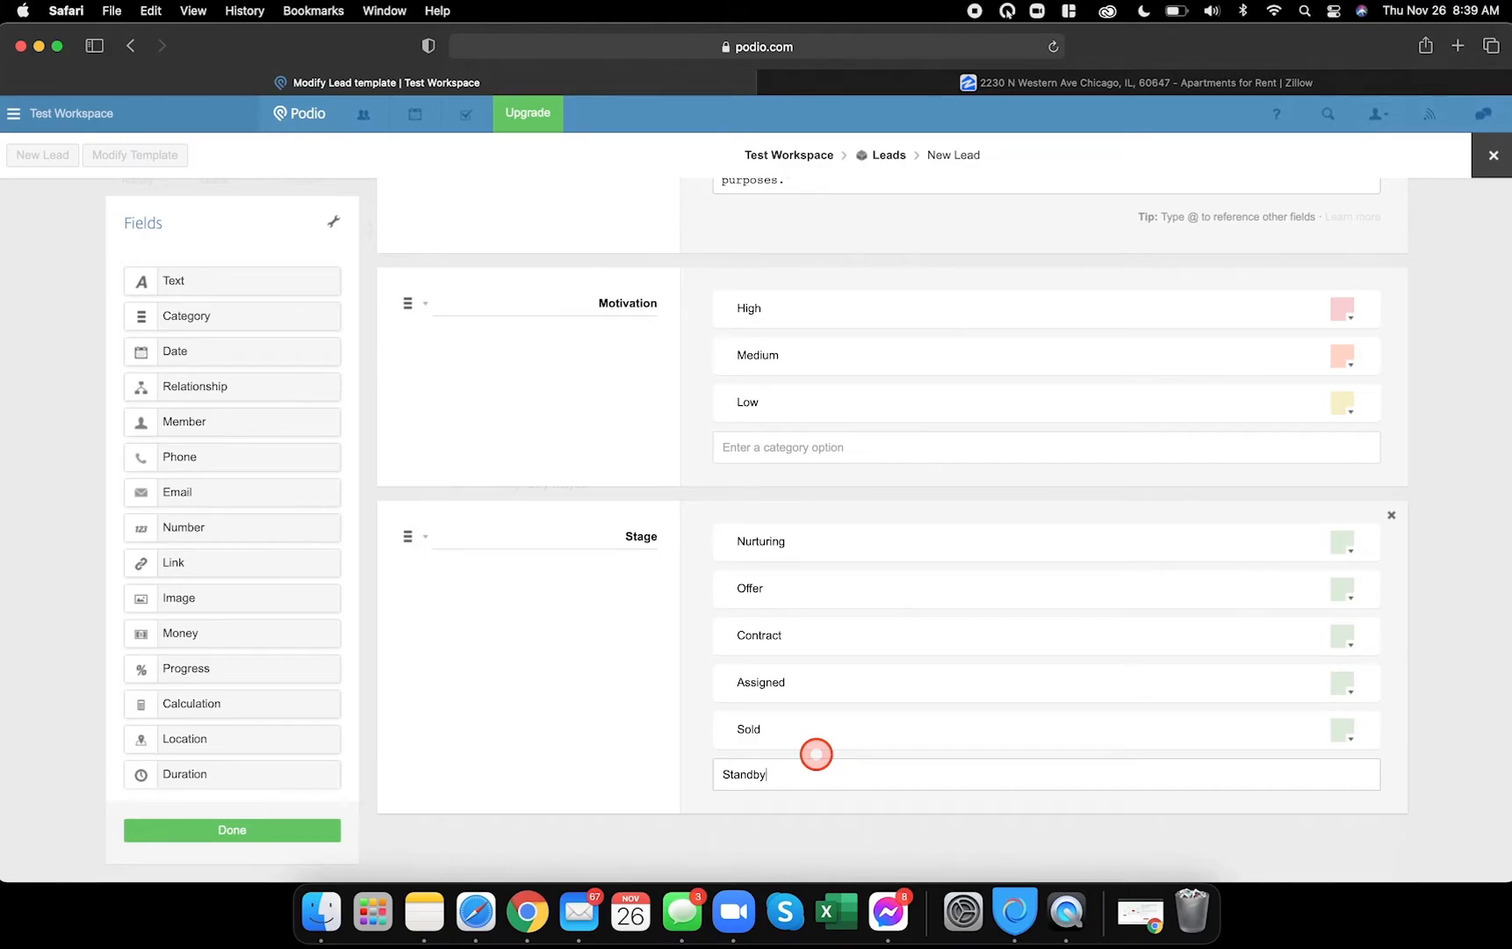
key(Return)
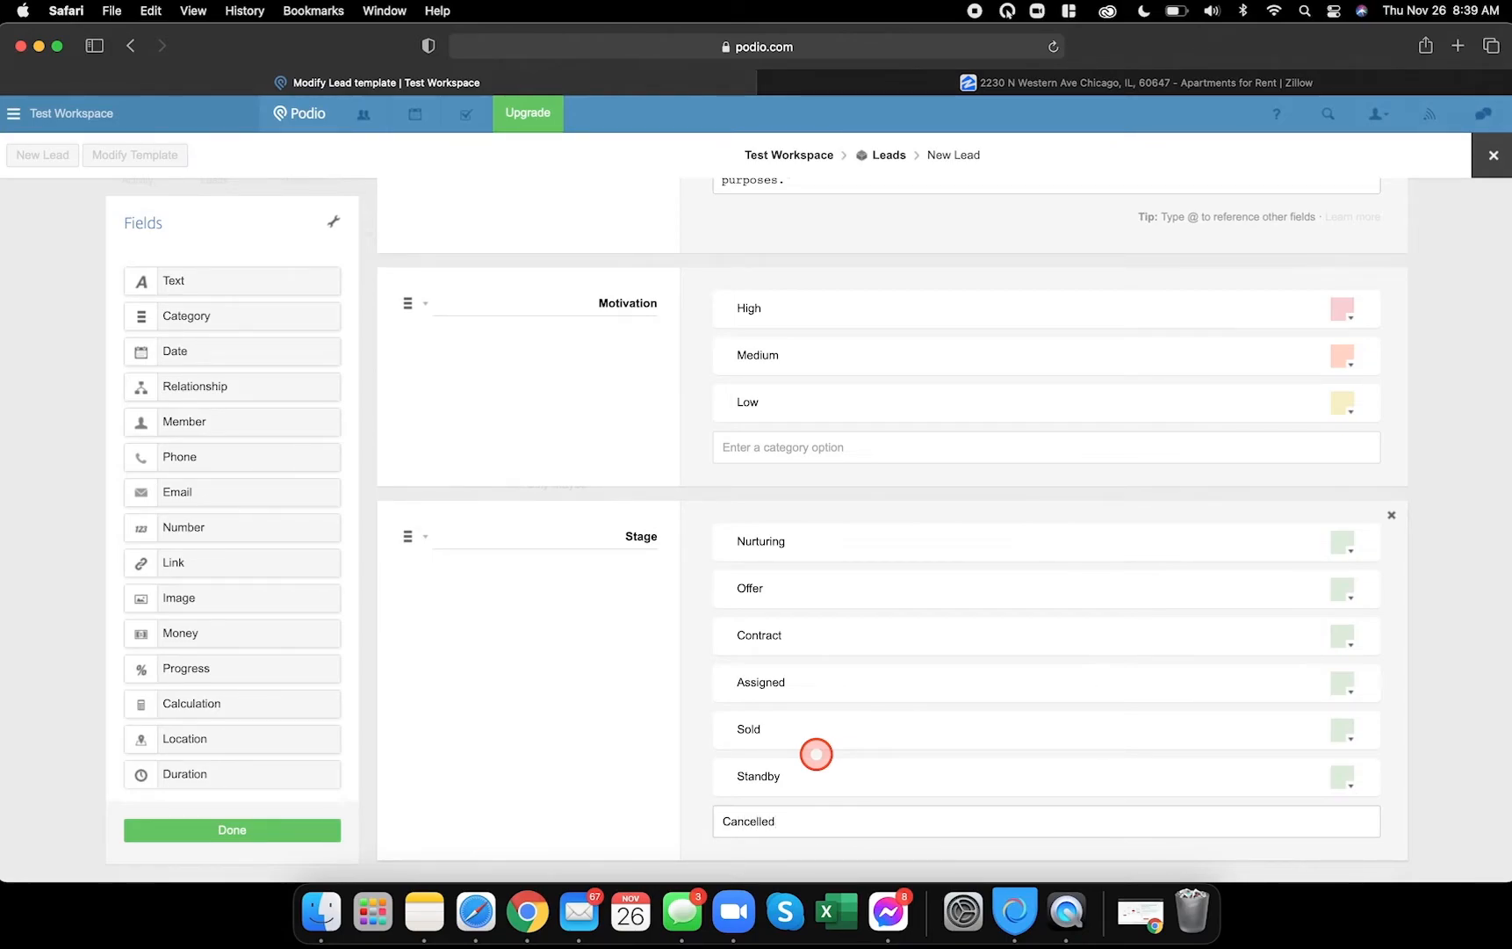
key(Return)
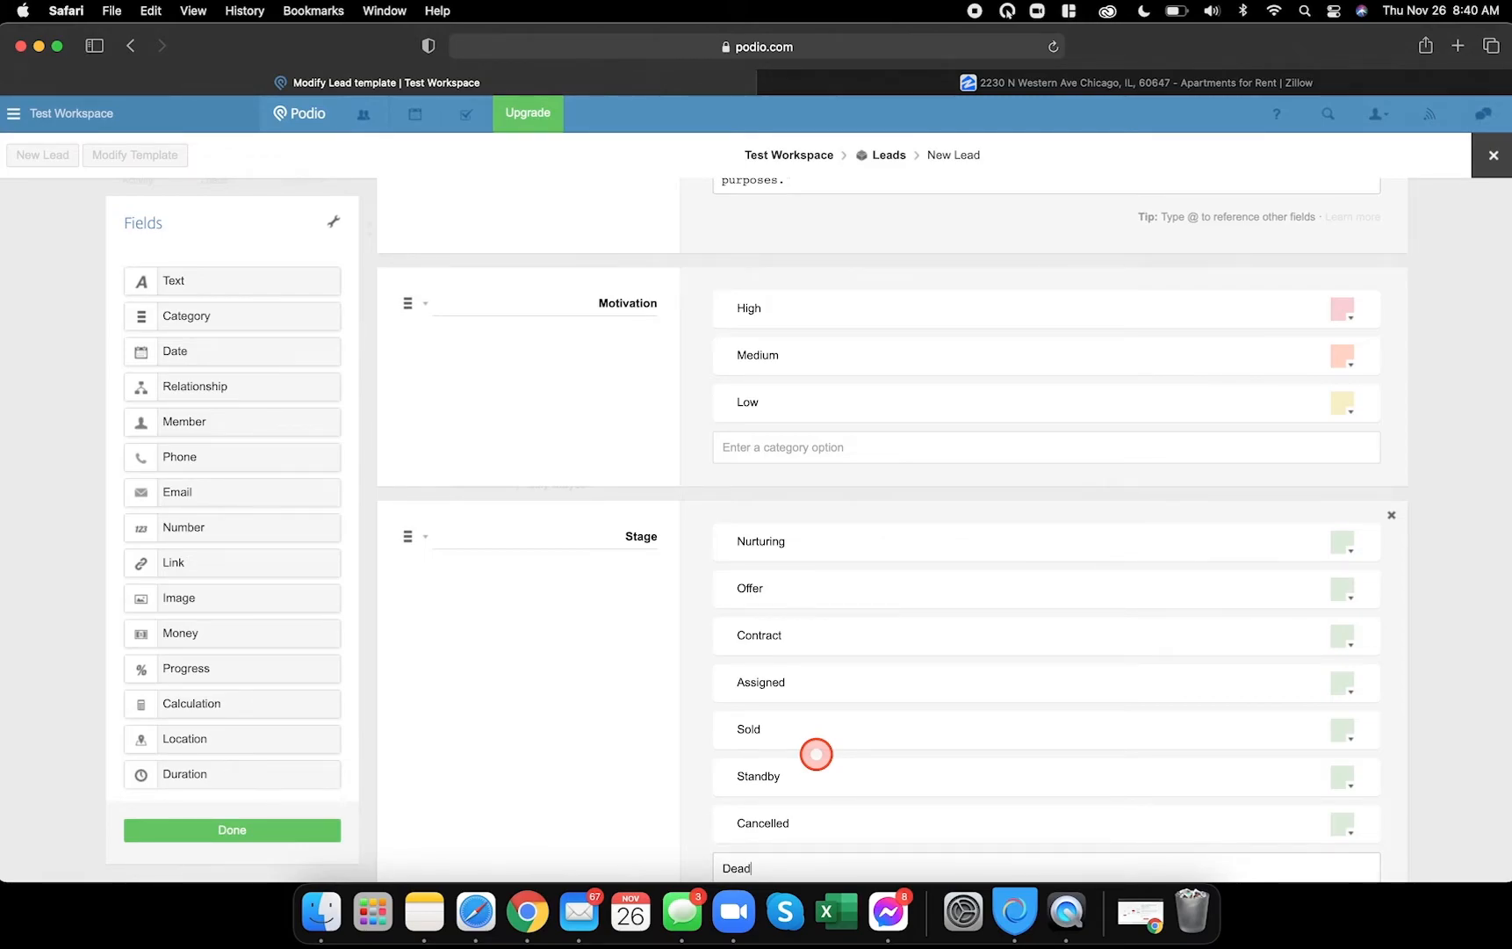
key(Return)
scroll(816, 753, down, 3)
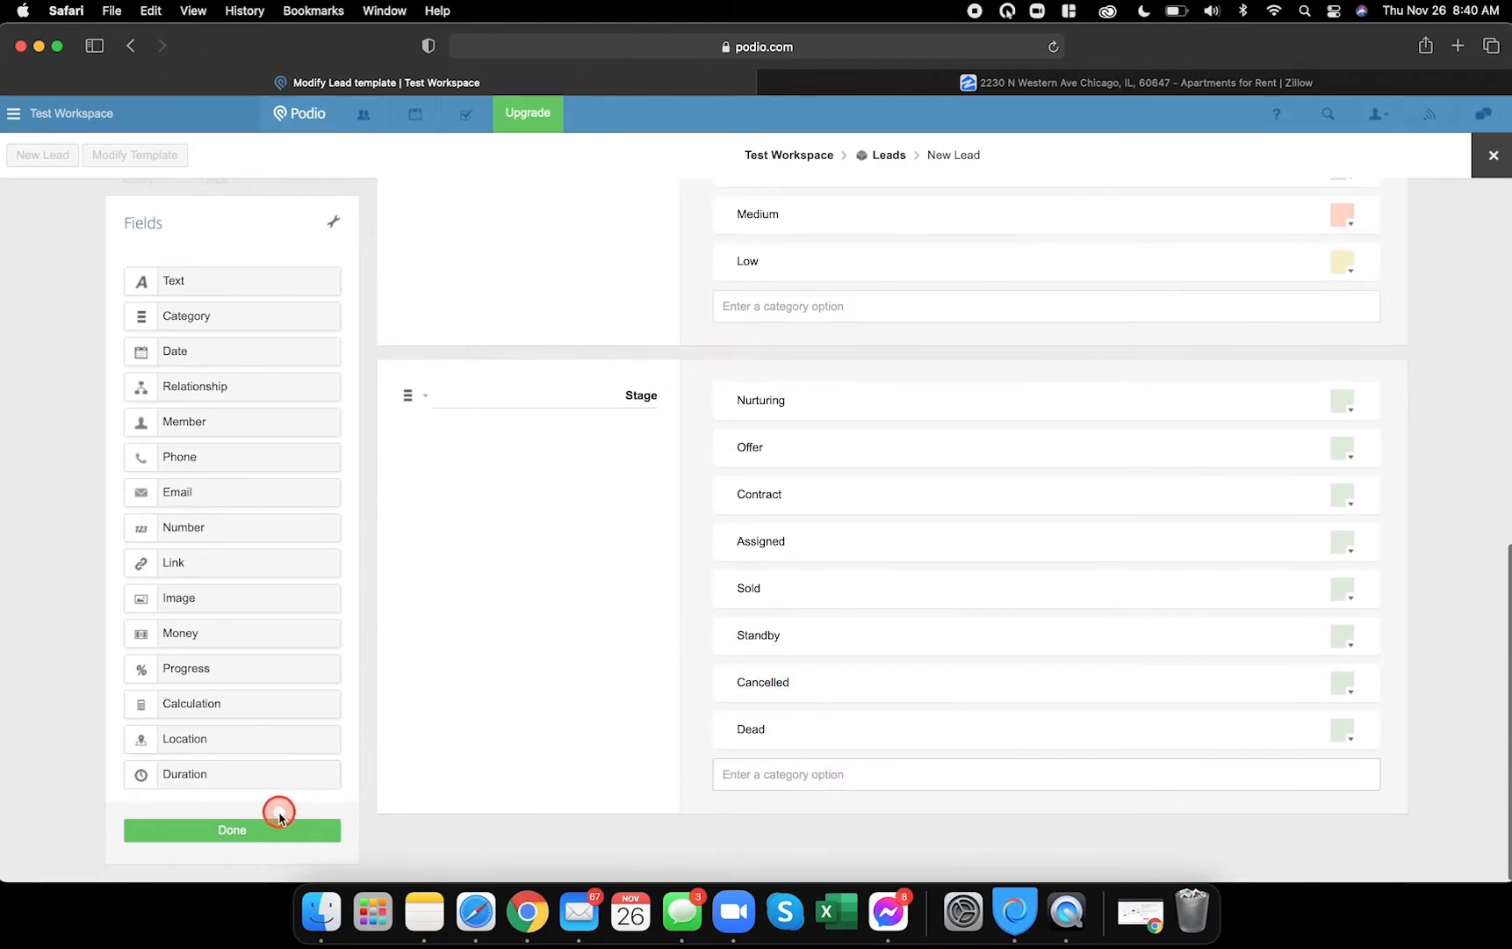
click(526, 912)
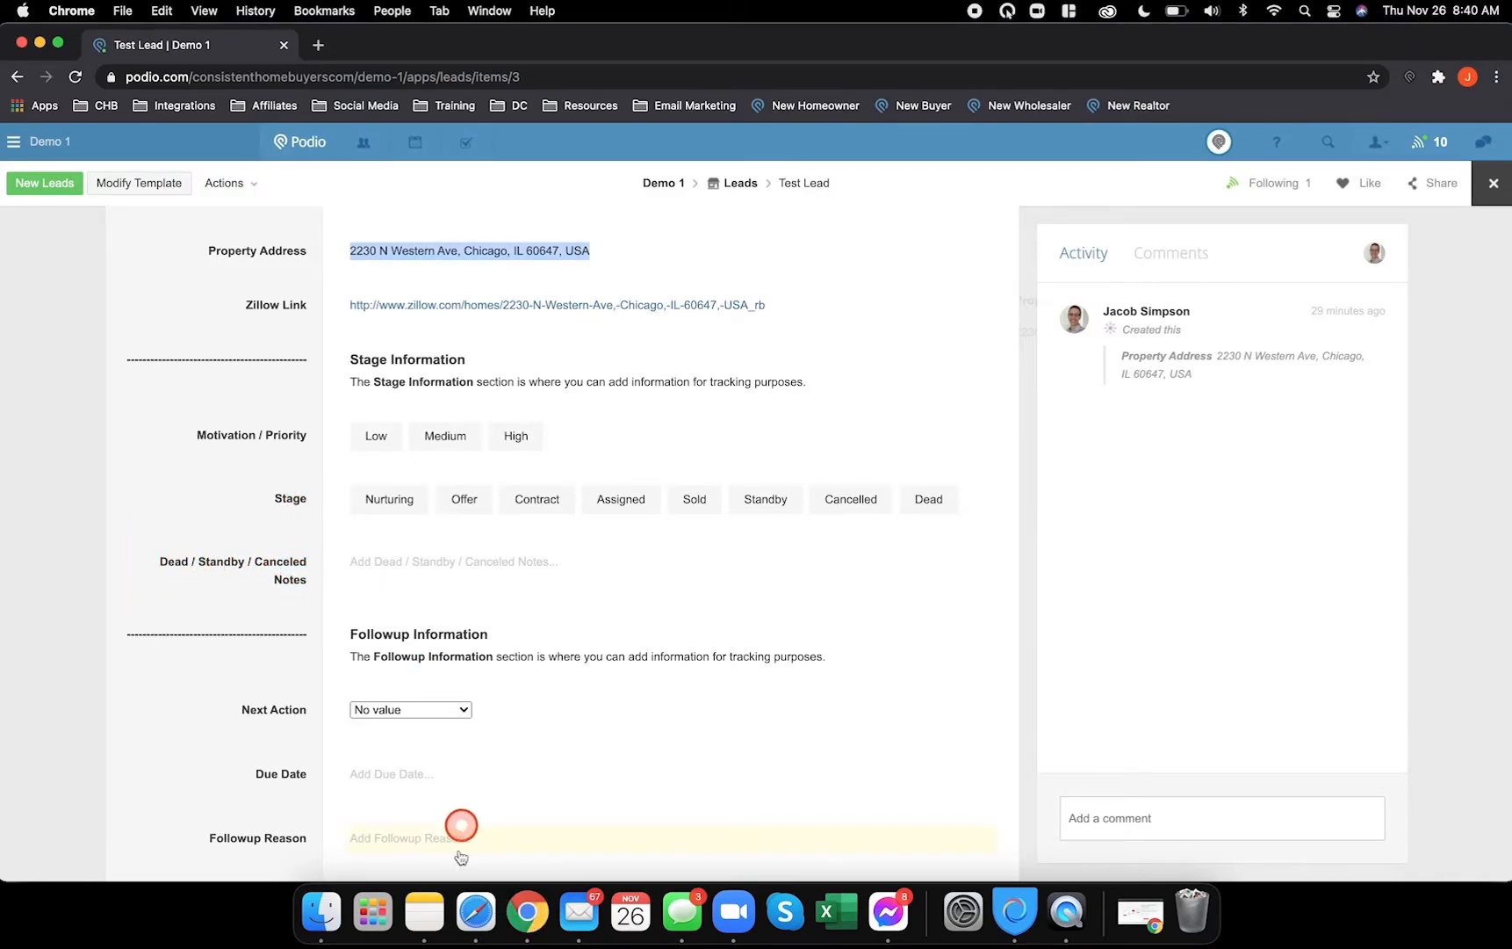
- Add a Text field named 'Dead / Standby / Canceled Notes' below the Stage field, copying the label from the reference lead
drag(156, 563, 239, 580)
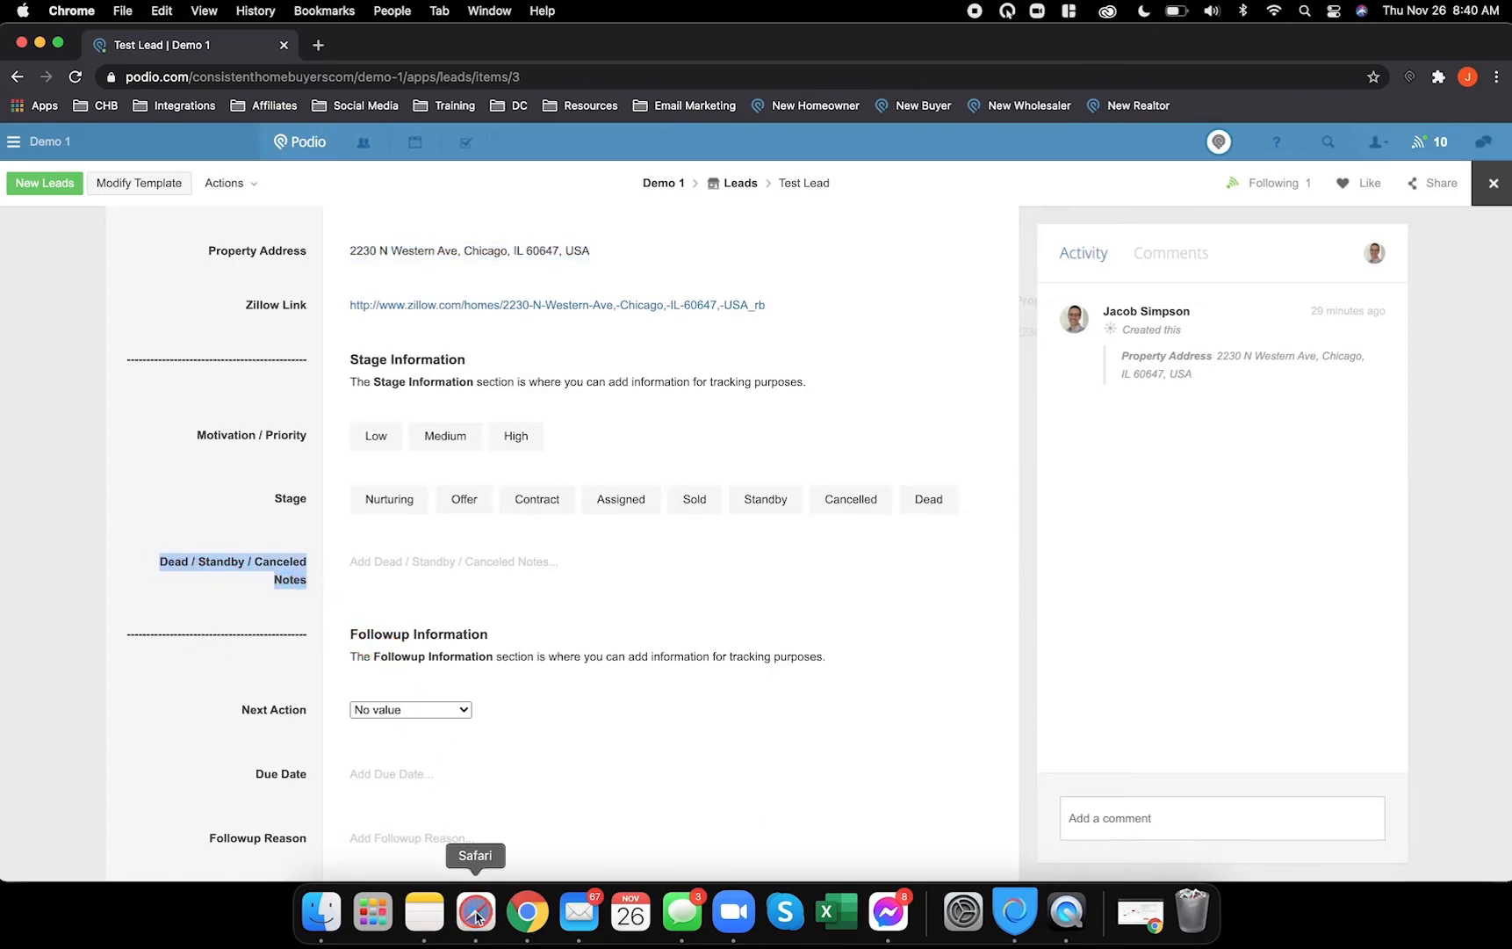
click(474, 913)
drag(196, 280, 506, 836)
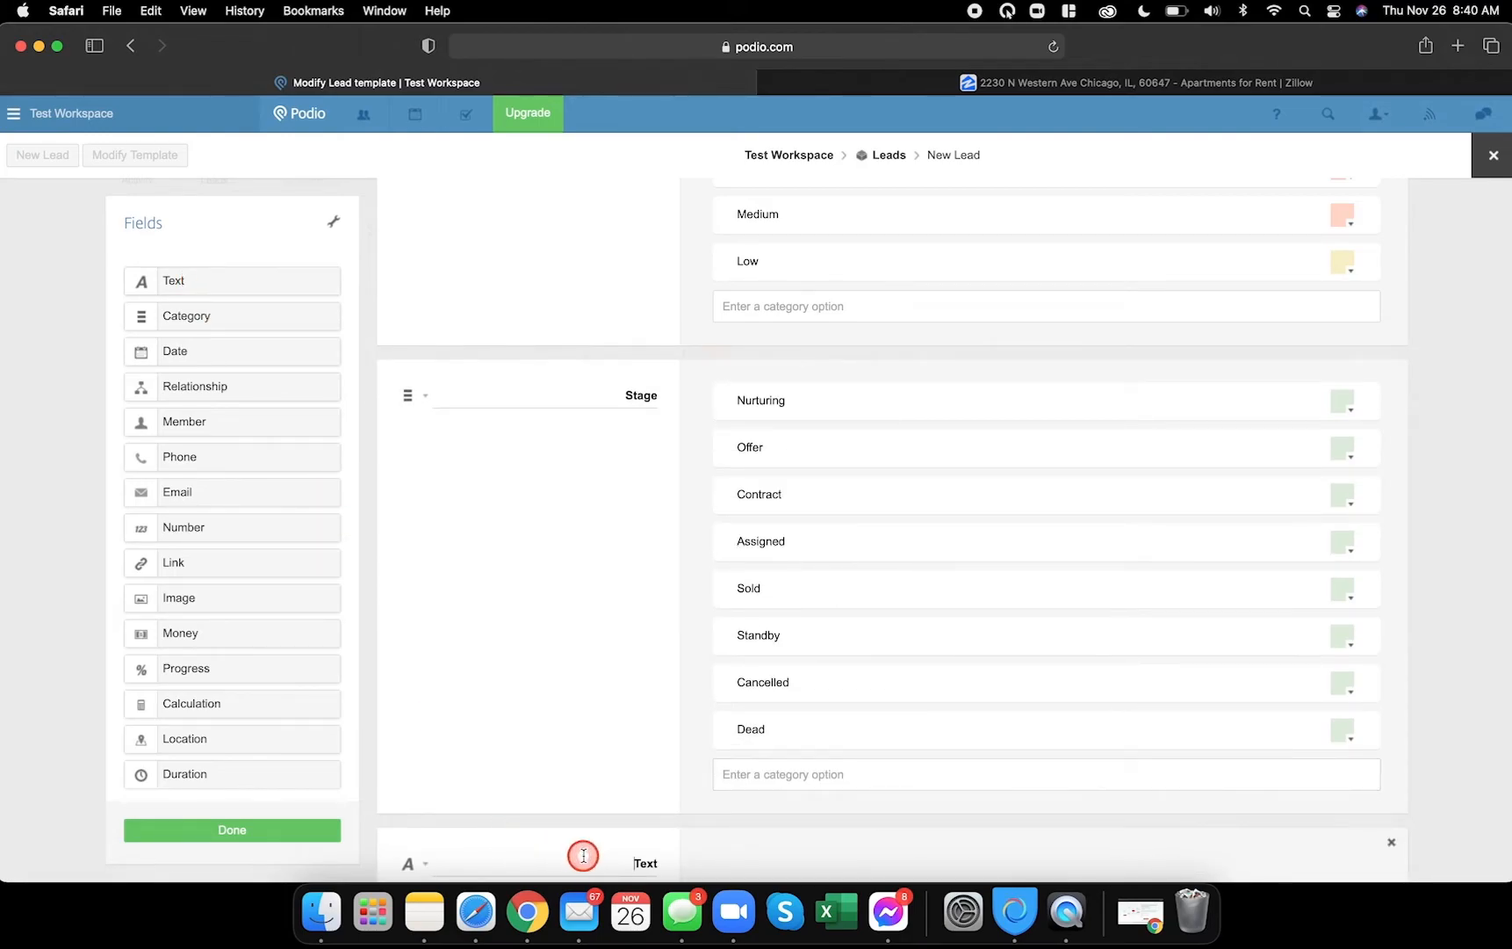
text(Dead / Standby / Canceled Notes)
scroll(596, 835, down, 2)
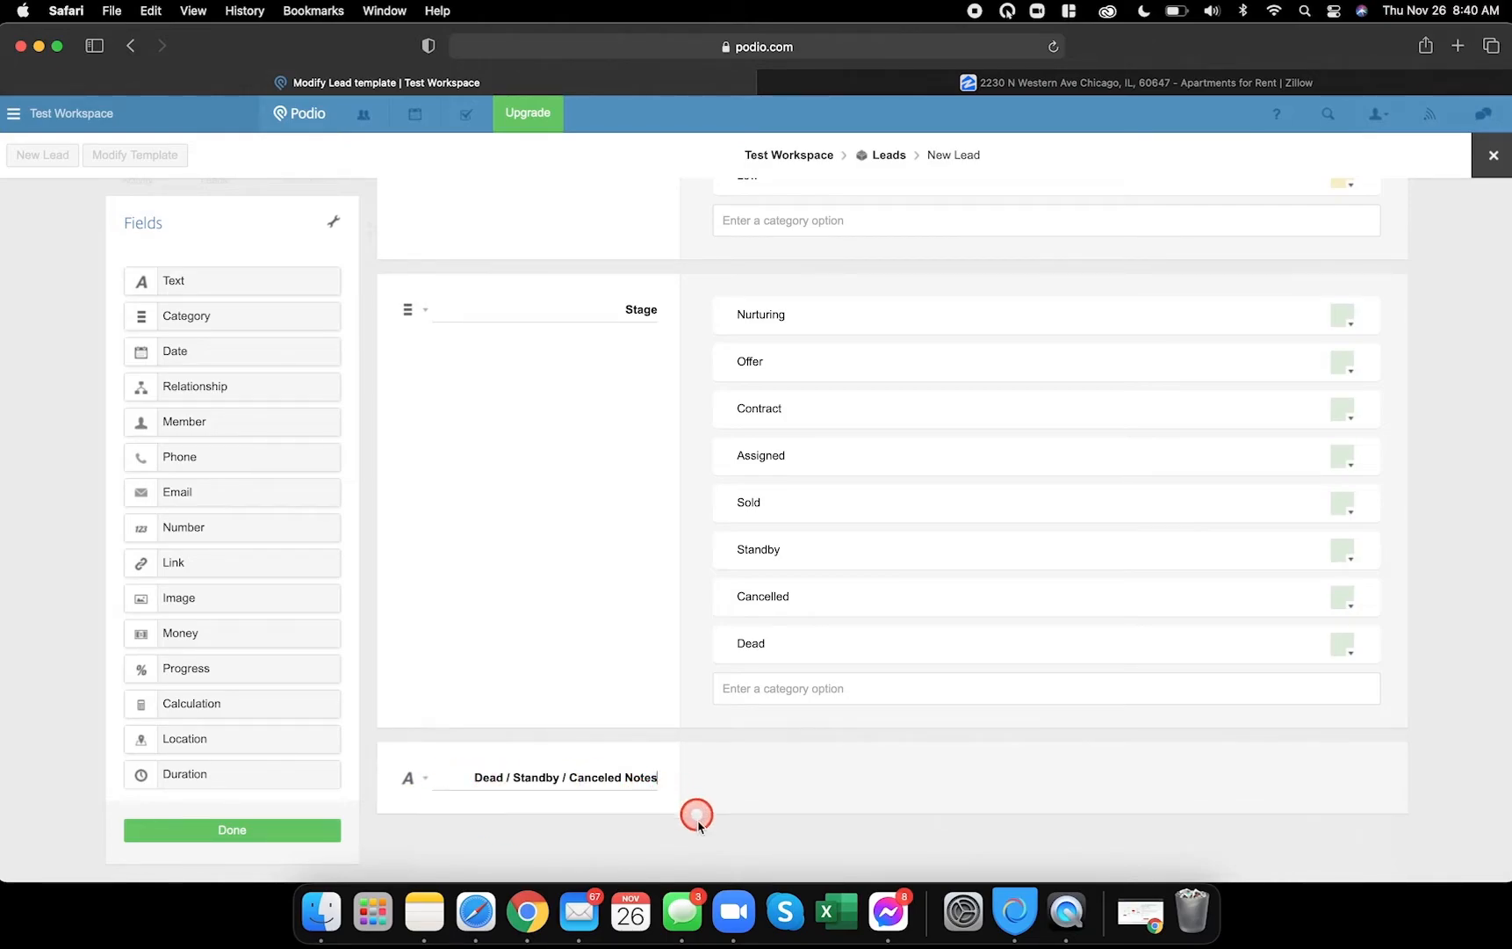
click(527, 911)
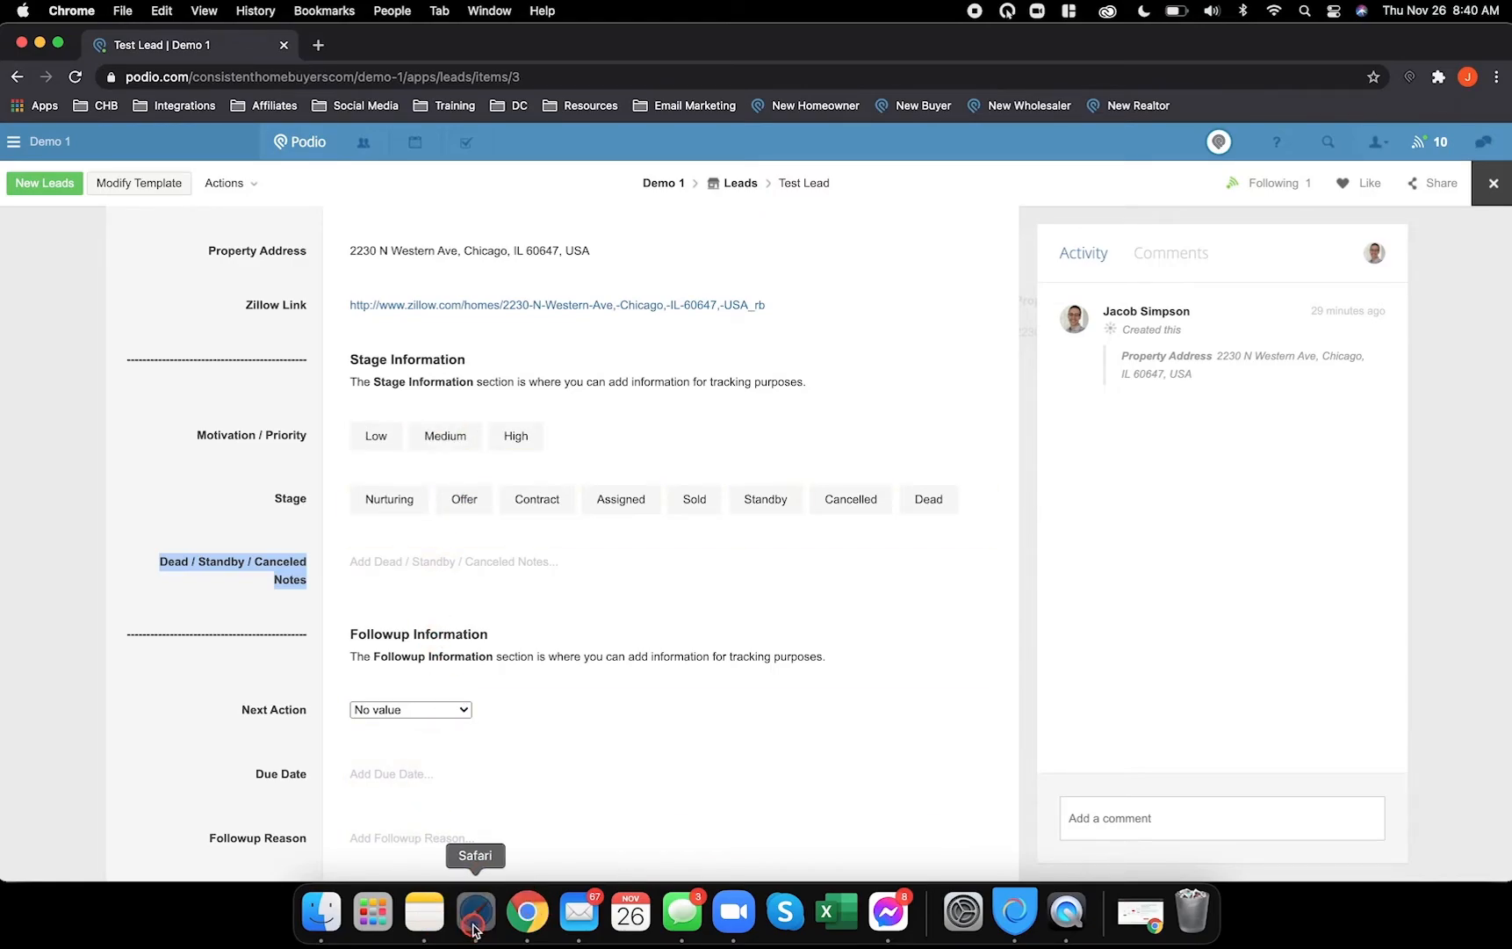
click(475, 913)
- Save the template and preview it in a new lead form
click(280, 831)
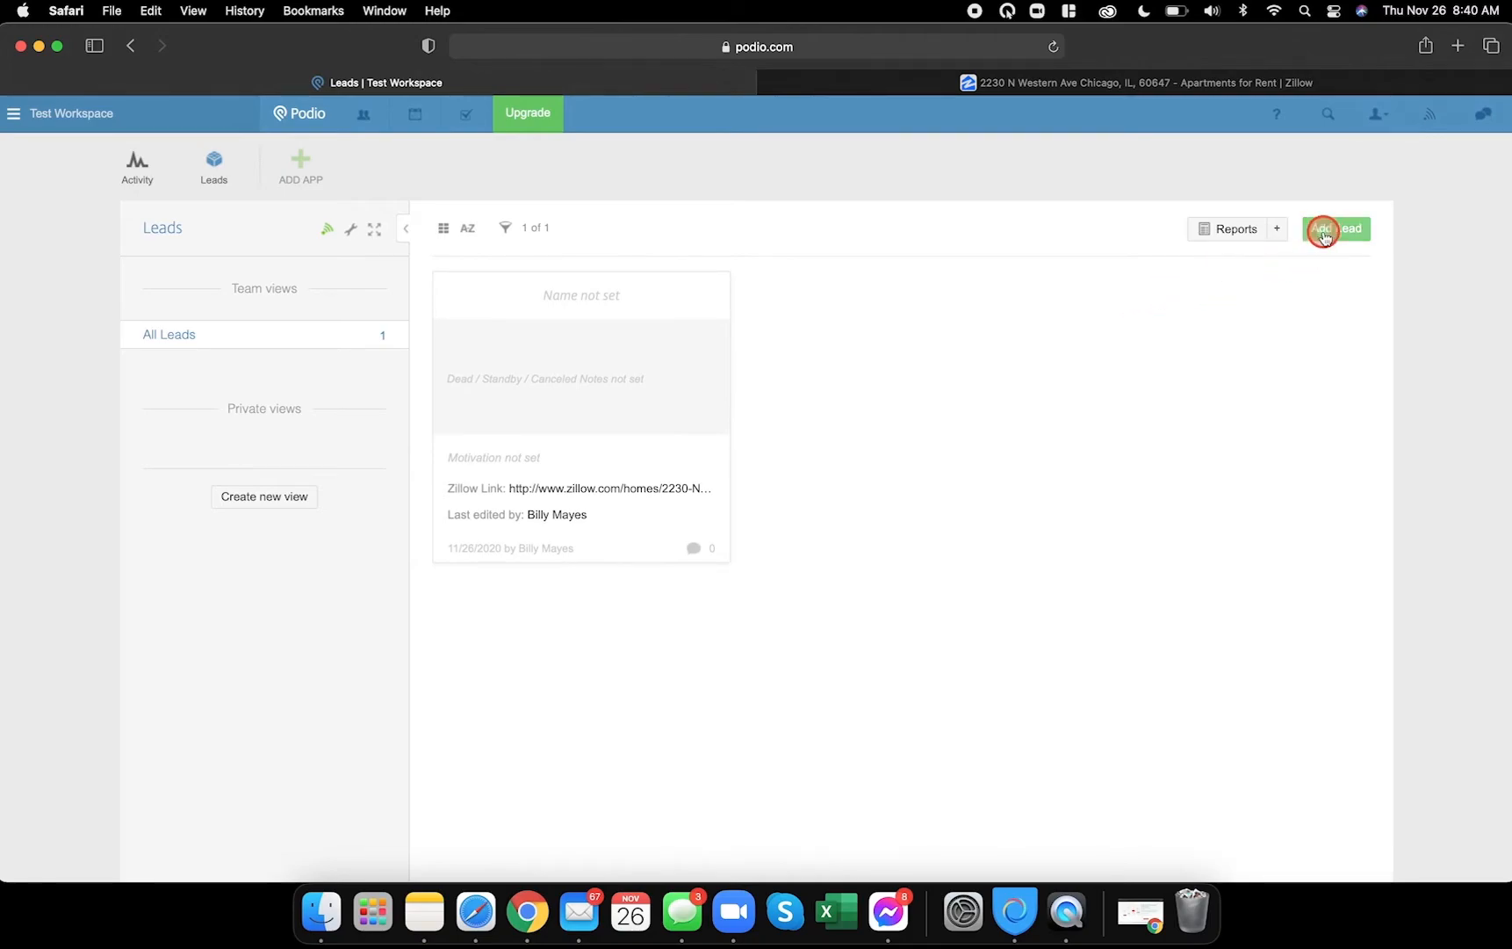
click(1321, 233)
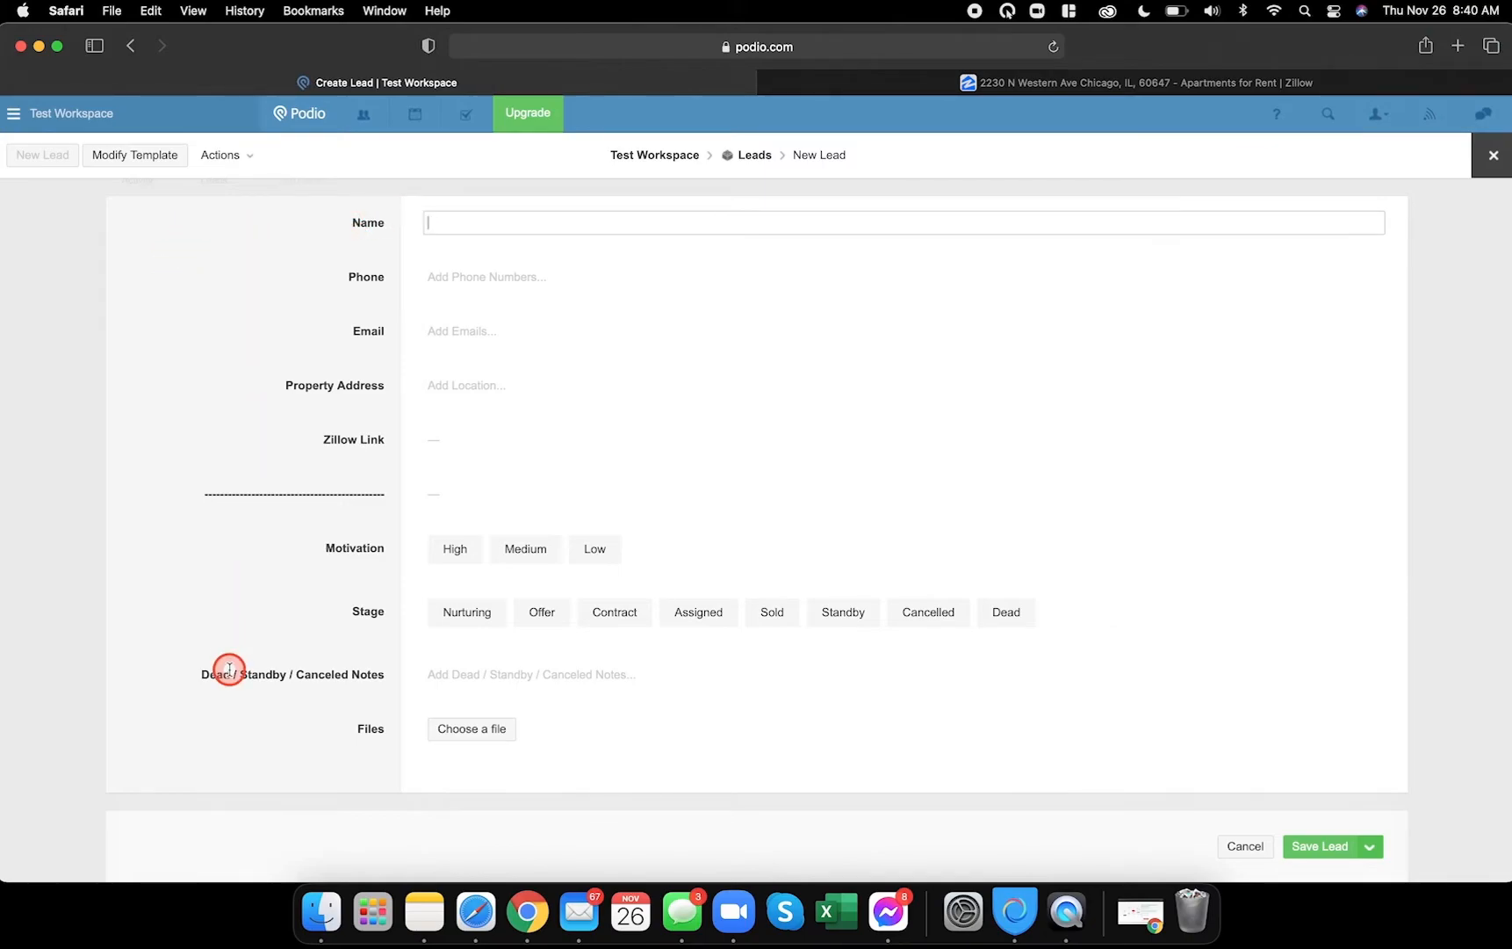
click(1498, 162)
- Leave the blank lead without saving and reopen the Leads template editor
click(547, 260)
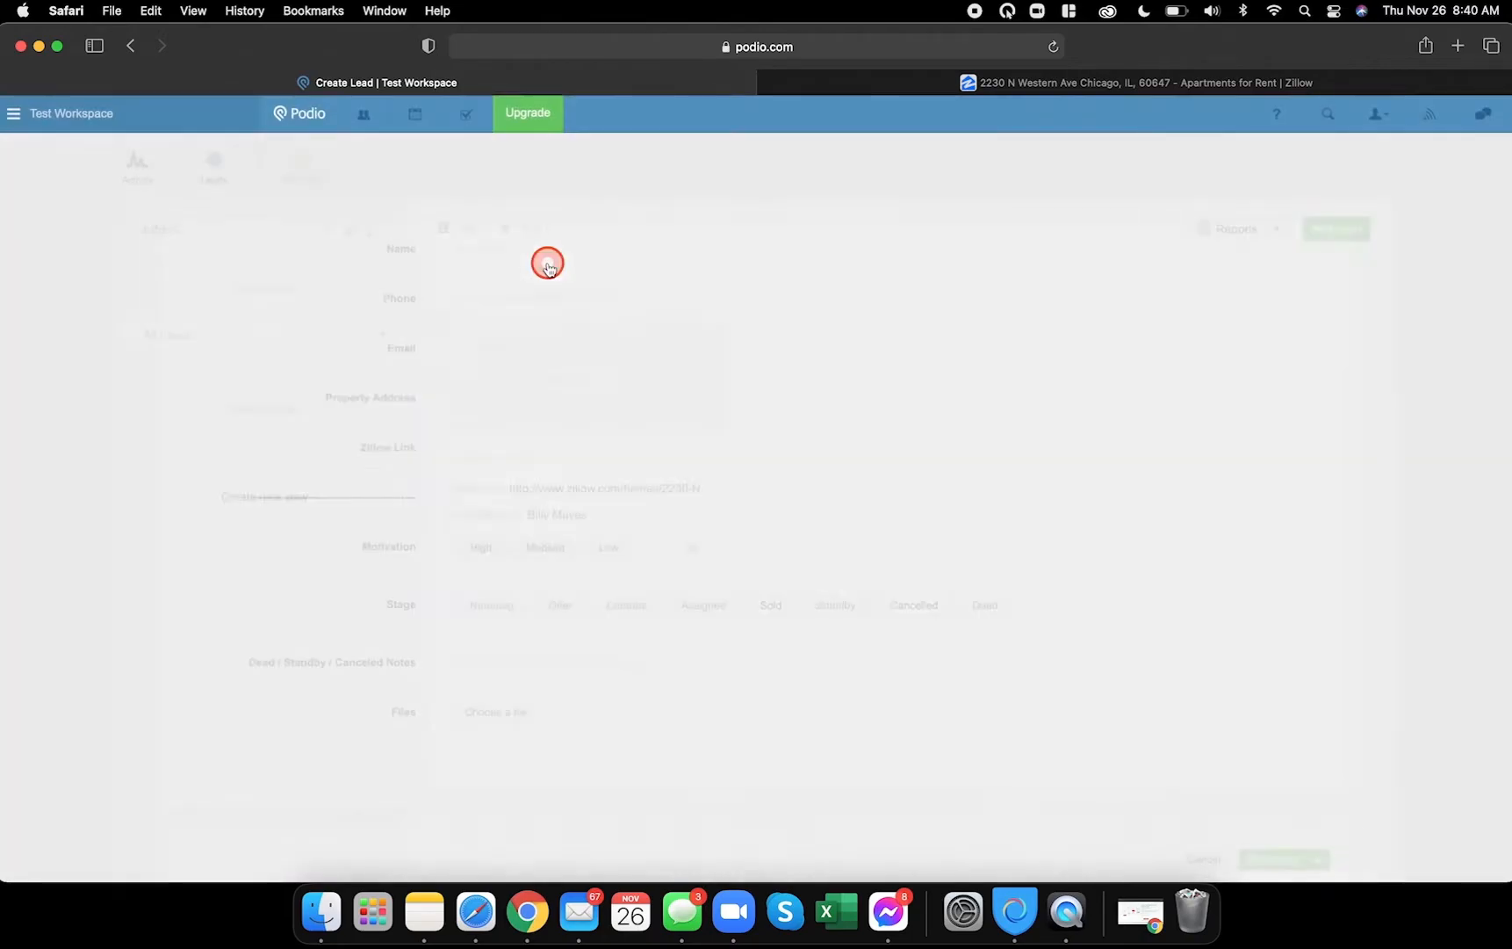
click(350, 228)
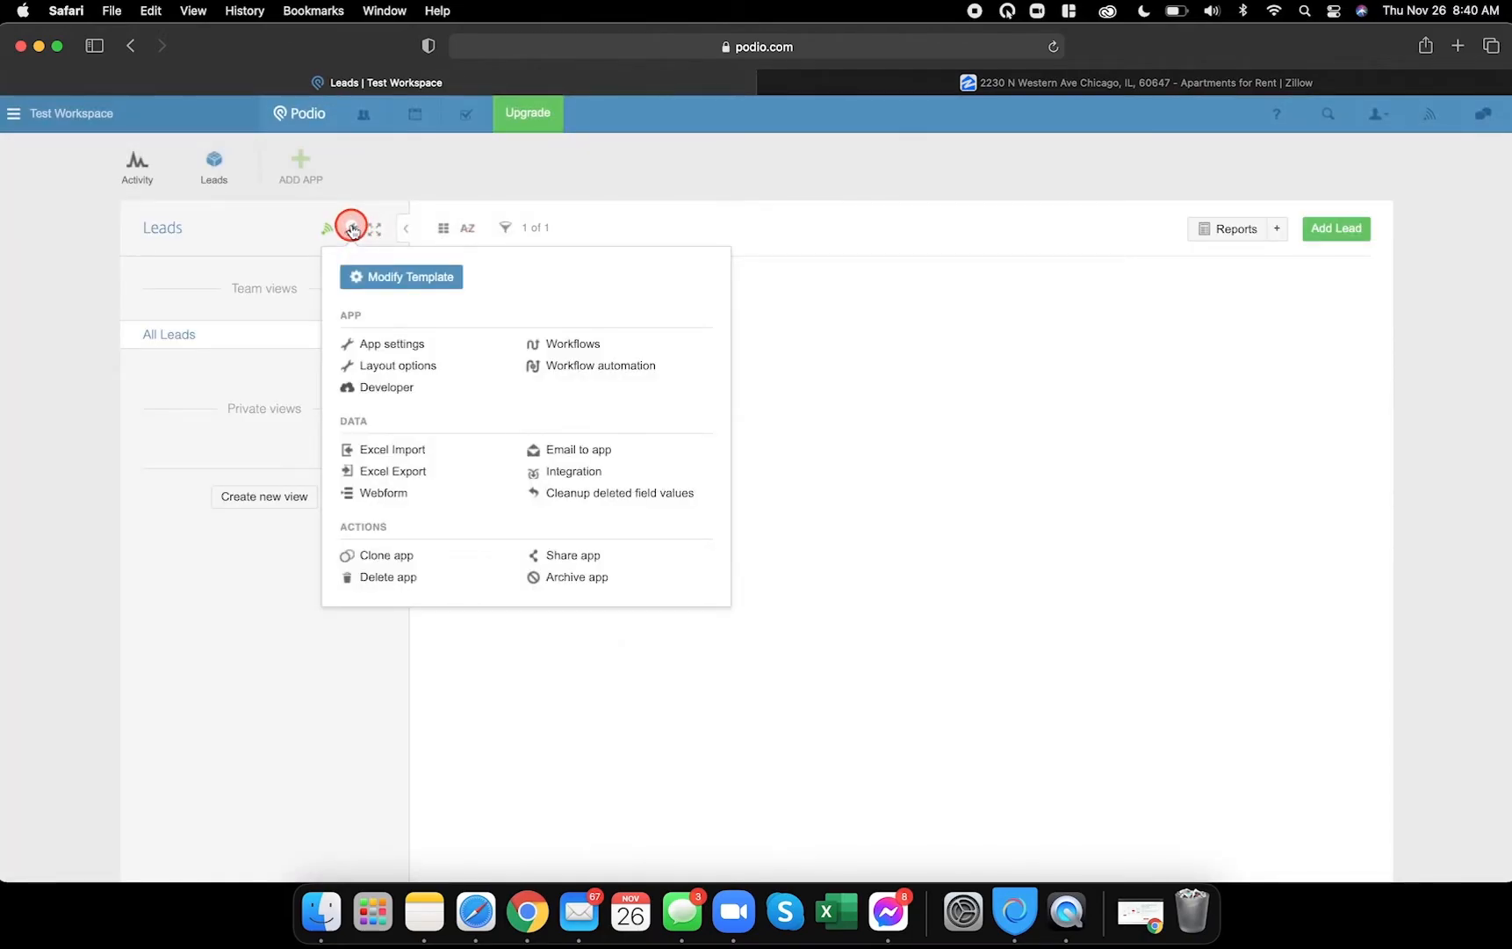
click(402, 277)
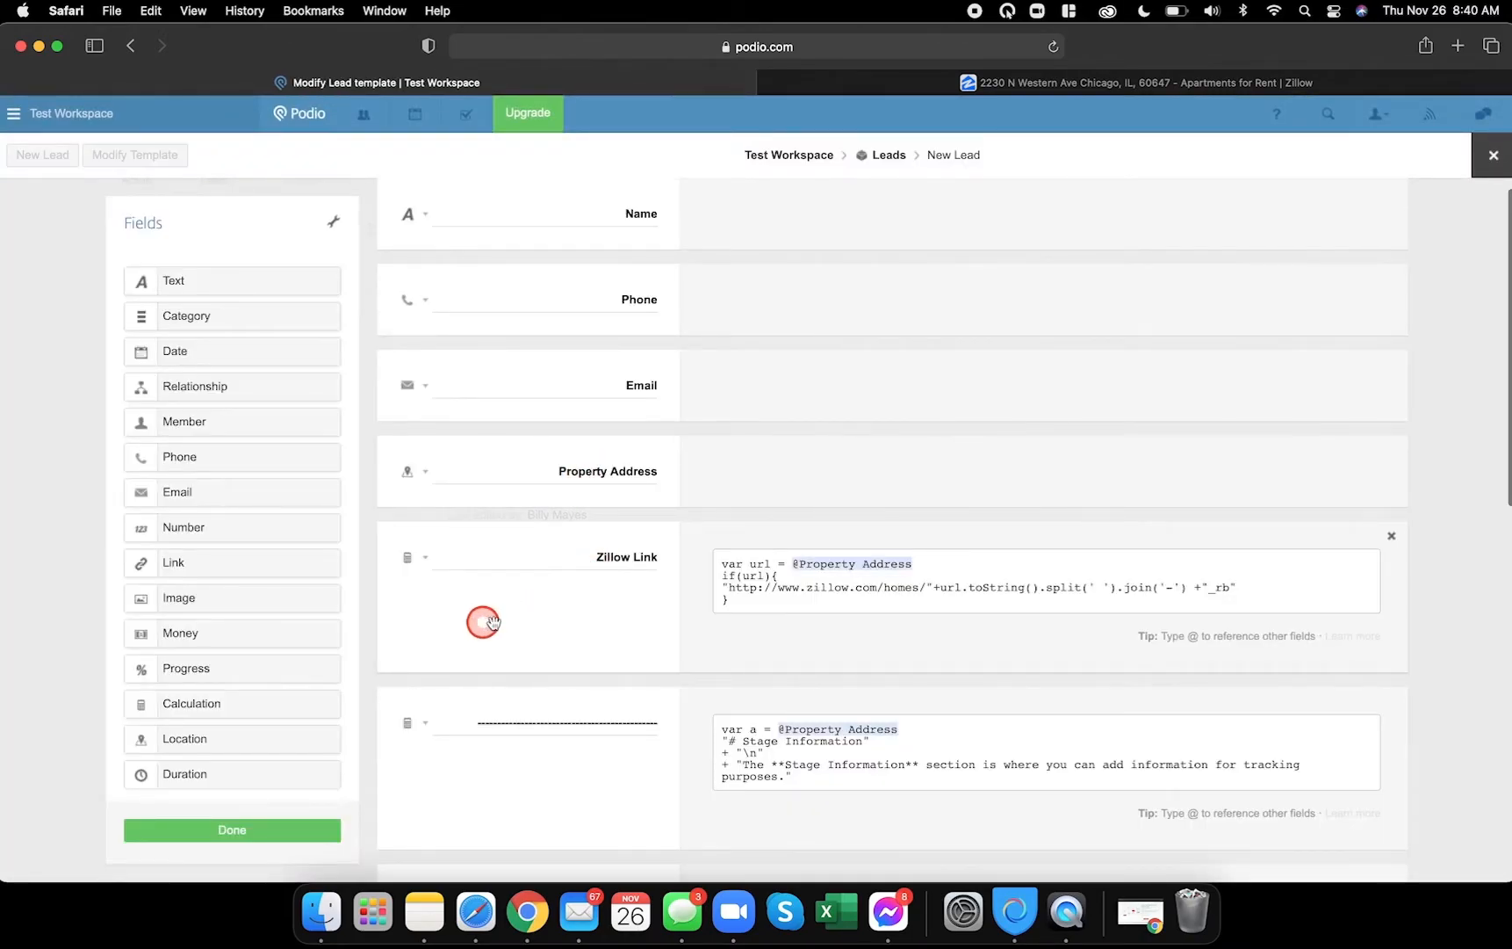
- Check the demo lead, then add a Calculation field below the Notes field
scroll(567, 625, down, 2)
scroll(567, 625, down, 10)
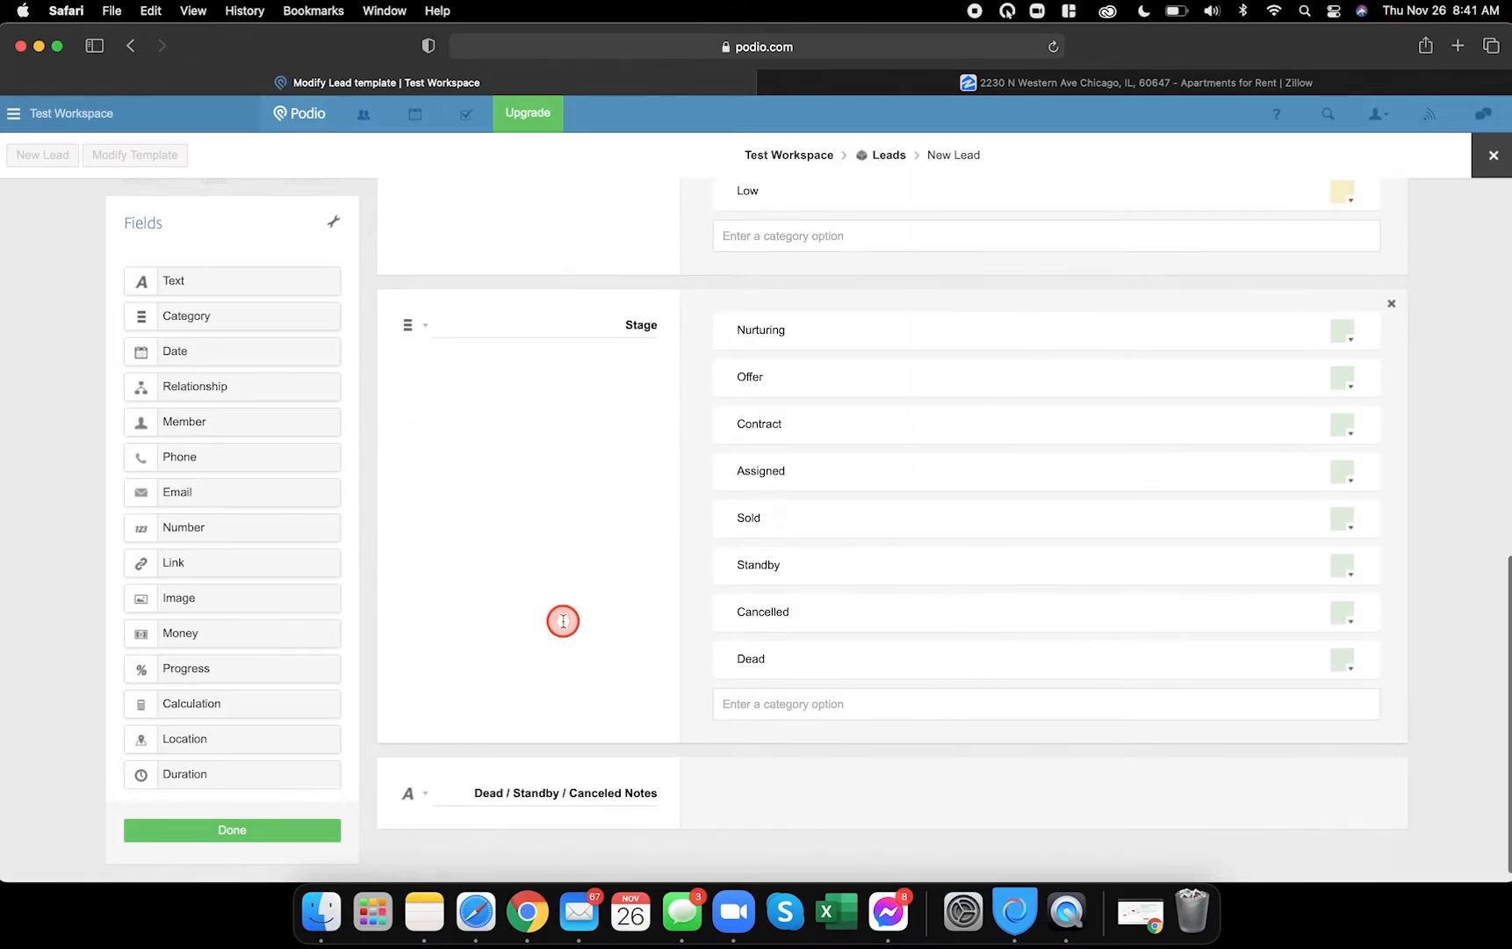
click(527, 913)
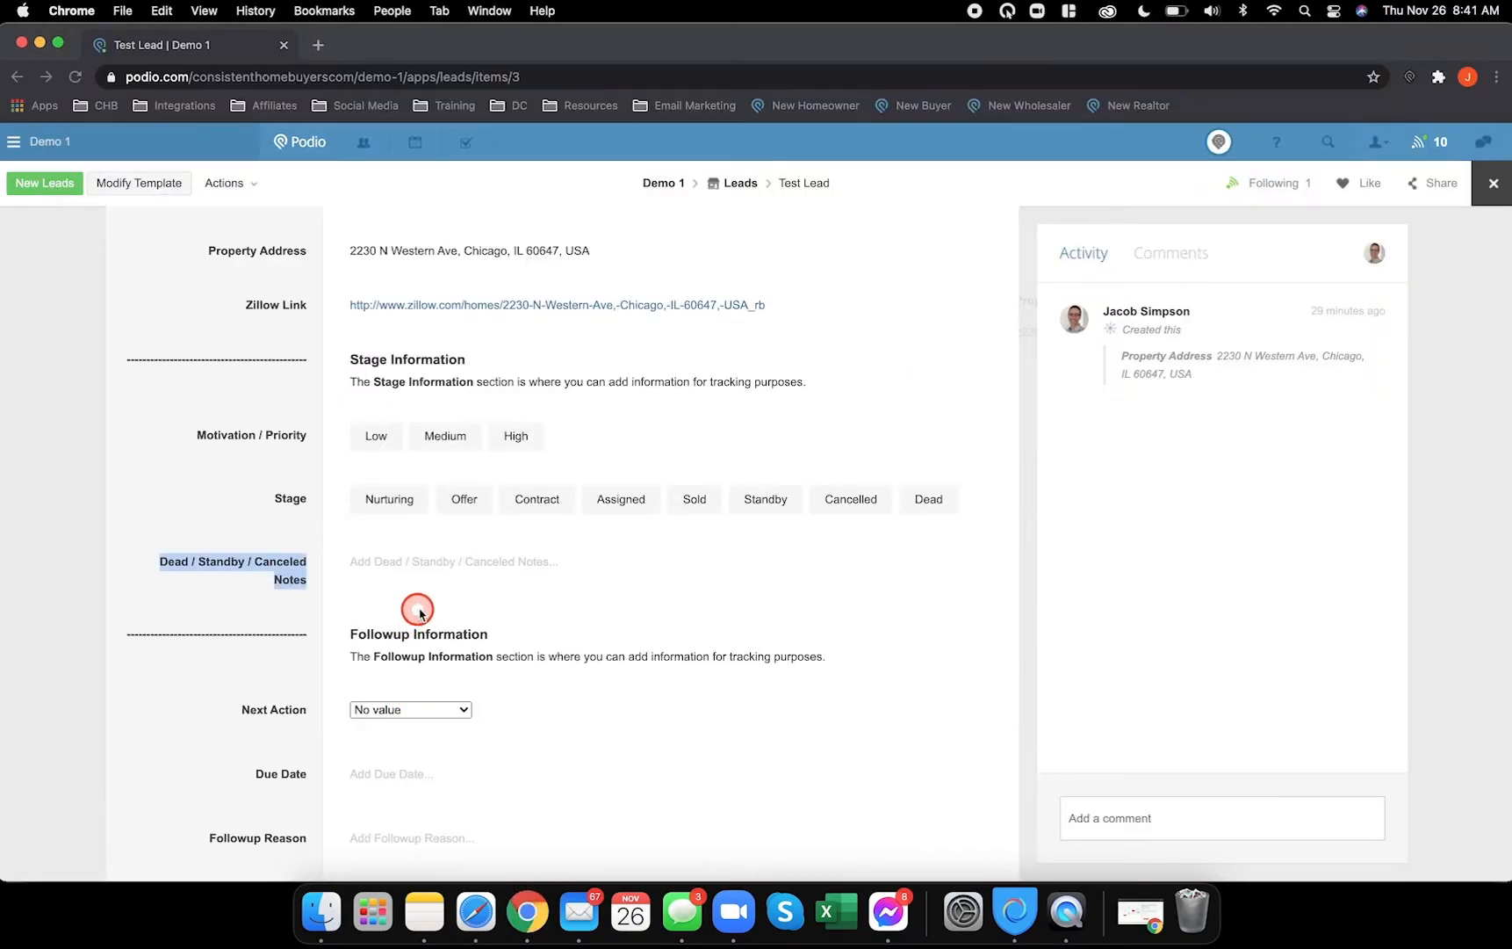
scroll(207, 535, down, 2)
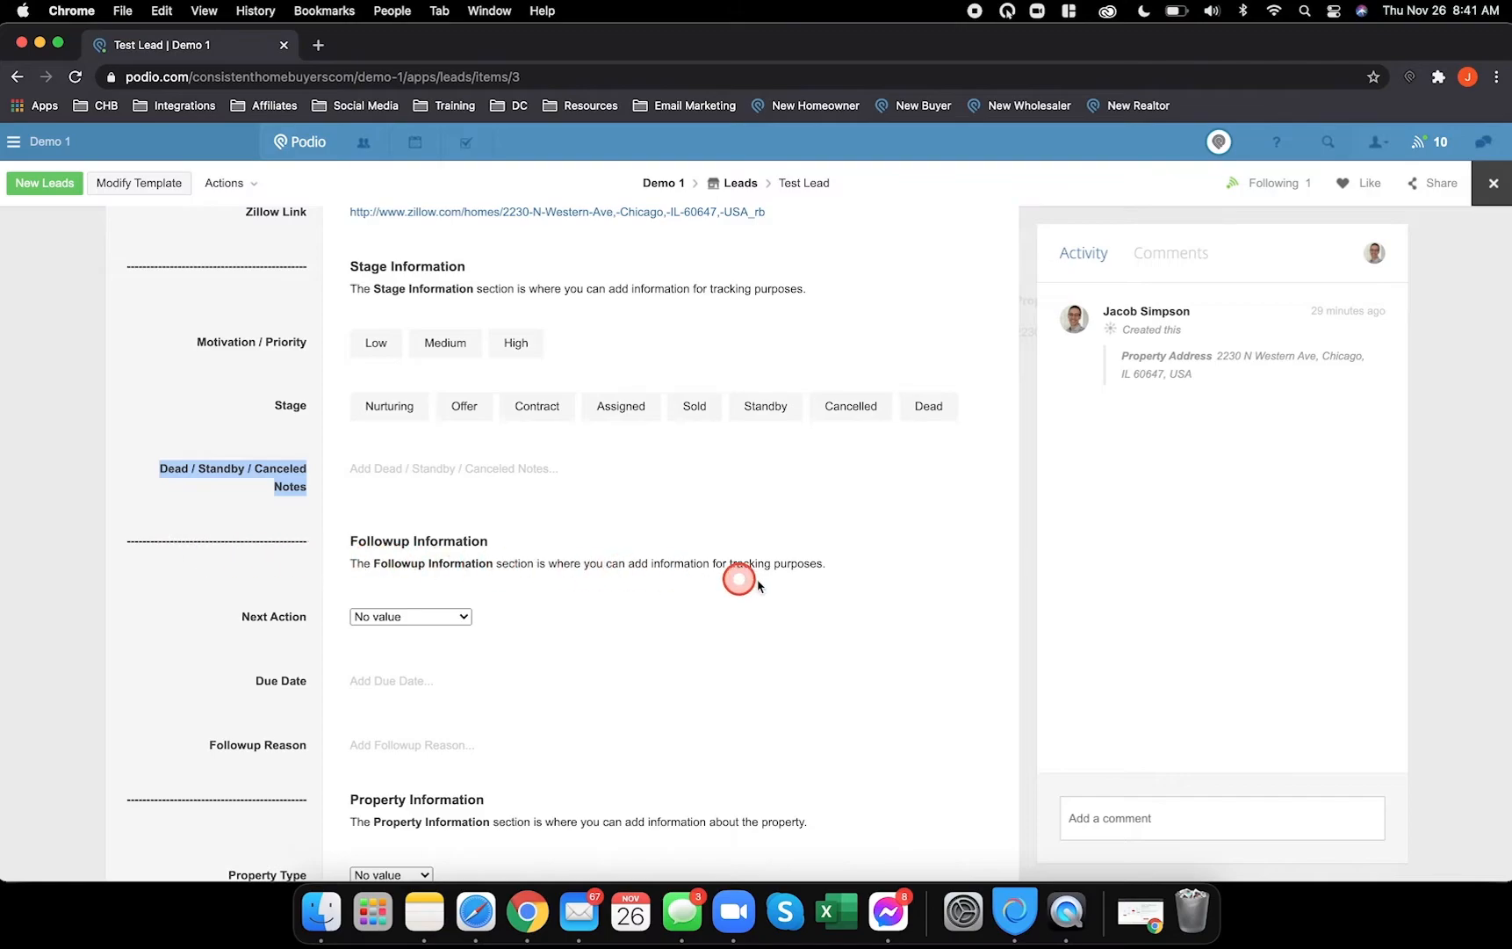
click(474, 924)
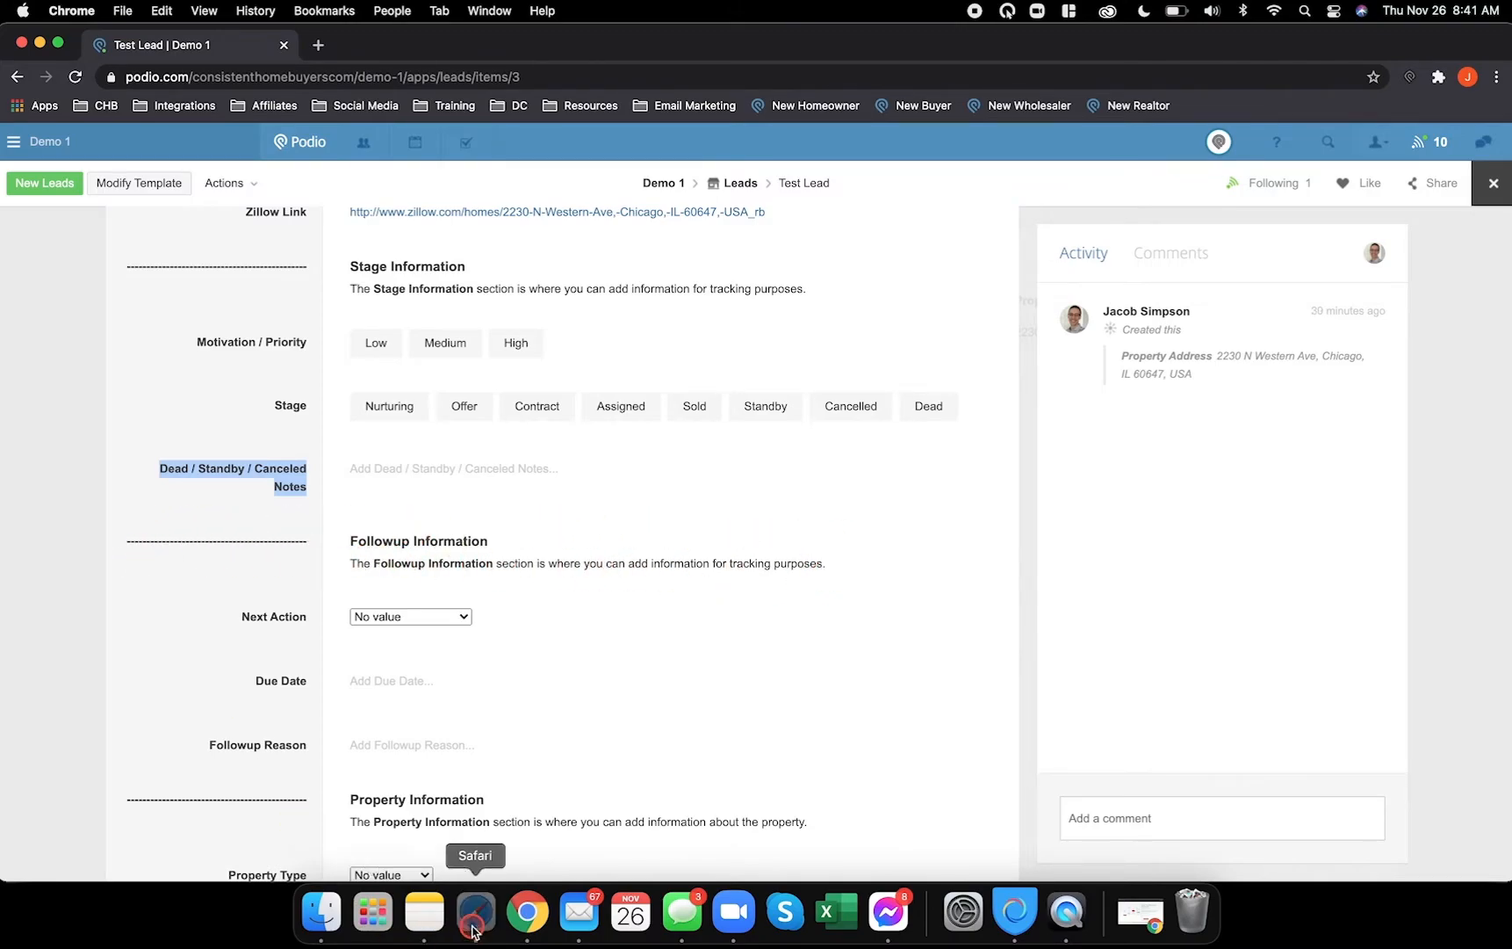
scroll(342, 545, down, 1)
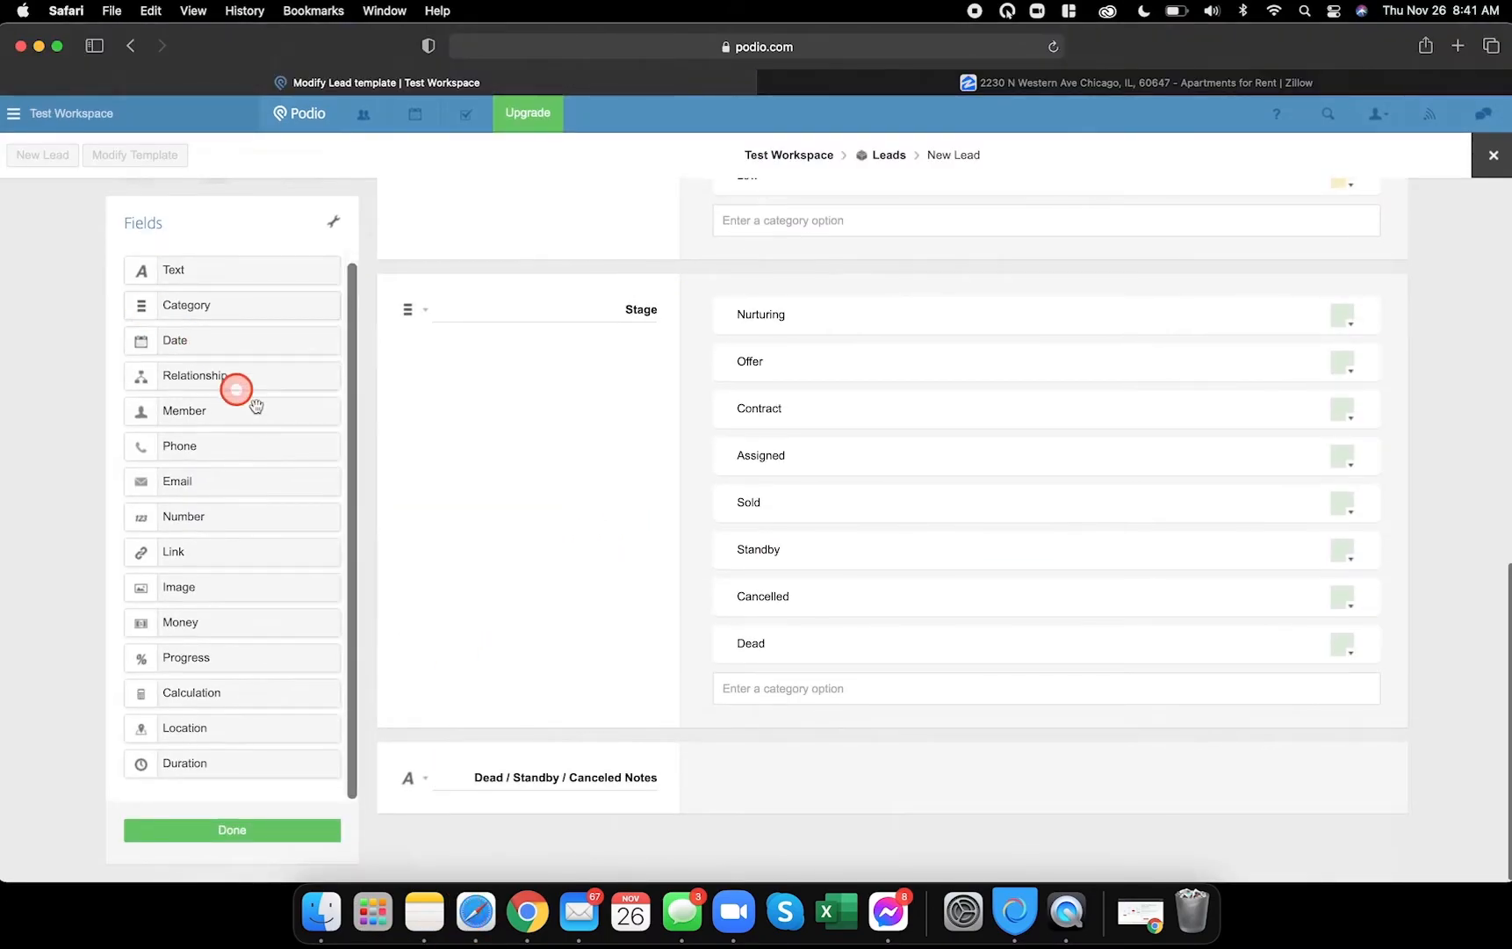
drag(193, 694, 507, 766)
- Rename the new calculation field with the dashed divider label copied from the existing one
scroll(614, 632, down, 3)
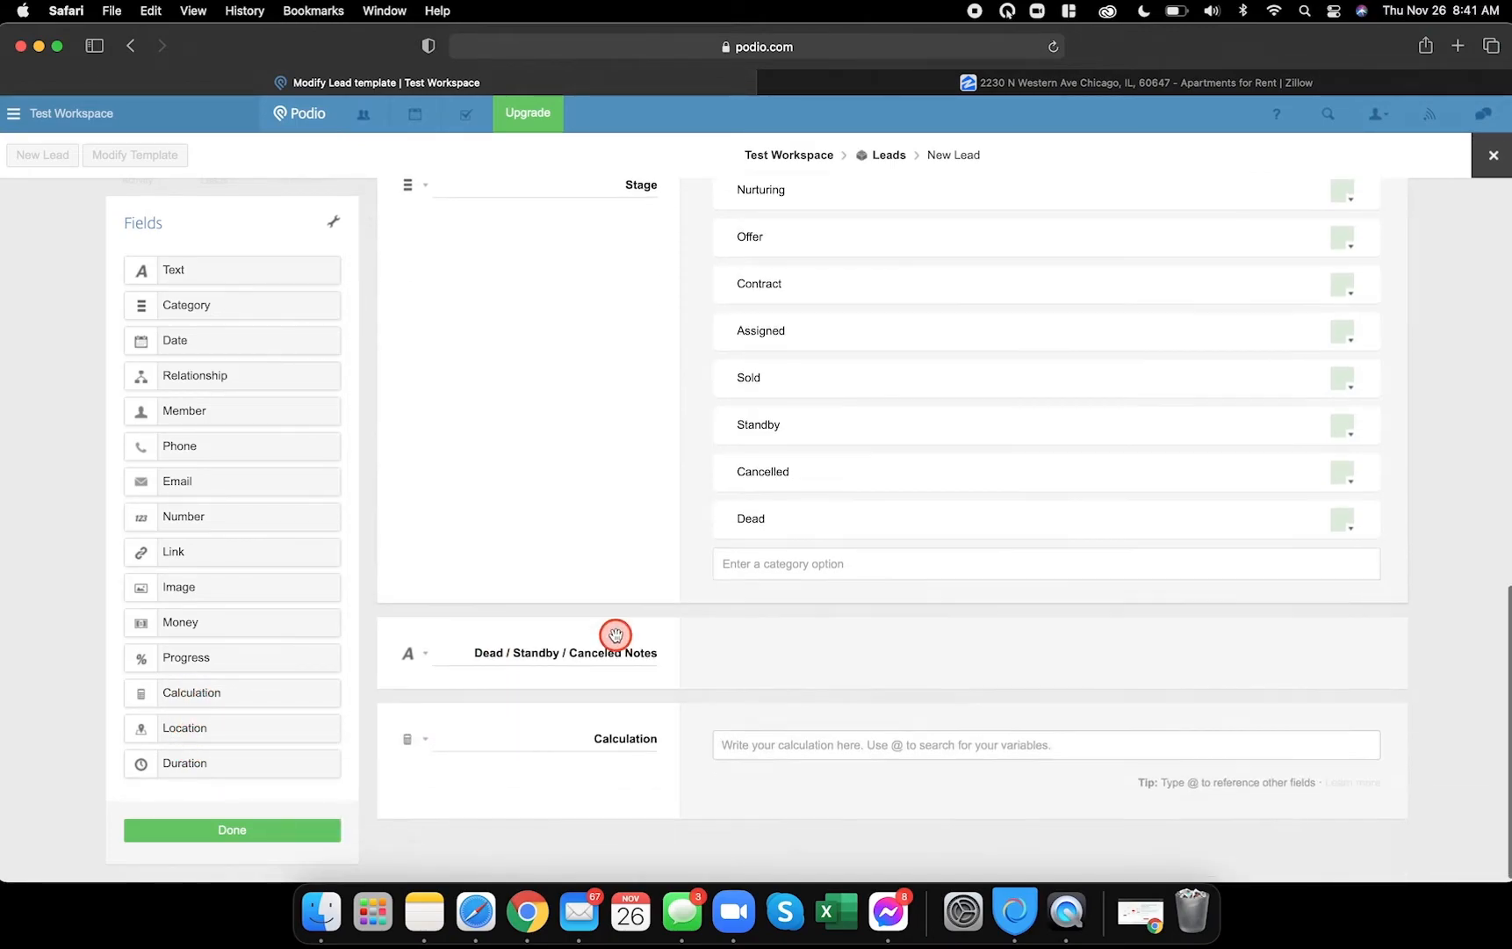
scroll(616, 635, up, 4)
scroll(614, 635, up, 8)
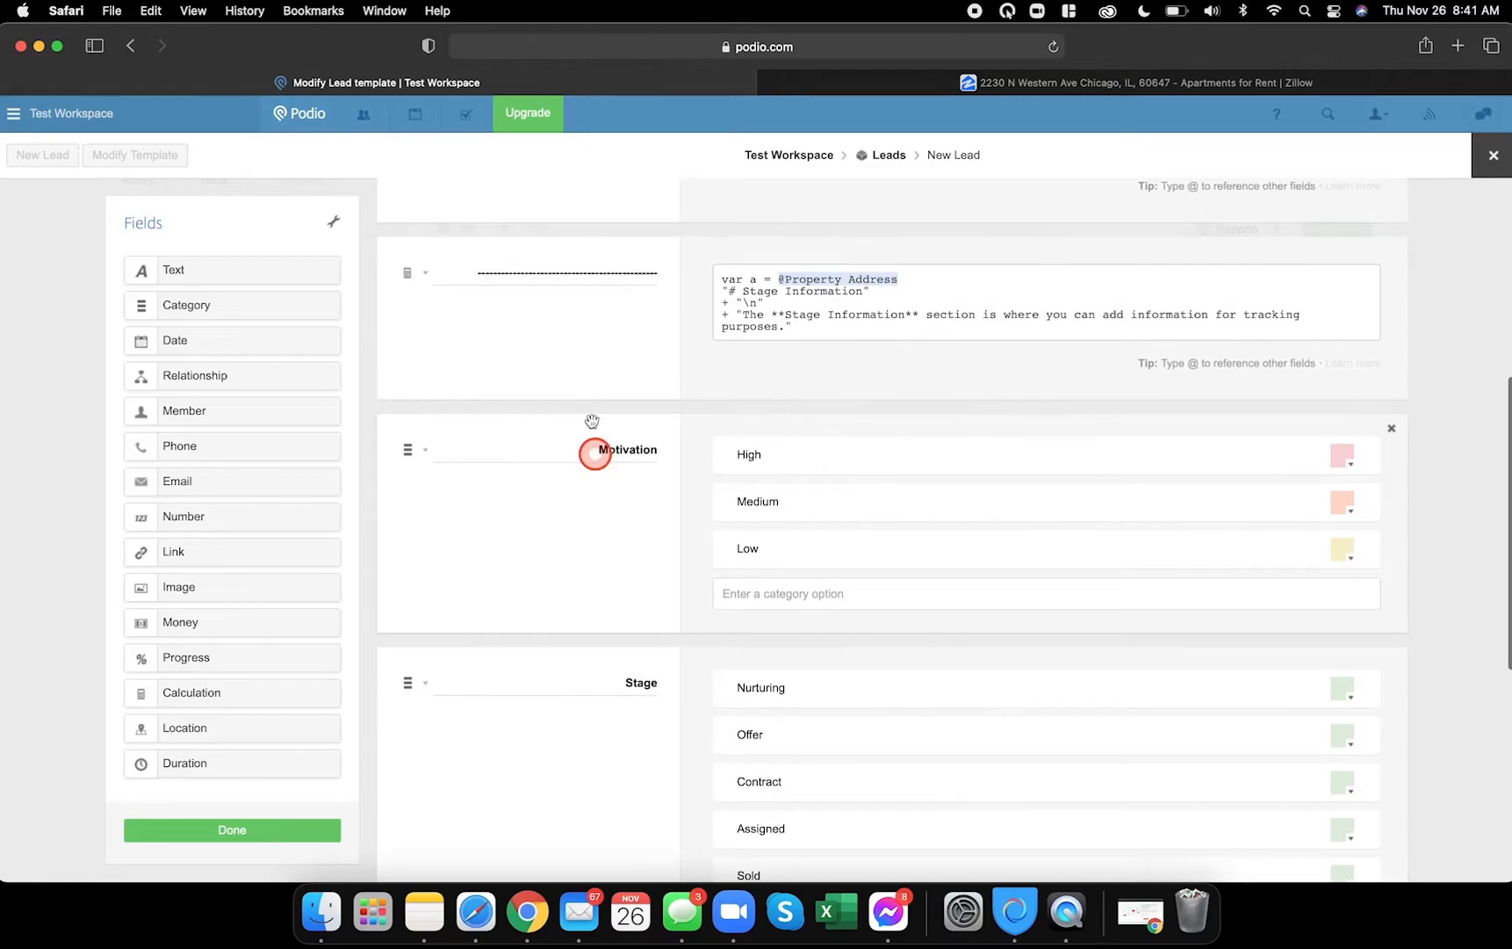
drag(453, 271, 674, 273)
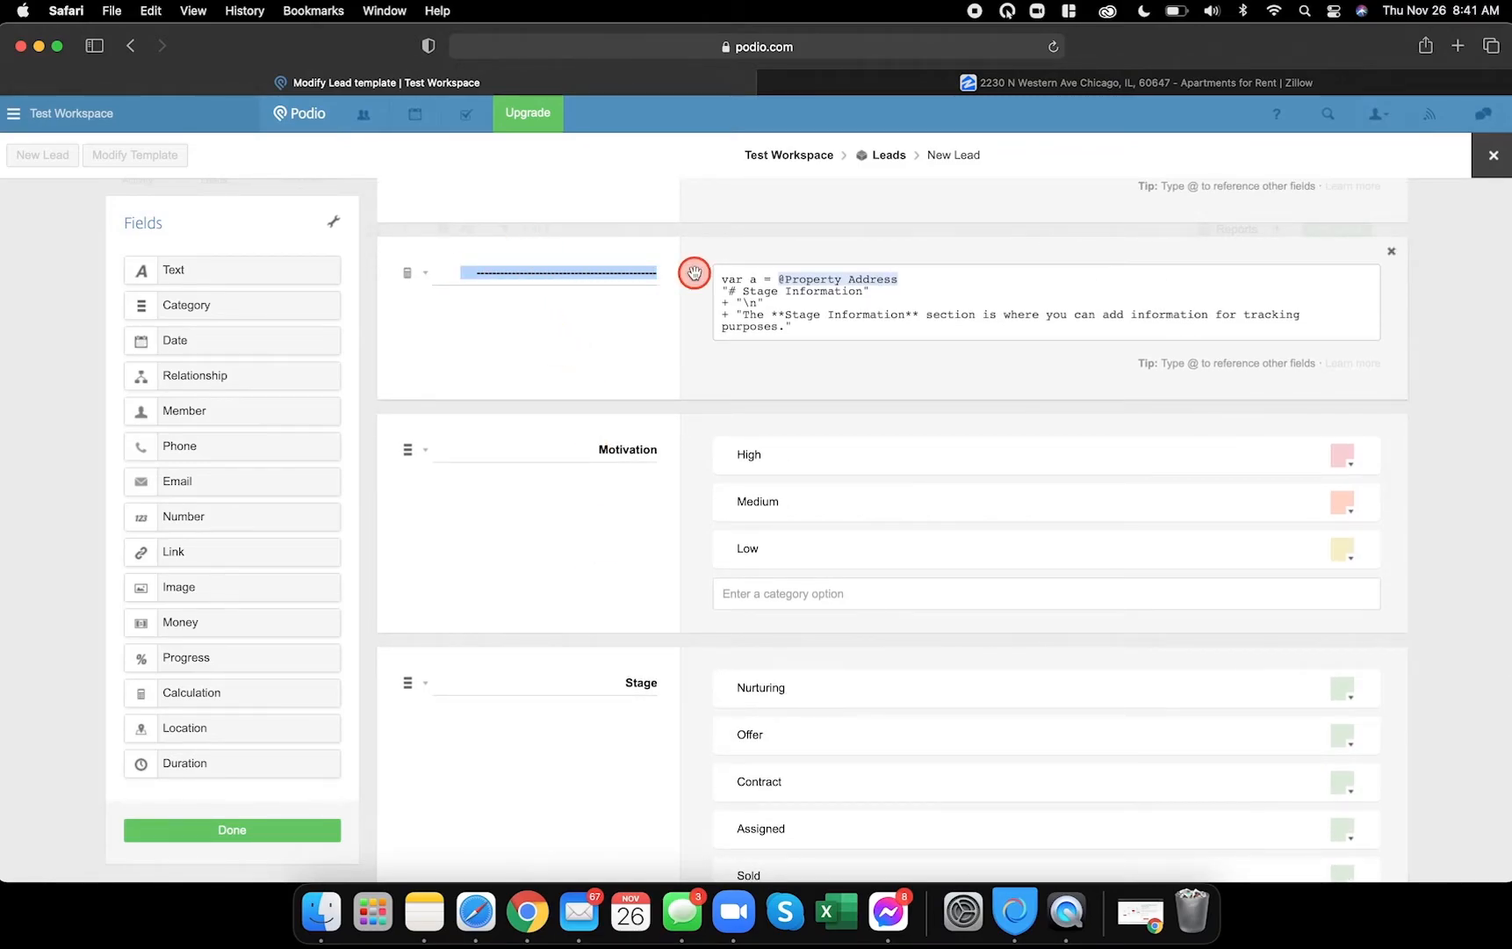
scroll(590, 562, down, 6)
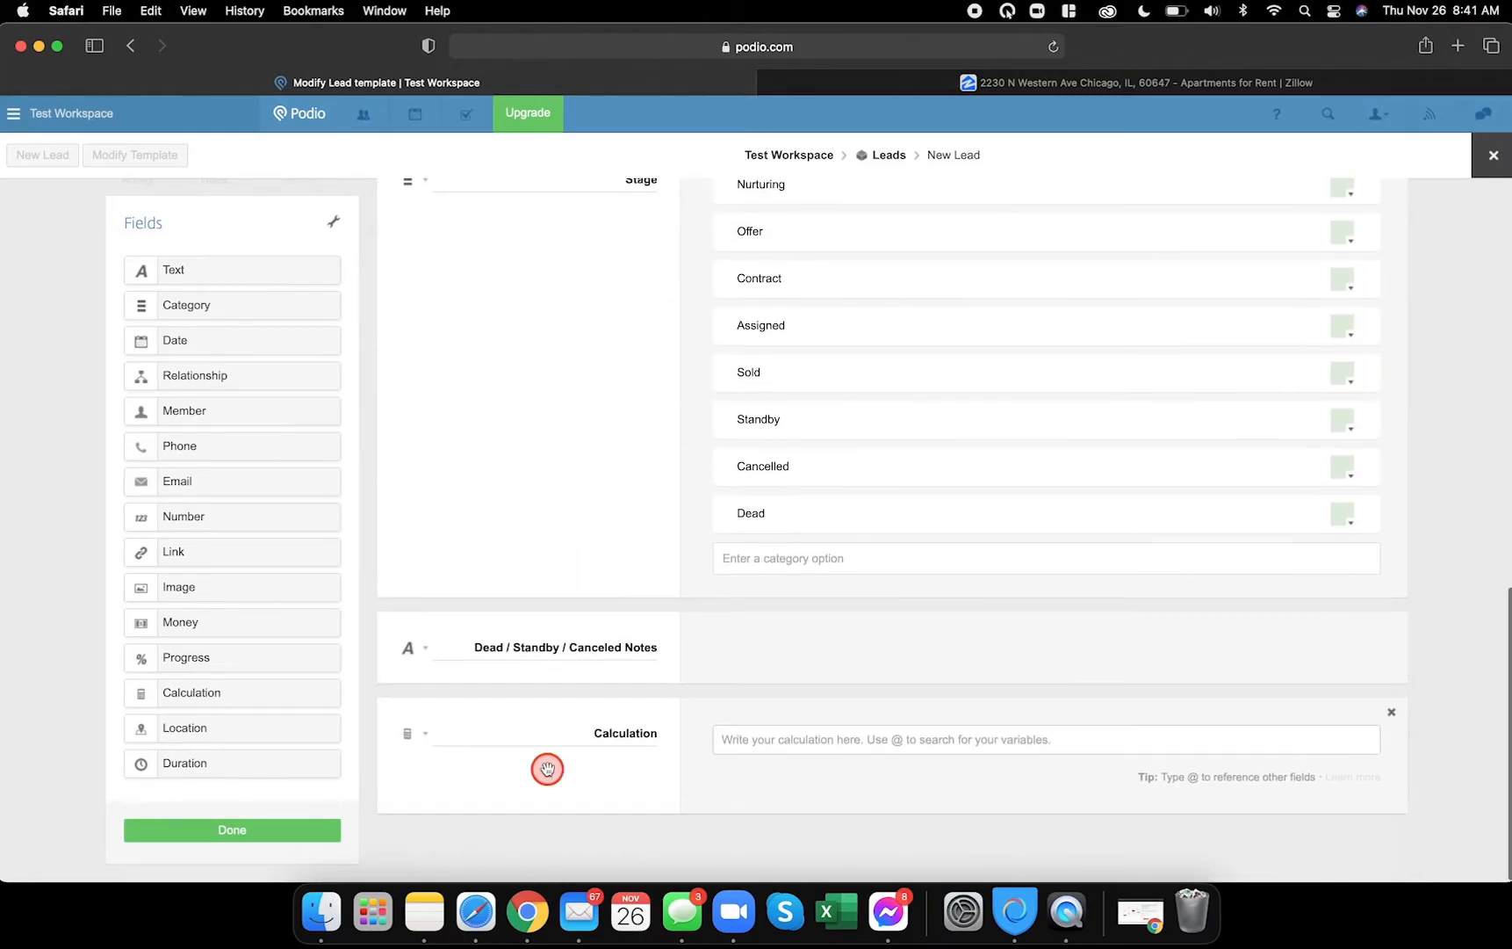
double_click(558, 729)
text(----------------------------------------)
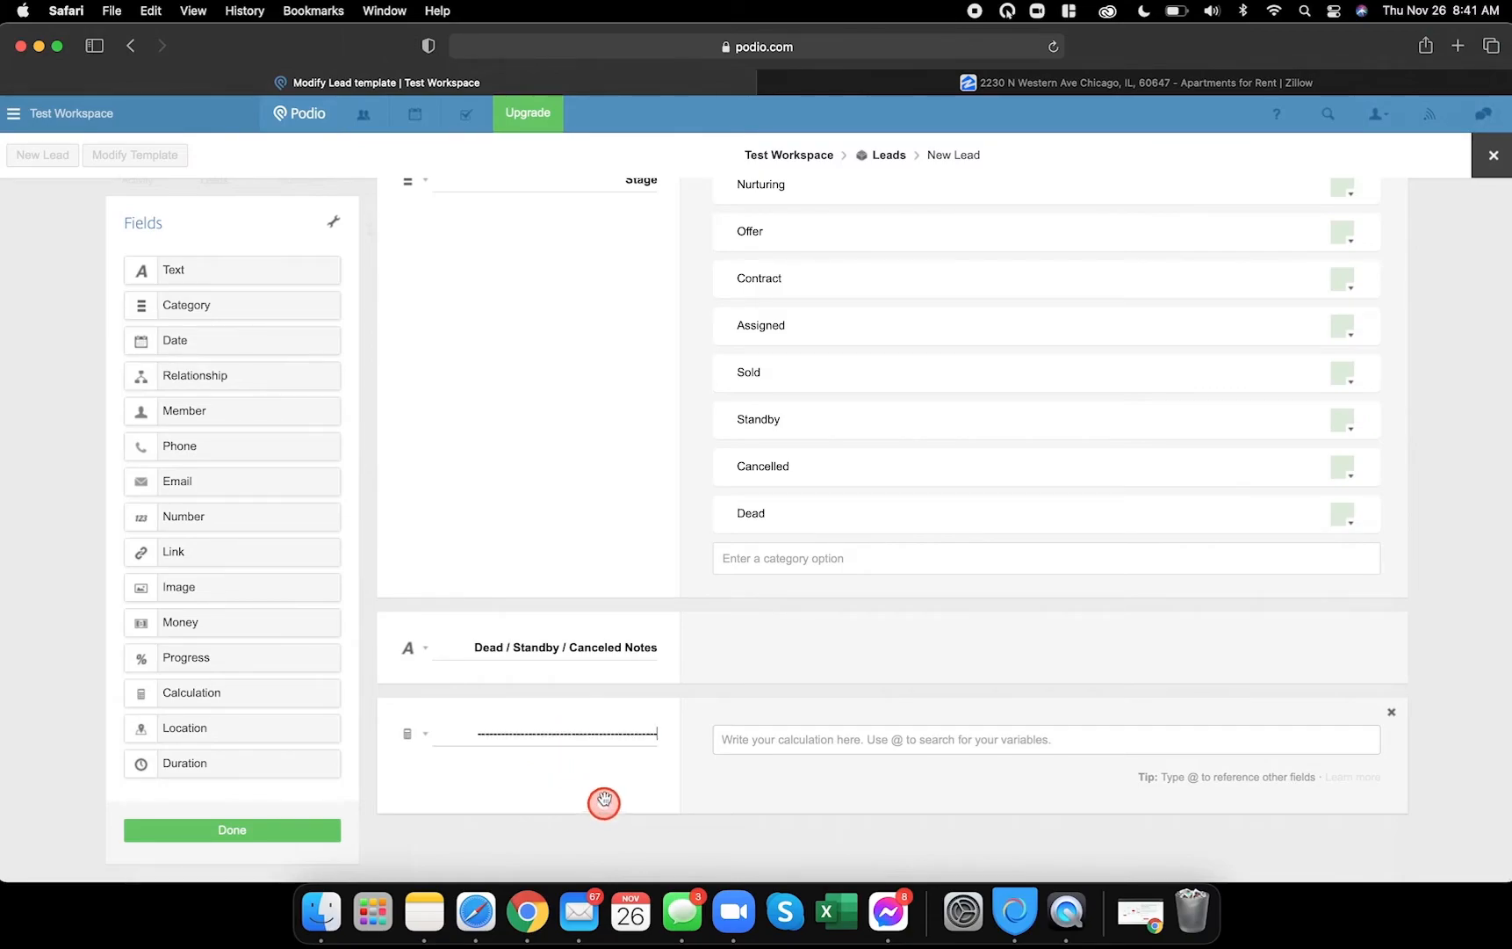
scroll(769, 610, up, 6)
drag(808, 304, 720, 256)
key(super+c)
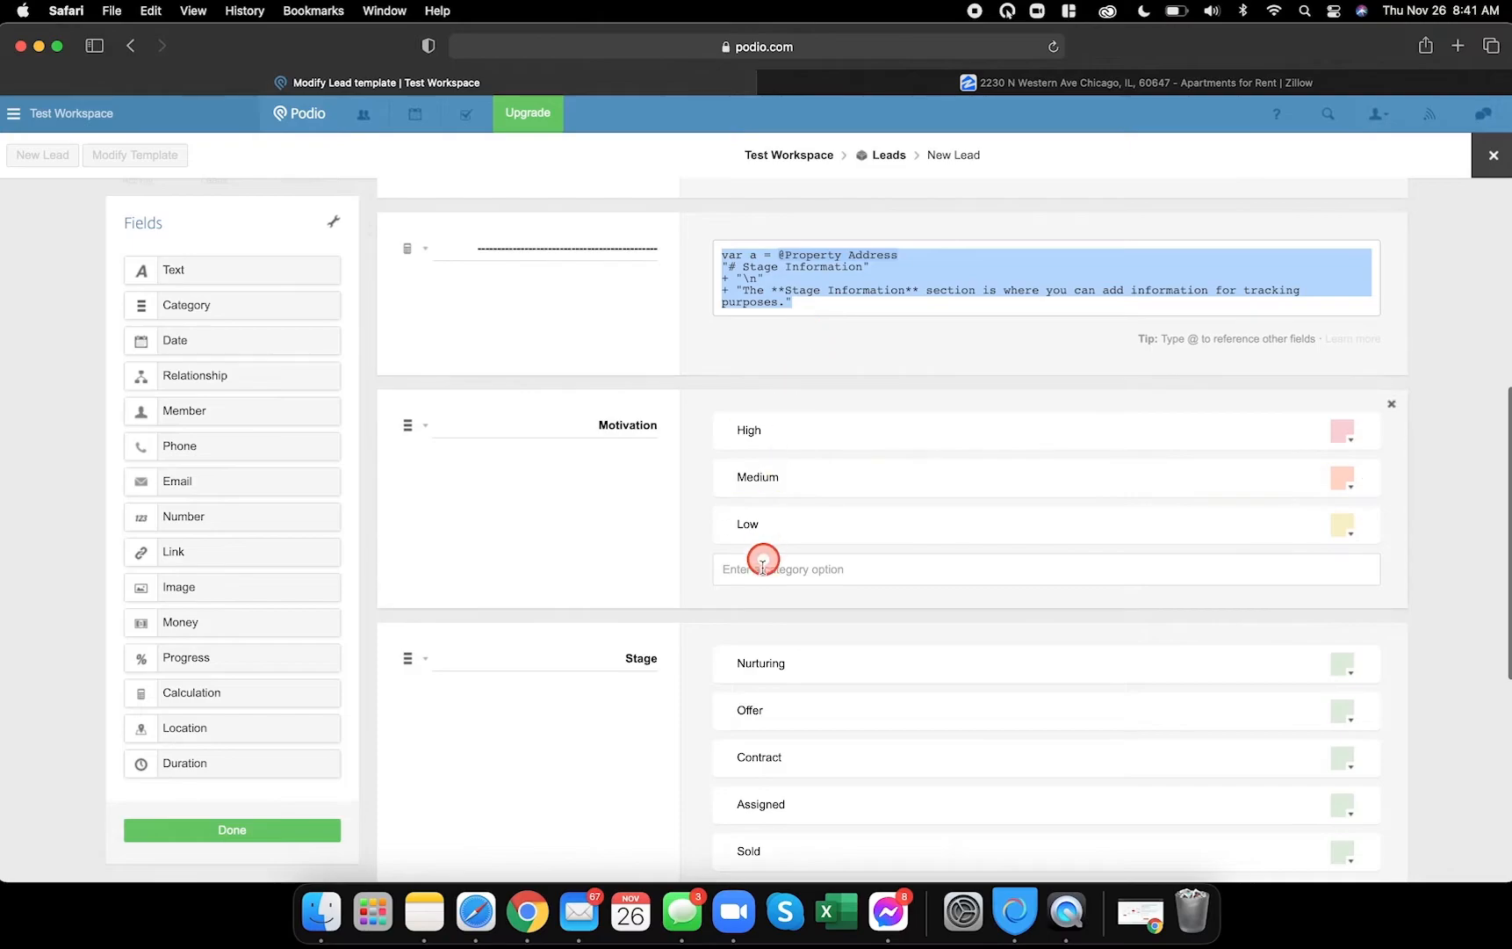
scroll(765, 555, down, 6)
click(743, 742)
key(super+v)
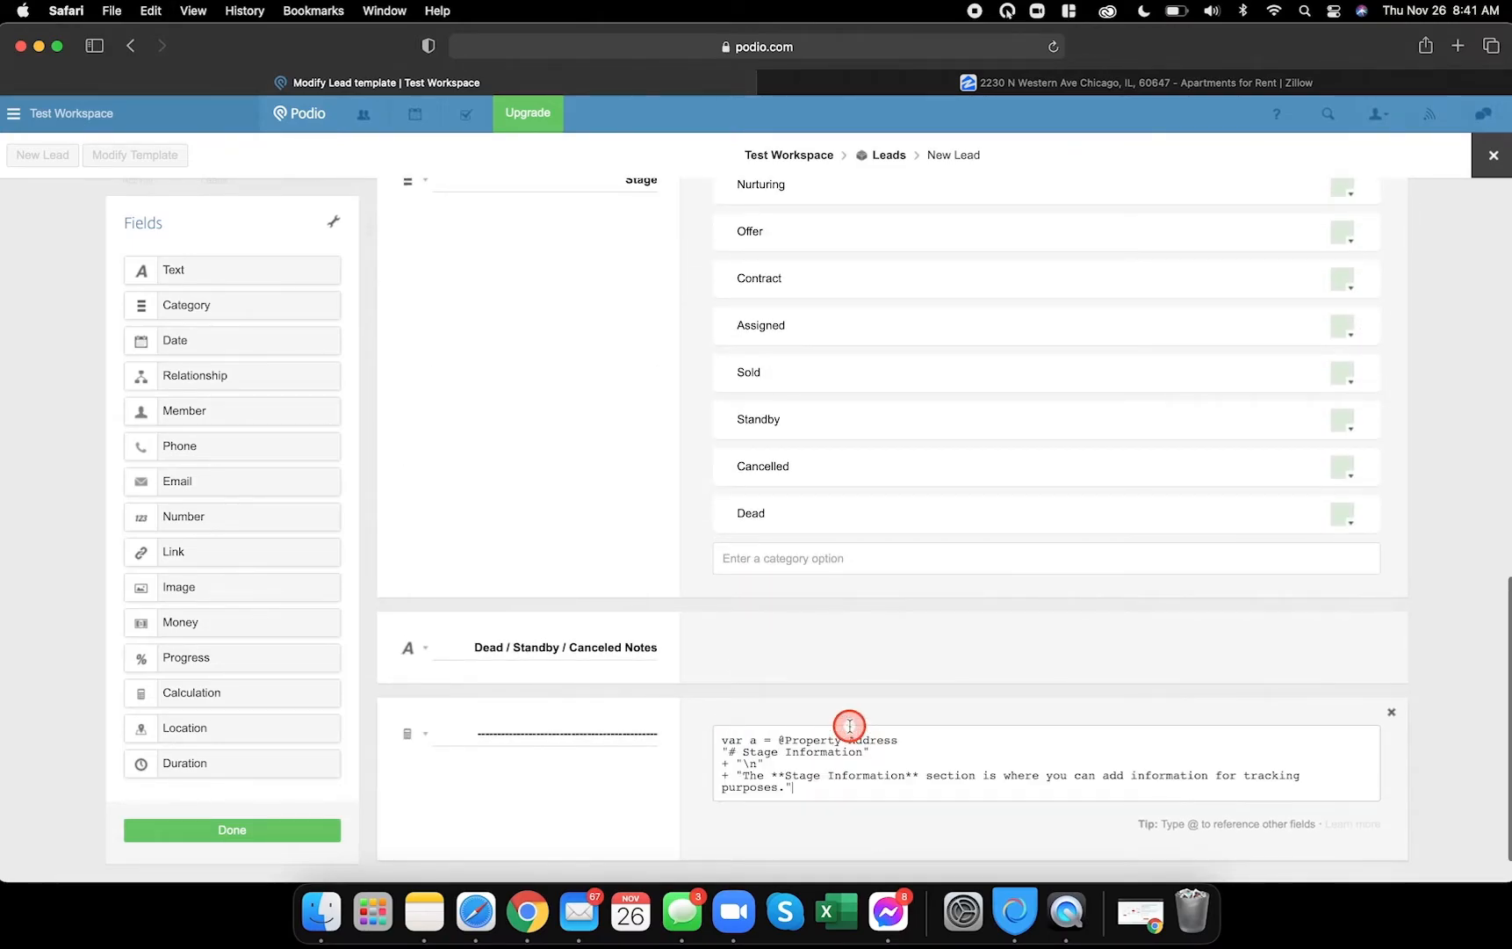
drag(908, 741, 786, 739)
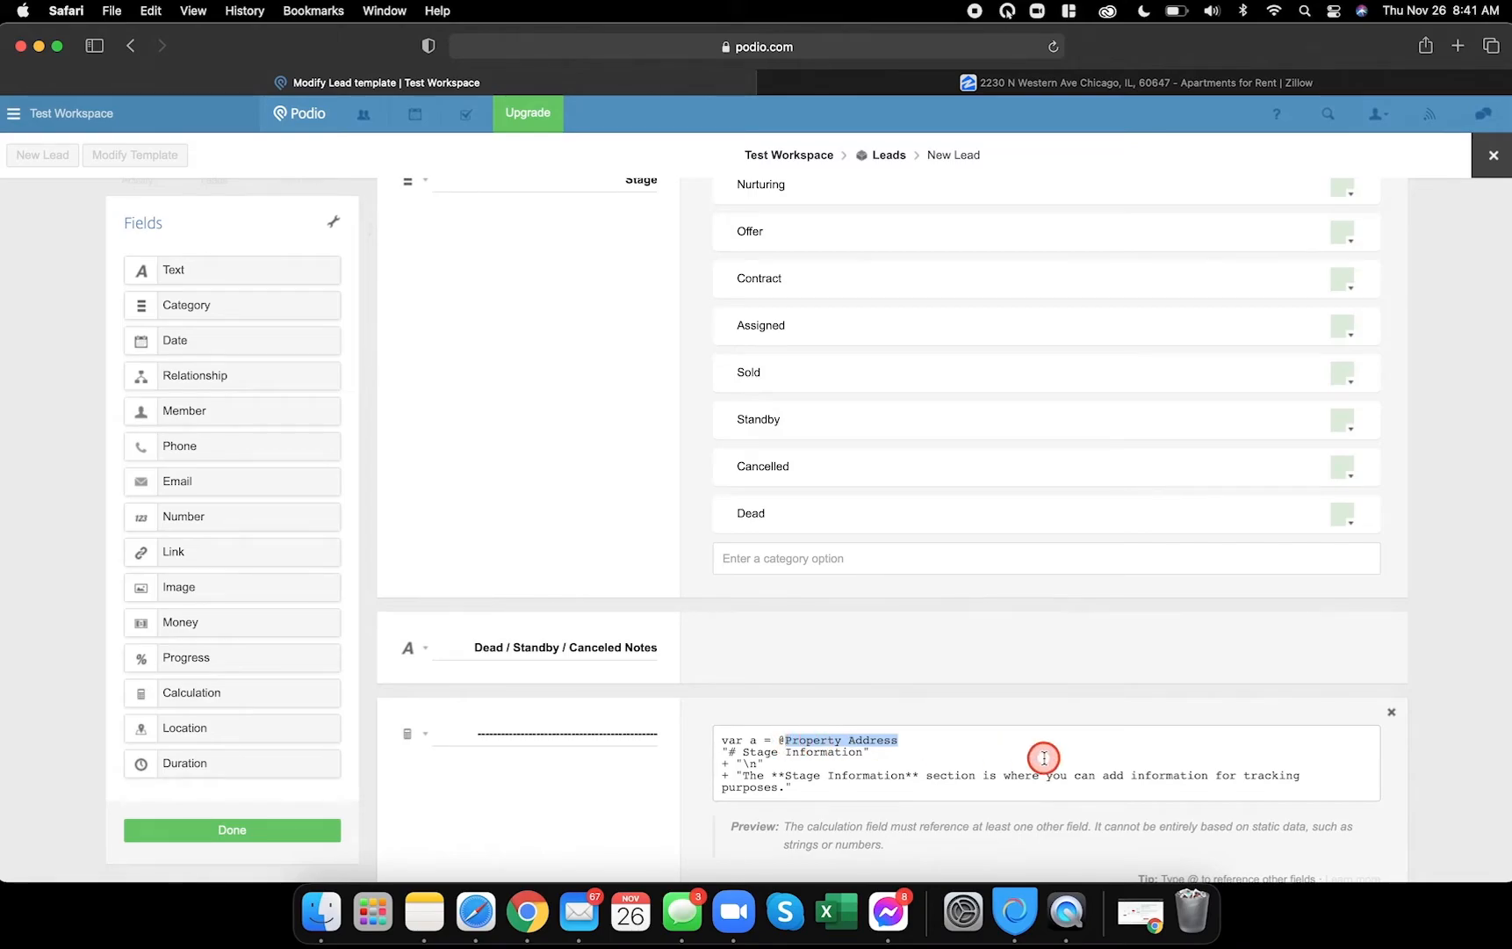
key(BackSpace)
scroll(1043, 757, down, 4)
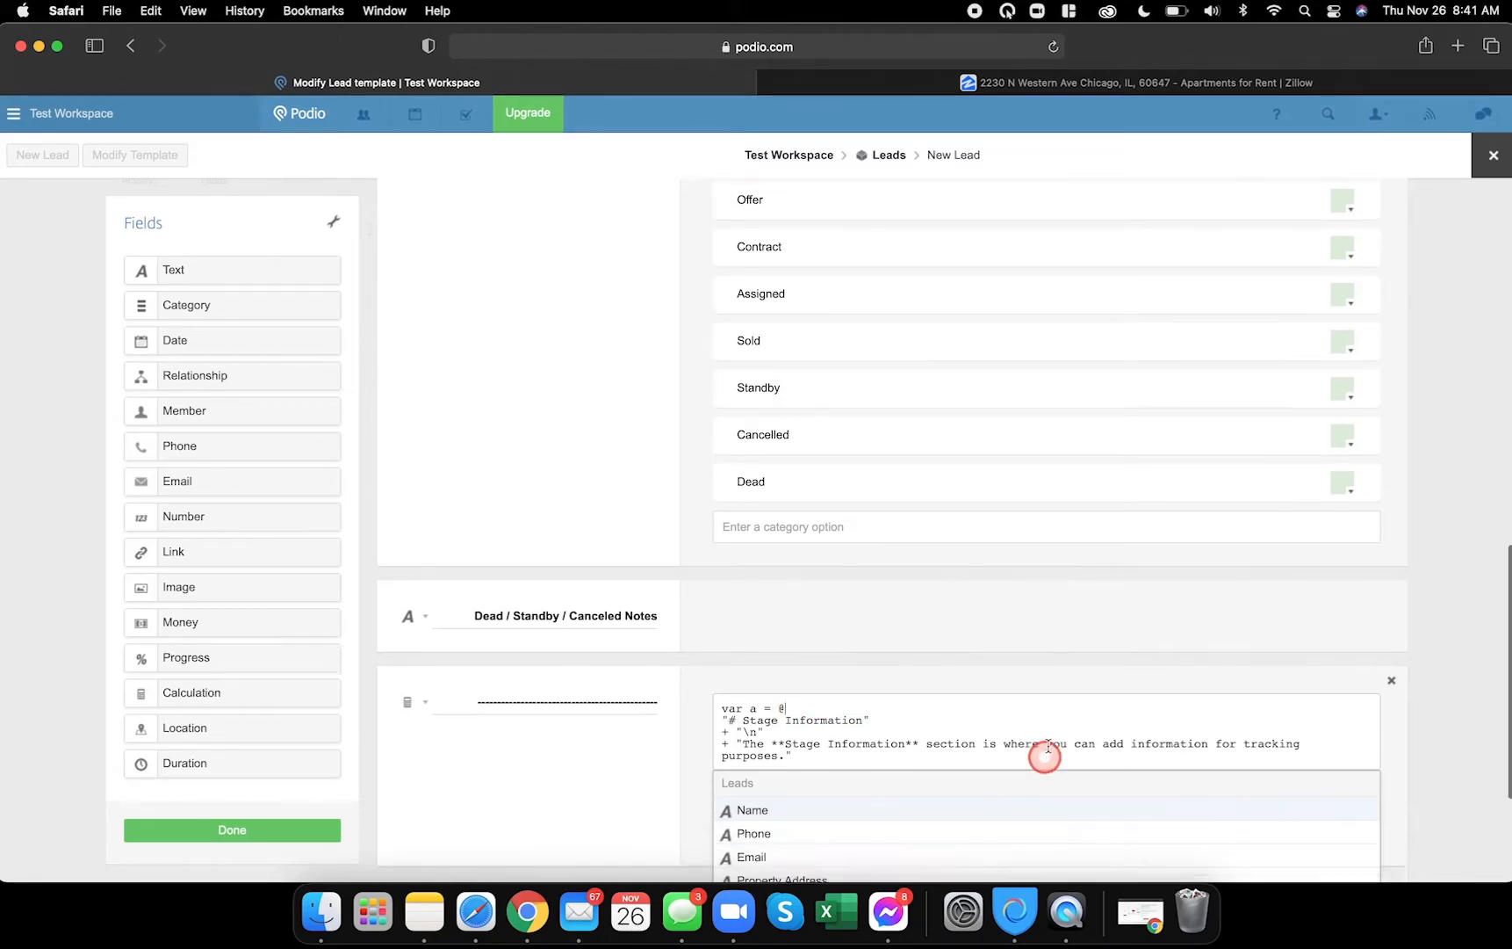
click(806, 730)
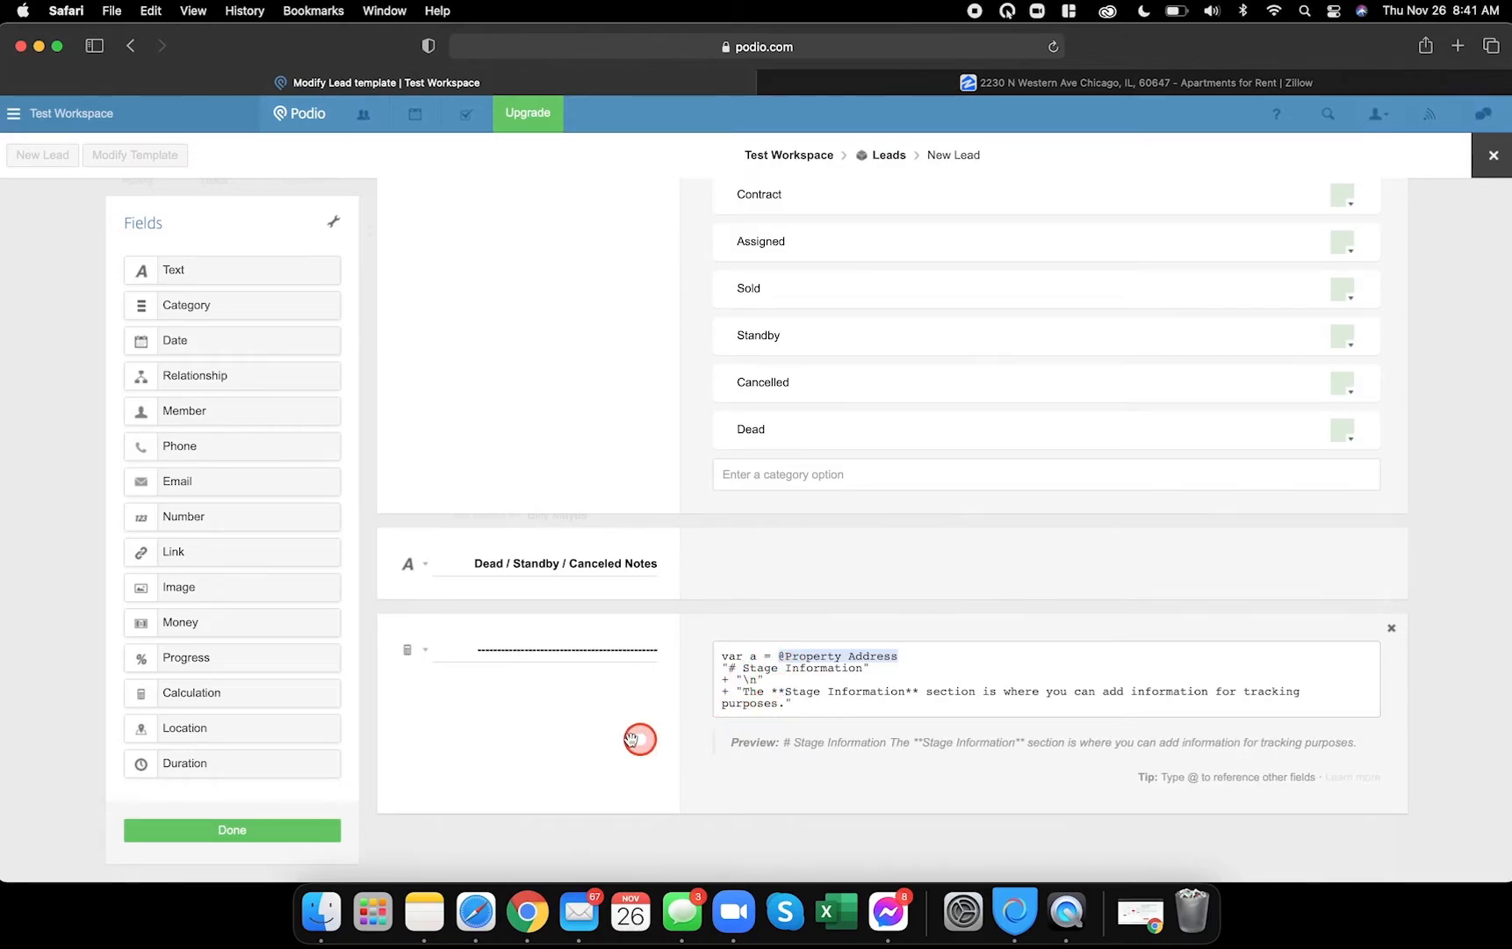
scroll(687, 633, up, 4)
scroll(685, 638, down, 3)
- Compare the Stage Information and Followup Information headings on the demo lead
click(527, 910)
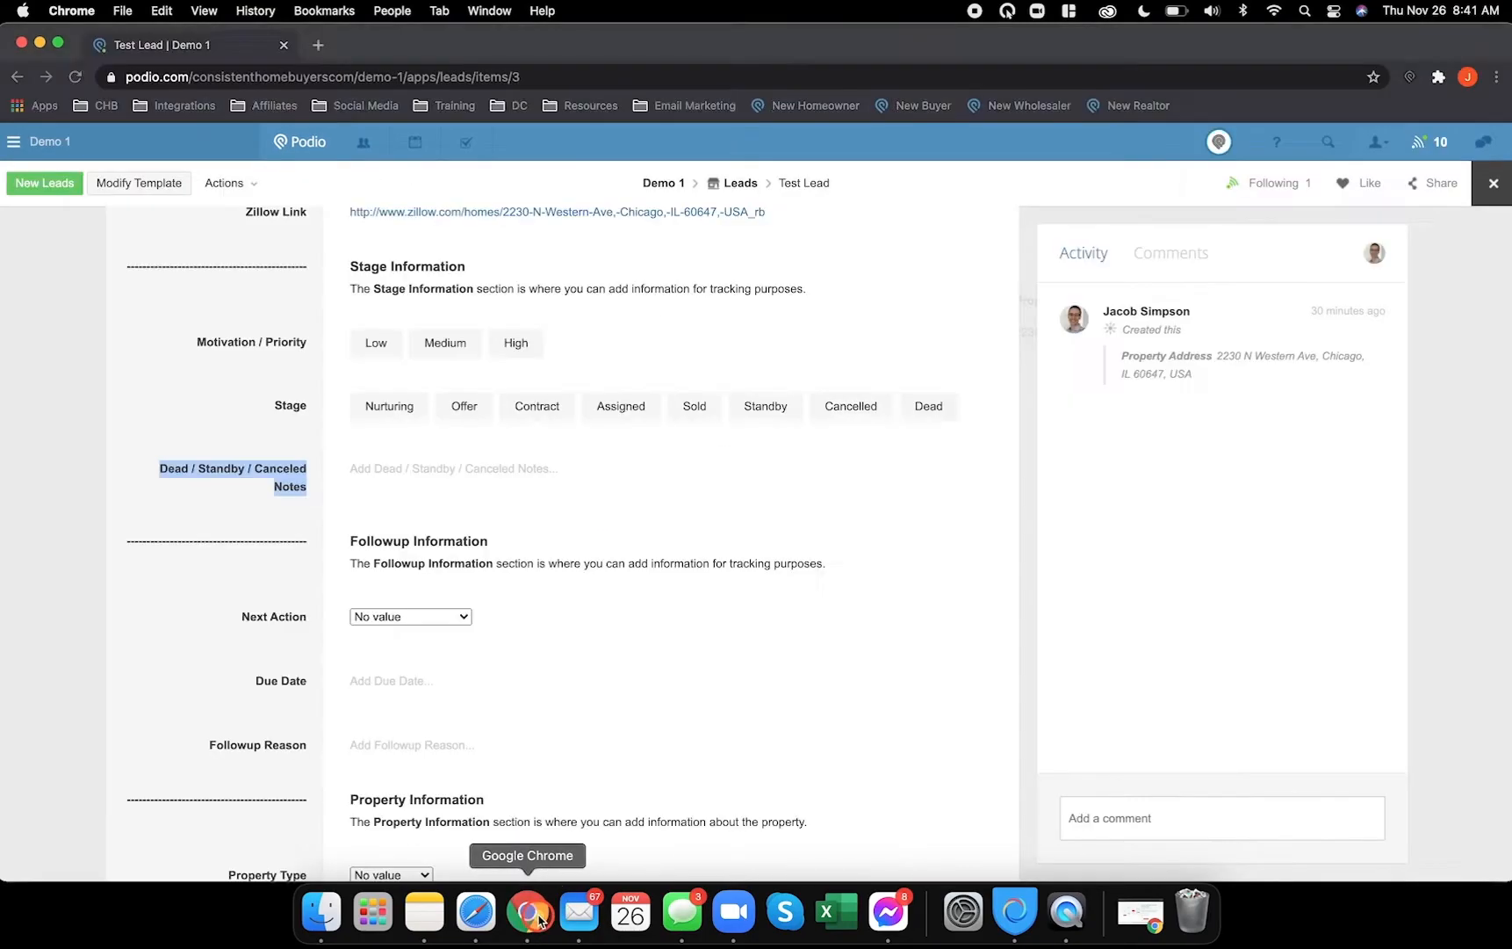
drag(351, 266, 428, 268)
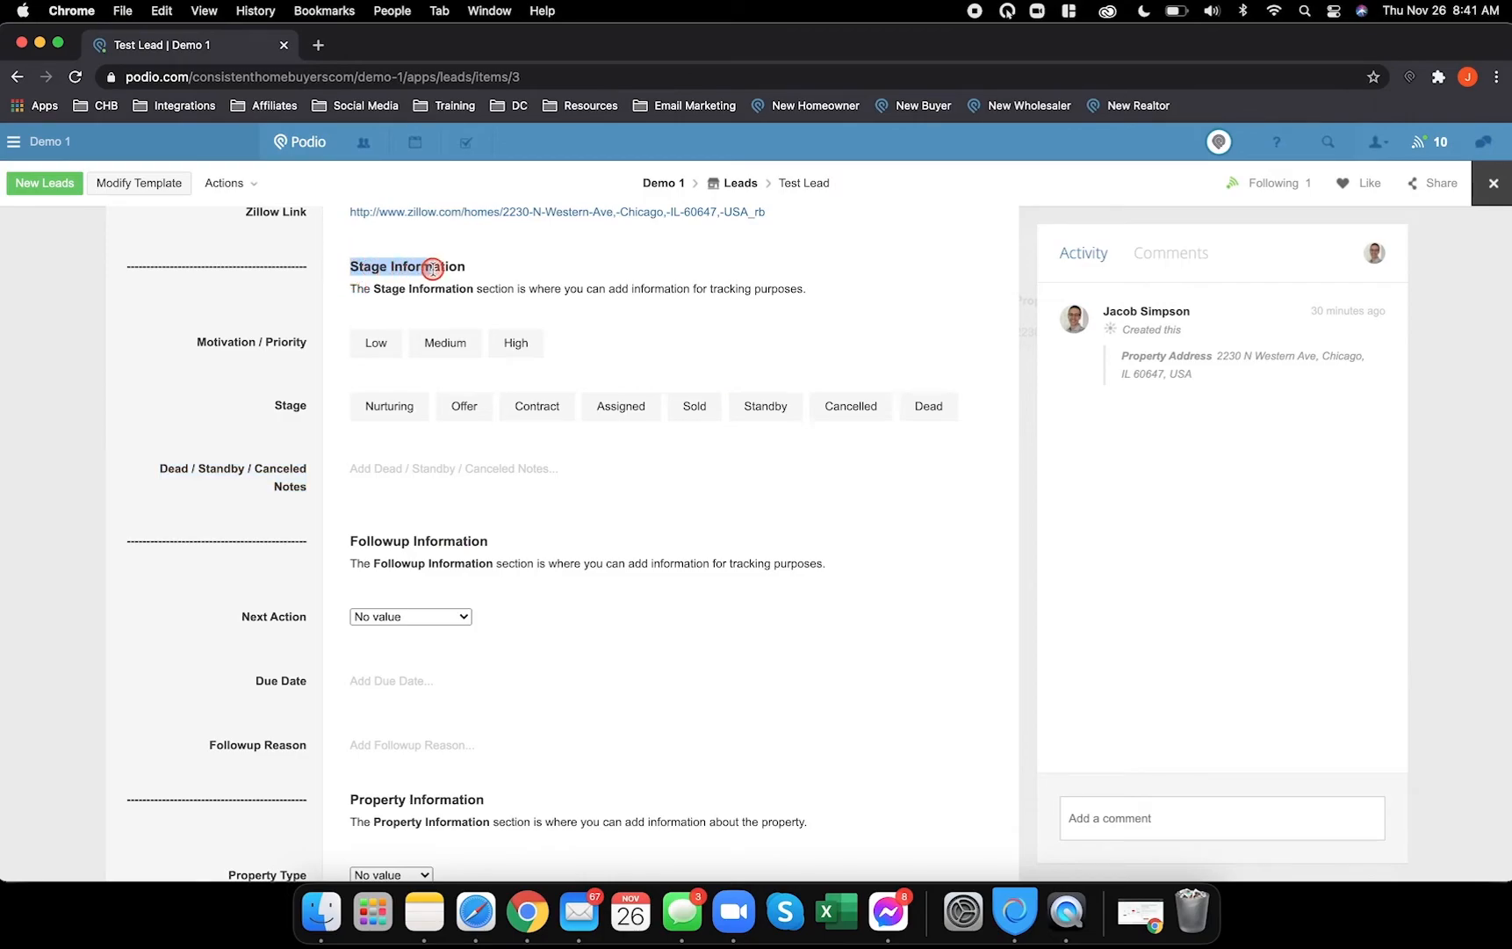
drag(350, 540, 480, 537)
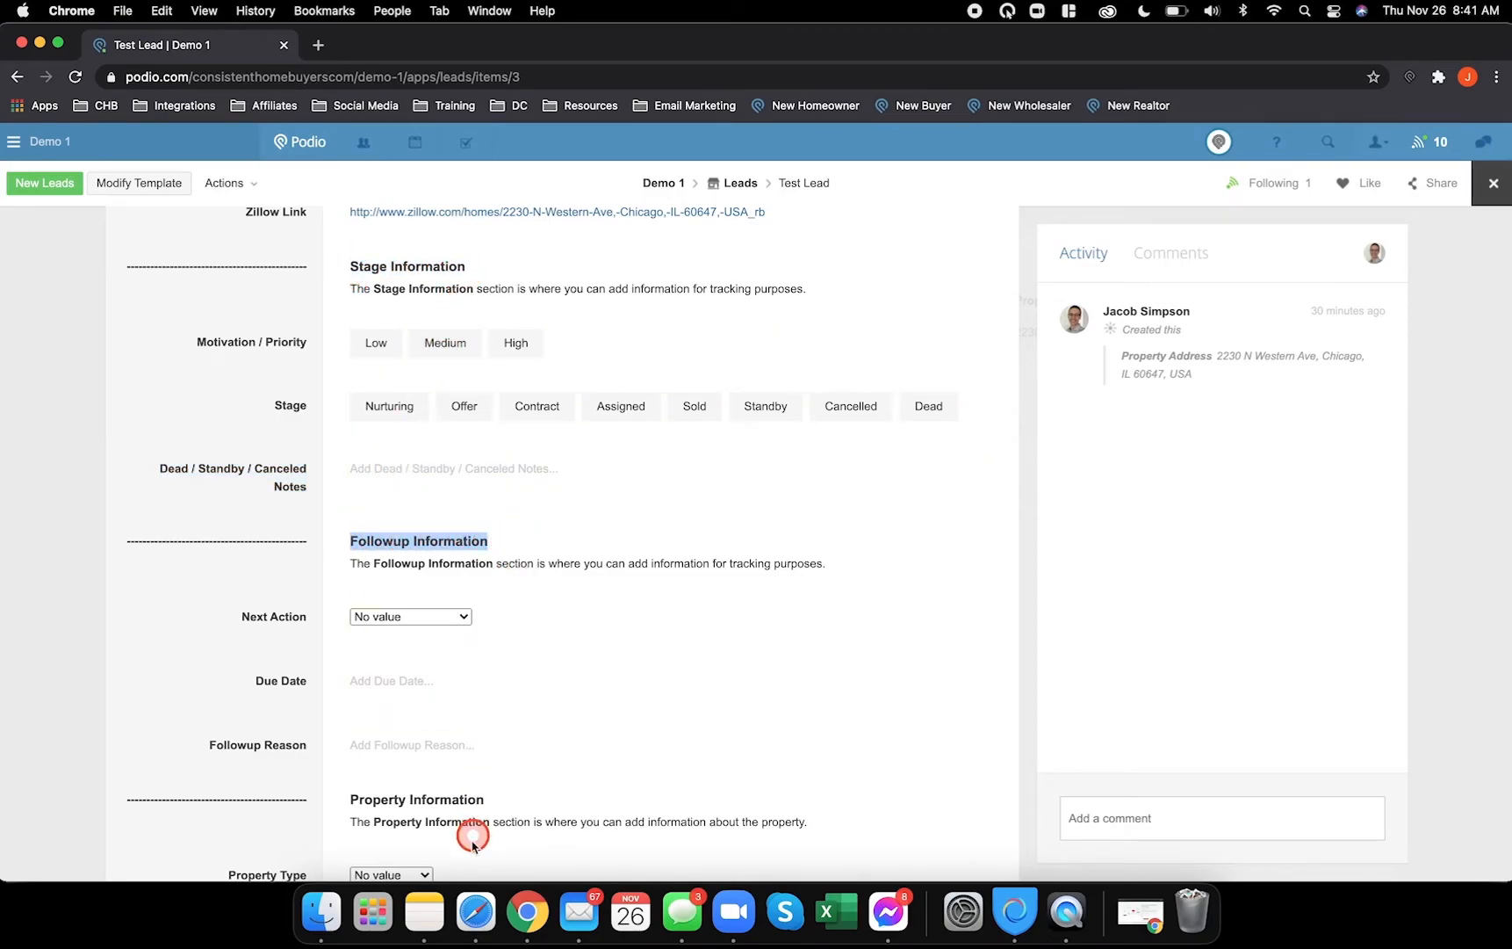
click(478, 912)
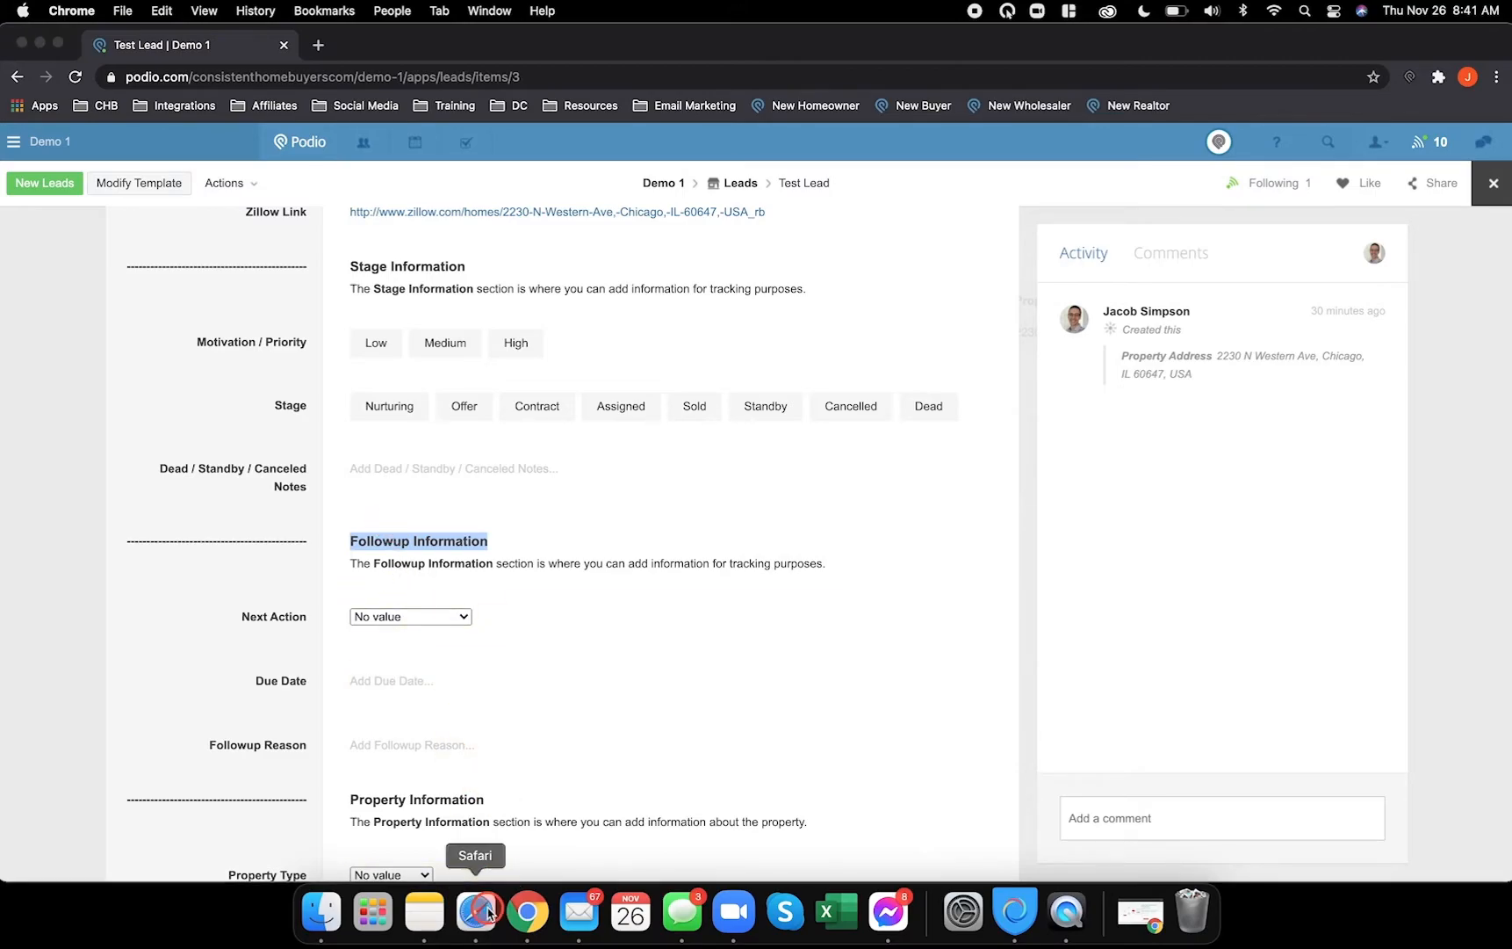
- Change 'Stage' to 'Followup' in the formula's heading and description lines
double_click(760, 720)
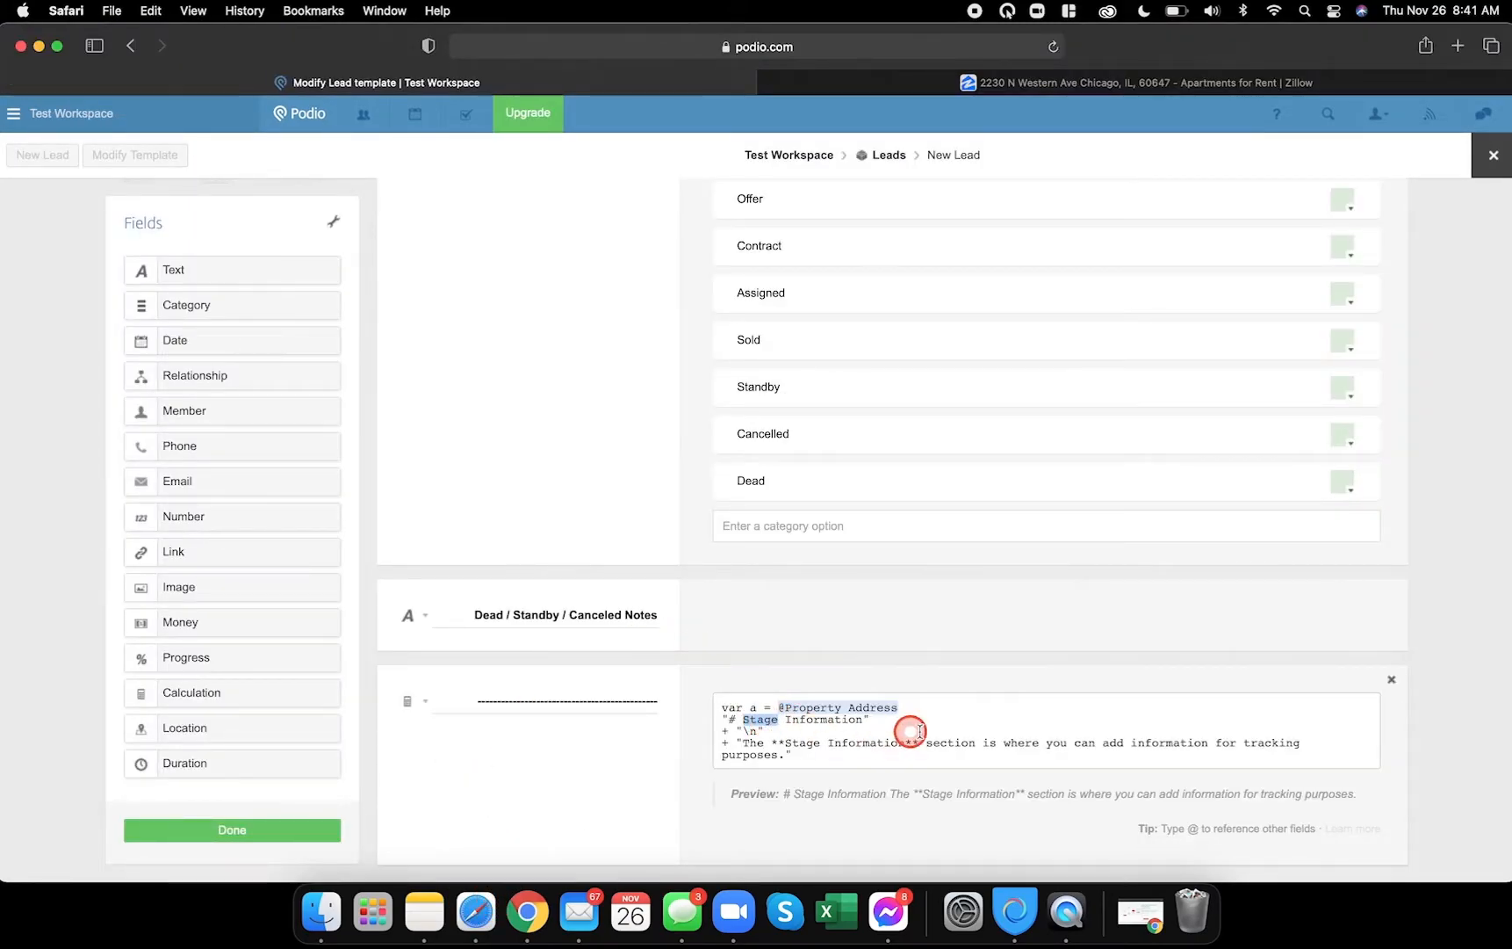
text(Followup)
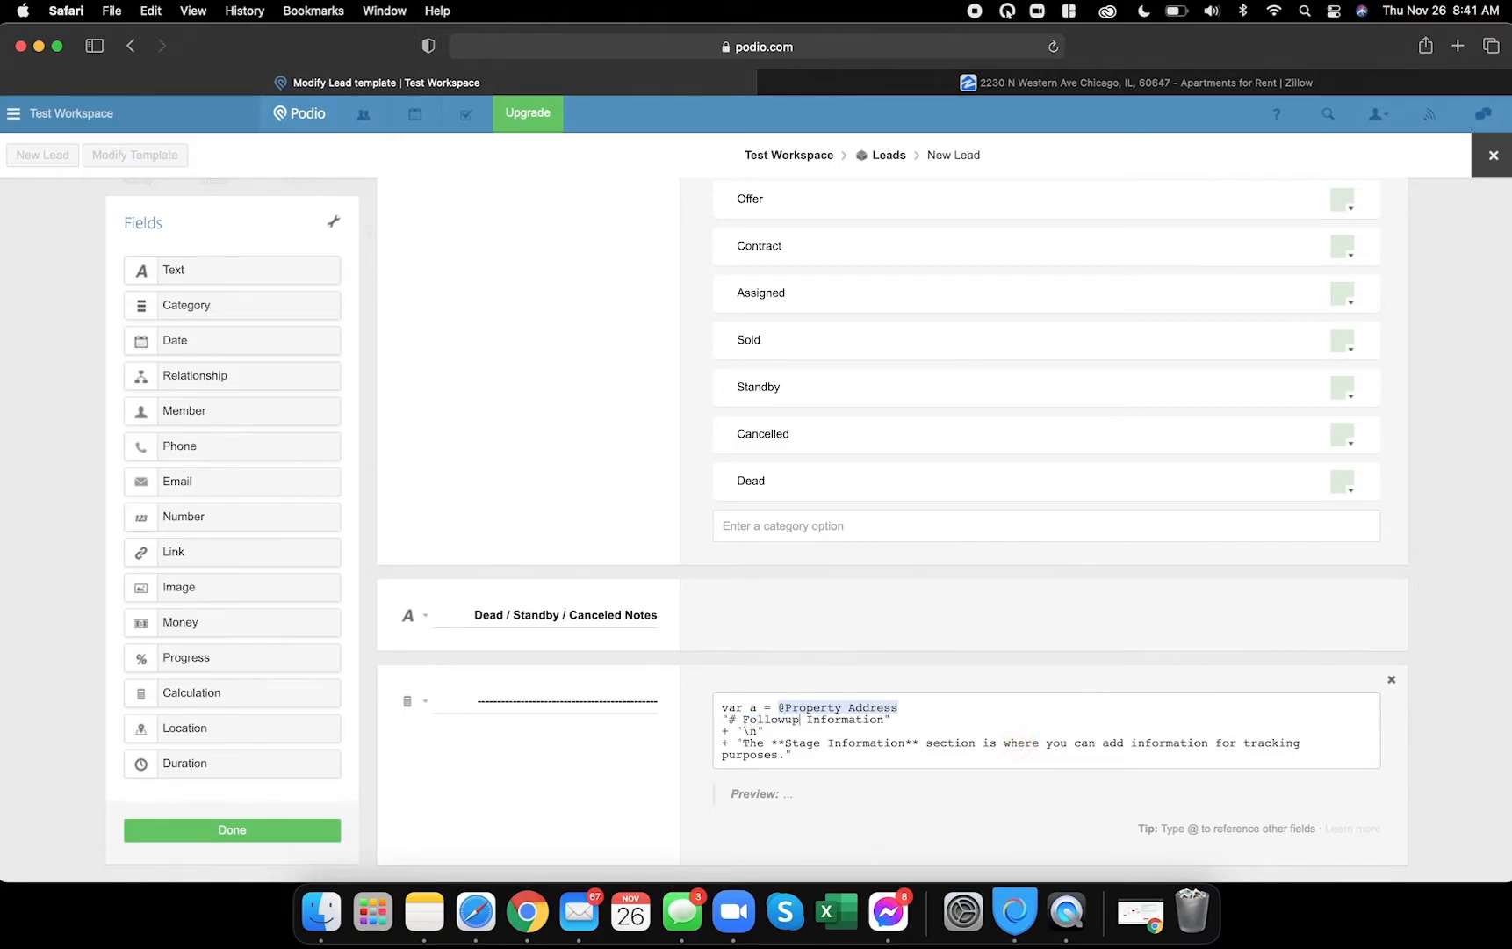
scroll(801, 745, down, 1)
double_click(800, 747)
double_click(804, 739)
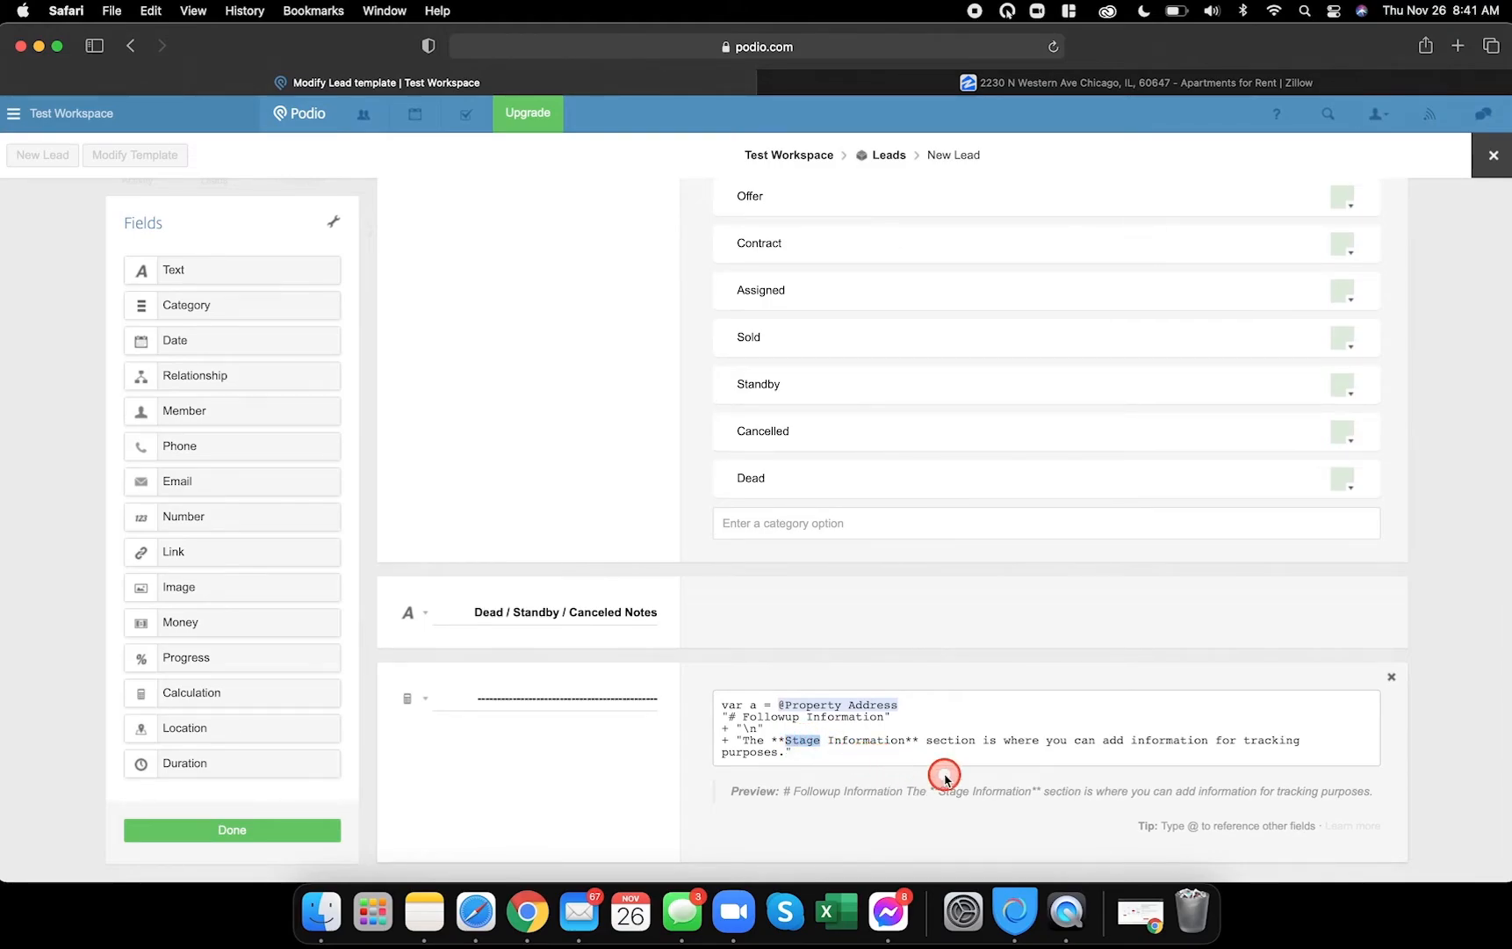
text(Followu)
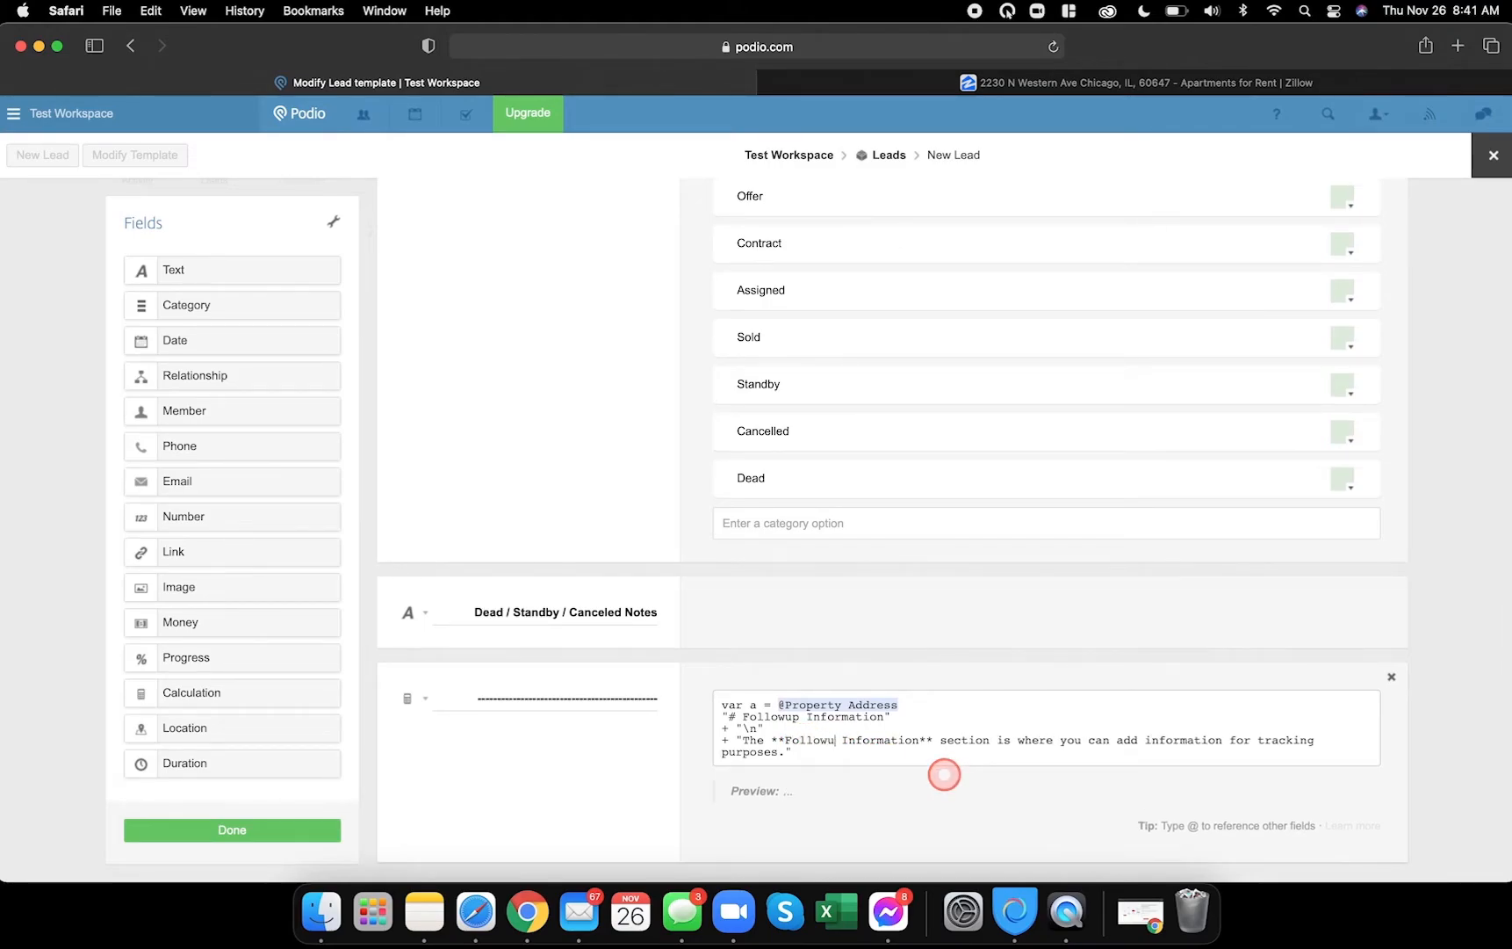
text(p)
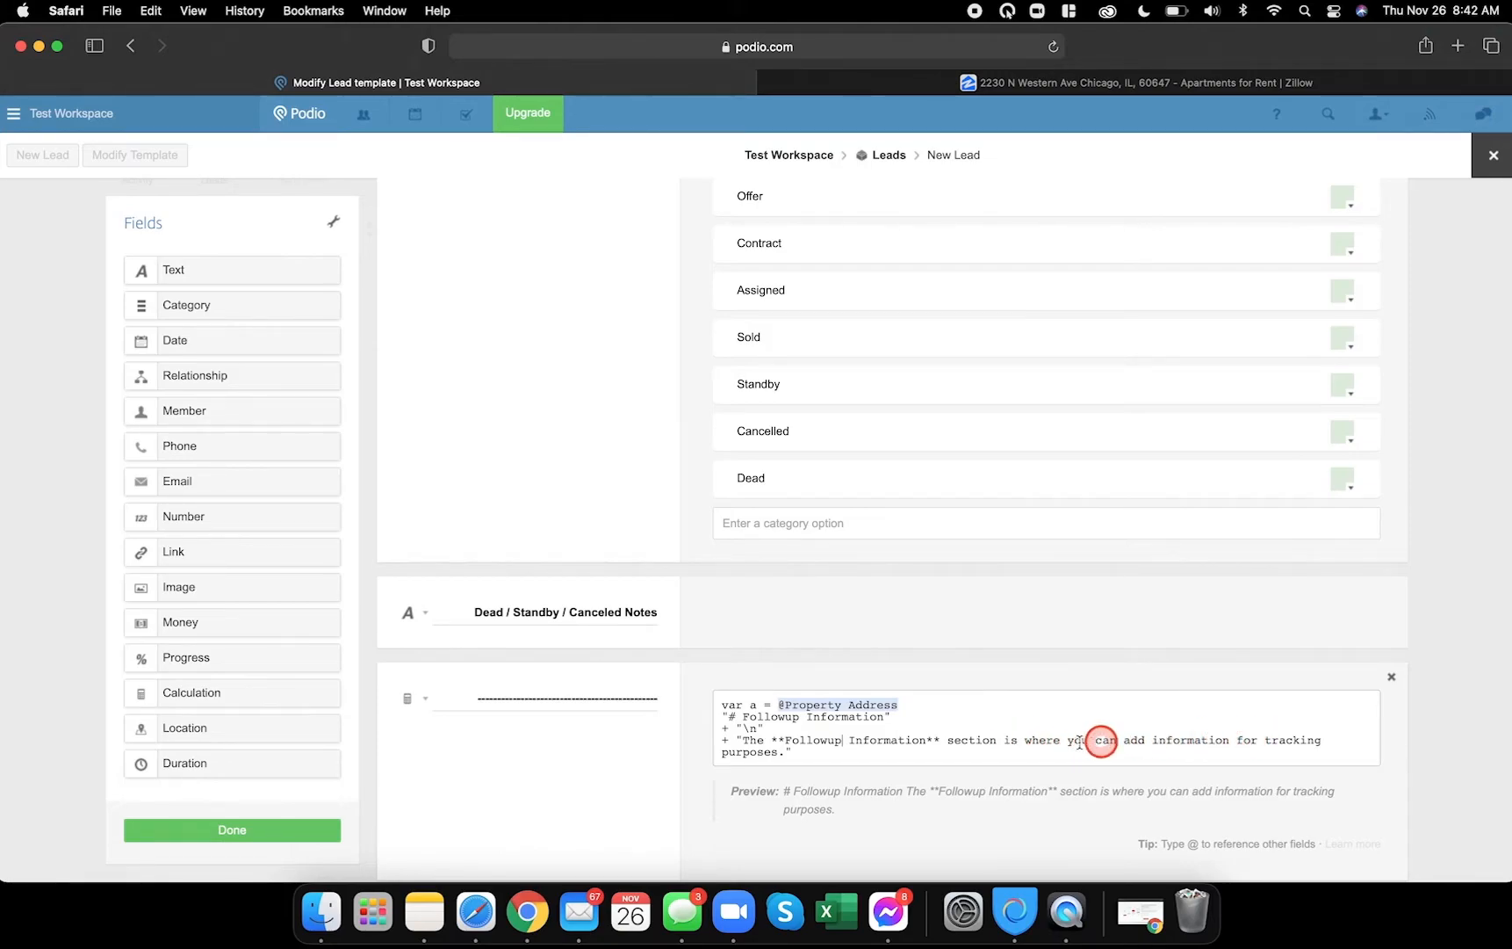
- Replace 'tracking' with 'followup' in the description and save the template
double_click(1287, 742)
text(followup)
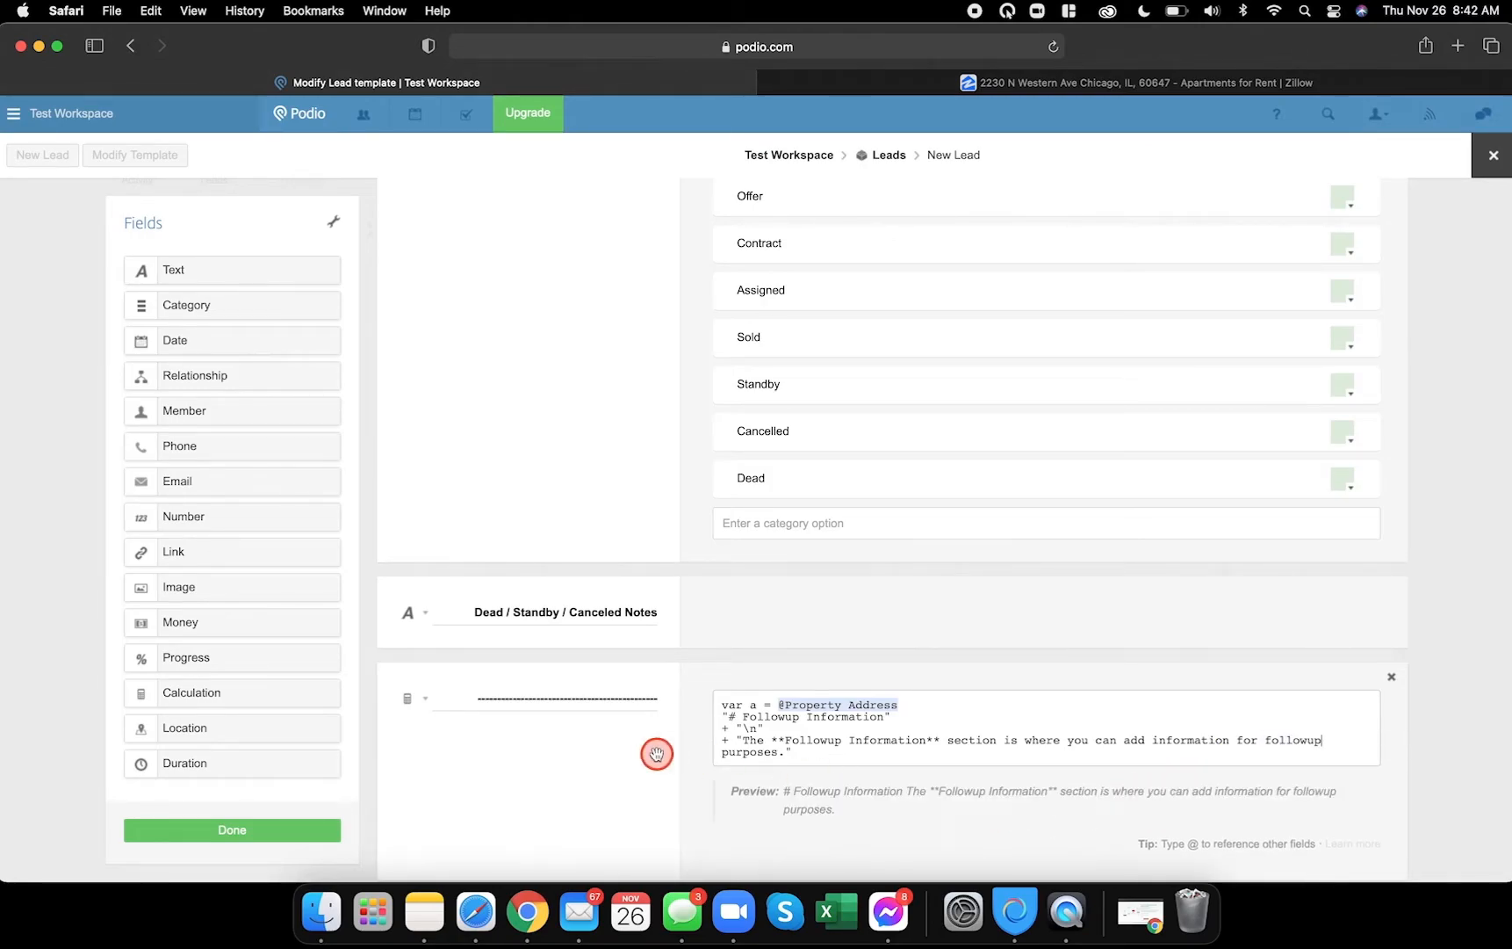
scroll(656, 752, down, 2)
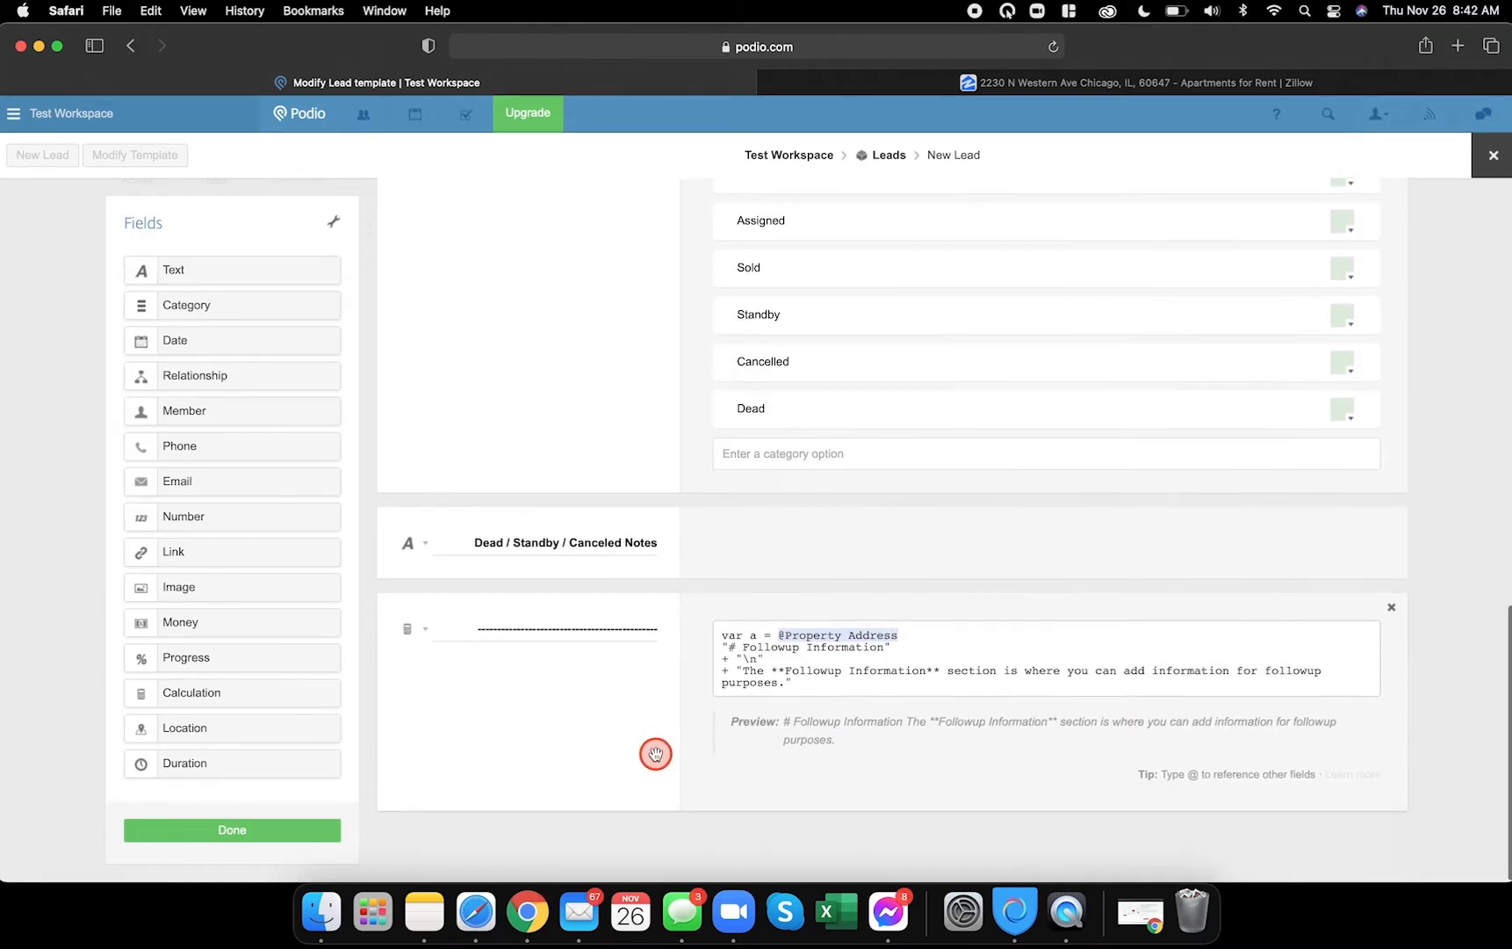
click(297, 839)
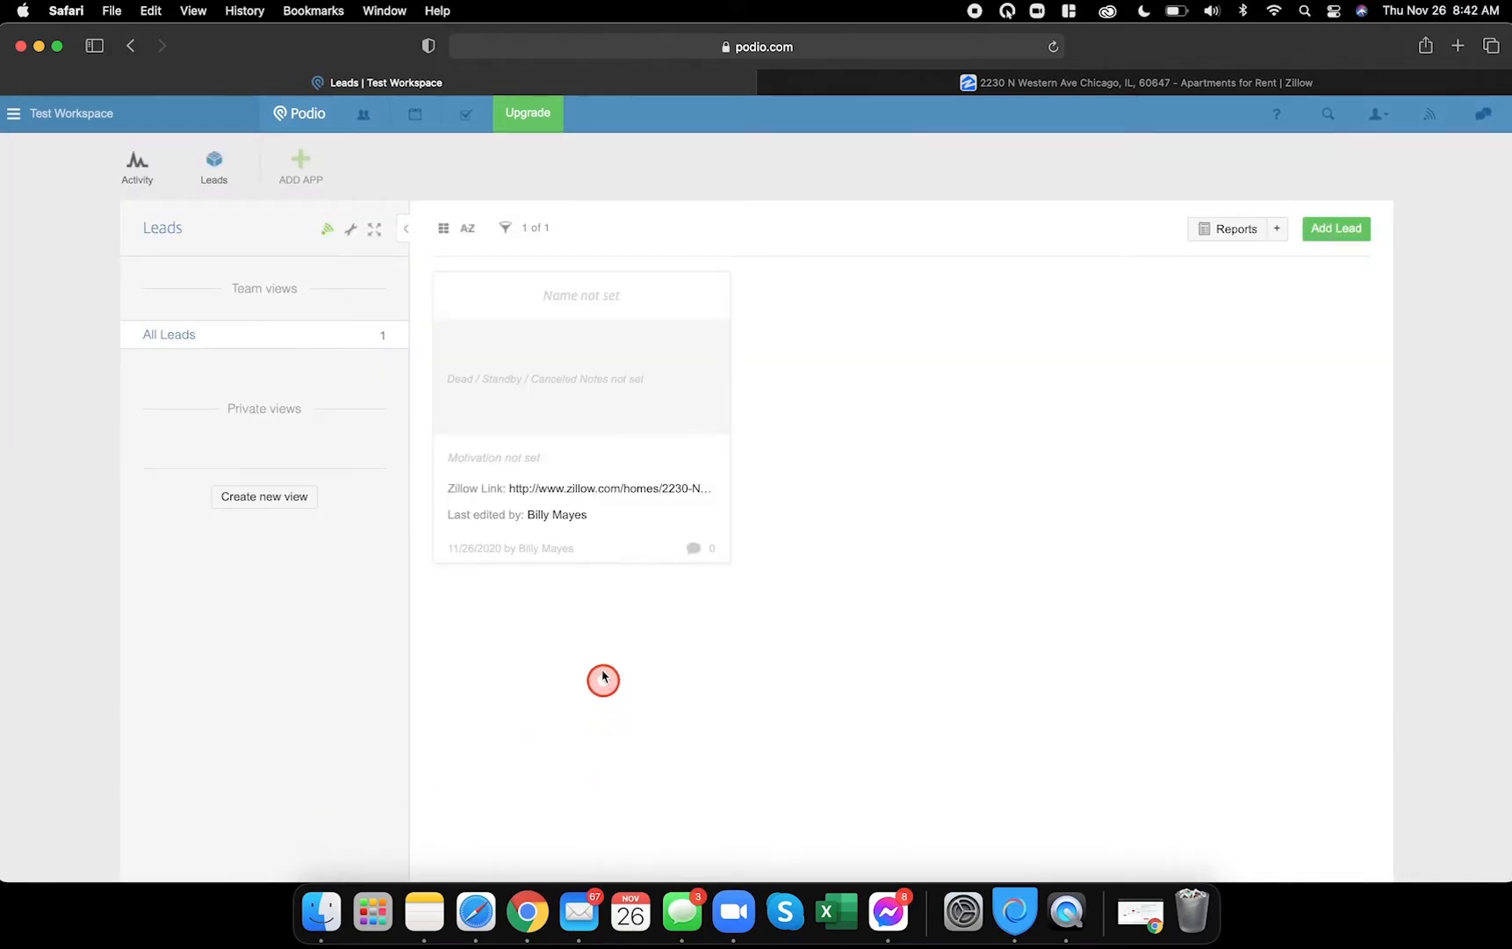
- Check the lead shows the new Followup Information header, then close it
click(627, 292)
scroll(635, 368, down, 5)
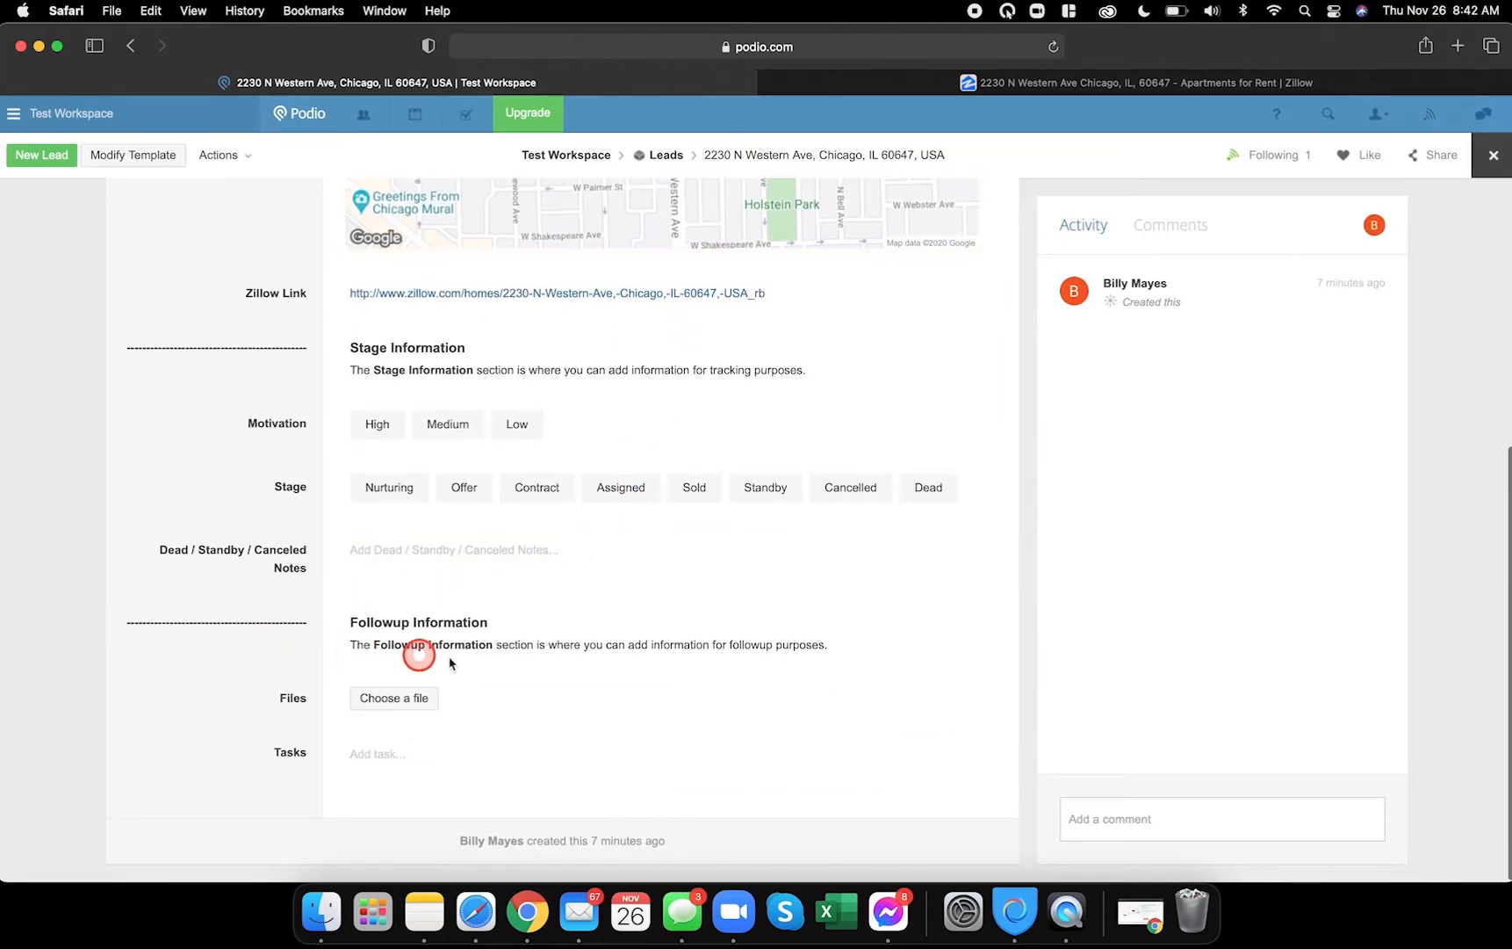
drag(339, 621, 509, 621)
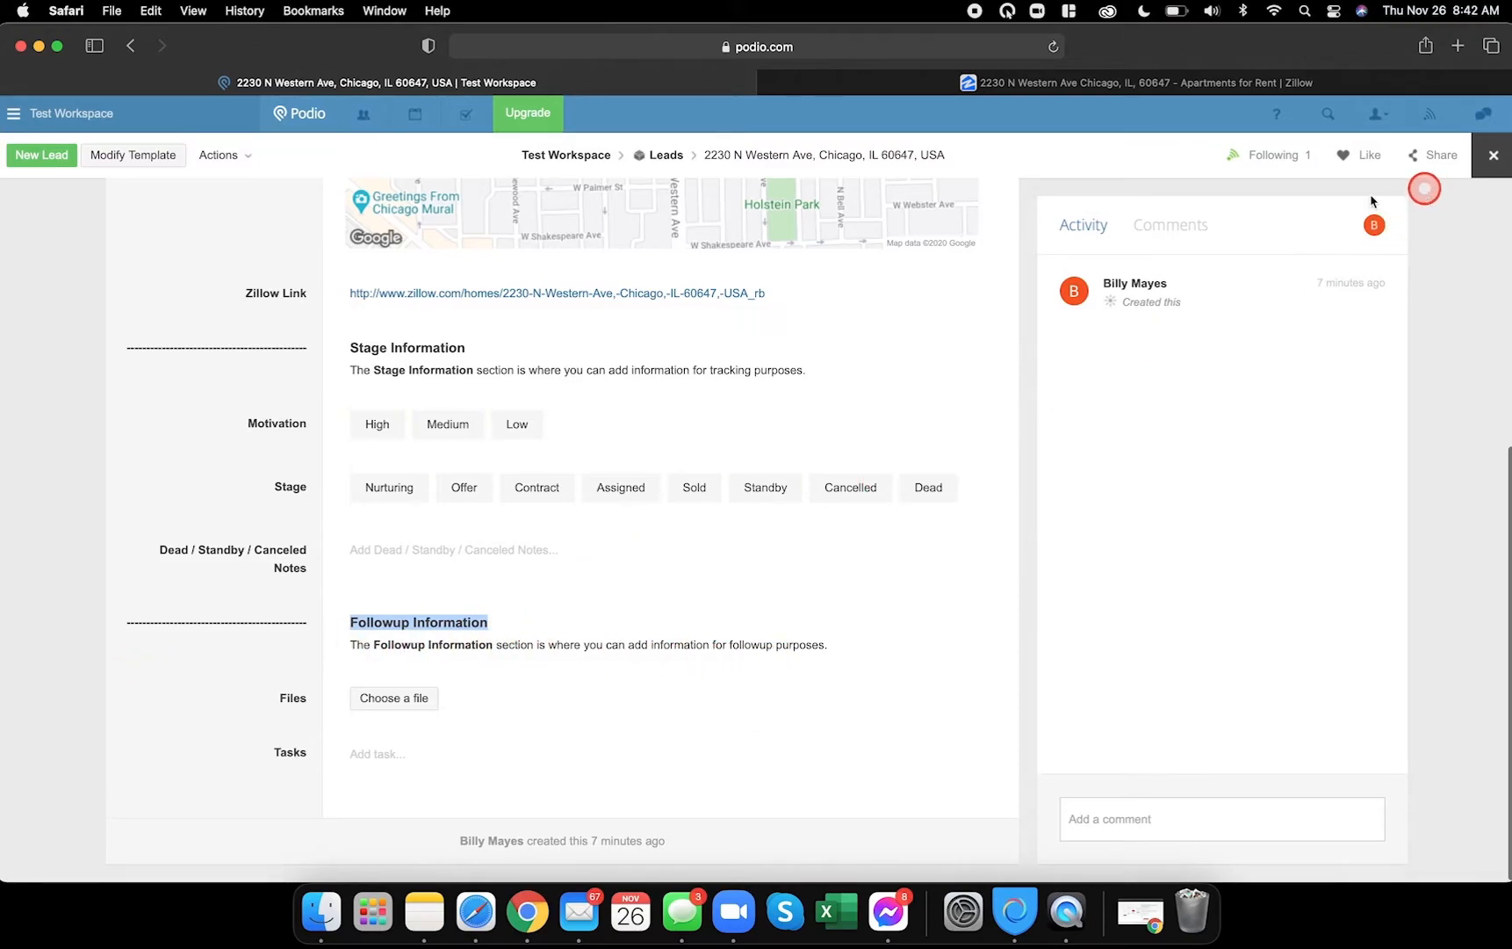
click(1493, 155)
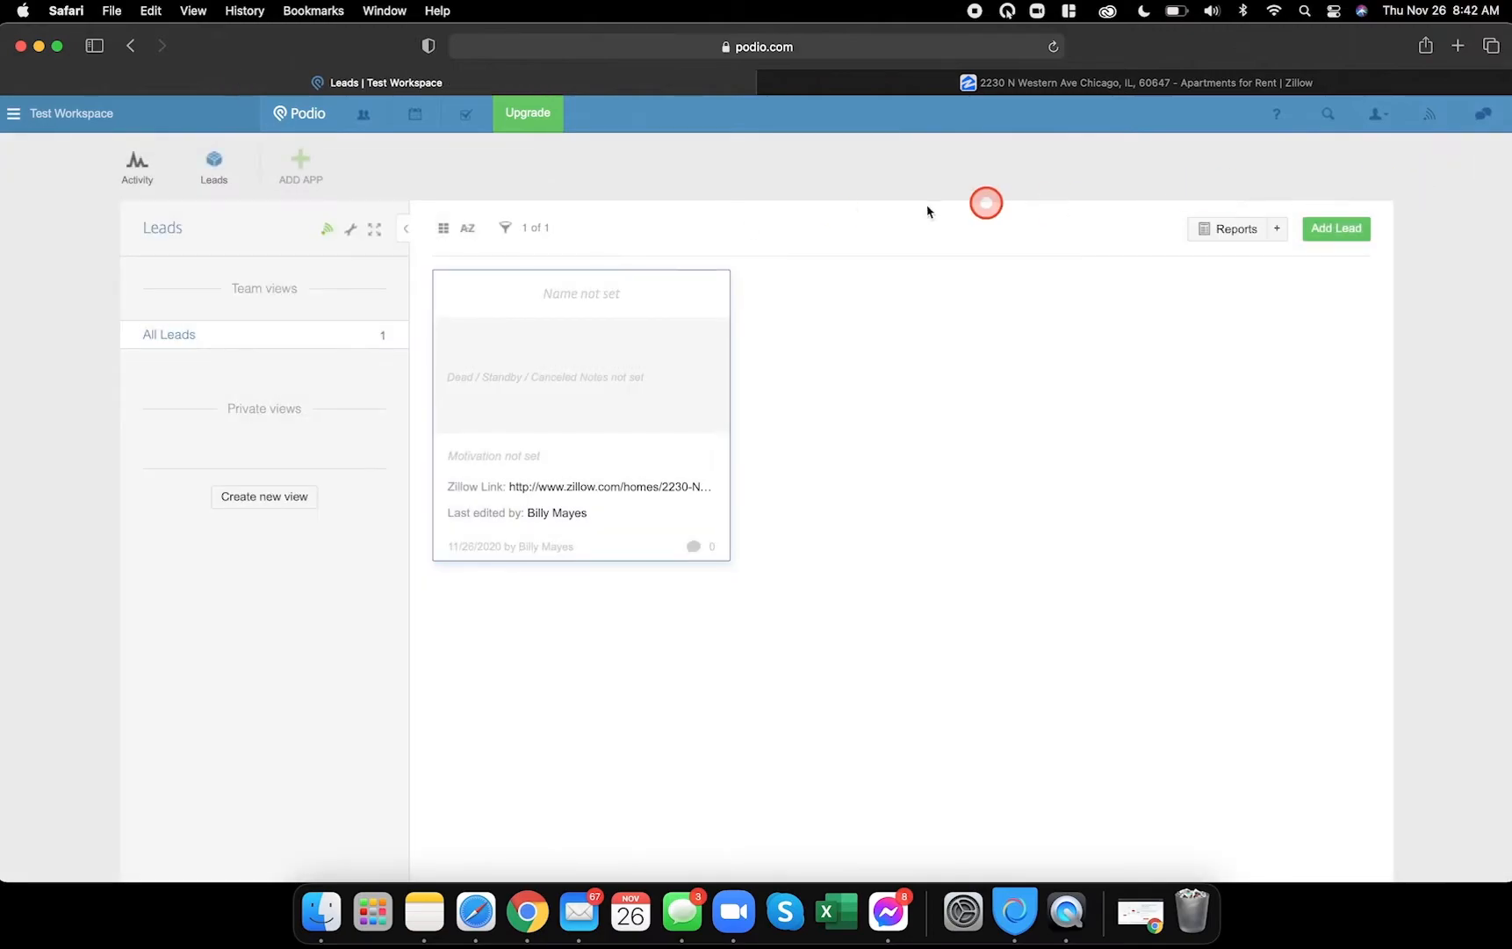
- Reopen the Lead template editor and bring up the Test Lead for reference
click(352, 233)
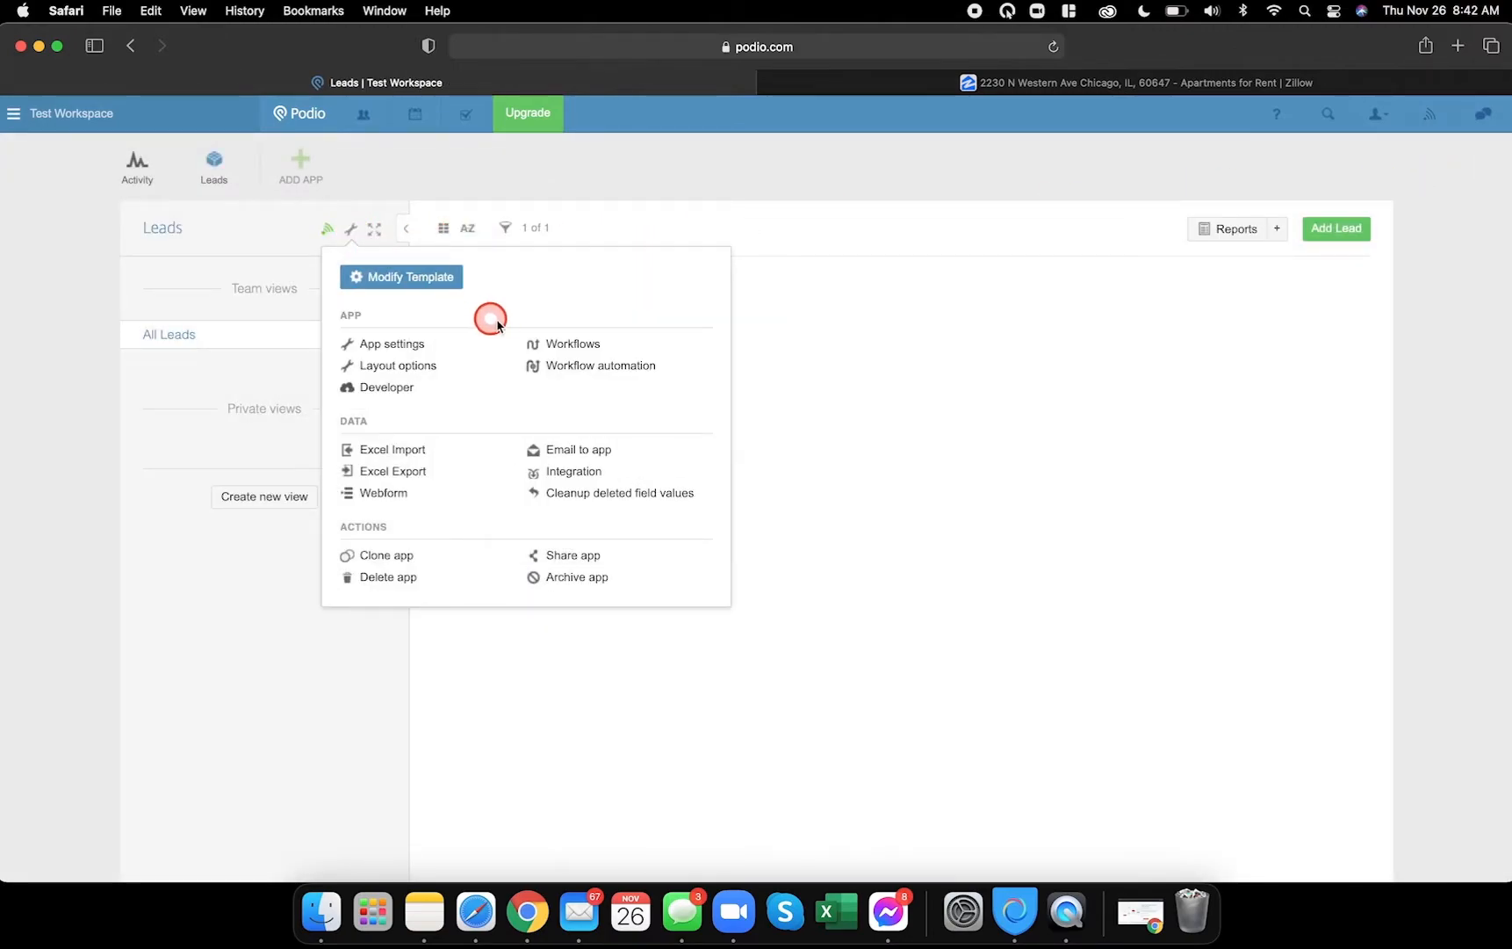
click(427, 279)
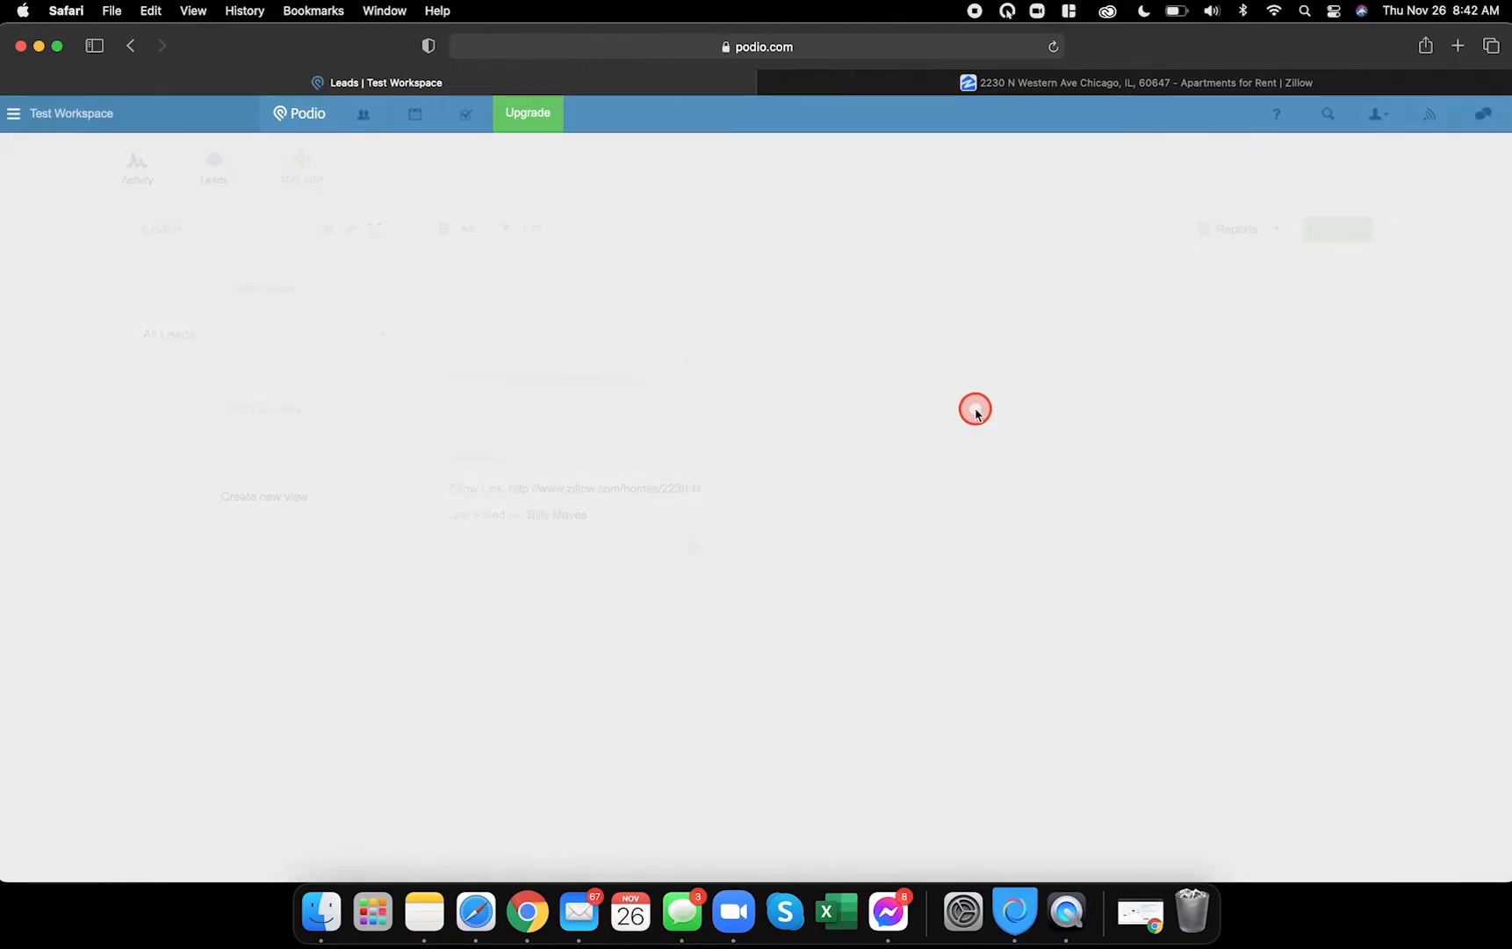
scroll(888, 483, down, 6)
scroll(742, 801, down, 5)
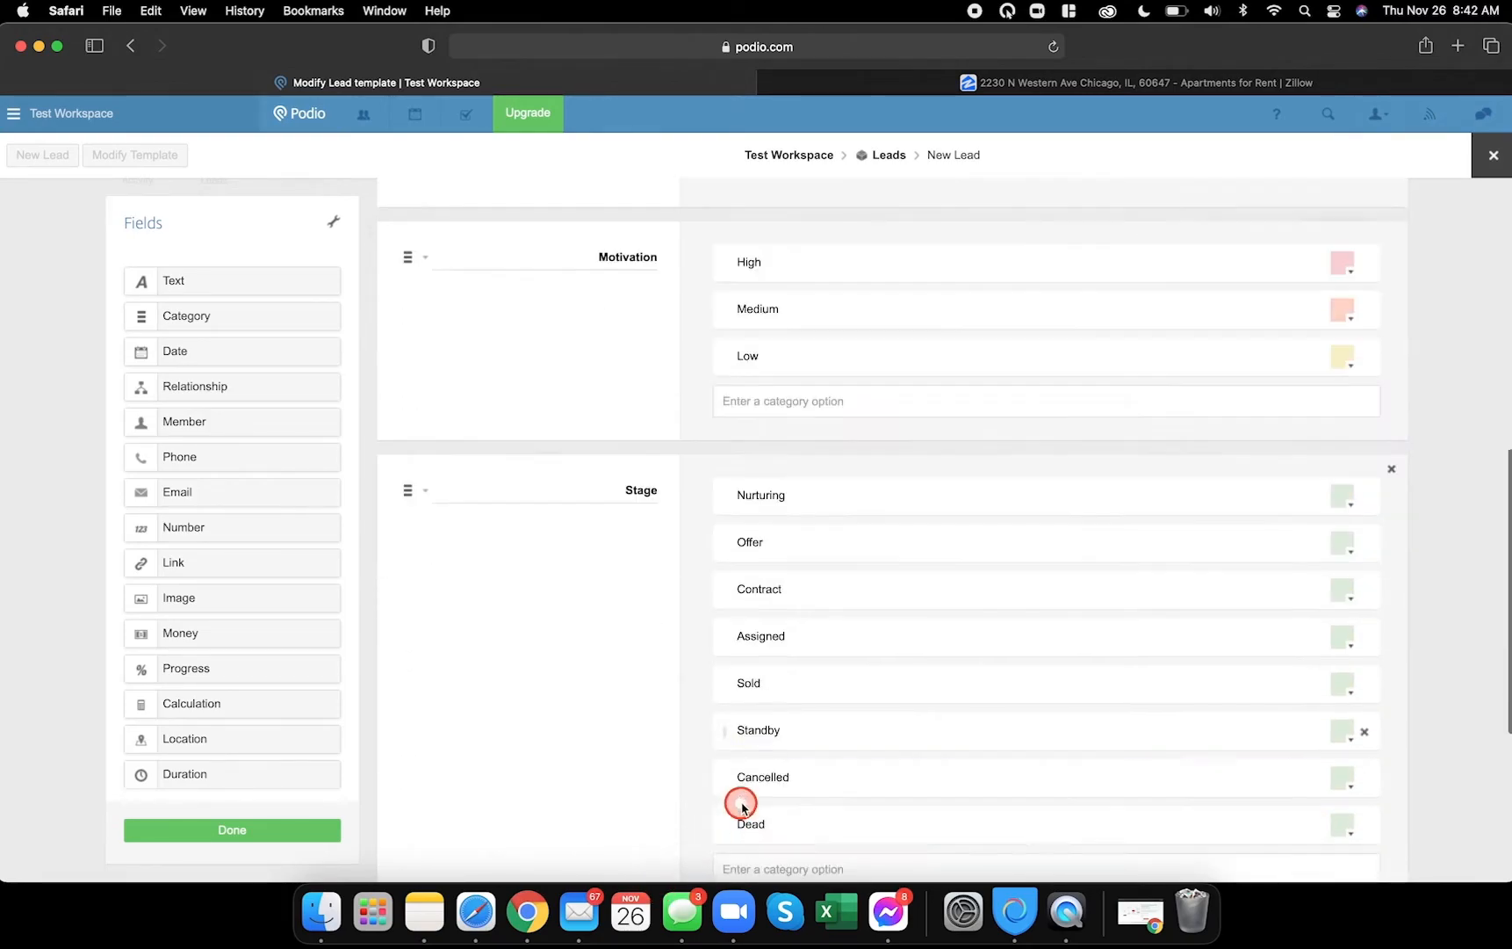
click(528, 914)
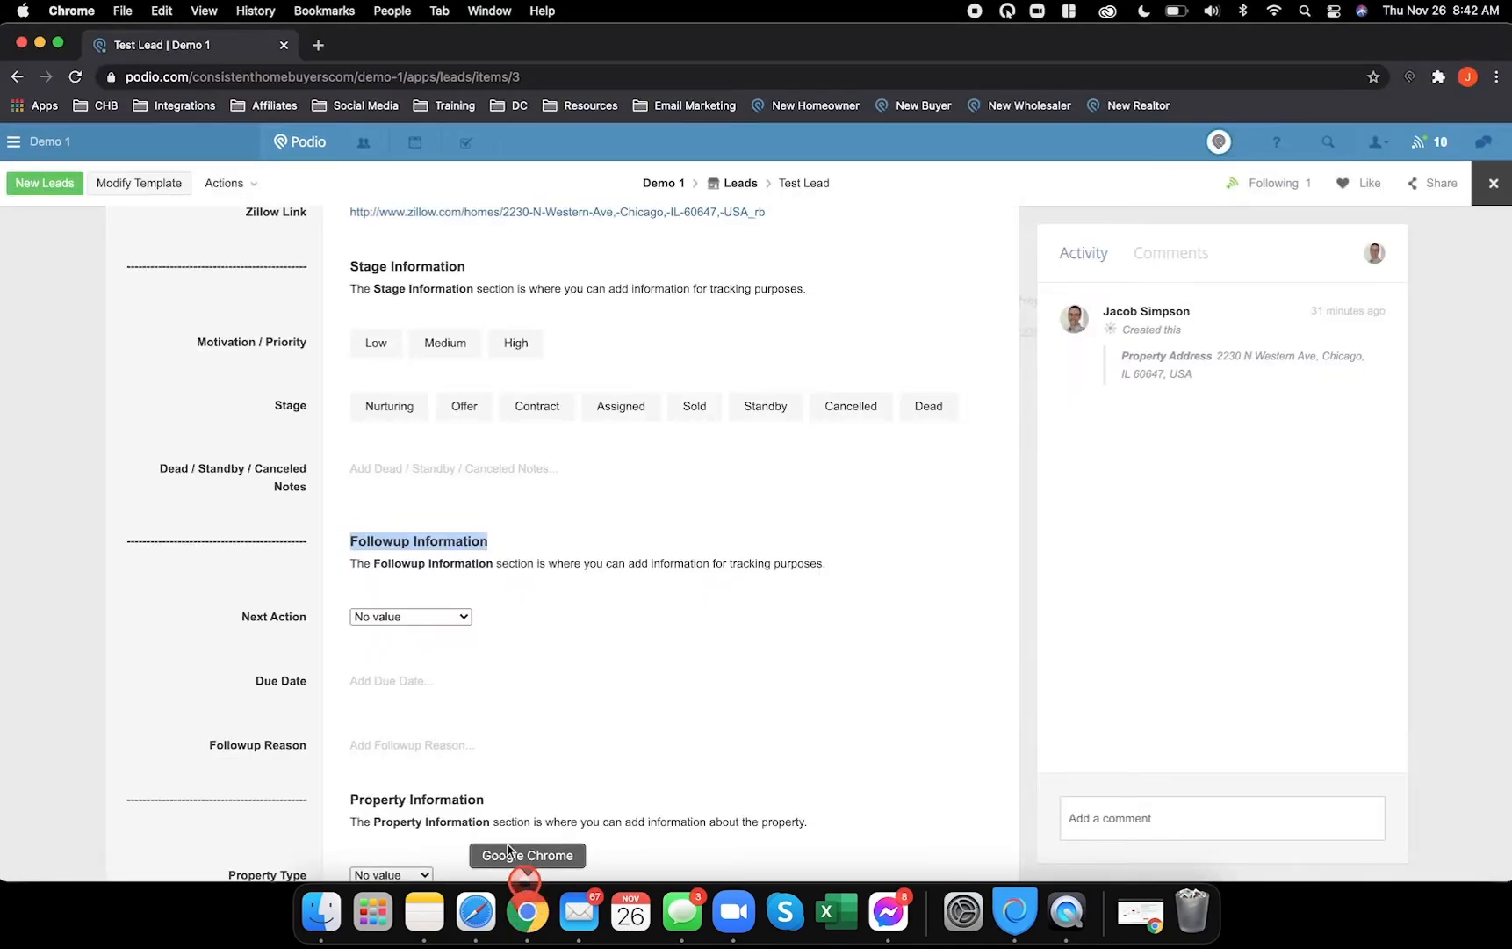
- Add Category, Date and Text fields (Next Action, Due Date, Followup Reason) below the Followup header
scroll(489, 631, down, 3)
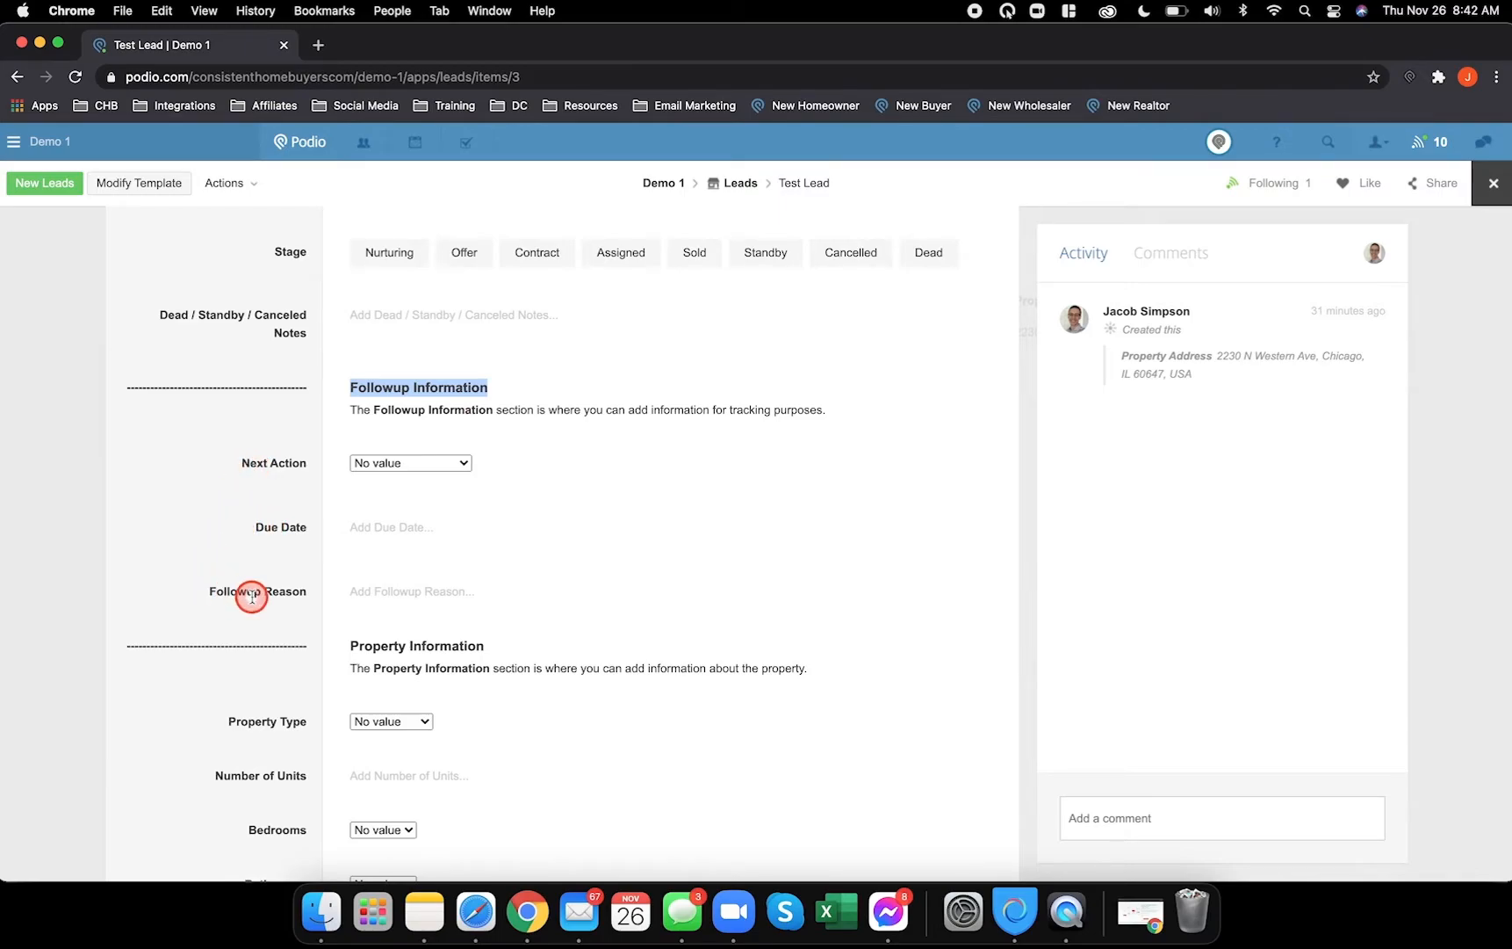
click(475, 911)
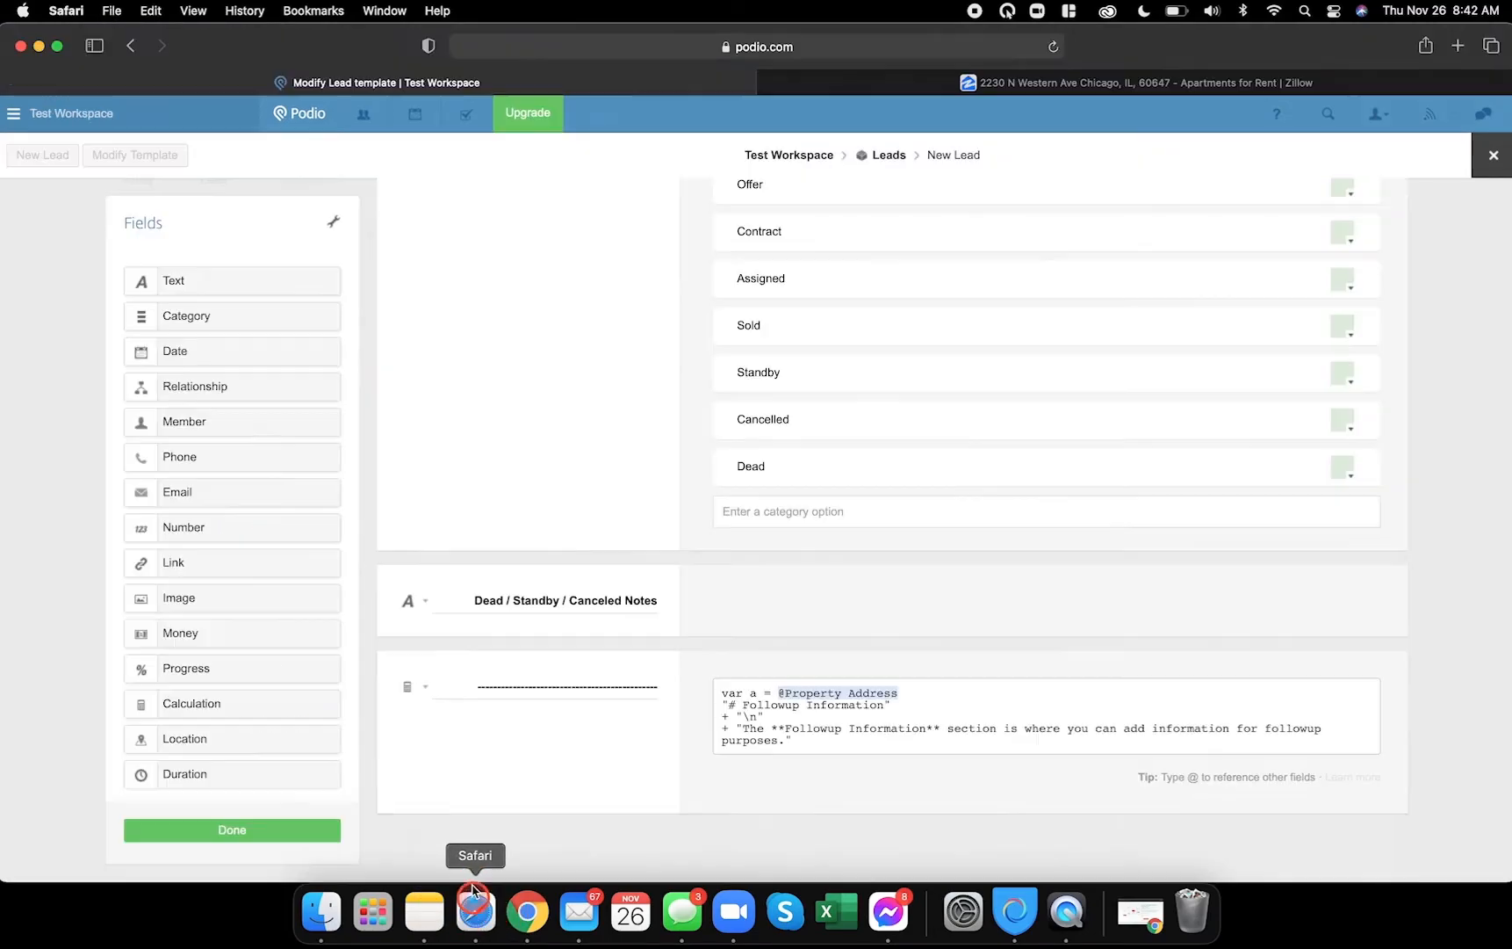
drag(213, 320, 456, 820)
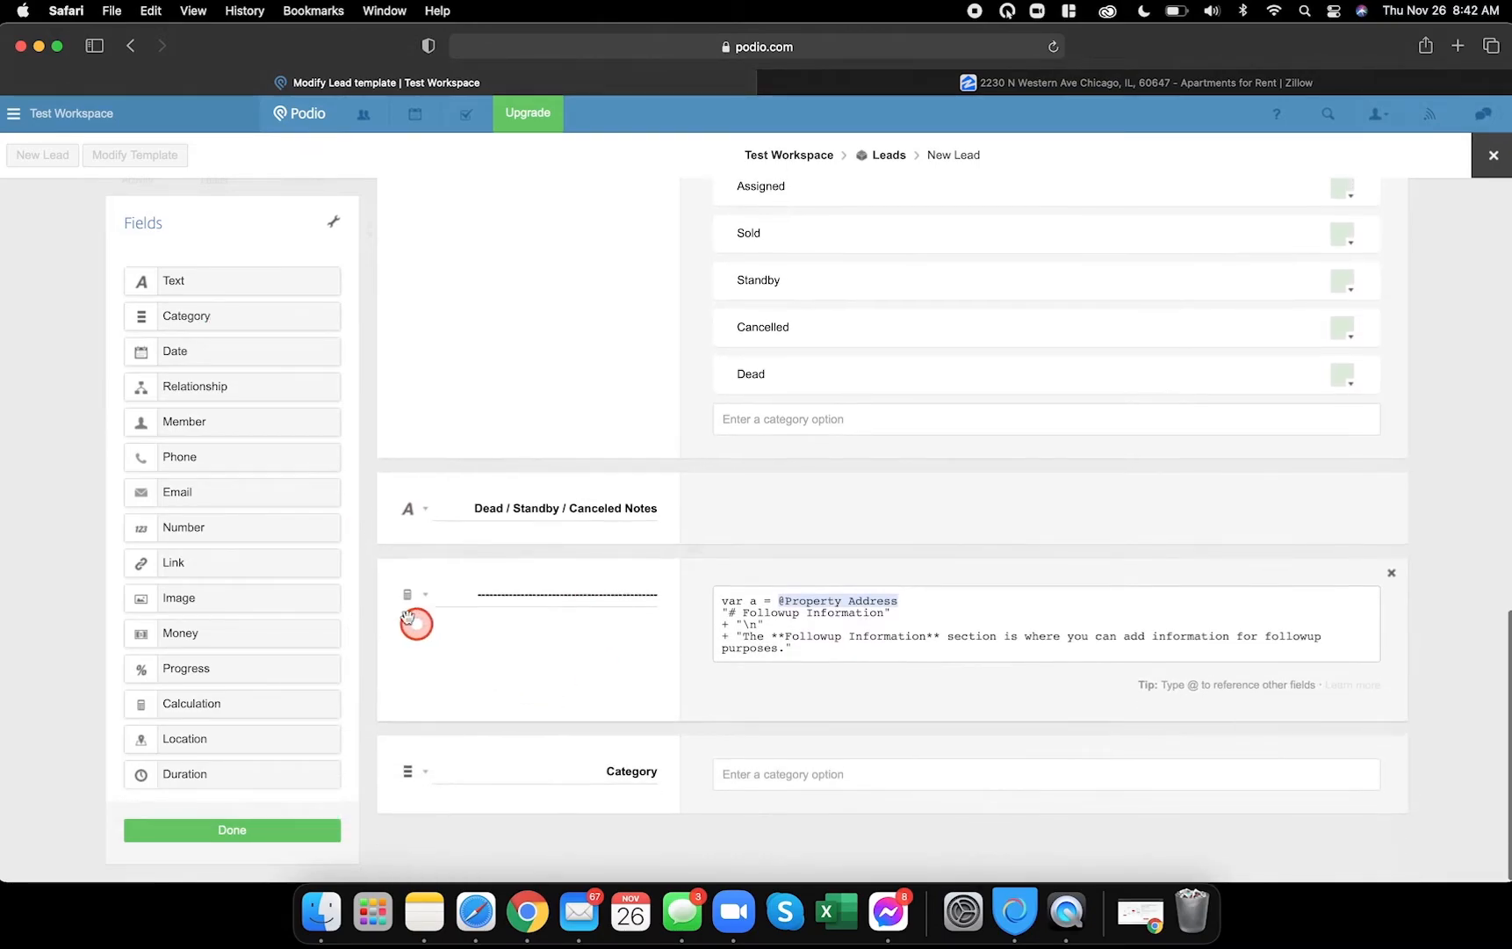
drag(195, 351, 472, 756)
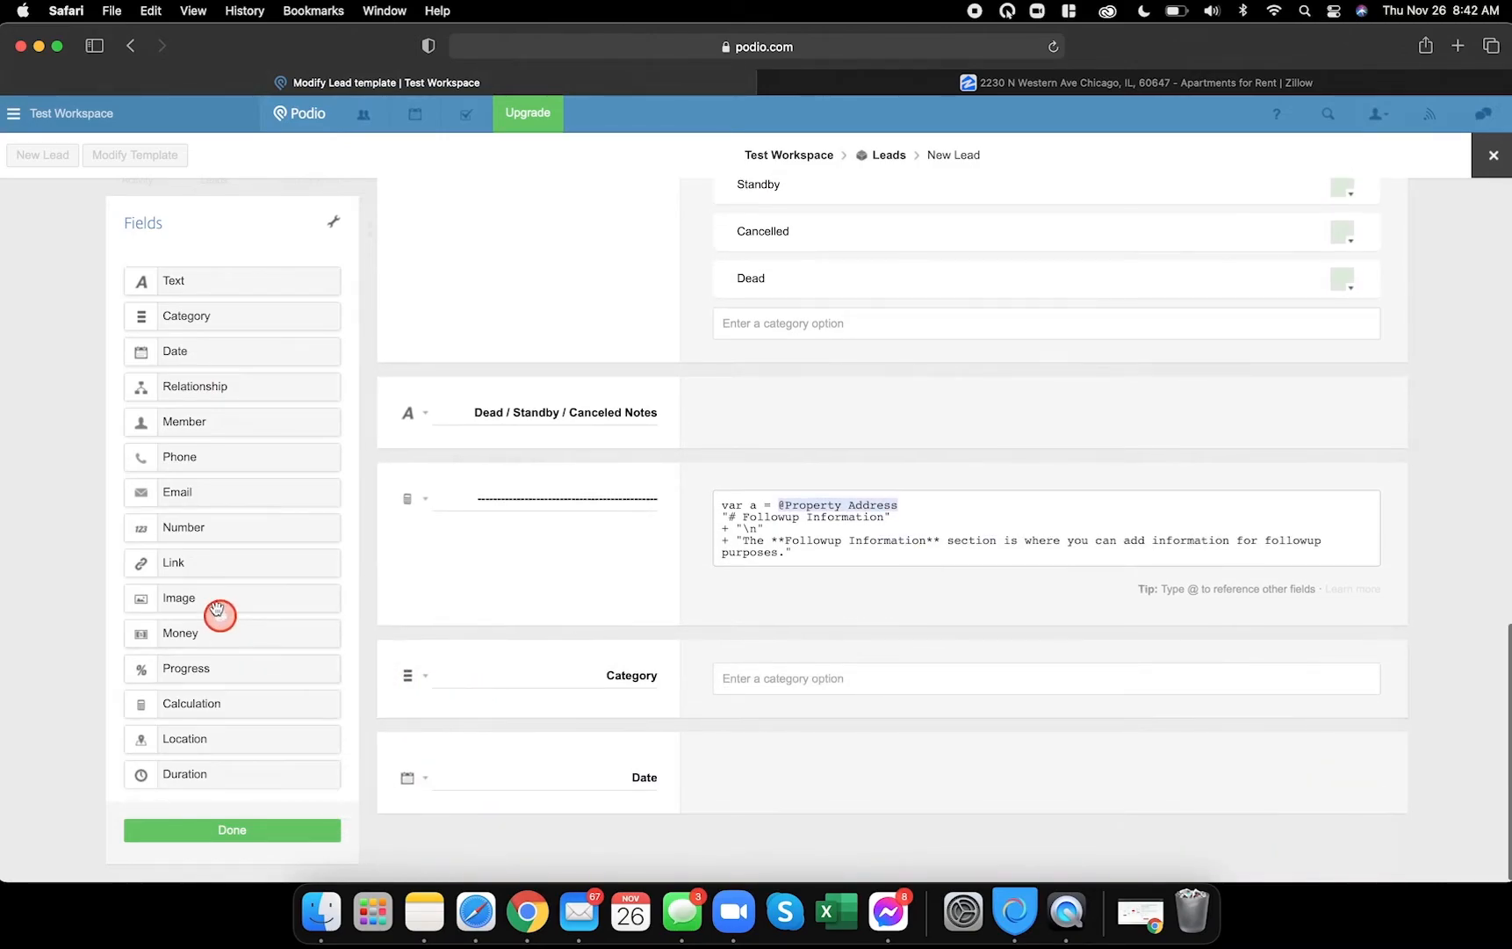
drag(192, 280, 460, 824)
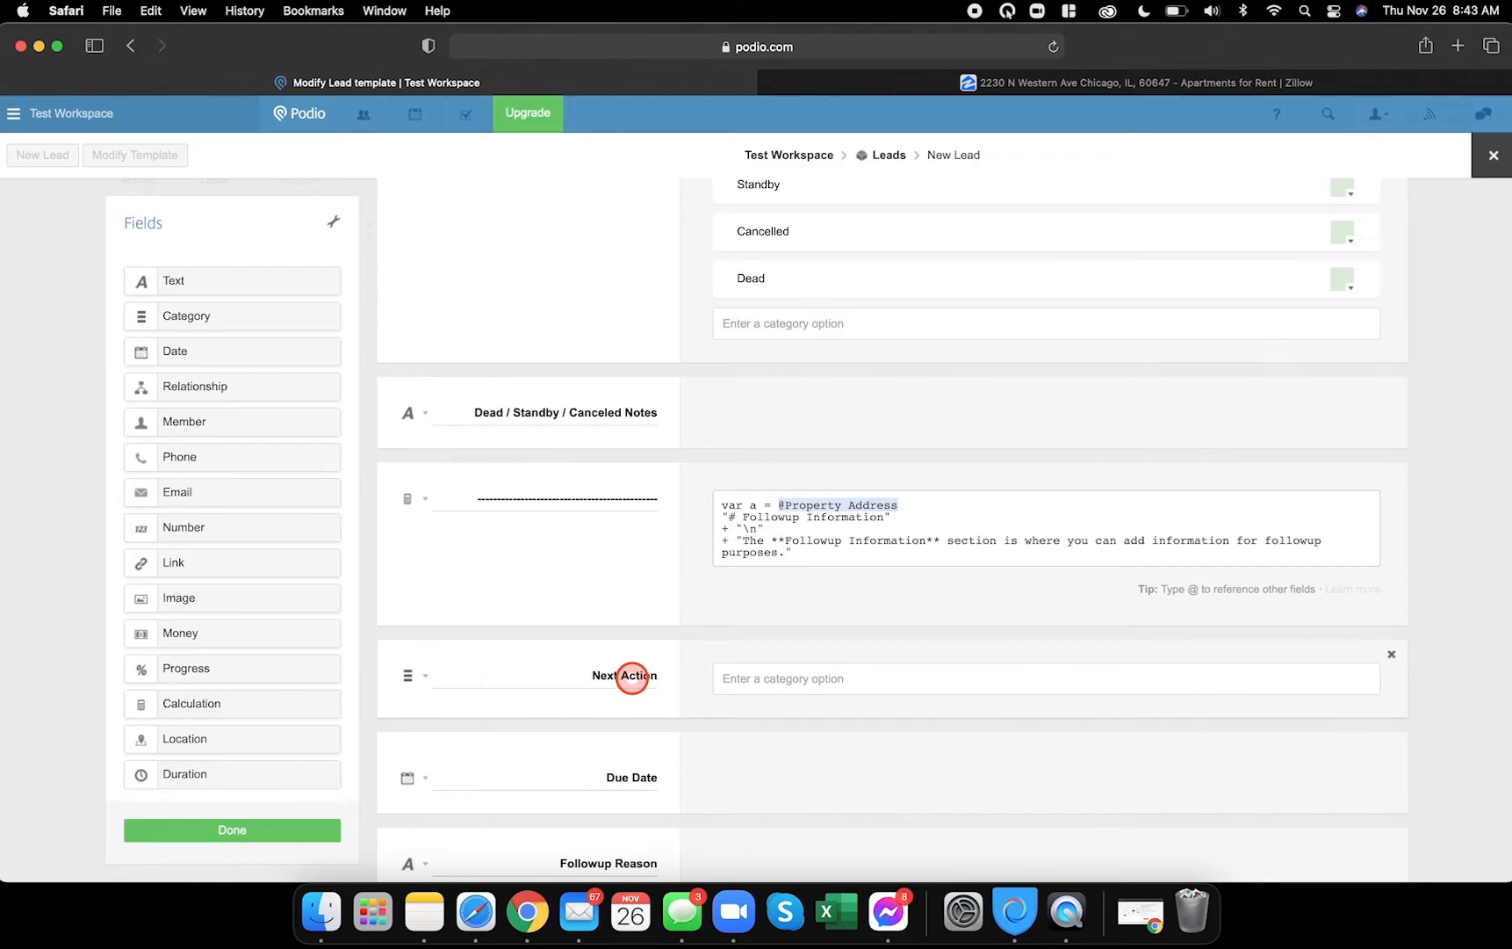
click(527, 912)
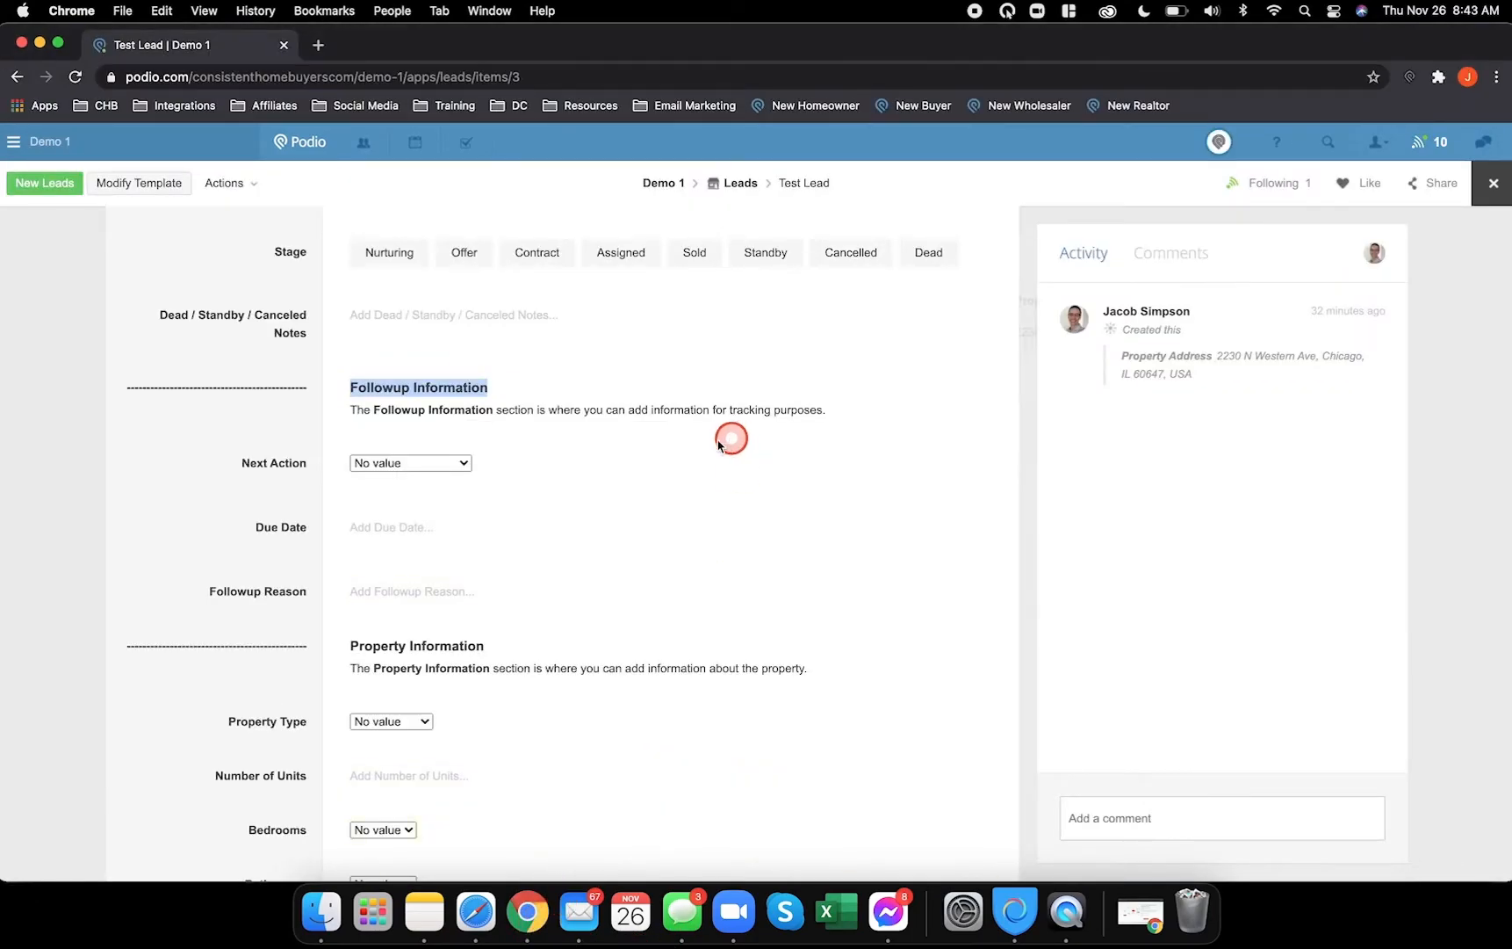
- Check the Test Lead's Next Action choices and add Followup as the first option
click(461, 463)
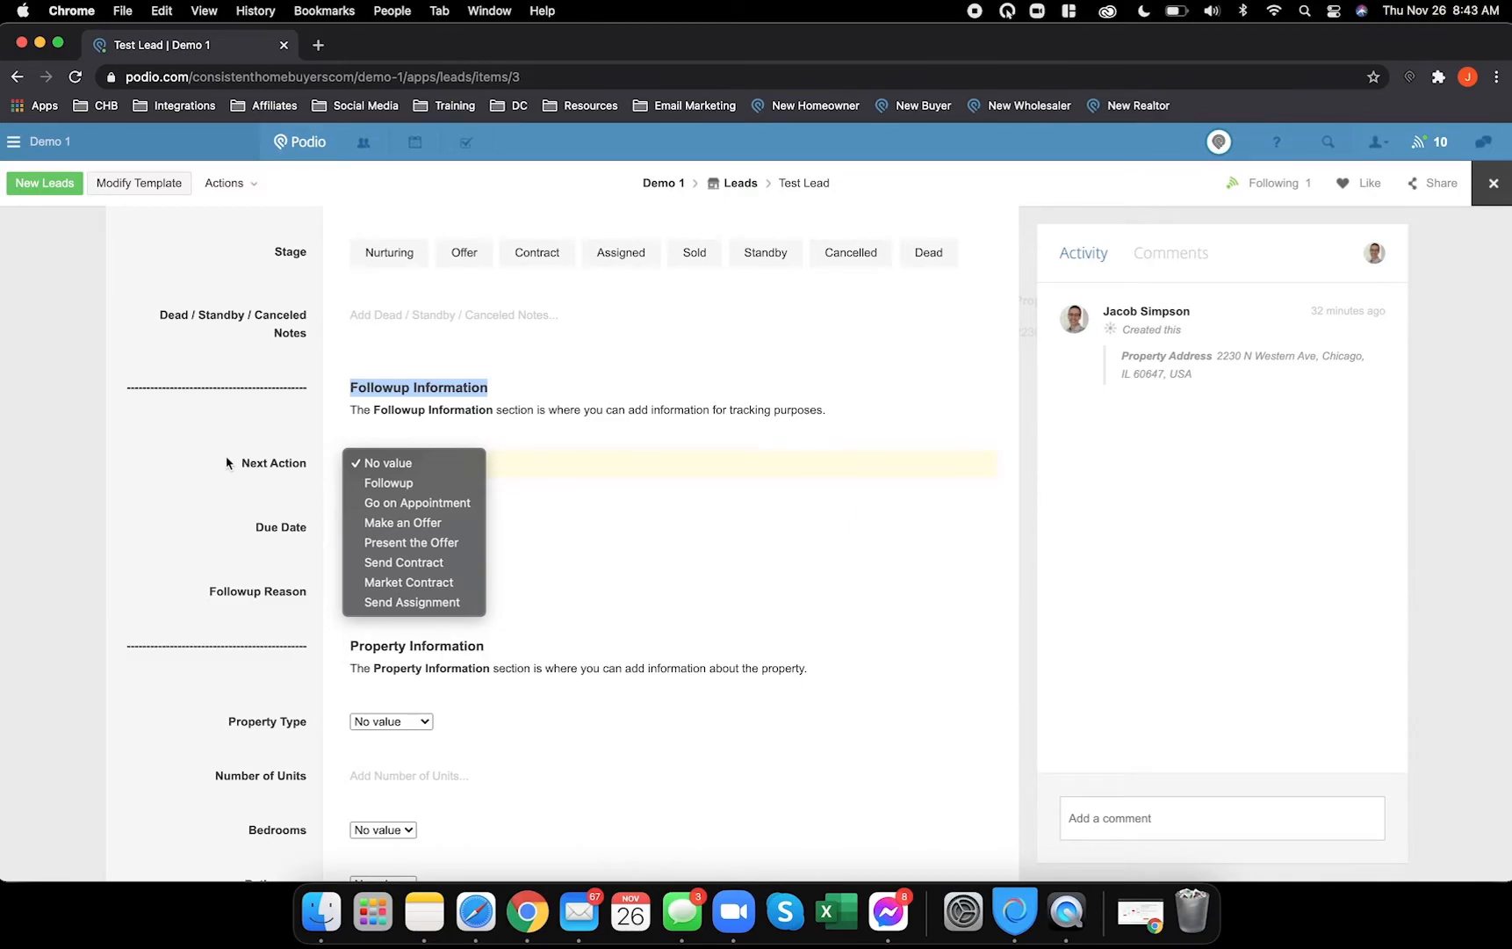
click(280, 570)
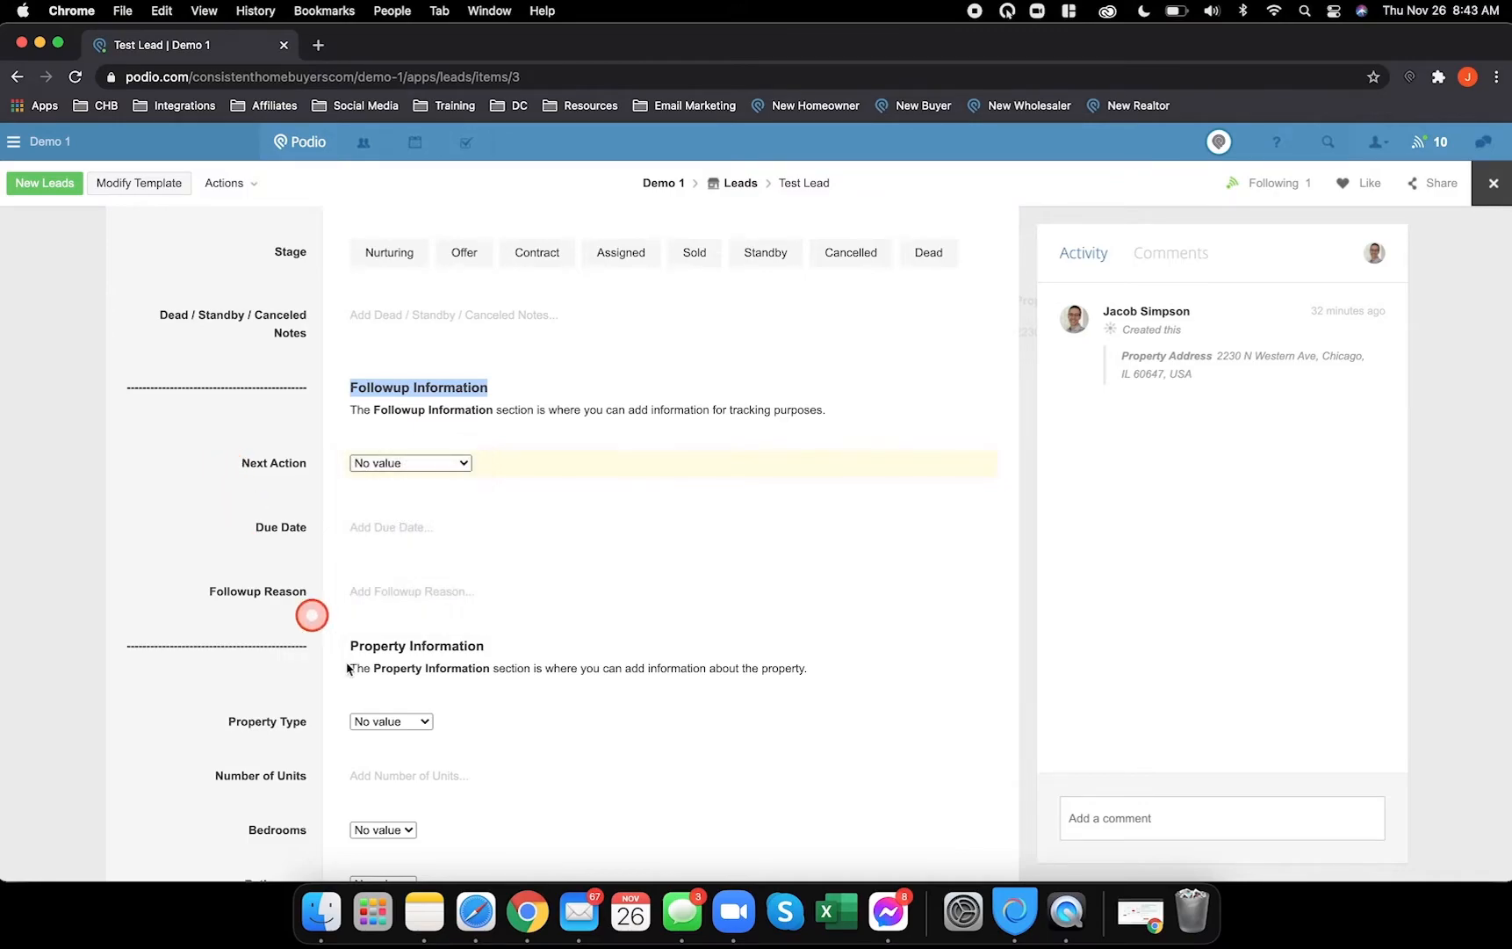
click(465, 903)
click(444, 821)
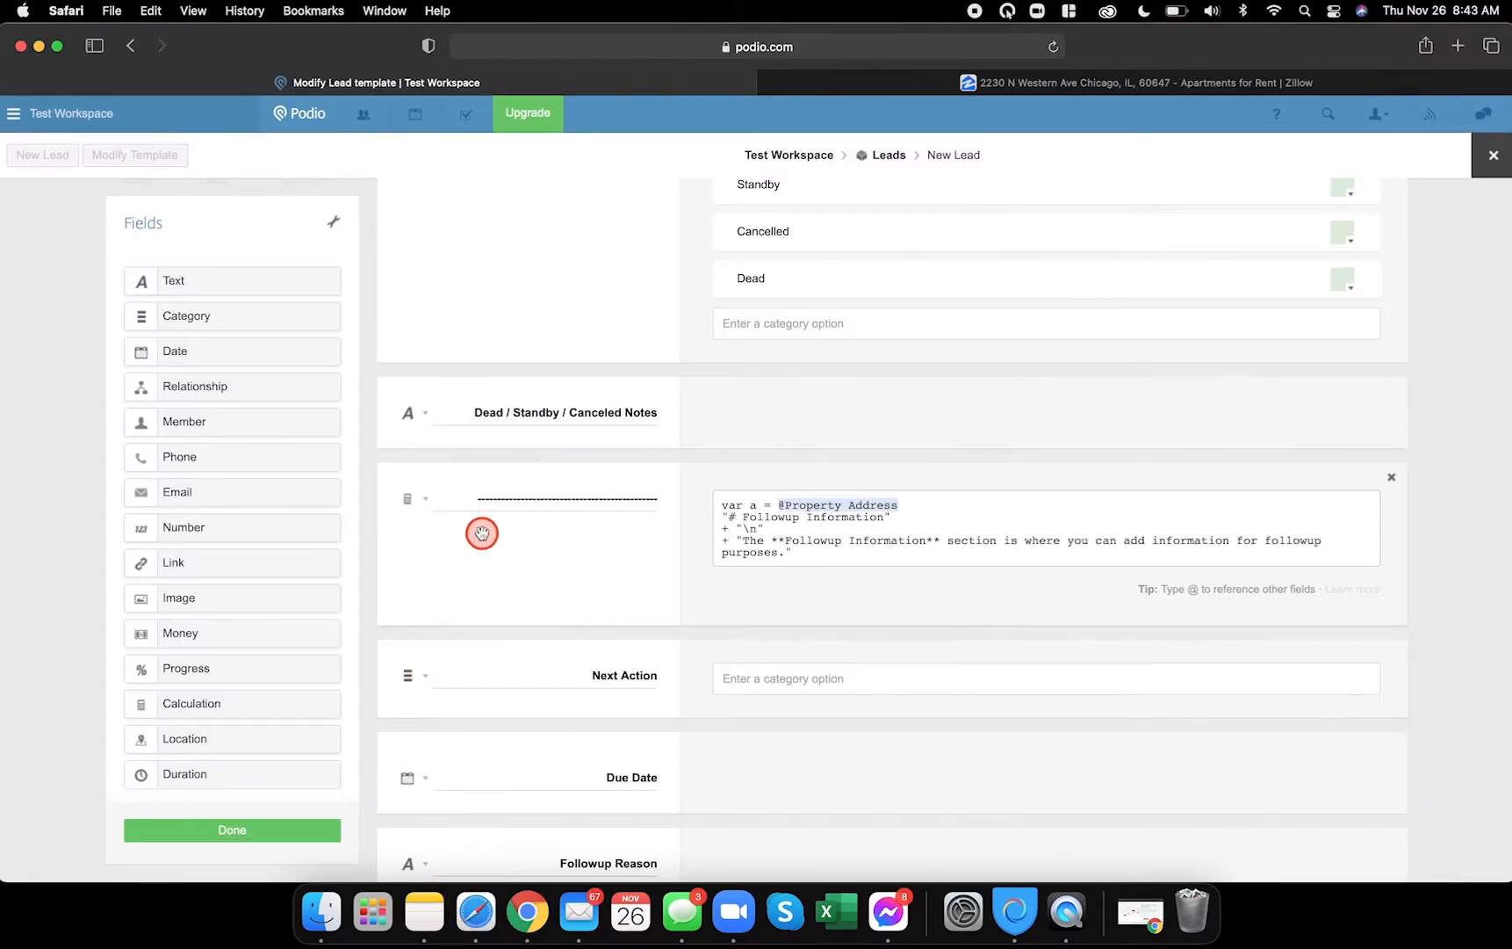
scroll(482, 531, down, 2)
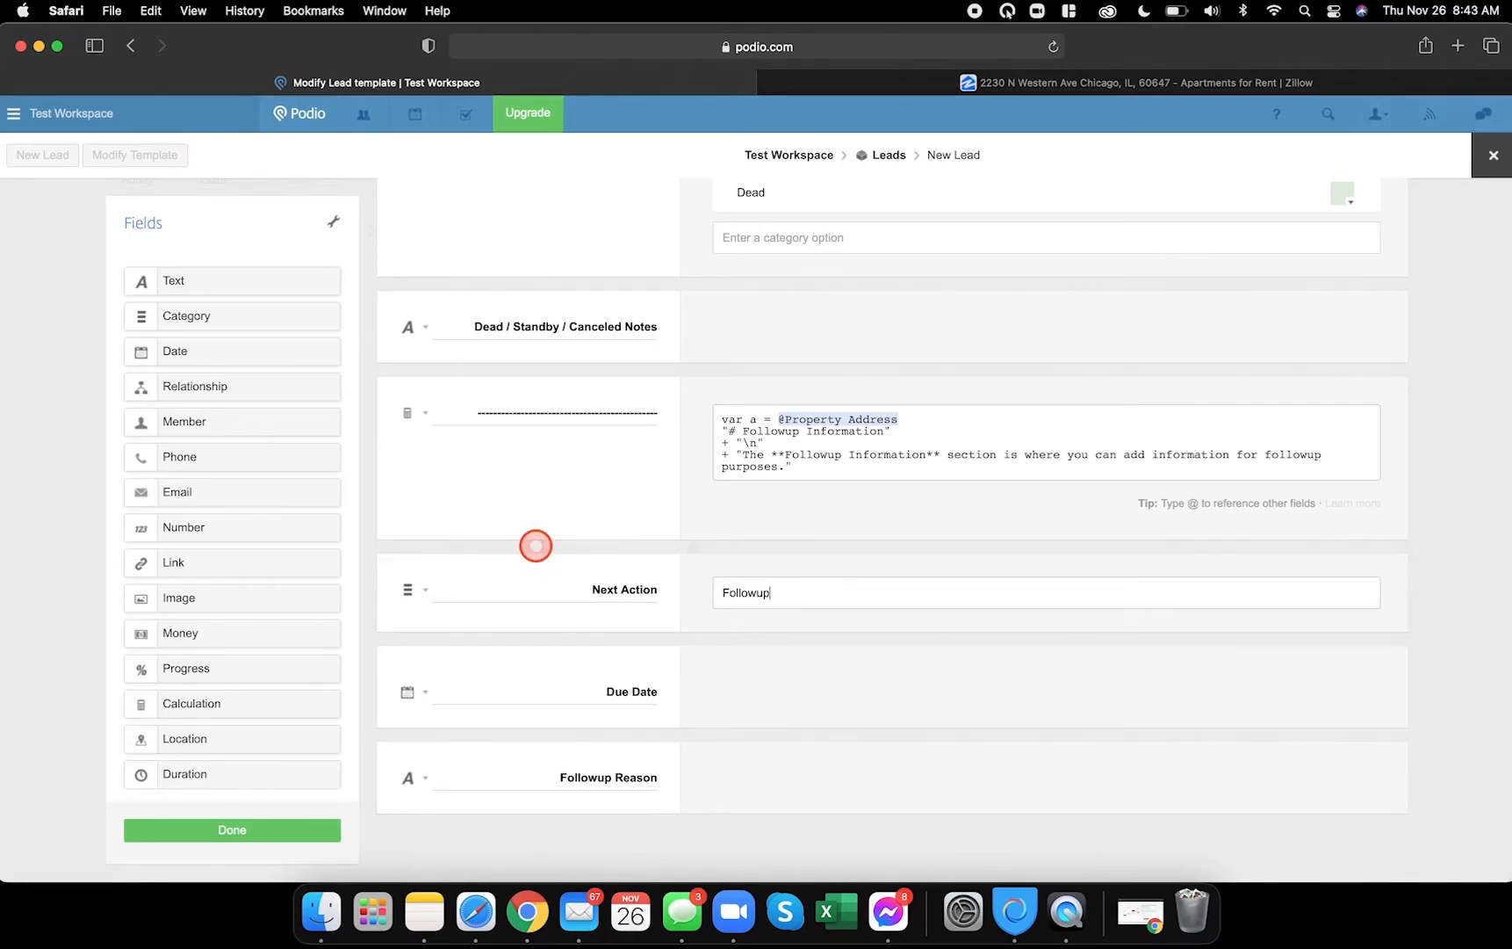
key(Return)
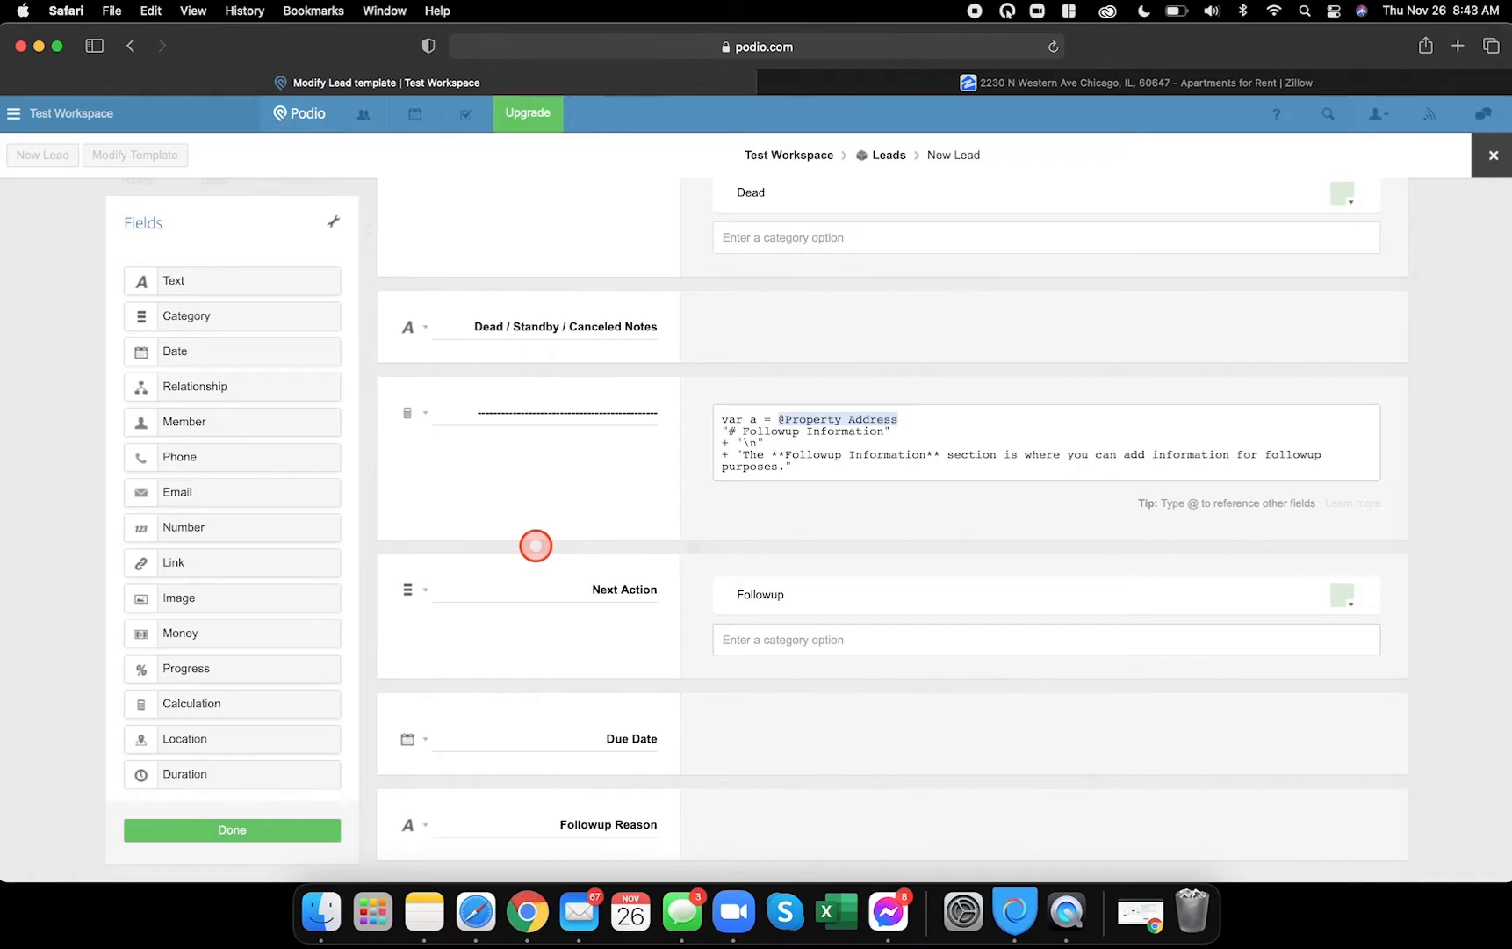
- Add Go on Appointment, Make an Offer and Present the Offer as Next Action options
click(527, 912)
click(456, 462)
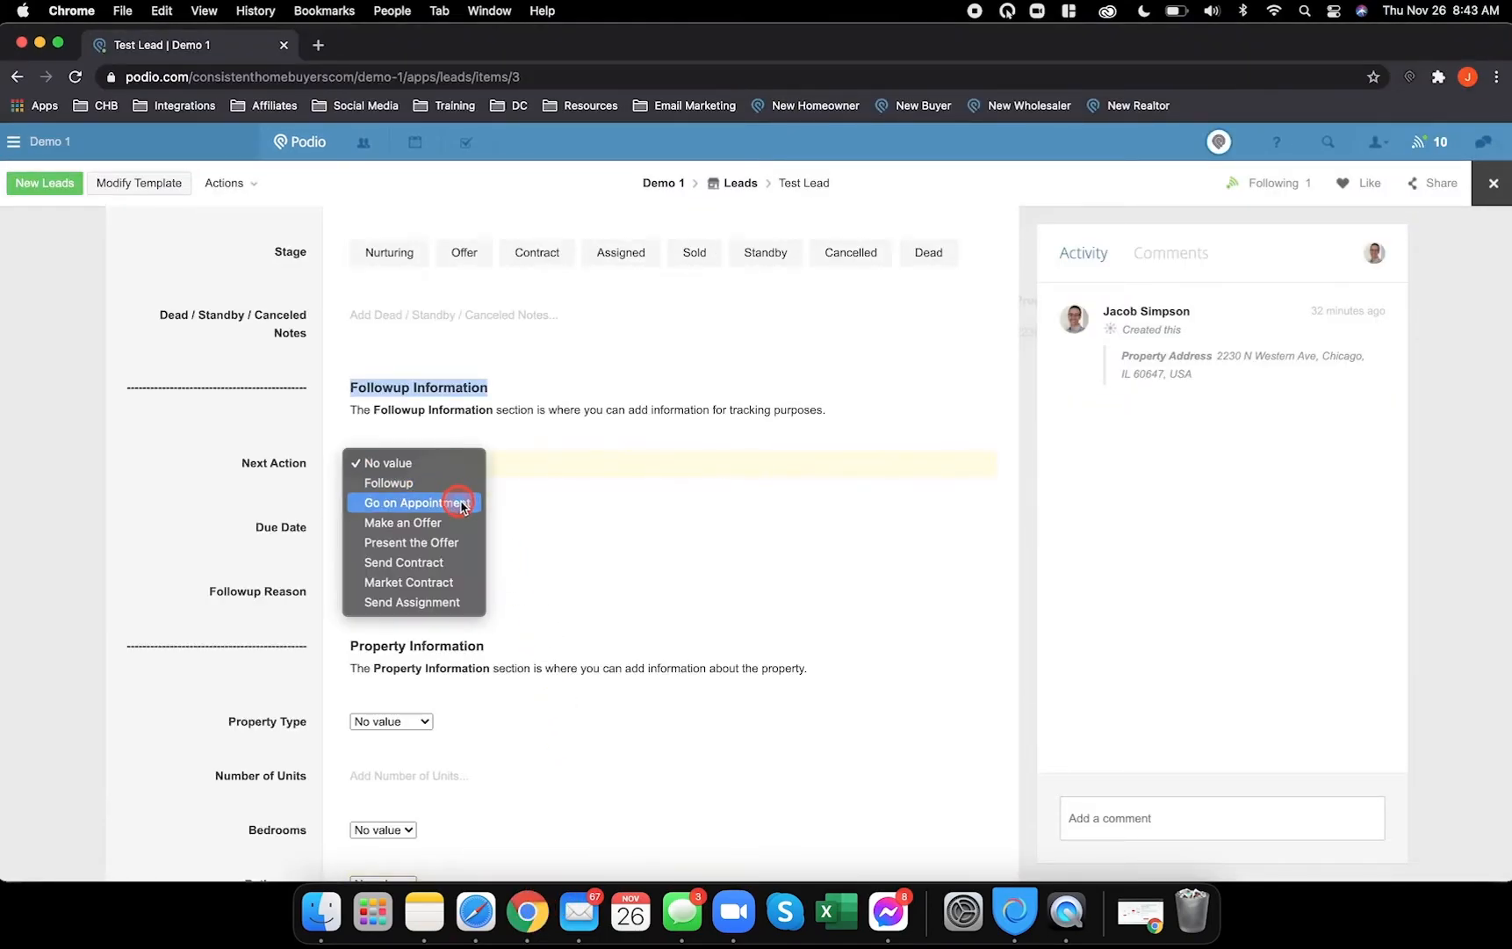
click(478, 909)
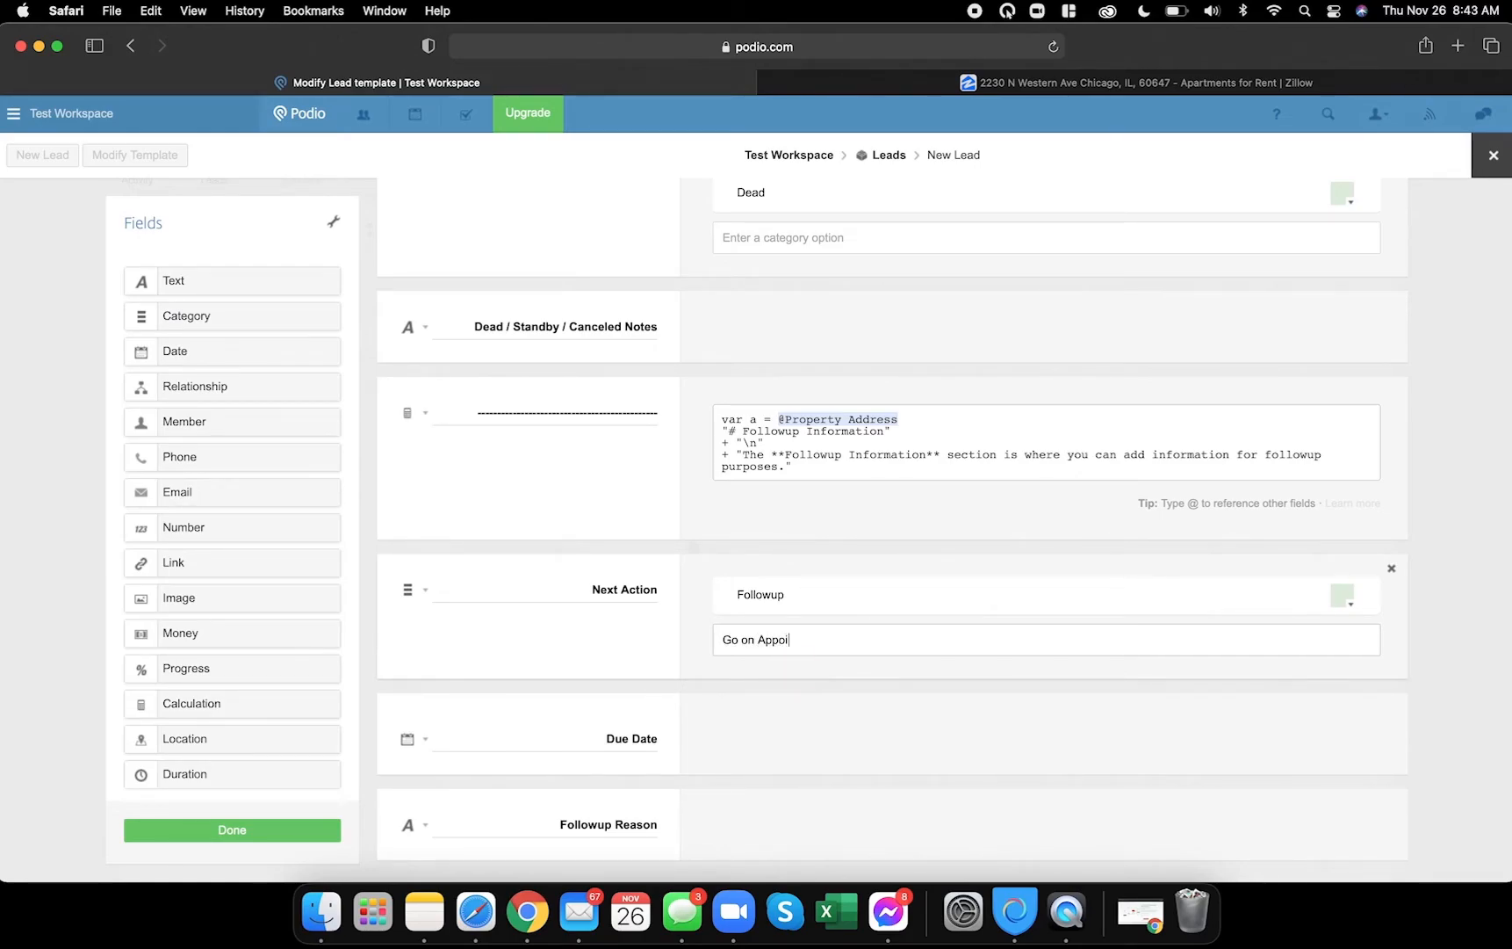
text(ntme)
key(Return)
text(Make)
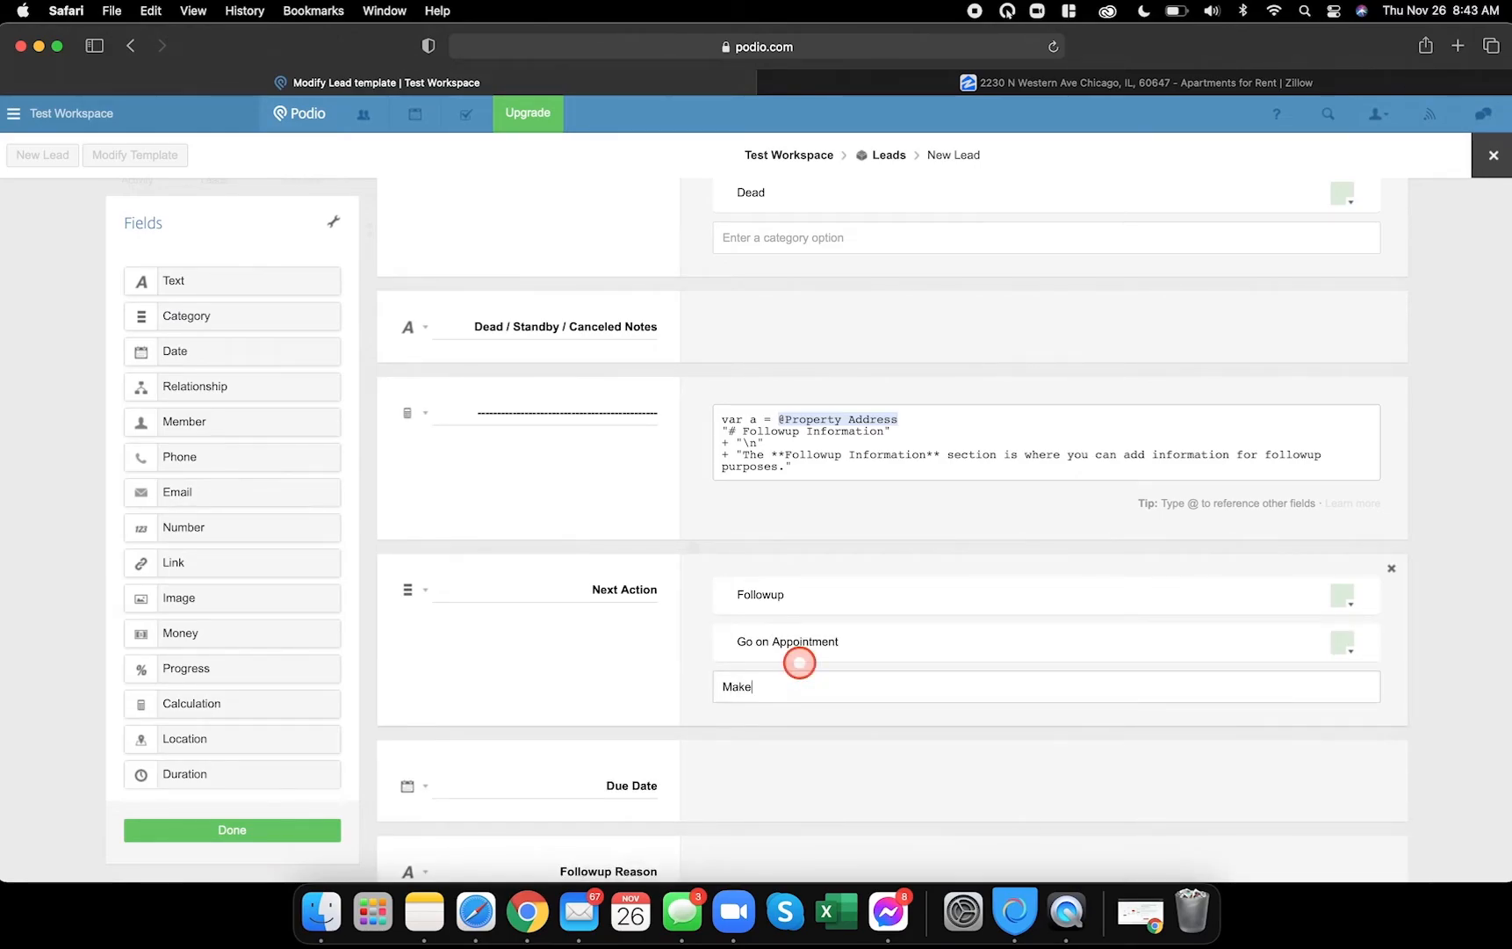
text( an Offer)
key(Return)
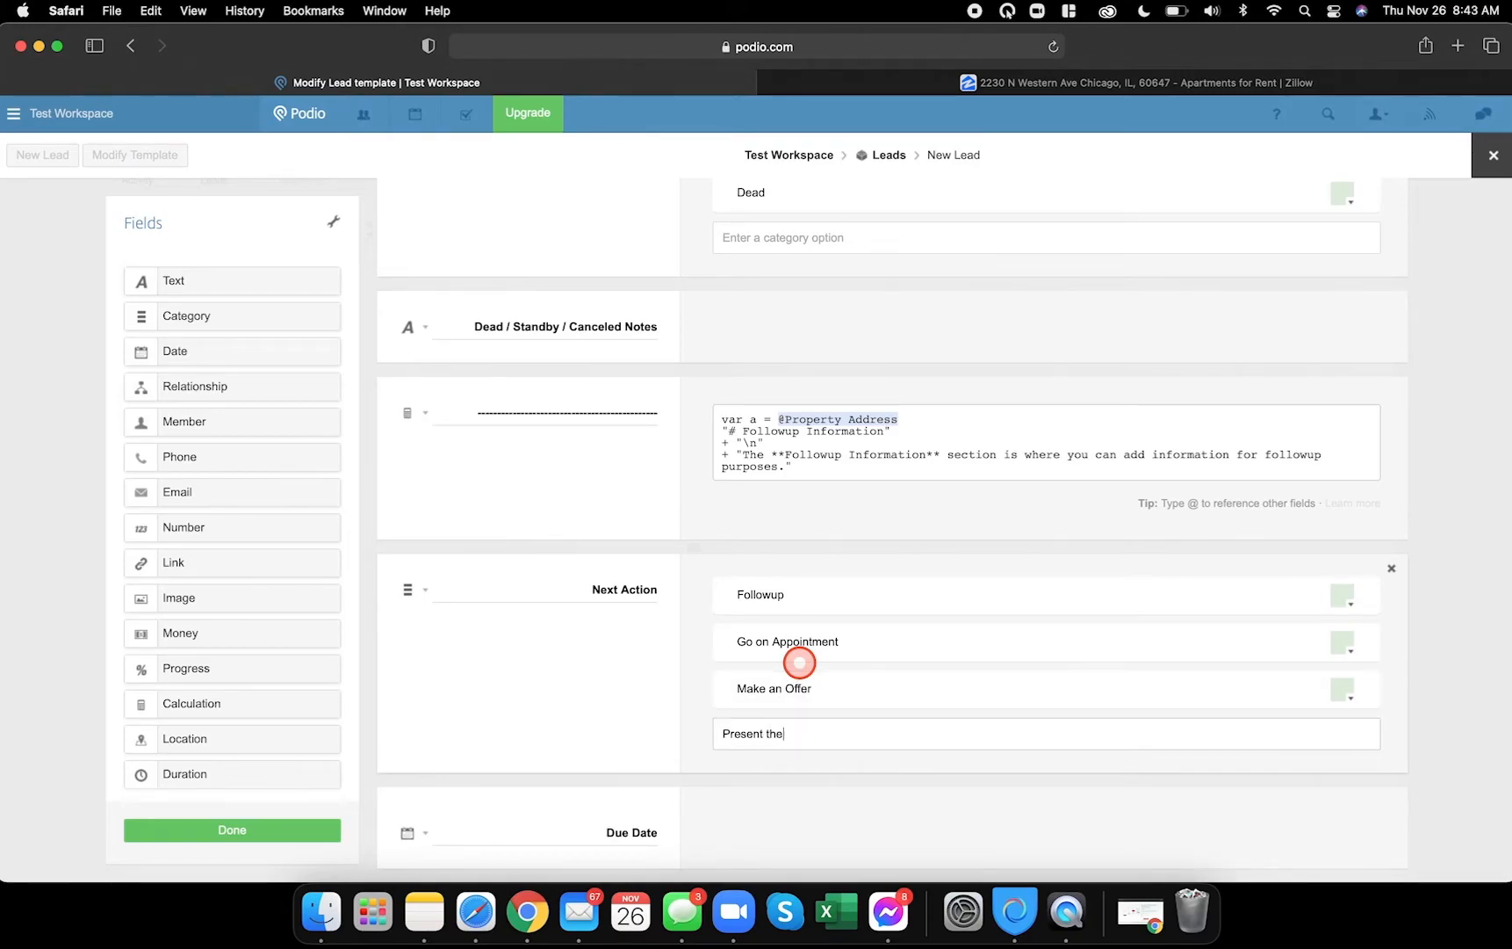
key(Return)
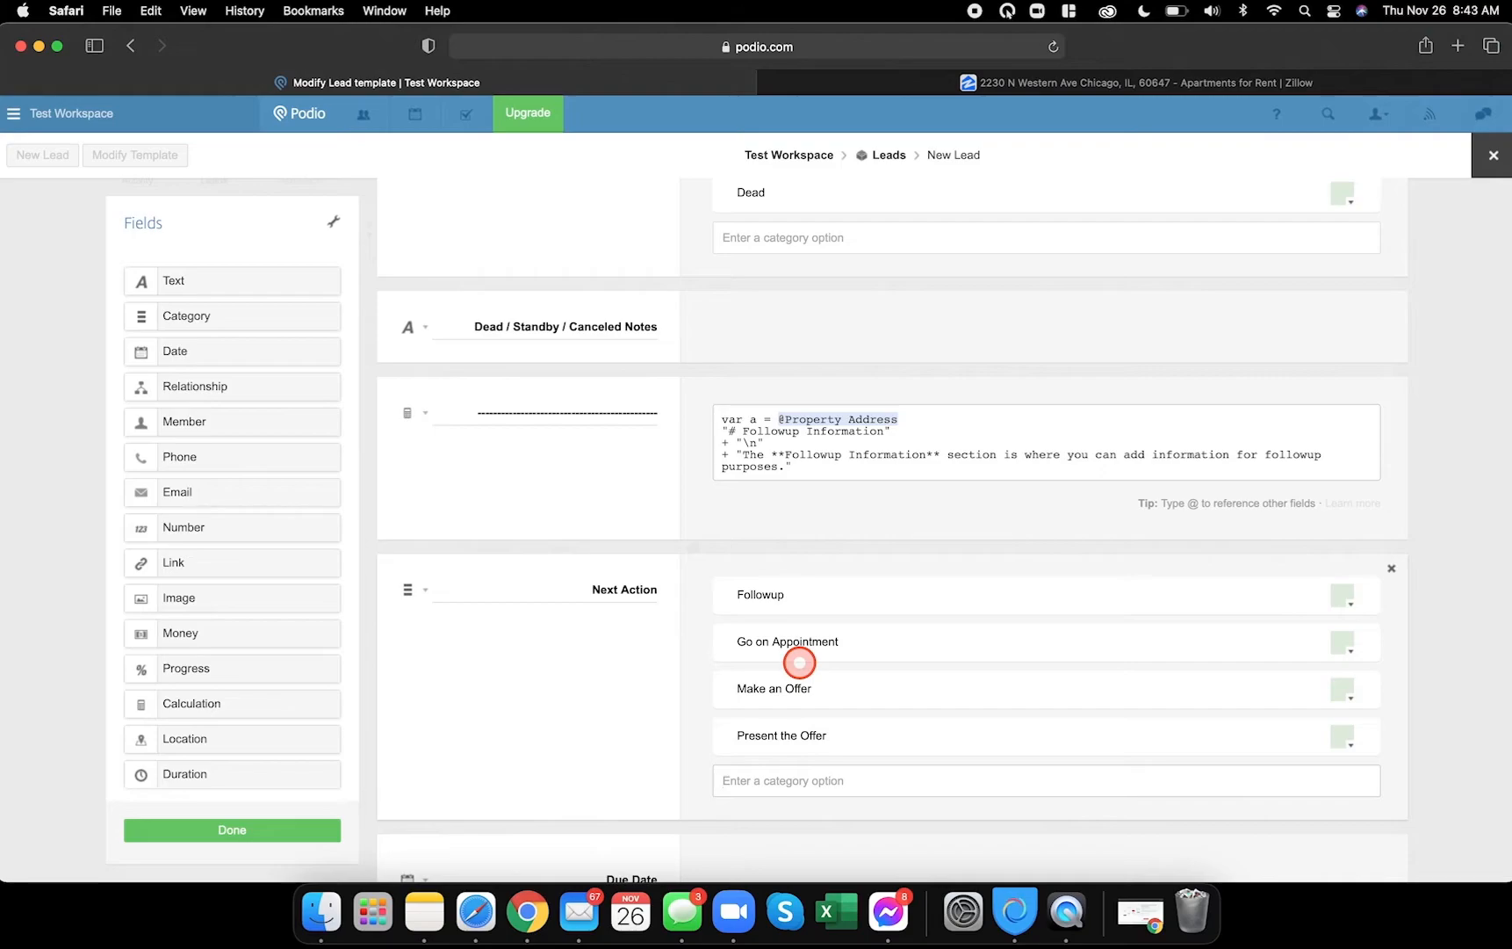
- Rename the Make an Offer option to Create an Offer
double_click(748, 686)
text(Creat)
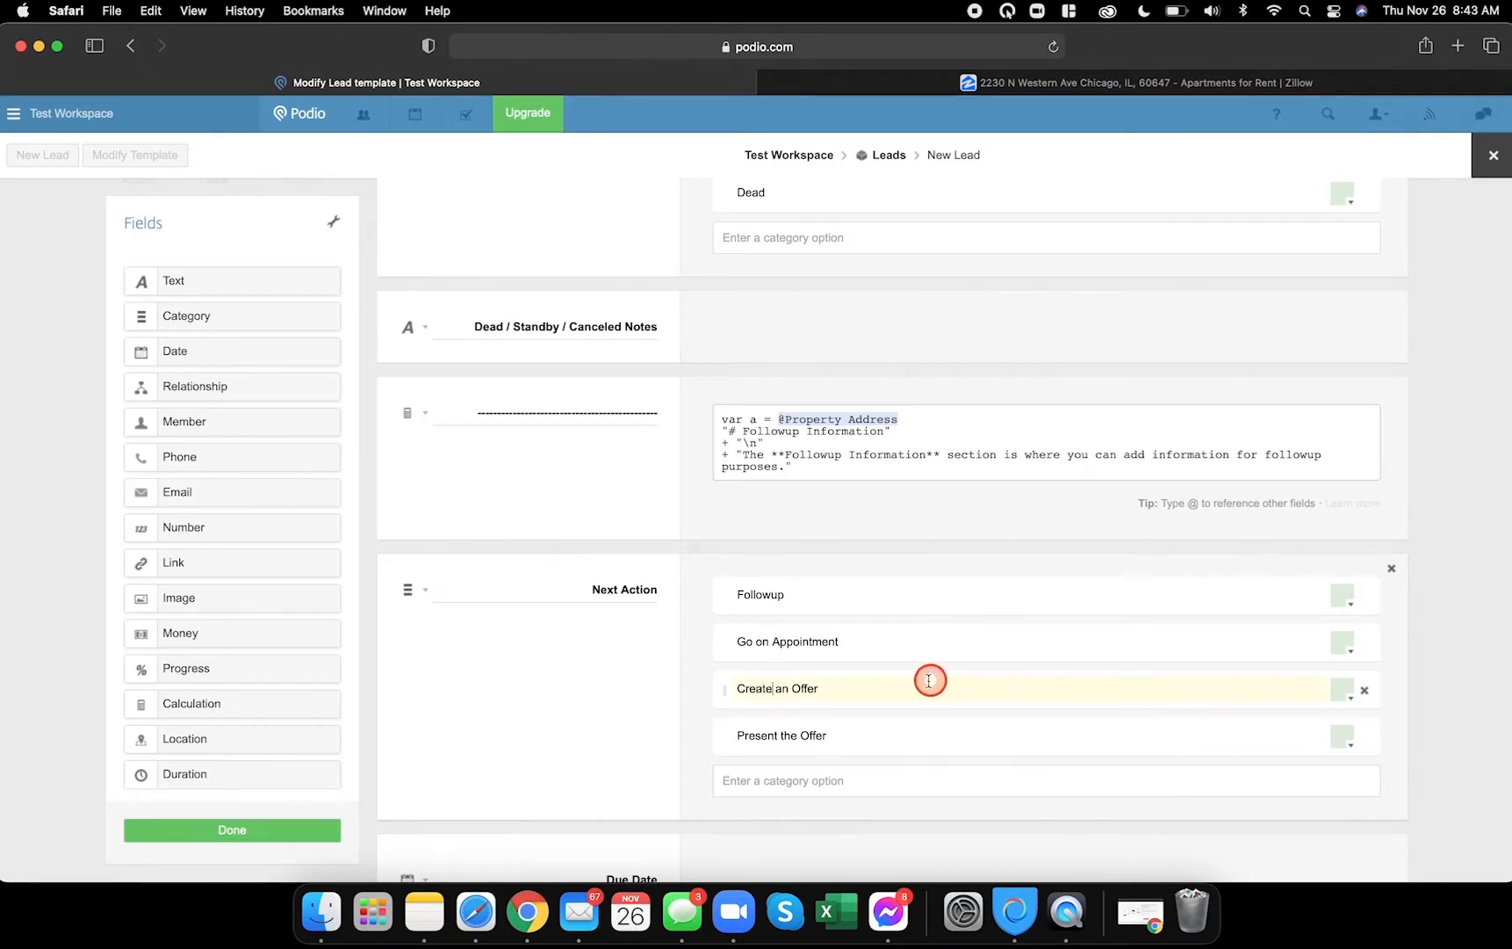
click(749, 780)
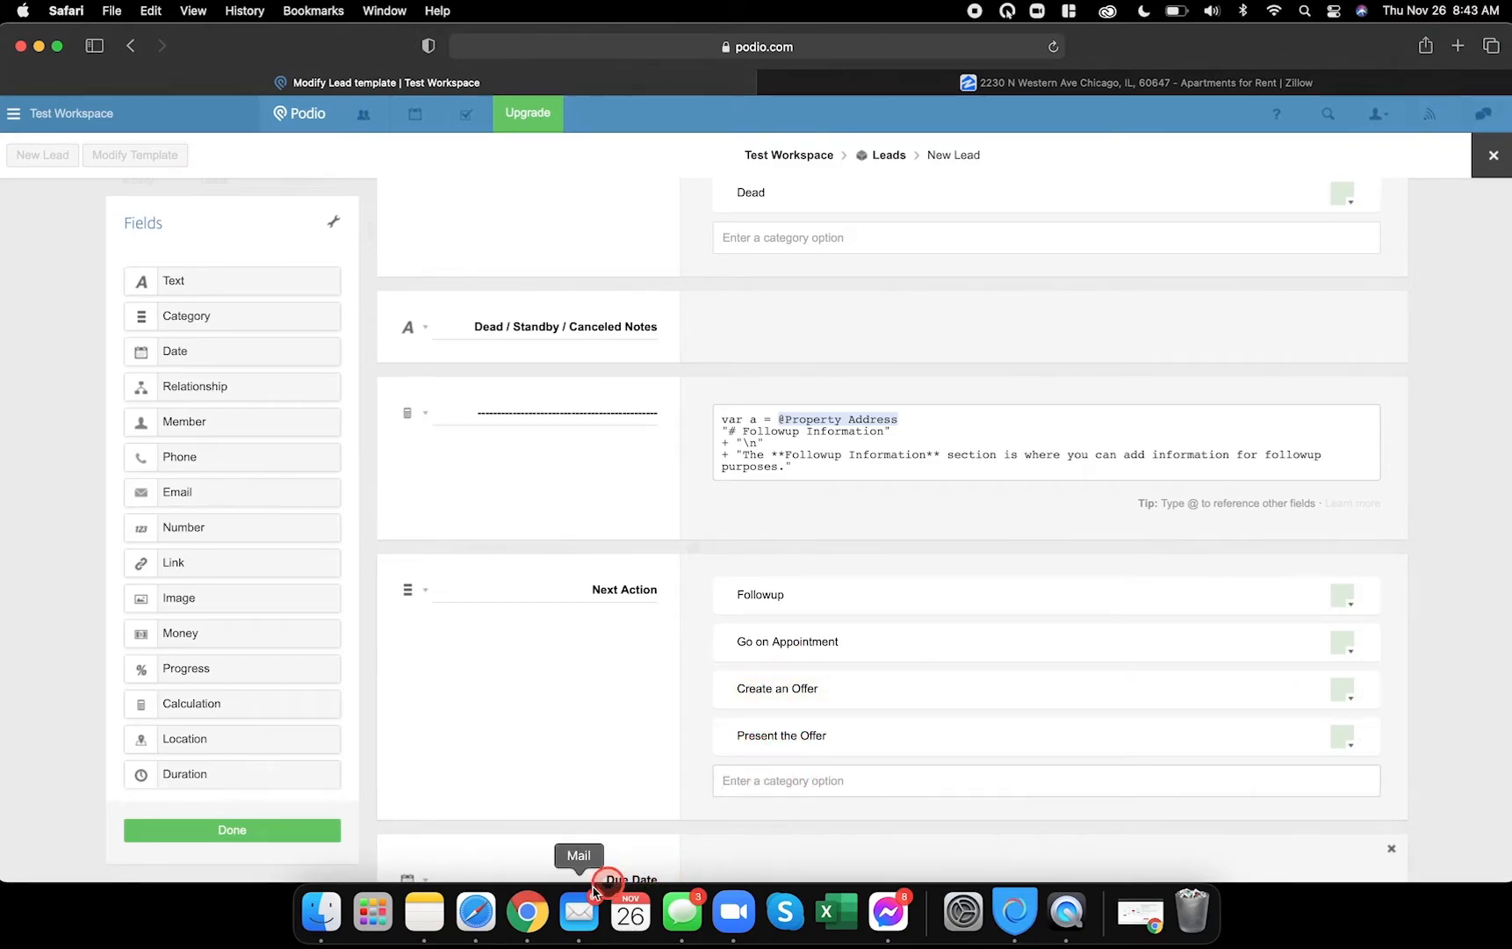
- Add Send Contract, Market Contract and Send Assignment as Next Action options
click(525, 911)
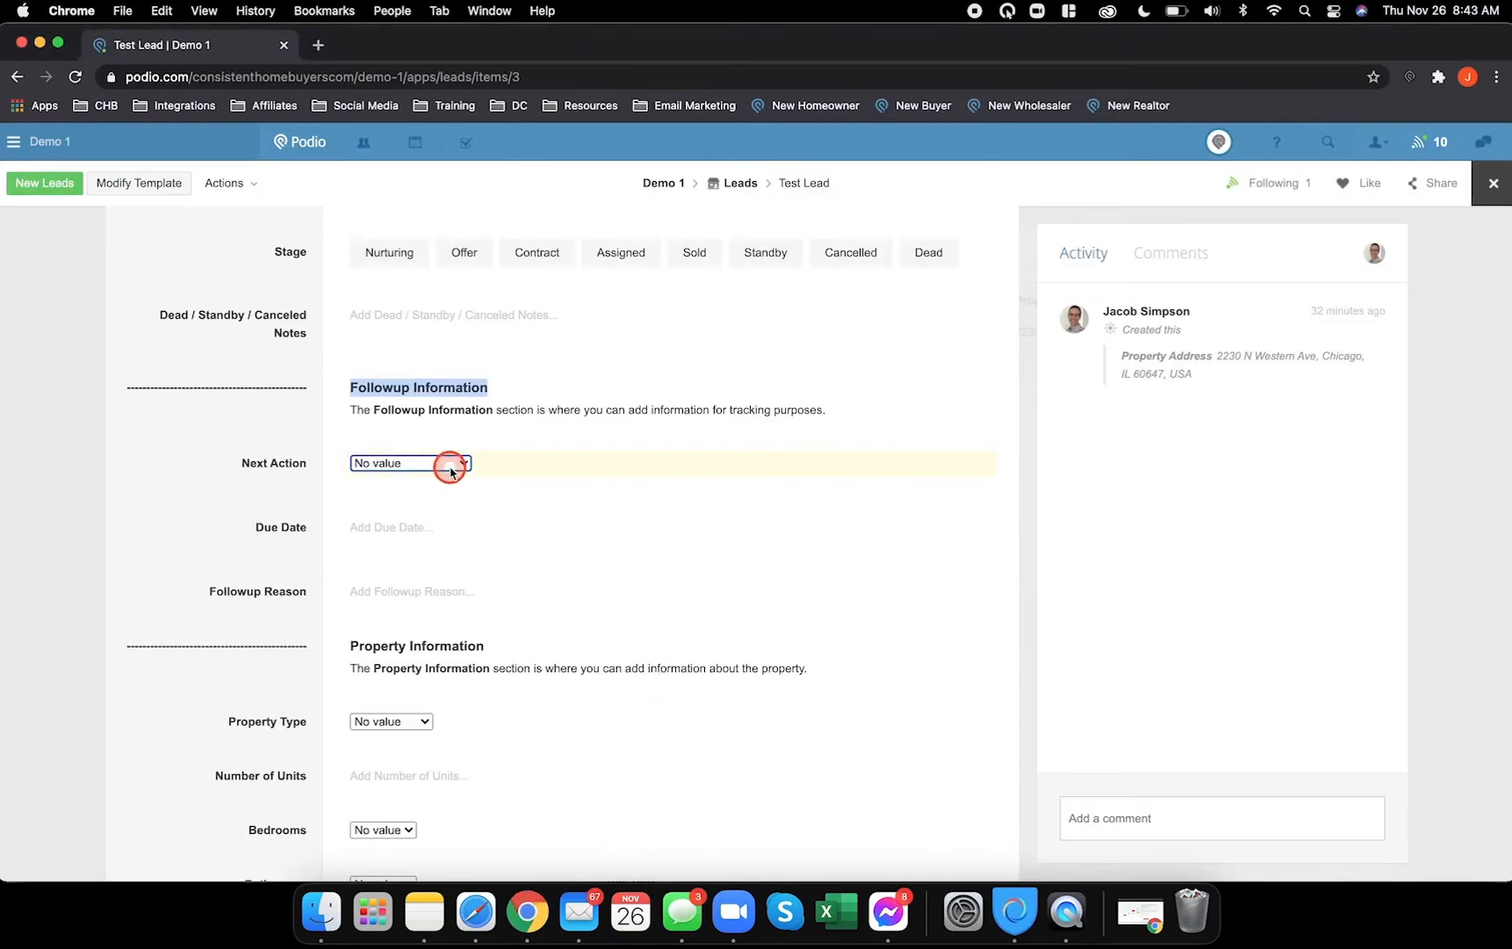
click(448, 466)
click(490, 915)
click(805, 771)
text(Sen)
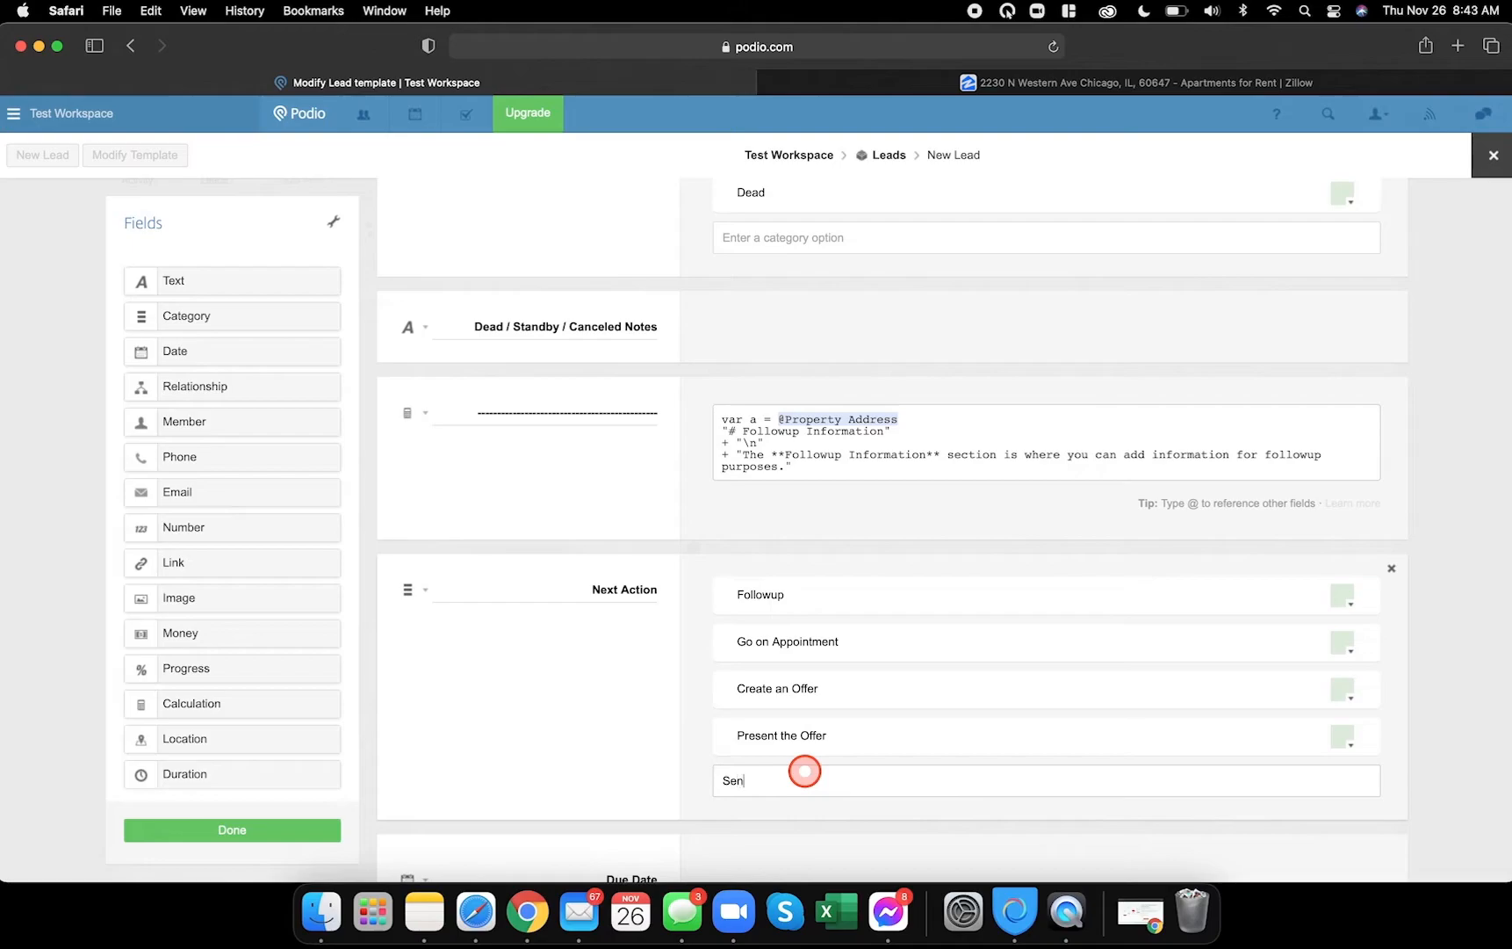
text(d Contract)
key(Return)
text(Market Contra)
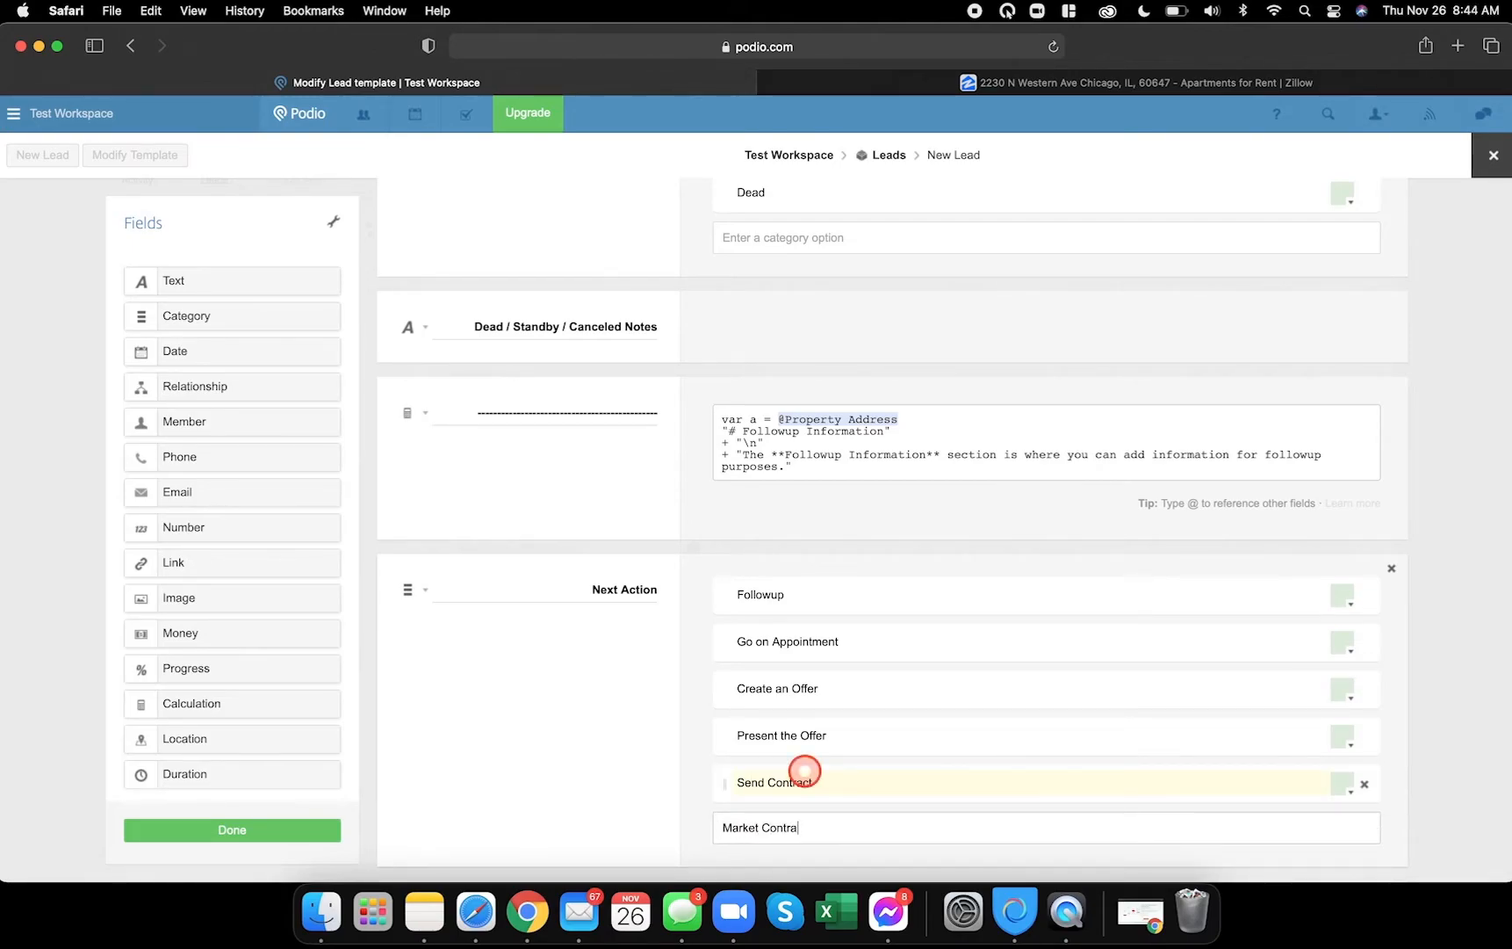
text(ct)
key(Return)
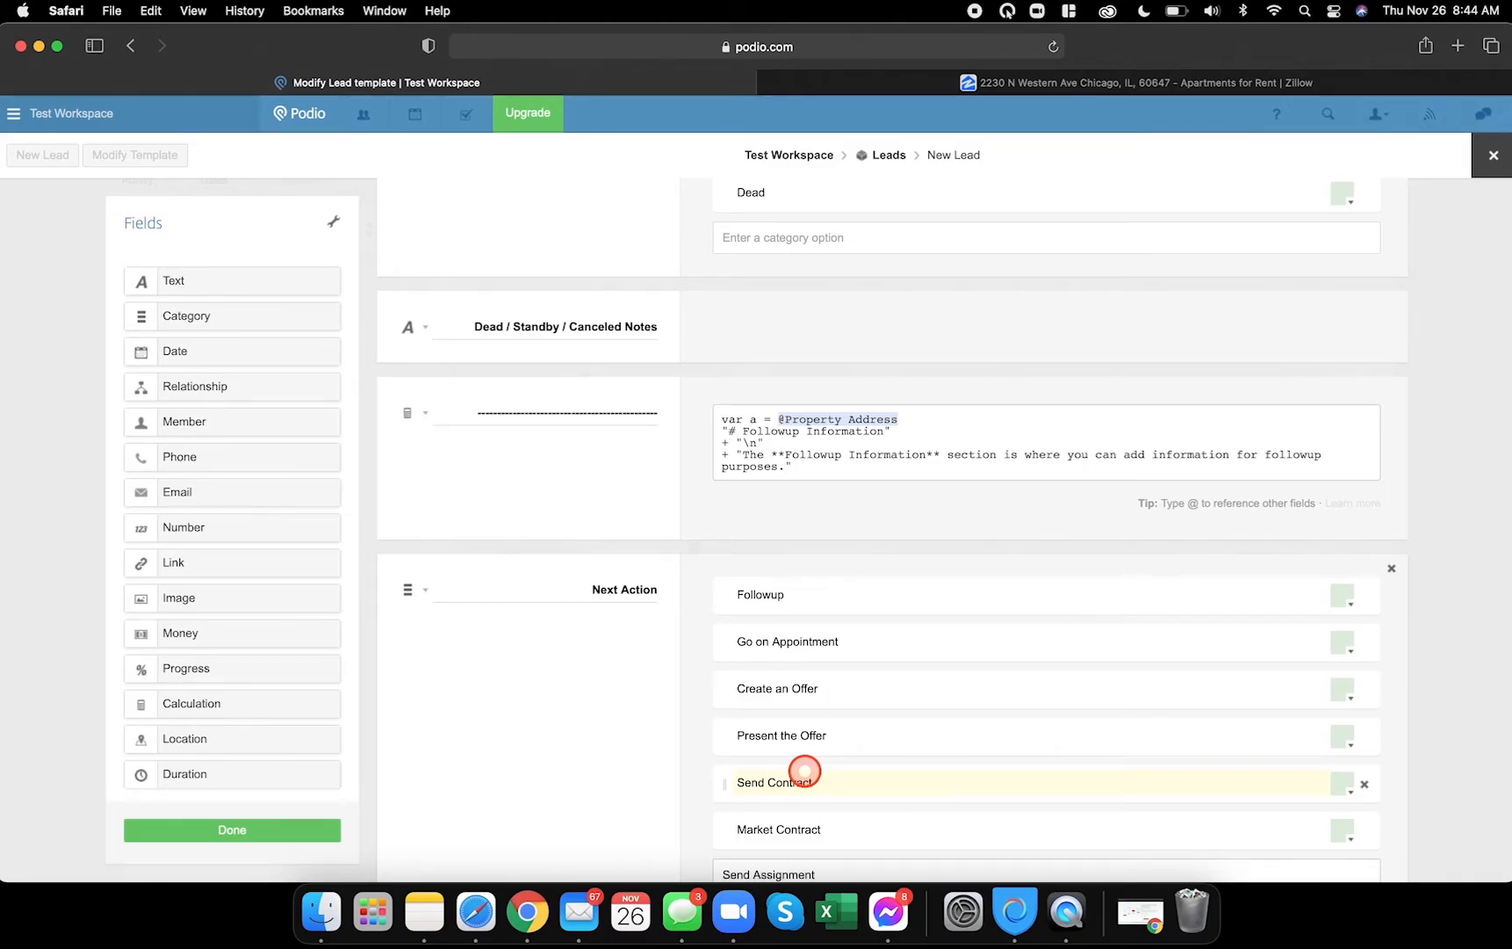
text(Send Assignment)
key(Return)
scroll(744, 587, down, 3)
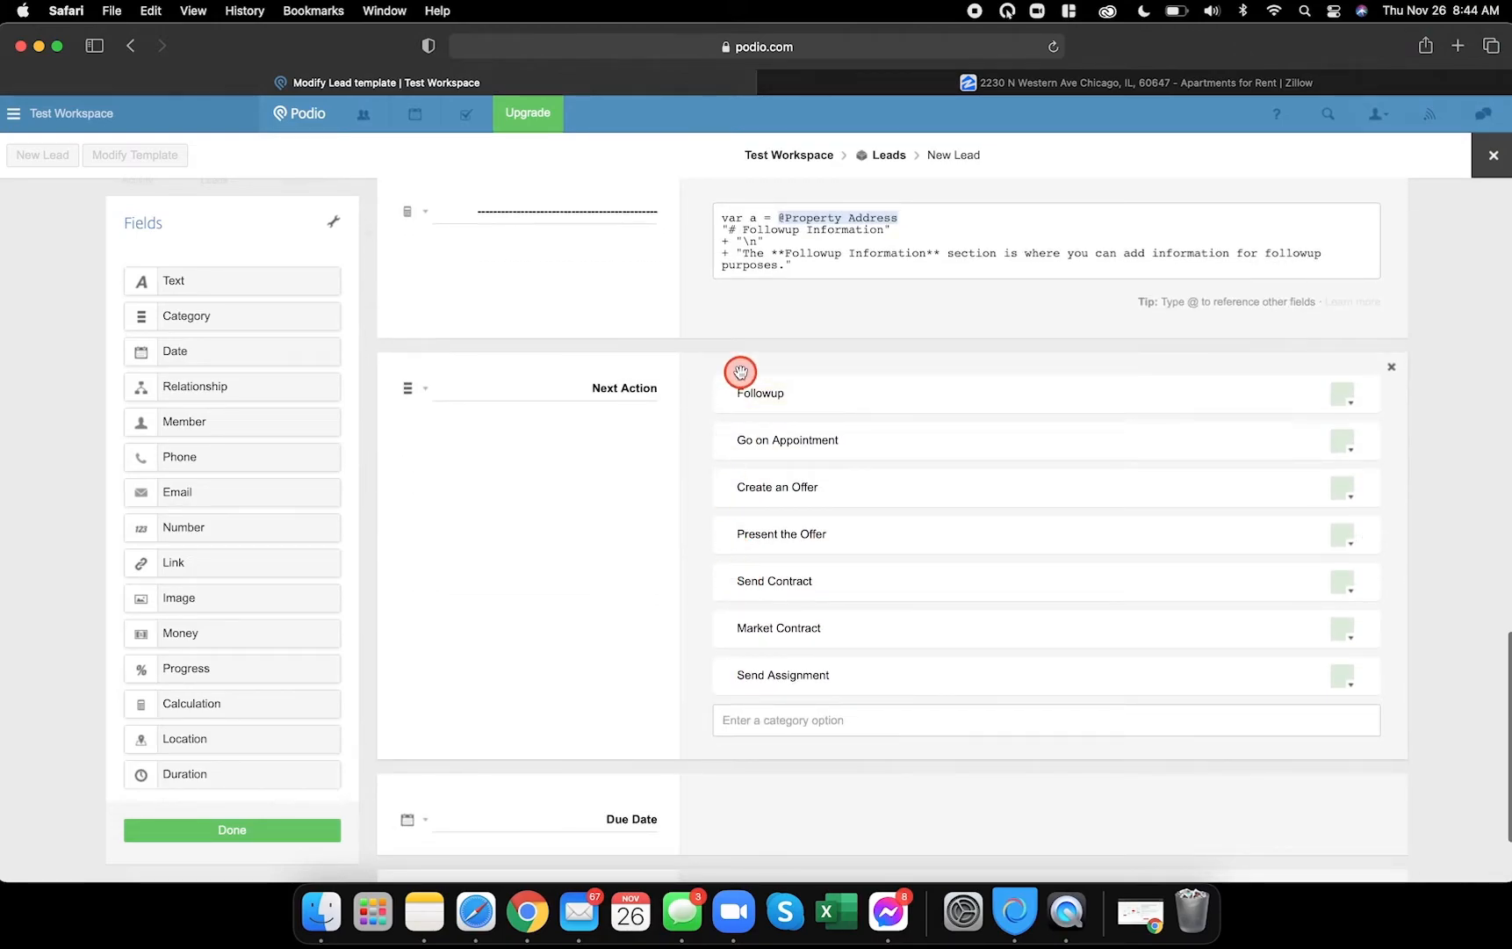
- Compare the Test Lead's Next Action choices with the template's options
click(1344, 395)
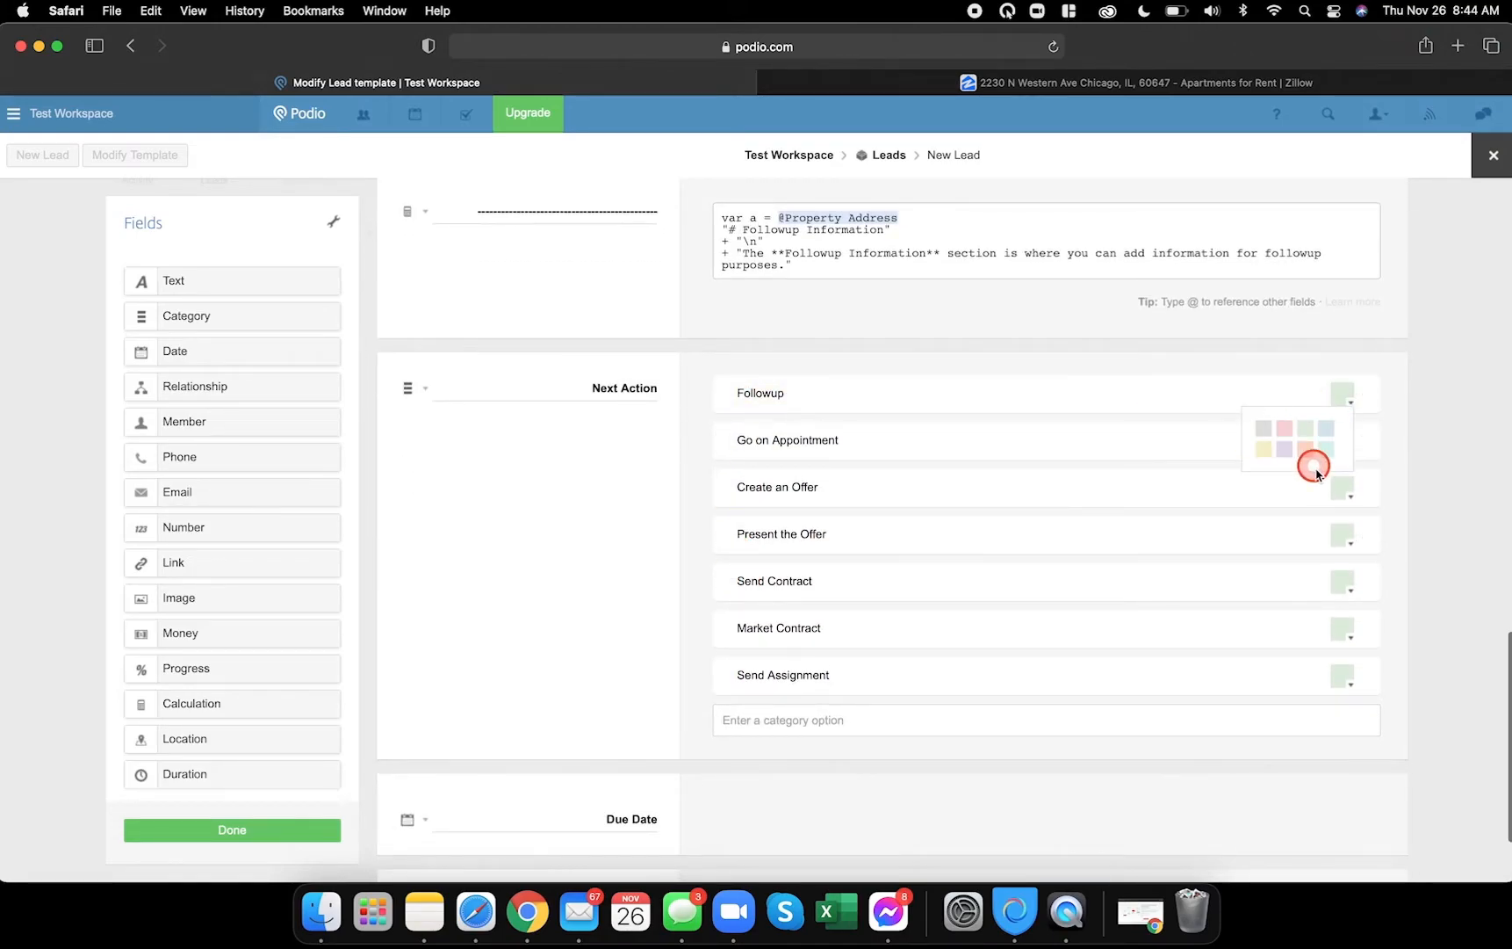
click(527, 911)
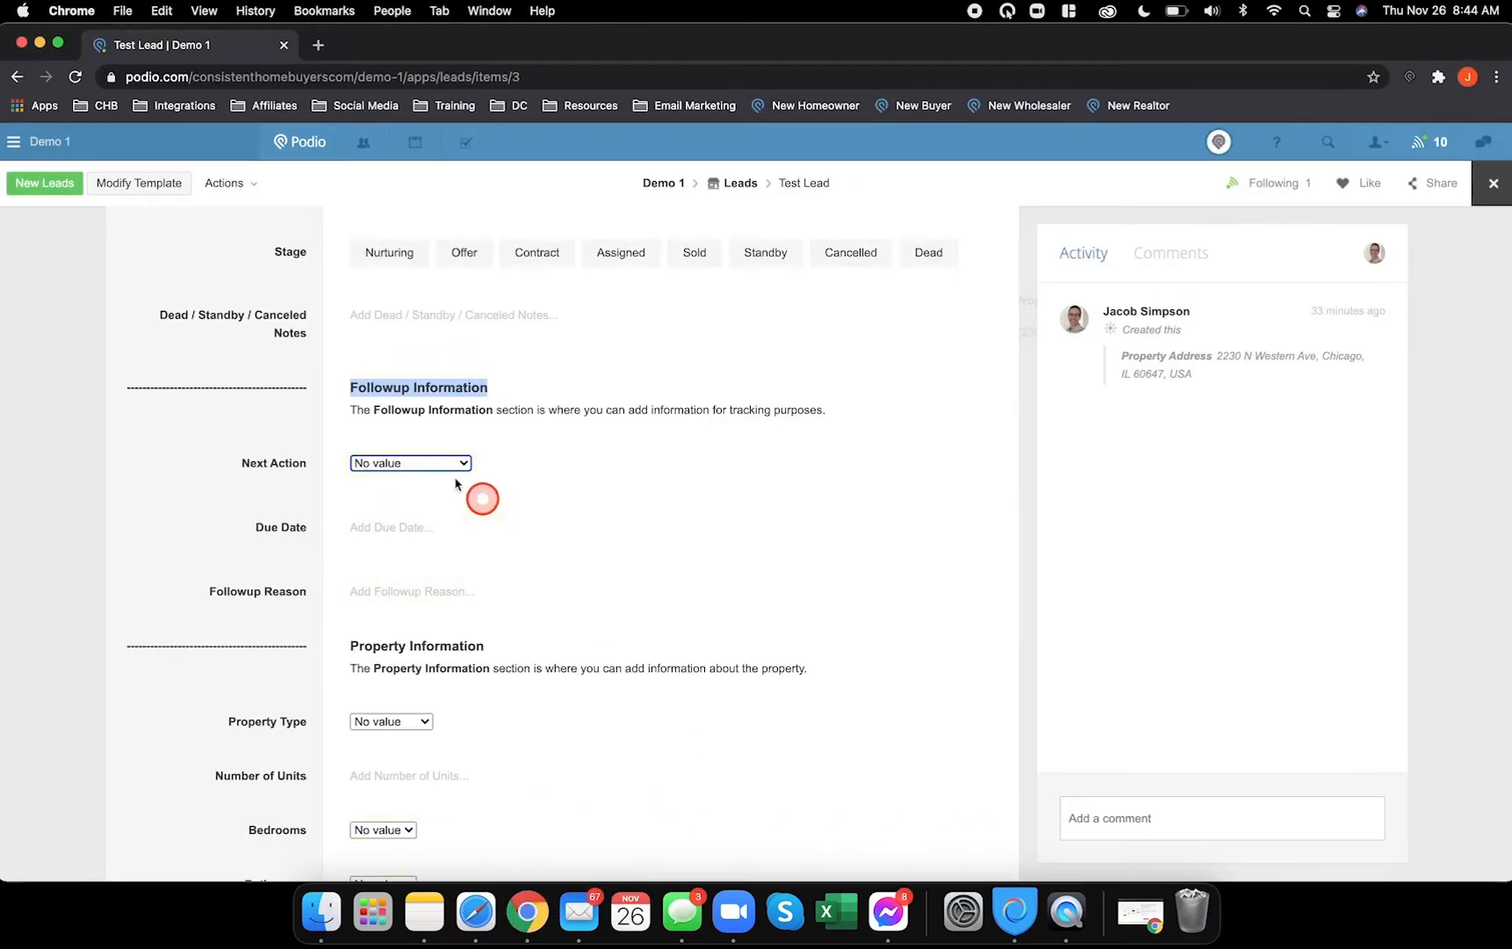
click(428, 462)
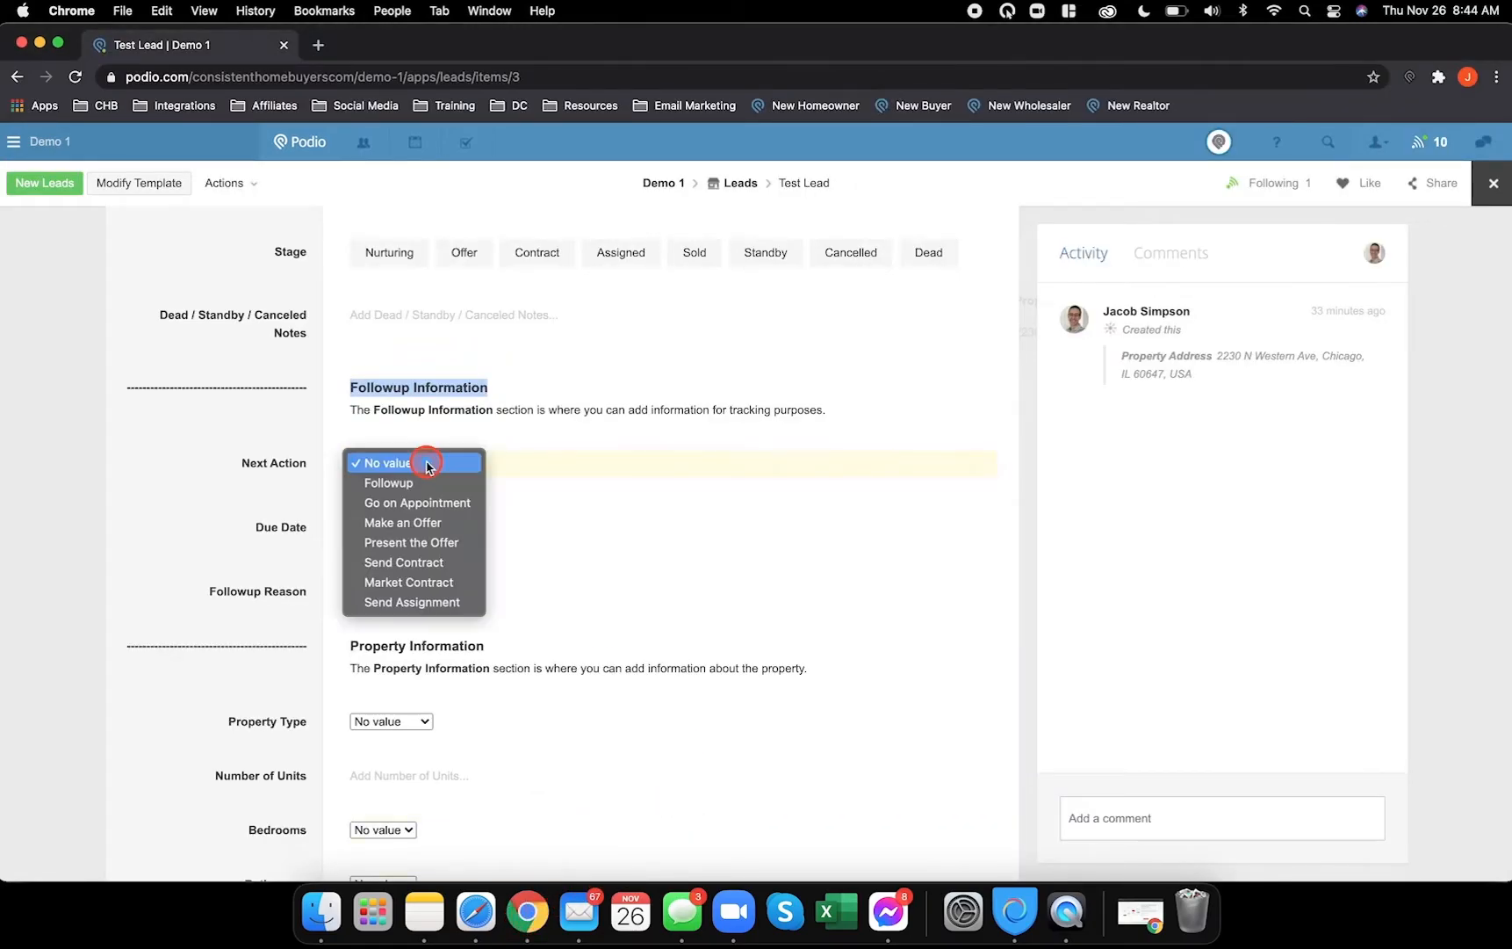
click(248, 419)
click(409, 468)
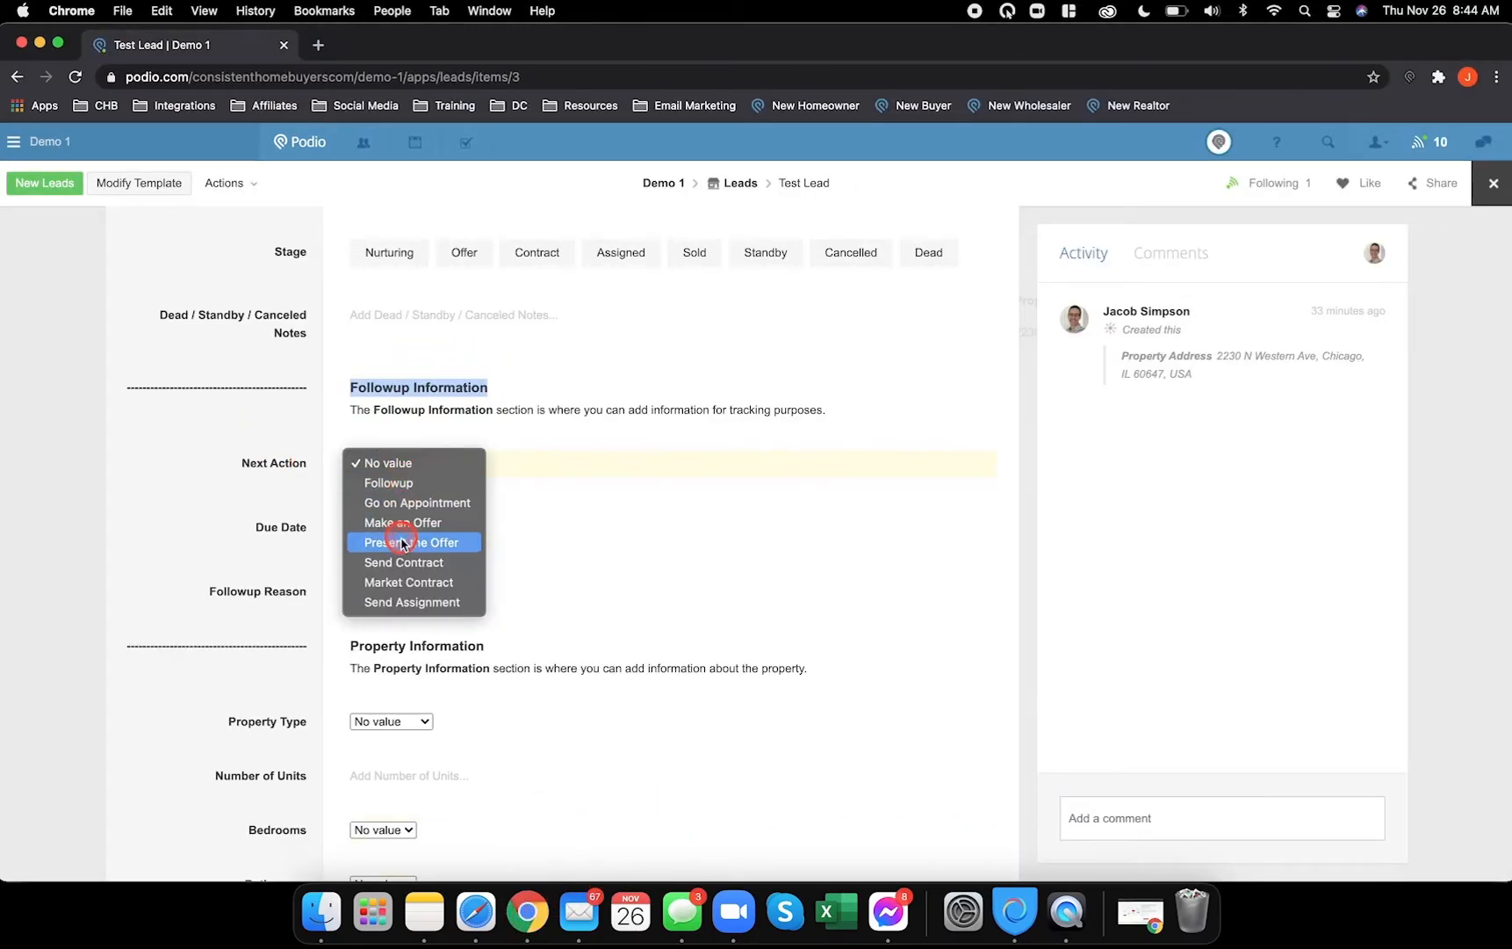
click(261, 450)
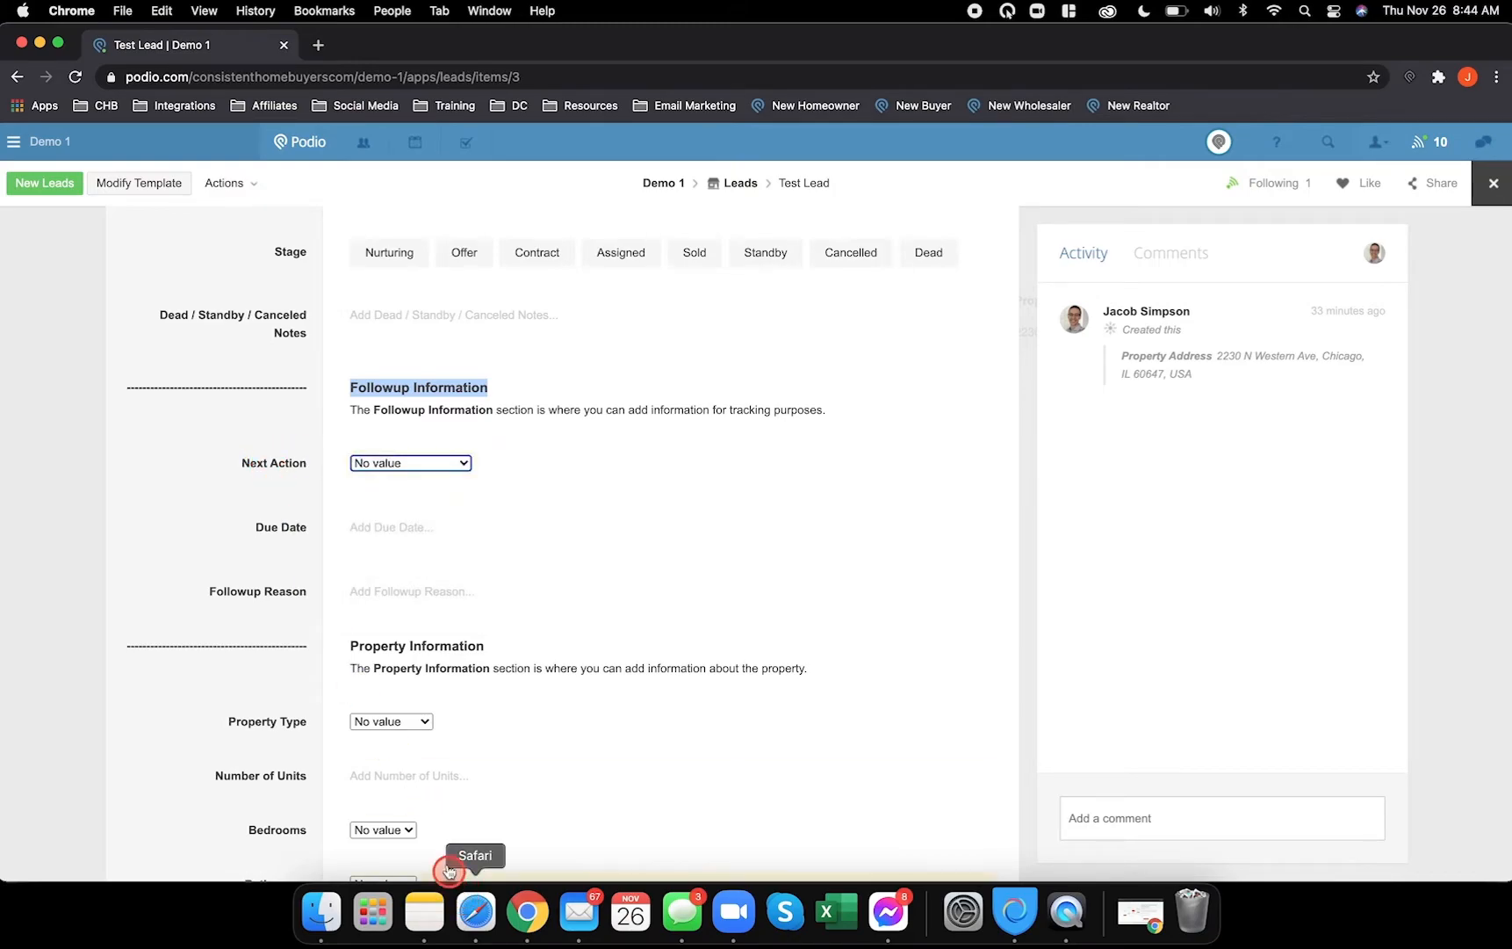
click(486, 916)
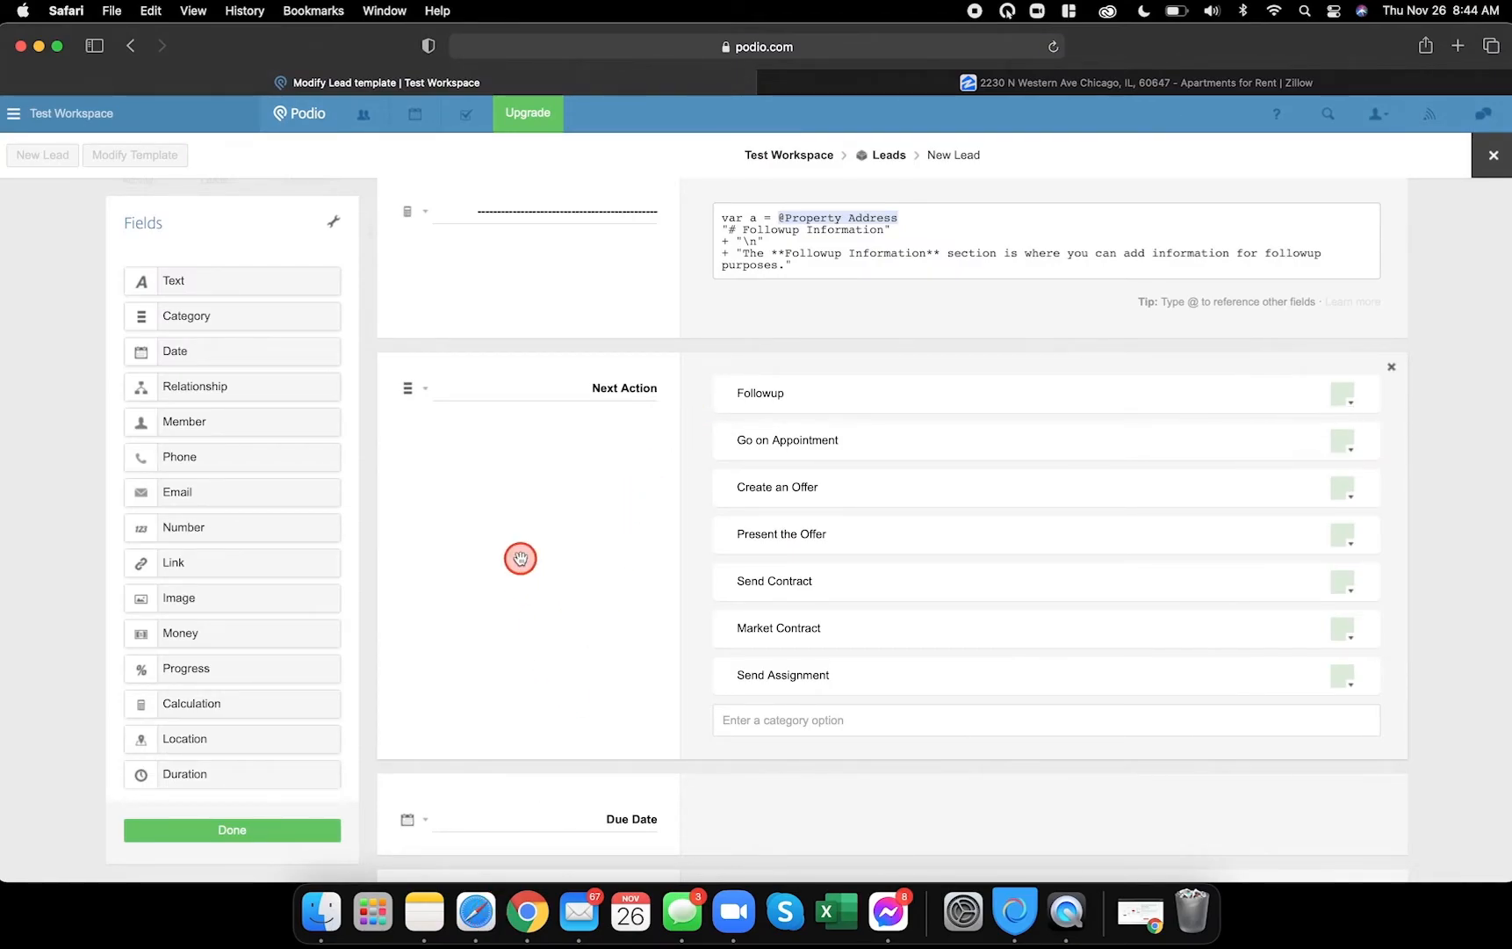
- Set Next Action to display as a drop-down list, save the template and open the lead
scroll(556, 582, down, 1)
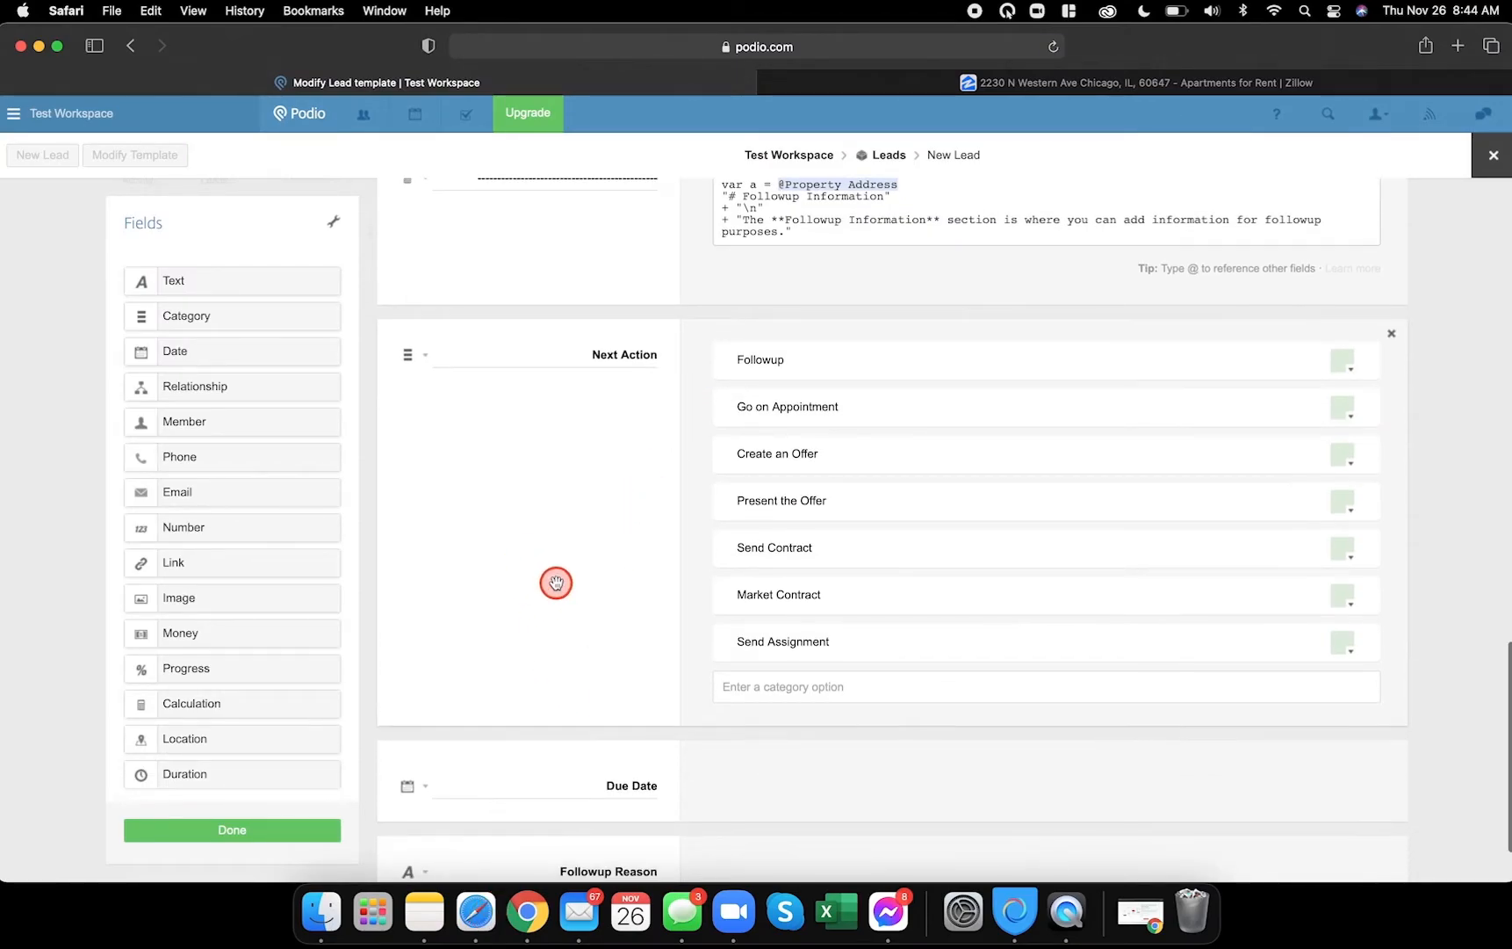
click(425, 357)
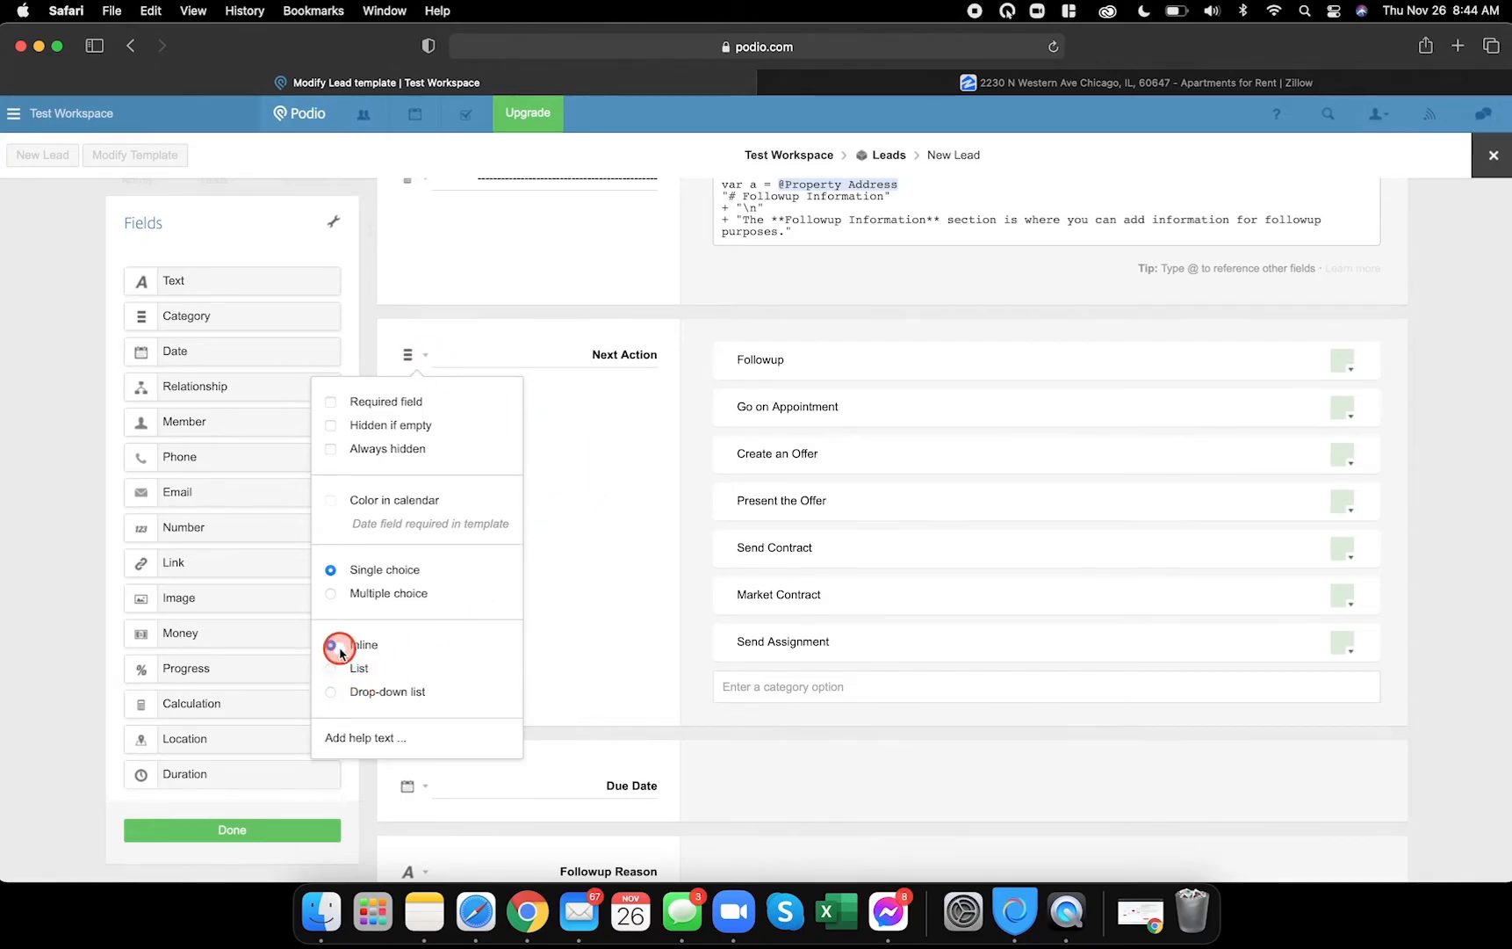
click(330, 692)
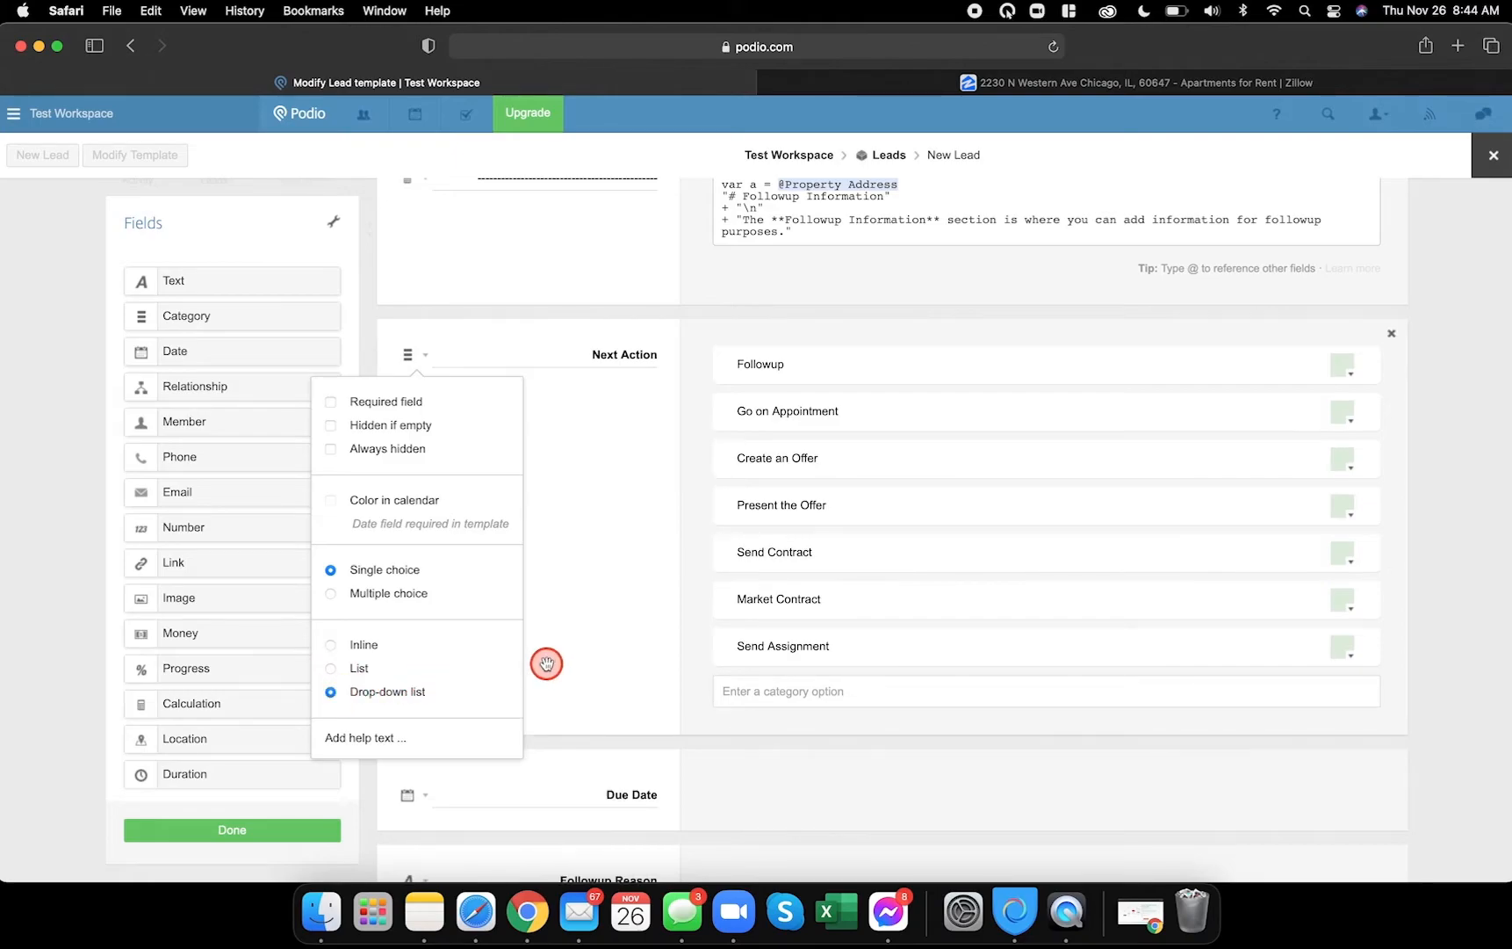
click(546, 664)
scroll(541, 668, down, 3)
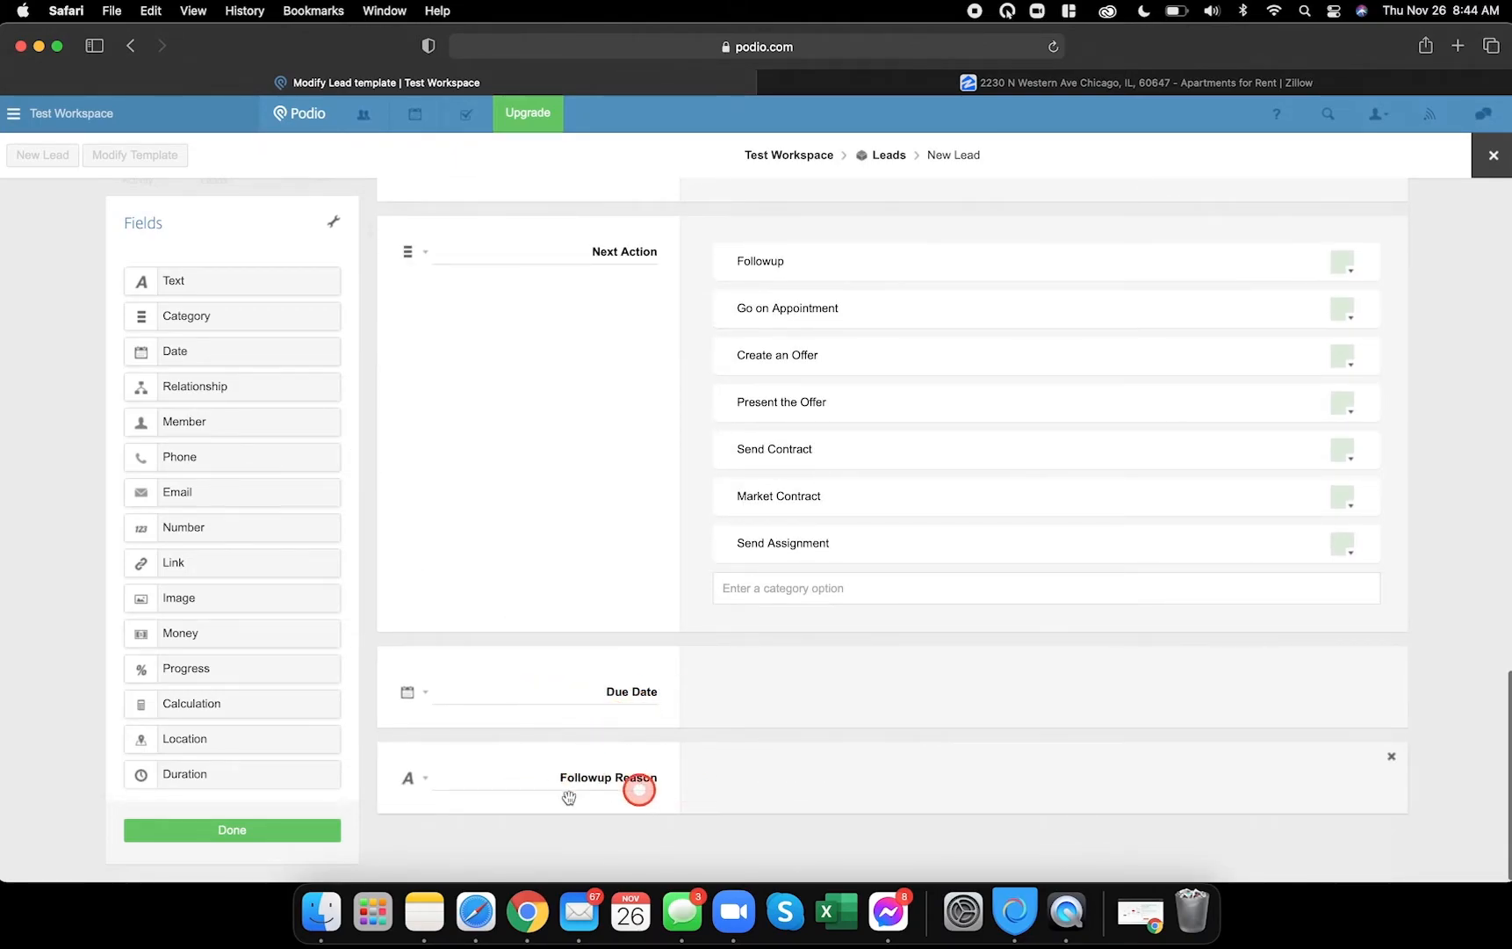
click(281, 831)
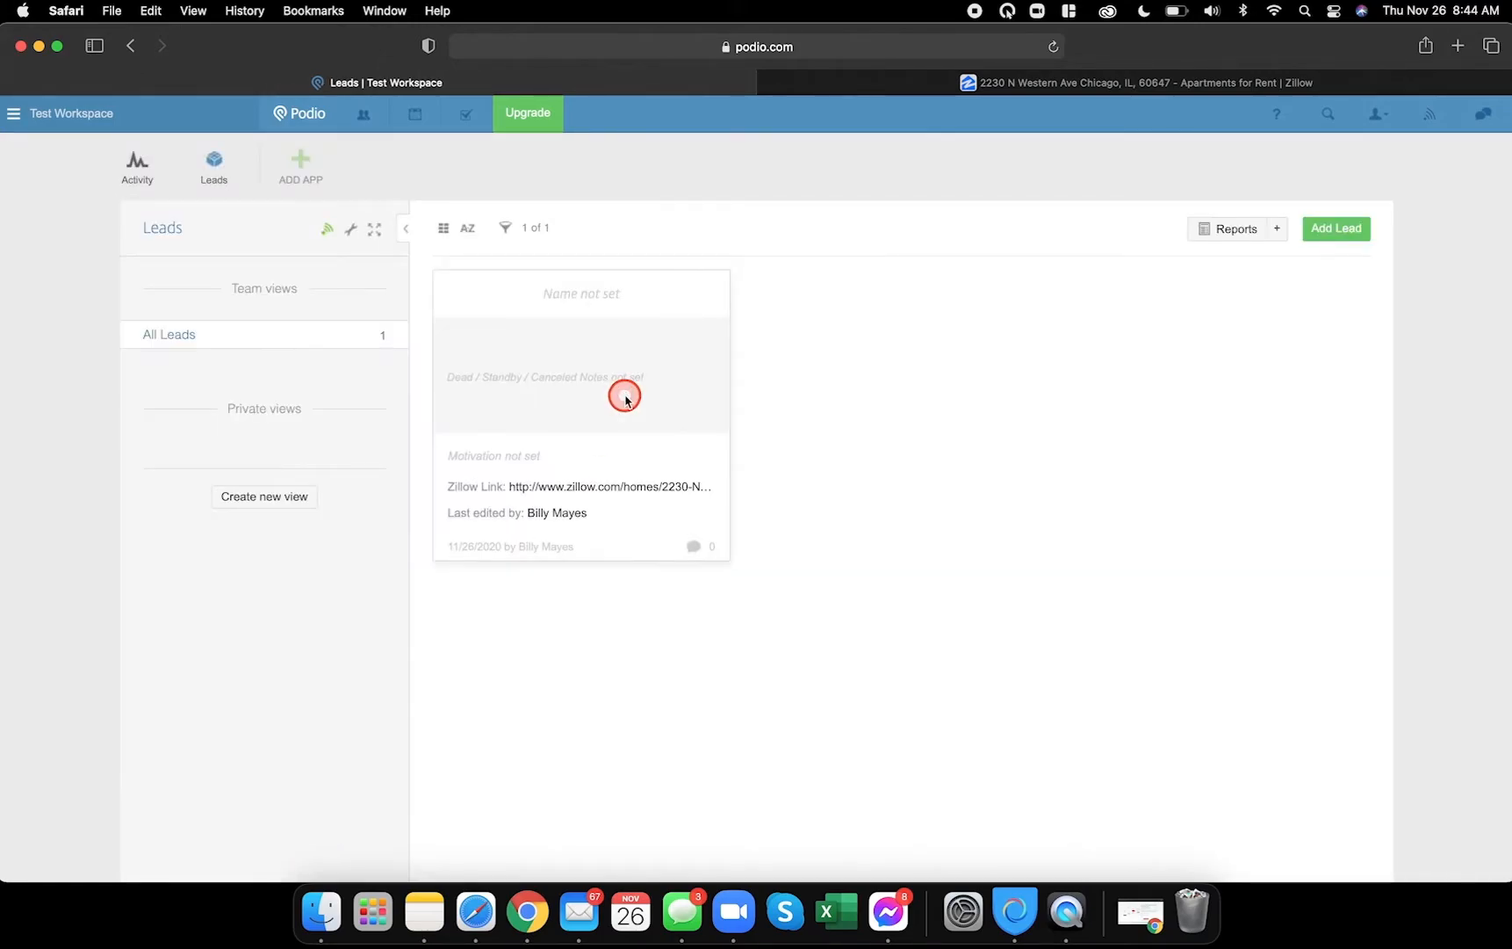
click(566, 291)
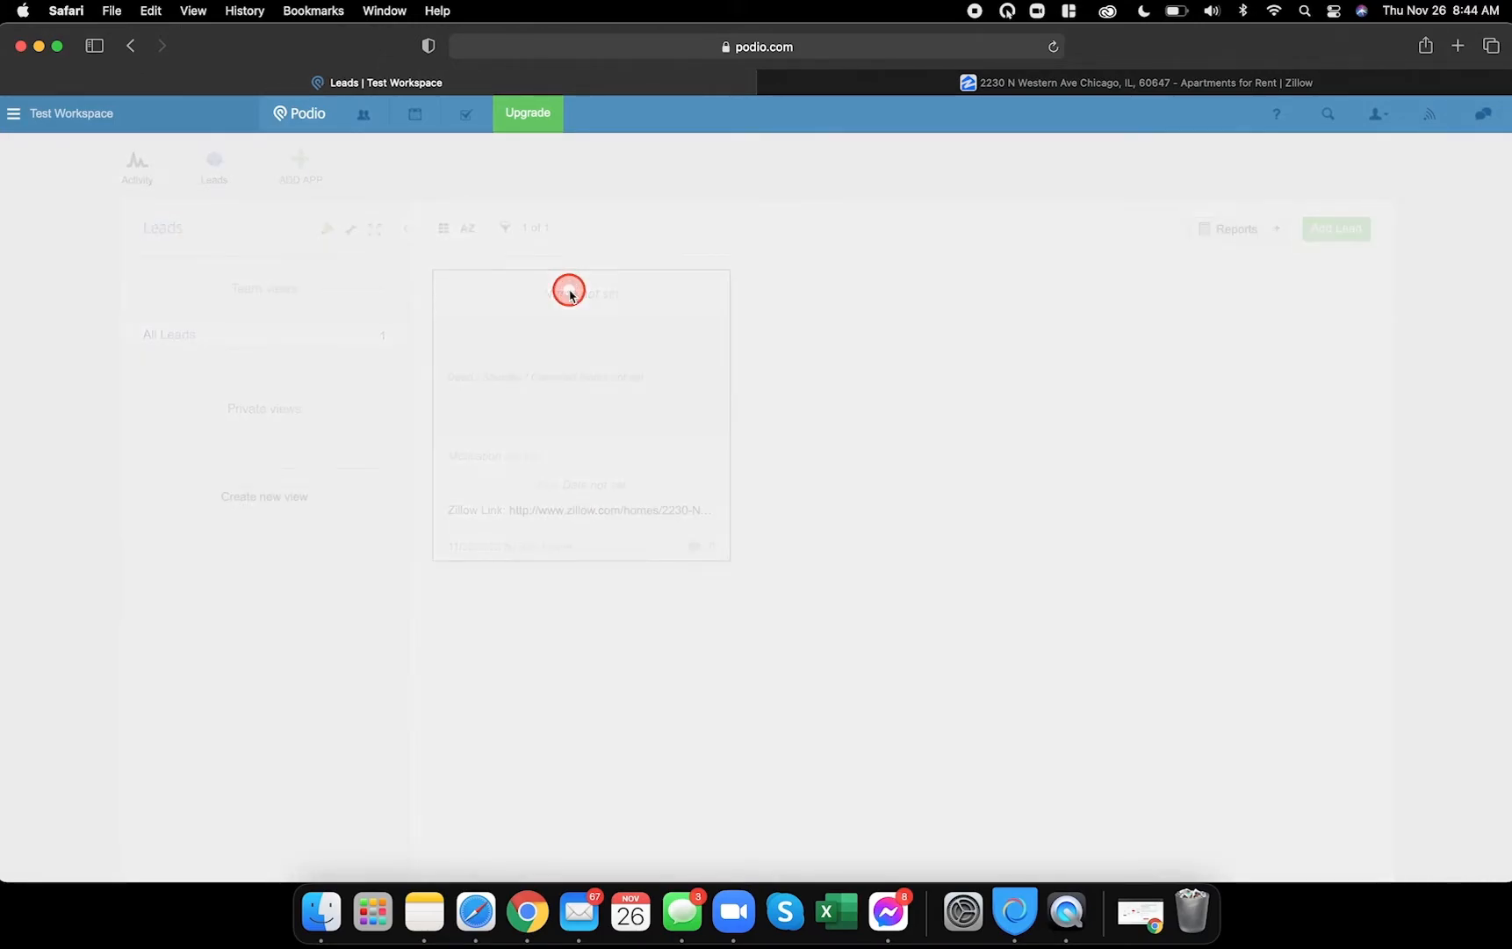
- On the lead, check the Next Action drop-down and the Due Date entry, then close the record
scroll(203, 523, down, 10)
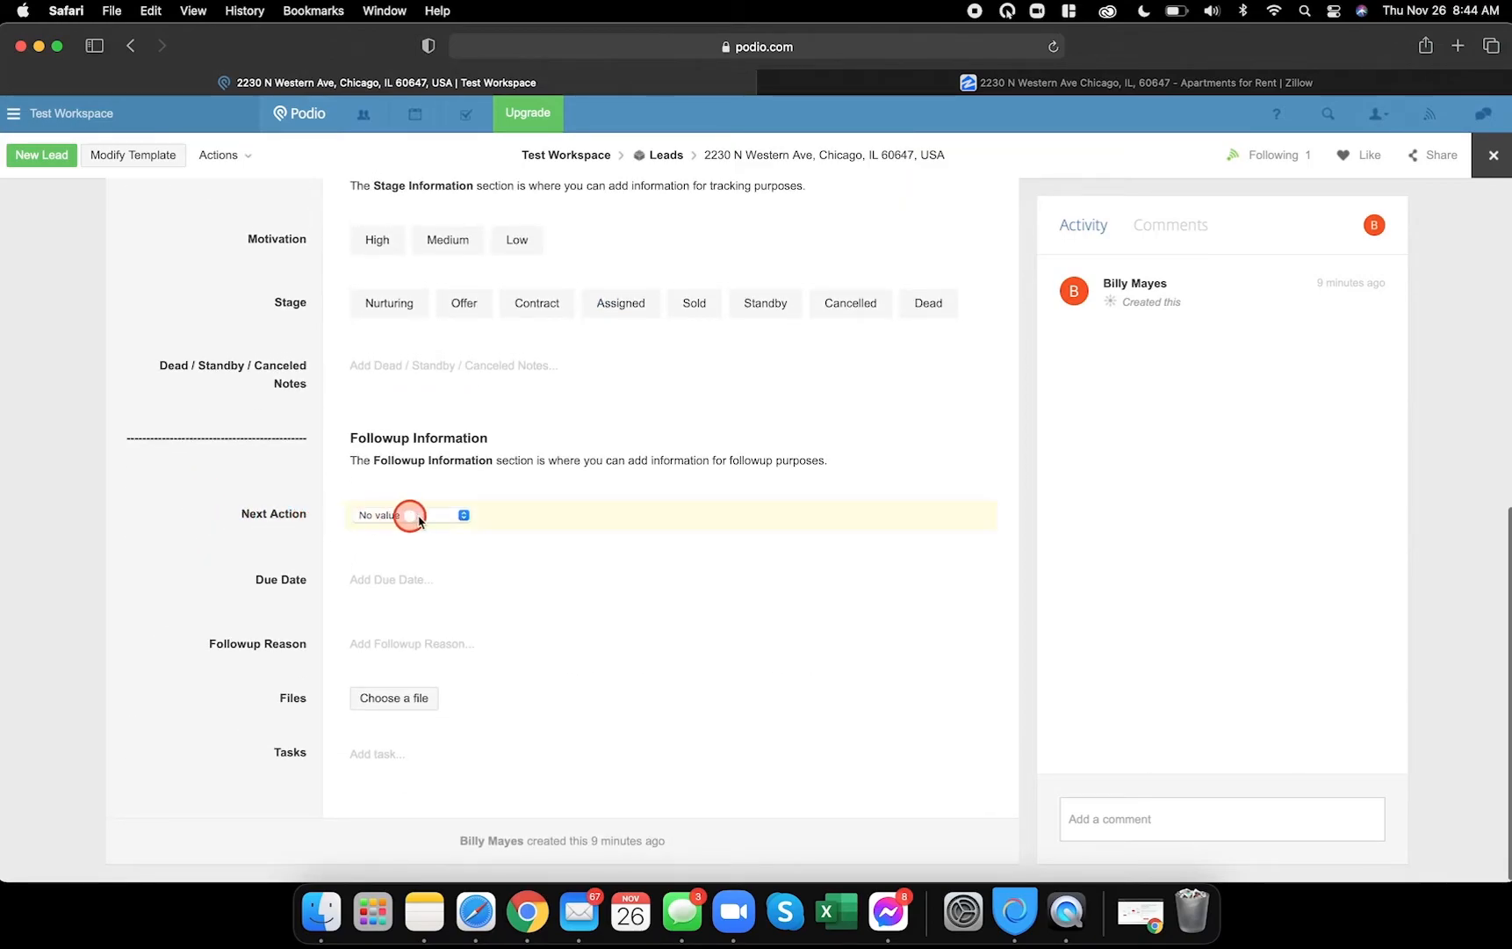
click(431, 518)
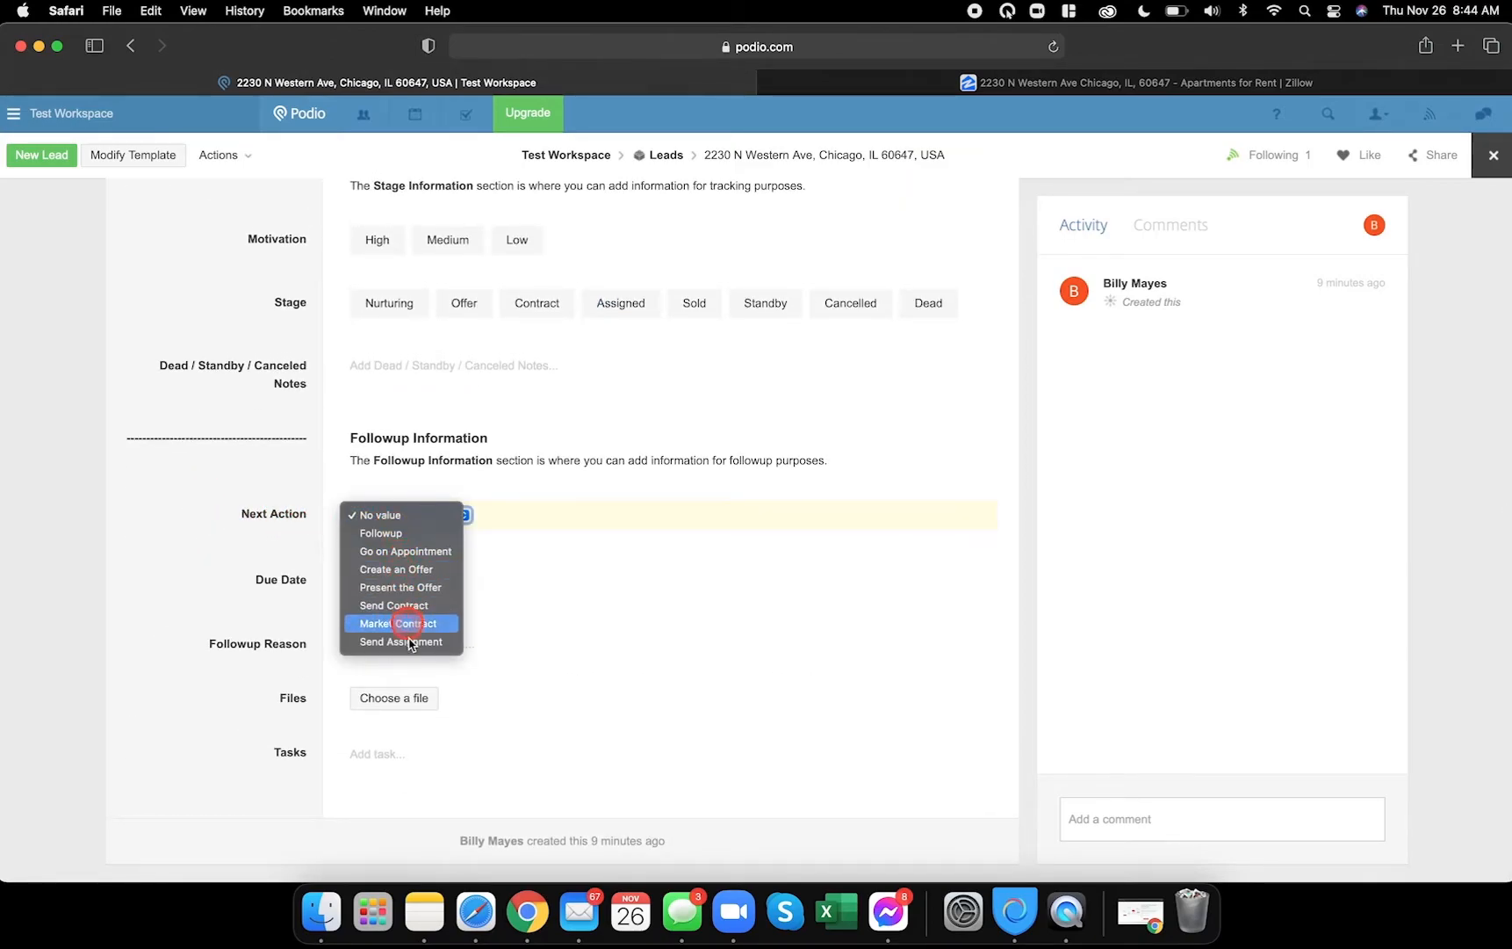
click(276, 539)
click(405, 580)
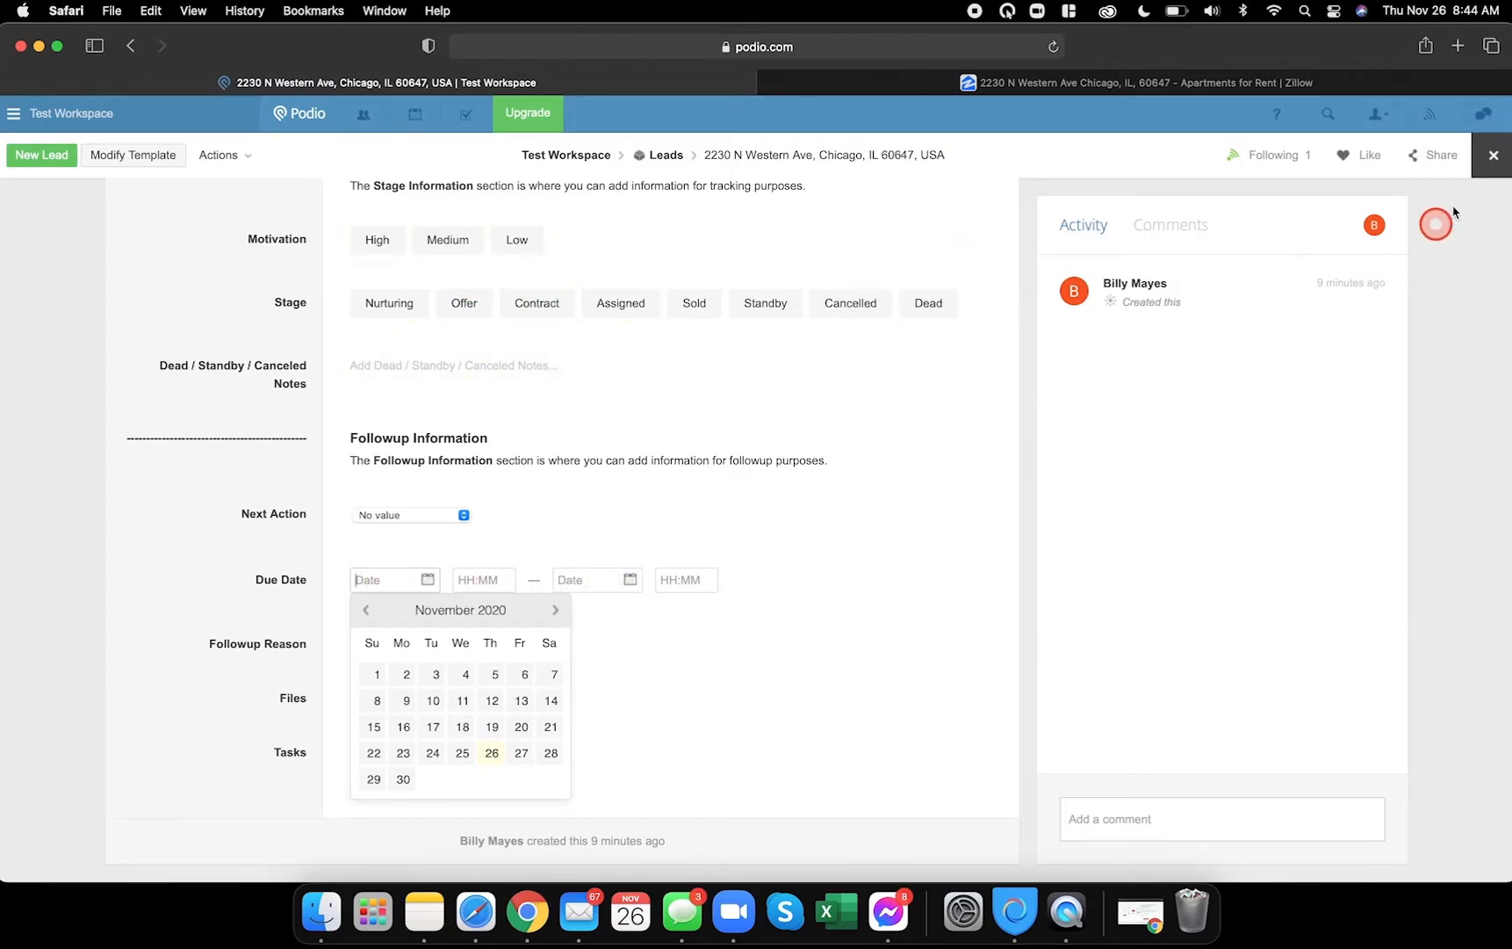
click(1491, 160)
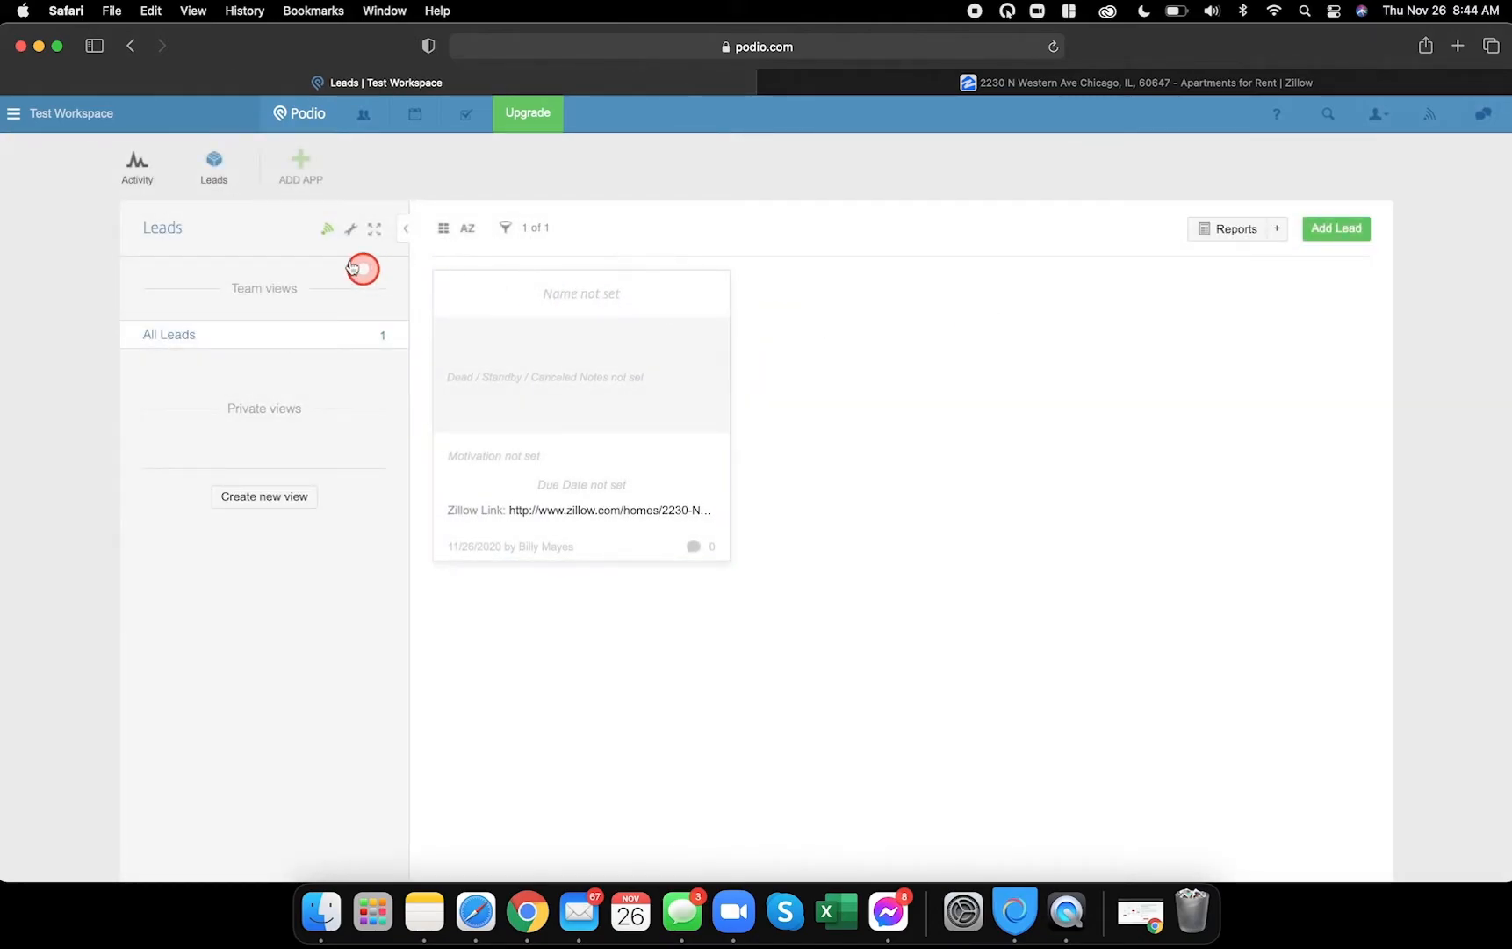
- Turn on Hide time entry for the Due Date field, save the template and reopen the lead
click(349, 231)
click(399, 277)
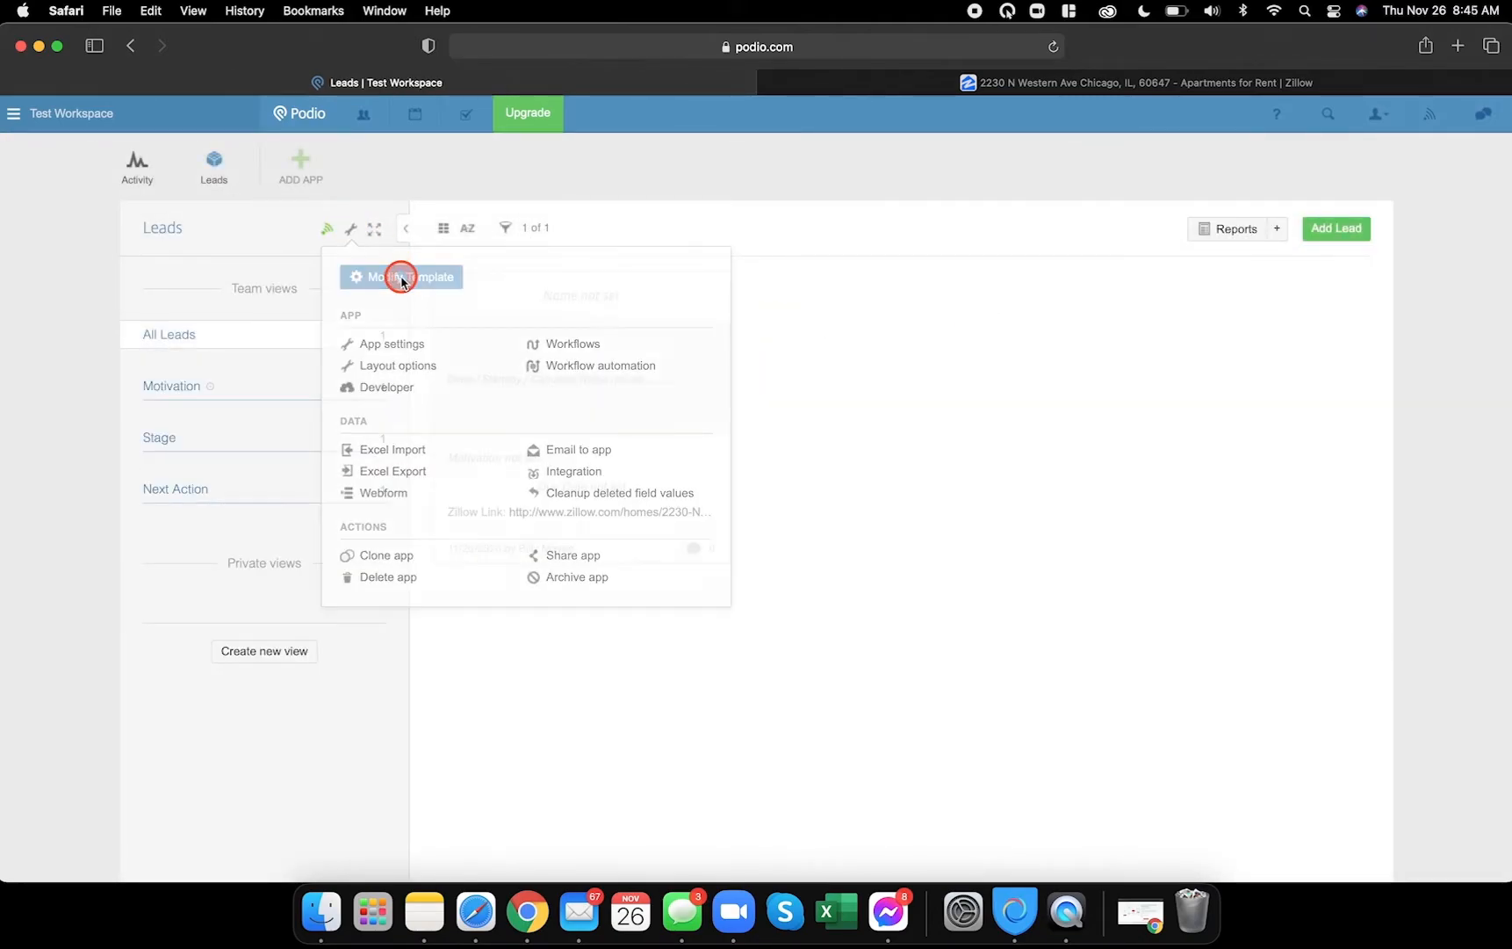
scroll(544, 611, down, 15)
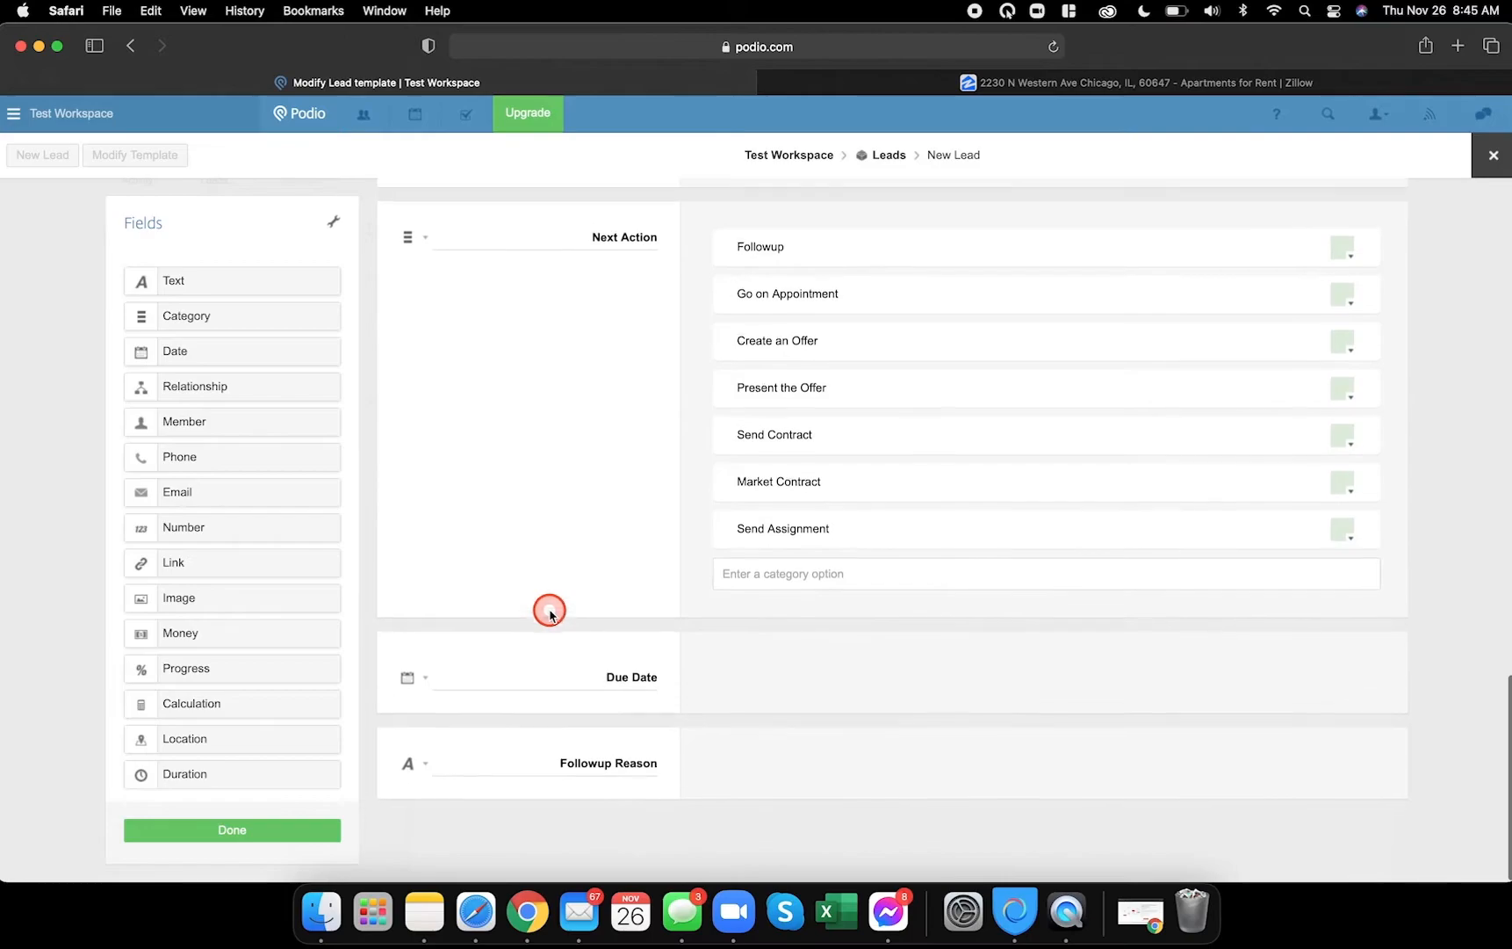
click(428, 693)
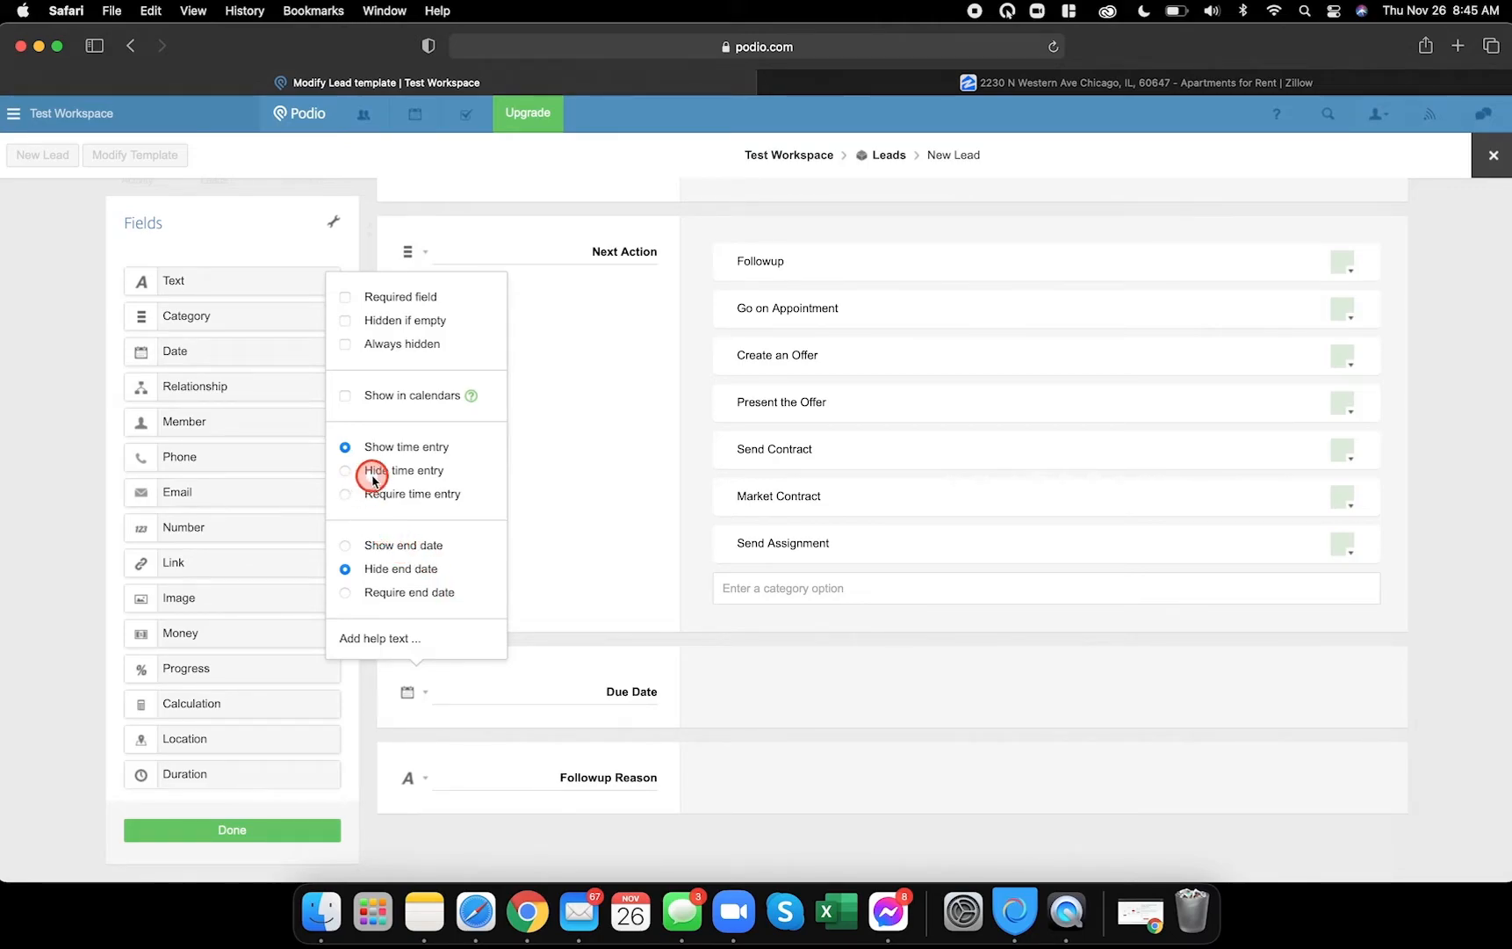
click(345, 471)
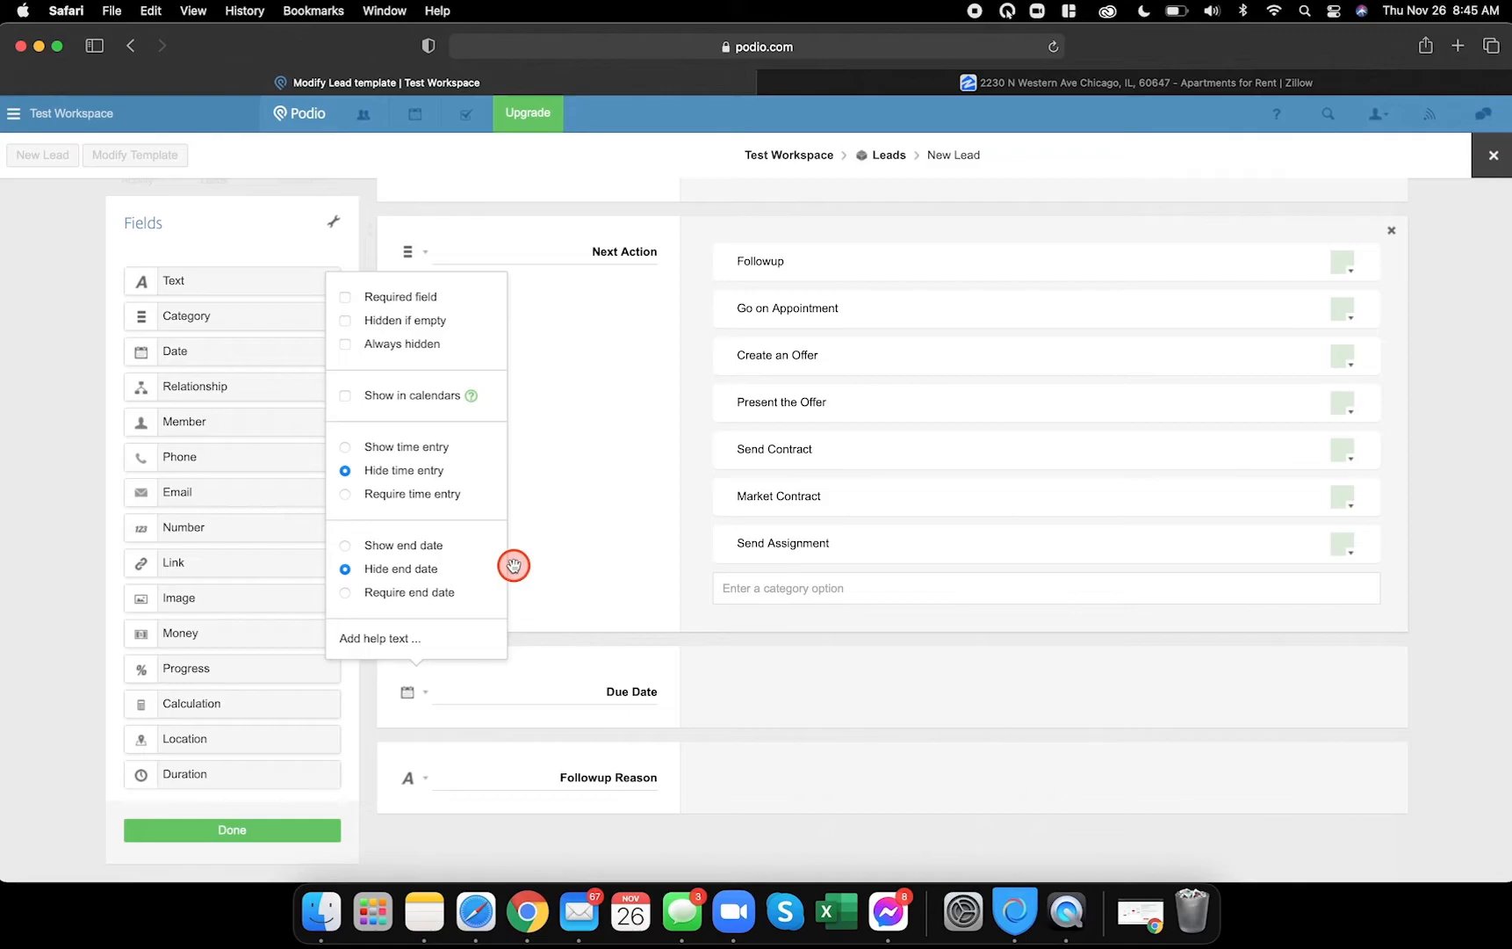
click(554, 698)
click(254, 828)
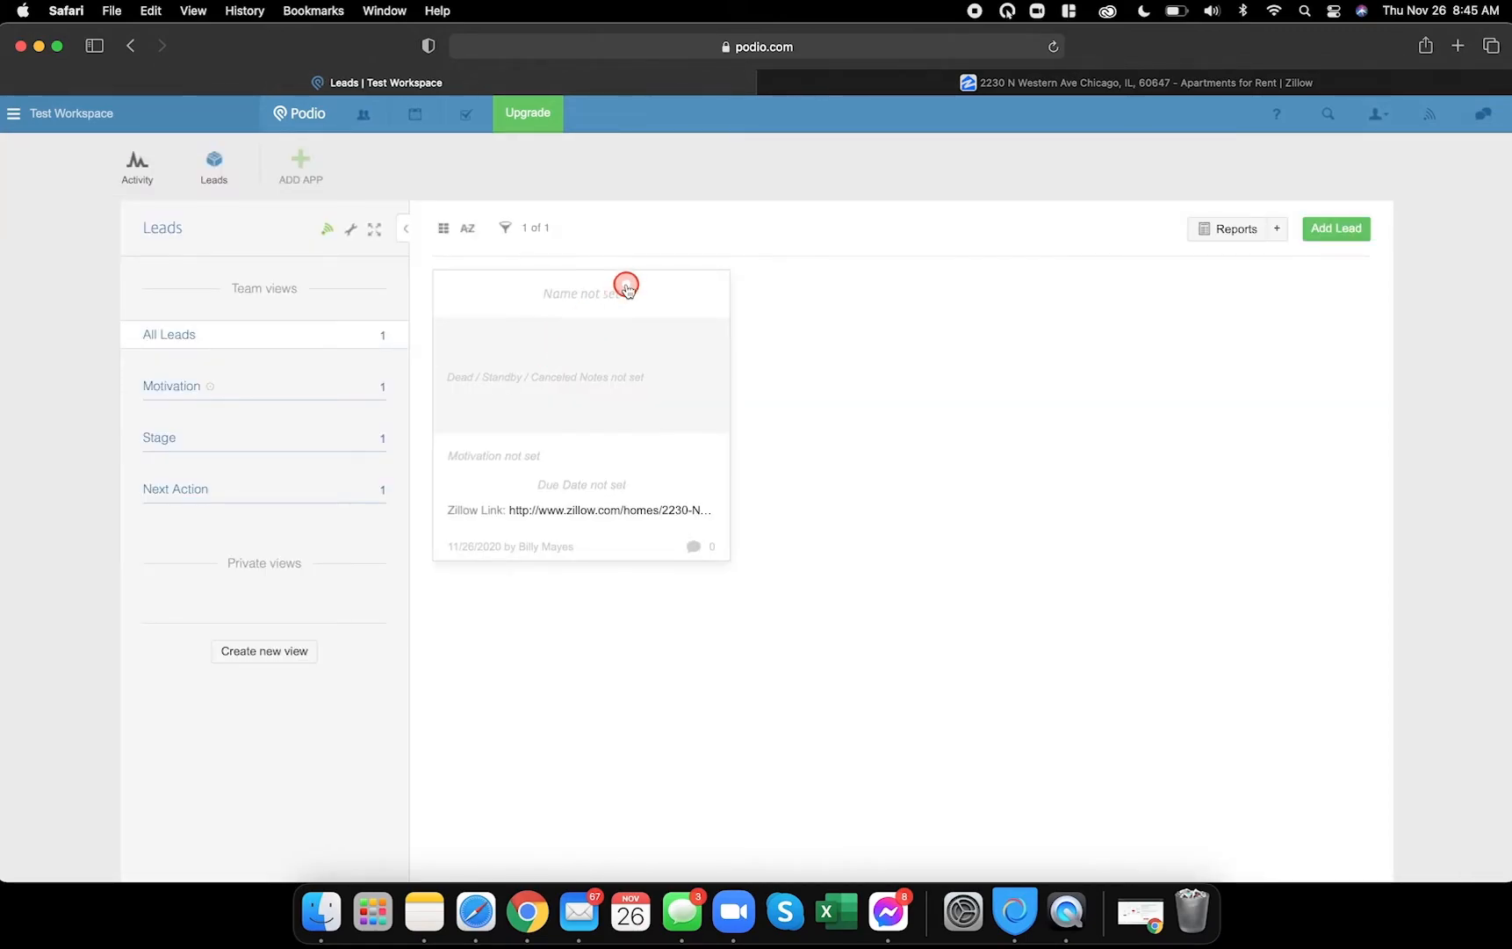
click(627, 289)
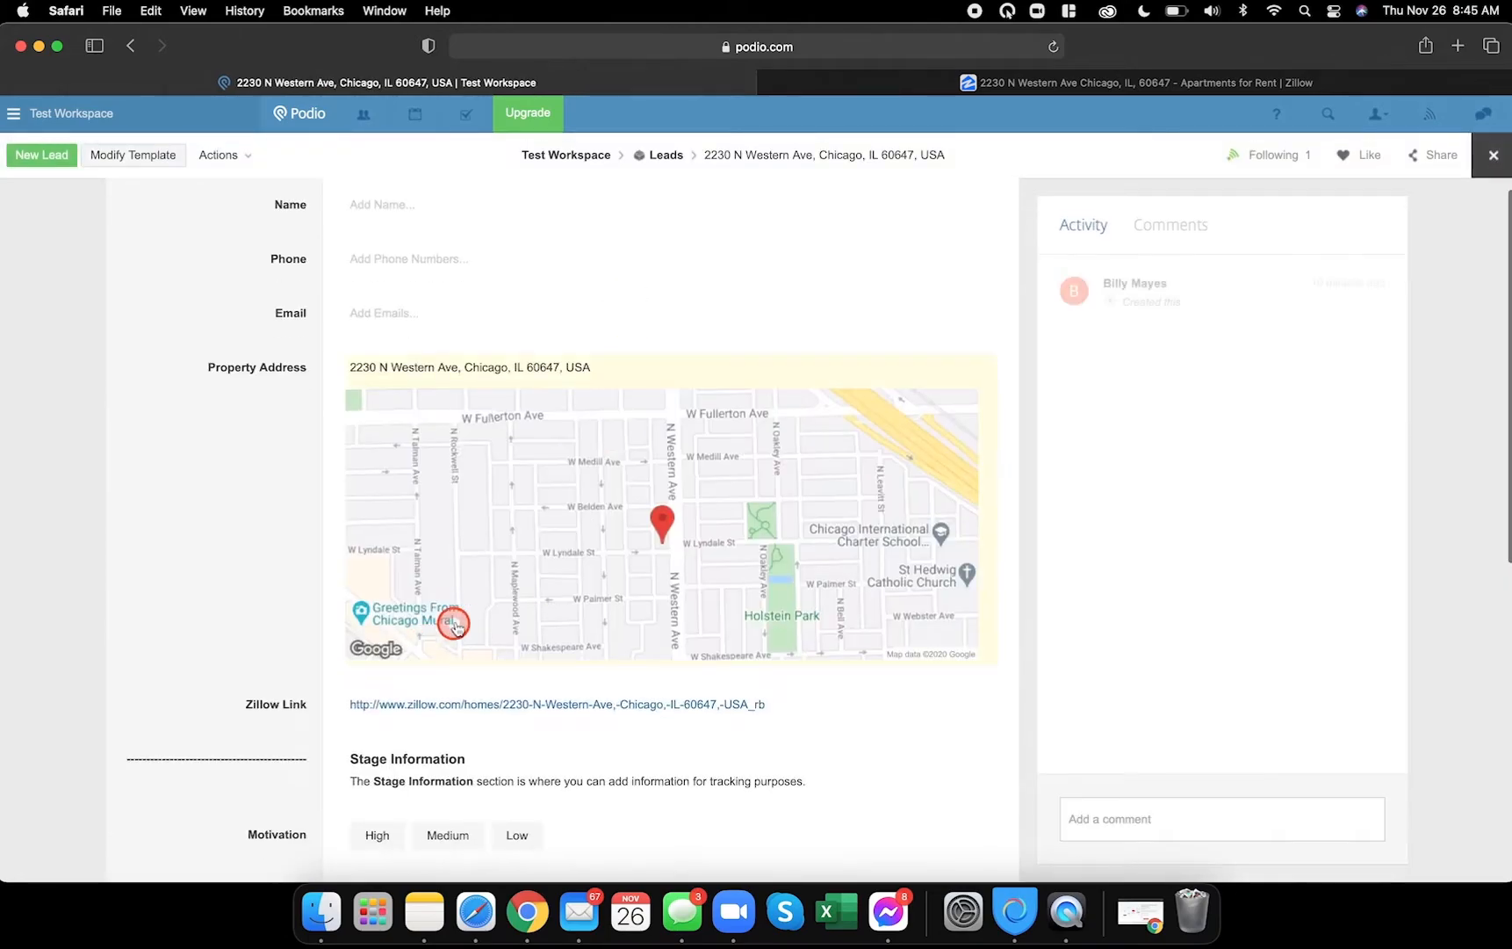
- Confirm Due Date opens a date-only calendar, close the lead record, and open the Leads app options
scroll(452, 625, down, 10)
click(373, 579)
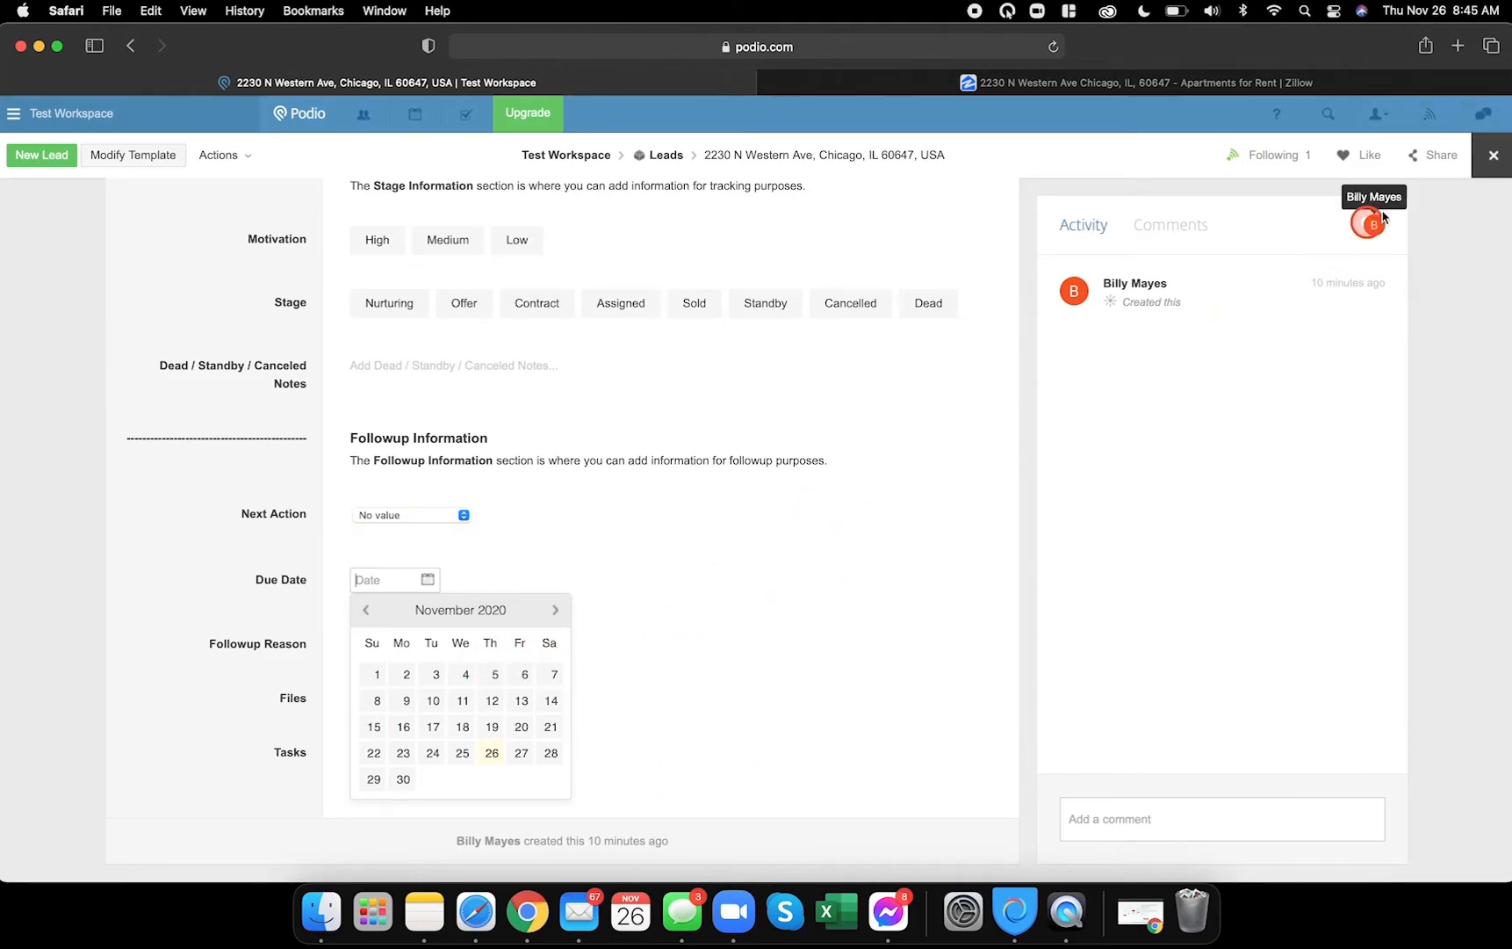
click(1492, 157)
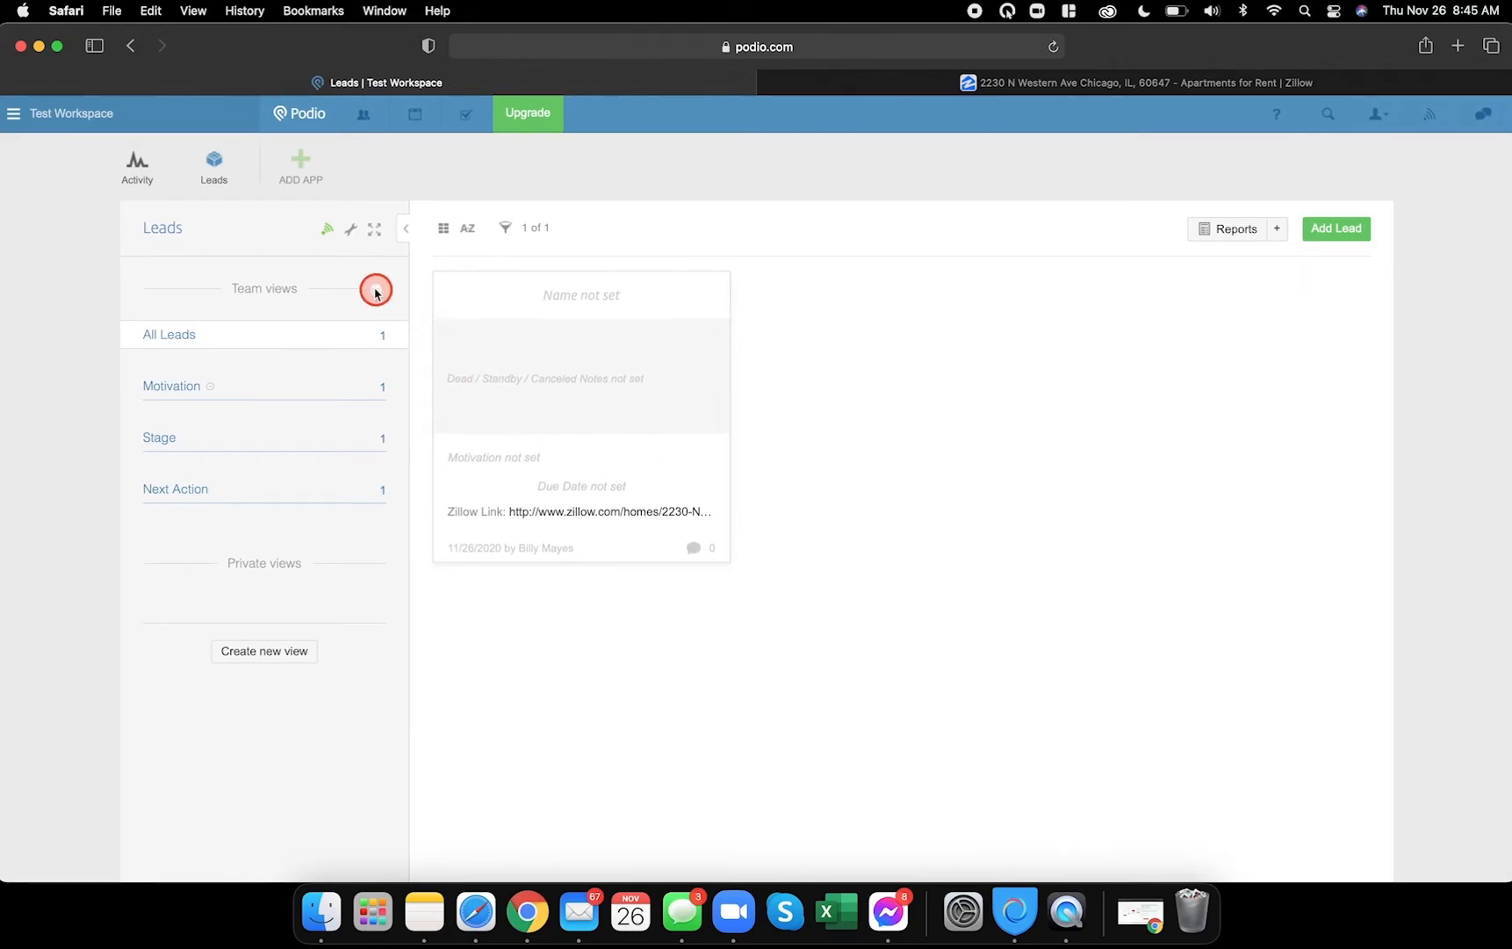
click(351, 231)
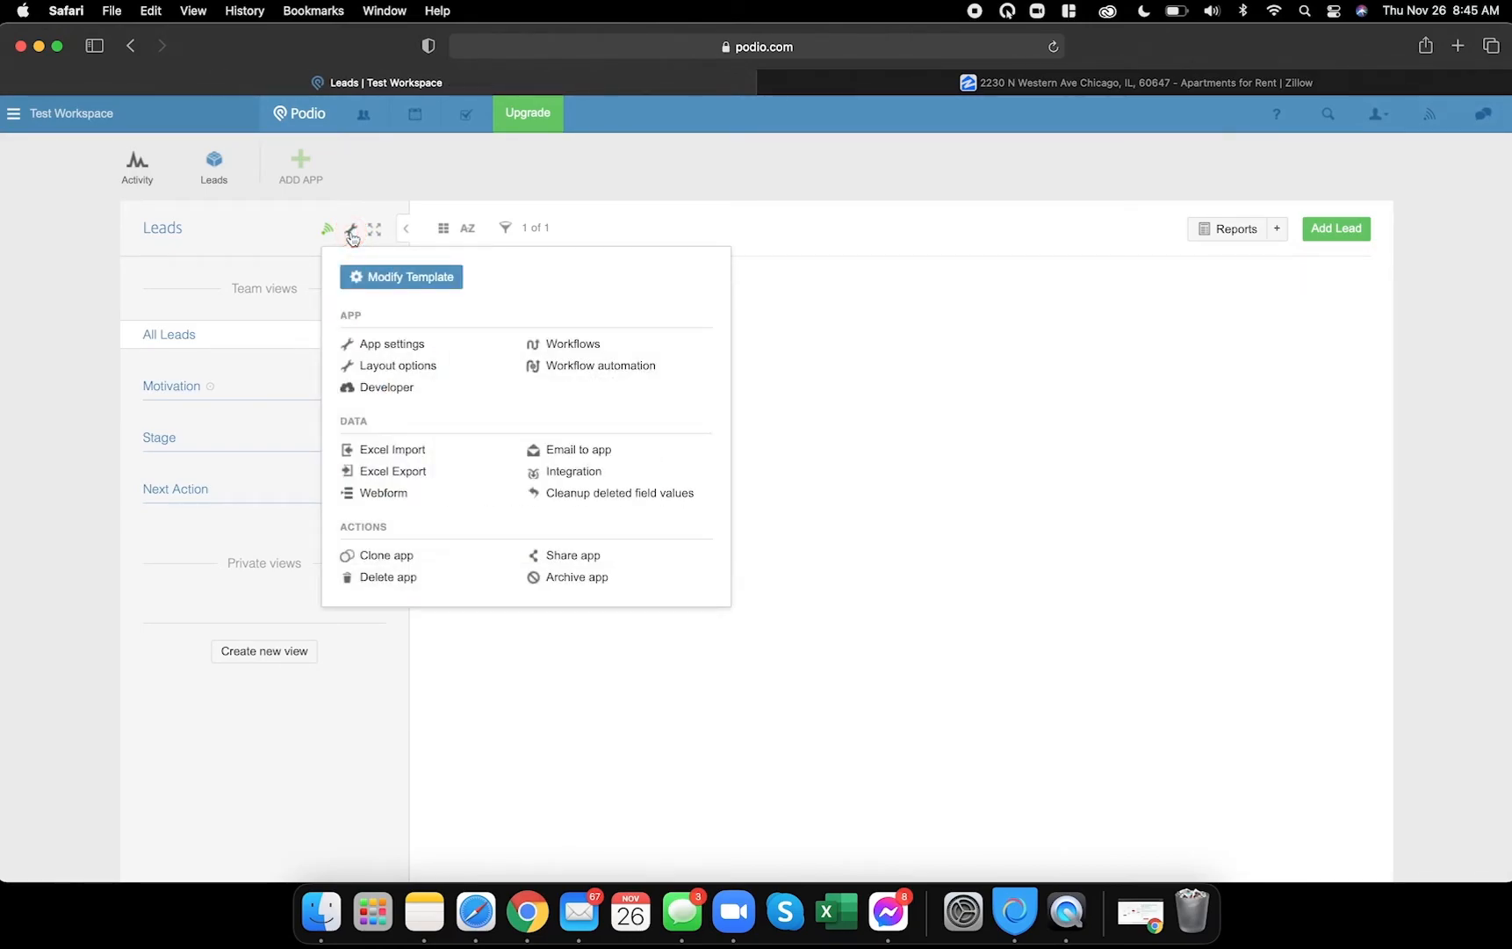
- Reopen the Leads template editor, comparing it with the example lead's Property Information section in Chrome
click(429, 280)
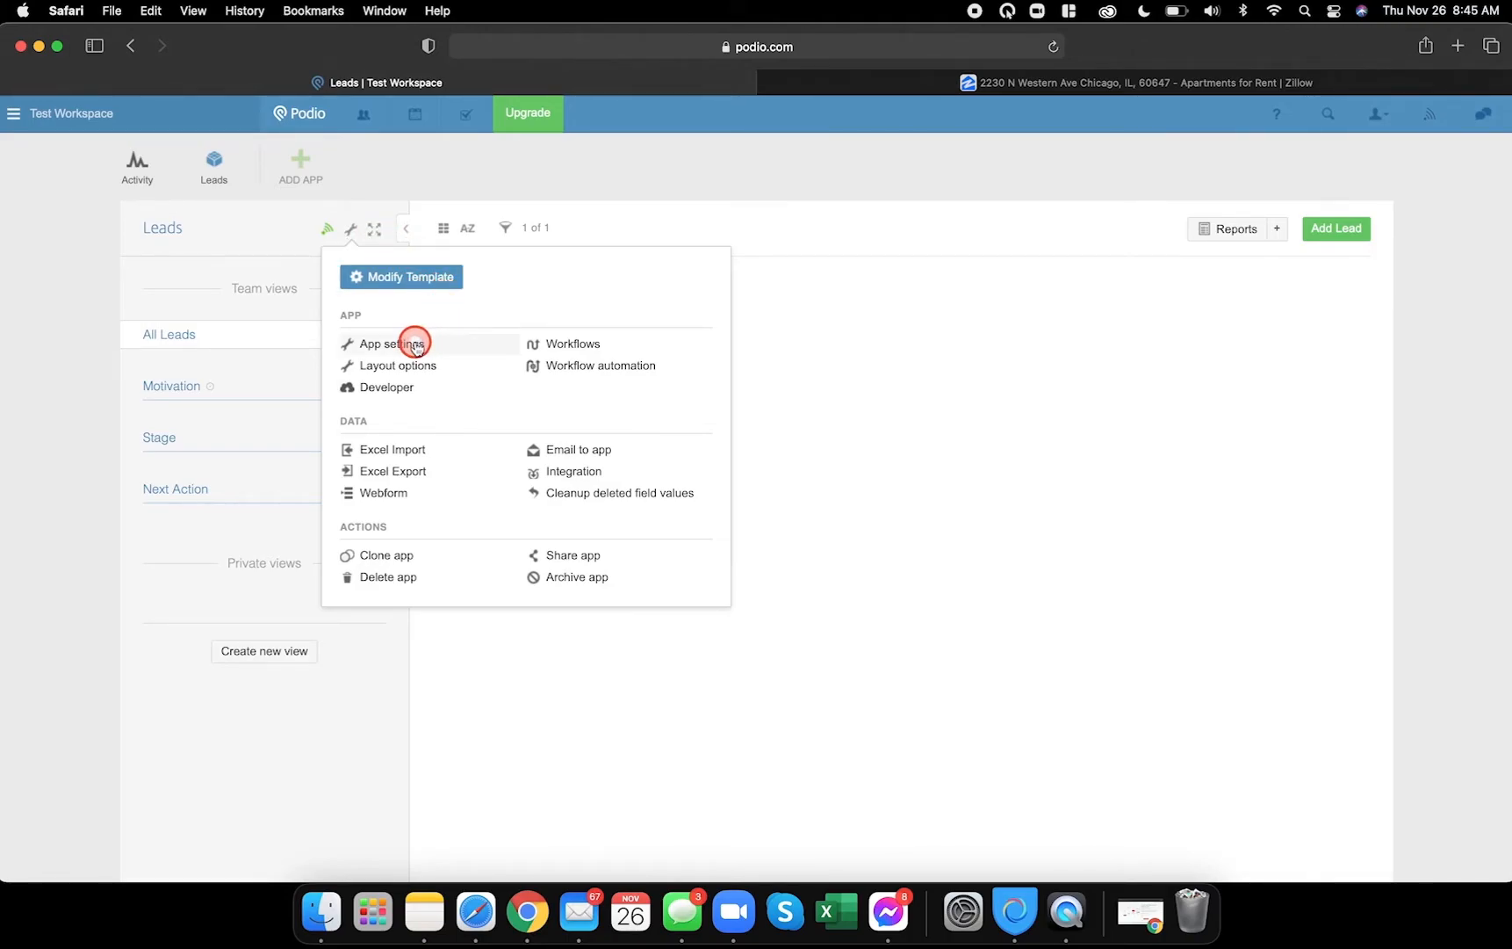
click(395, 280)
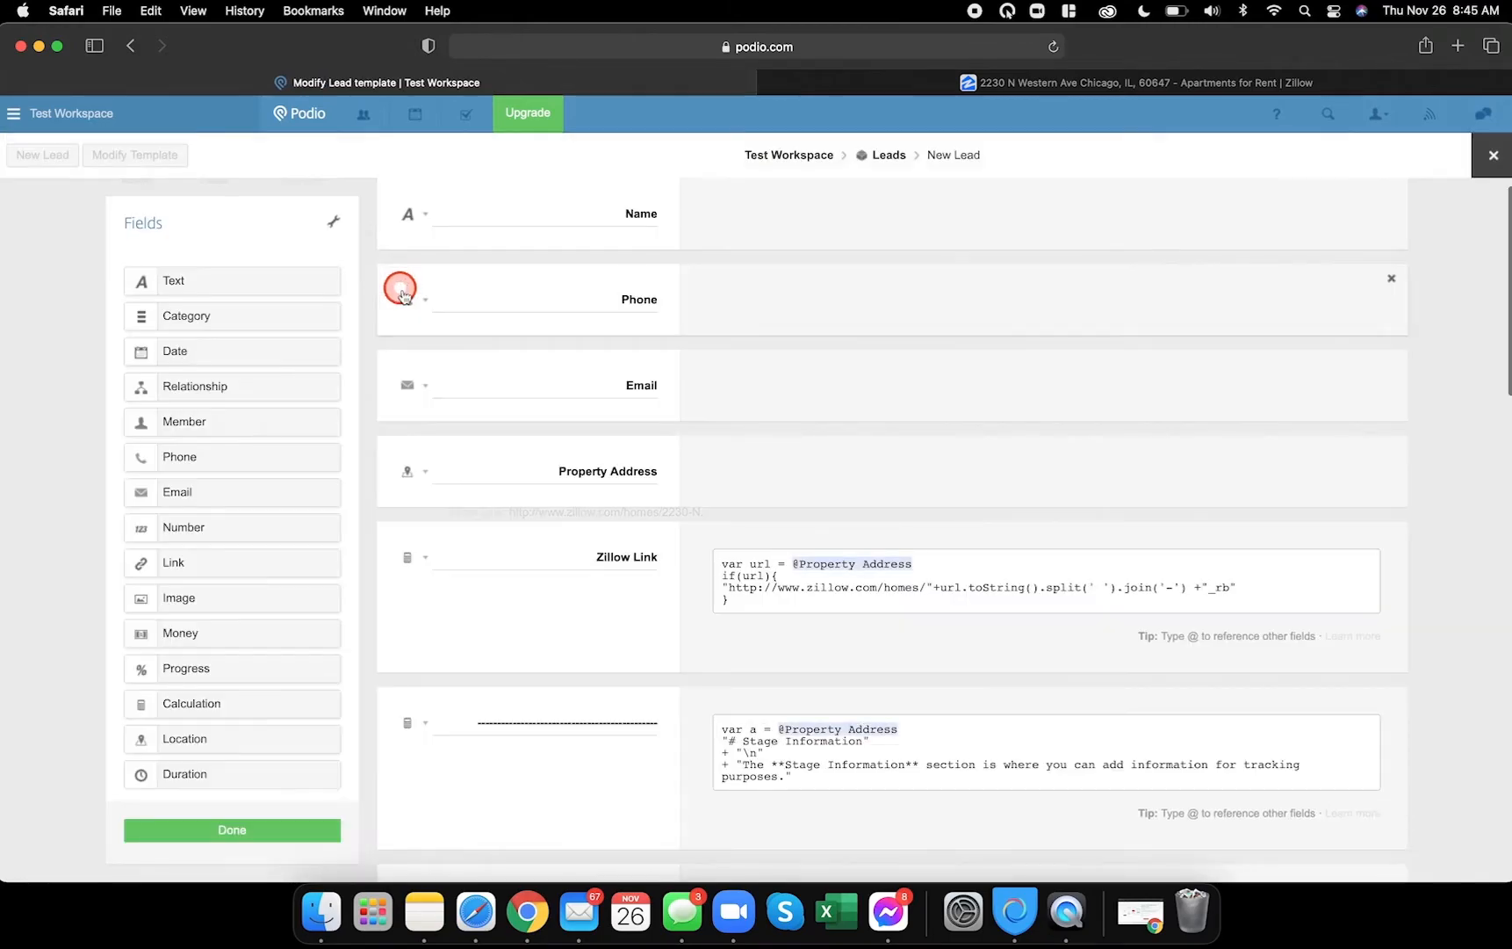
scroll(580, 577, down, 10)
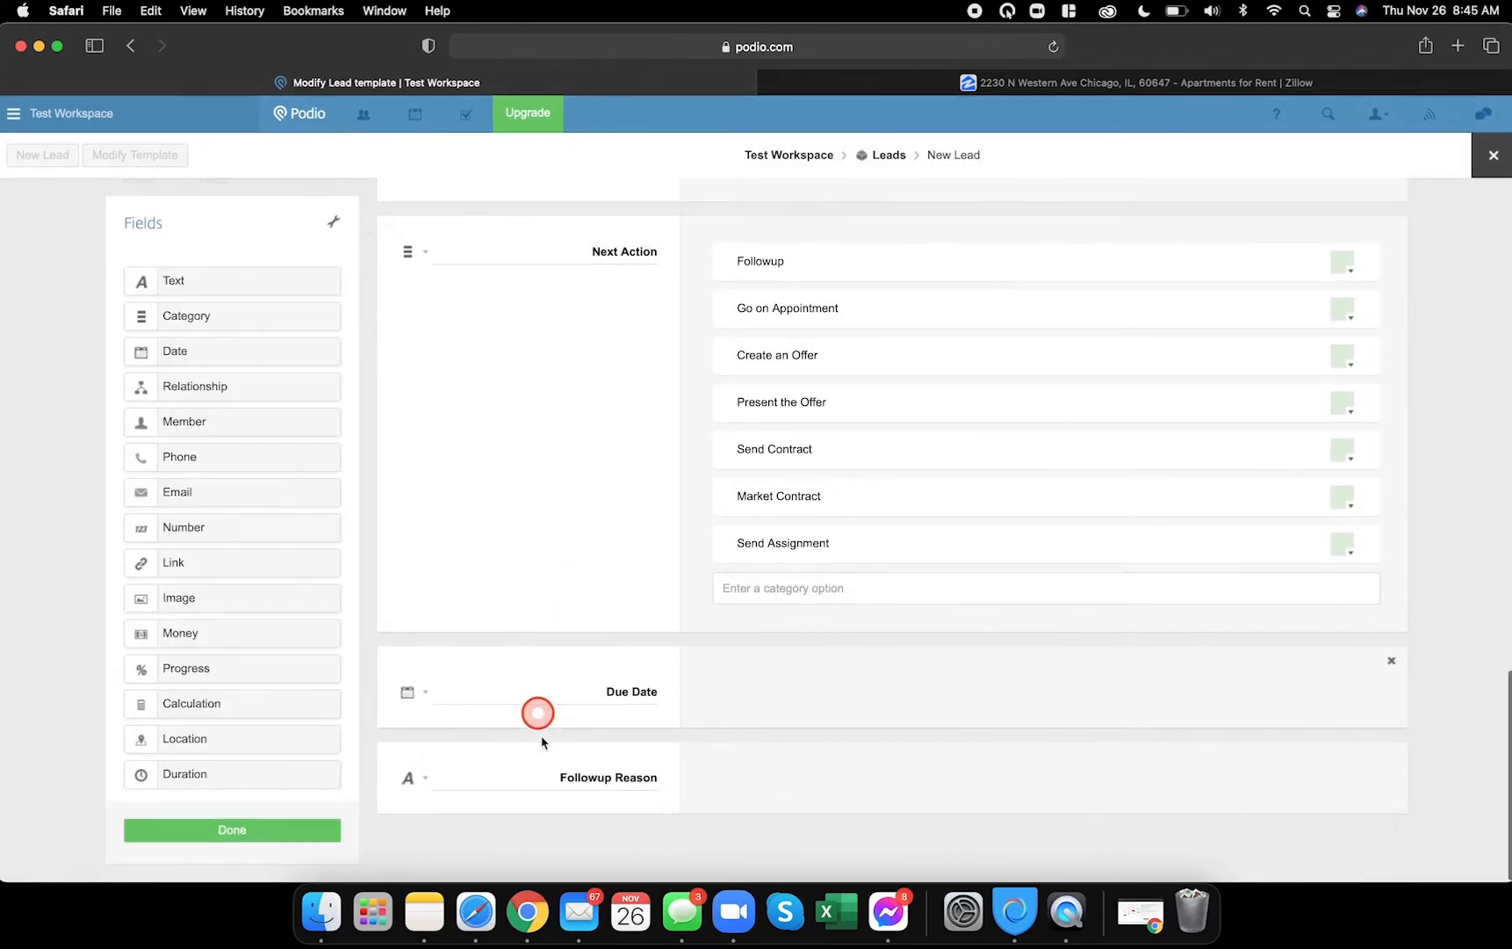
click(527, 912)
scroll(597, 715, down, 5)
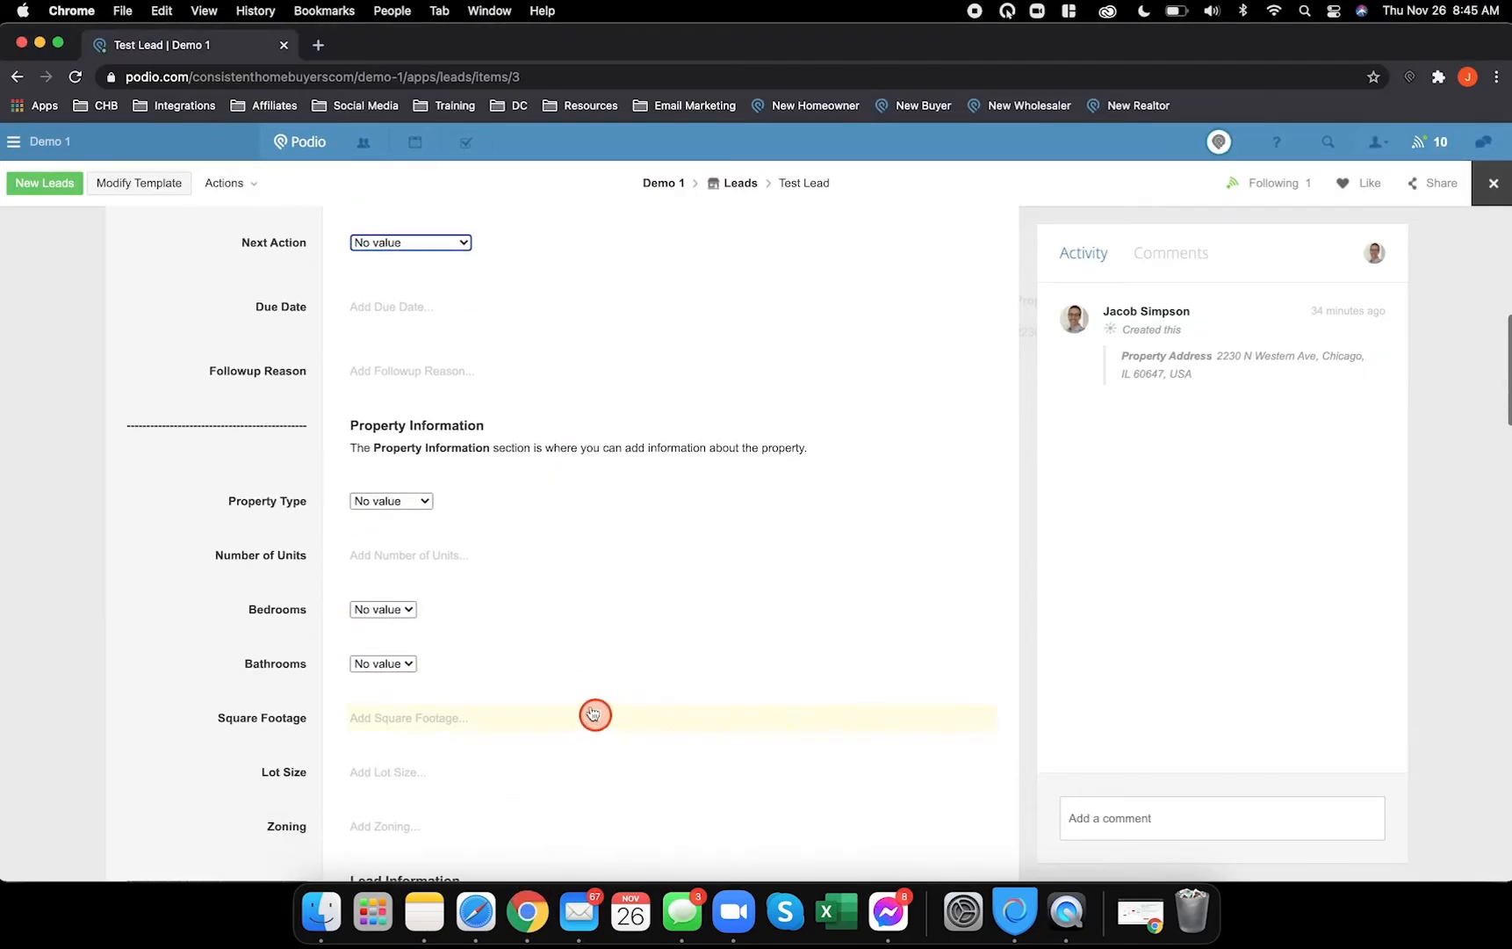
scroll(396, 395, down, 3)
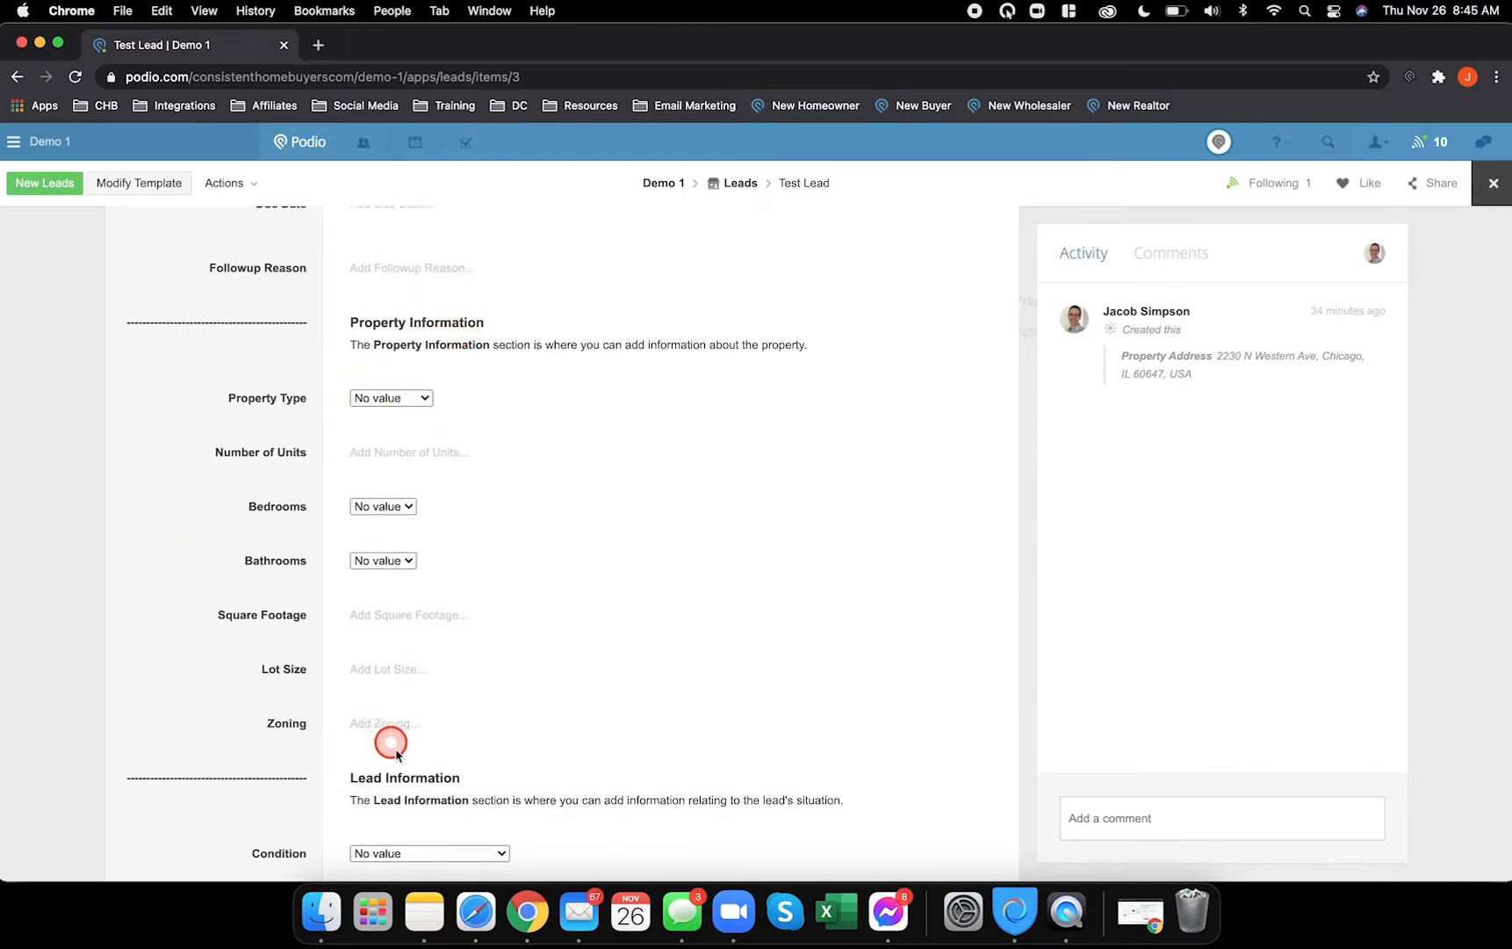
click(476, 935)
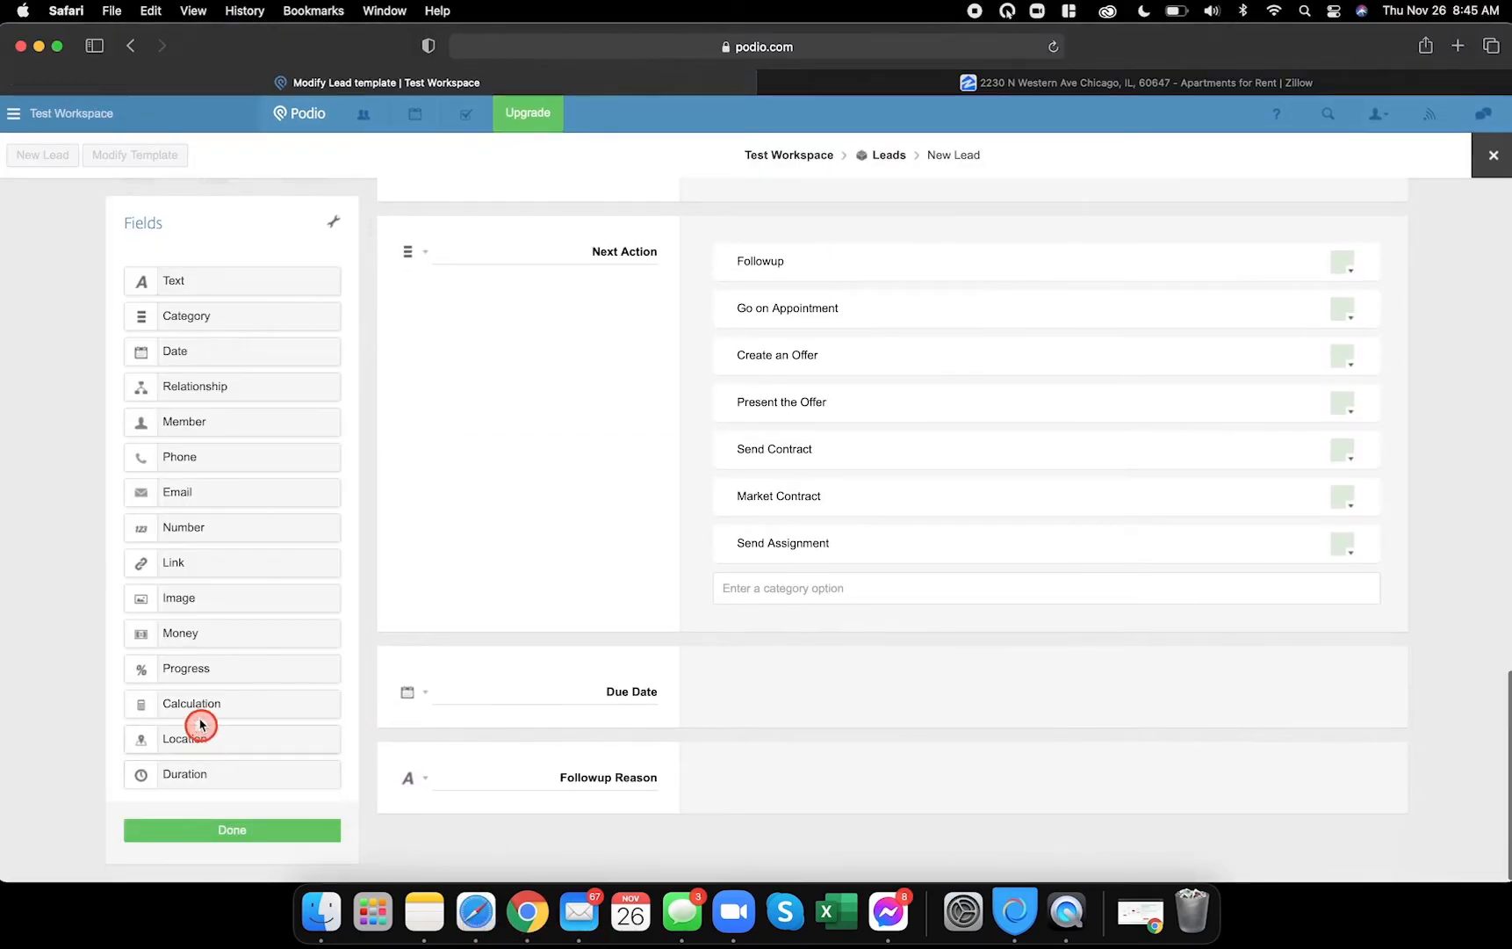
- Add a Calculation field below Followup Reason and copy the Followup Information header formula
drag(202, 710, 469, 837)
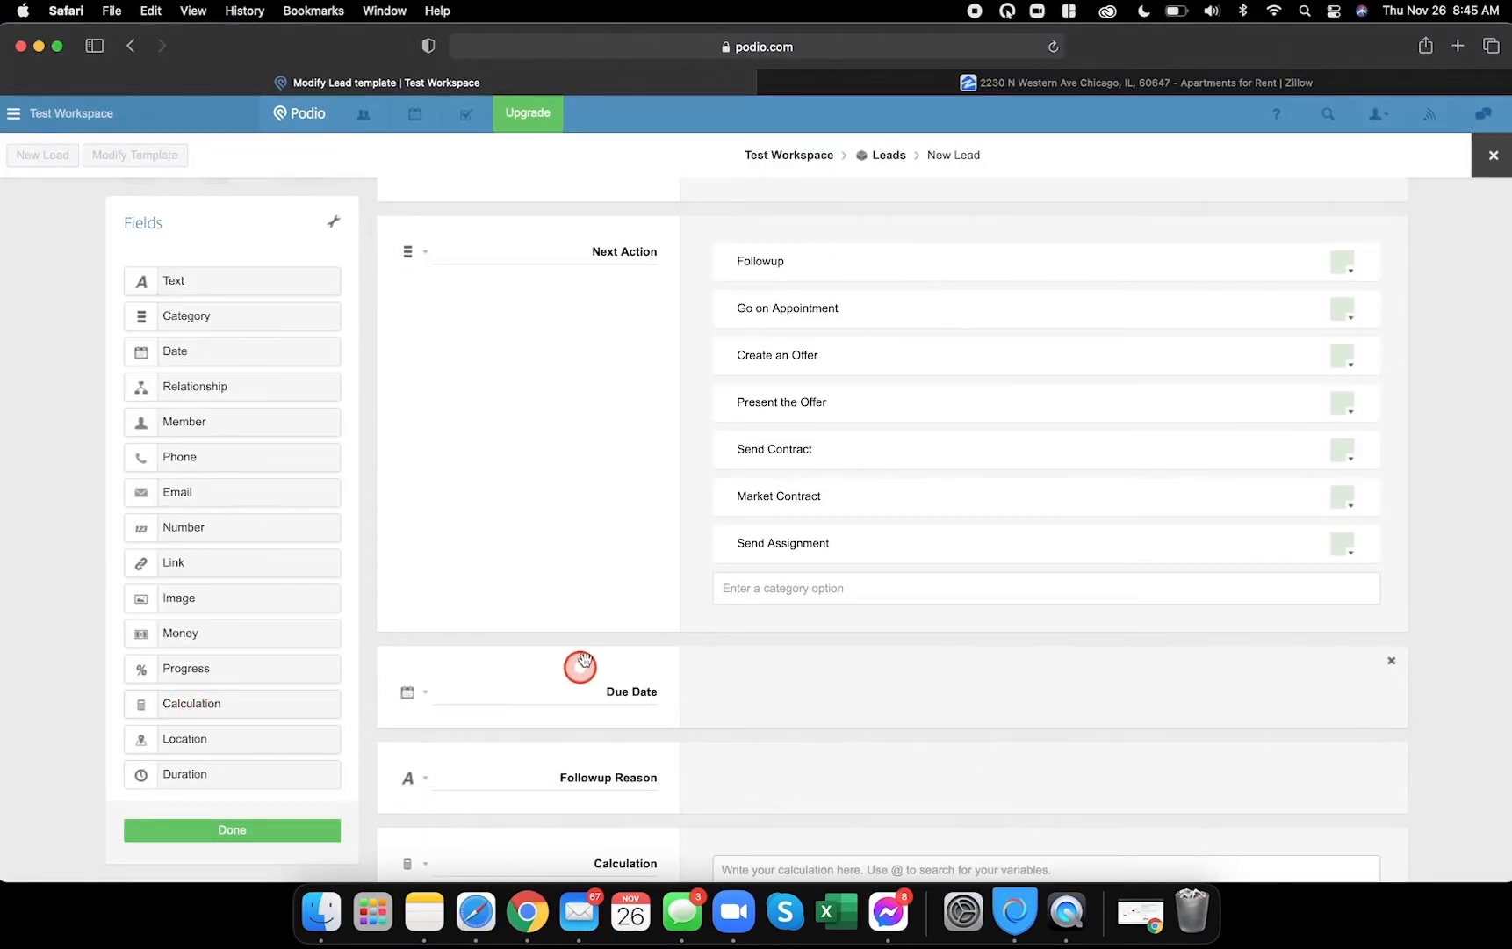
scroll(578, 669, up, 4)
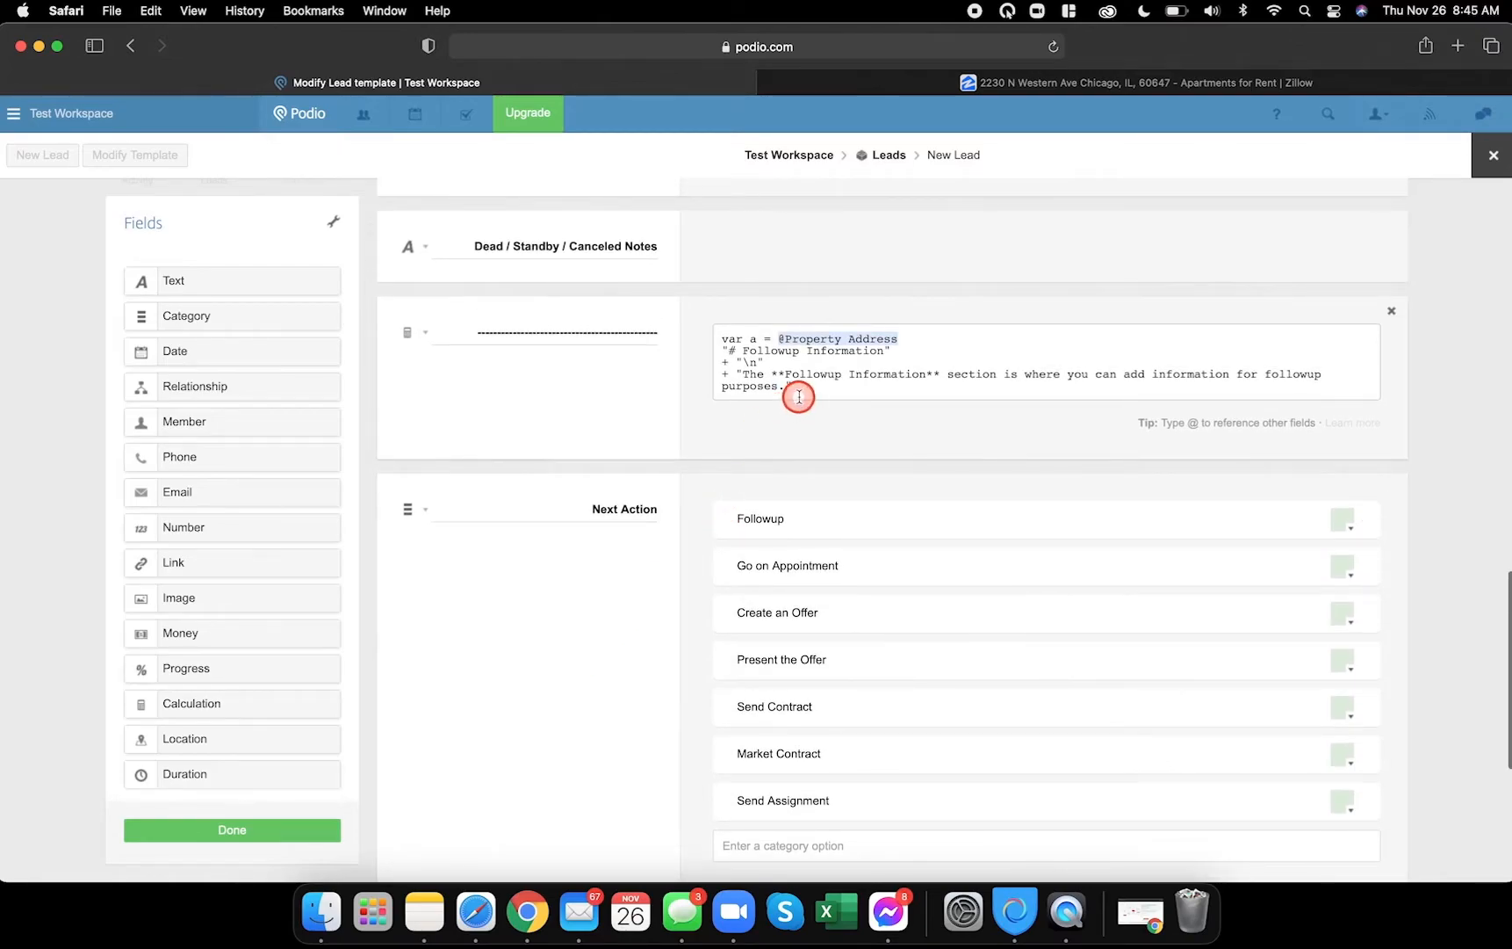
drag(781, 387, 710, 343)
key(cmd+c)
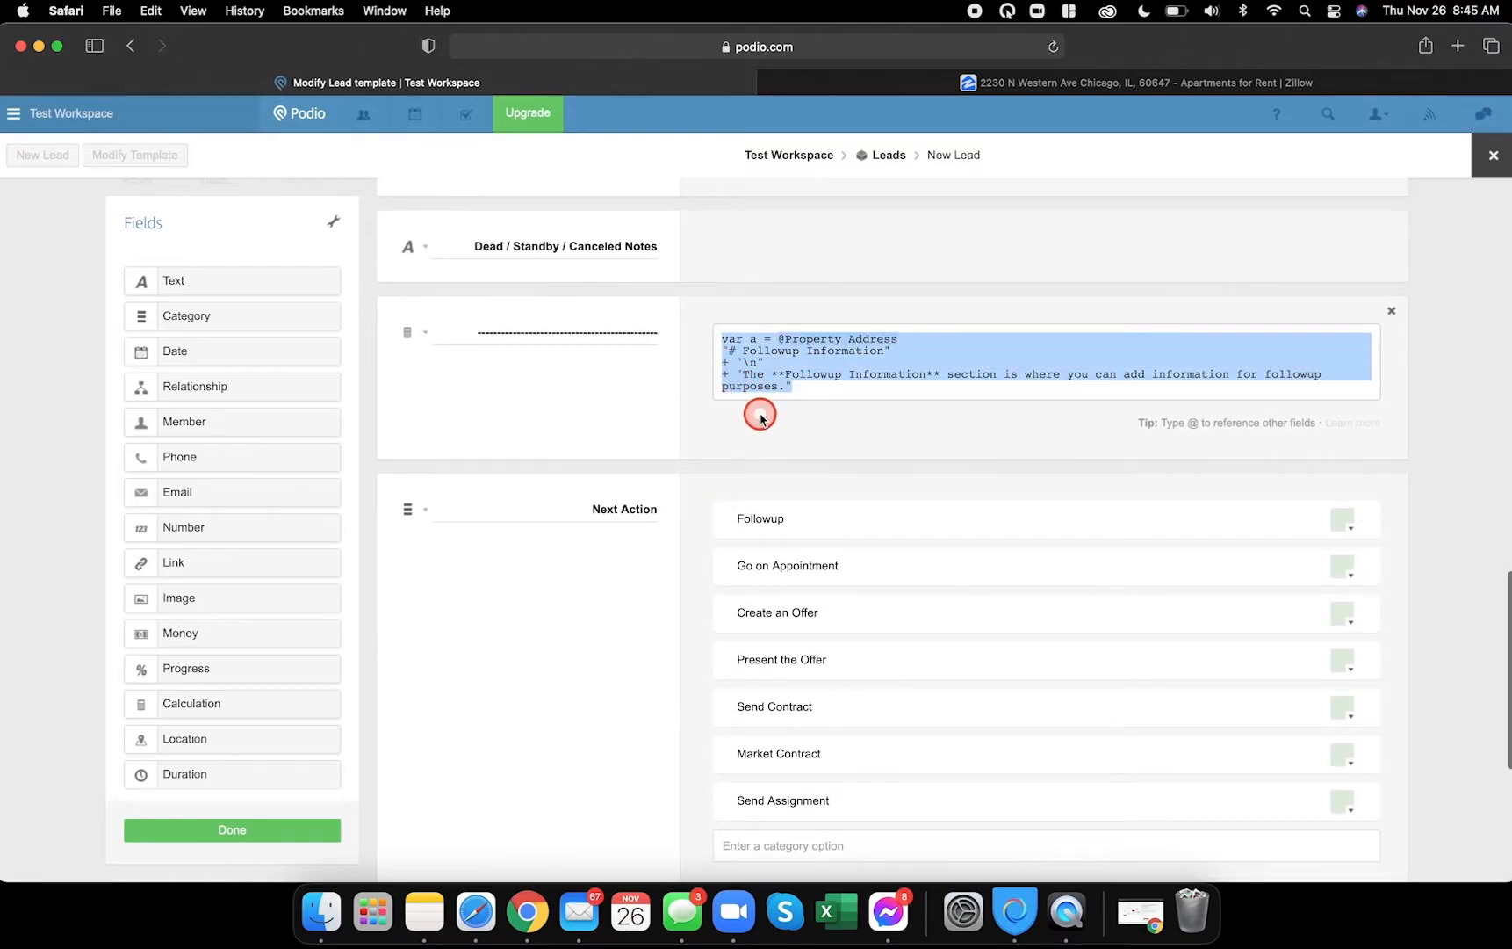
scroll(791, 615, down, 5)
click(751, 734)
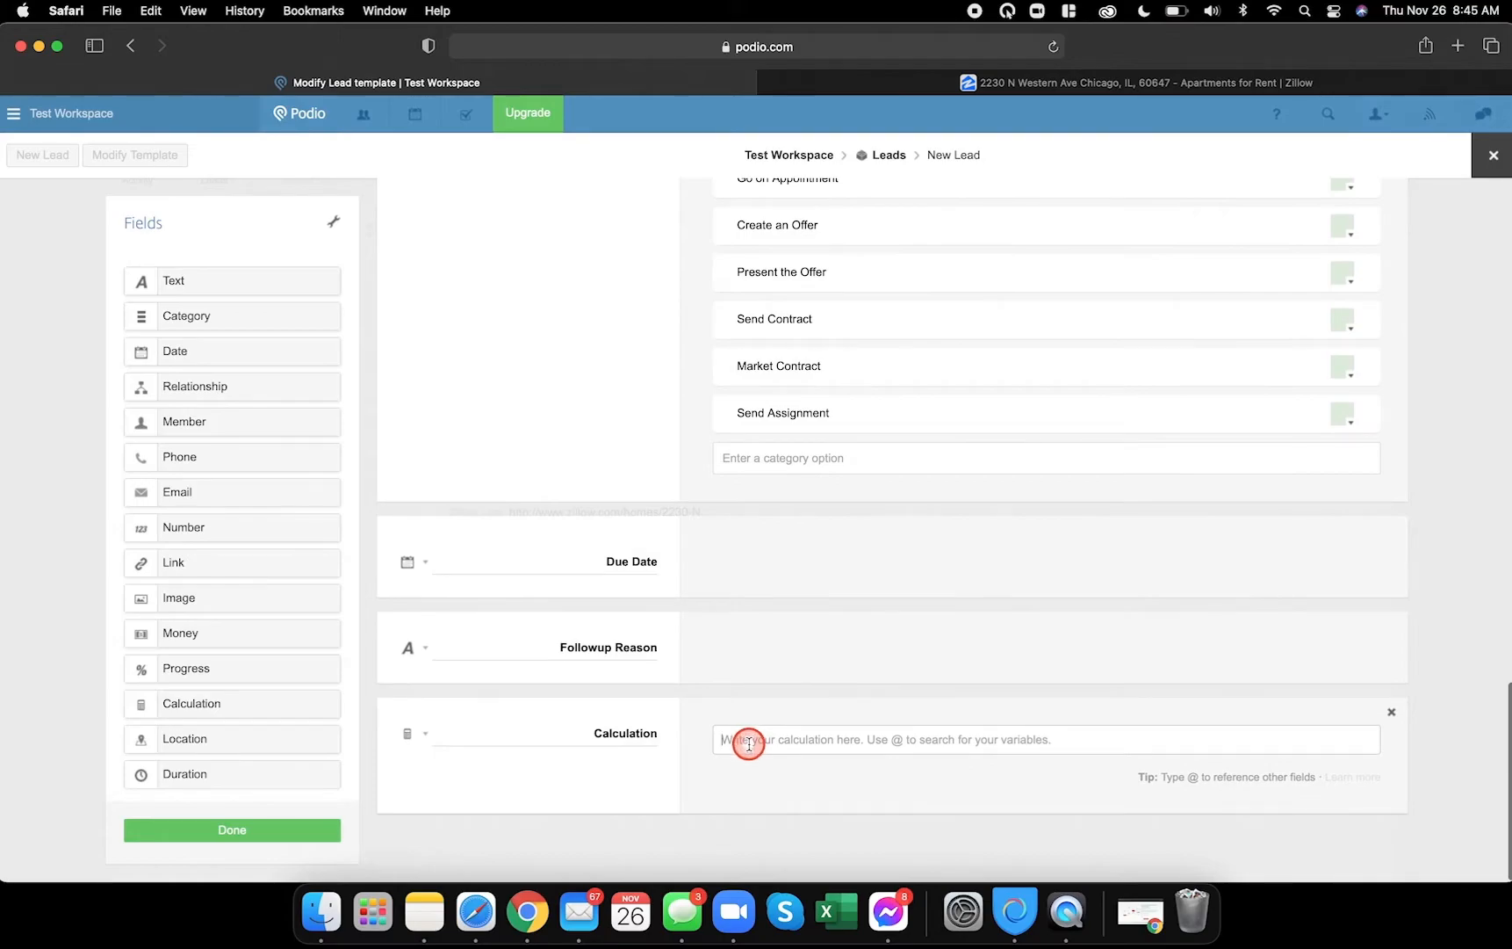
key(cmd+v)
drag(789, 739, 909, 739)
key(BackSpace)
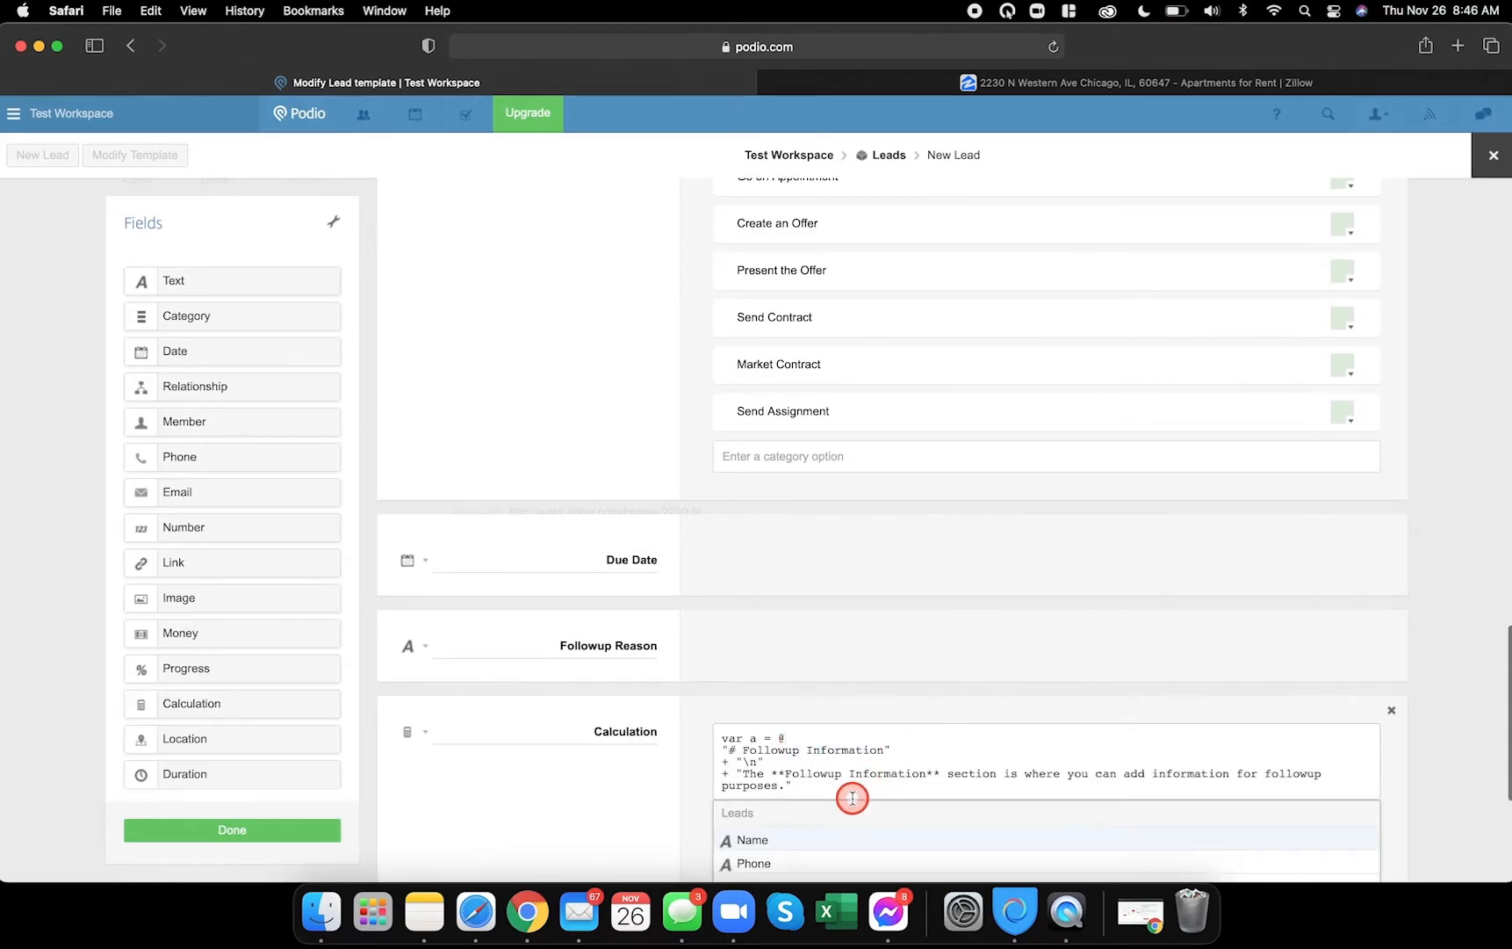
scroll(847, 799, down, 2)
click(815, 758)
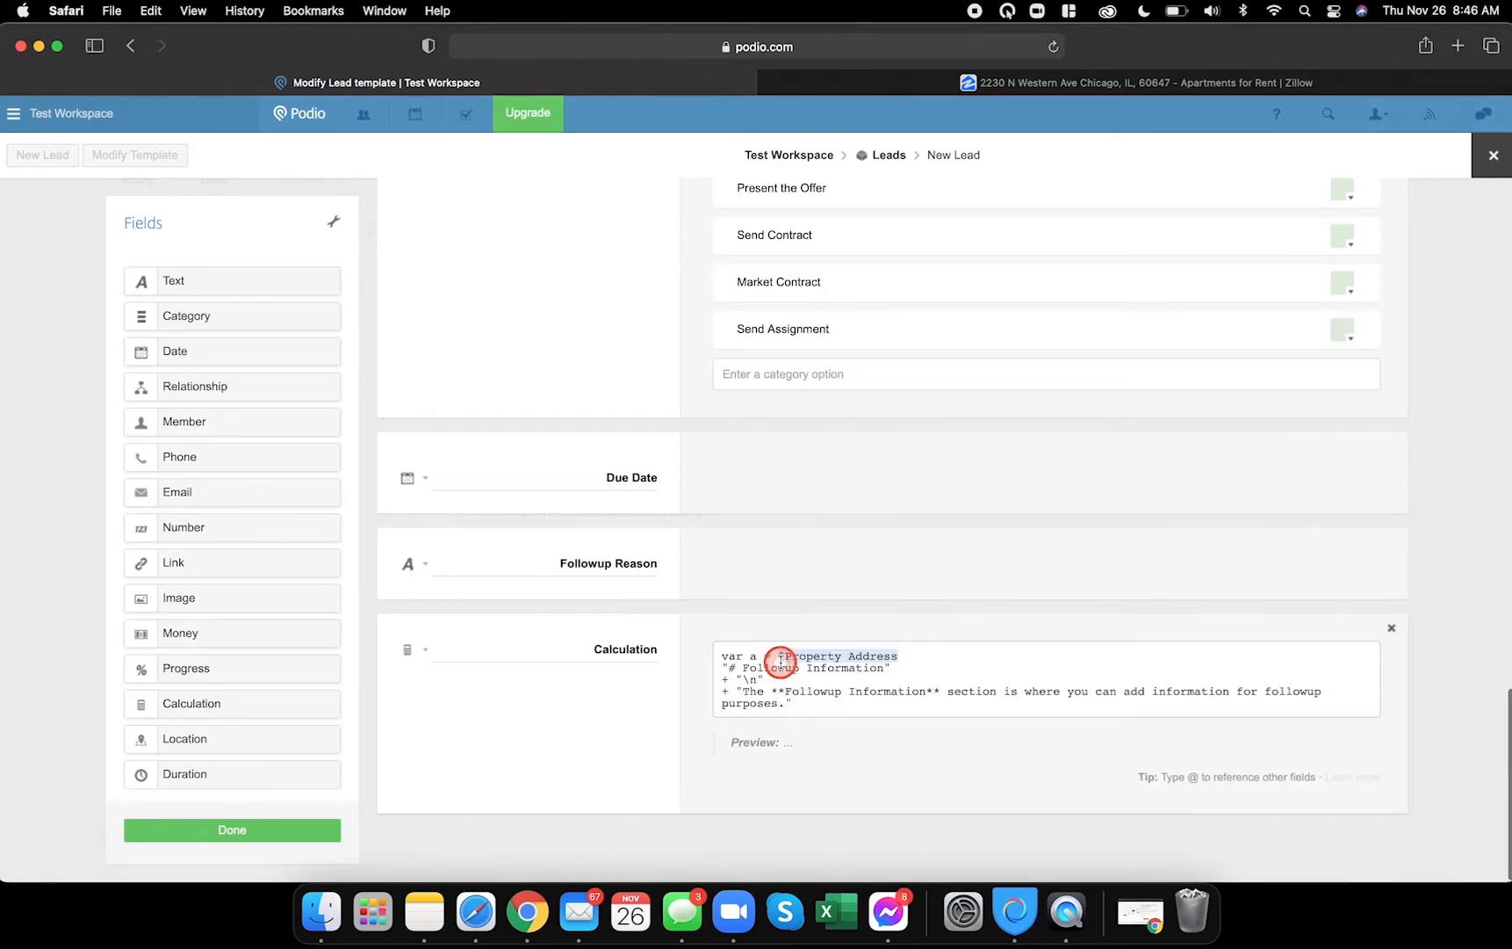
click(527, 911)
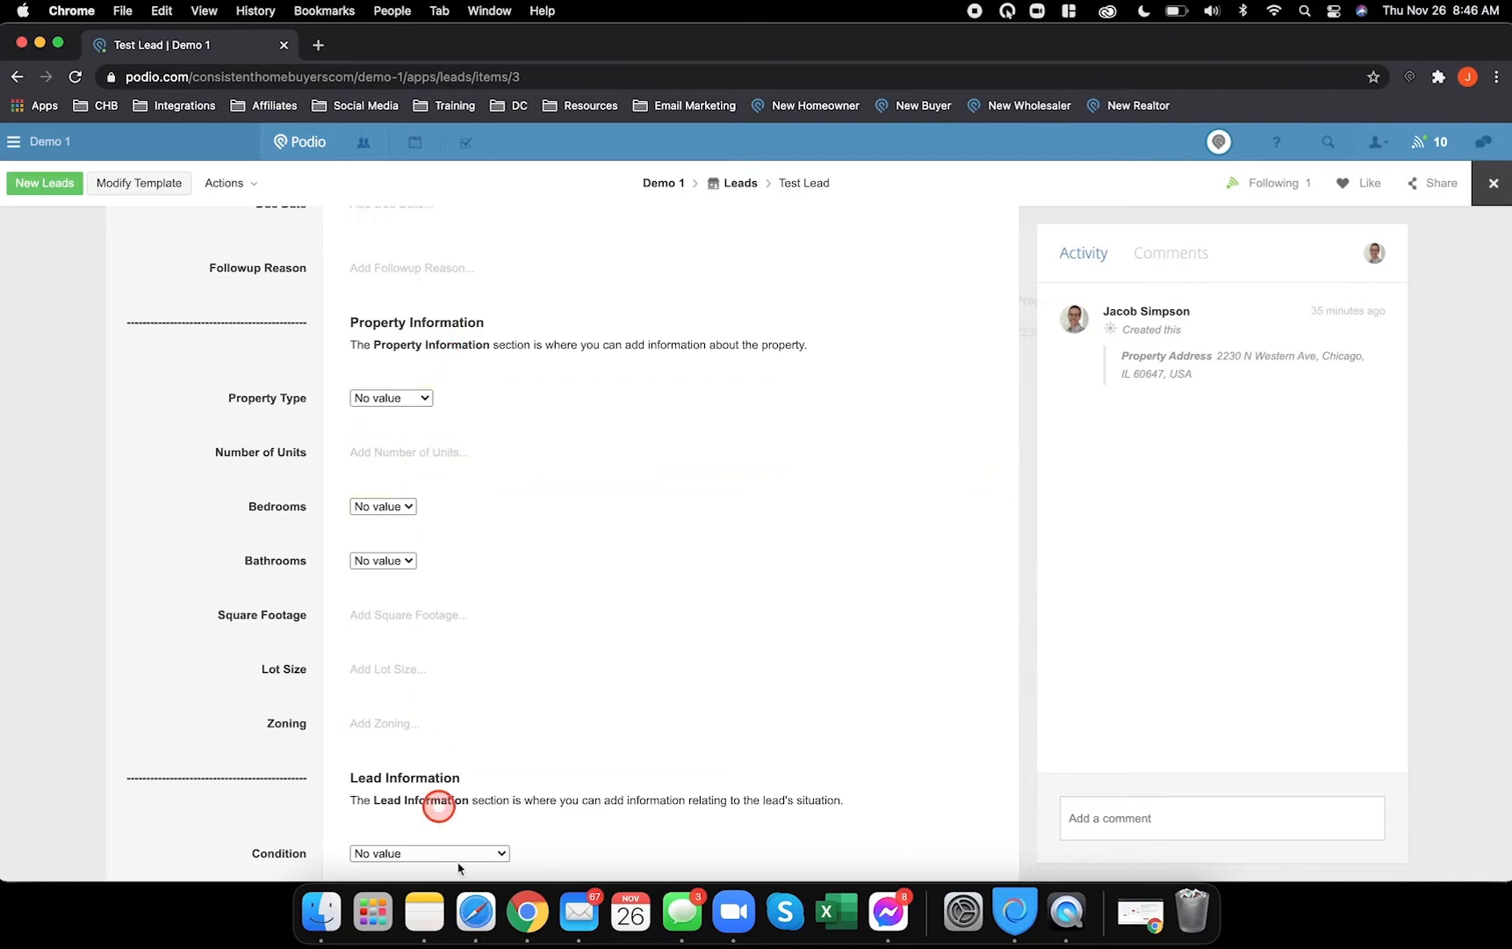
- Replace 'Followup' with 'Property' in the heading and 'followup' with 'property' in the description
click(479, 914)
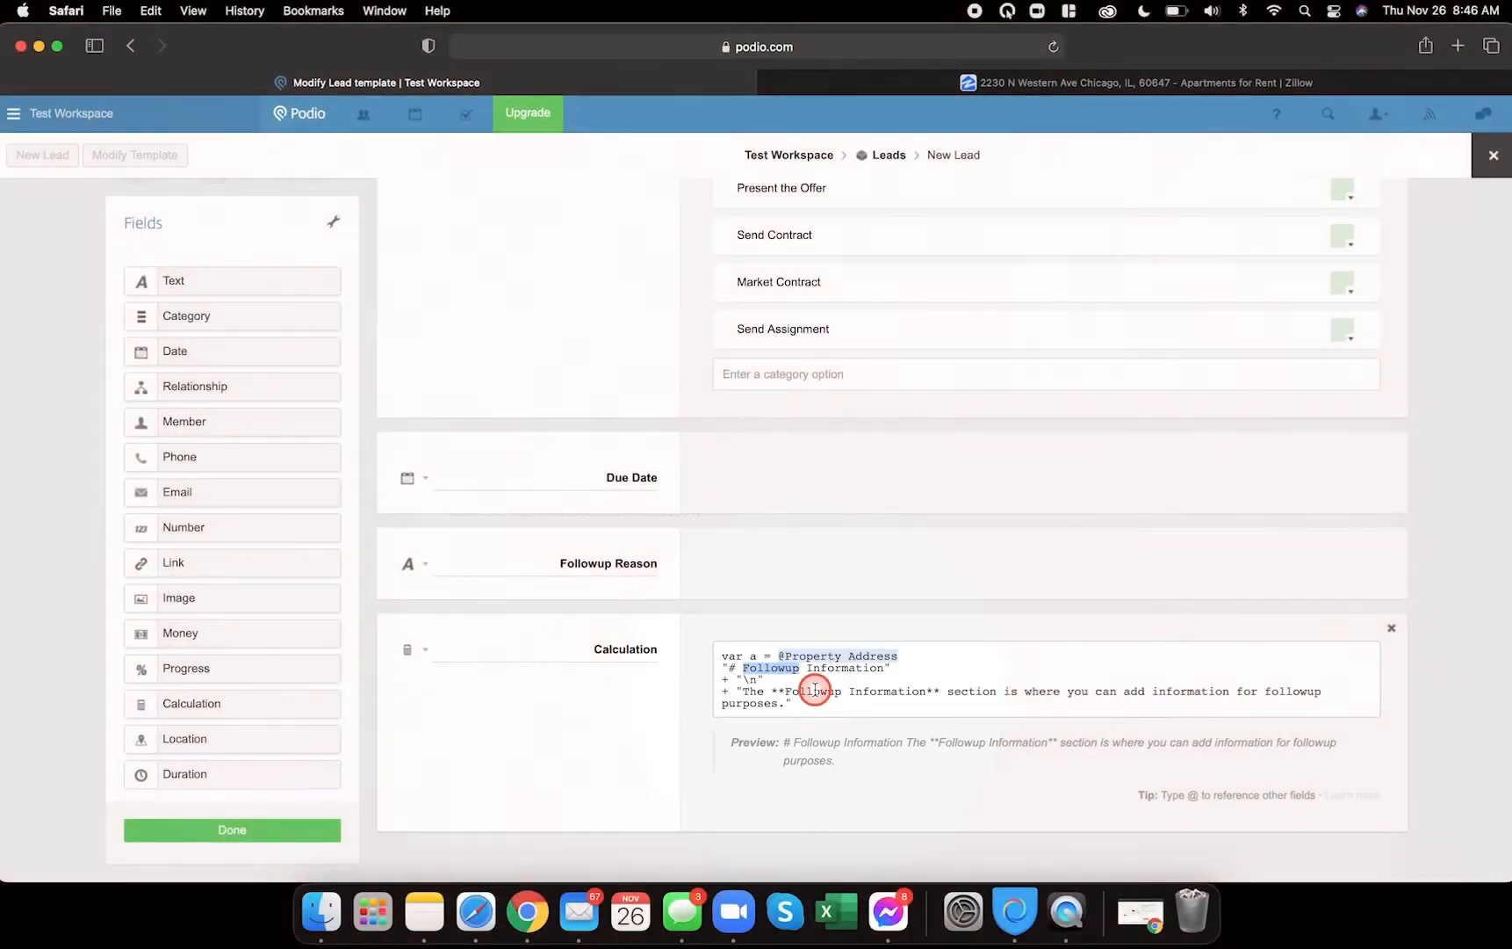
text(Property)
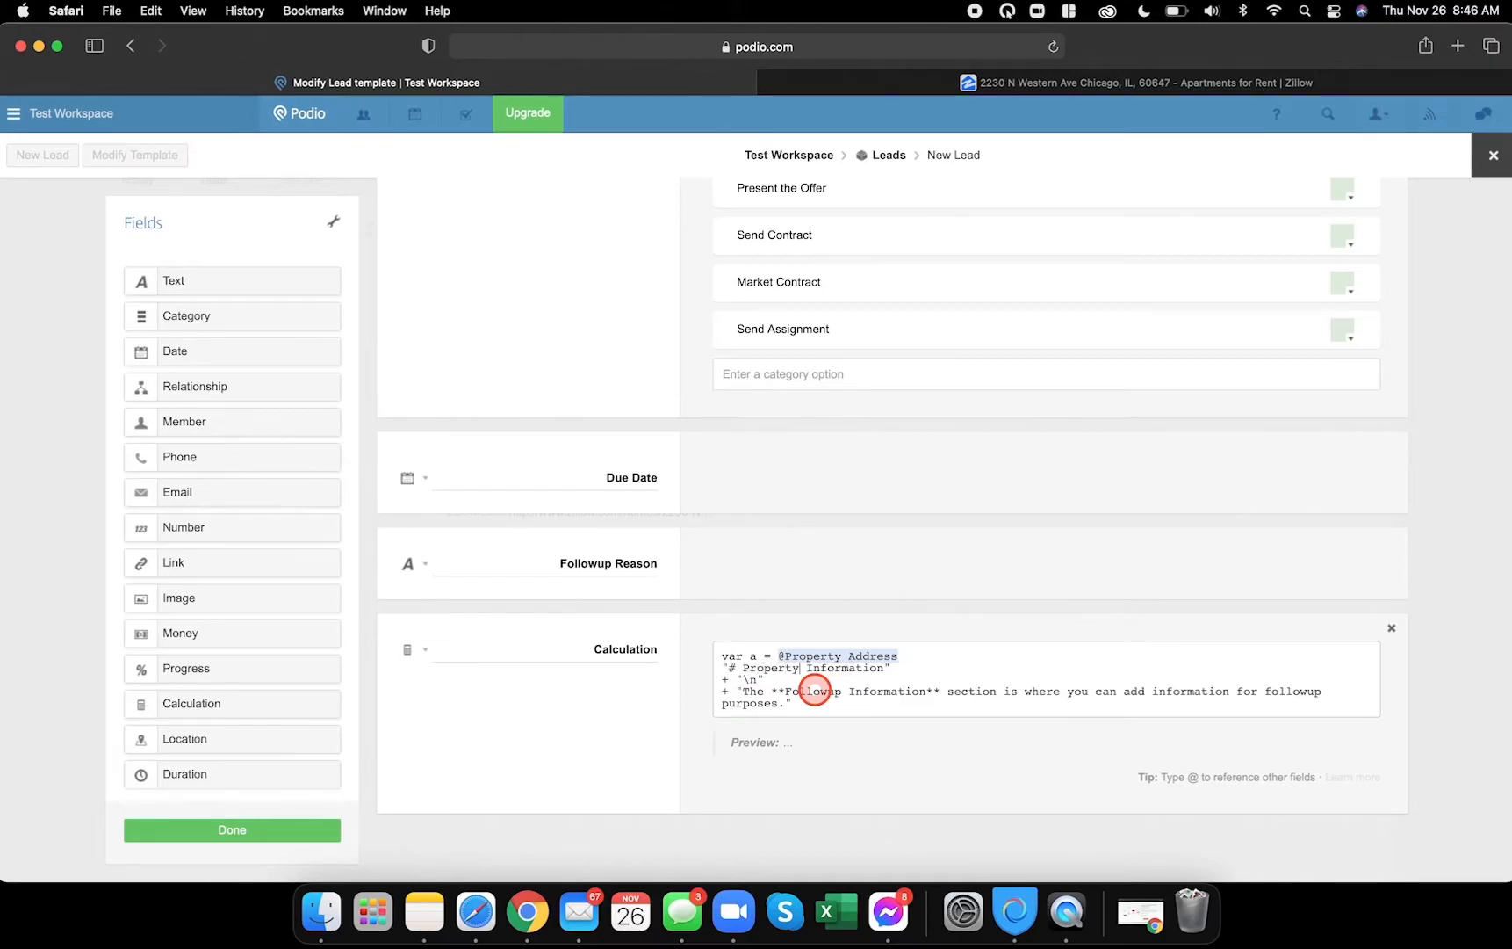
double_click(812, 696)
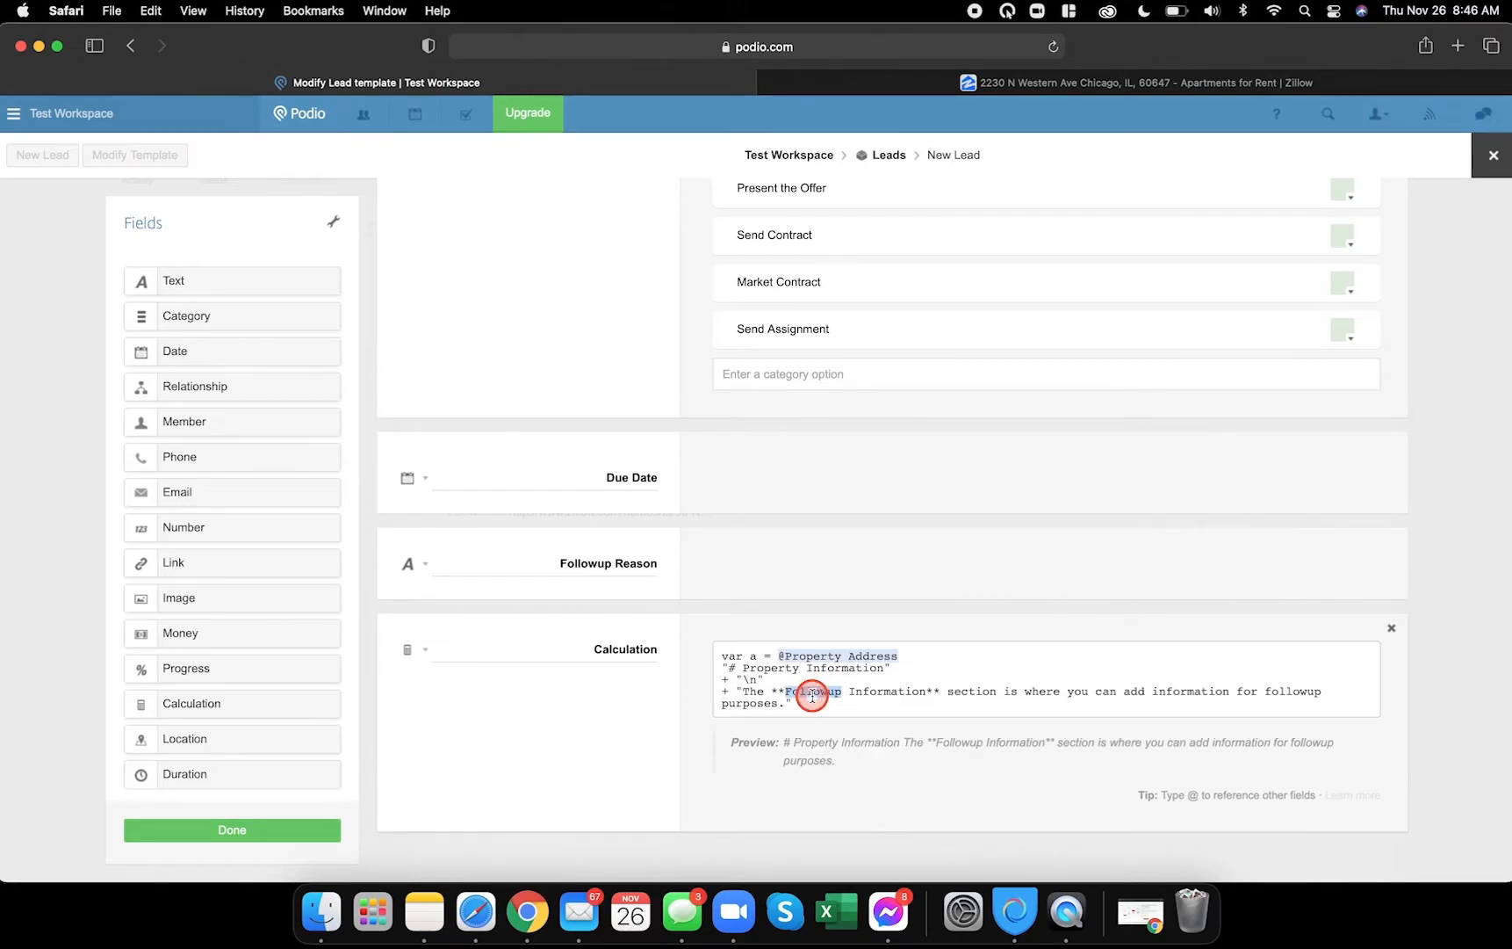
text(Property)
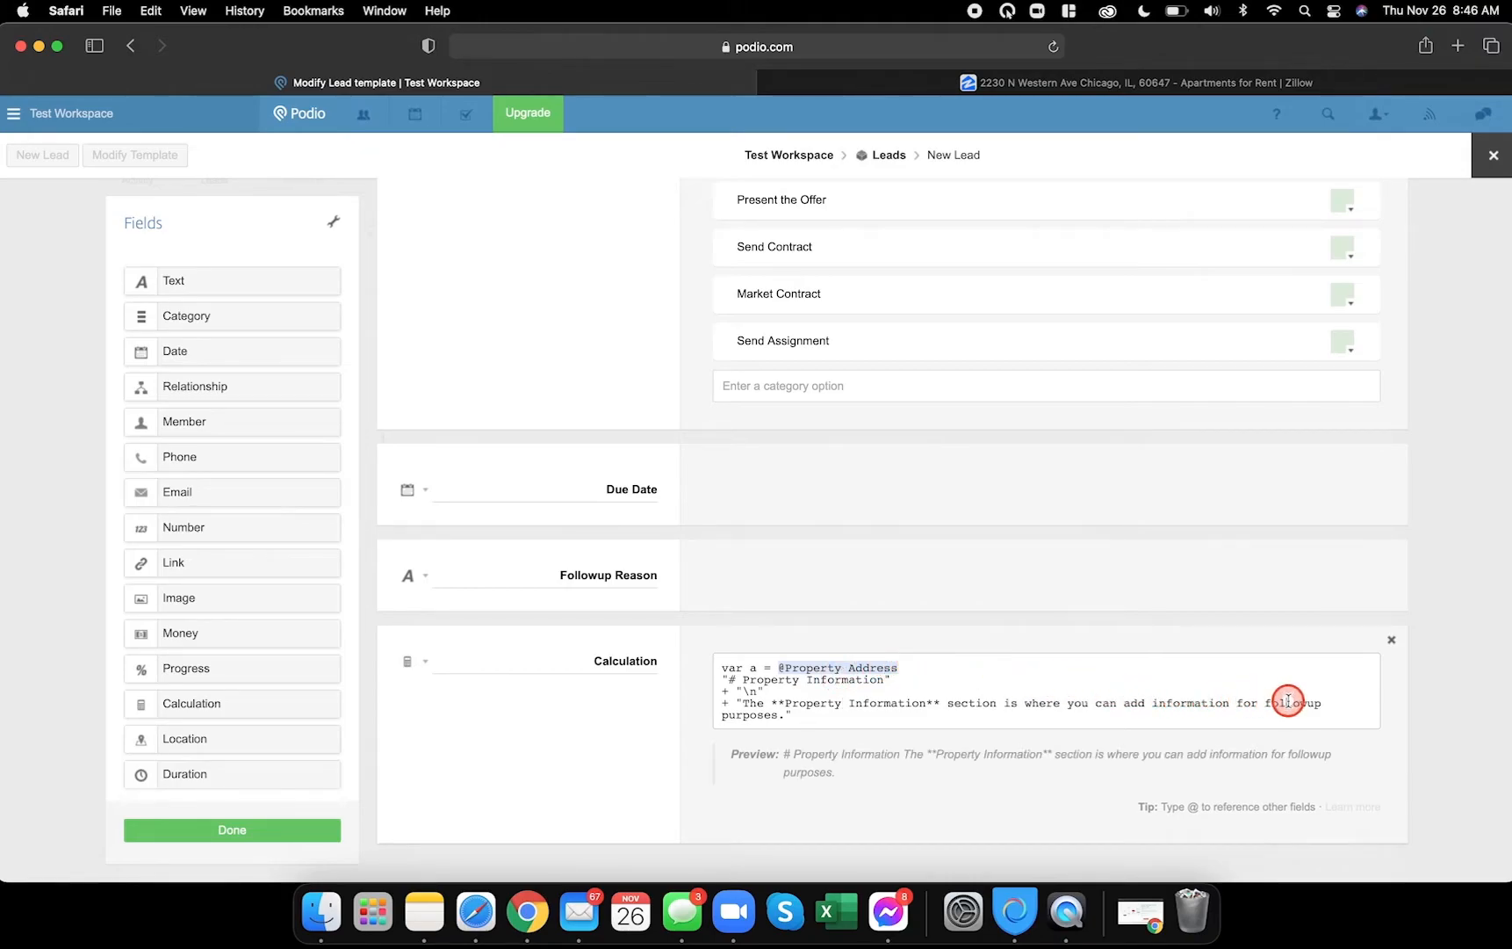
double_click(1288, 701)
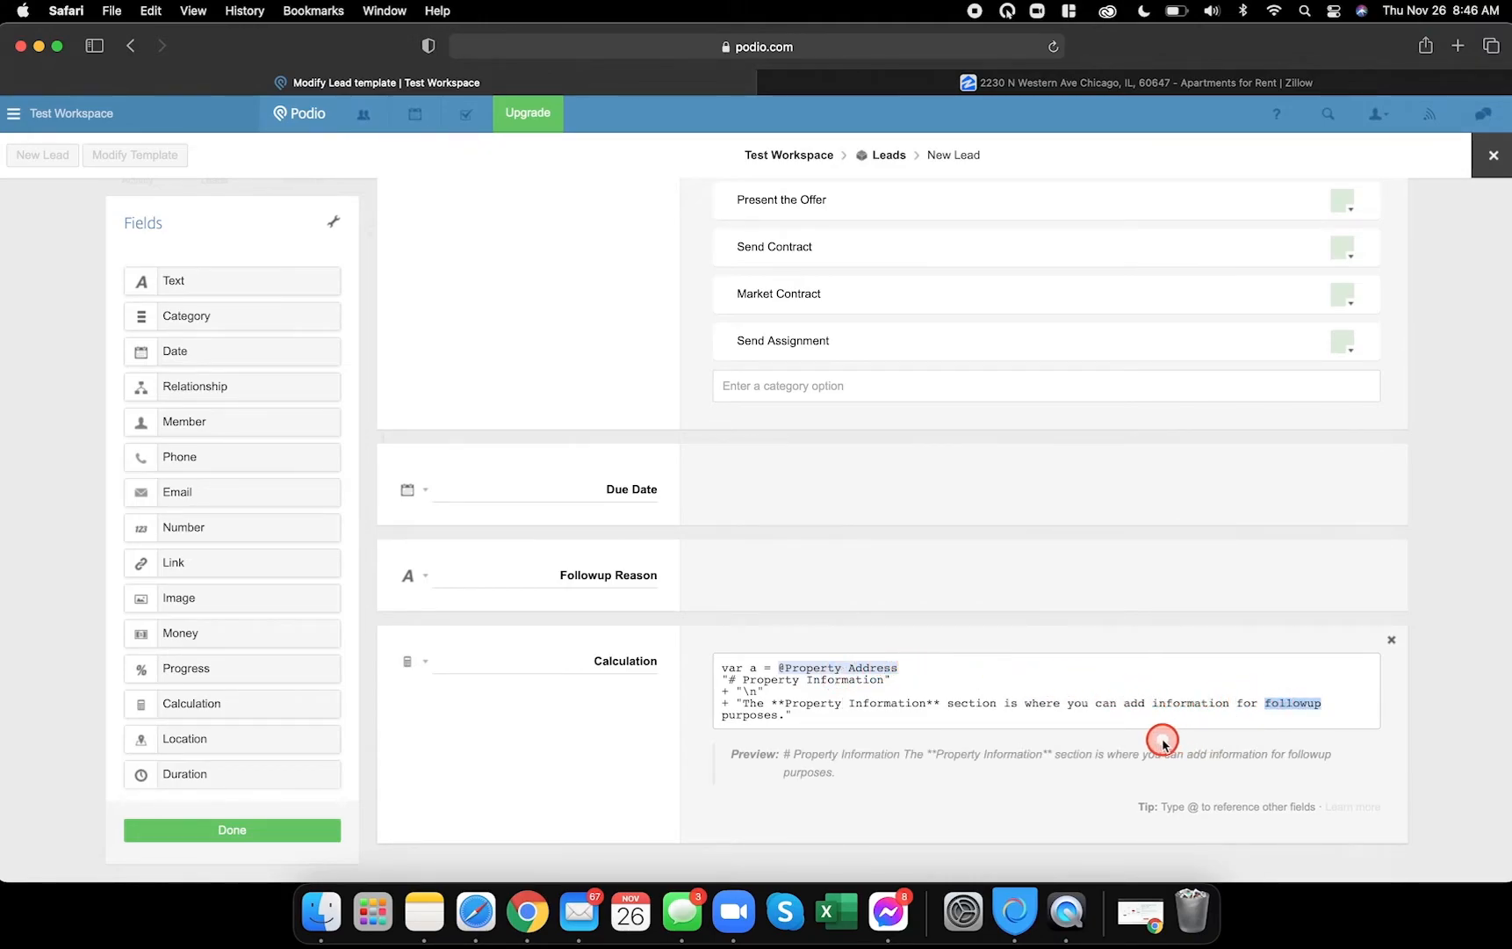
text(property)
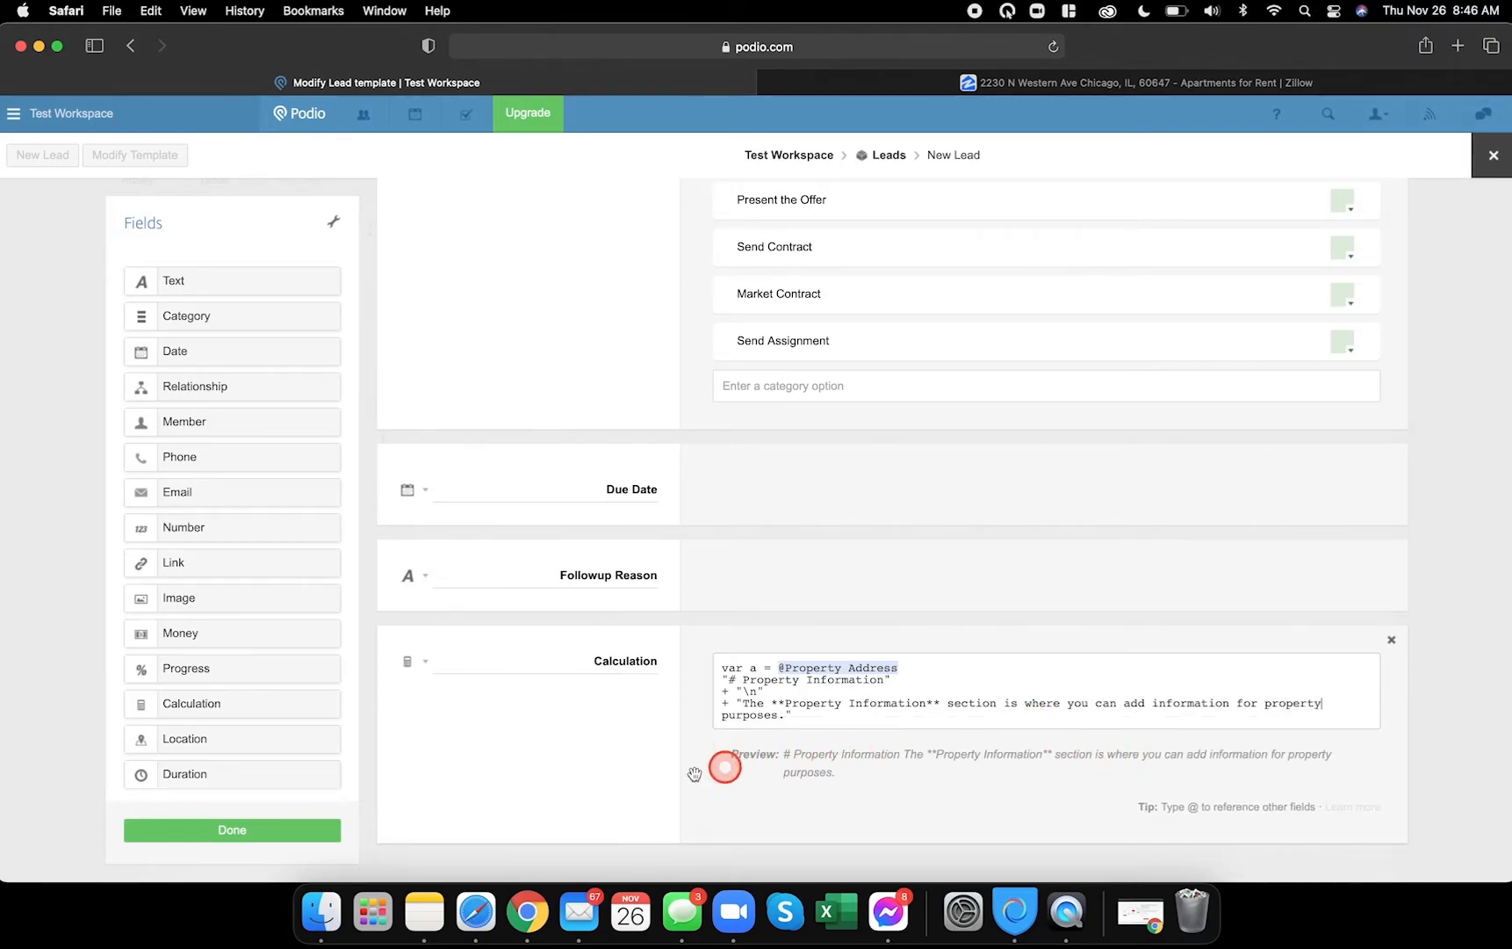
scroll(634, 726, down, 1)
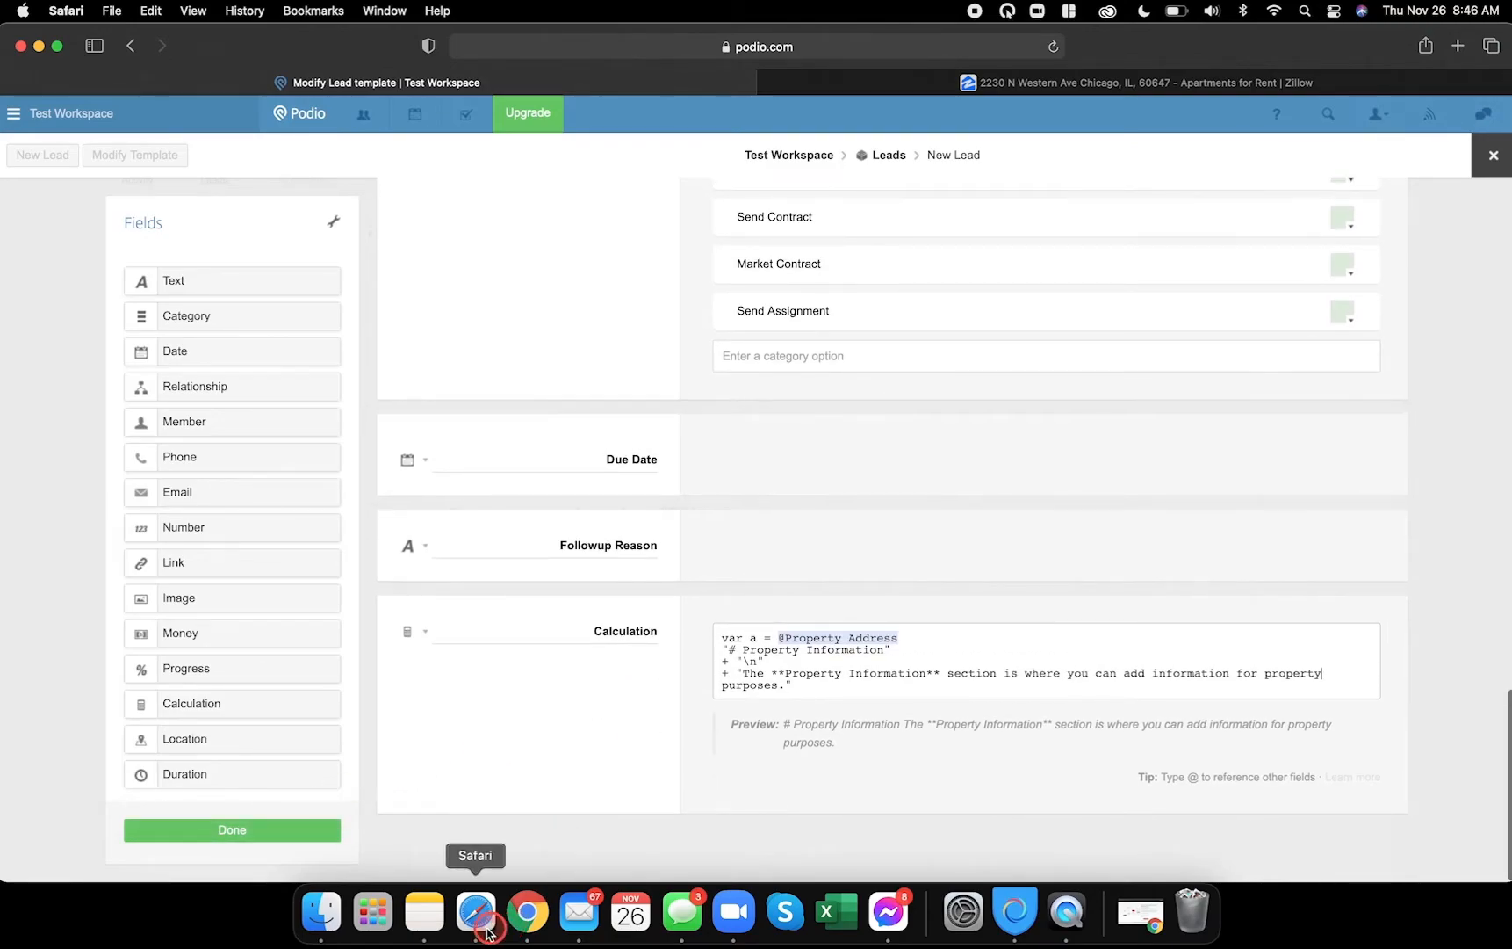
- Add a Category field and then a Number field below the Calculation, checking the reference Test Lead
click(519, 913)
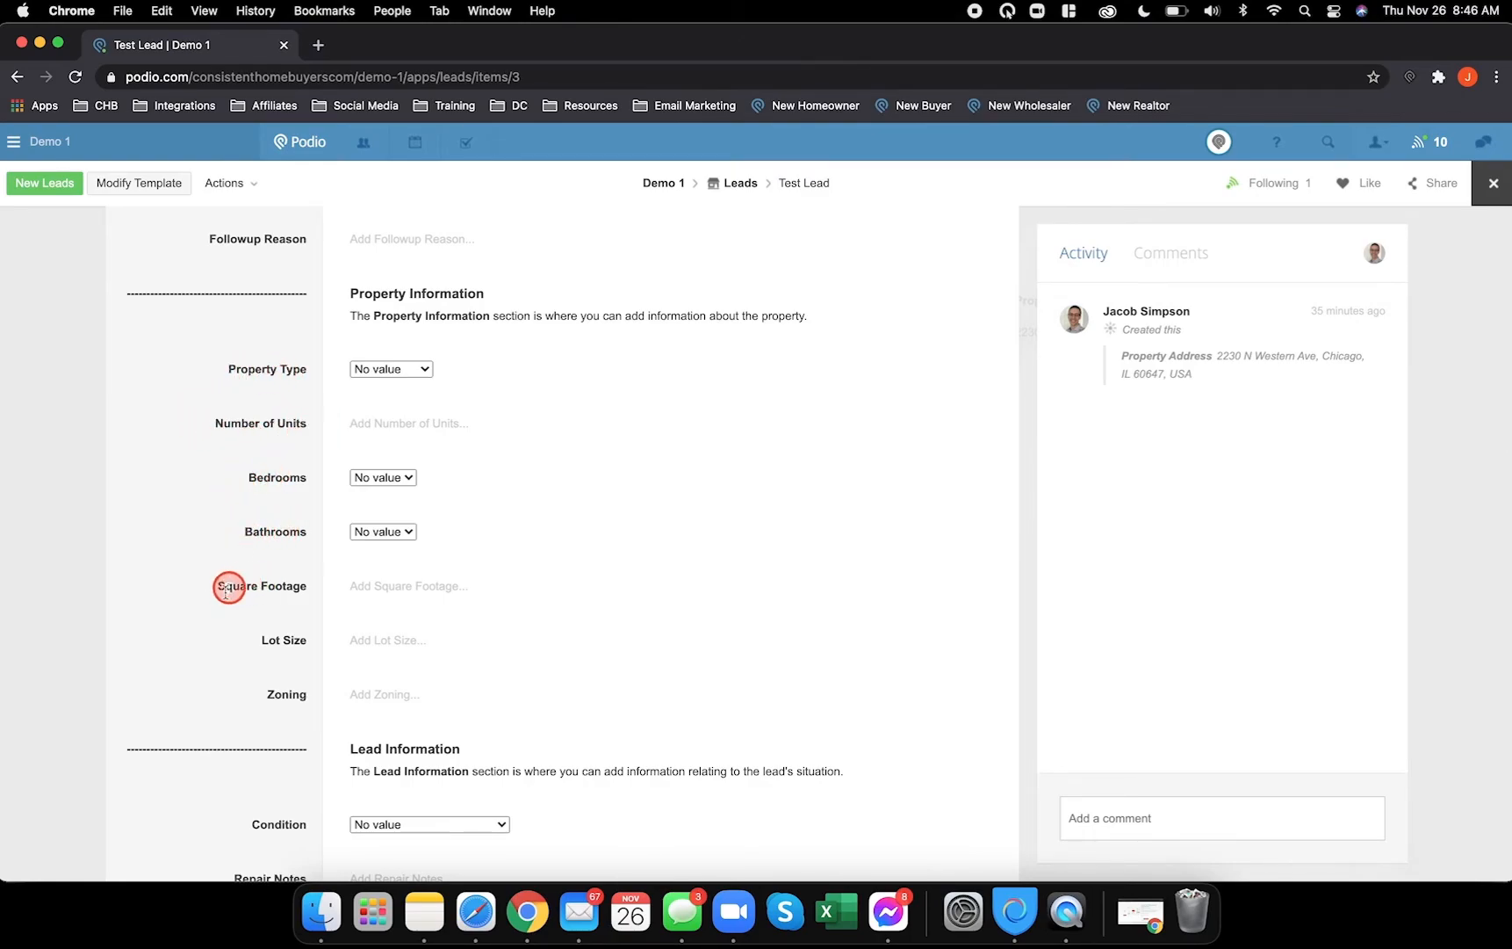
click(475, 911)
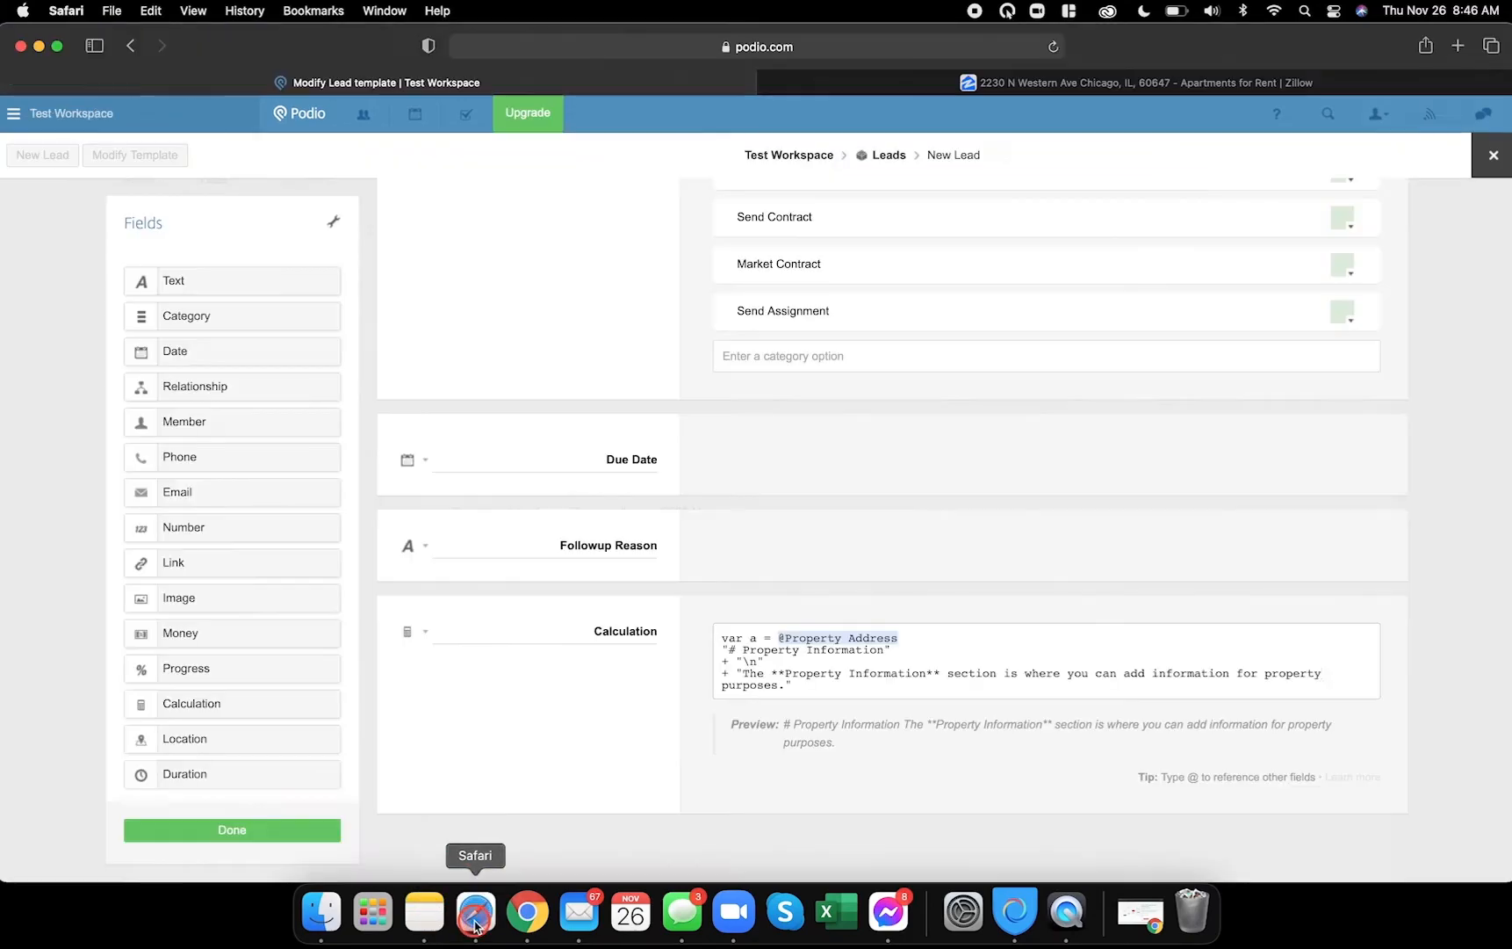
drag(223, 321, 463, 837)
scroll(523, 753, down, 2)
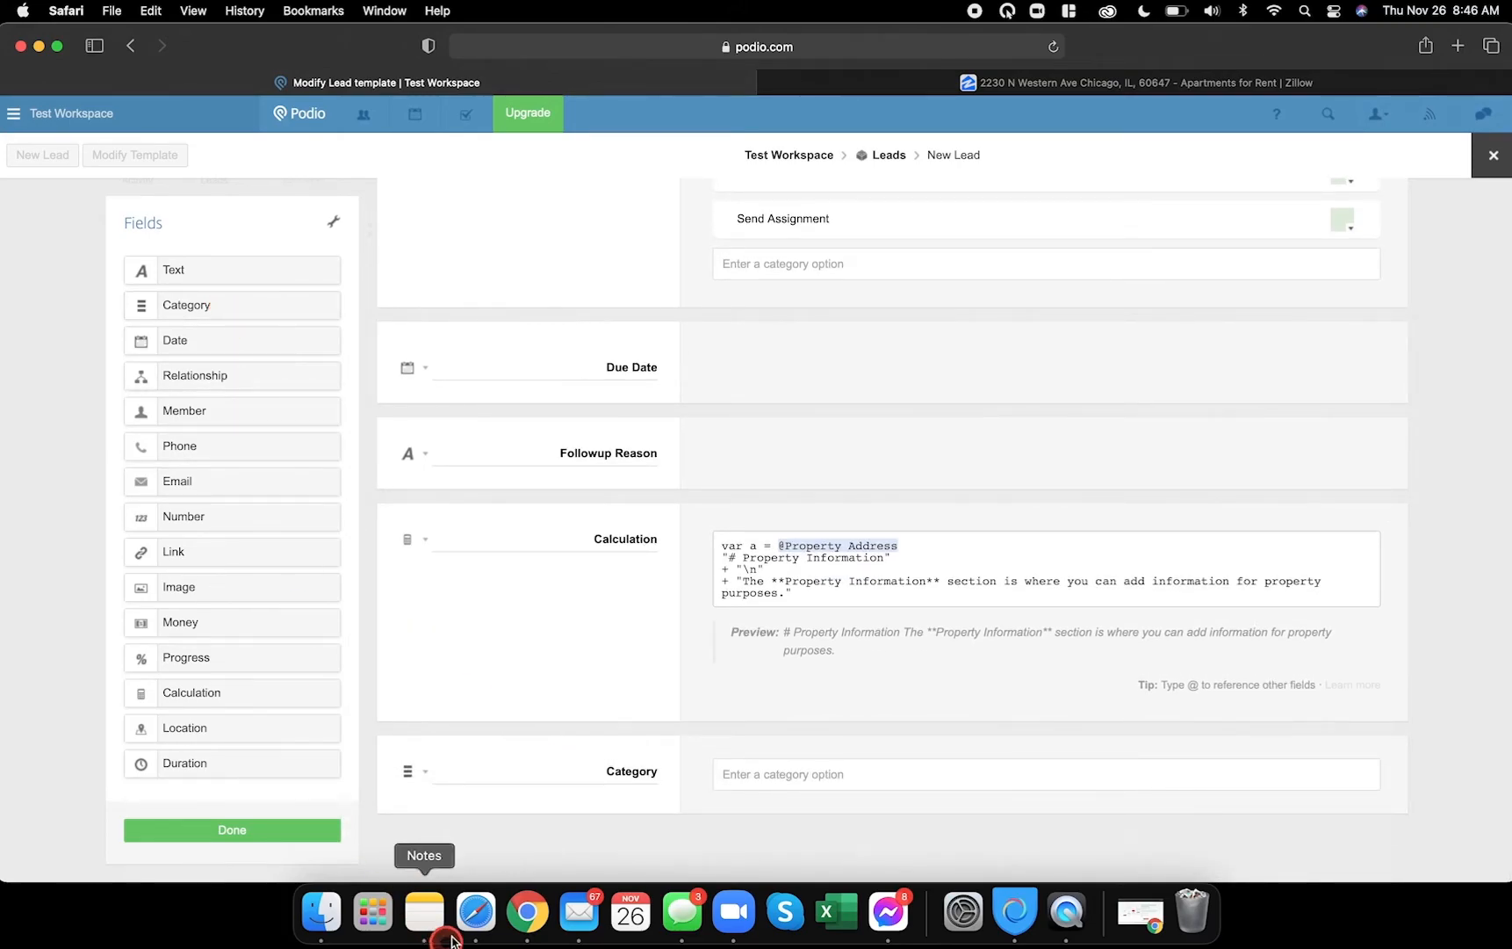
click(513, 918)
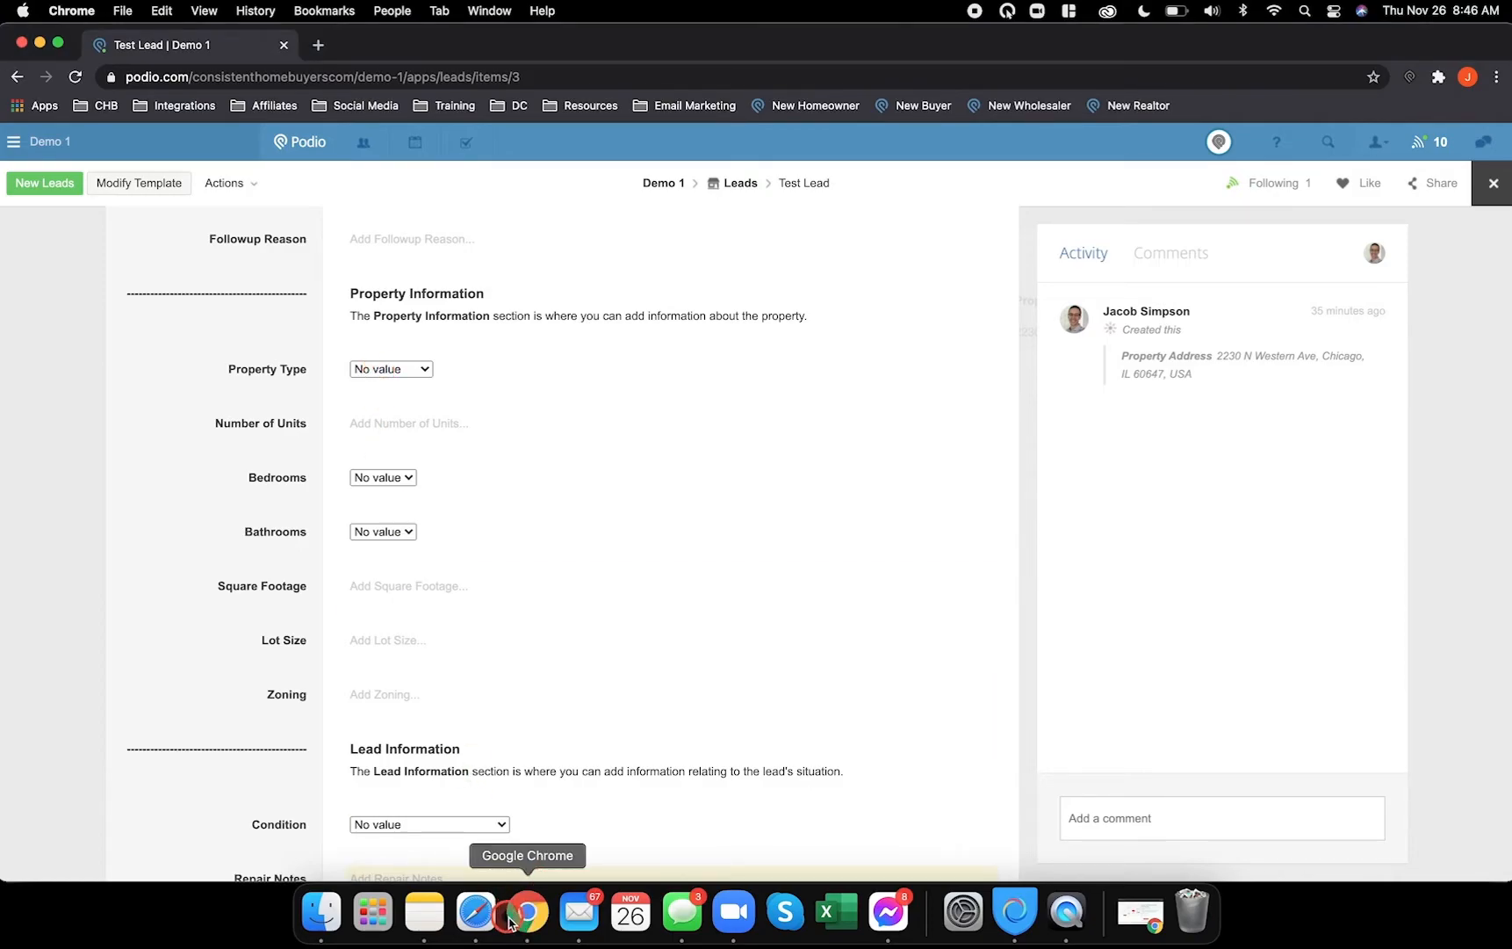
click(475, 913)
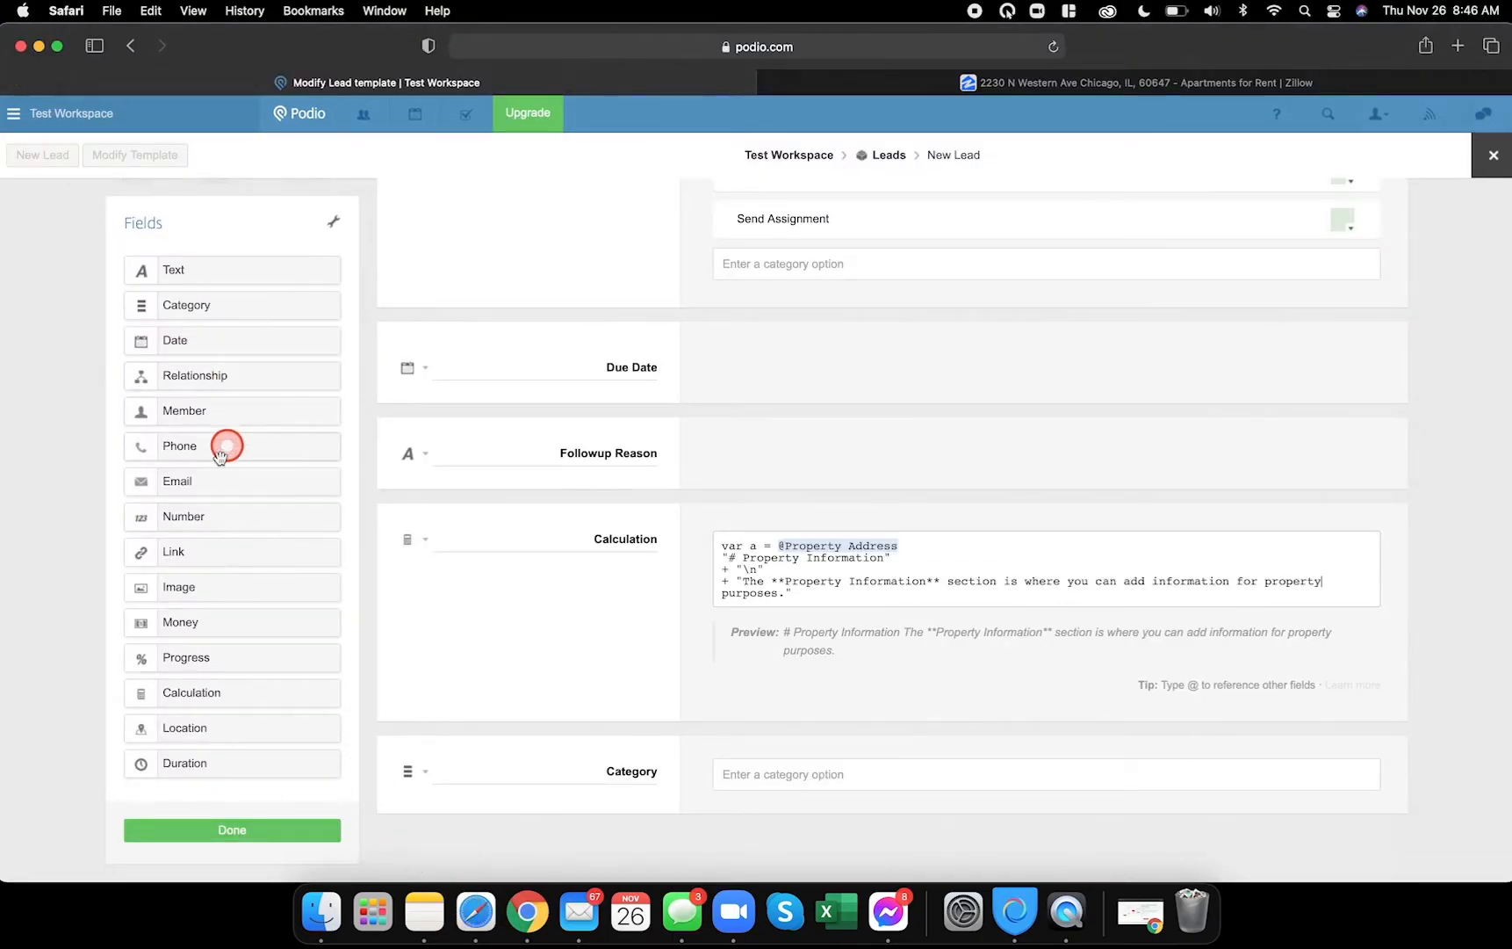
drag(183, 517, 465, 810)
- Add two more Category fields, two Number fields and a Text field at the bottom
drag(183, 309, 435, 817)
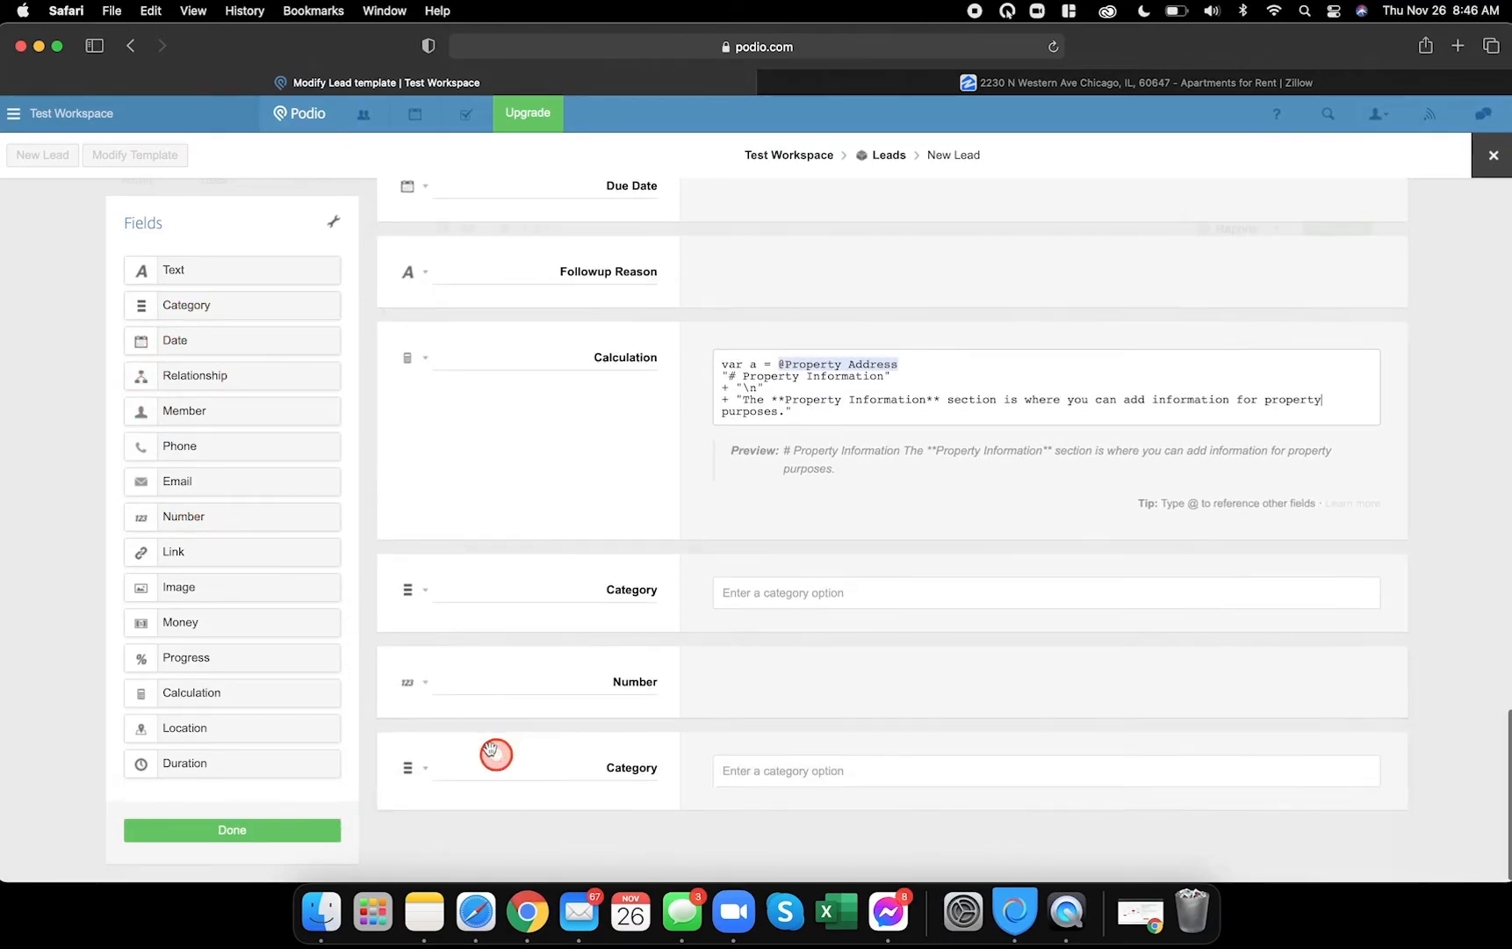
drag(196, 304, 466, 840)
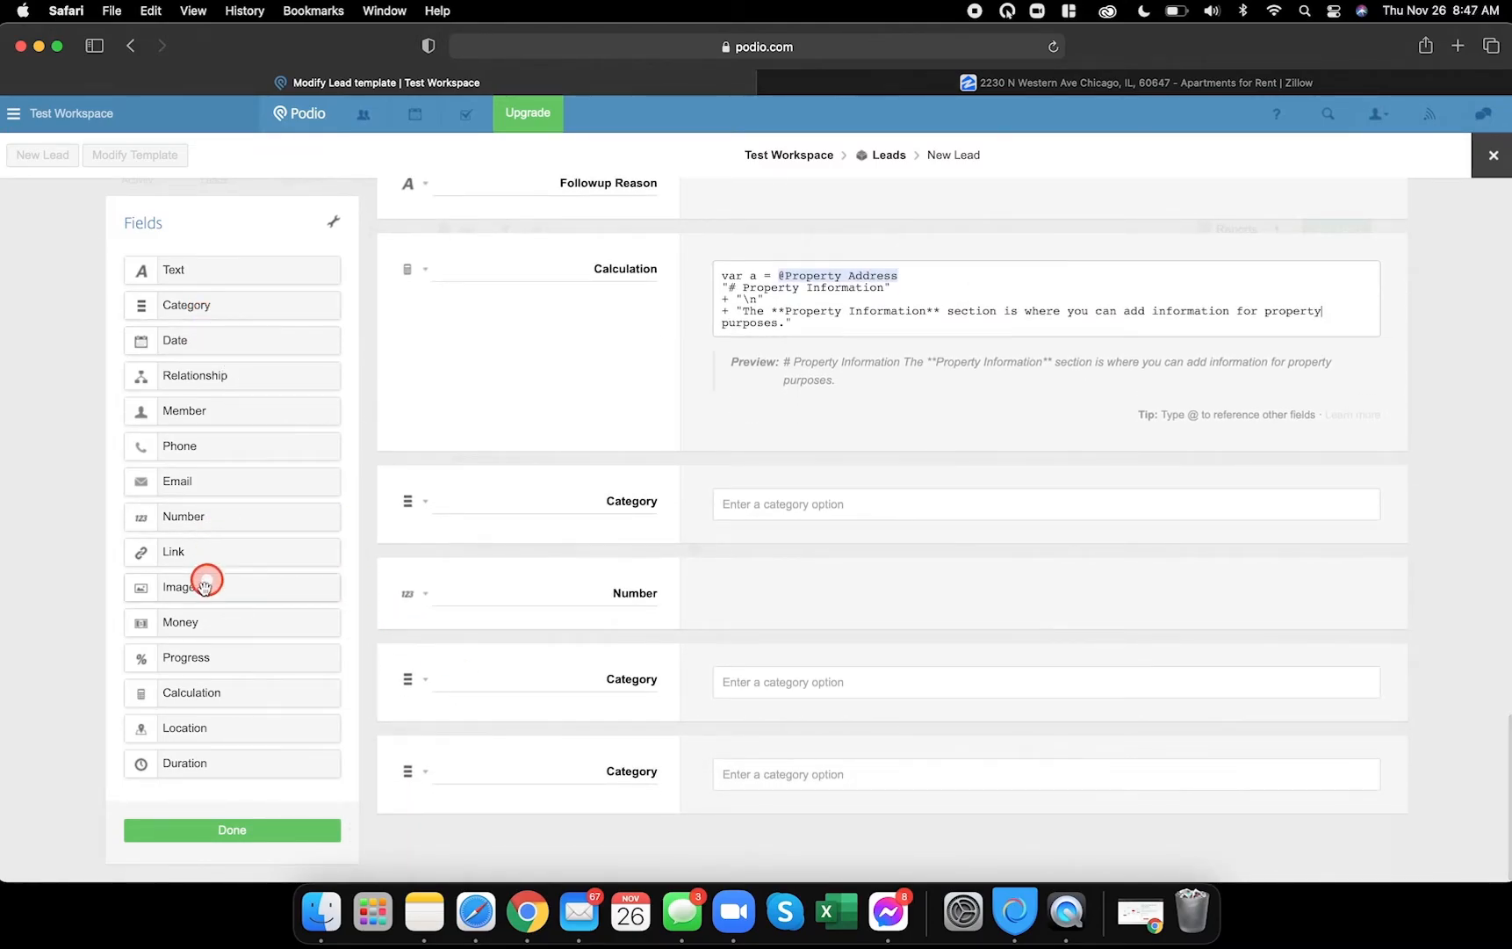
drag(168, 521, 512, 763)
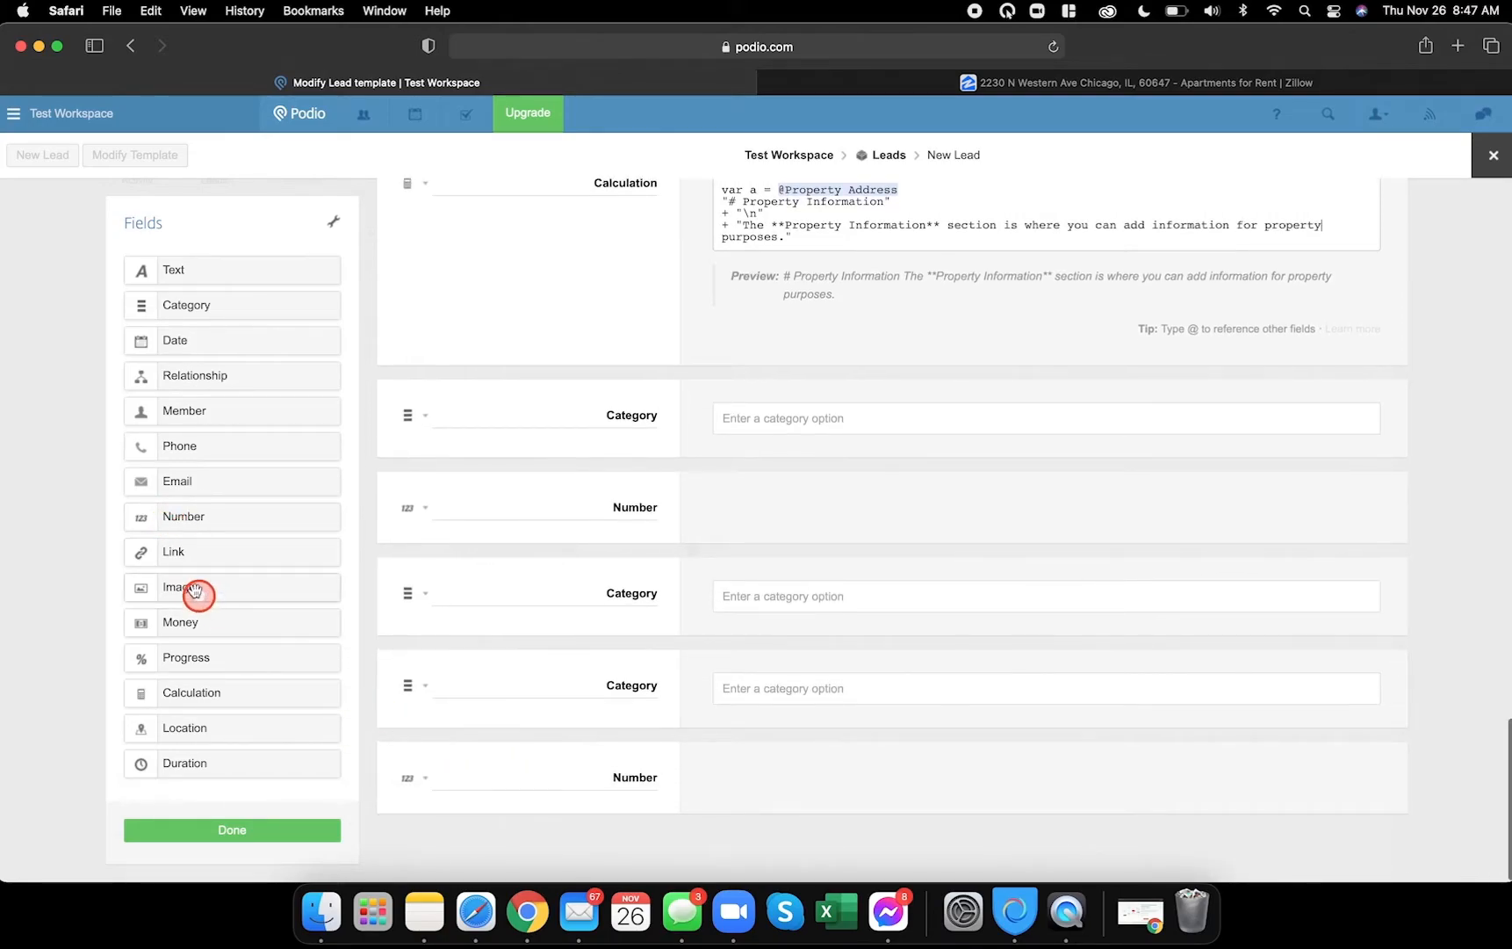
drag(176, 513, 488, 748)
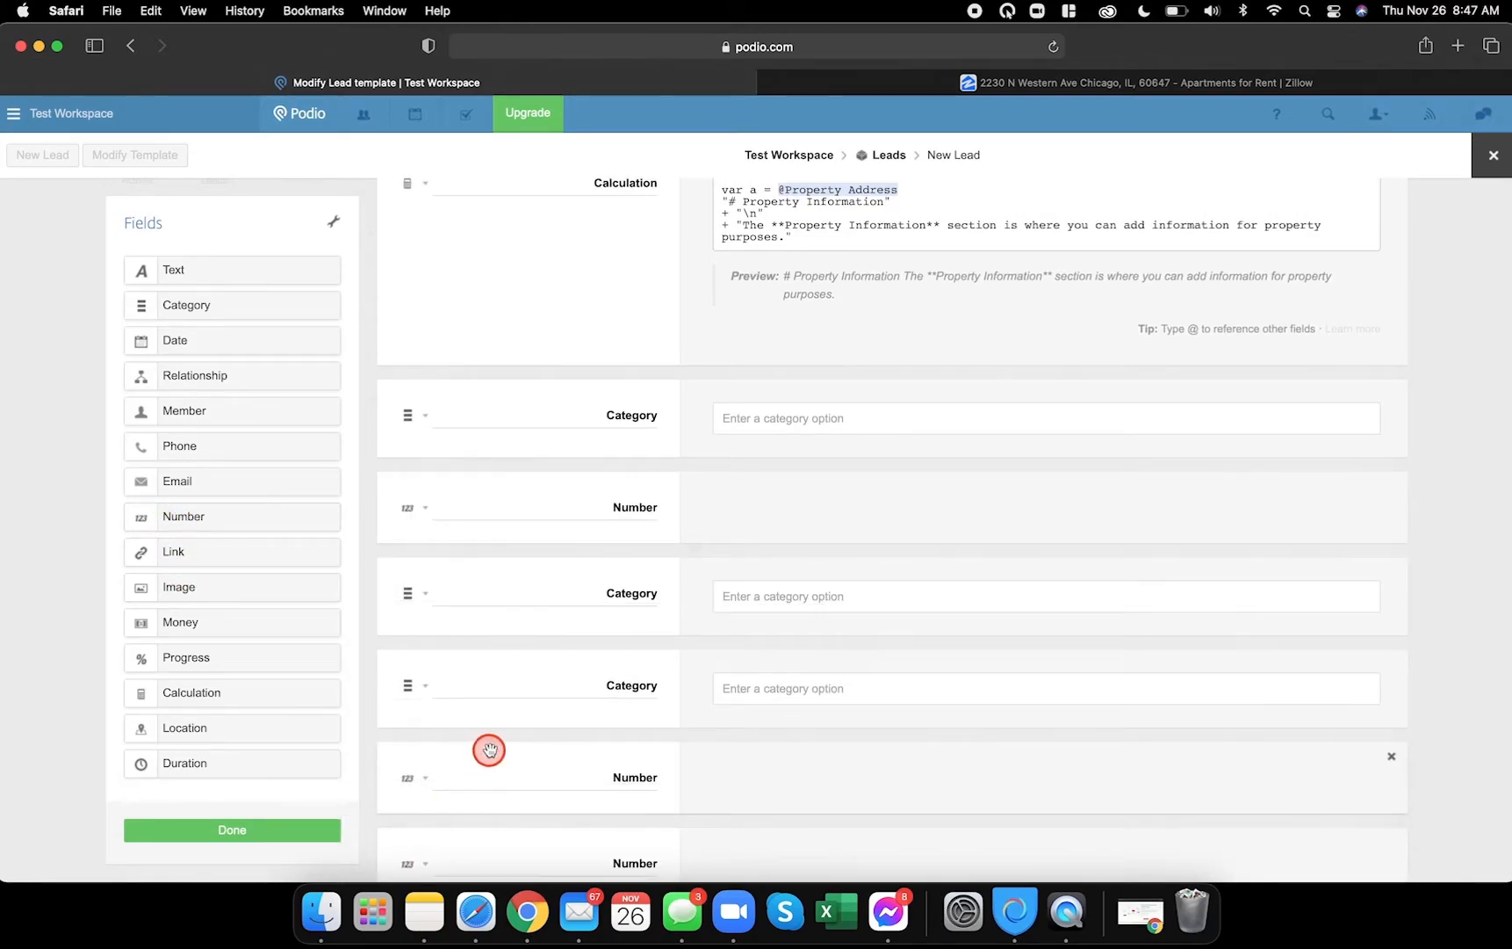
click(531, 920)
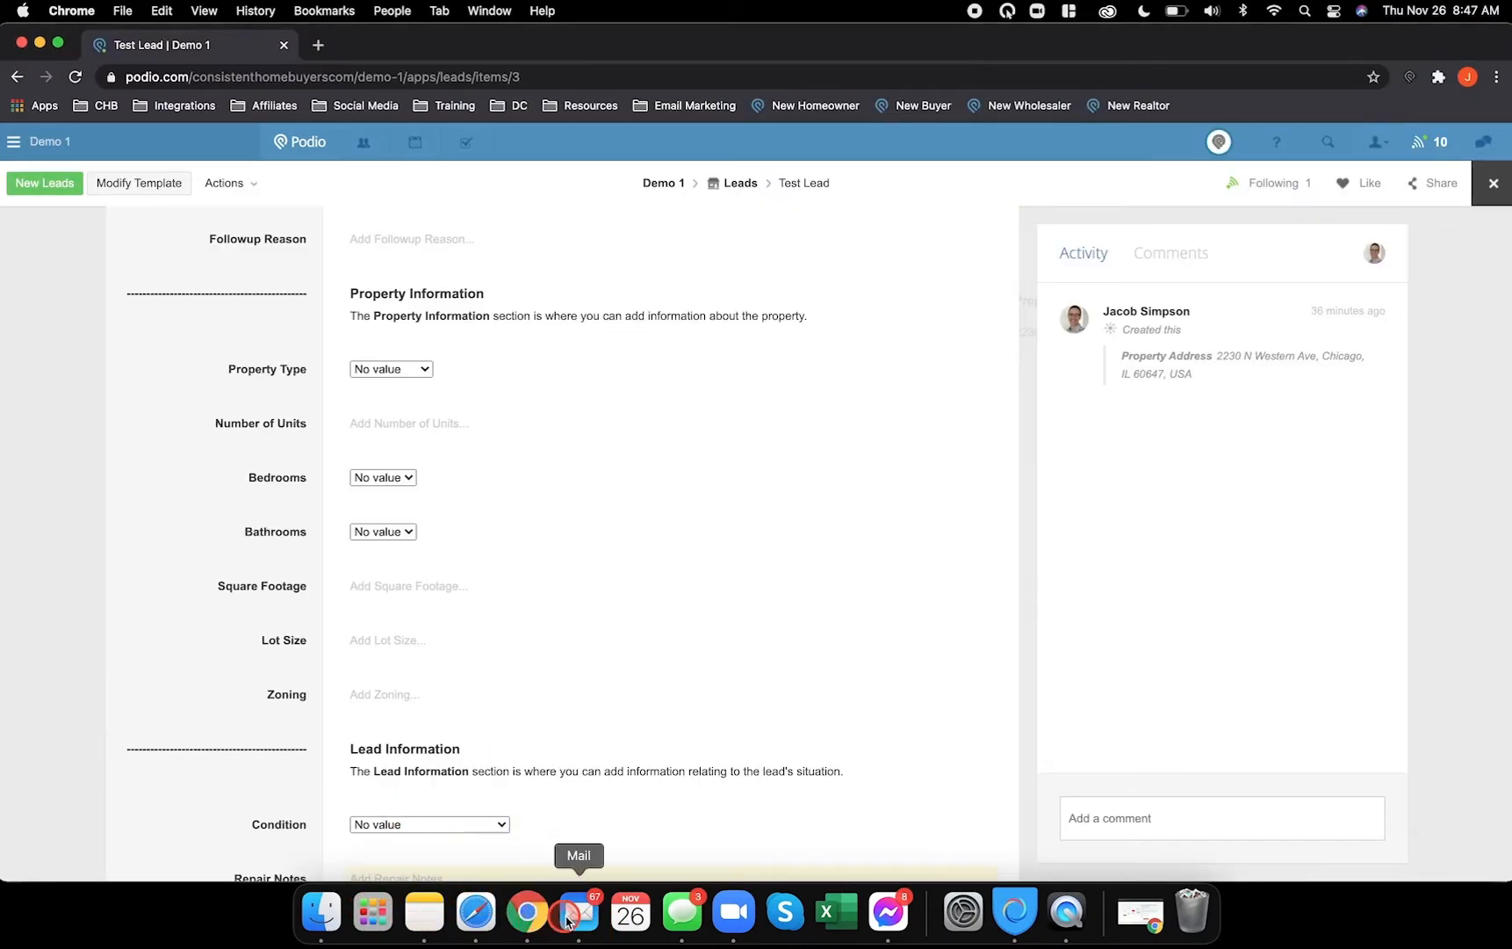
click(475, 913)
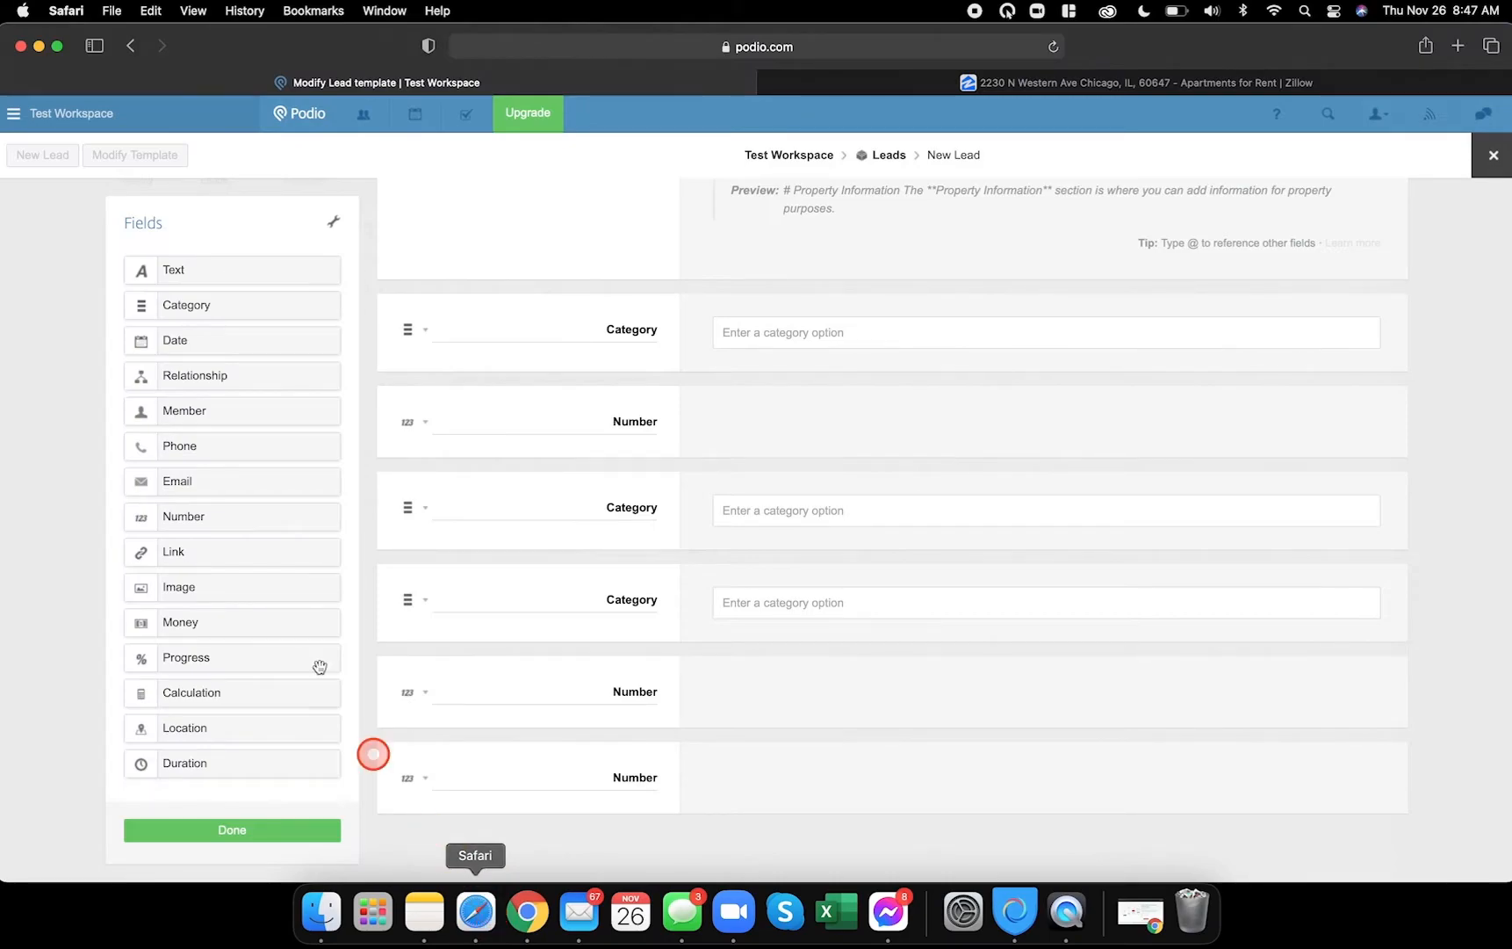
drag(208, 269, 439, 821)
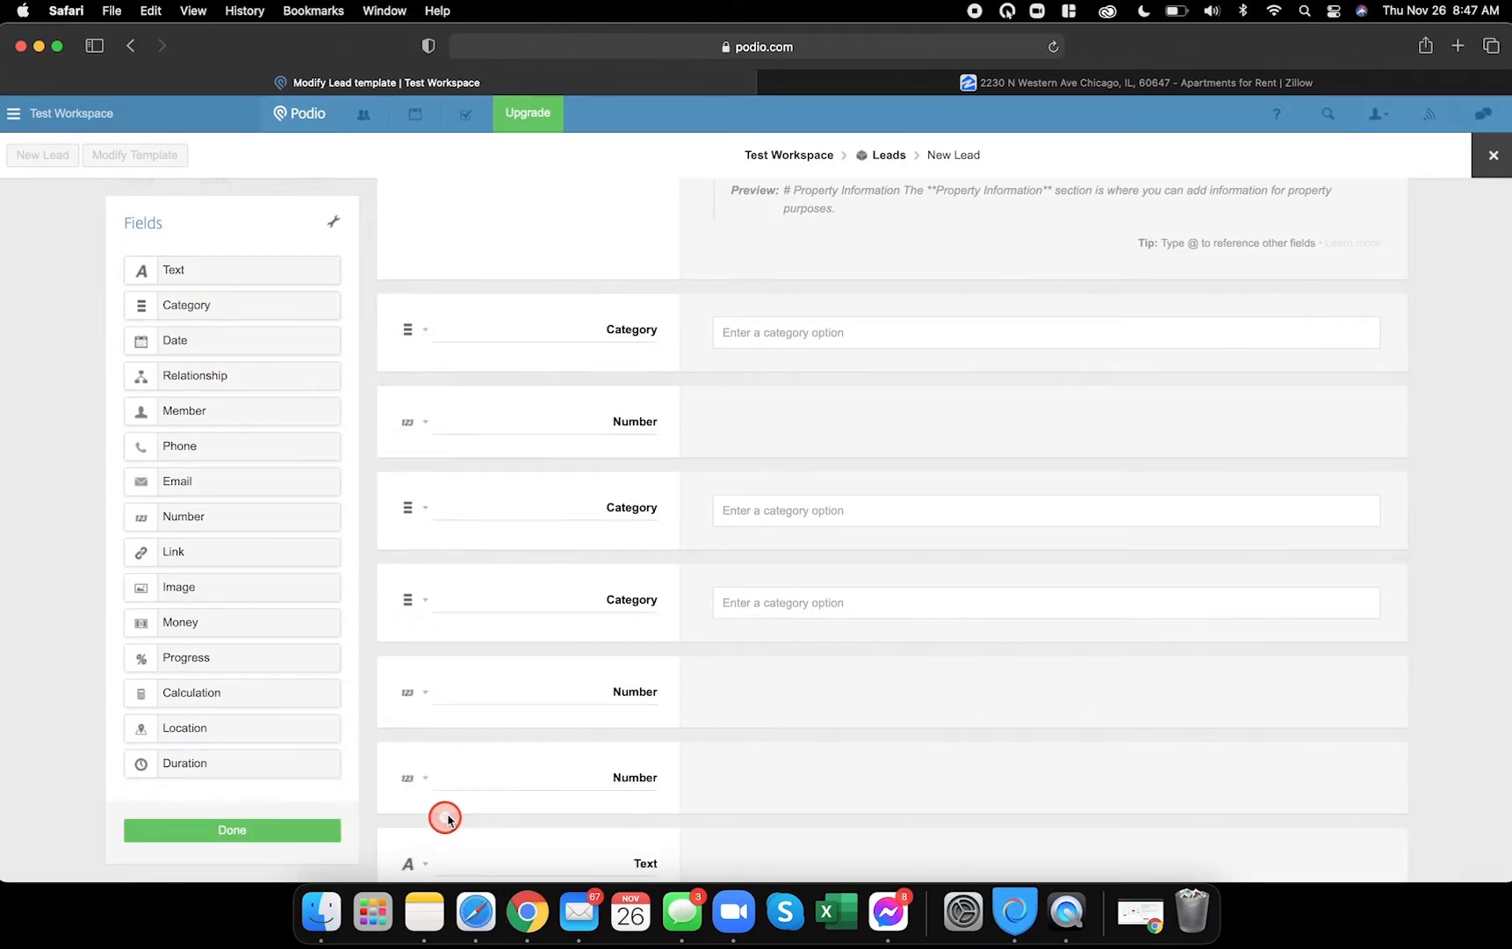
scroll(507, 760, down, 2)
- Create Property Type options SFH, MFH, Townhouse, Rowhouse, Condo, Land, and rename Number to Number of Units
double_click(633, 265)
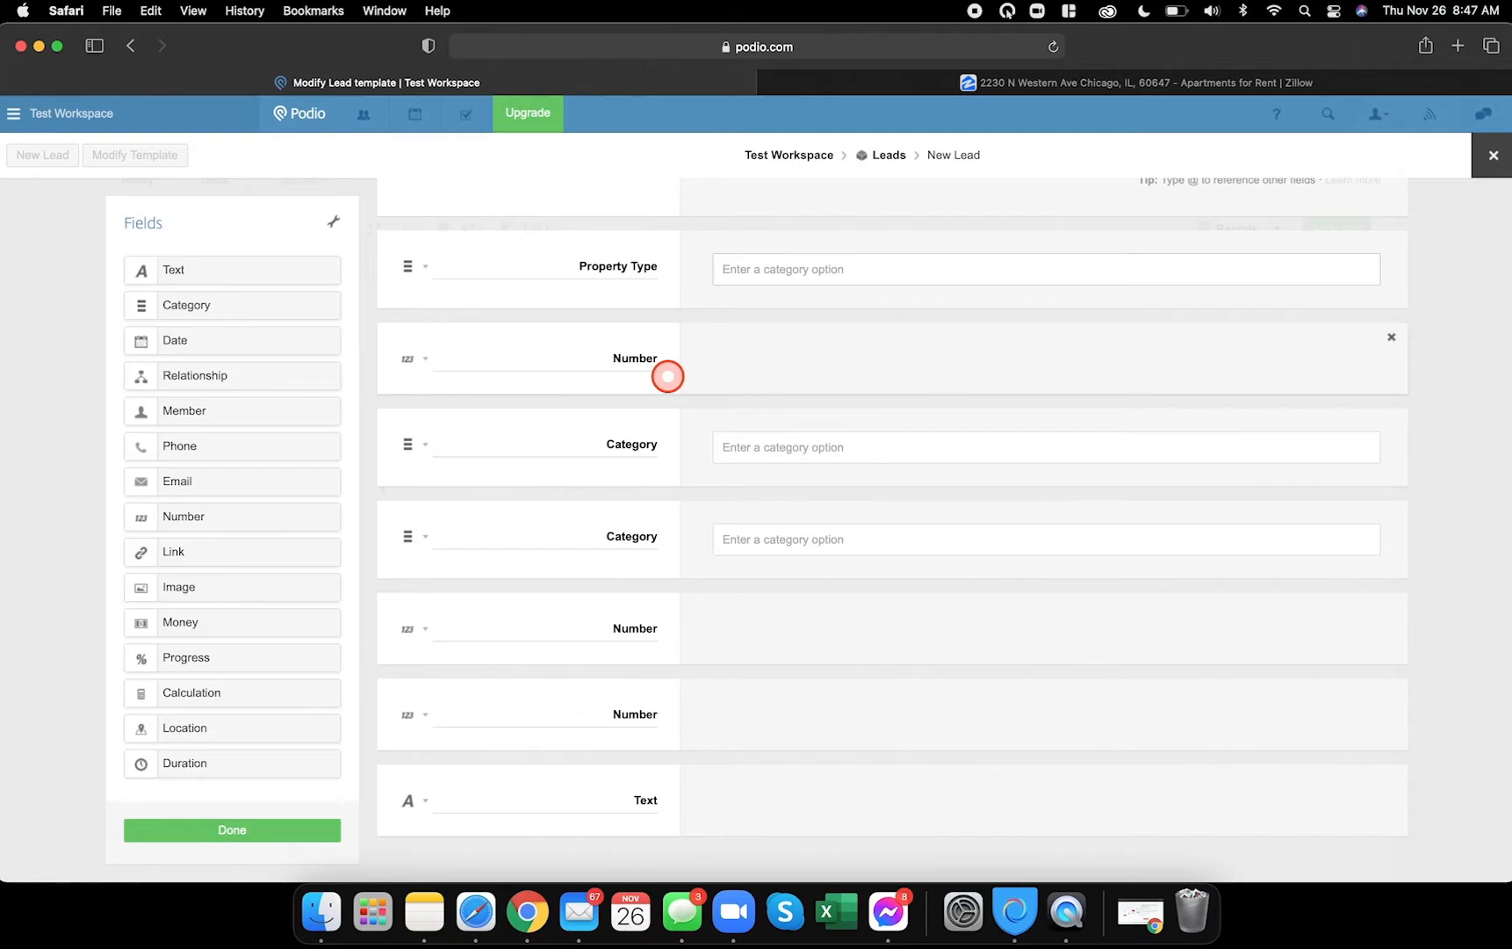
text(SFH)
key(Return)
text(M)
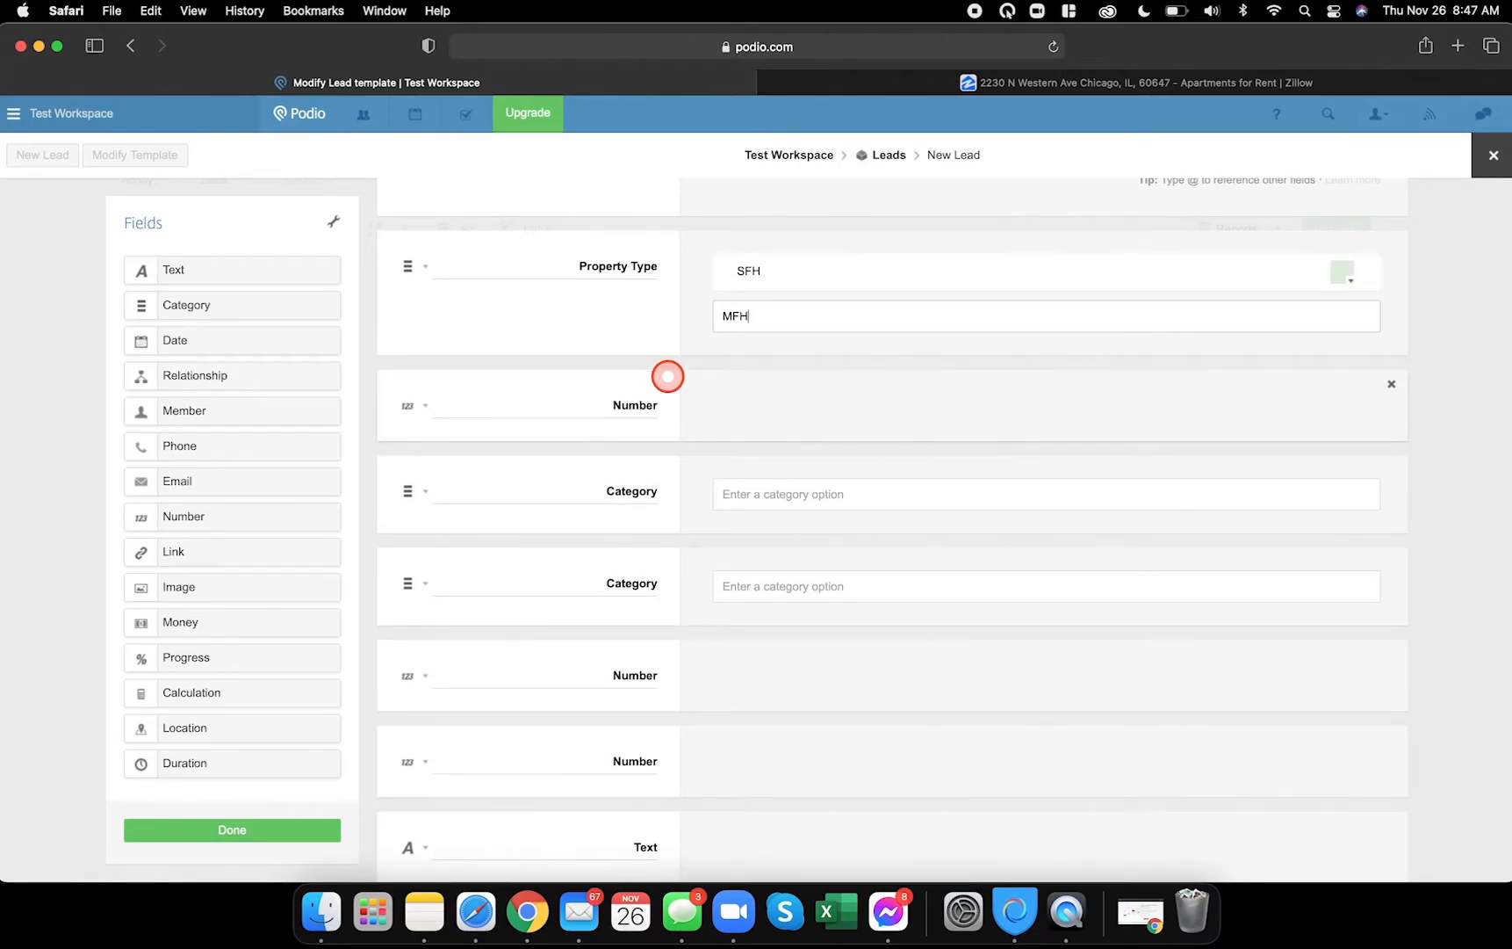
text(FH)
key(Return)
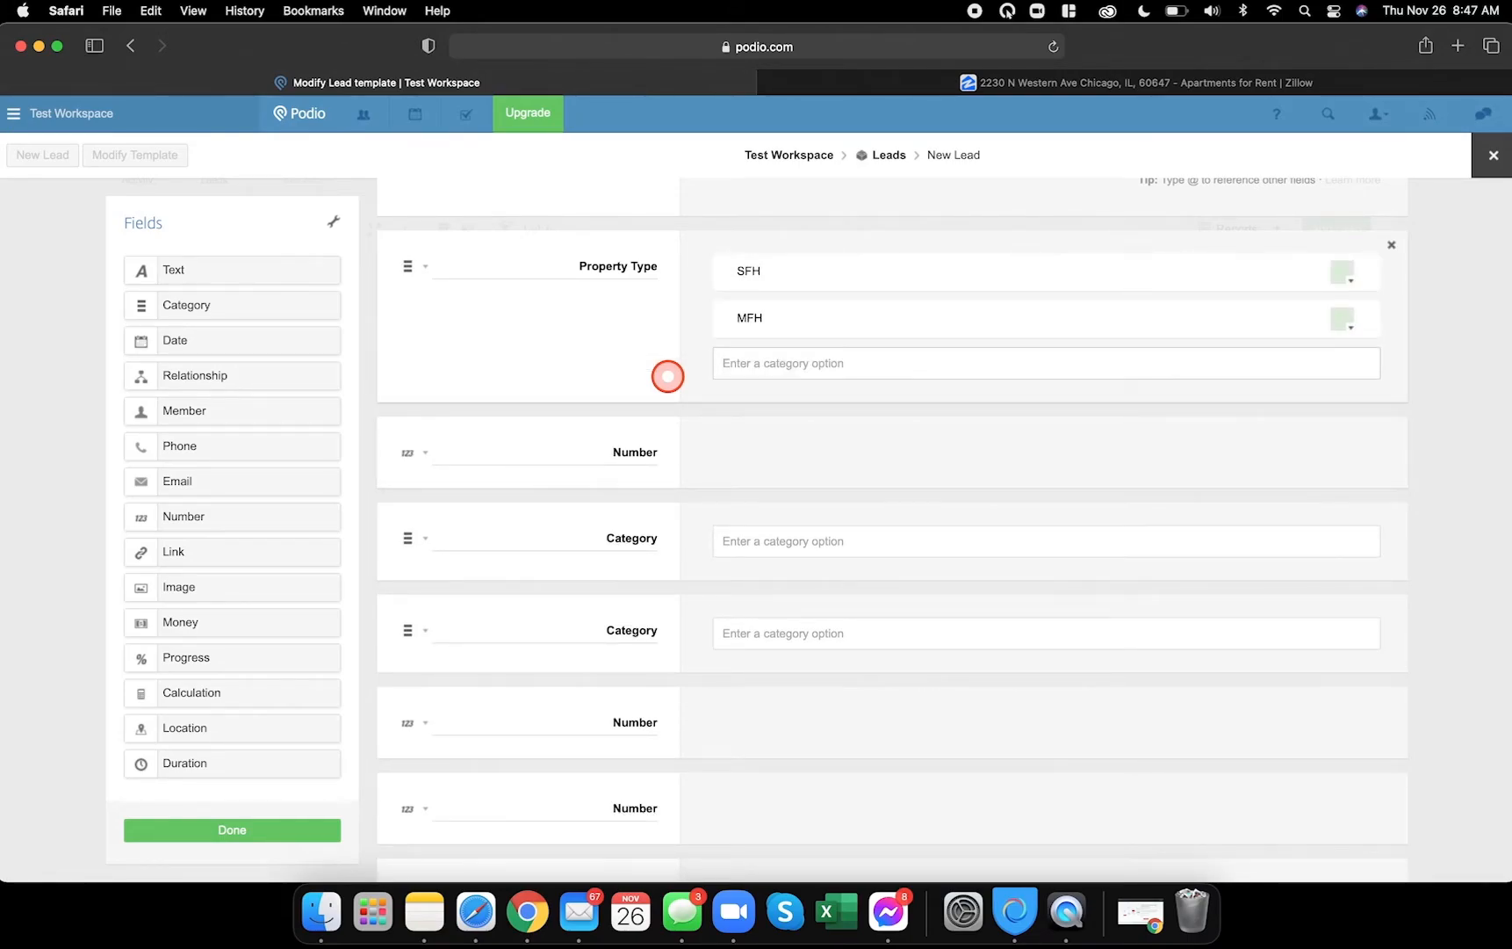
text(Townhouse)
key(Return)
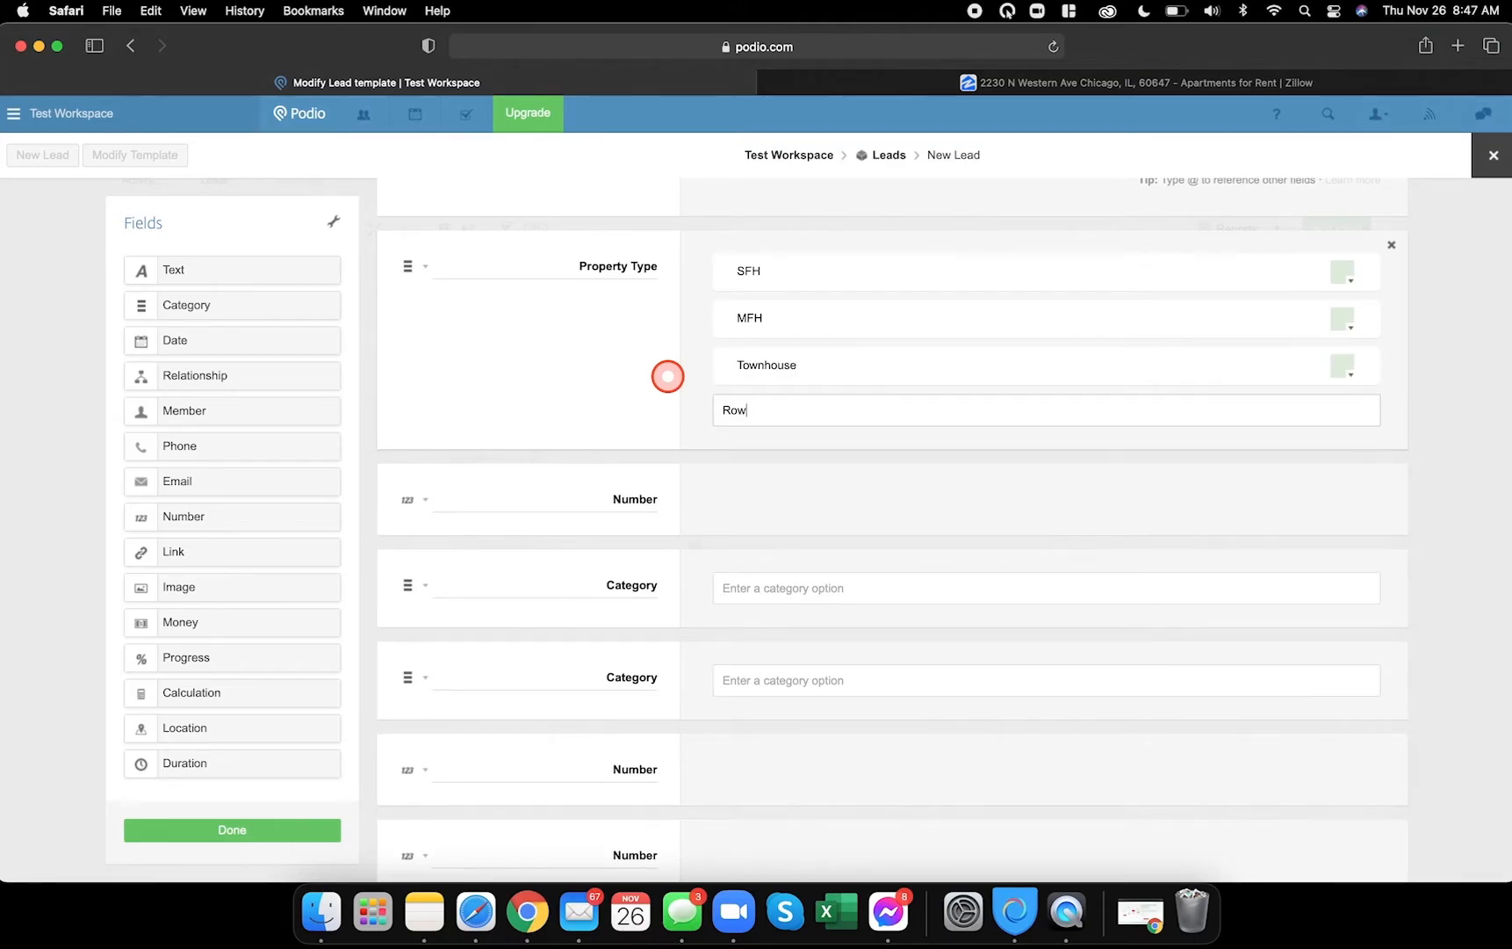
text(Rowhouse)
key(Return)
text(Cond)
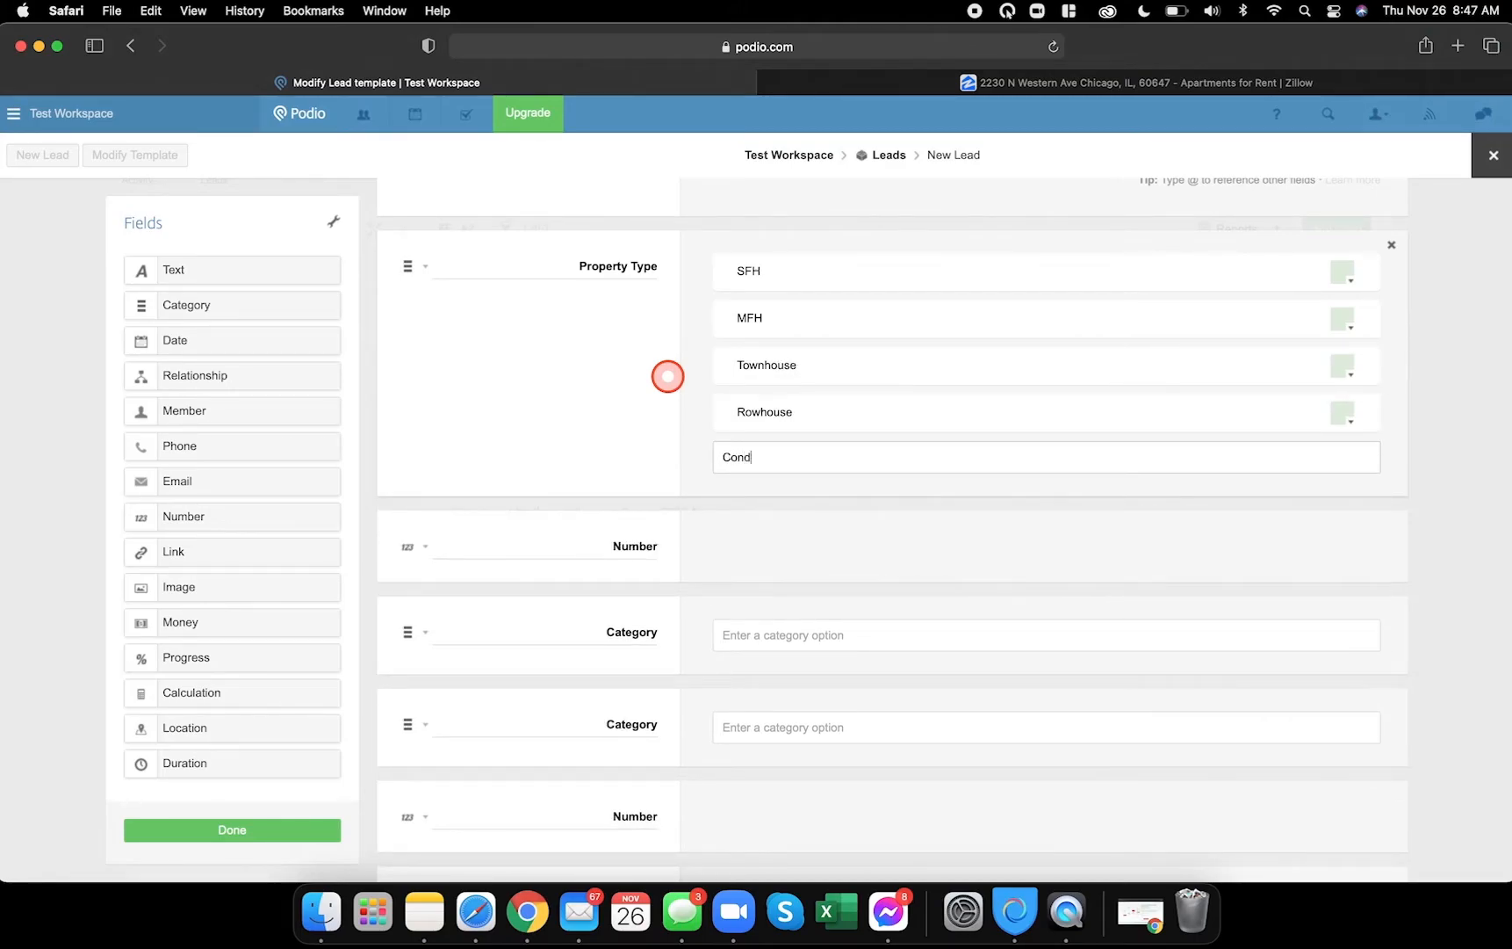
text(o)
key(Return)
text(Land)
key(Return)
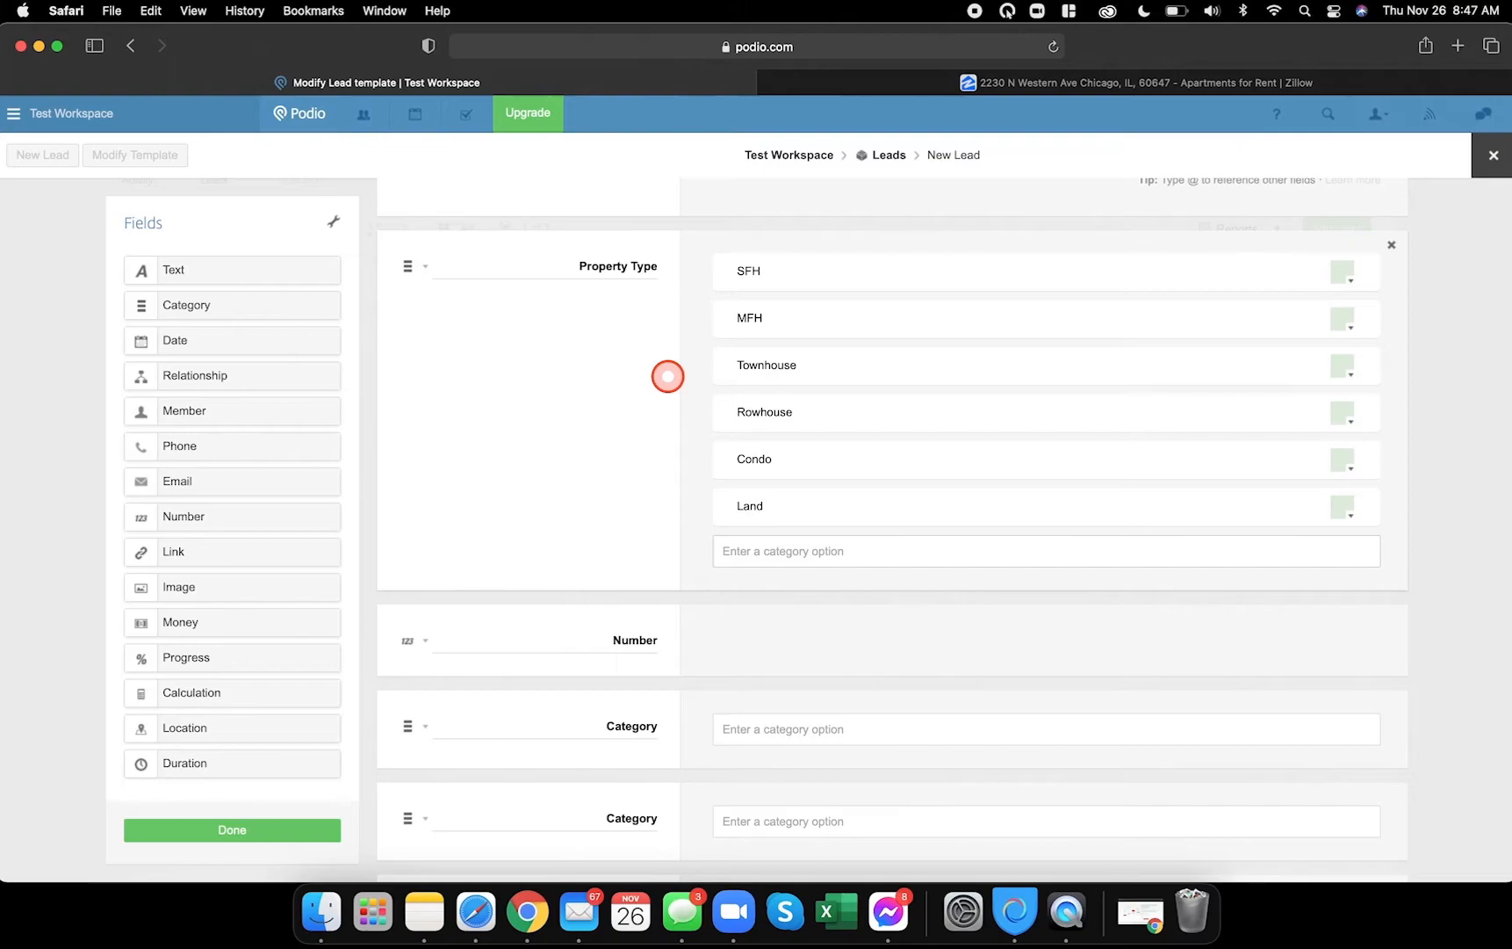
scroll(702, 509, down, 4)
double_click(633, 467)
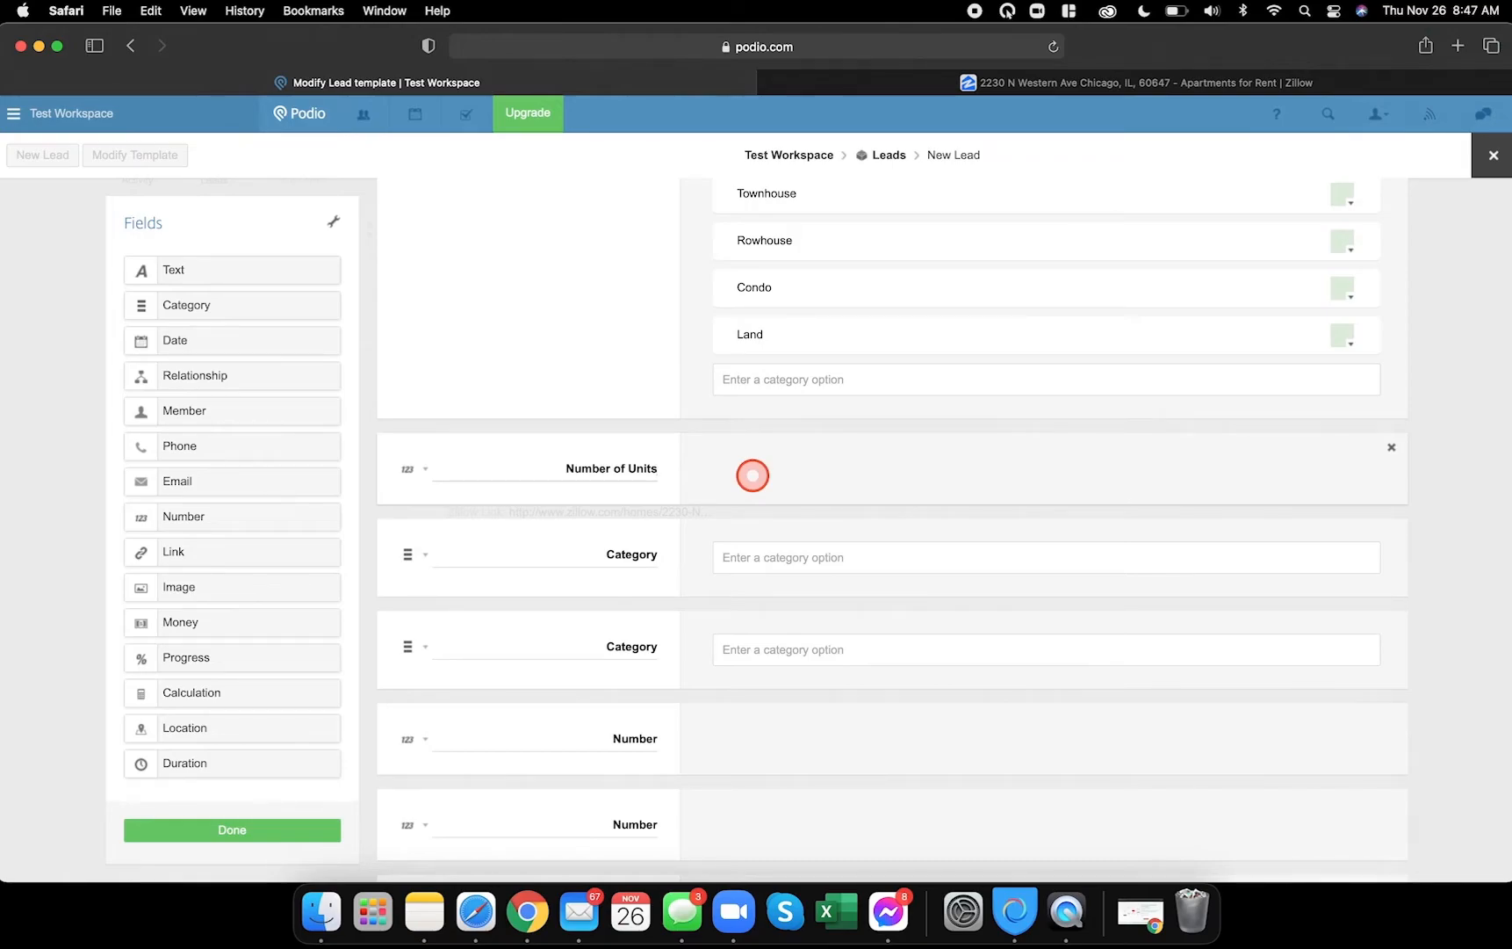
- Rename the next Category to Bedrooms with options 1, 2, 3 and 4
double_click(636, 557)
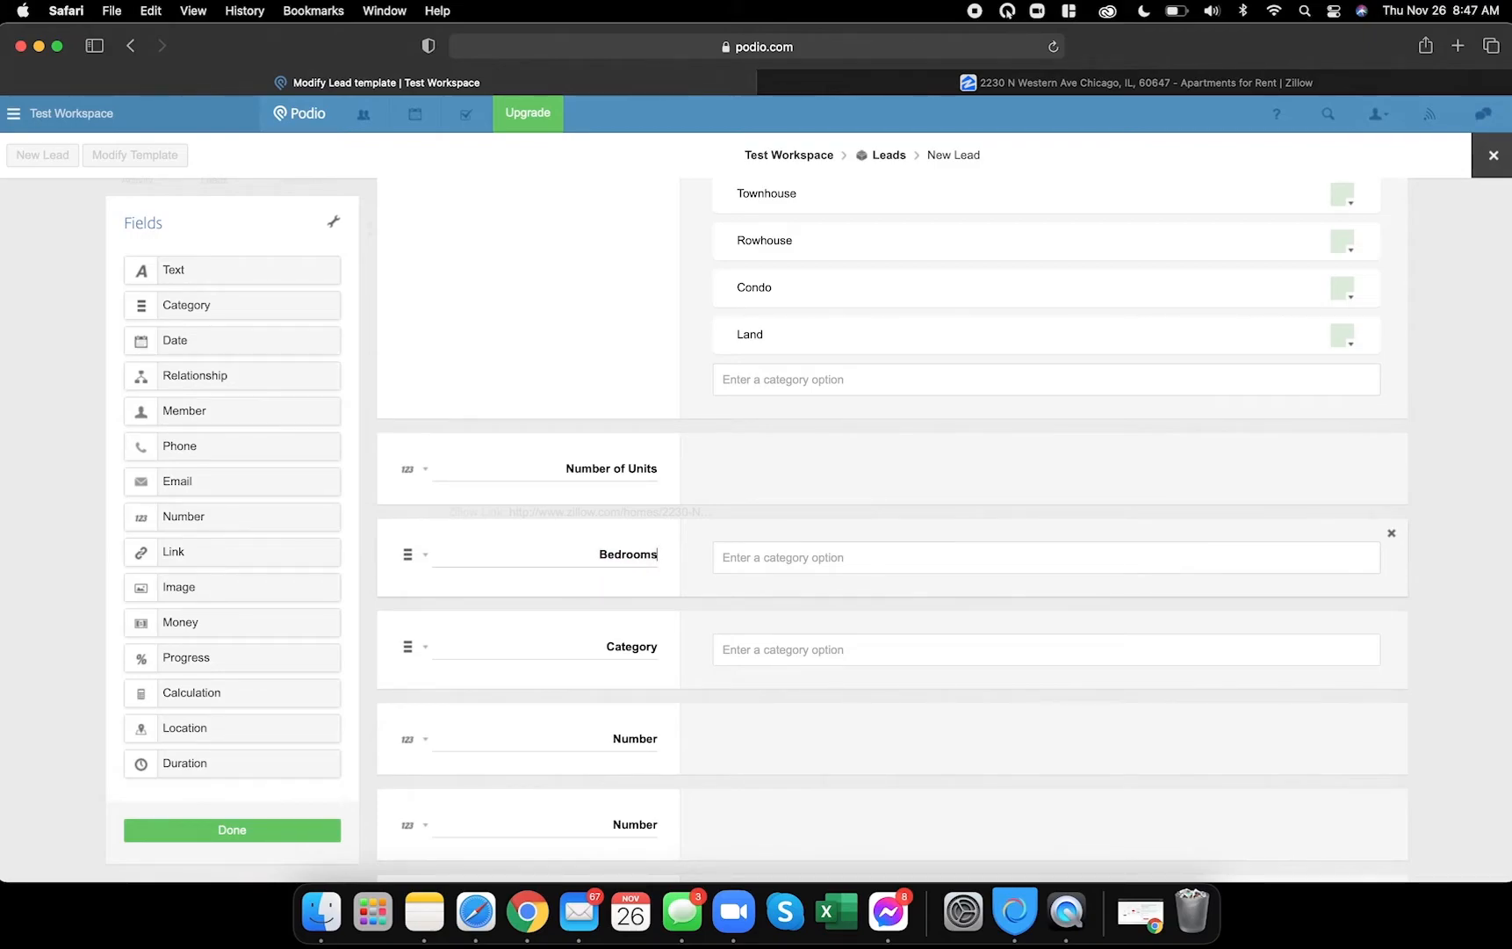
text(1)
key(Return)
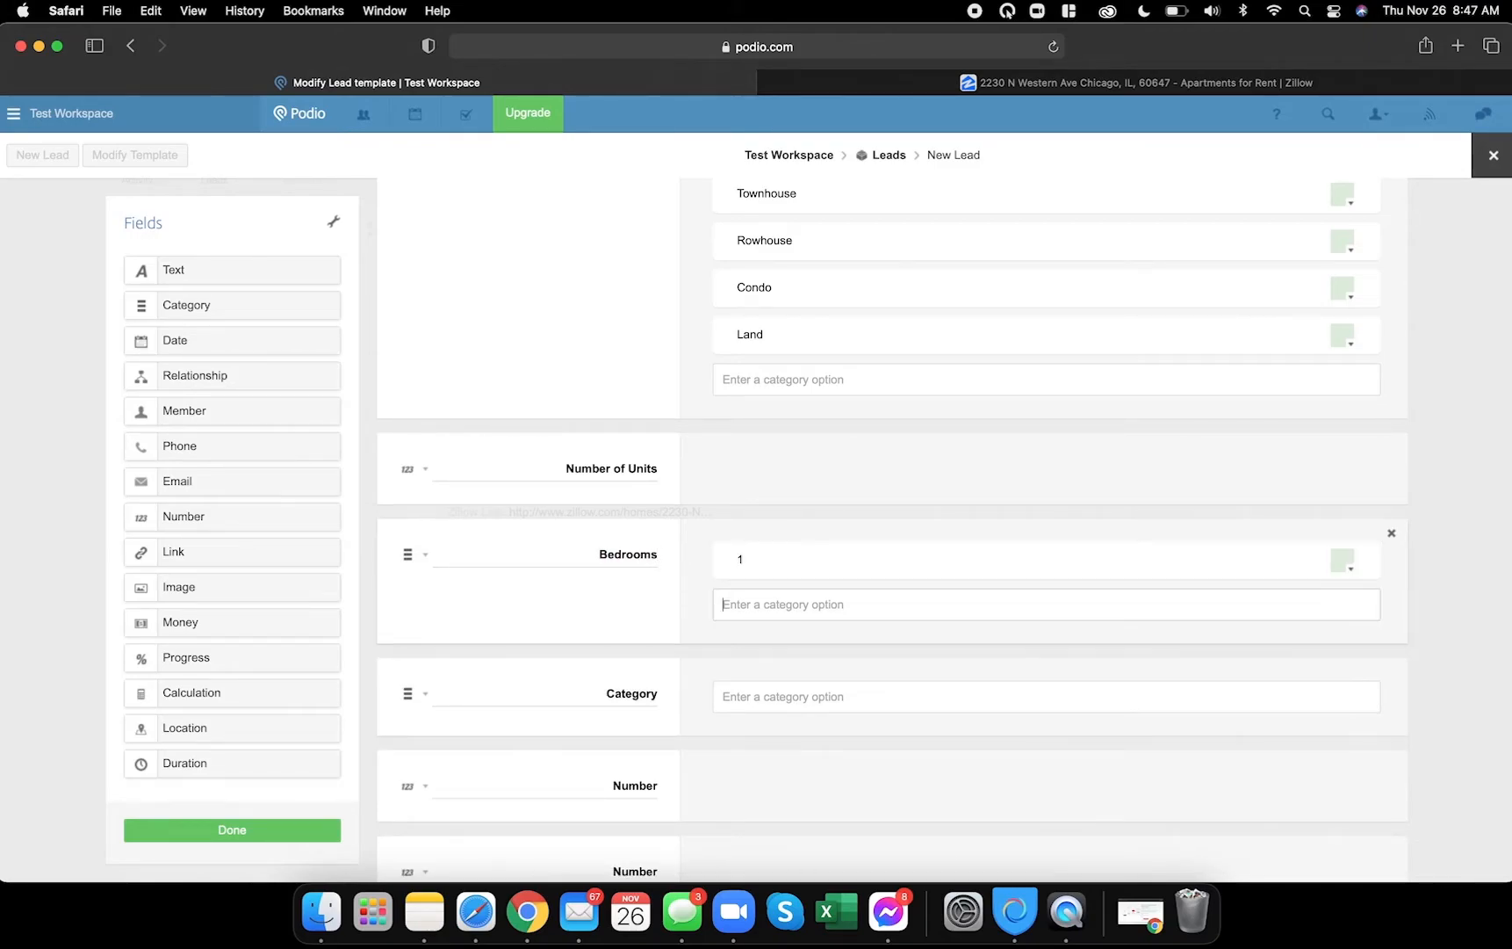
text(2)
key(Return)
text(3)
key(Return)
text(4)
key(Return)
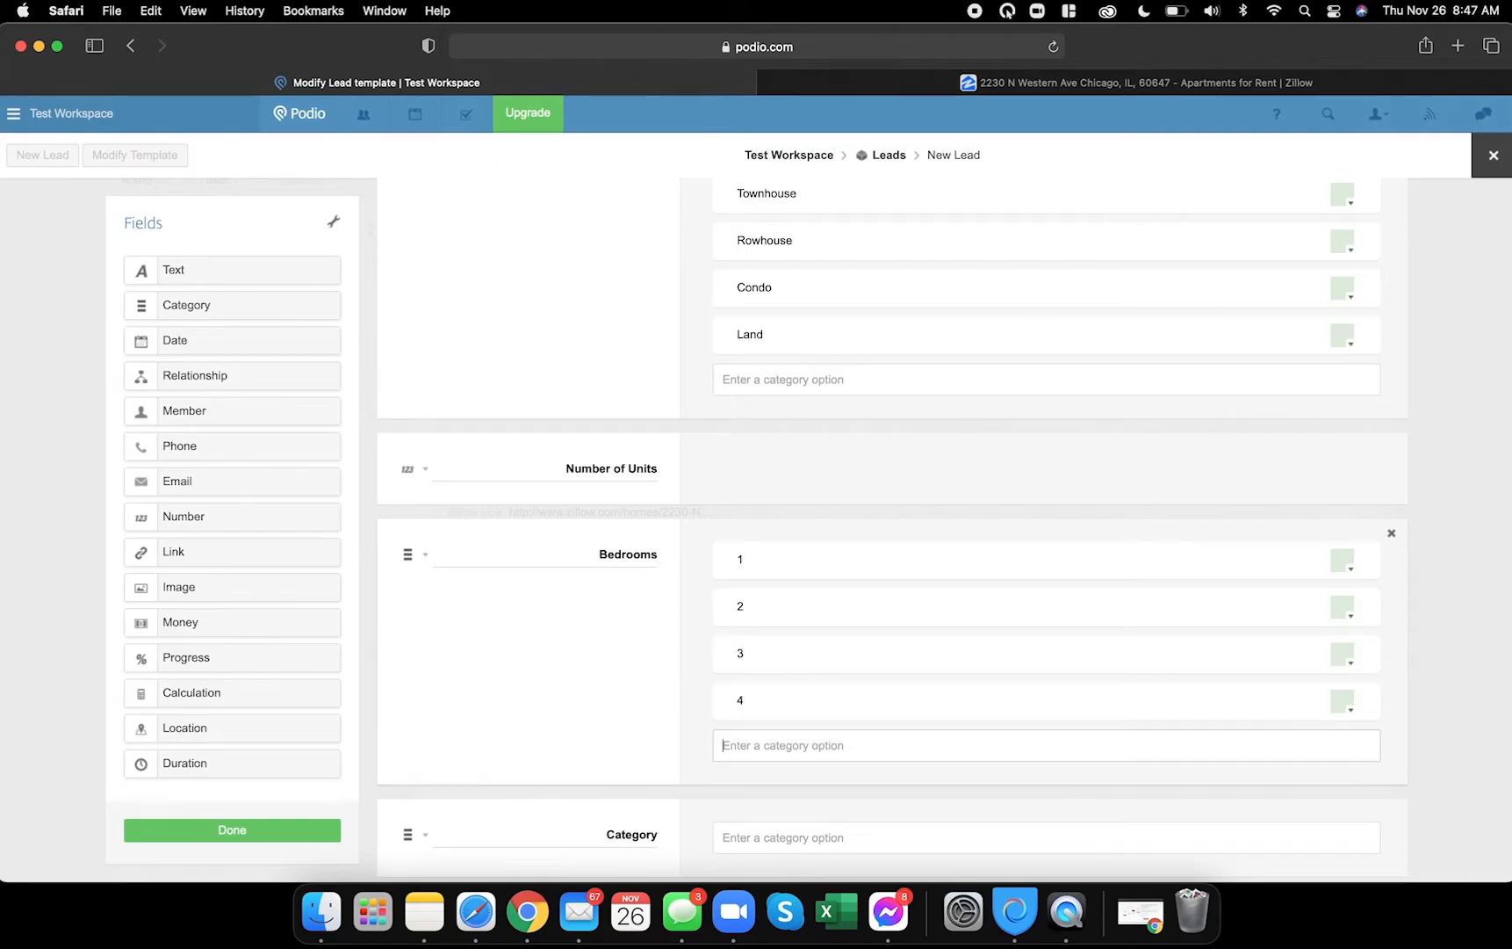
scroll(891, 531, down, 3)
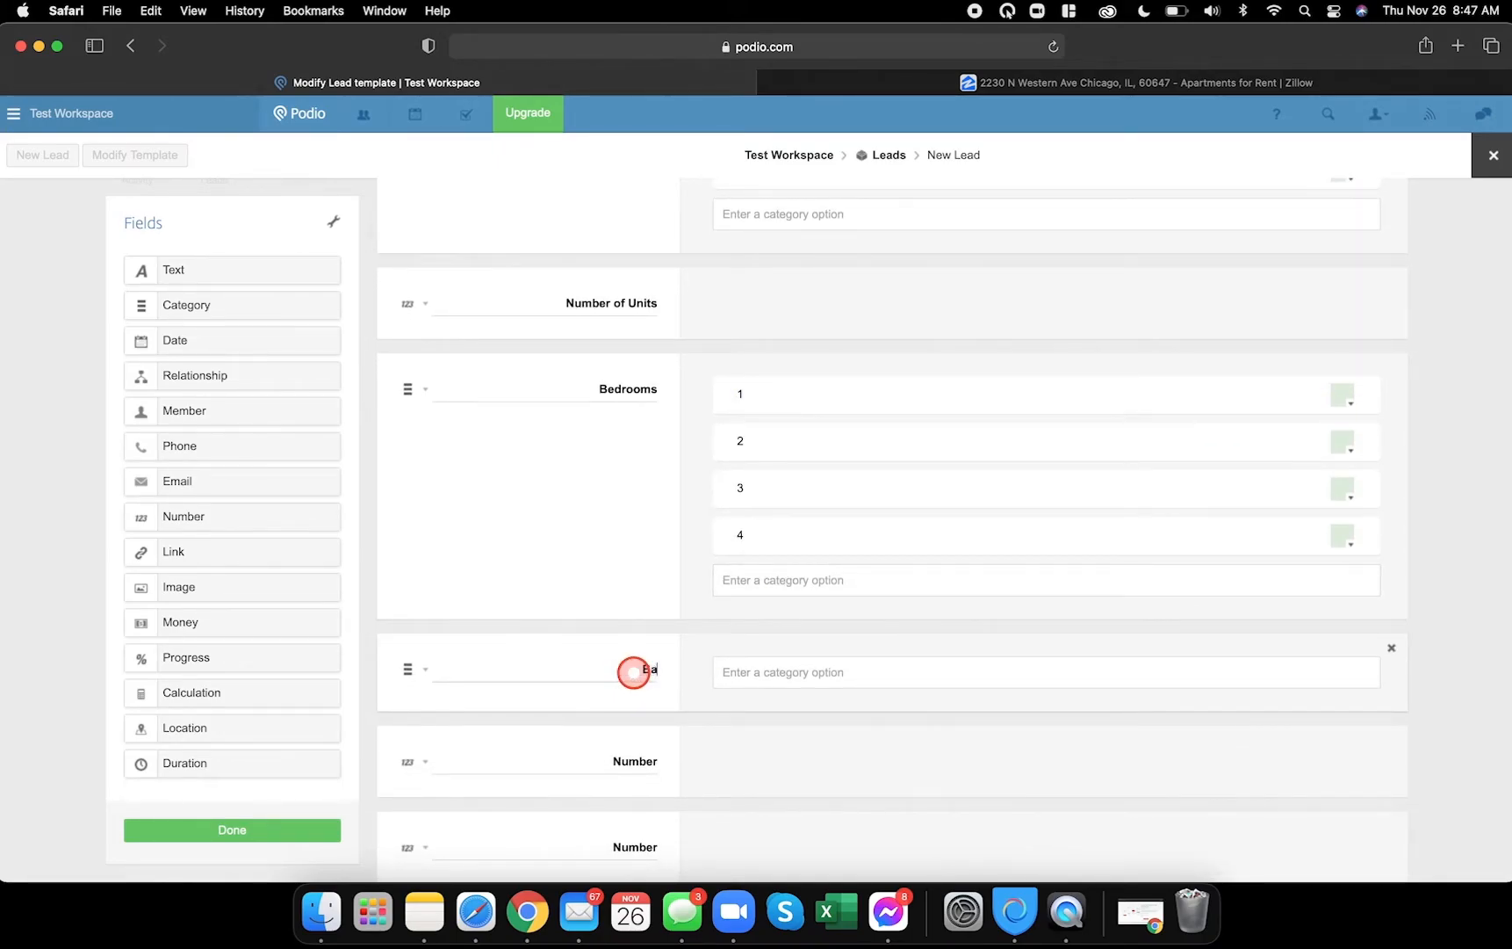
- Give the Baths category options 1, 1.5, 2 and 2.5, correcting the duplicate 2 to 2.5
click(850, 662)
text(1)
key(Return)
text(1)
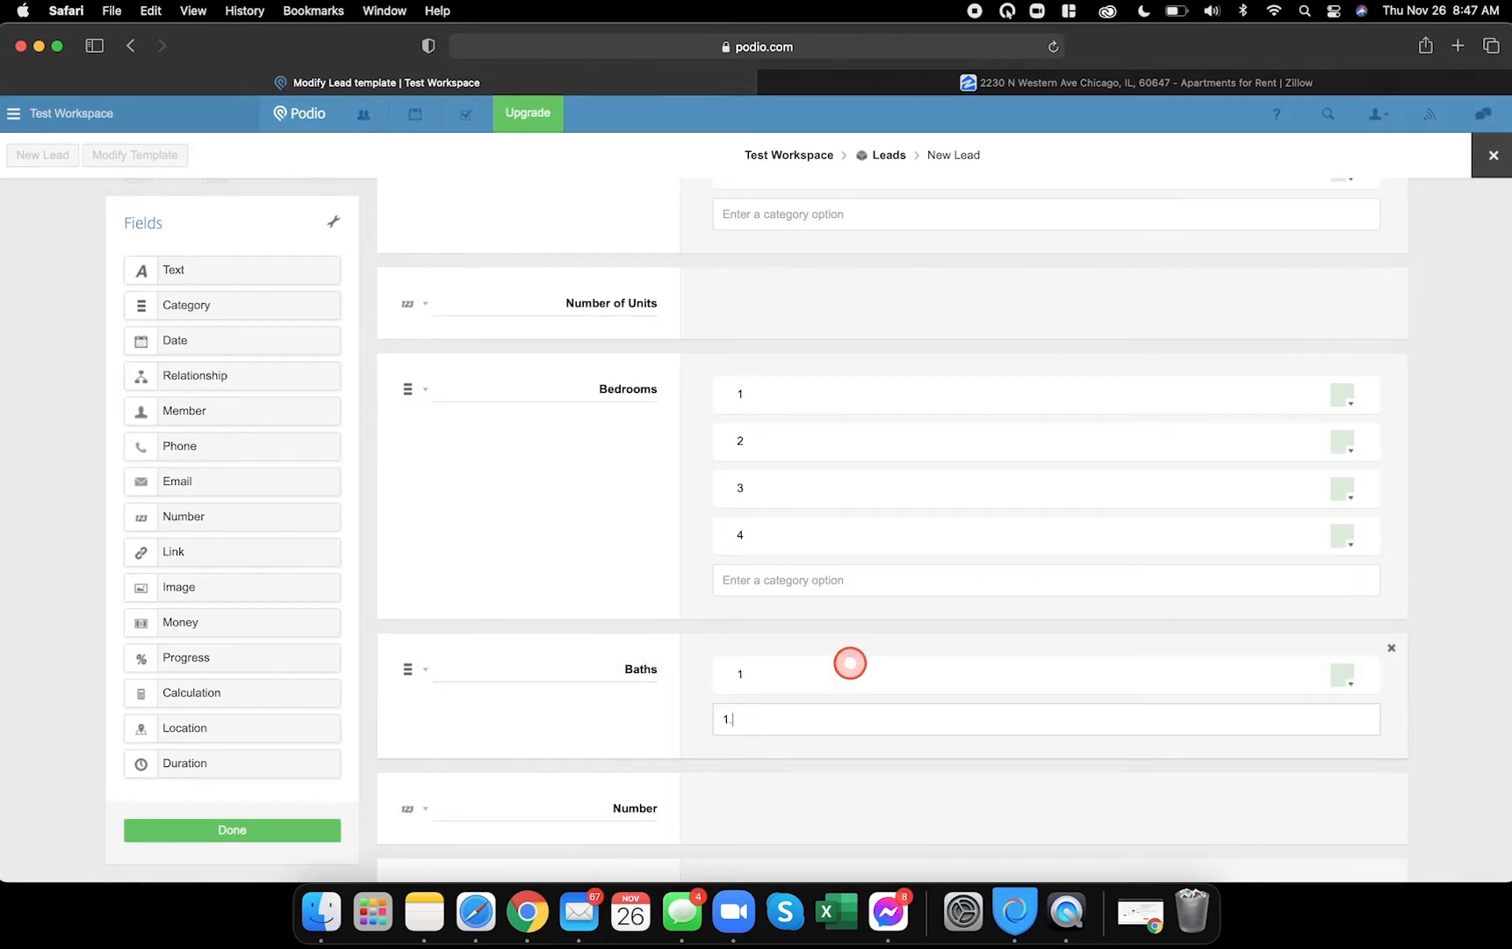
text(.5)
key(Return)
text(2)
key(Return)
text(2)
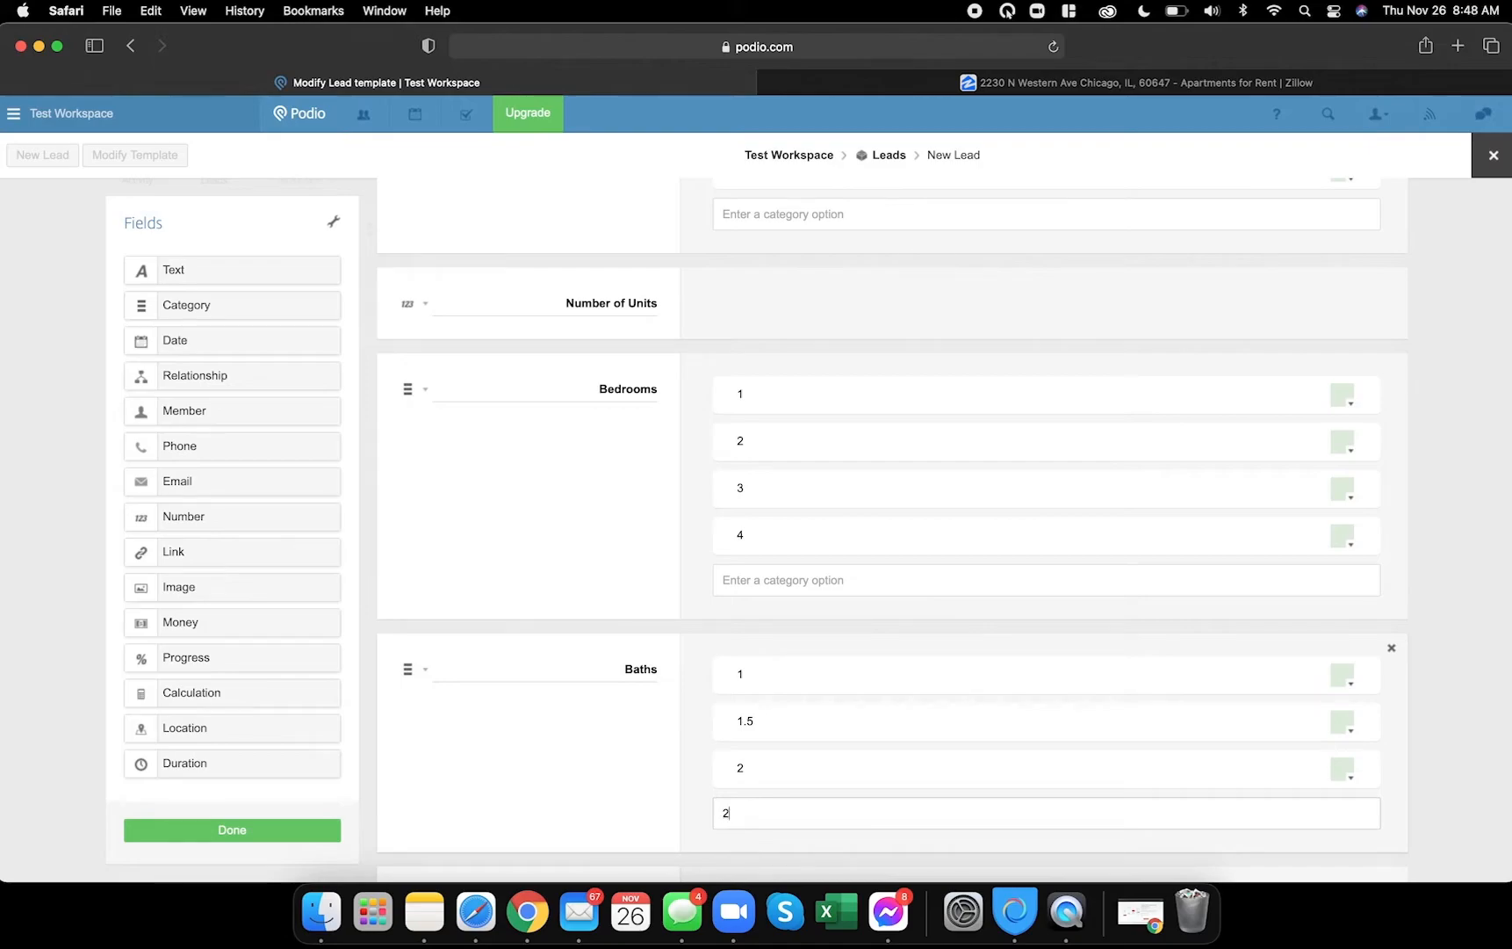
key(Return)
text(.)
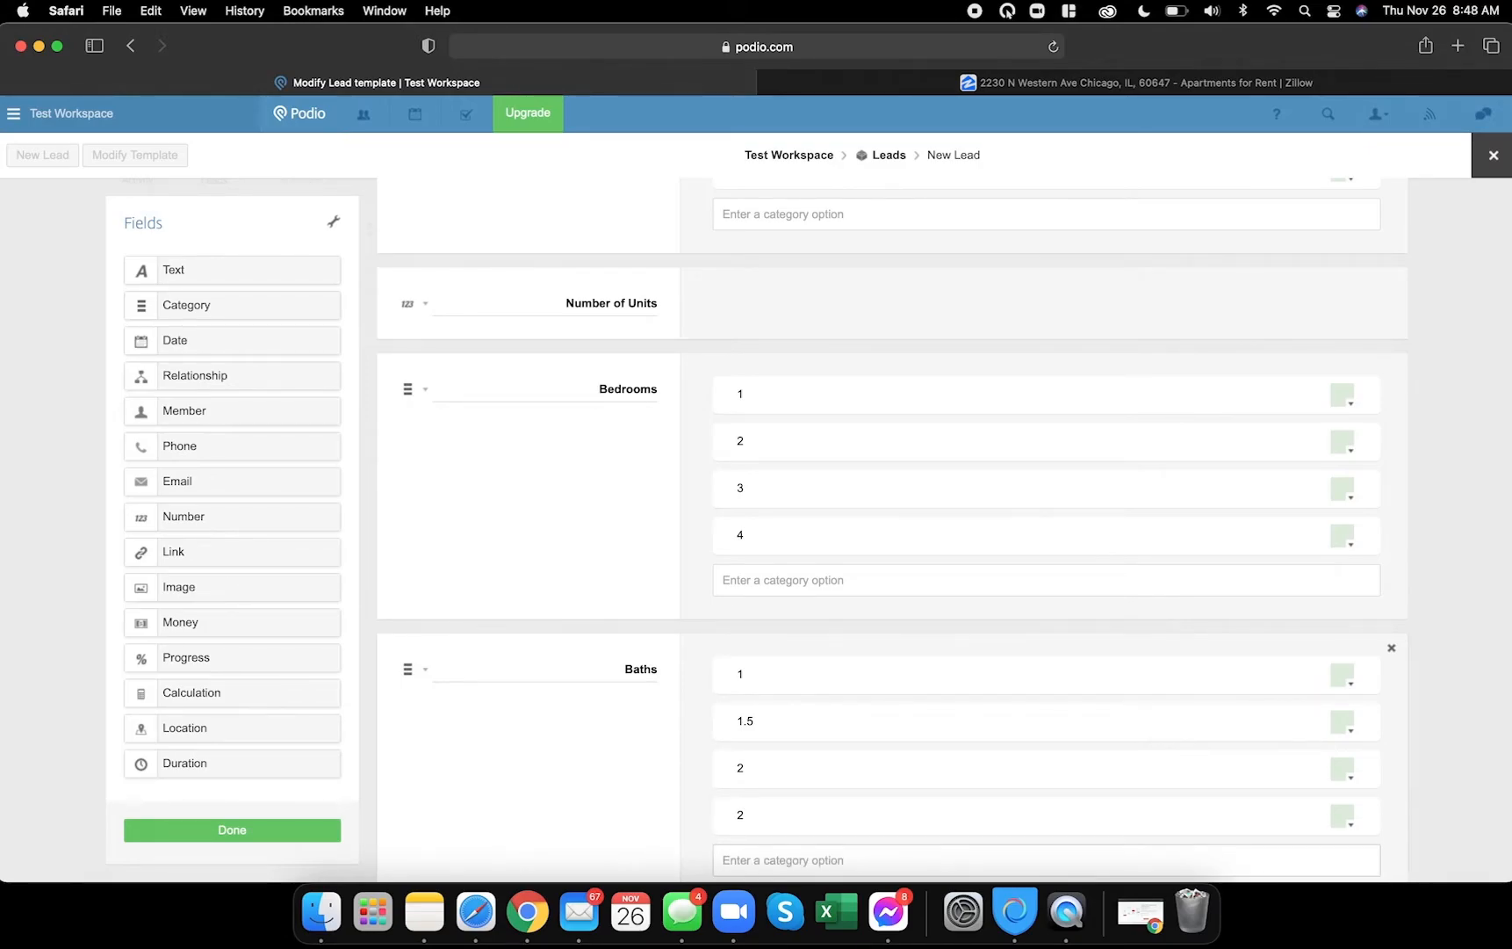
click(846, 817)
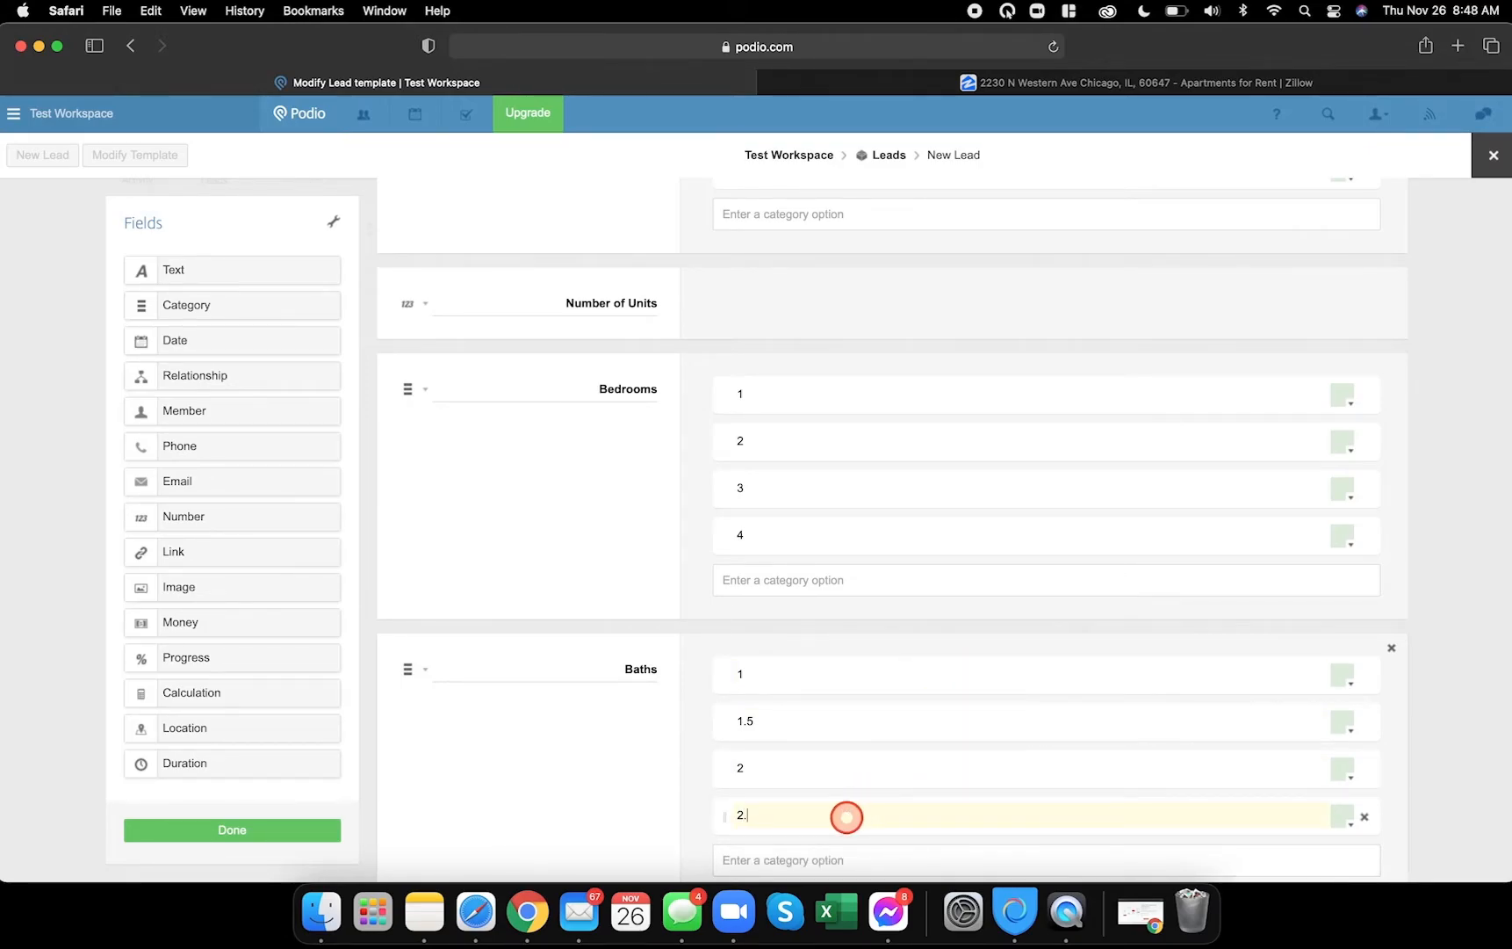
scroll(810, 764, down, 5)
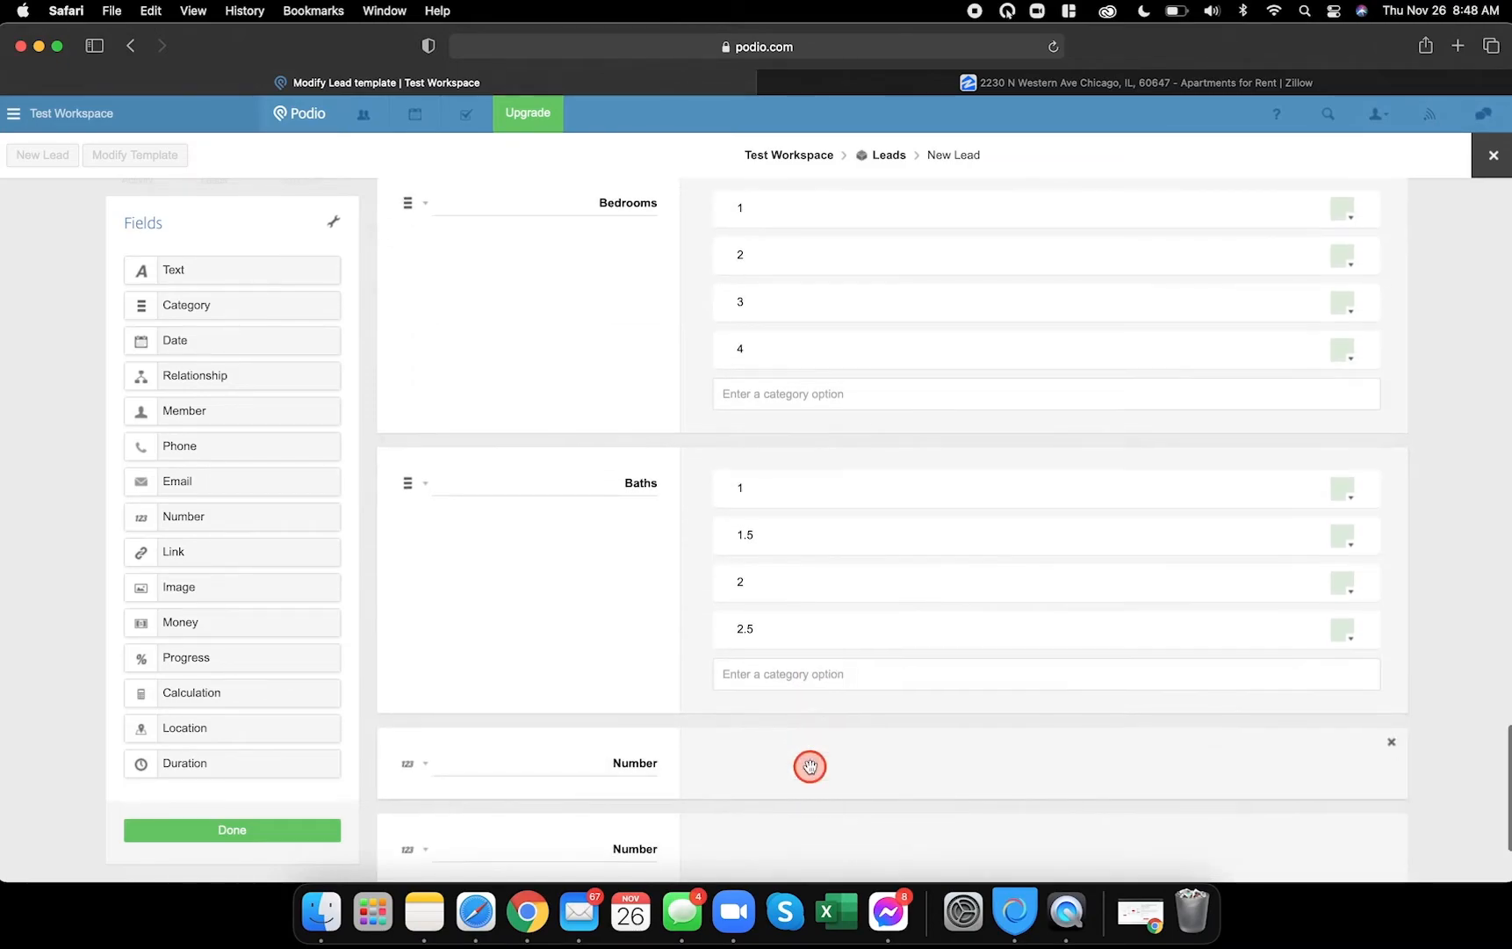
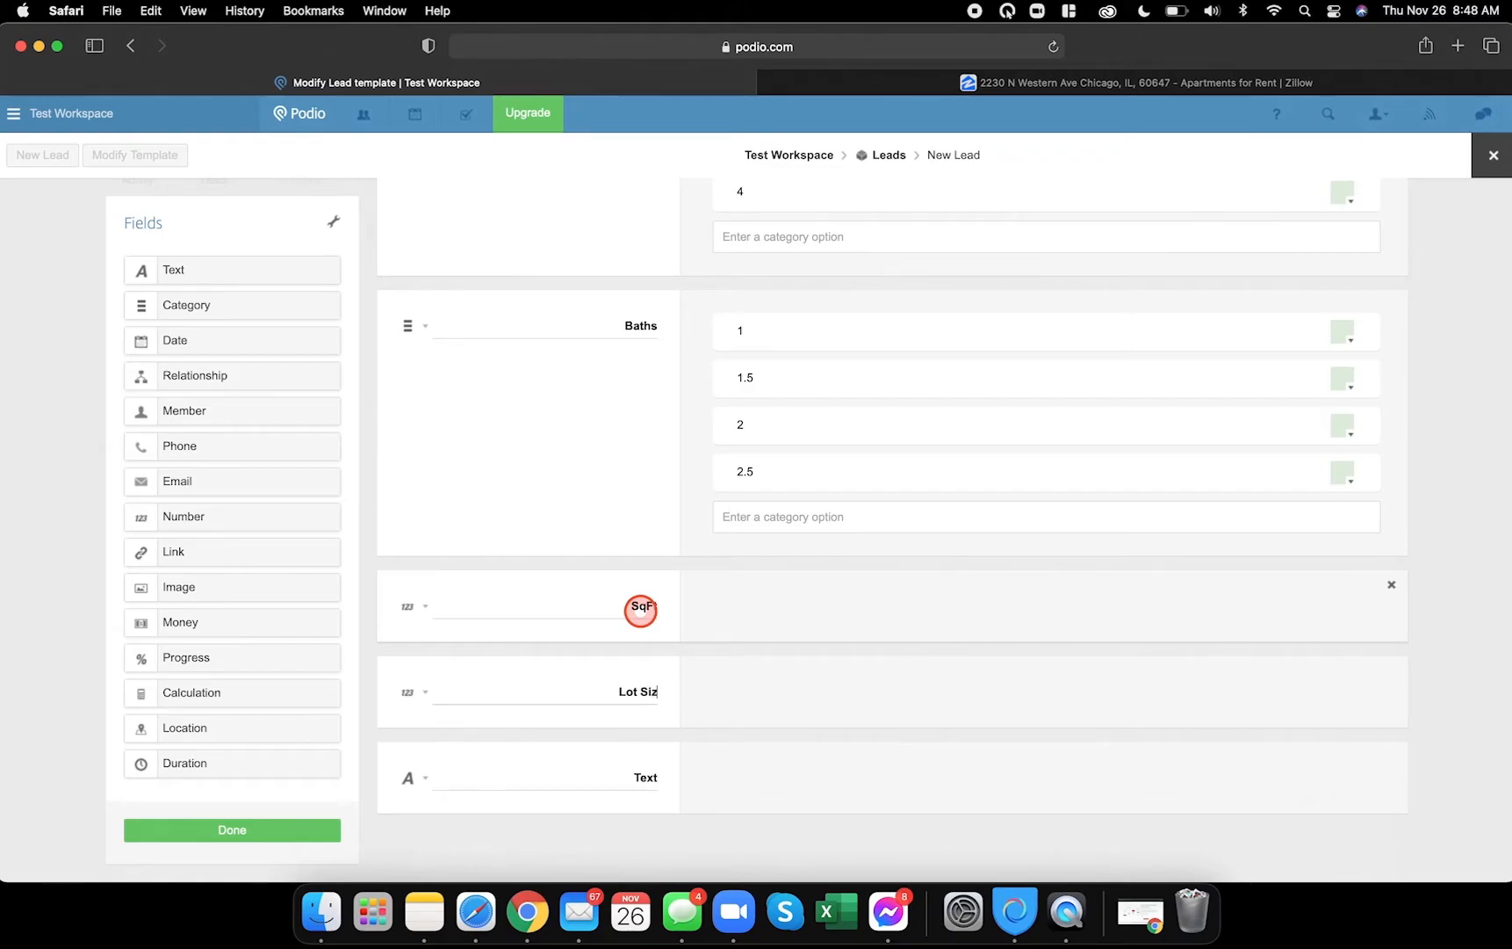
- Correct the 'Lot Siz' label to 'Lot Size' and name the text field 'Zoning'
text(e)
- Save the template, then review the single lead's fields and close it
click(222, 825)
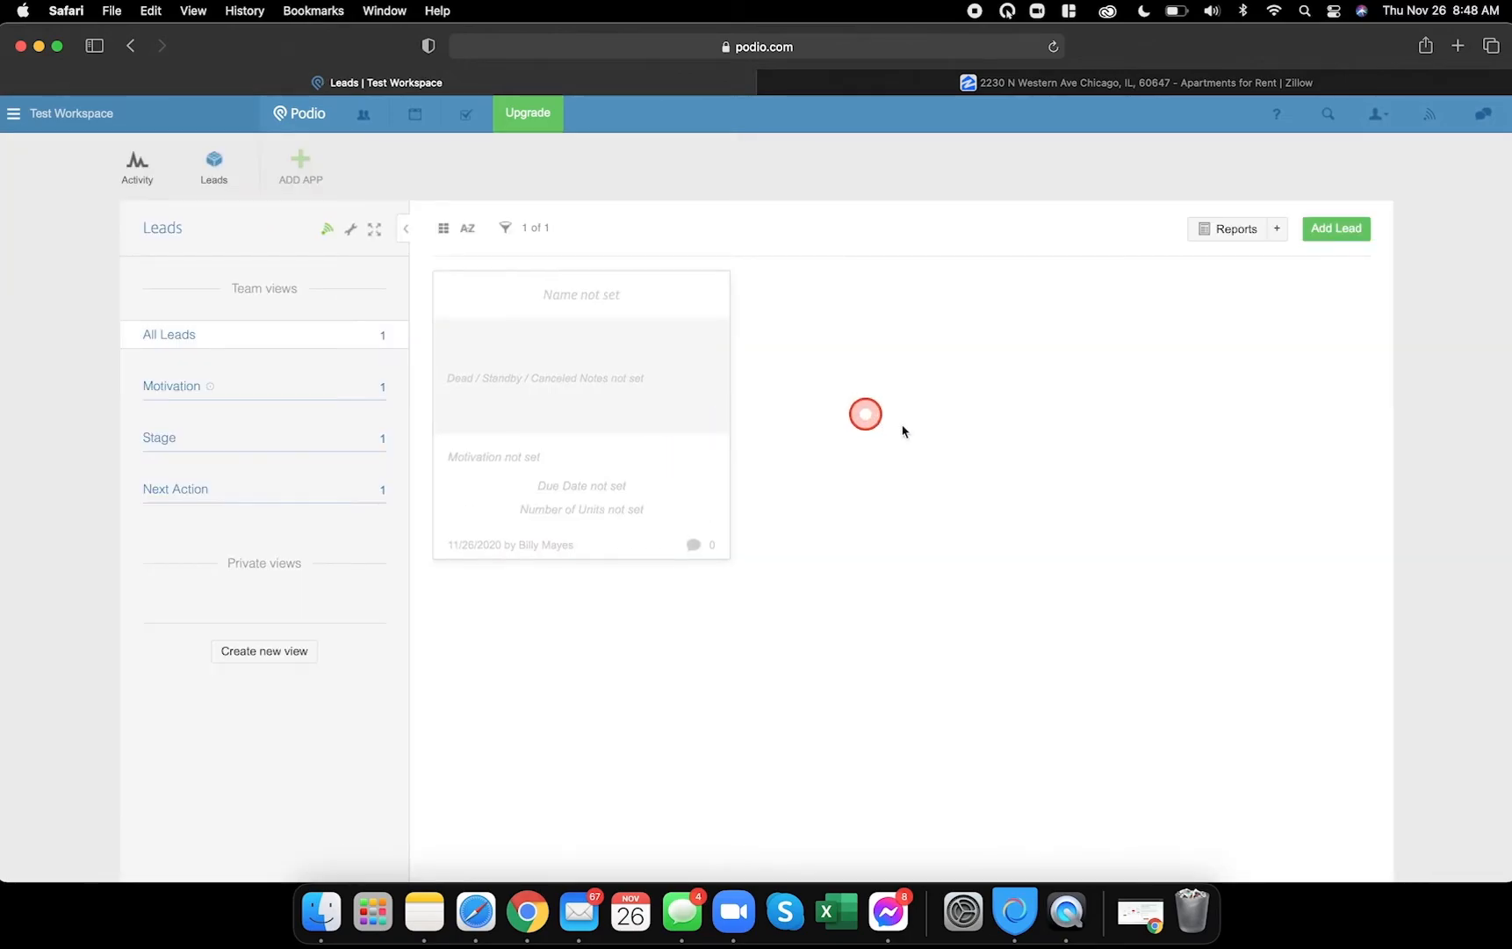
click(572, 293)
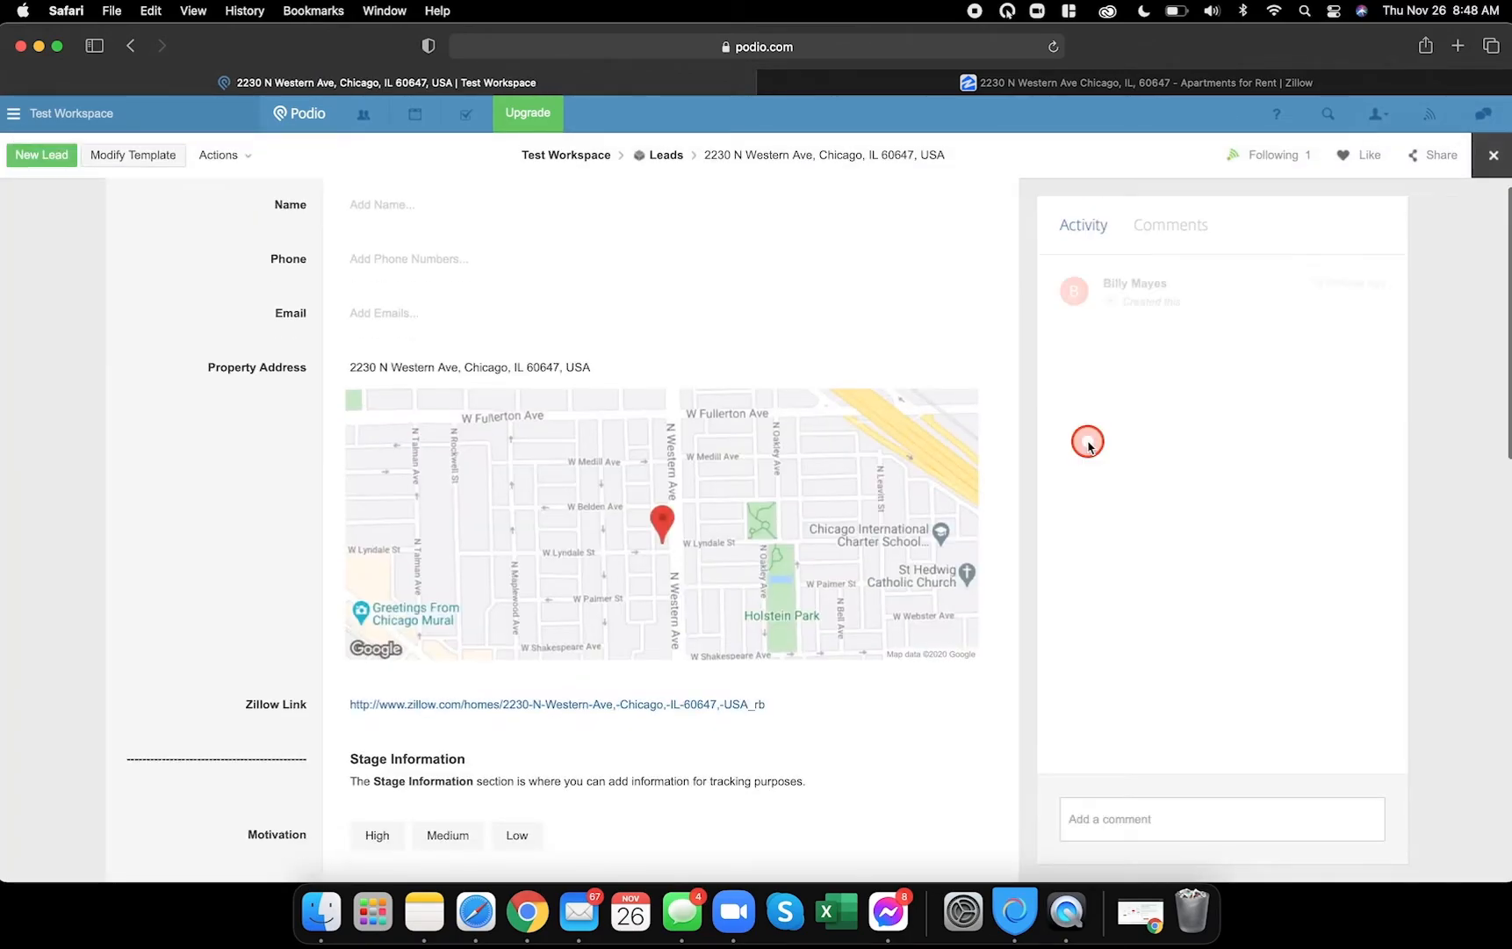
scroll(281, 218, up, 1)
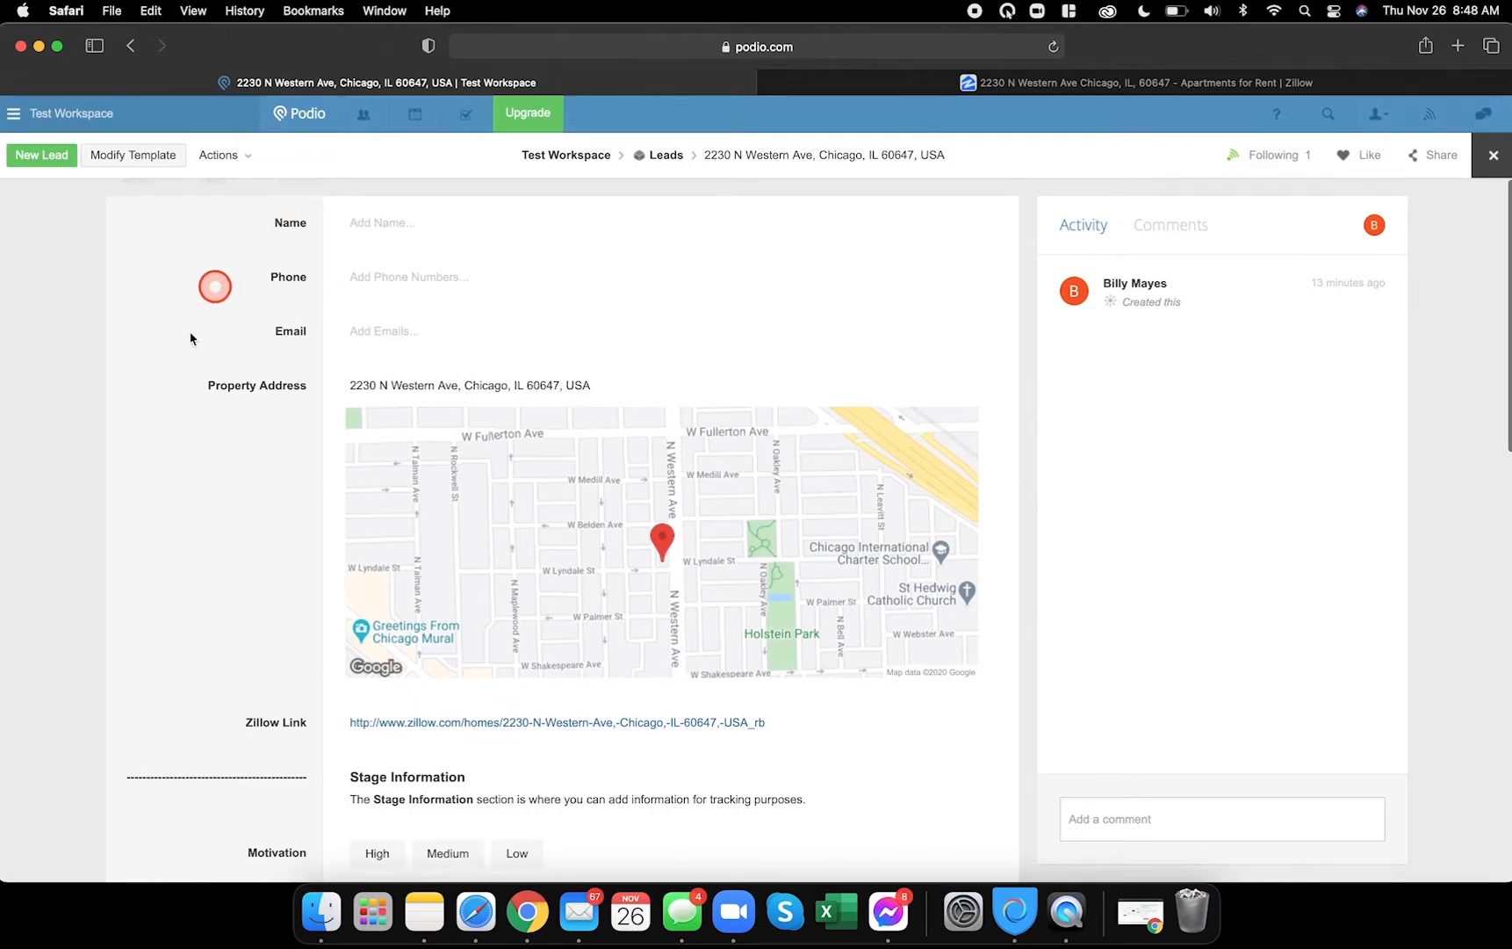
scroll(307, 391, down, 5)
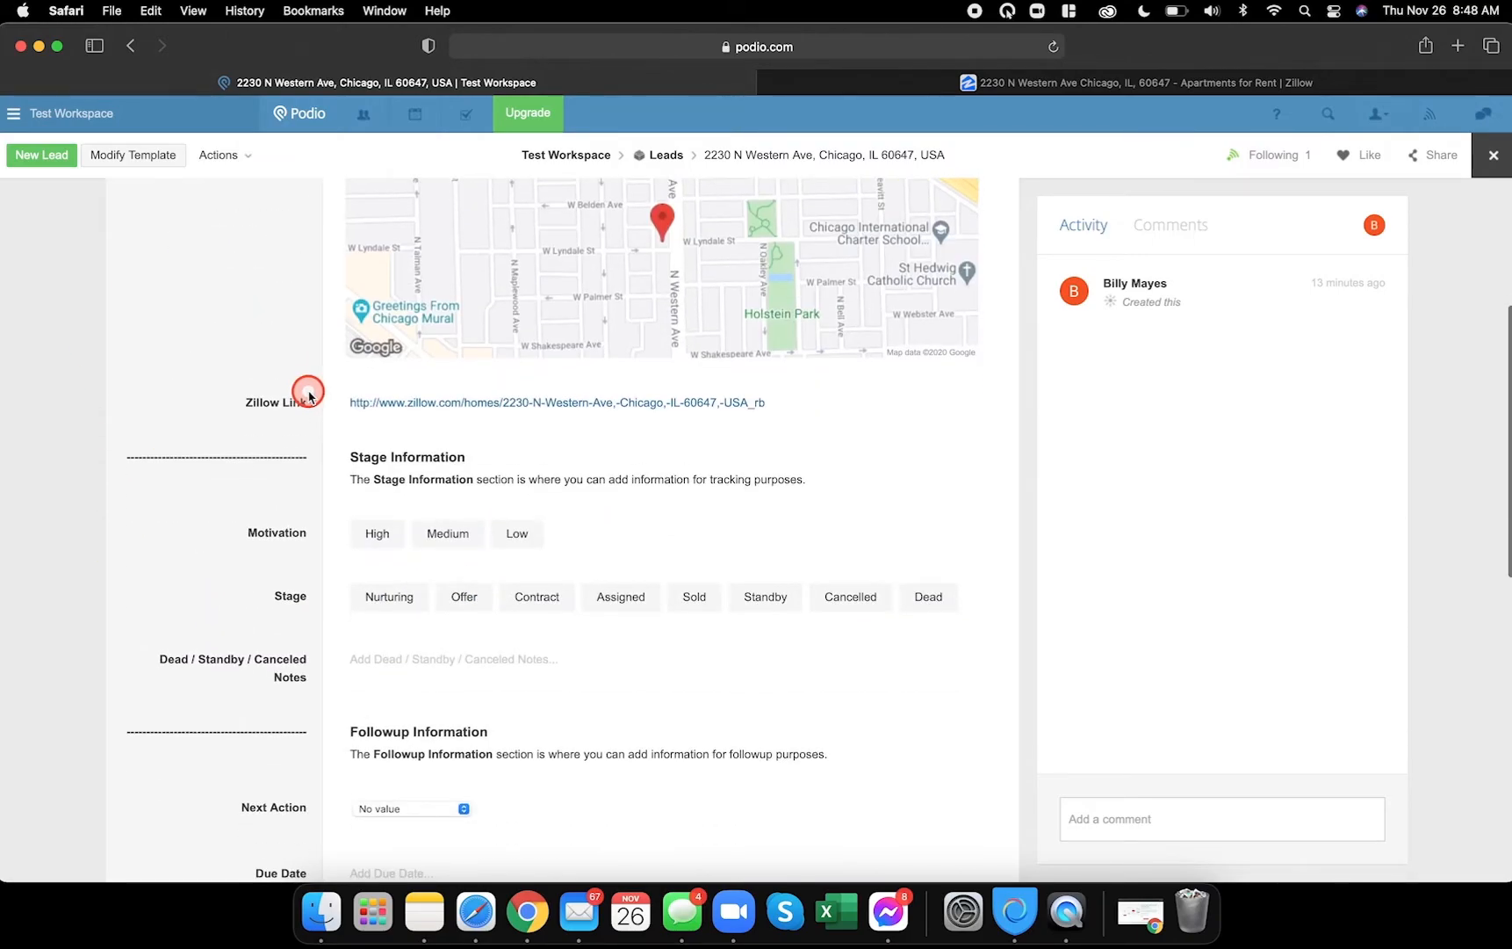
scroll(270, 541, down, 3)
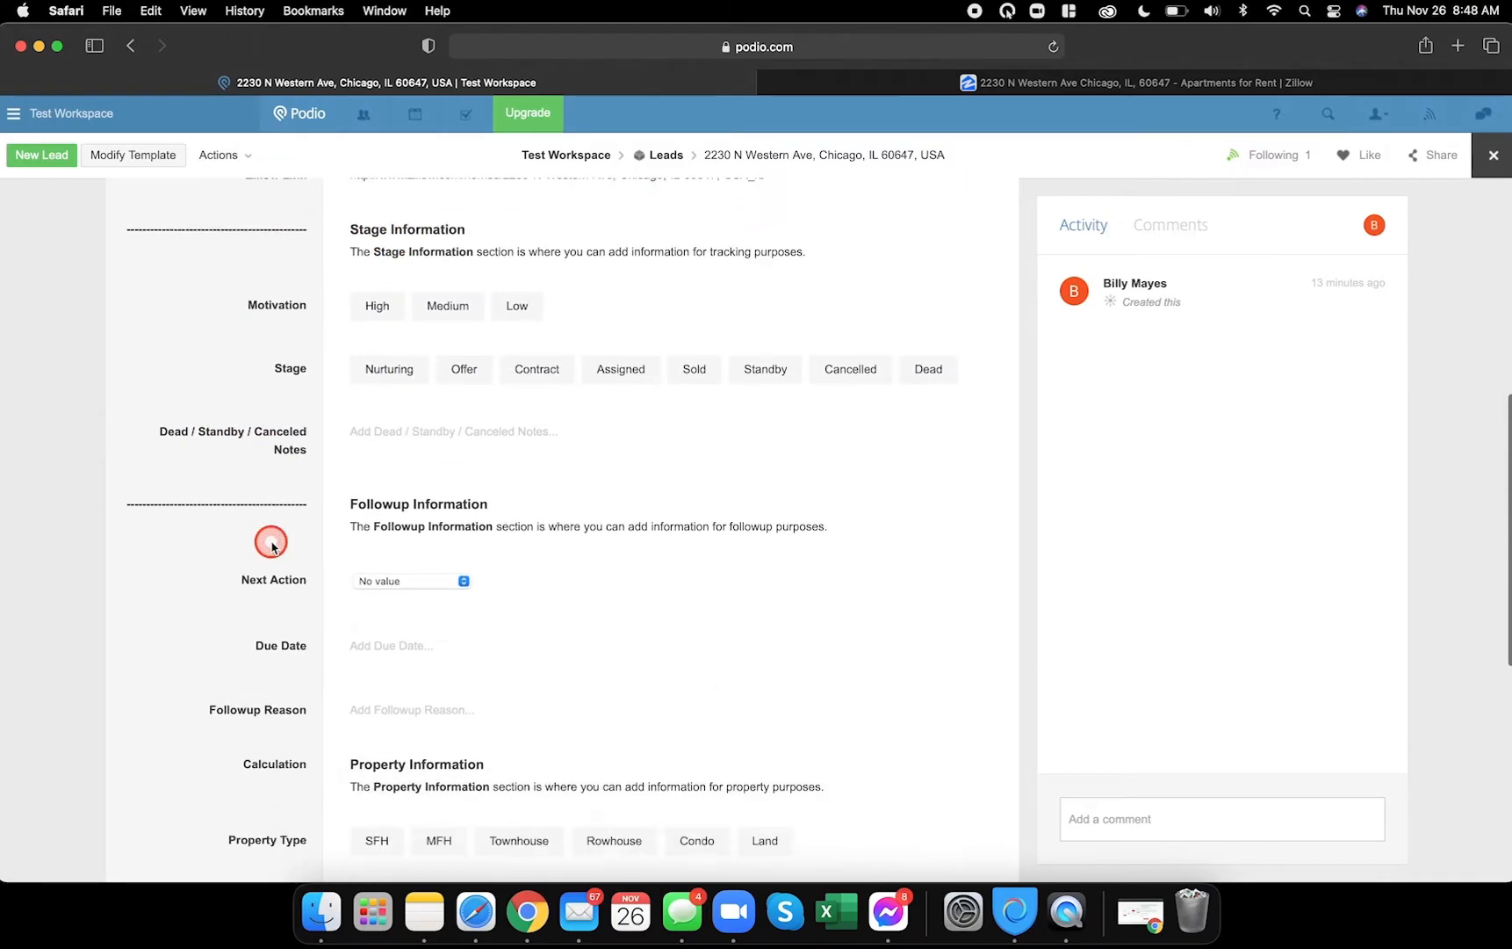
scroll(325, 408, down, 1)
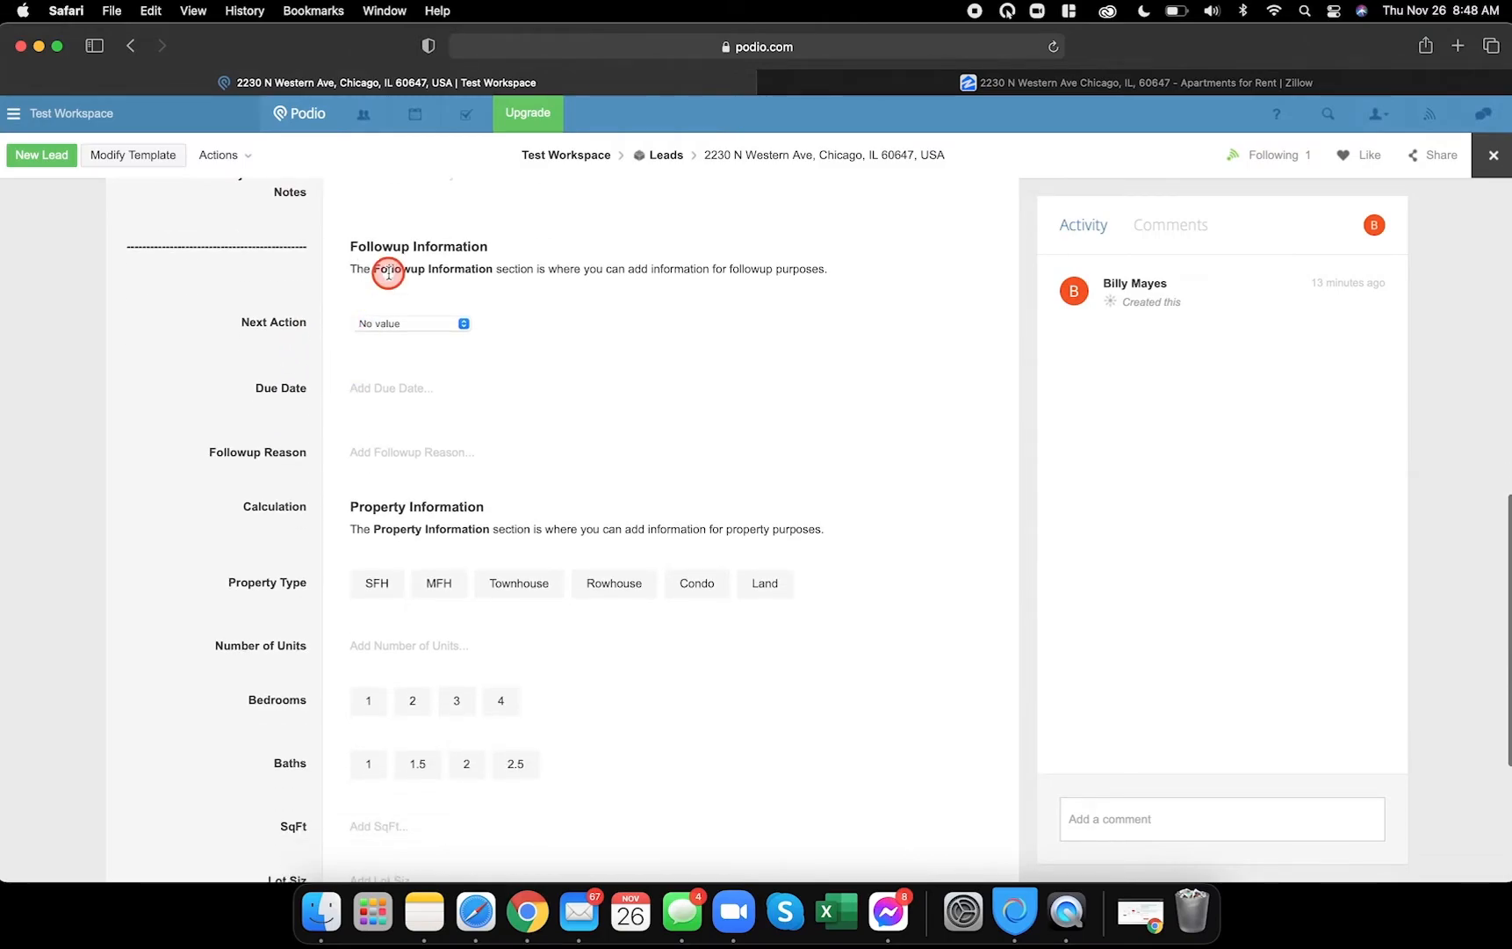
scroll(189, 540, down, 3)
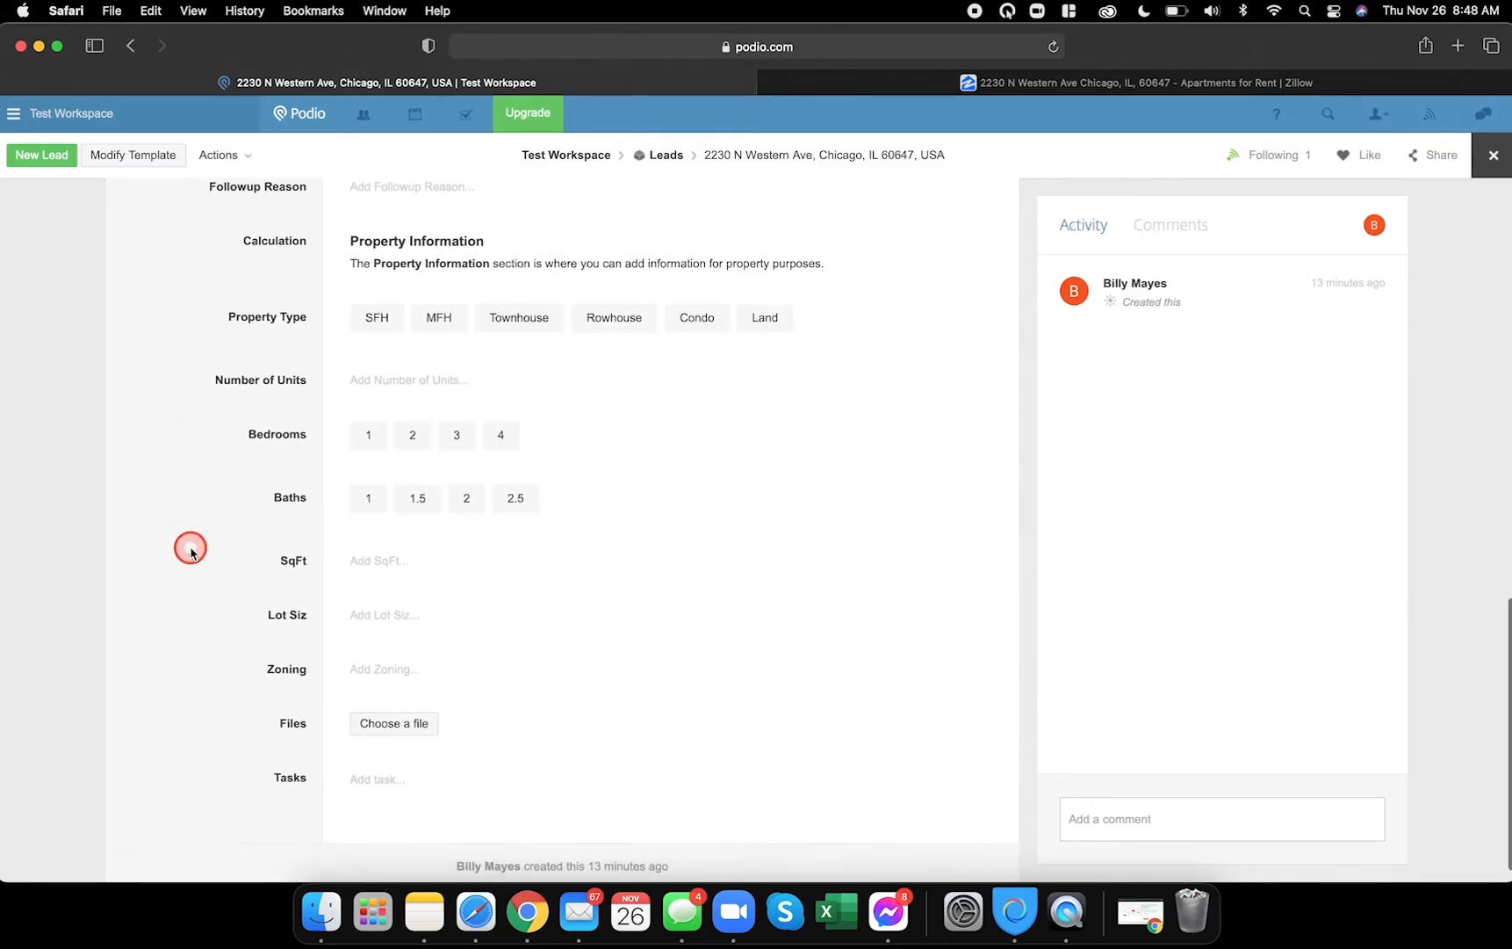
scroll(190, 549, up, 3)
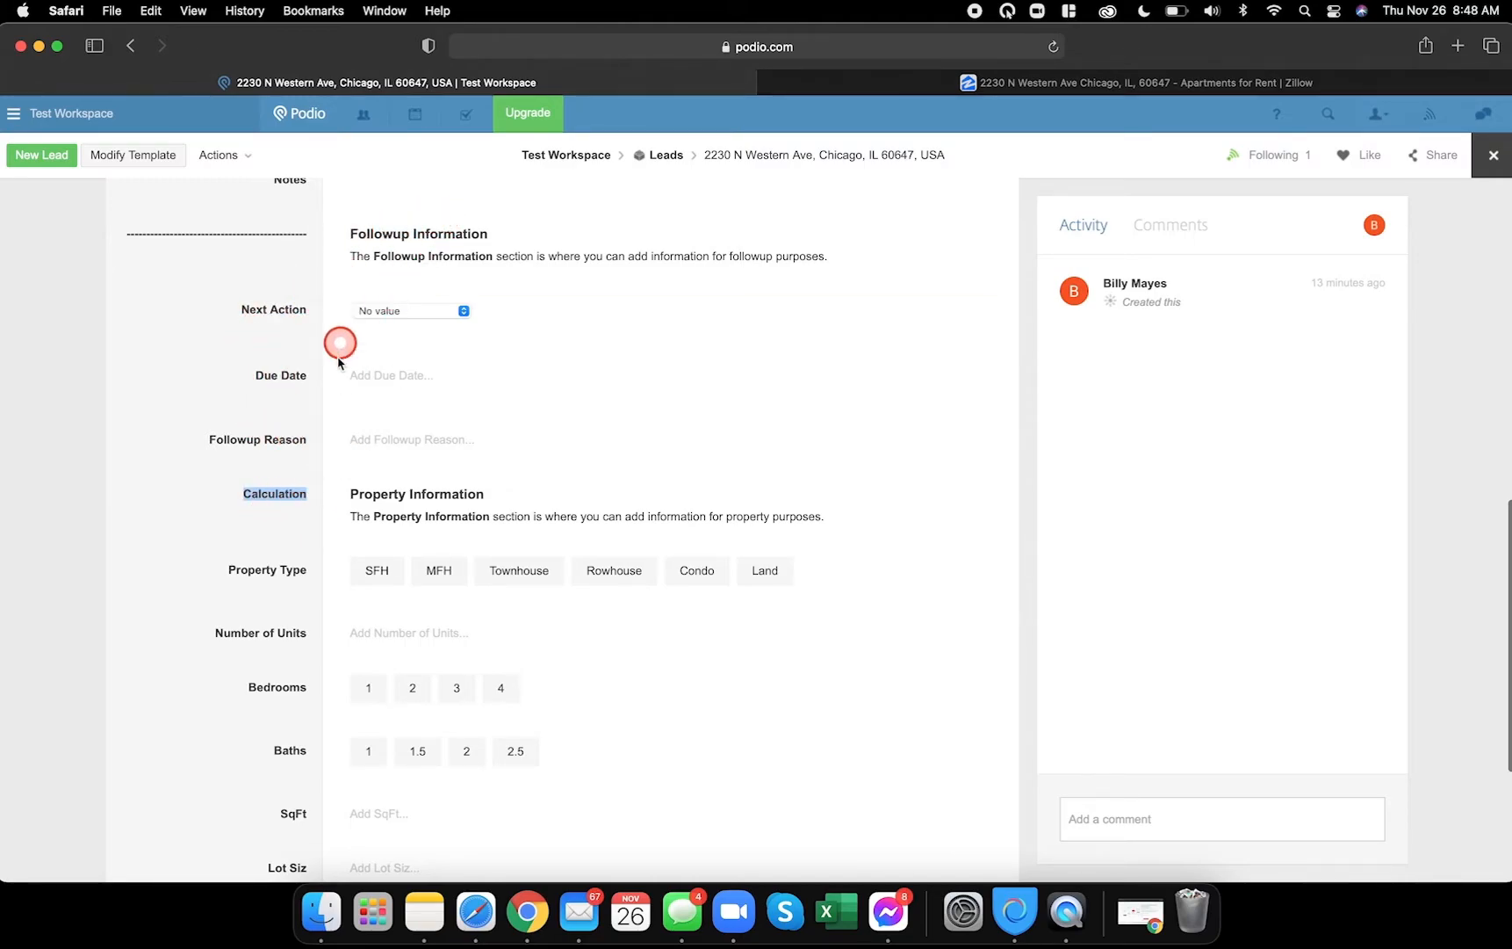
scroll(339, 362, down, 5)
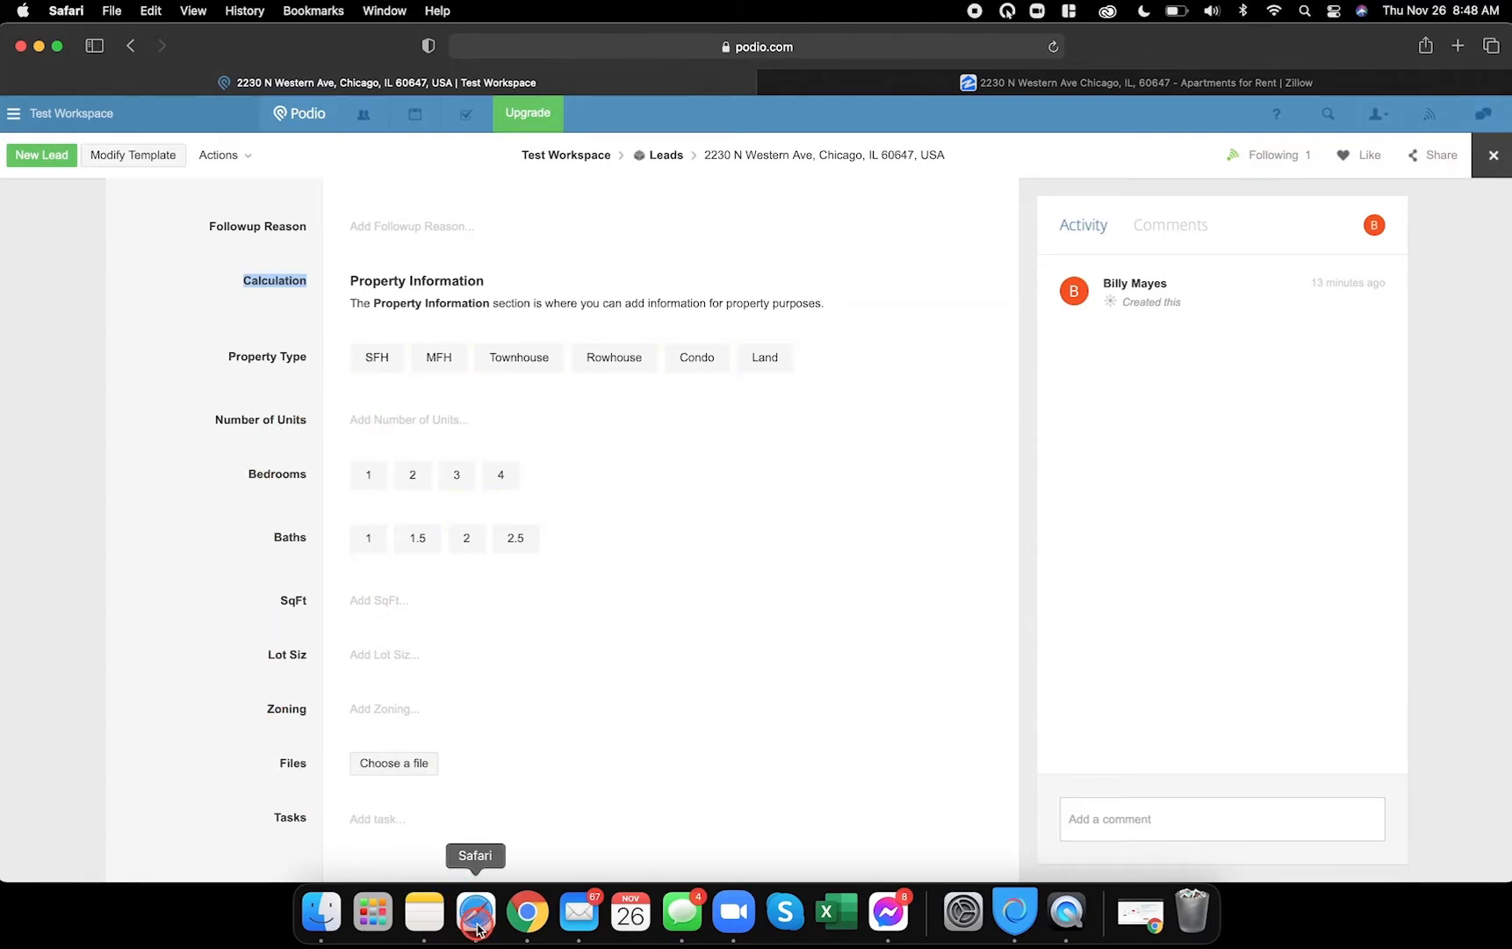
click(1491, 154)
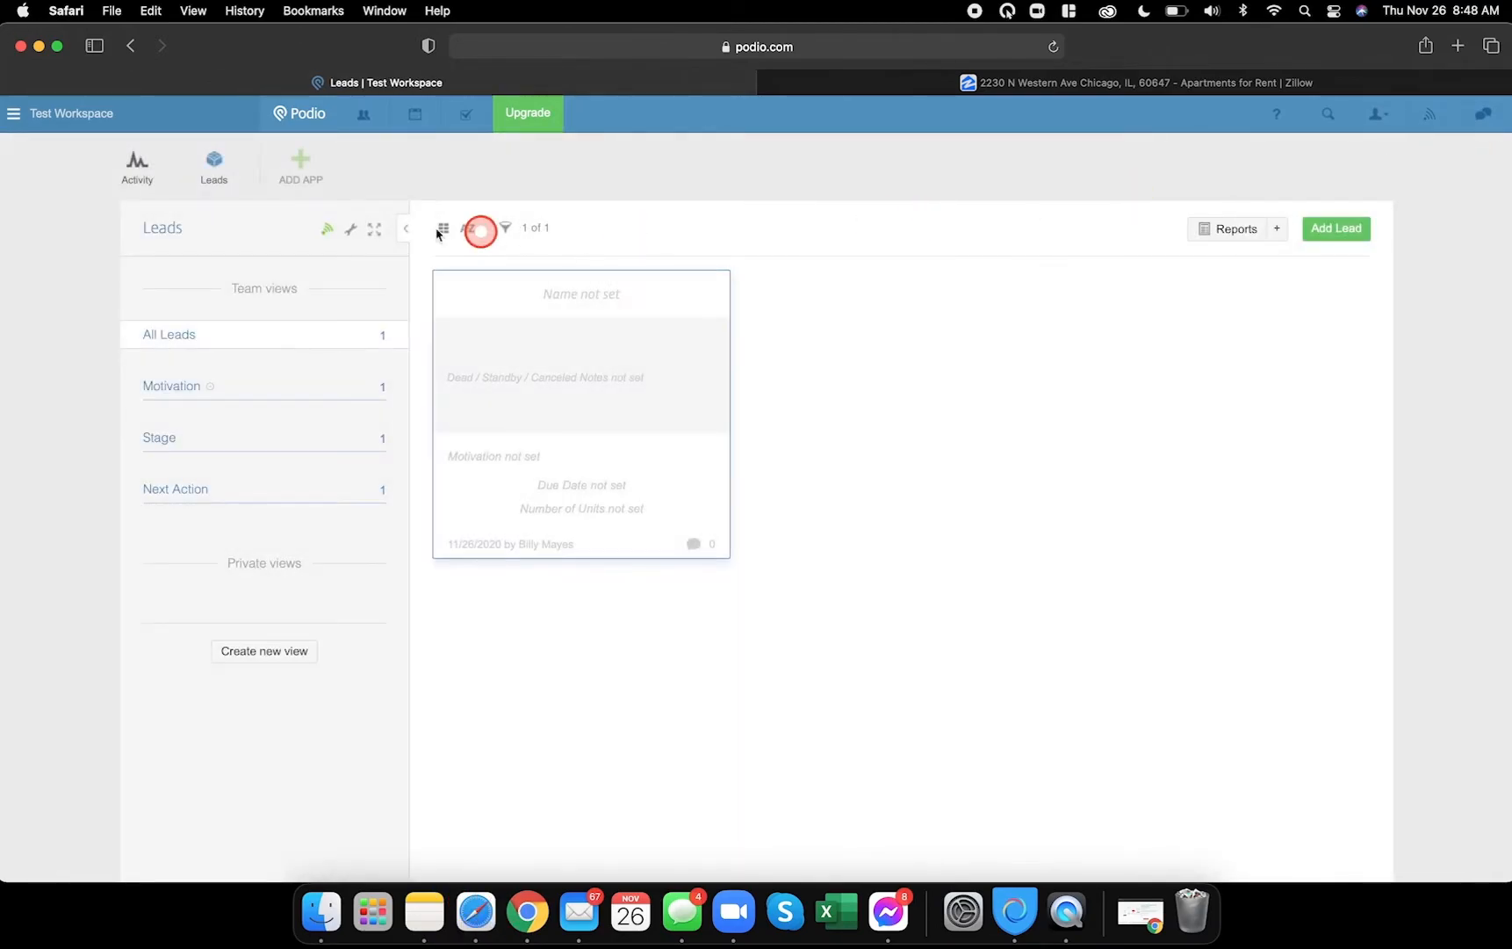
- Reopen the Leads template for editing through Modify Template
click(351, 230)
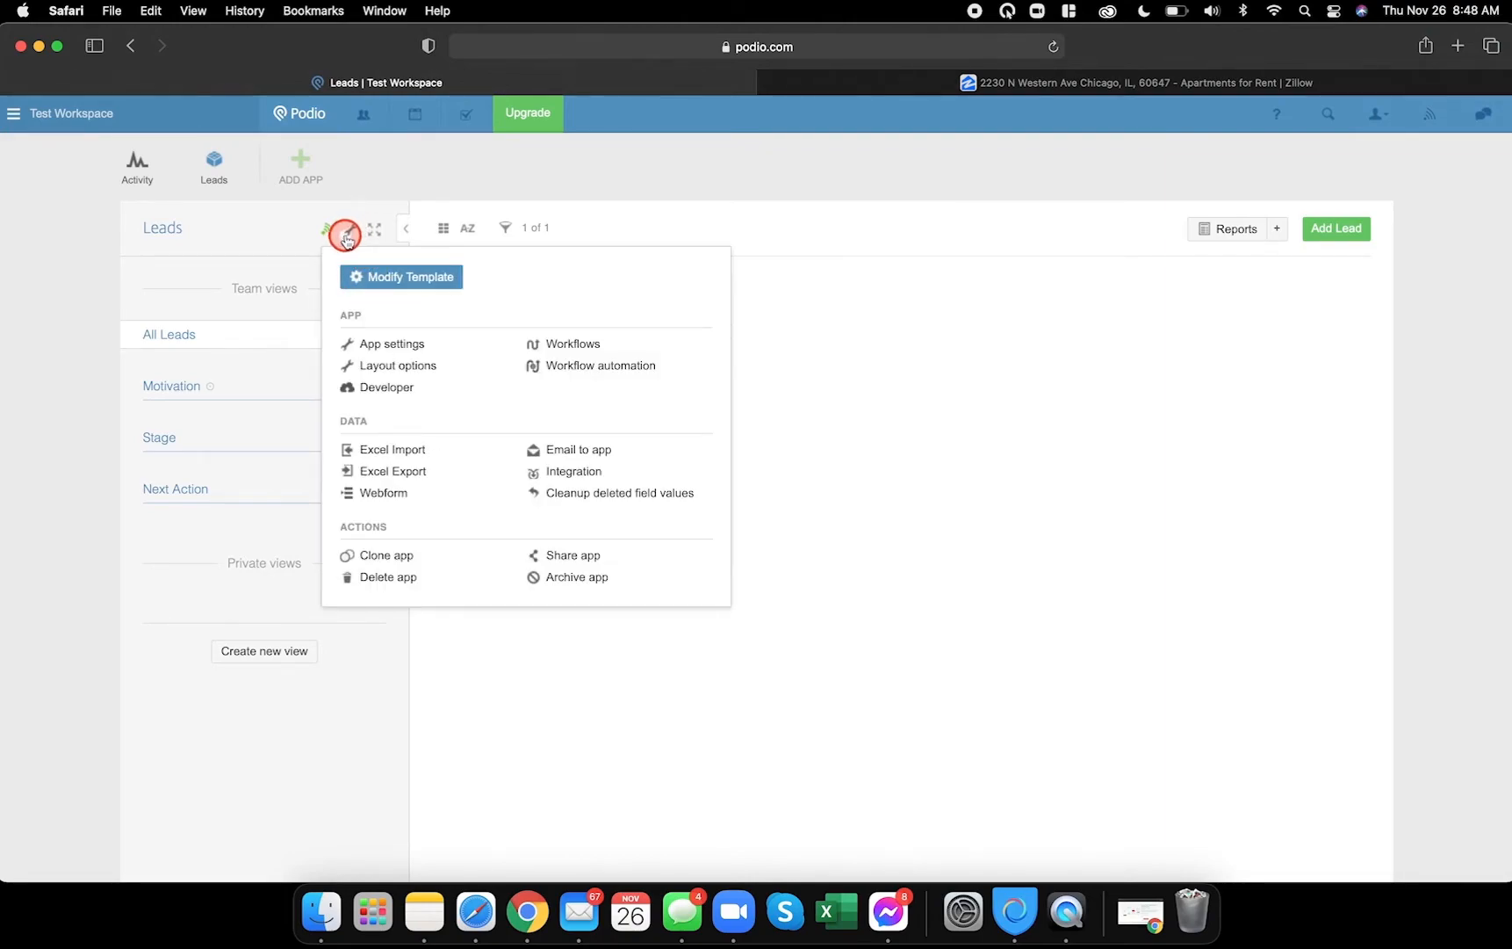
click(372, 275)
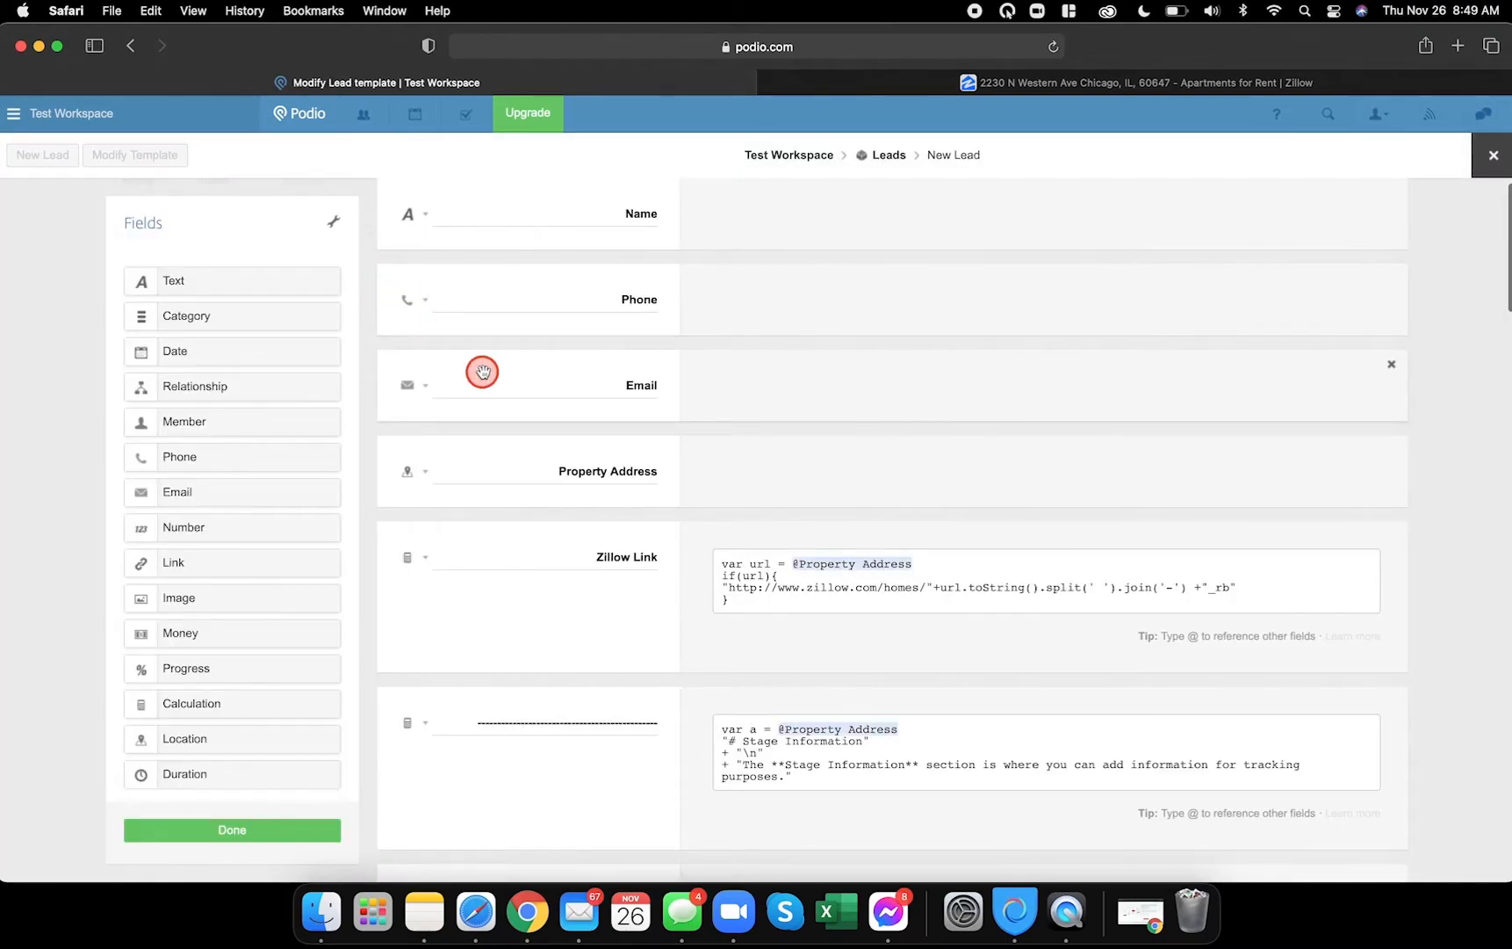
scroll(611, 553, down, 15)
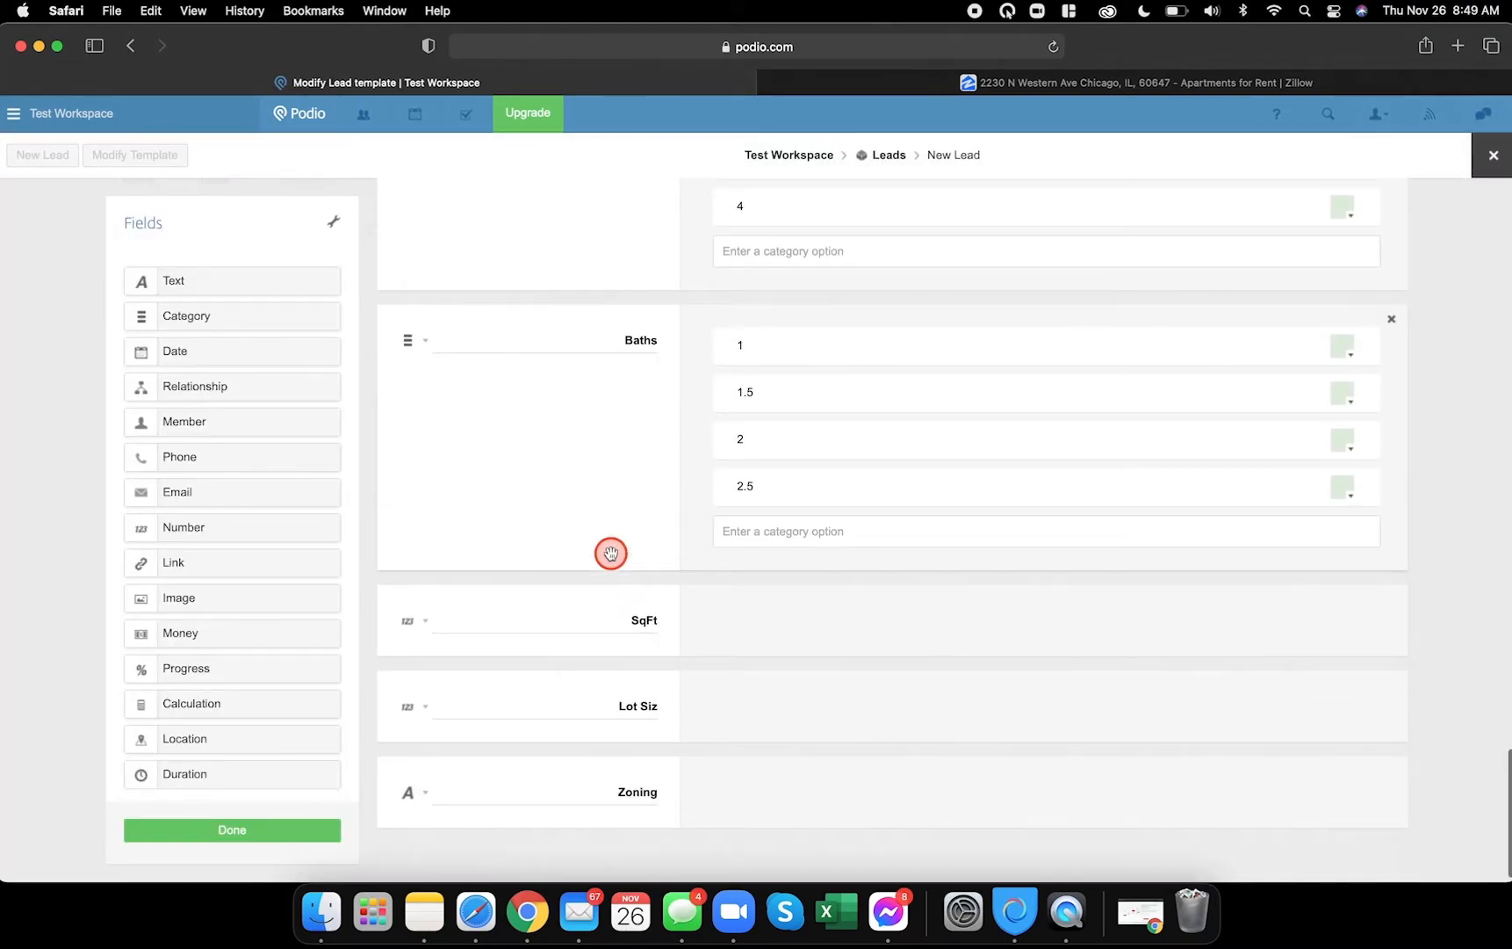
scroll(610, 552, up, 8)
scroll(612, 554, up, 8)
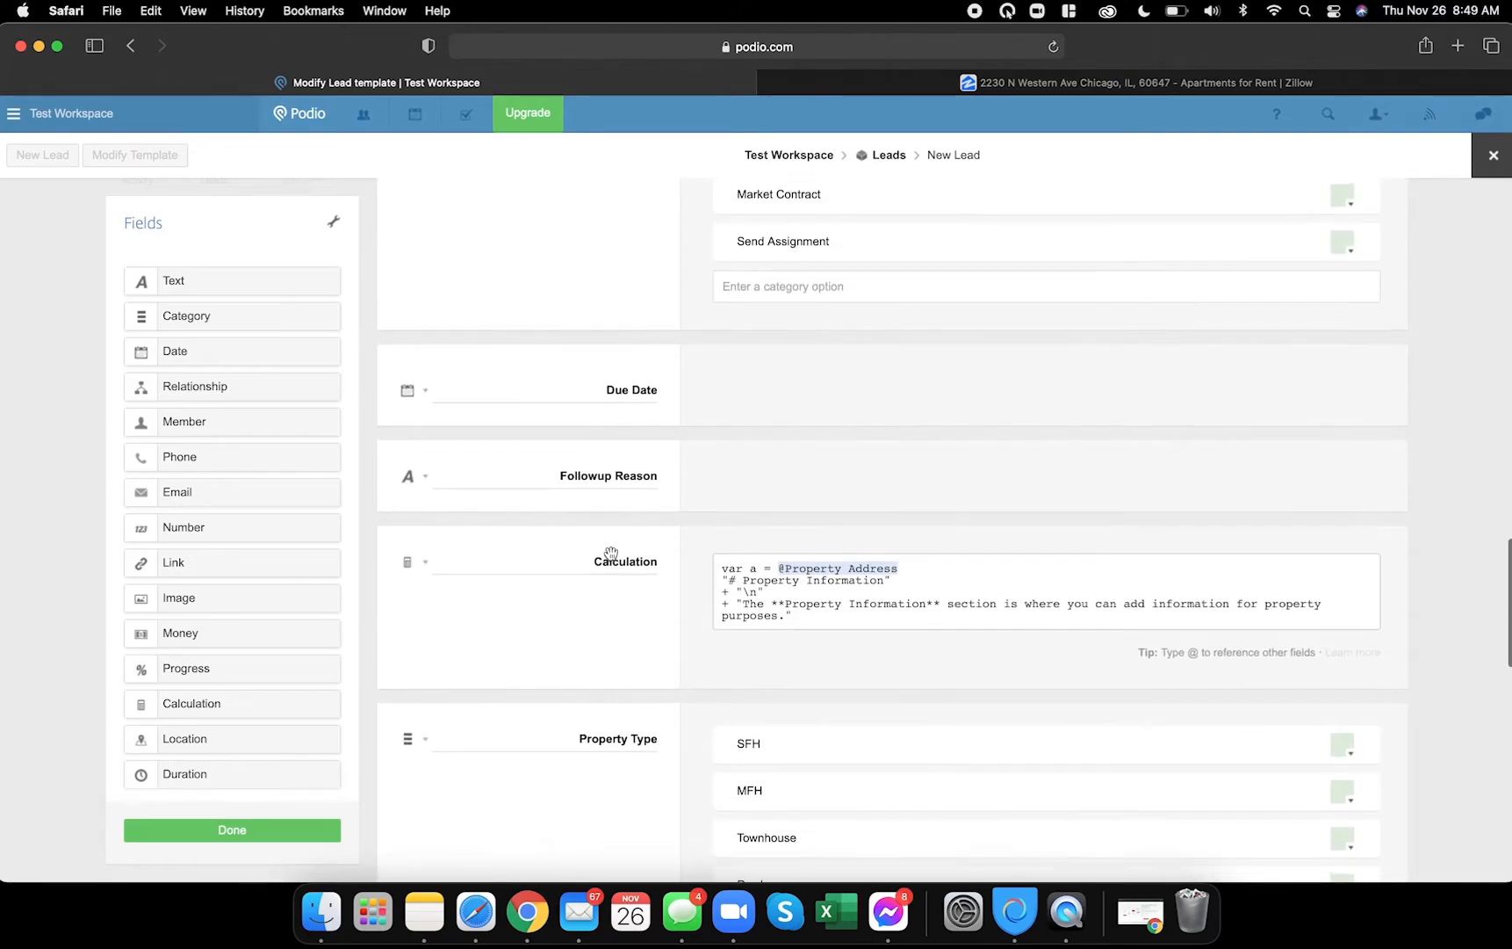
- Select the followup separator's dashed label and the Calculation label, then scroll down to Zoning
click(488, 429)
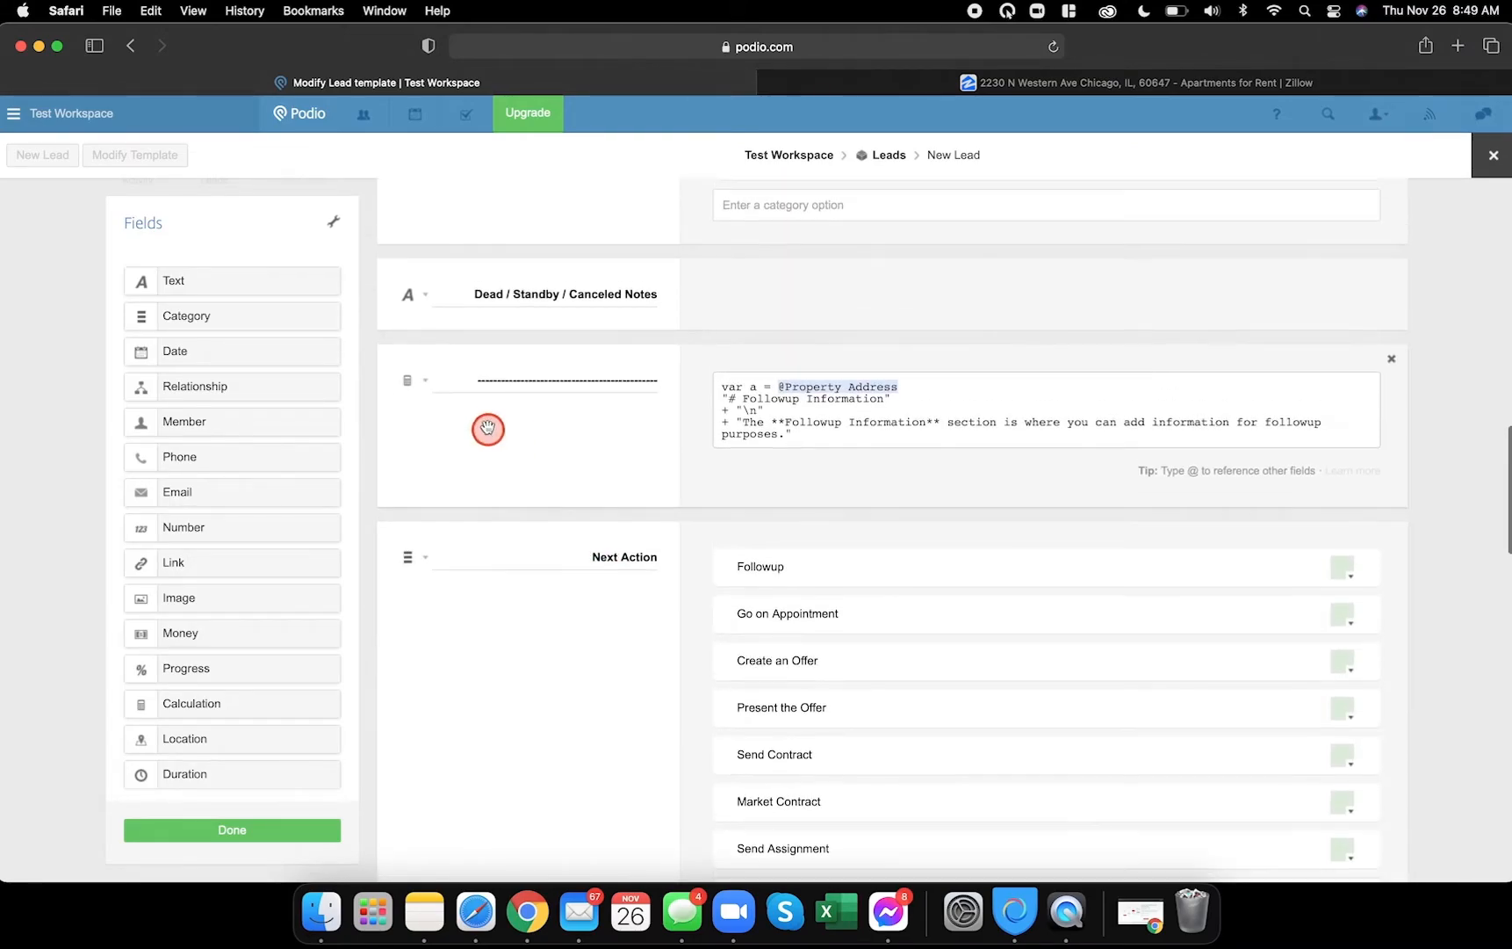
double_click(466, 379)
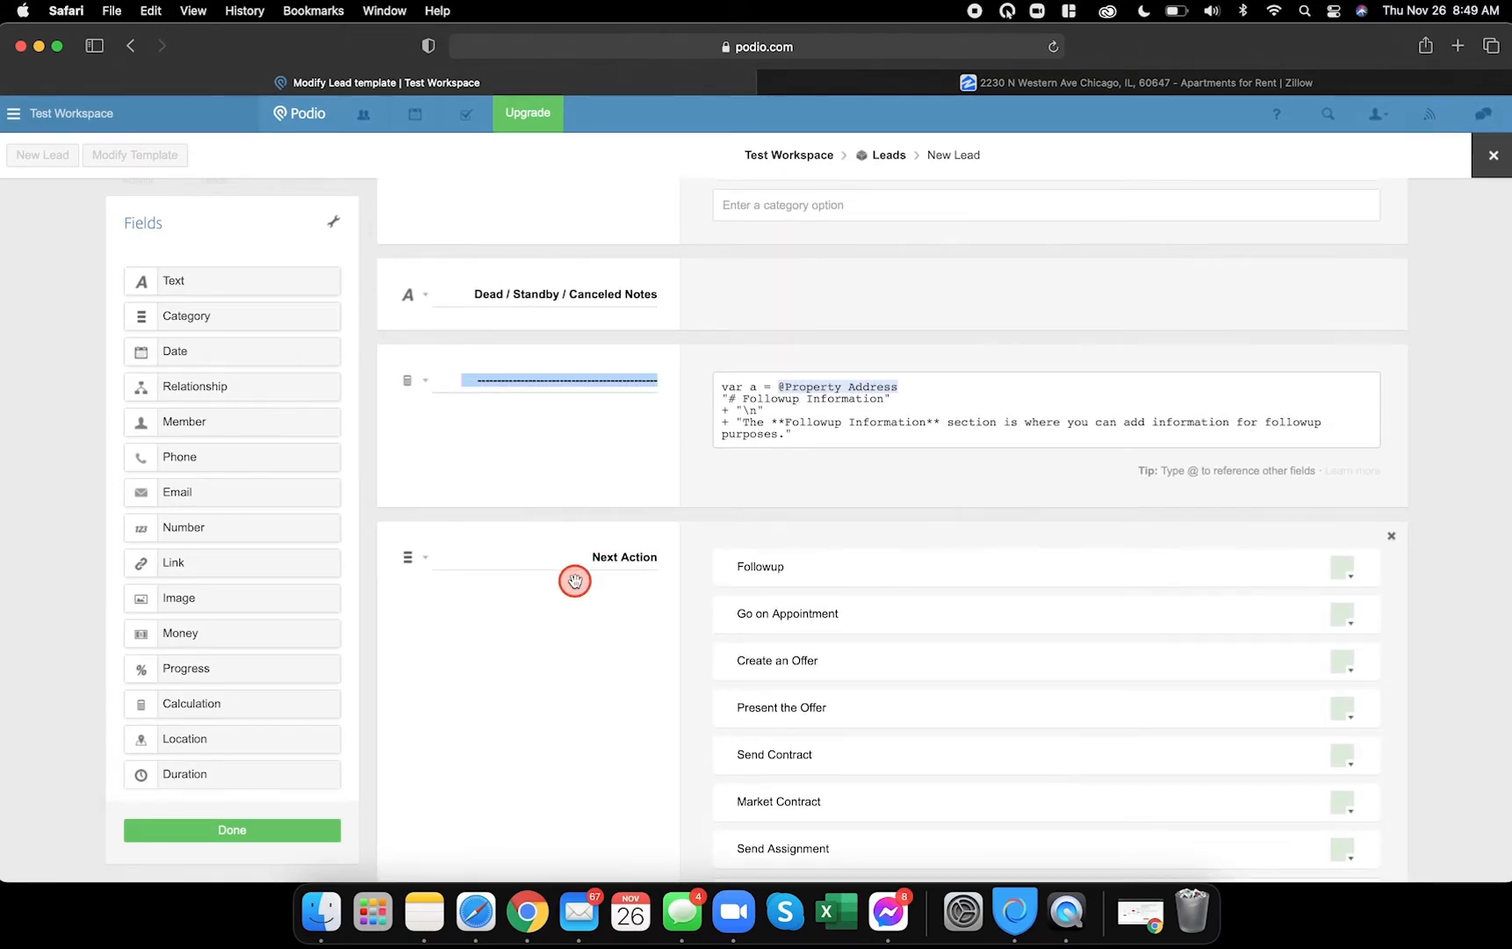
scroll(573, 580, up, 10)
scroll(575, 581, up, 7)
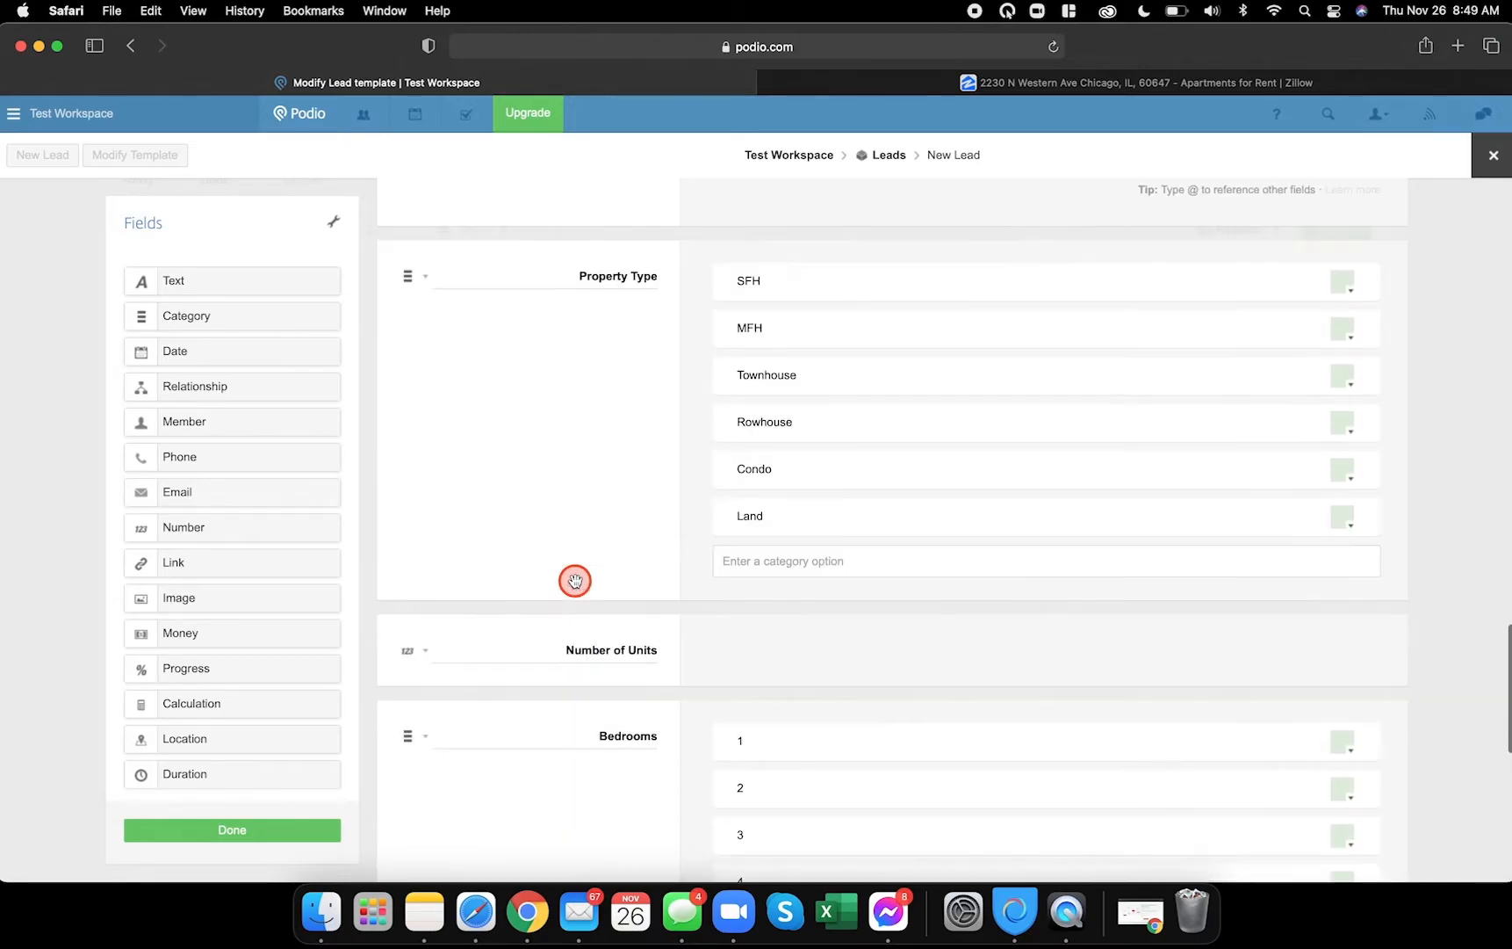
double_click(571, 365)
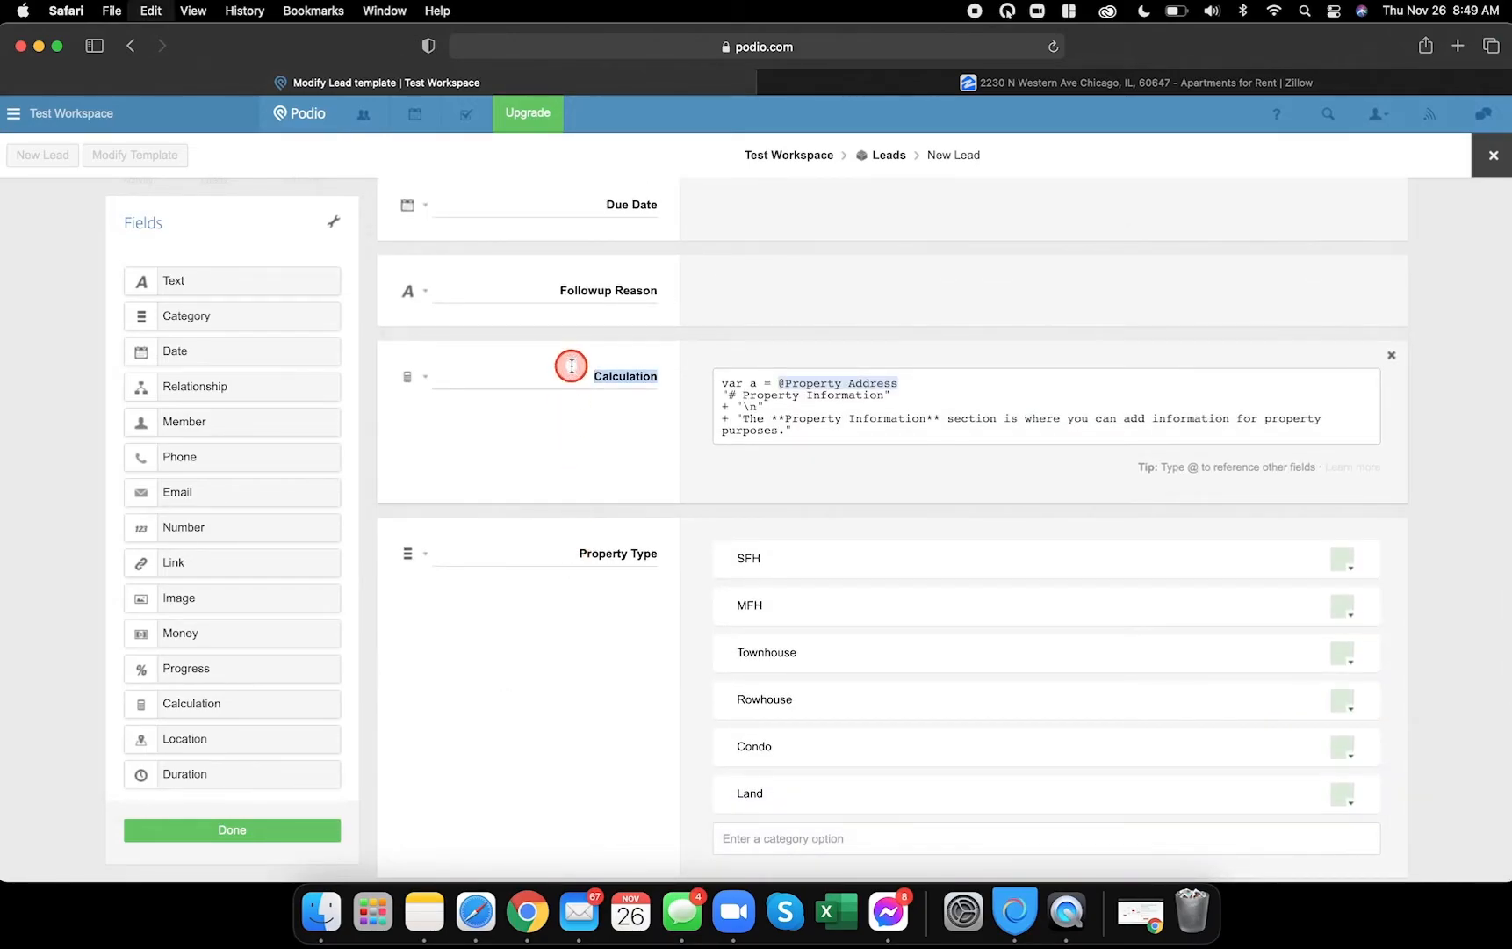
scroll(597, 496, down, 10)
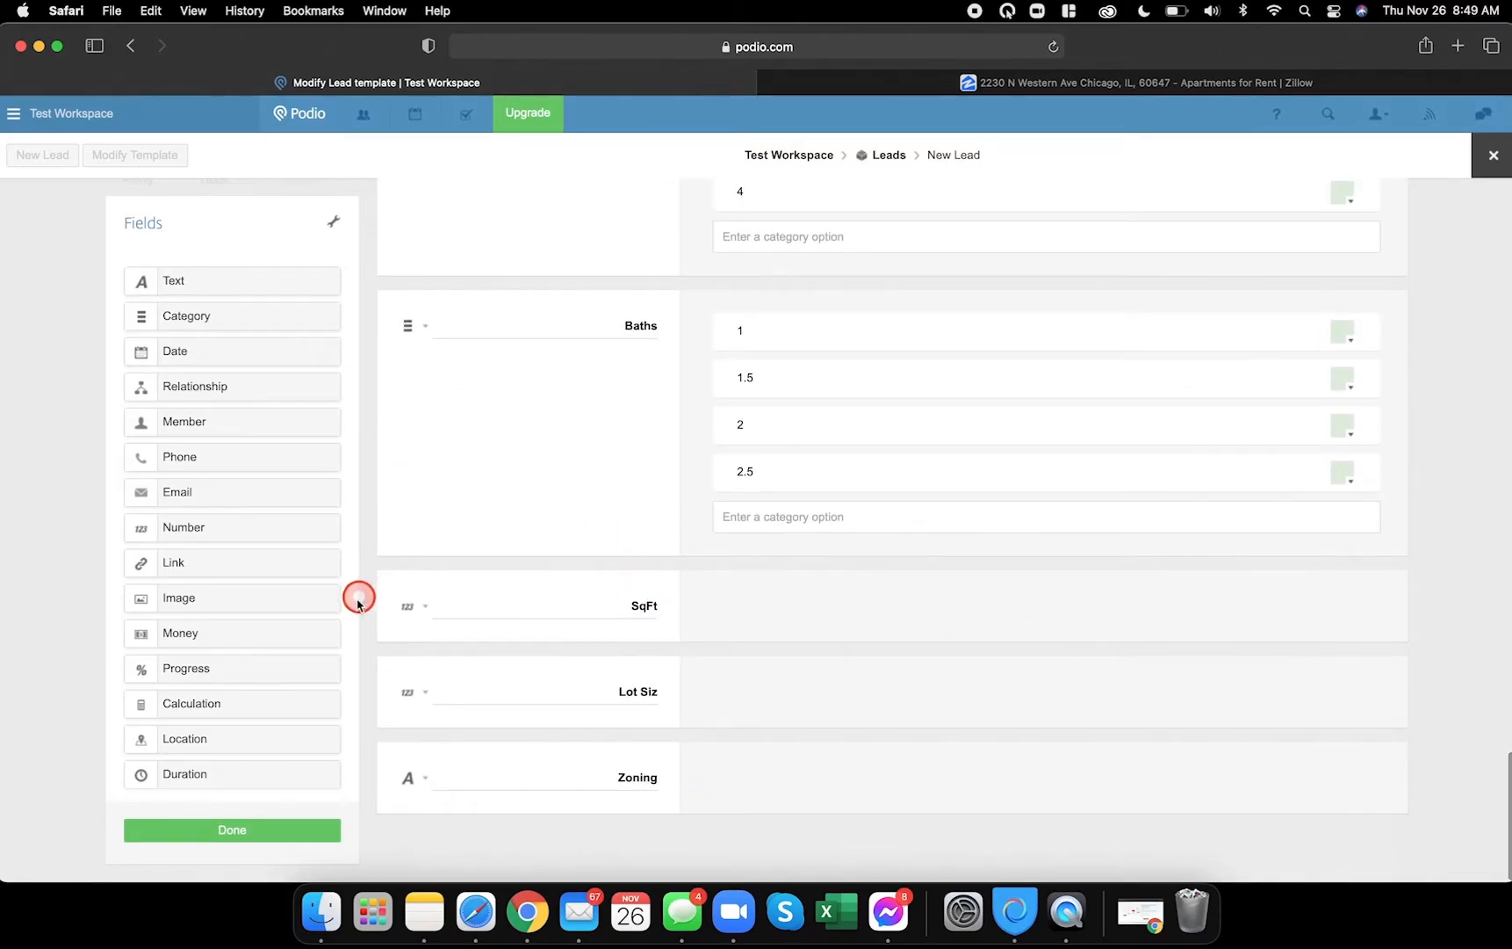
scroll(207, 394, down, 1)
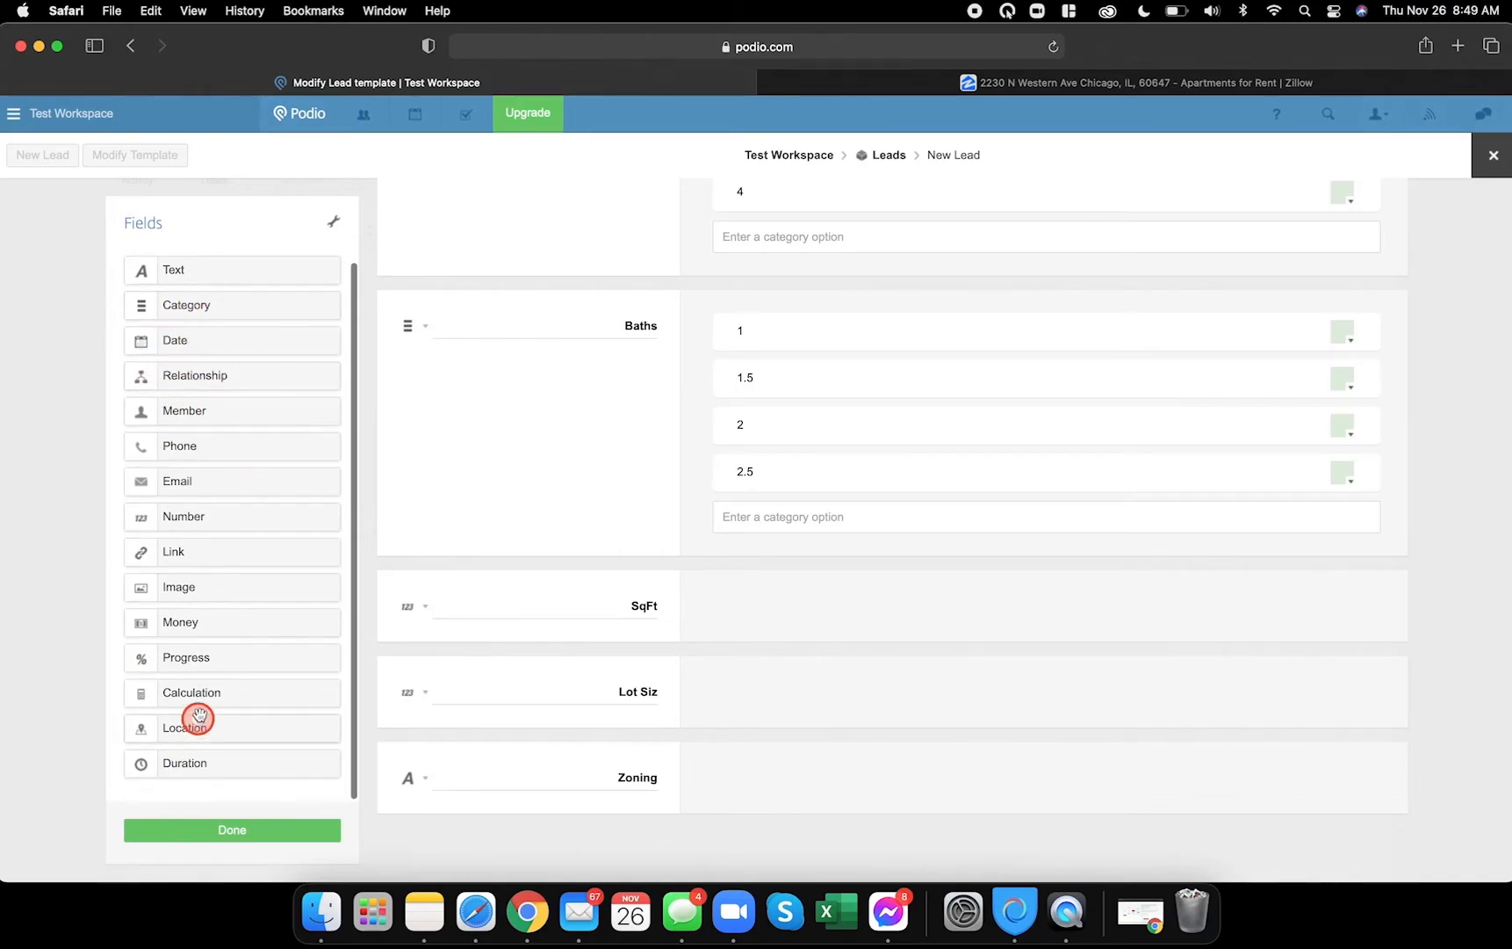
- Add a dashed calculation field below Zoning holding a copy of the Property Information formula
drag(205, 693, 564, 800)
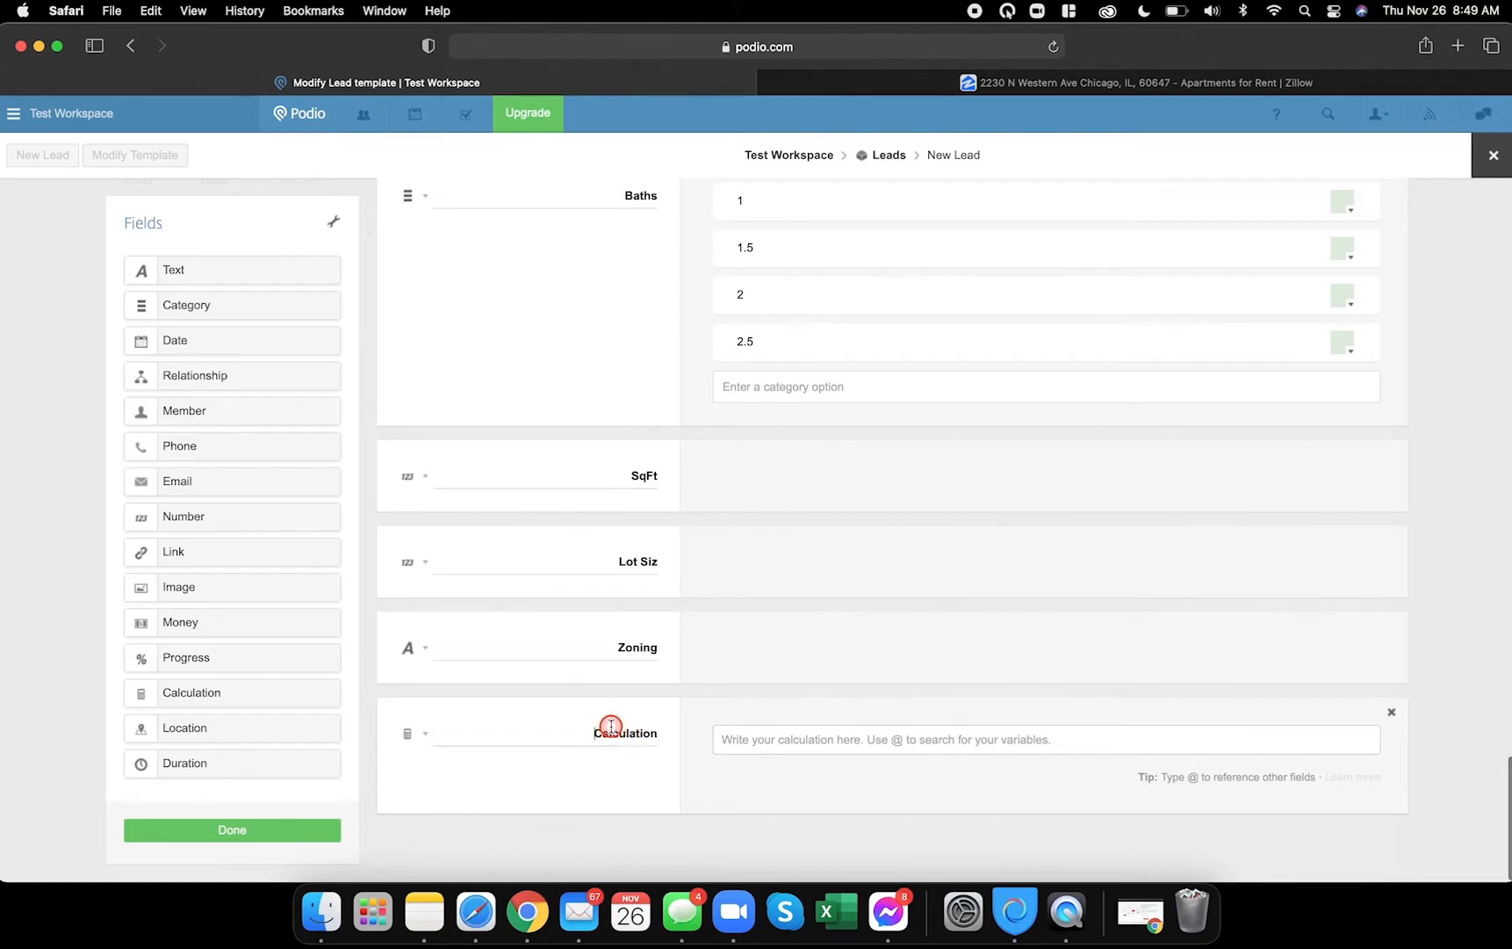
text(----------------------------------------------)
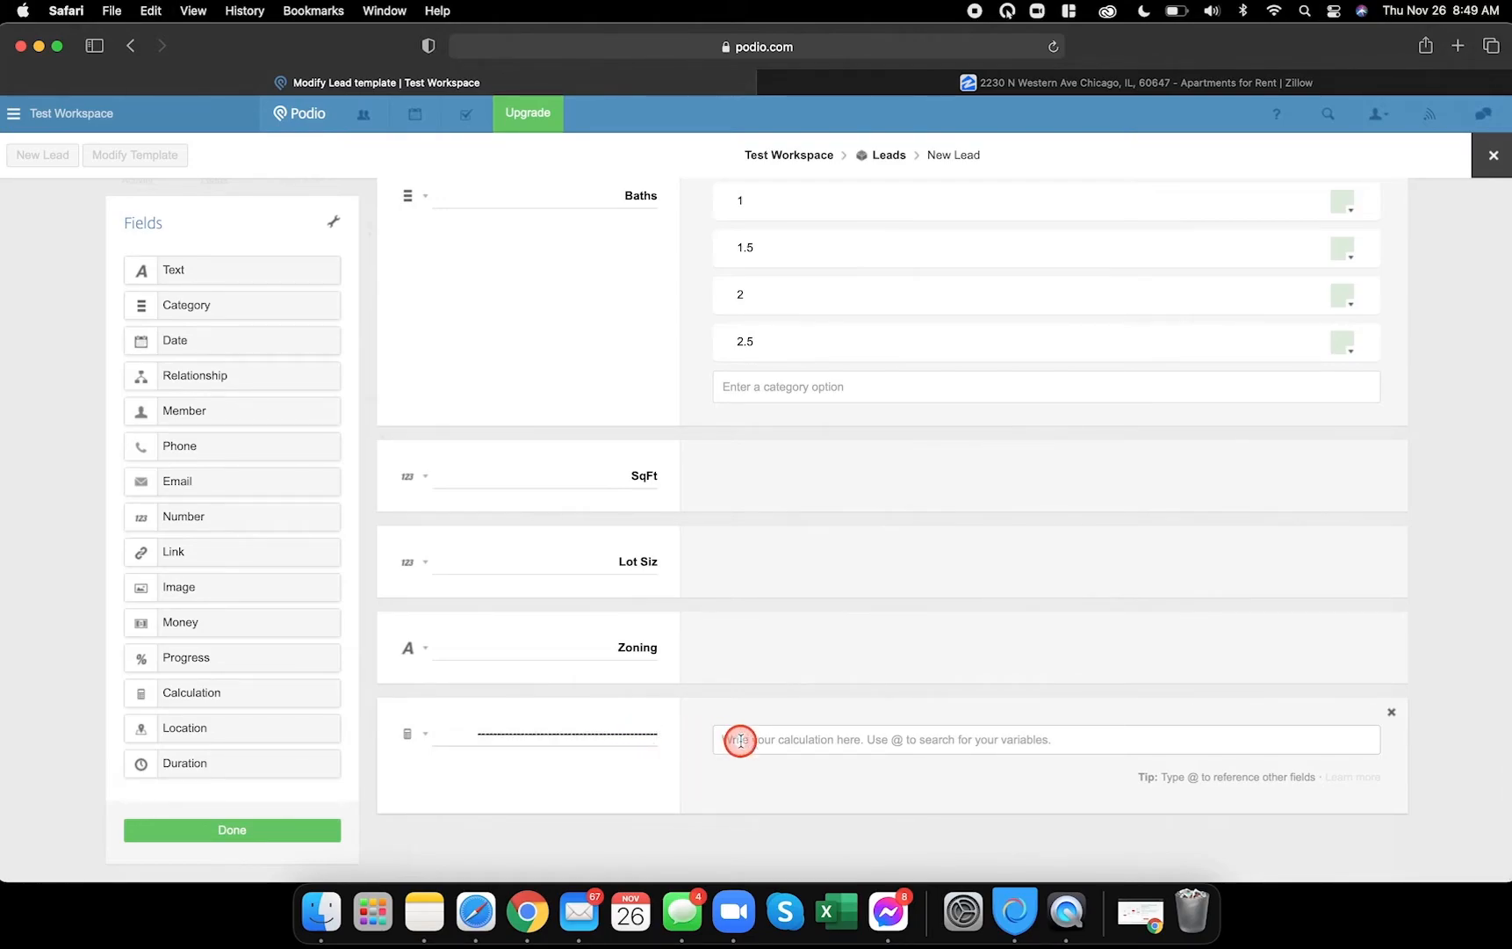
scroll(738, 735, up, 10)
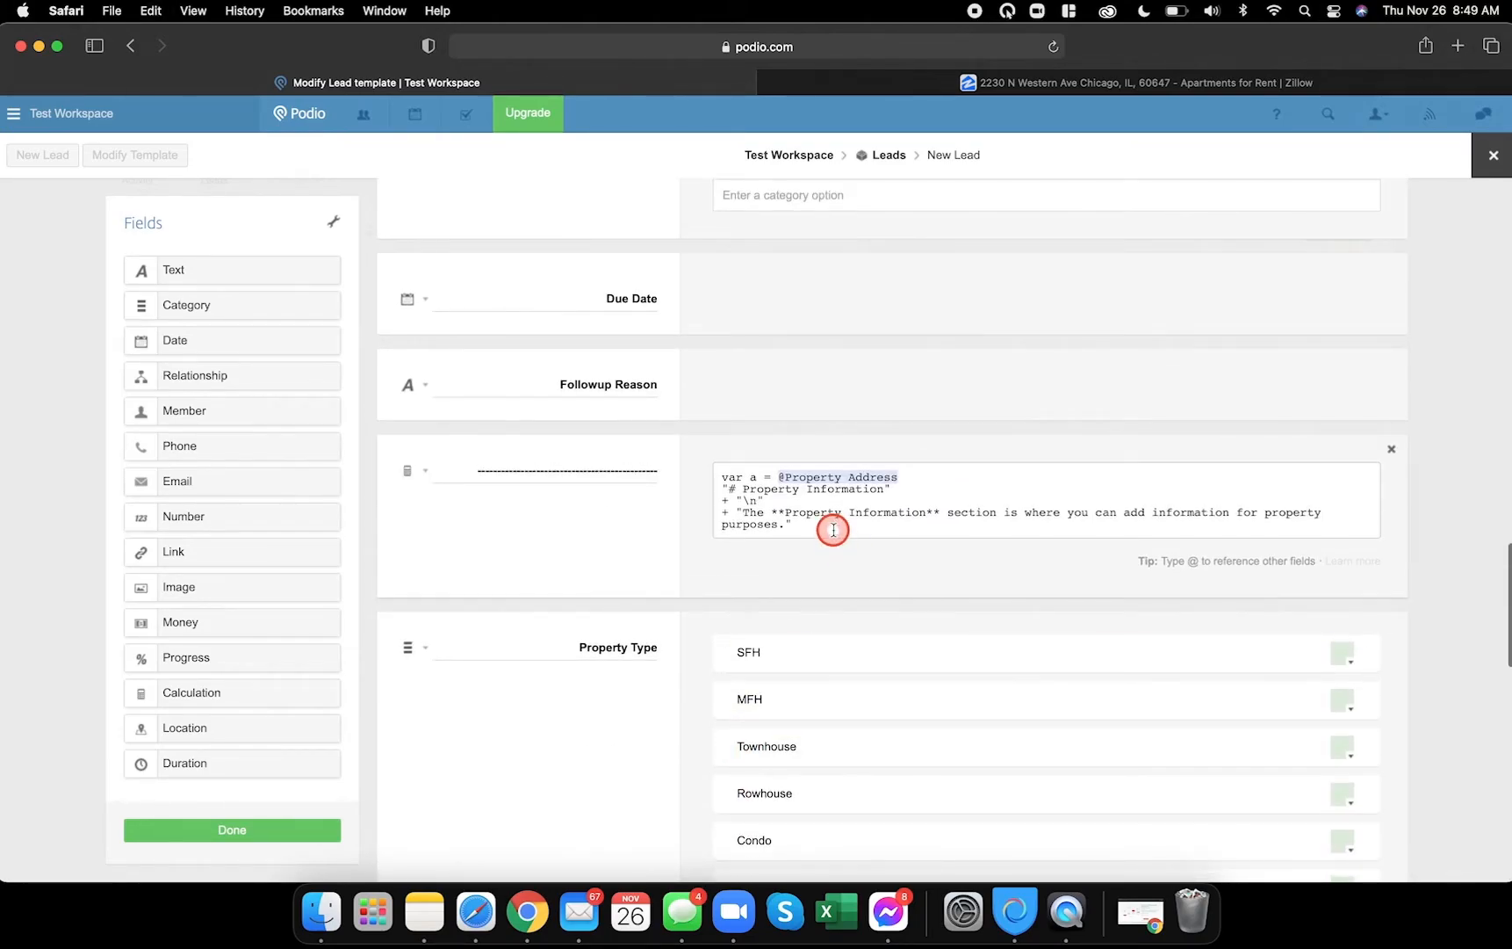
drag(794, 525, 705, 466)
key(super+c)
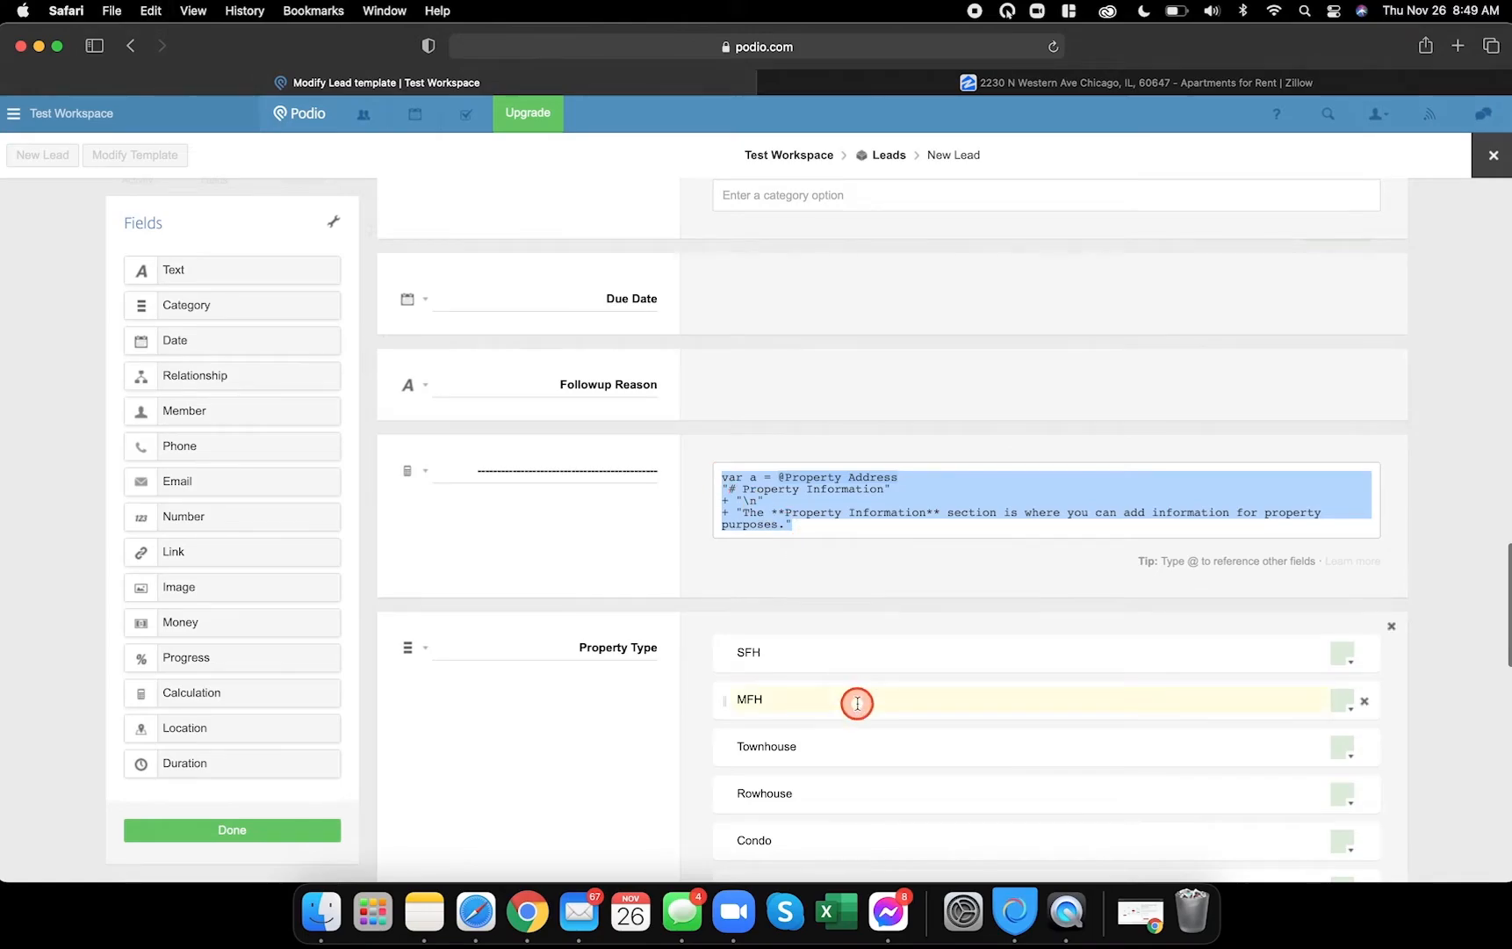
scroll(853, 699, down, 10)
click(781, 731)
key(super+v)
- Re-reference Property Address and change the heading to 'Lead Information' and the description to lead purposes
scroll(864, 746, down, 2)
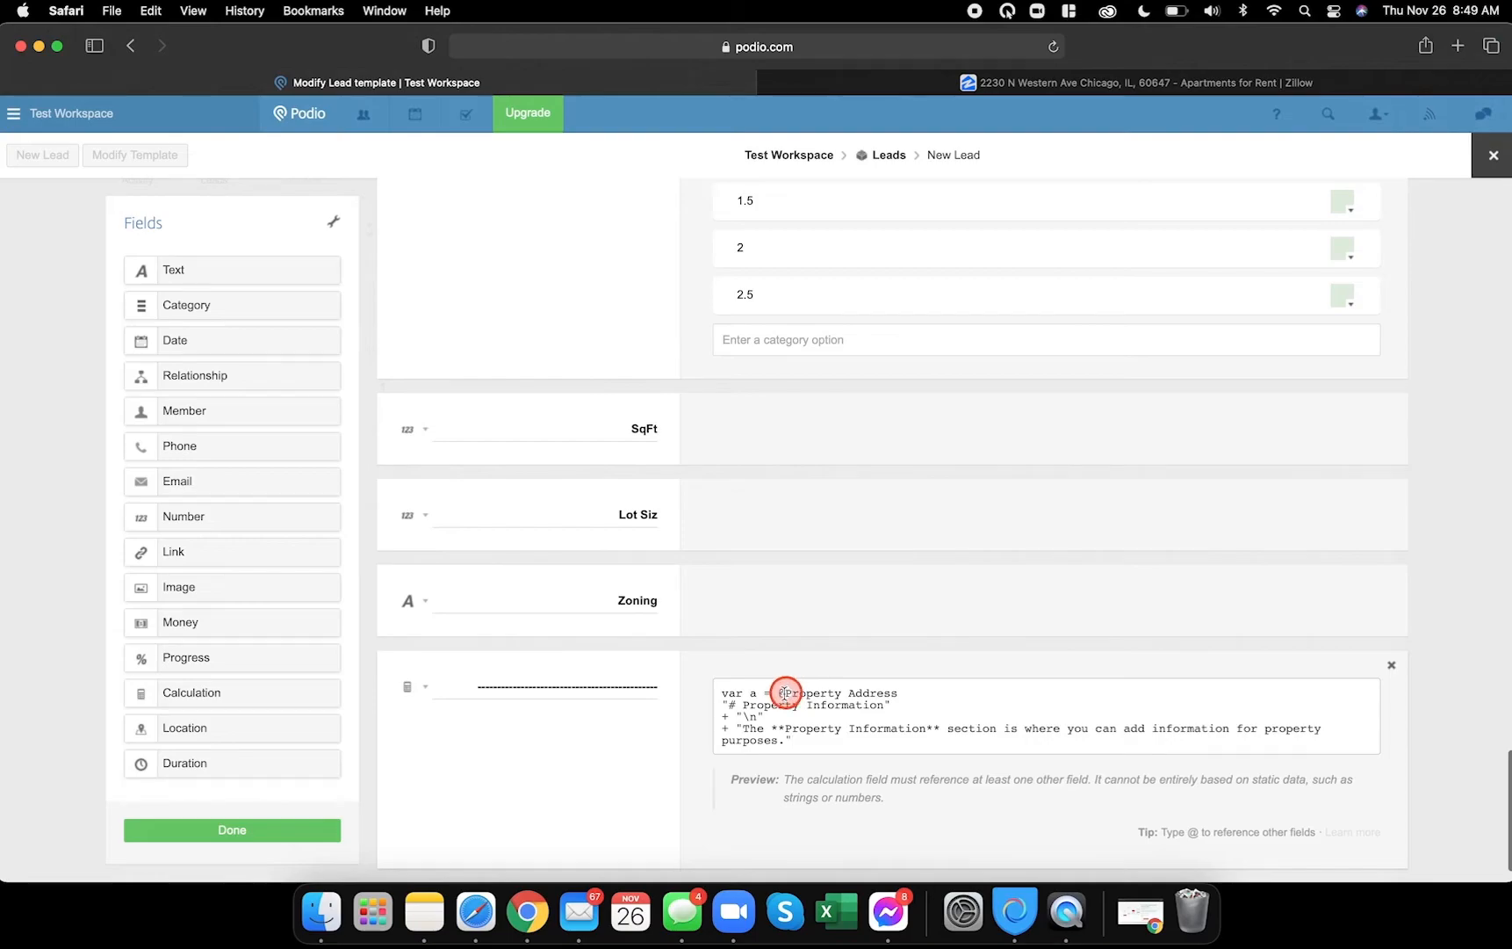
drag(789, 693, 861, 692)
key(BackSpace)
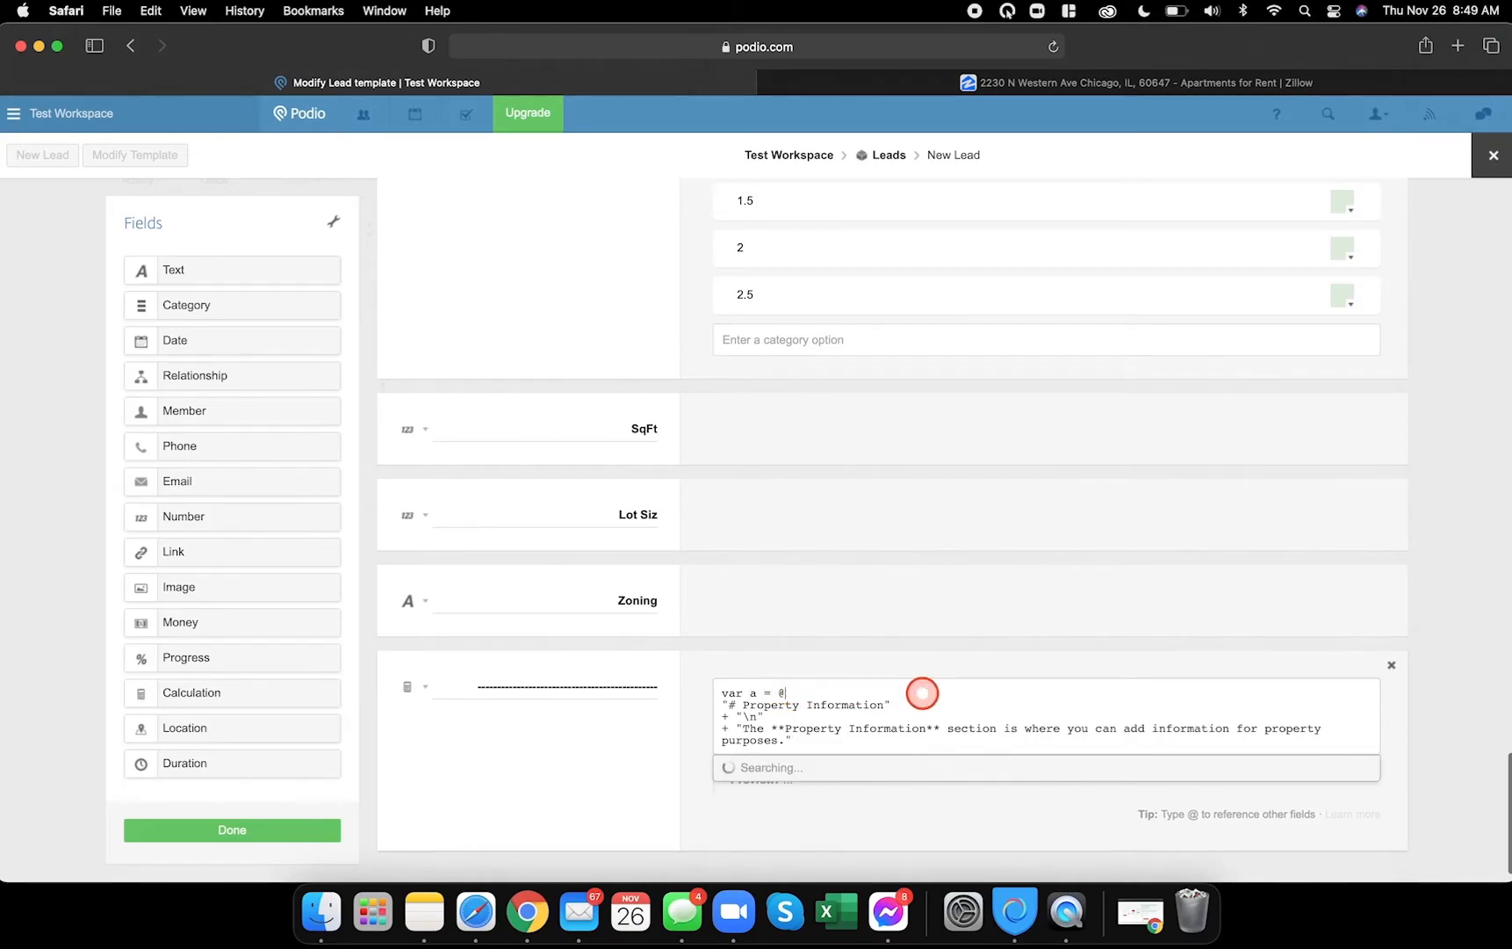
click(803, 833)
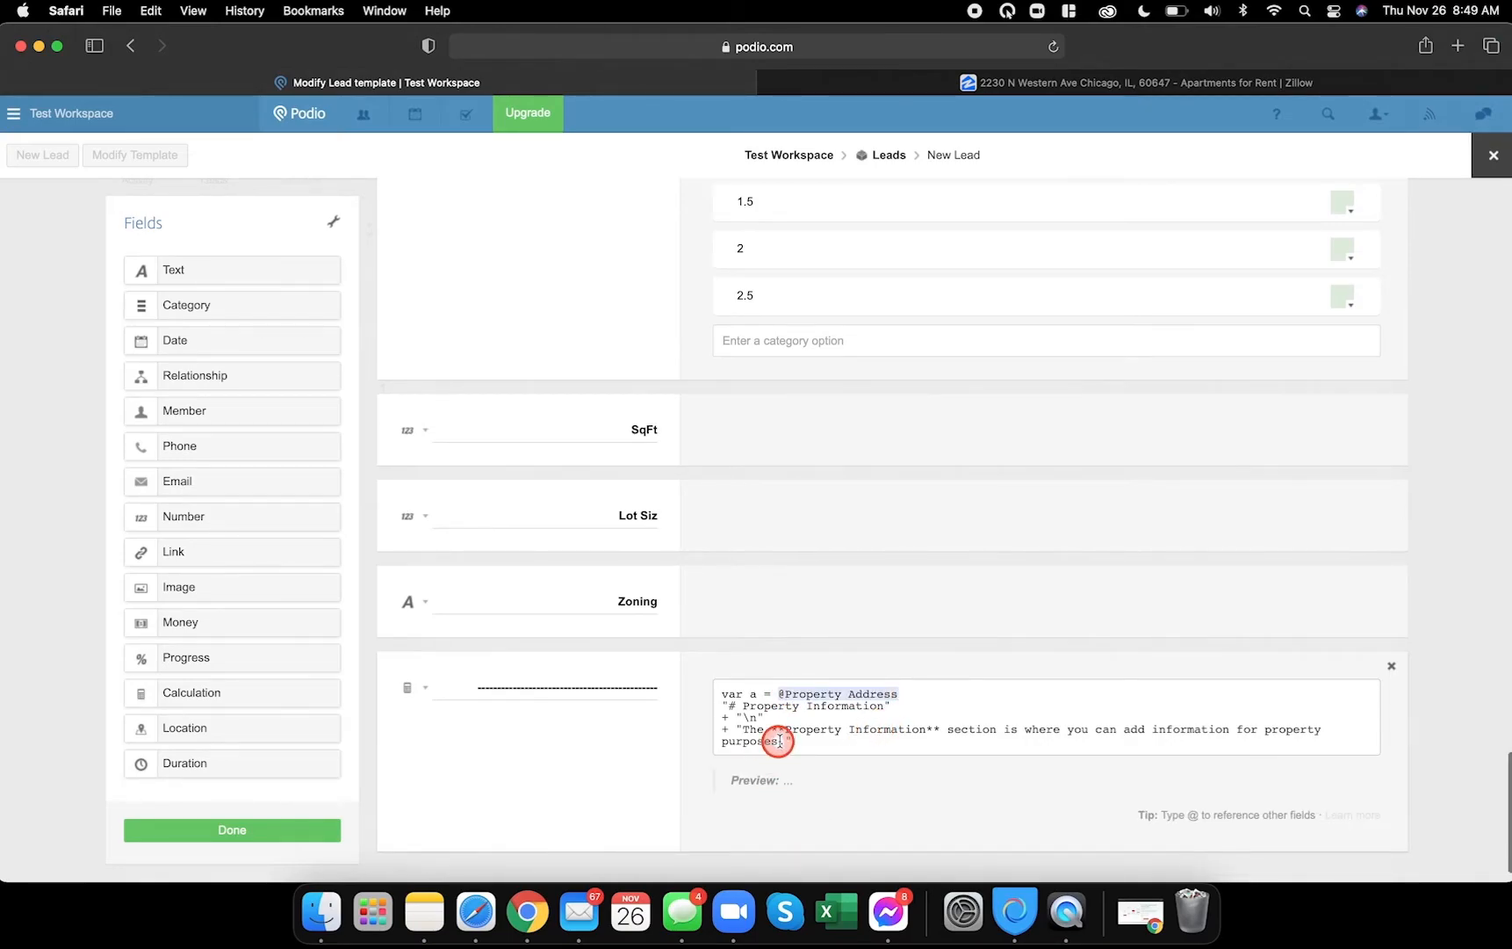
double_click(781, 707)
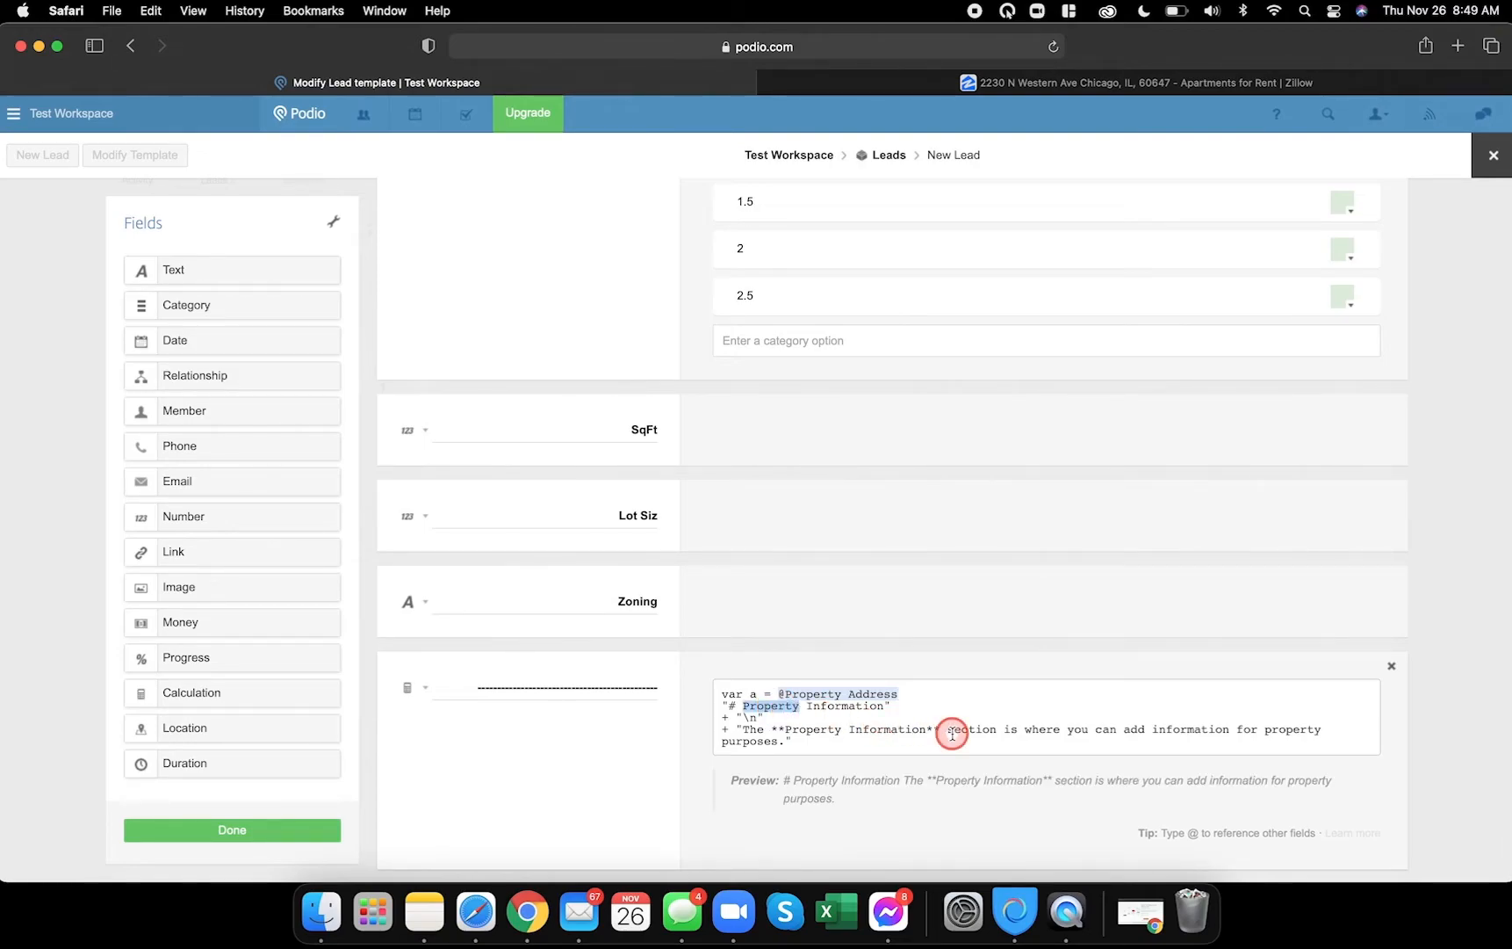
text(1)
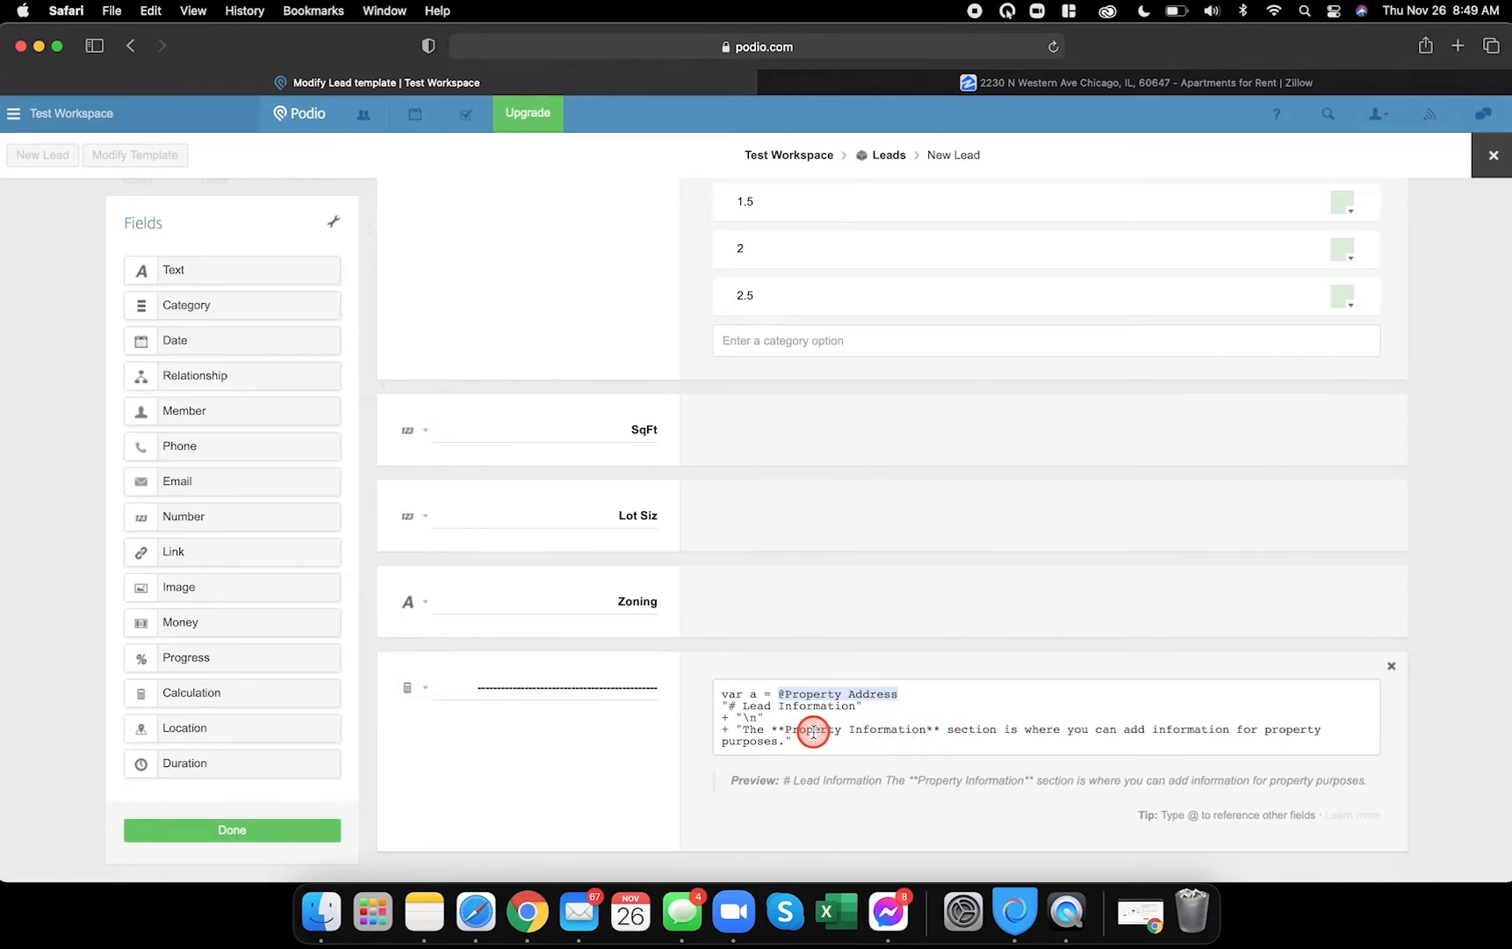
text(Lead)
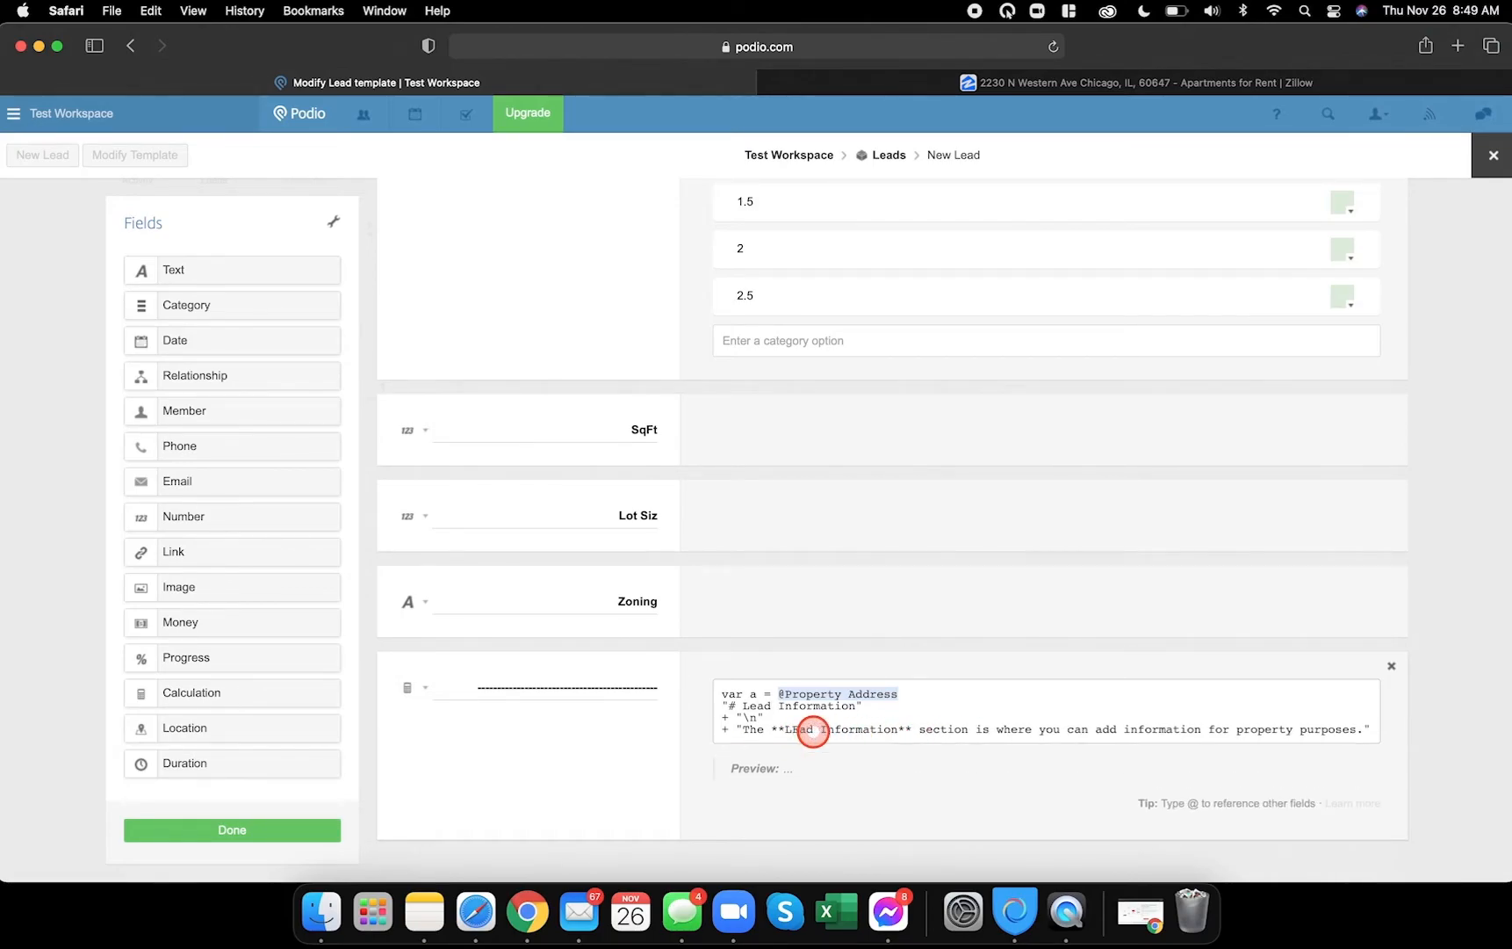
click(1250, 731)
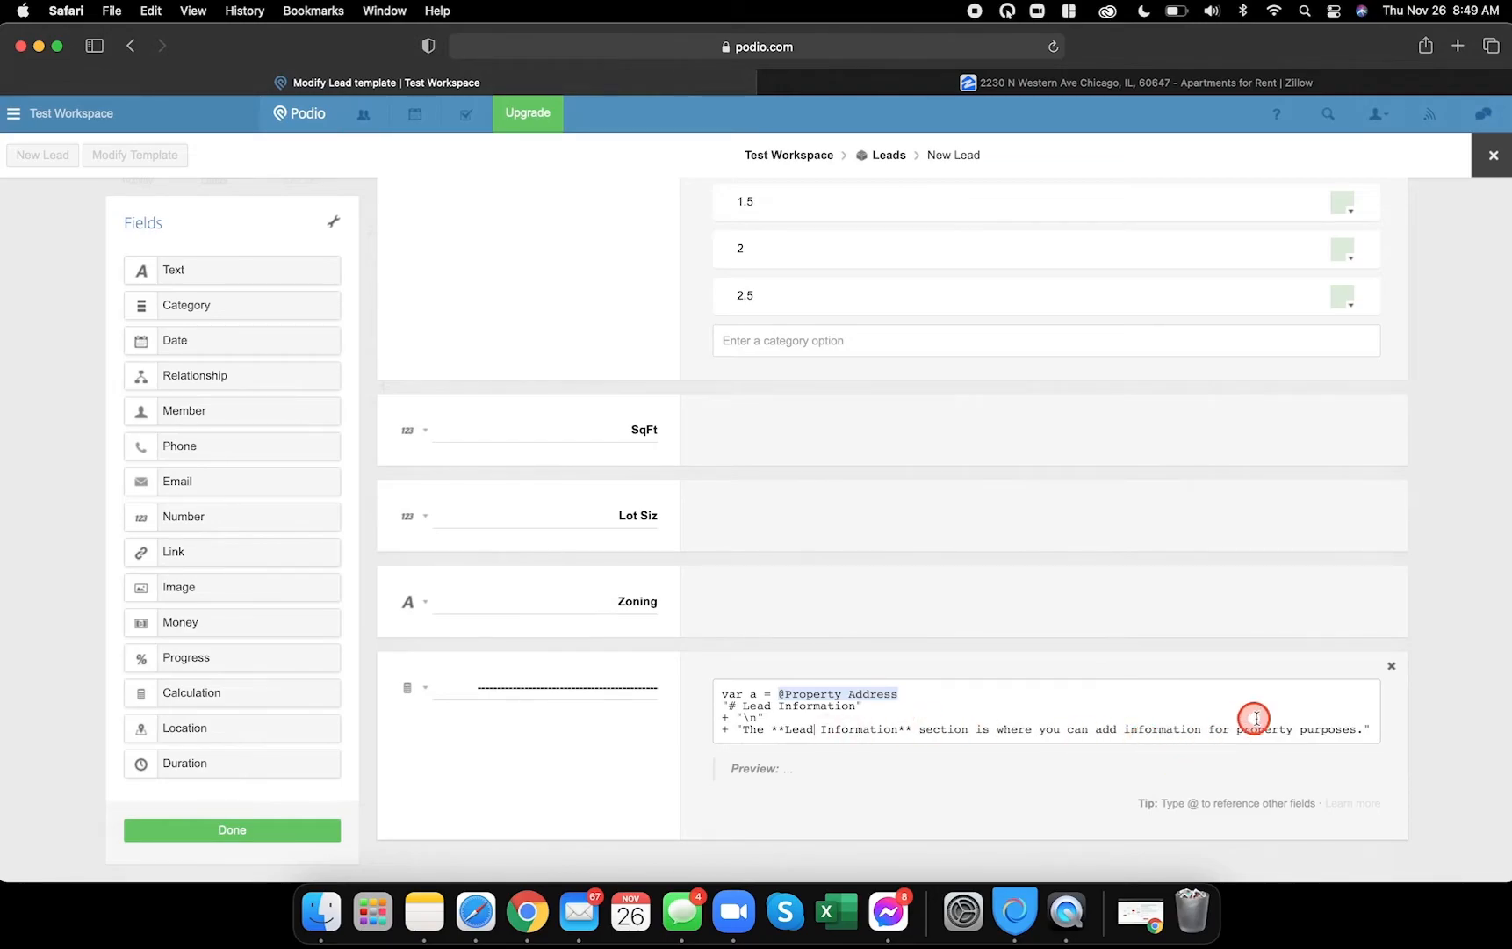
text(lead)
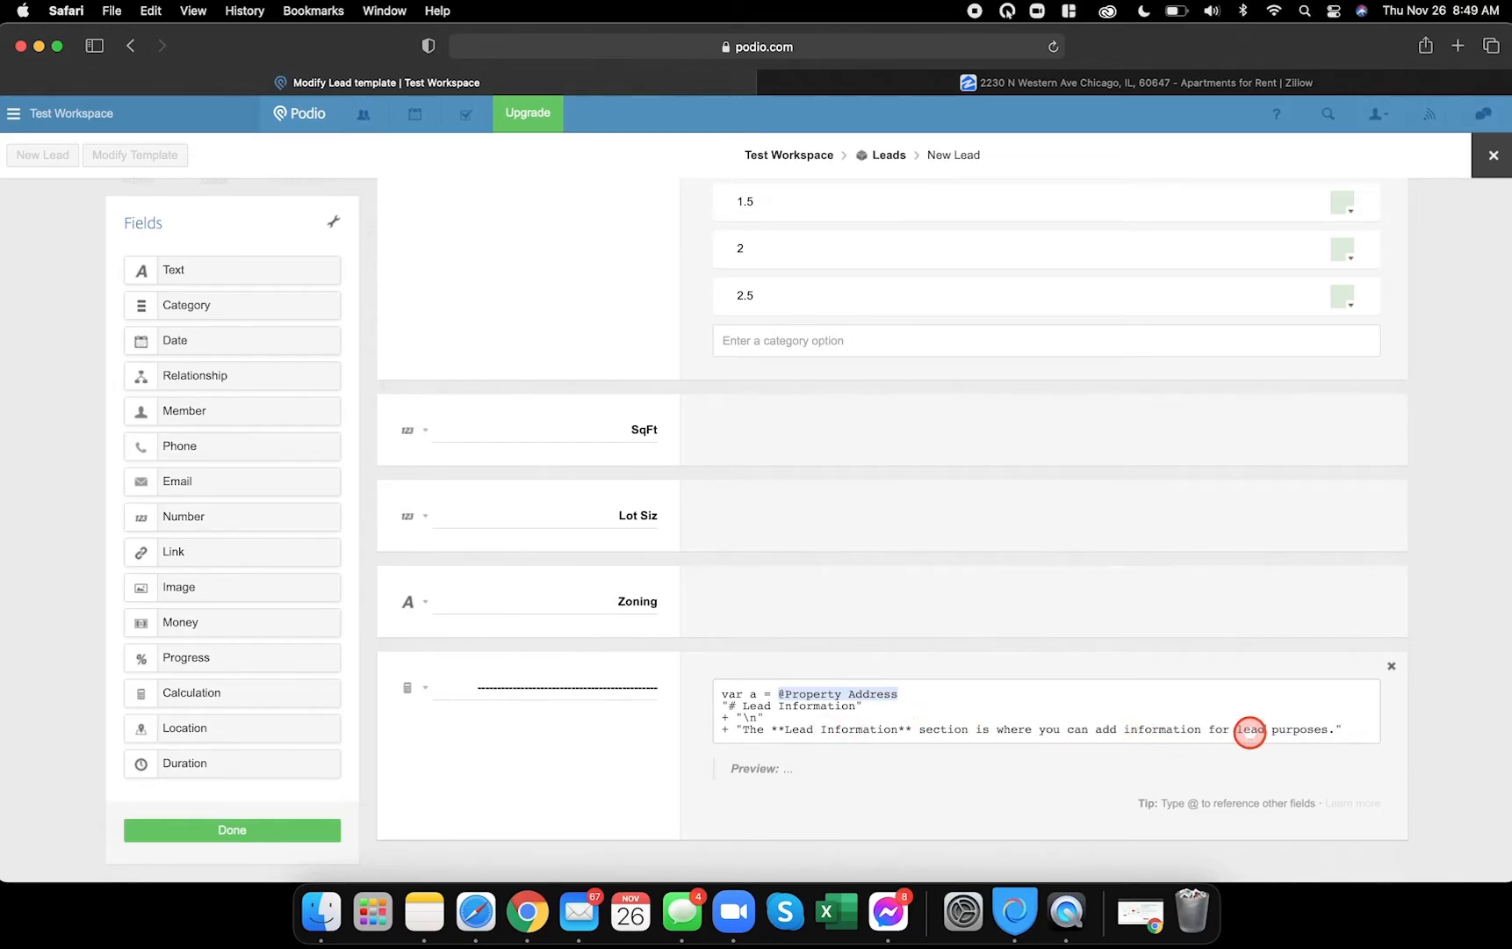
click(530, 918)
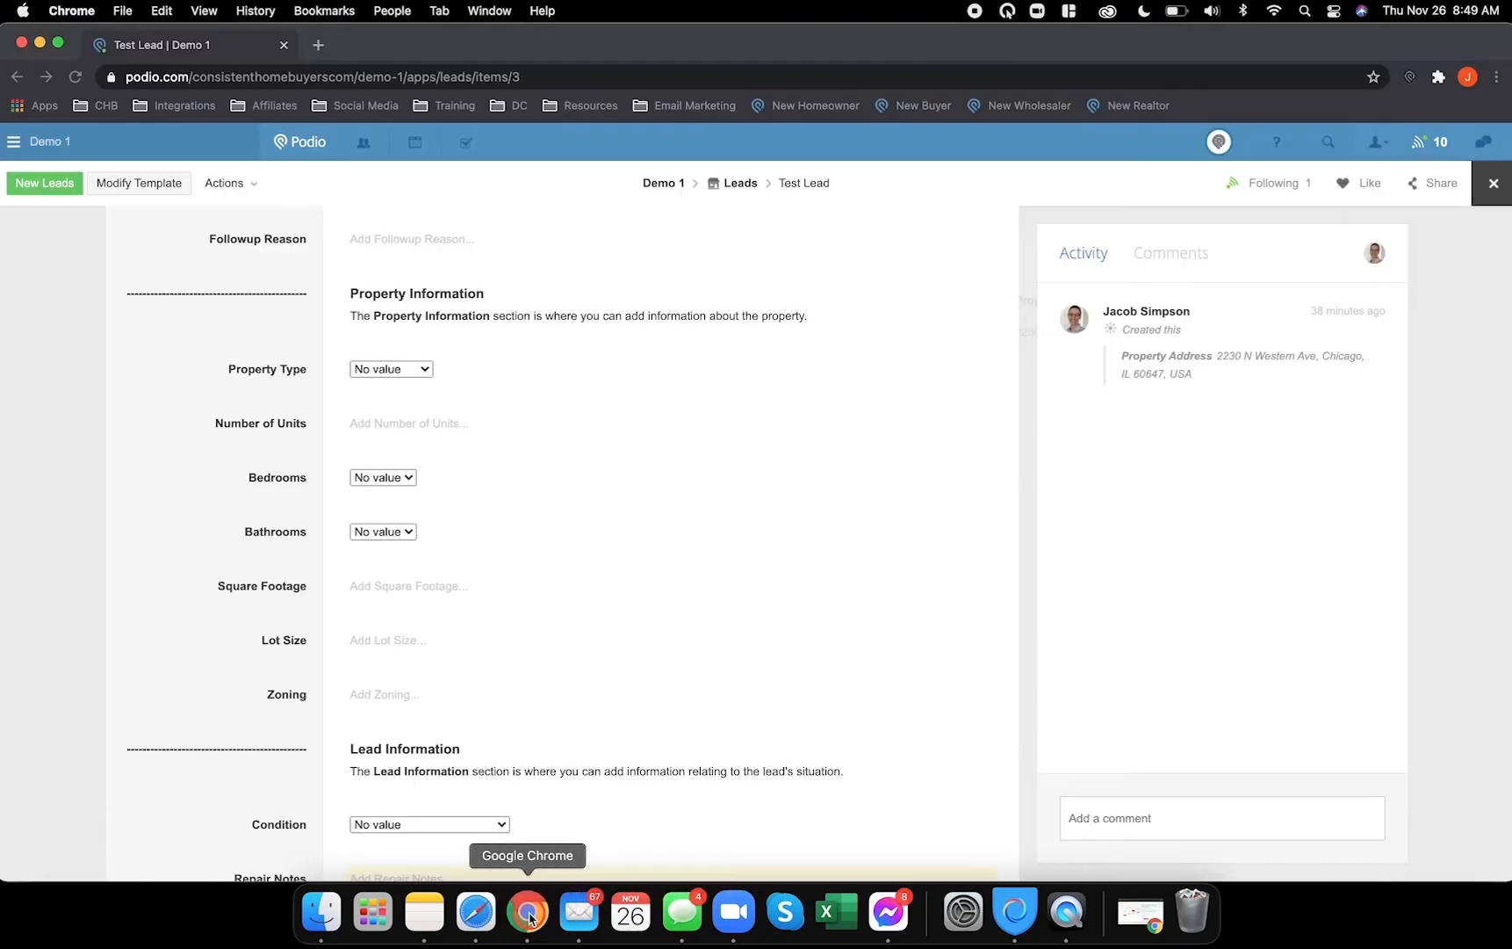
scroll(524, 625, down, 5)
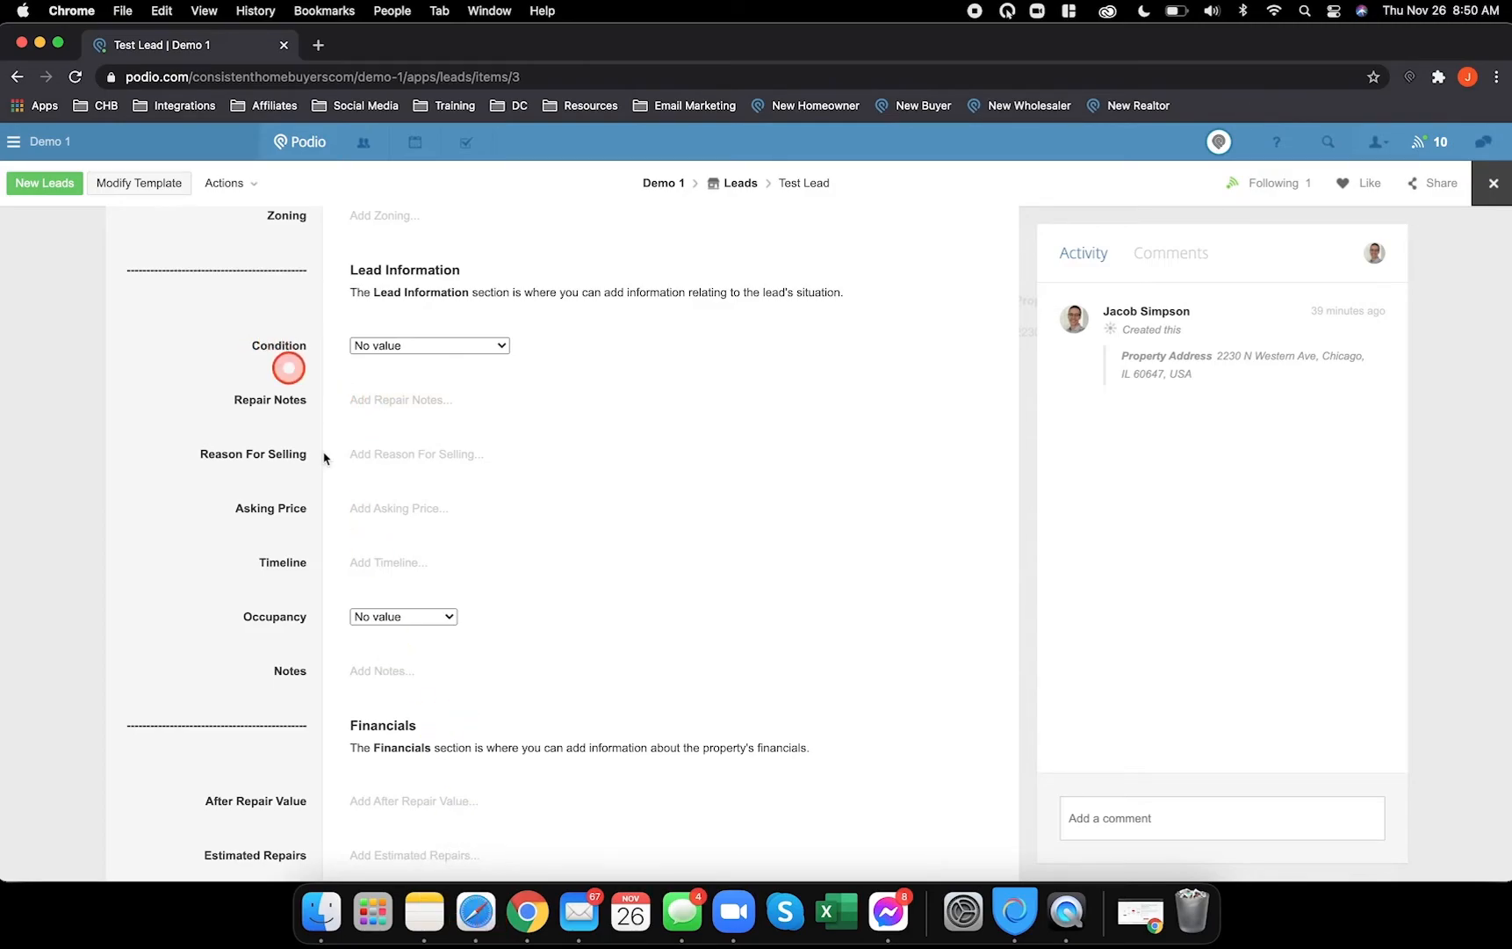
- Add a Category field below the Lead Information heading, checking the Test Lead for reference
click(475, 911)
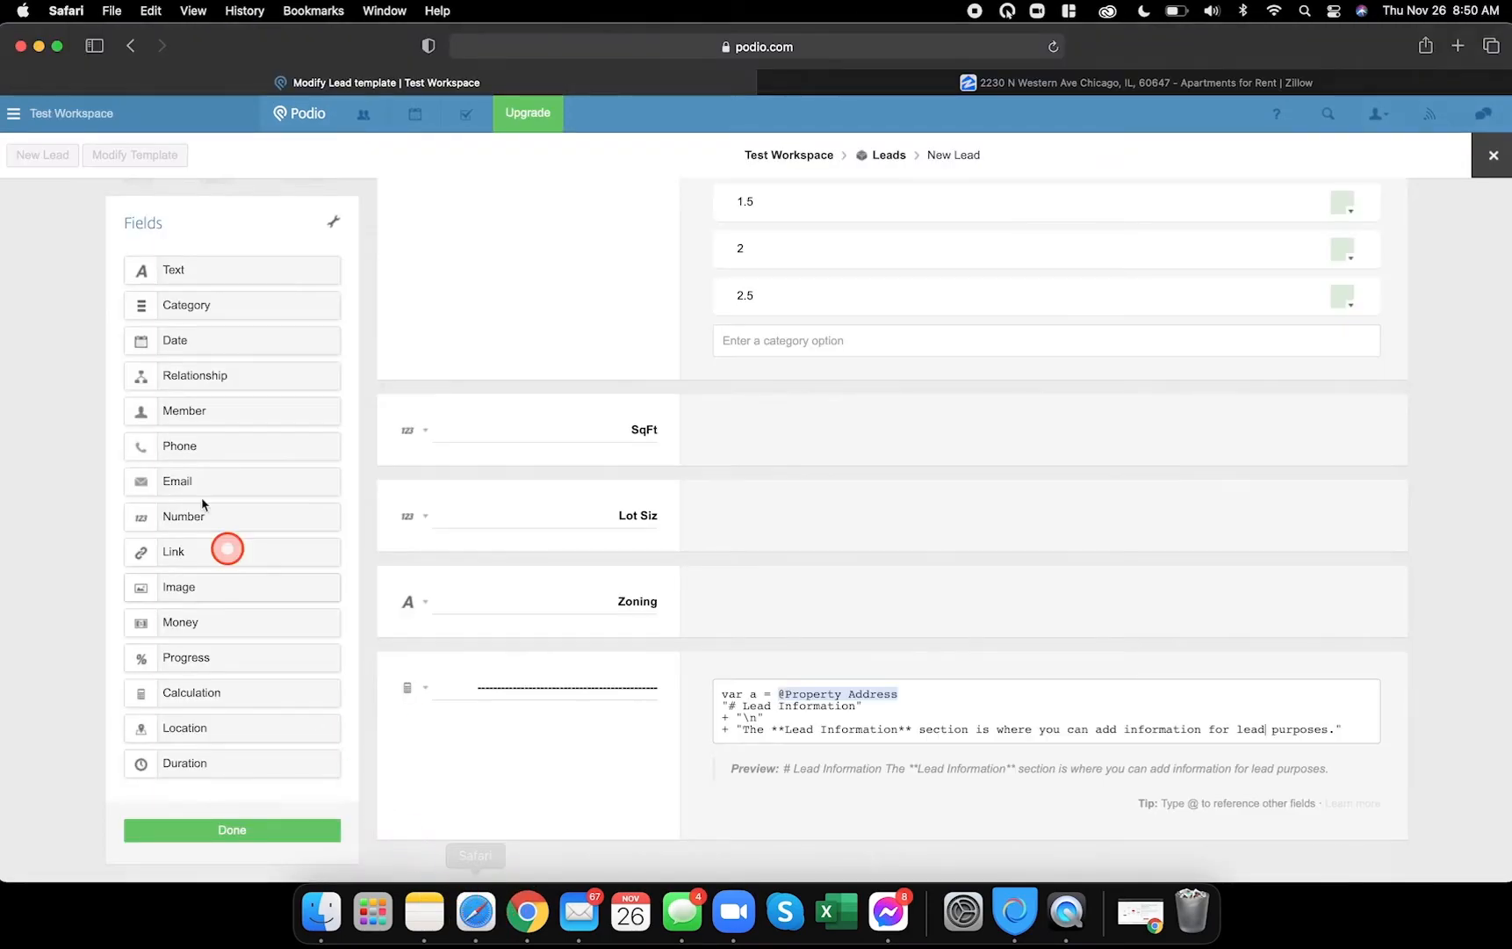
scroll(542, 663, down, 2)
scroll(542, 664, up, 1)
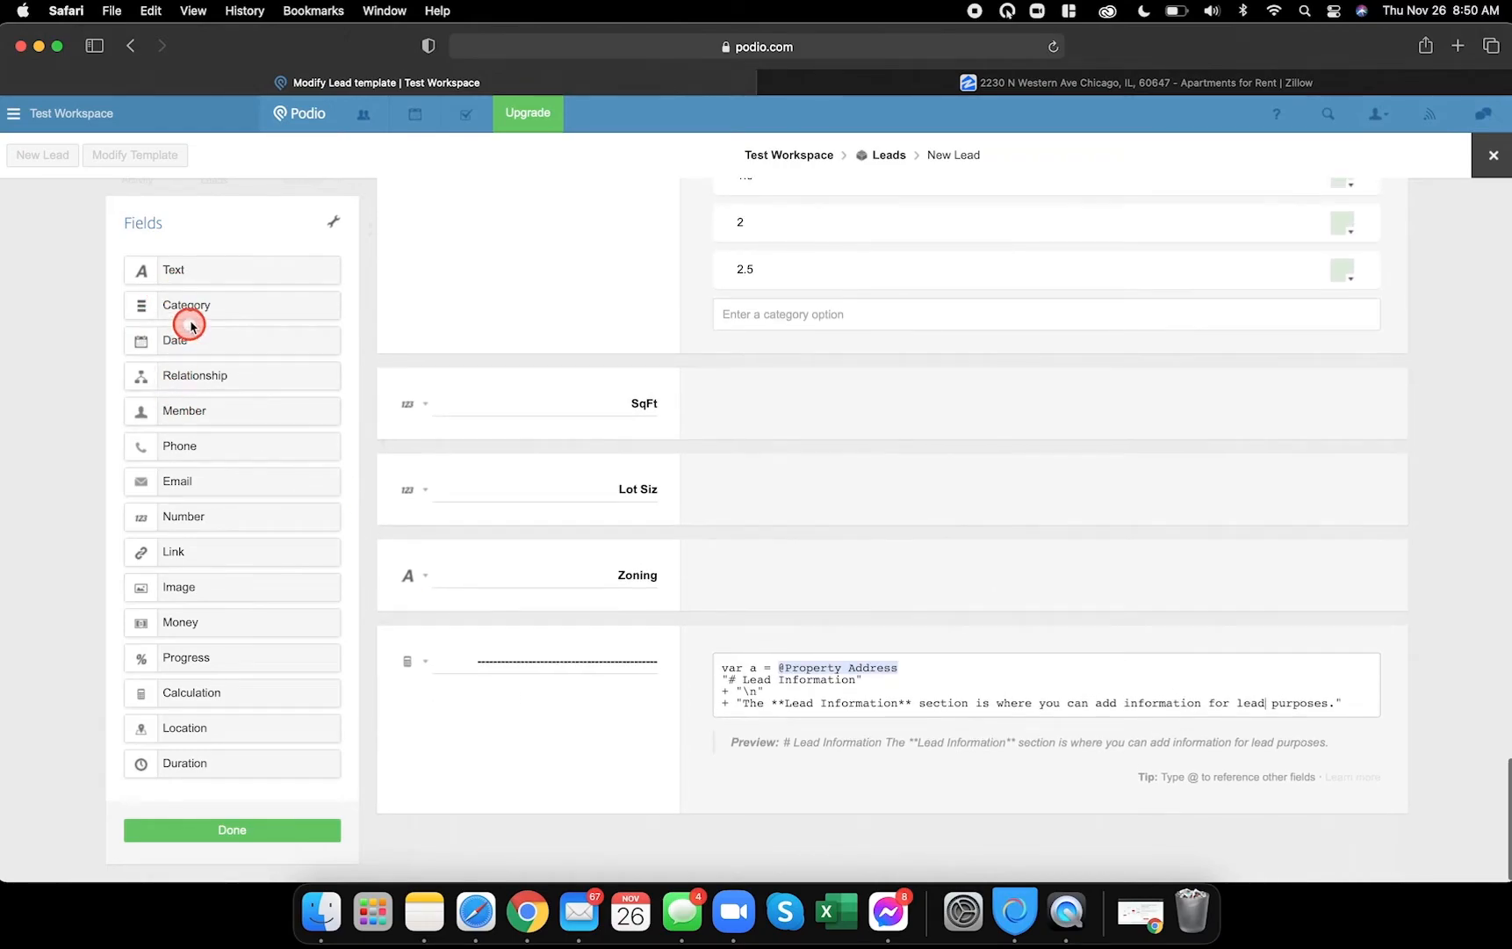
drag(194, 307, 527, 760)
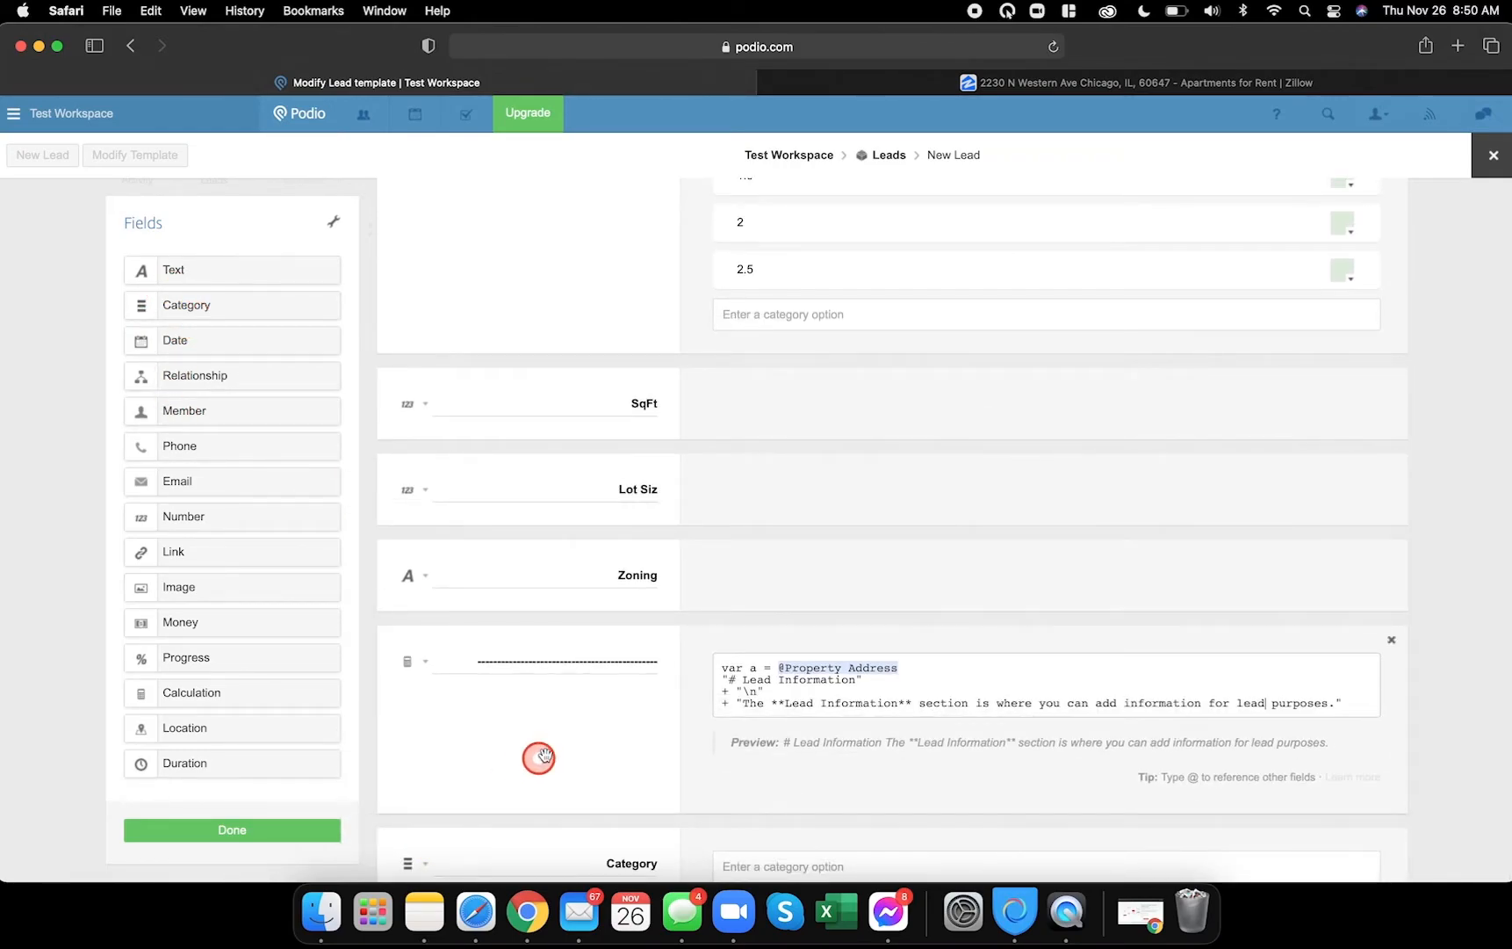
click(527, 909)
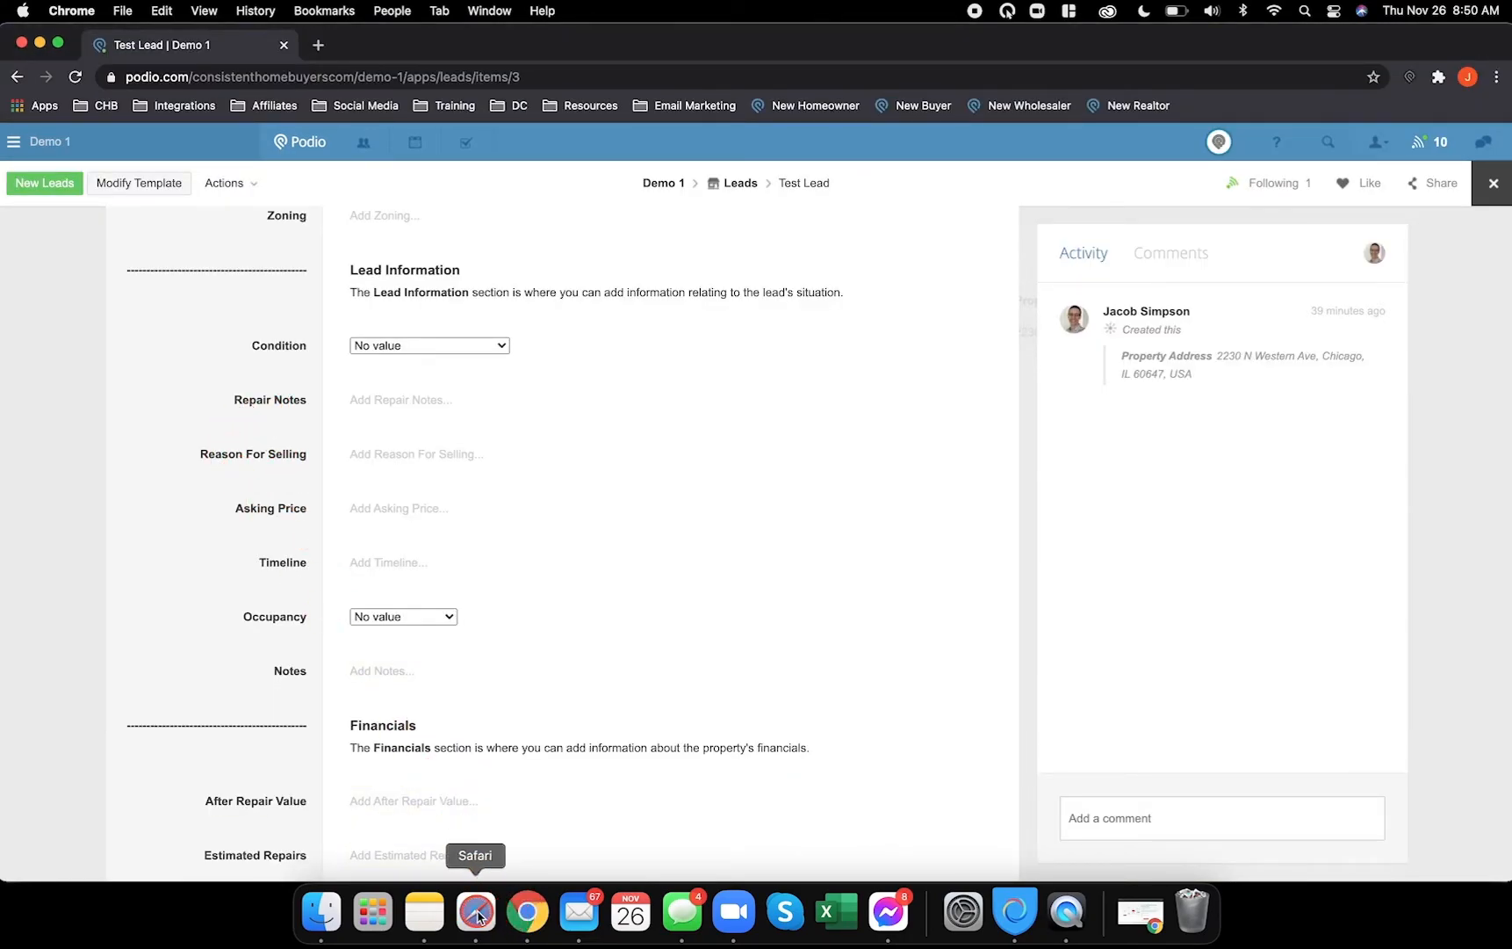
click(477, 913)
- Add two Text fields and a Money field beneath the new category
drag(211, 276, 530, 780)
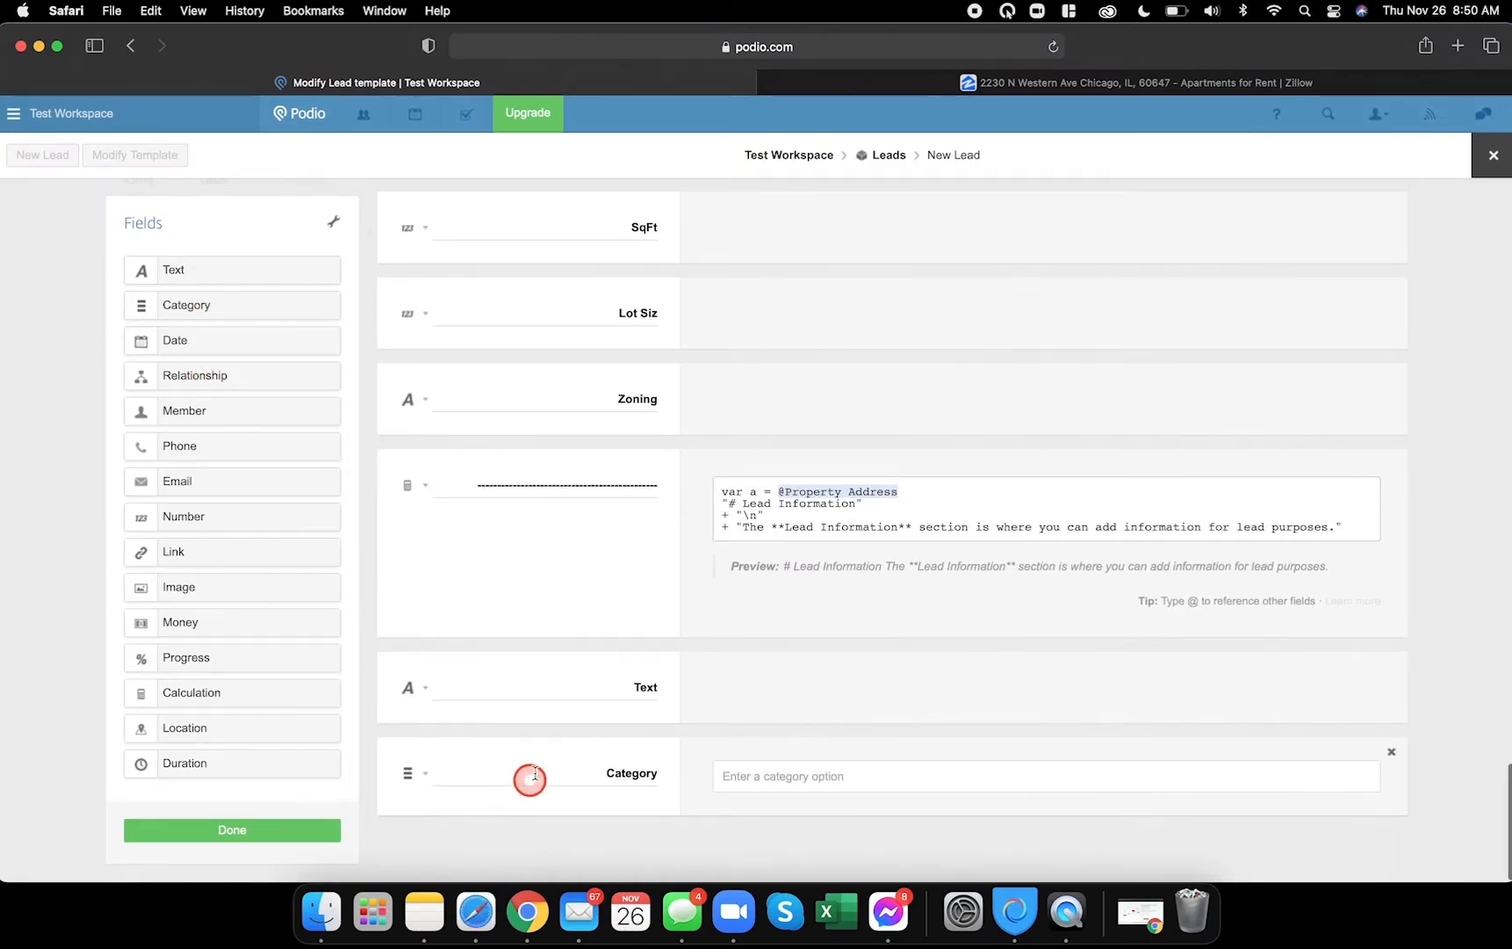
drag(533, 661, 542, 835)
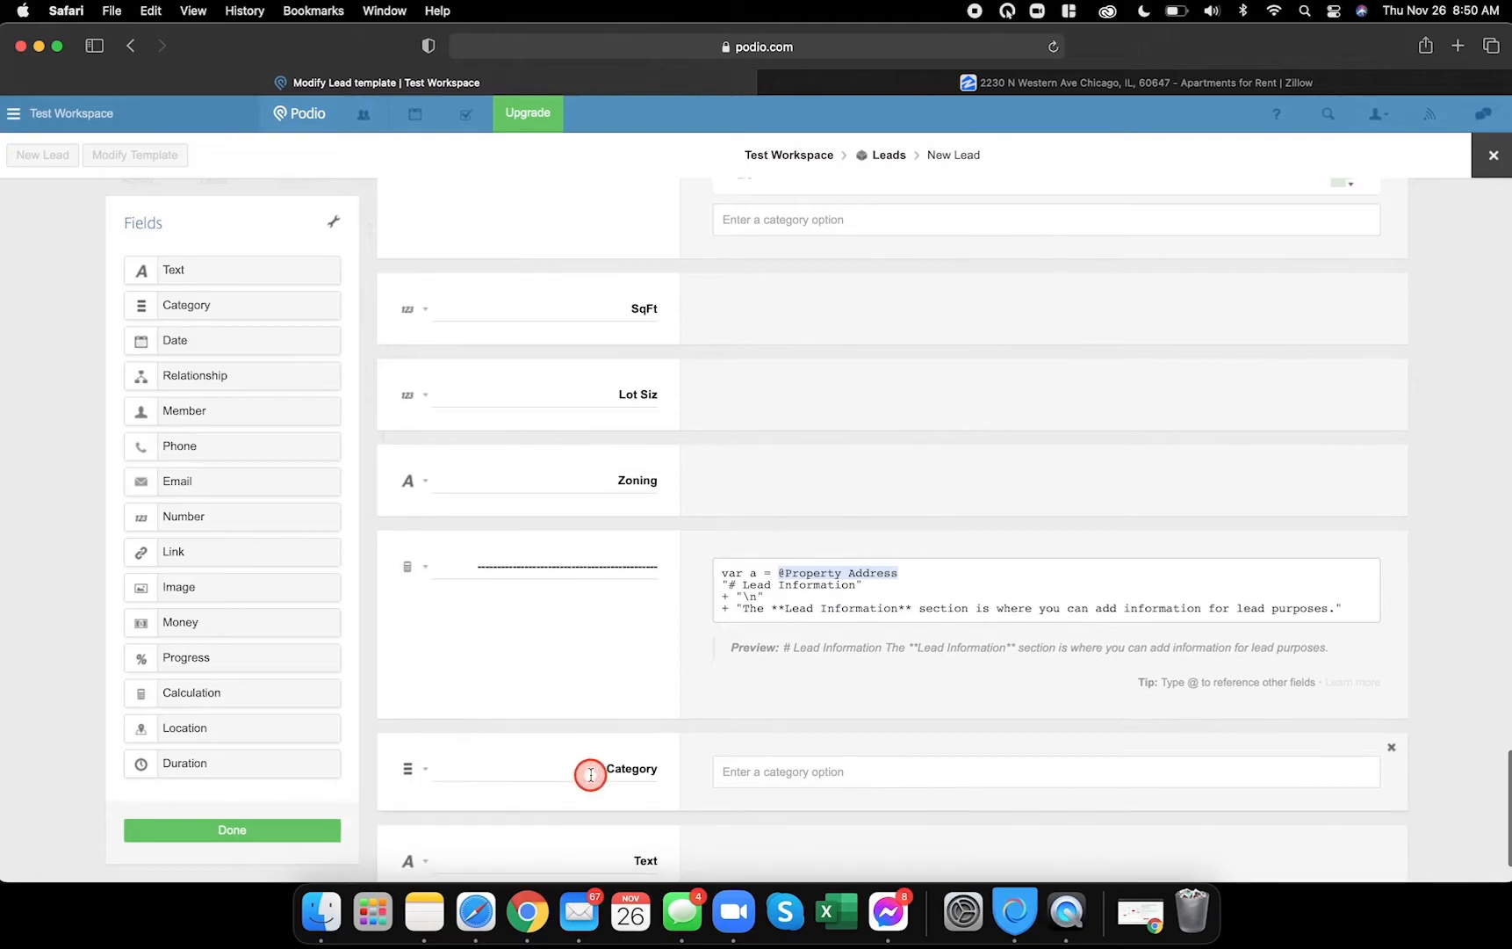
scroll(547, 732, down, 2)
drag(172, 269, 524, 783)
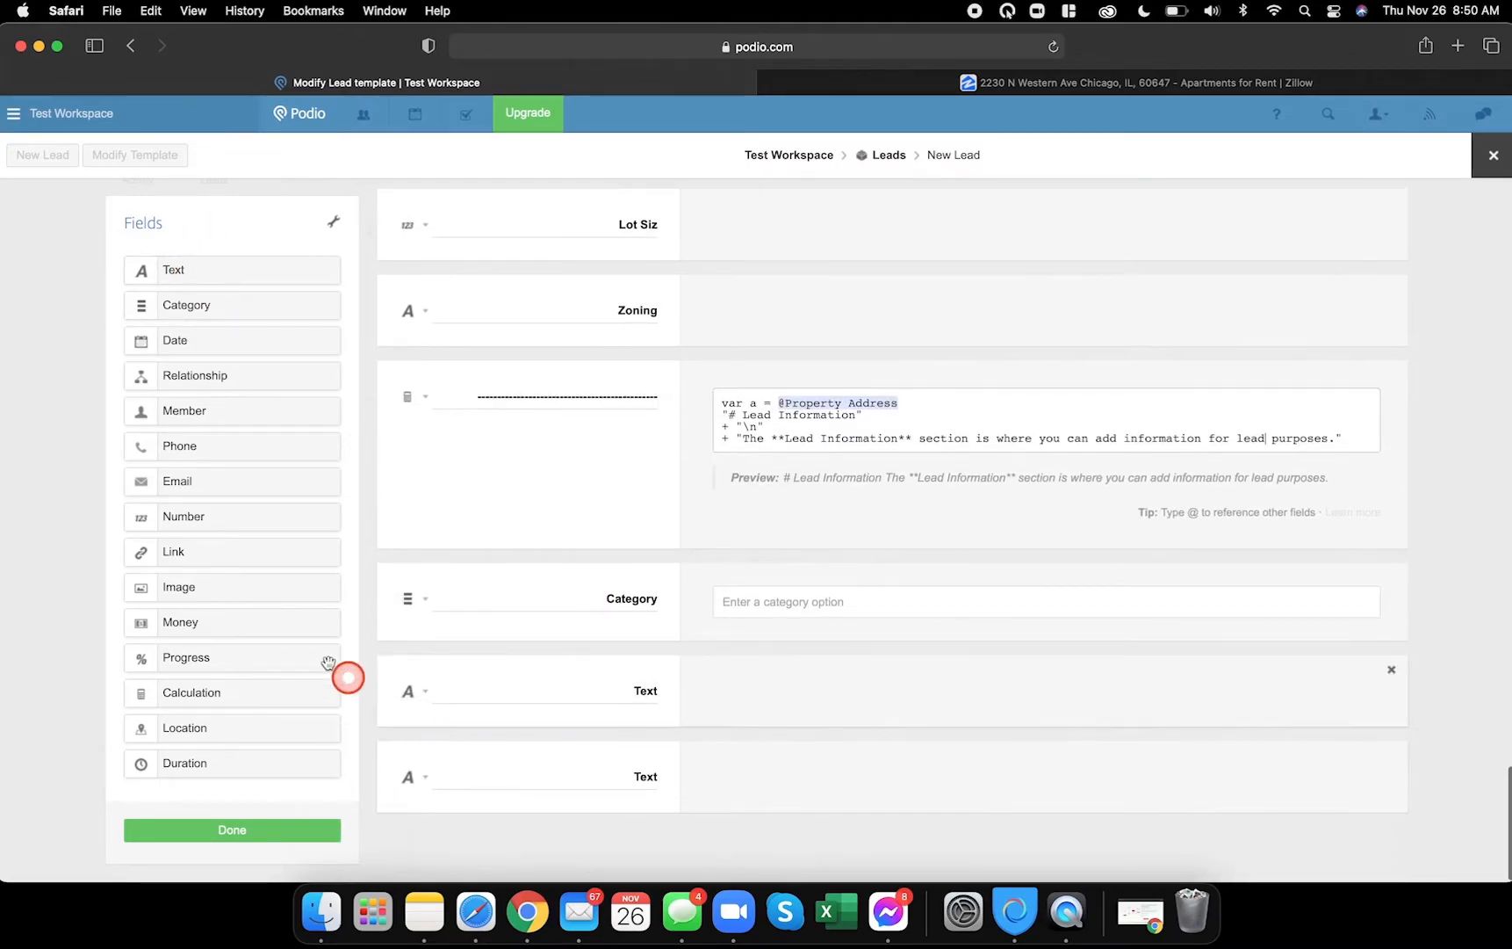
drag(192, 621, 479, 808)
scroll(473, 796, down, 2)
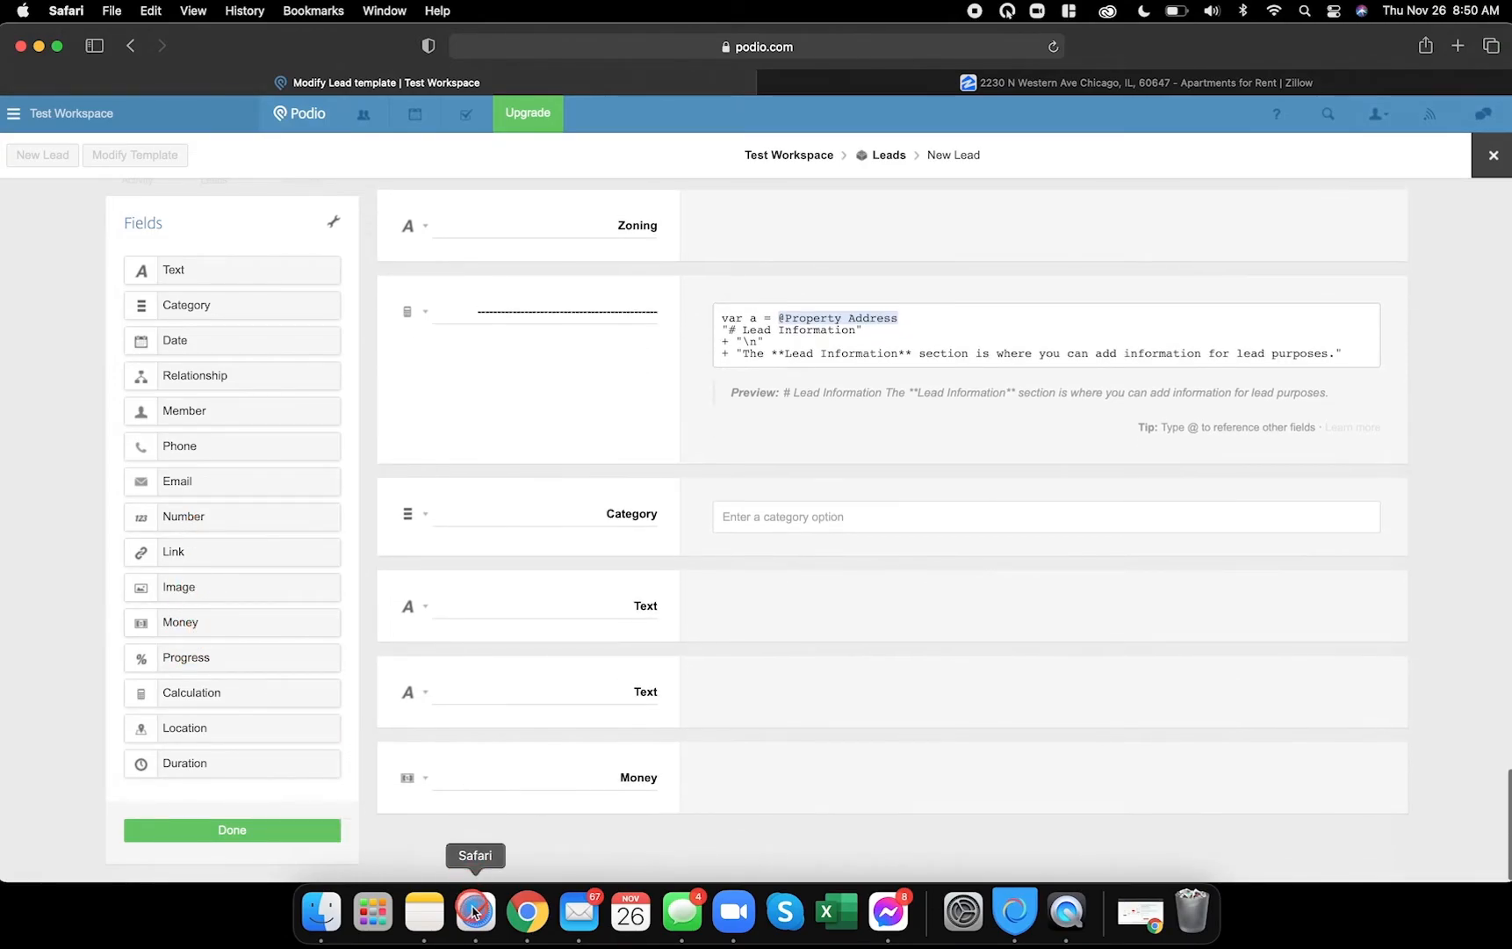
- Add another Text field and a Category field at the bottom
click(527, 912)
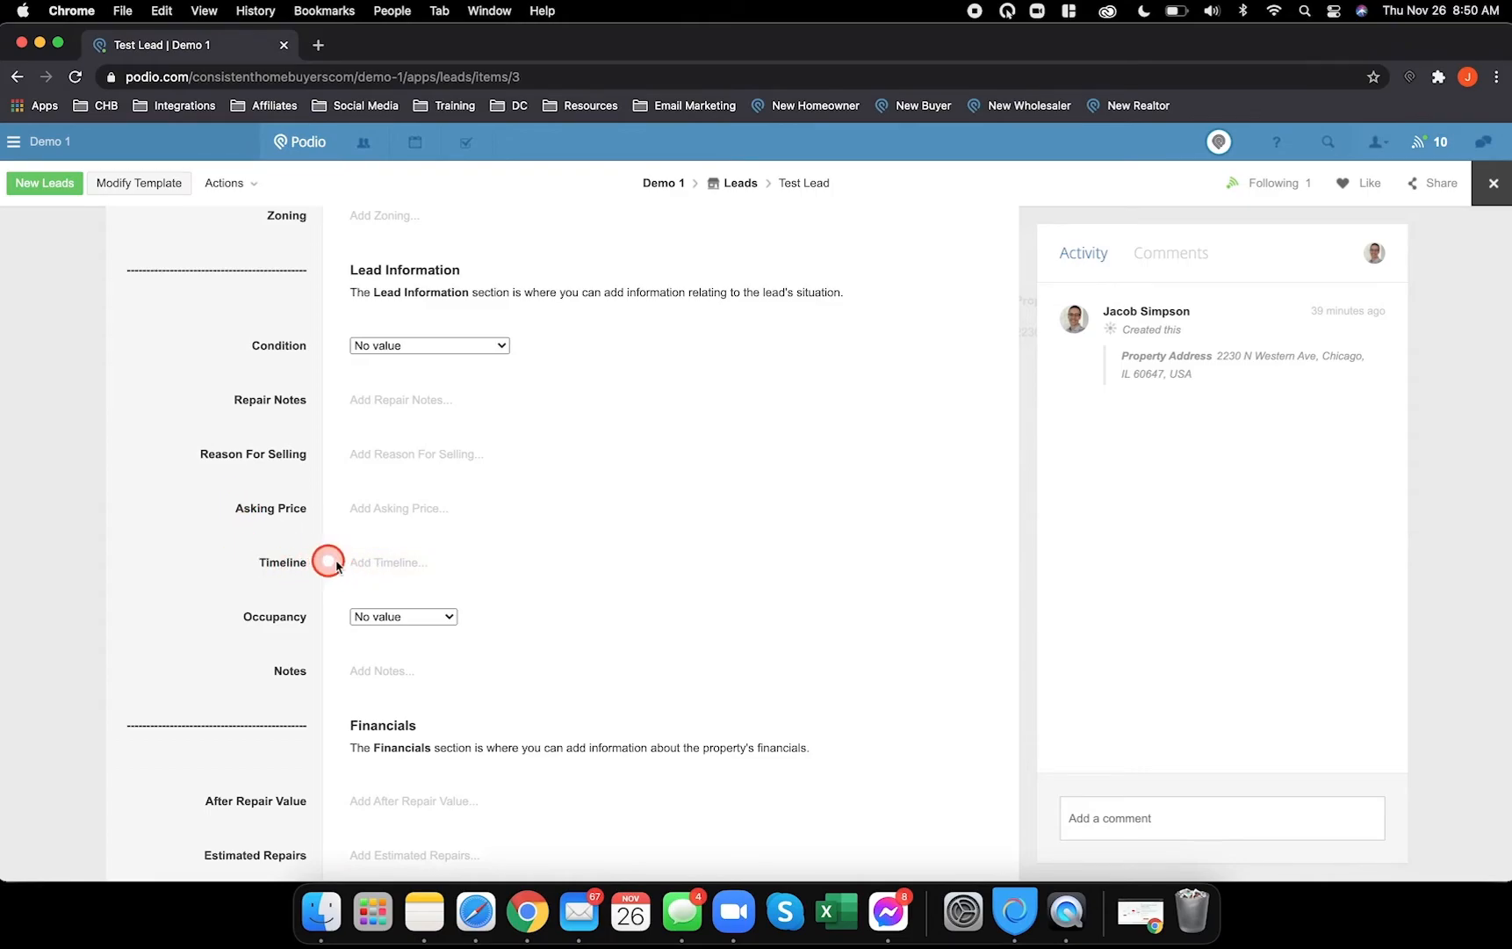
click(475, 911)
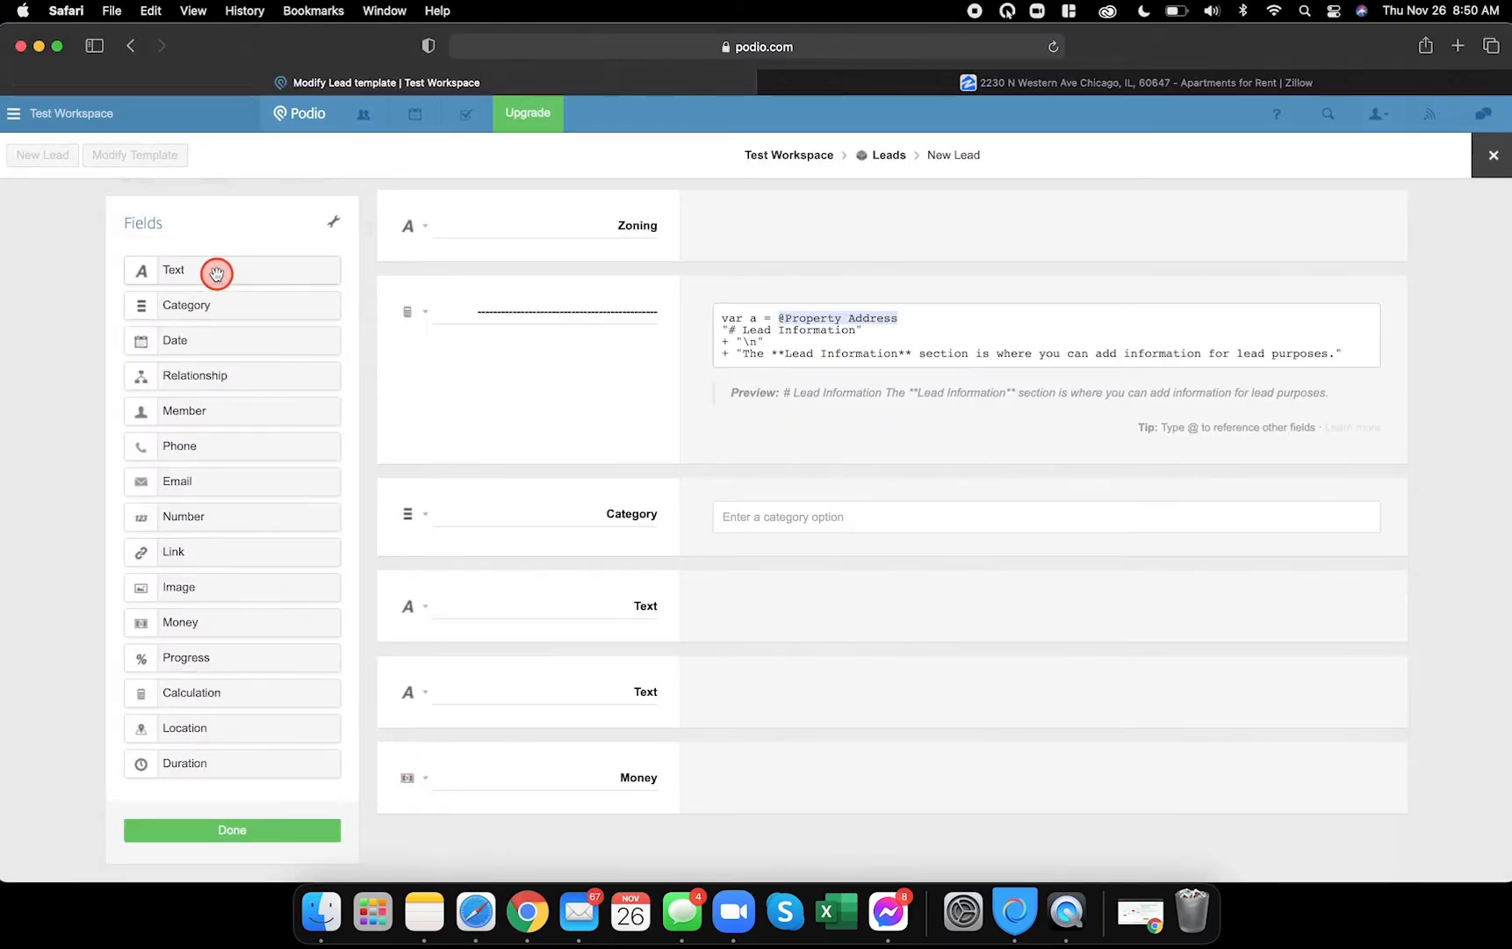
drag(216, 273, 500, 831)
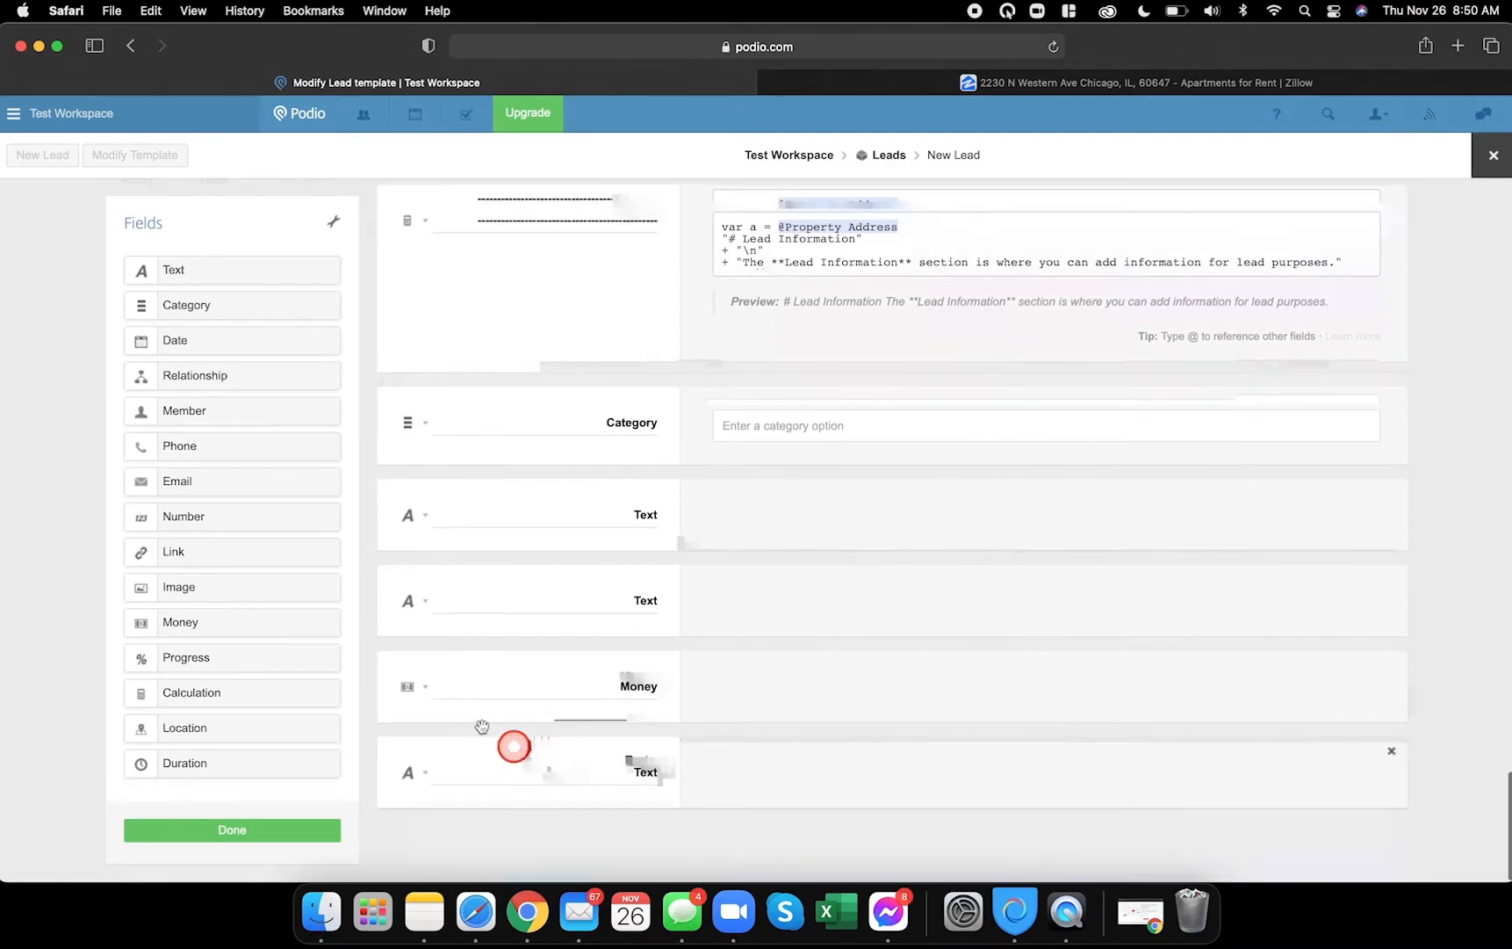
drag(207, 325, 468, 811)
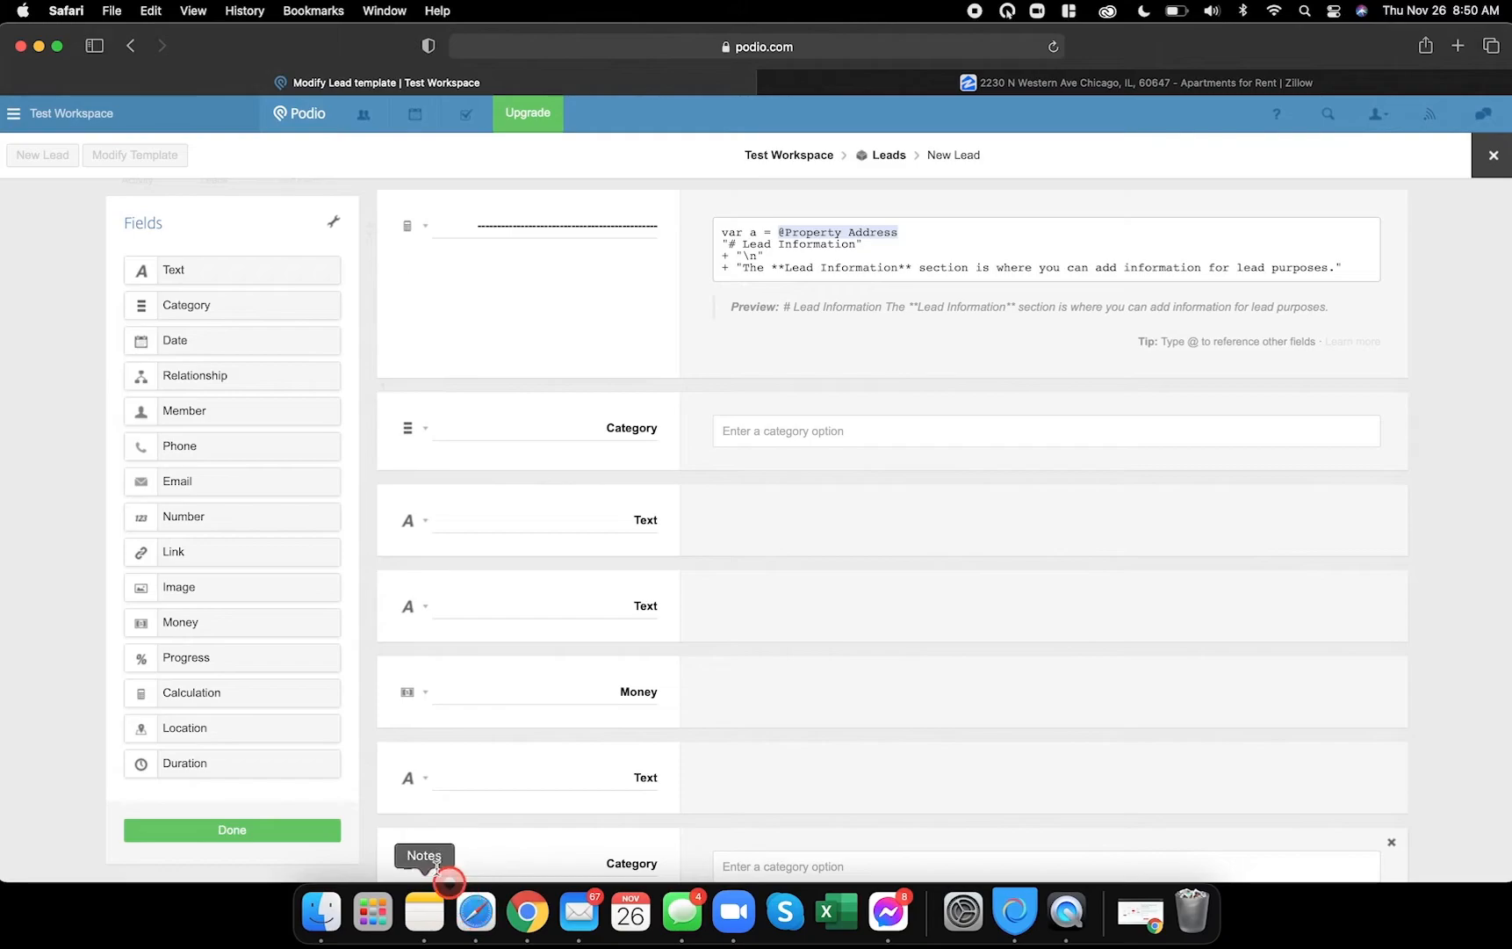
click(525, 915)
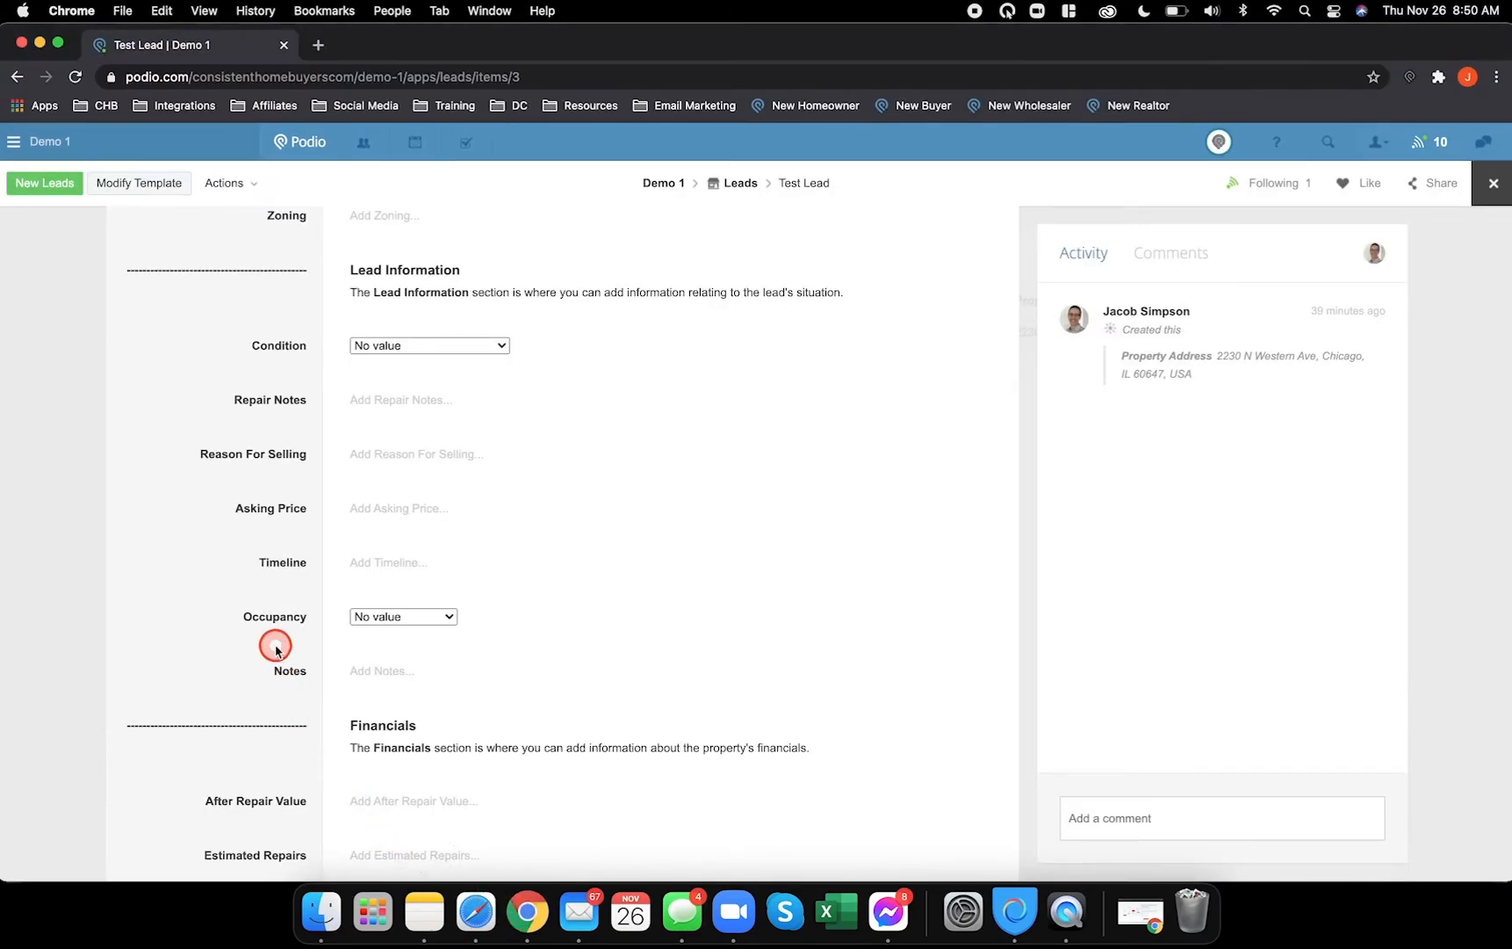
click(475, 914)
- Add a text field at the bottom and give Condition the options Great, Good, Decent, Bad, Terrible
drag(243, 273, 594, 658)
scroll(591, 651, up, 3)
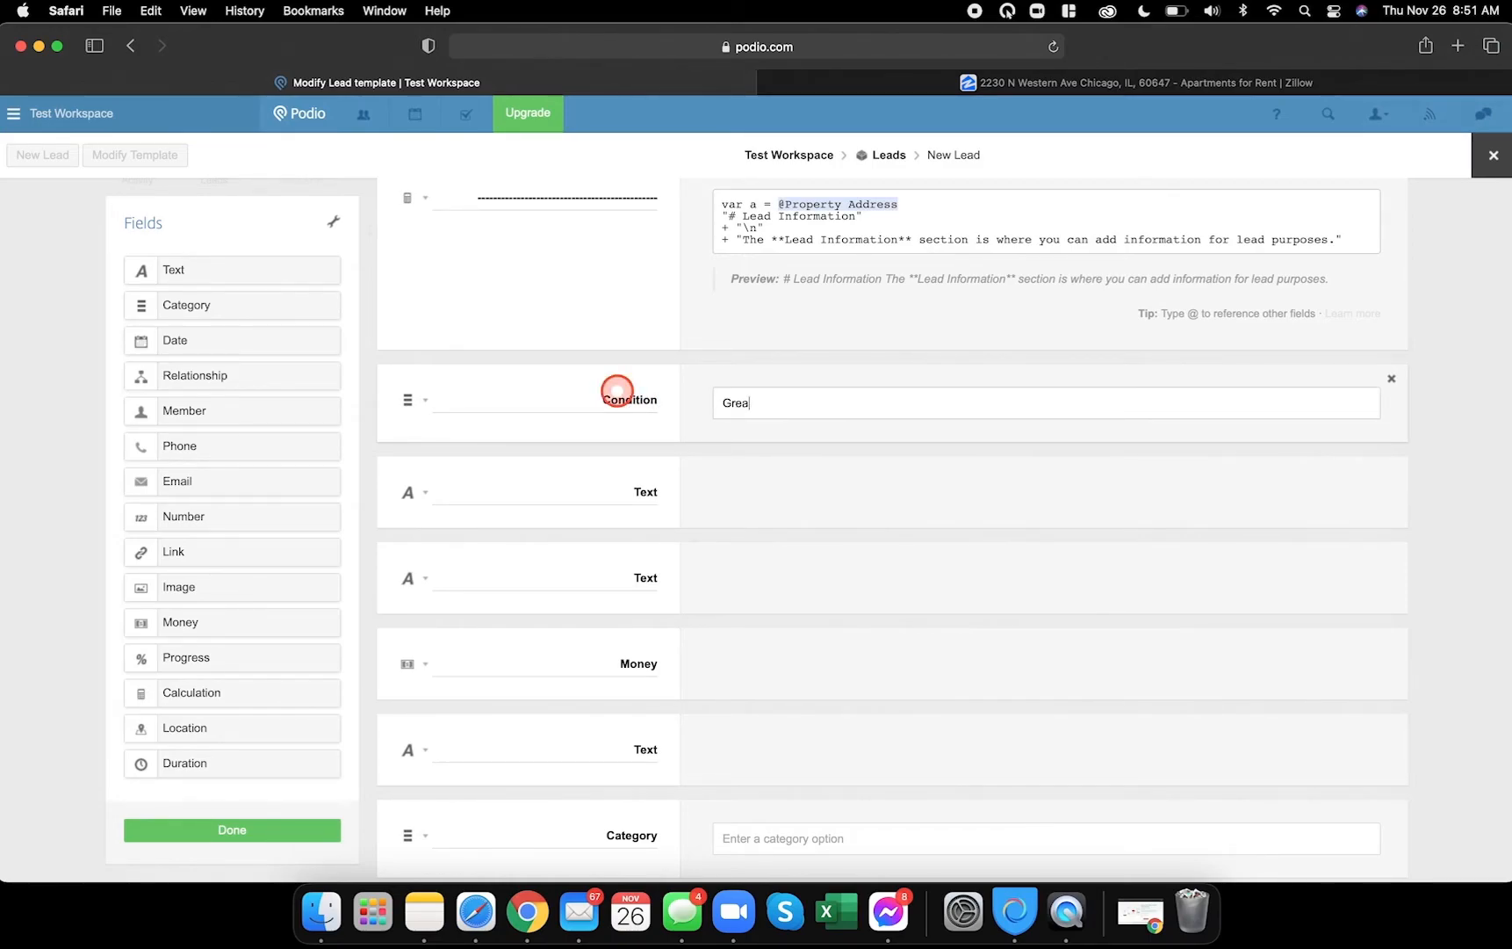
text(t)
key(Return)
key(Return)
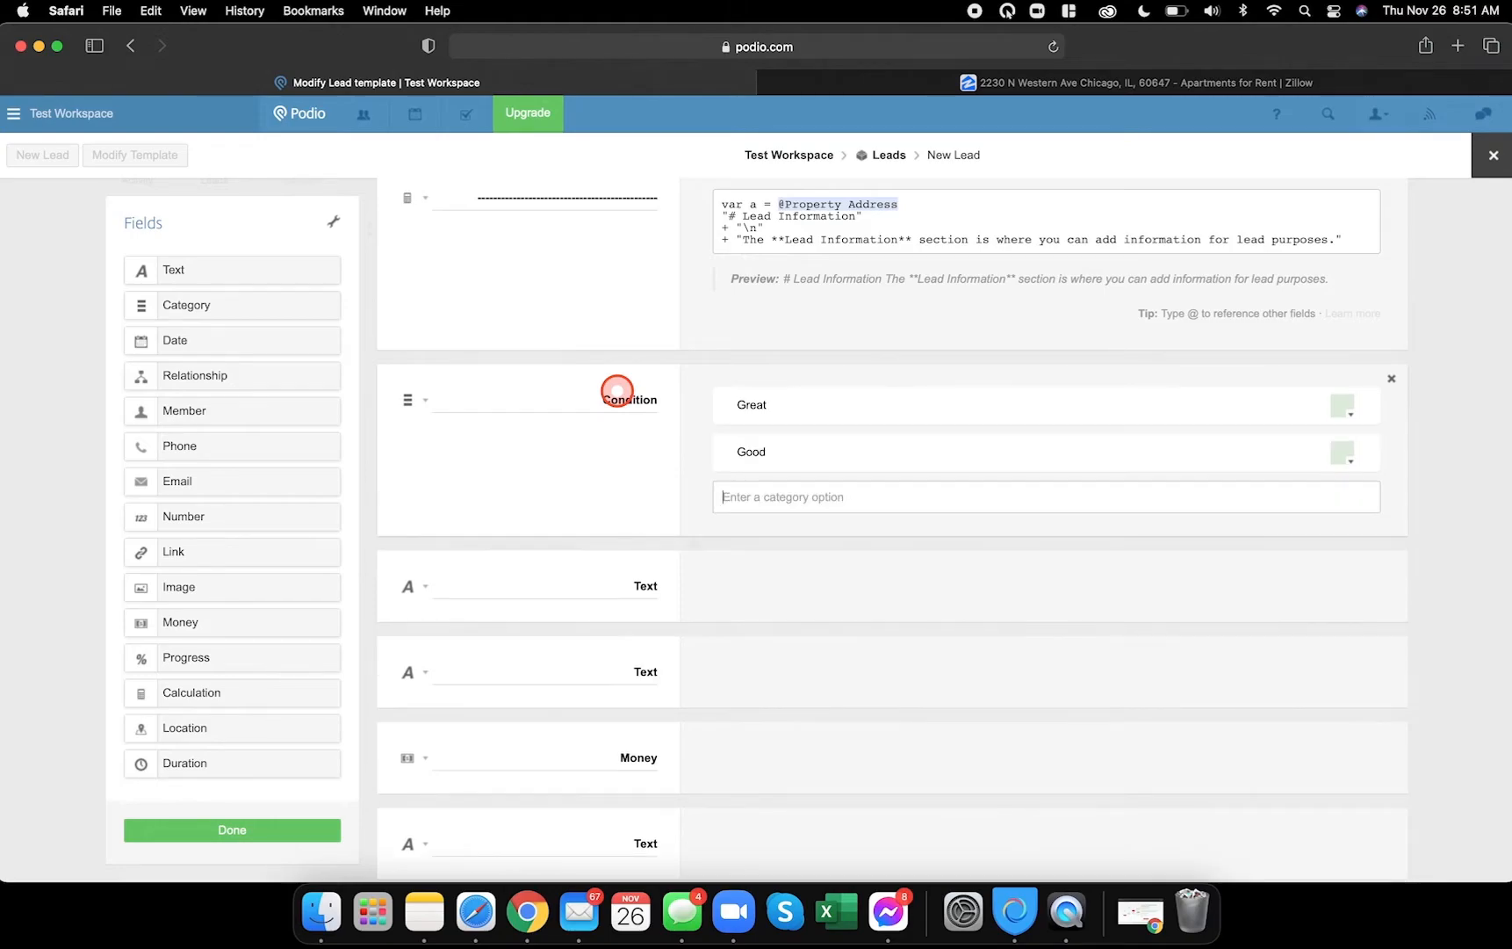
key(Return)
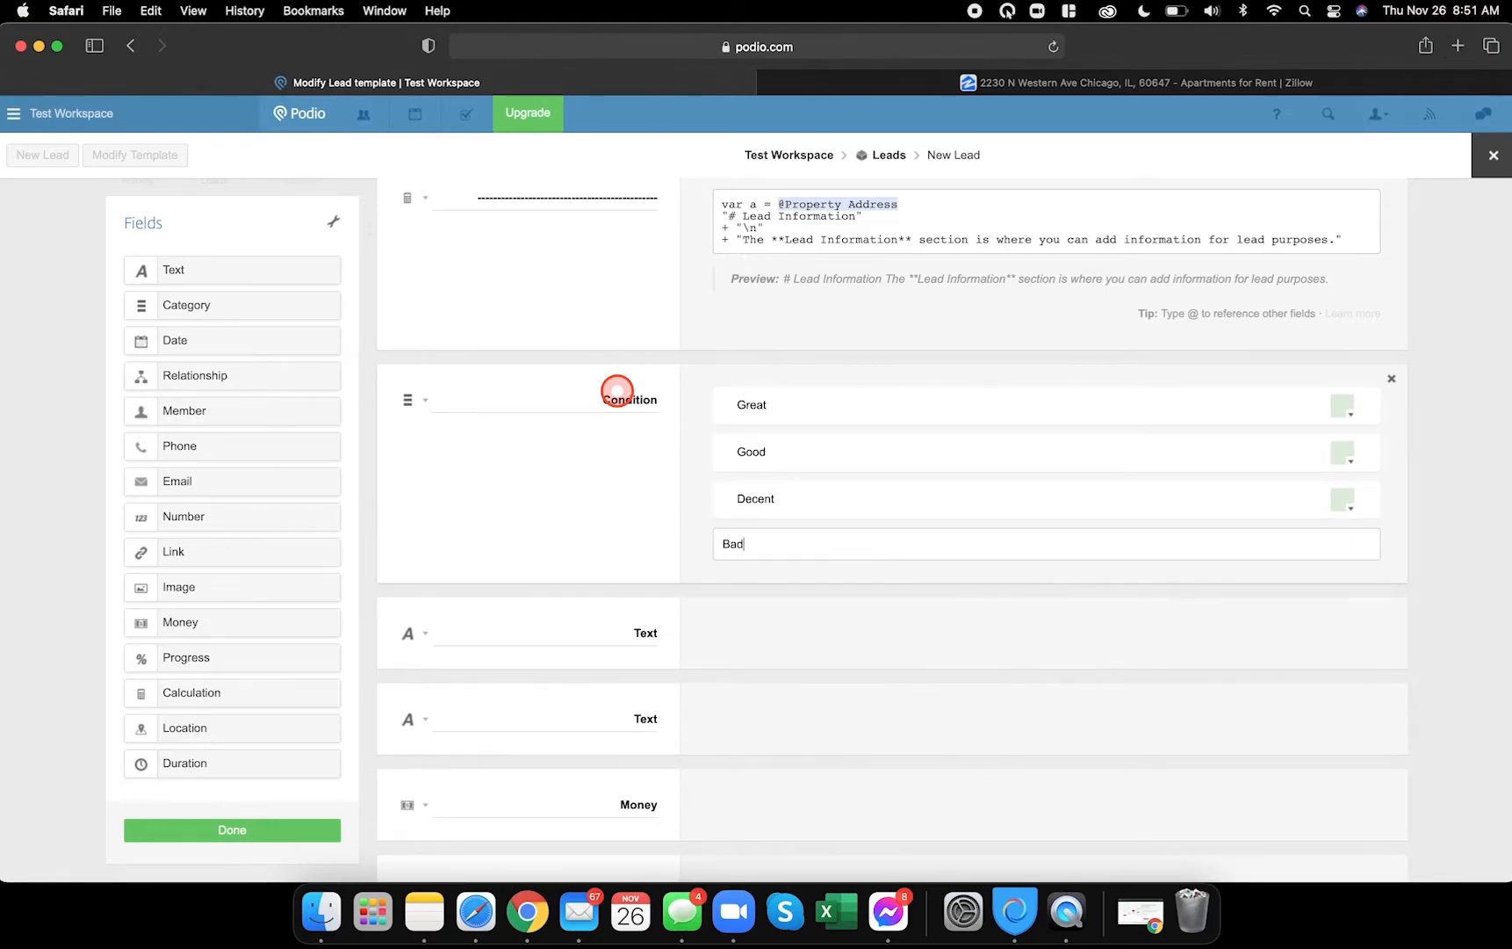
key(Return)
text(Terrible)
key(Return)
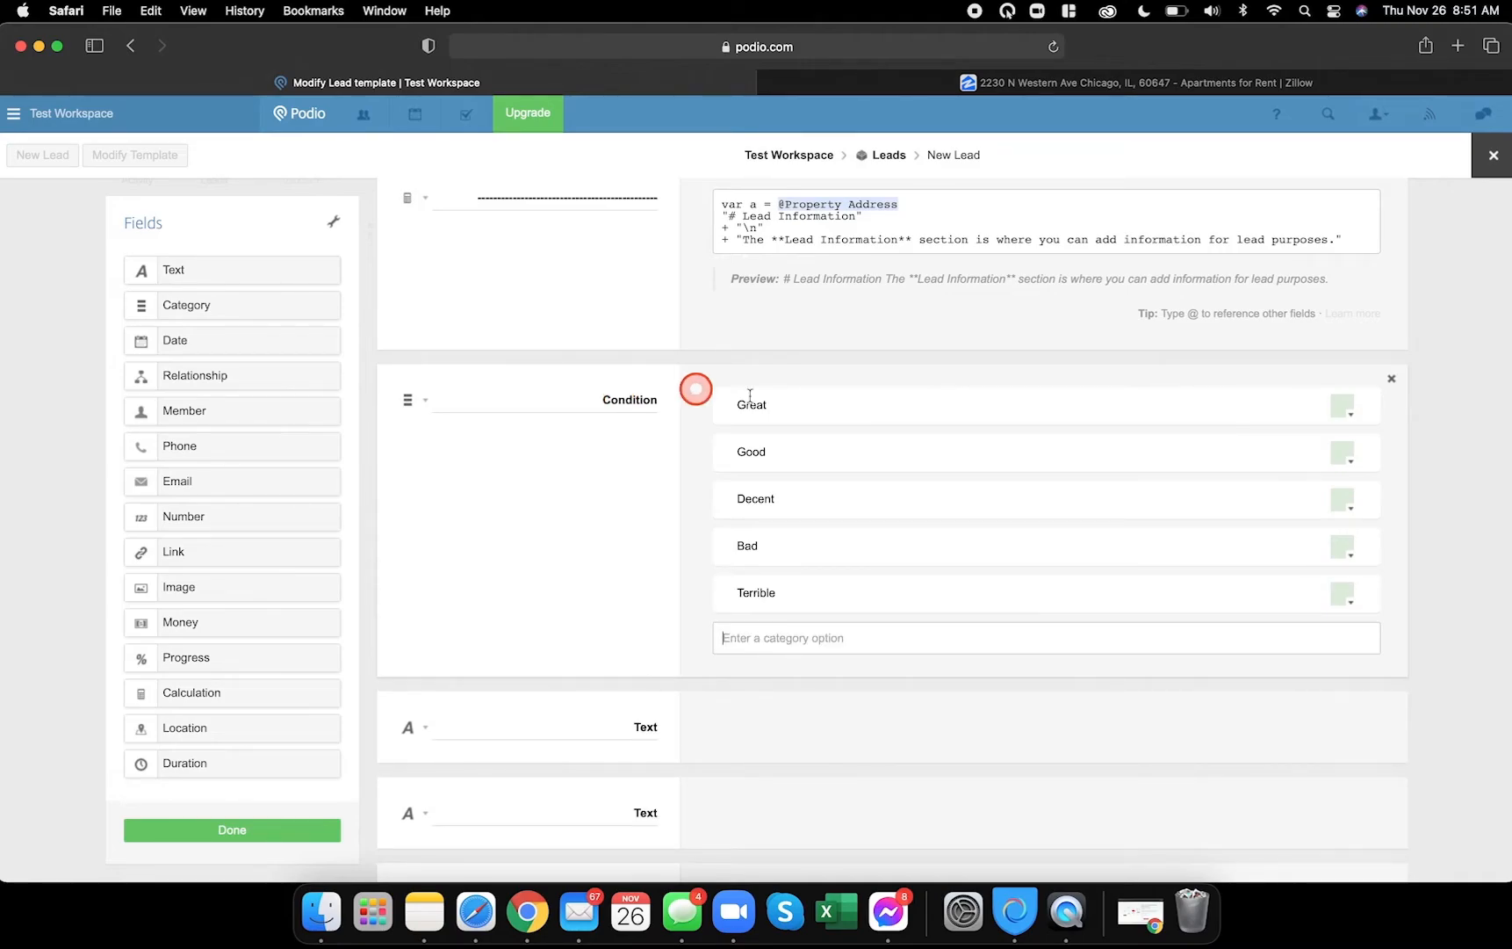
click(528, 913)
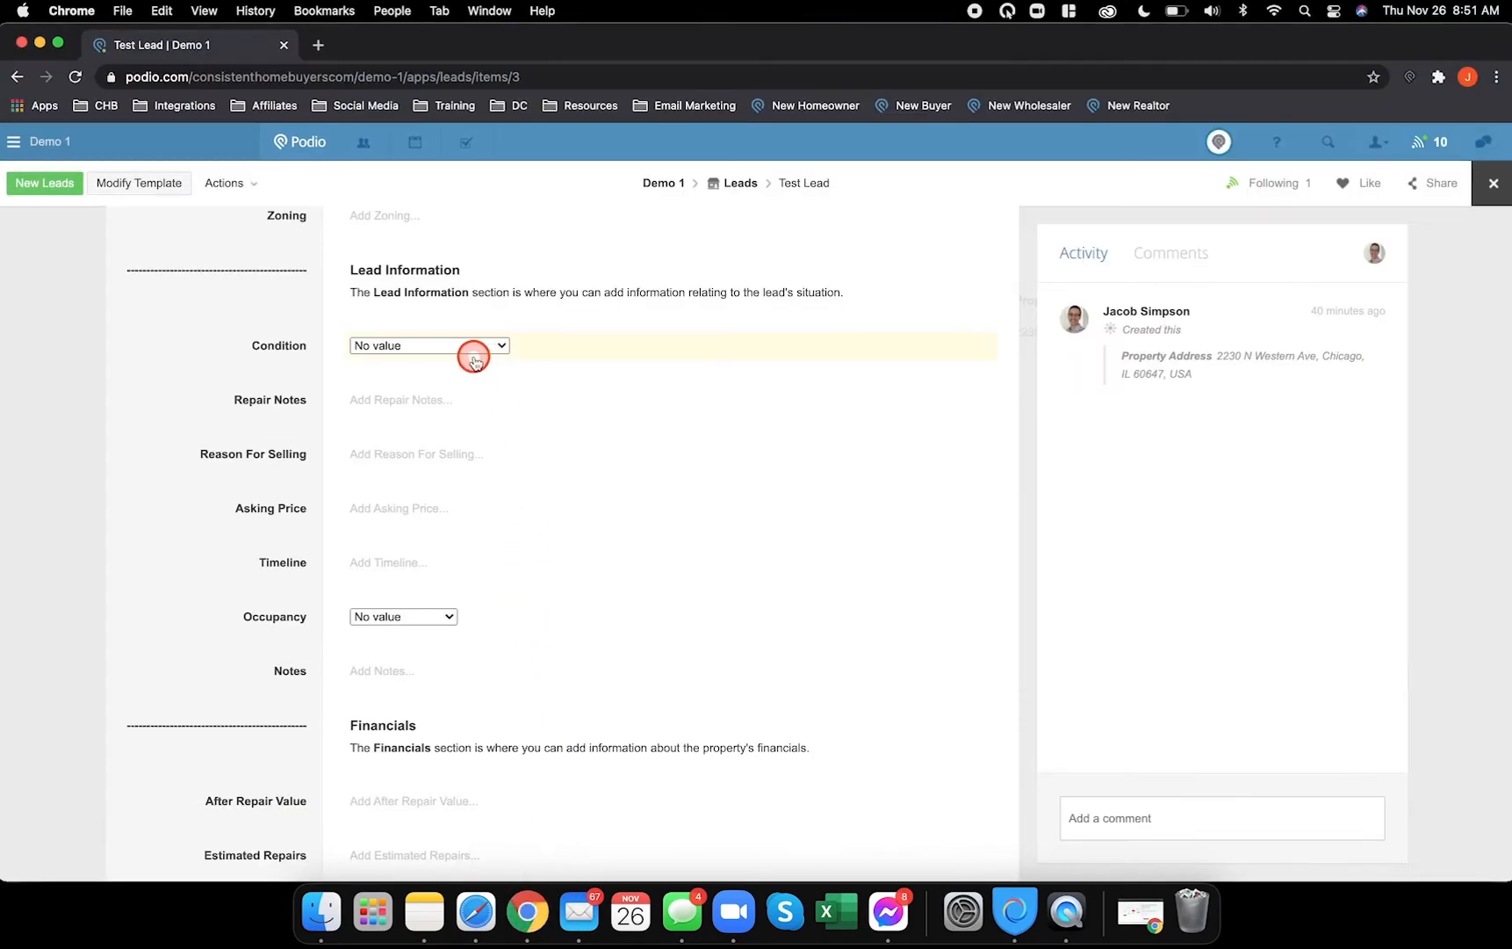
click(480, 352)
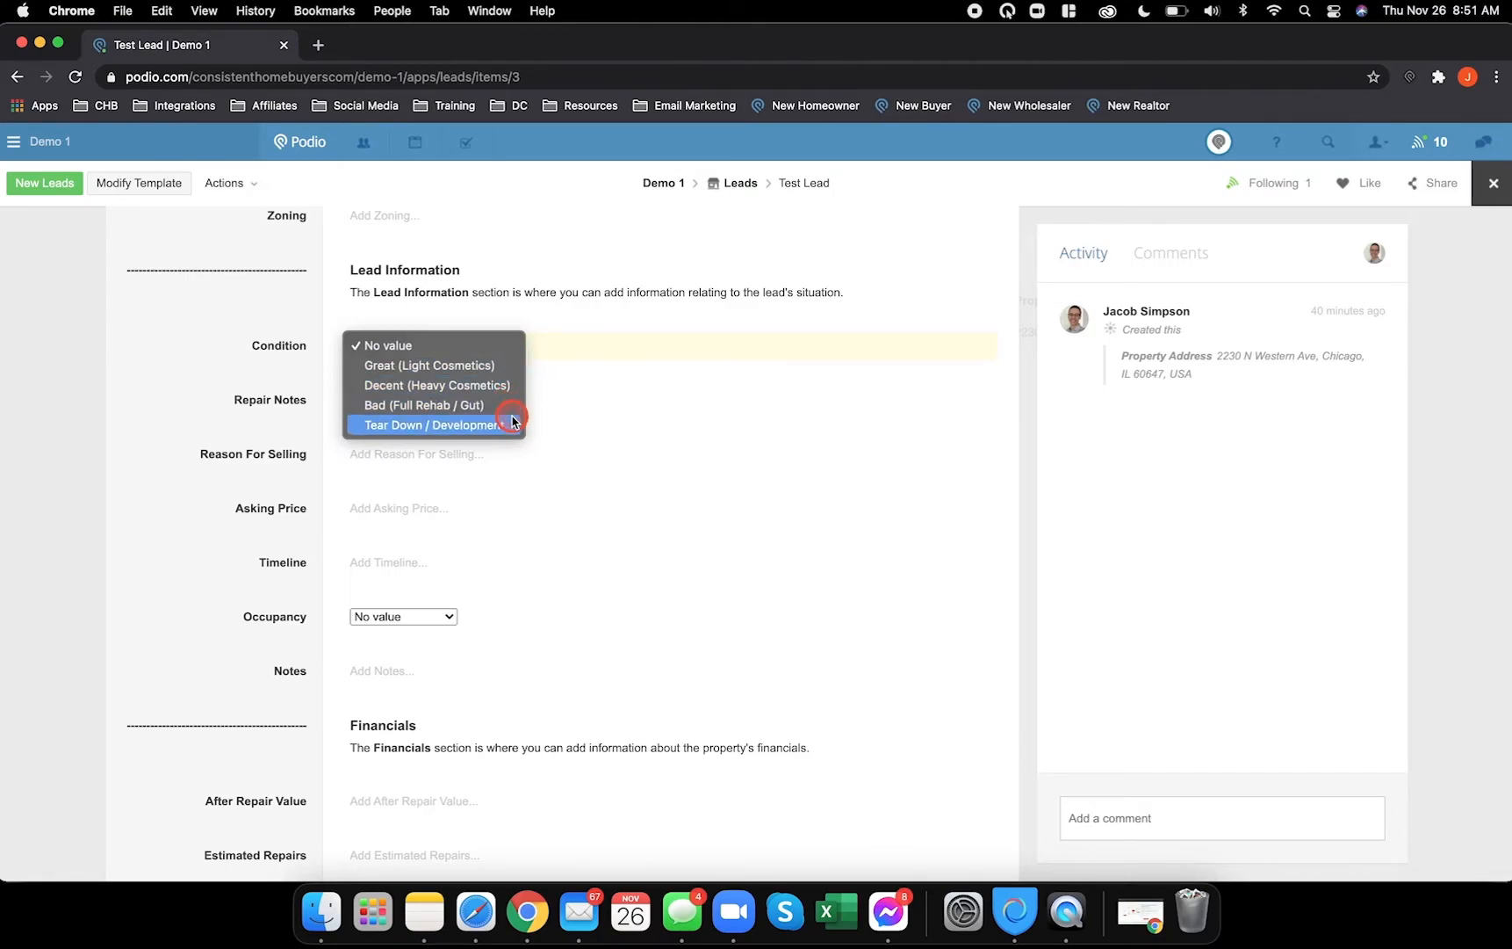
- Rename the first new fields to Repair Notes, Reason for Selling and Asking Price
click(476, 929)
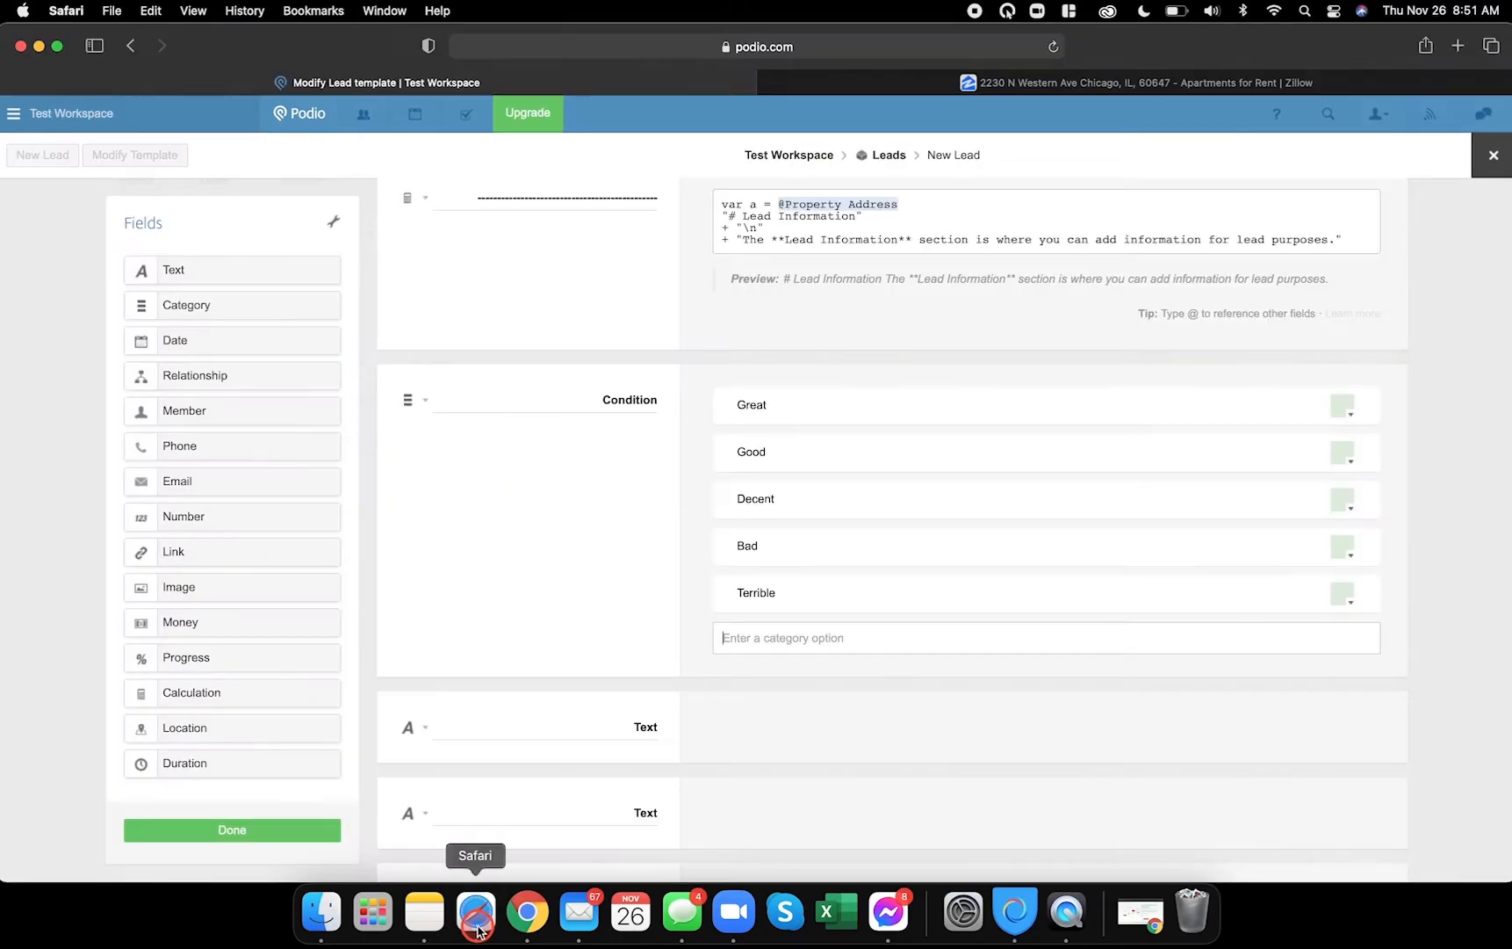
scroll(567, 517, down, 4)
double_click(645, 477)
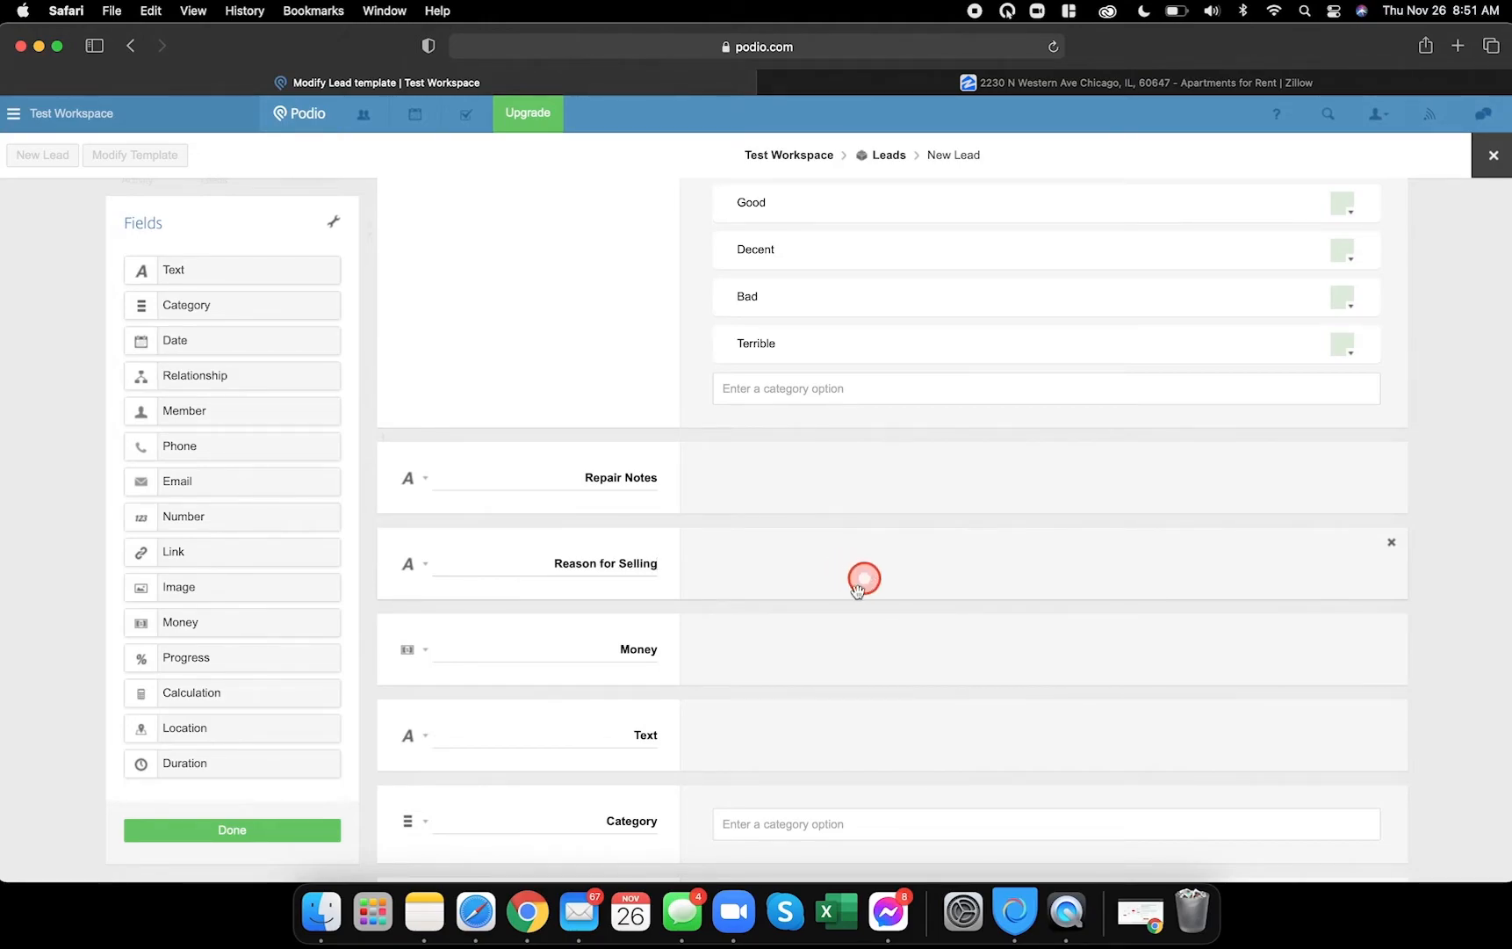
drag(657, 649, 592, 648)
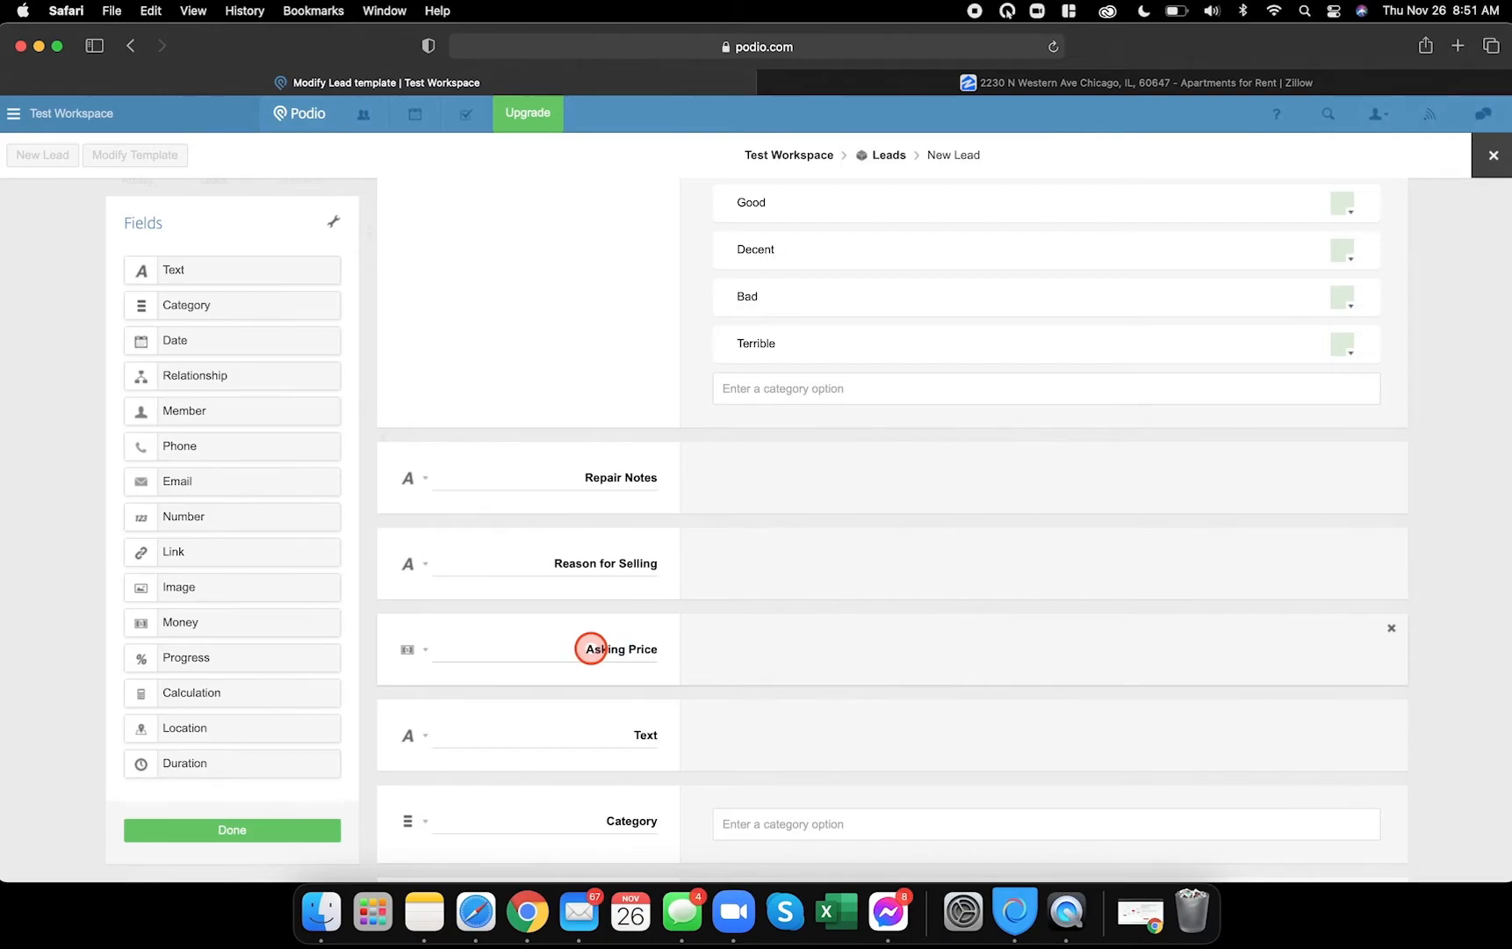
drag(622, 727, 500, 716)
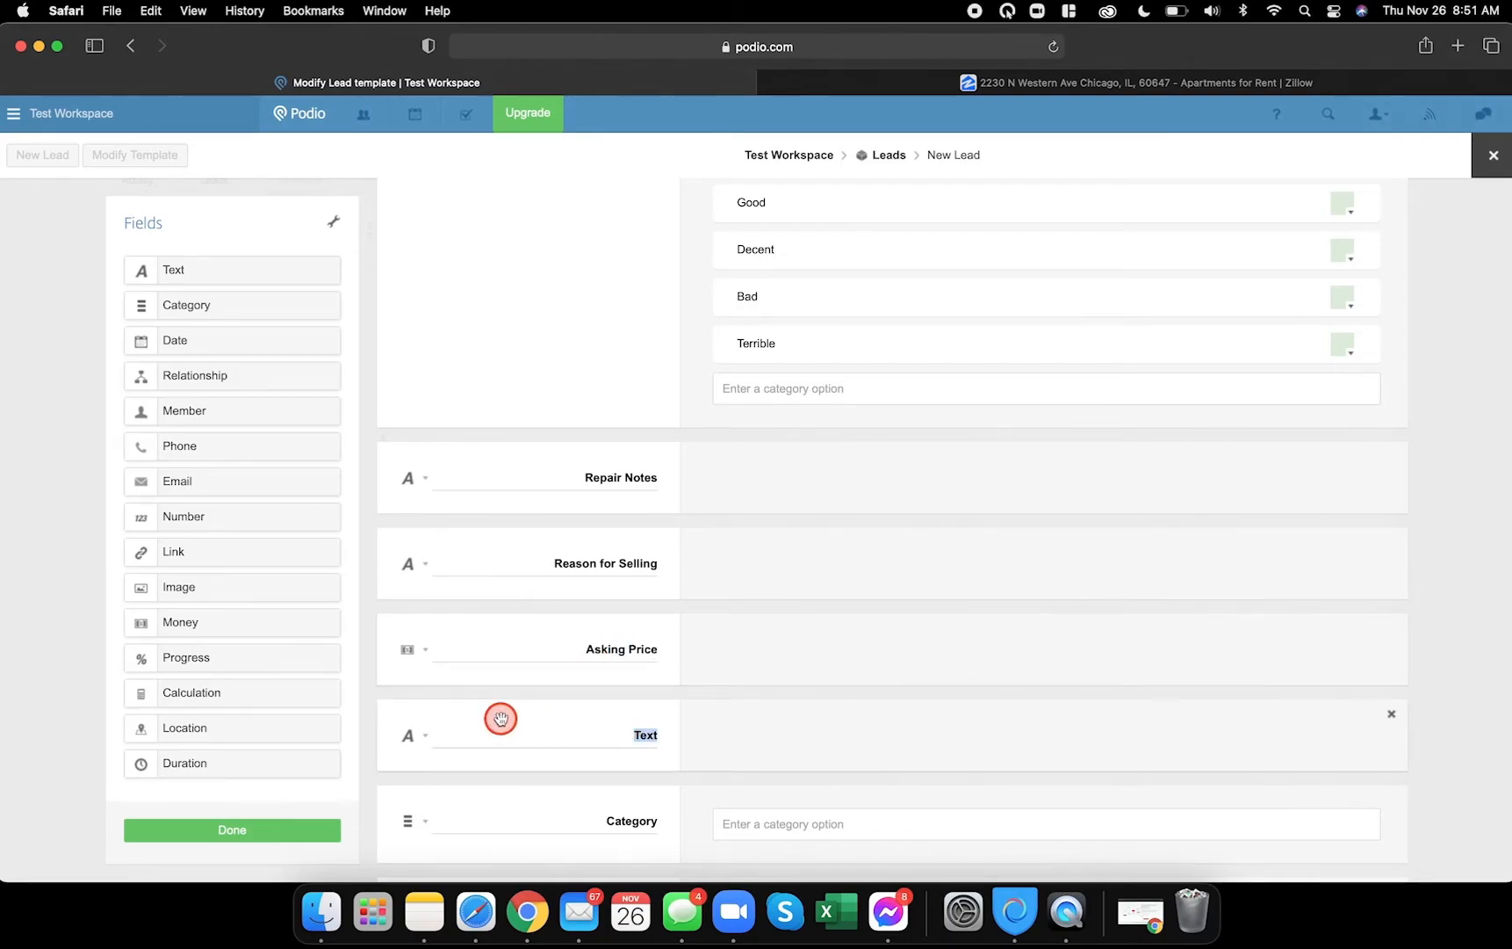
- Label the remaining fields Timeline, Occupancy and Notes, fixing the 'Noets' typo
click(527, 913)
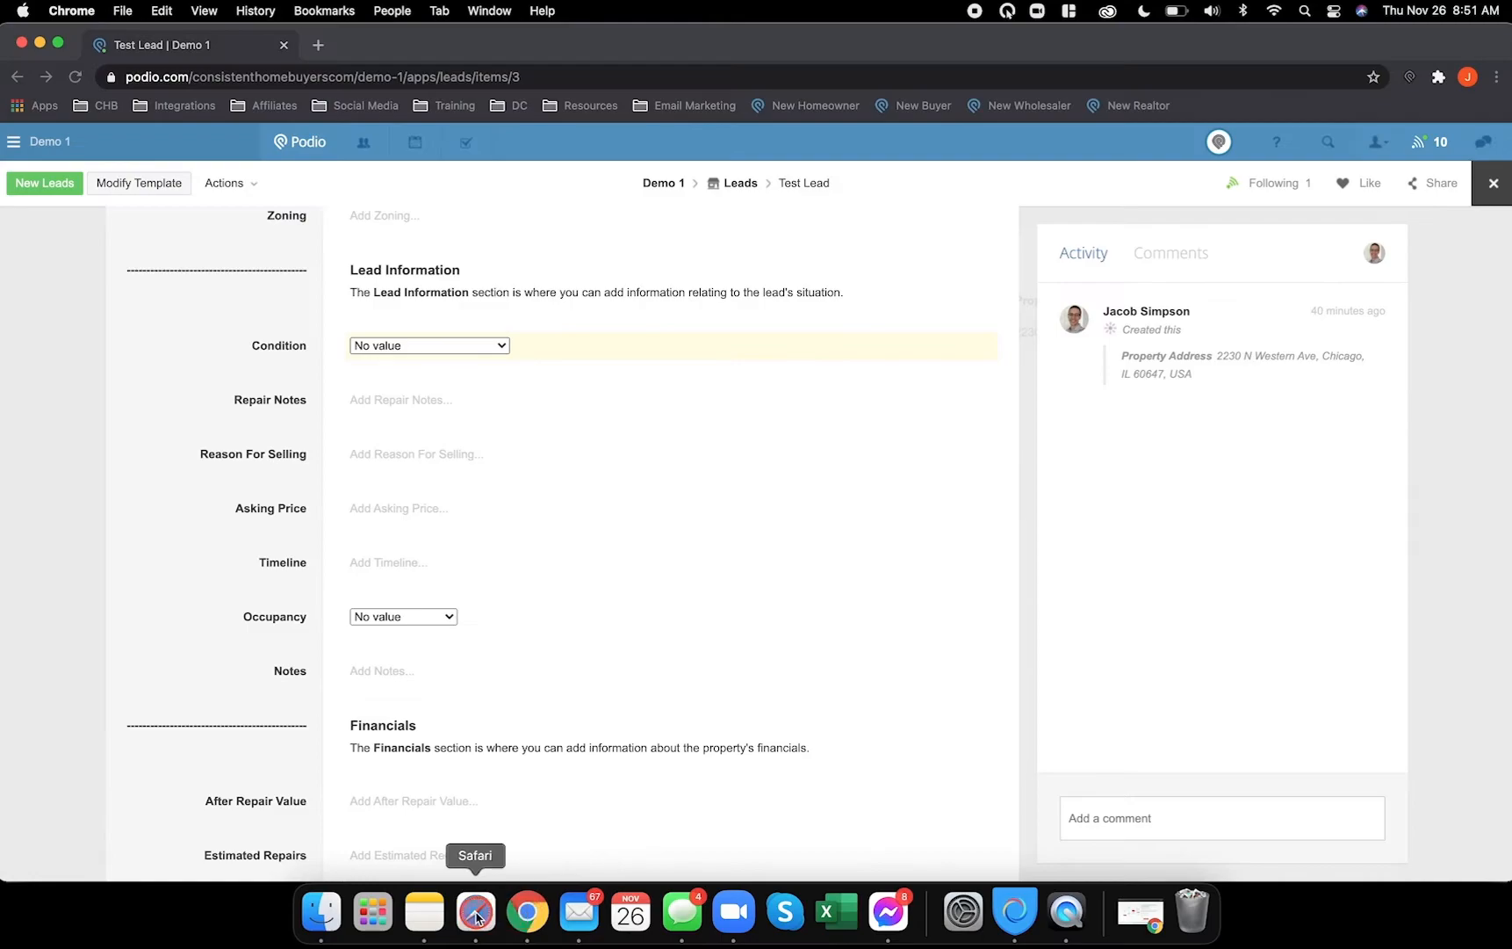
click(476, 914)
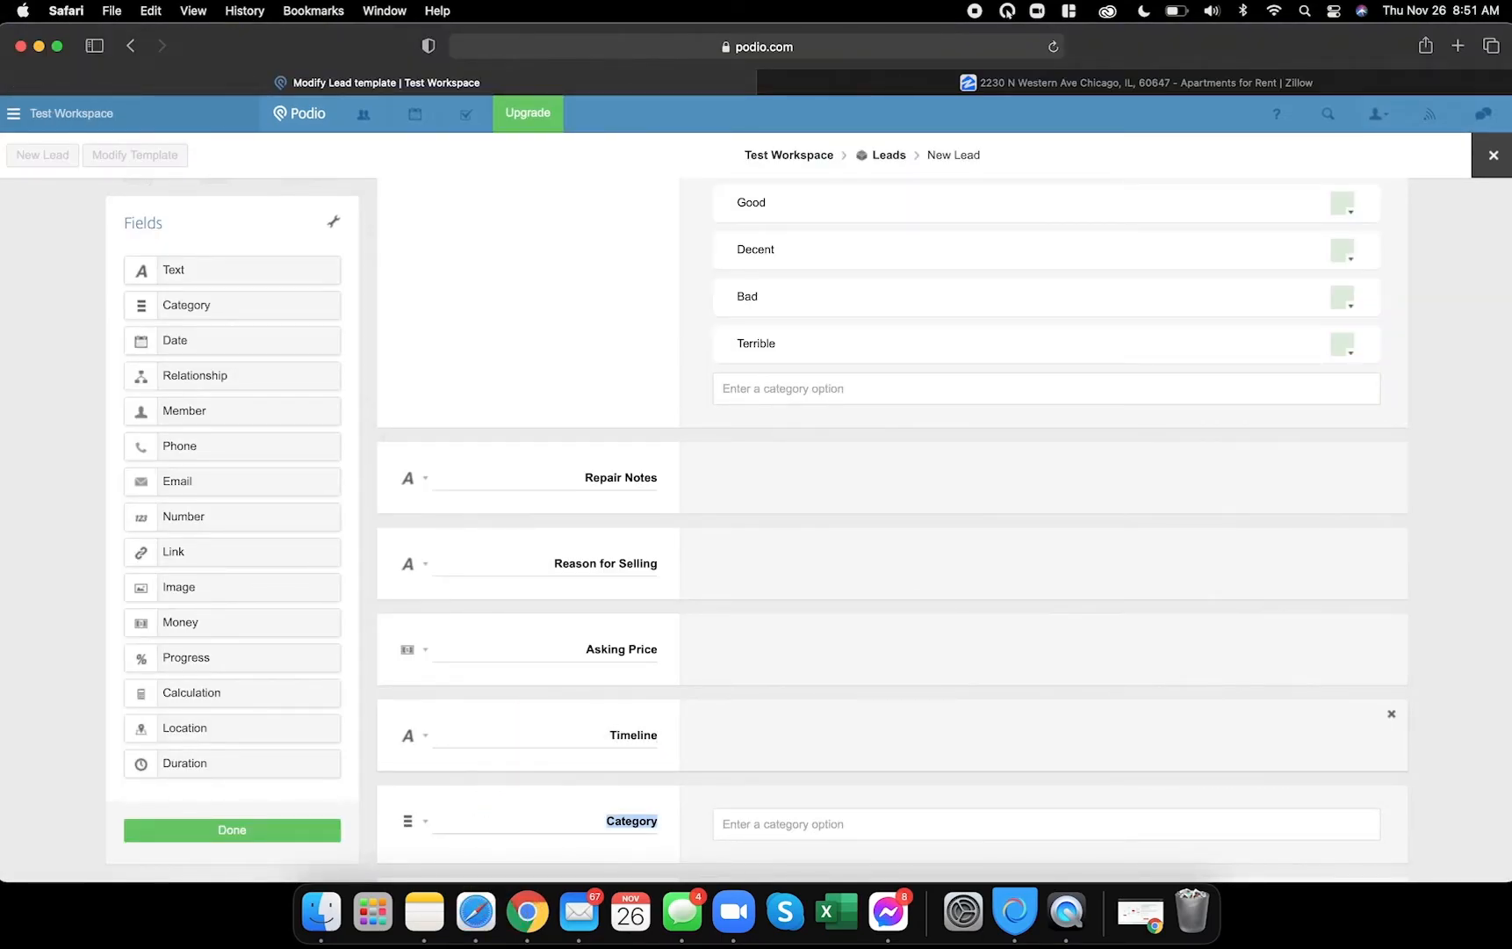
click(527, 914)
click(483, 911)
click(539, 649)
text(N)
text(oets)
key(BackSpace)
key(BackSpace)
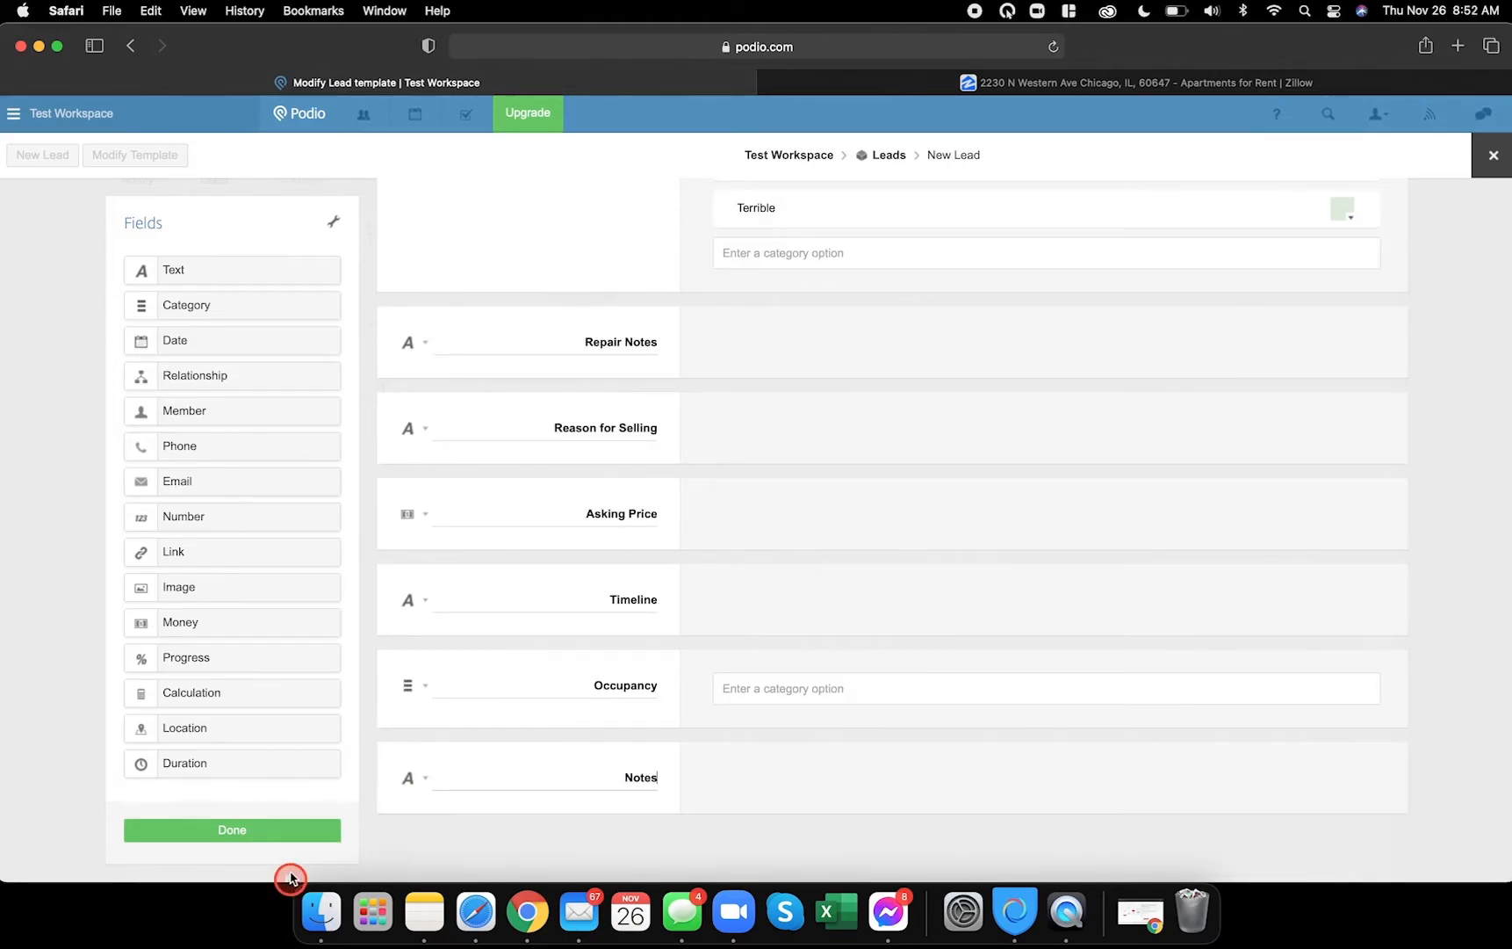
- Save the template changes and look through the sample lead before closing it
click(286, 829)
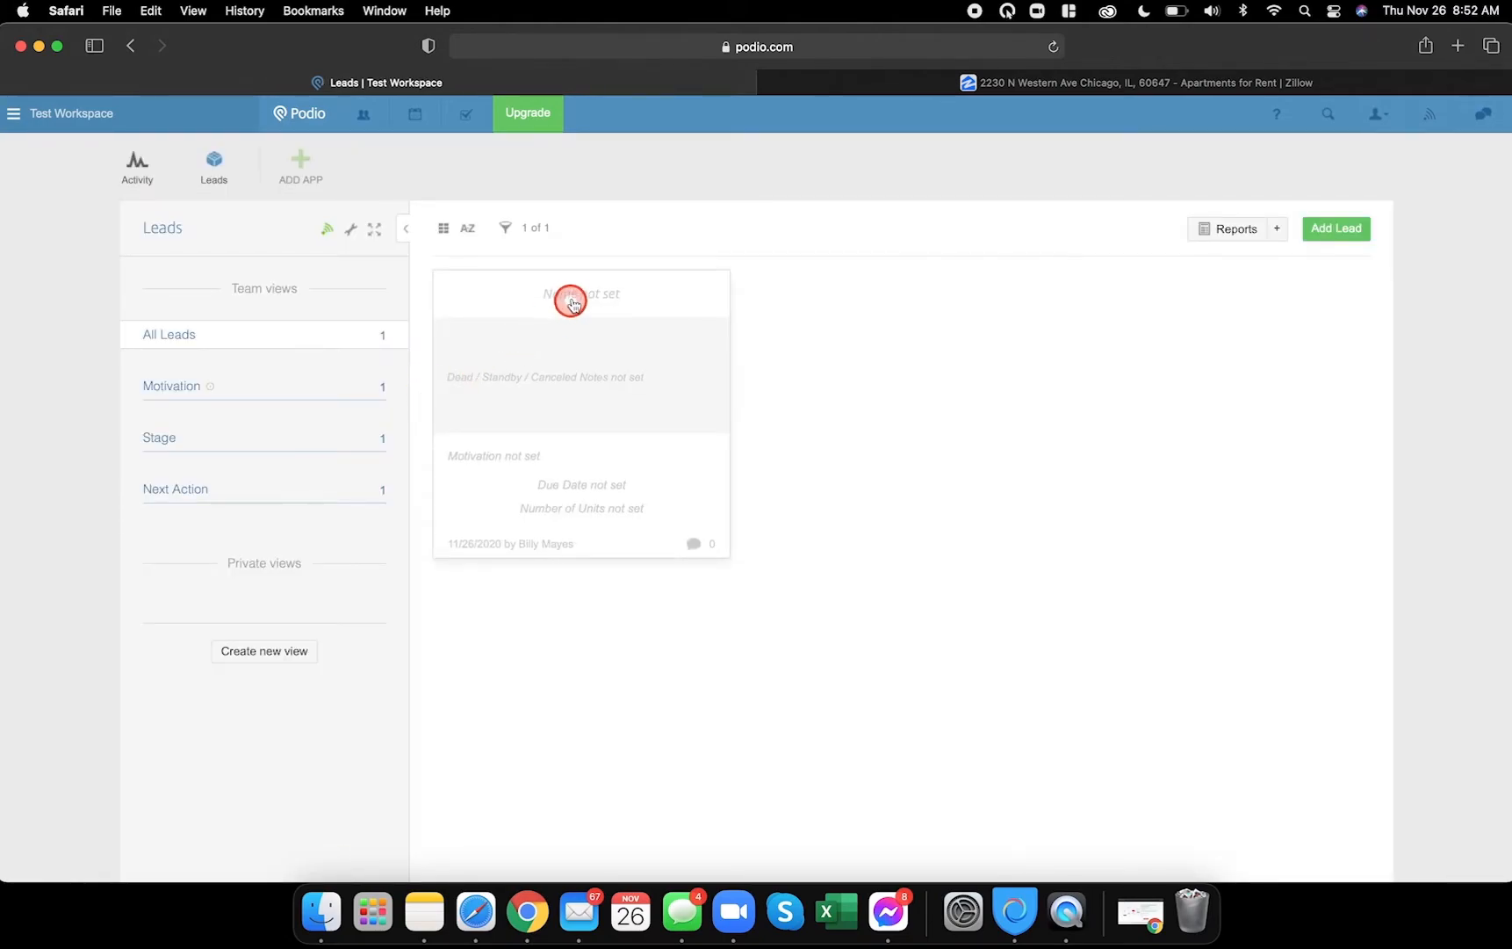
click(559, 304)
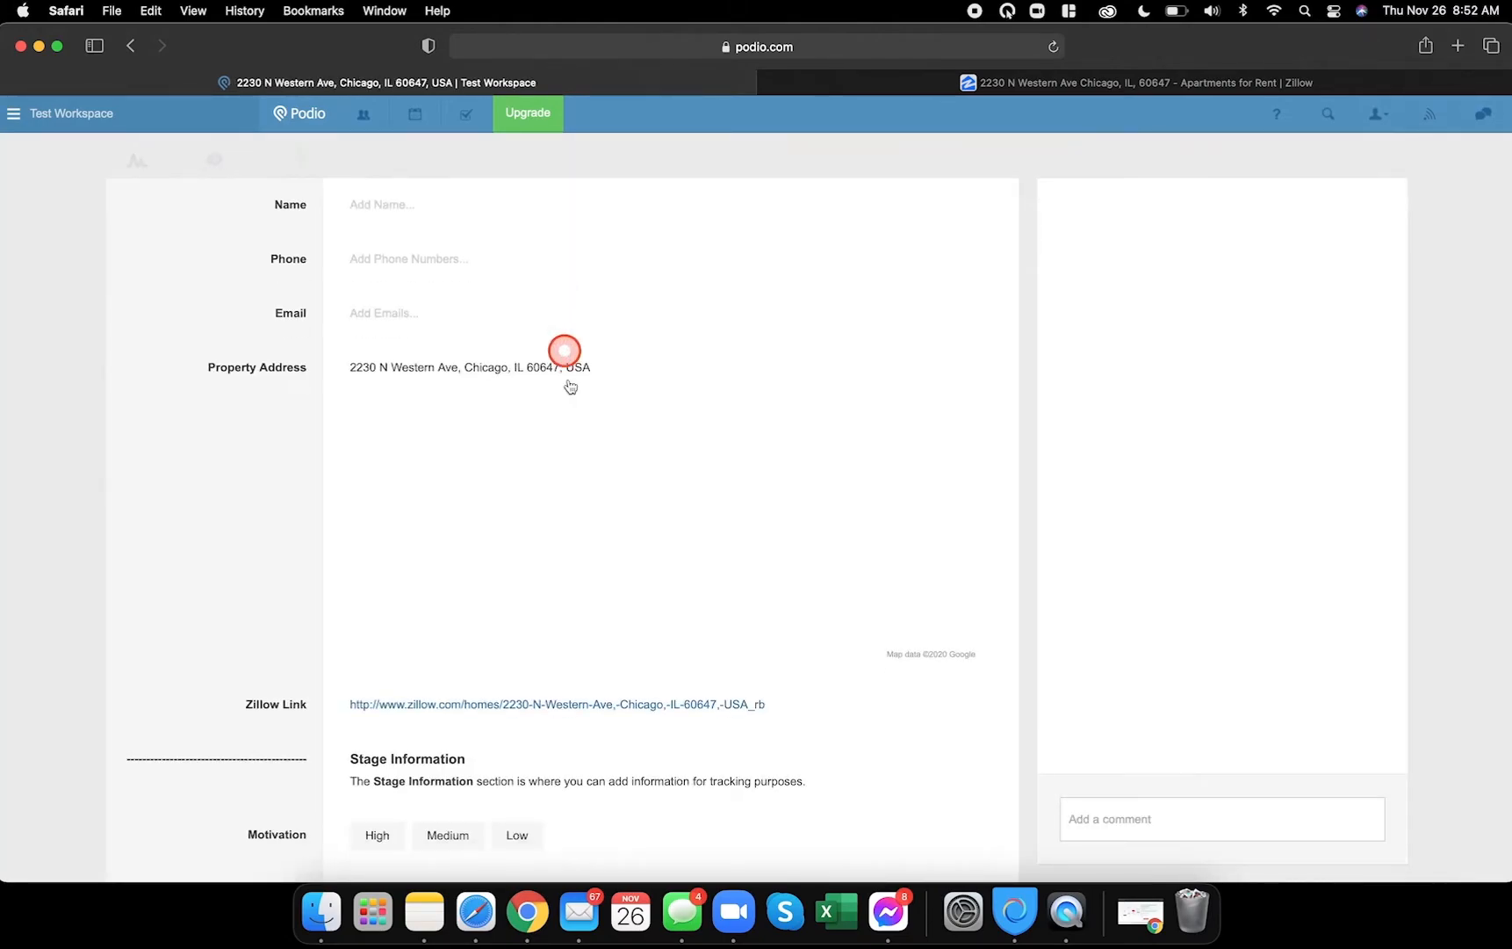
scroll(575, 584, down, 12)
scroll(576, 584, down, 10)
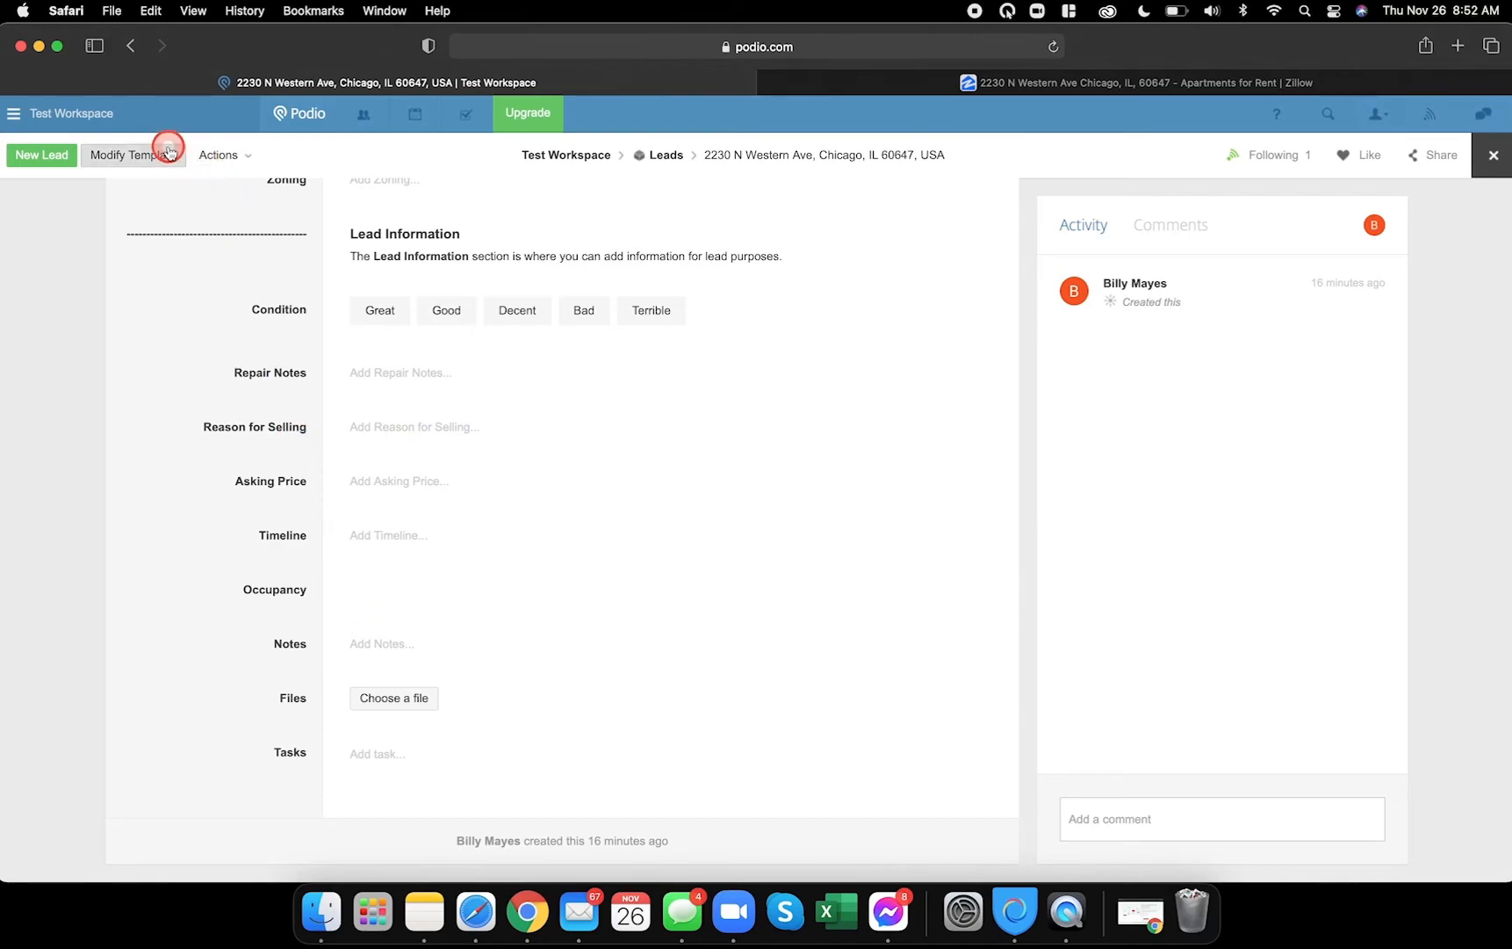
click(1492, 155)
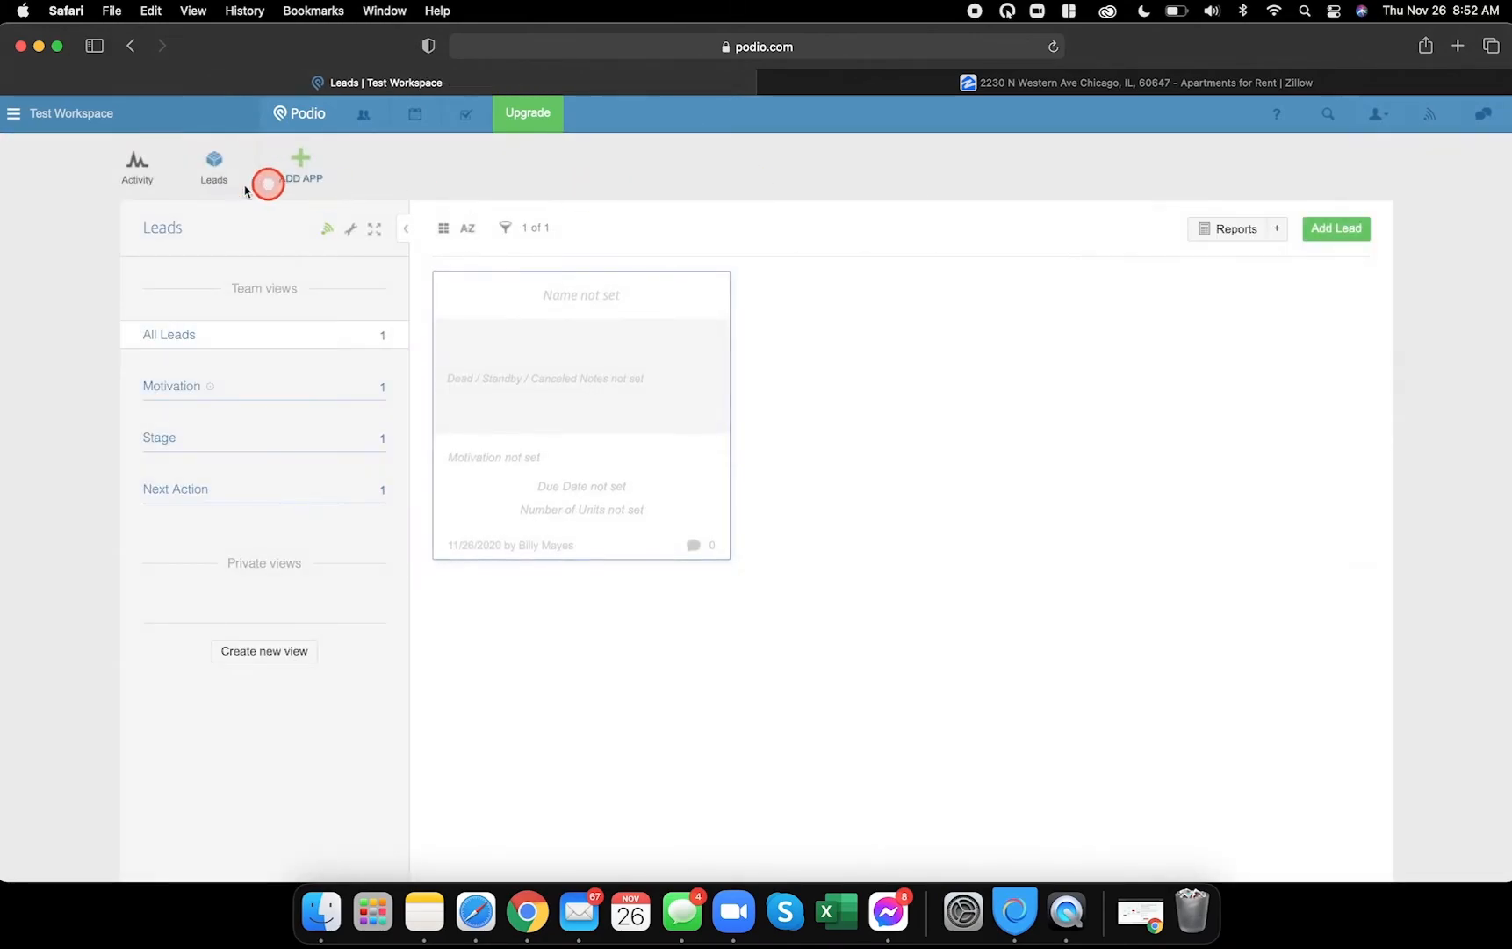
- Reopen the Leads template through the wrench menu's Modify Template
click(350, 229)
click(402, 277)
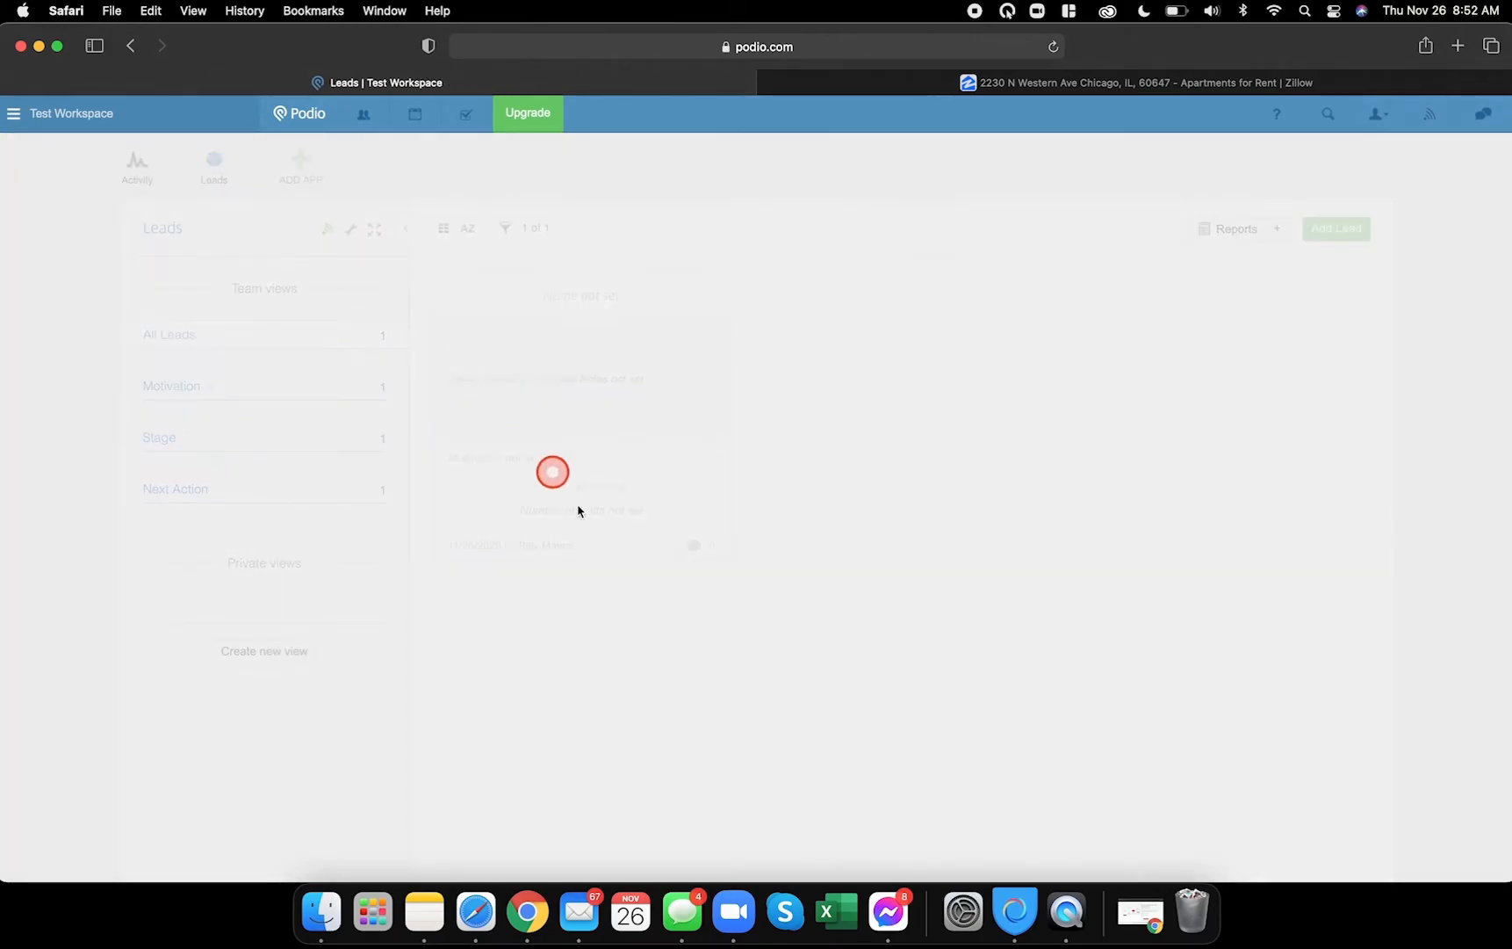
scroll(608, 507, down, 15)
- Look up the reference lead's Occupancy choices in Chrome
scroll(736, 668, down, 20)
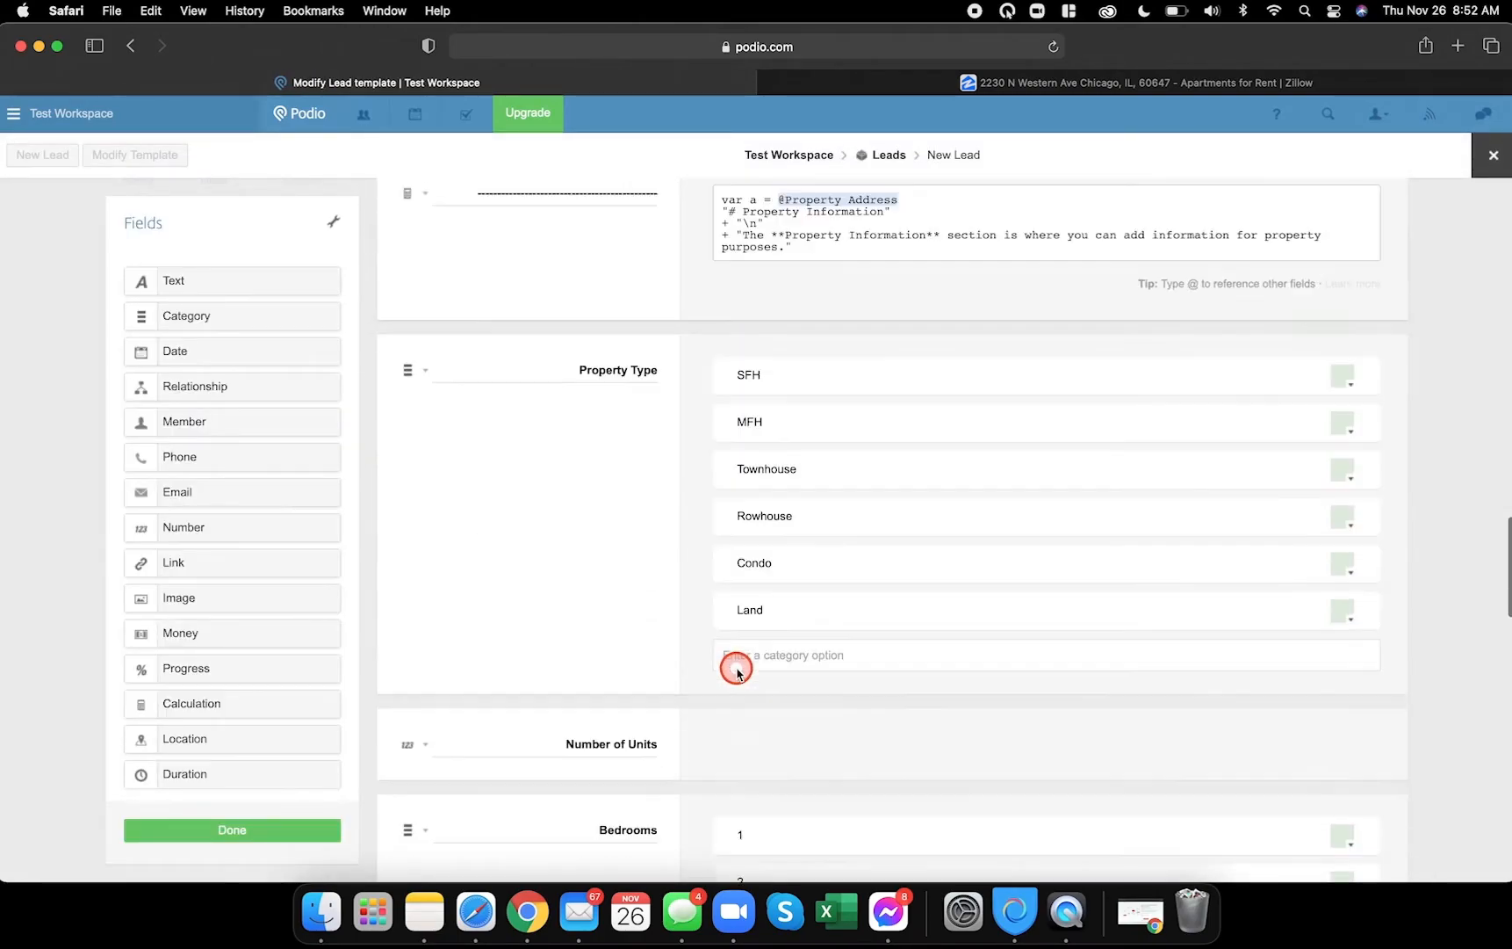
scroll(743, 666, down, 3)
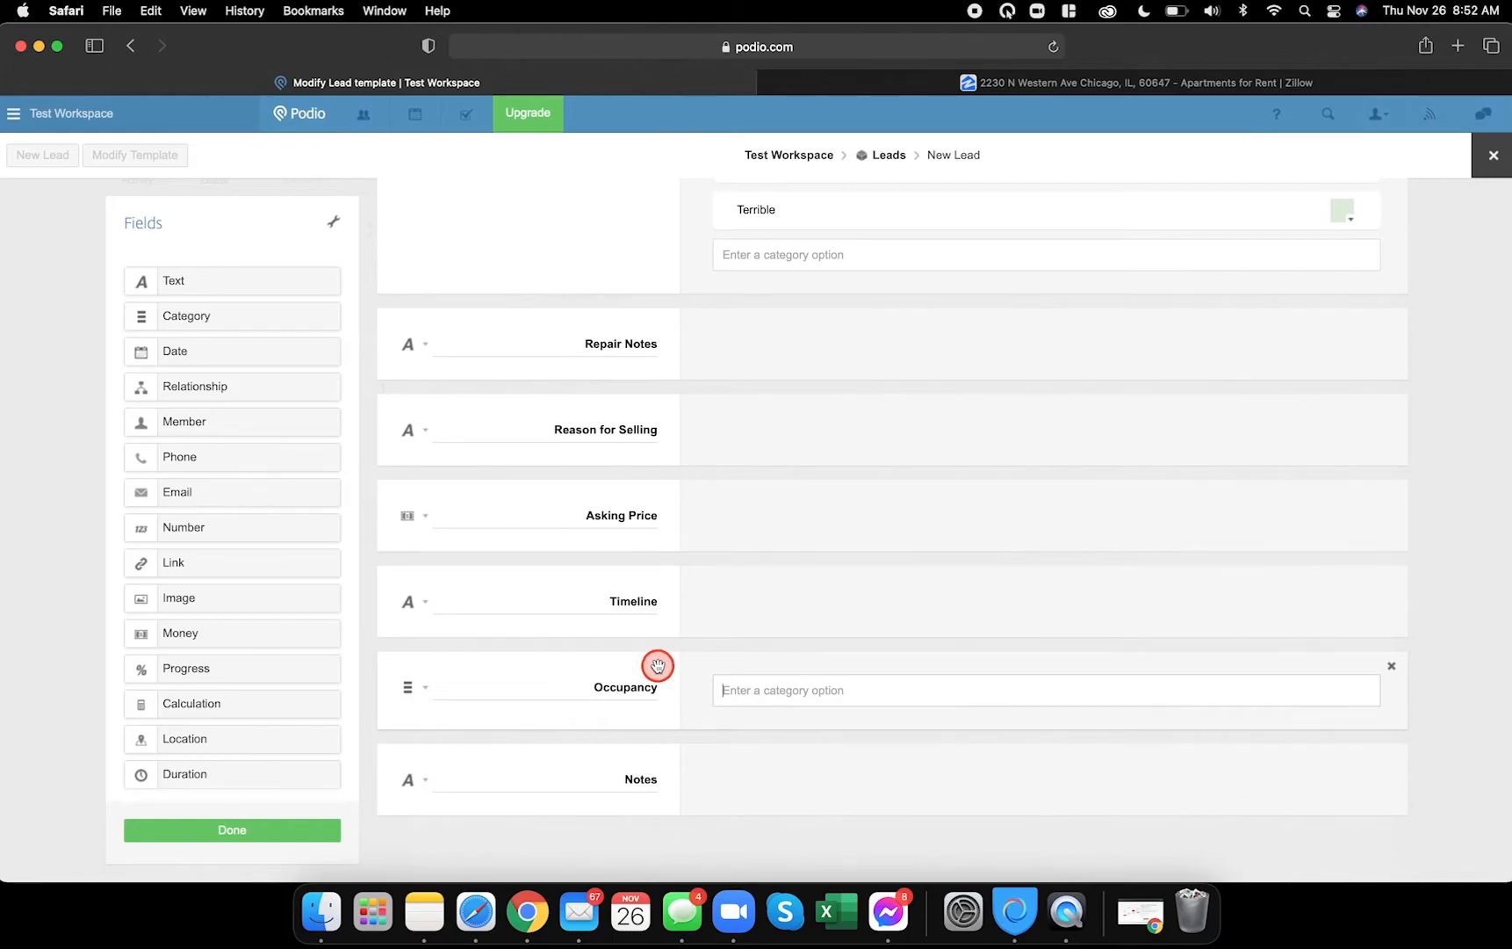
click(530, 920)
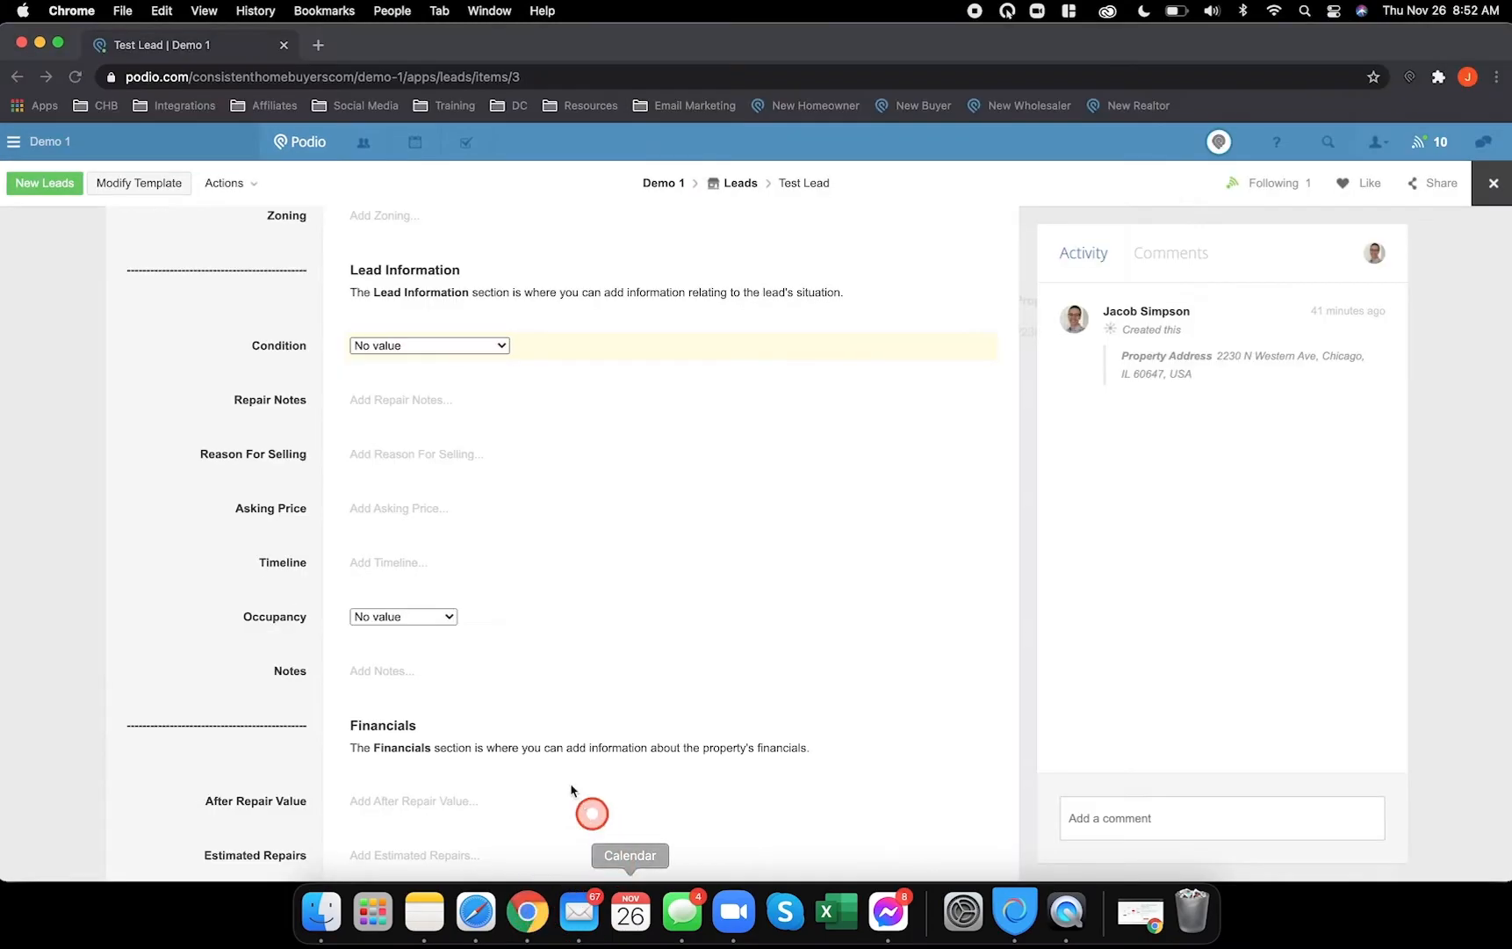
click(436, 617)
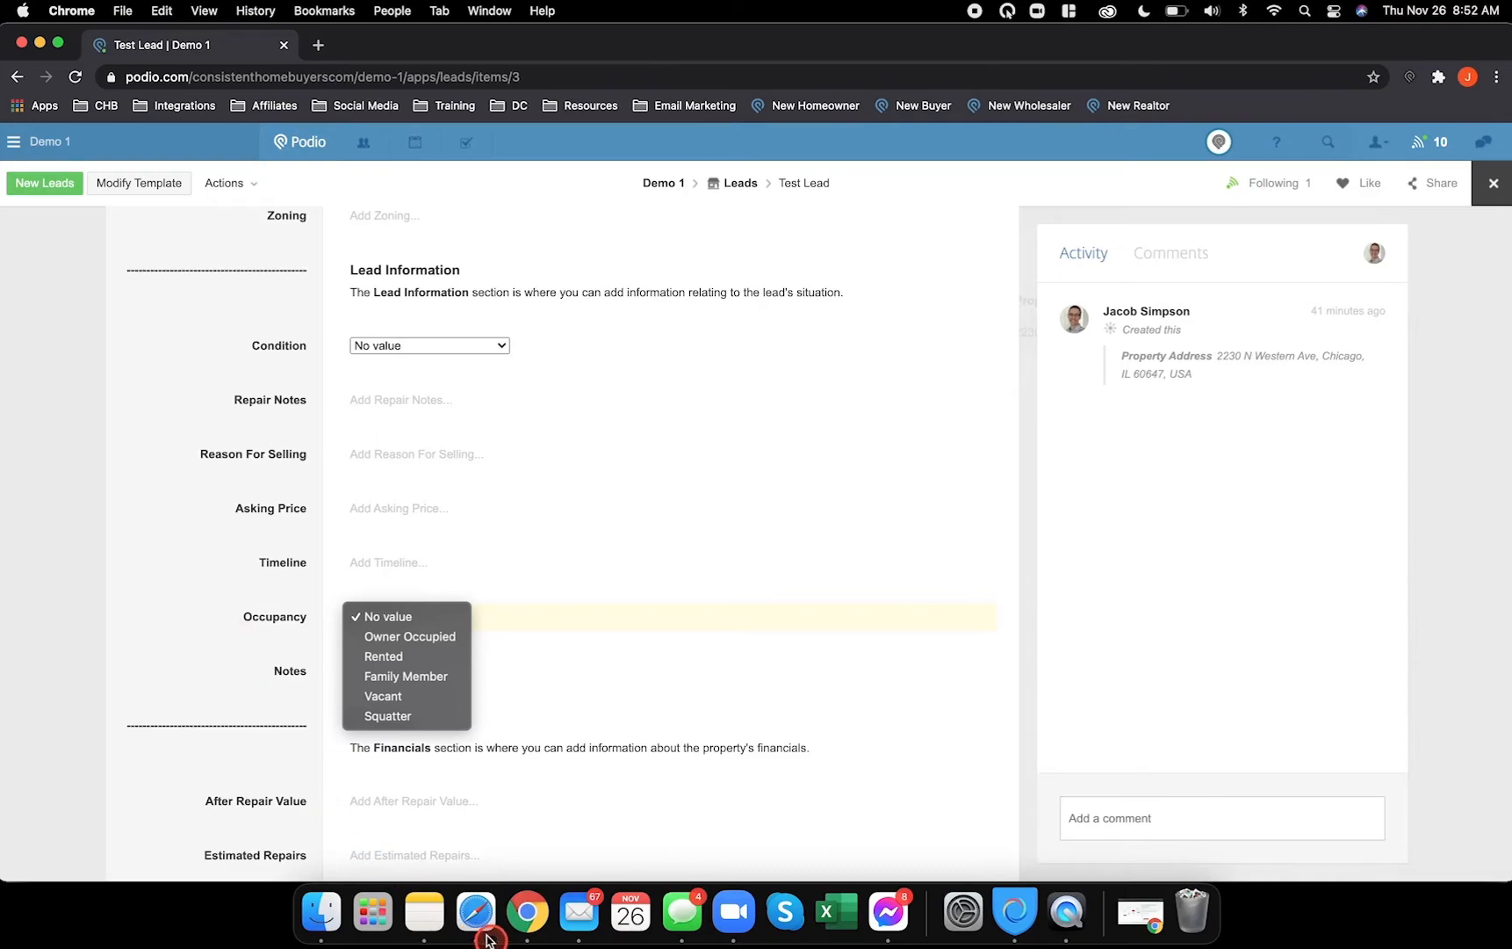
click(476, 914)
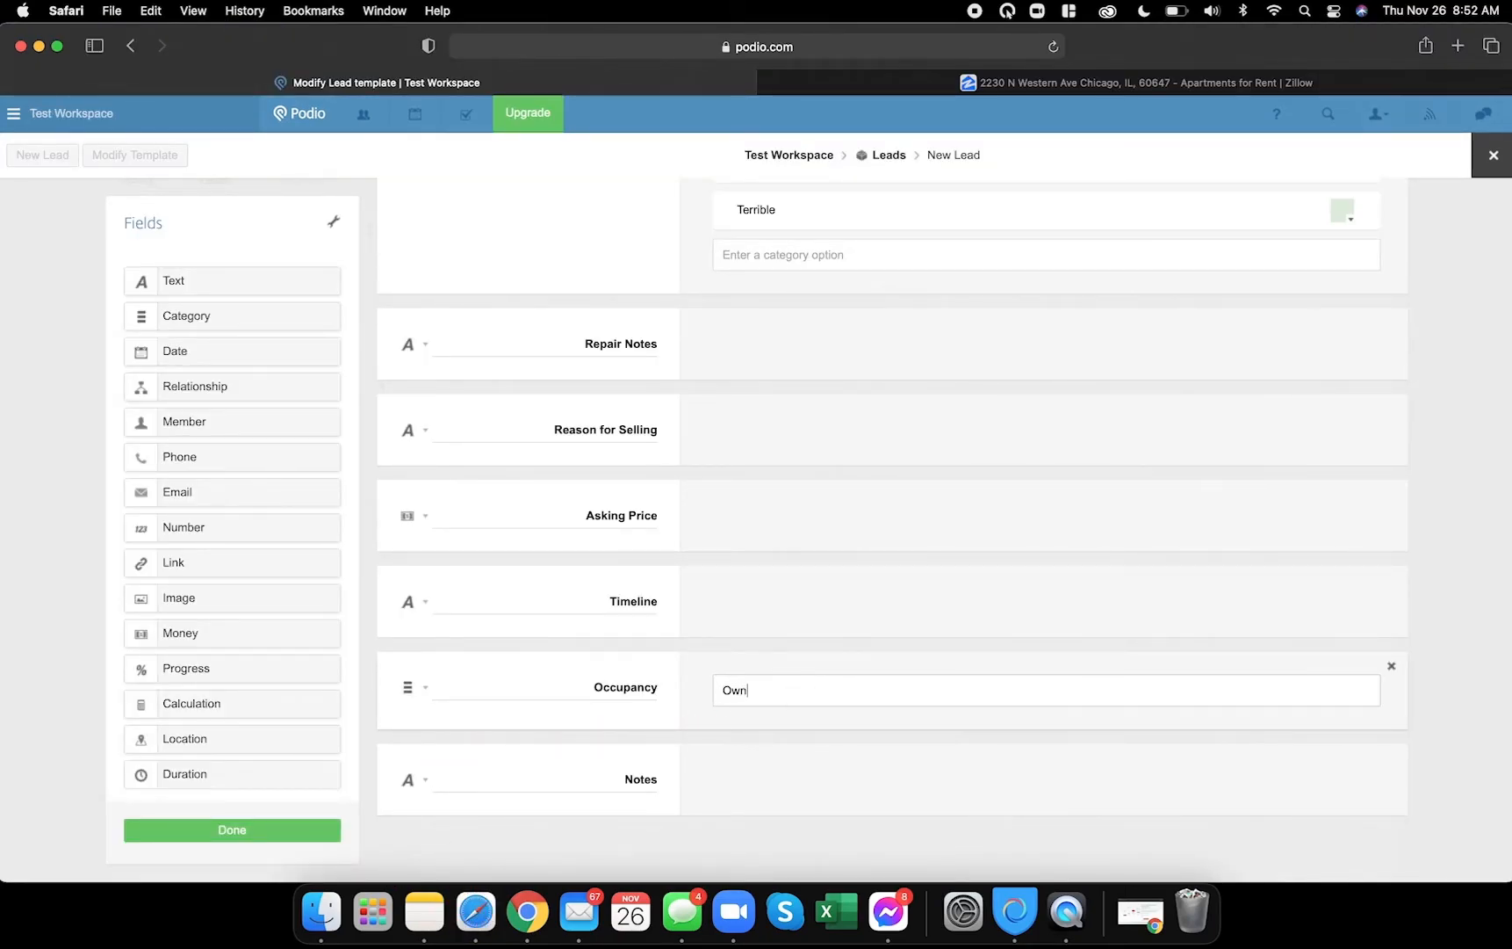
- Enter Occupancy options Owner Occupied, Family Member, Rented, Squatter and Vacant
click(801, 695)
text(Owner Occupied)
key(Return)
text(Family Member)
key(Return)
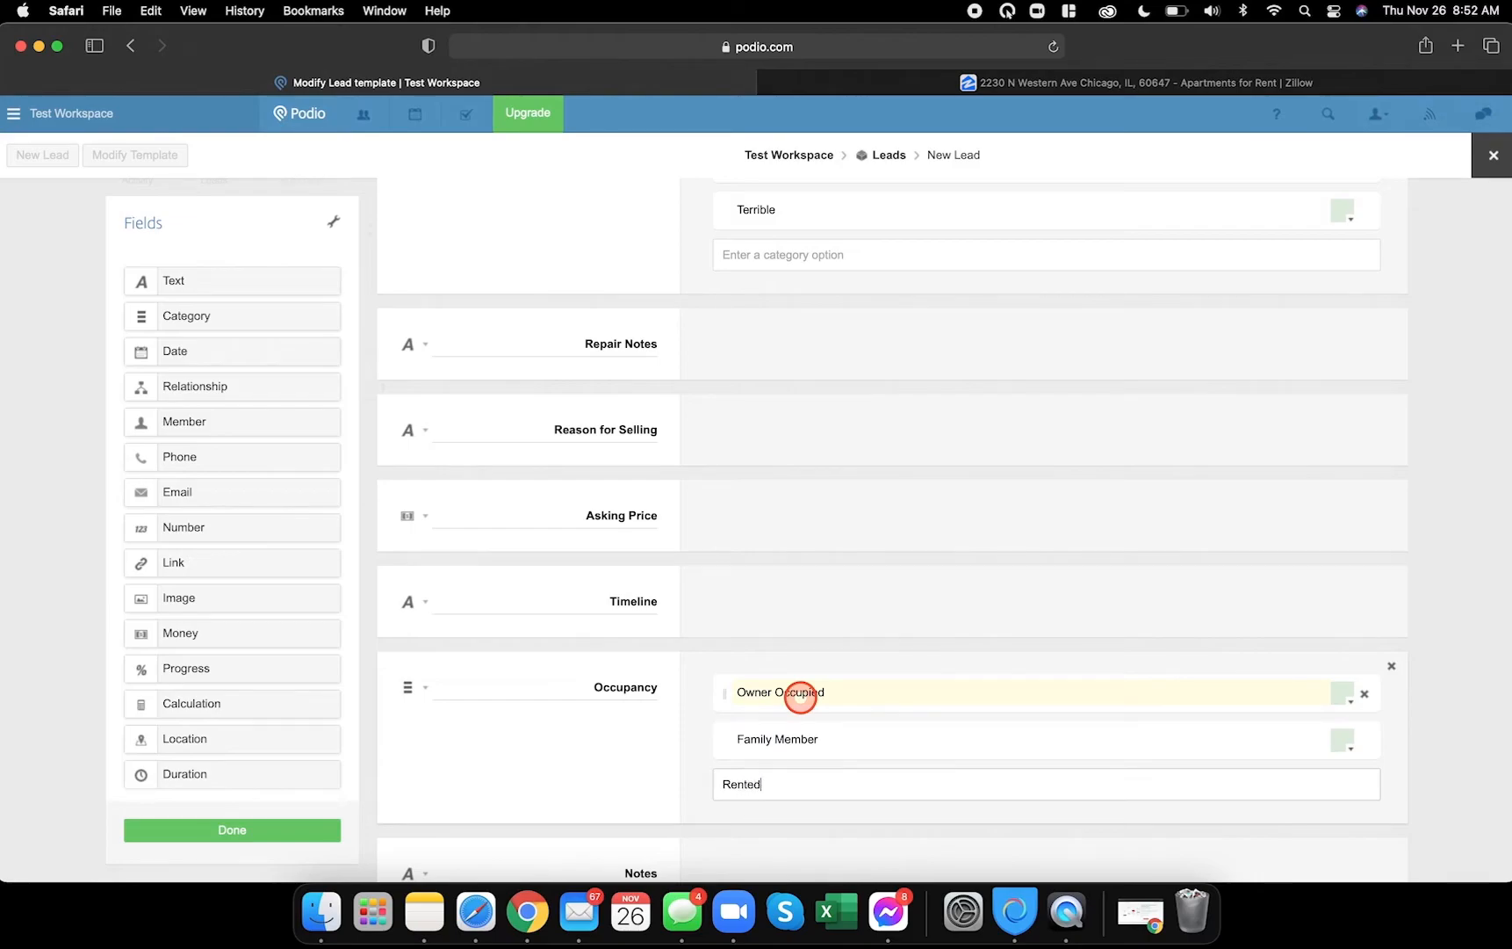
key(Return)
text(Squatter)
key(Return)
text(V)
key(Return)
- Compare the new Occupancy options against the reference lead
scroll(804, 695, down, 3)
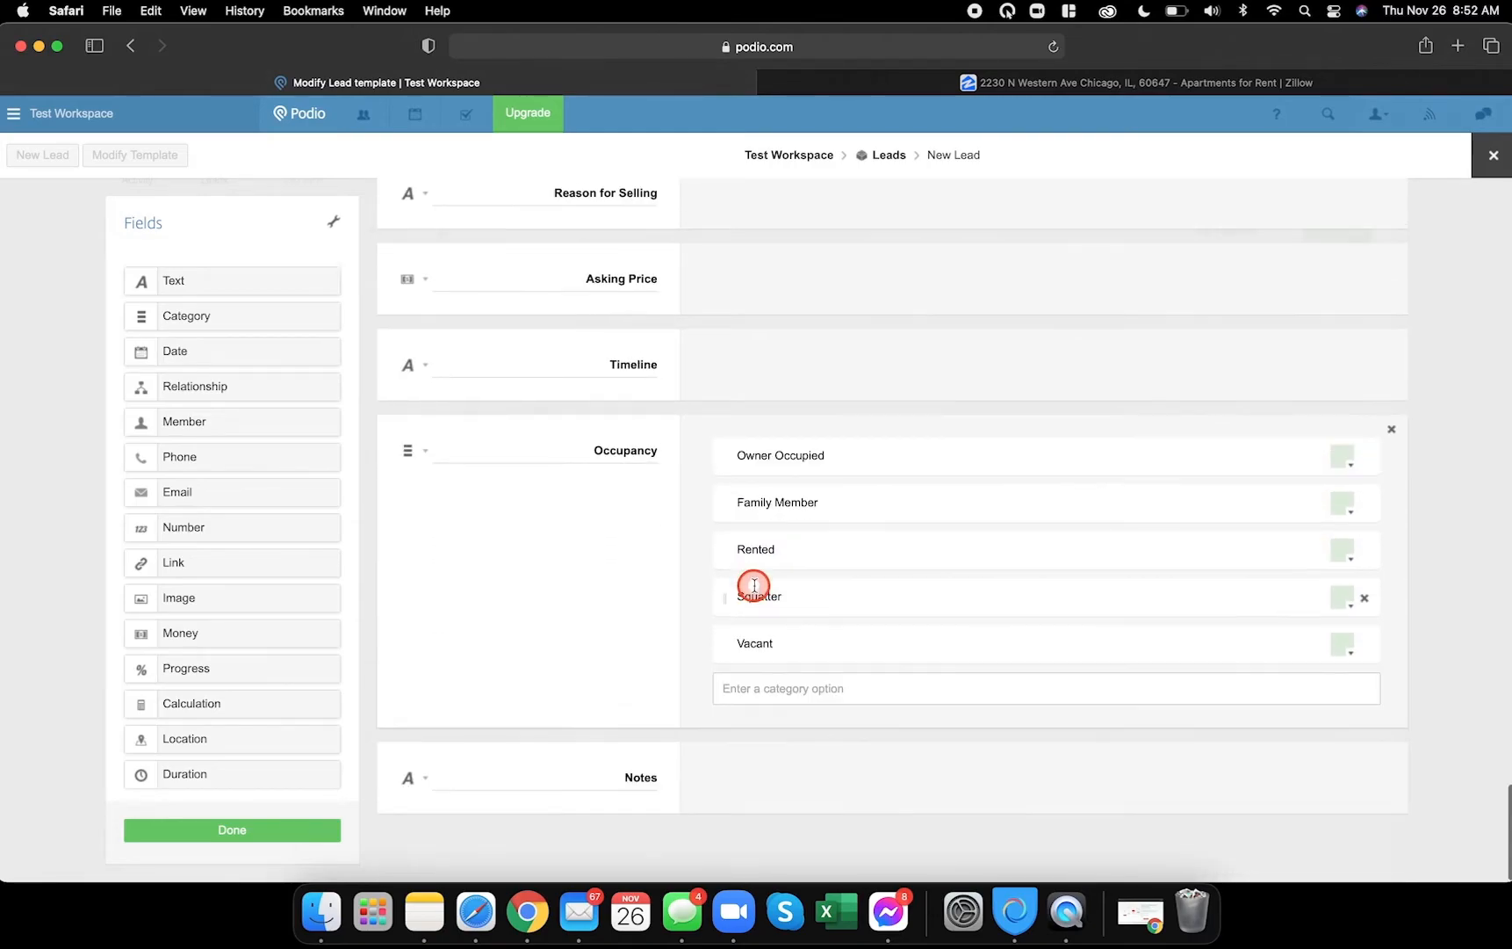
click(527, 935)
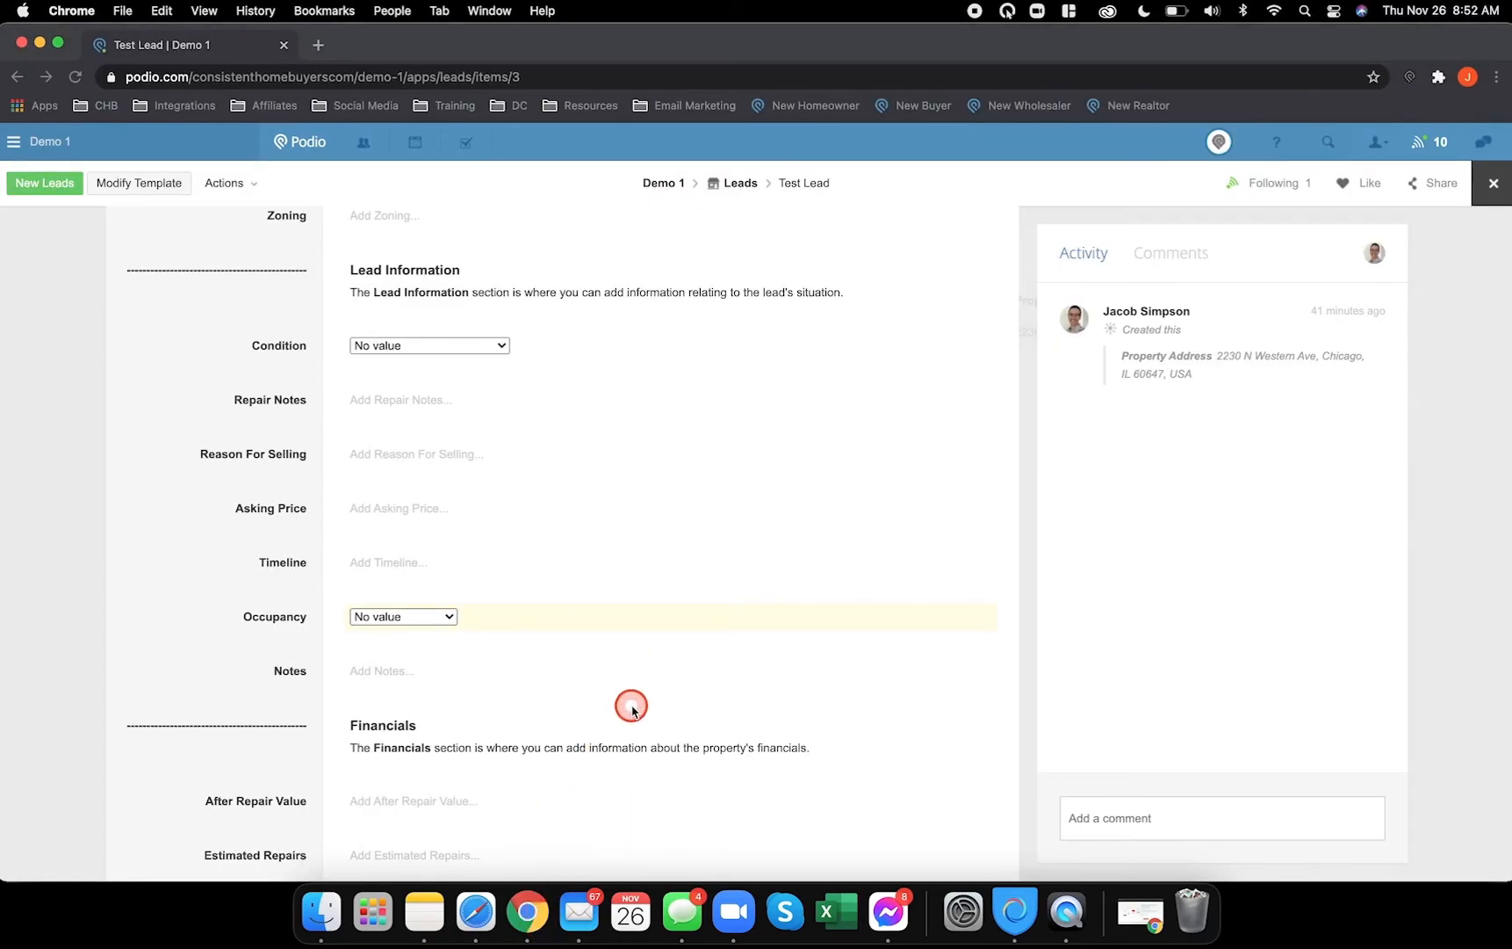
scroll(630, 702, down, 5)
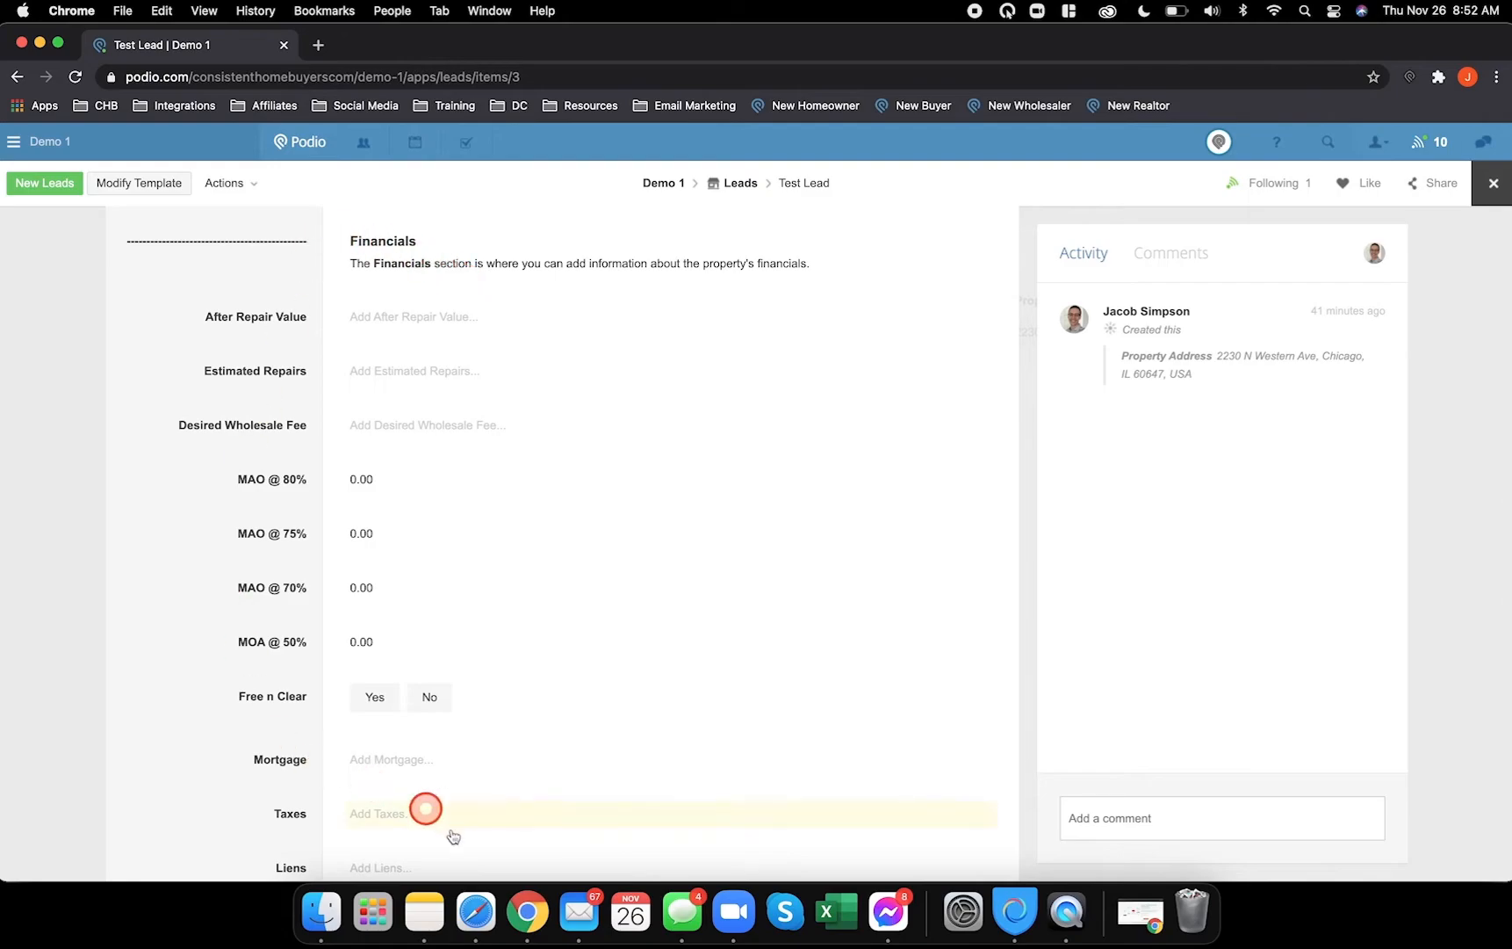
click(491, 918)
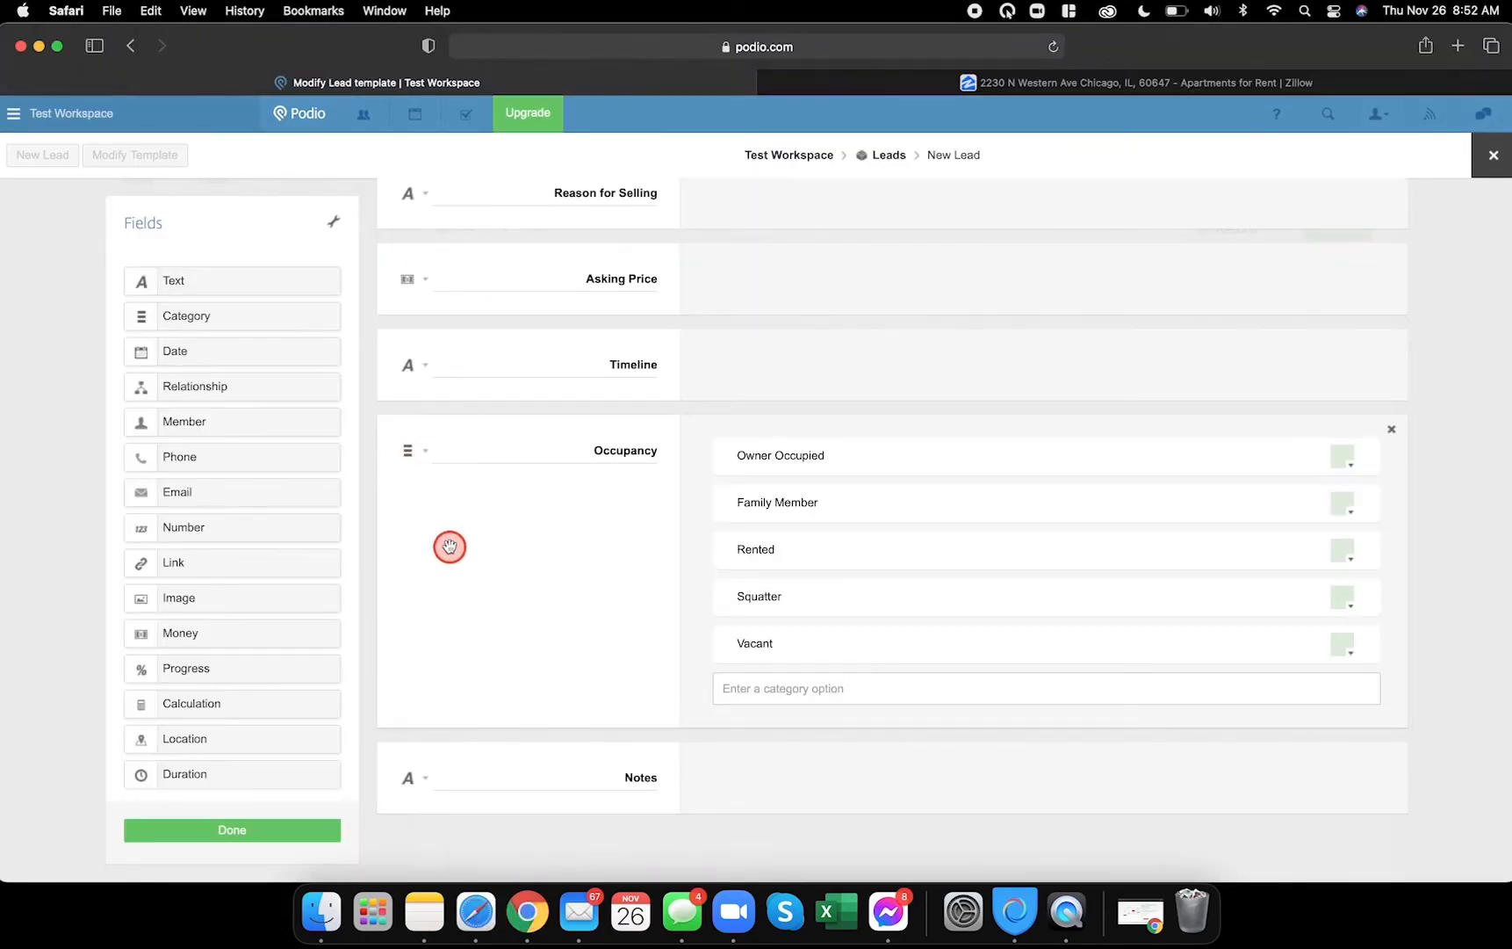
- Add a calculation field below Notes with a dashed divider label
scroll(449, 547, up, 5)
scroll(483, 729, down, 6)
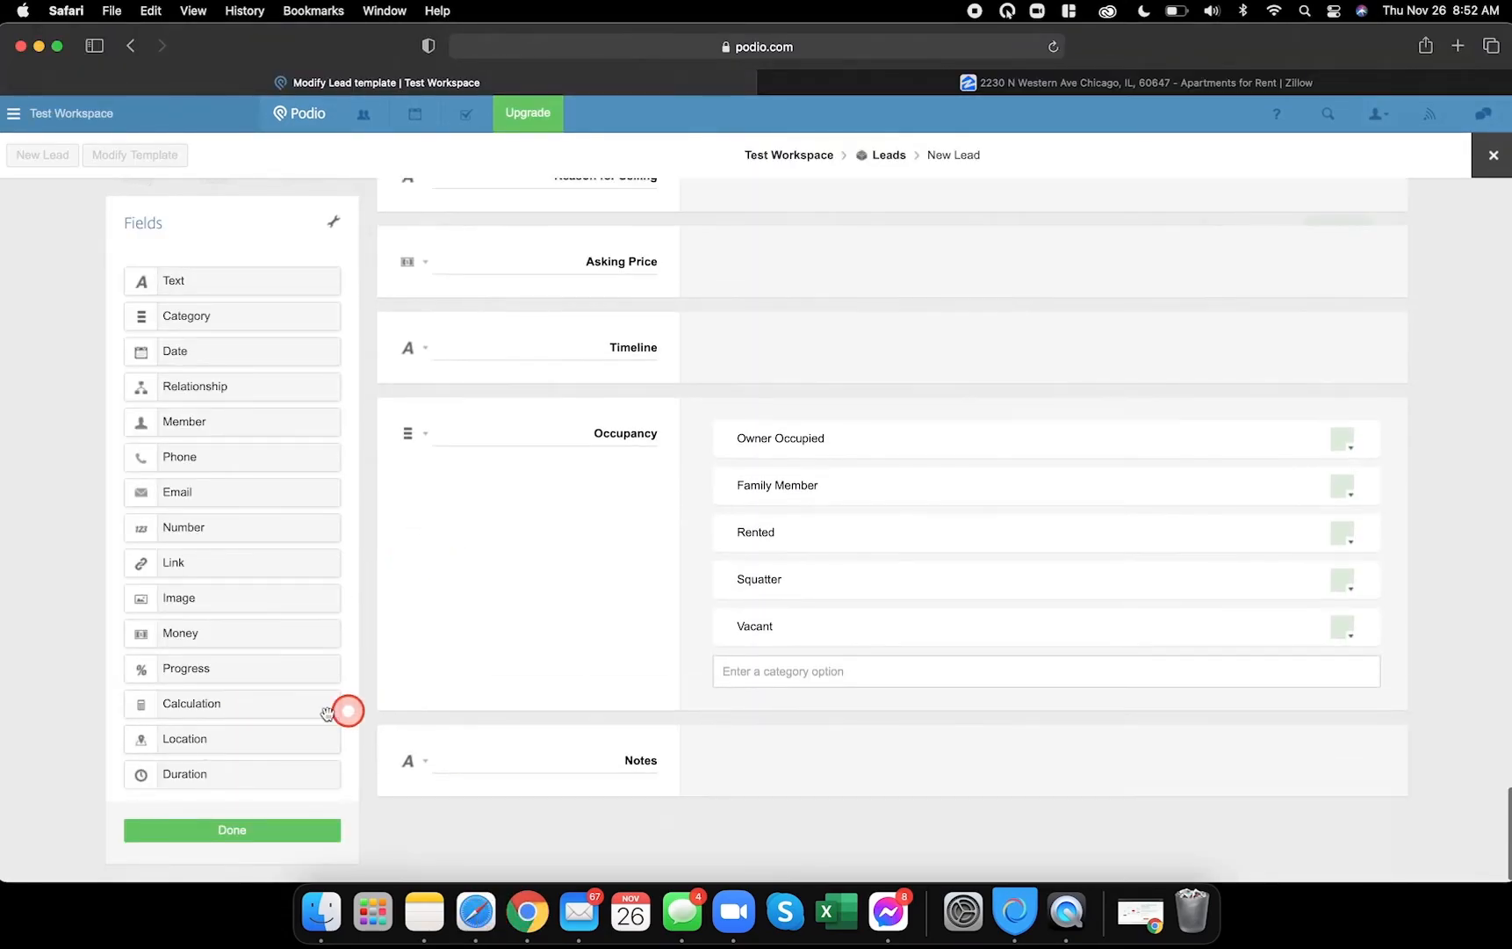
drag(233, 701, 483, 809)
scroll(527, 755, up, 8)
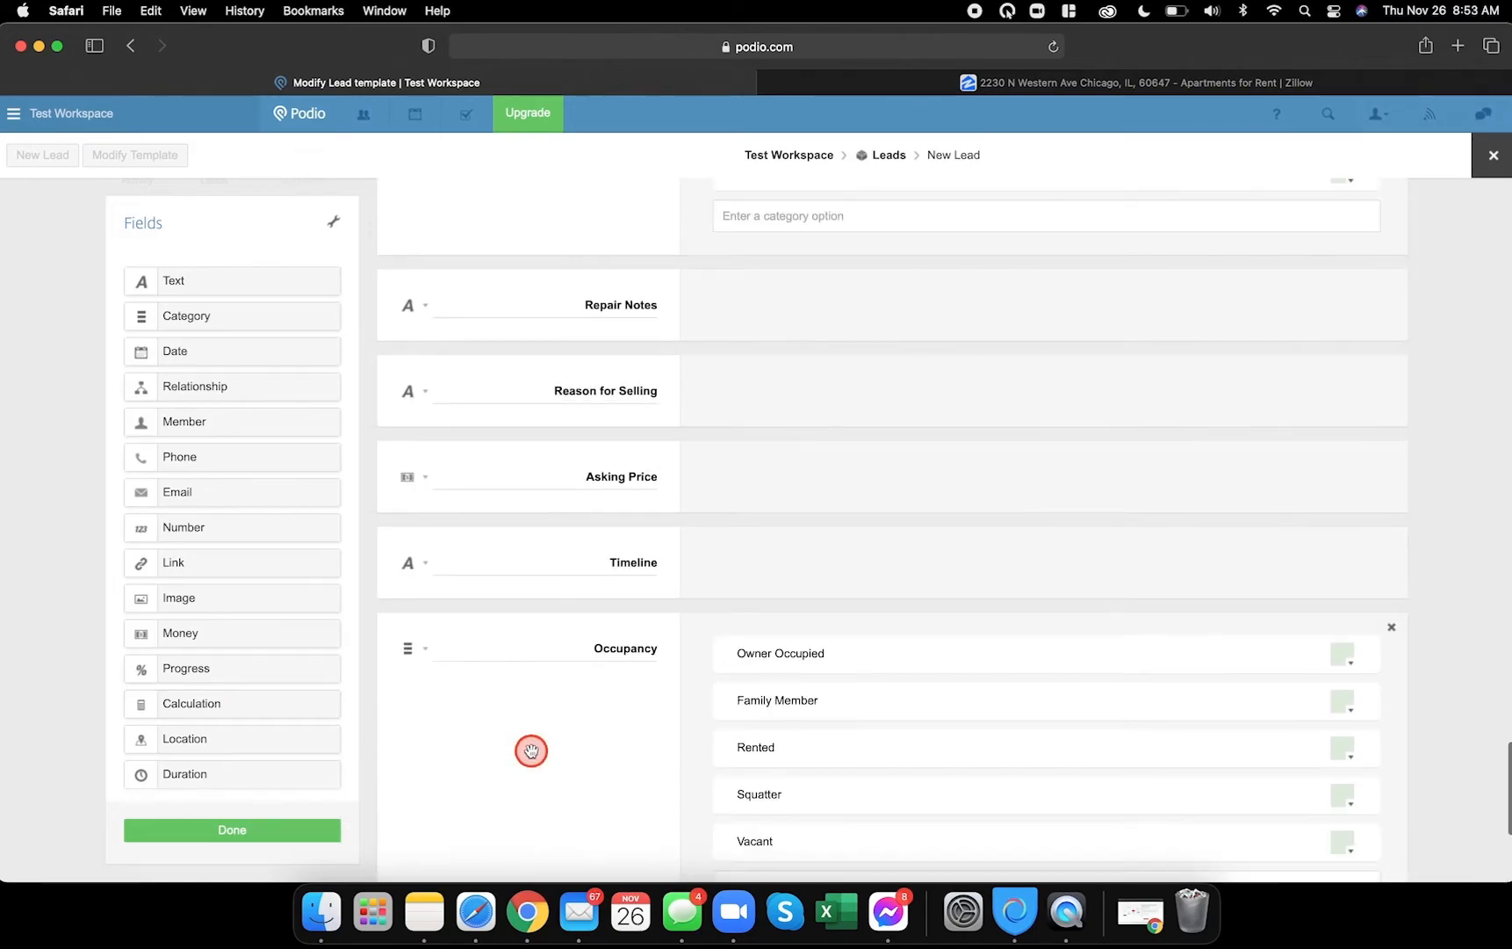
double_click(524, 377)
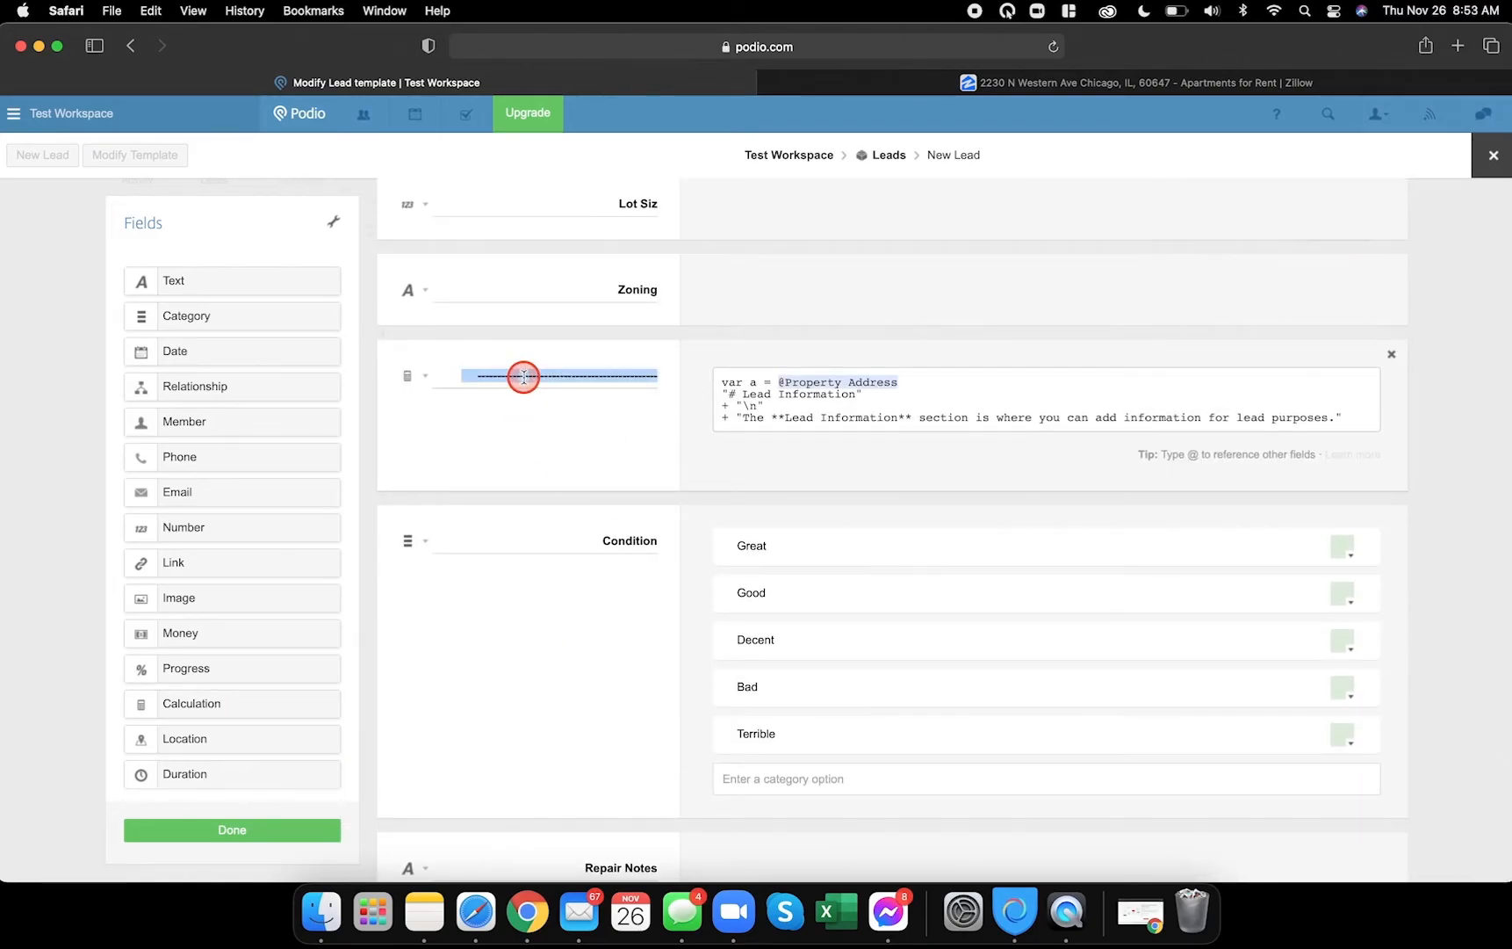
scroll(571, 483, down, 10)
text(-----------------------------------------)
scroll(652, 651, up, 10)
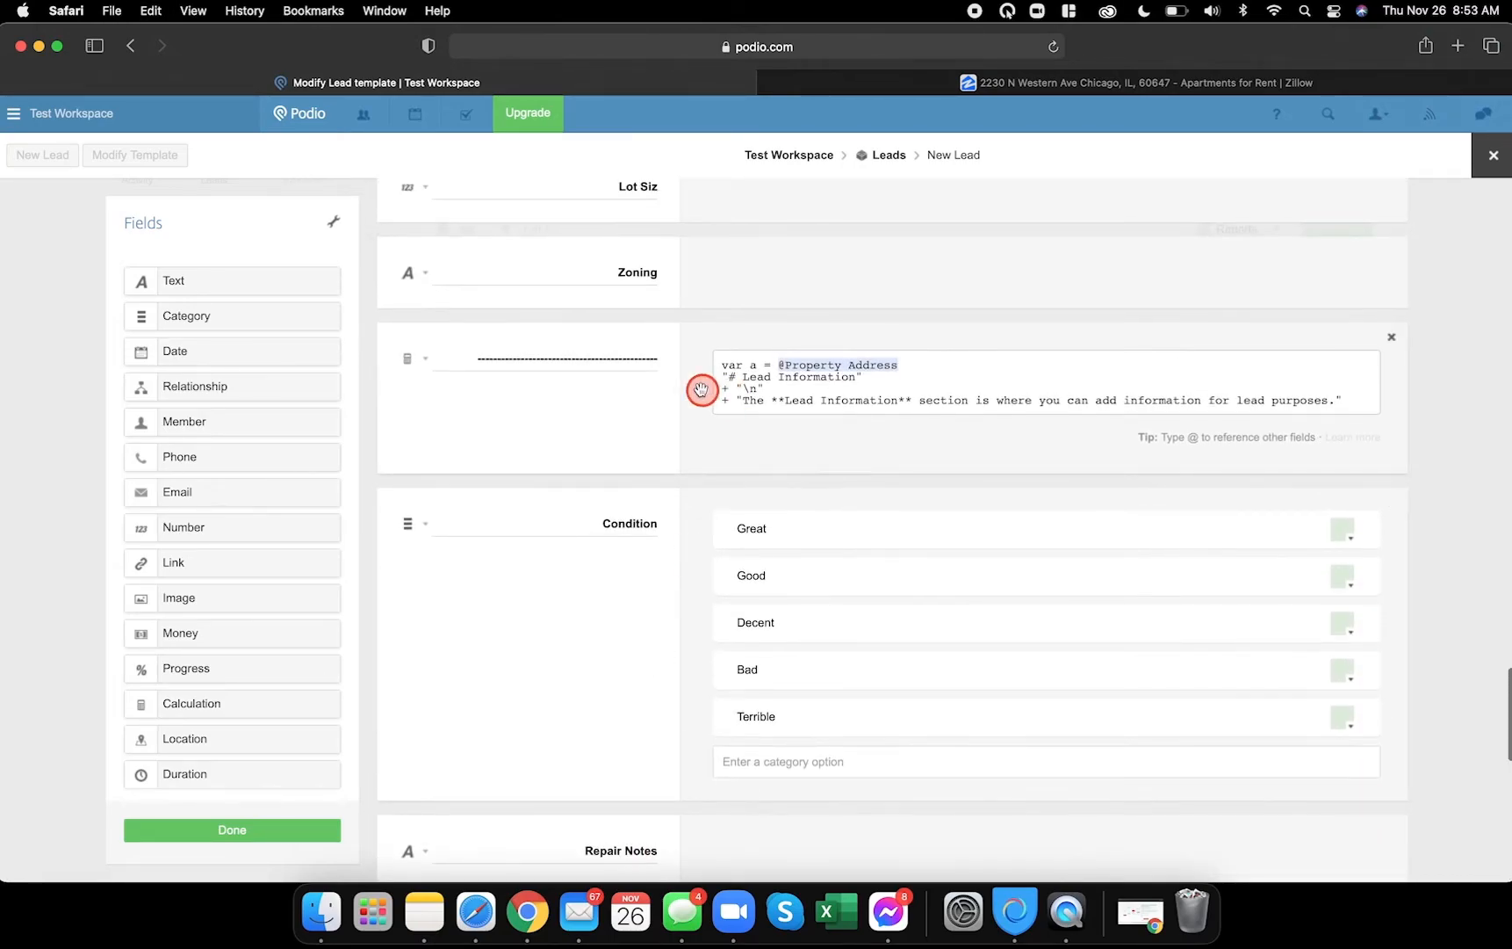
drag(716, 365, 1130, 415)
key(super+c)
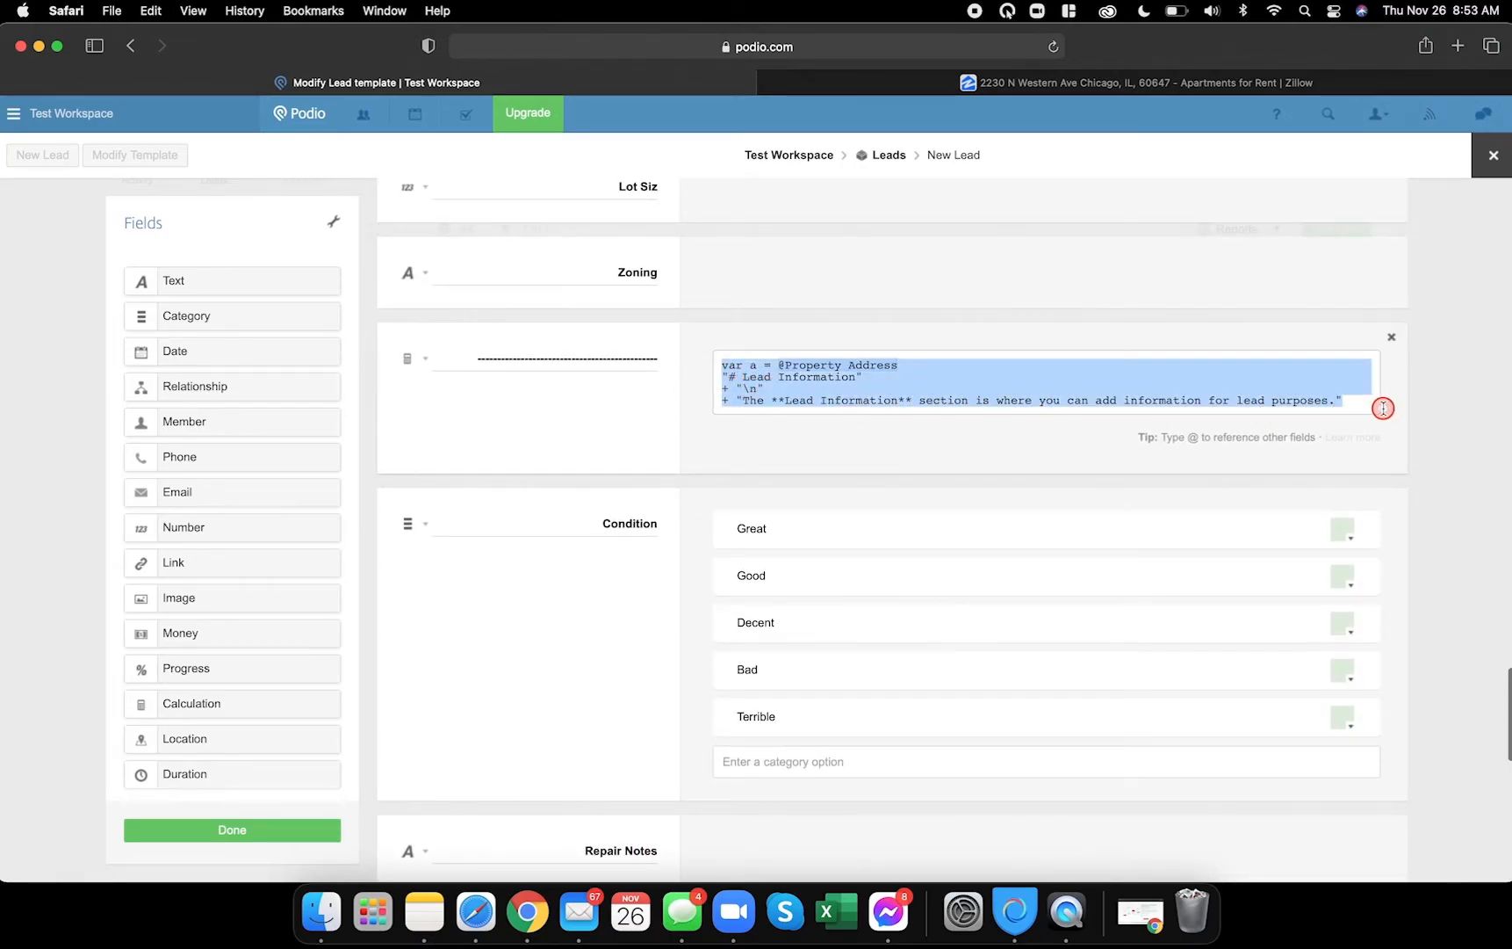
scroll(904, 562, down, 10)
click(786, 732)
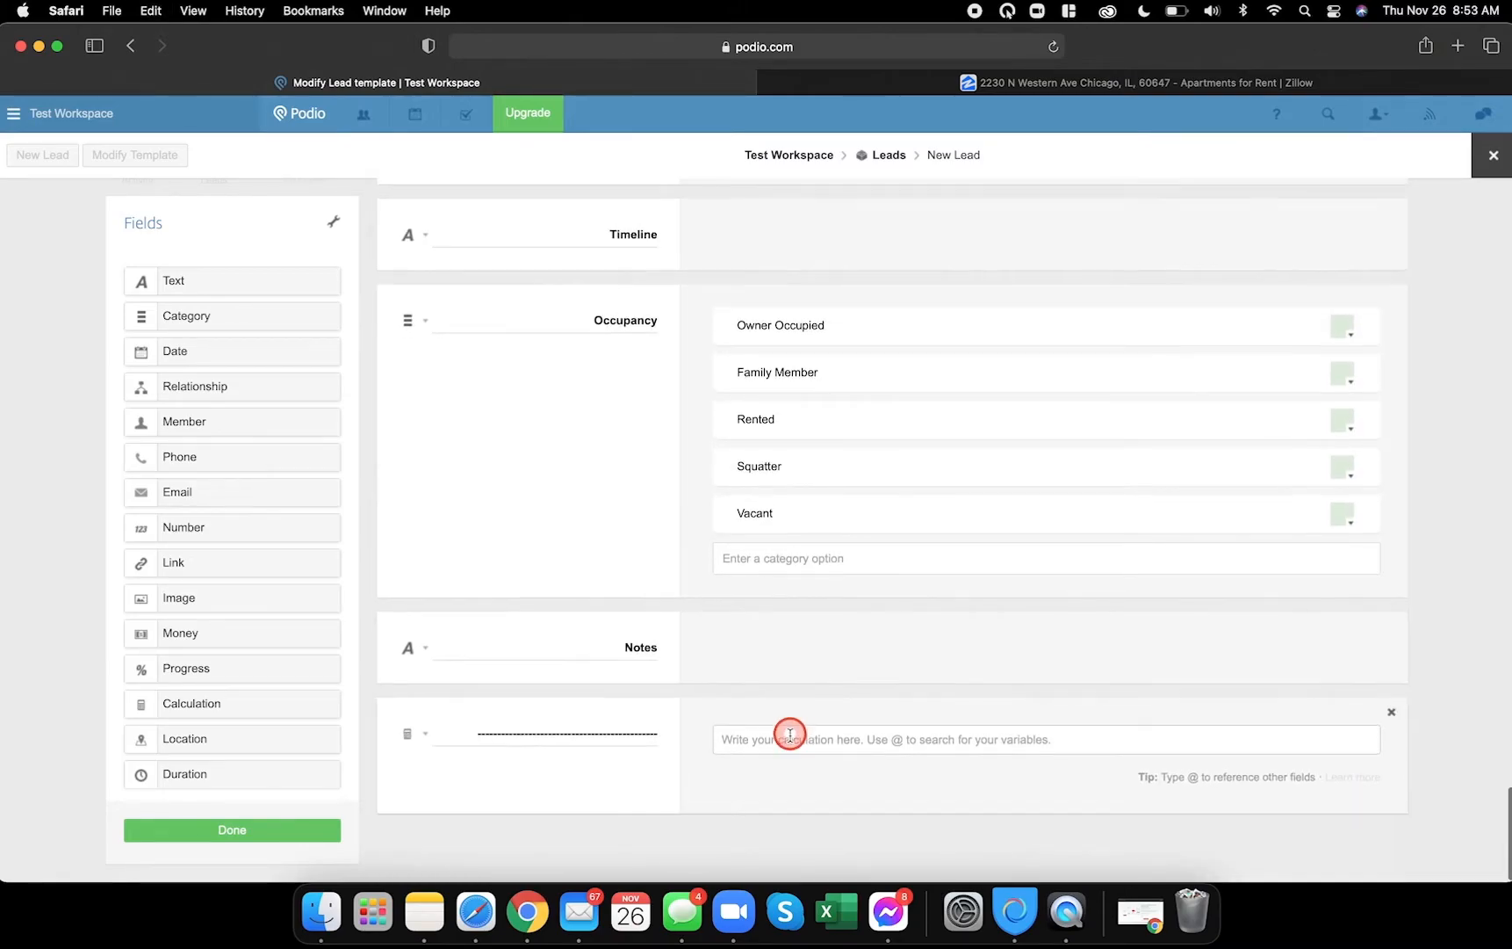
key(super+v)
drag(784, 738, 944, 740)
key(BackSpace)
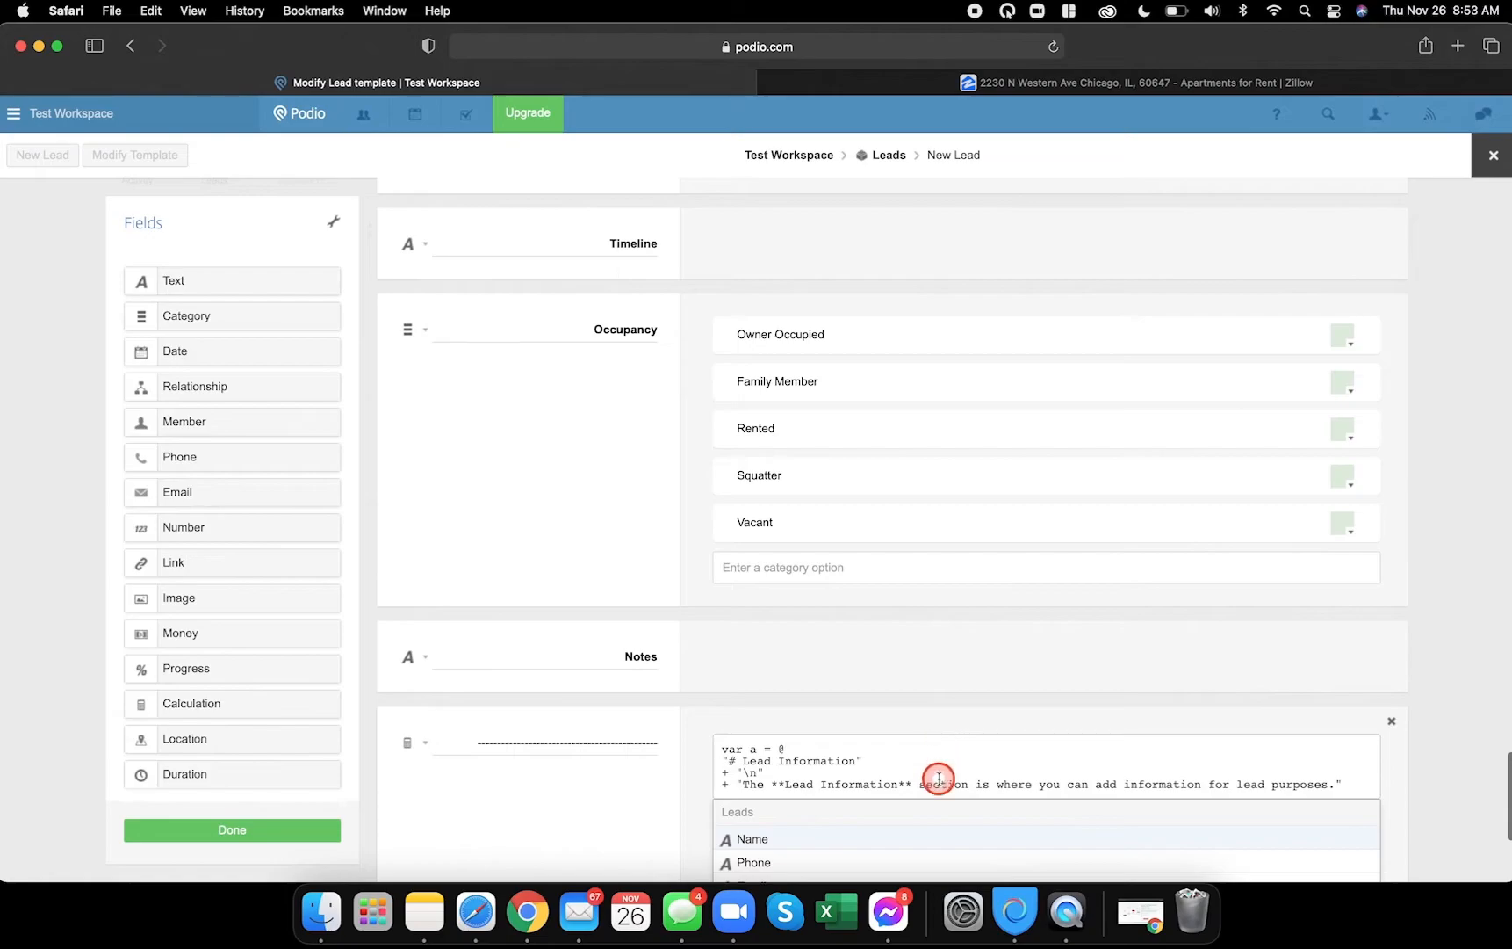
scroll(931, 777, down, 2)
scroll(889, 774, up, 1)
click(800, 726)
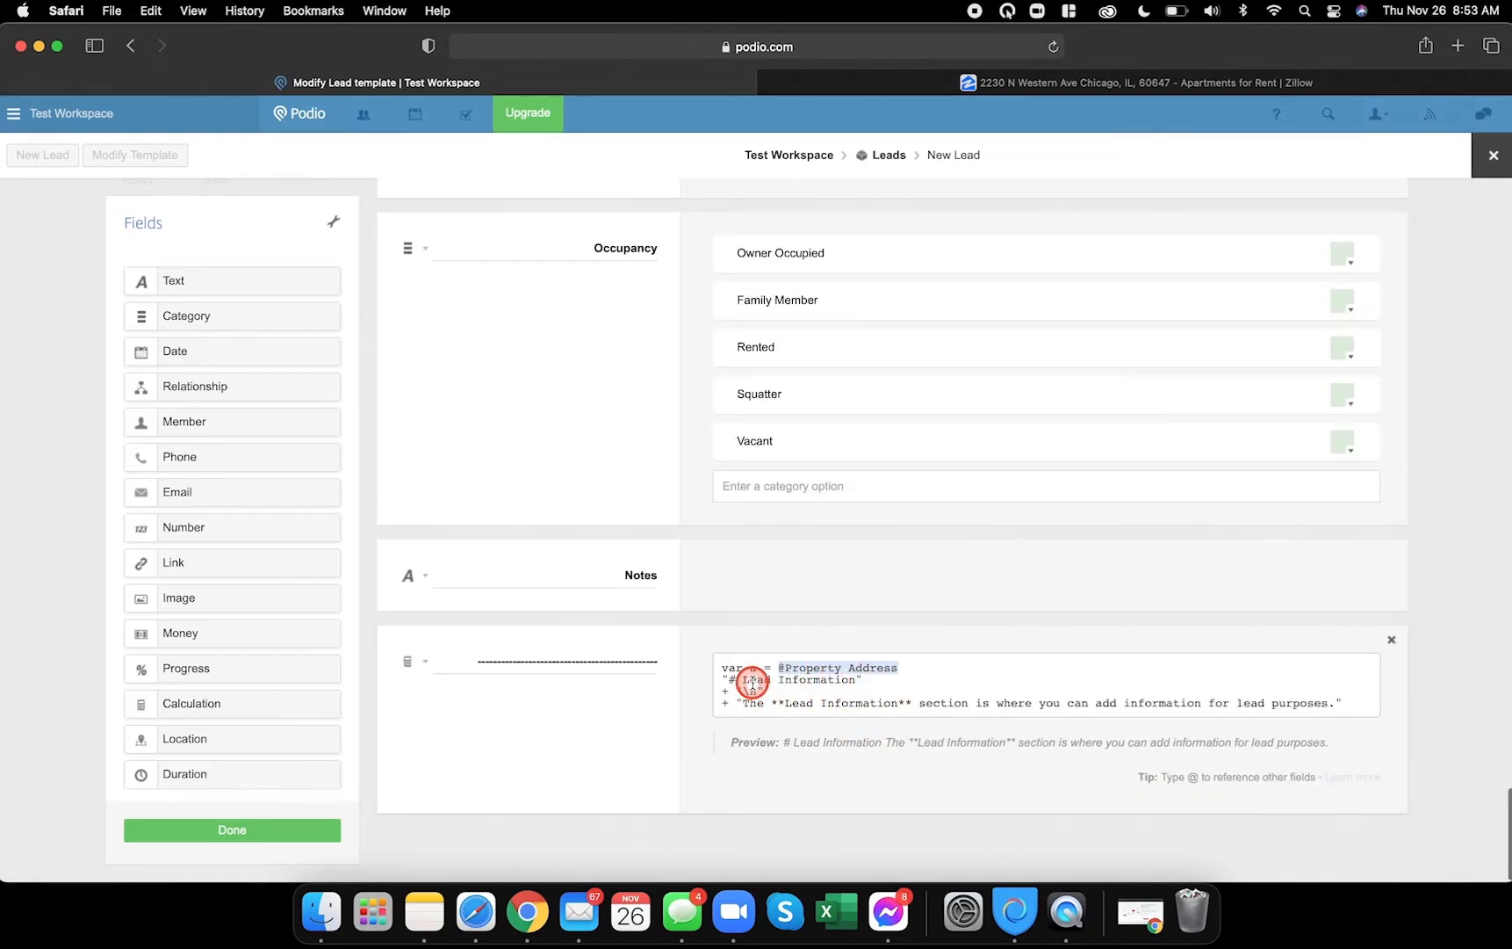
- Change the heading and description text to Financial Information and financial purposes
text(Financial)
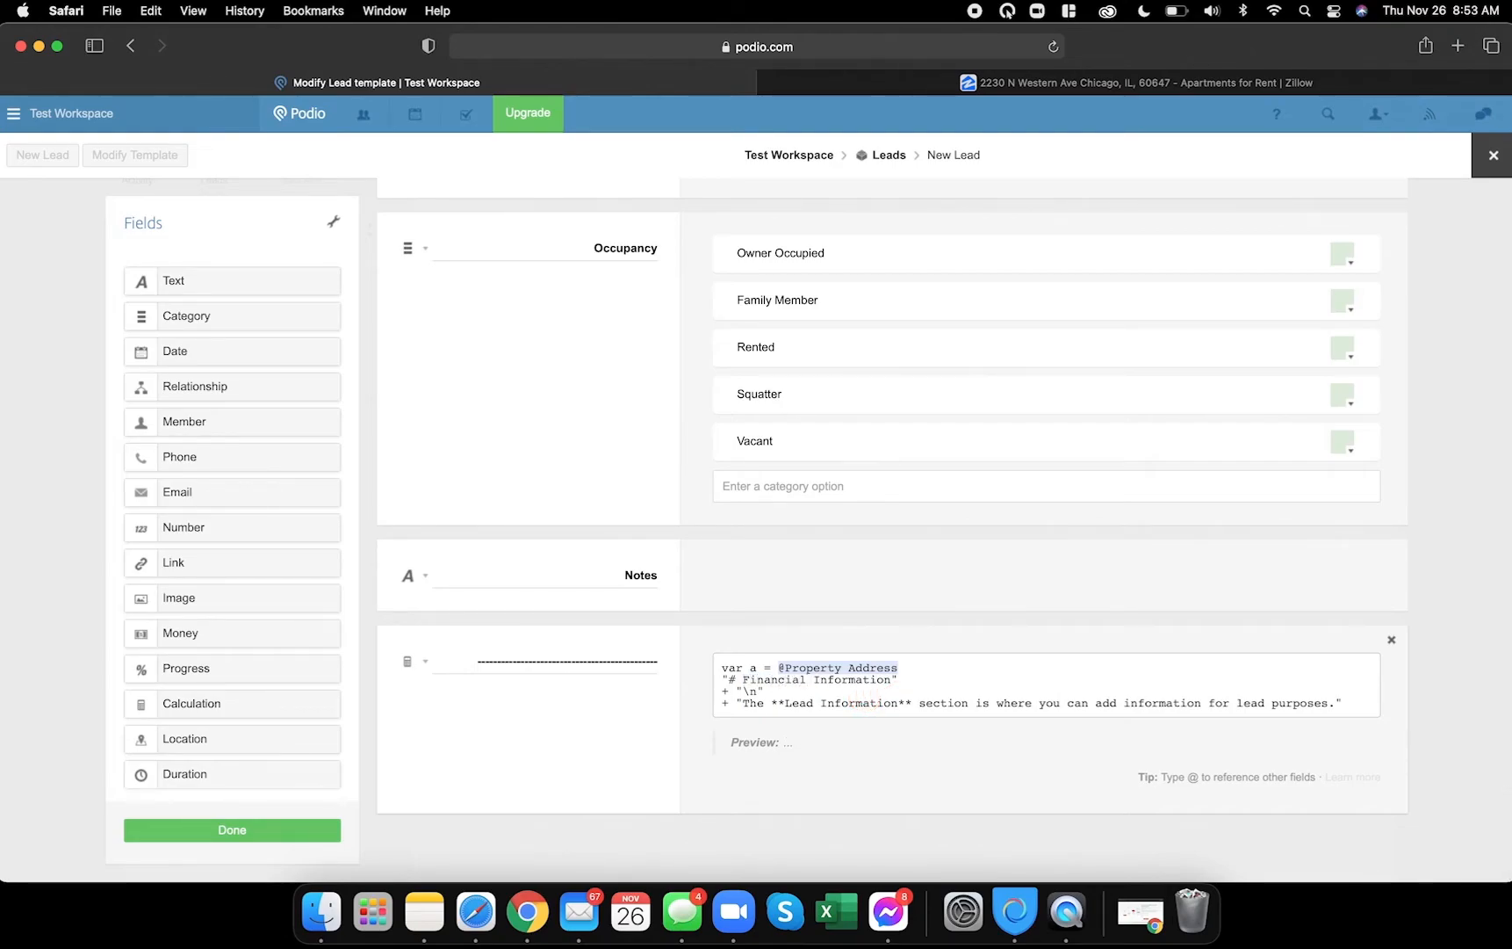
text(Fincnai)
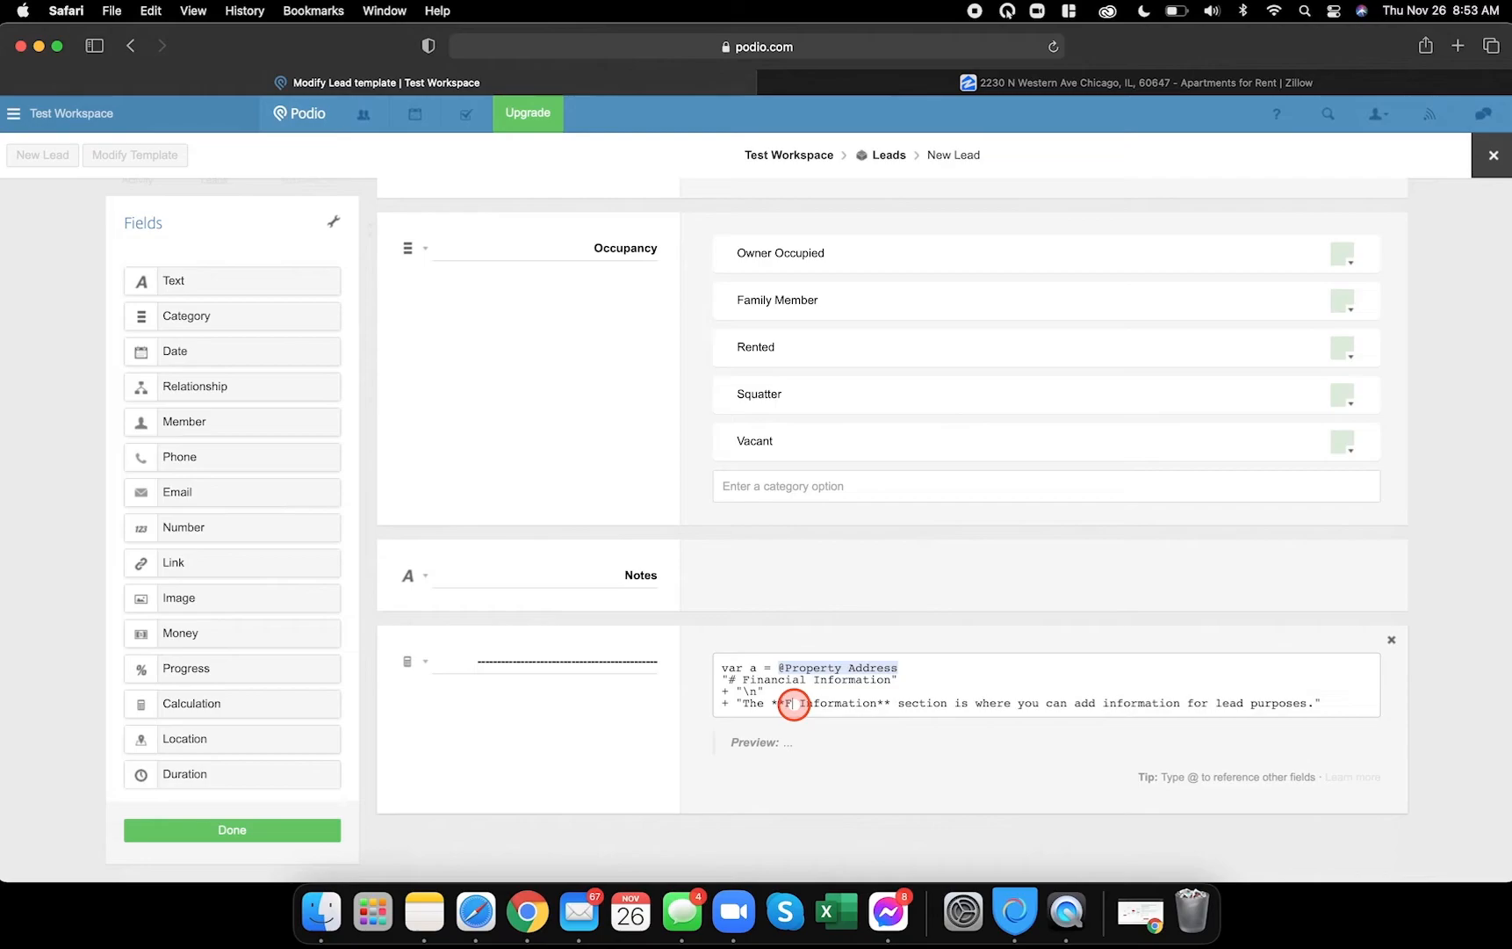
key(BackSpace)
key(BackSpace)
key(BackSpace)
text(ancial)
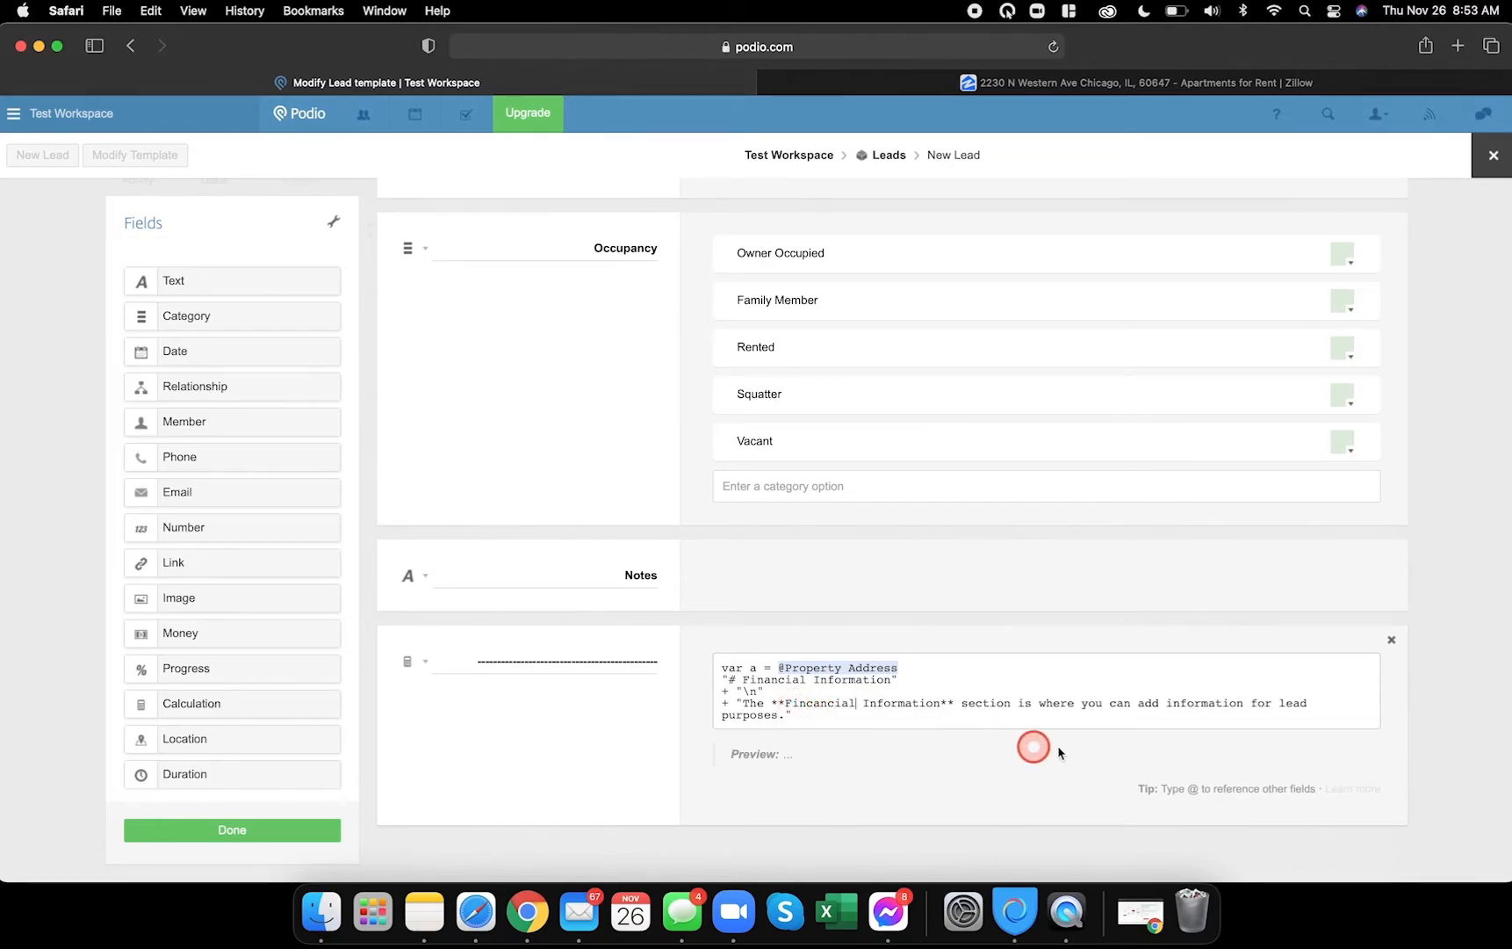
text(finca)
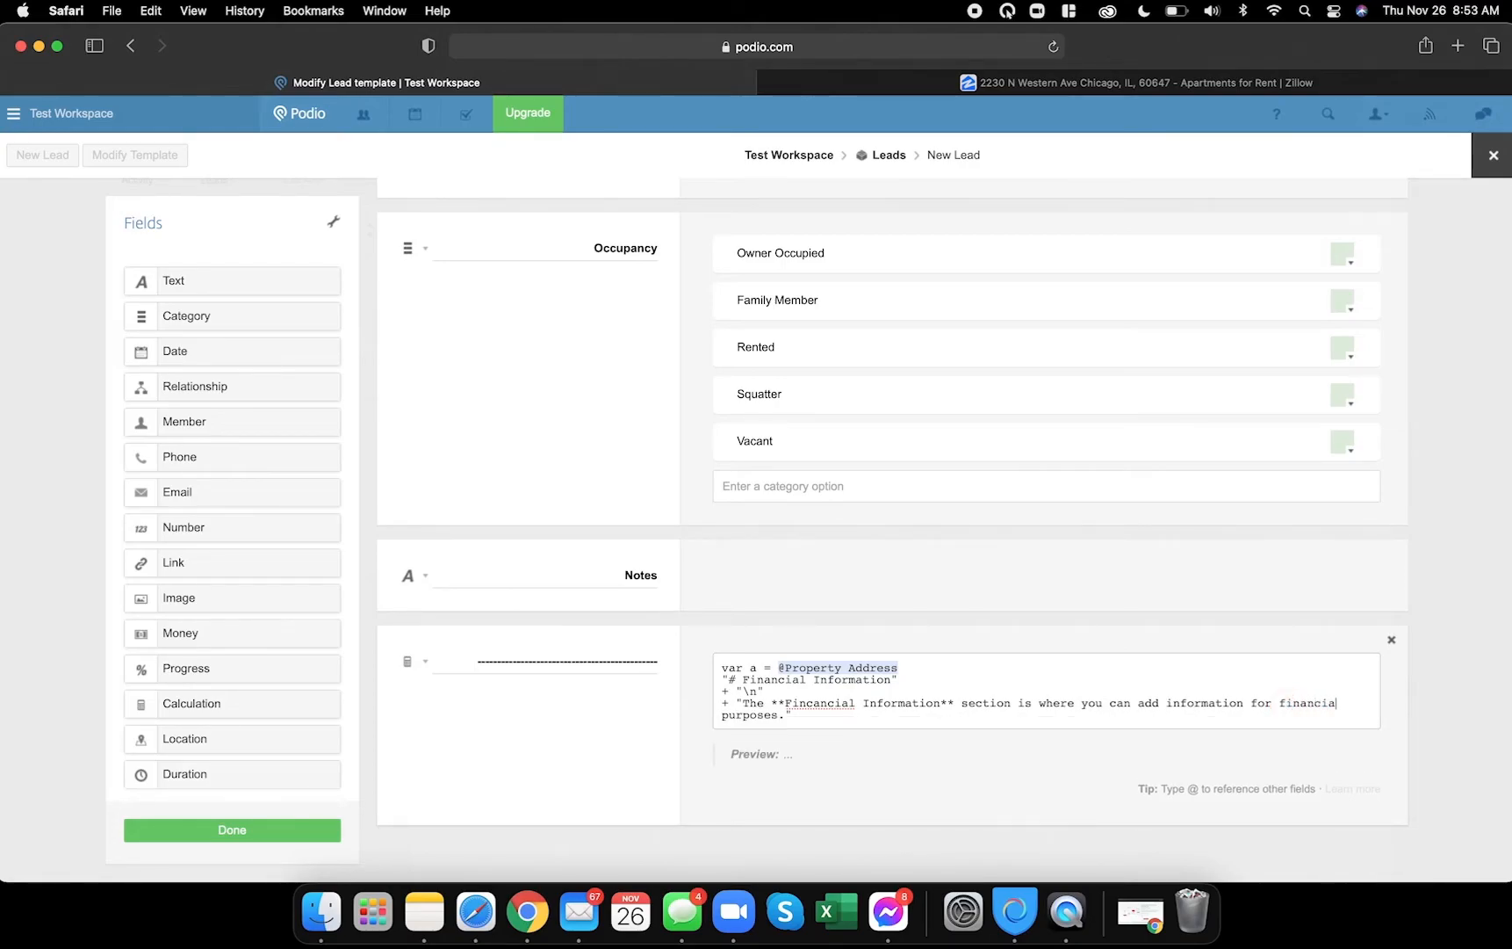
scroll(842, 749, down, 1)
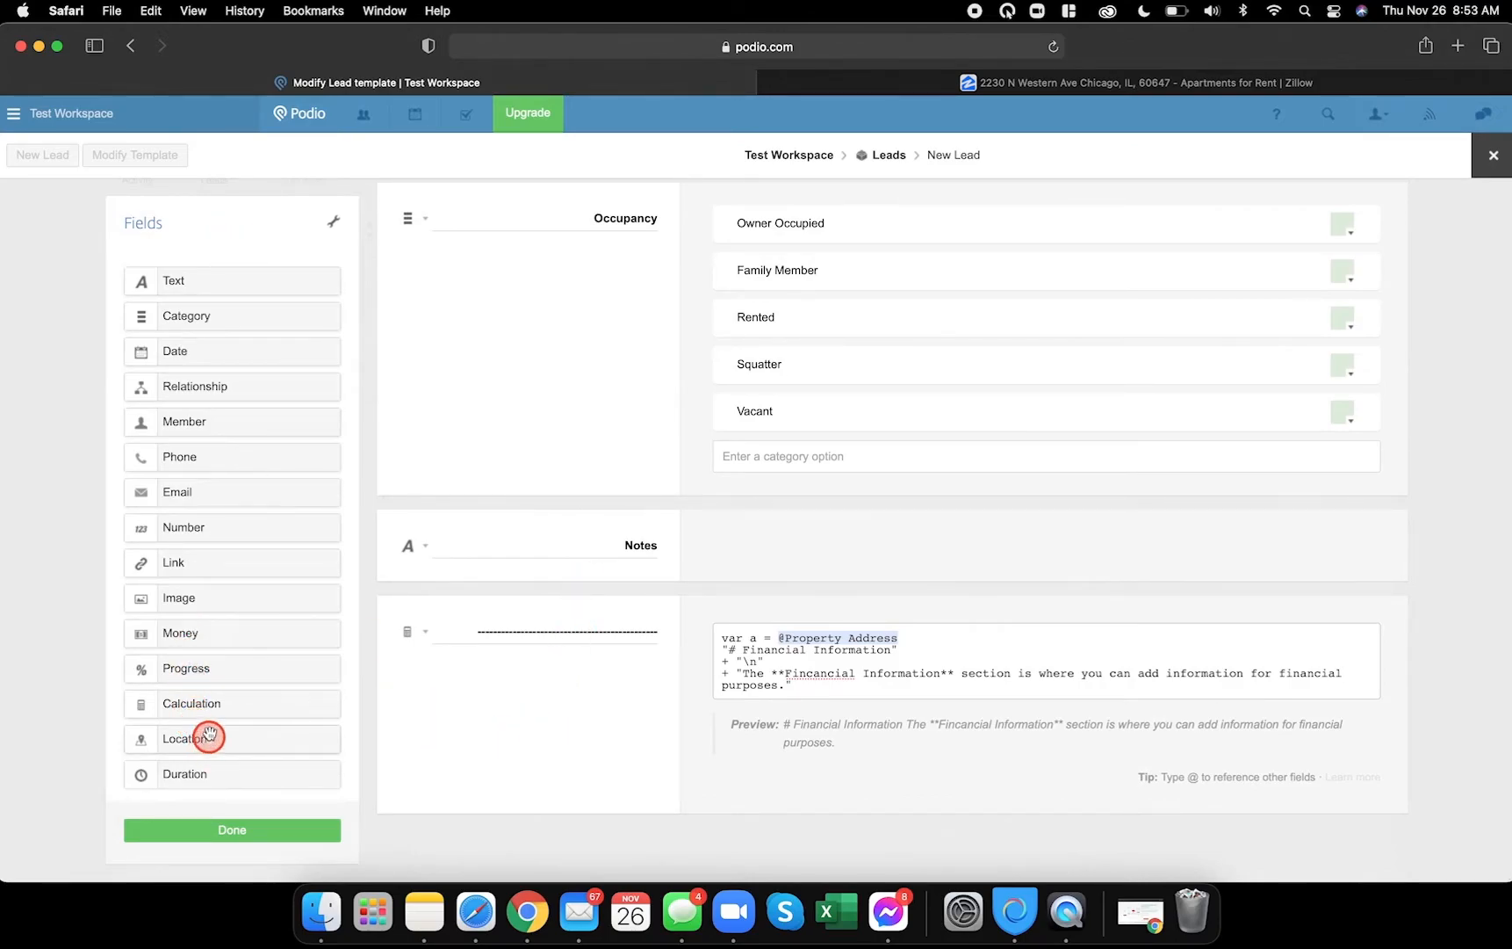
- Add three Money fields below the new Financial Information divider
scroll(369, 736, down, 1)
drag(205, 621, 466, 836)
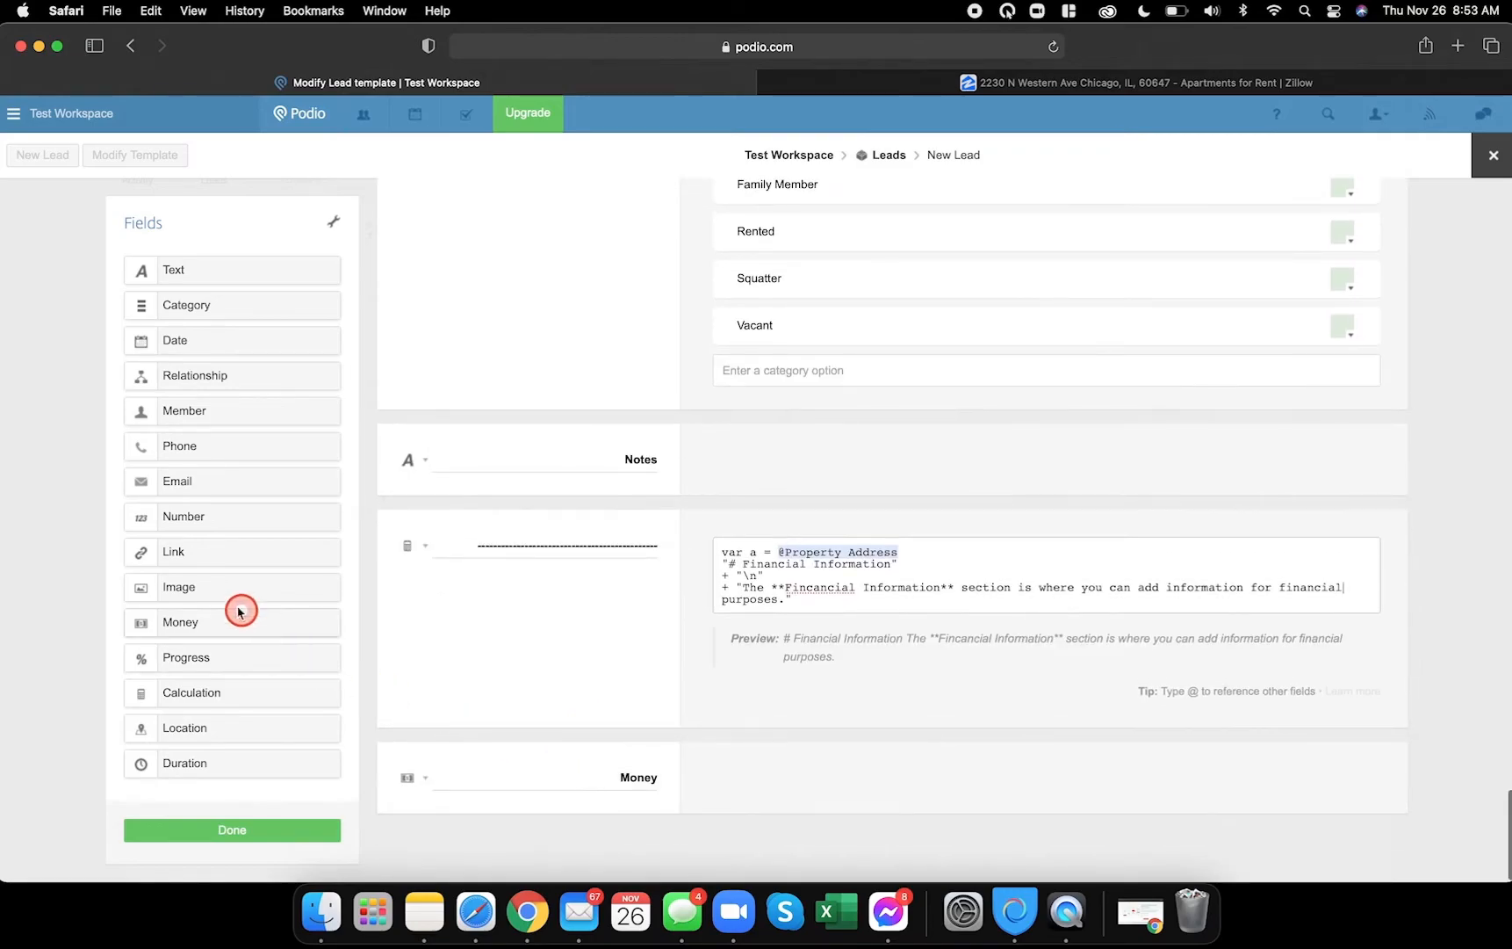
drag(181, 615, 549, 746)
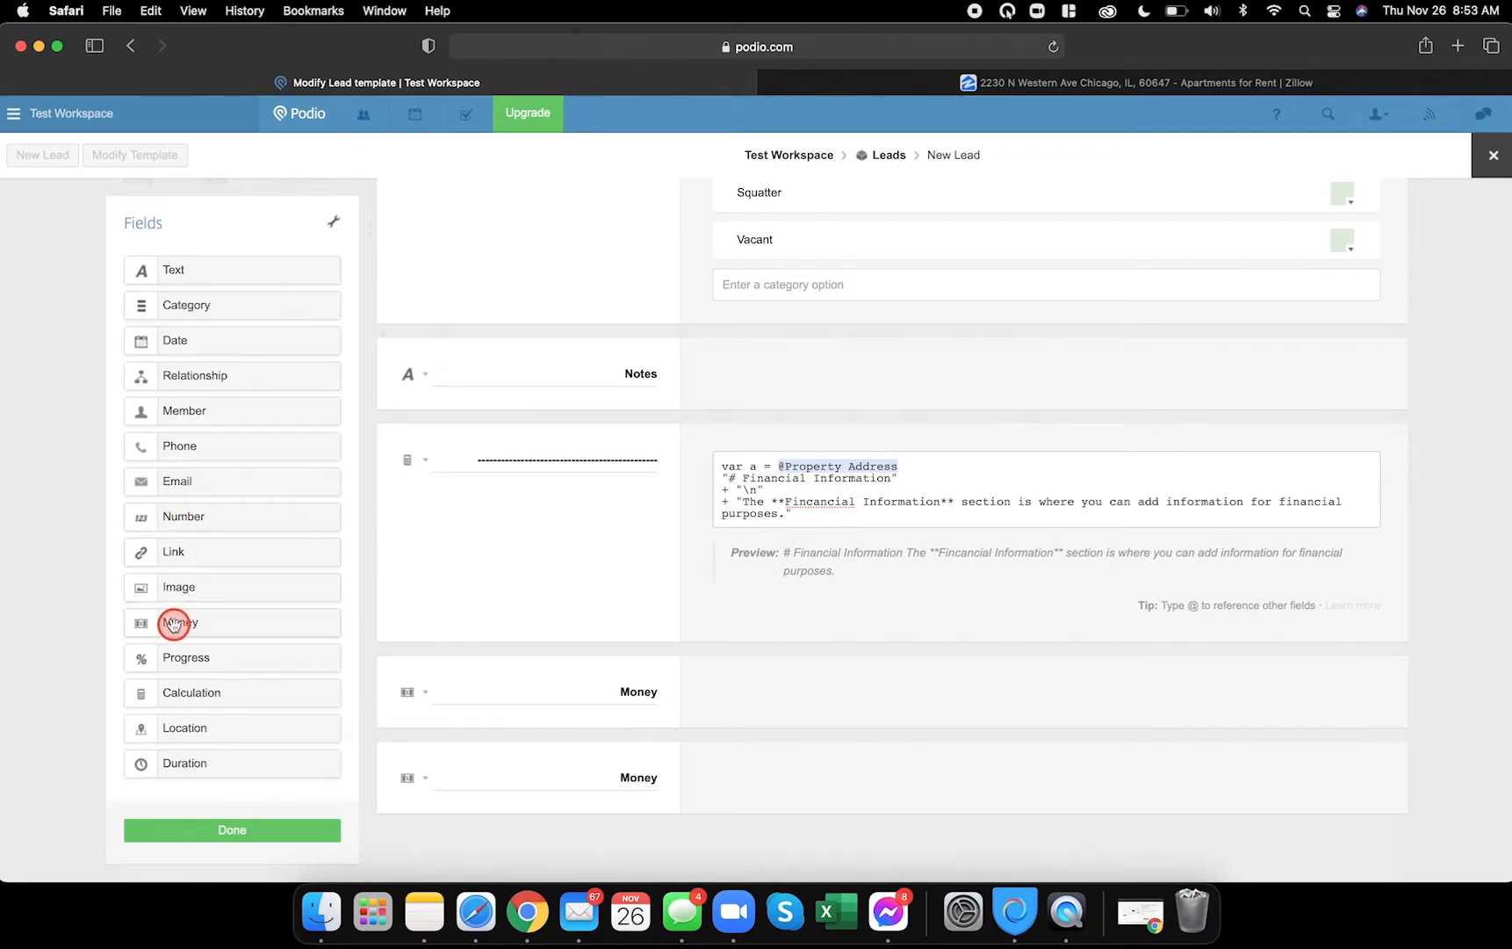
drag(179, 626, 581, 790)
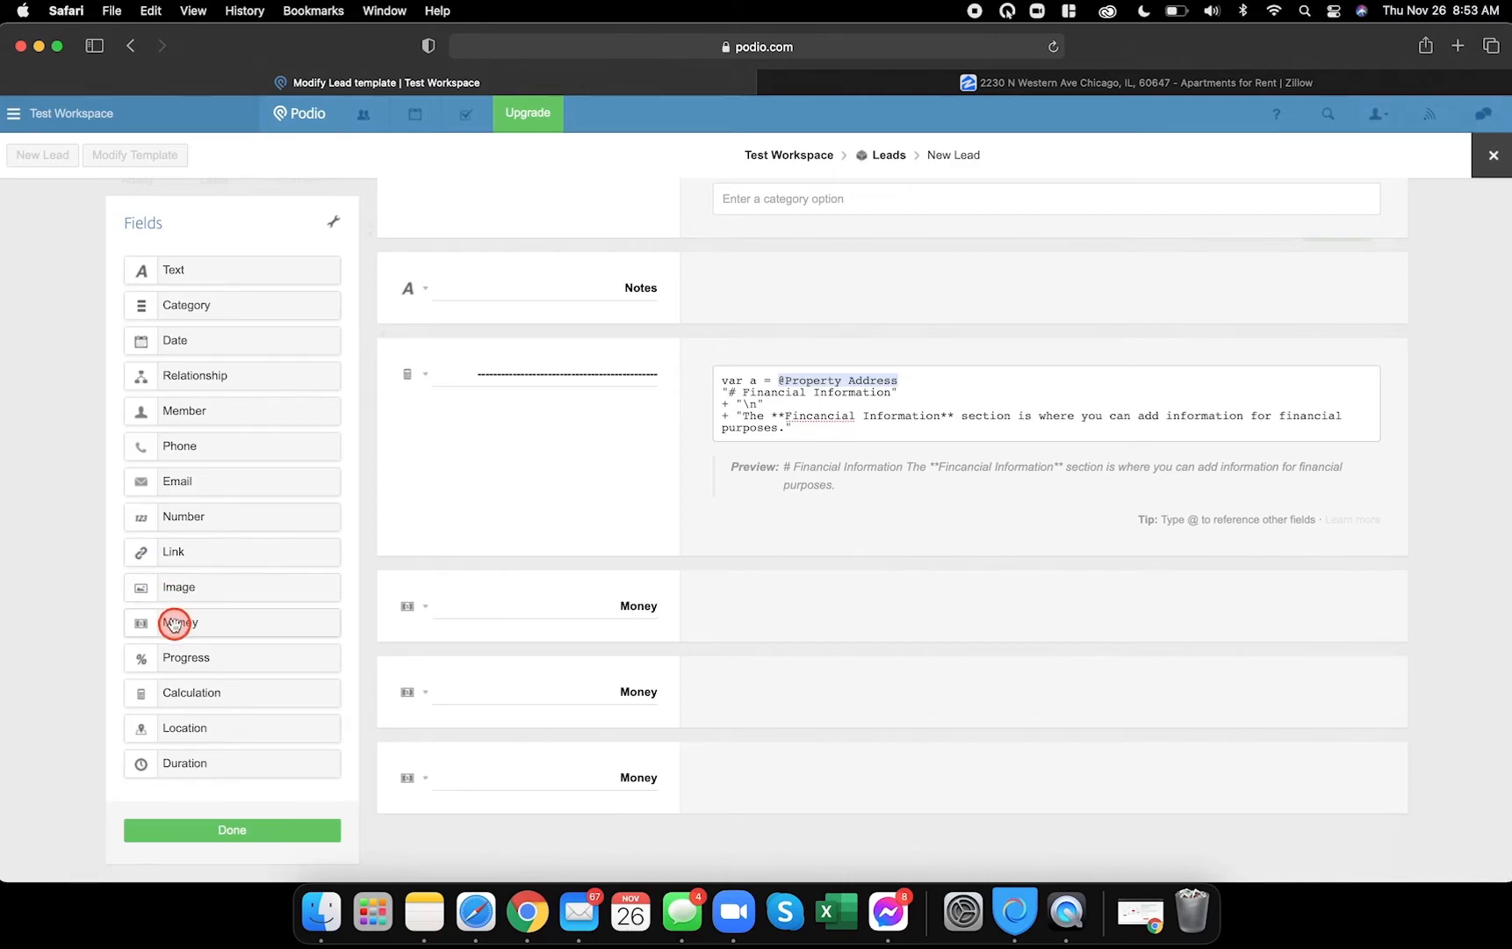
- Add two Calculation fields named MAO @ 80% and MAO @ 70%, then save the template
click(527, 911)
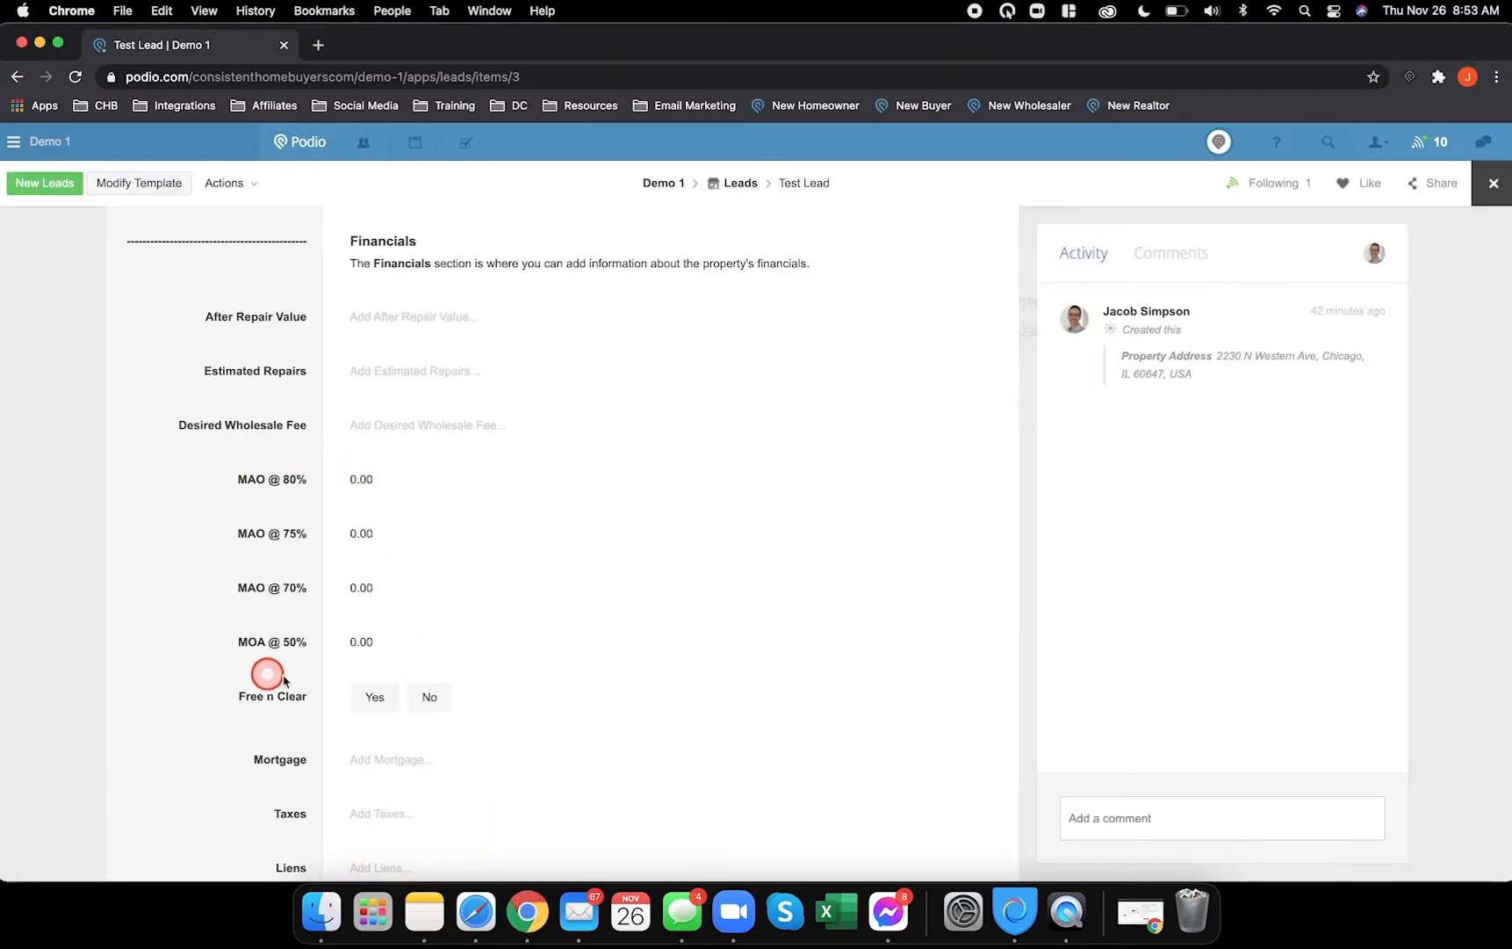
click(475, 912)
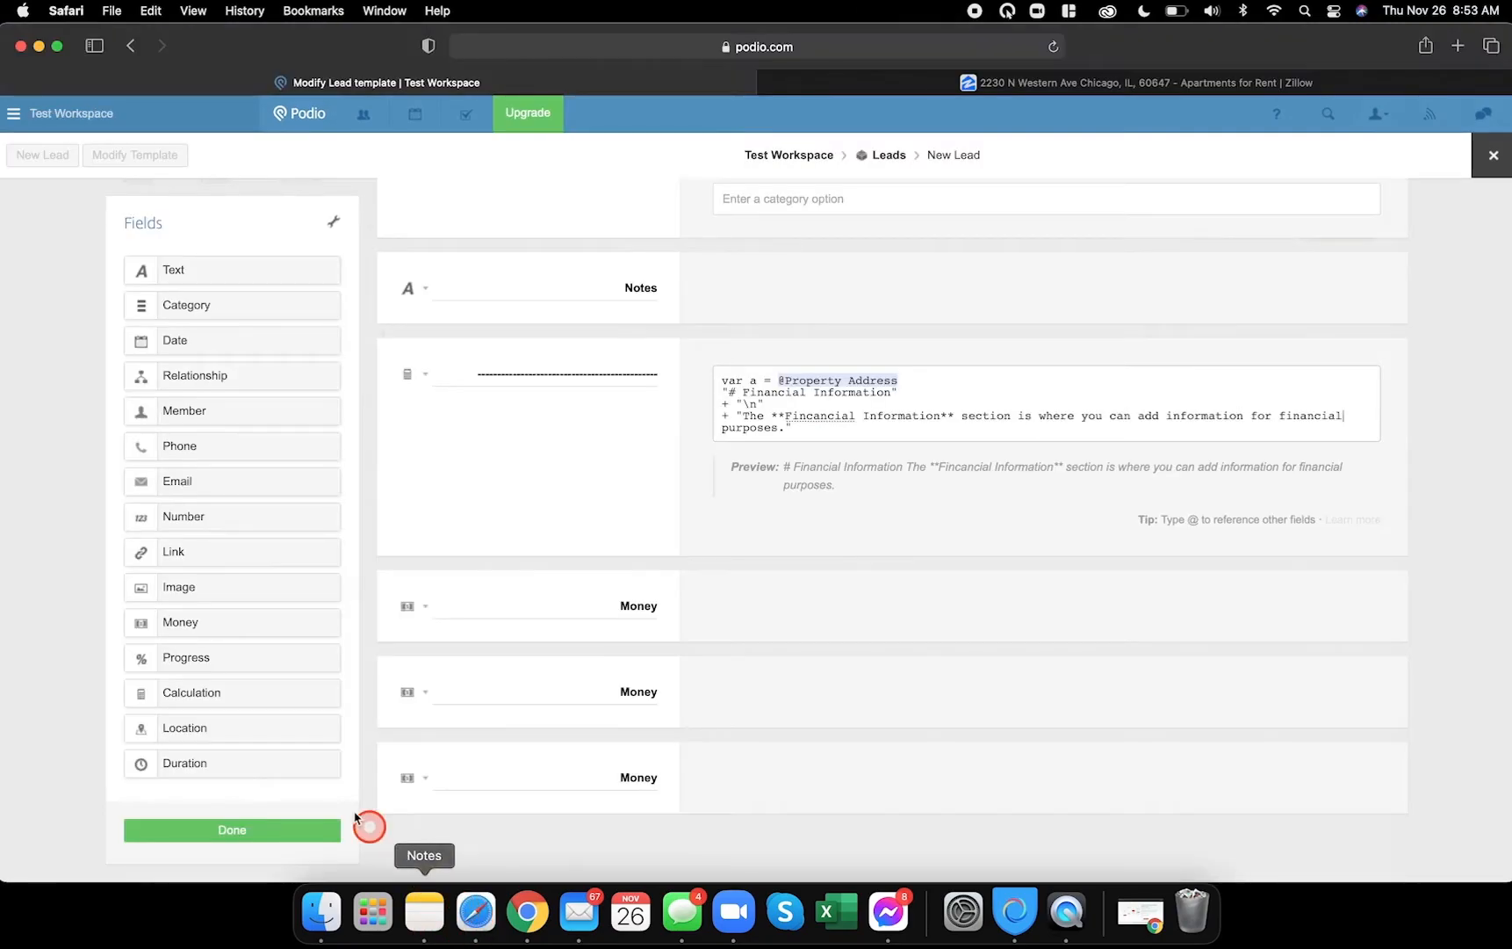
drag(206, 703, 507, 784)
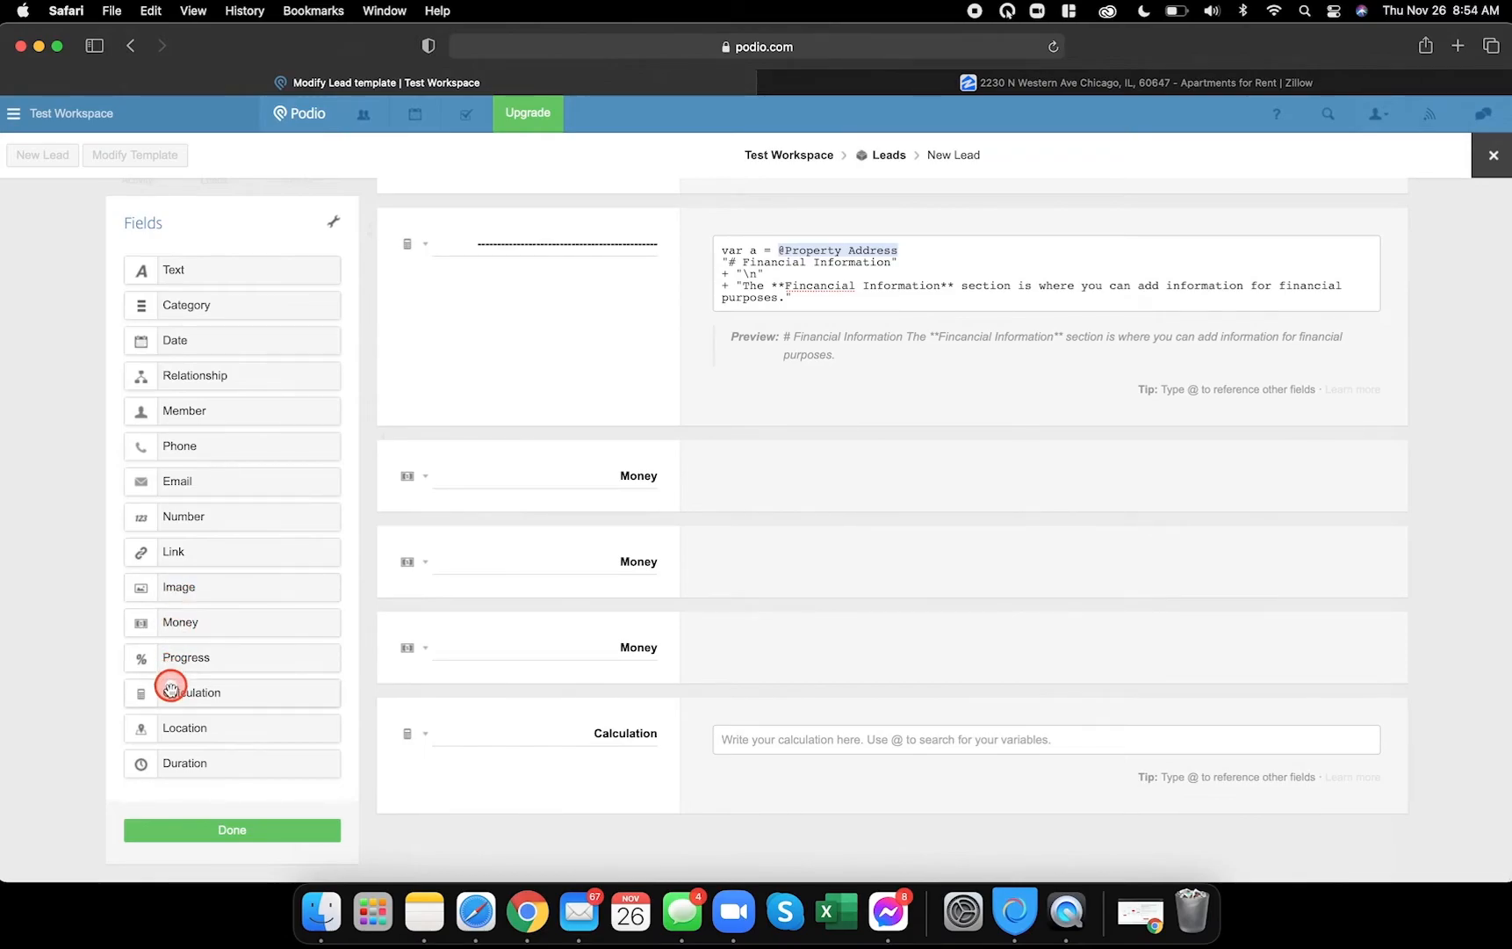
drag(171, 692, 459, 804)
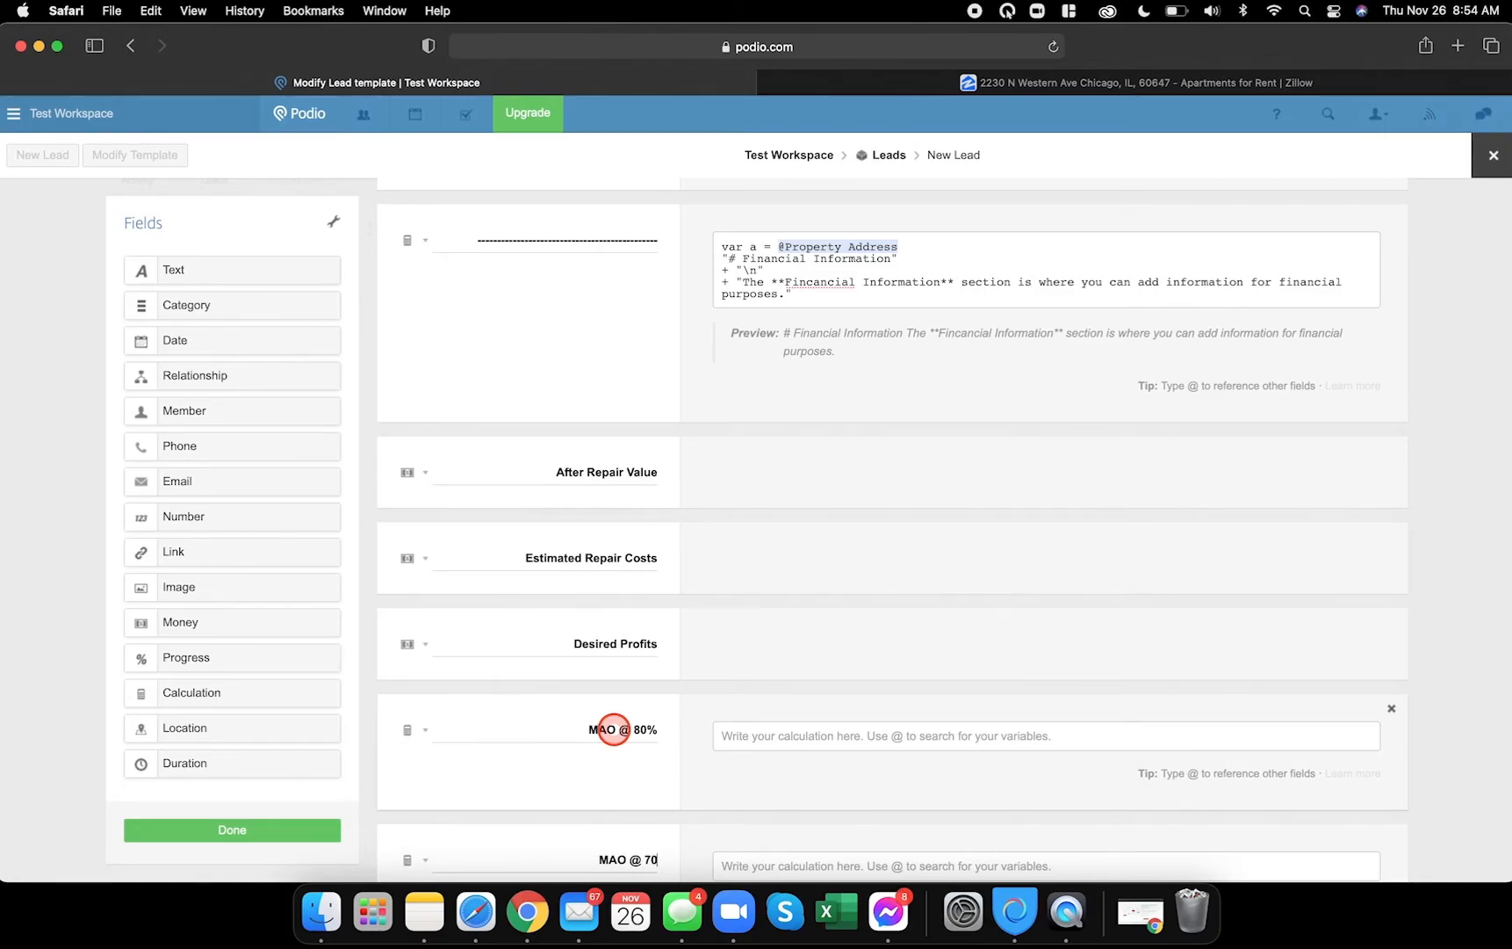
scroll(614, 729, down, 3)
click(624, 722)
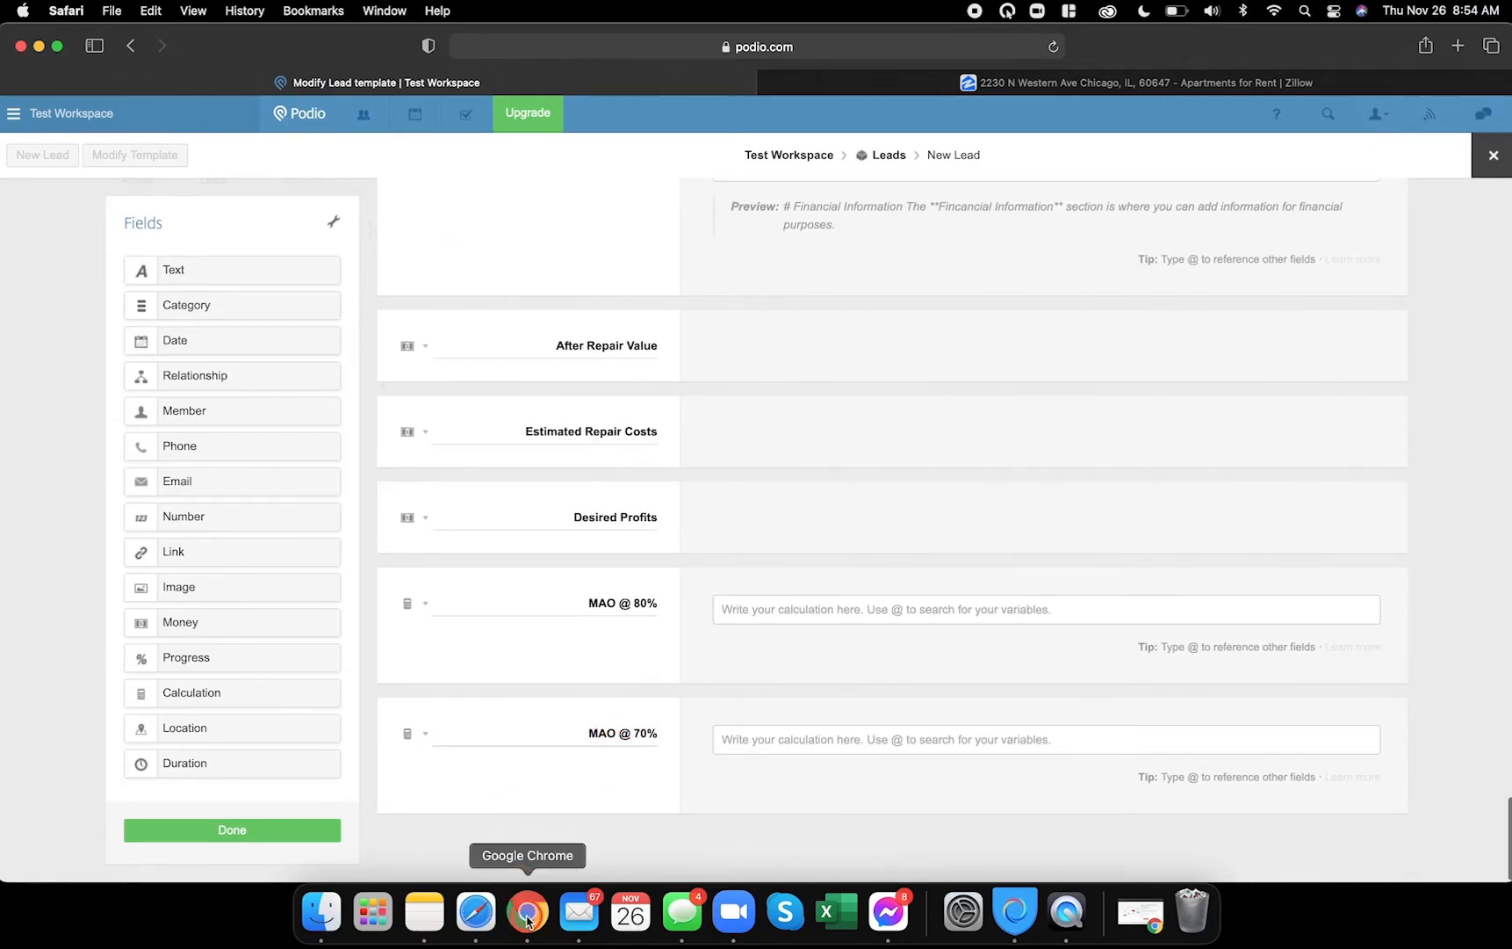
click(304, 830)
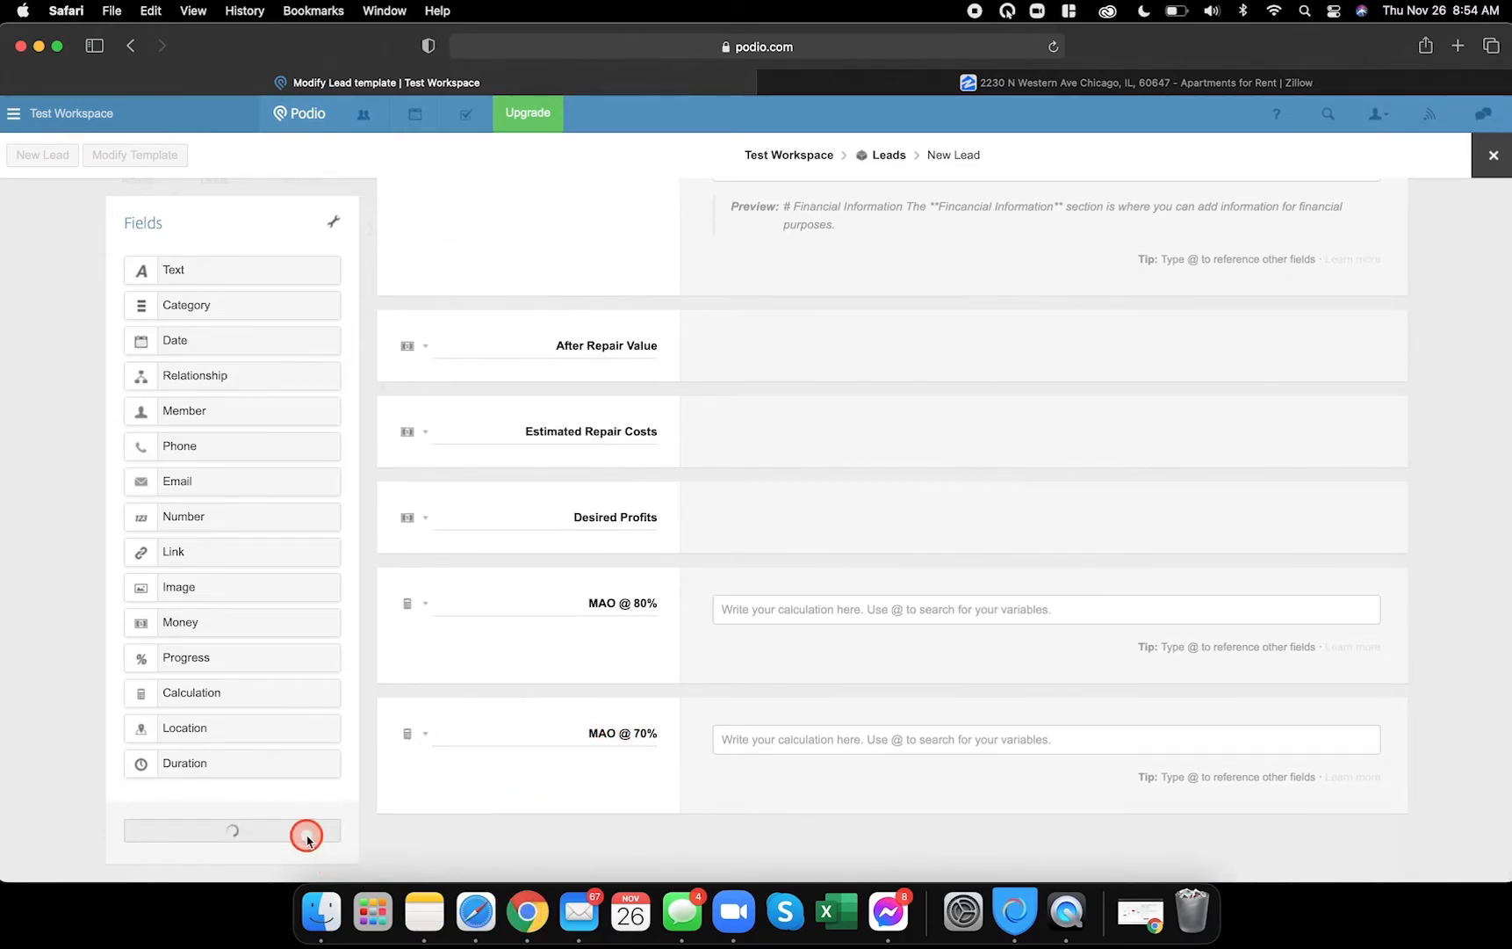
- Confirm the template save, then review the test lead's Financial Information fields and close it
click(456, 527)
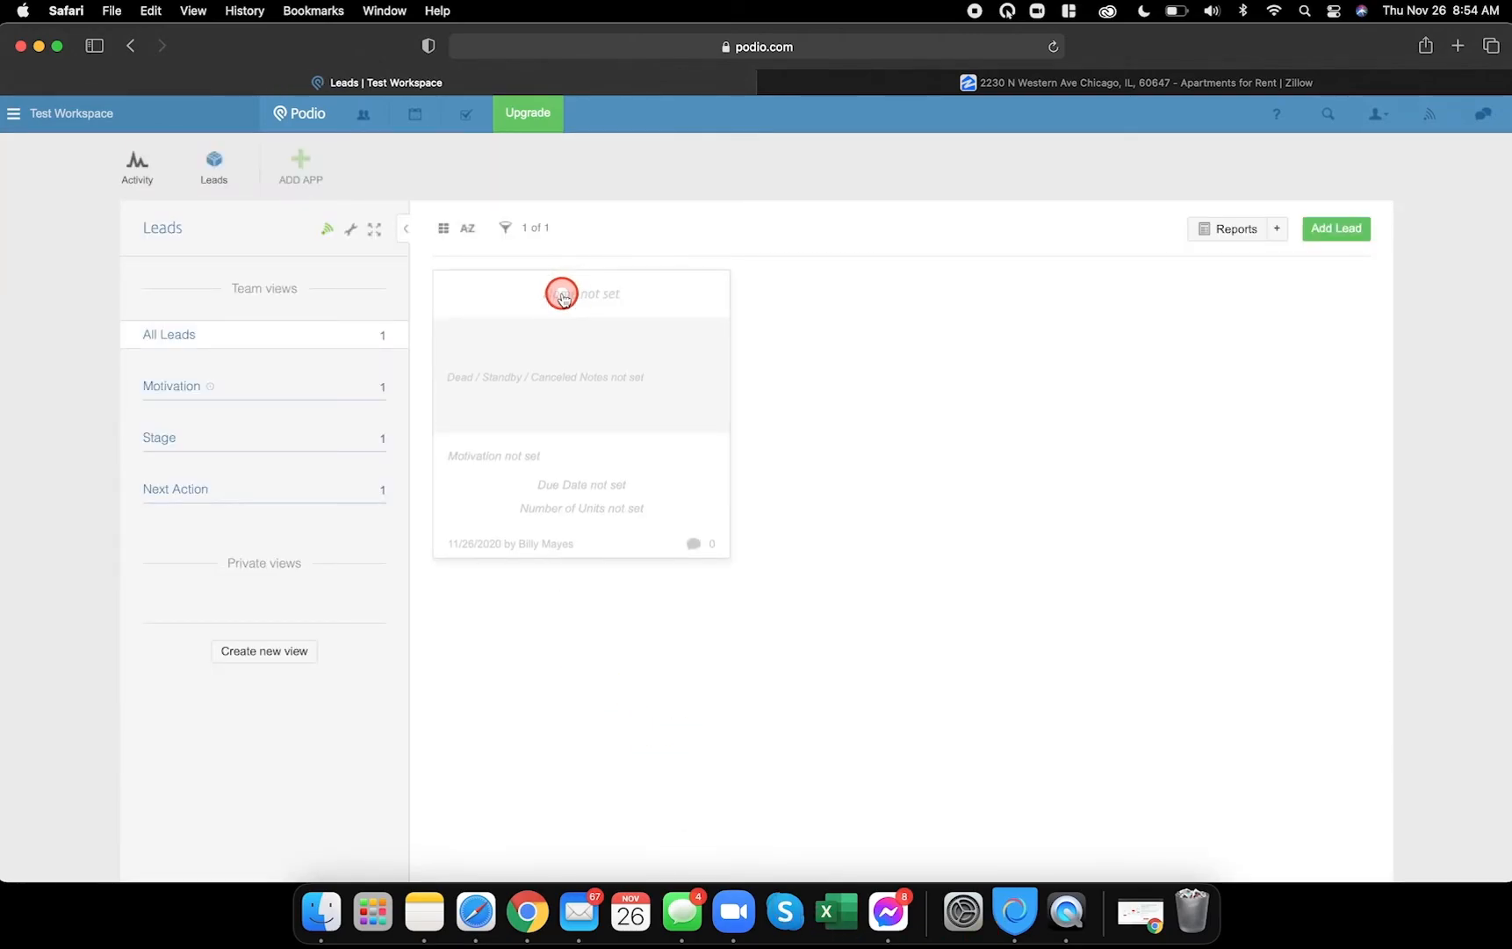
click(563, 295)
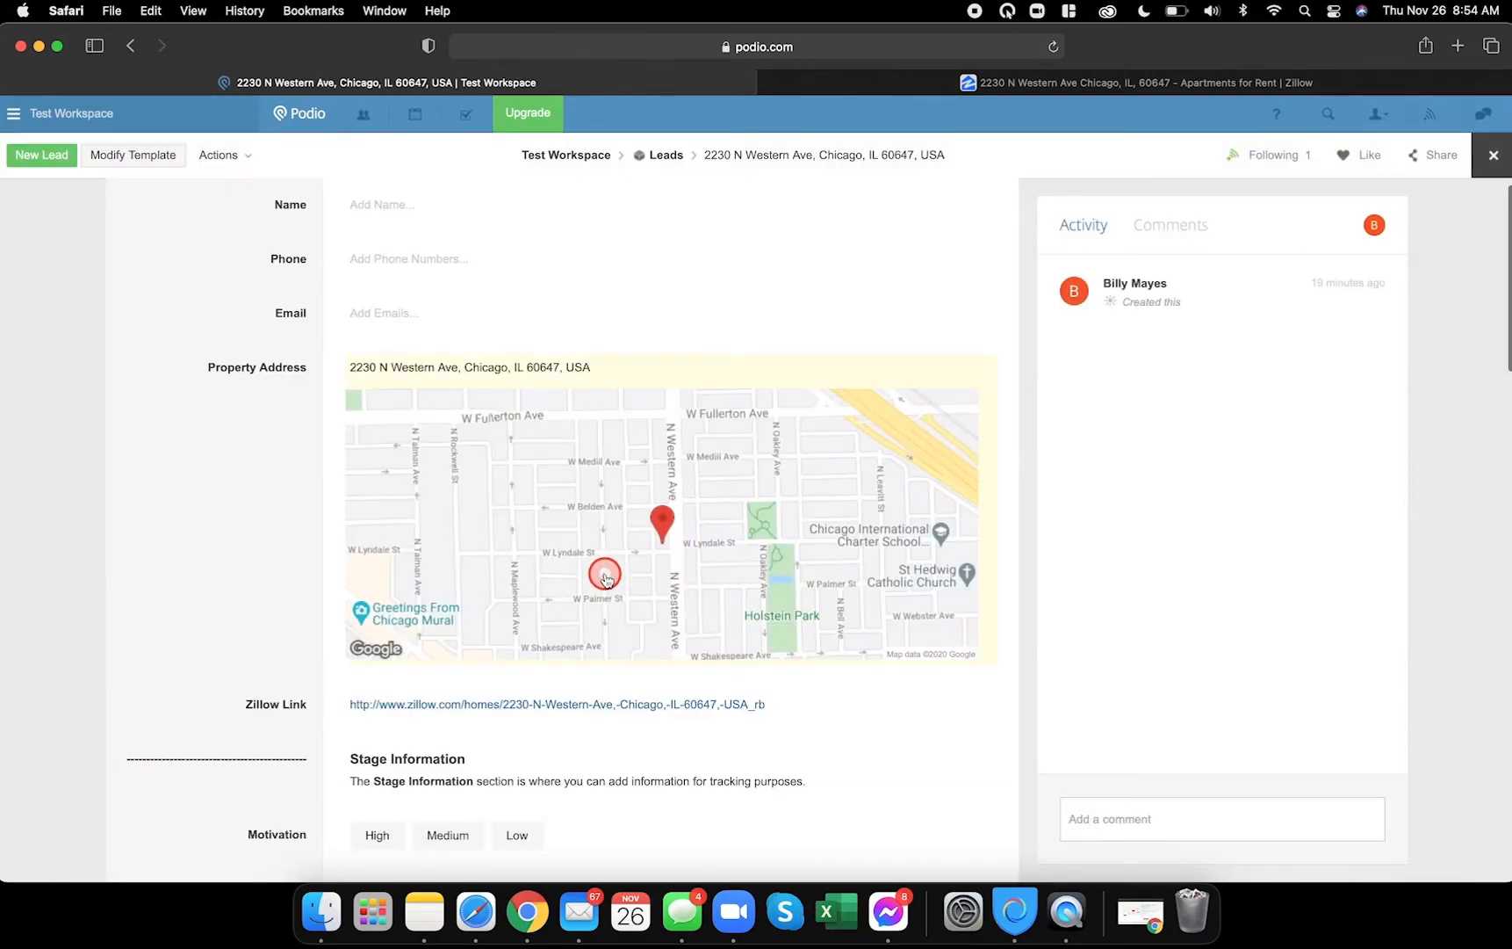
scroll(604, 577, down, 20)
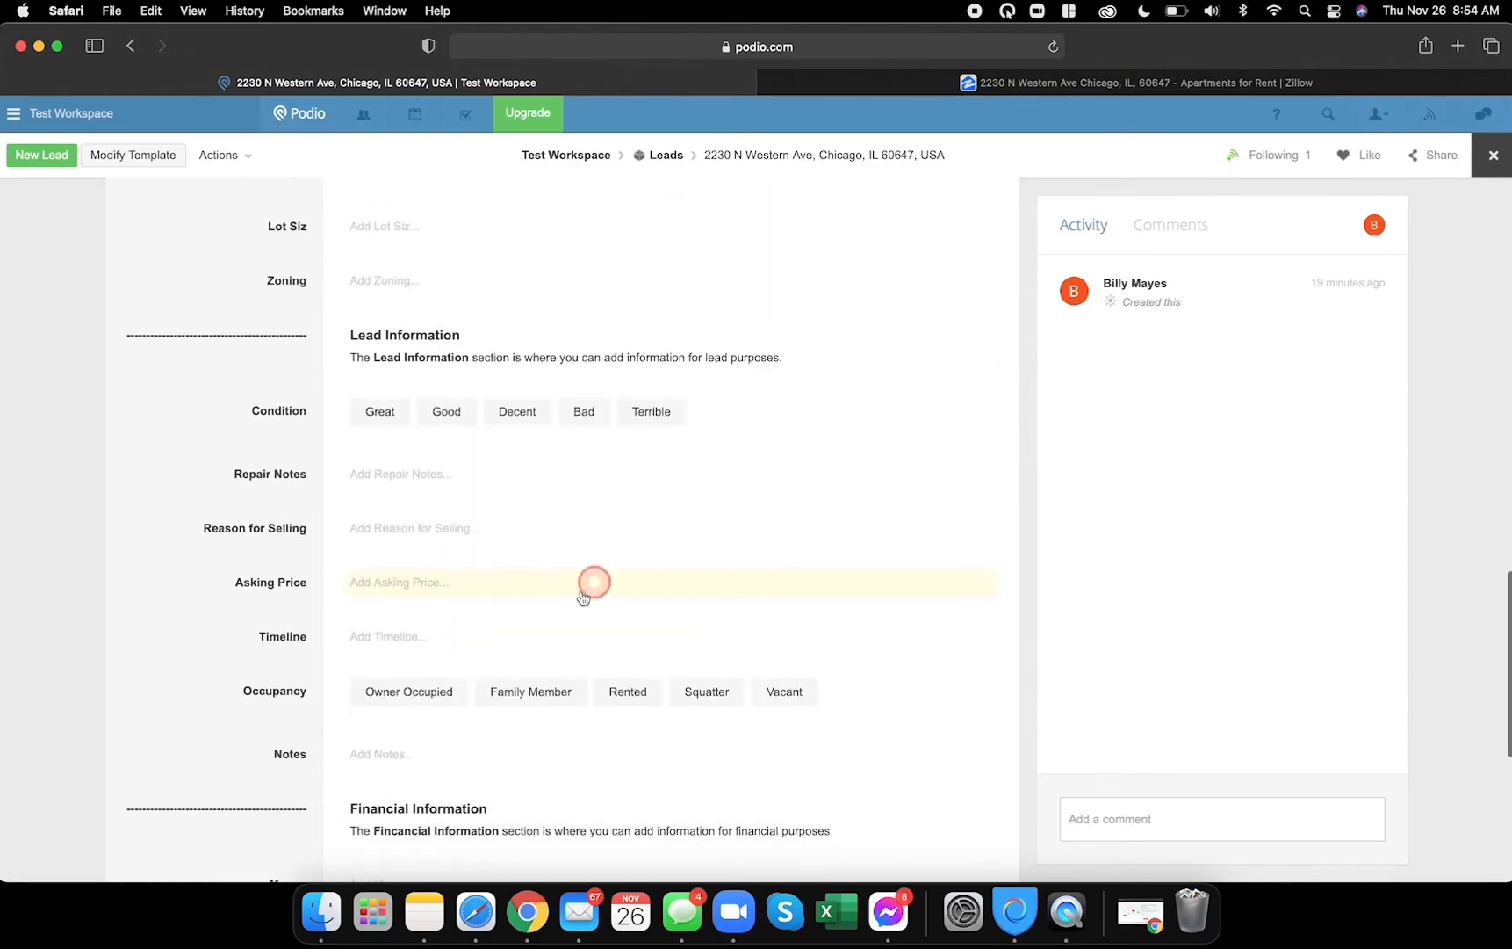
scroll(544, 631, down, 1)
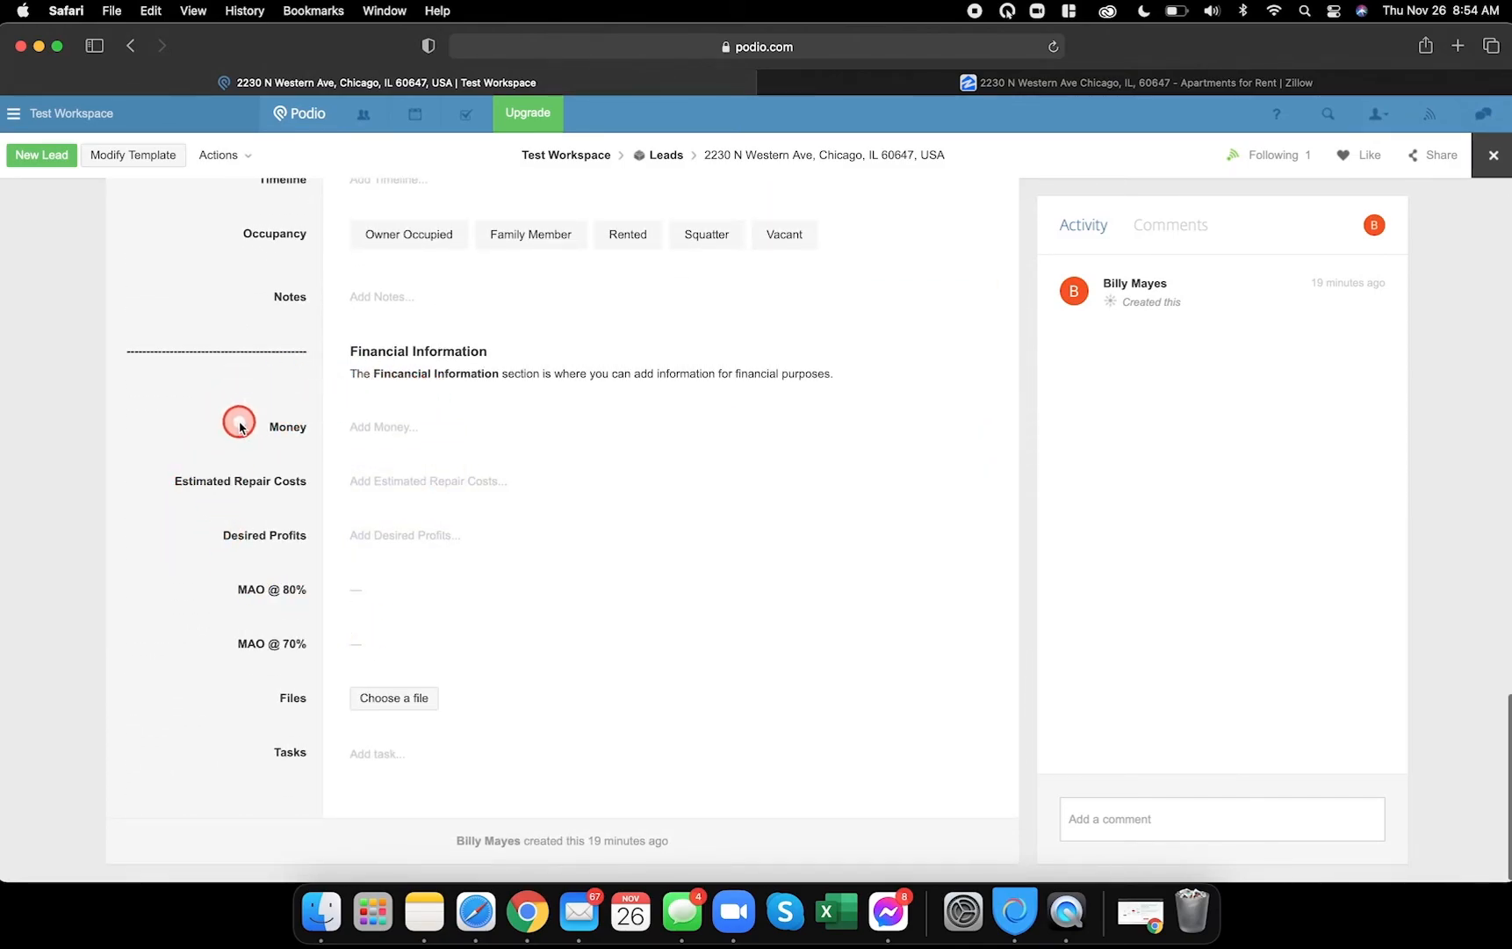
double_click(287, 428)
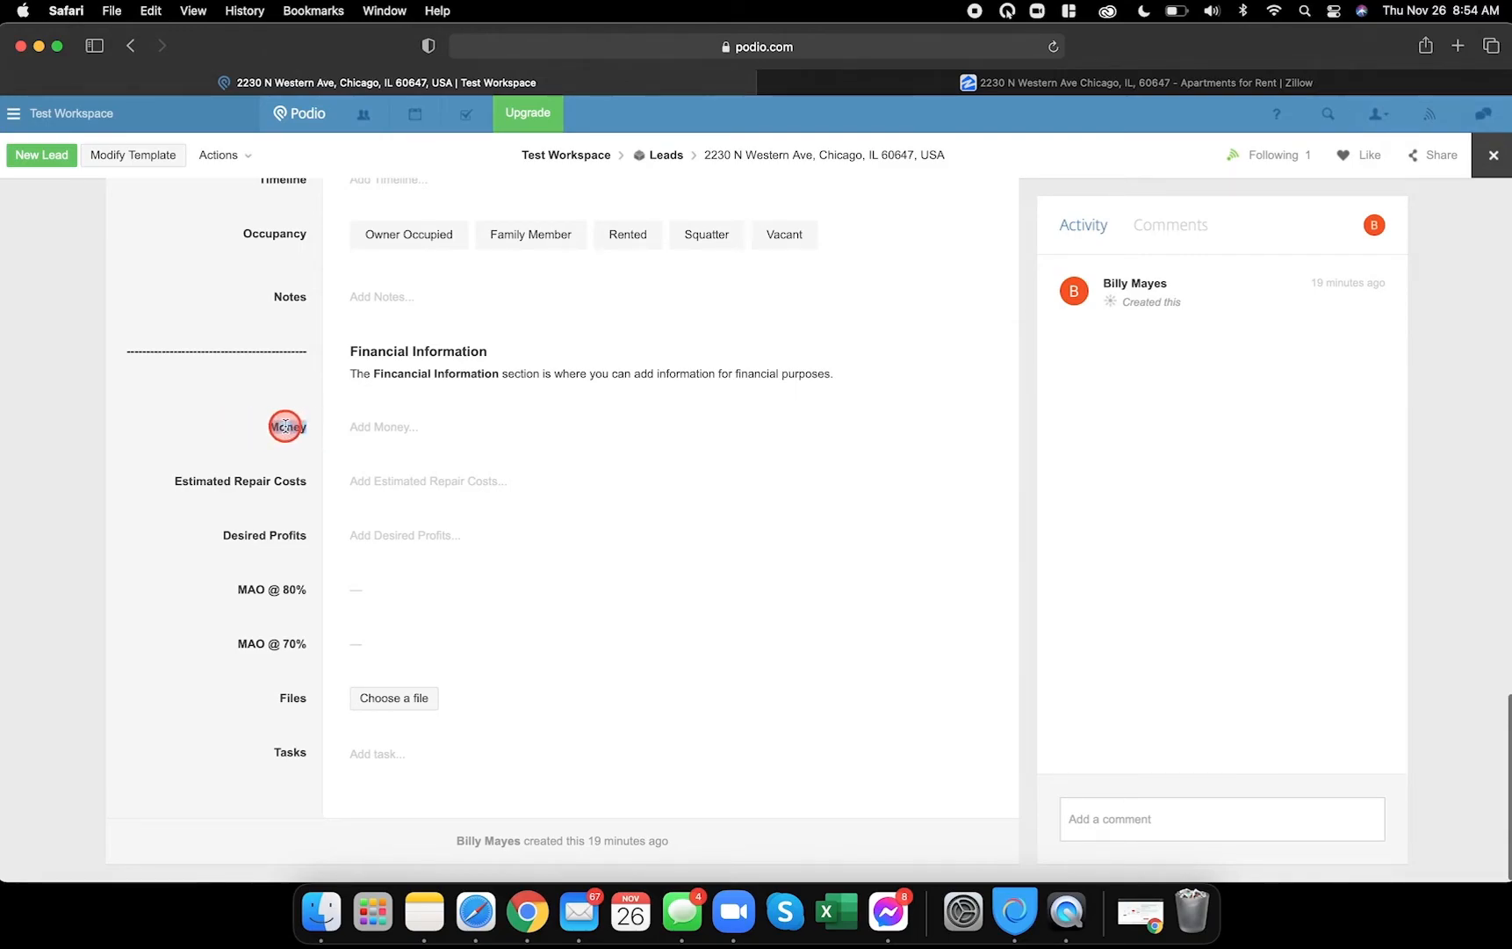
click(1491, 155)
- Reopen the Leads template and rename the Money field to After Repair Value
click(354, 231)
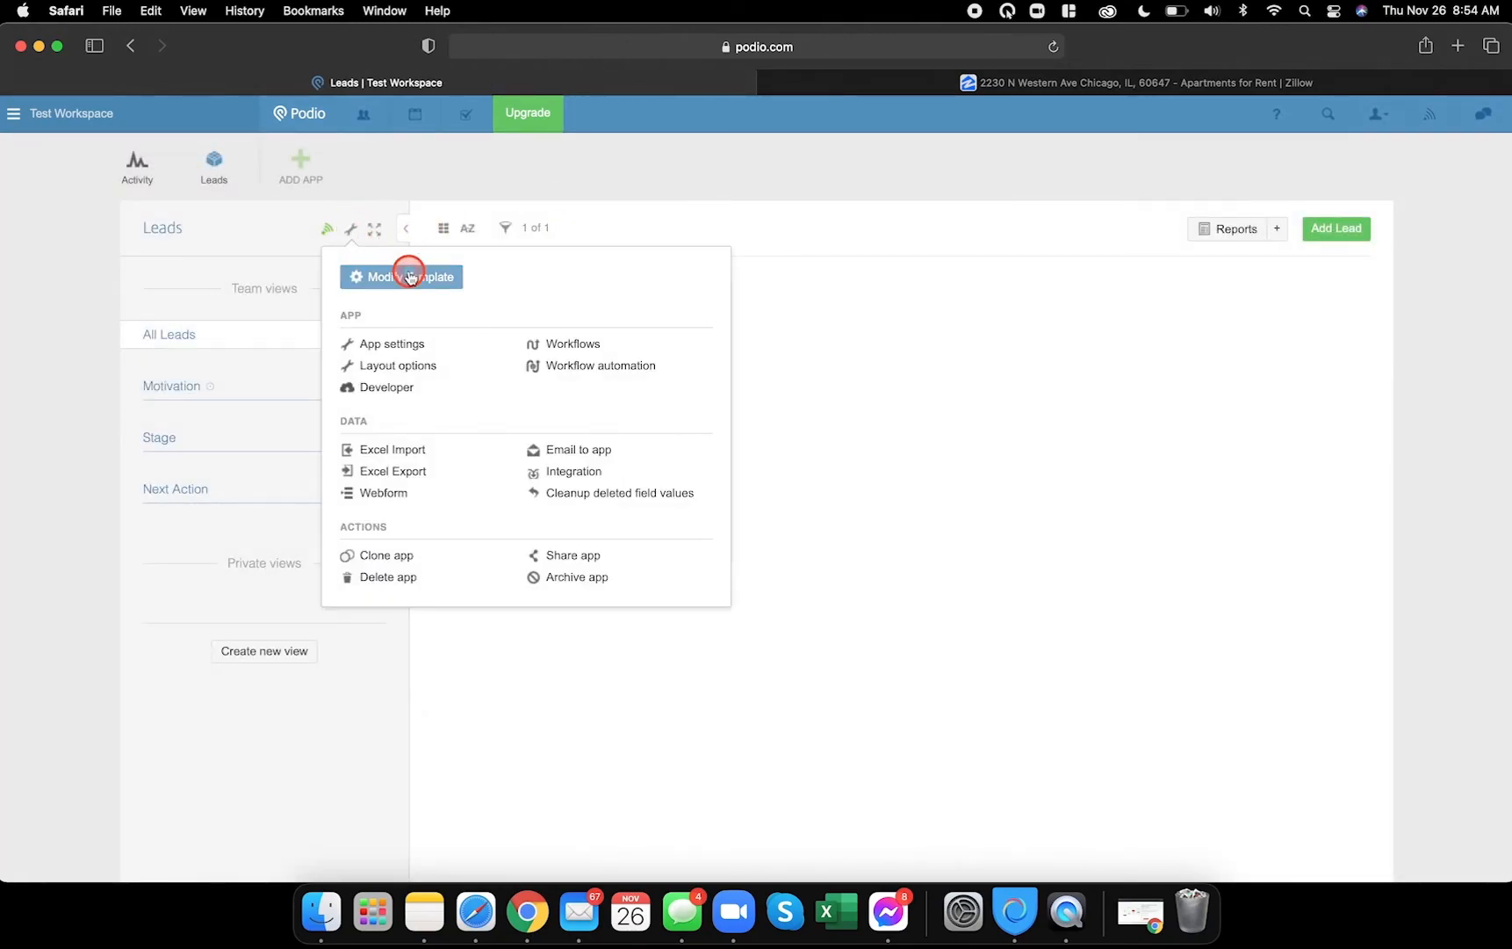
click(408, 271)
scroll(537, 528, down, 20)
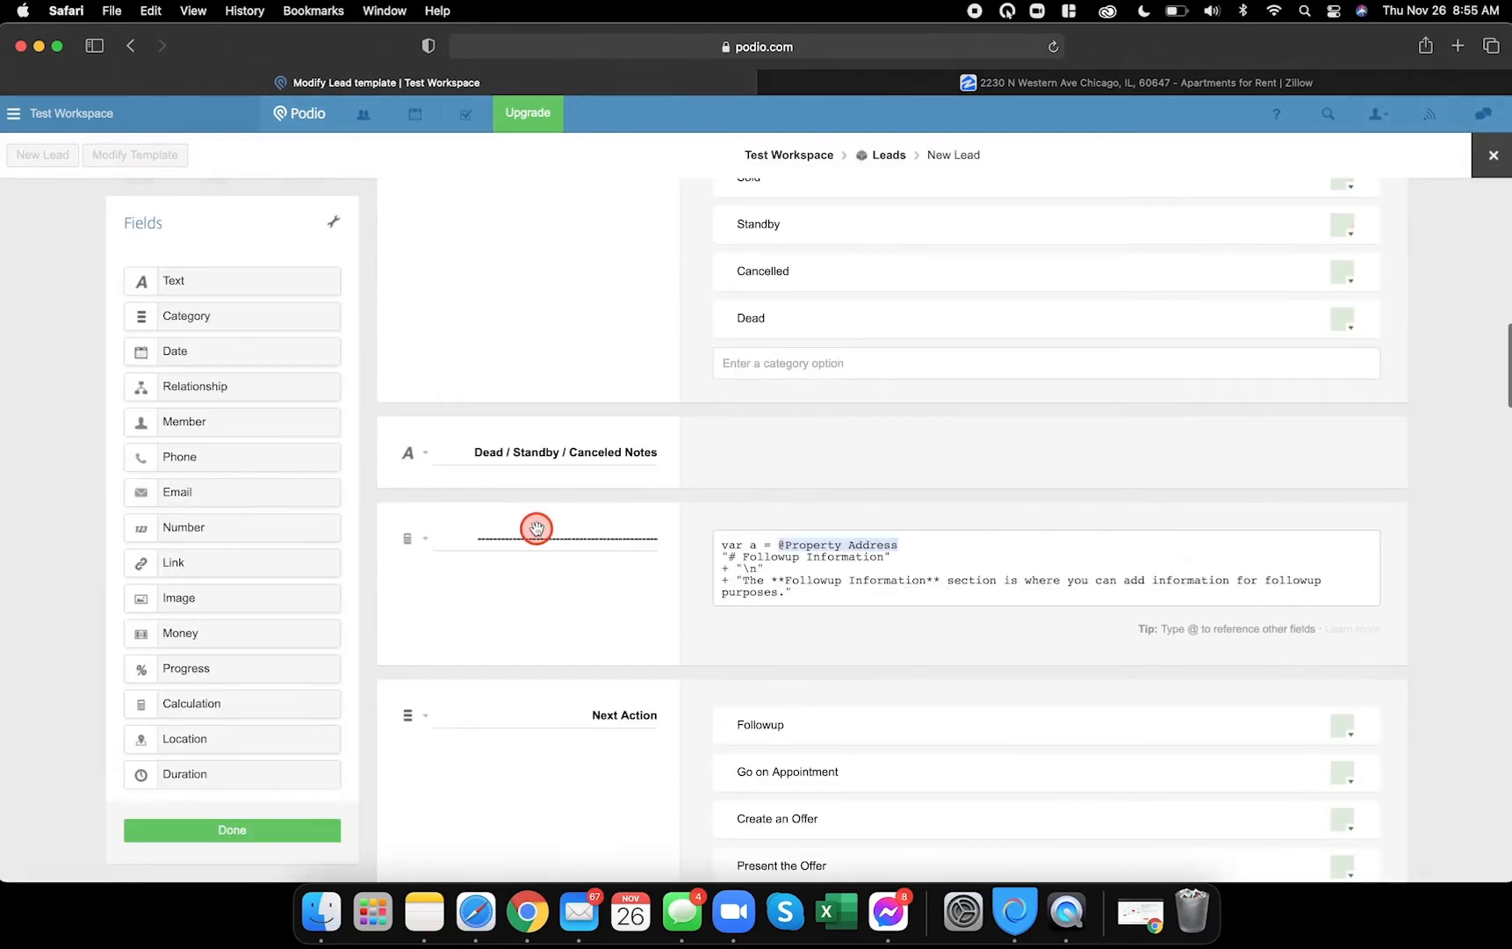
scroll(536, 527, down, 10)
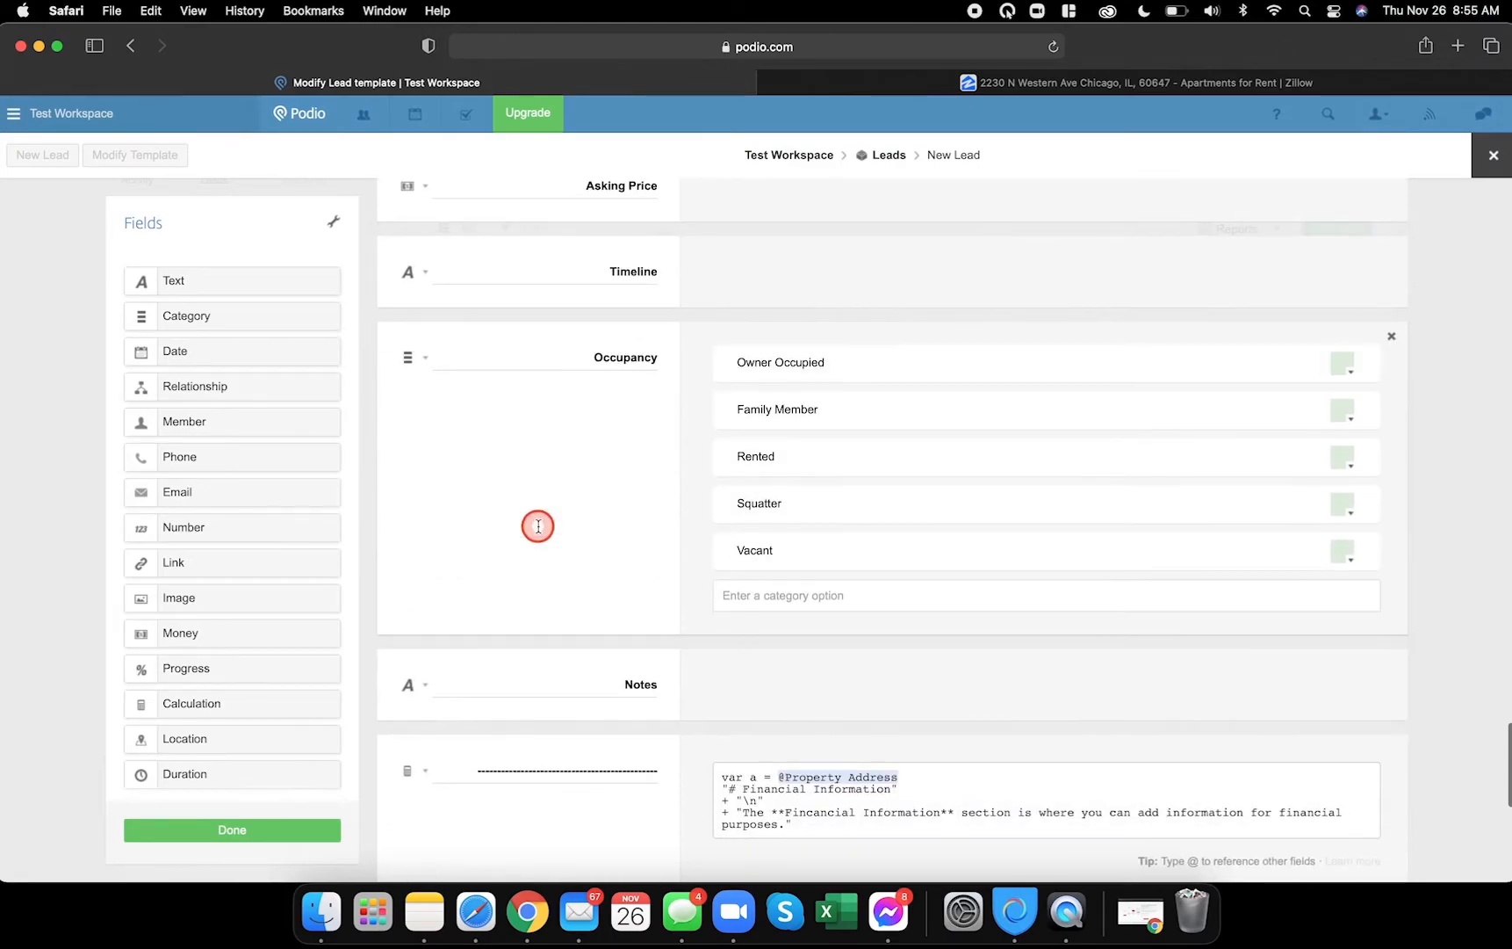
double_click(636, 531)
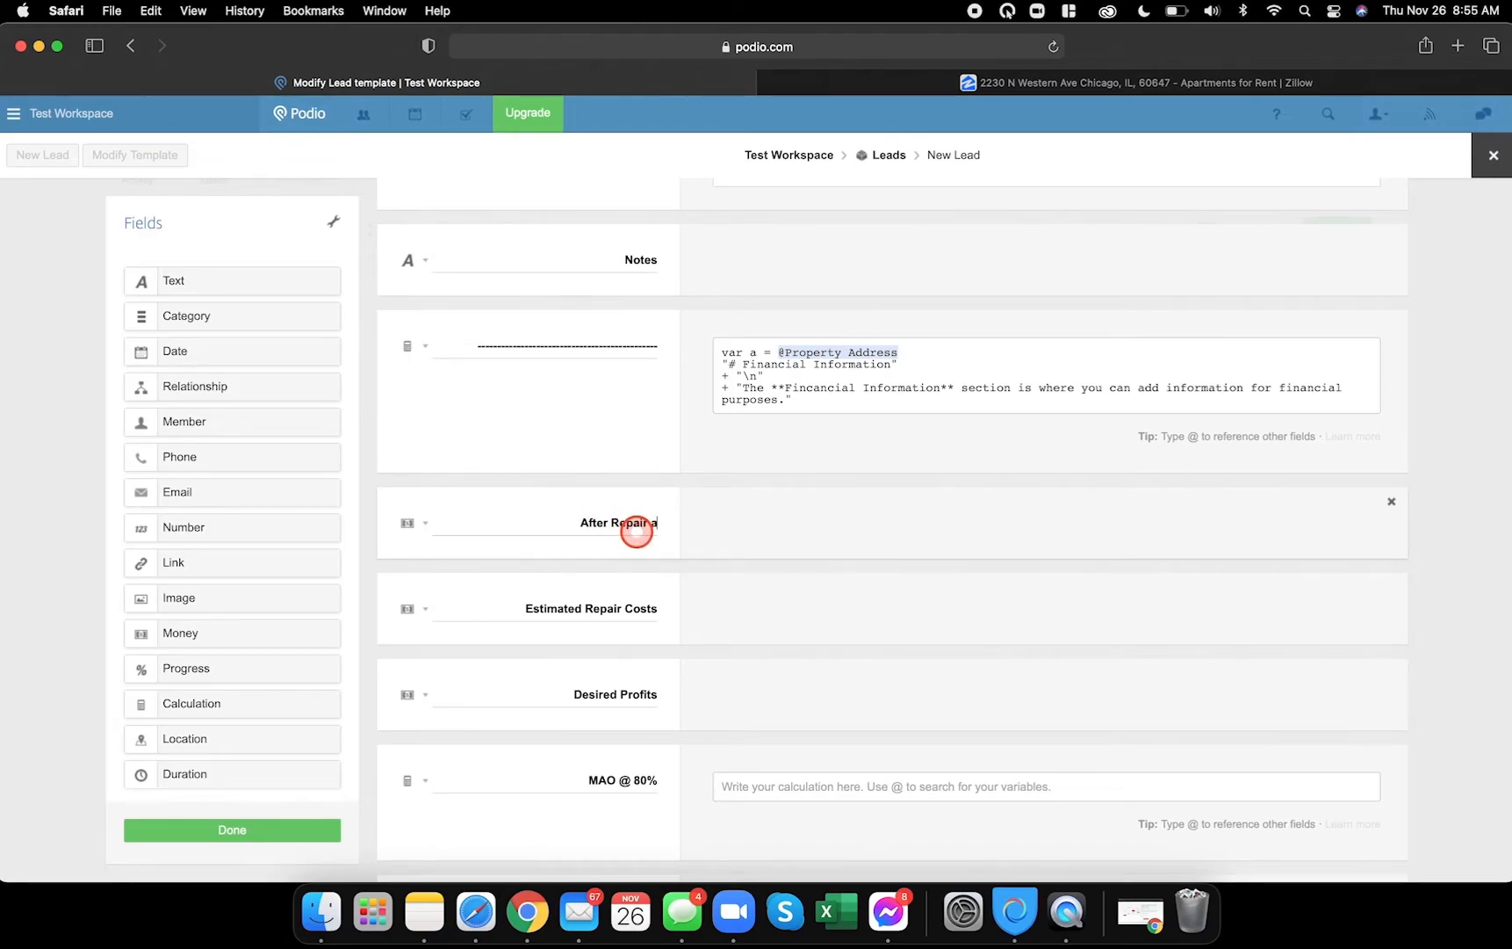
- Start the MAO @ 80% formula with an @ field reference, then dismiss the reference list
scroll(635, 529, down, 4)
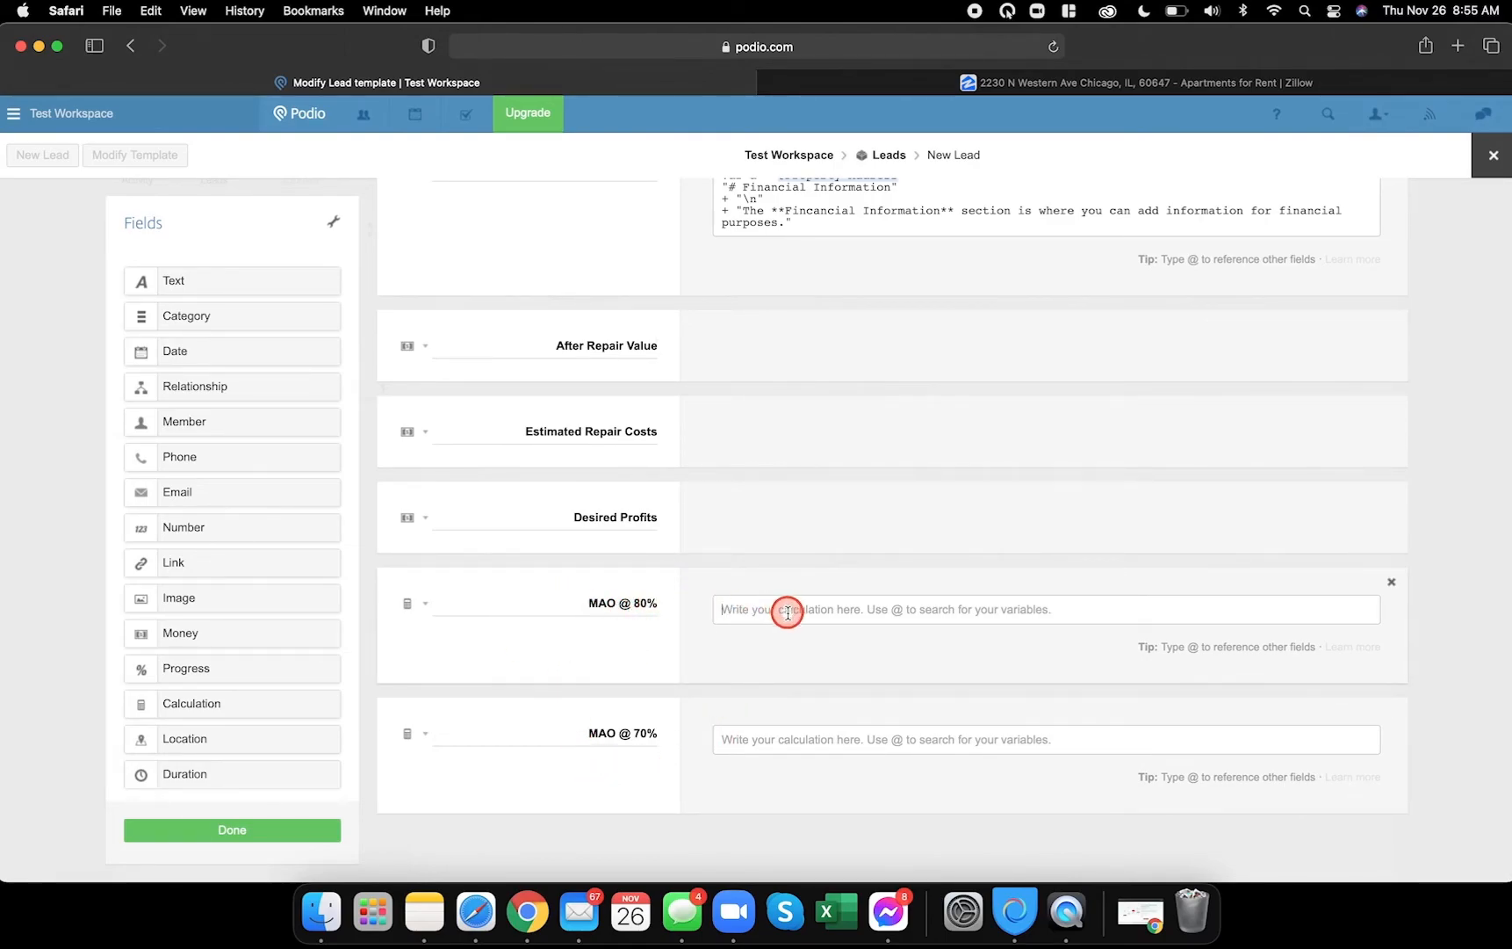
text(@)
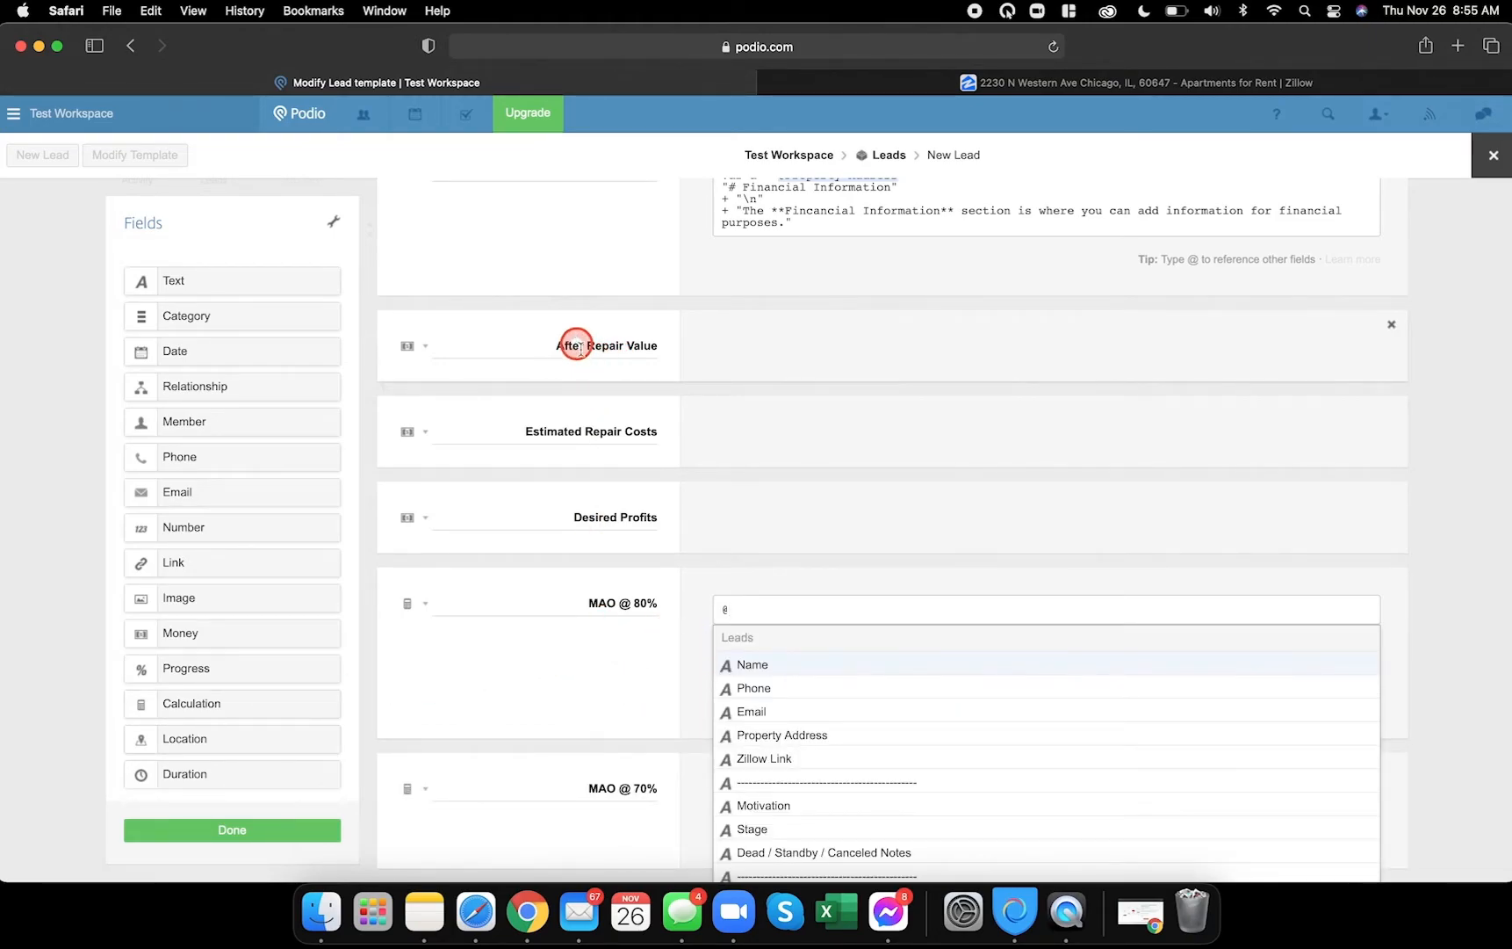
scroll(826, 762, down, 3)
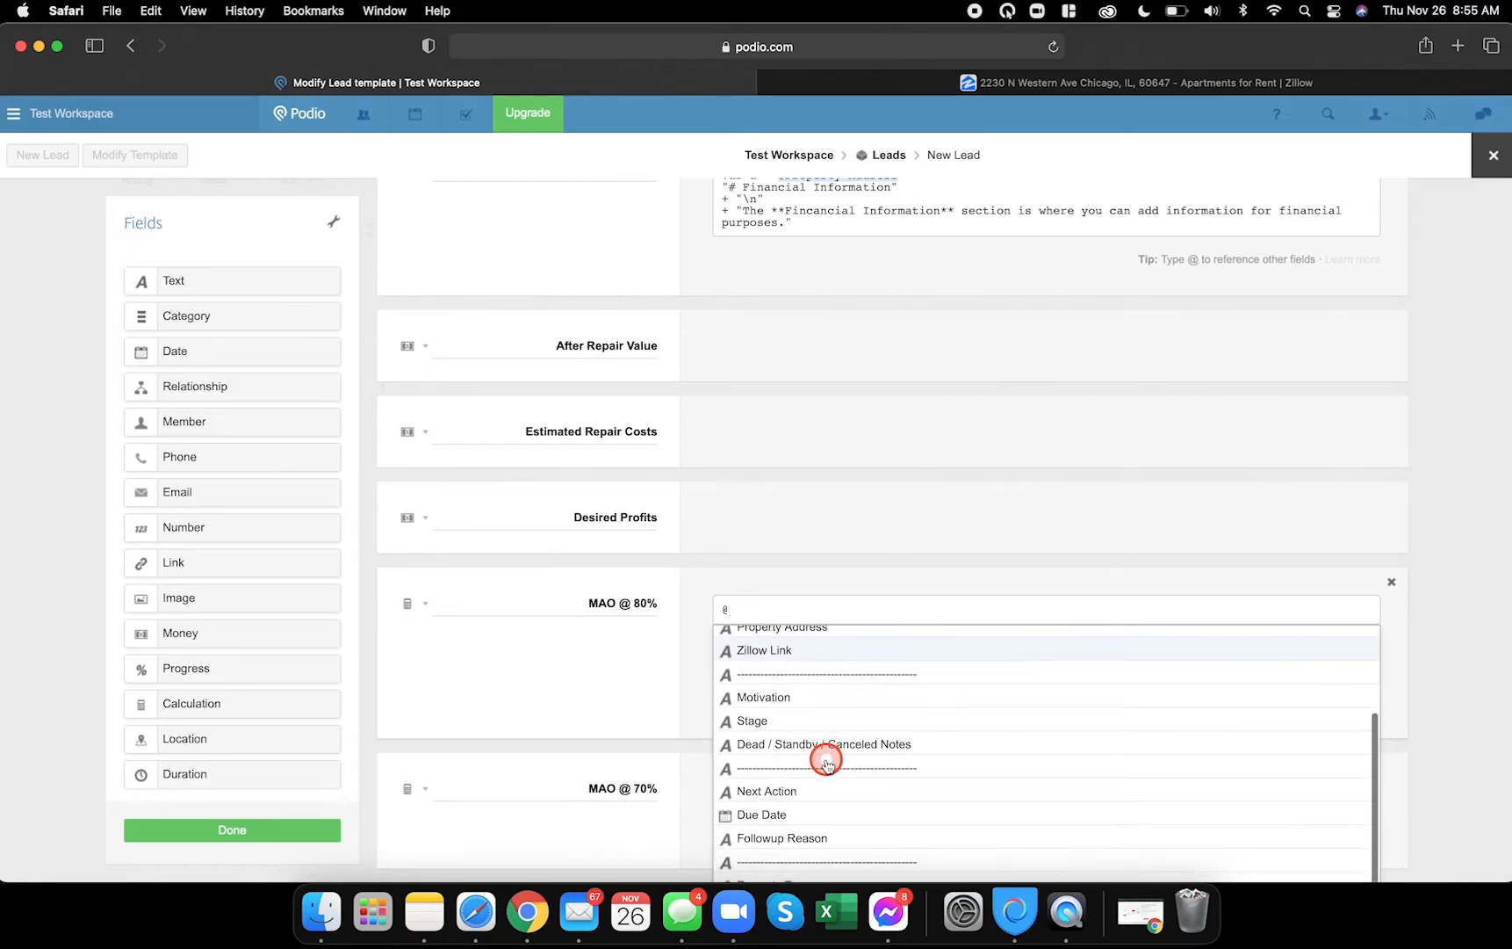
scroll(633, 746, down, 3)
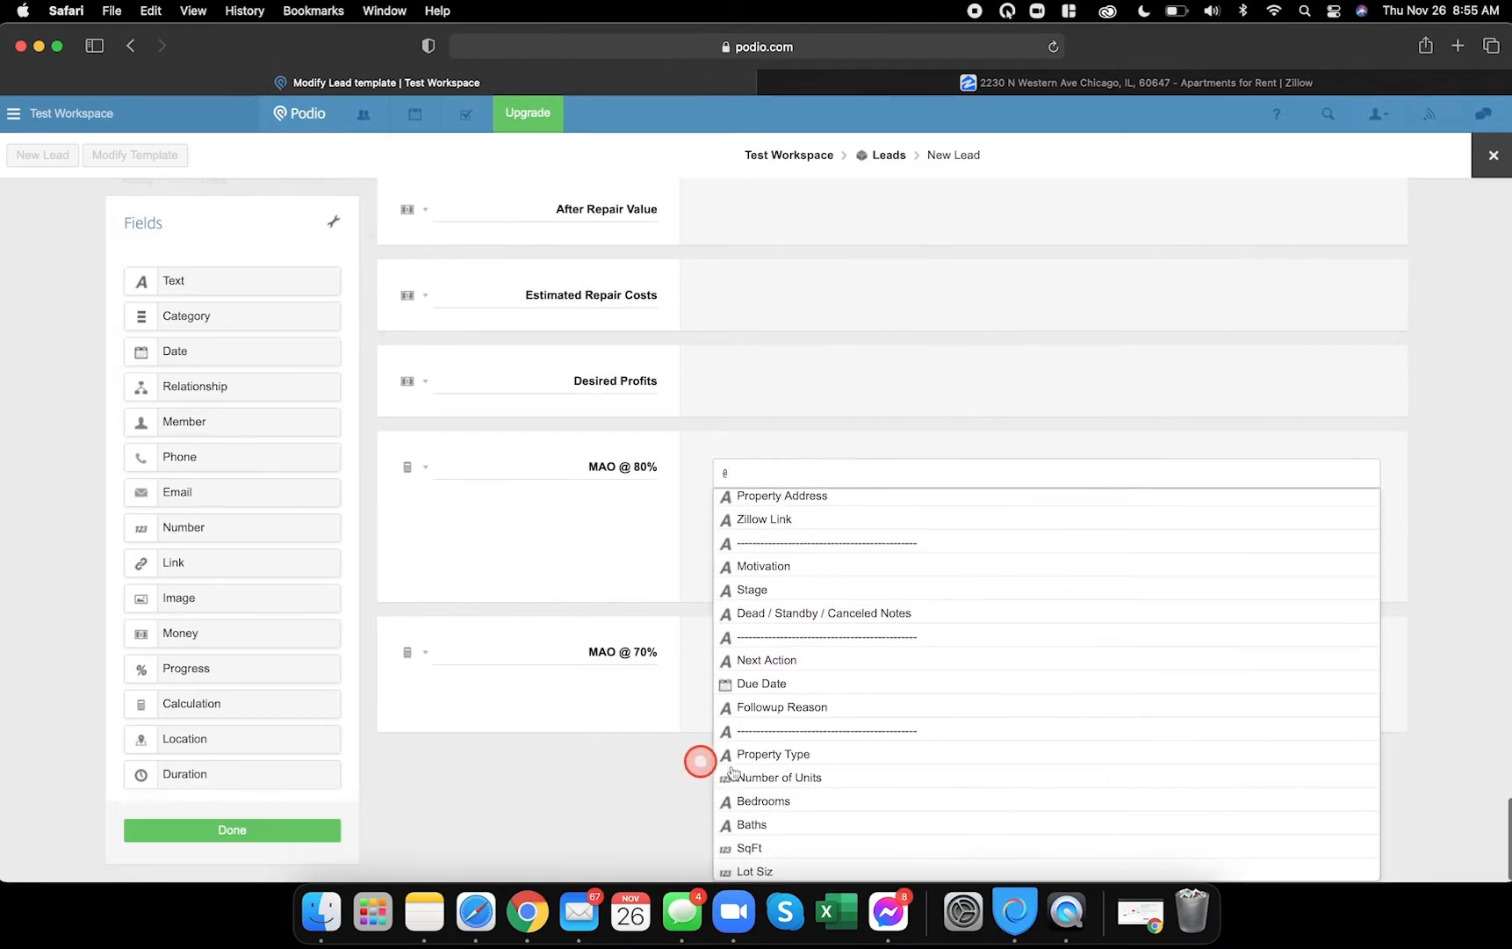
scroll(826, 770, down, 2)
scroll(666, 763, down, 2)
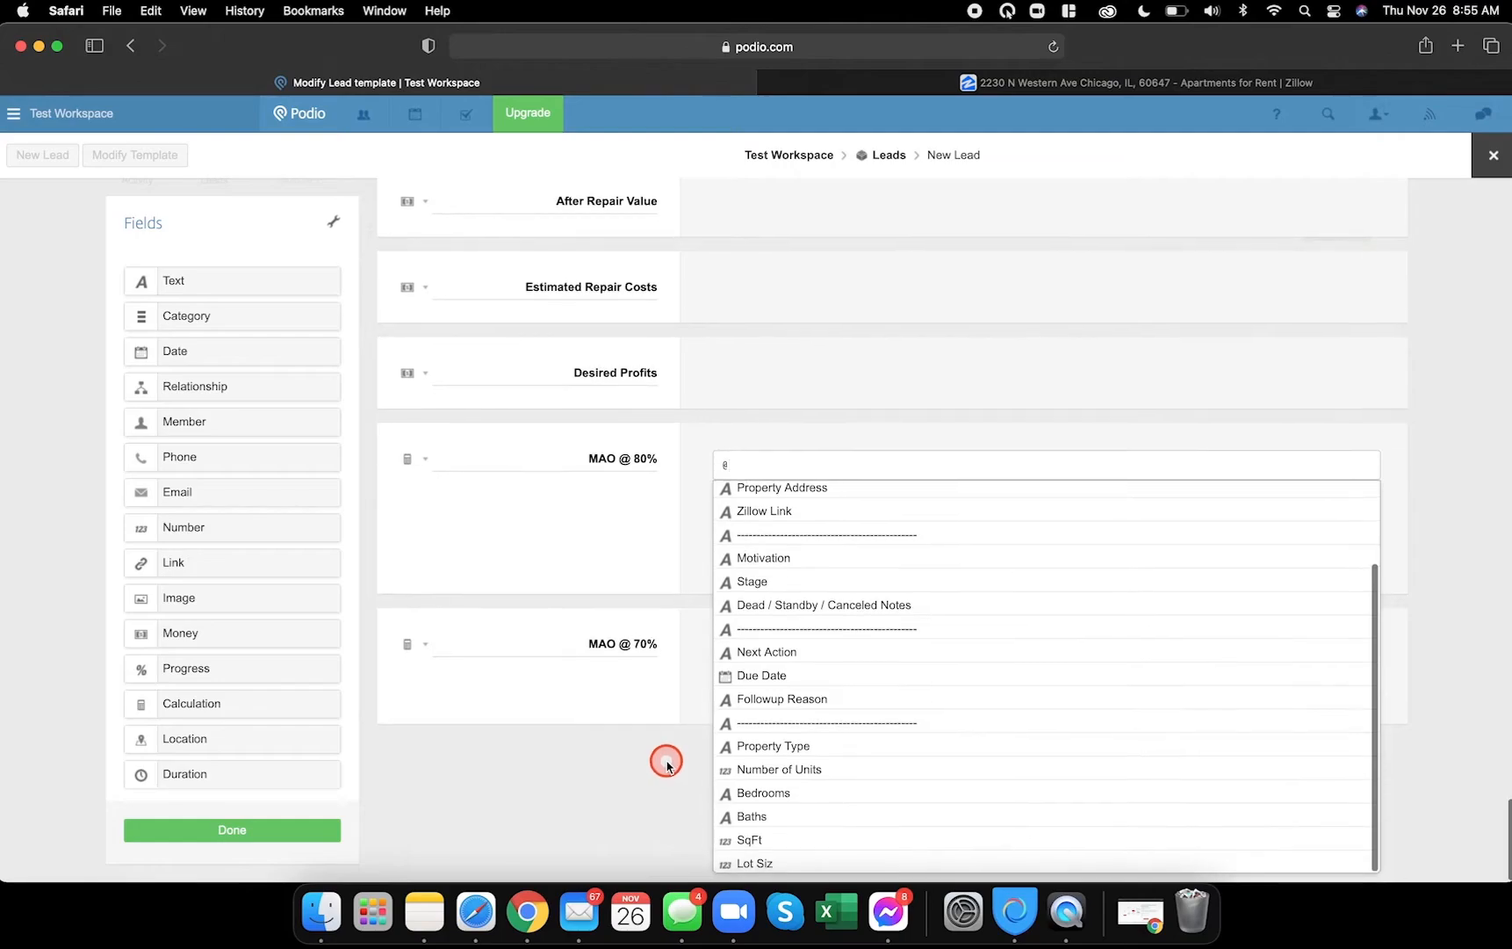
scroll(856, 745, up, 3)
scroll(860, 746, down, 3)
scroll(860, 746, down, 1)
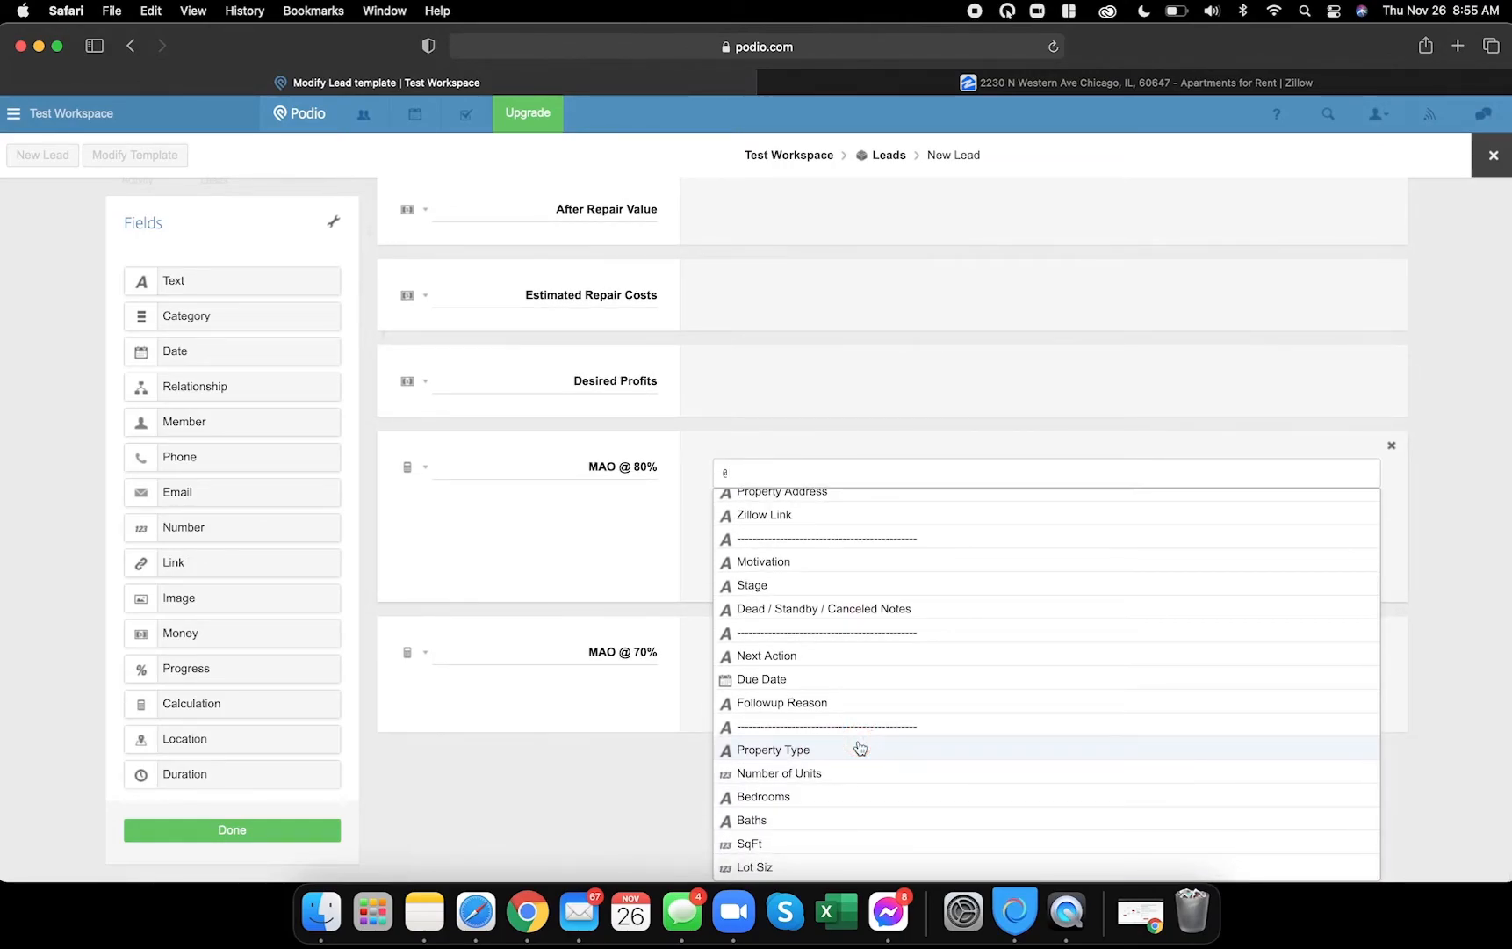
click(618, 804)
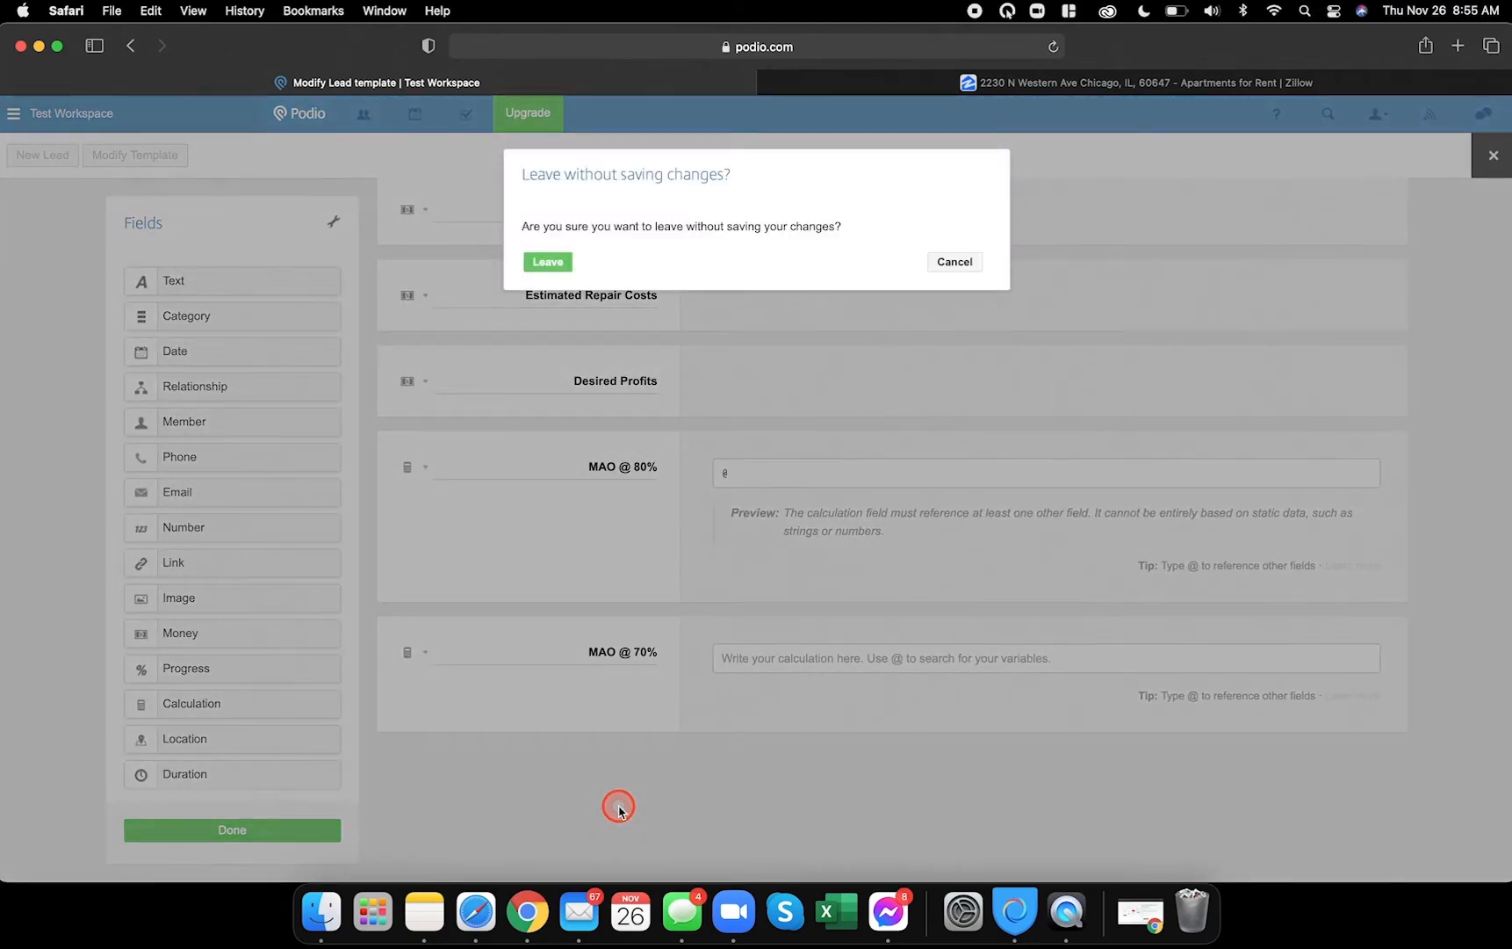
- Stay in the editor, save the template, and reopen the Leads template for editing
click(945, 262)
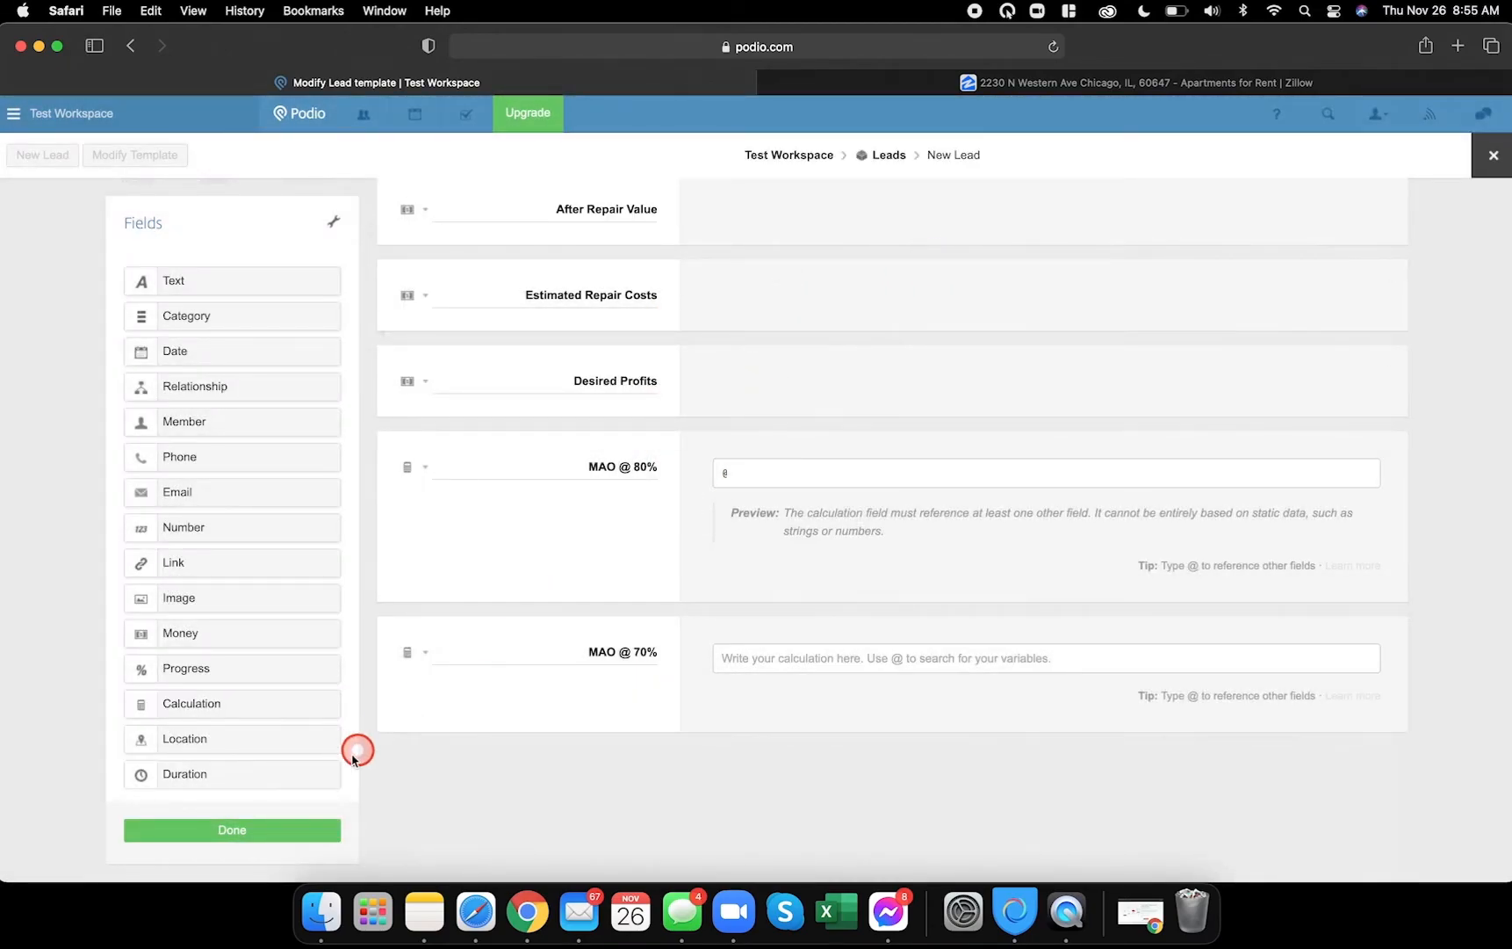
click(859, 480)
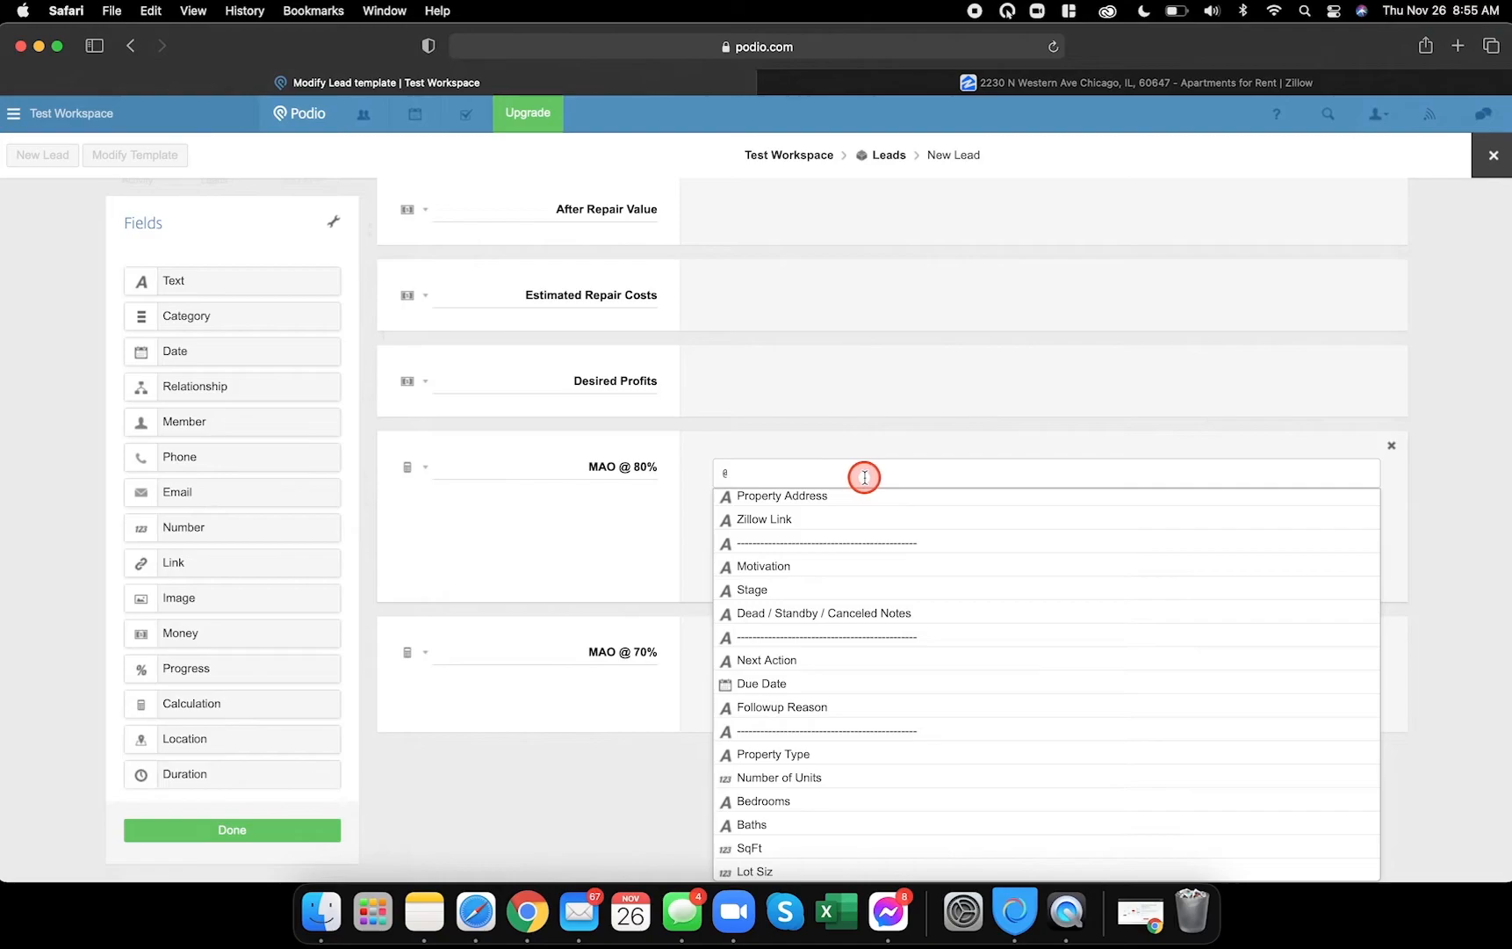
click(271, 829)
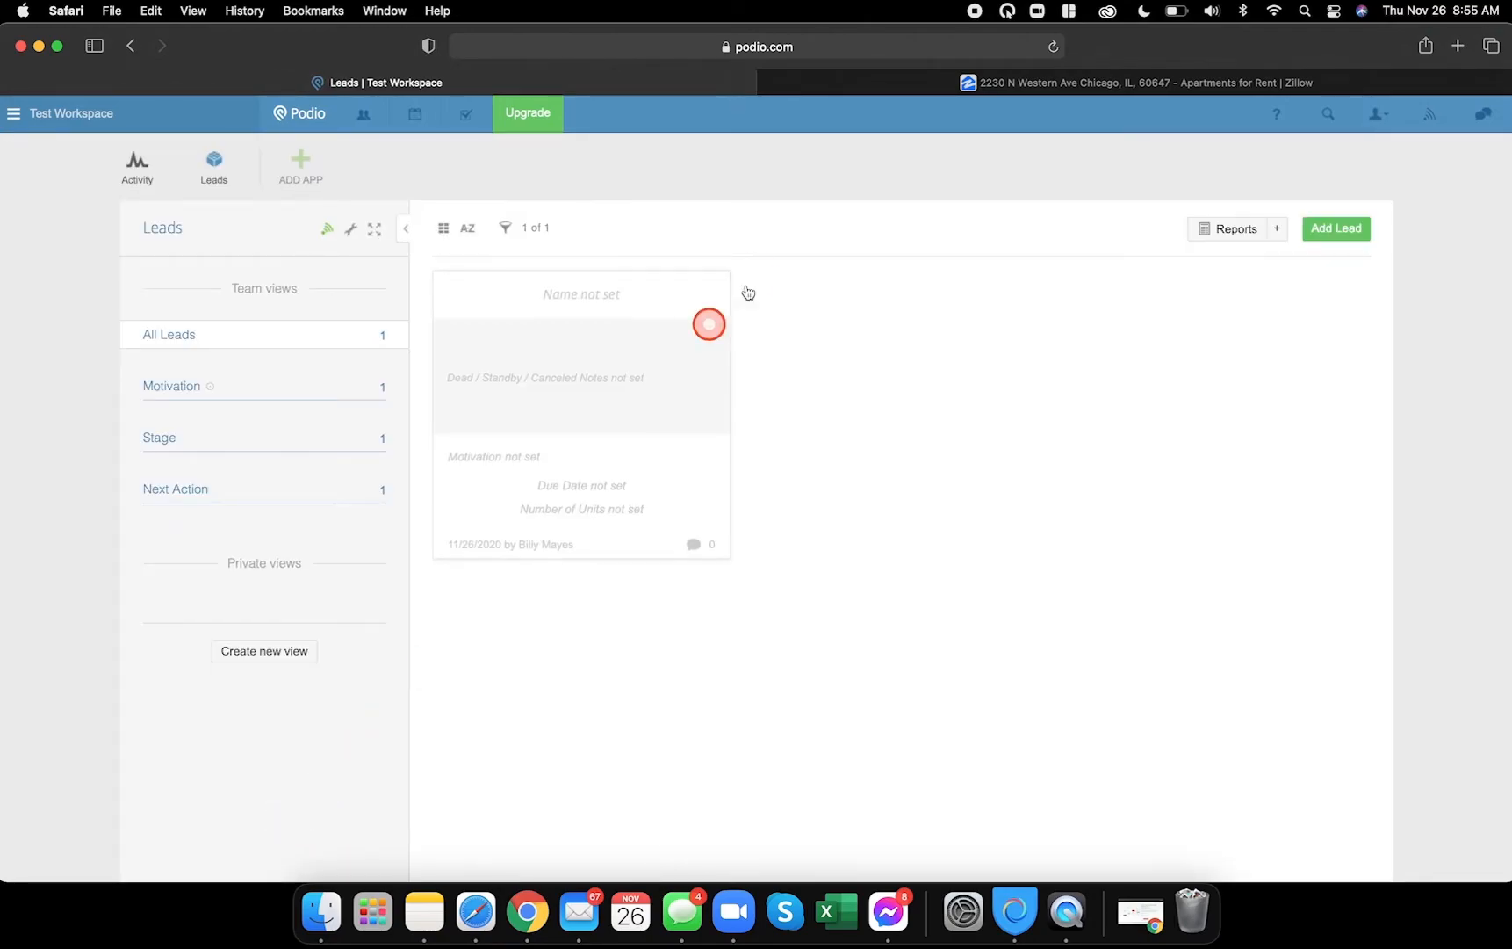
click(345, 230)
click(398, 268)
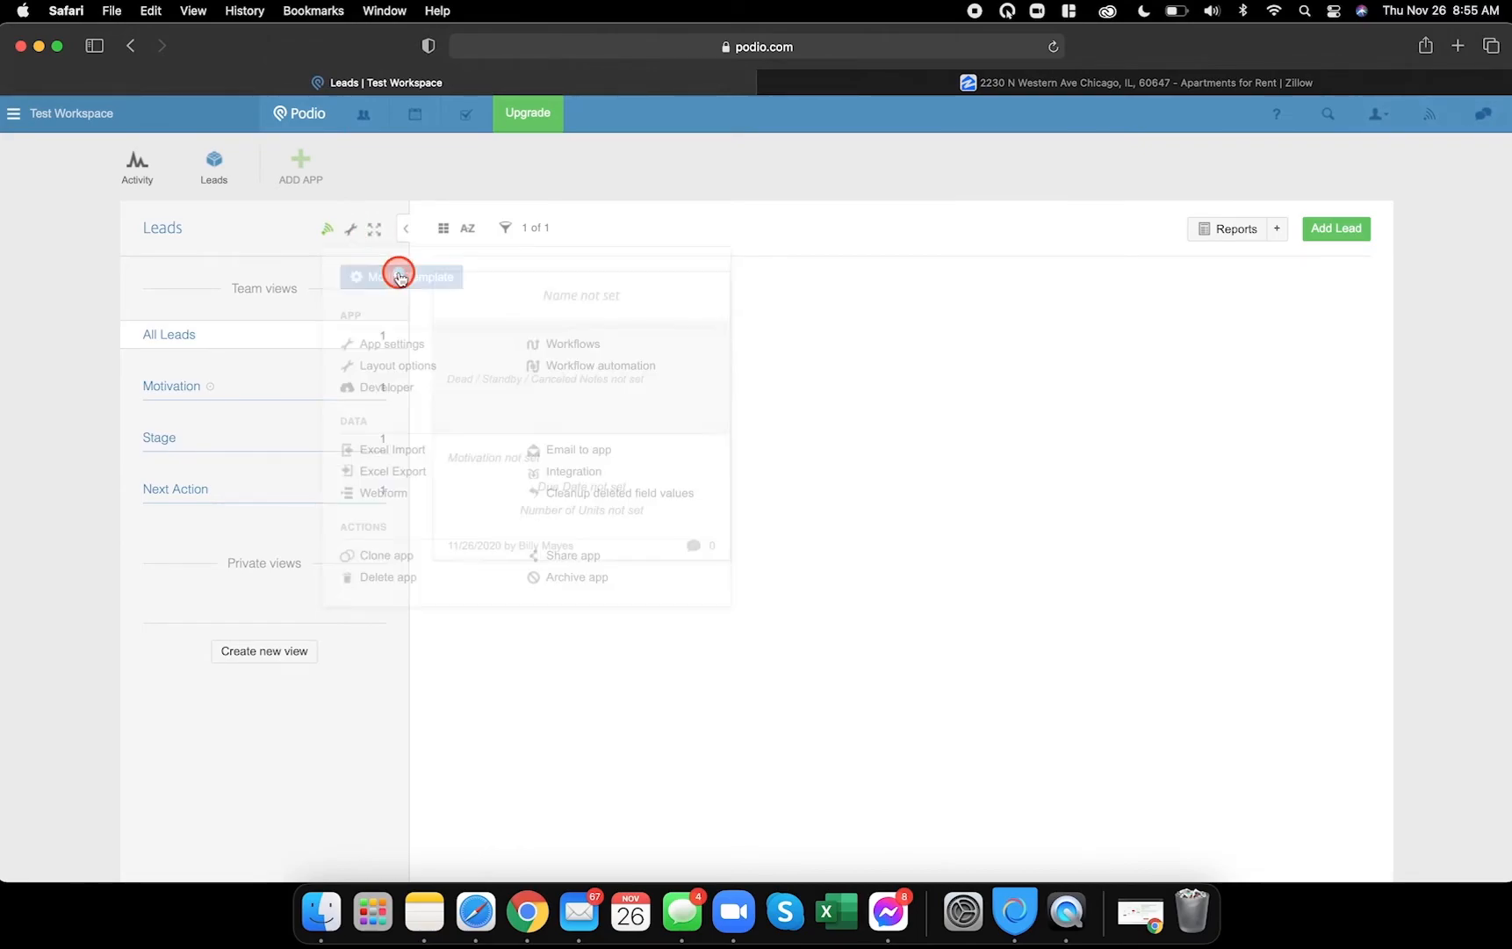
scroll(1097, 520, down, 20)
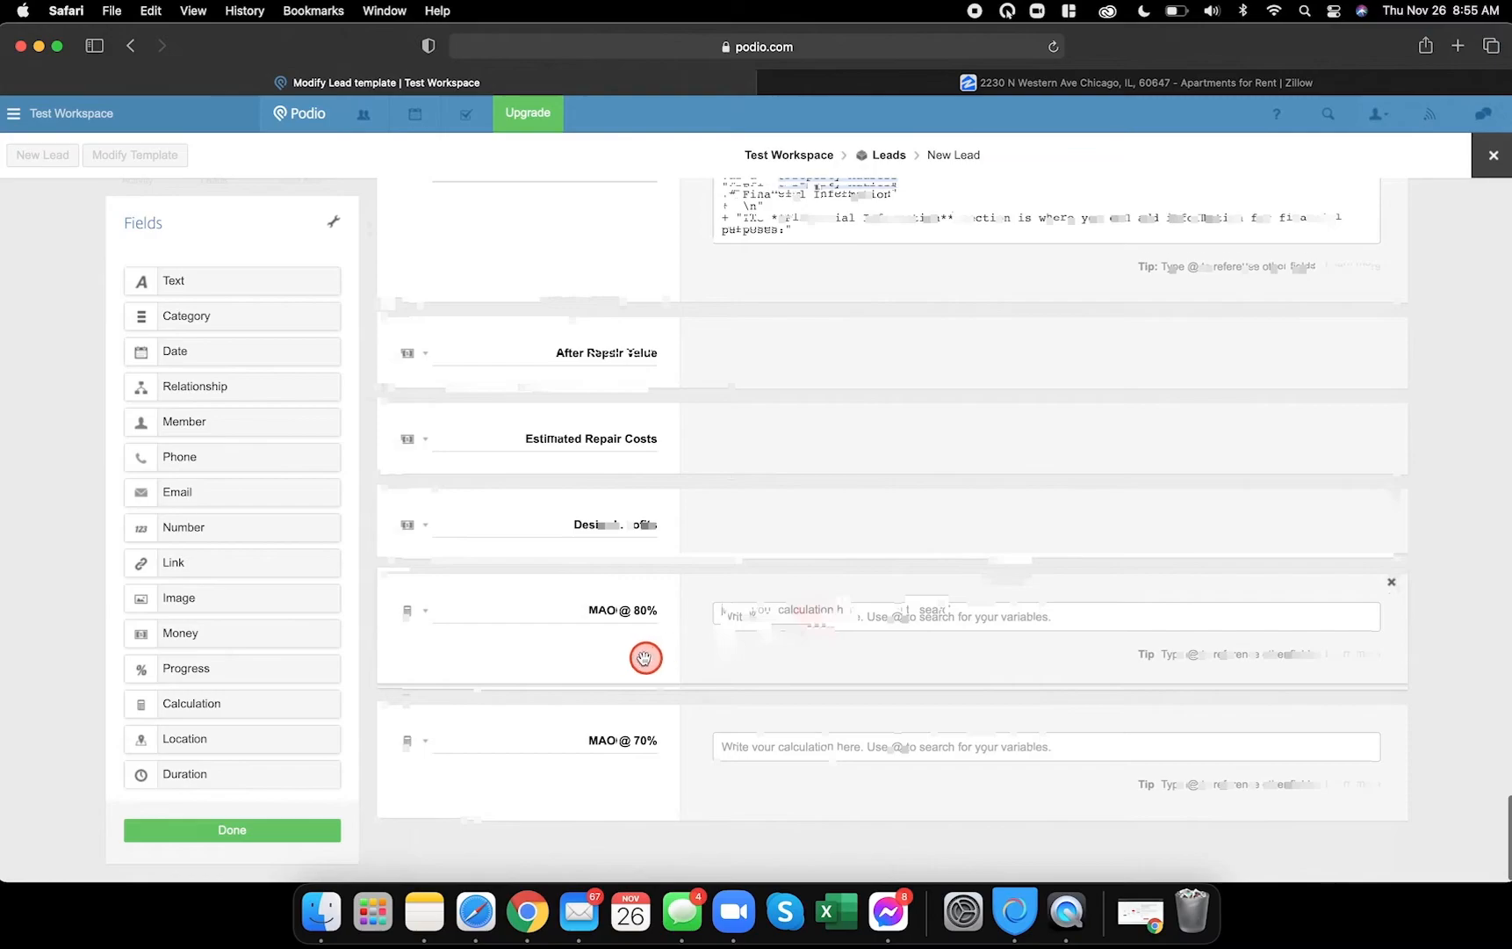
text(@)
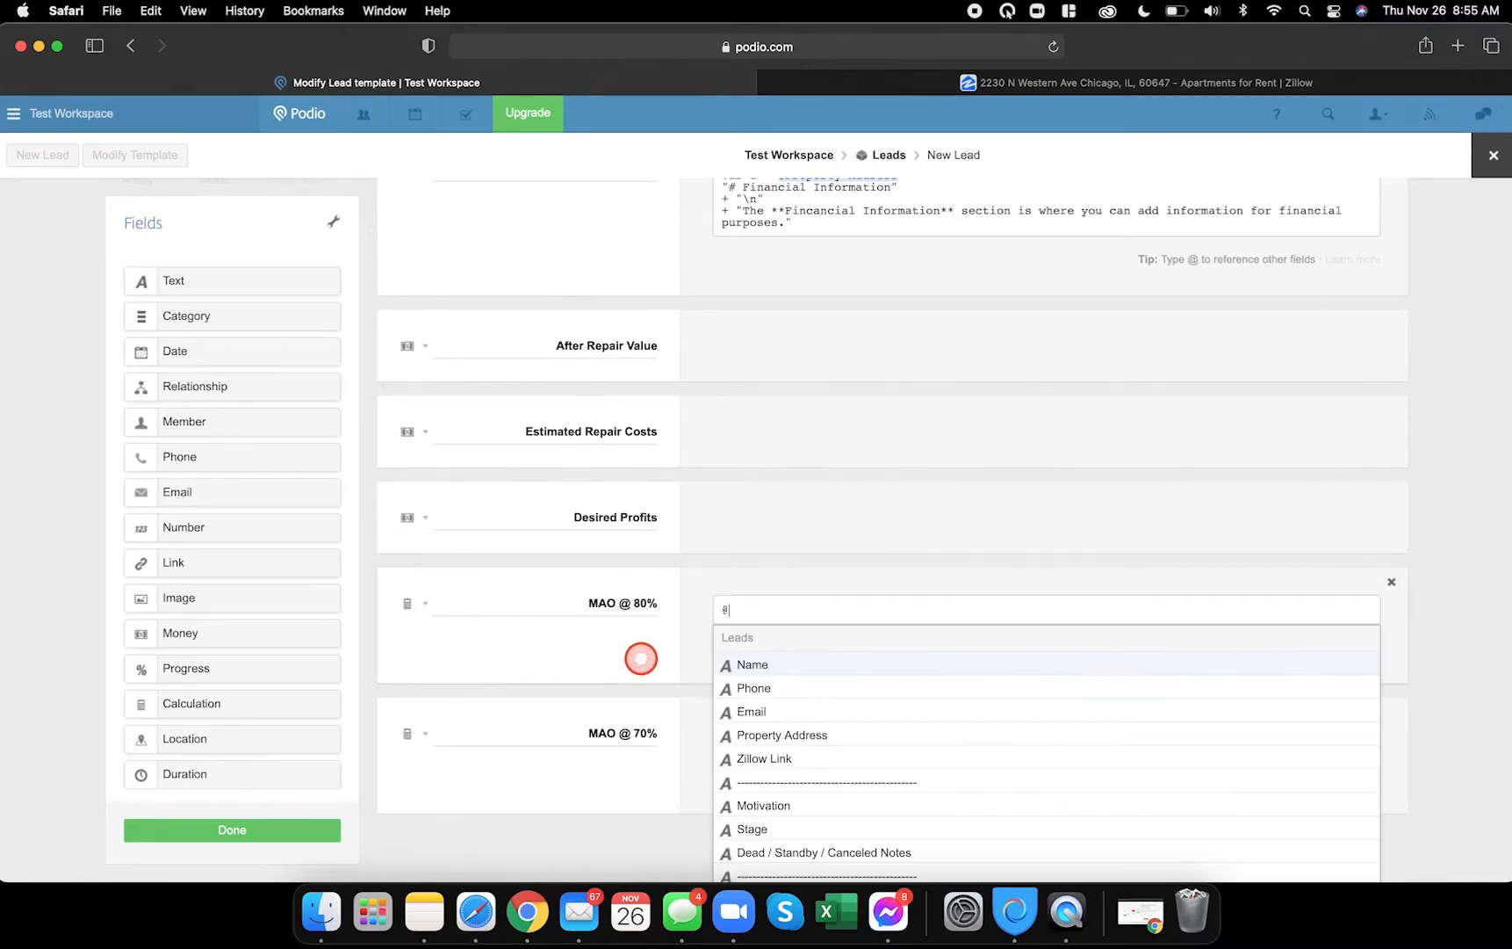
scroll(835, 692, down, 5)
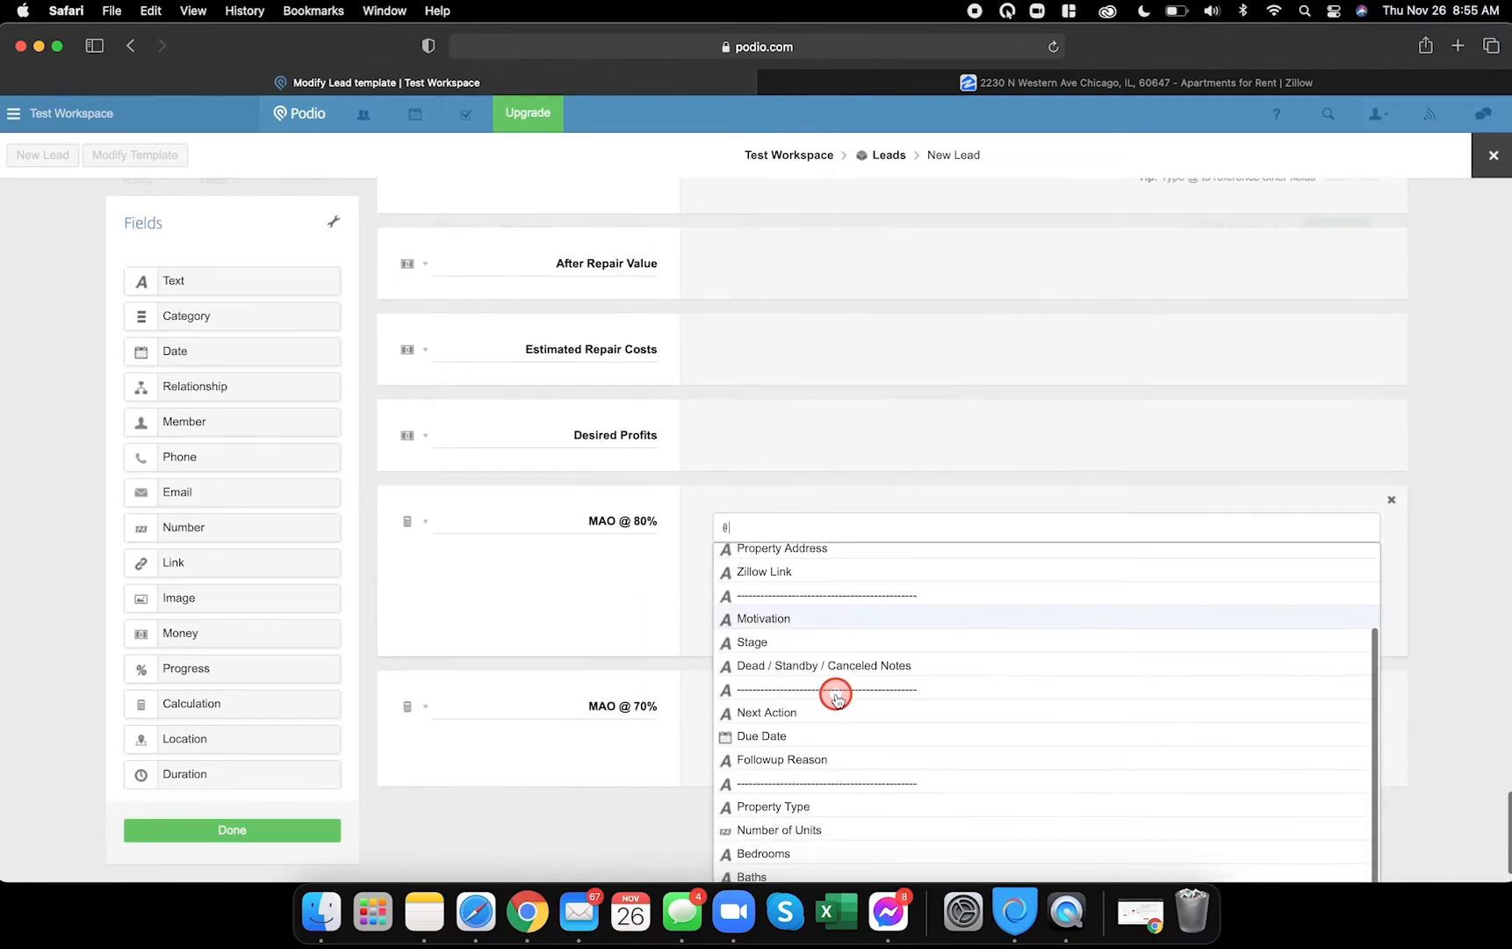
scroll(966, 725, down, 2)
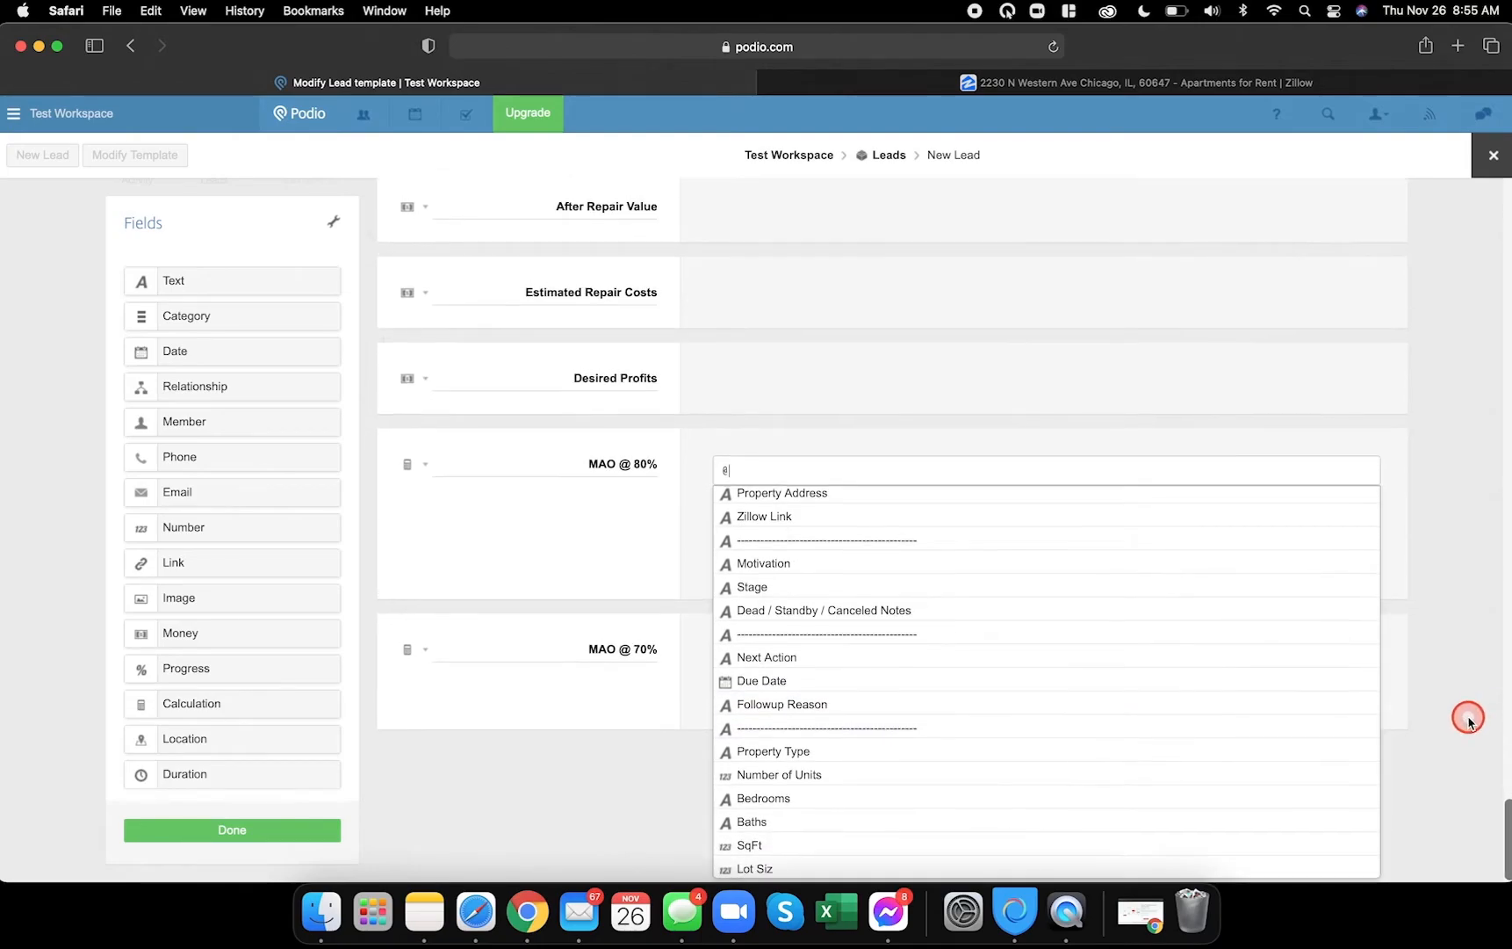
scroll(999, 792, down, 1)
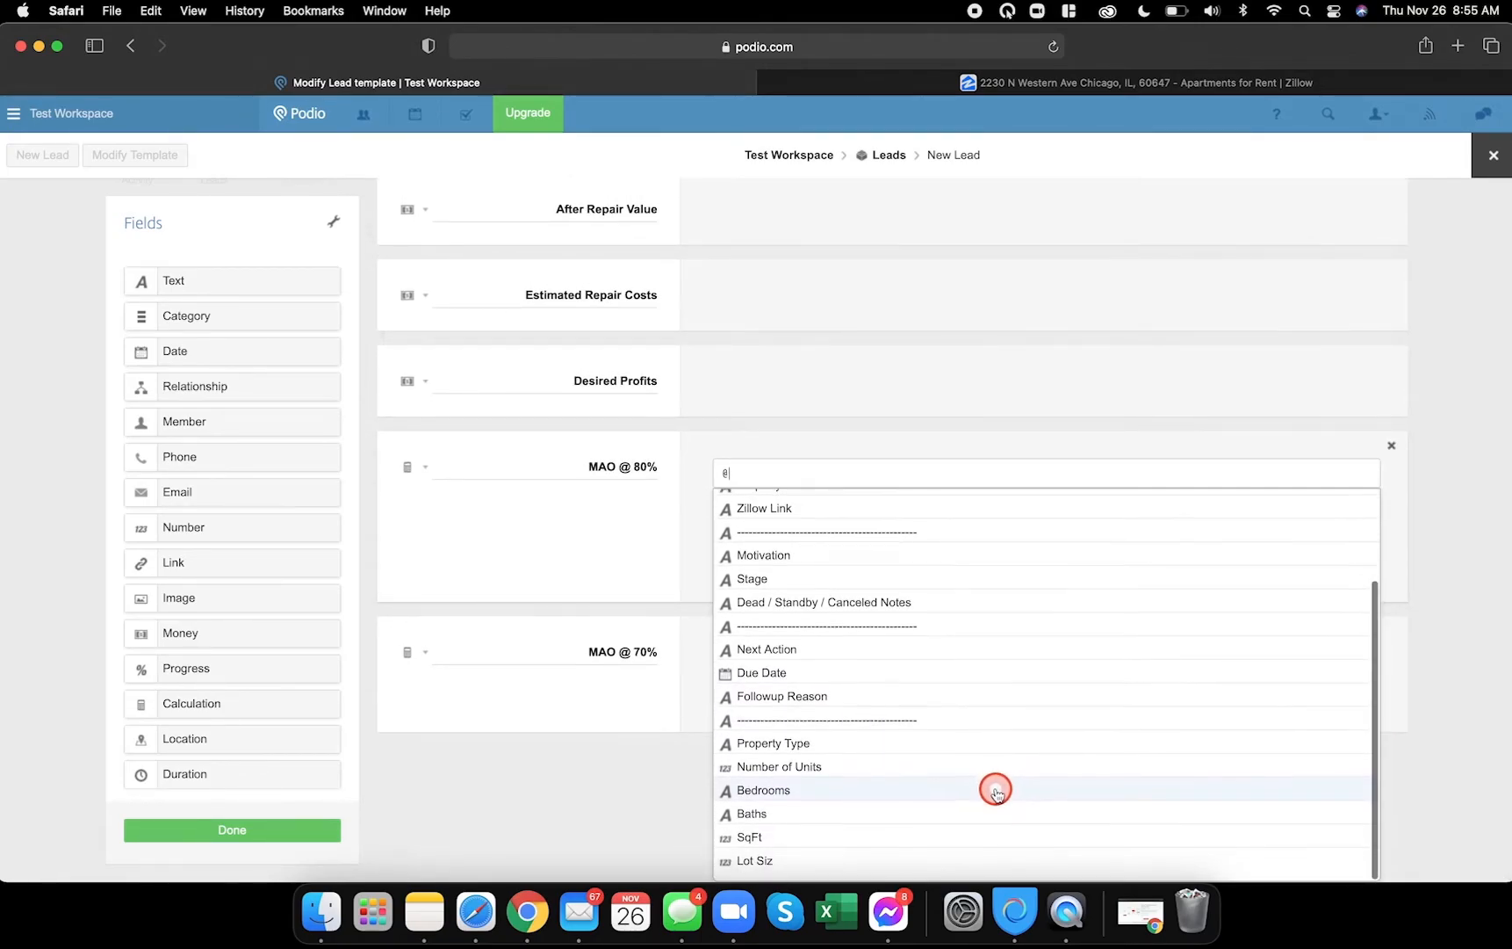
scroll(996, 792, up, 1)
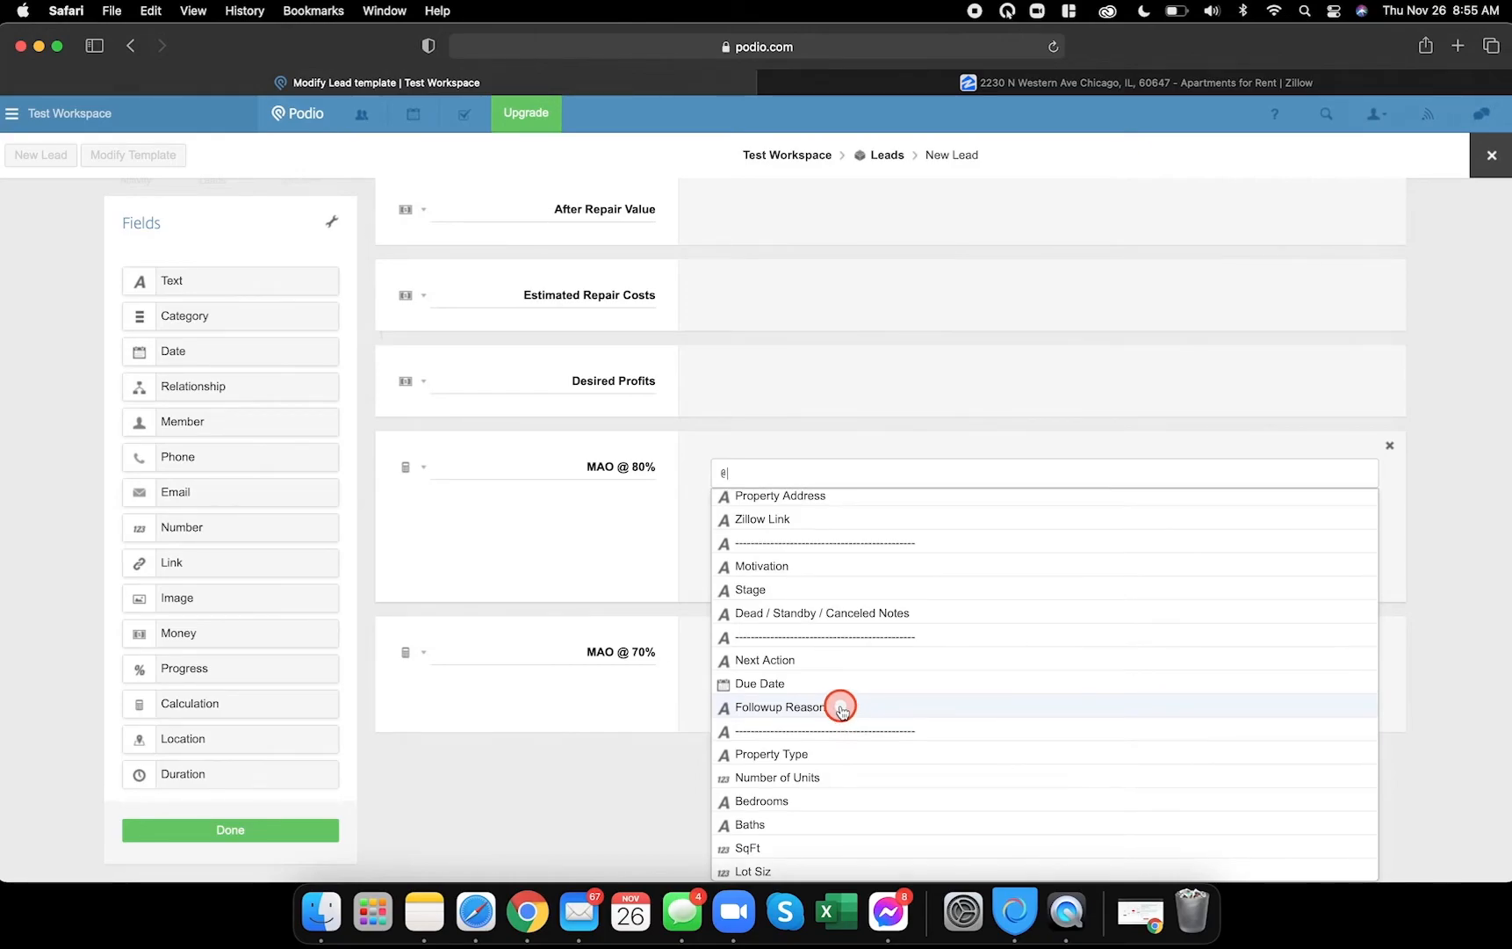
text(af)
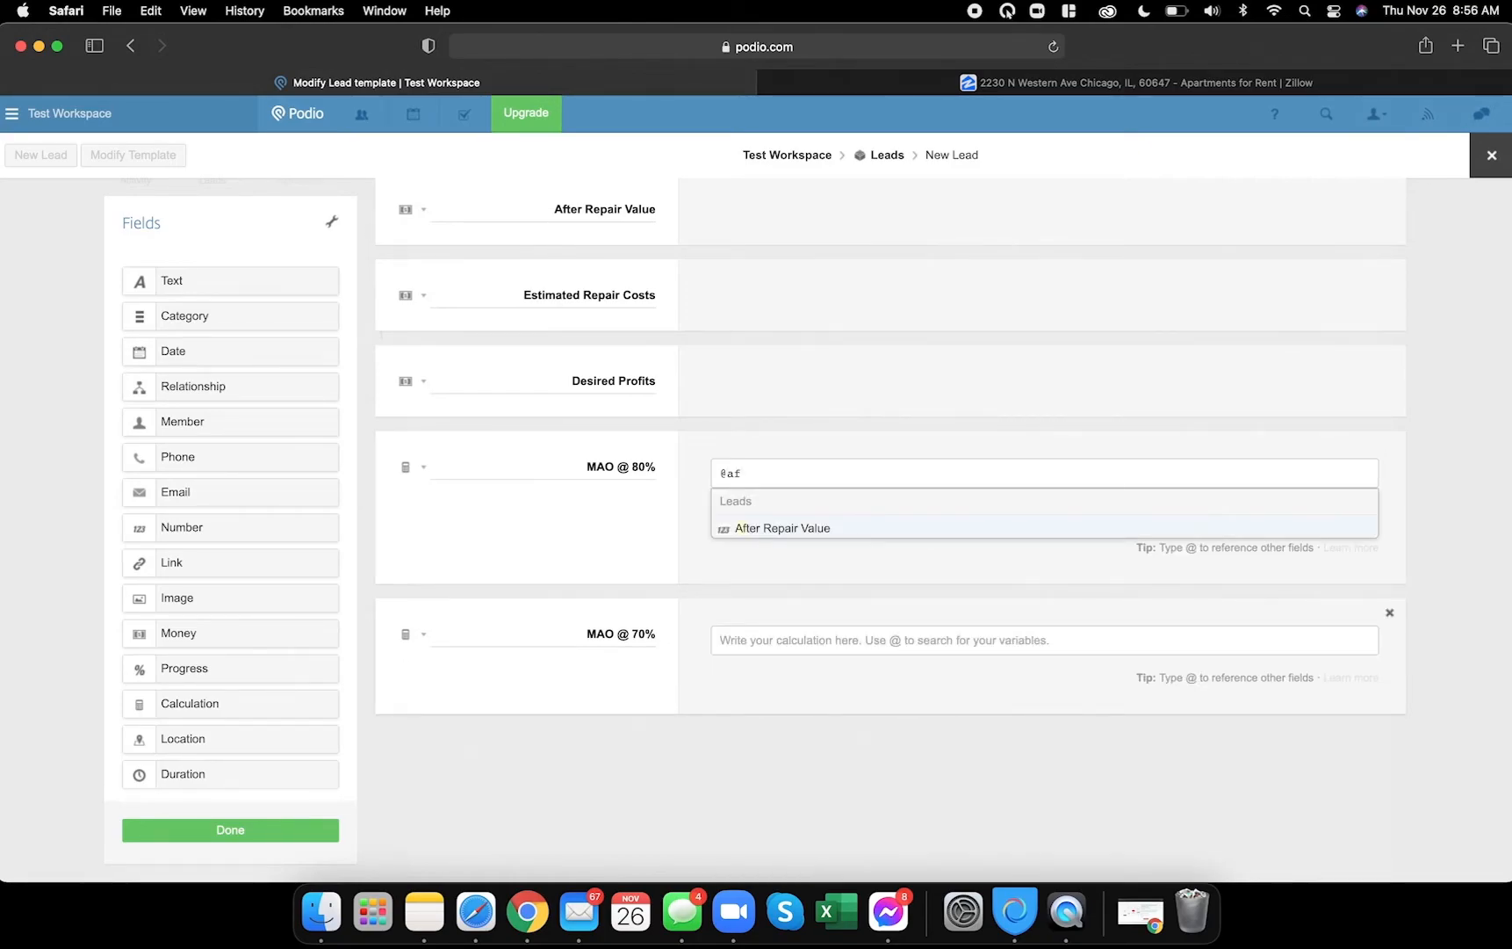
click(883, 502)
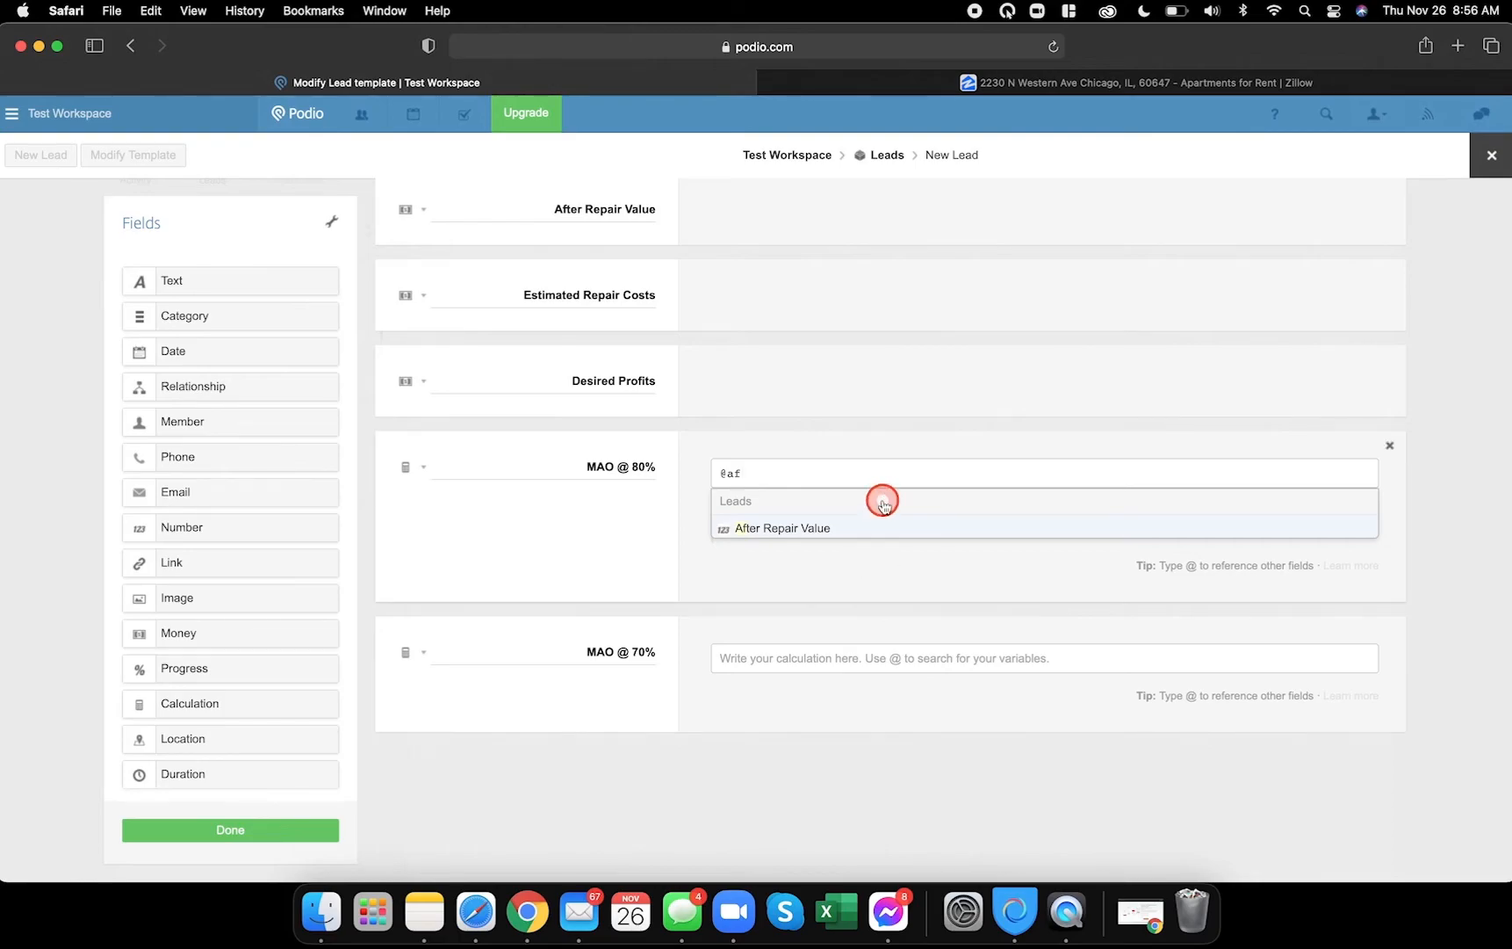
click(790, 528)
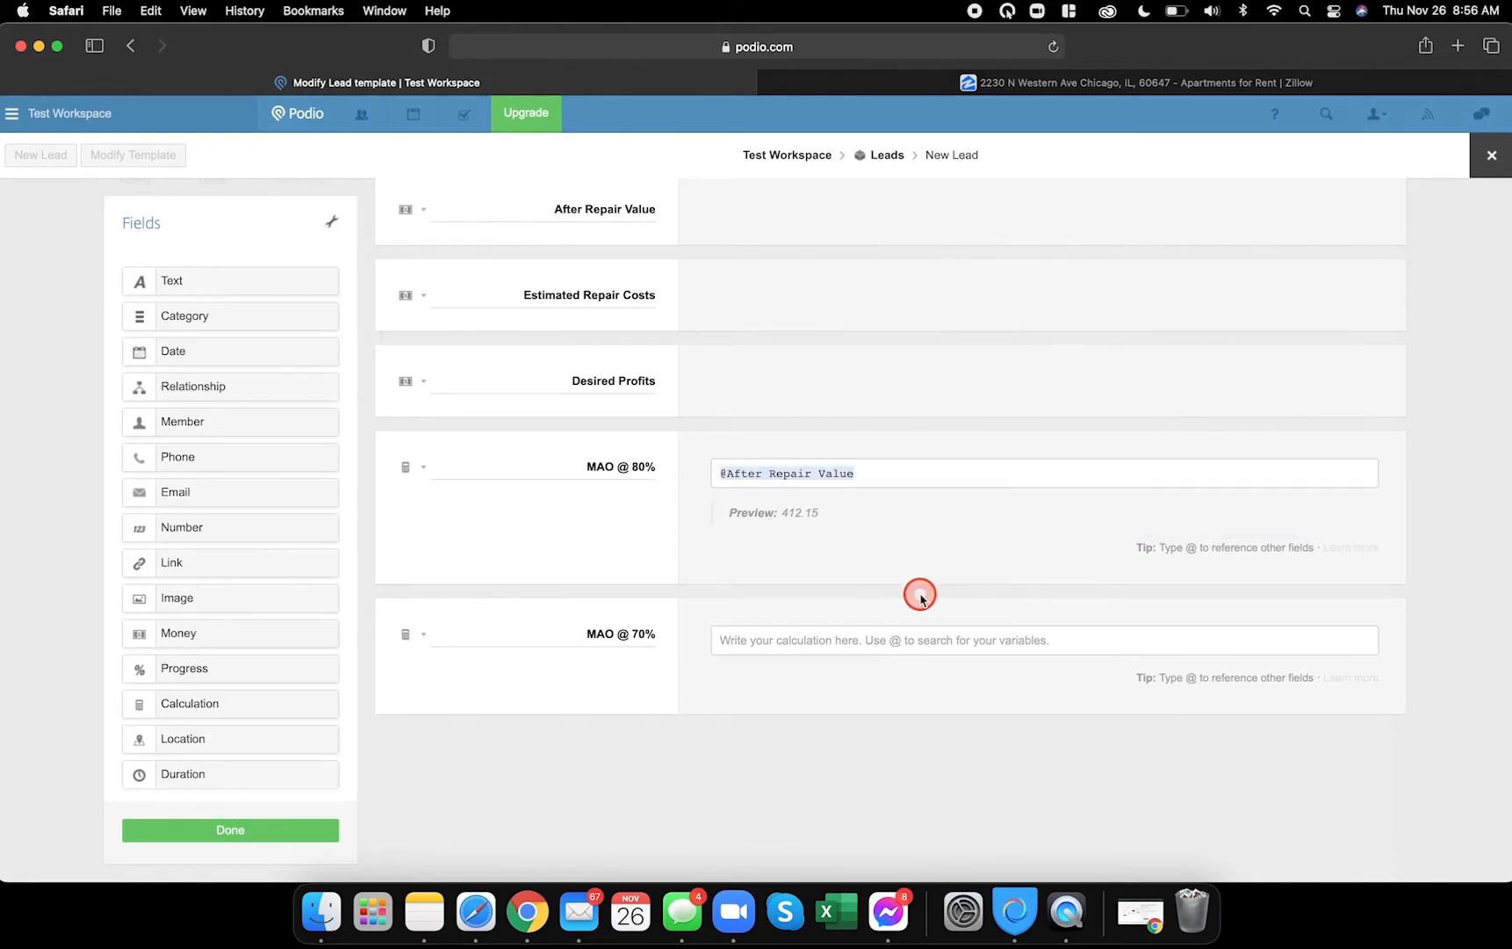
text(*)
scroll(921, 597, up, 2)
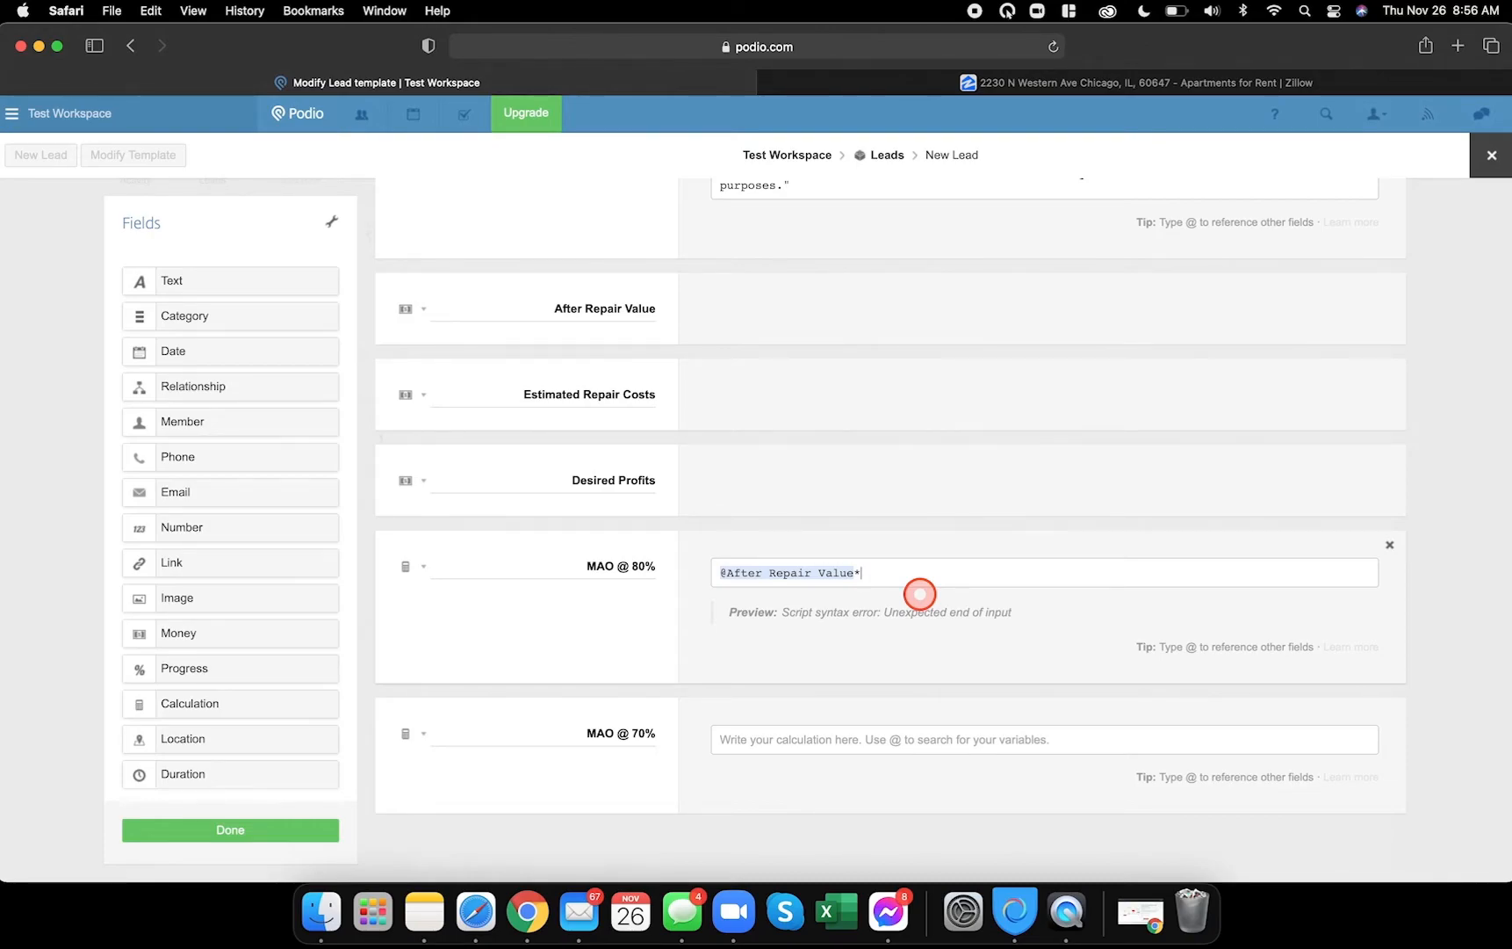
text(>)
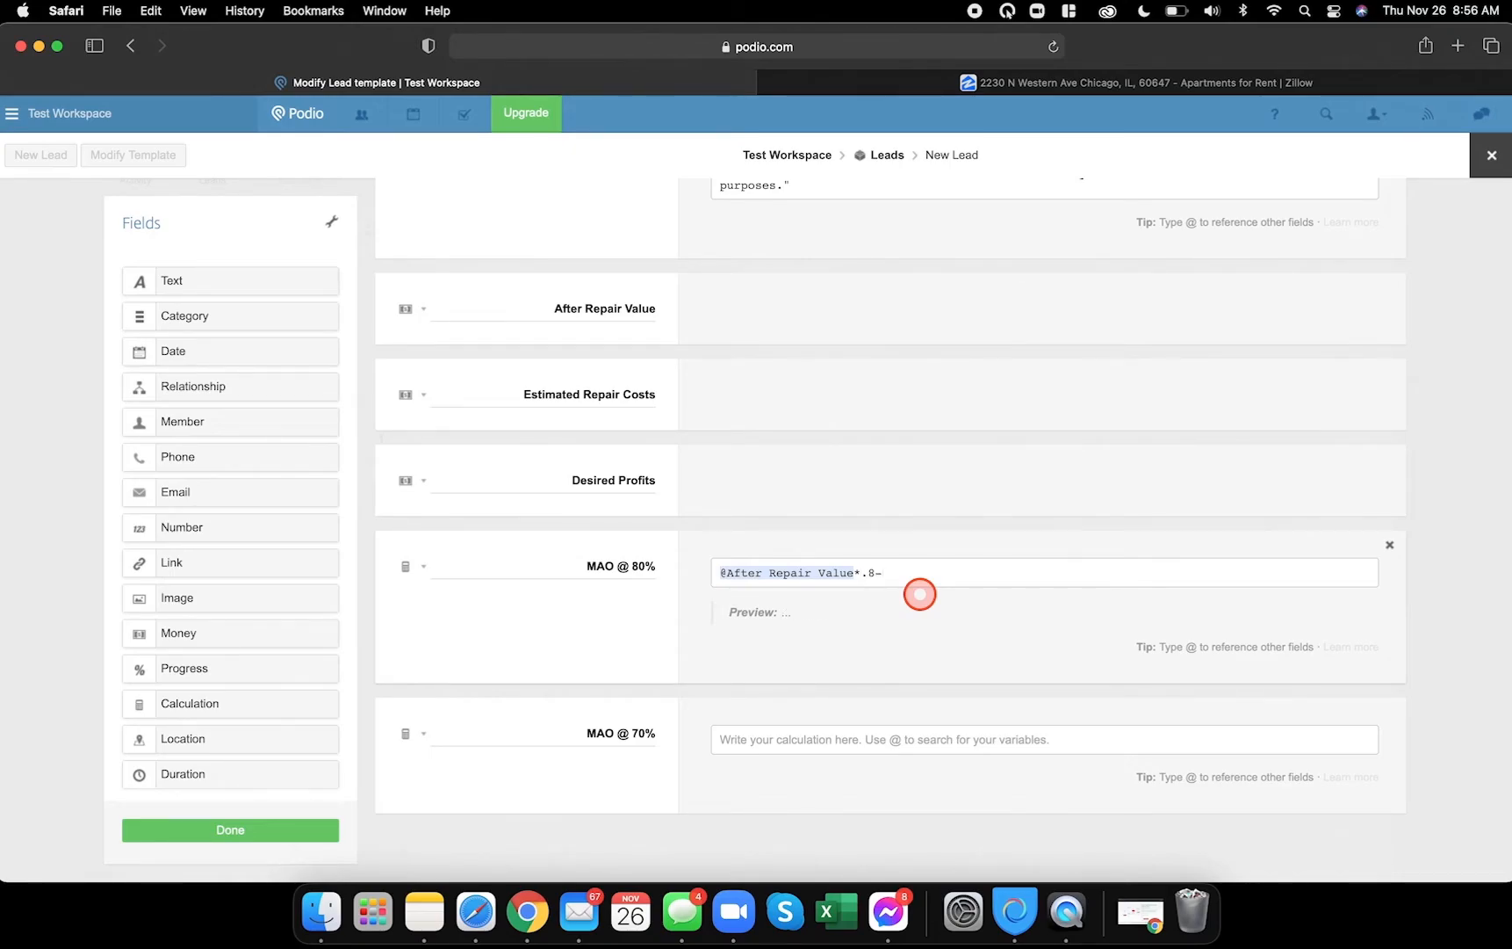
text(8-@)
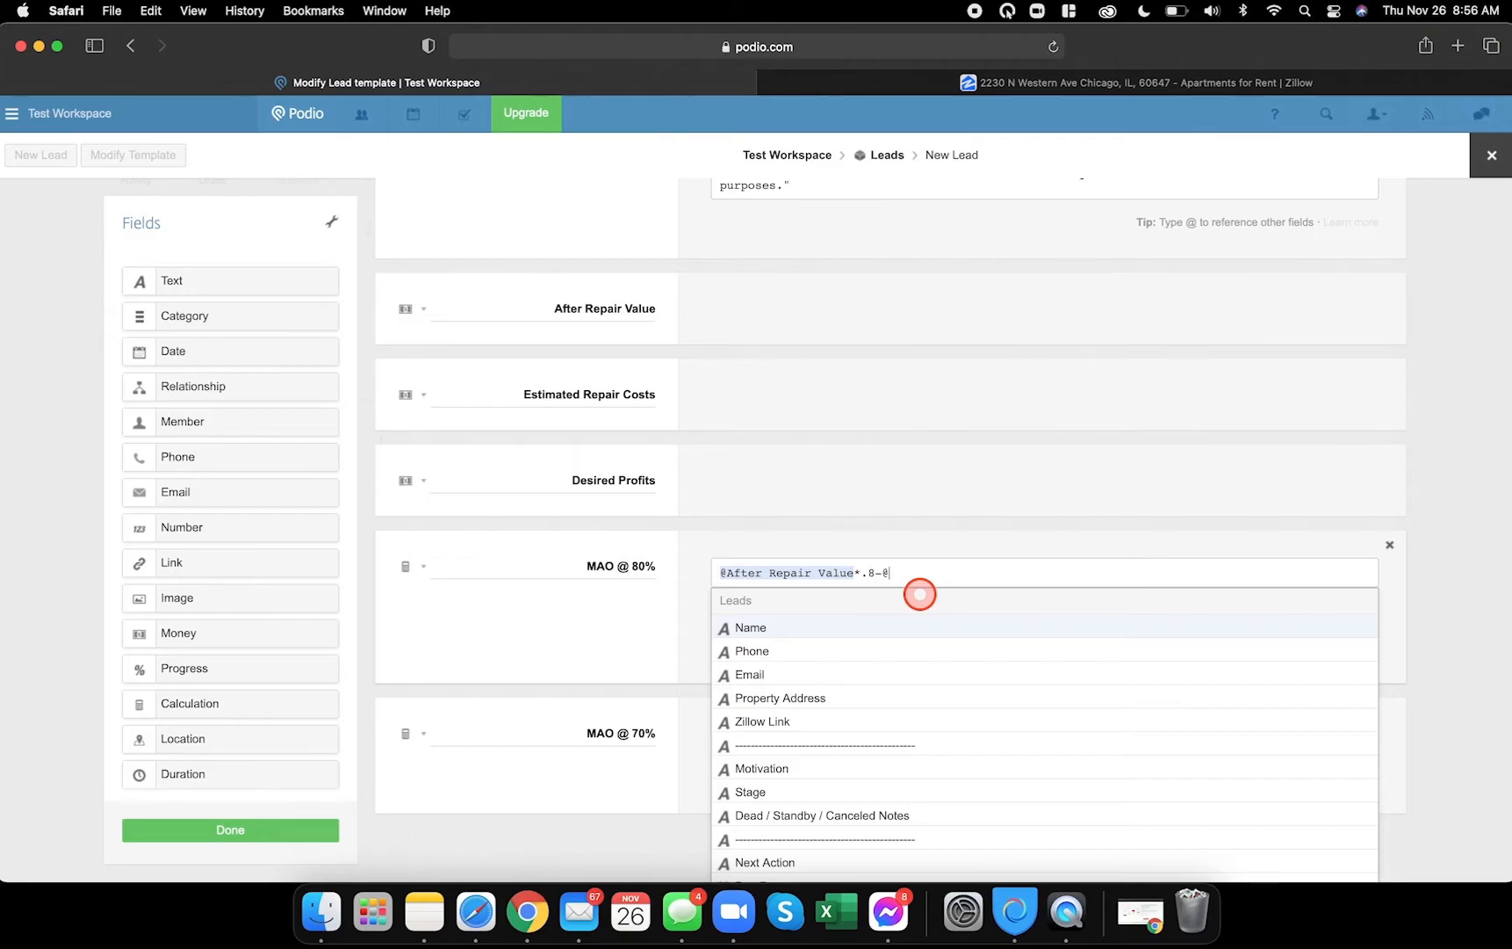
text(est)
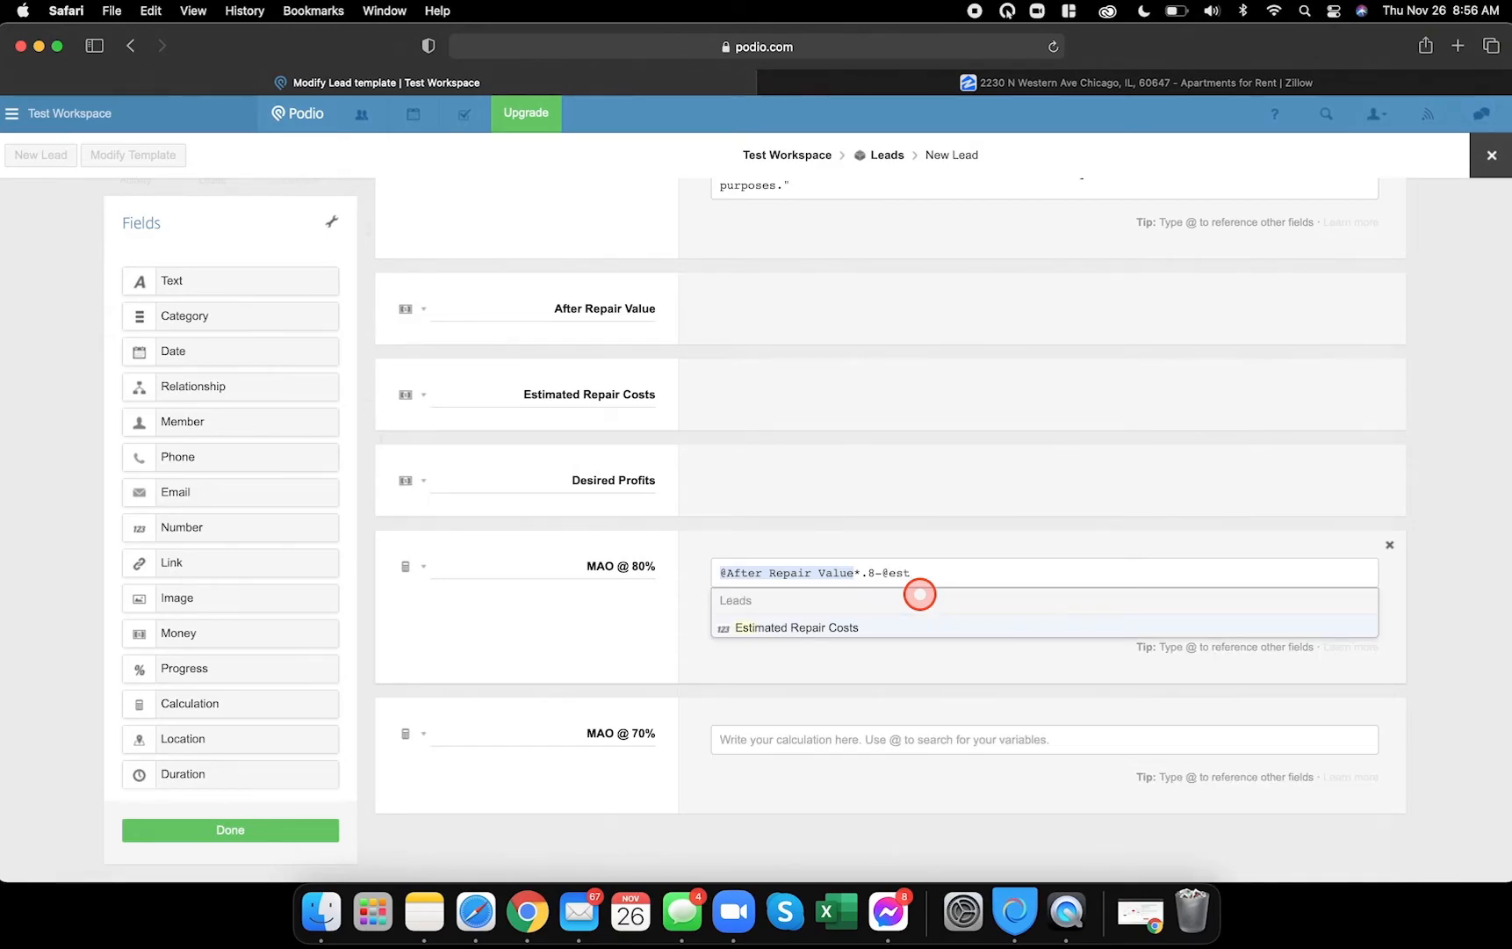
click(863, 624)
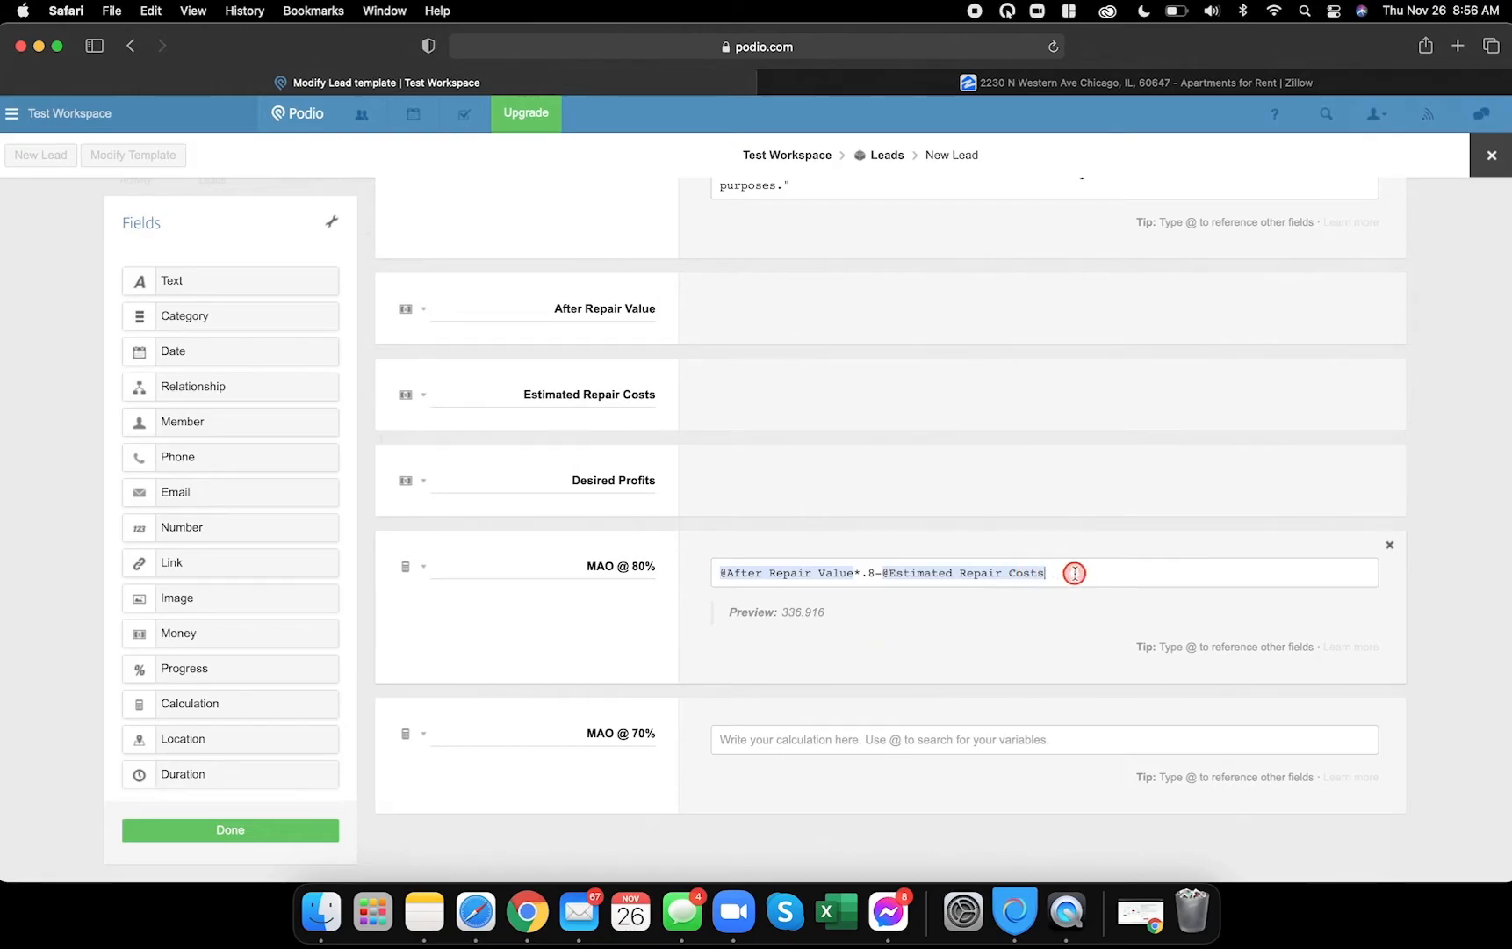
text(-@des)
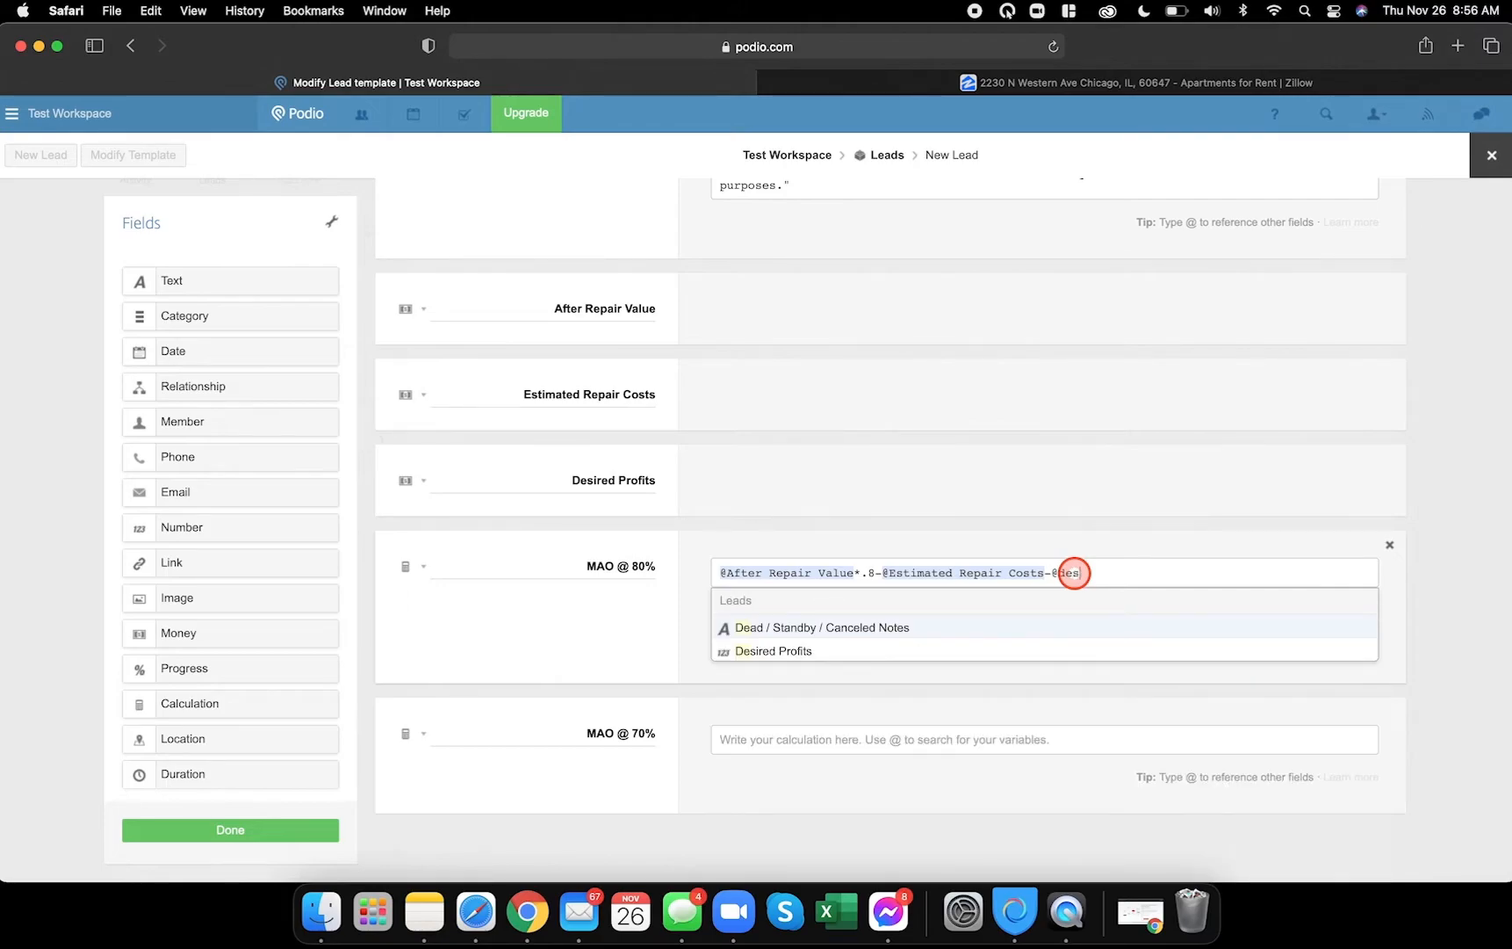
click(800, 627)
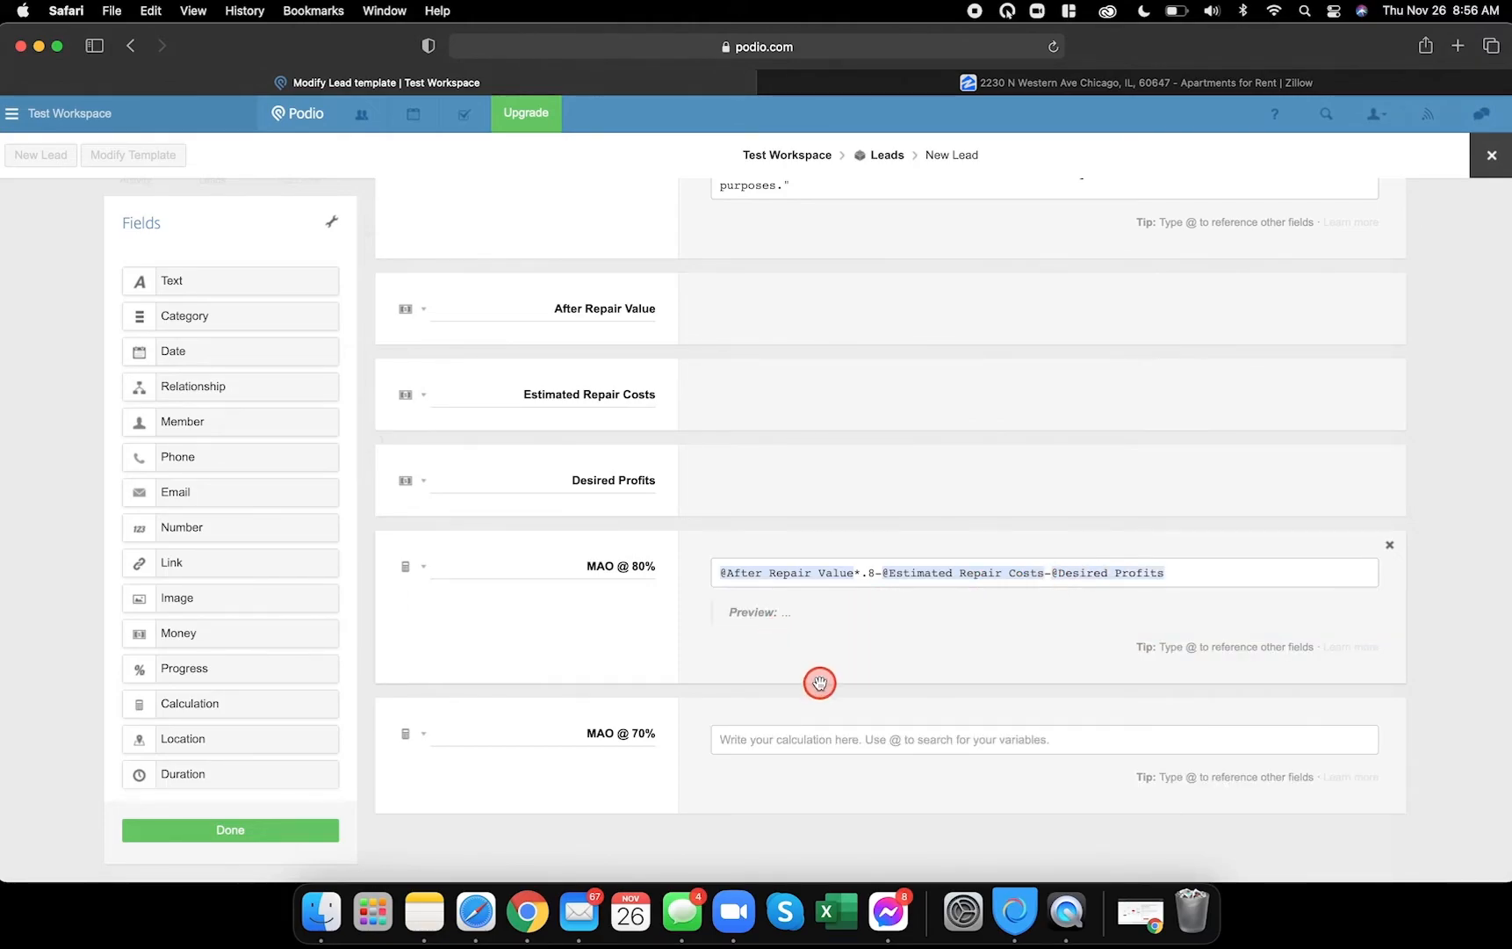
click(788, 738)
text(@aft)
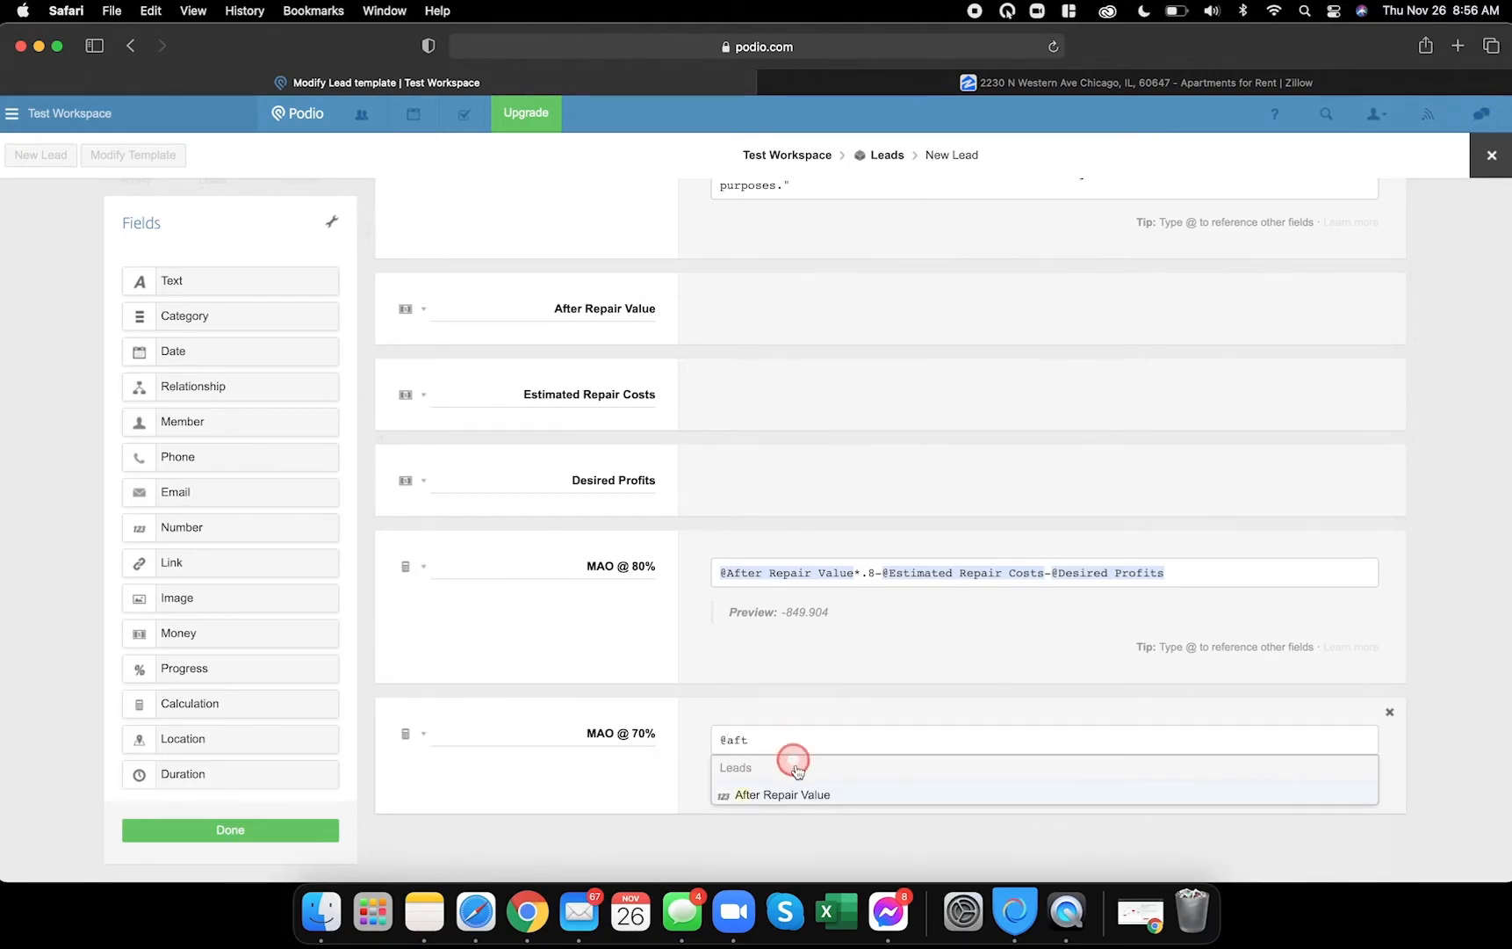
click(779, 792)
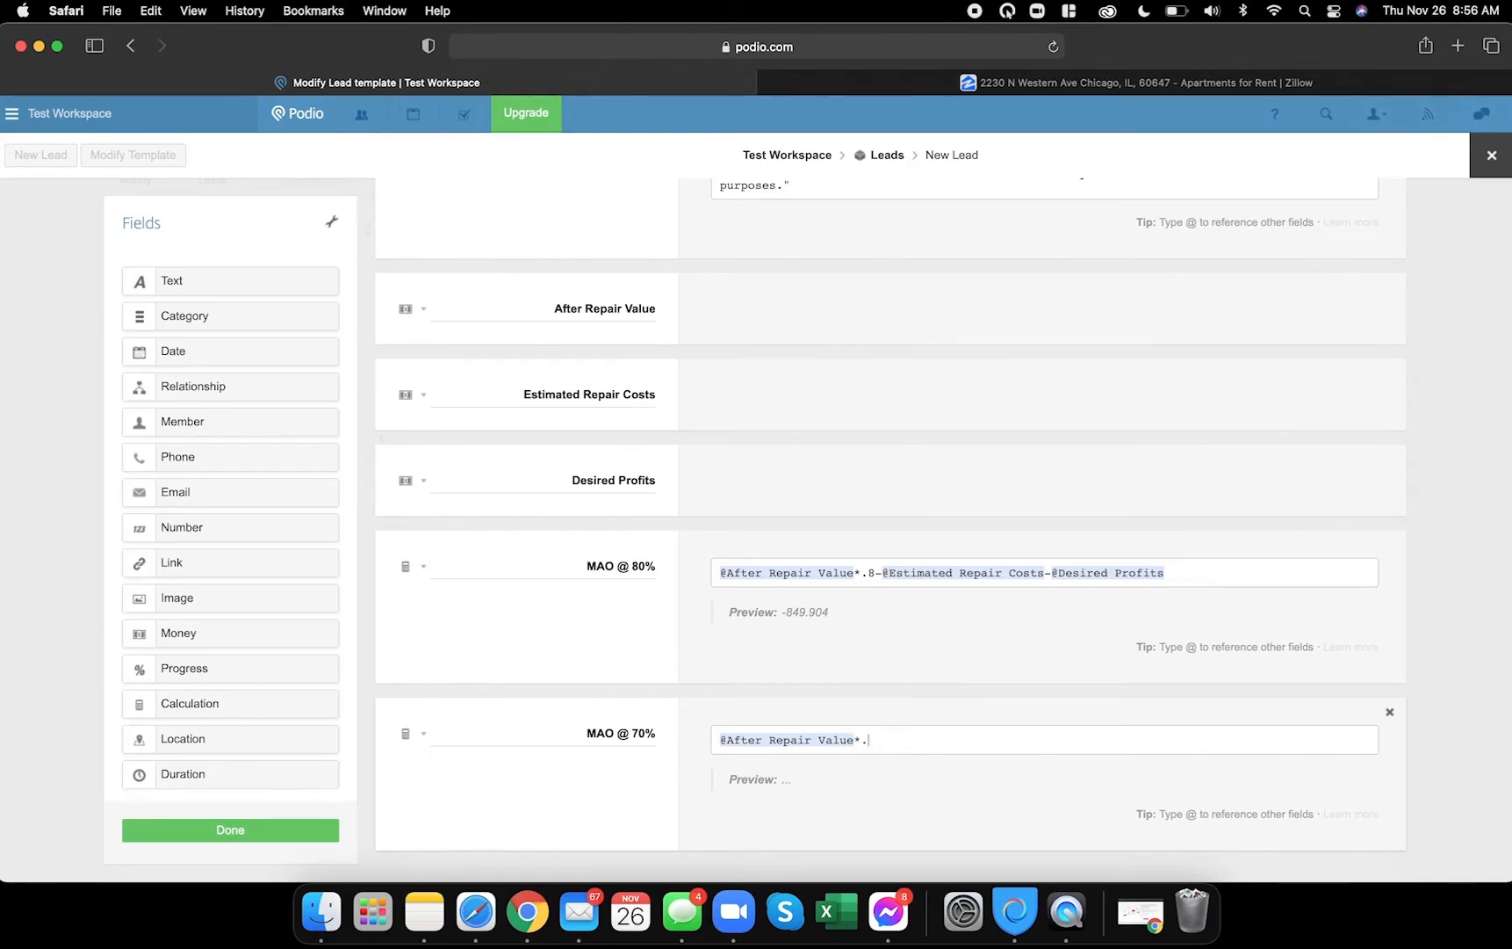
text(*.7-@)
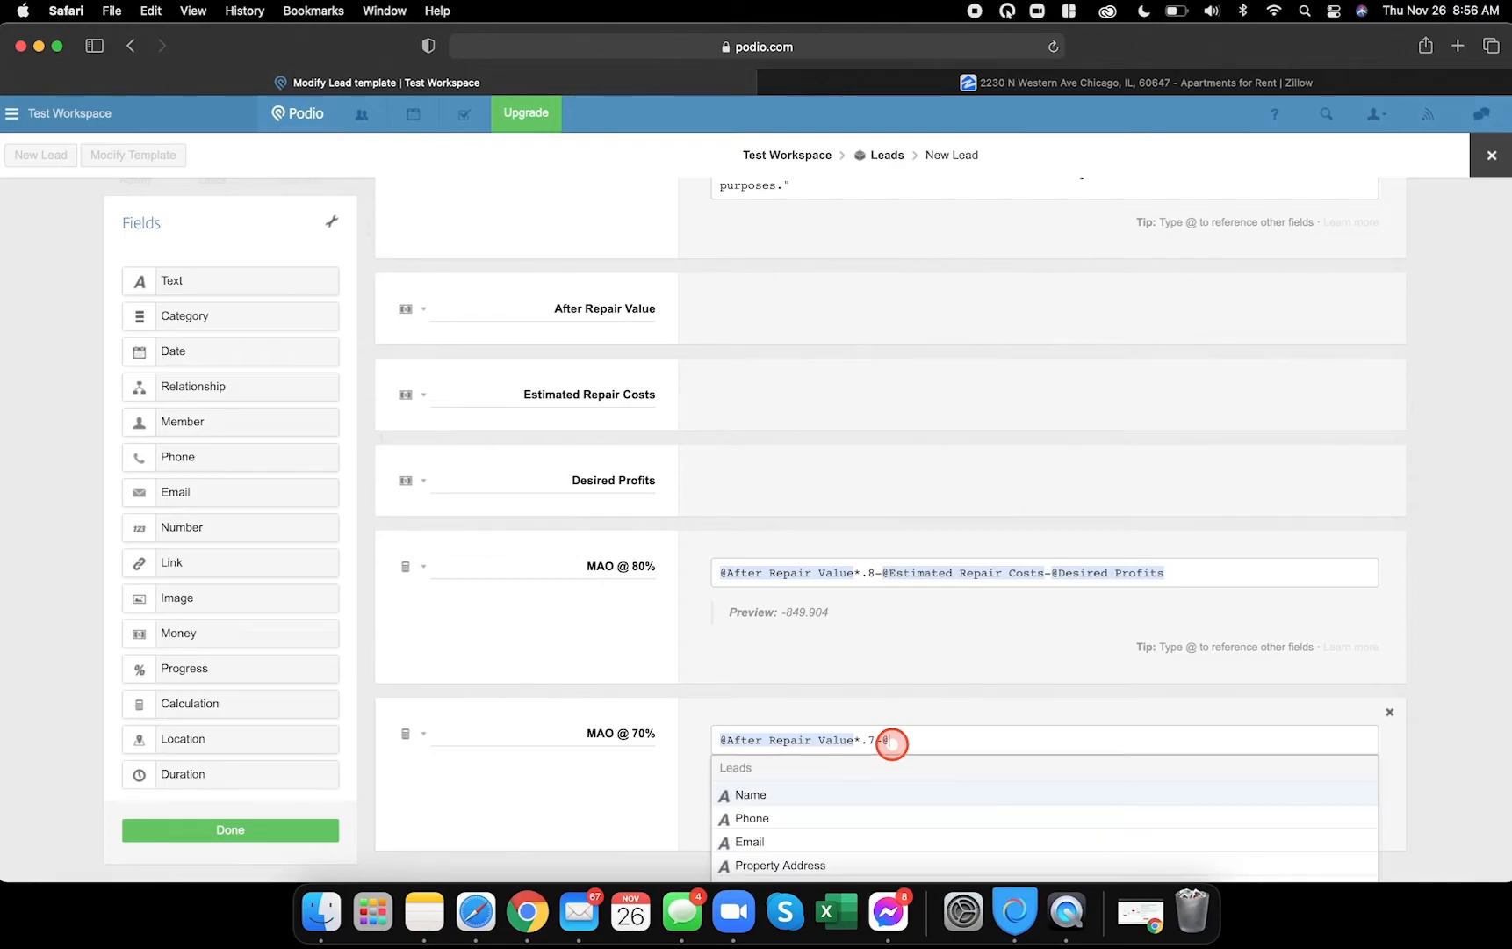
text(est)
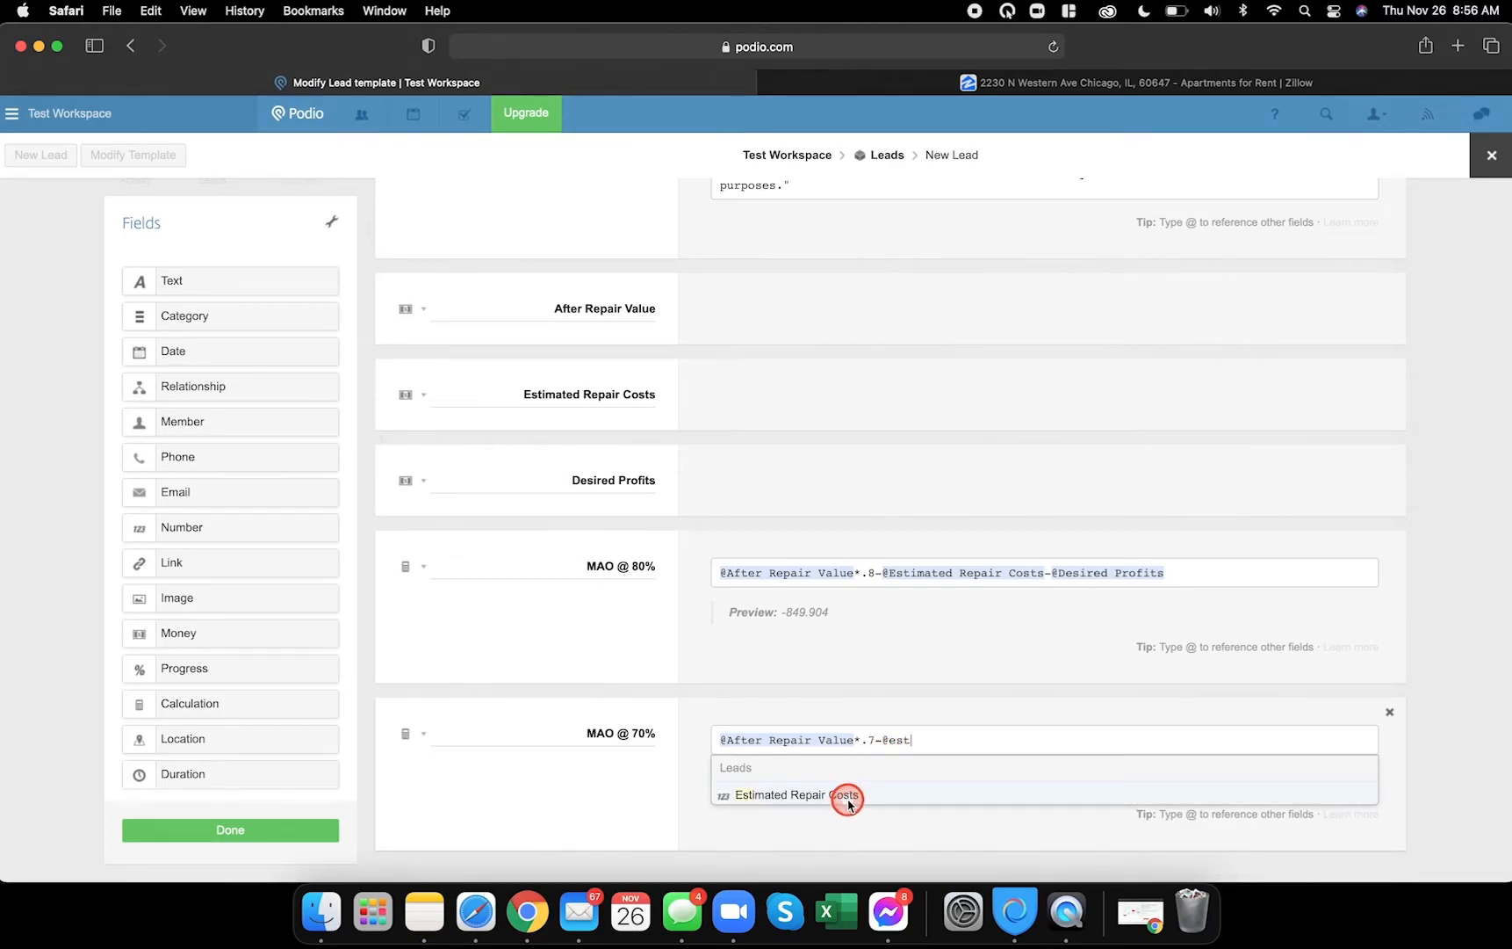
click(848, 796)
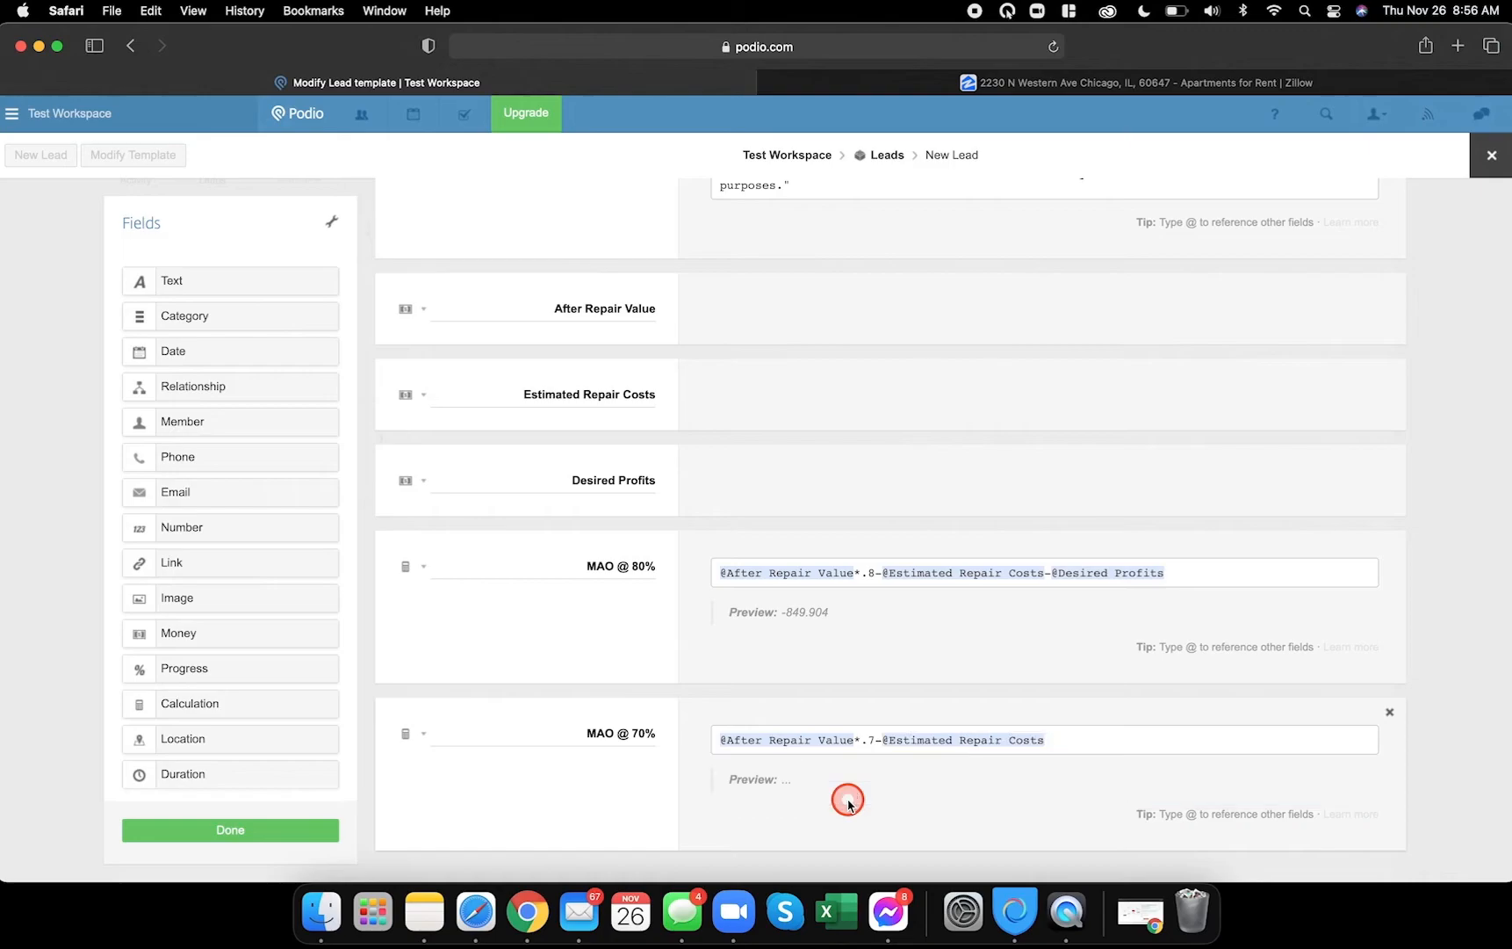
click(1086, 739)
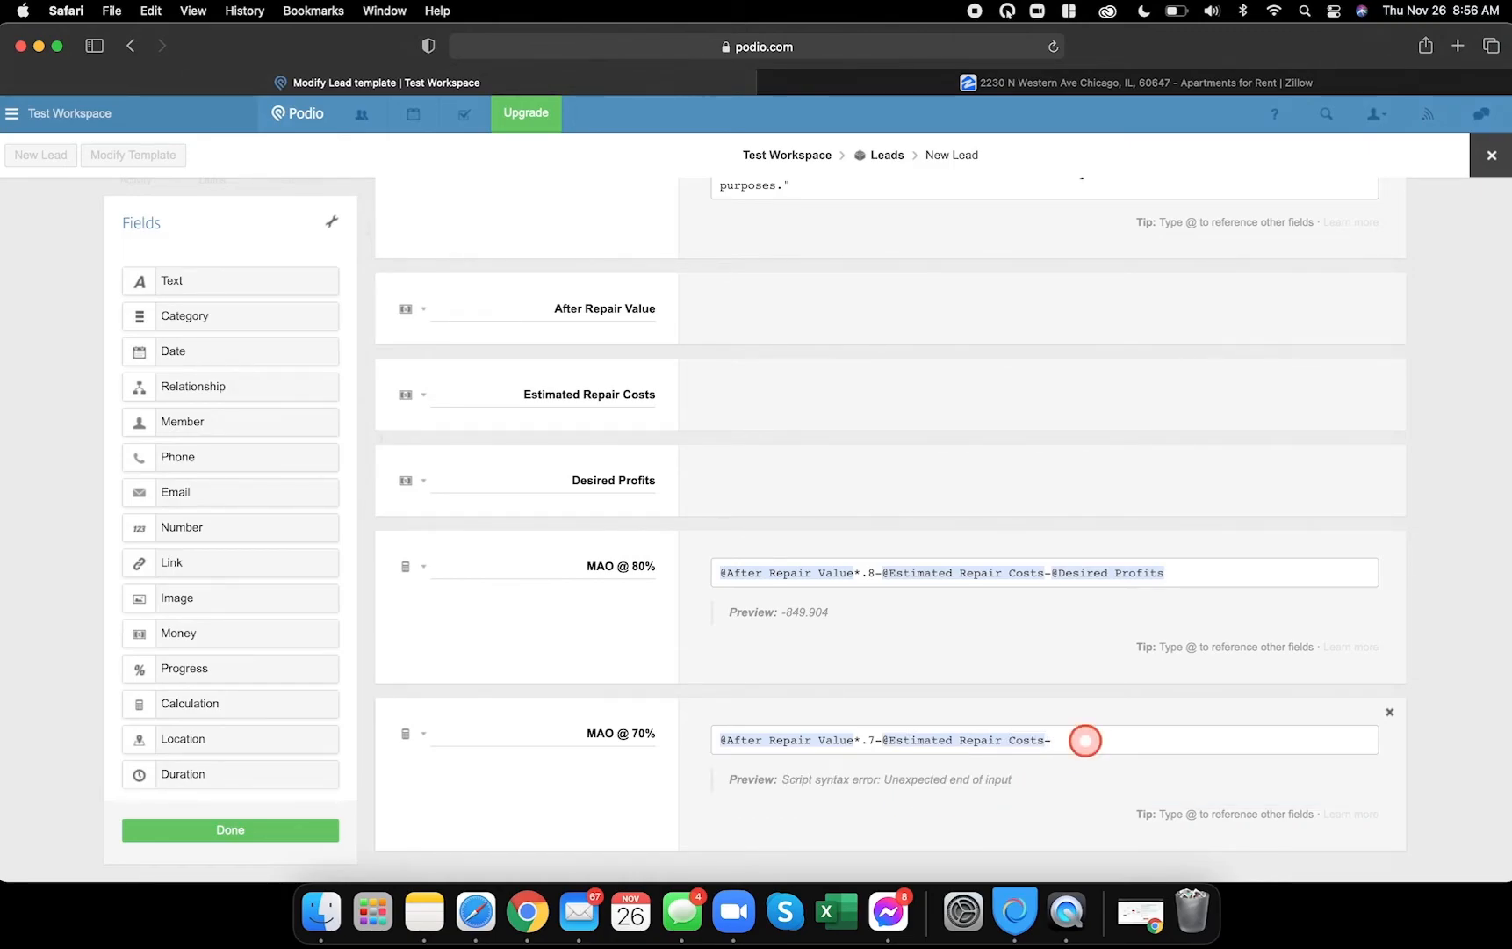
text(@des)
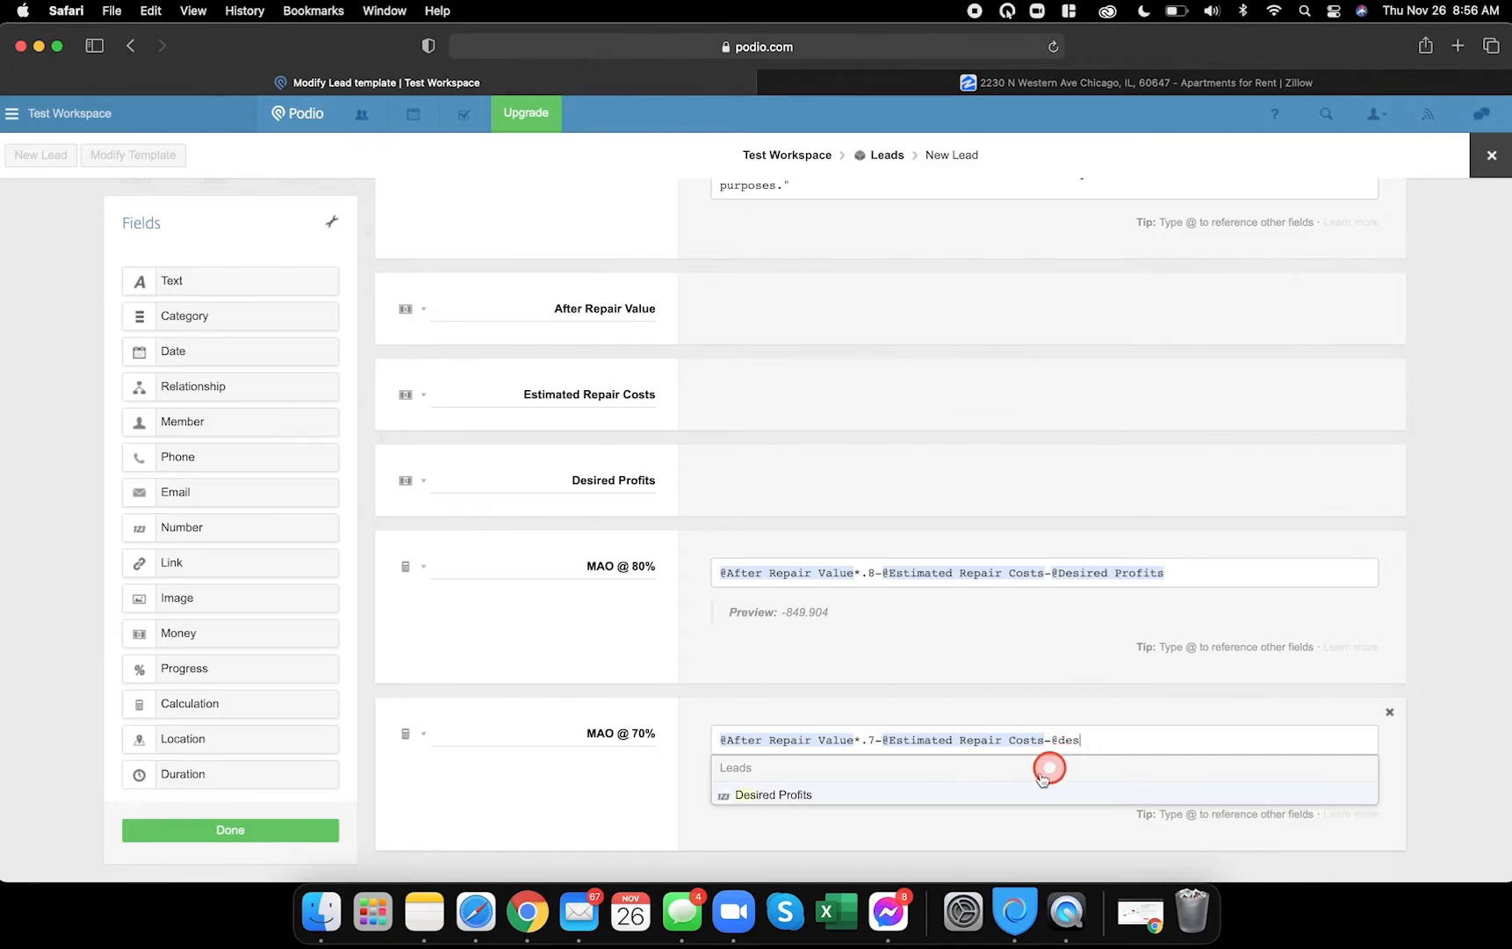
click(815, 795)
click(255, 830)
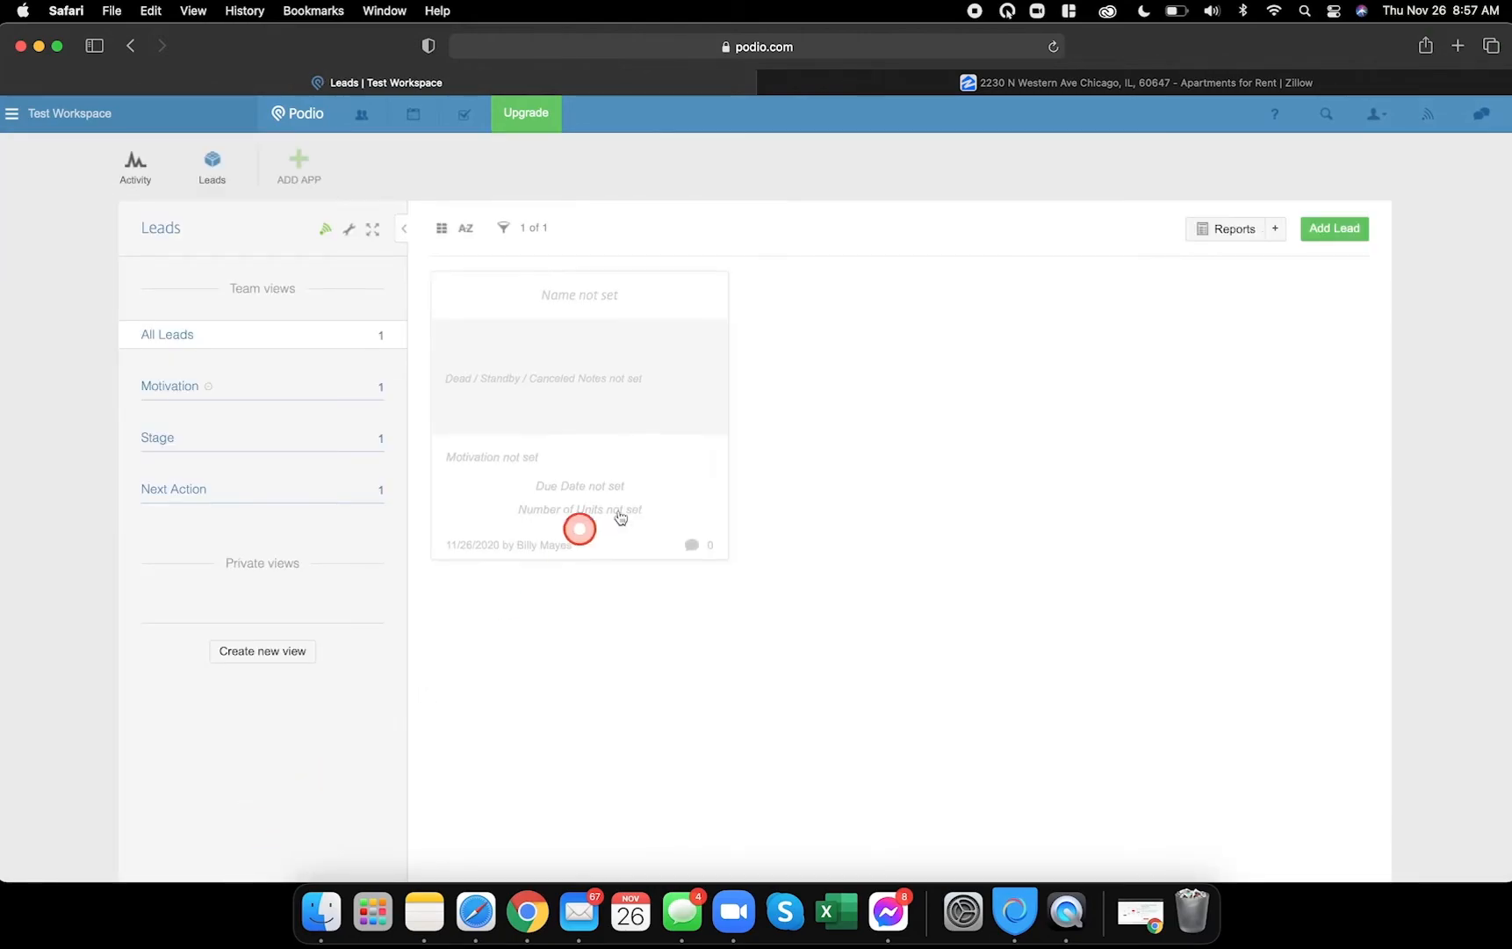
- Enter $100,000, $20,000 and $5,000 in the test lead's money fields, then compare with Chrome's demo lead
click(638, 302)
scroll(564, 655, down, 10)
scroll(549, 694, down, 15)
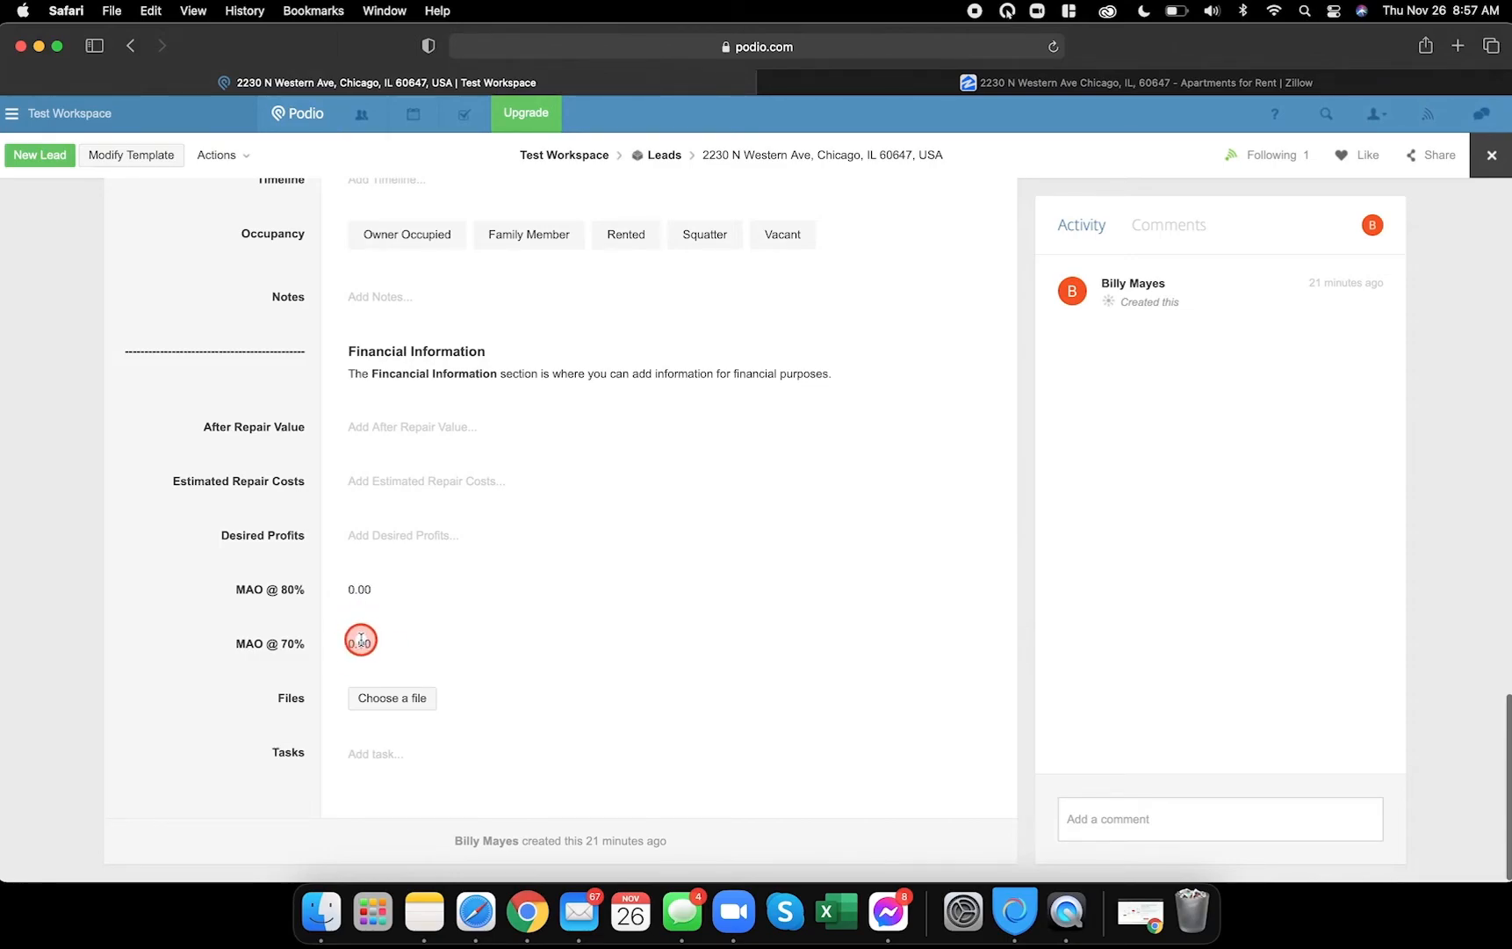
click(417, 426)
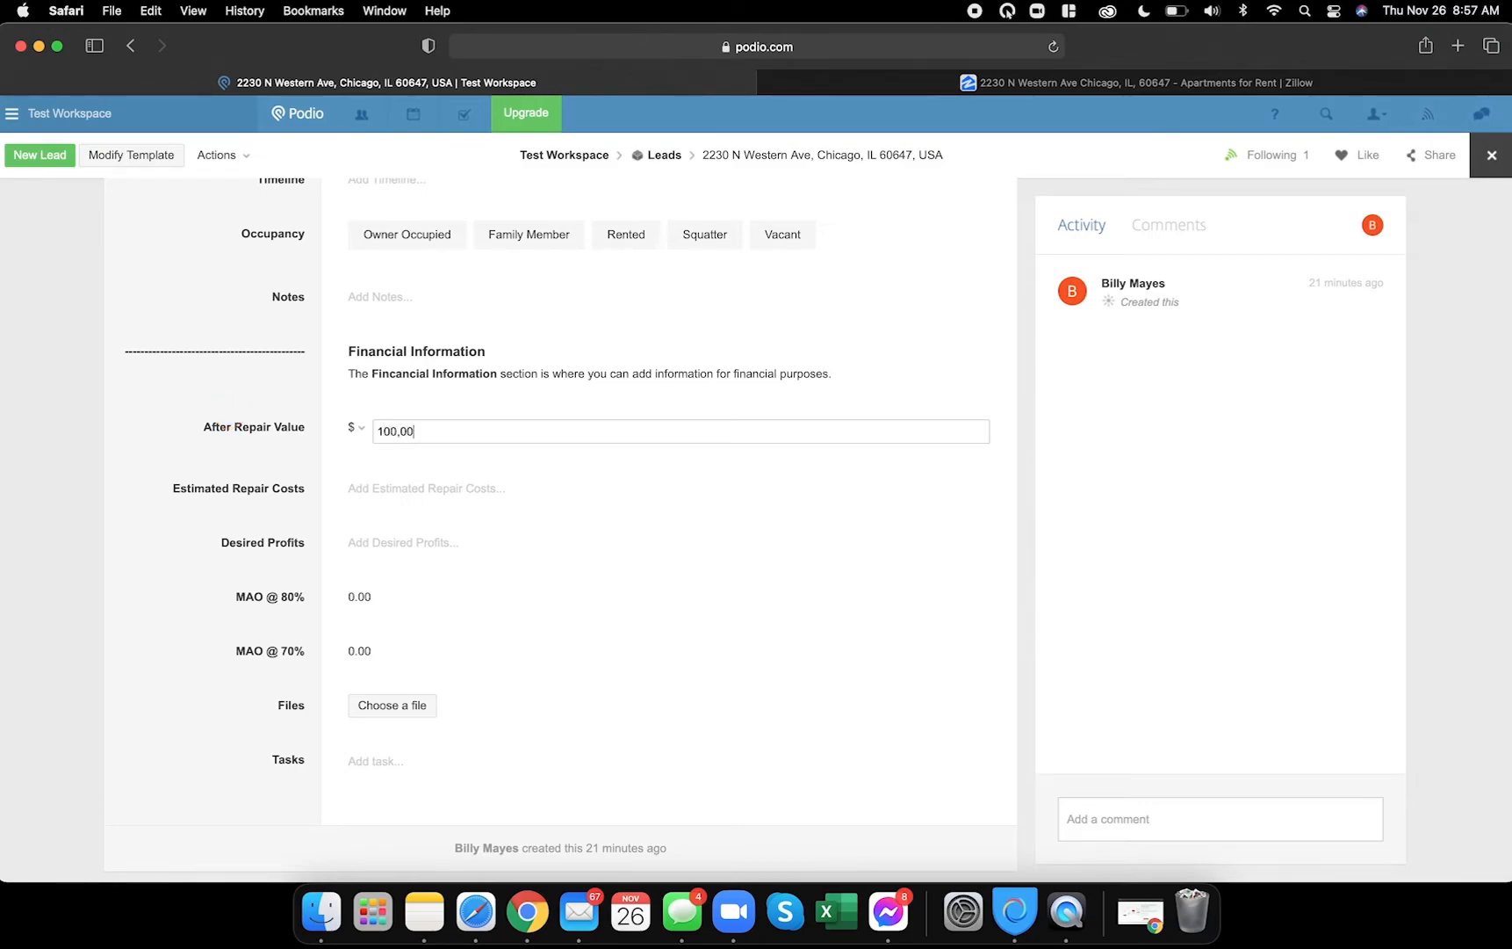
click(389, 489)
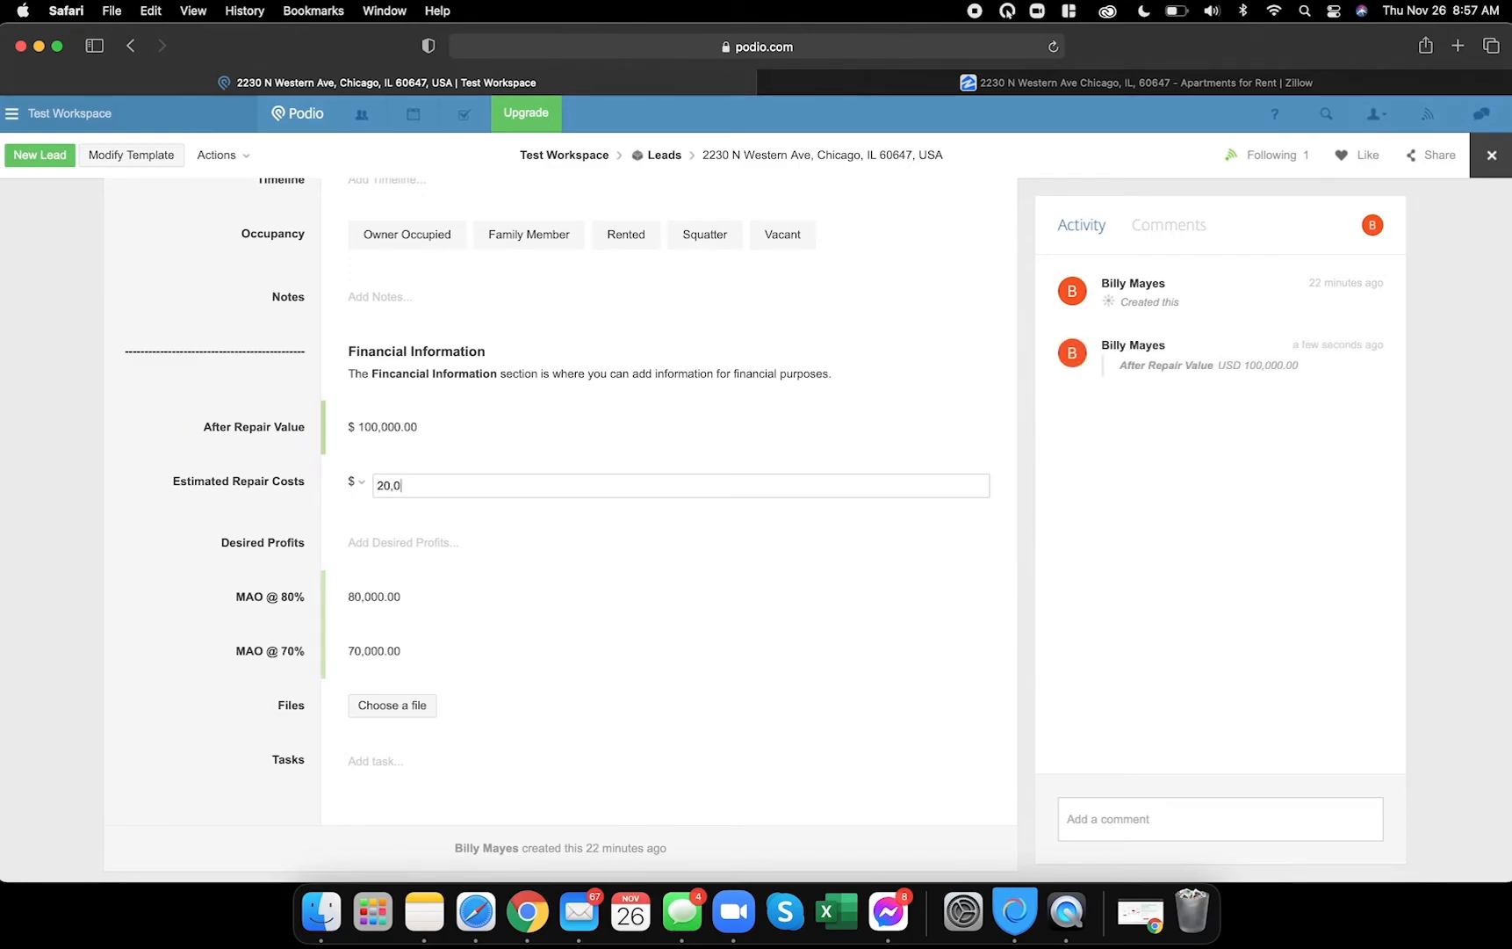
click(173, 520)
click(358, 543)
text(5,000)
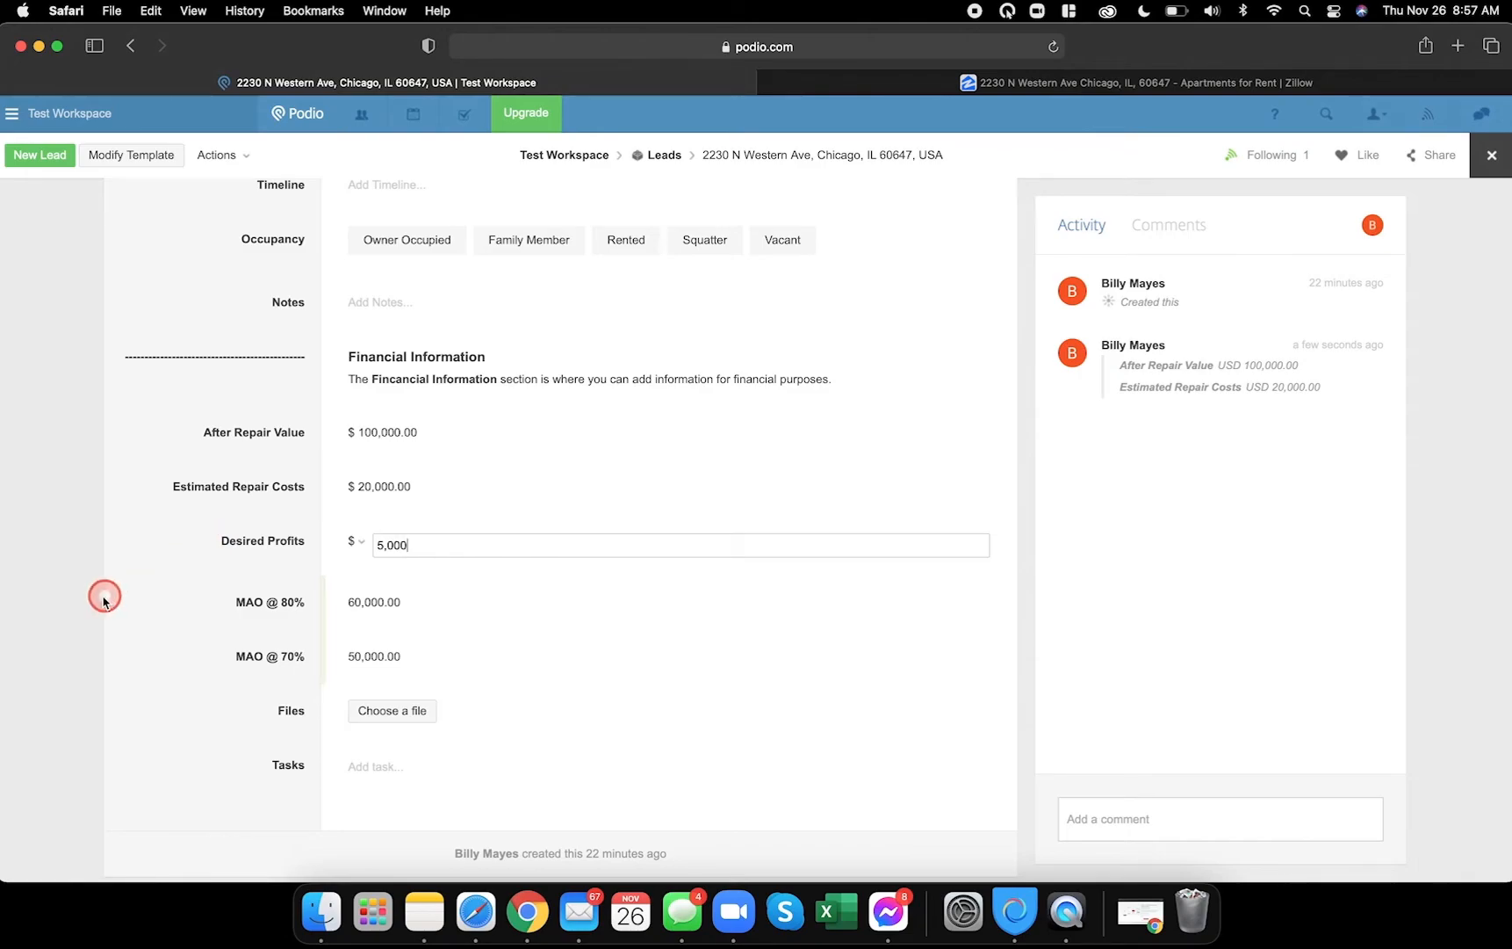
click(223, 571)
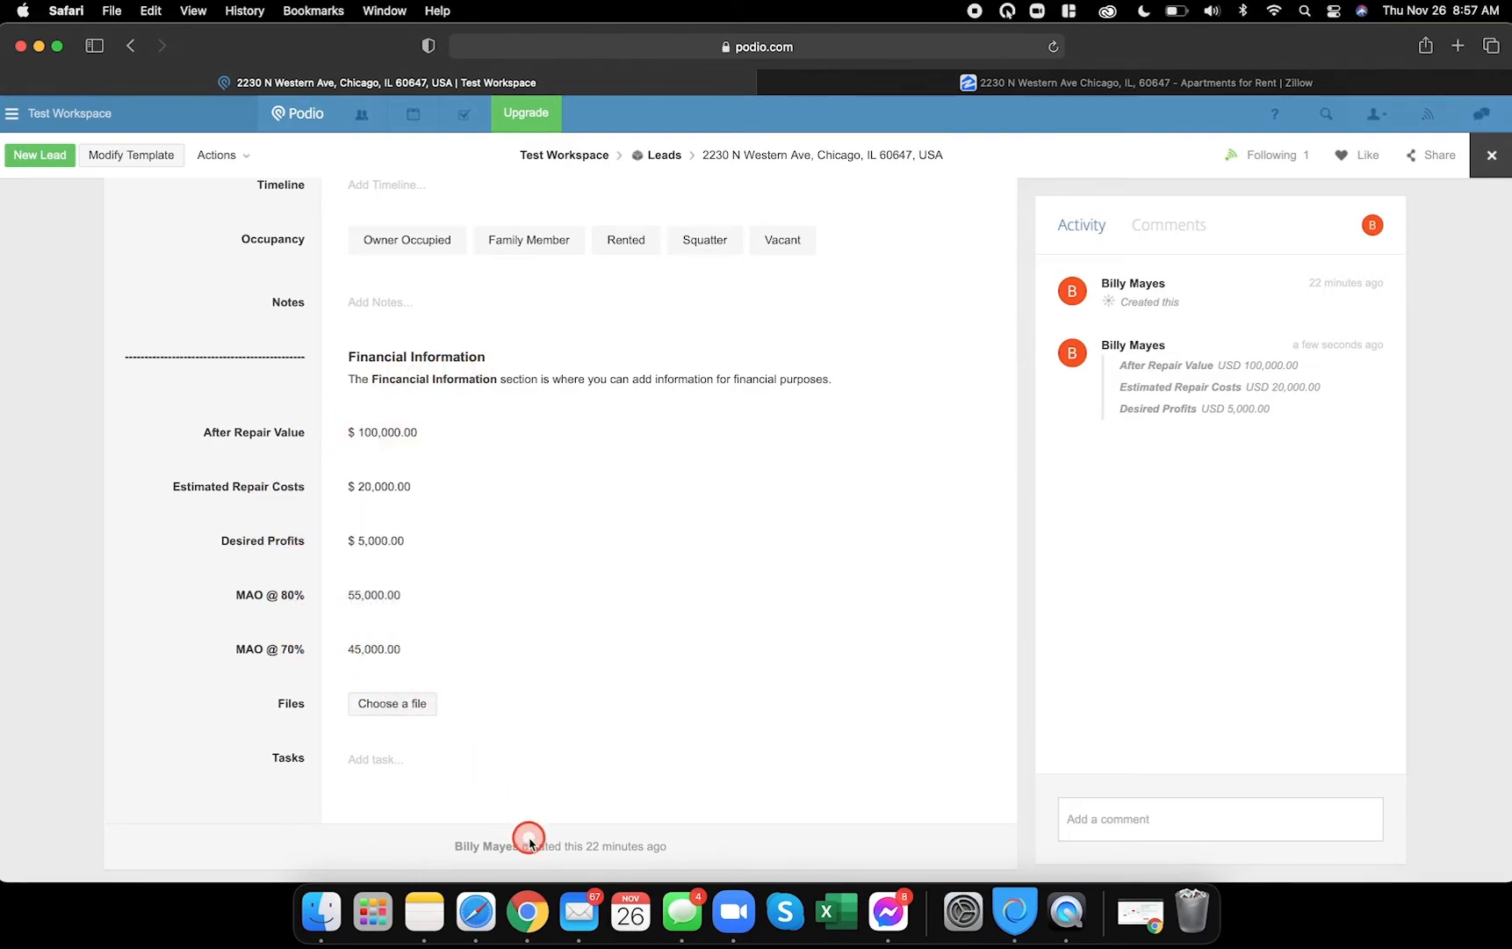
click(526, 911)
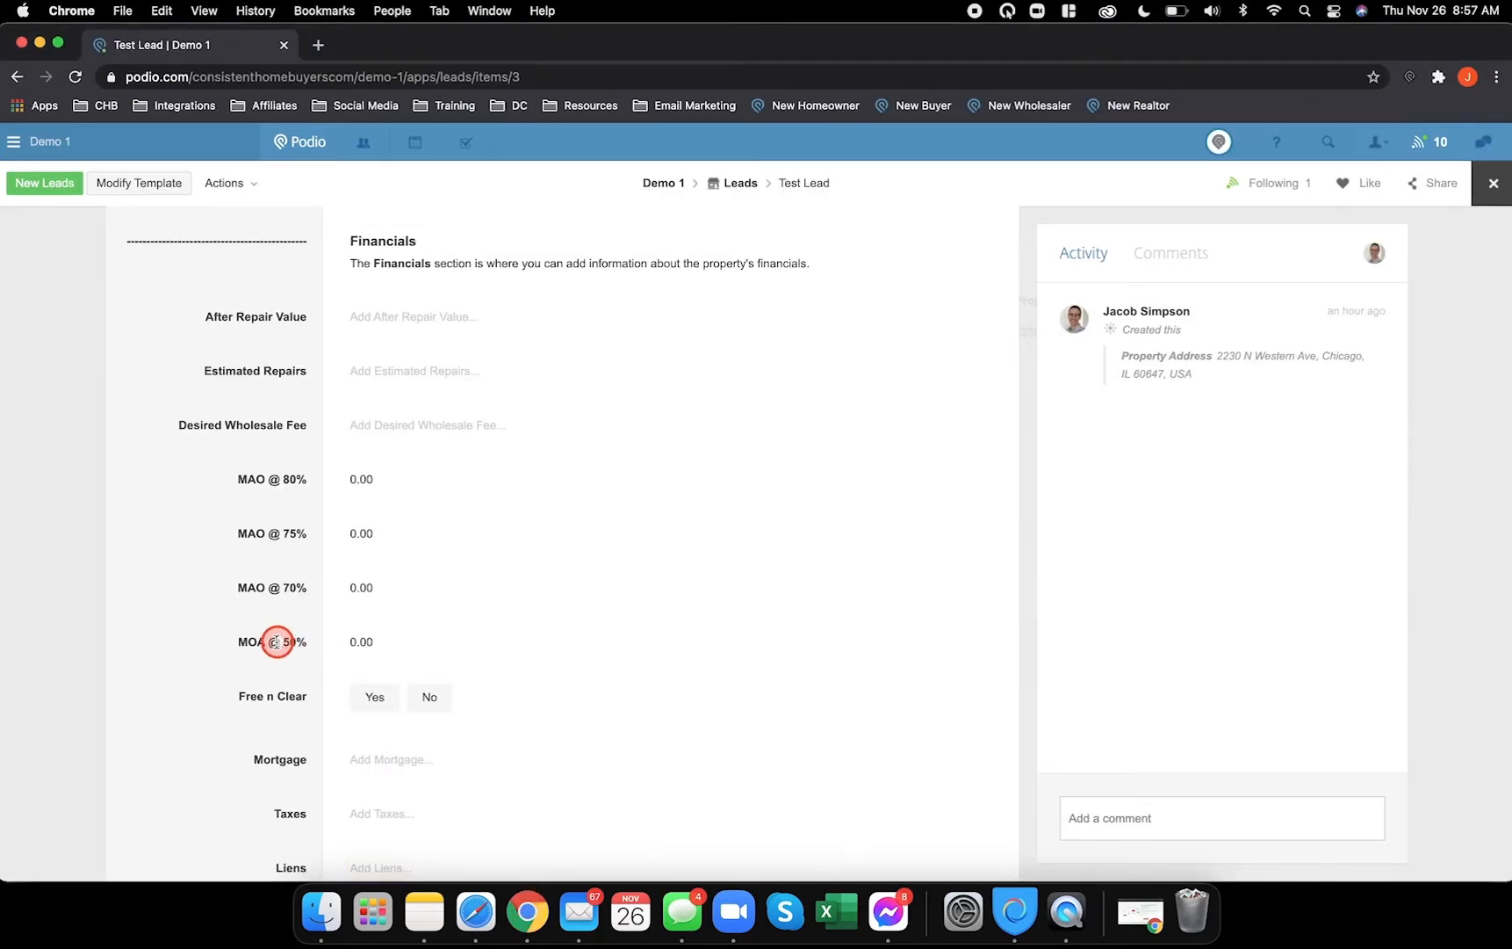
scroll(276, 641, down, 5)
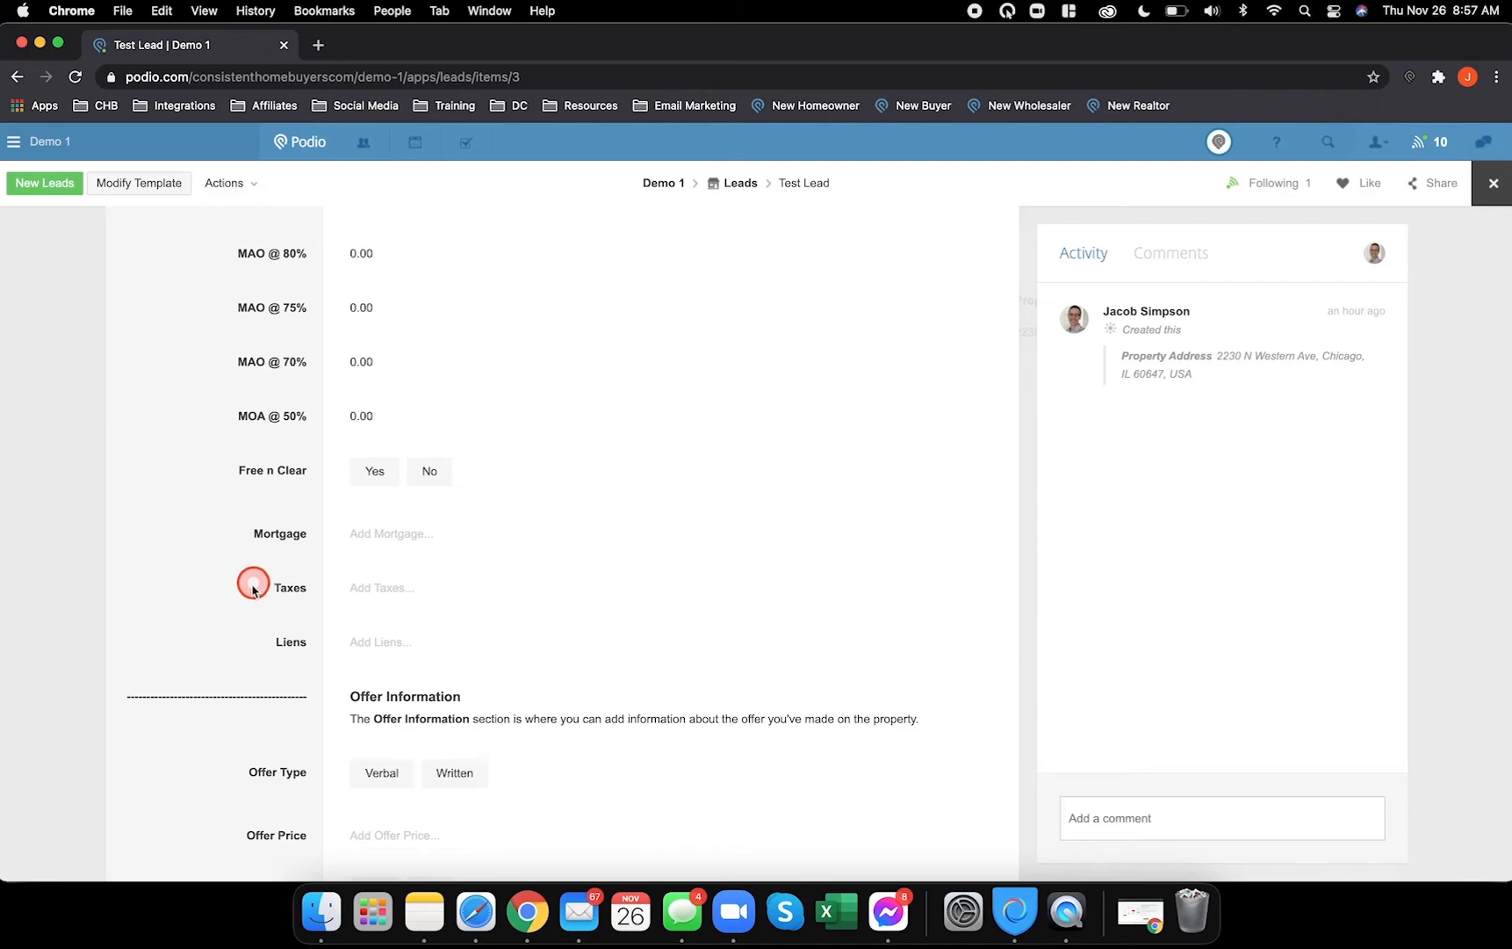
- Close the test lead in Safari and reopen the Leads template for editing
click(474, 919)
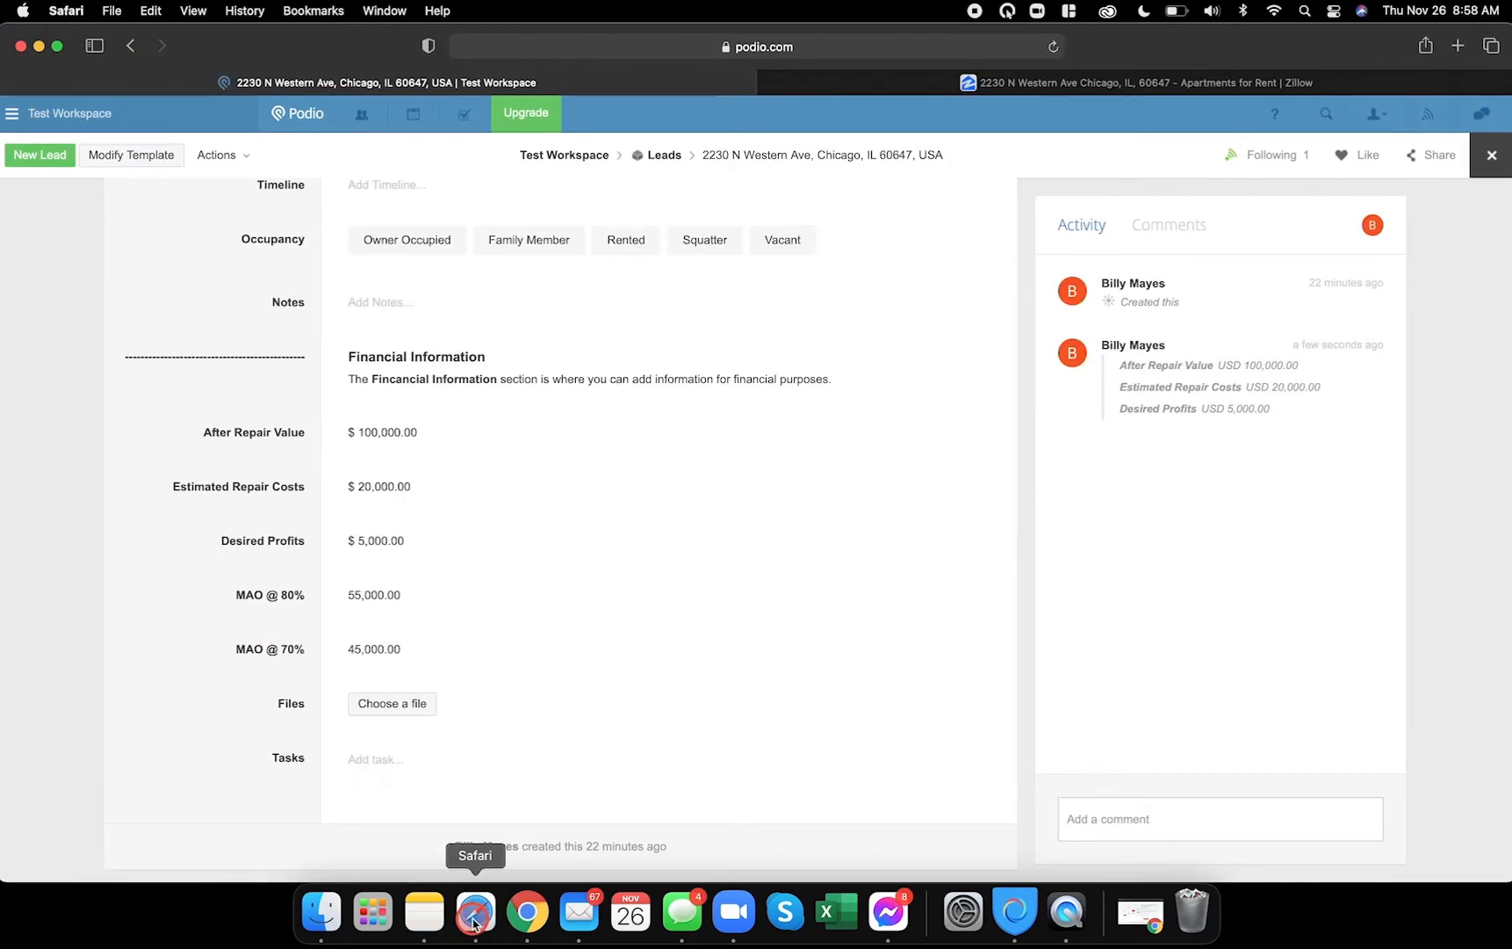
click(1480, 173)
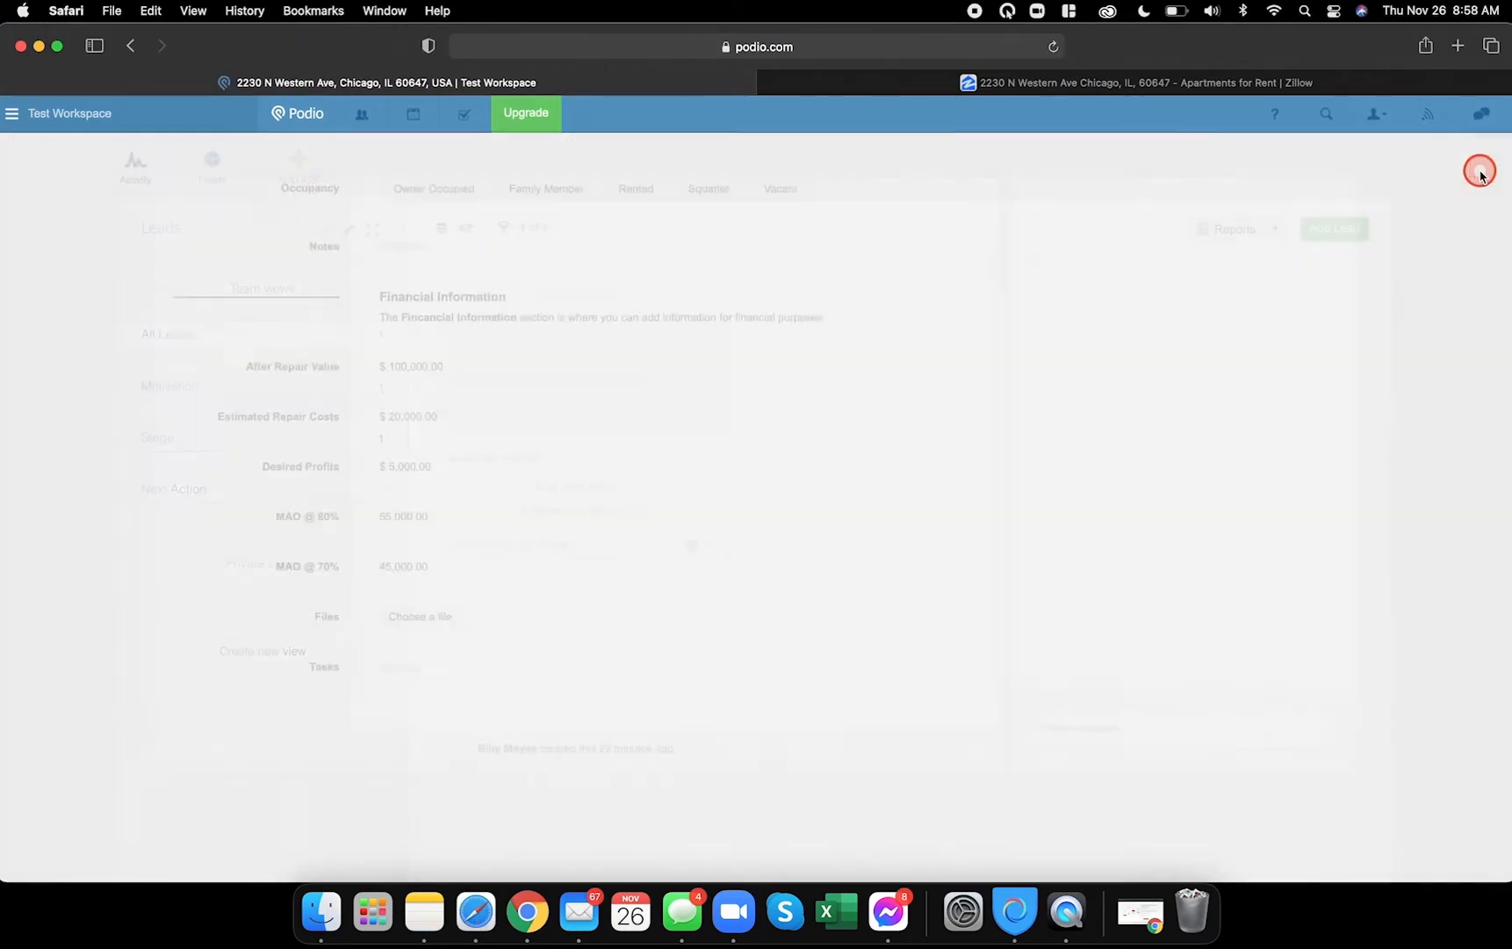
click(349, 230)
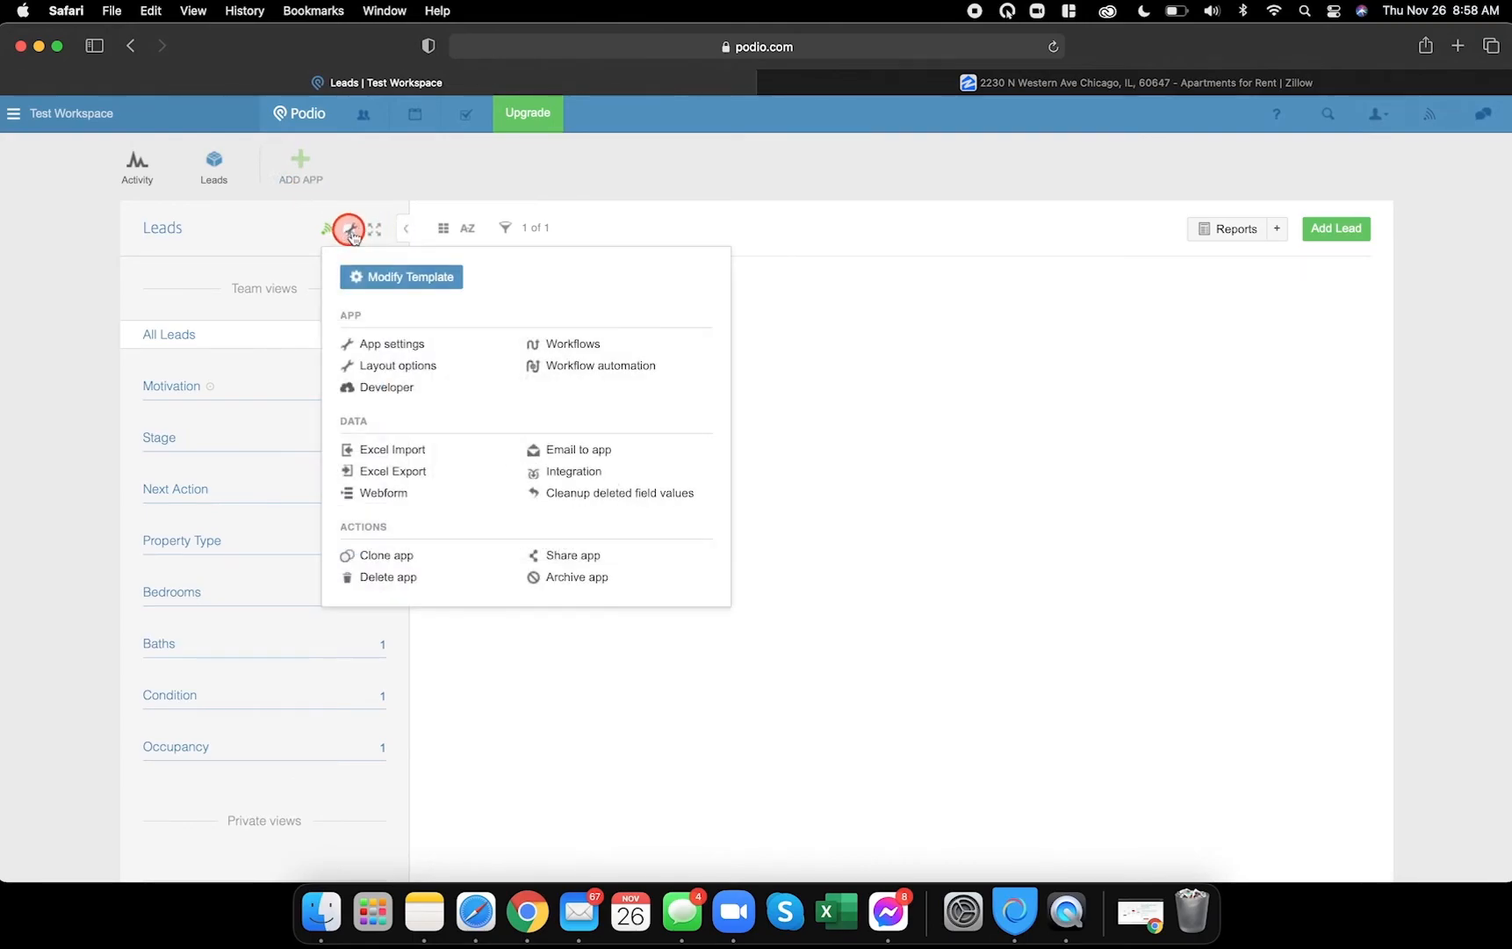
click(407, 275)
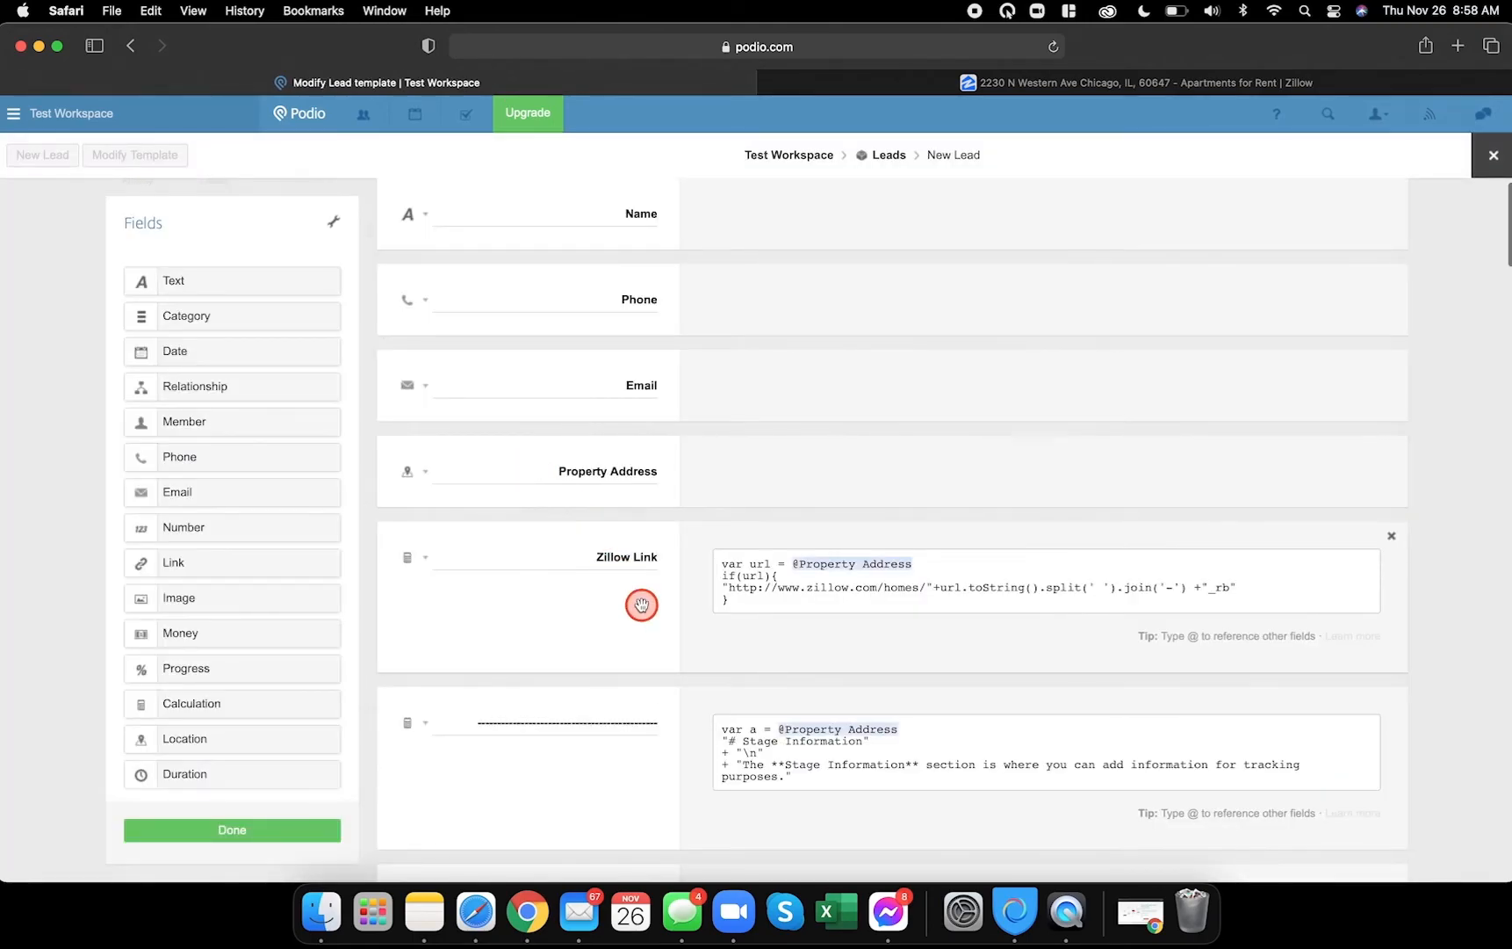
scroll(641, 603, down, 20)
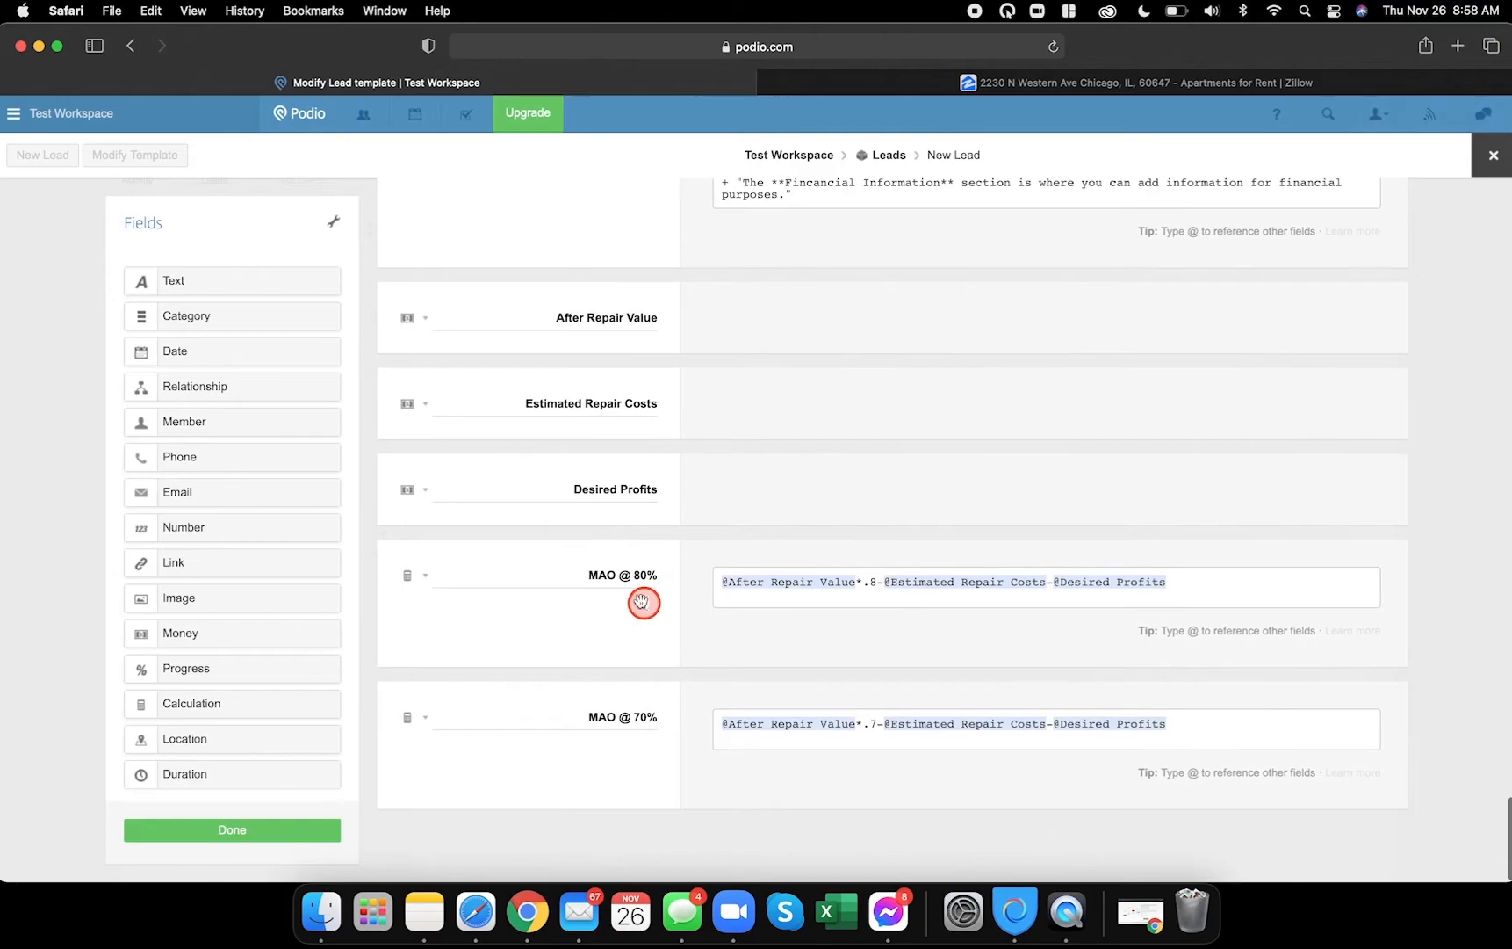
- Add a Category field labelled Free n Clear
drag(156, 318, 503, 823)
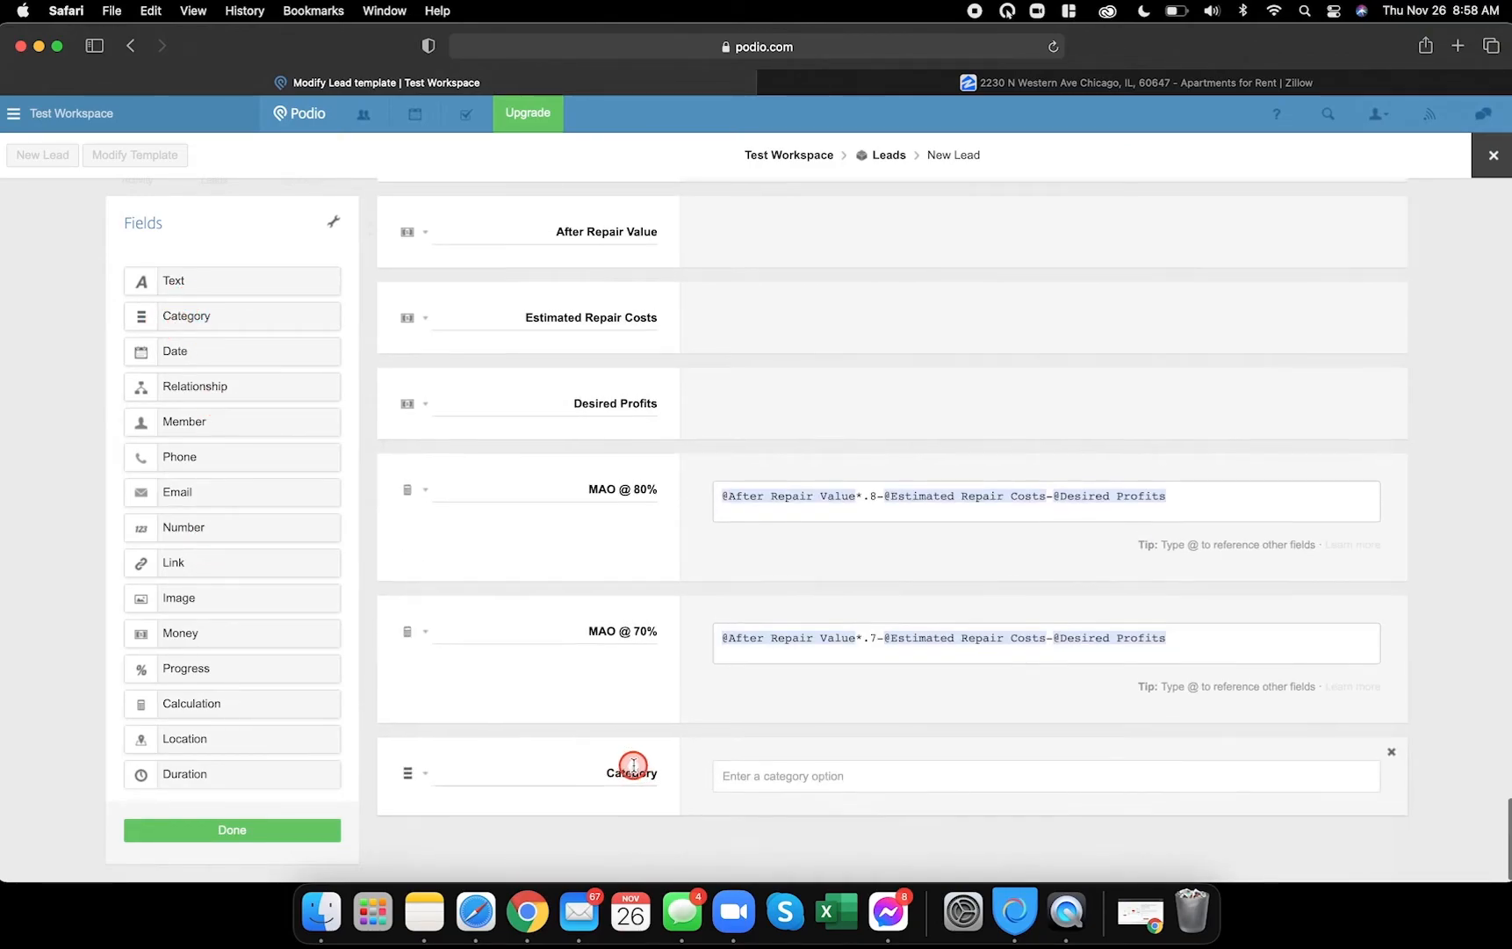
click(633, 765)
text(Free n)
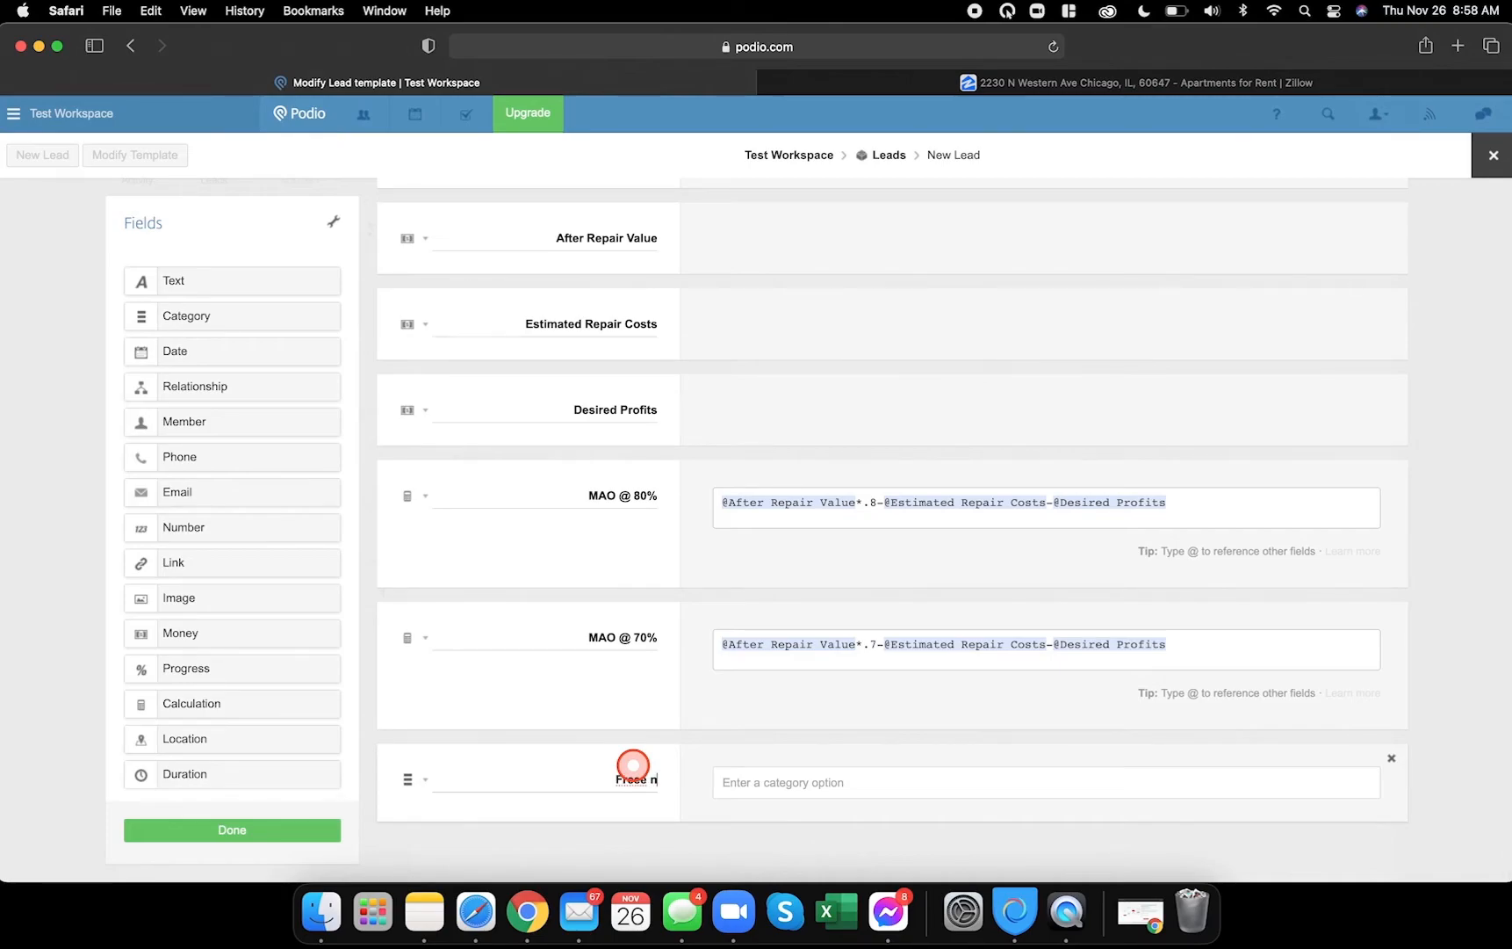
text( Clear)
- Add three Money fields named Mortgage, Taxes and Liens
drag(212, 632, 577, 739)
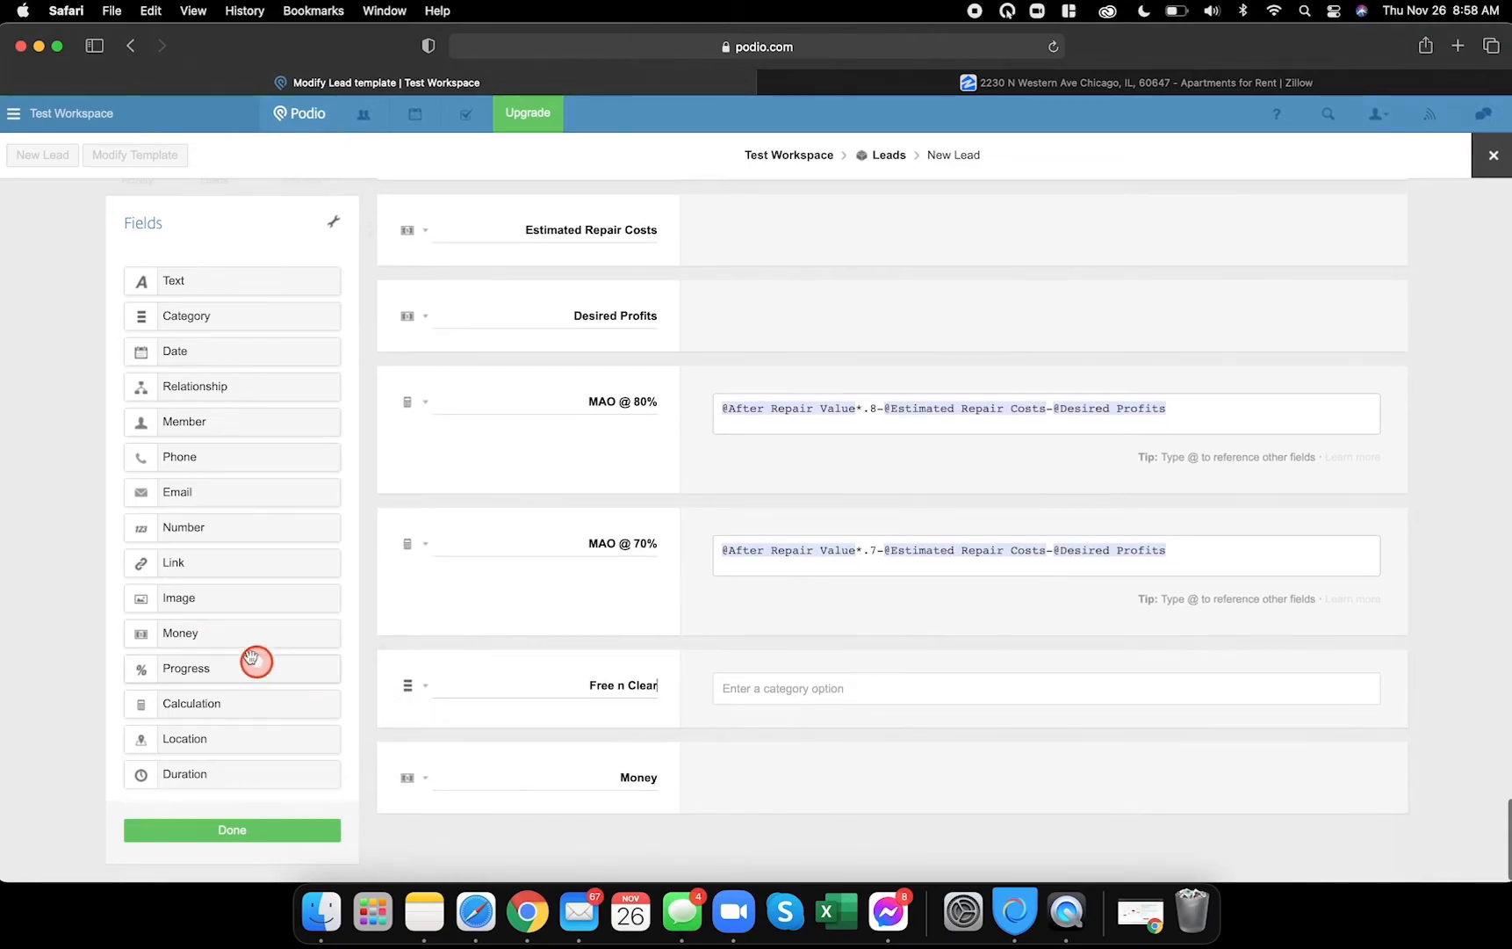
drag(209, 630, 572, 758)
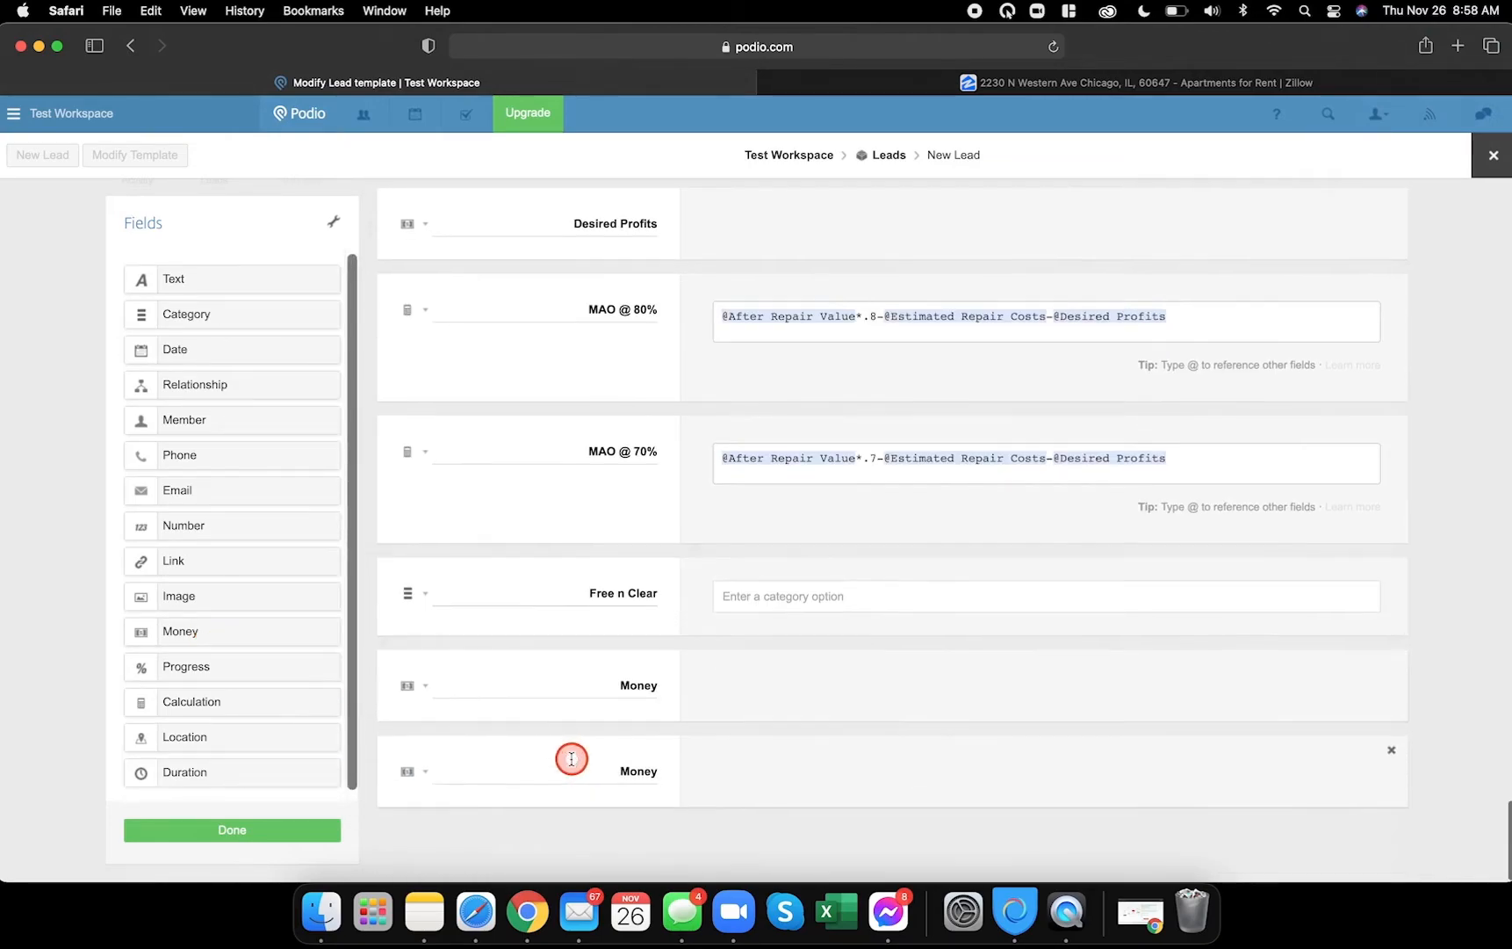
drag(185, 629, 461, 837)
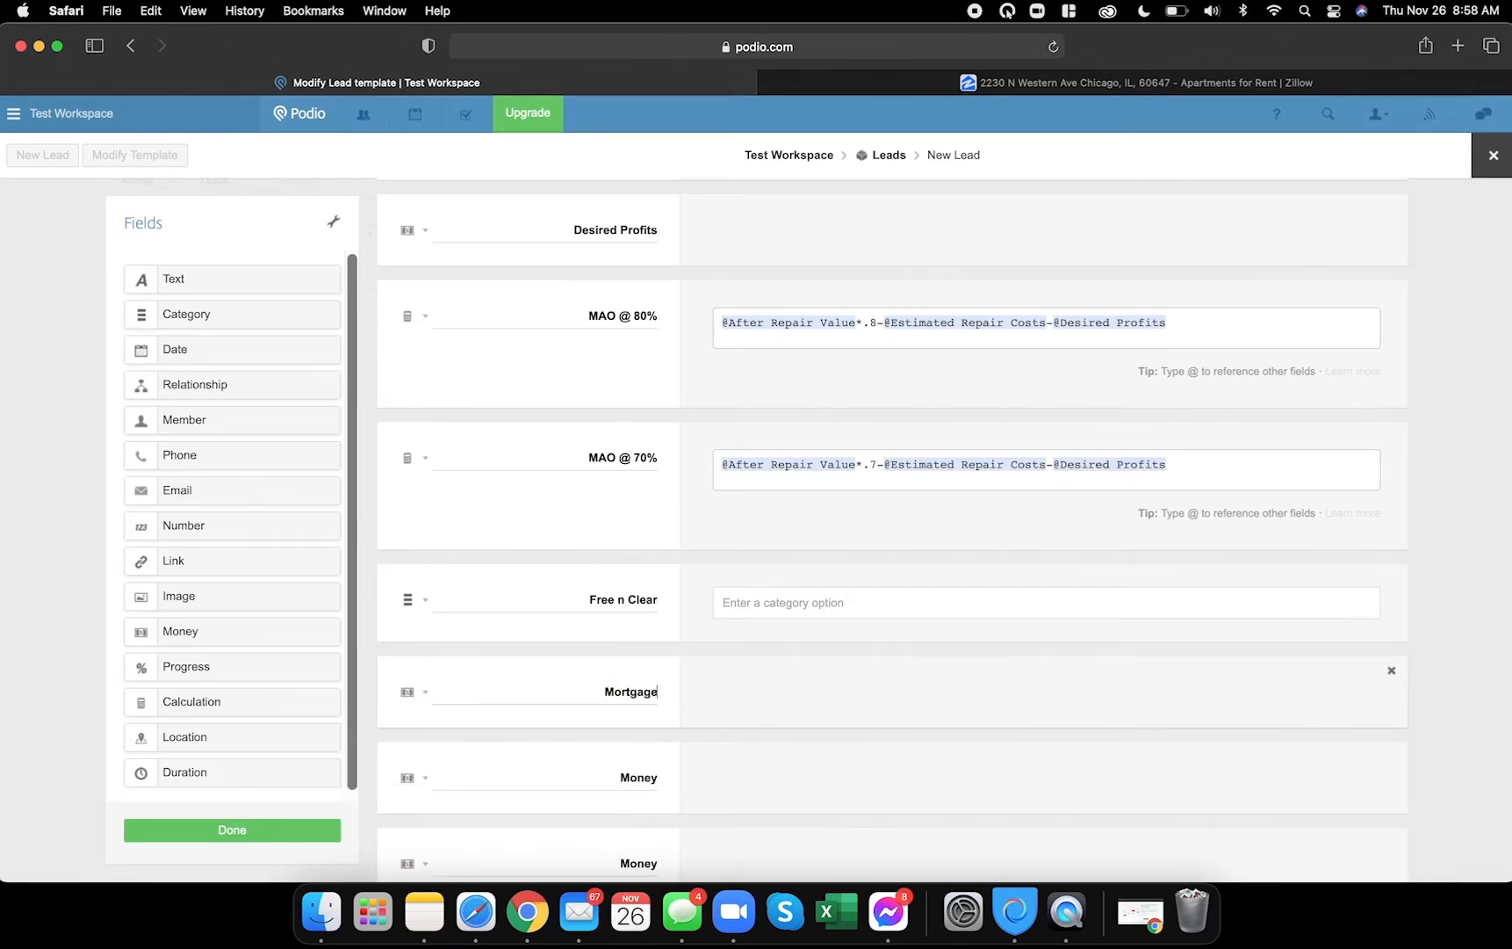
text(Taxes)
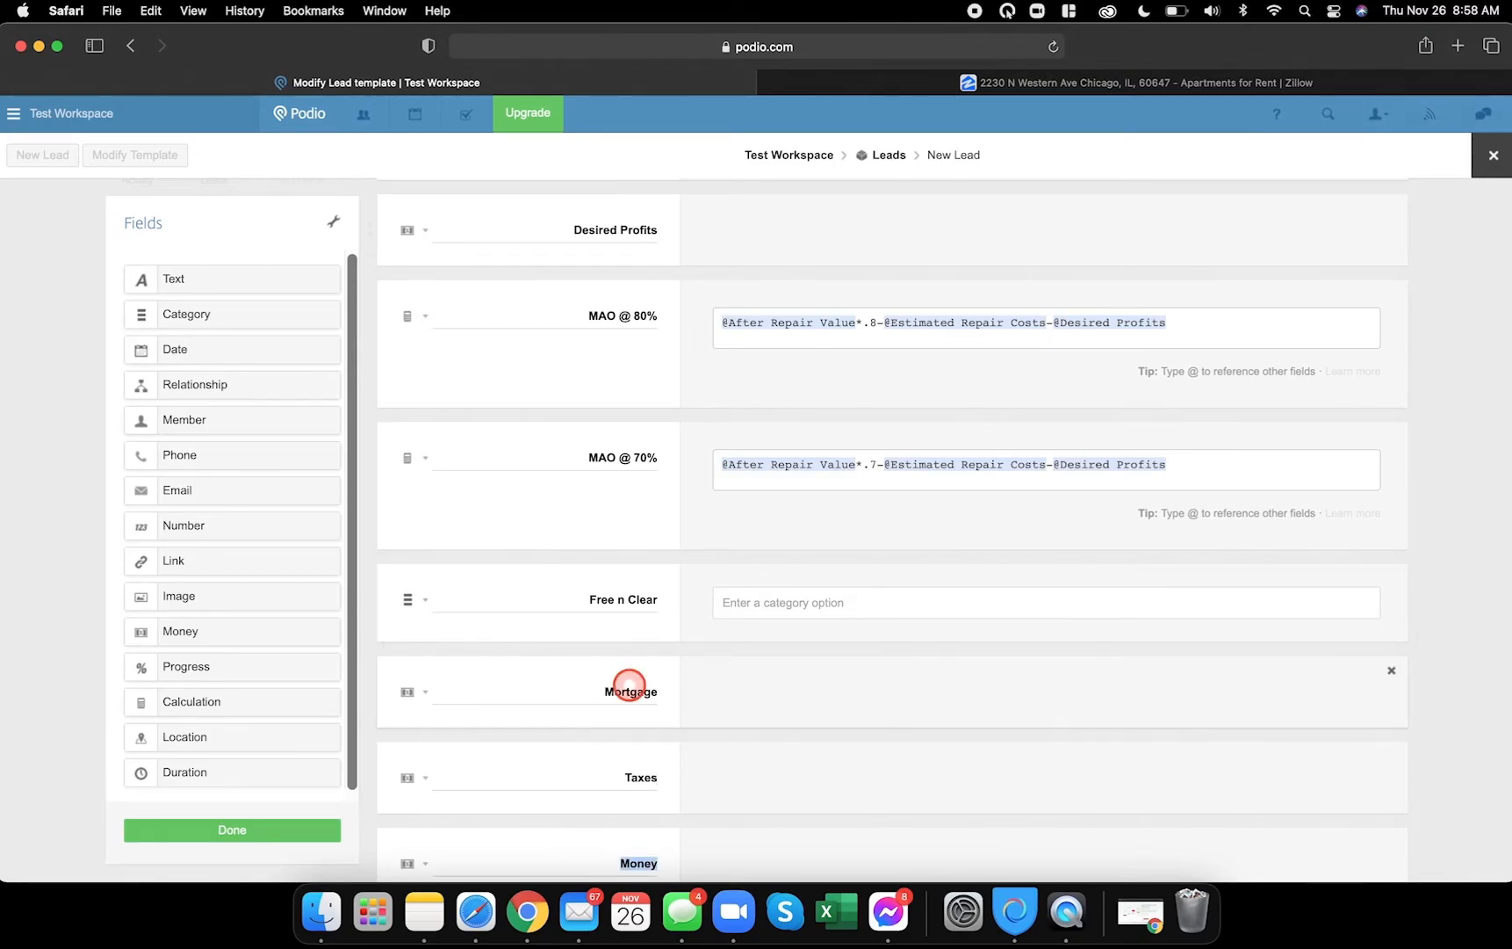
scroll(628, 685, down, 2)
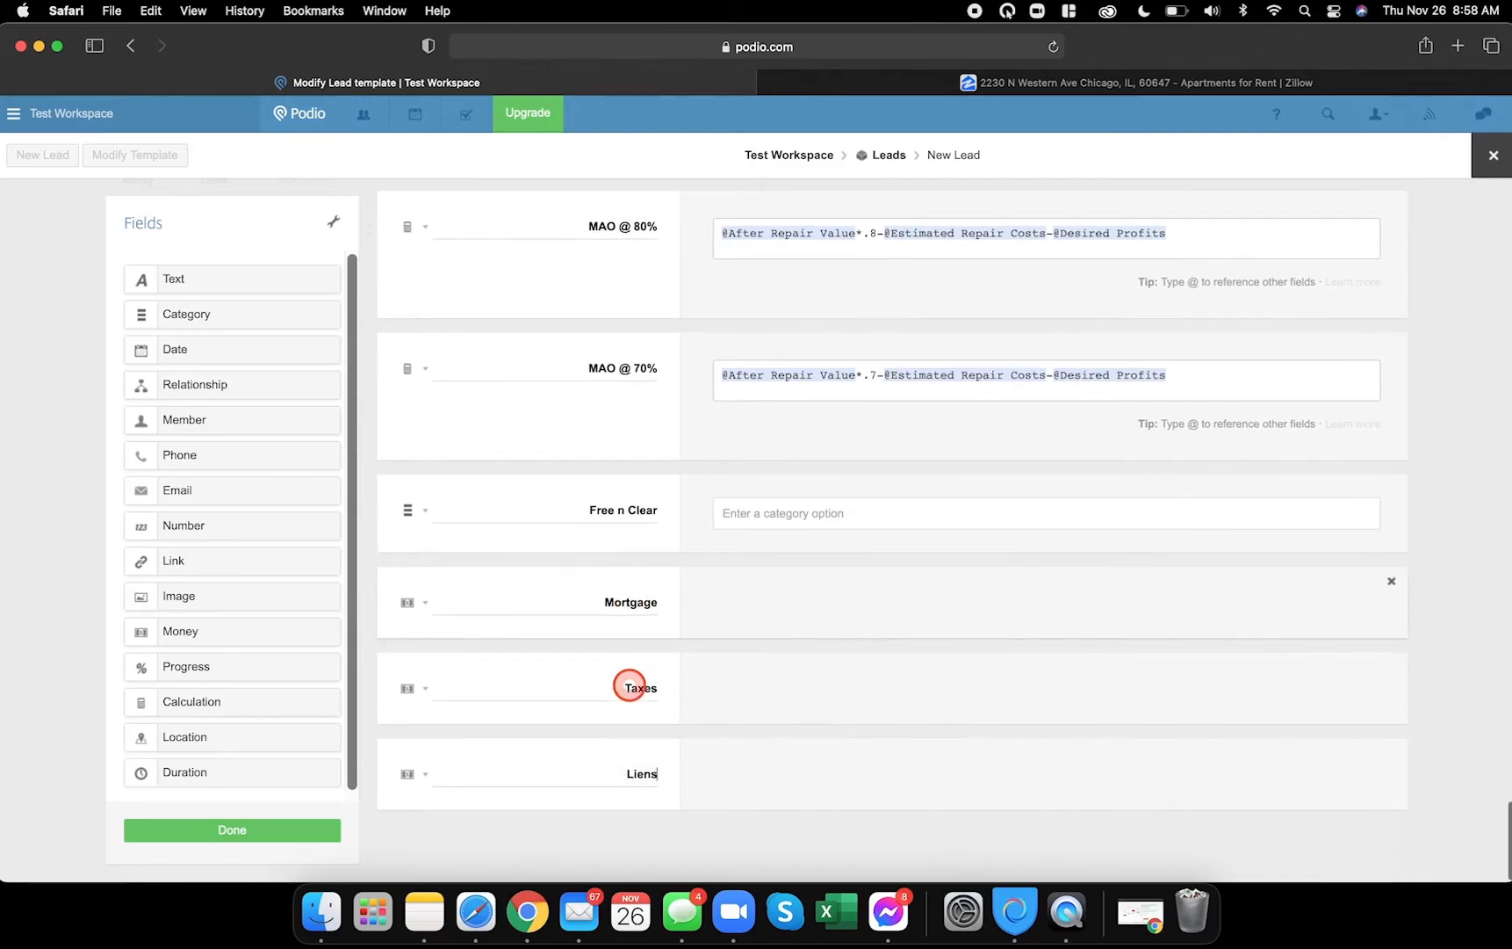
click(538, 926)
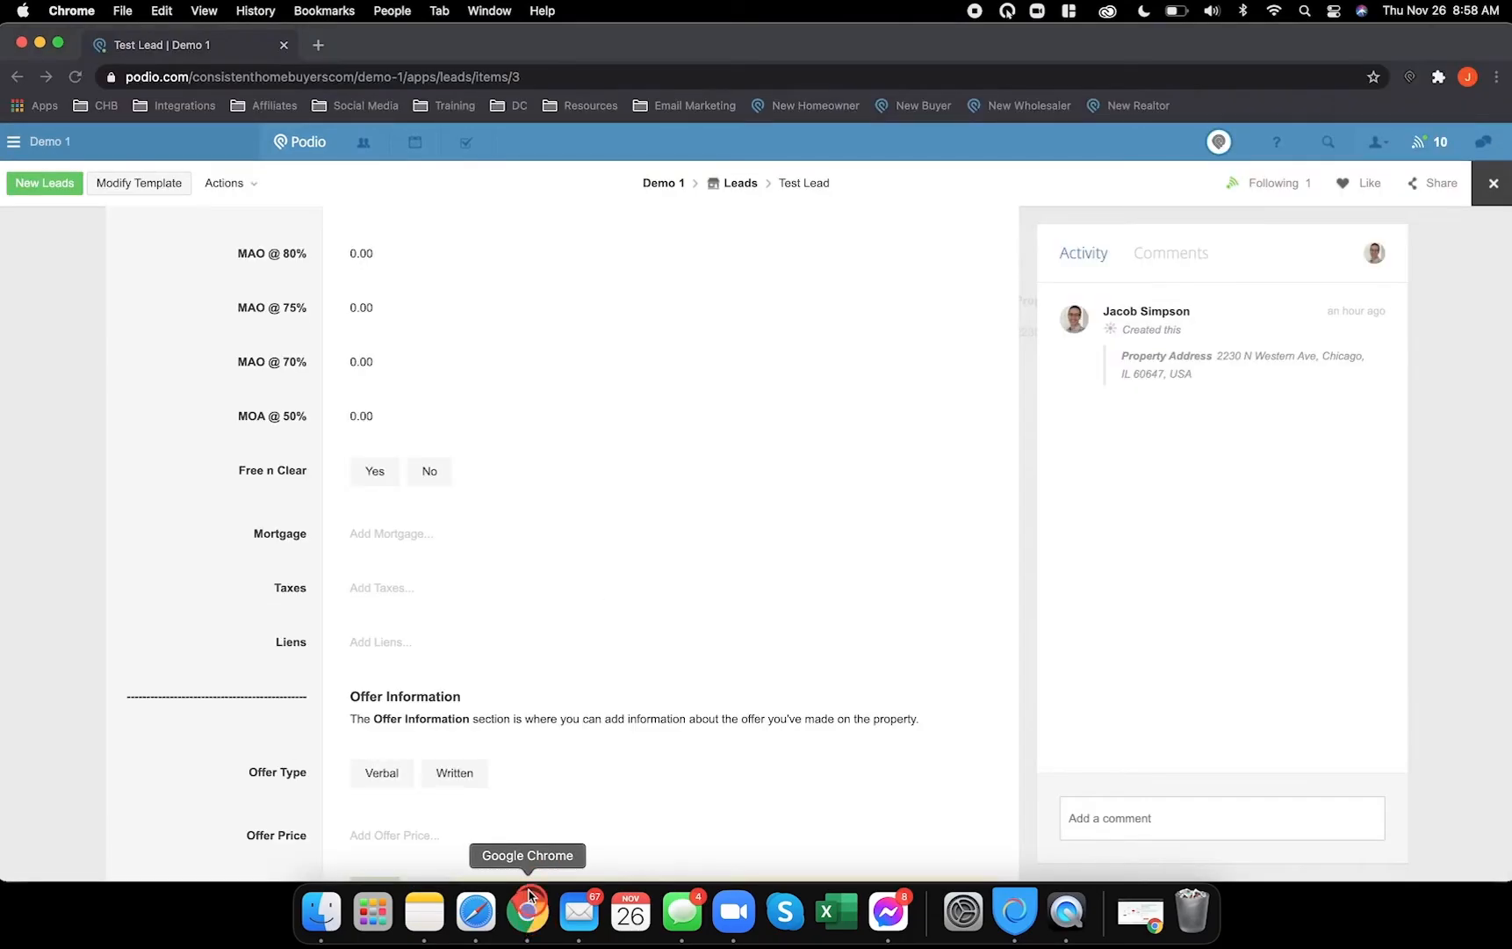
scroll(489, 610, down, 4)
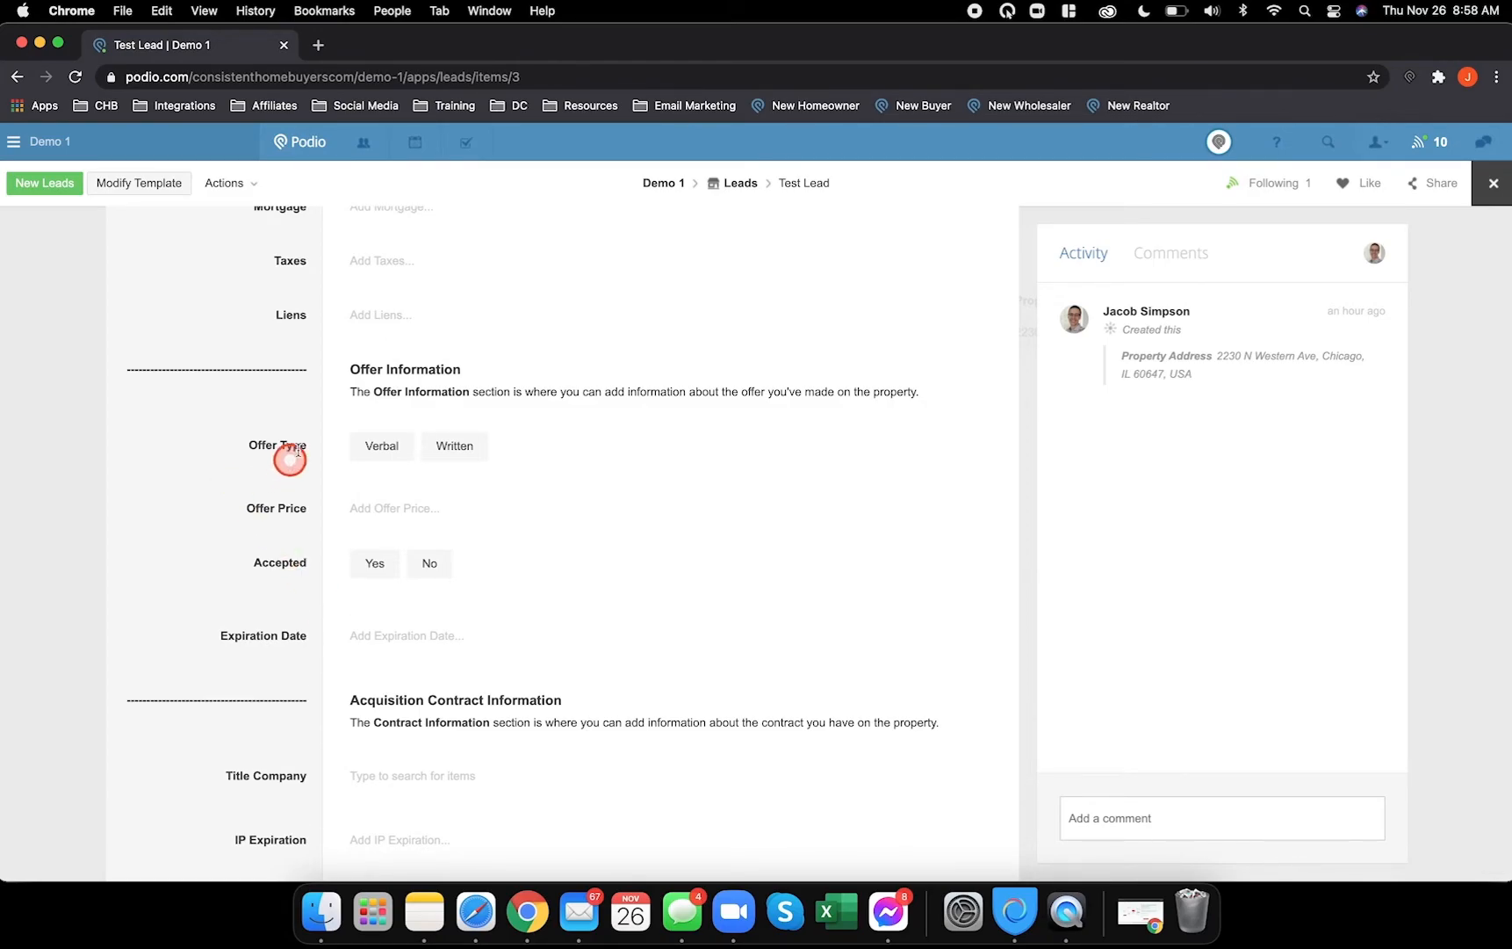
click(479, 929)
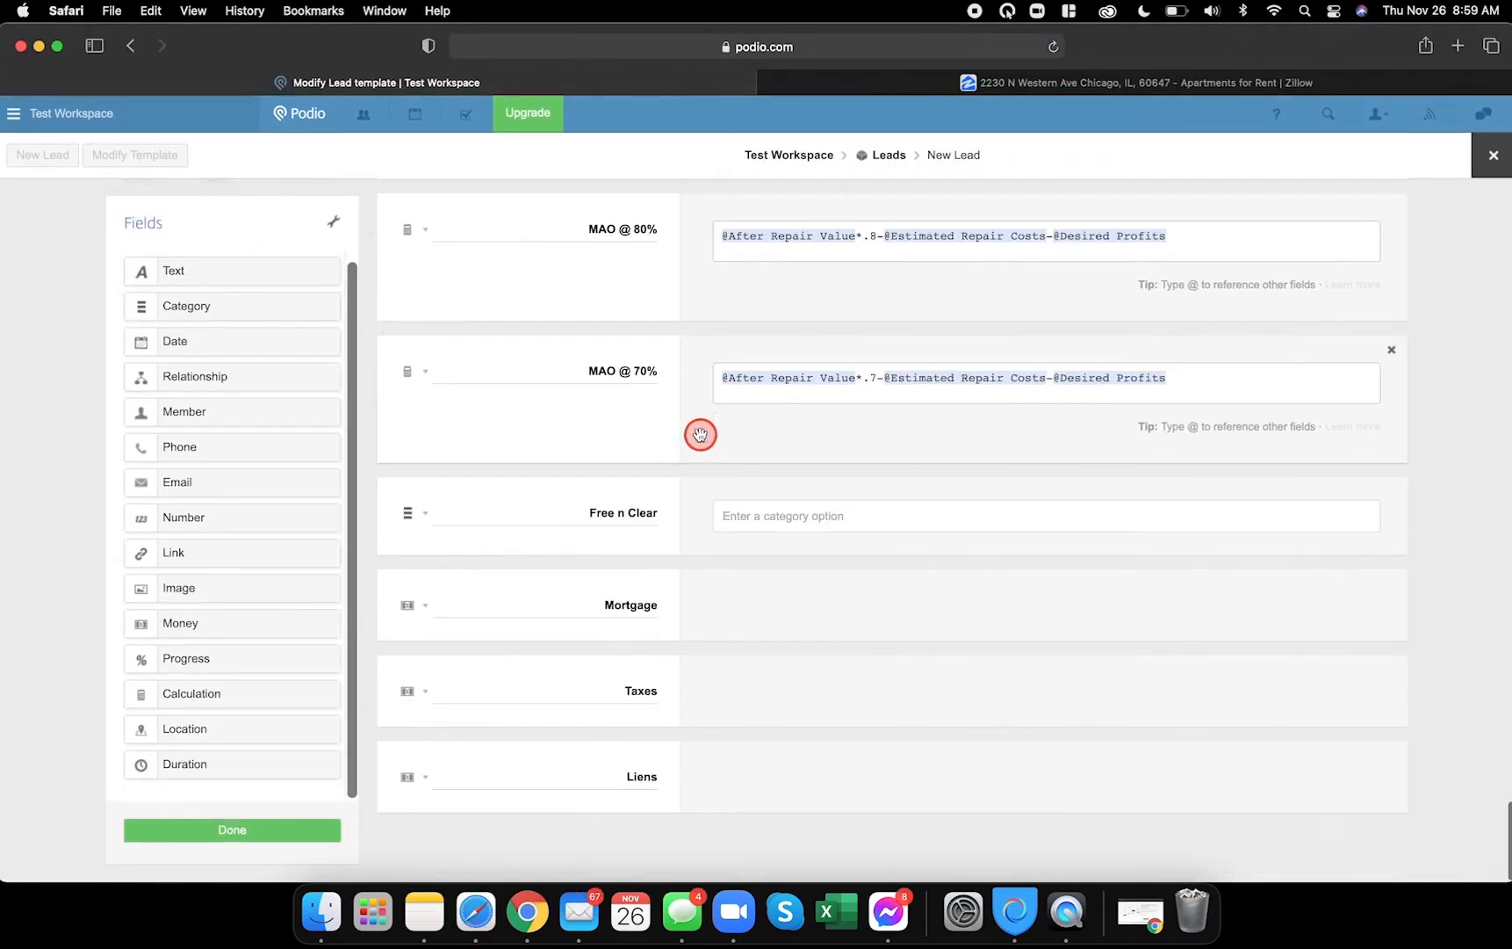
- Add a Calculation field below Liens and give it the dashed divider label
drag(211, 701, 467, 840)
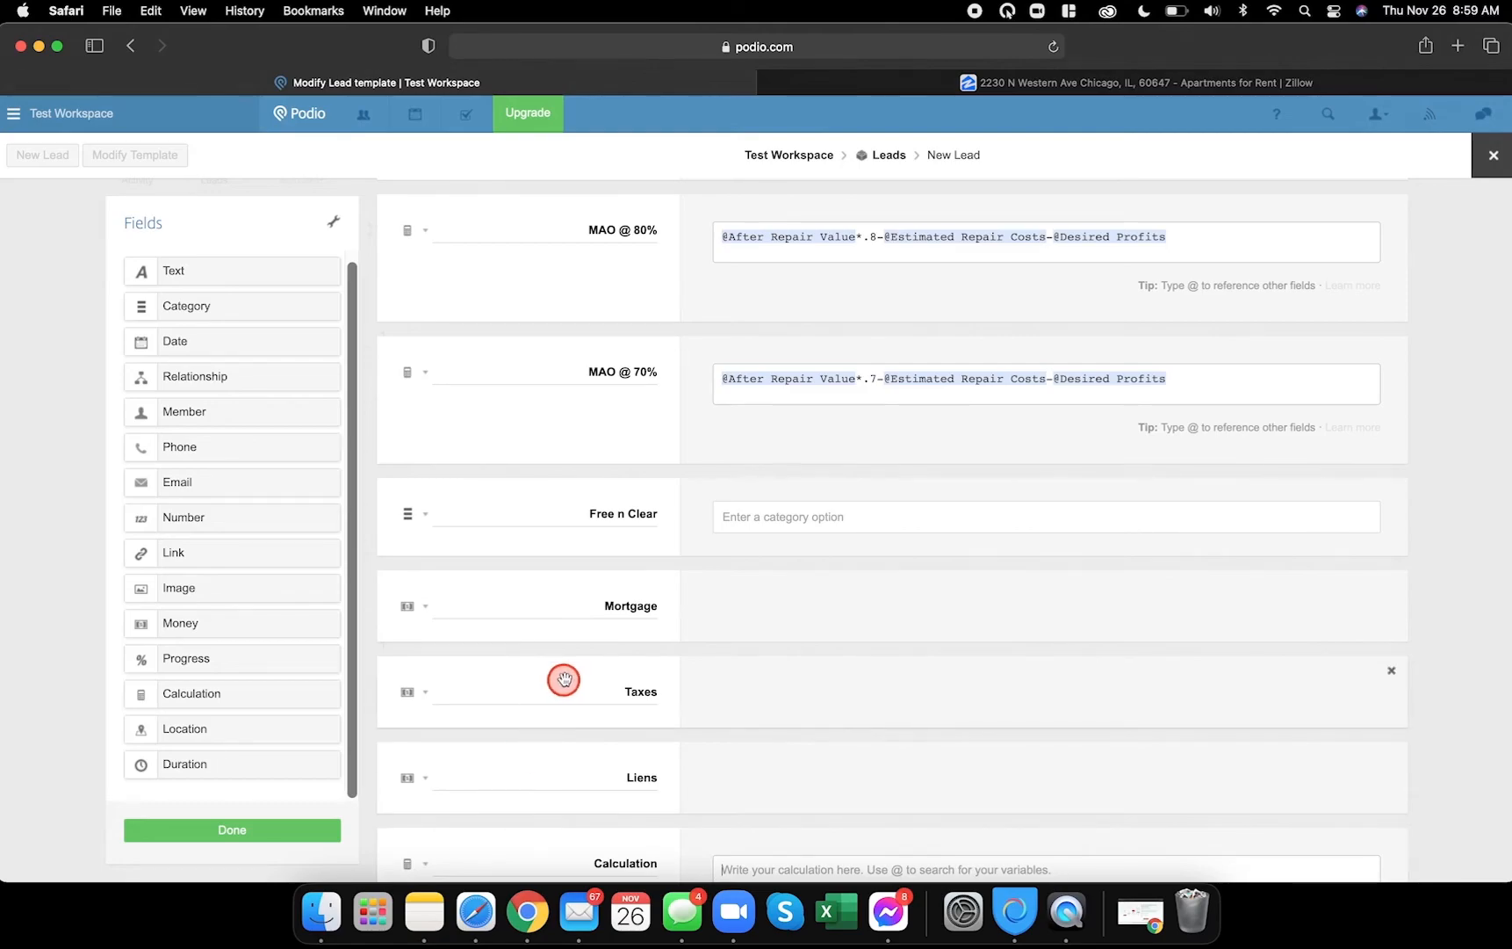
scroll(565, 679, up, 7)
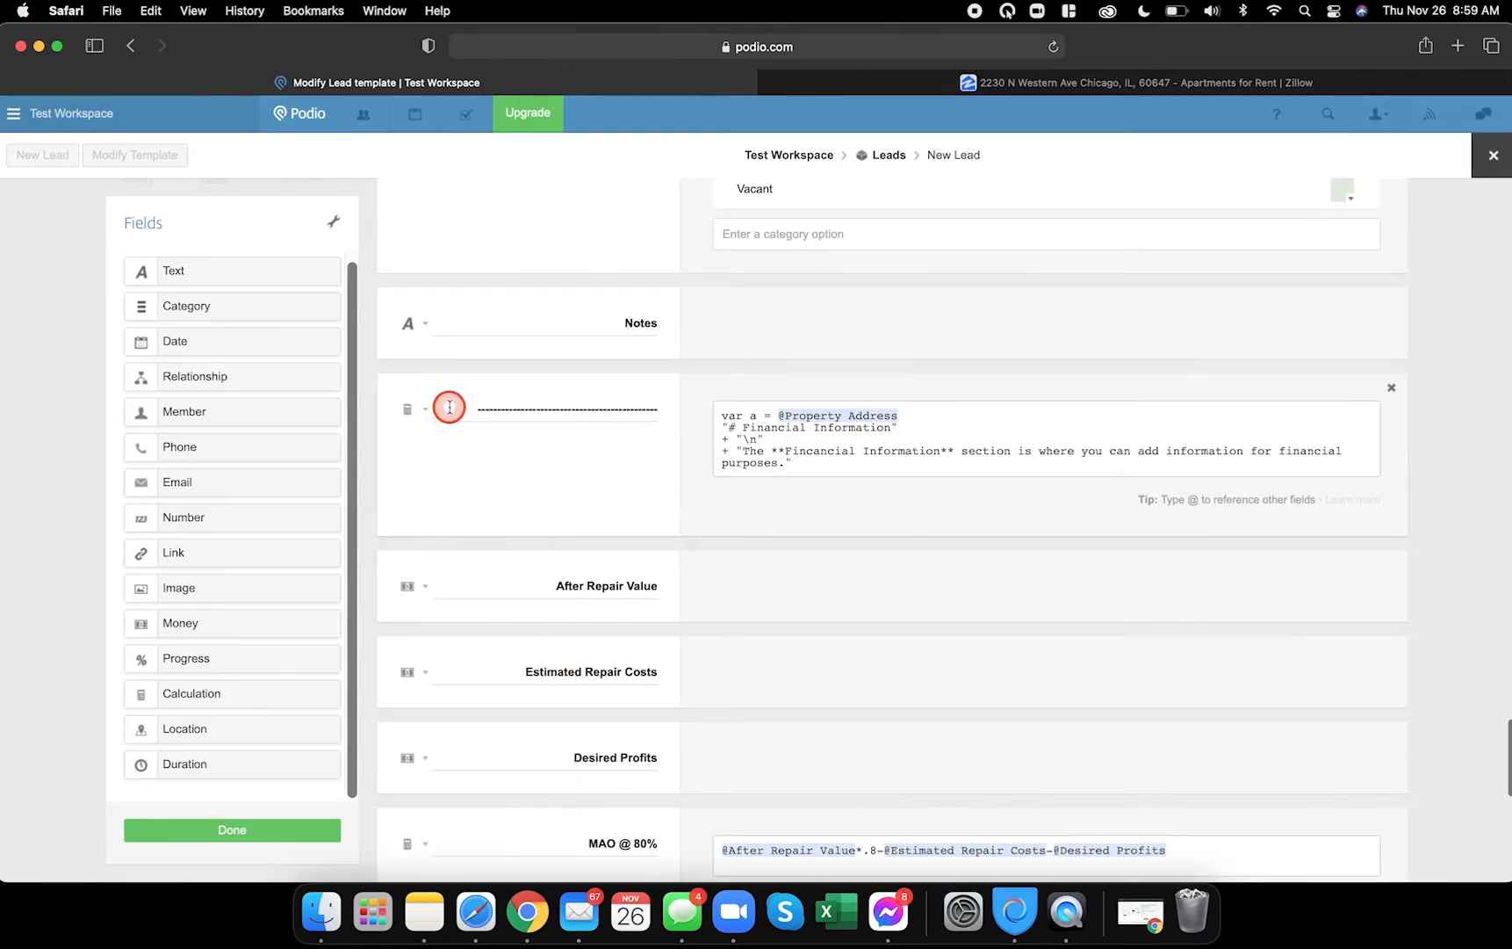
triple_click(449, 406)
scroll(449, 407, down, 10)
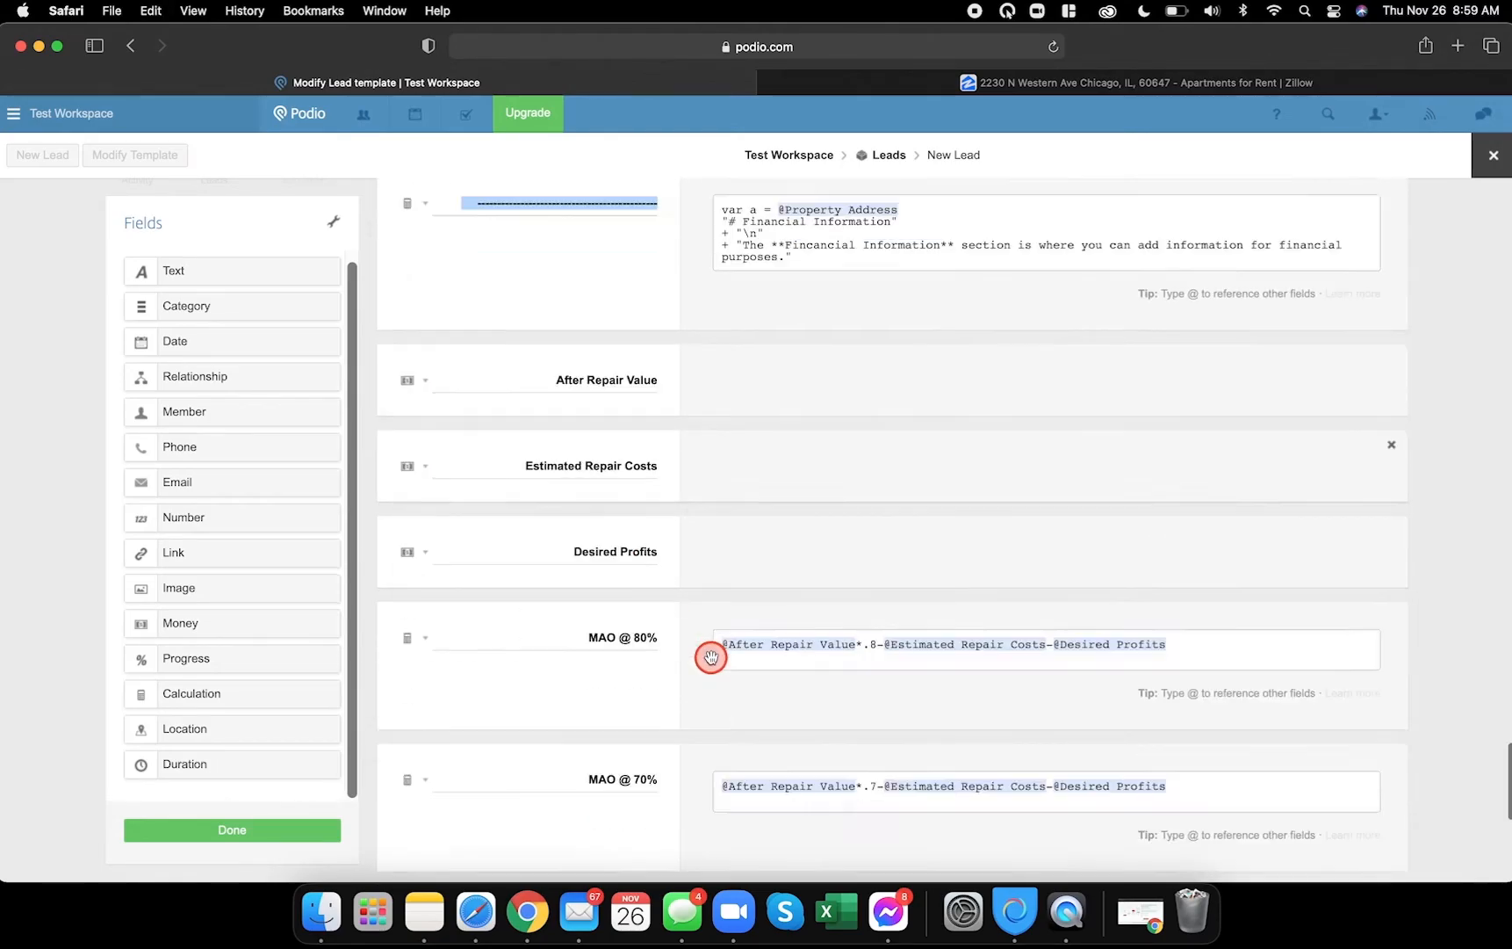
key(super+v)
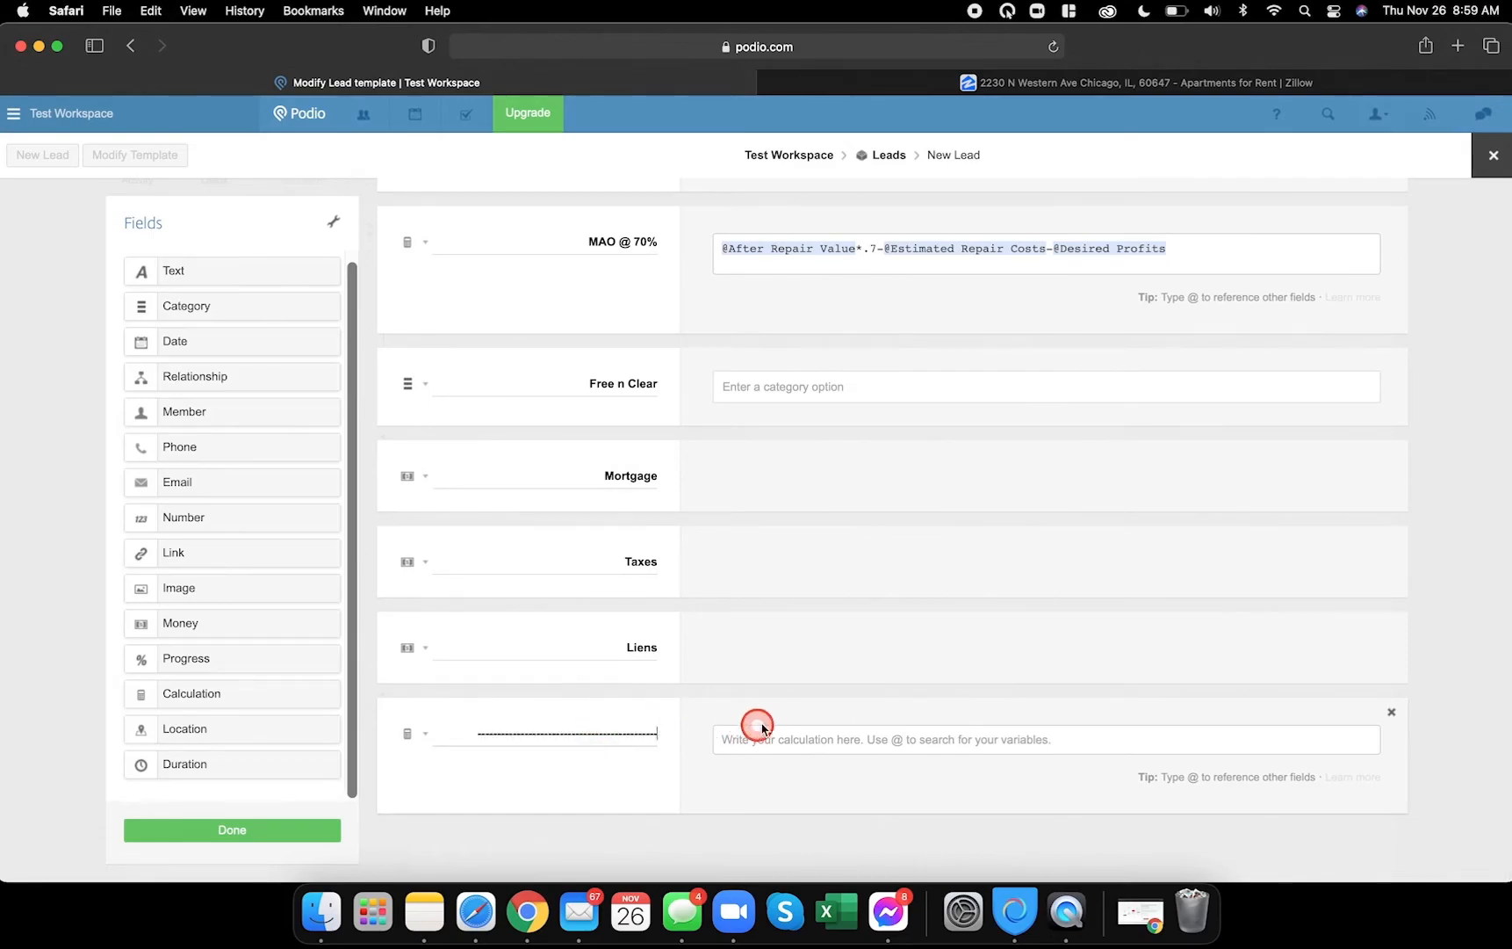
scroll(742, 722, up, 10)
- Copy the Financial Information divider formula into it and re-insert the Property Address reference
drag(801, 572, 710, 522)
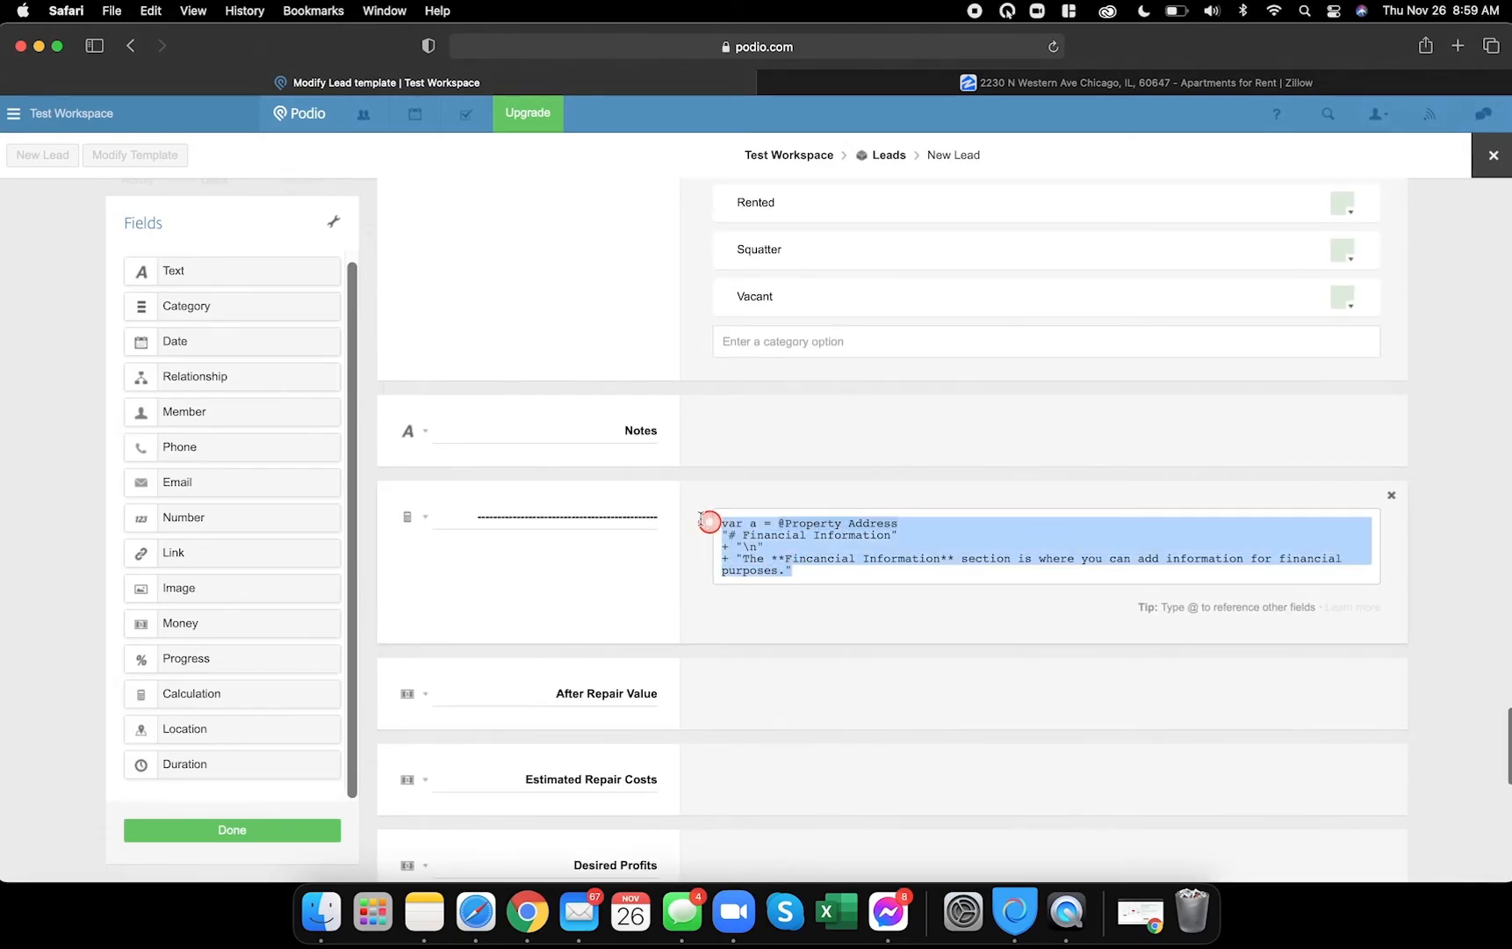
key(super+c)
scroll(729, 534, down, 10)
click(782, 716)
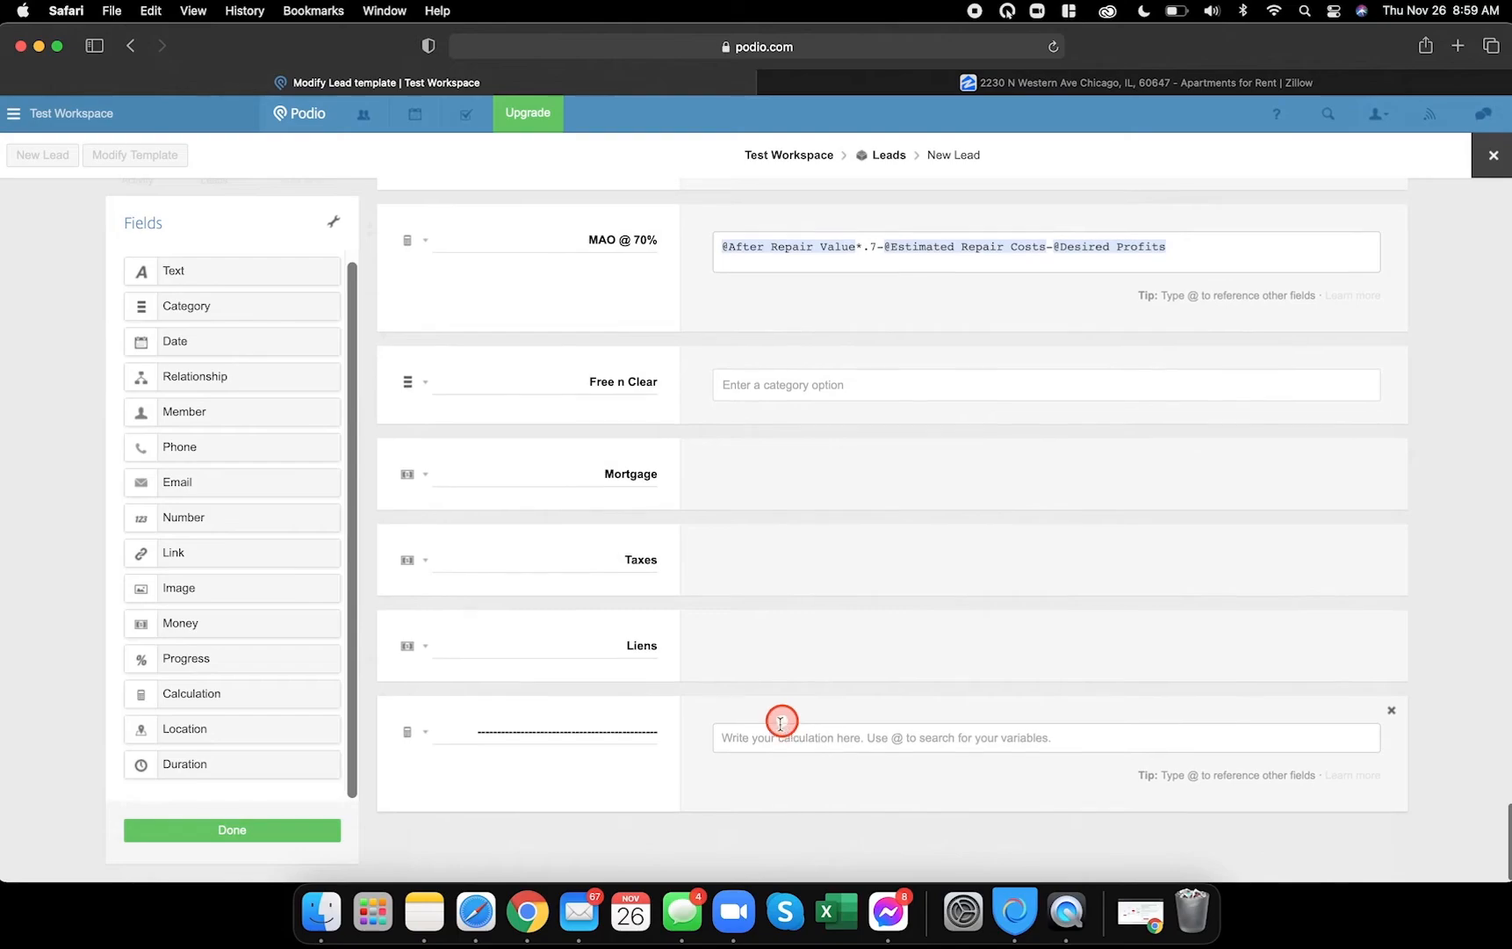
key(super+v)
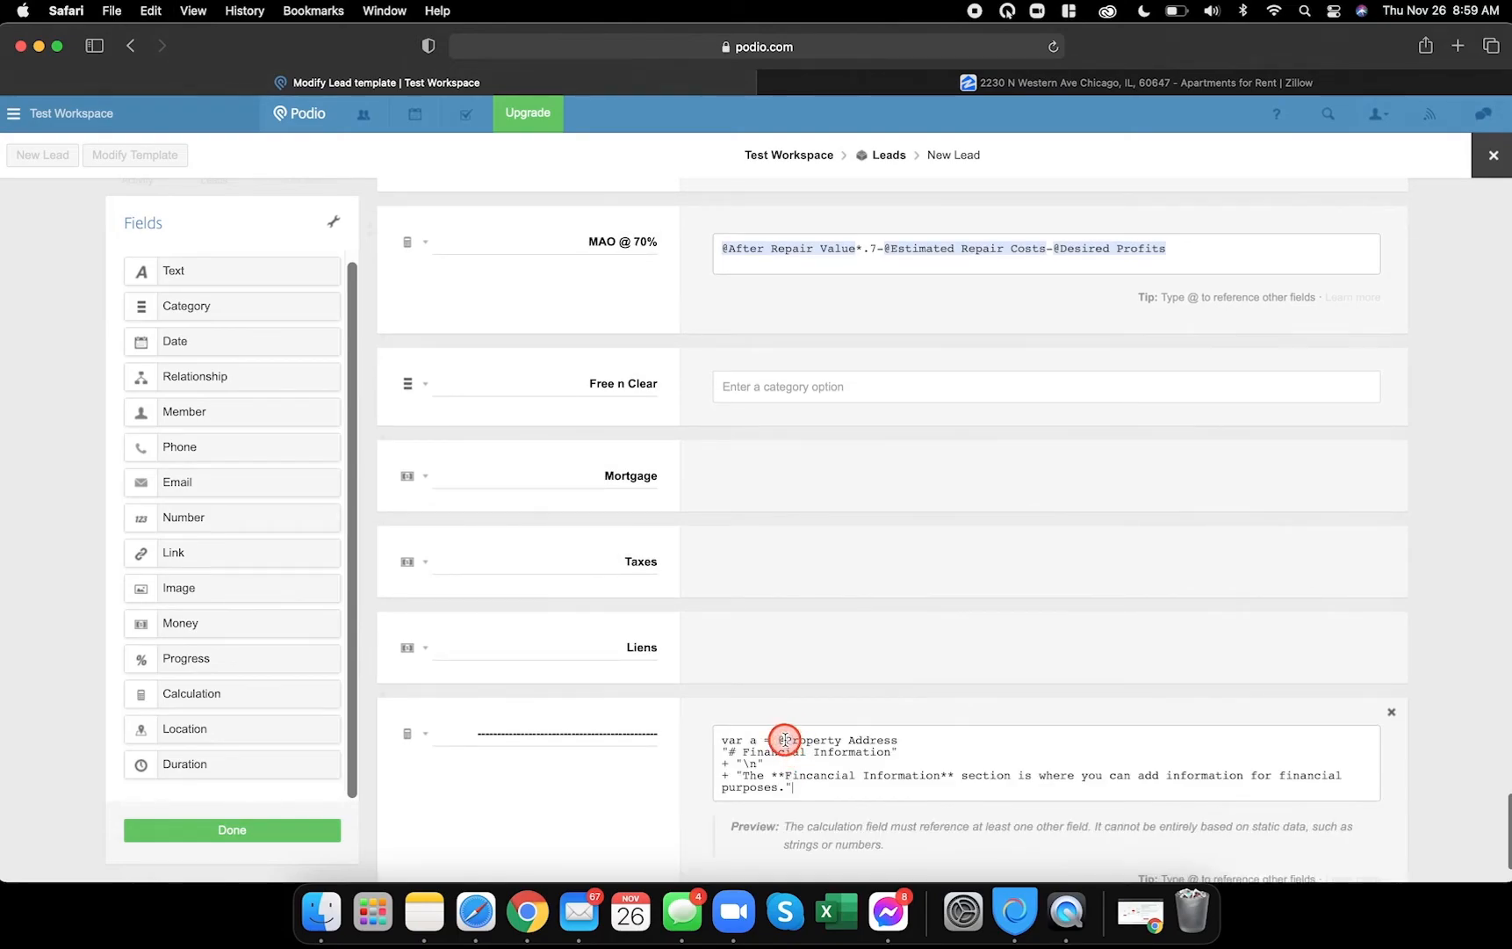
drag(785, 739, 926, 739)
text(P)
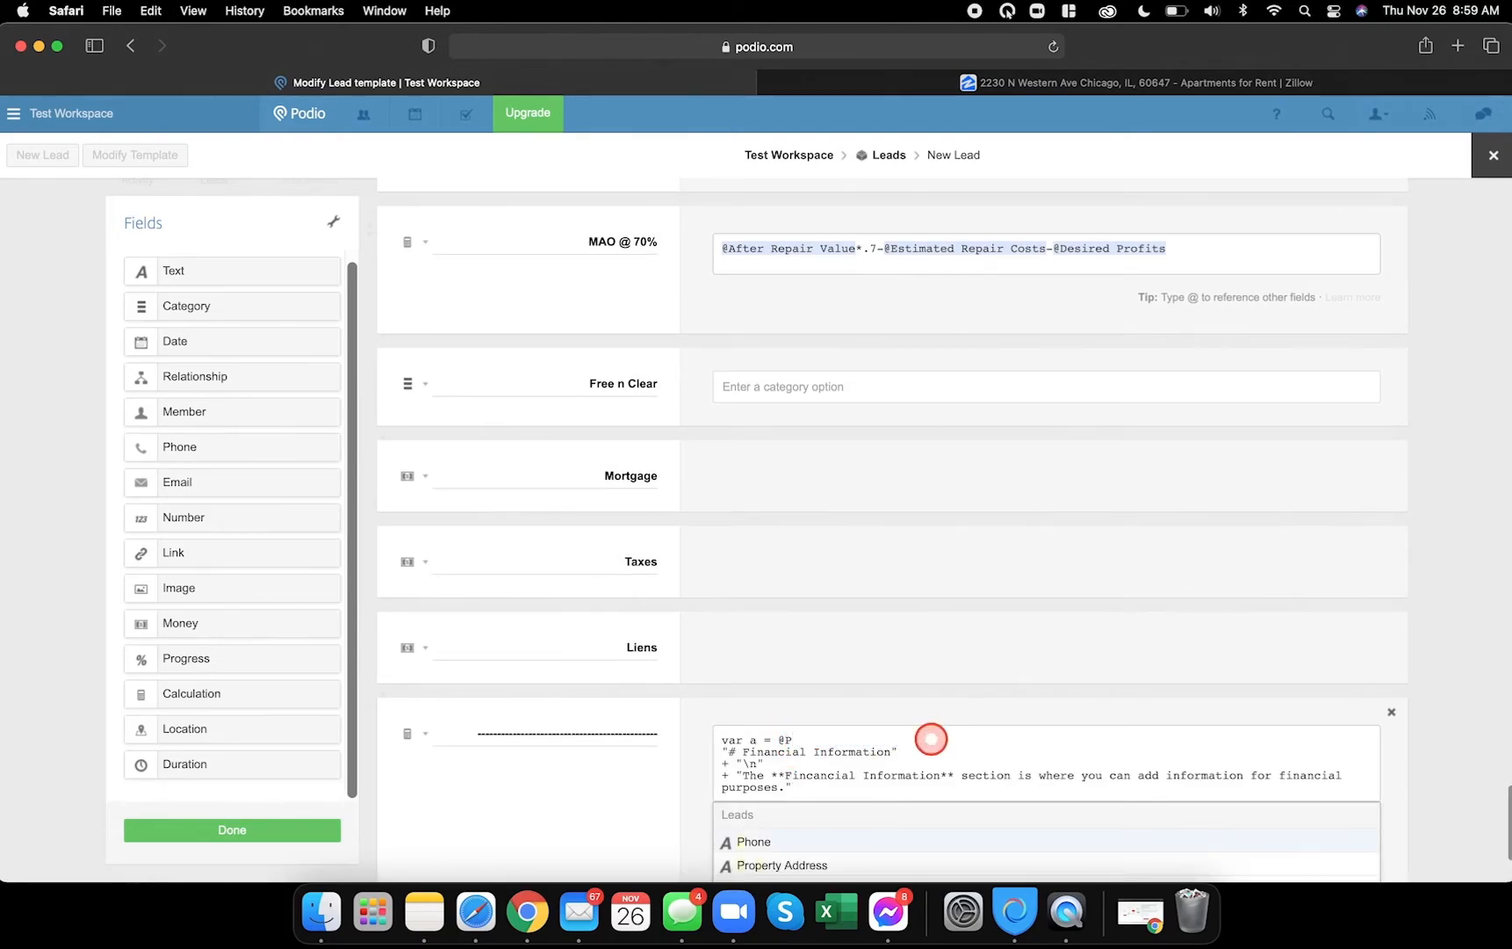
scroll(922, 747, down, 3)
click(809, 727)
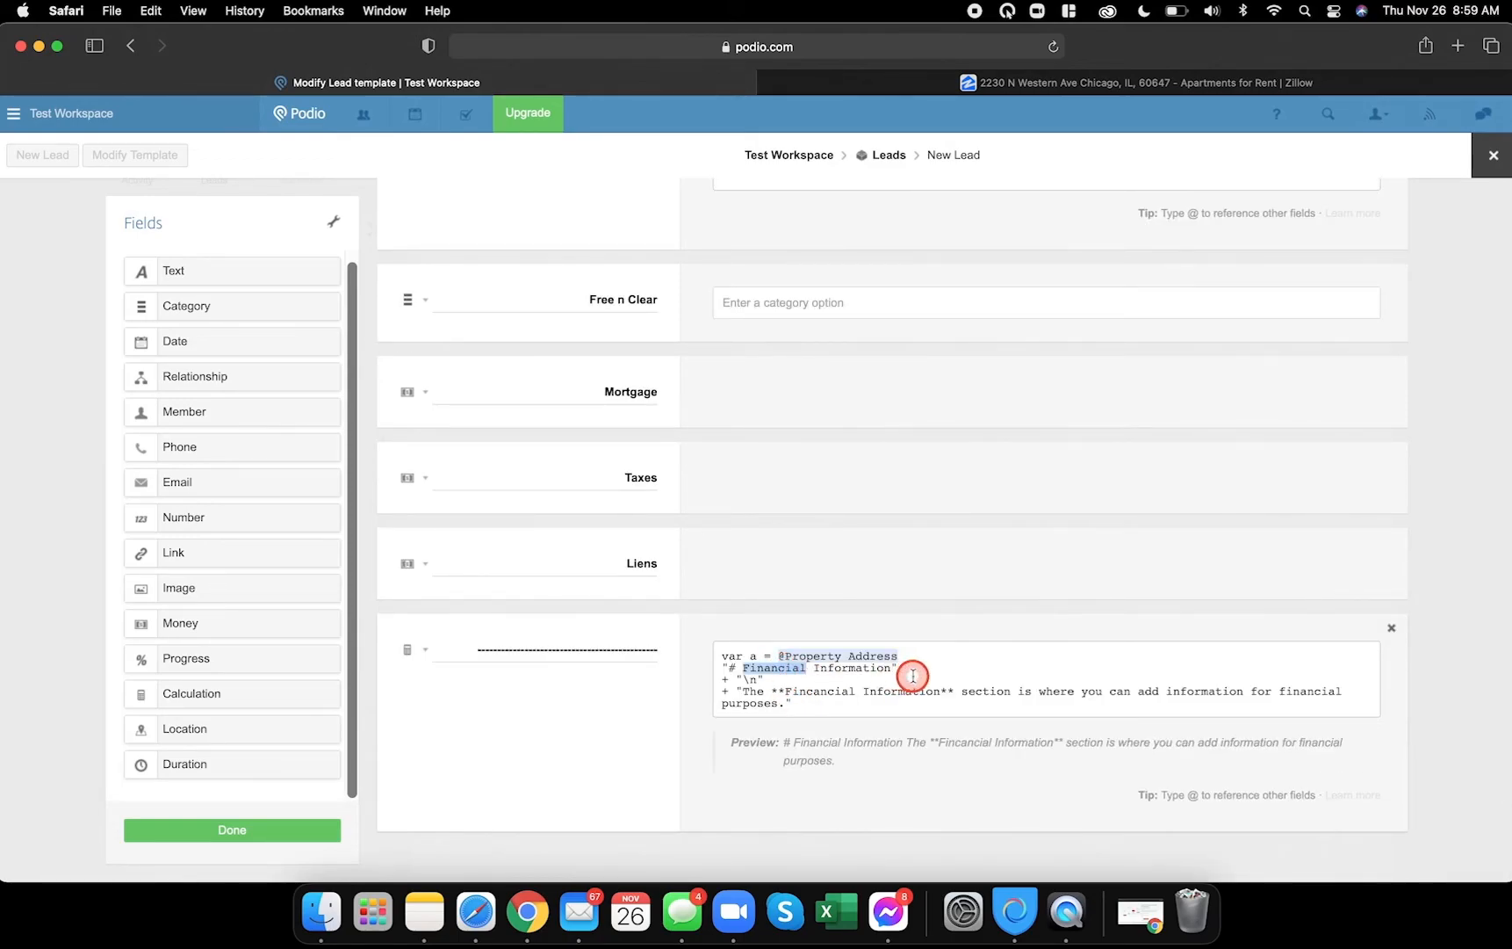
- Change the divider heading and description wording from Financial to Offer Information
text(Offer)
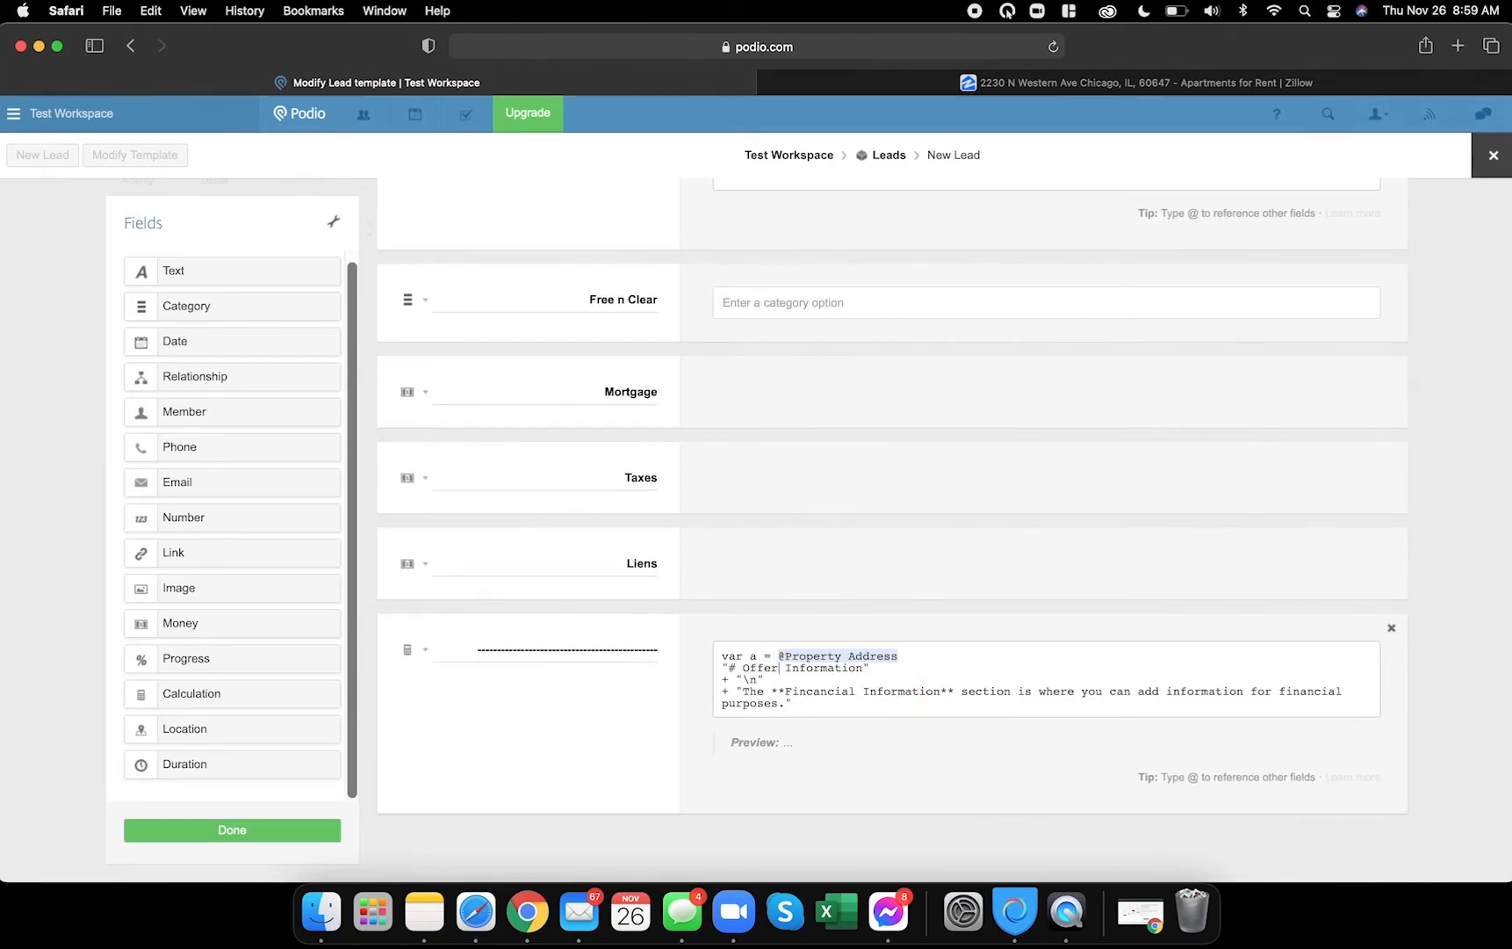
double_click(824, 691)
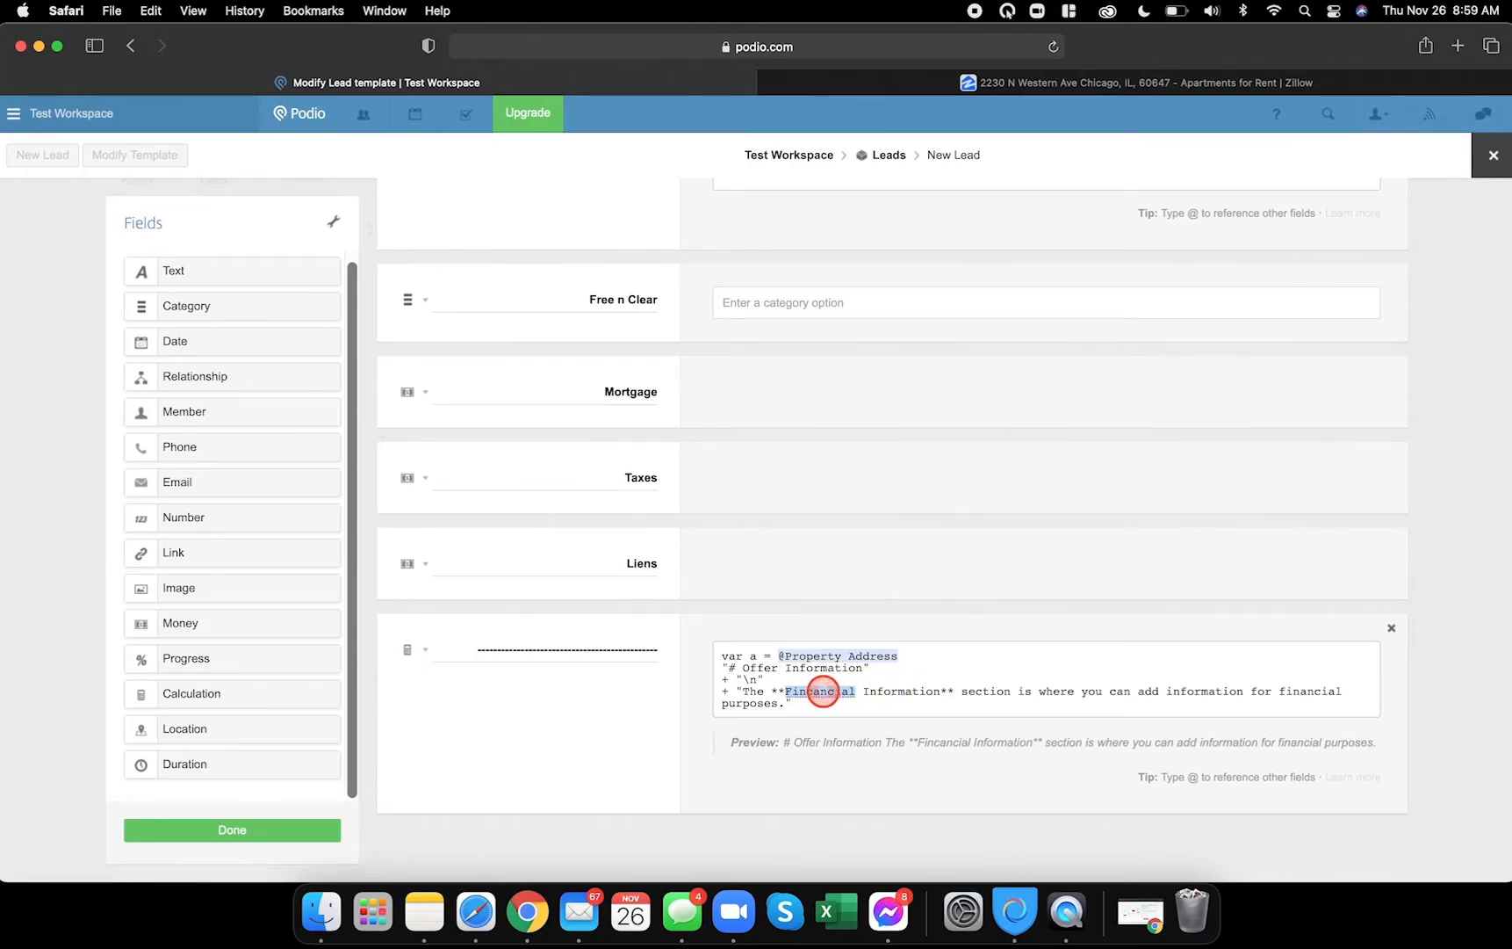
text(Offer)
double_click(1266, 702)
text(offer)
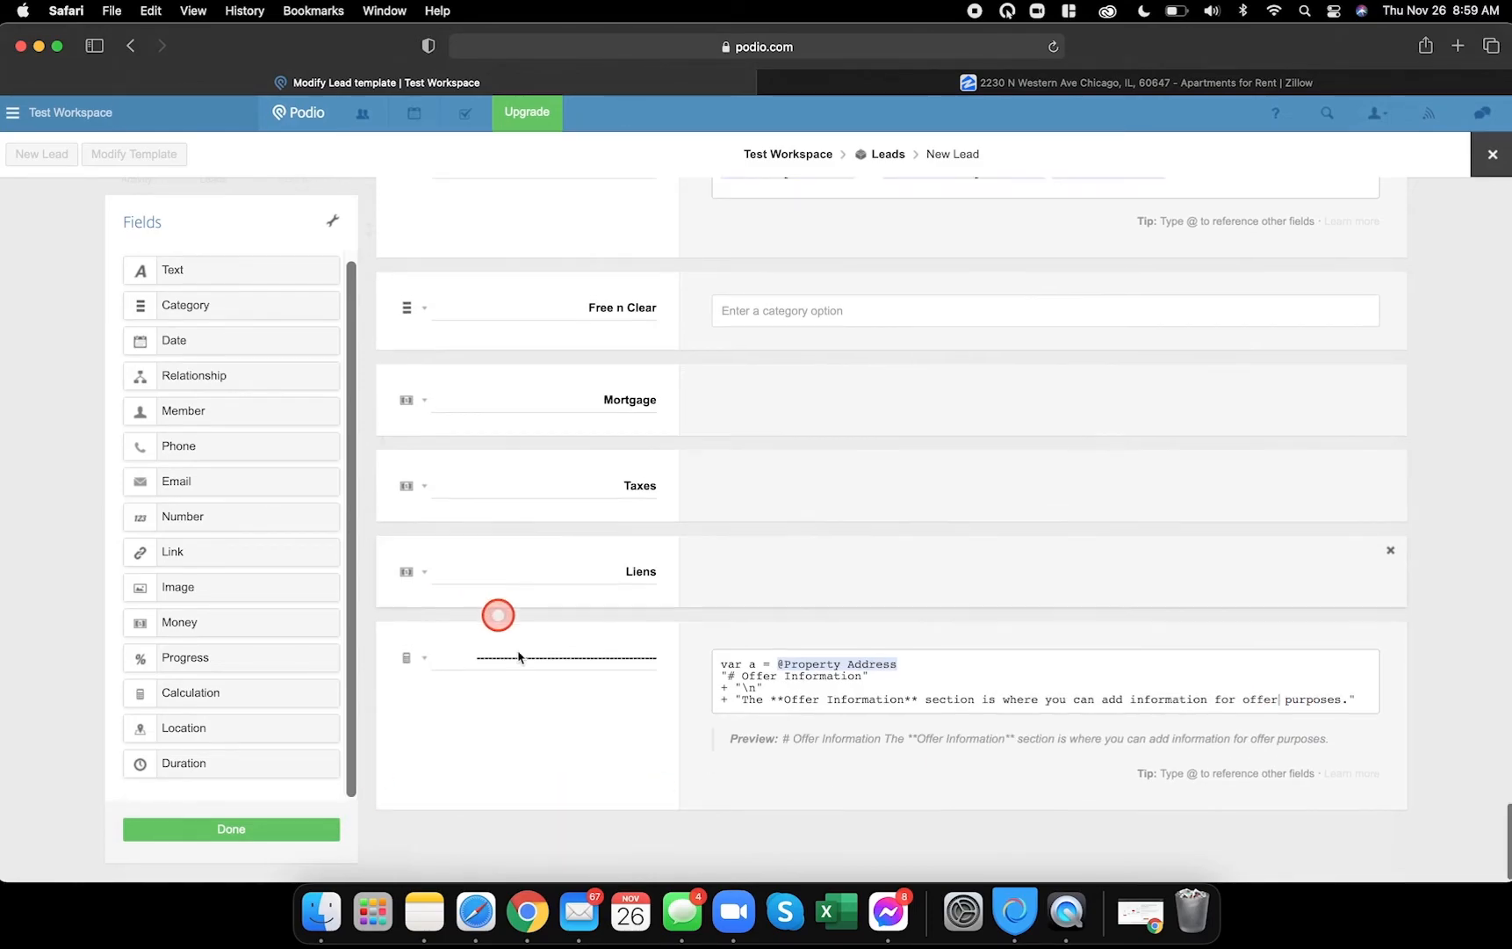
click(527, 913)
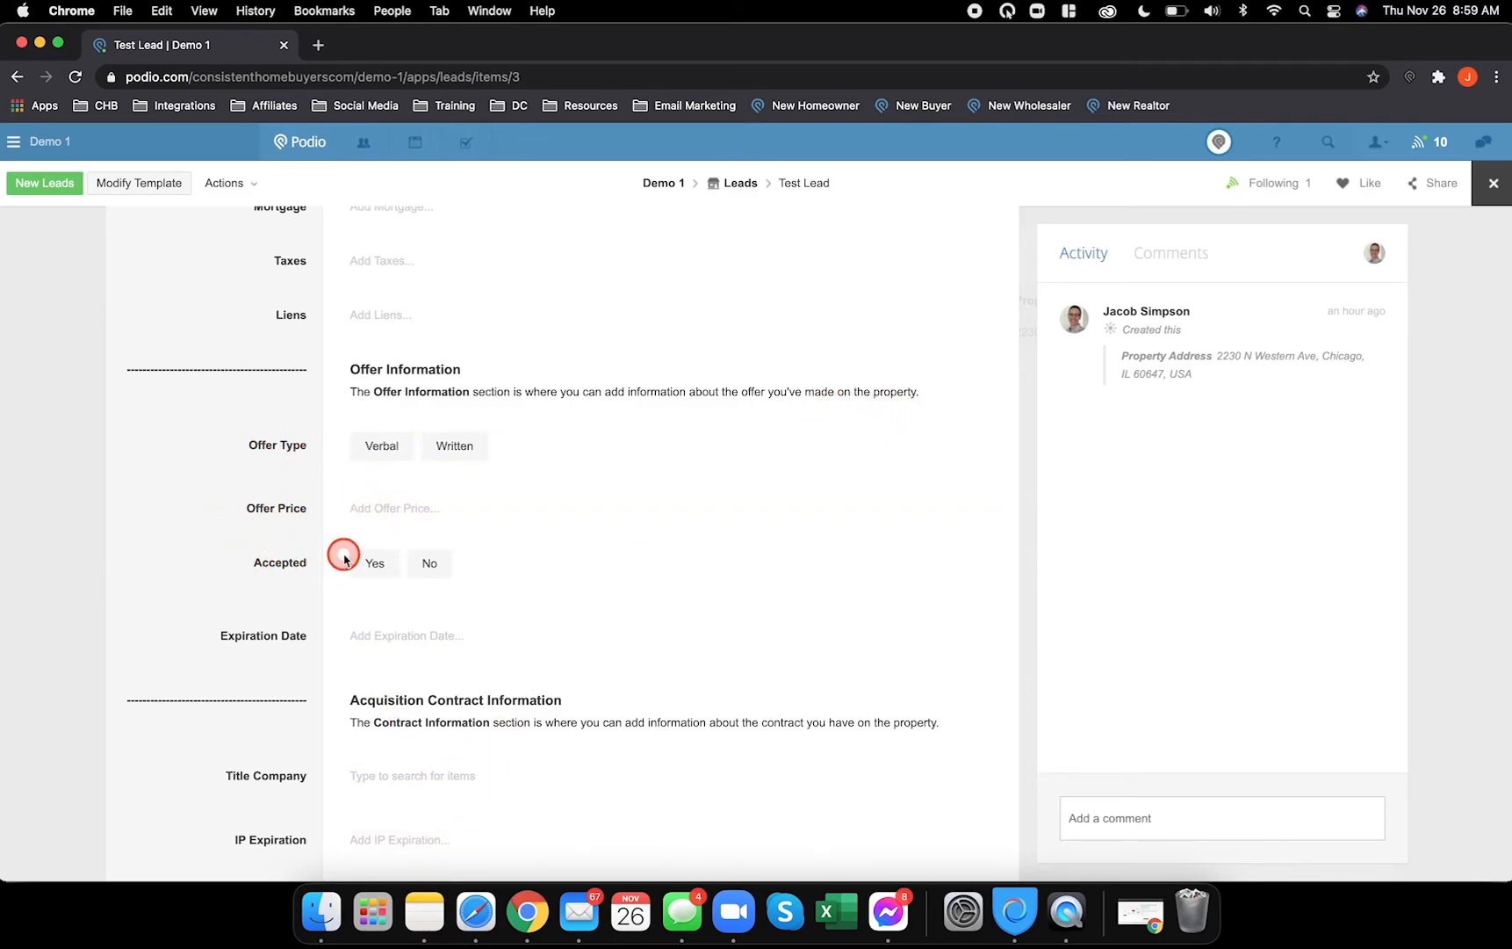
- Add Category, Money, Category and Date fields beneath the Offer Information divider and start renaming them
click(478, 914)
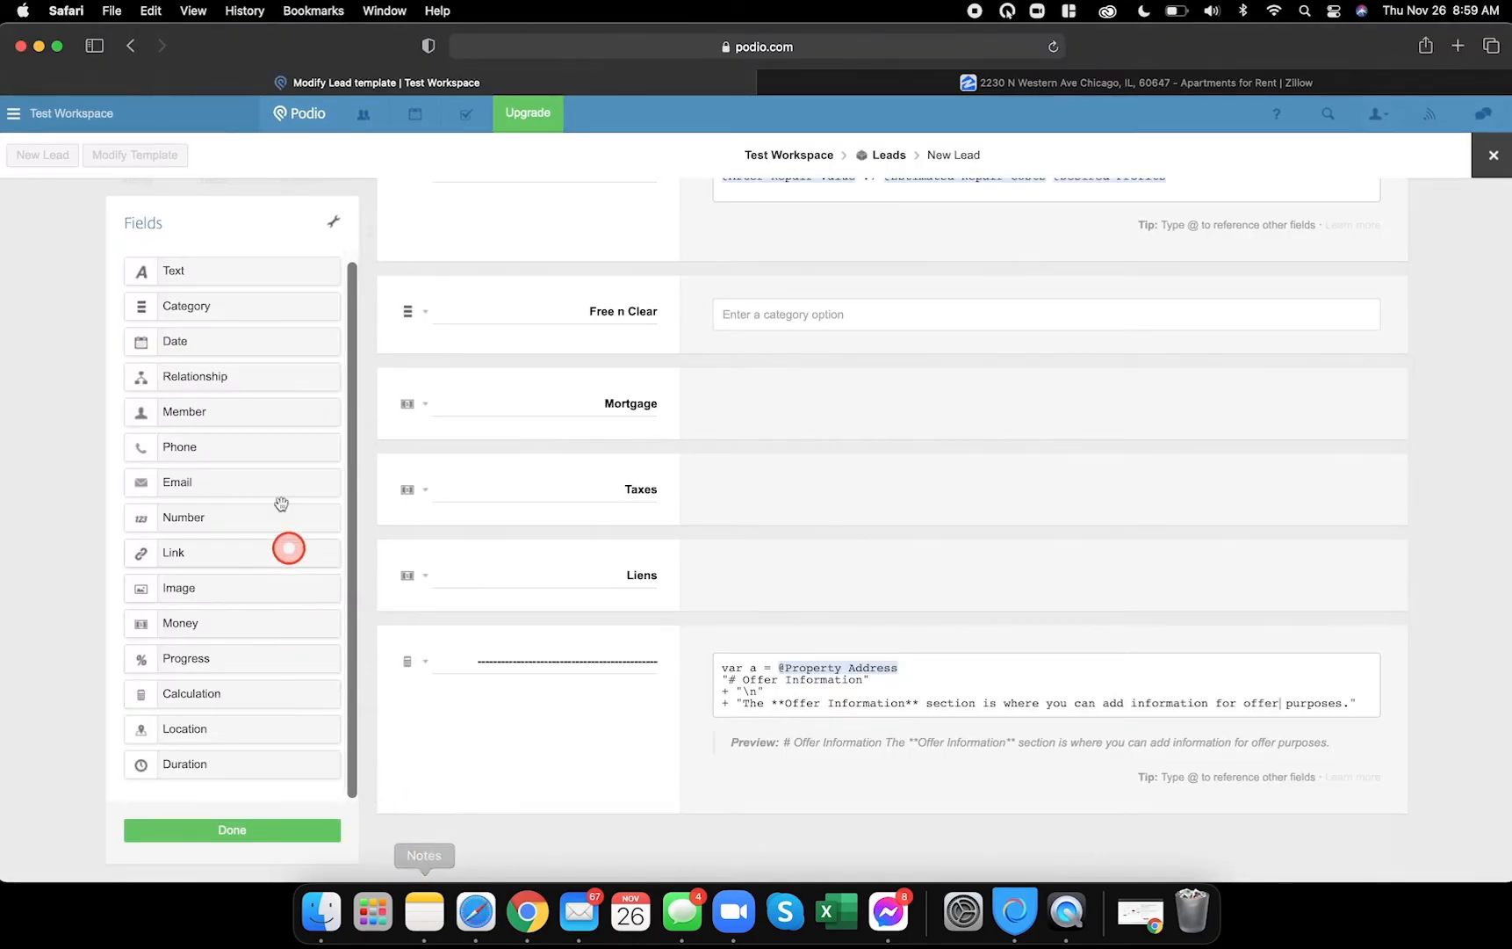
drag(189, 308, 480, 840)
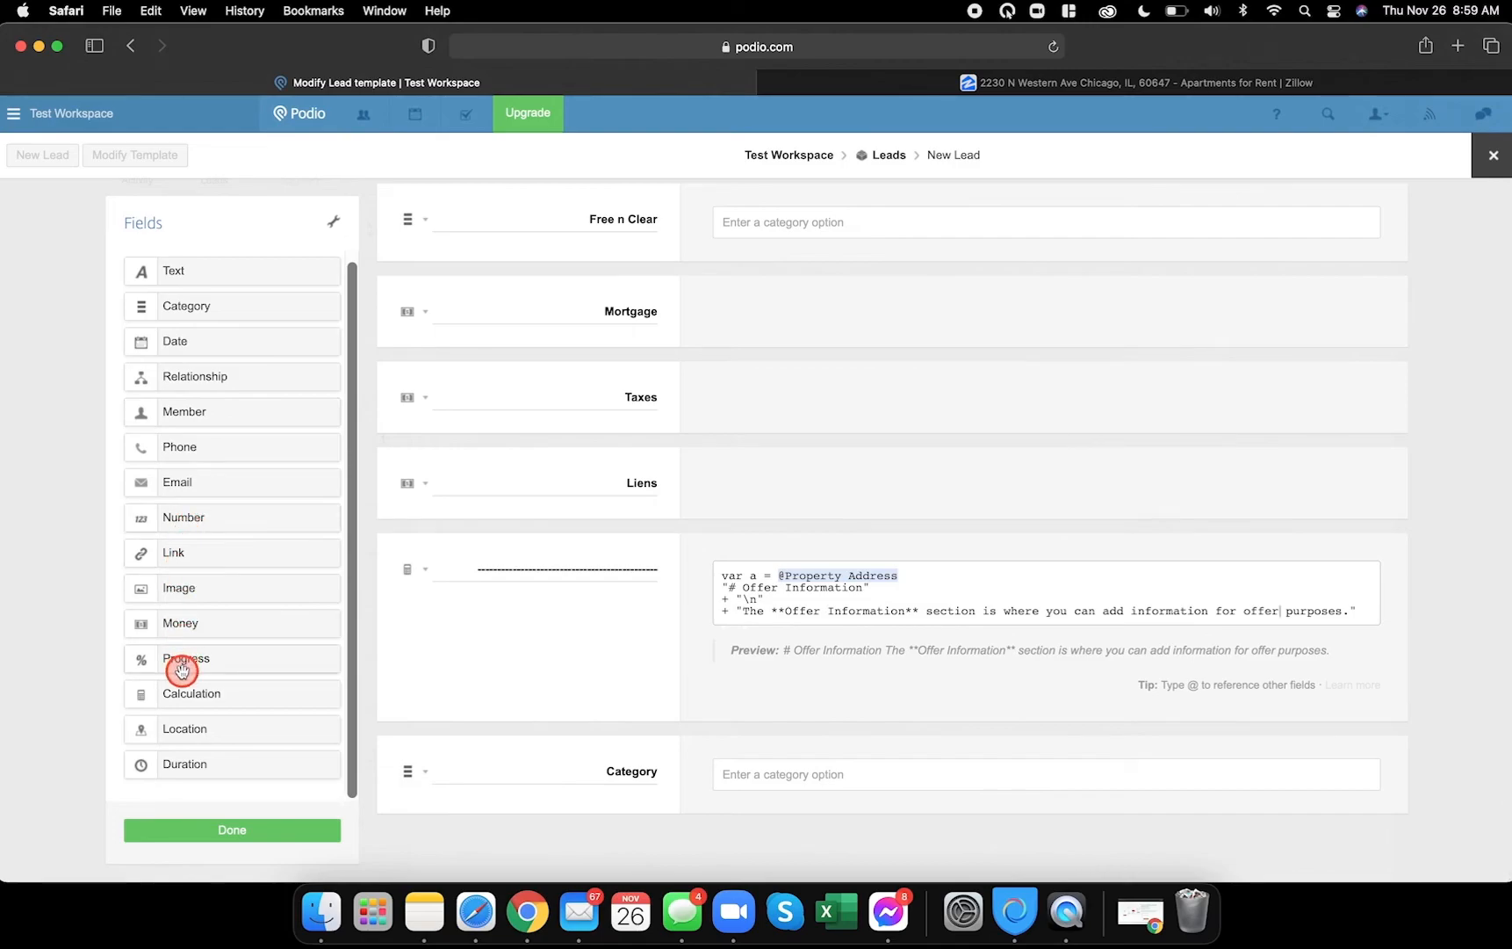
drag(192, 625, 440, 845)
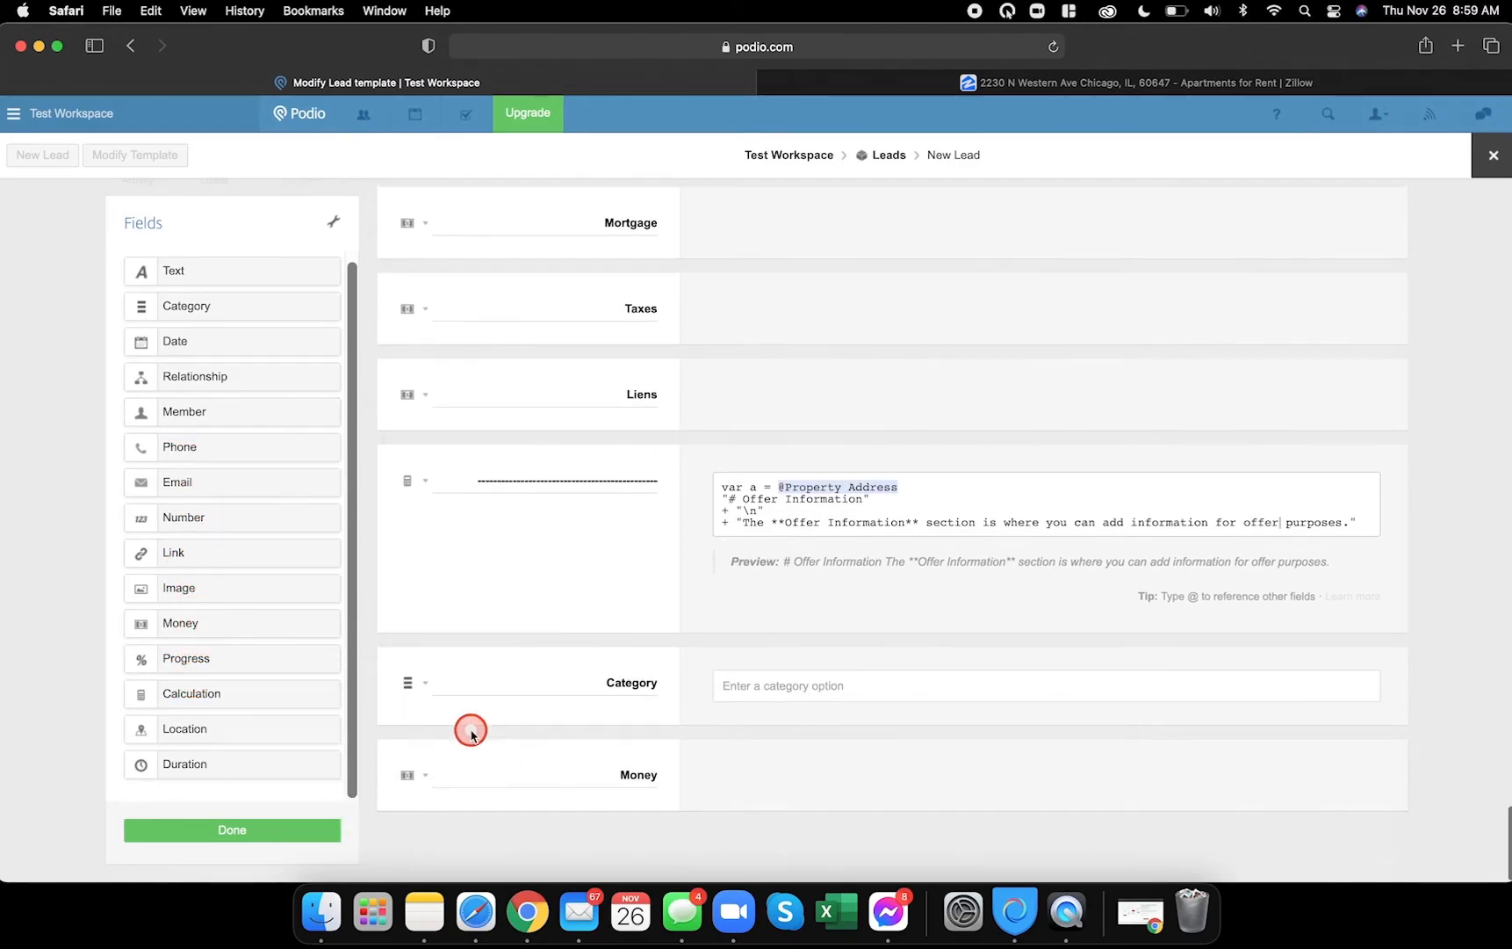
click(532, 916)
click(476, 913)
drag(209, 302, 463, 821)
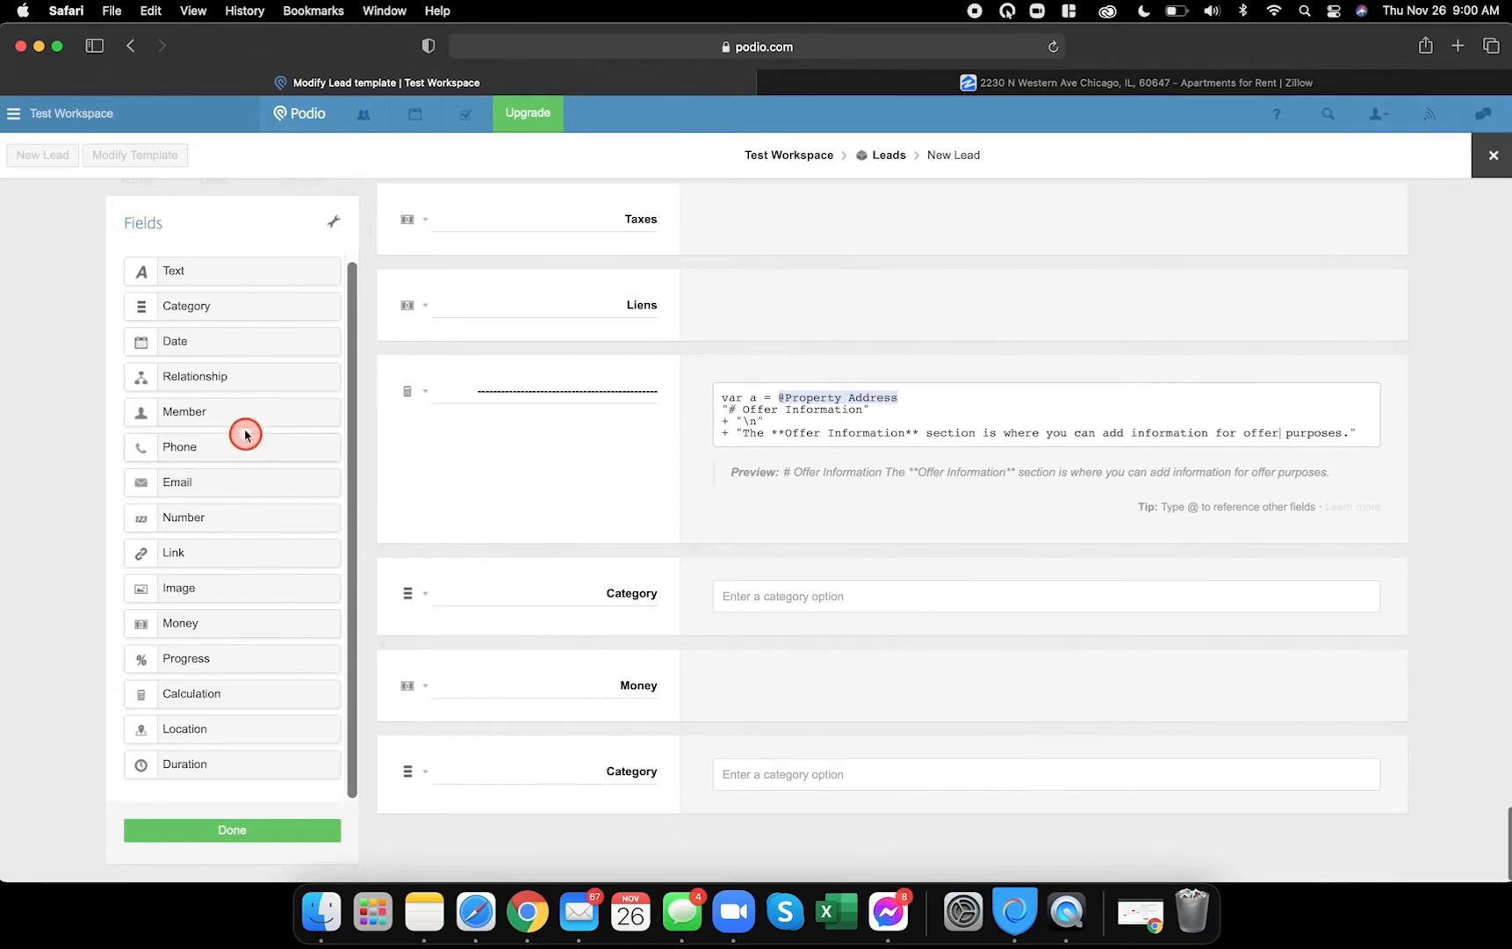
drag(218, 352, 551, 753)
double_click(619, 496)
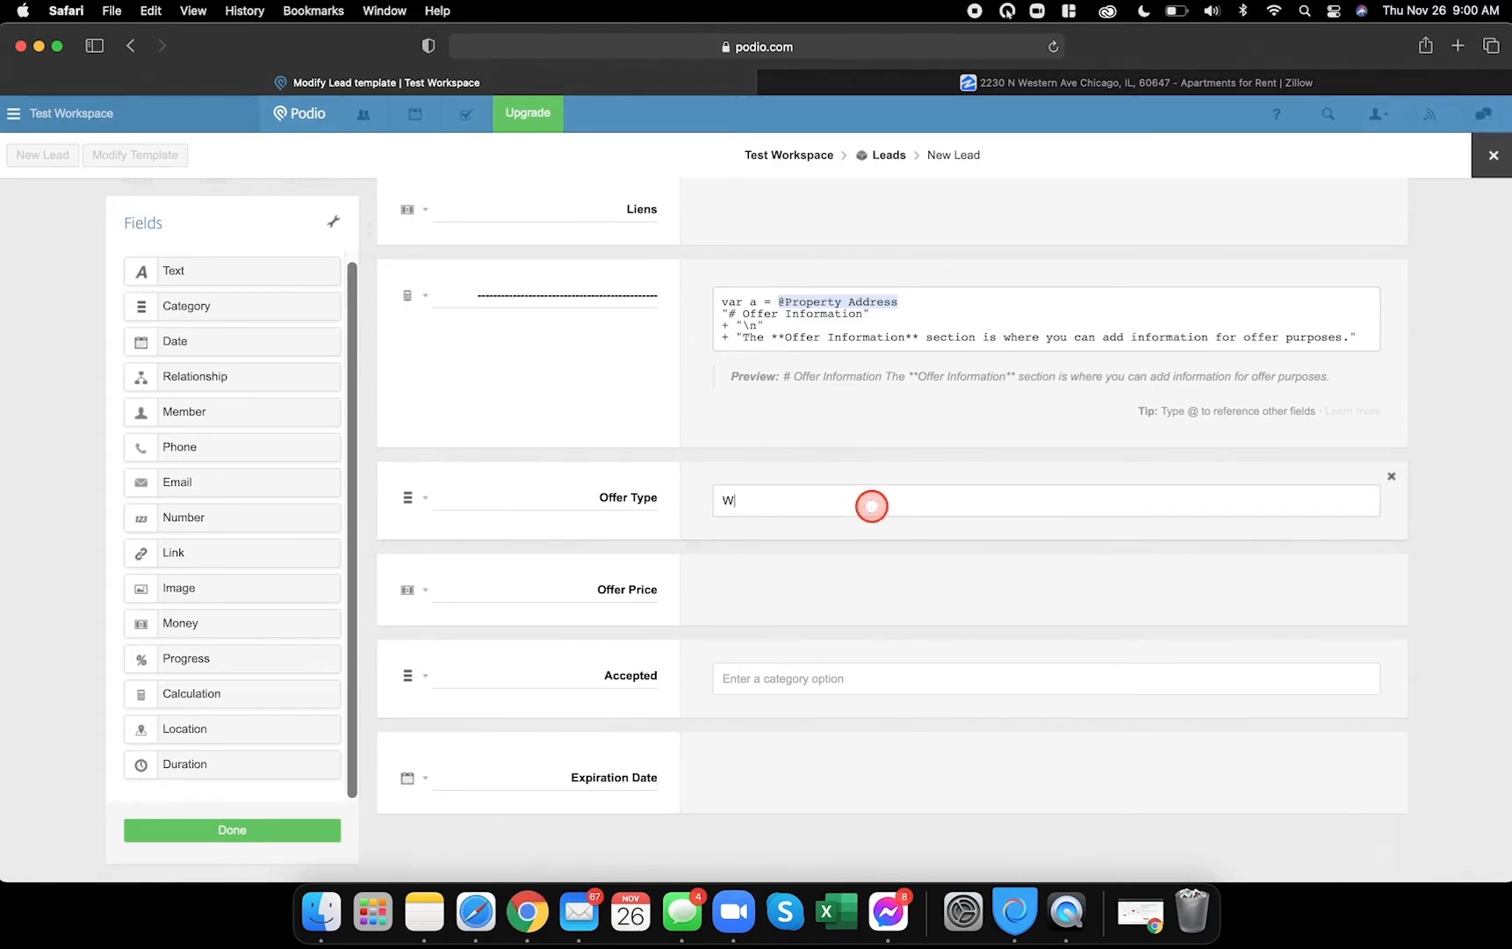
- Give the Offer Type field the options Verbal and Written
key(BackSpace)
click(872, 506)
text(Verbal)
key(Return)
text(Written)
key(Return)
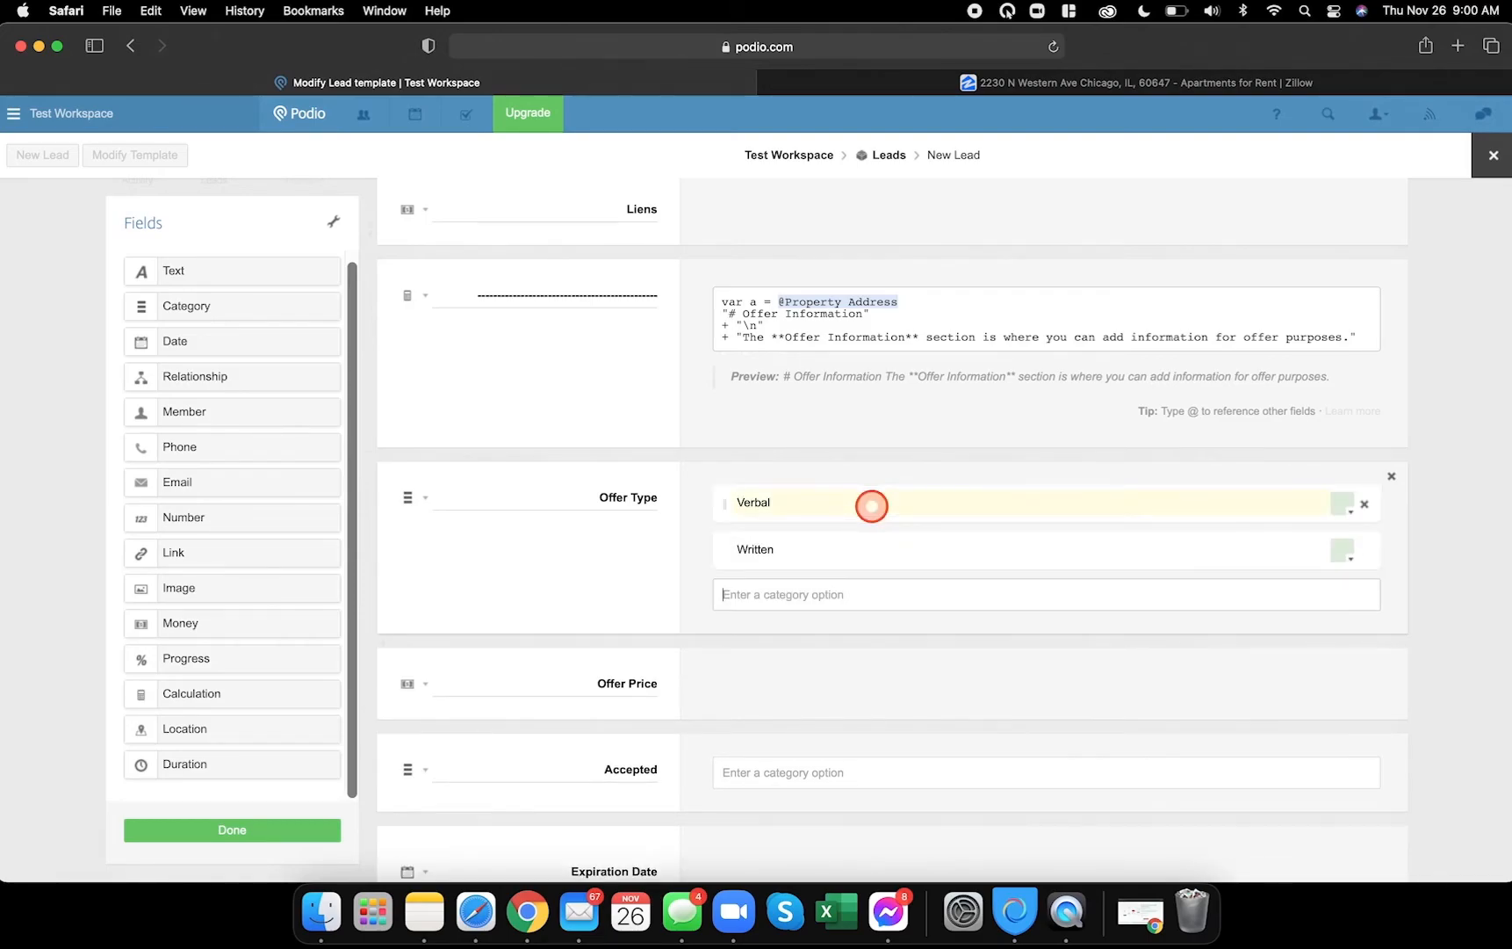
- Give the Accepted field the options Yes and No
click(775, 770)
text(Yes)
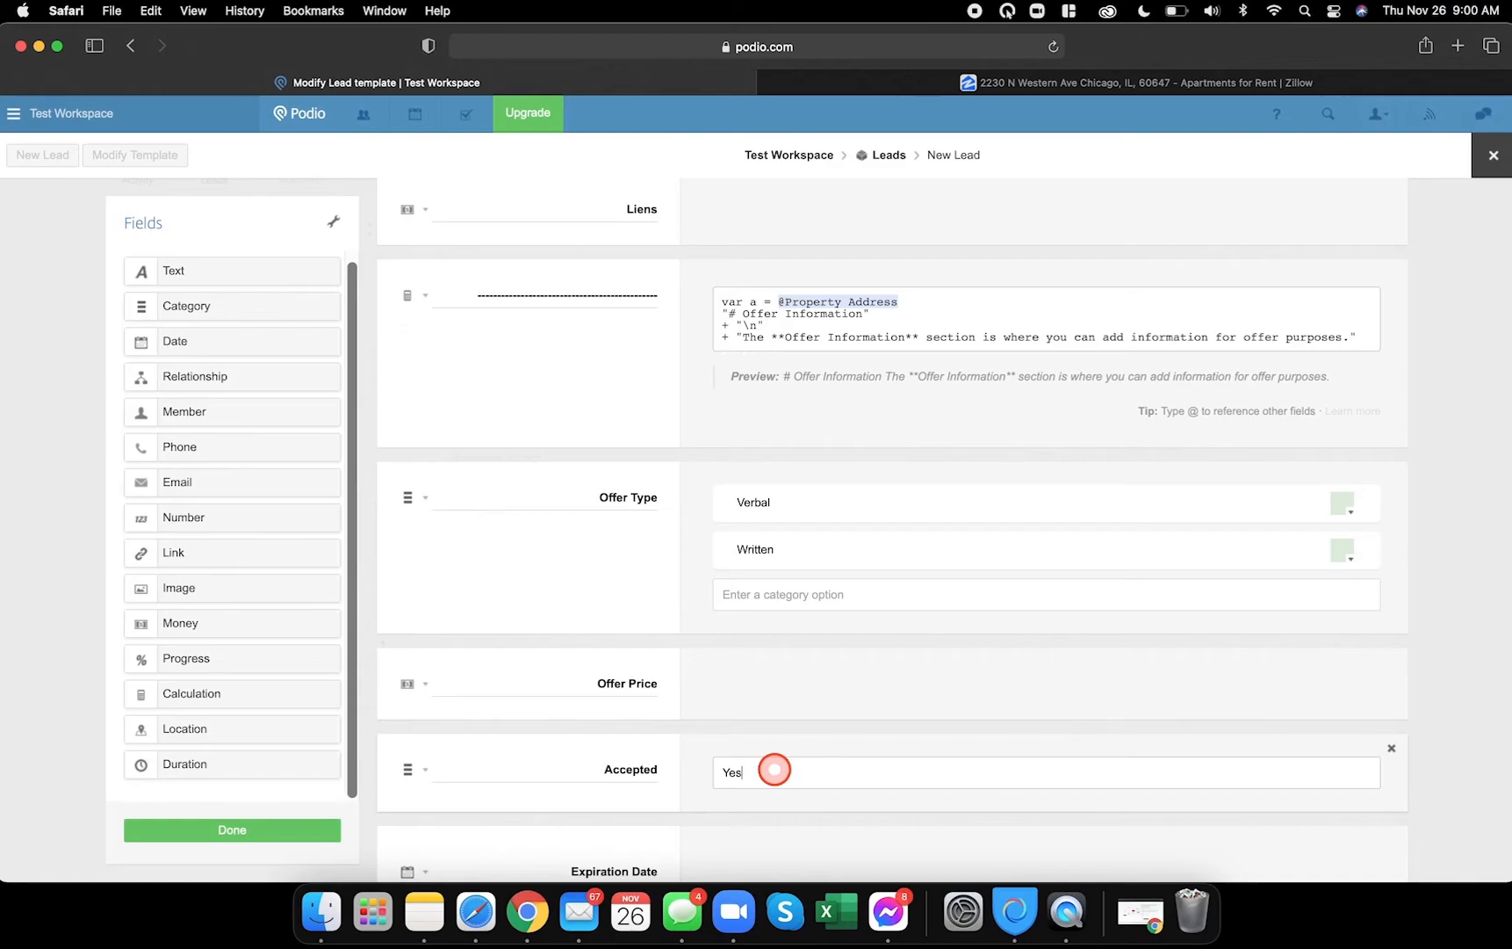
key(Return)
text(no)
key(BackSpace)
key(BackSpace)
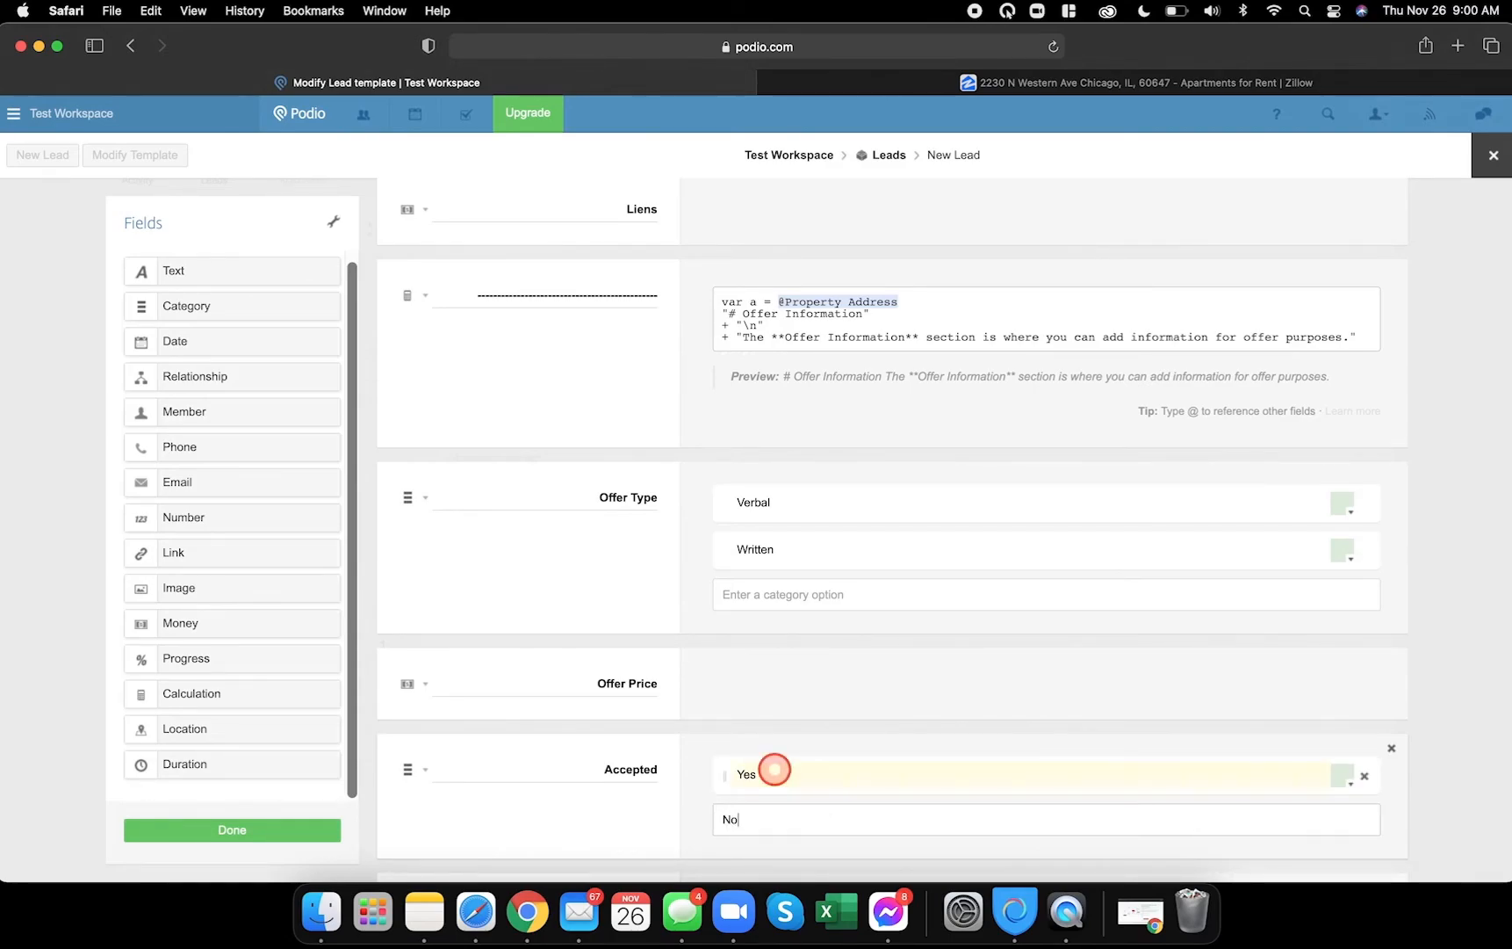
key(Return)
- Hide the Expiration Date field's time entry and save the template
scroll(773, 769, down, 3)
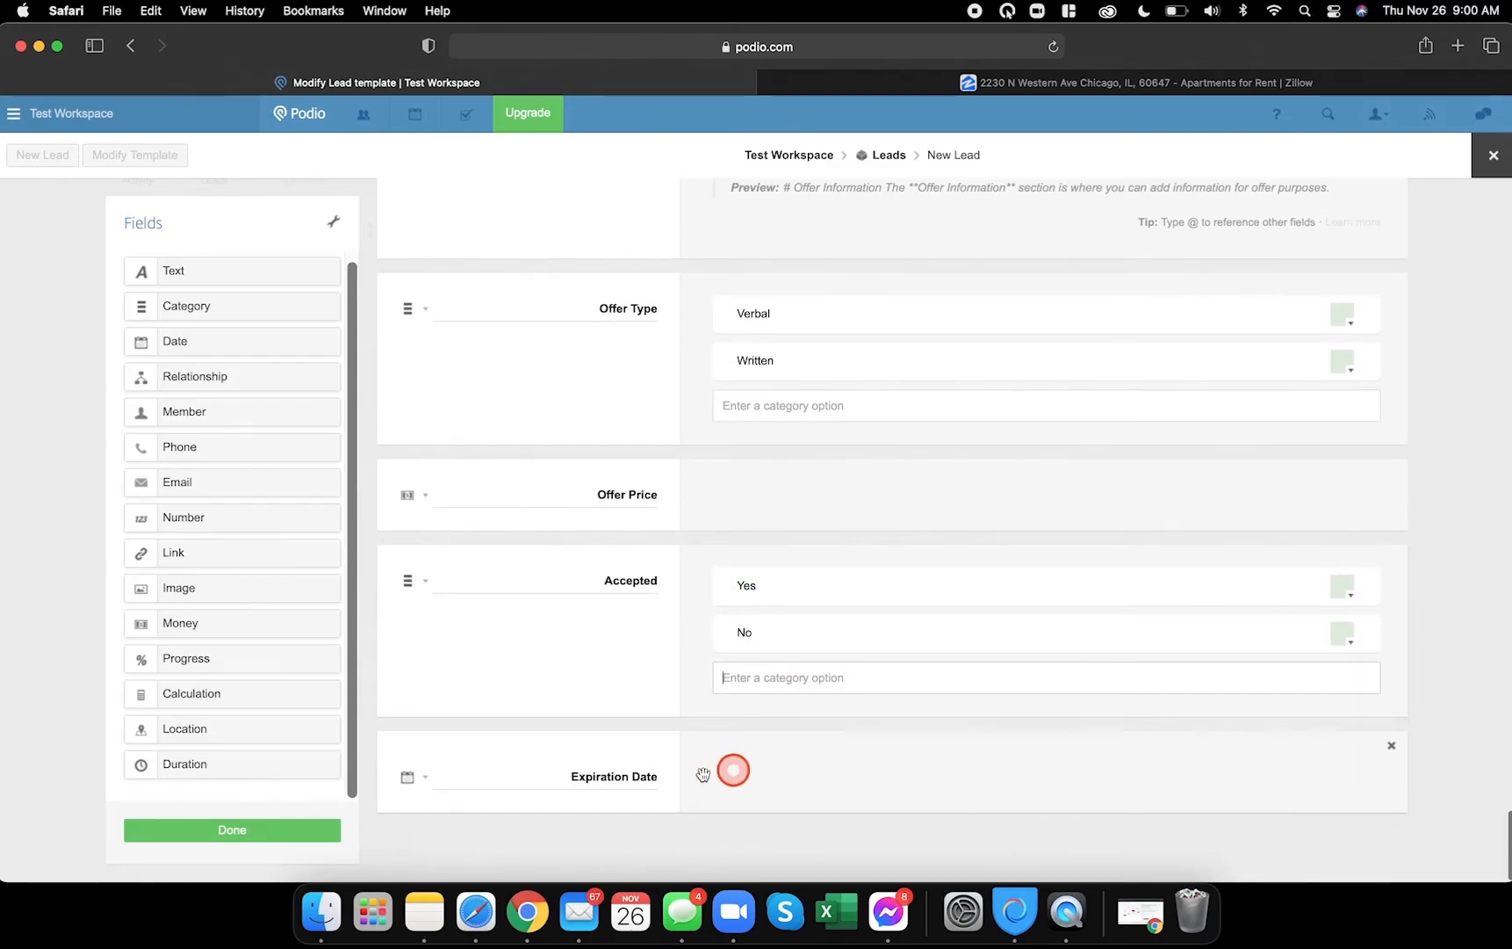
click(427, 778)
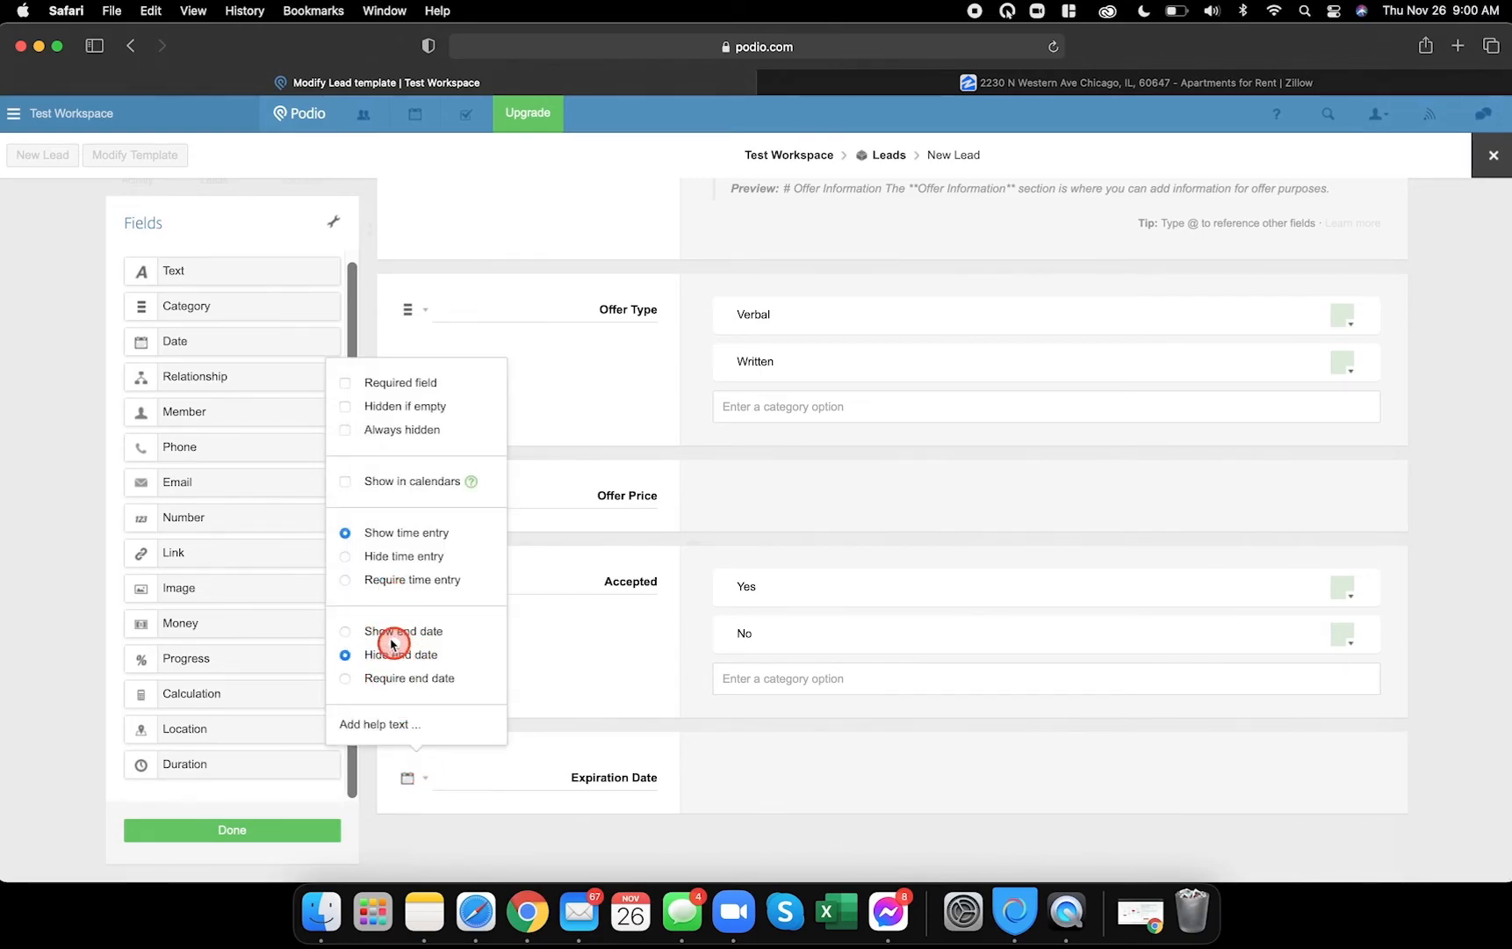
click(344, 556)
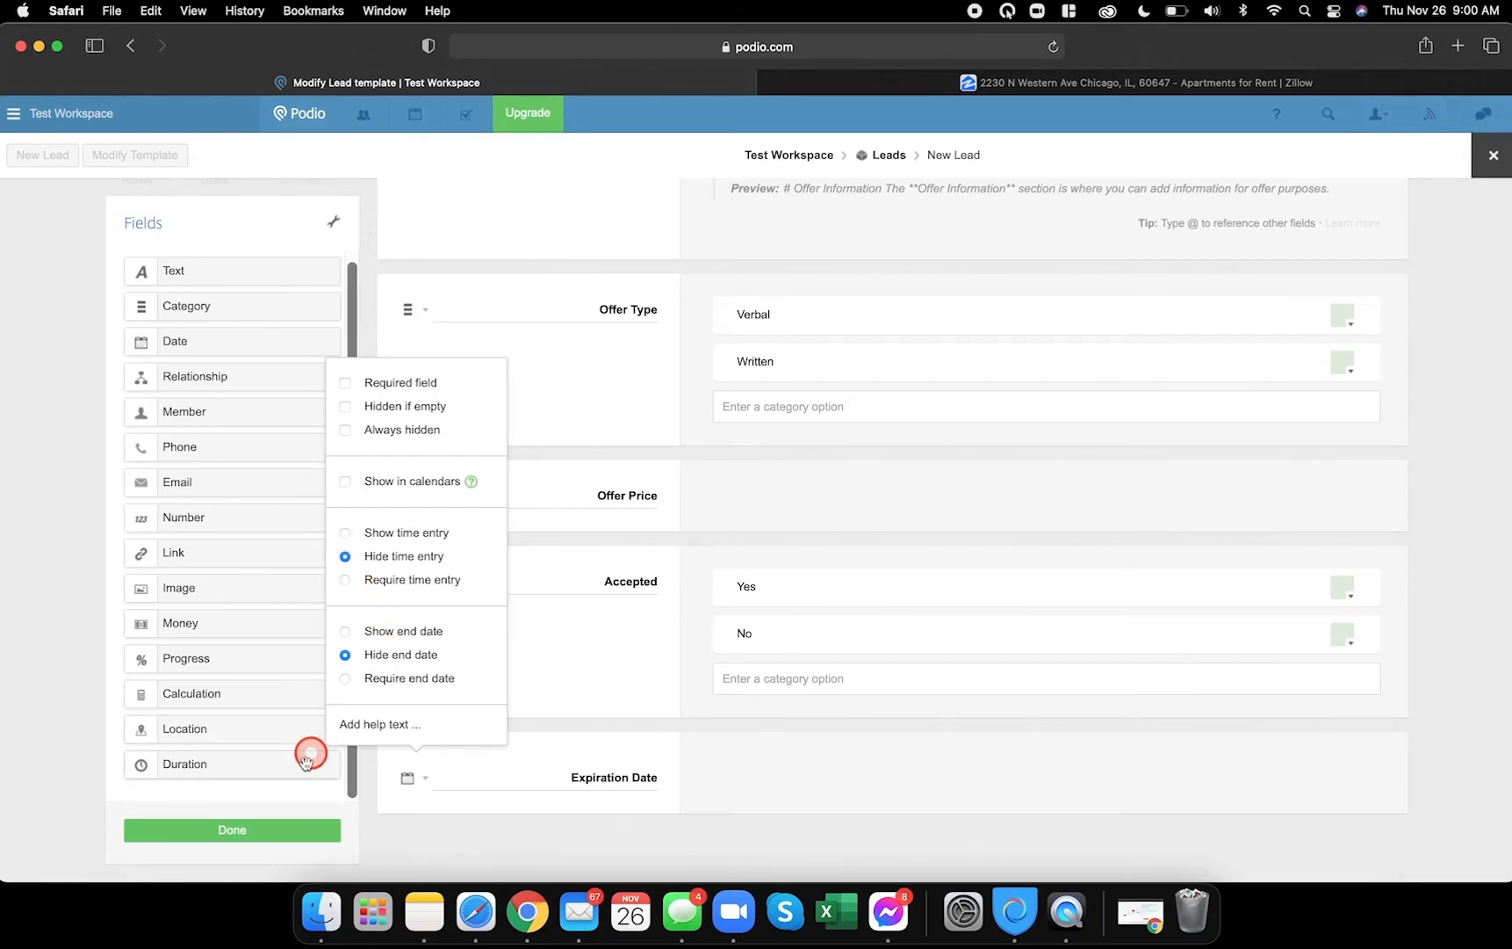
click(264, 825)
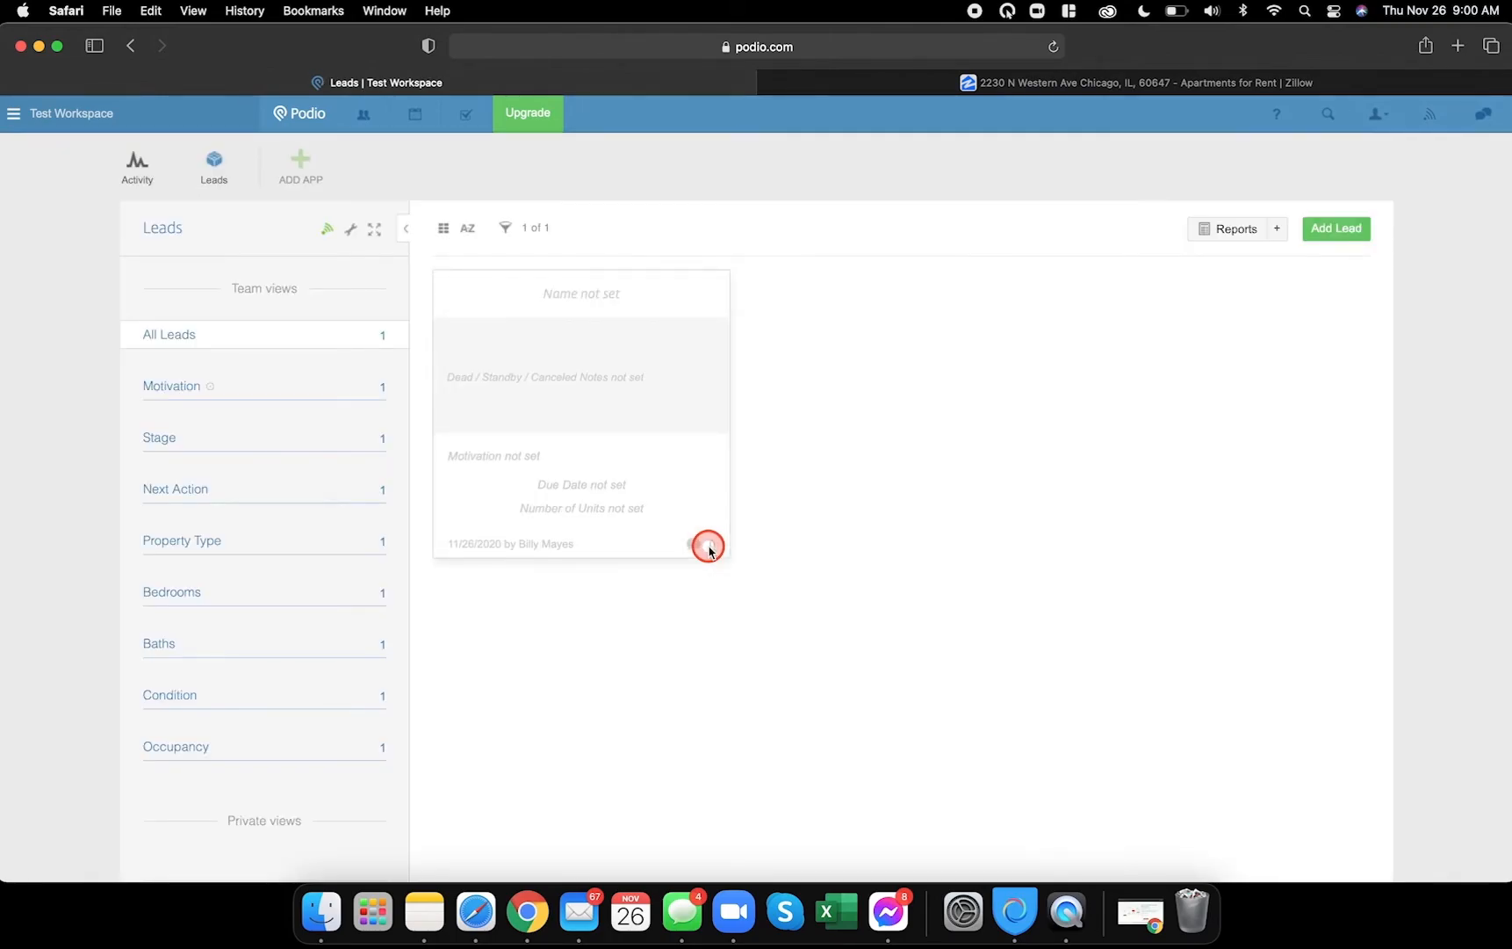
- Open the existing lead, check its Offer Information fields, and close it back to the Leads list
click(505, 295)
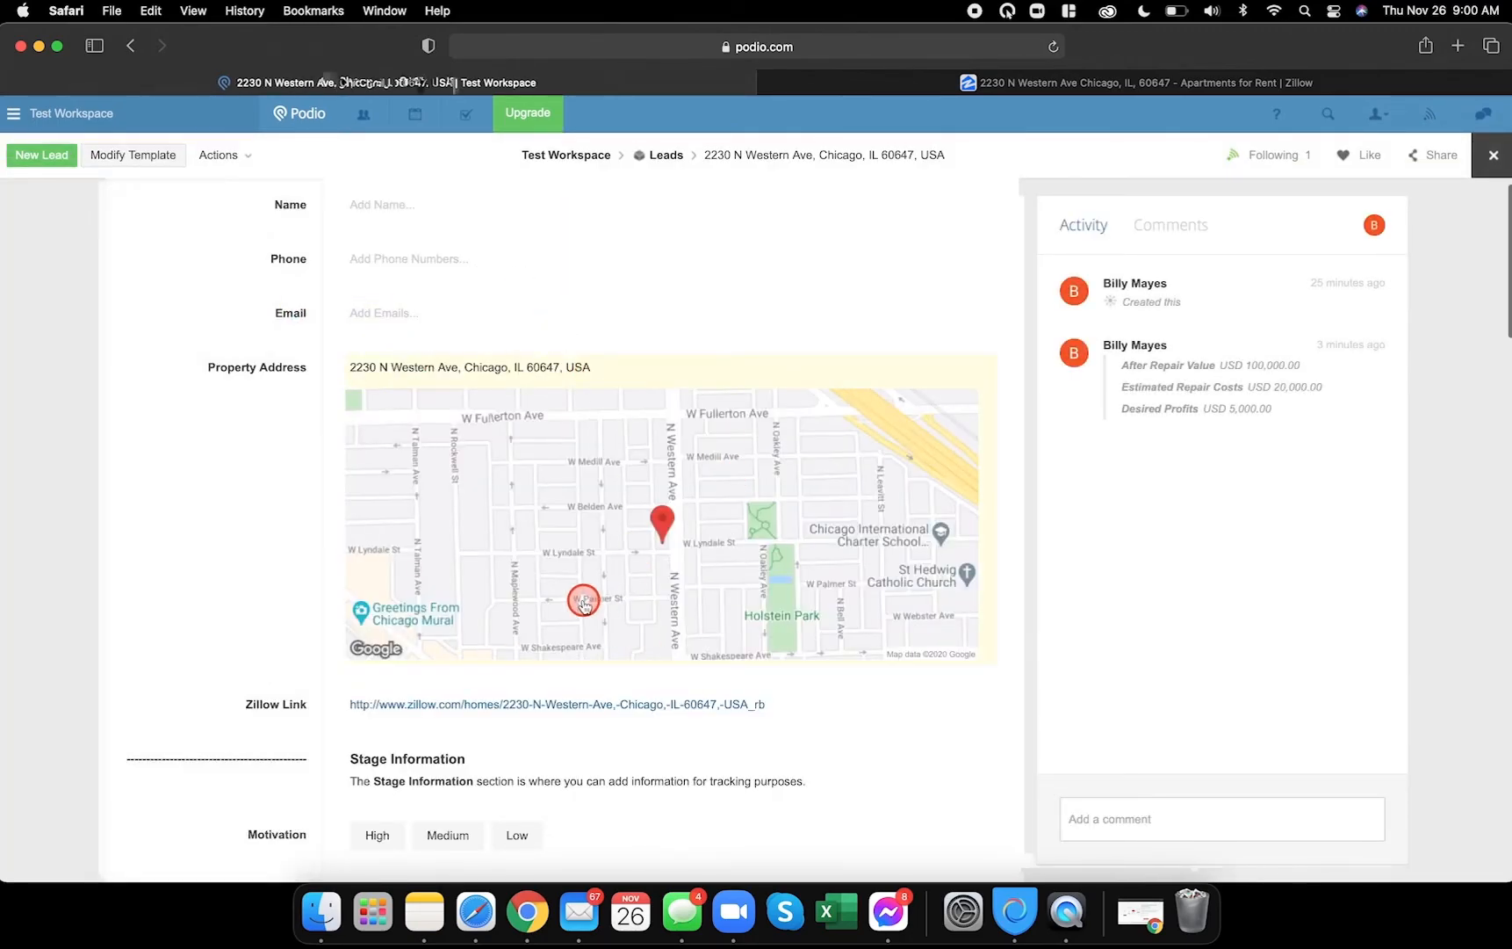
scroll(584, 602, down, 15)
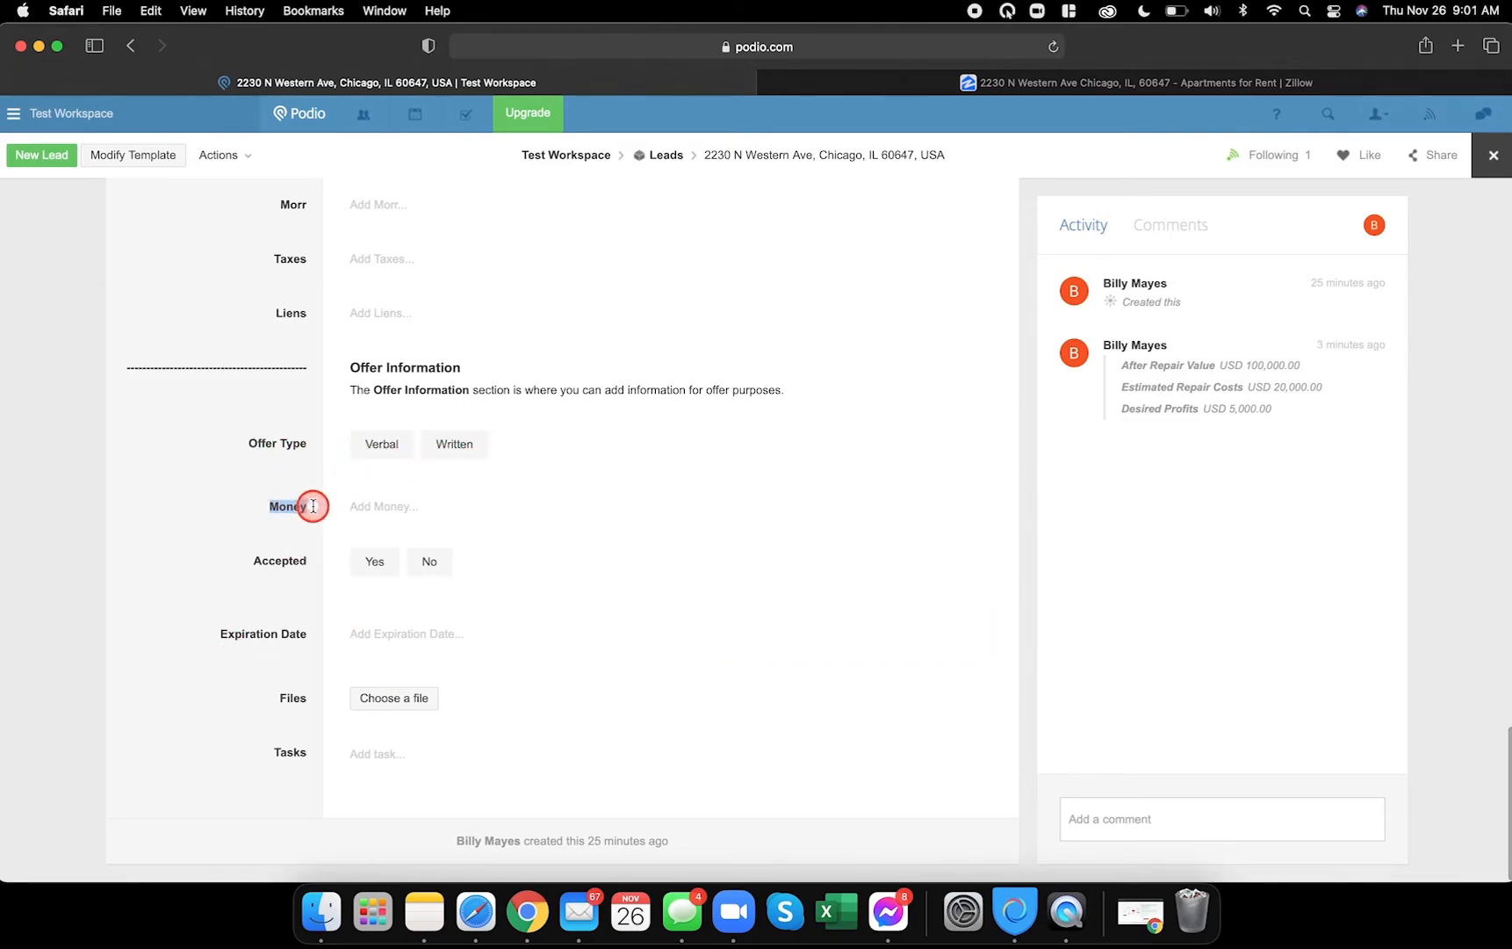
scroll(284, 498, up, 3)
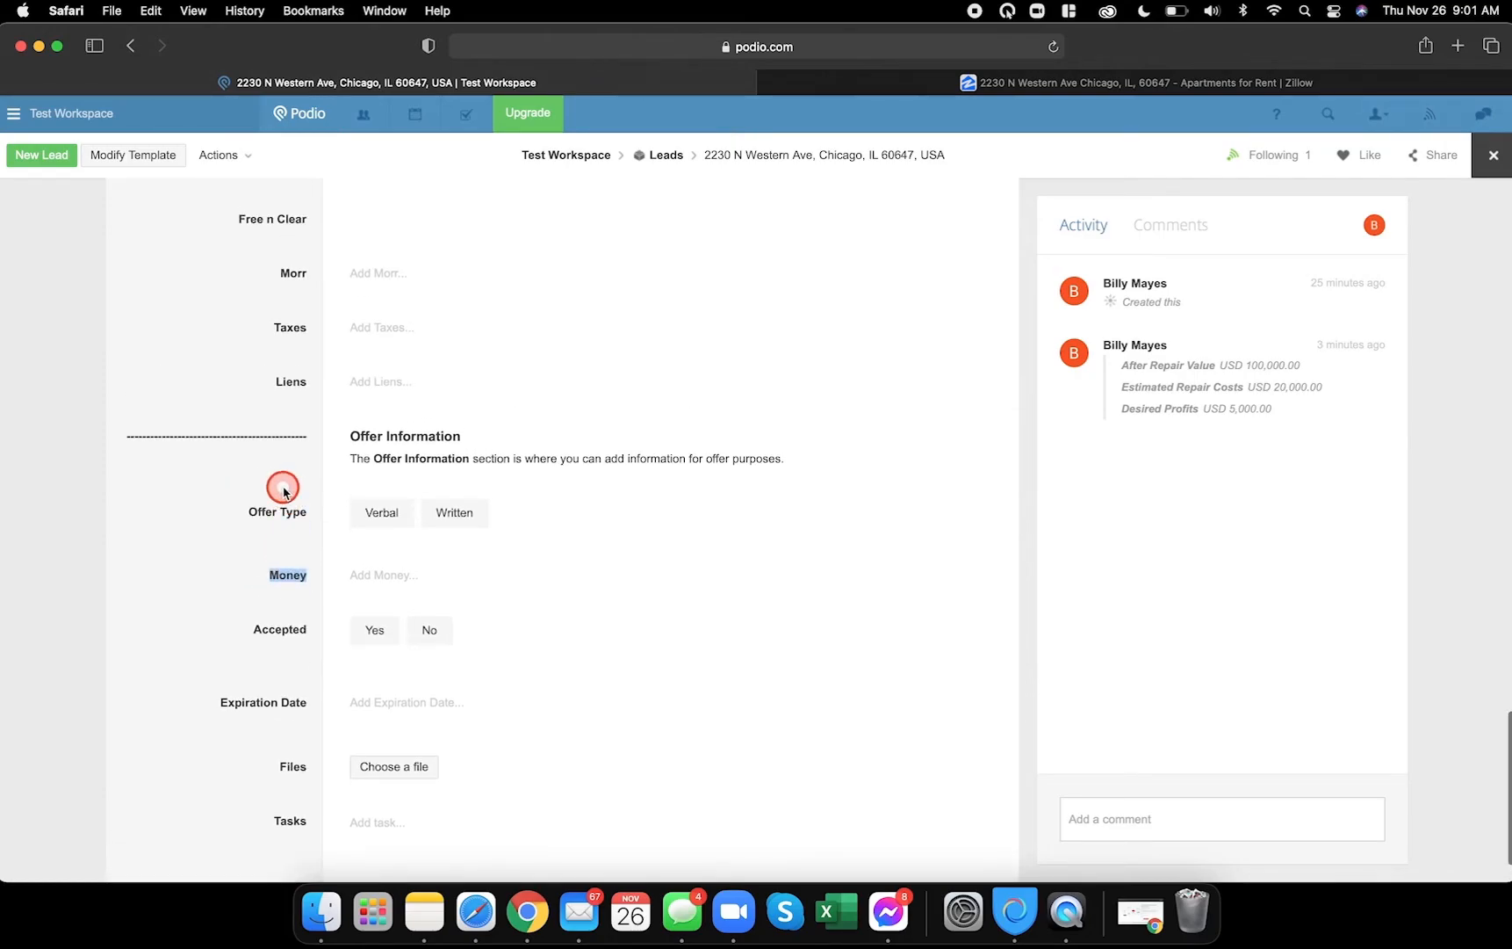
click(243, 422)
scroll(243, 423, up, 4)
scroll(245, 421, down, 4)
scroll(246, 423, down, 4)
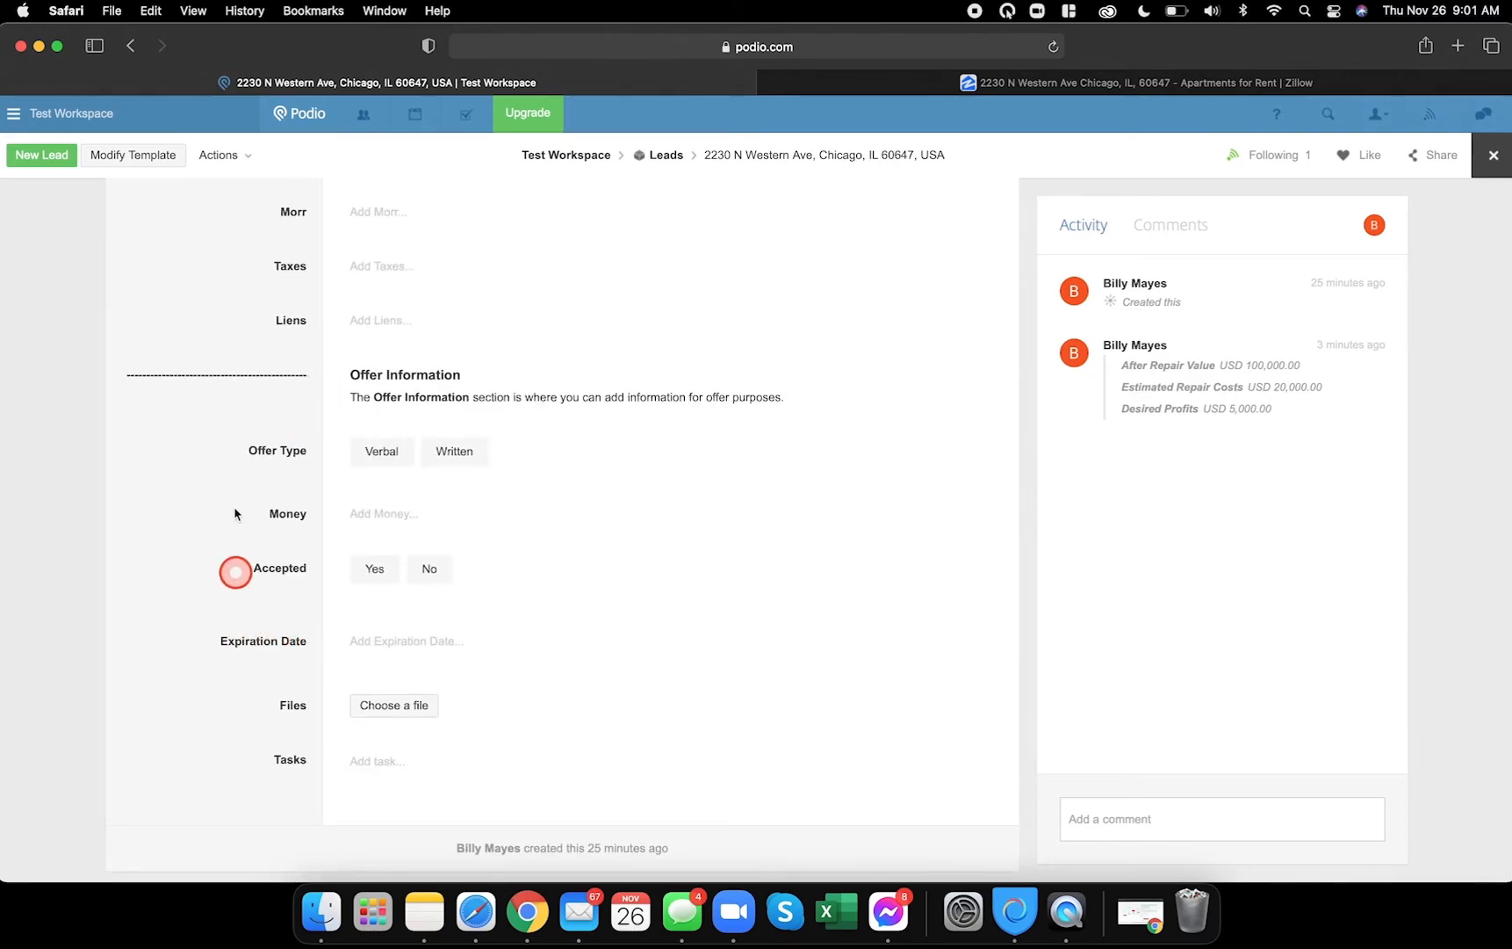
click(1489, 158)
- Open the Leads template editor and scroll down to the Offer Information fields
click(350, 229)
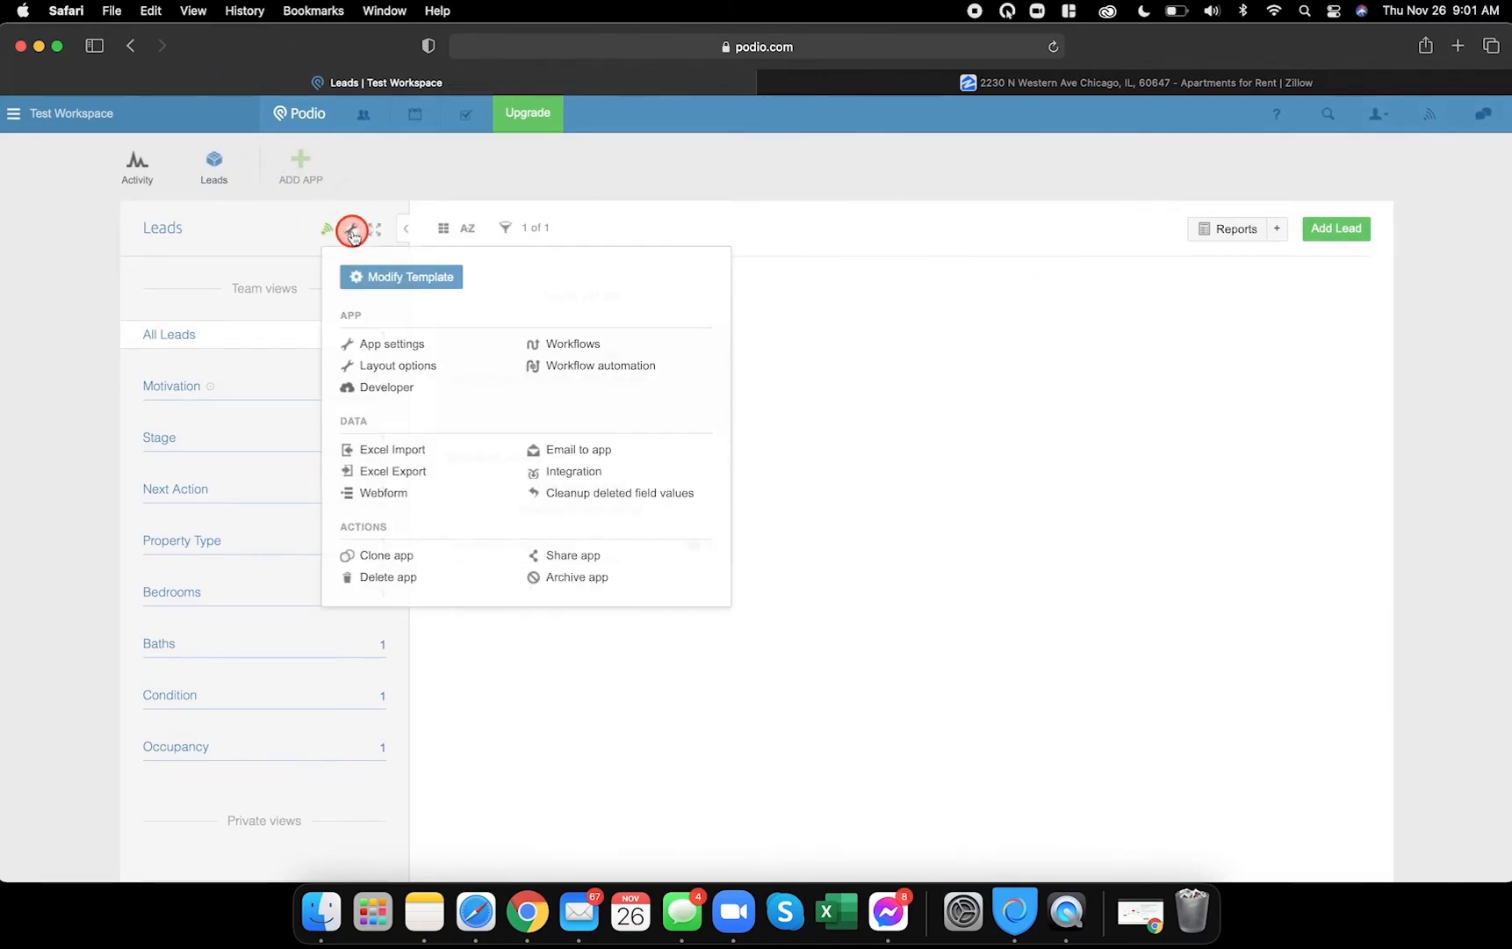
click(408, 274)
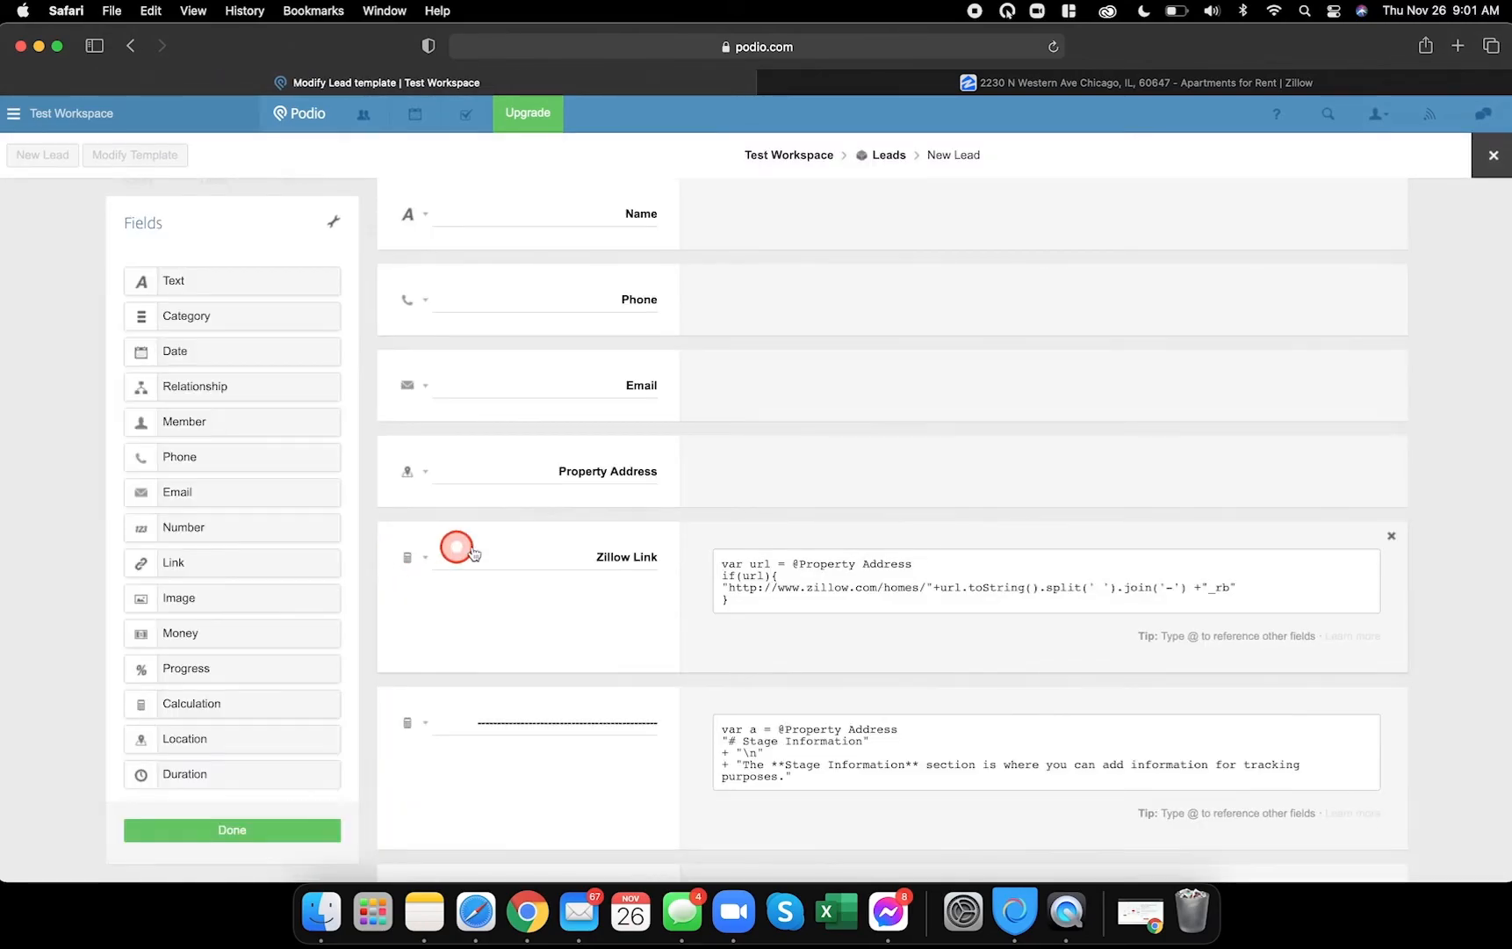
scroll(527, 544, down, 20)
scroll(528, 545, down, 20)
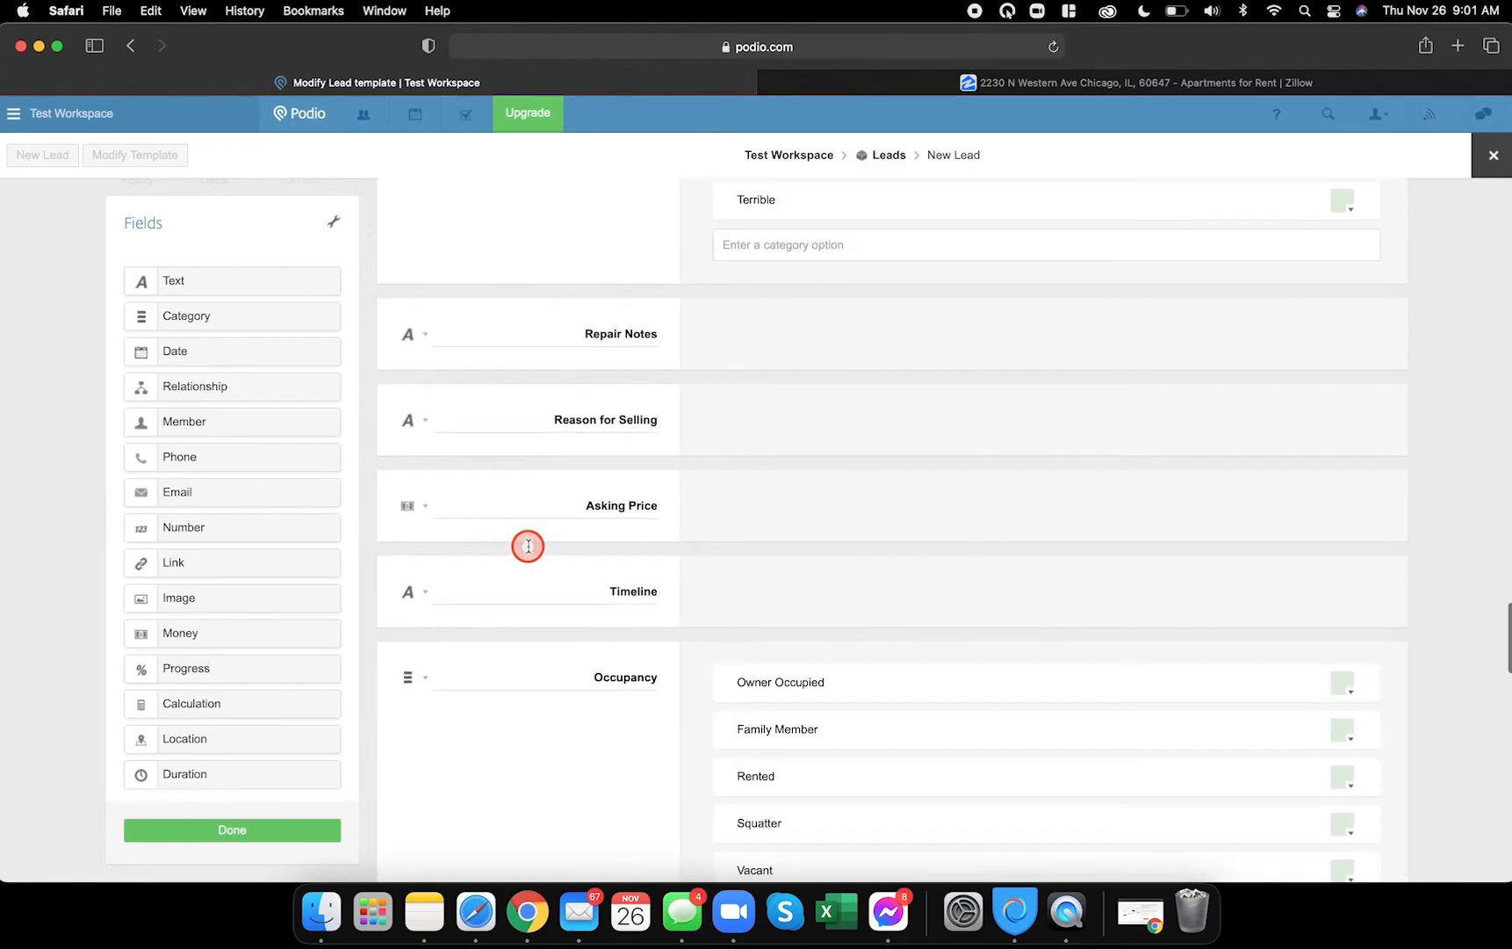
scroll(528, 545, down, 15)
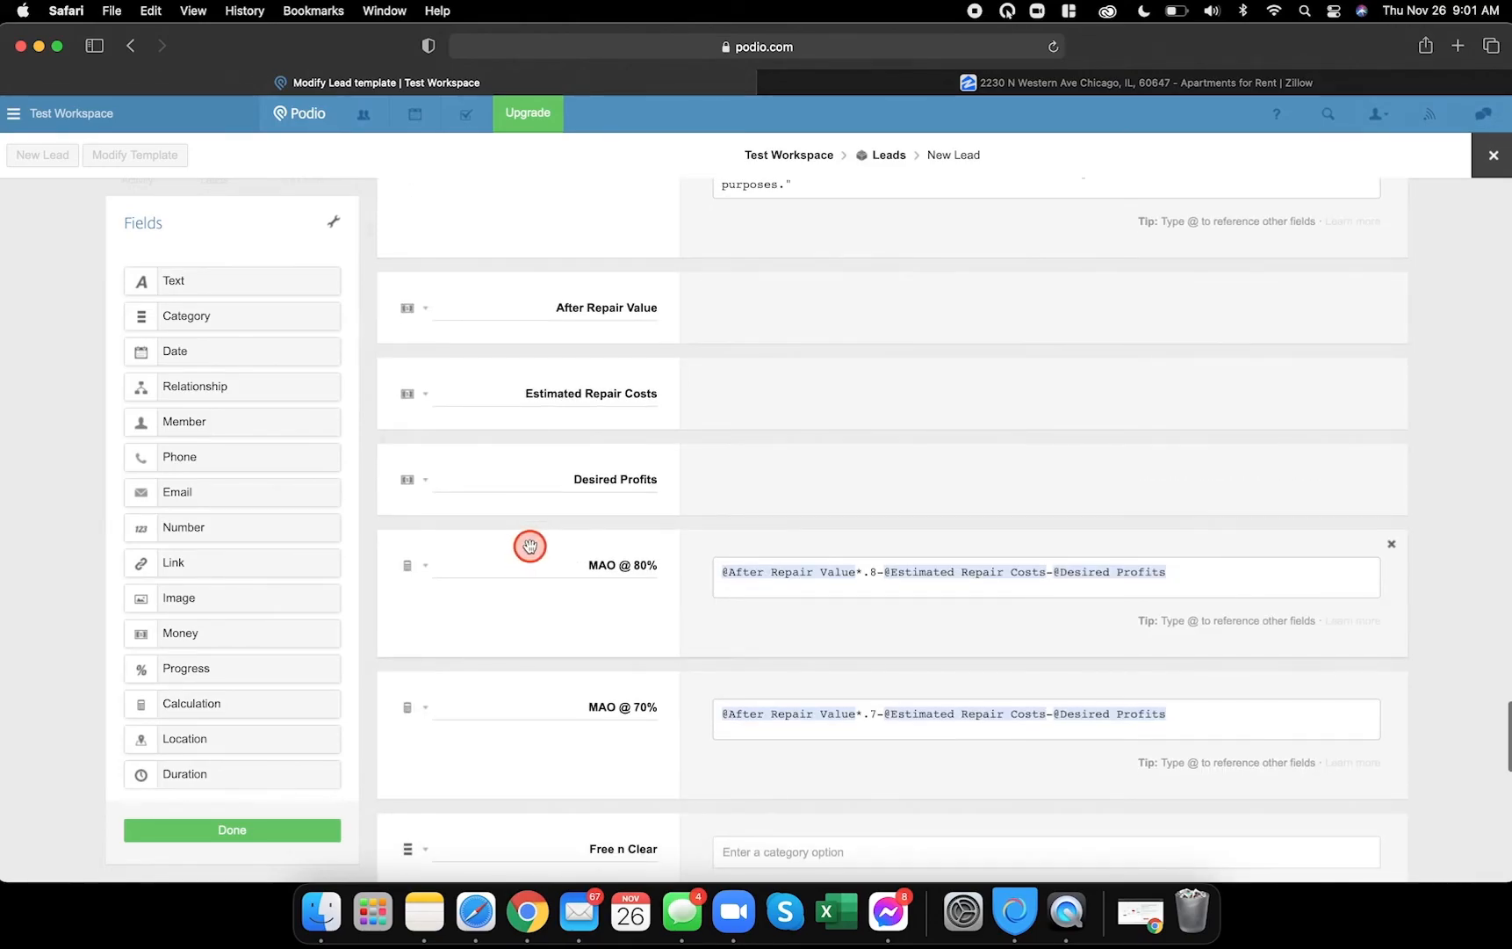
- Rename the Morr label to Mortgage and the Money label to Offer Price
click(653, 598)
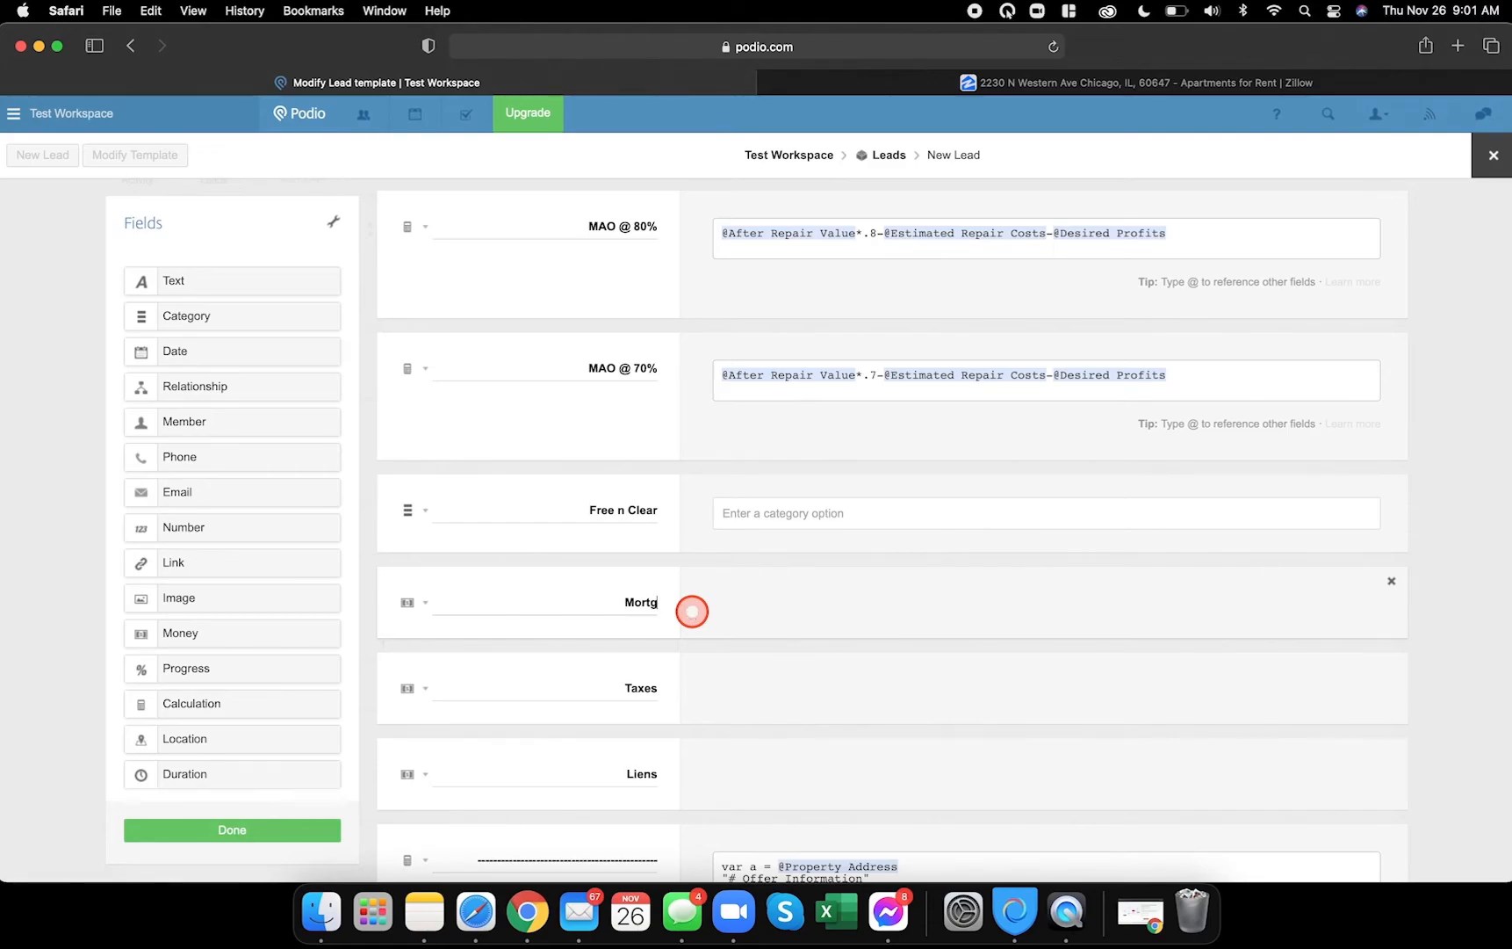
scroll(684, 651, down, 10)
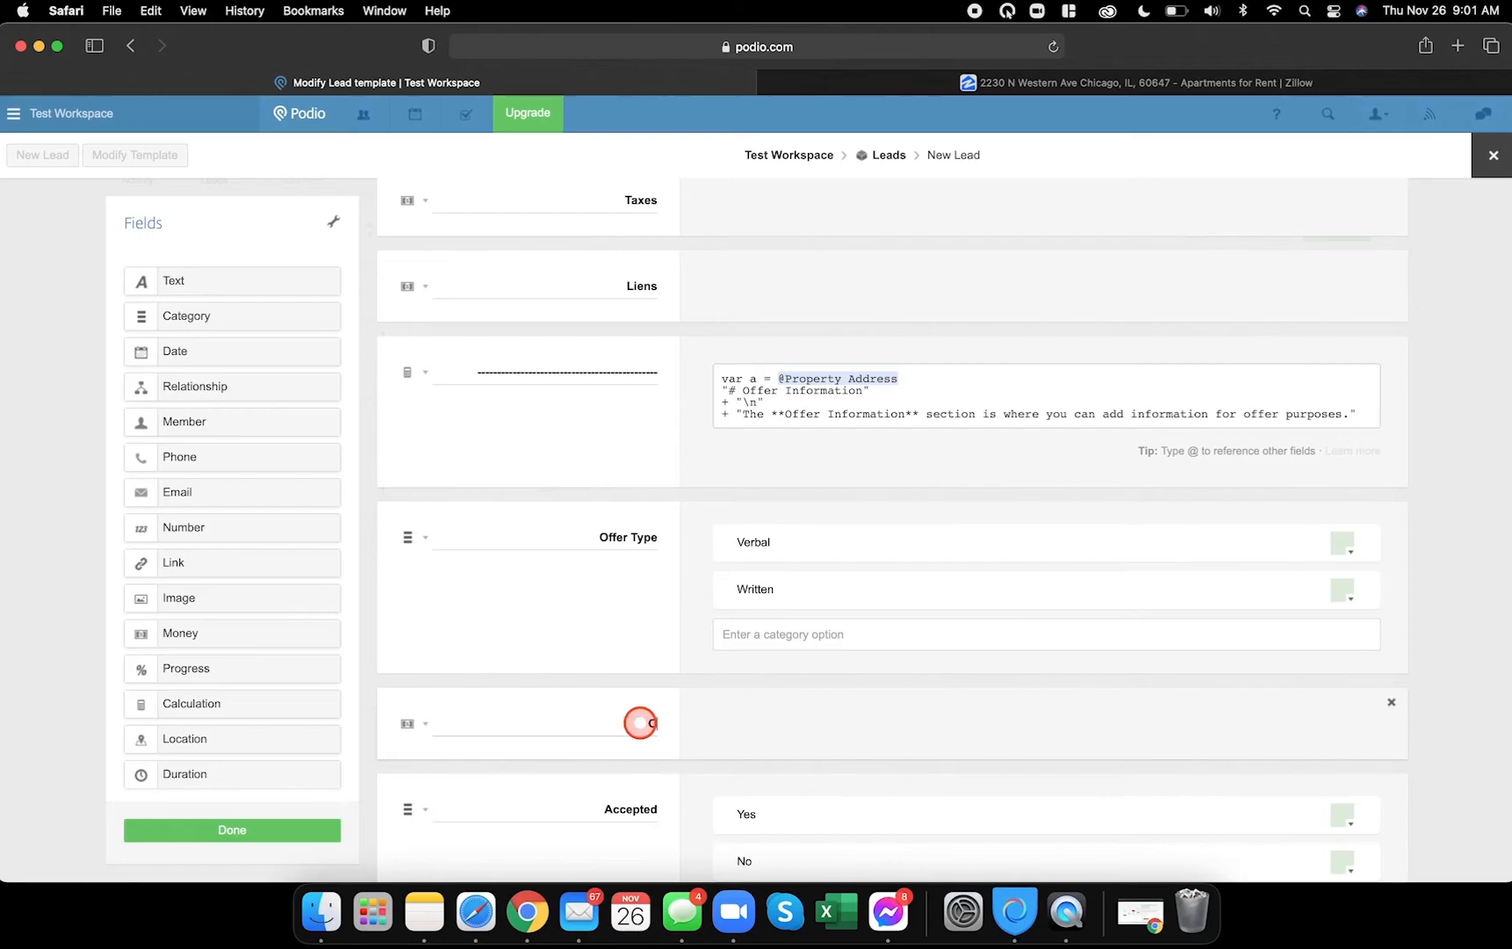
scroll(689, 627, down, 5)
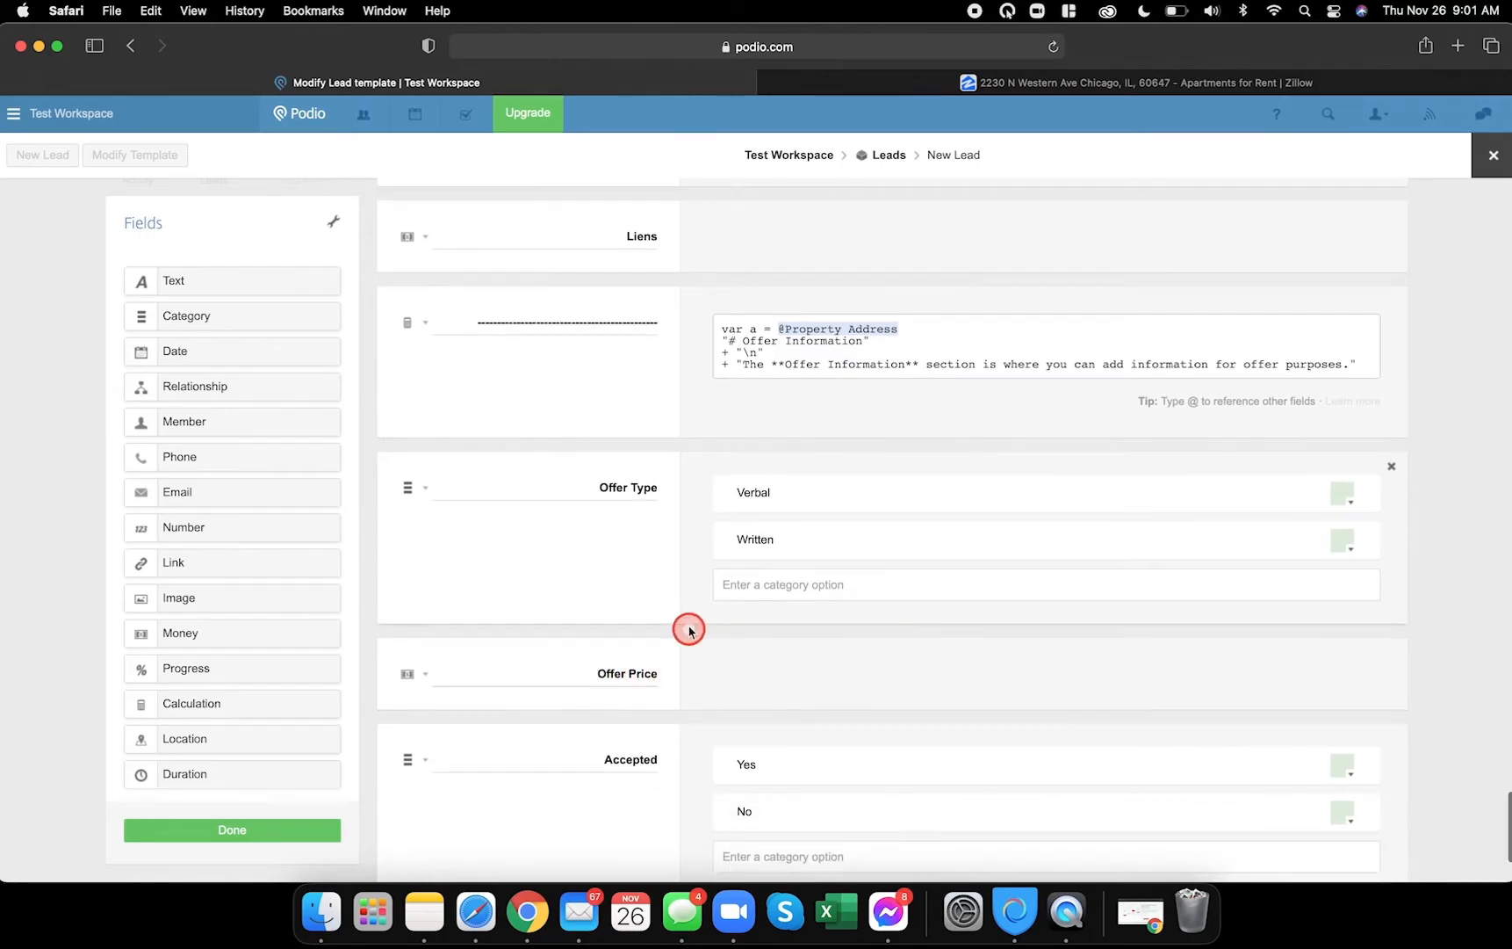
- Review the reference lead's Acquisition and Disposition Contract Information fields, Title Company through Est. Profit, in Chrome
click(538, 906)
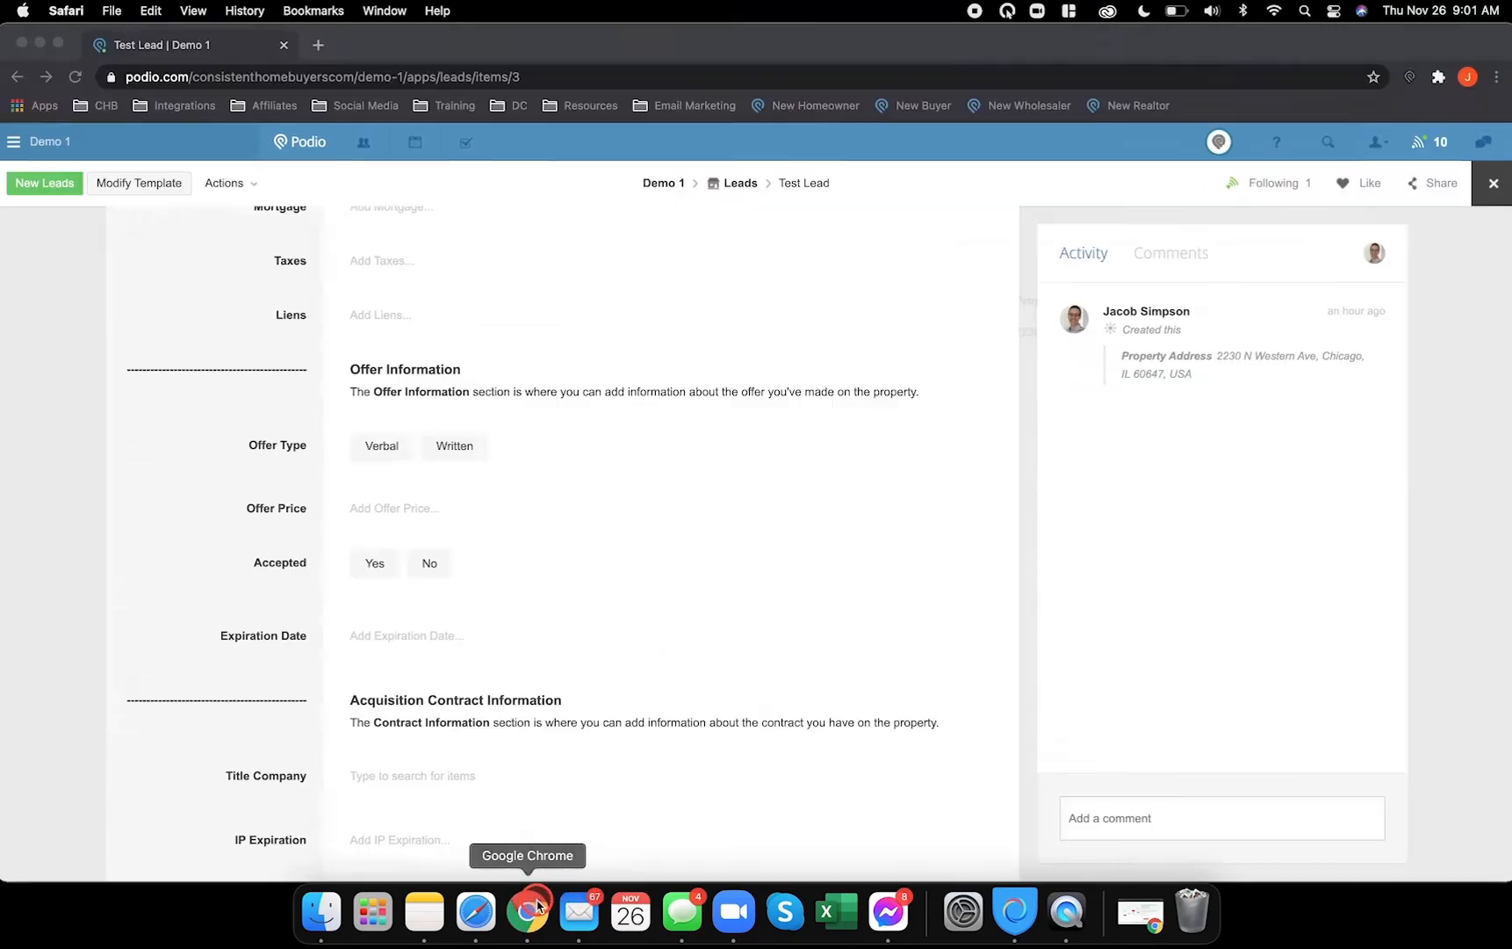
scroll(563, 604, down, 3)
scroll(416, 357, down, 7)
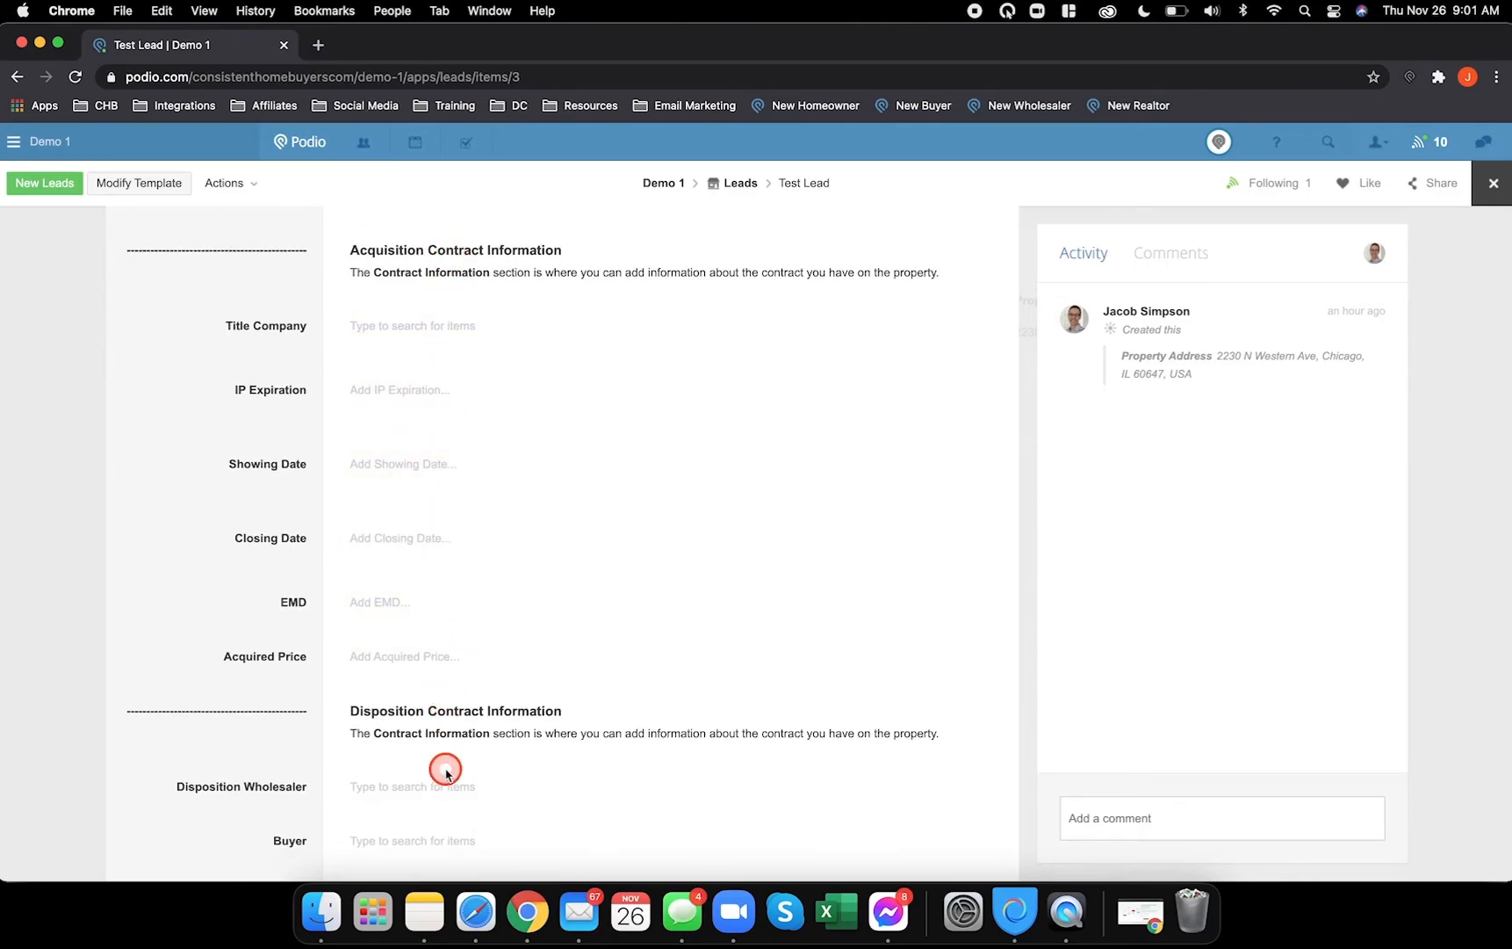
scroll(452, 452, down, 2)
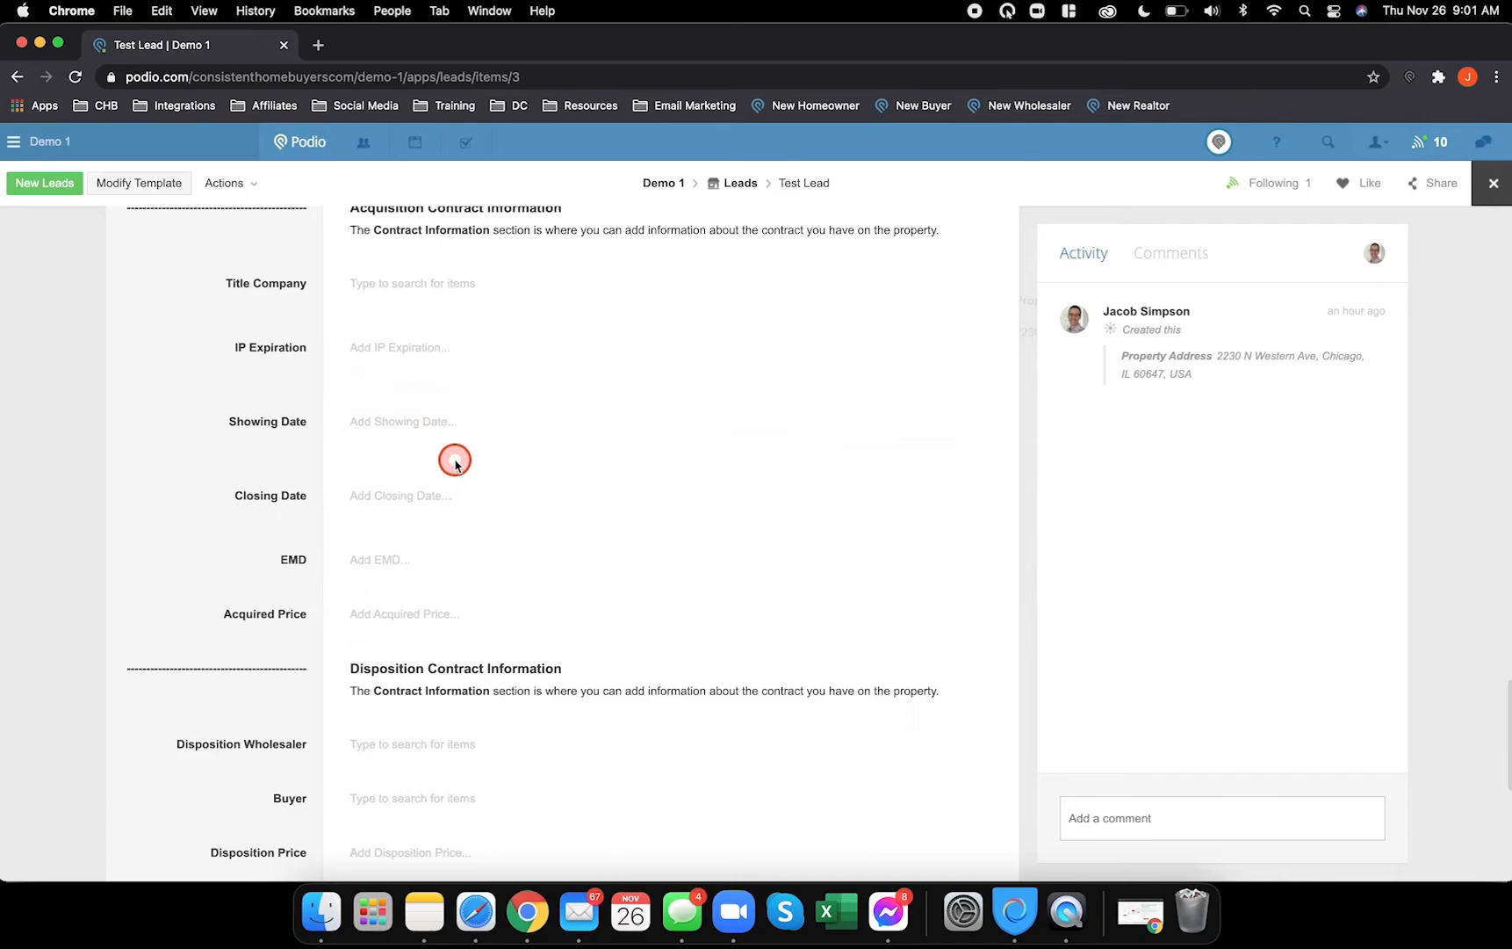
scroll(432, 796, down, 1)
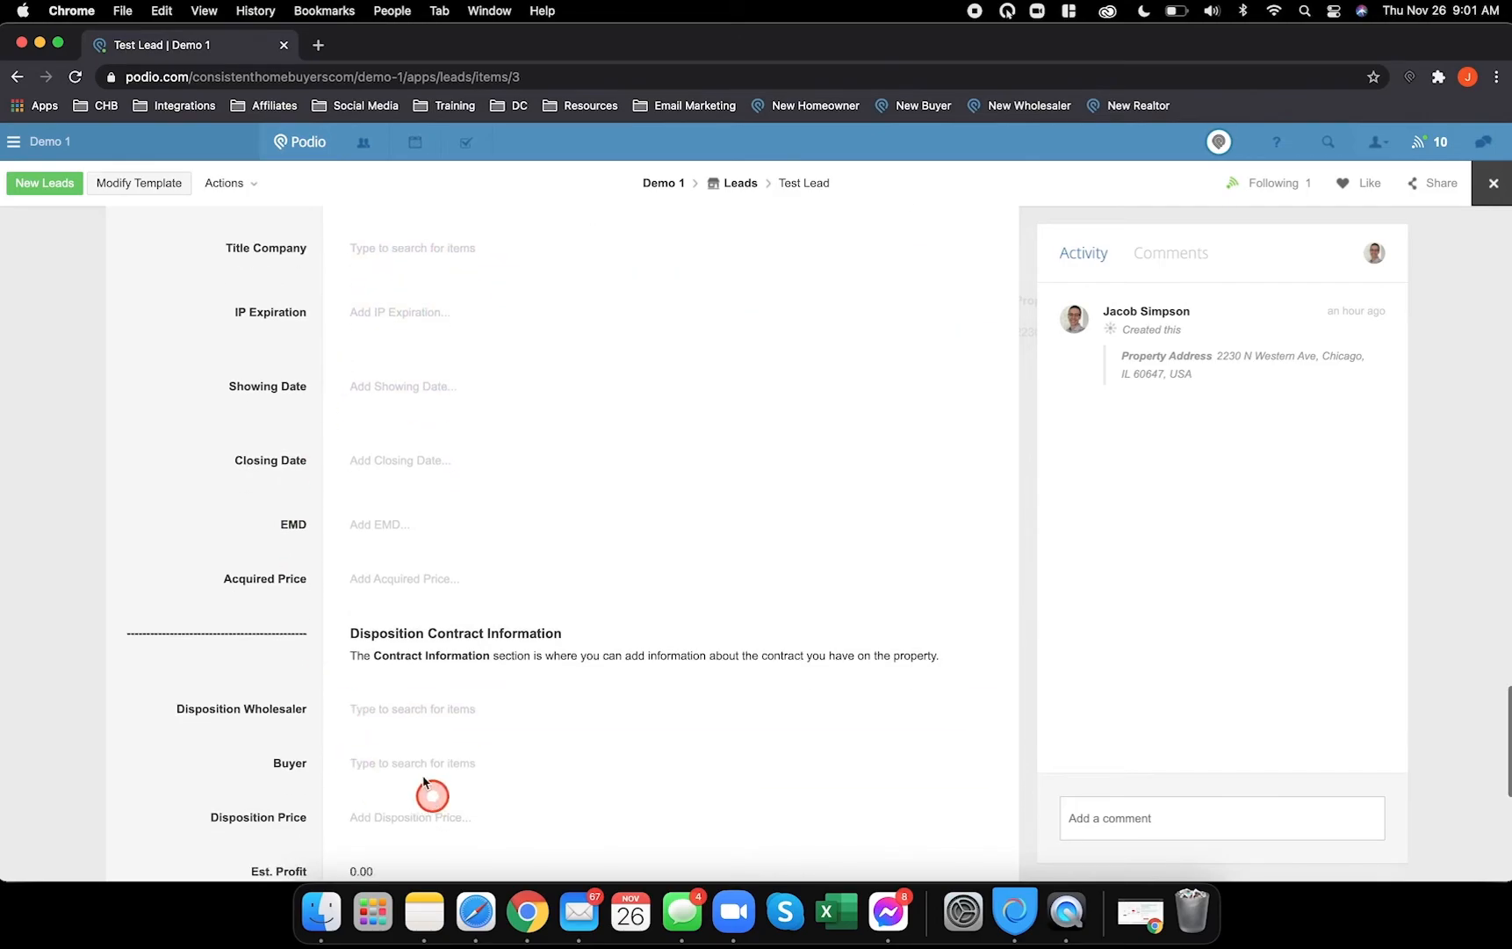
scroll(404, 615, up, 3)
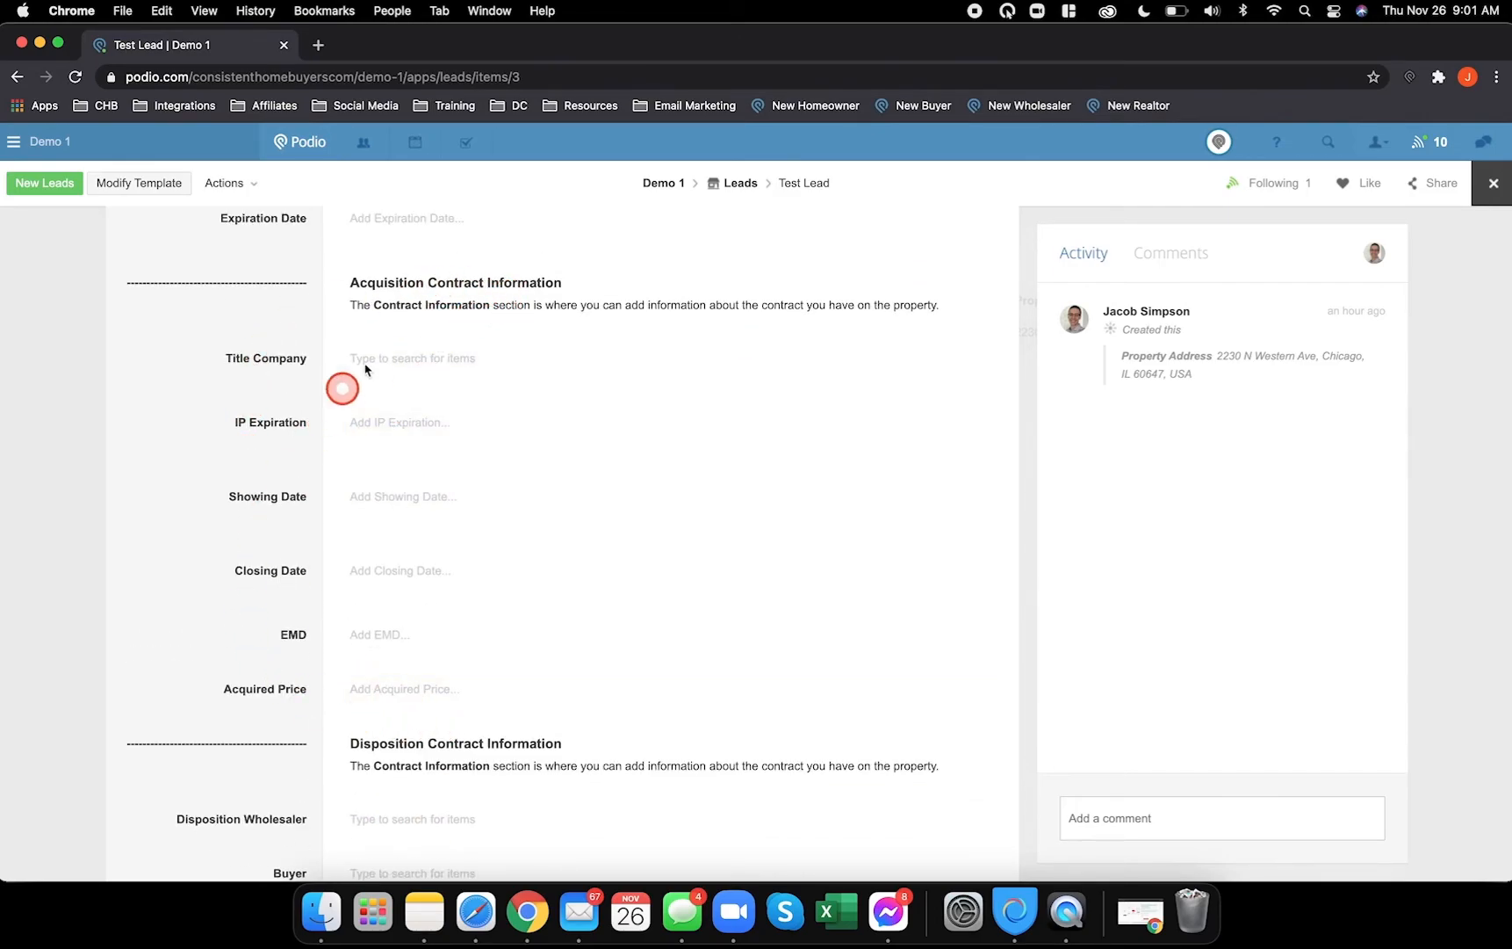
scroll(457, 452, down, 5)
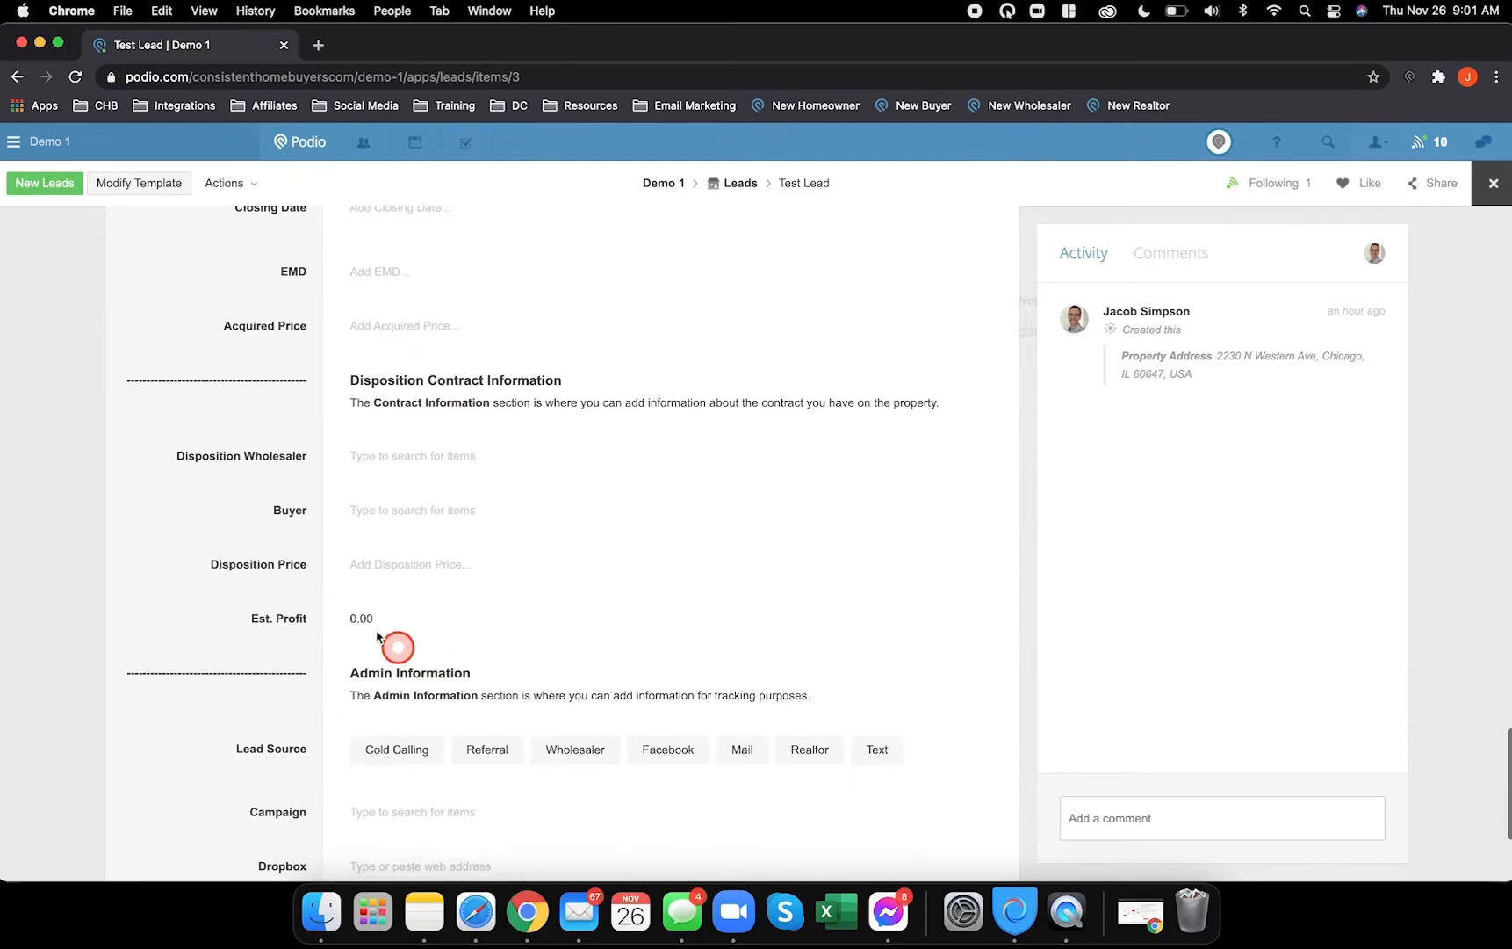
scroll(425, 398, up, 4)
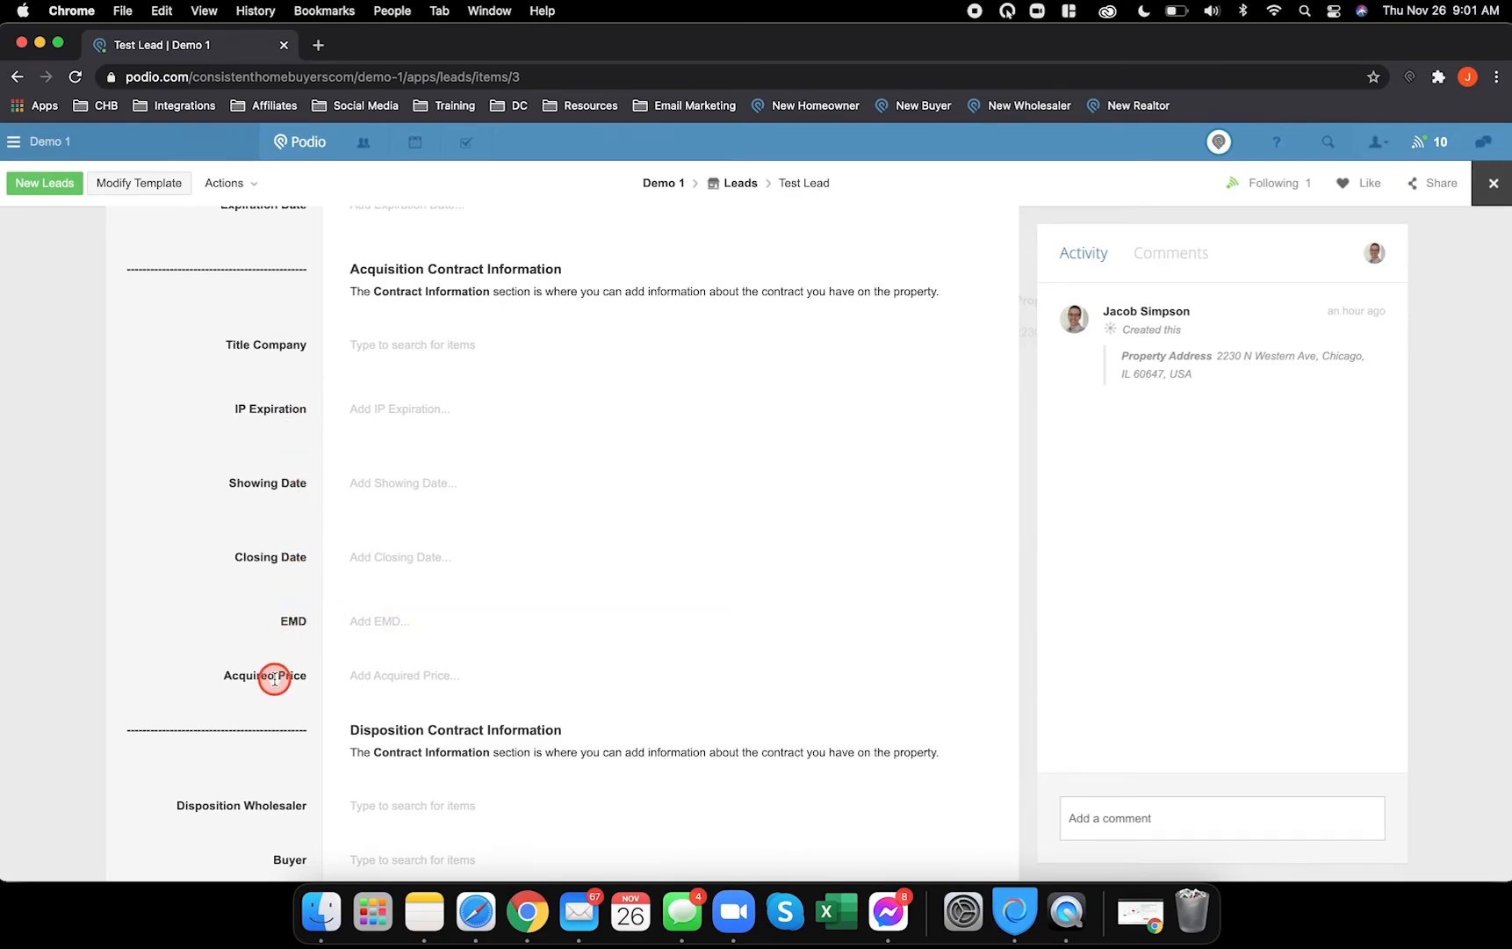
scroll(274, 678, down, 4)
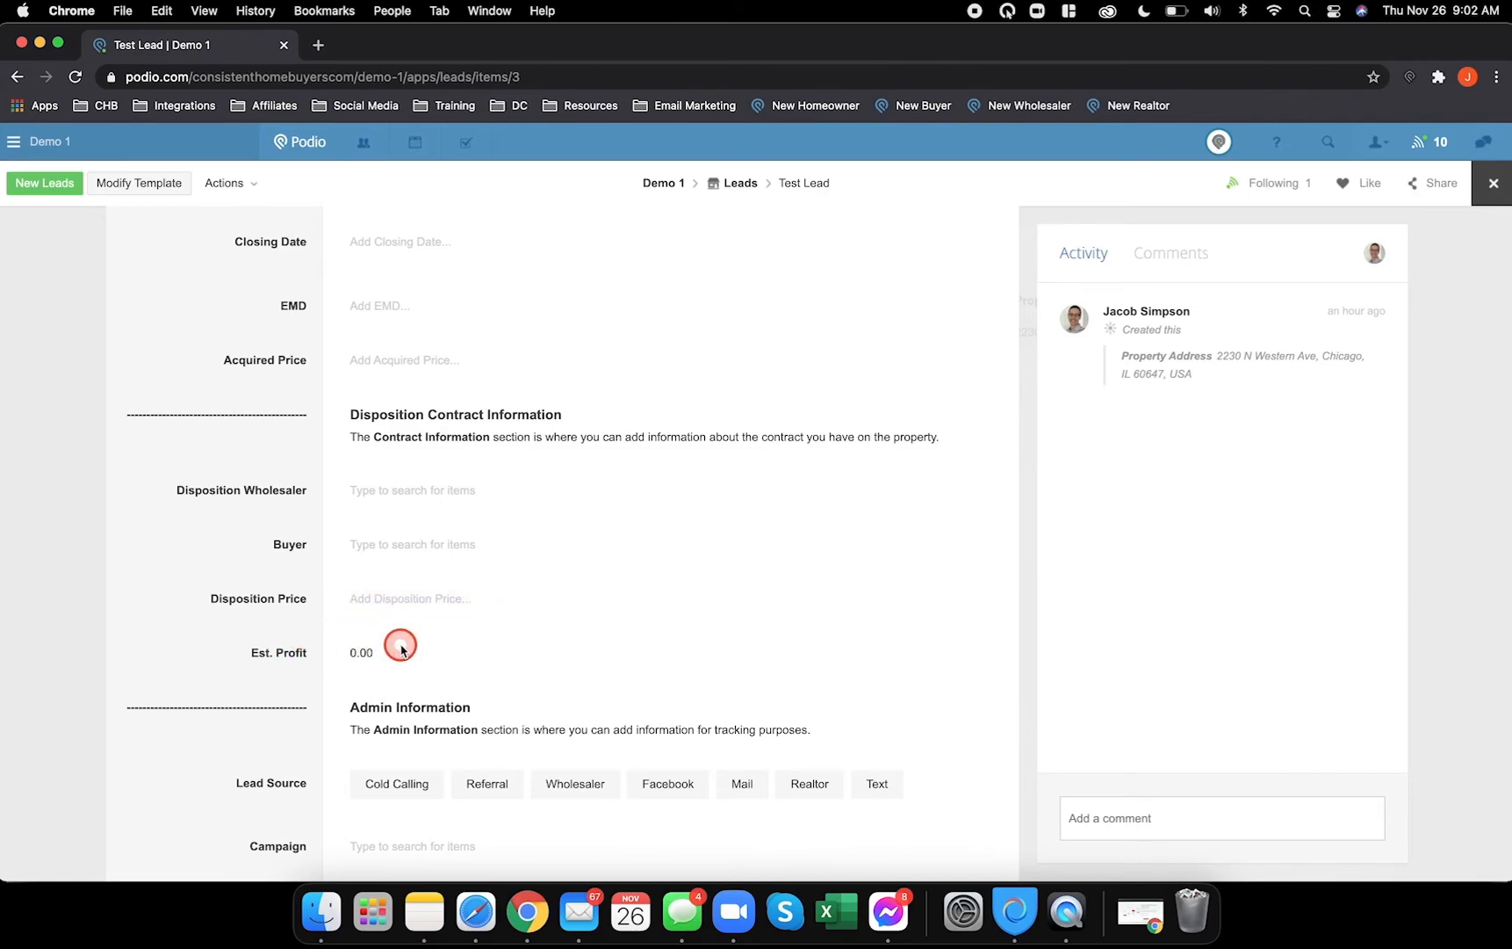
scroll(430, 567, up, 5)
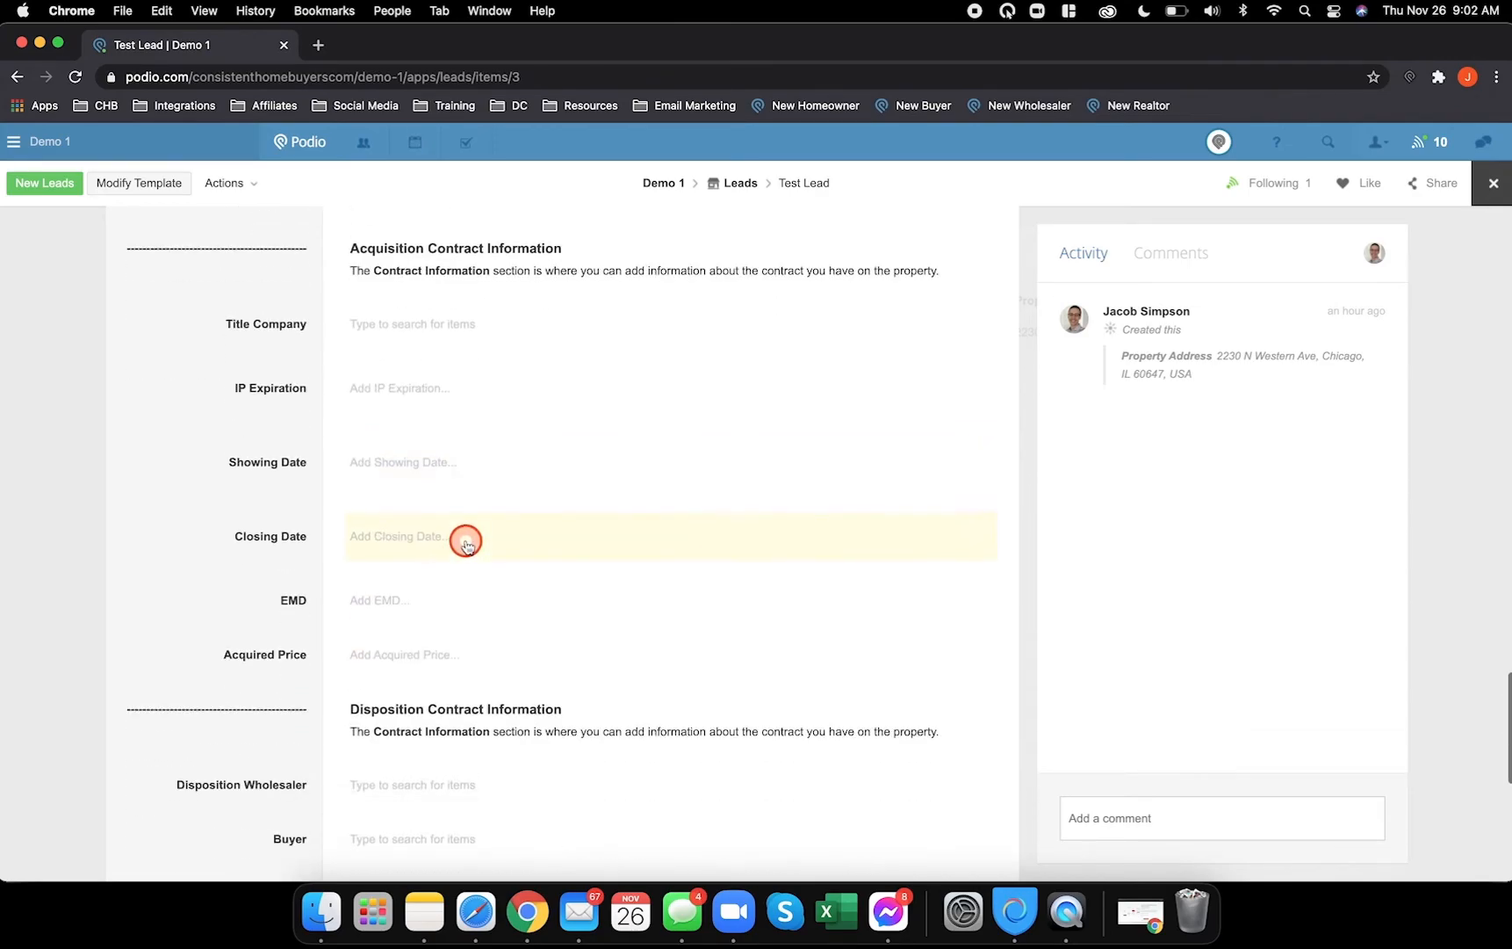
scroll(442, 260, down, 1)
scroll(408, 699, down, 2)
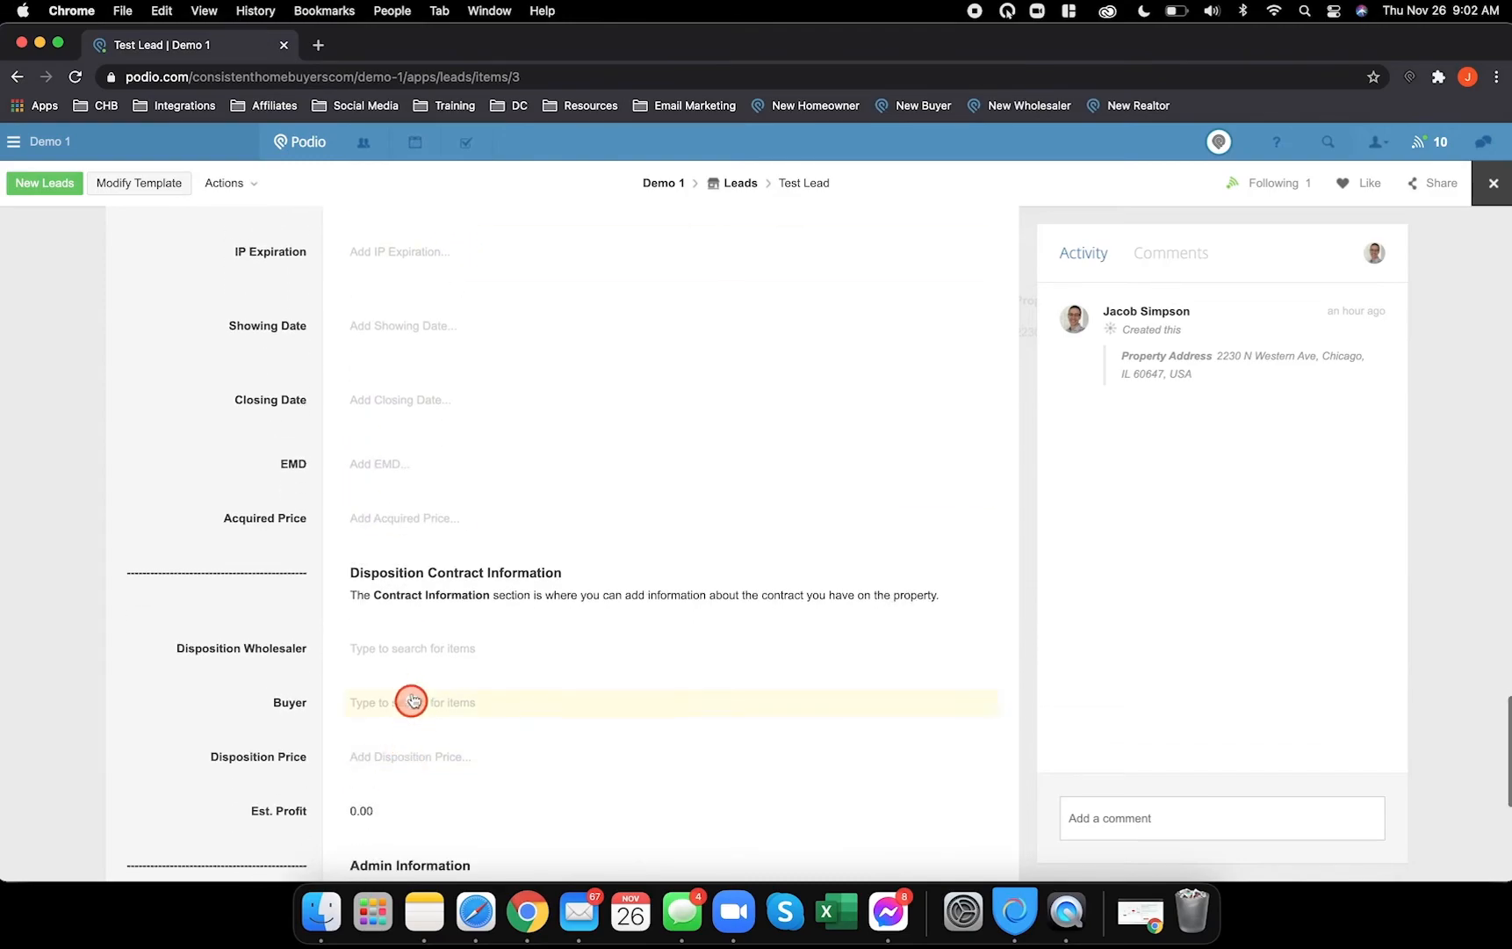
scroll(416, 688, up, 3)
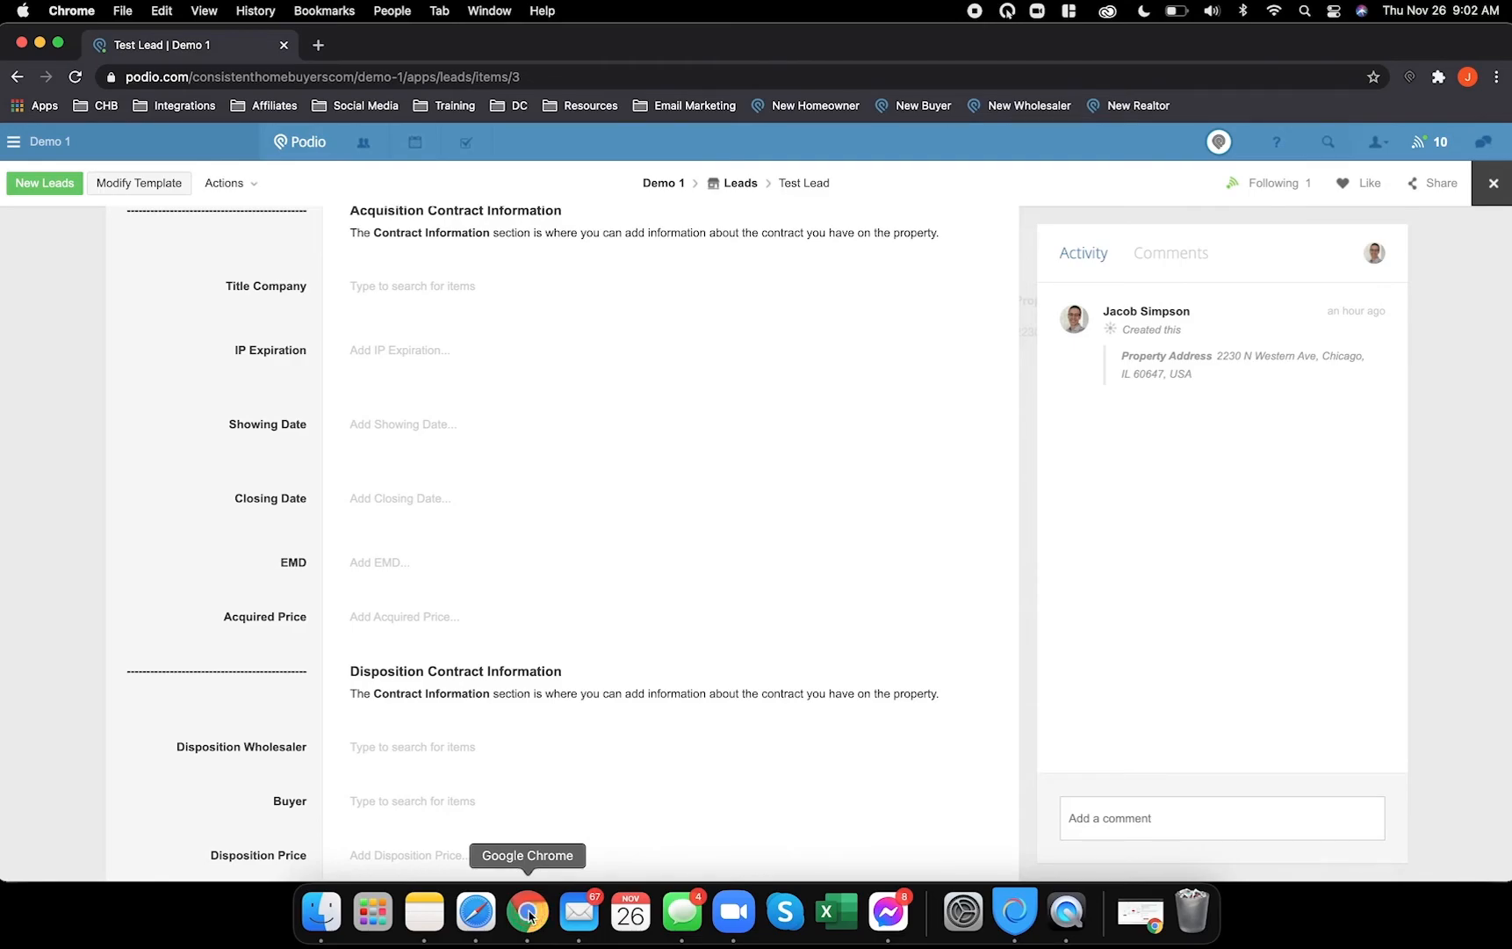
click(475, 913)
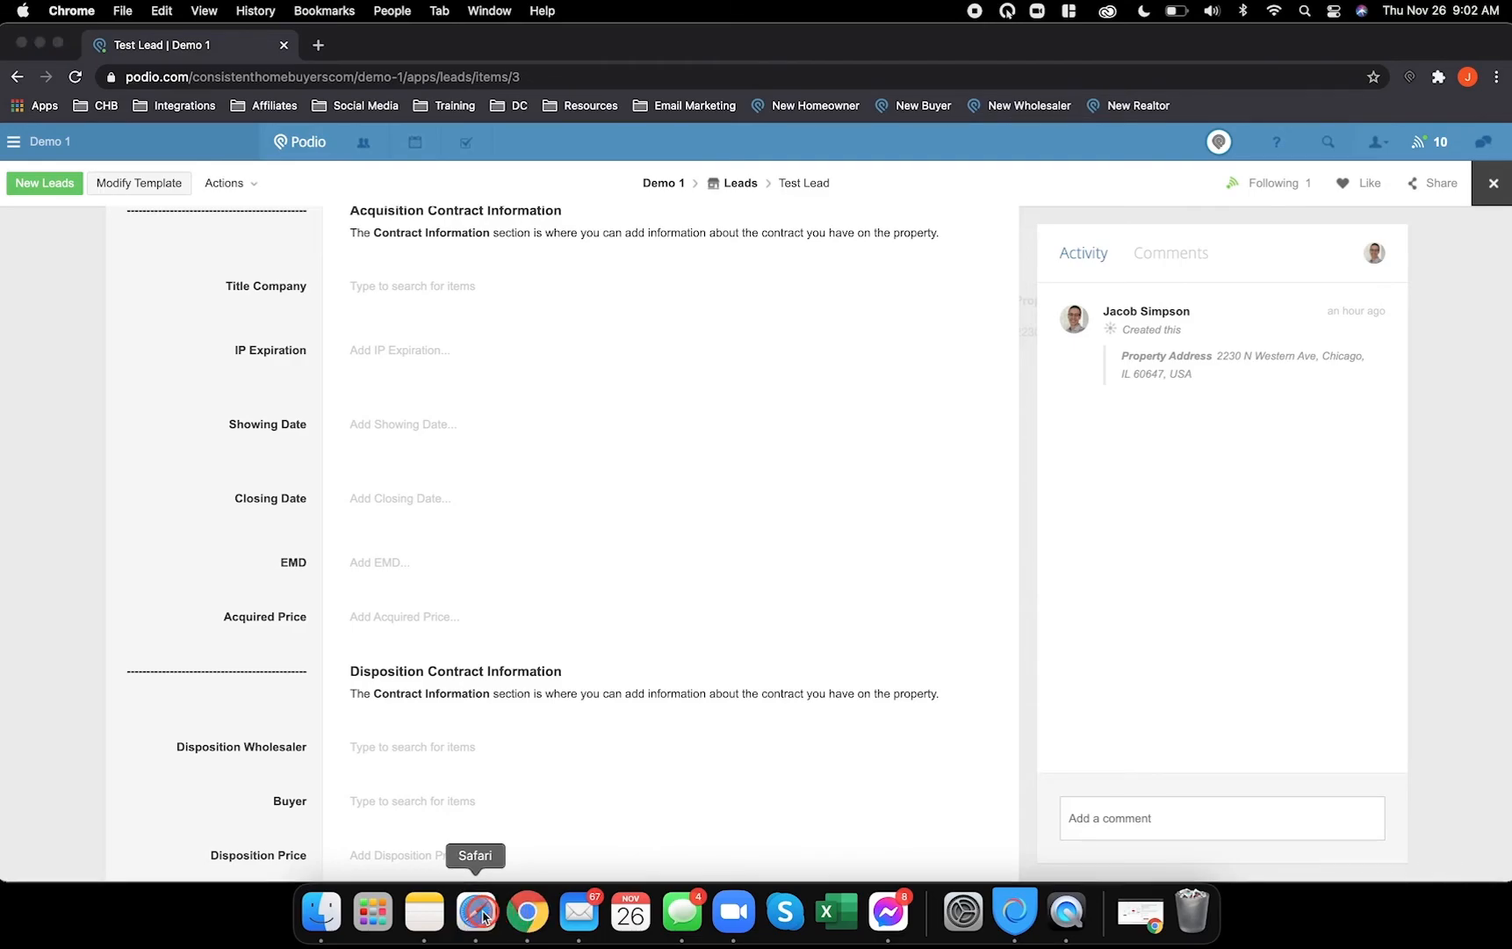
- Add a calculation field below Expiration Date and paste in the Offer Information calculation code
drag(206, 703, 513, 783)
scroll(571, 720, up, 5)
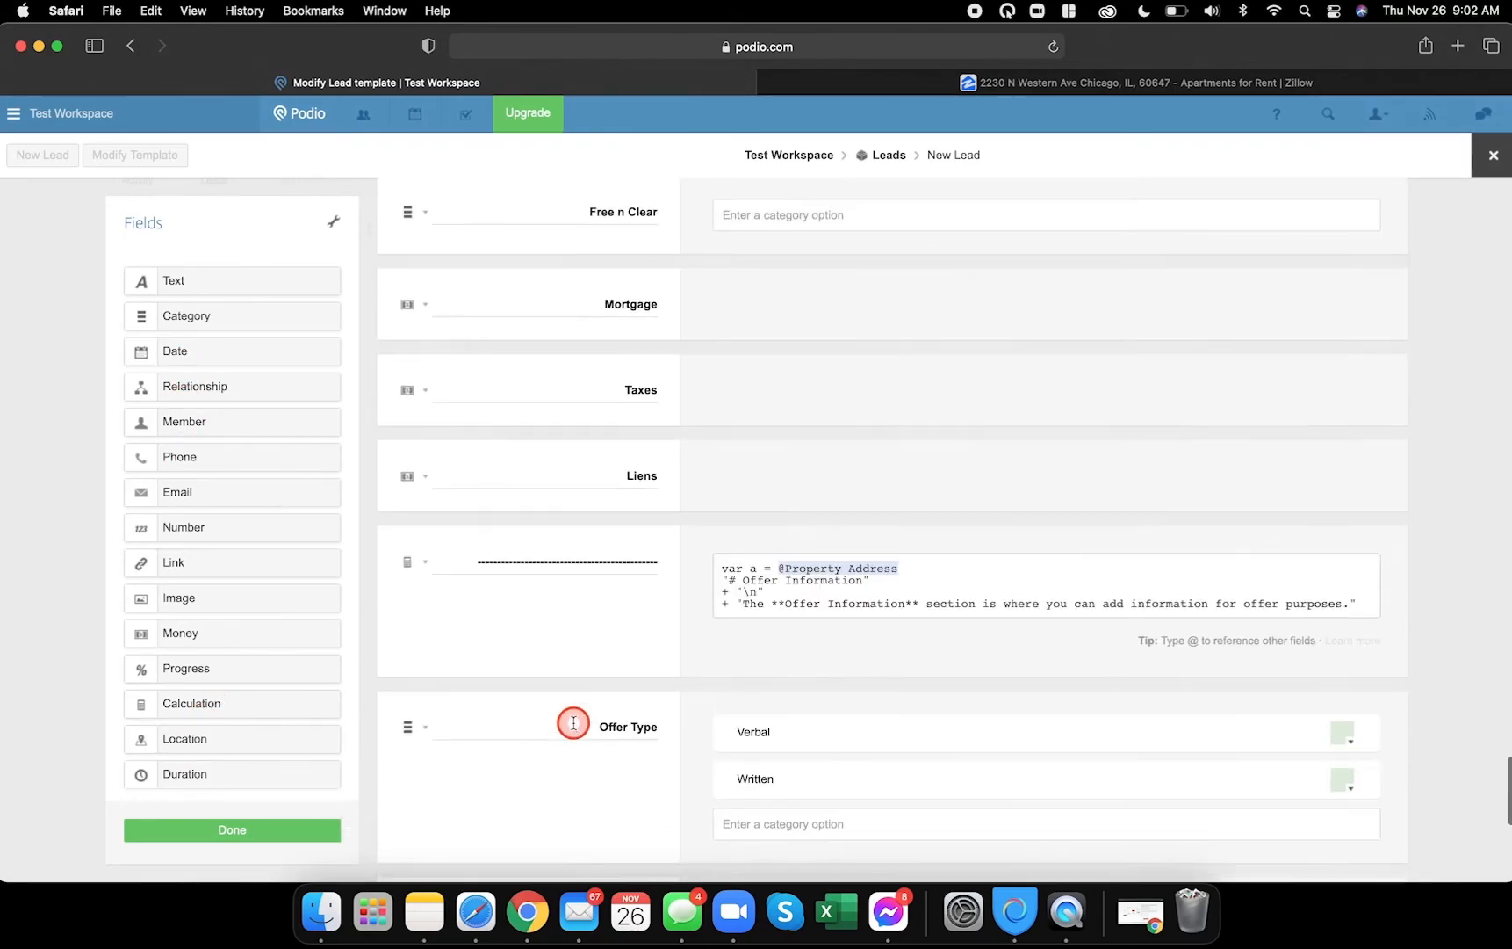
double_click(533, 607)
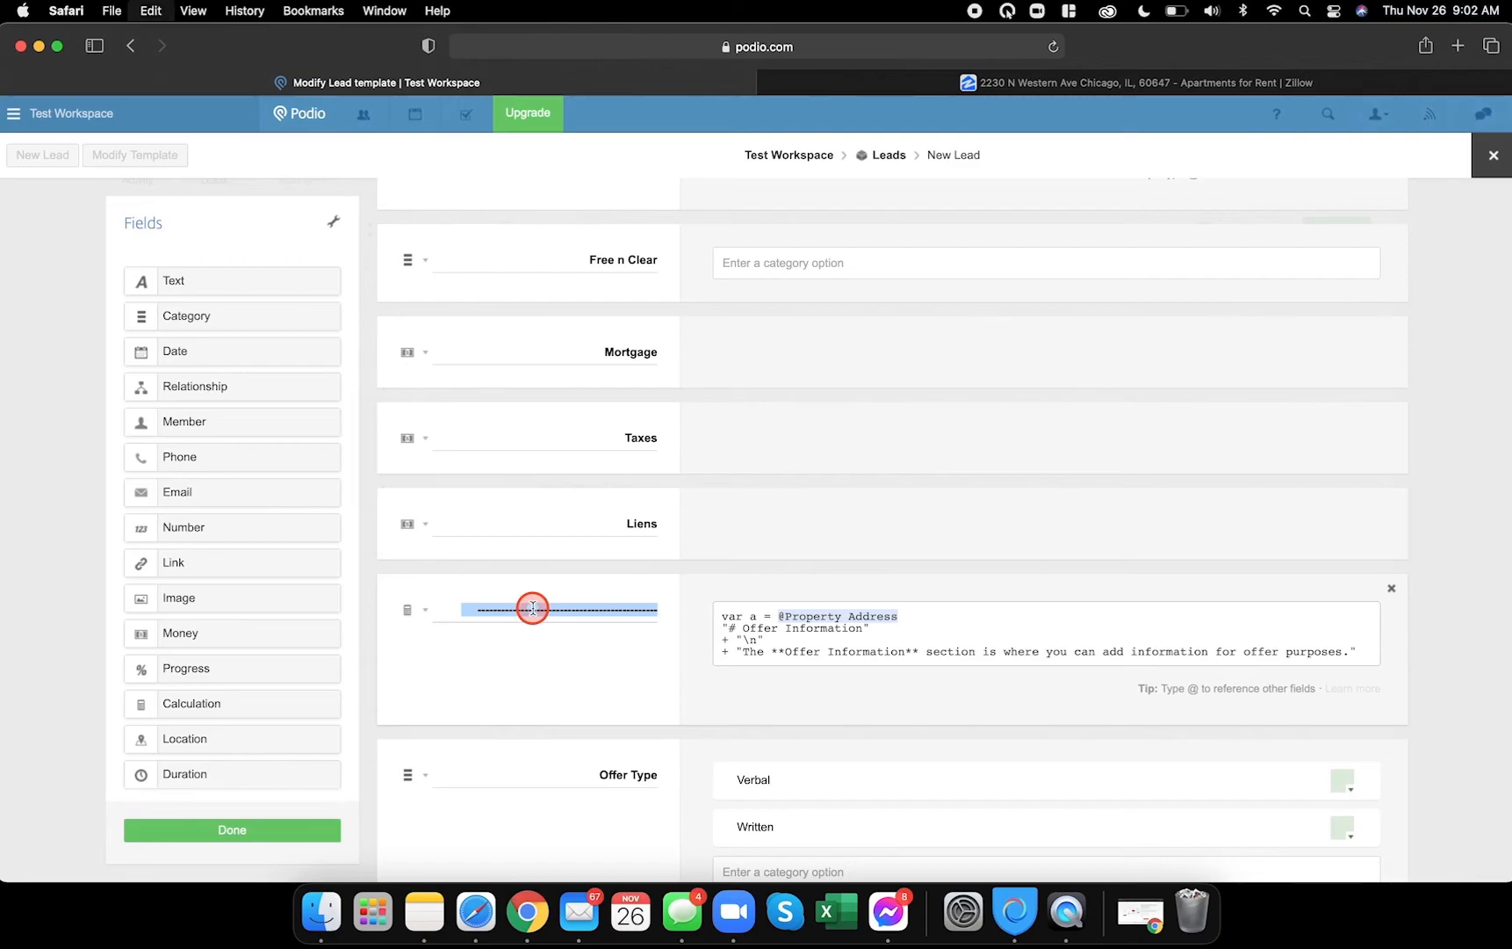
scroll(533, 608, down, 7)
click(604, 723)
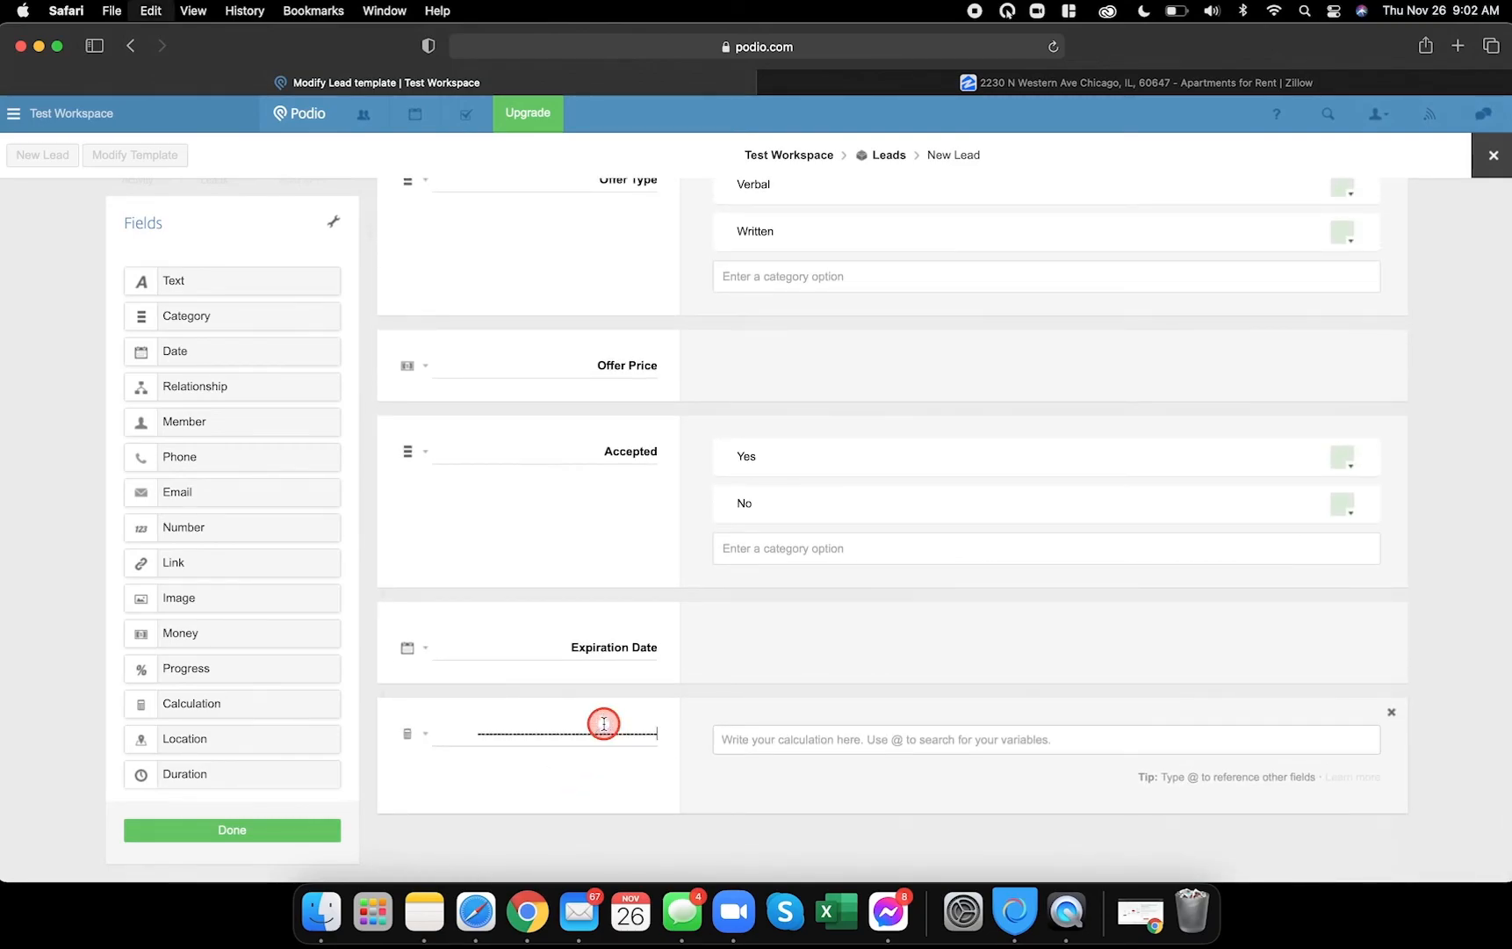
scroll(770, 642, up, 3)
click(723, 235)
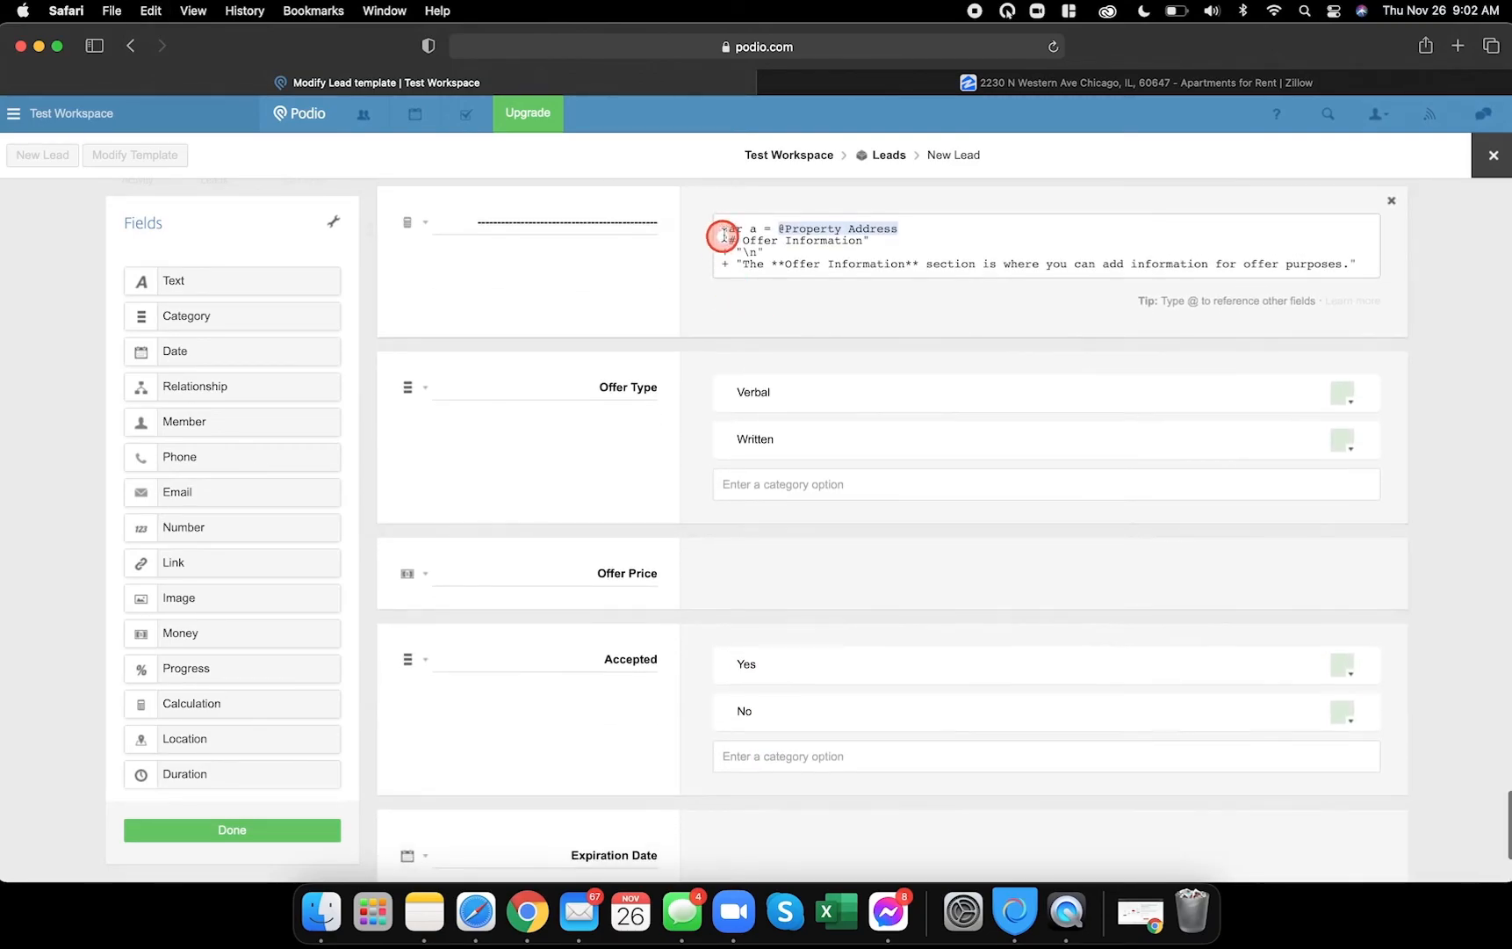
drag(722, 231, 1309, 265)
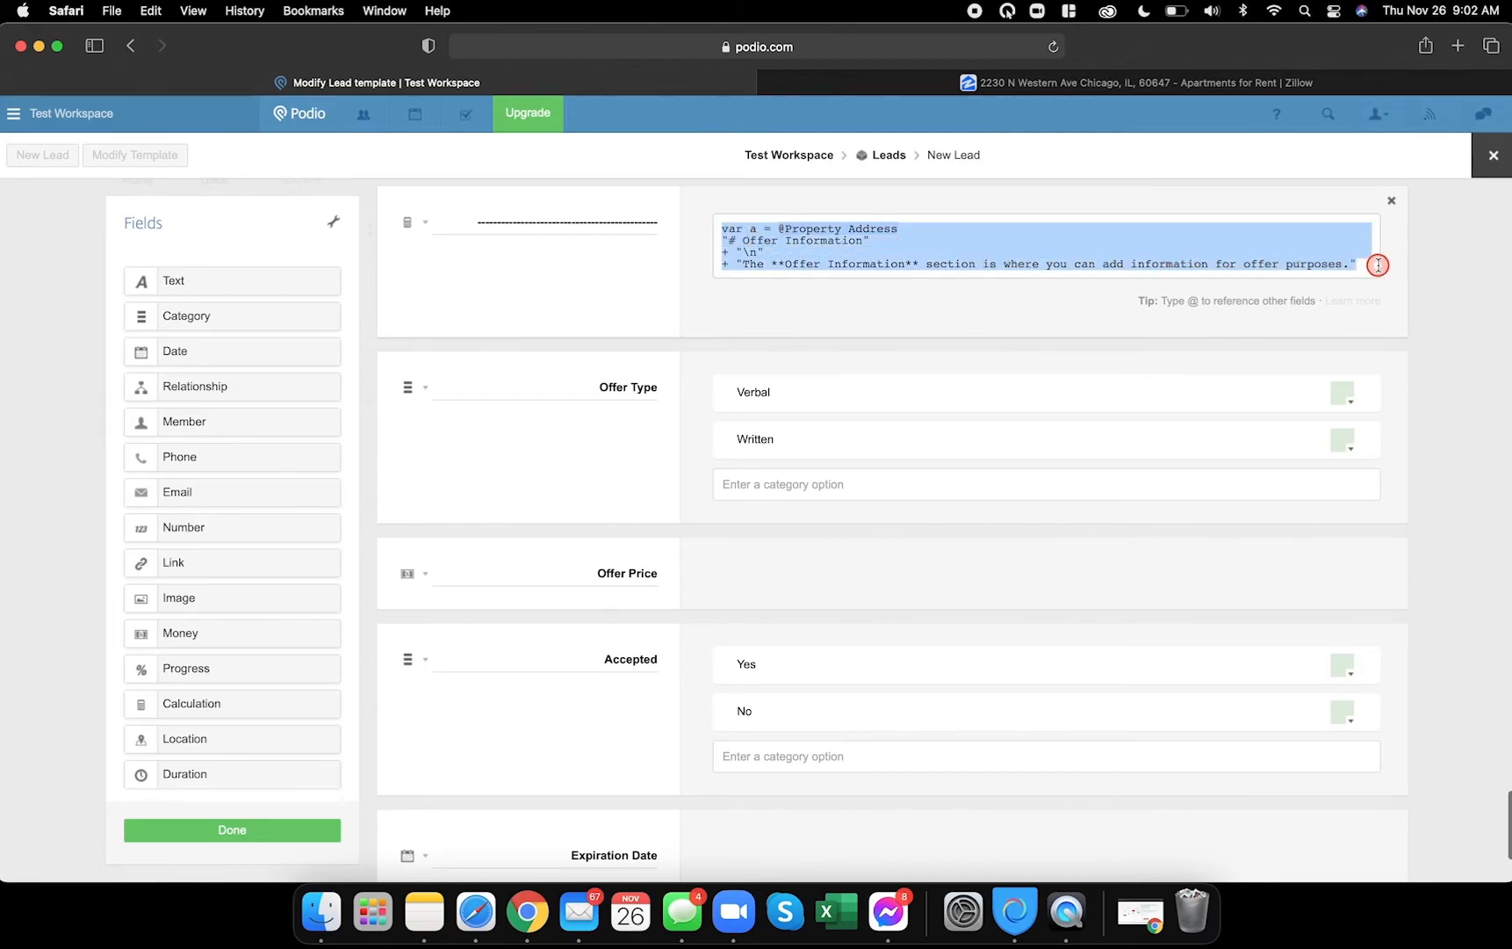
scroll(766, 719, down, 4)
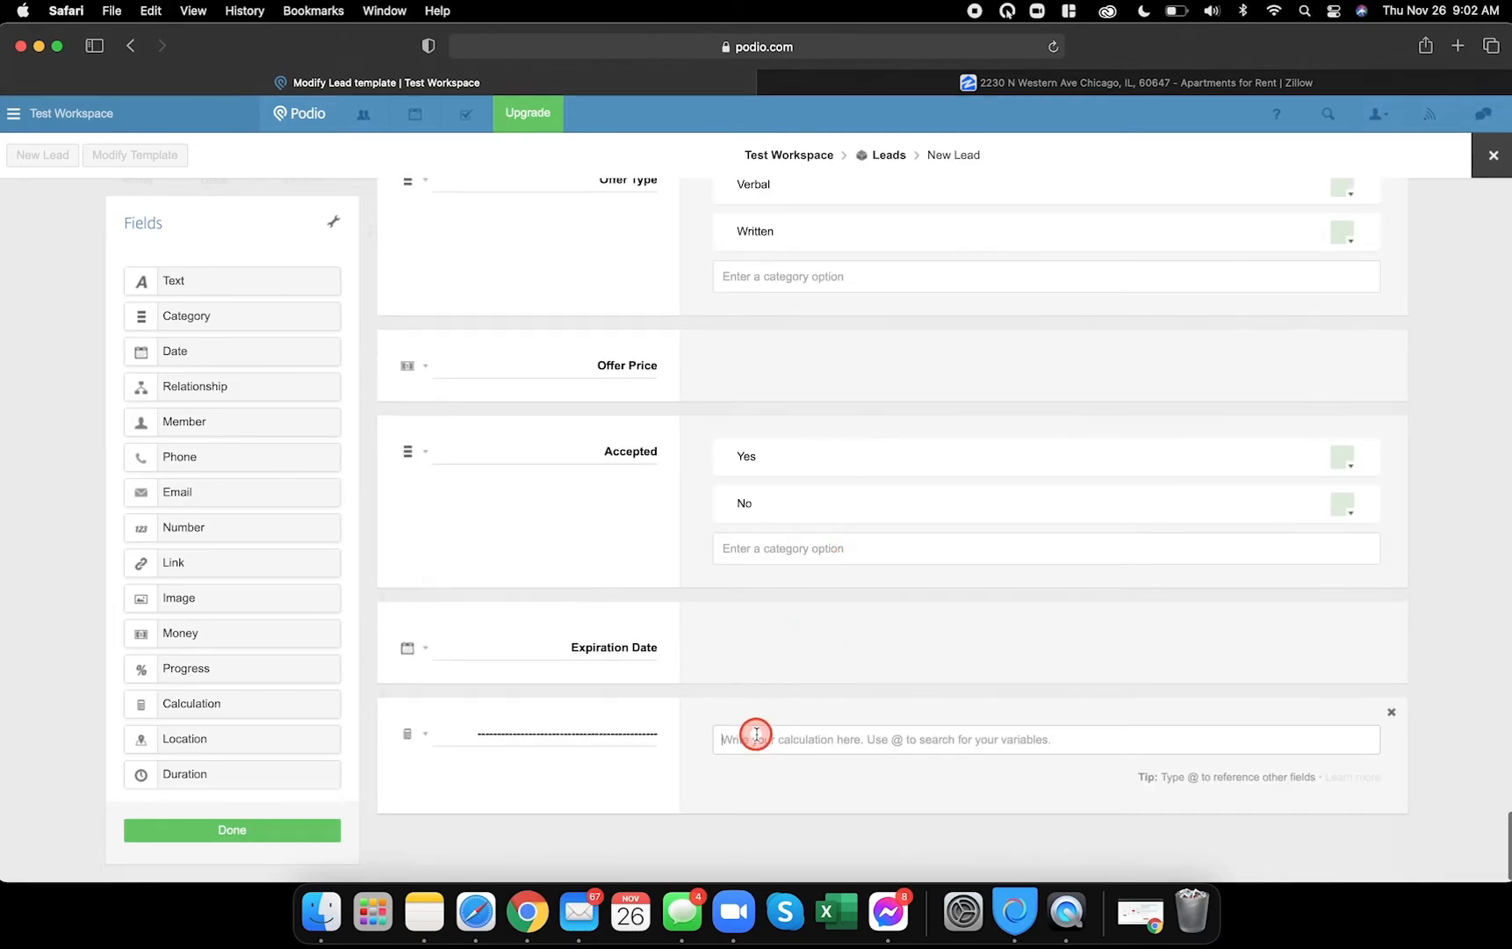
text(var a = @Property Address "# Offer Information" + "\n" + "The **Offer Information** section is where you can add information for offer purposes.")
drag(898, 740, 858, 740)
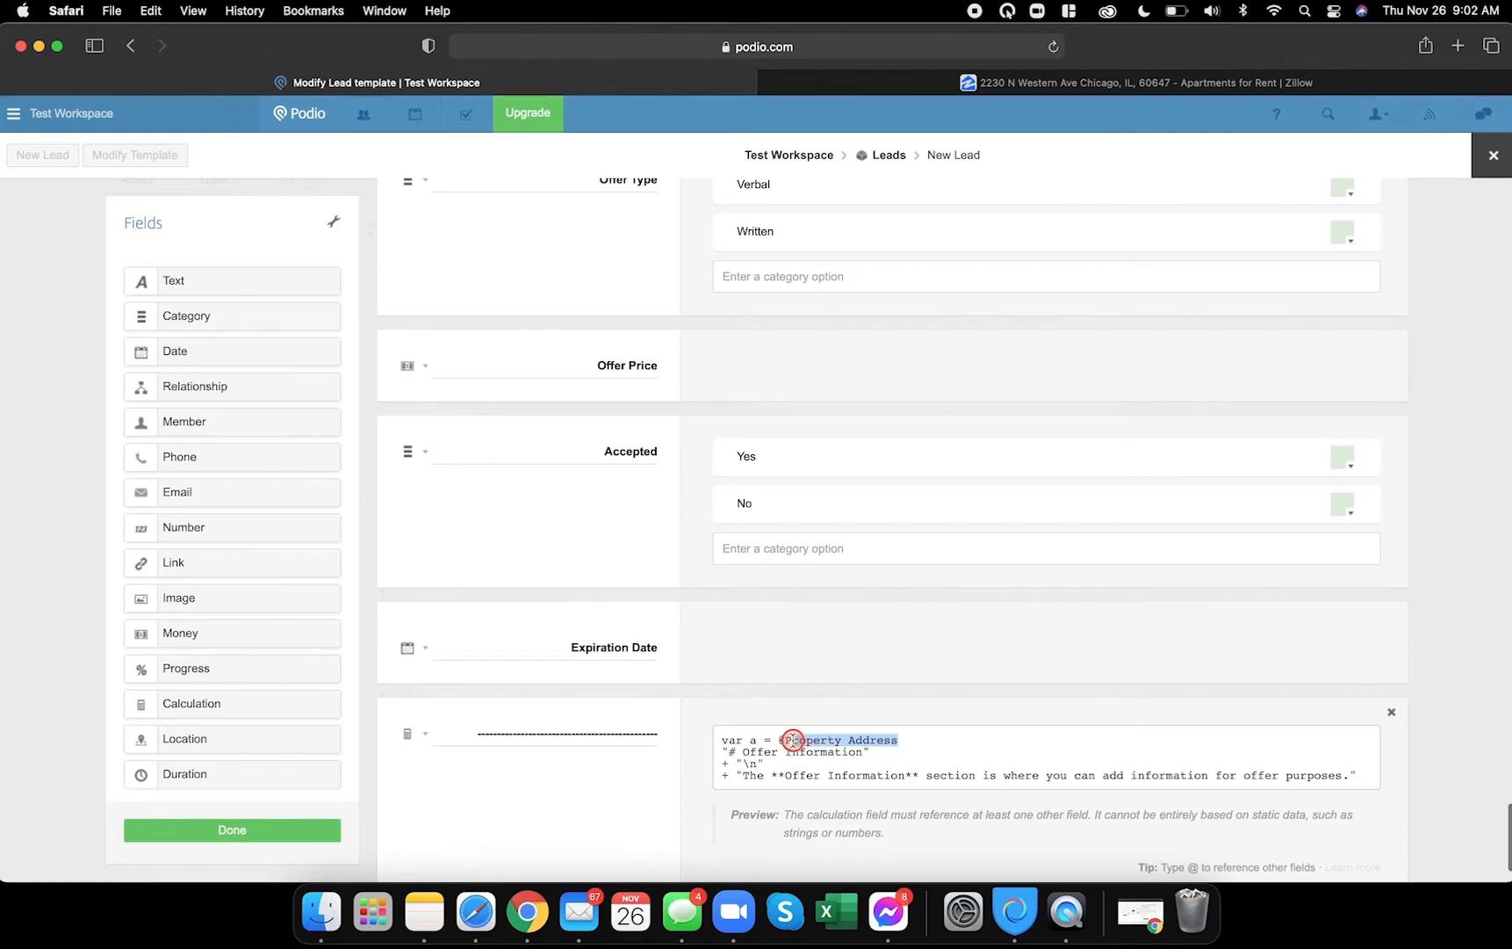
key(BackSpace)
scroll(845, 795, down, 2)
click(843, 796)
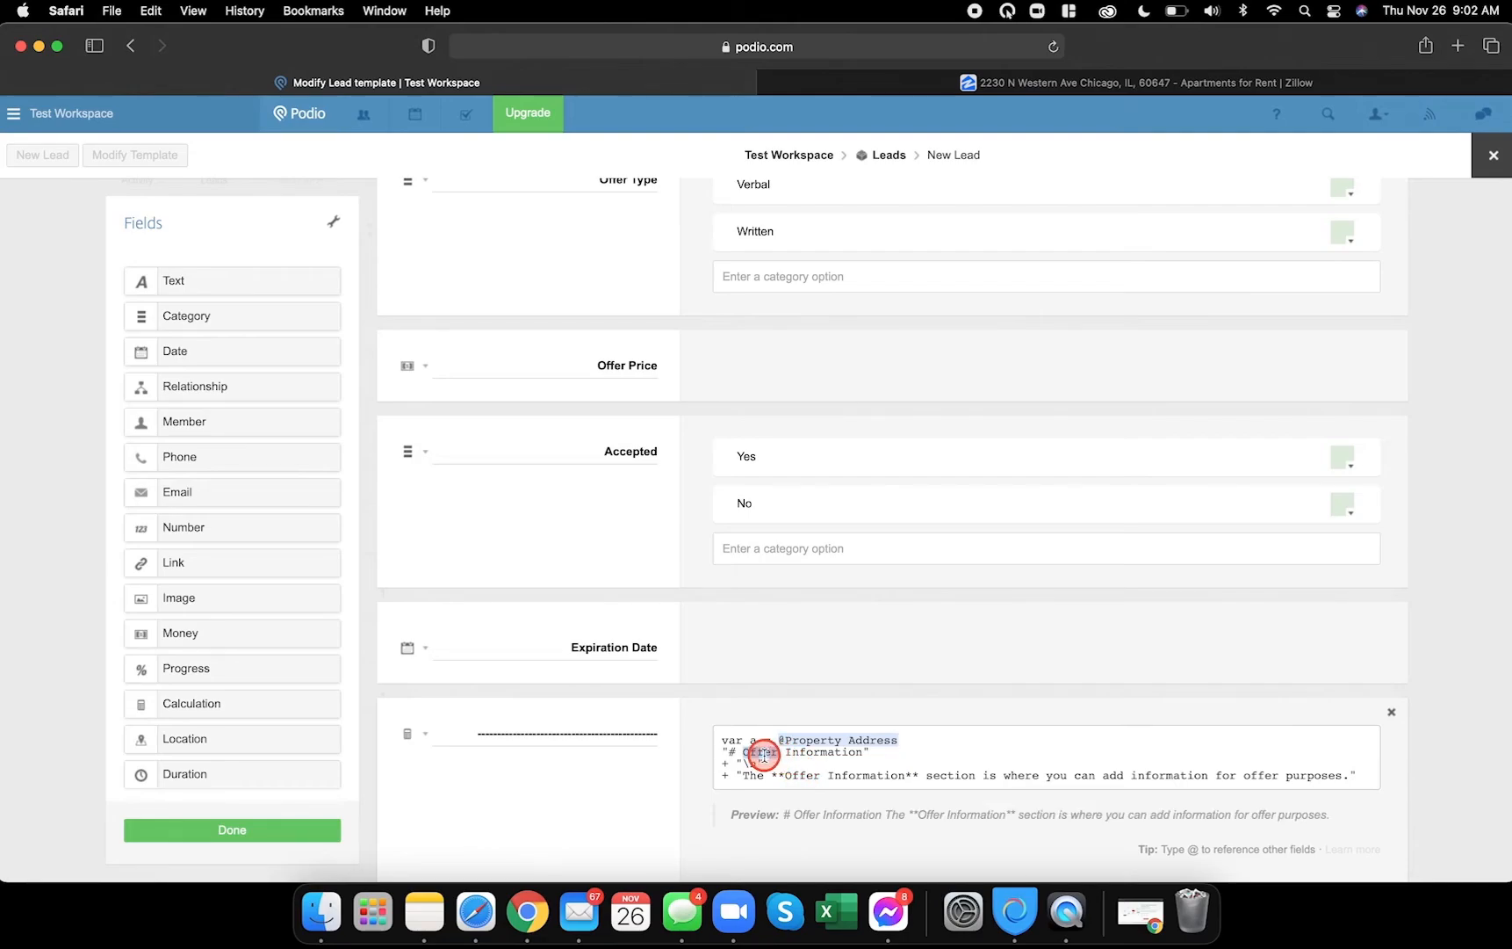
- Change 'Offer' to 'Contract' in the heading and description text, then compare with the reference lead
text(Contract)
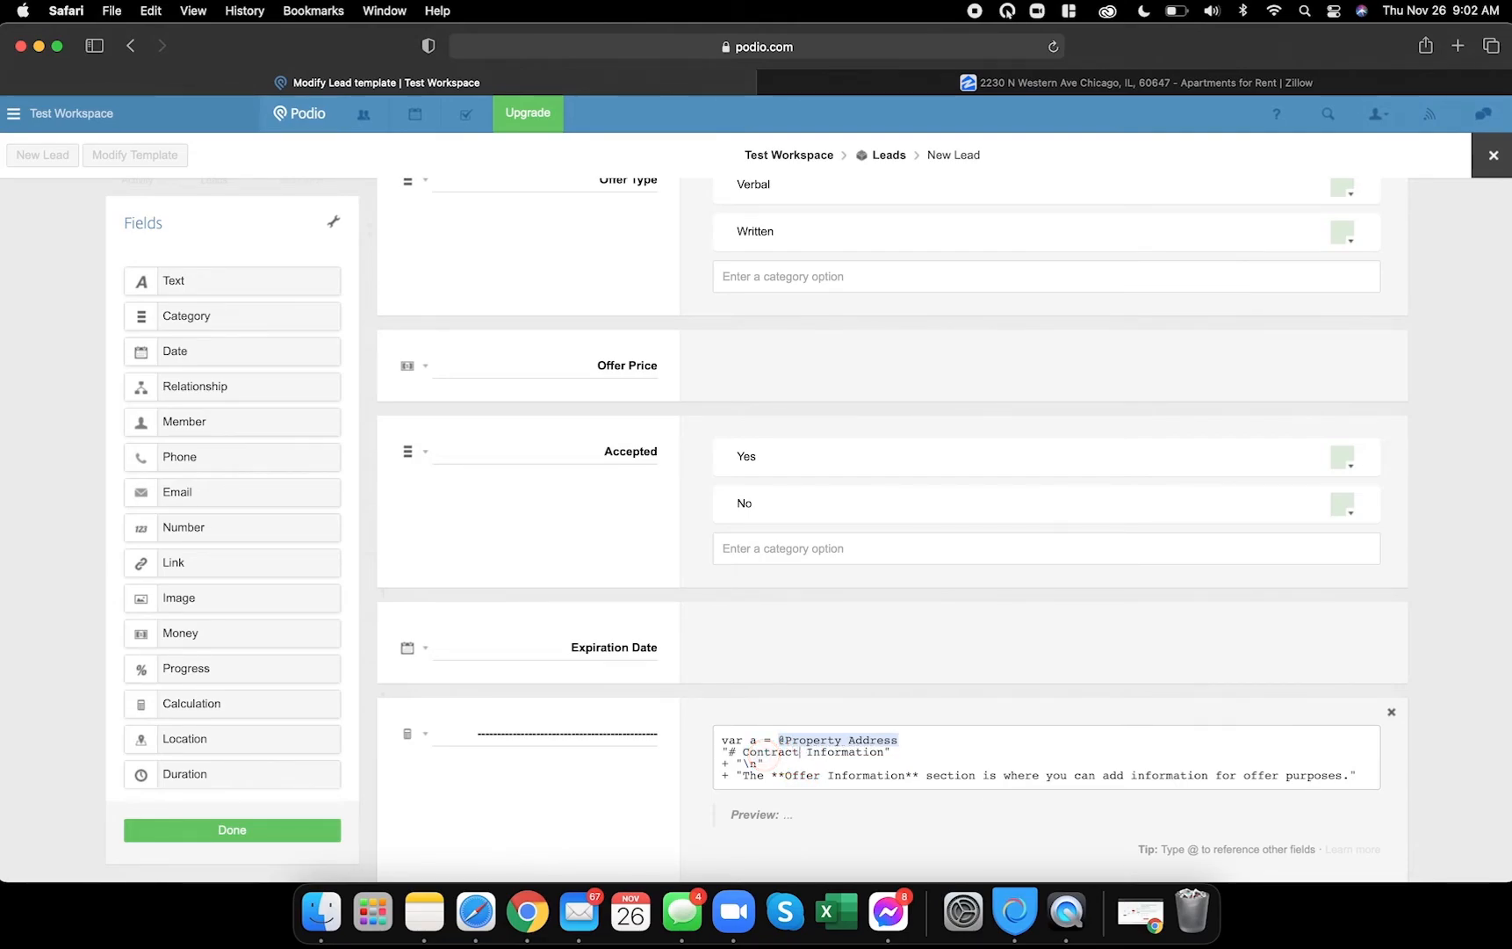
double_click(798, 773)
text(Con)
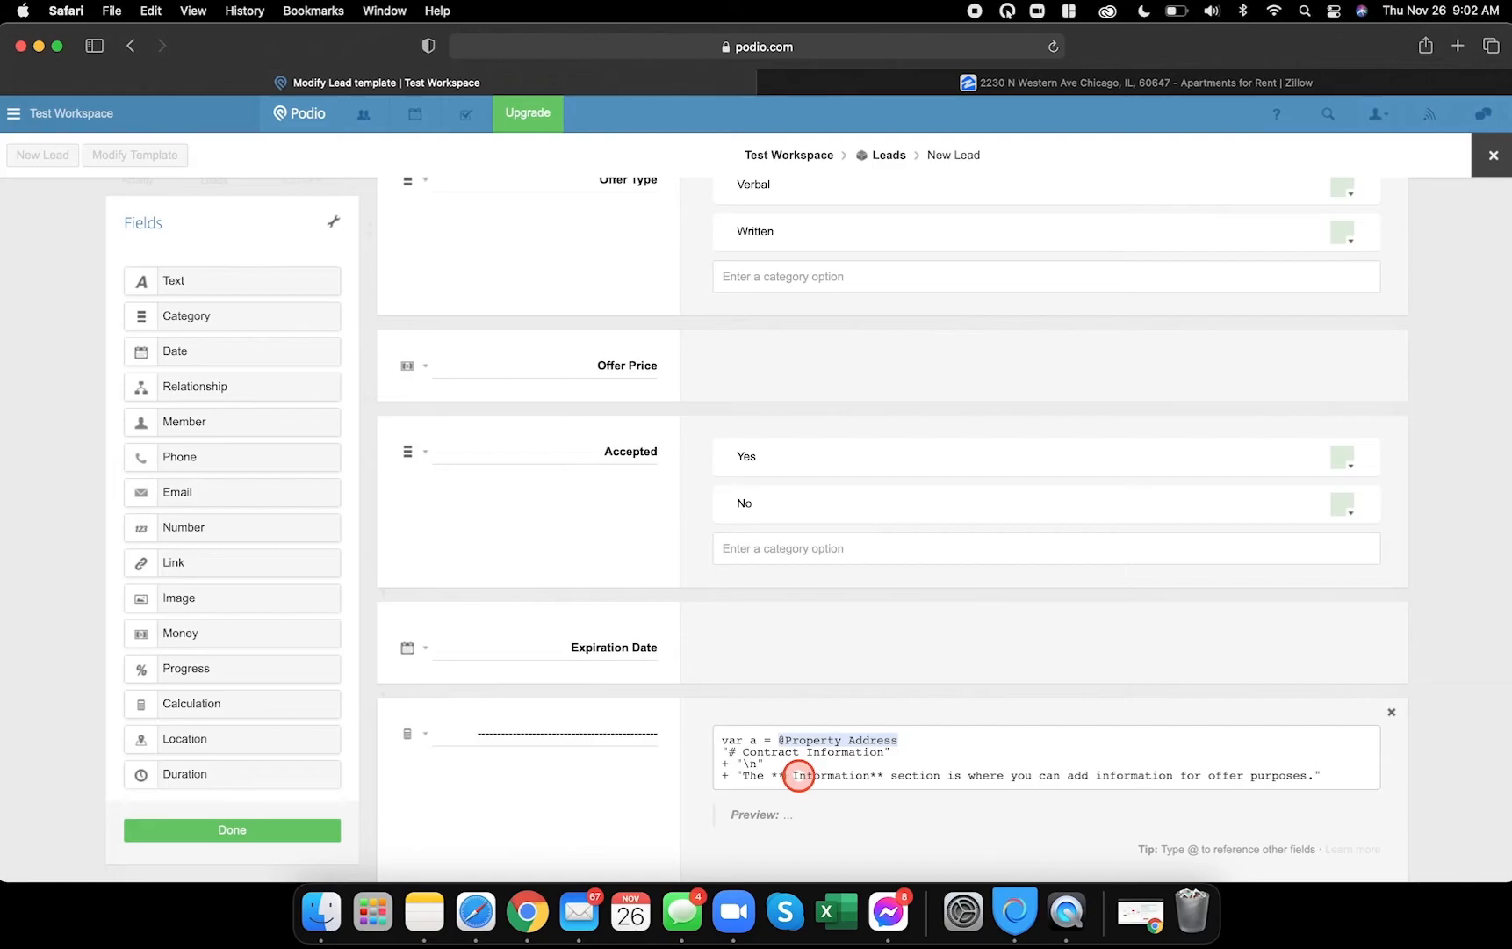
text(tract)
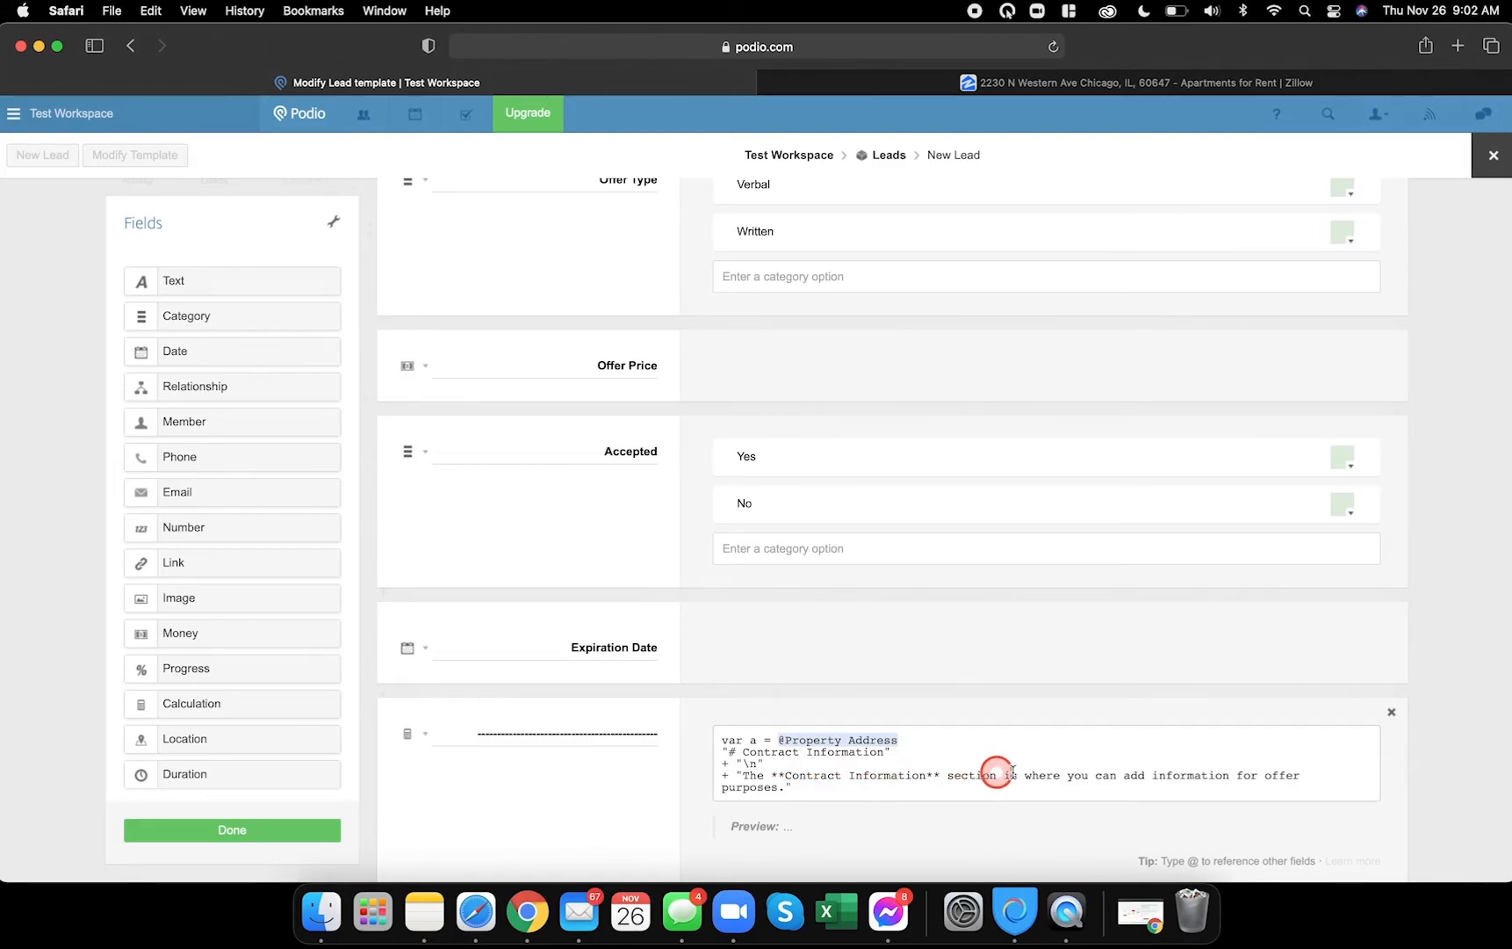
double_click(1282, 777)
text(contract)
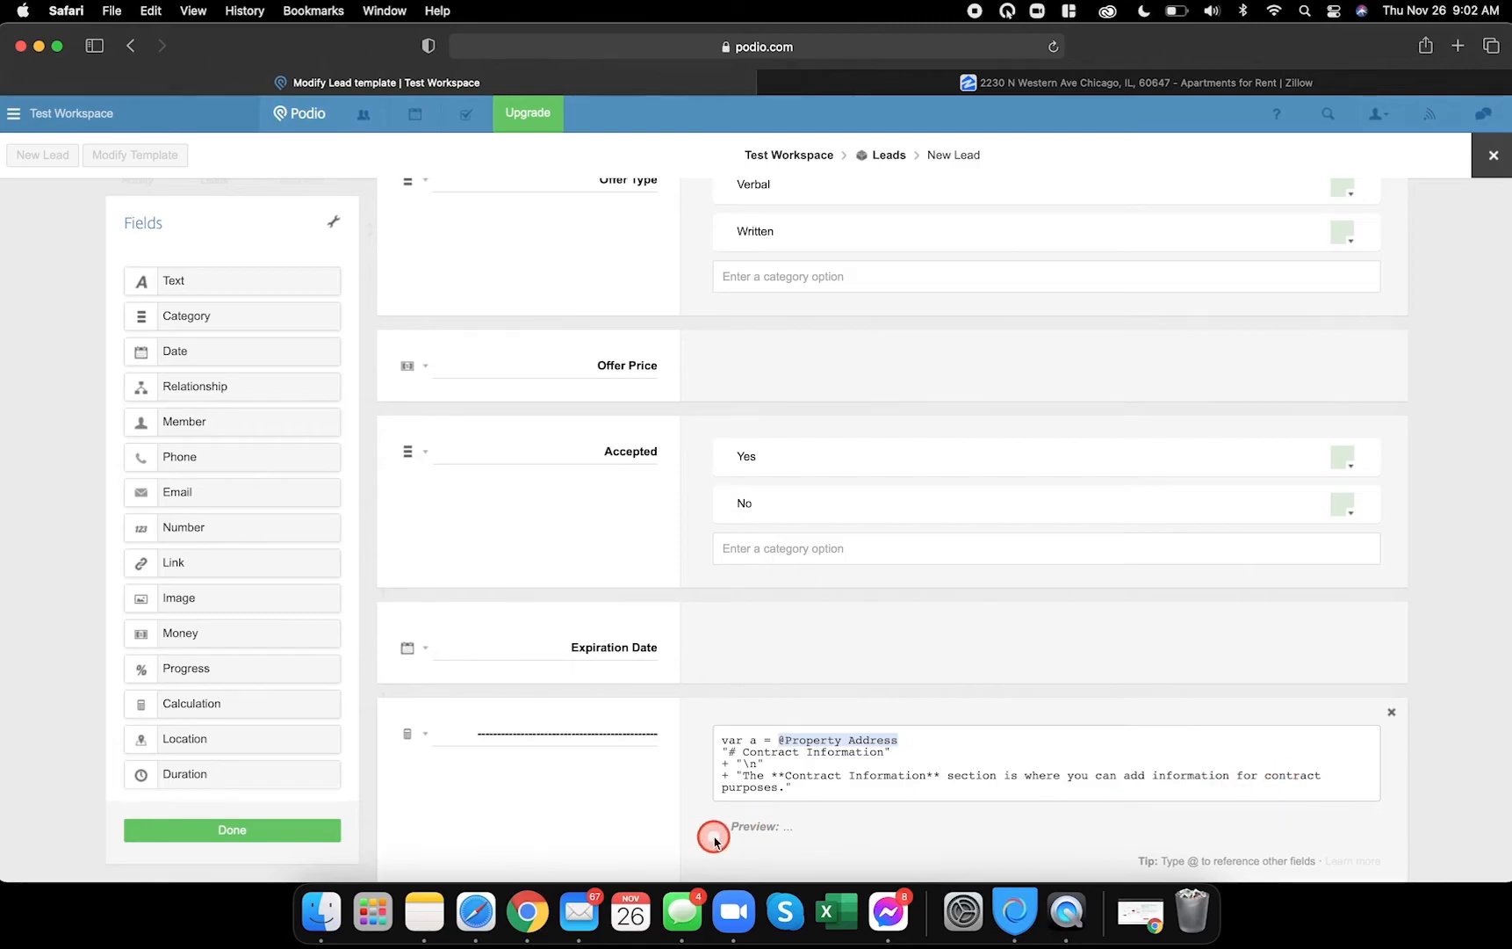
scroll(709, 833, down, 2)
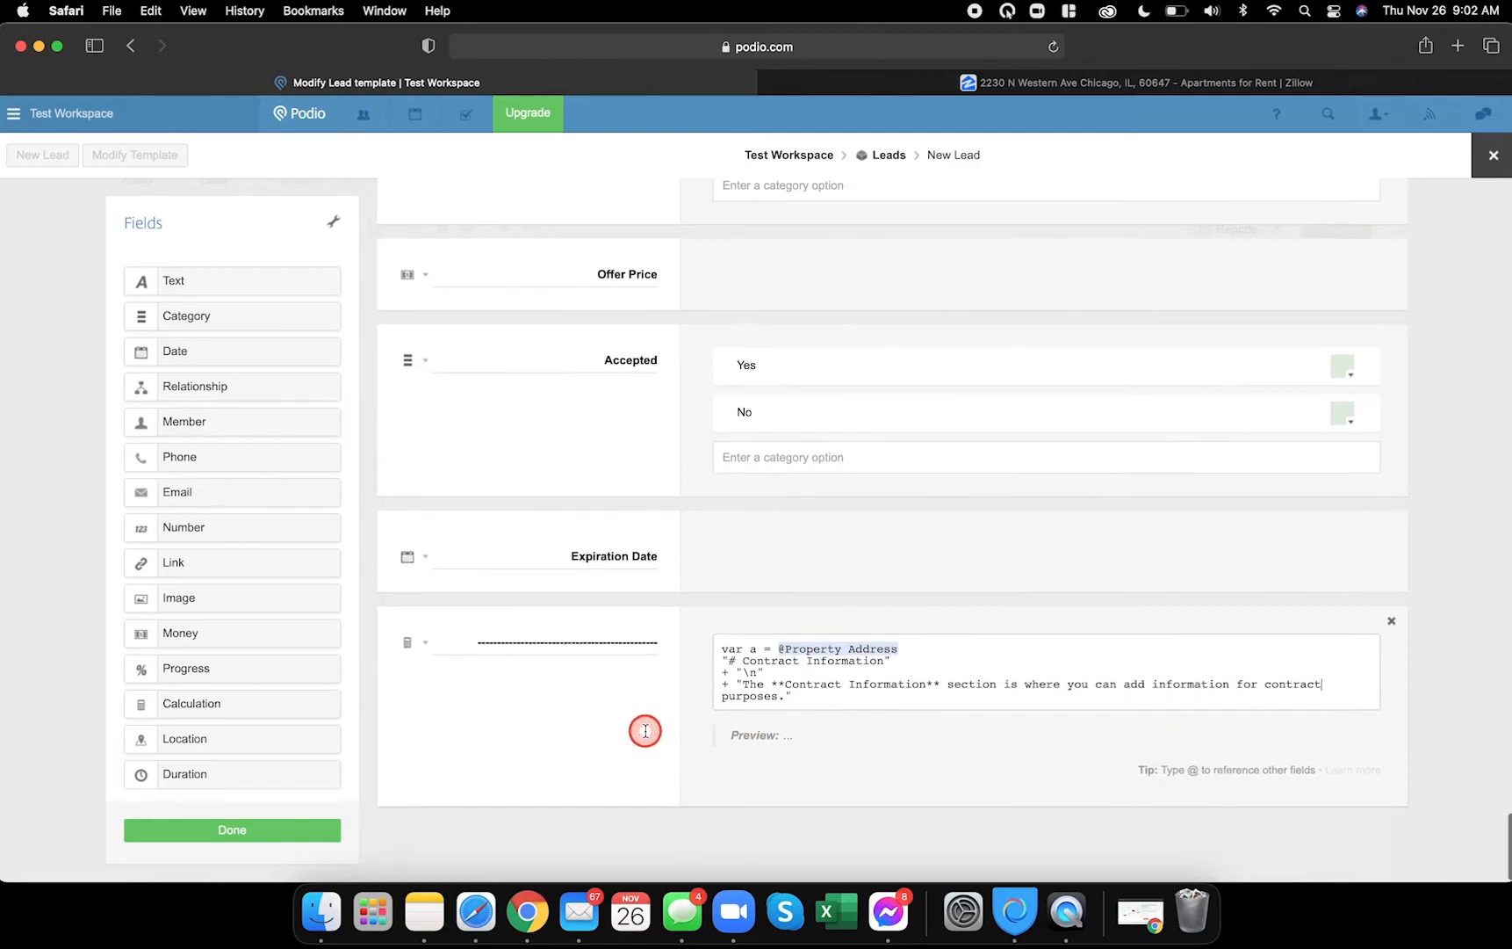
click(527, 911)
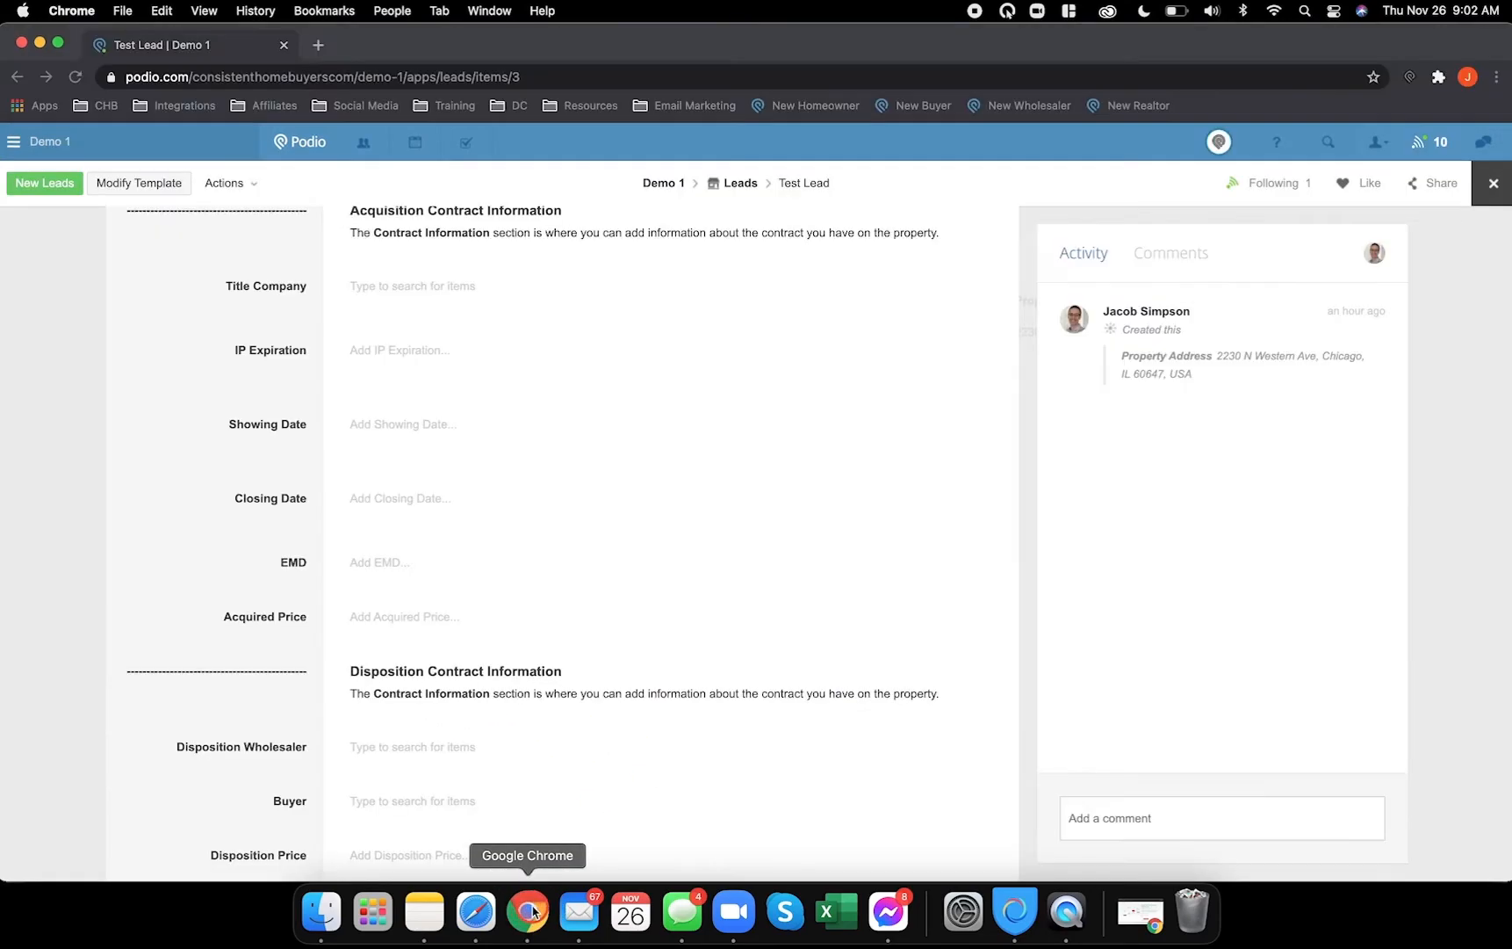
scroll(545, 625, up, 4)
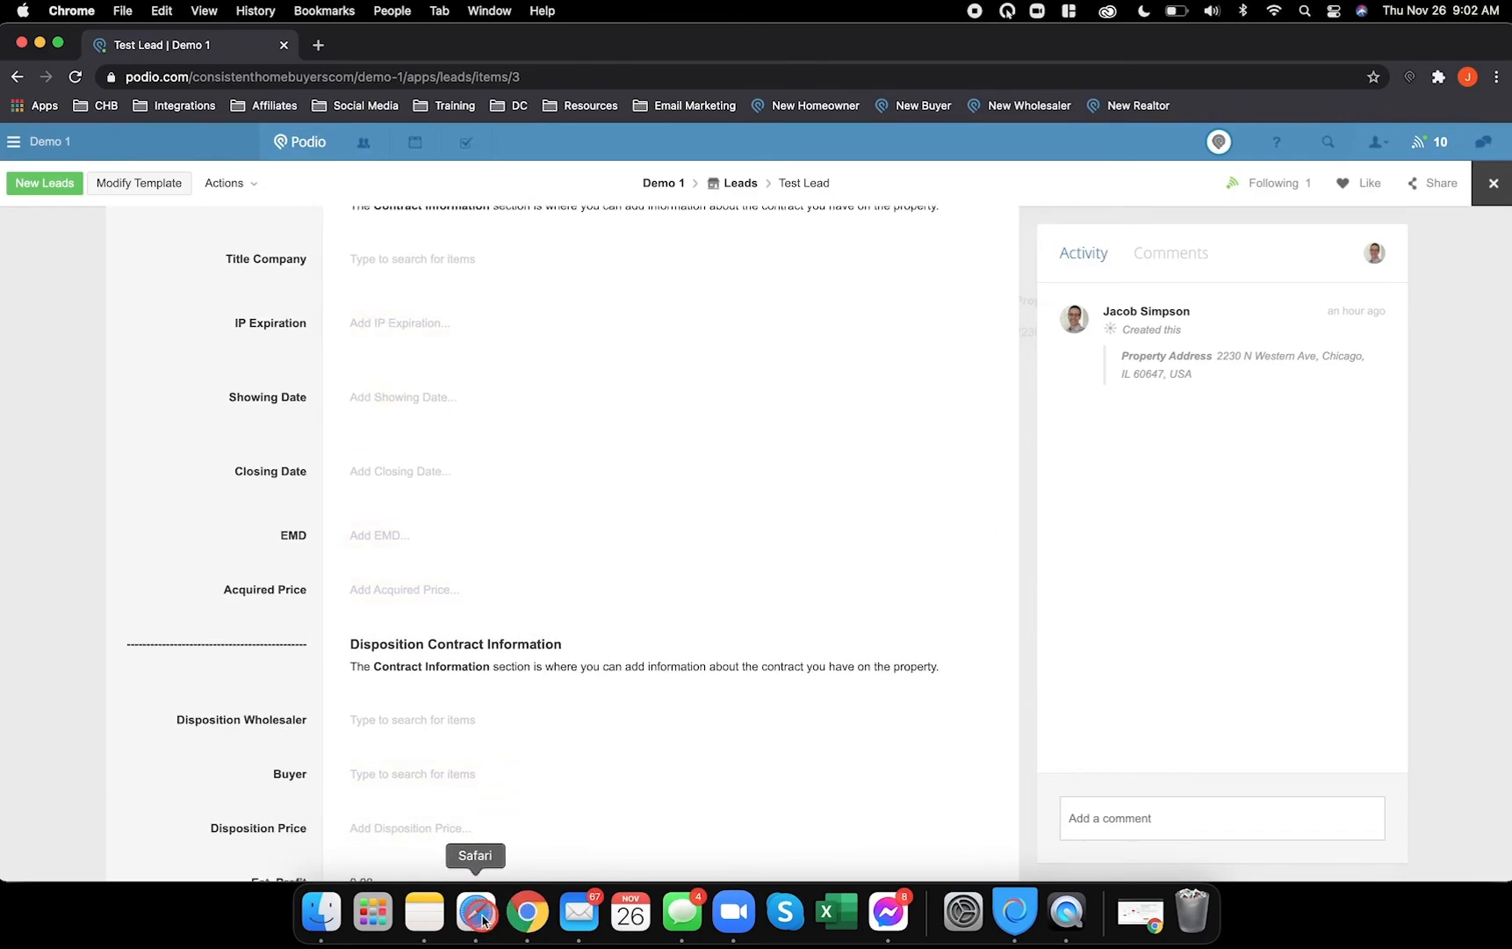
- Add a relationship field under Contract Information linked to the Title Companies app
click(476, 914)
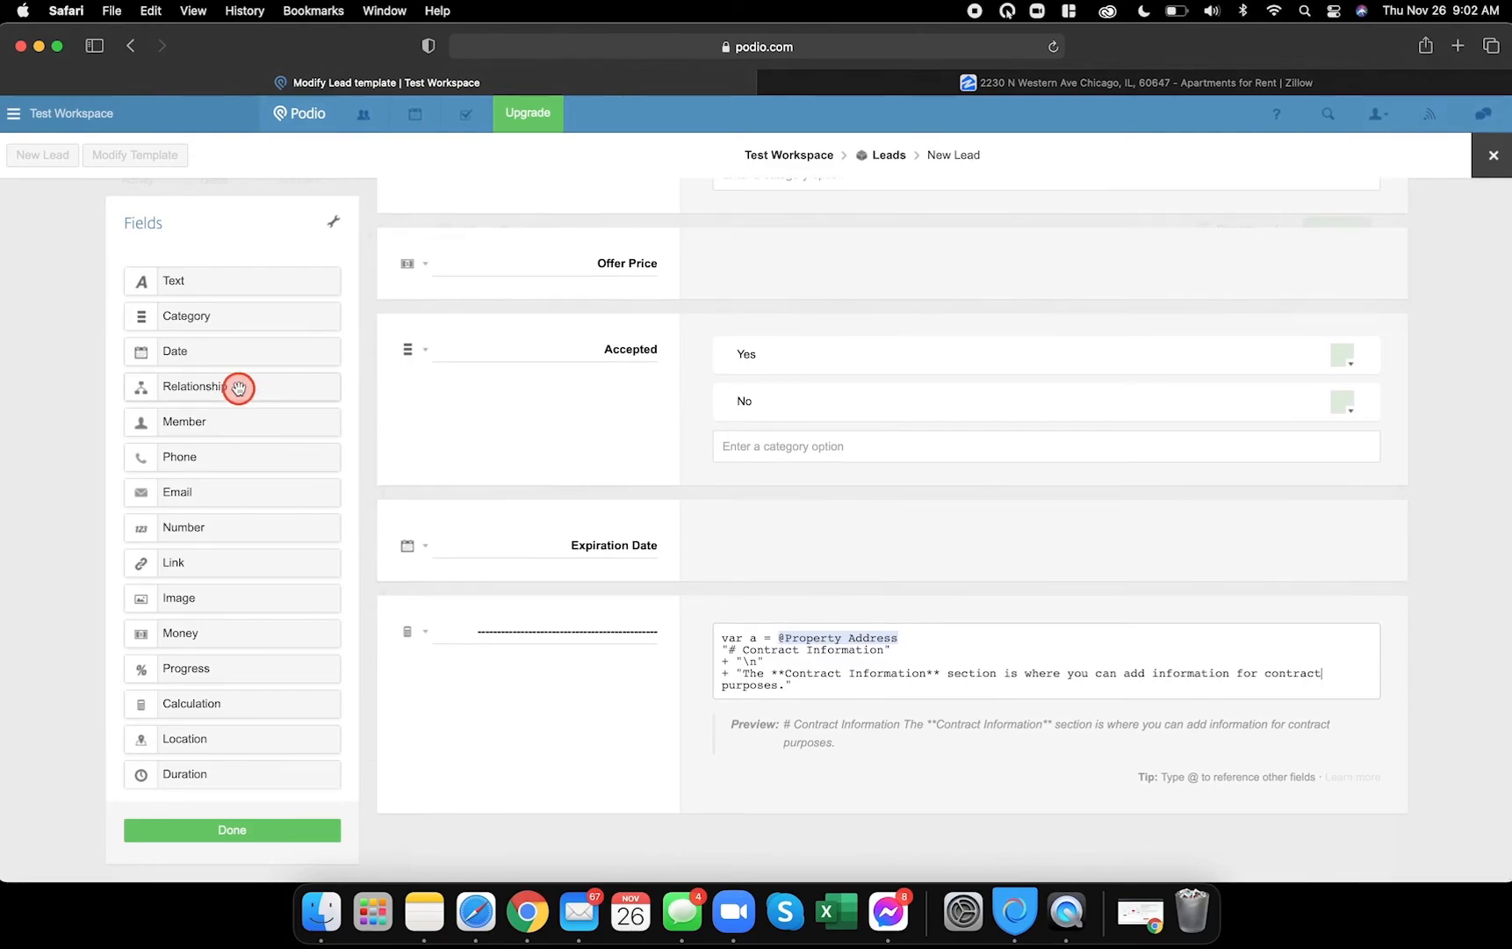
drag(238, 388, 518, 843)
click(662, 307)
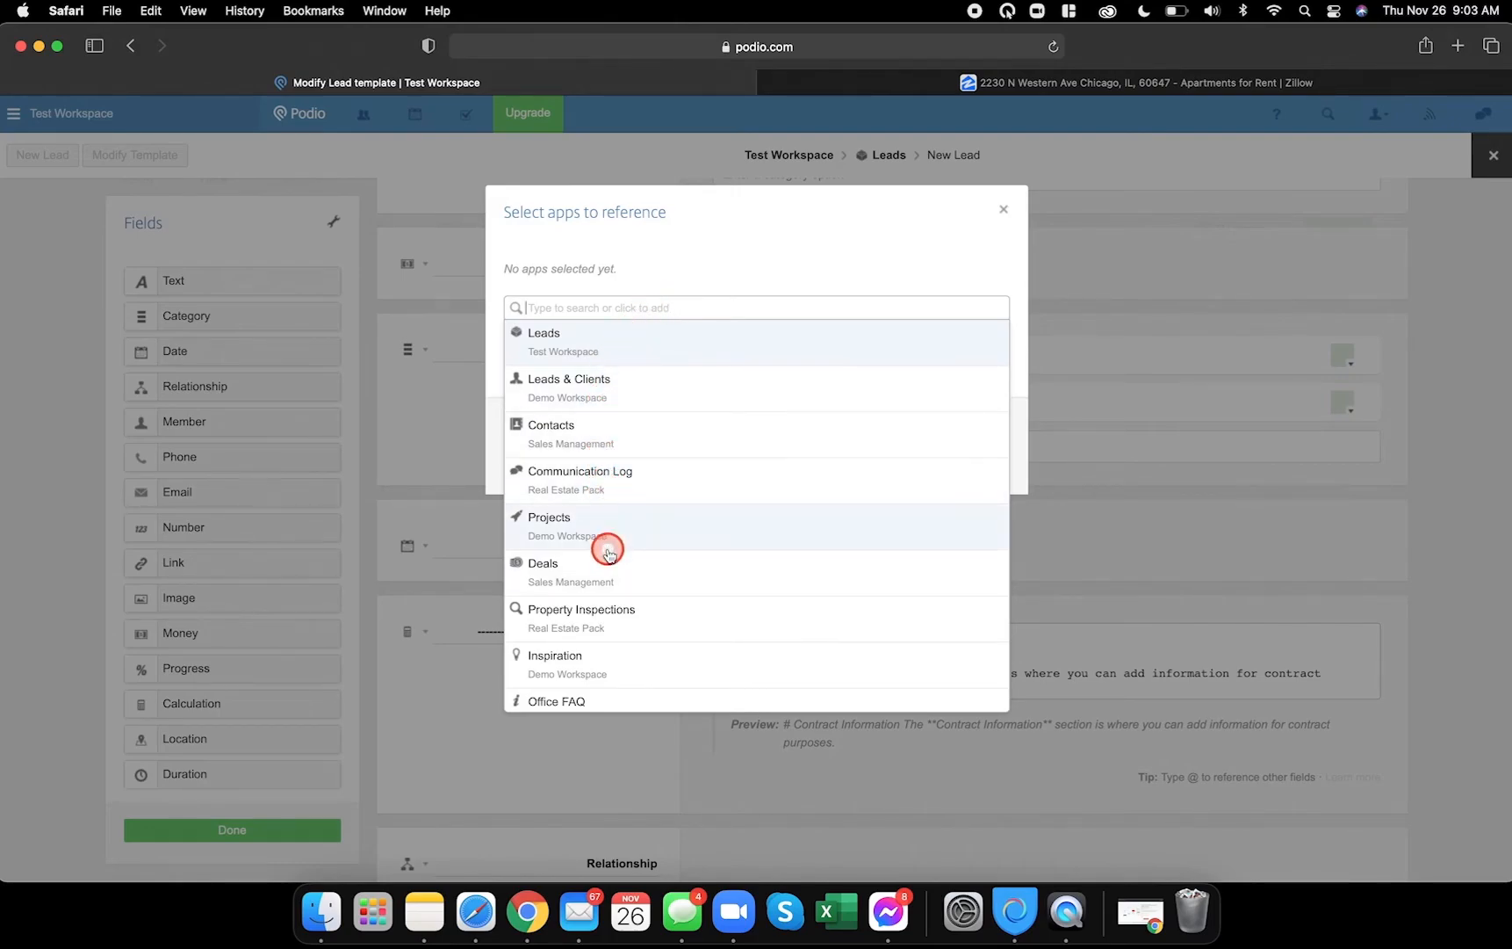
scroll(610, 549, down, 5)
scroll(618, 552, up, 5)
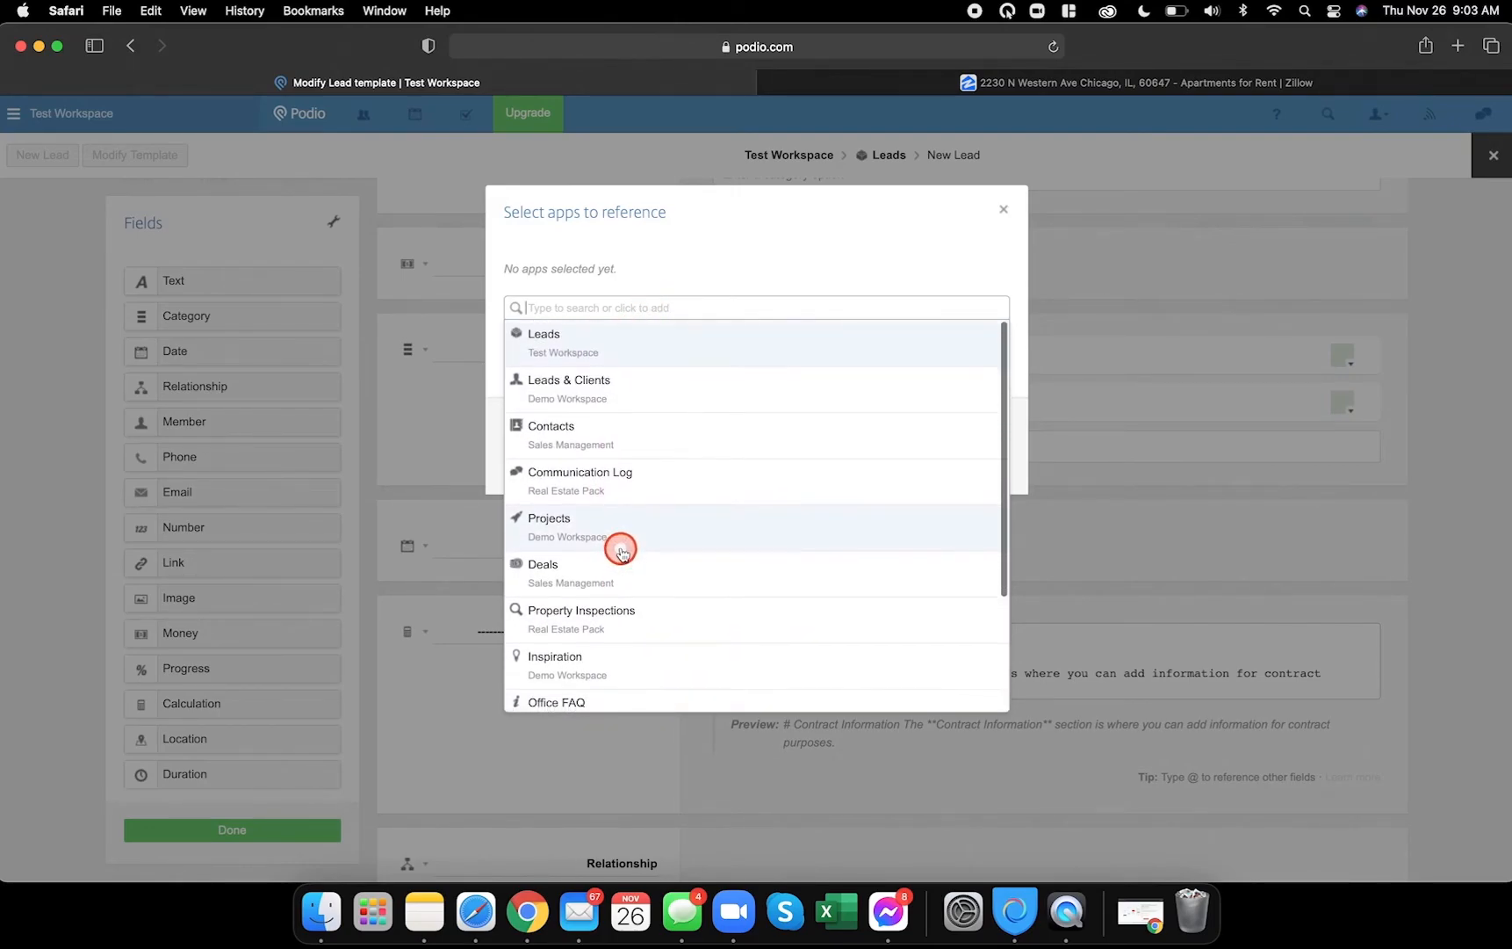
text(tit)
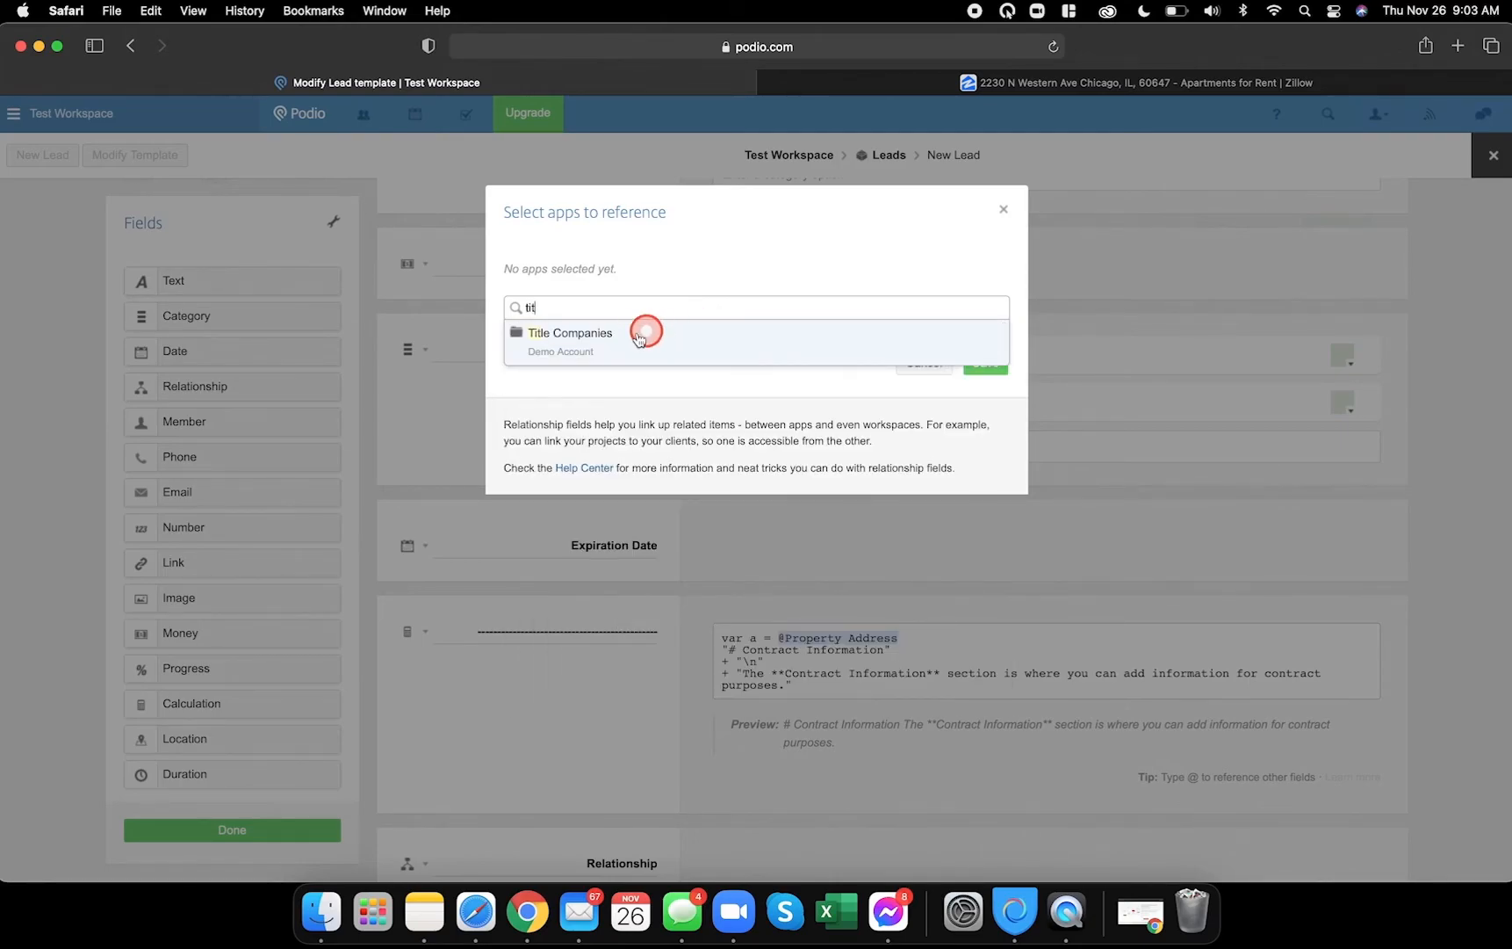
click(639, 339)
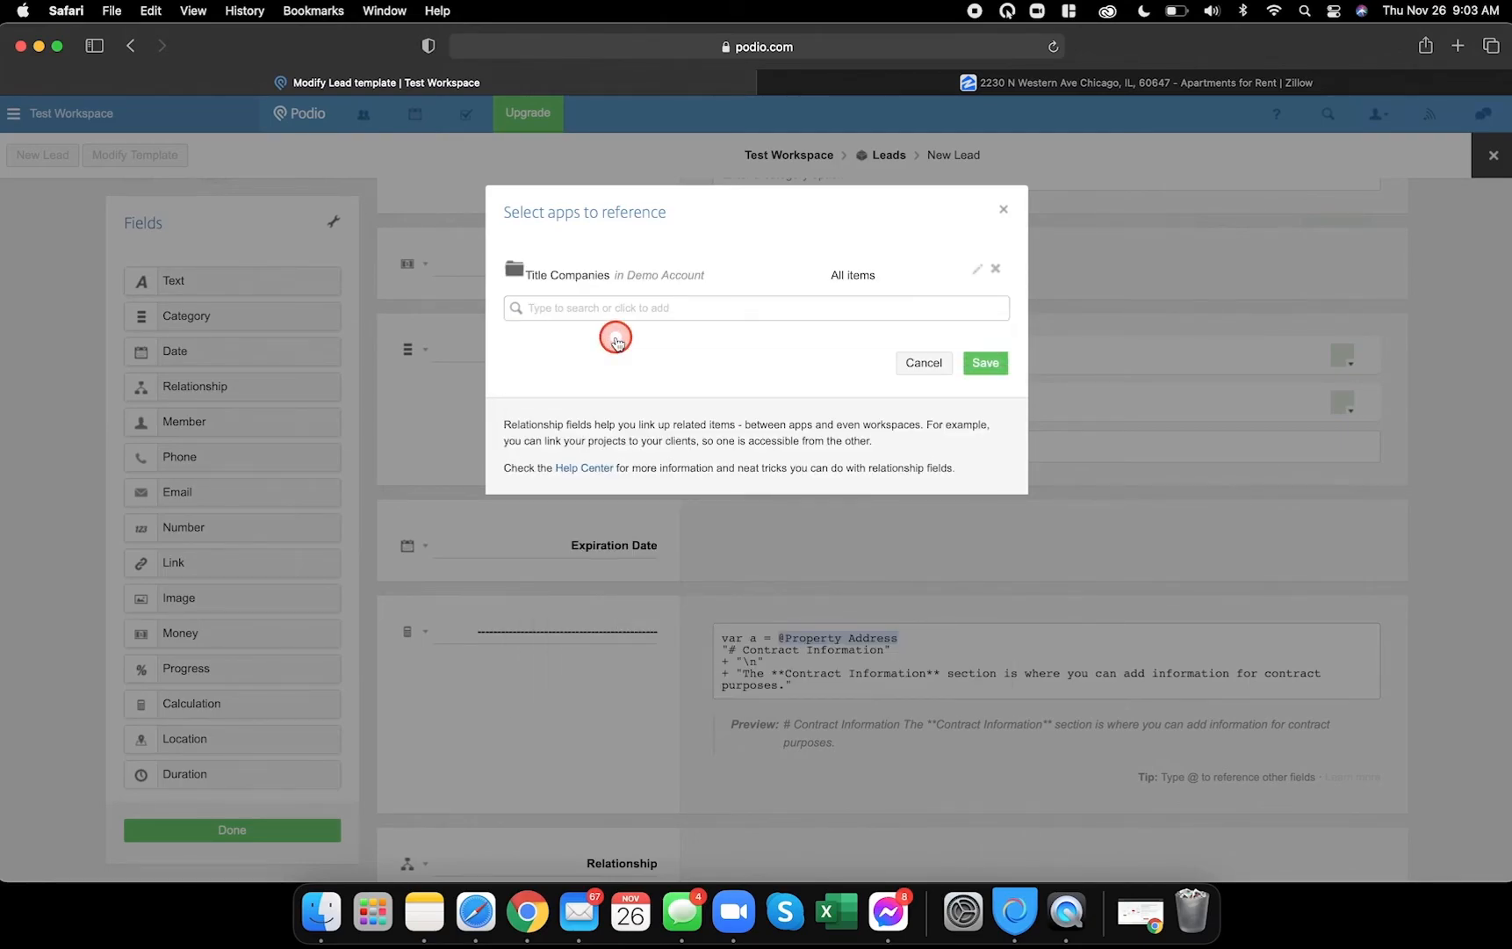
click(977, 361)
scroll(513, 462, down, 2)
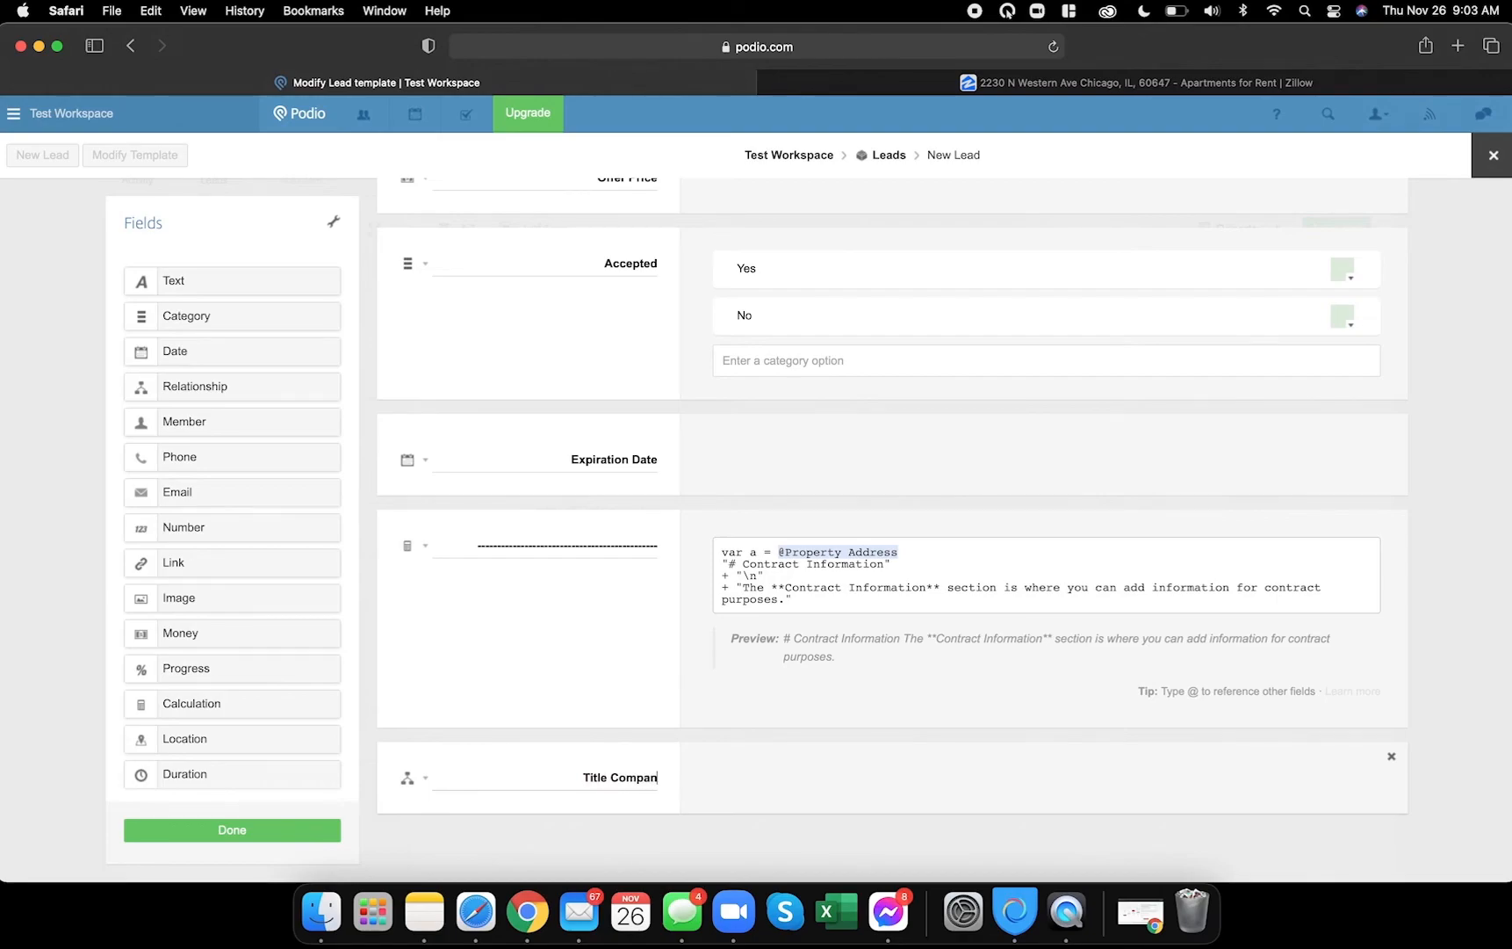
- Add a date field labelled IP Expiration below Title Companies
click(528, 913)
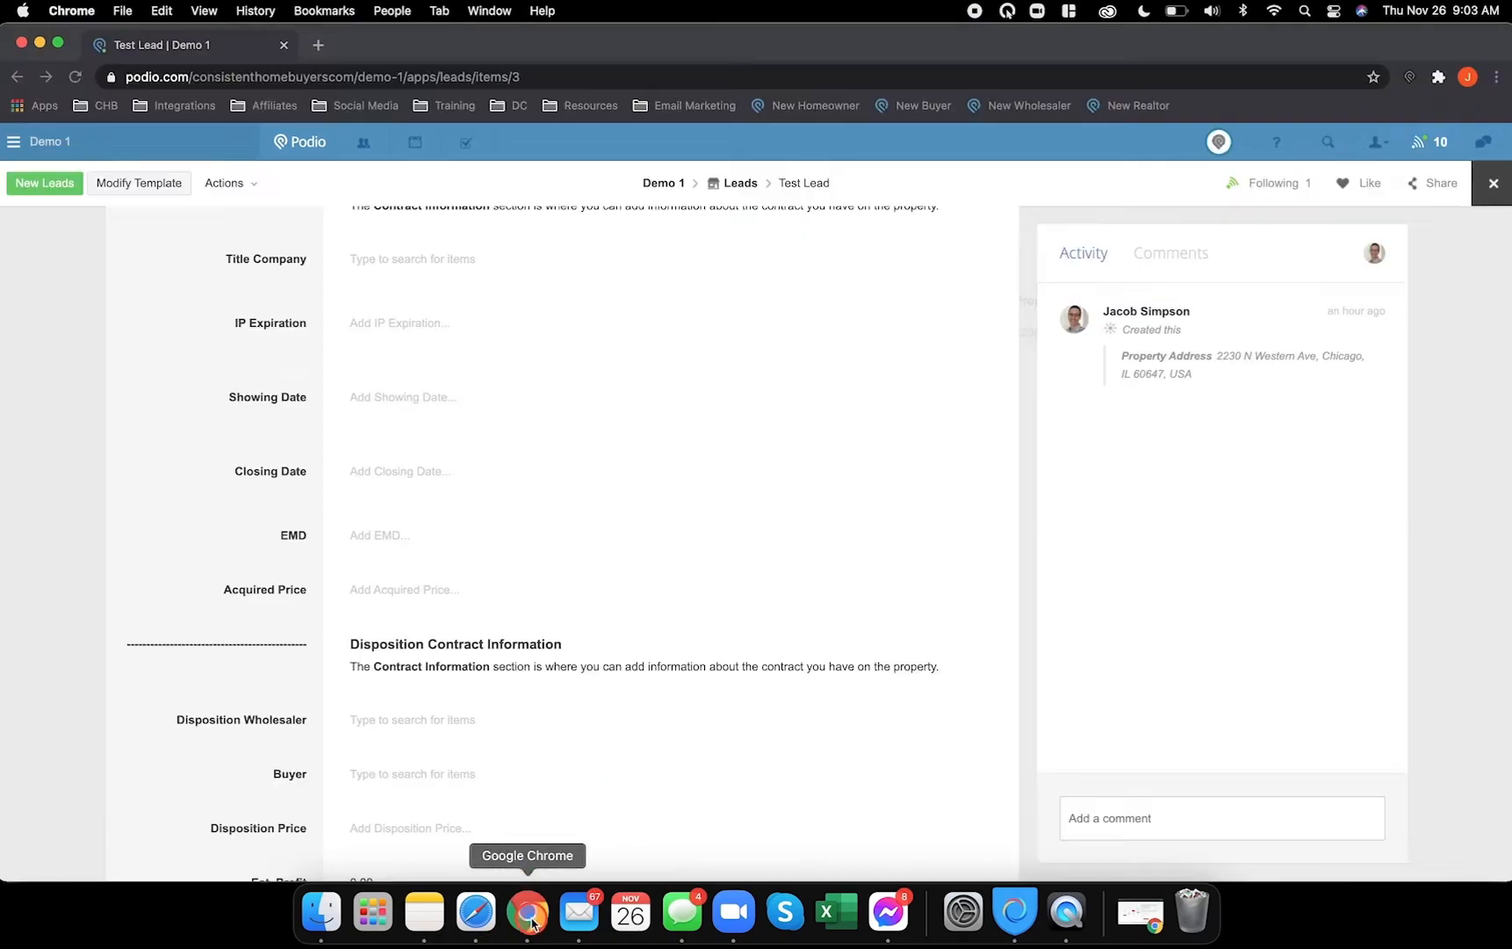
click(281, 341)
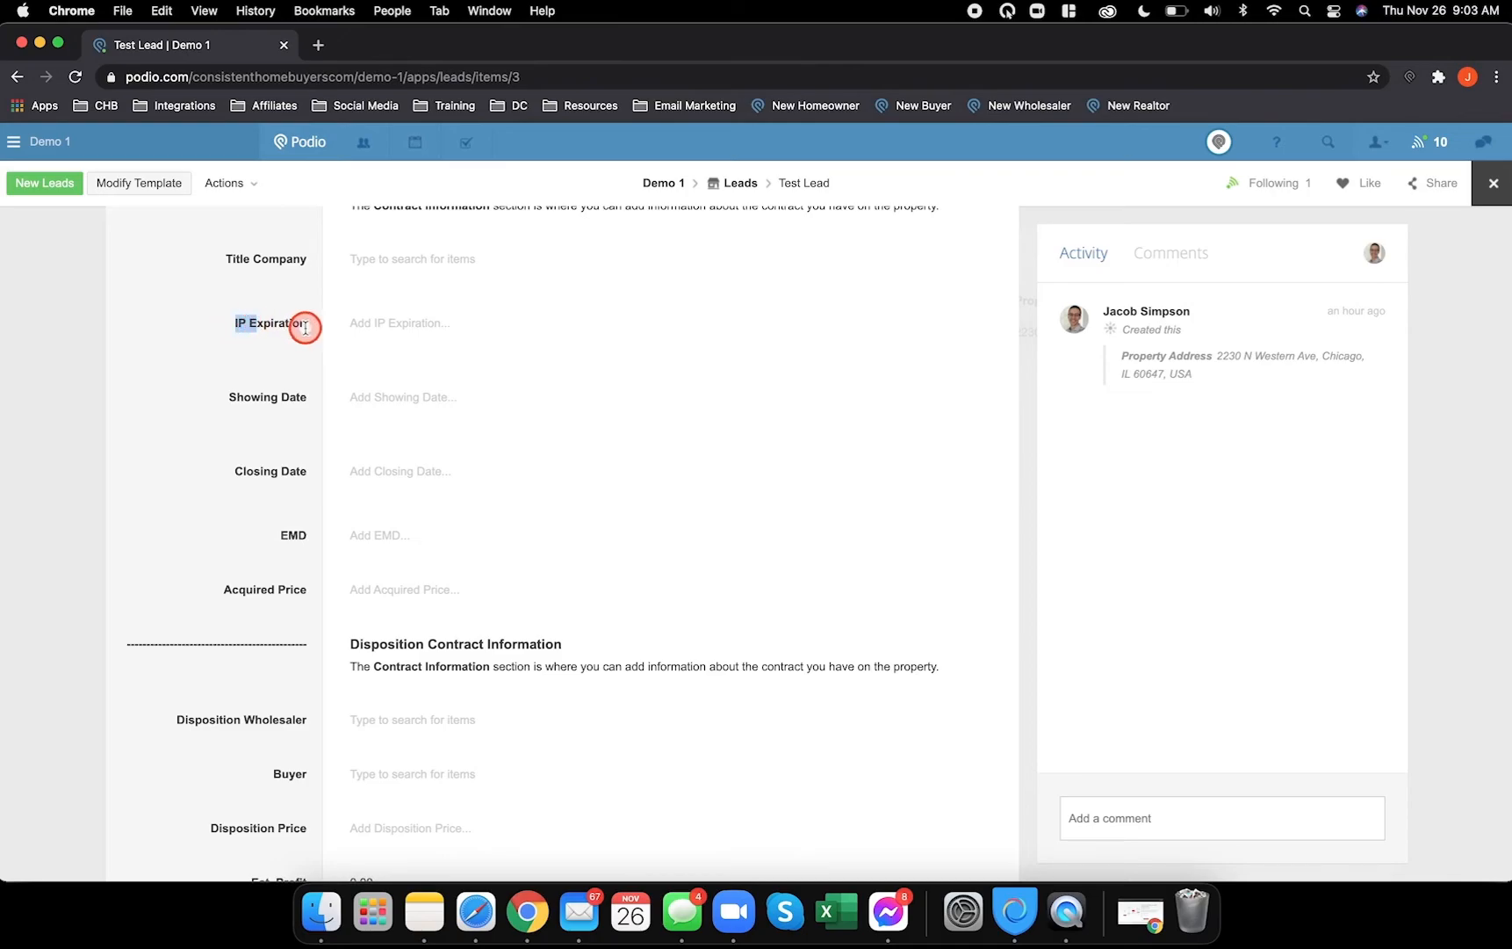
click(476, 912)
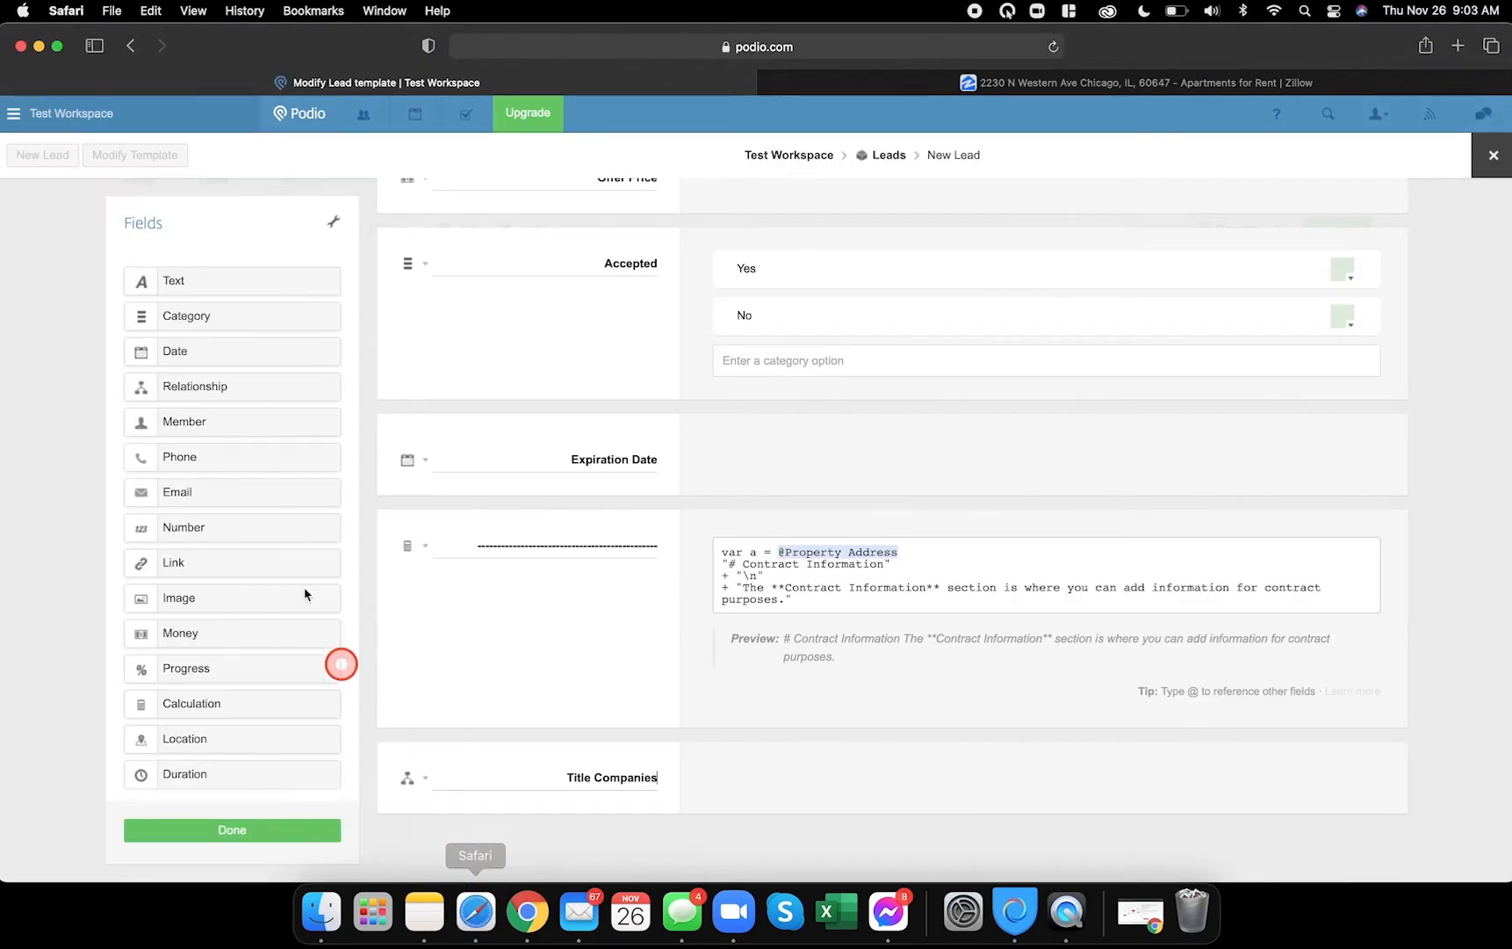
drag(195, 351, 492, 830)
click(651, 870)
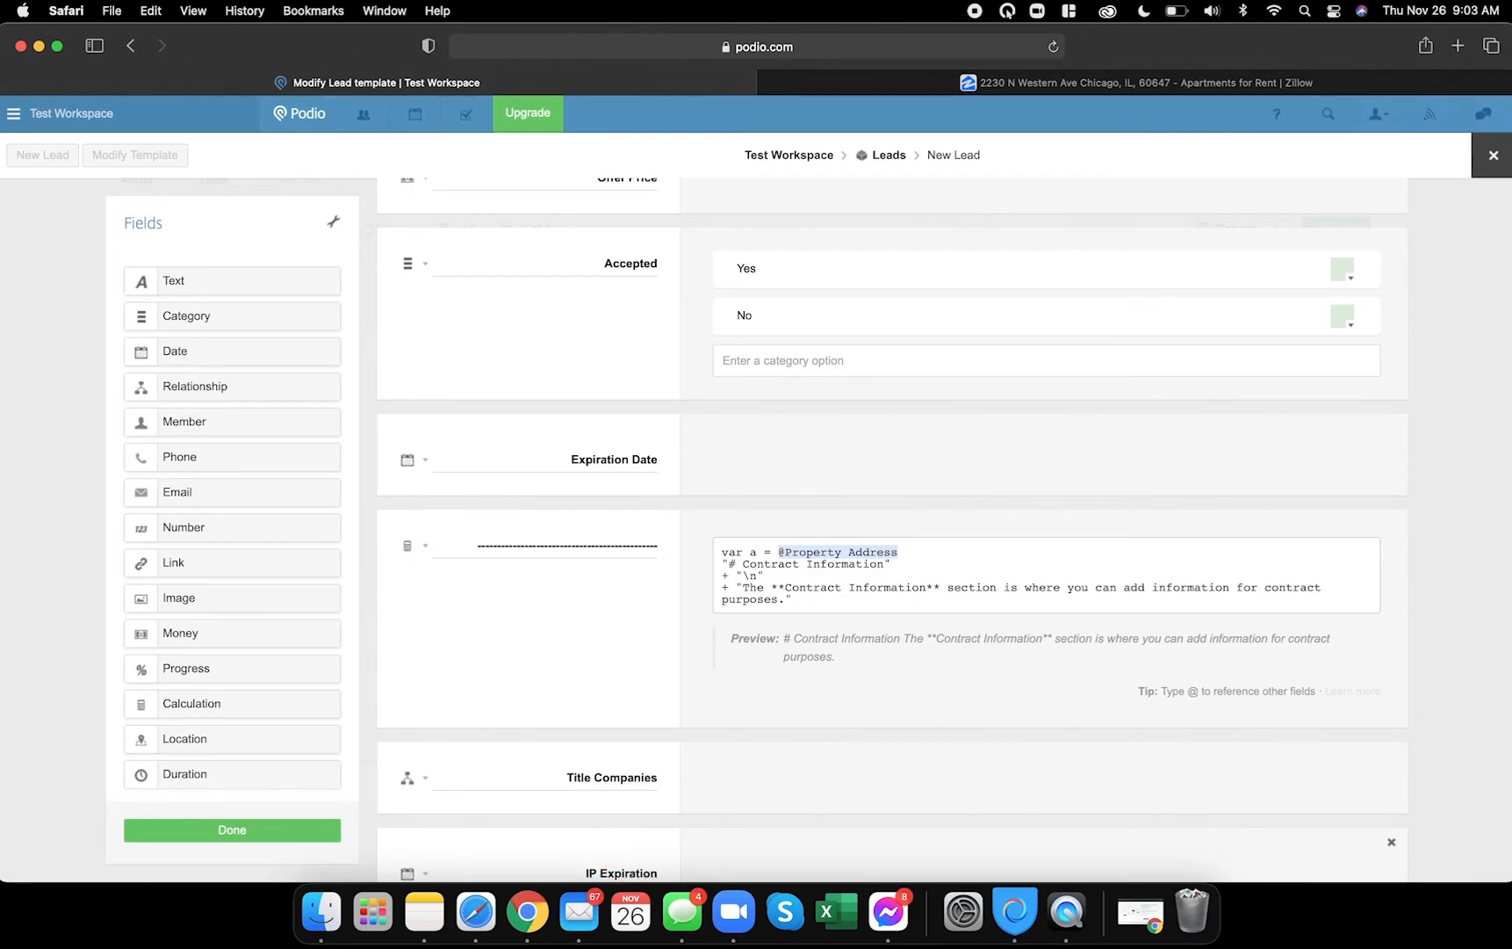
scroll(619, 740, down, 3)
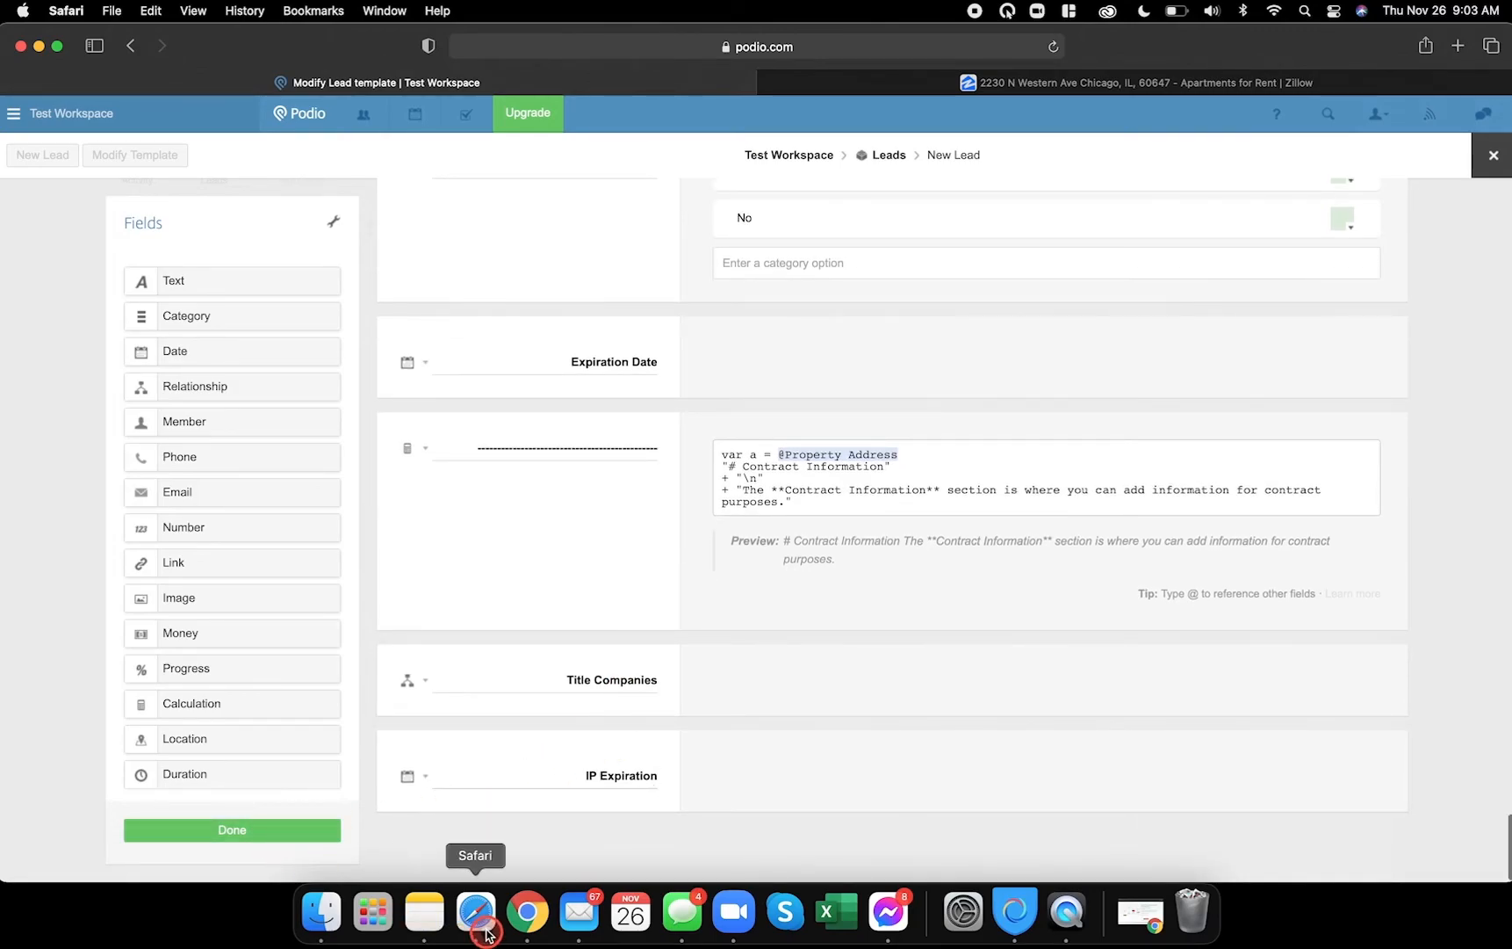
- After checking the reference lead, add another date field for Showing Date
click(527, 913)
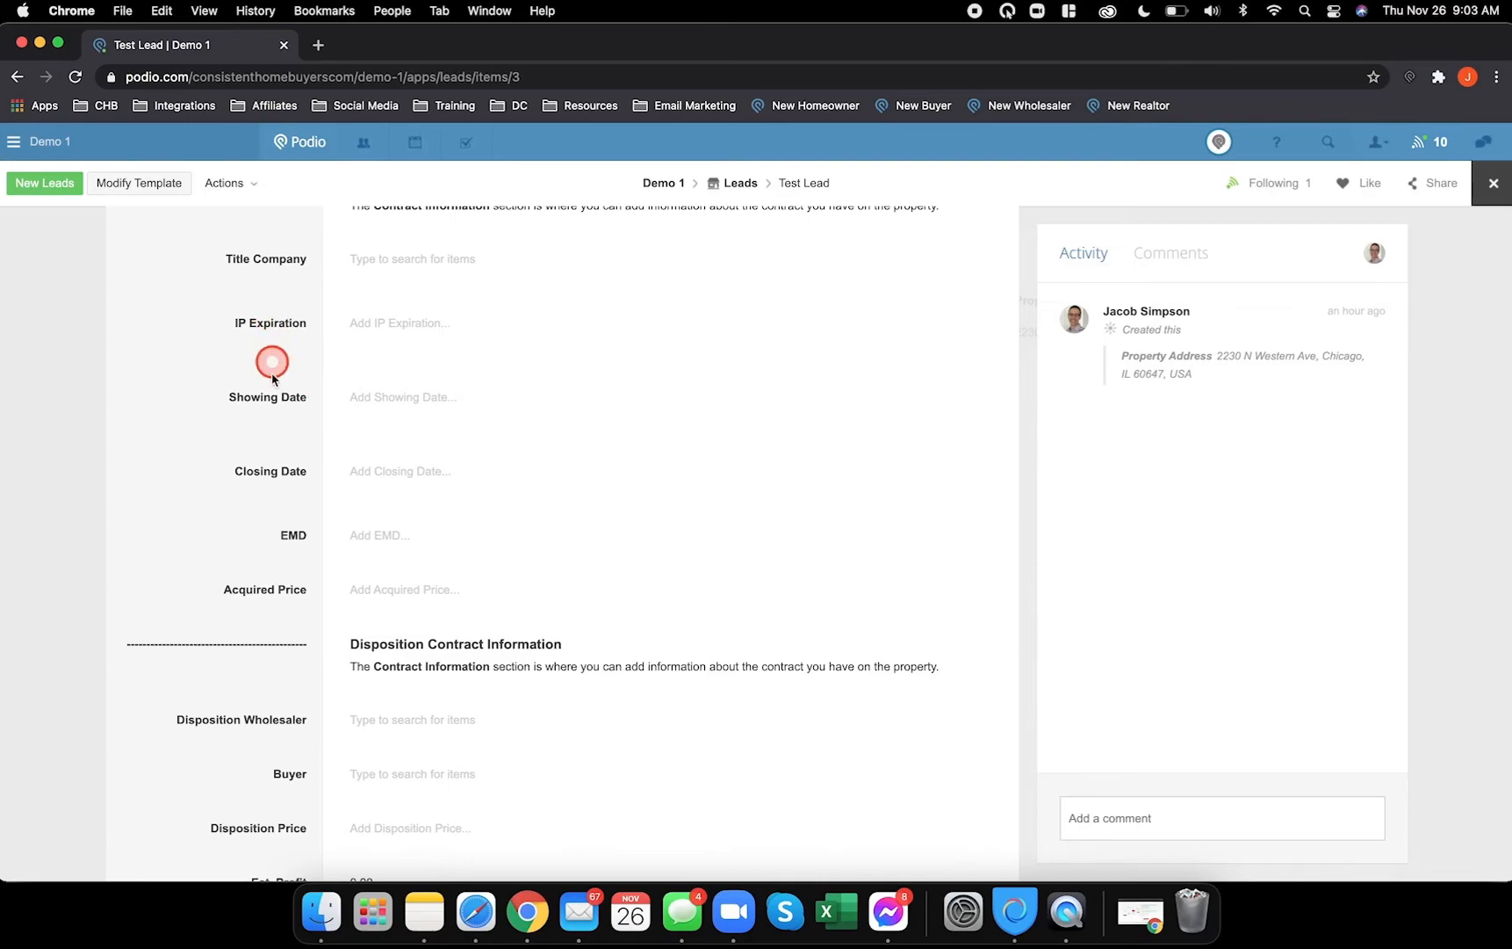
click(475, 913)
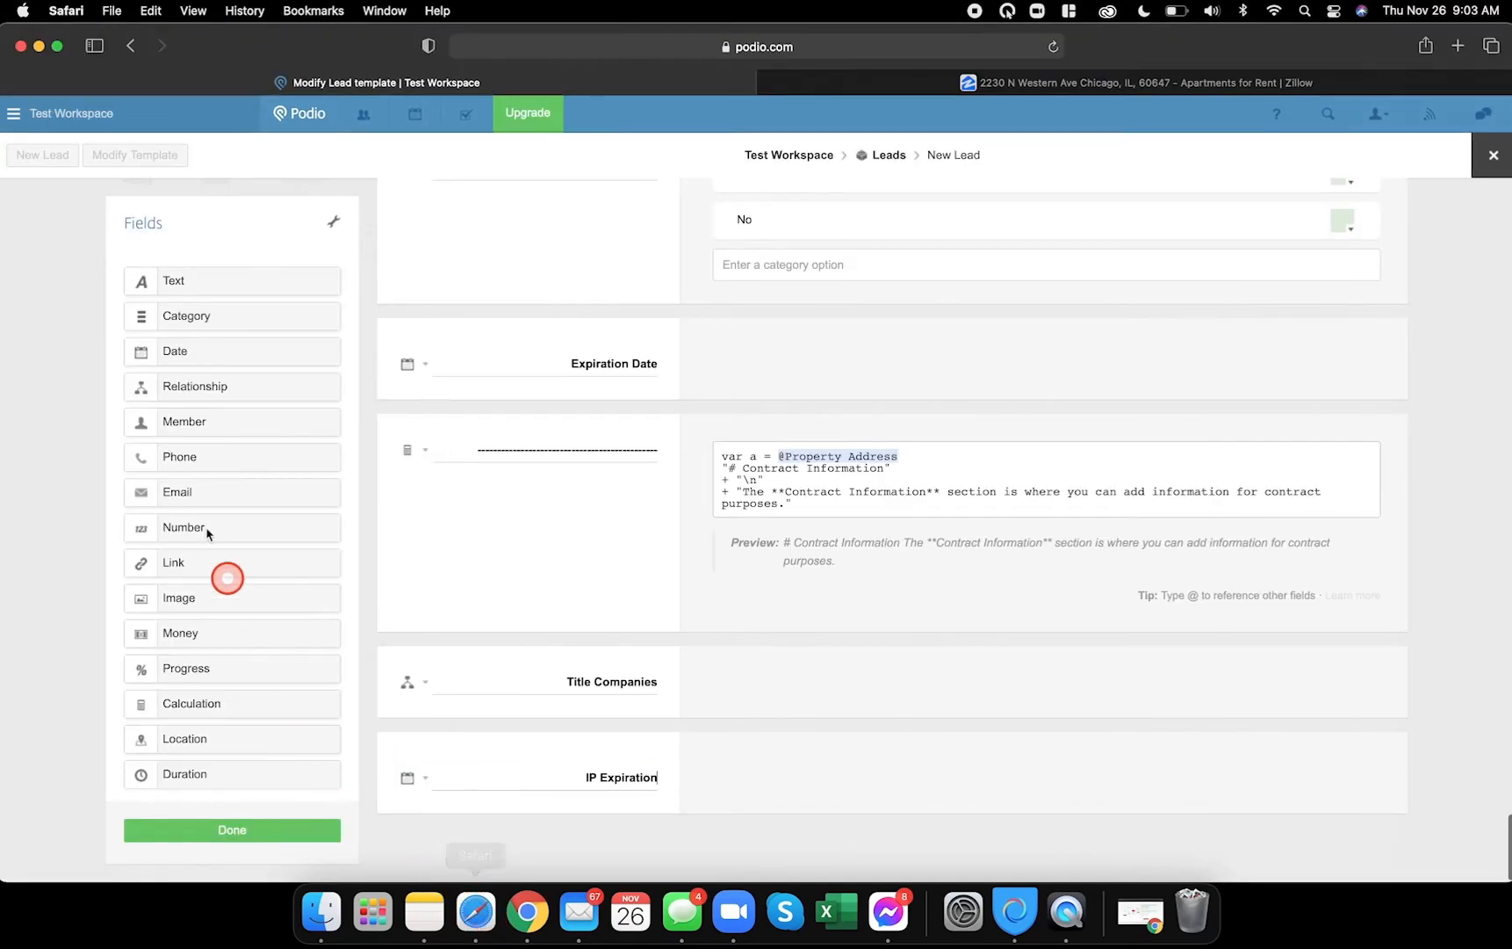
drag(180, 348, 479, 834)
click(530, 915)
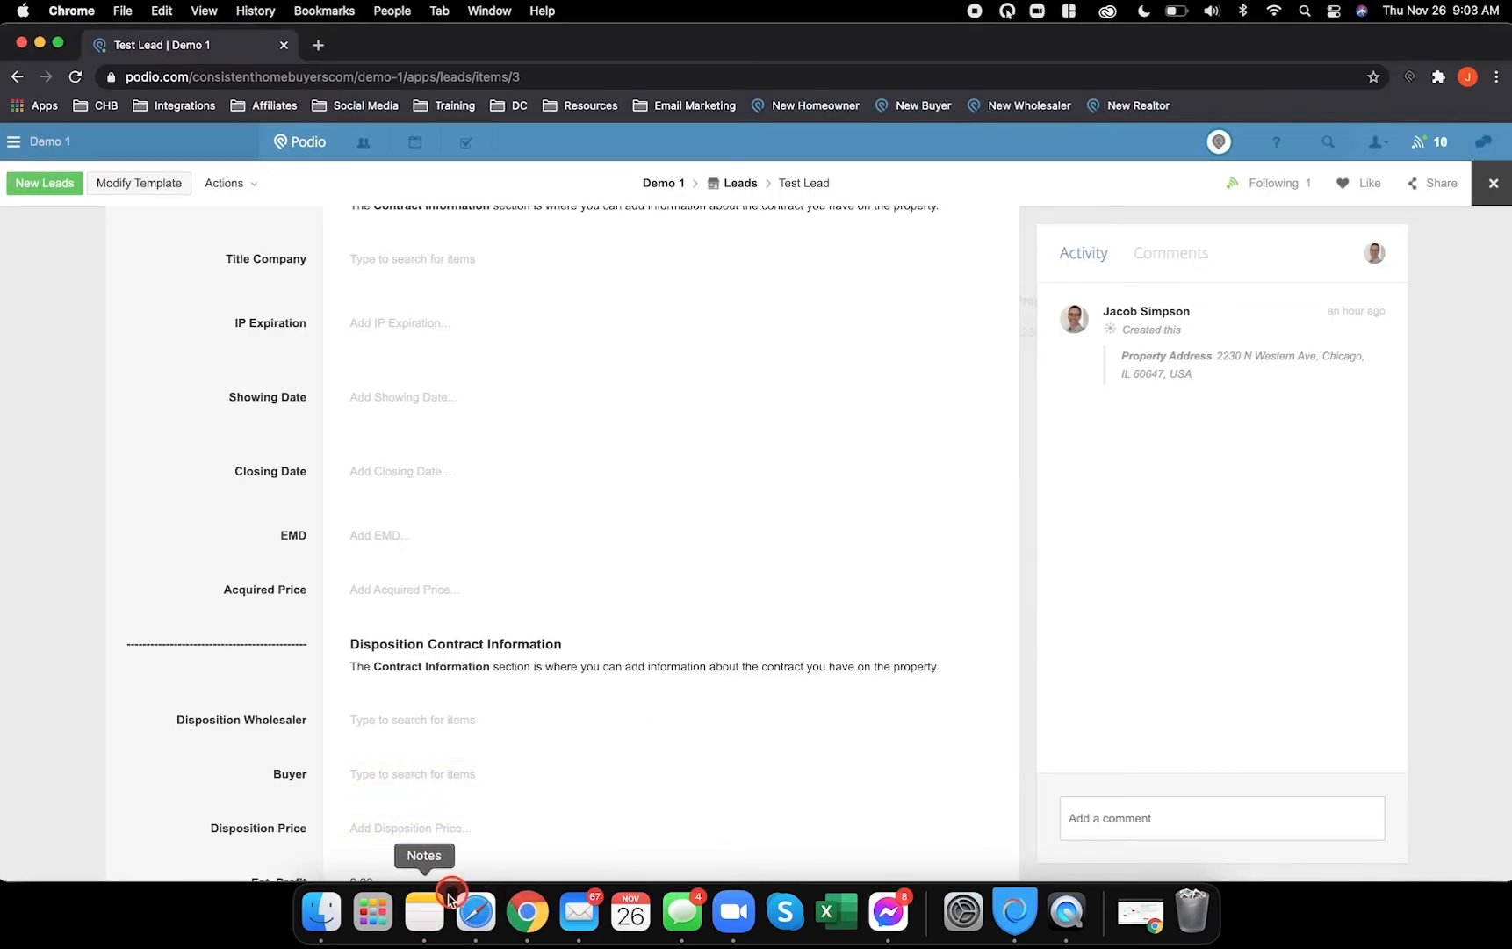
- Add and label the Showing Date and Closing Date date fields
click(475, 913)
scroll(540, 608, down, 2)
drag(192, 352, 573, 799)
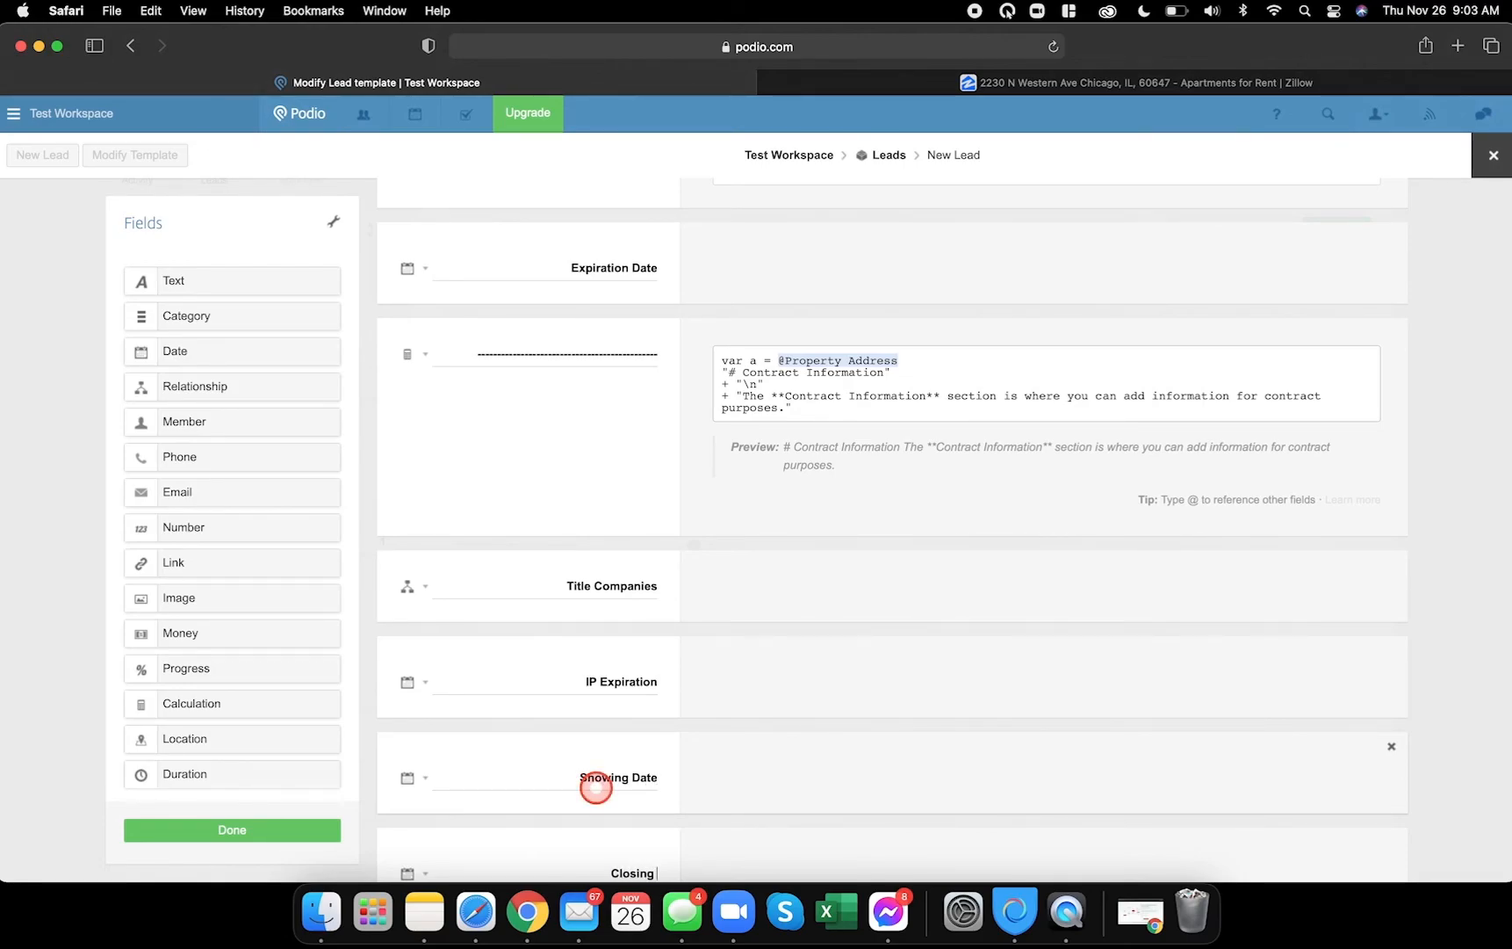
scroll(603, 785, down, 2)
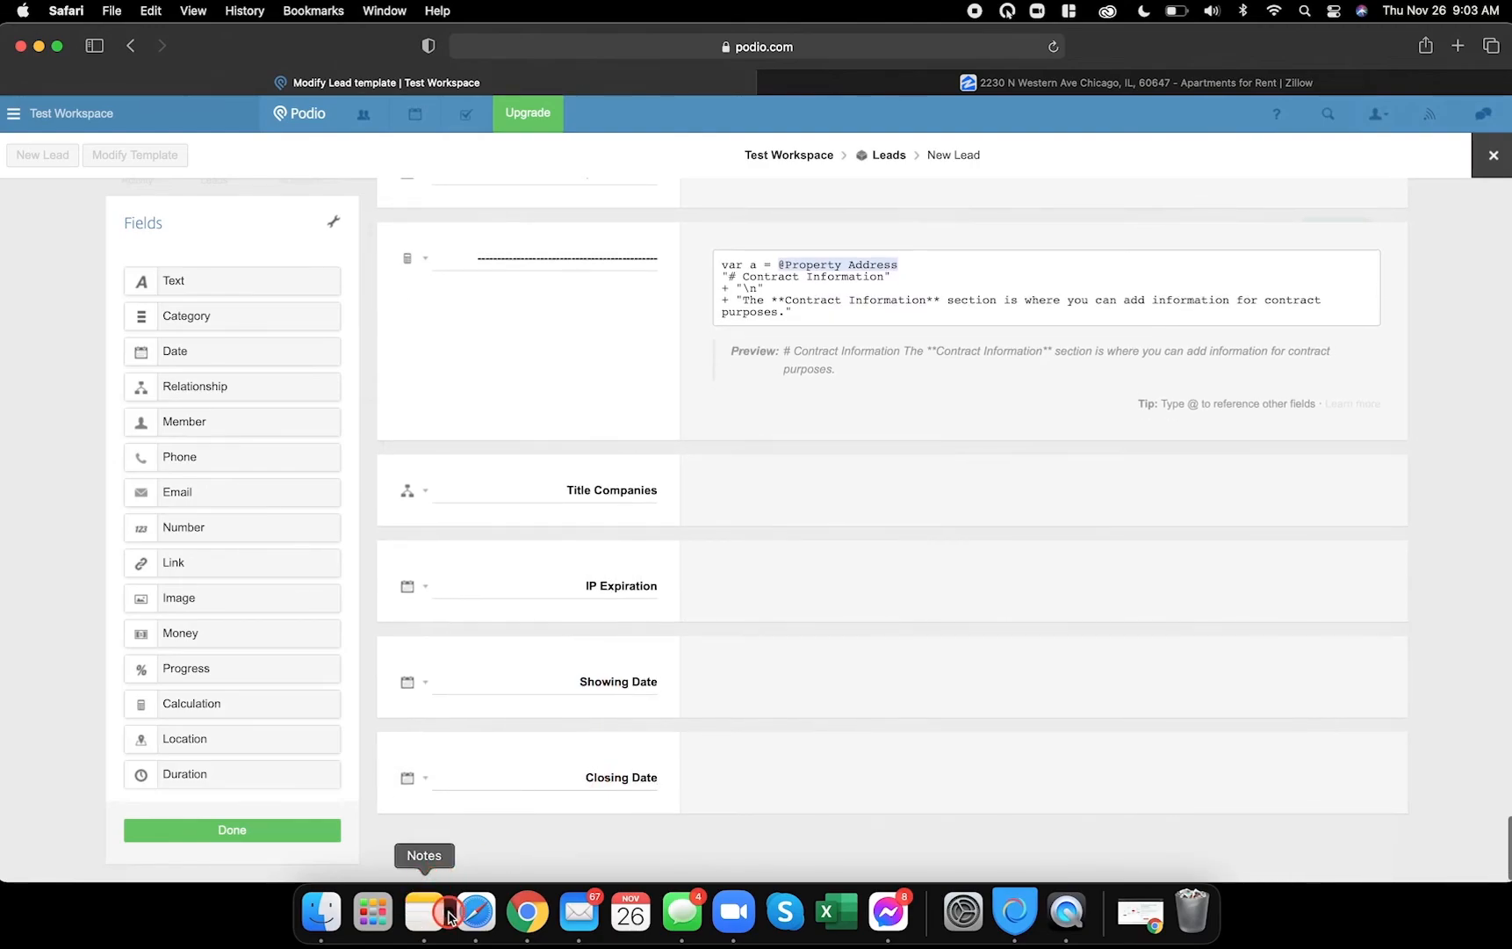
- Add an EMD money field and another money field below it
click(527, 912)
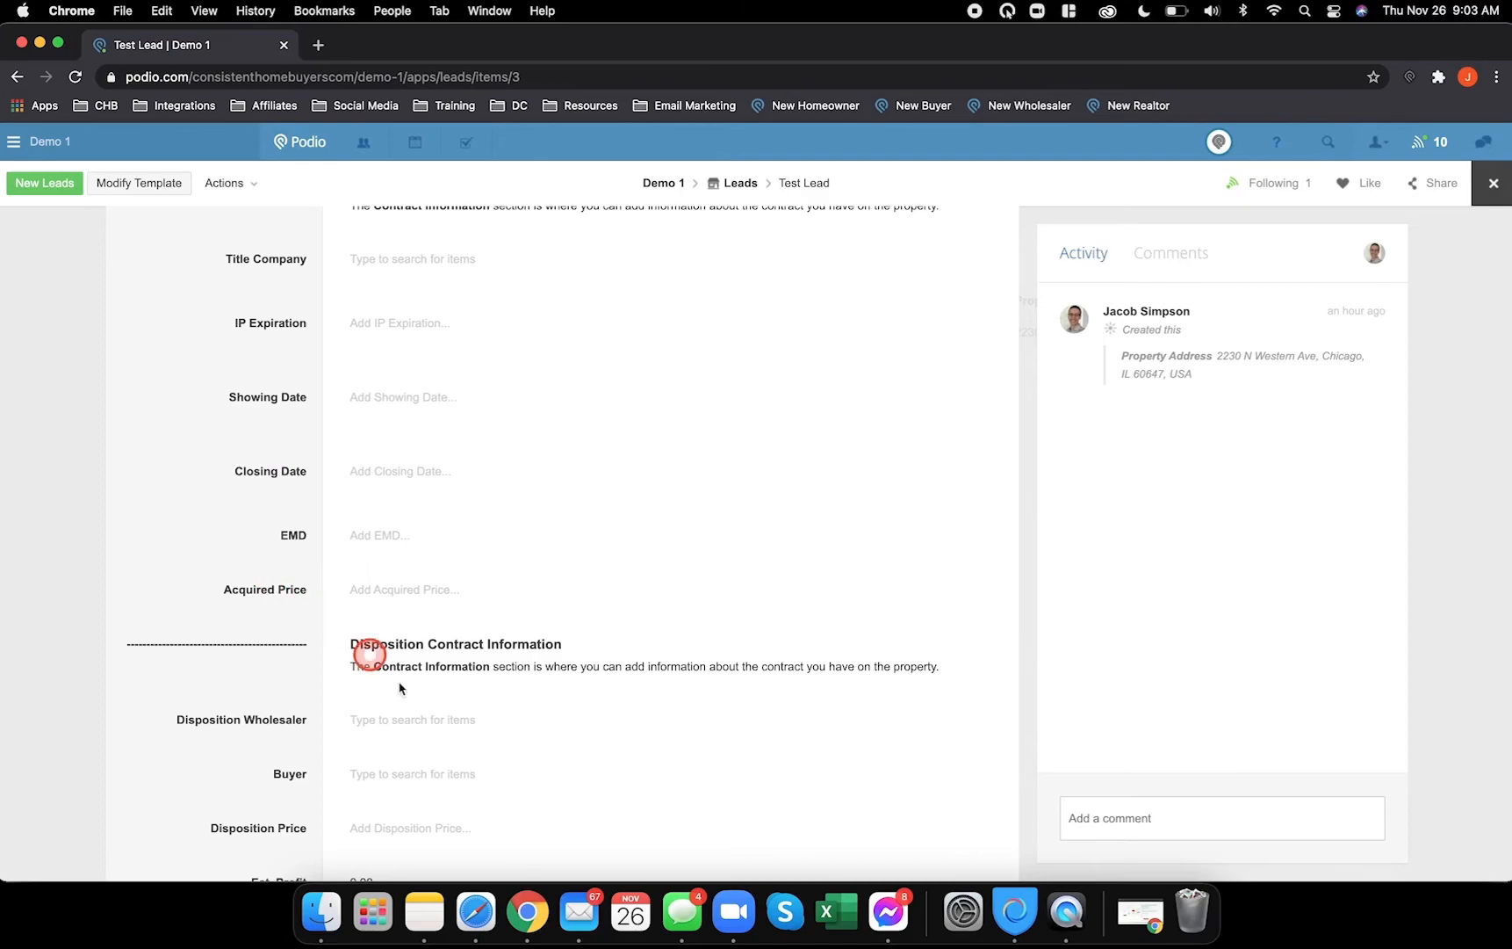
click(475, 913)
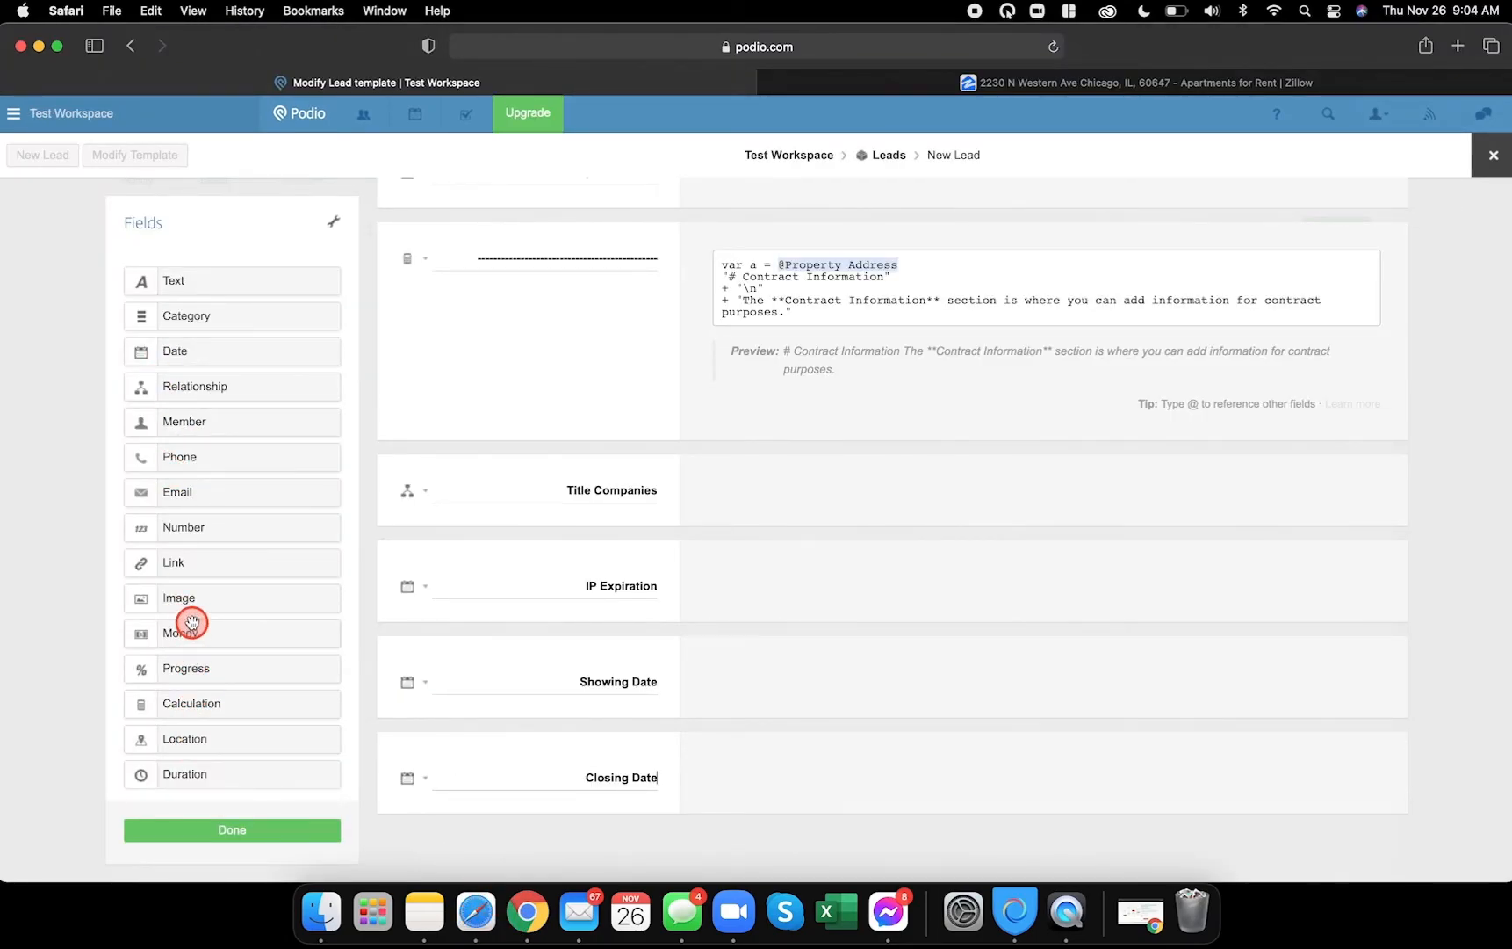
drag(196, 630, 527, 812)
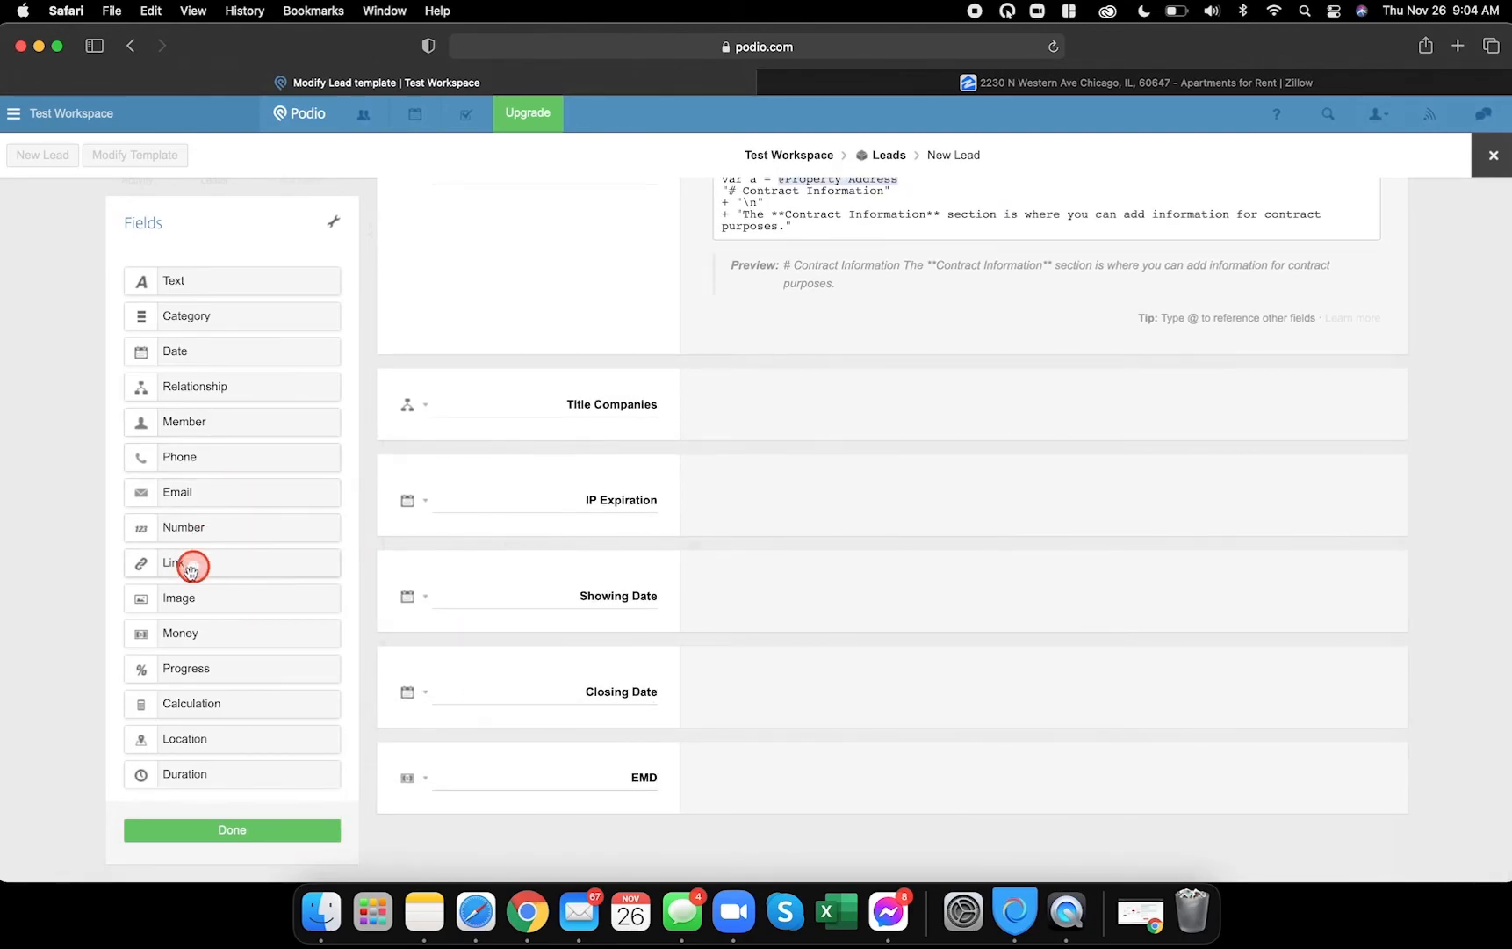
drag(176, 629, 469, 845)
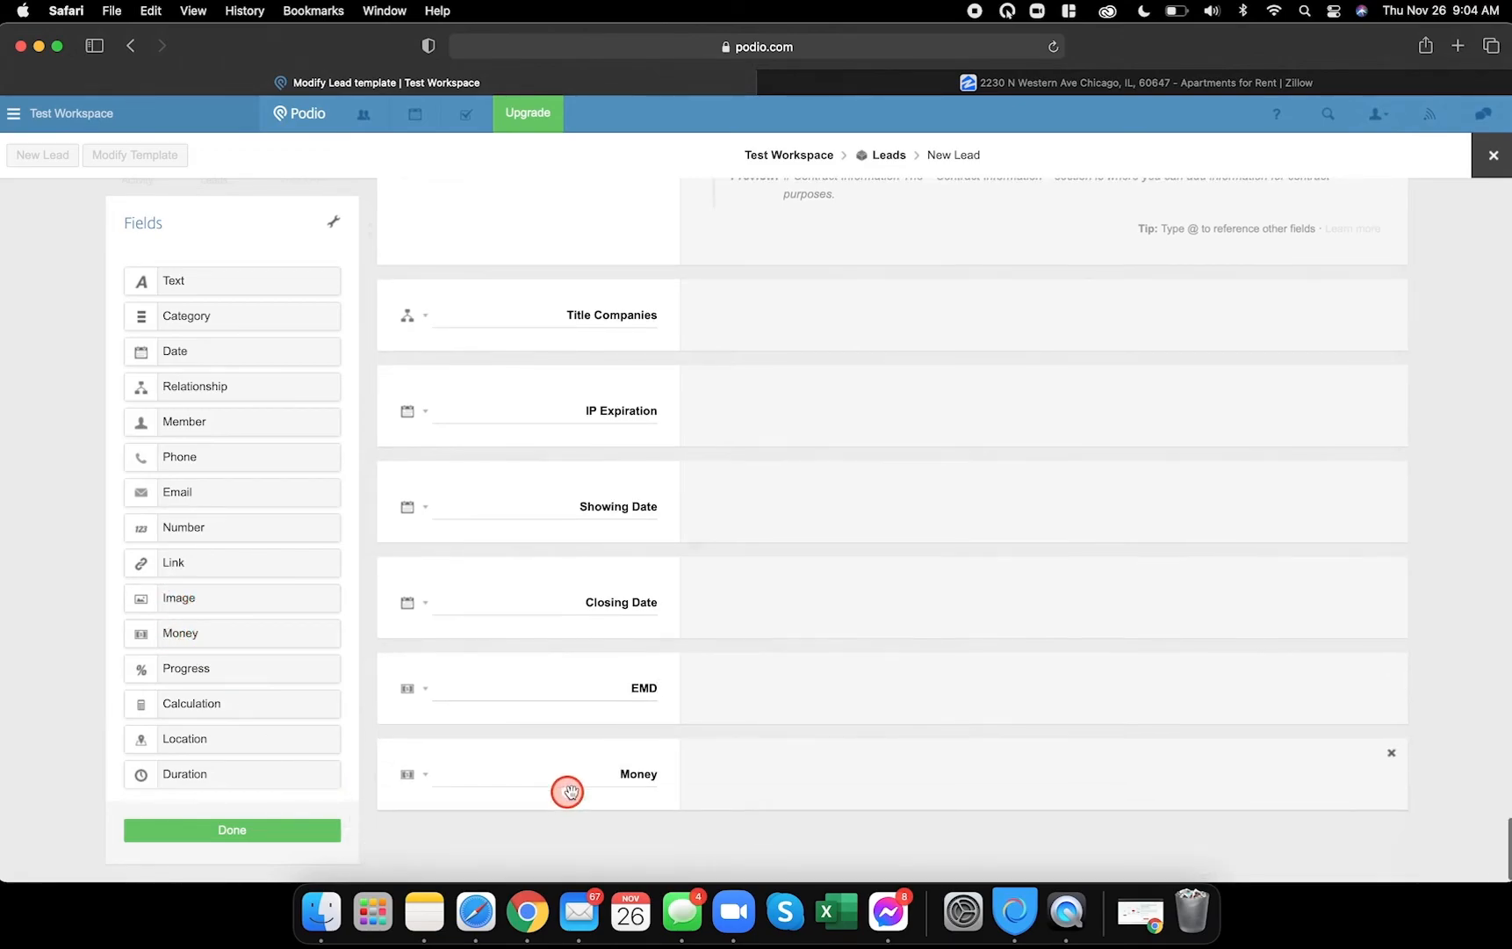
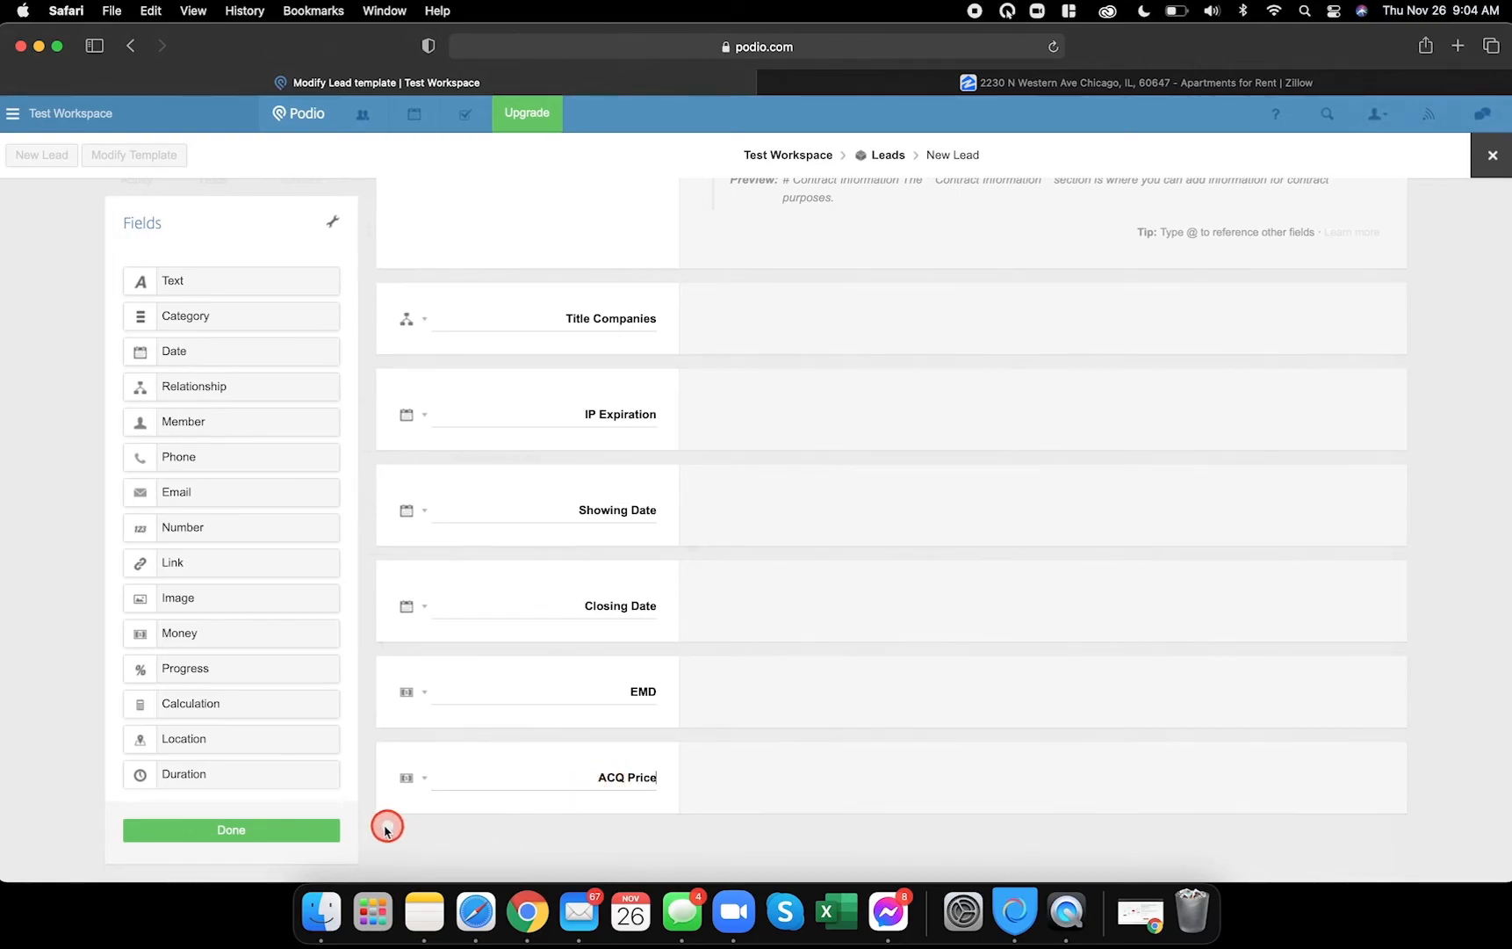
- Add a relationship field linked to Cash Buyers and rename it Buyer
click(527, 914)
scroll(383, 658, down, 3)
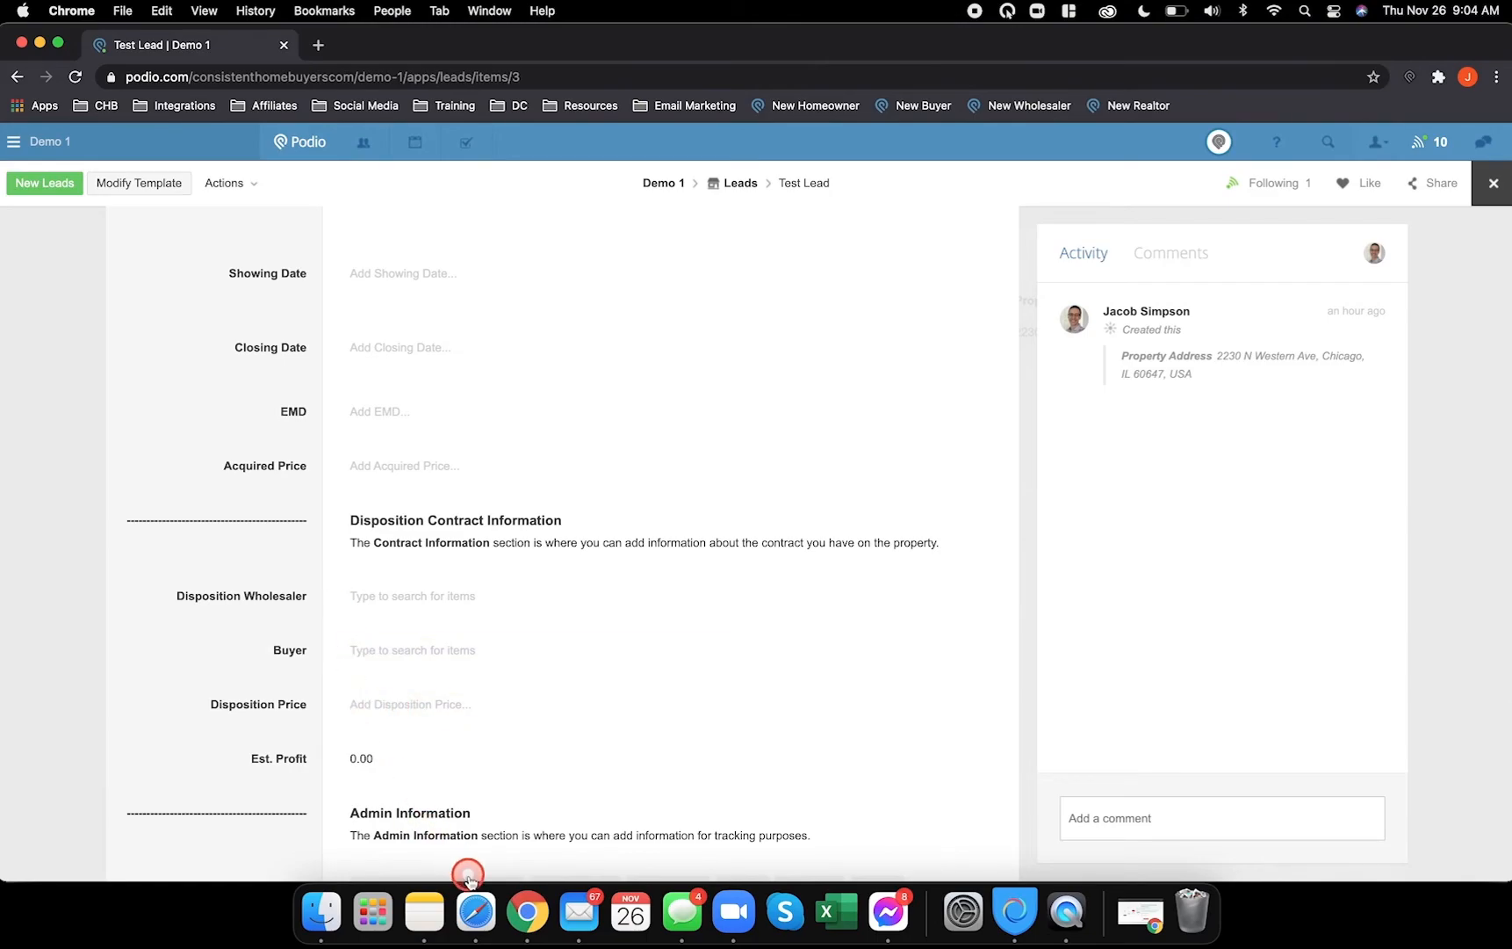
click(462, 893)
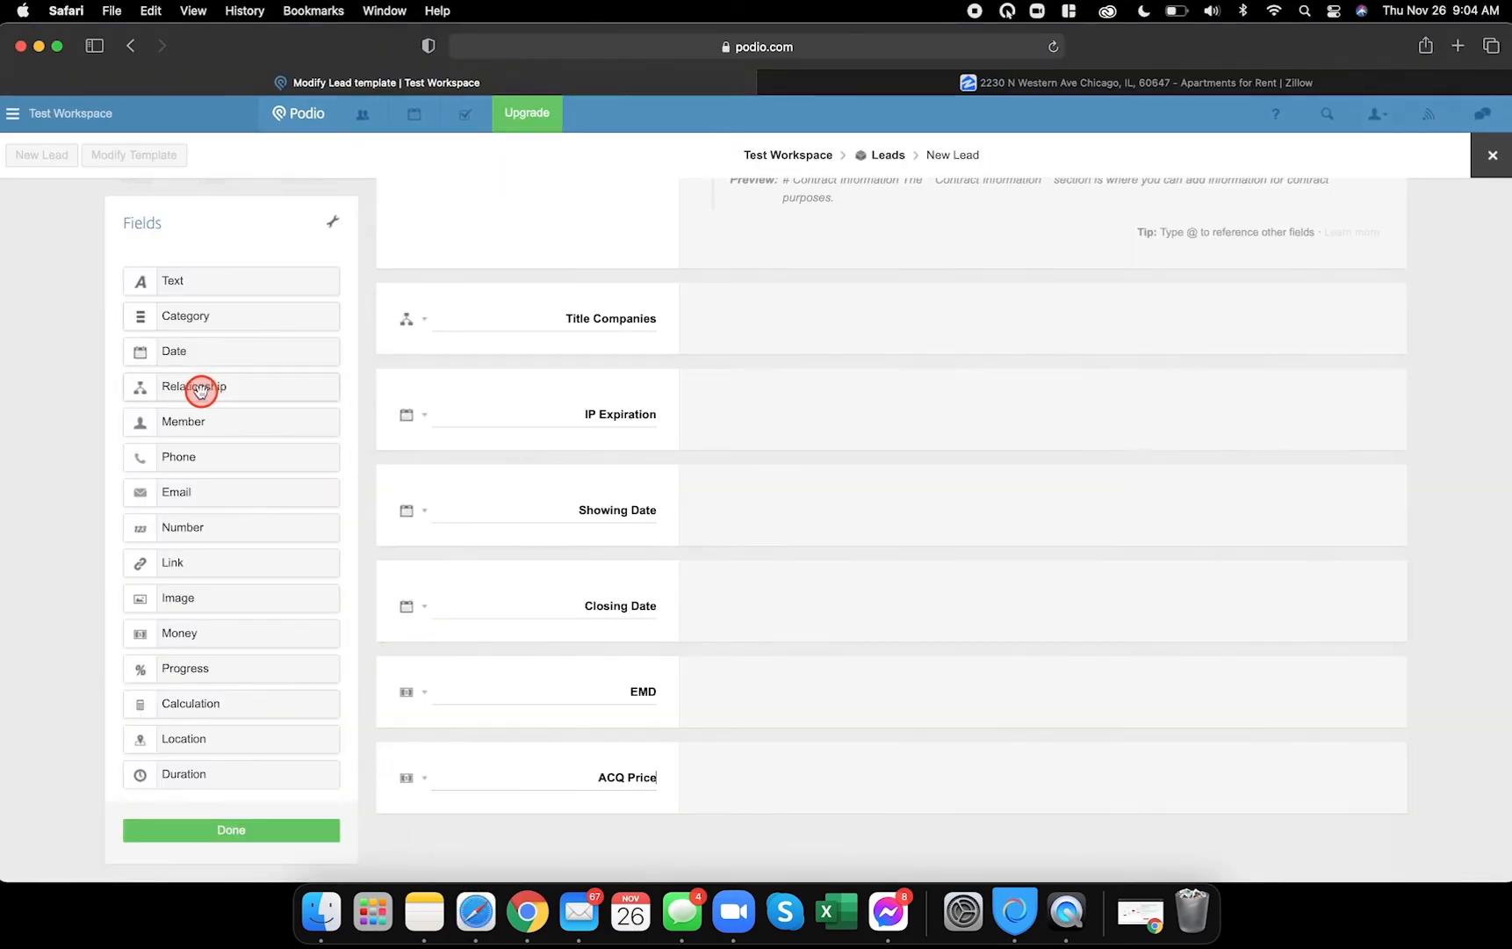
drag(237, 413, 502, 835)
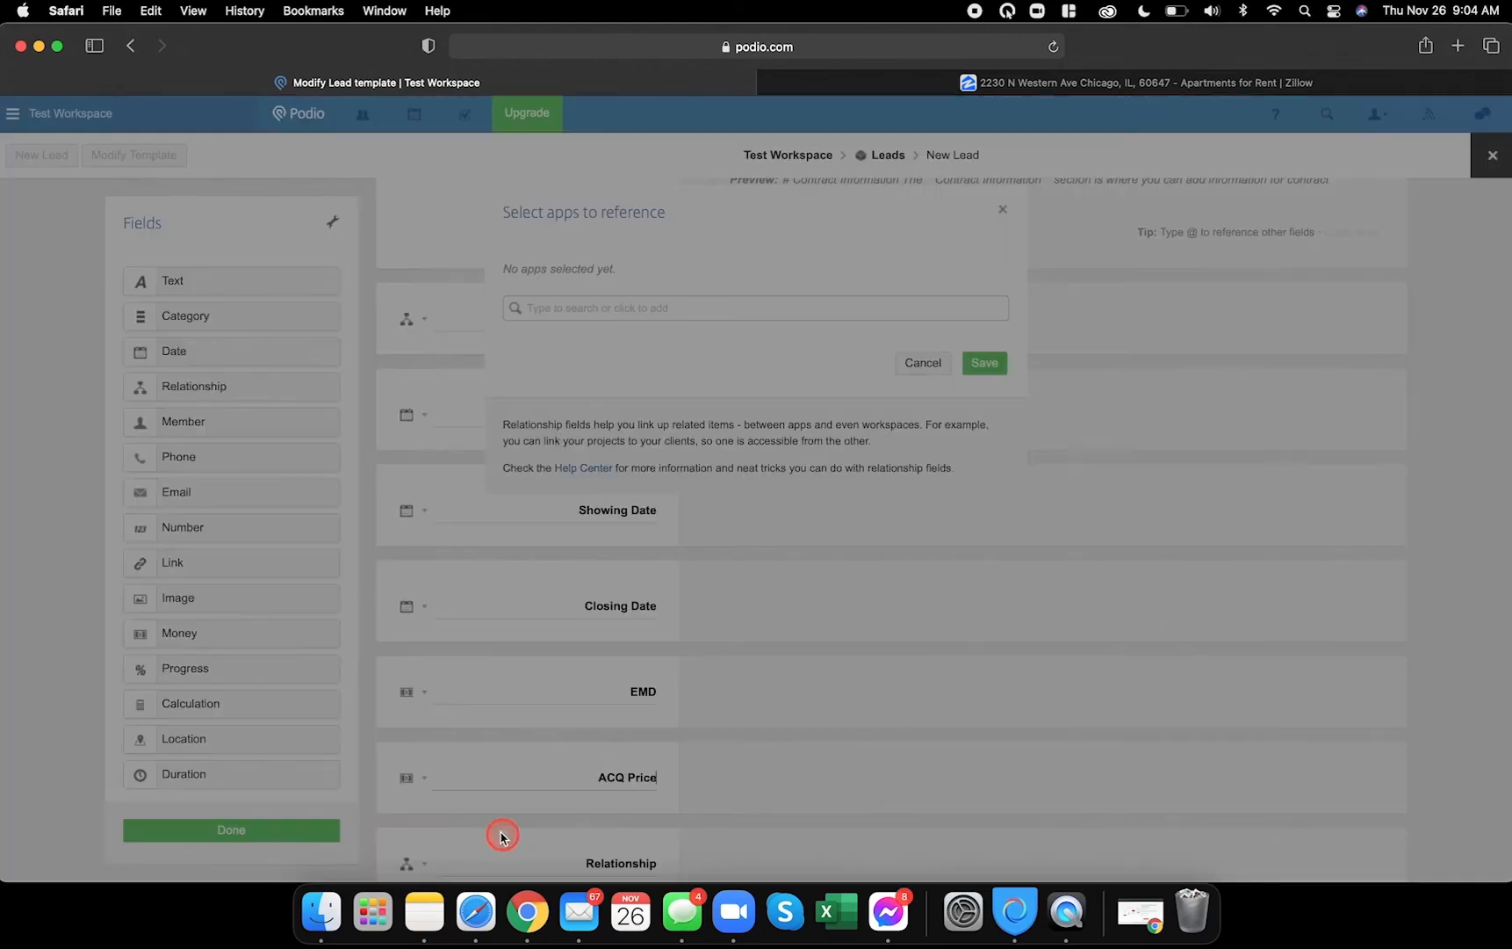
click(665, 309)
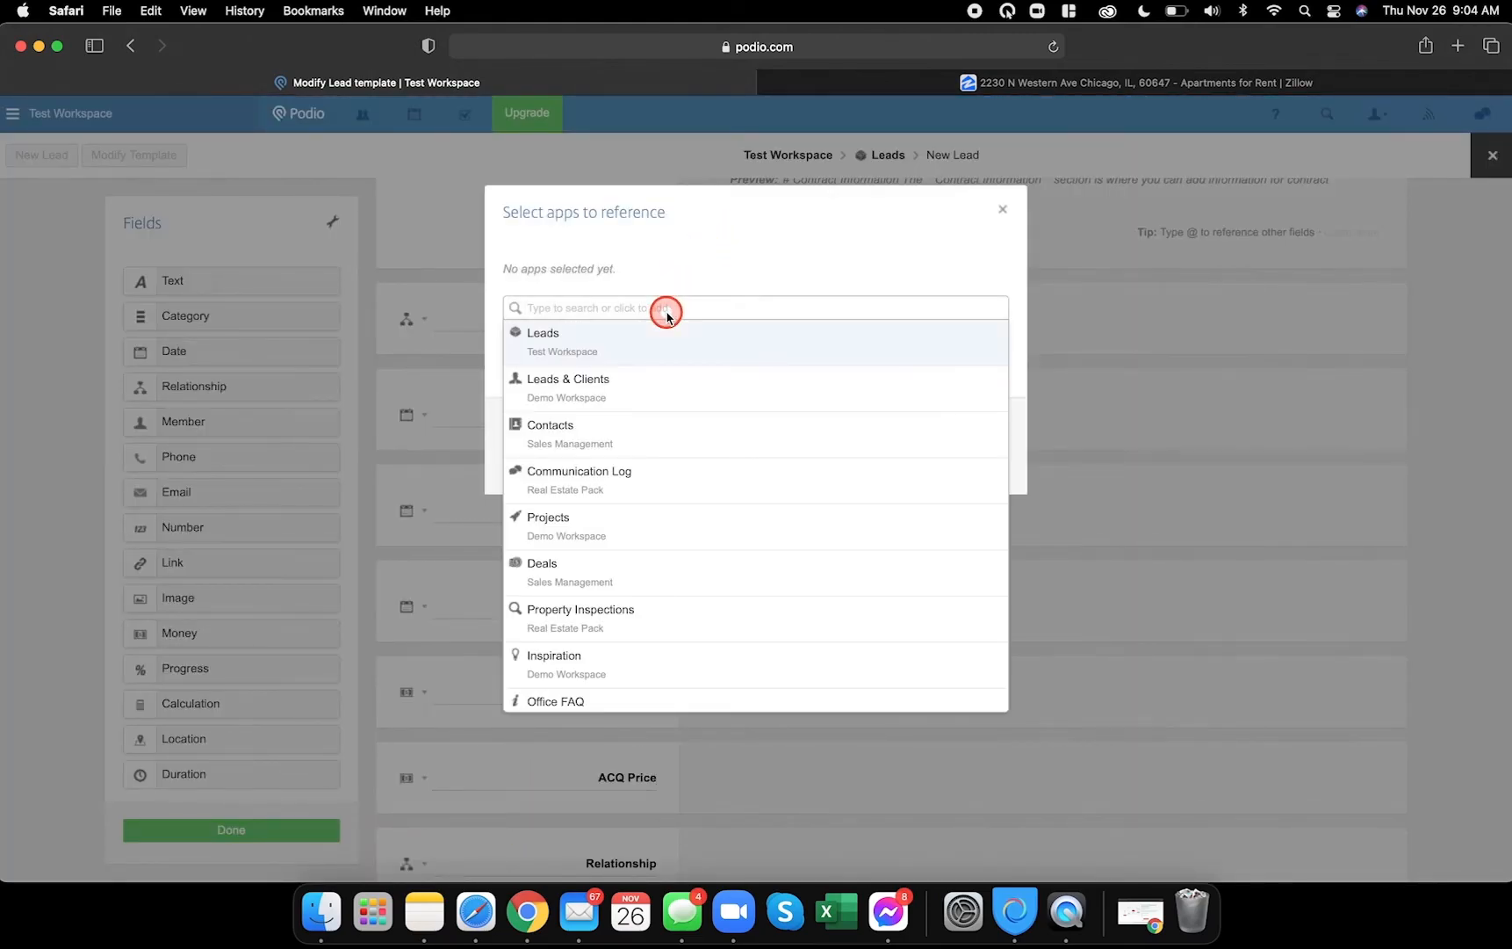
text(Cash)
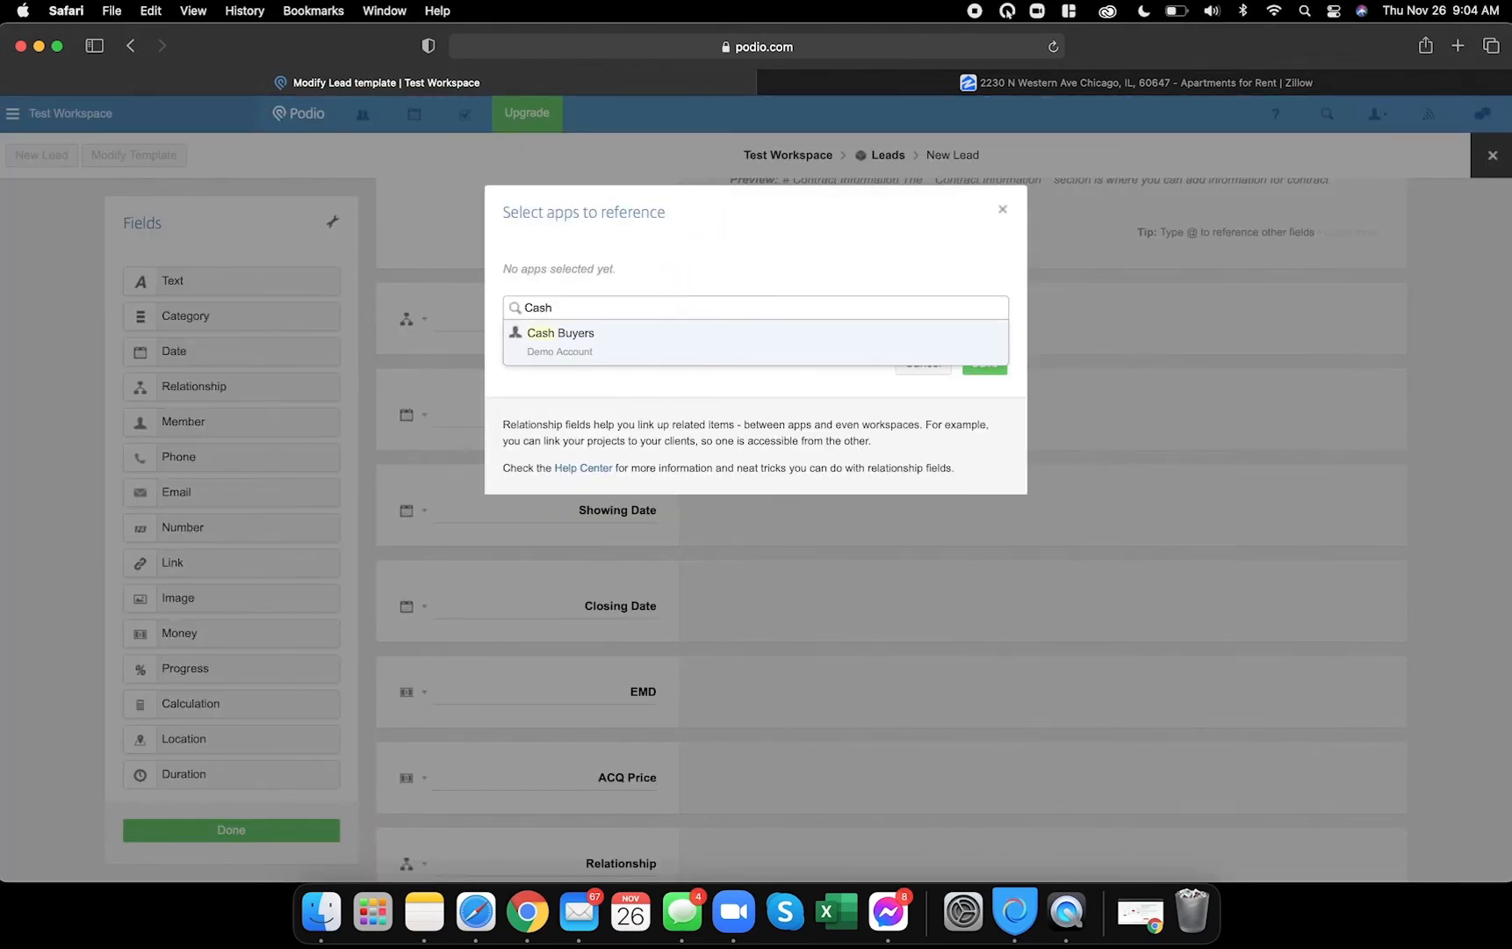
click(634, 338)
click(997, 370)
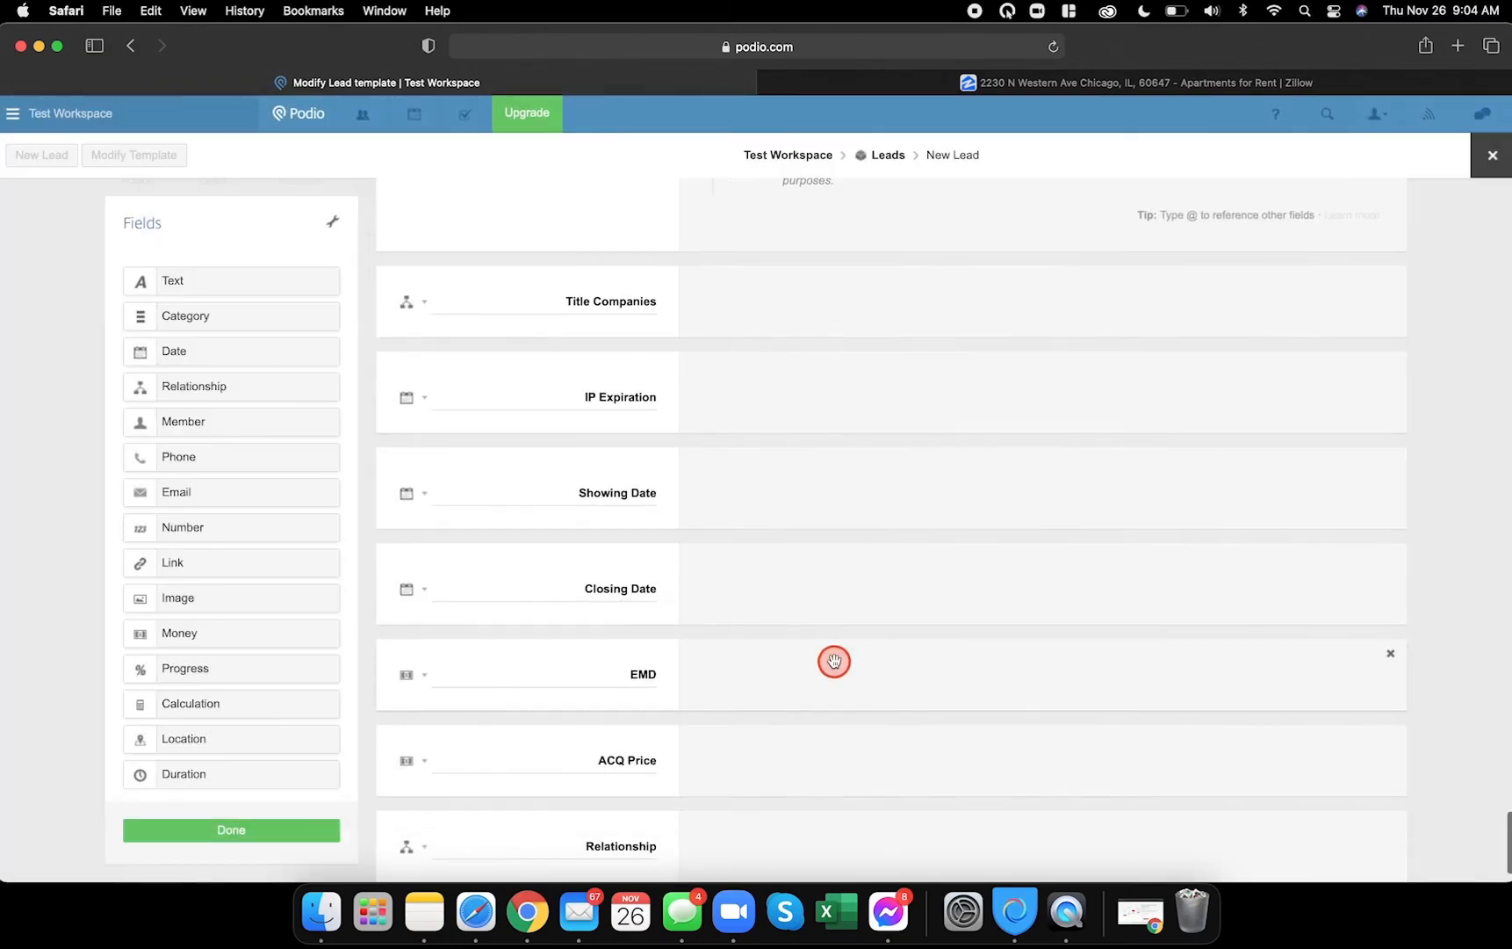
scroll(746, 716, down, 2)
double_click(626, 778)
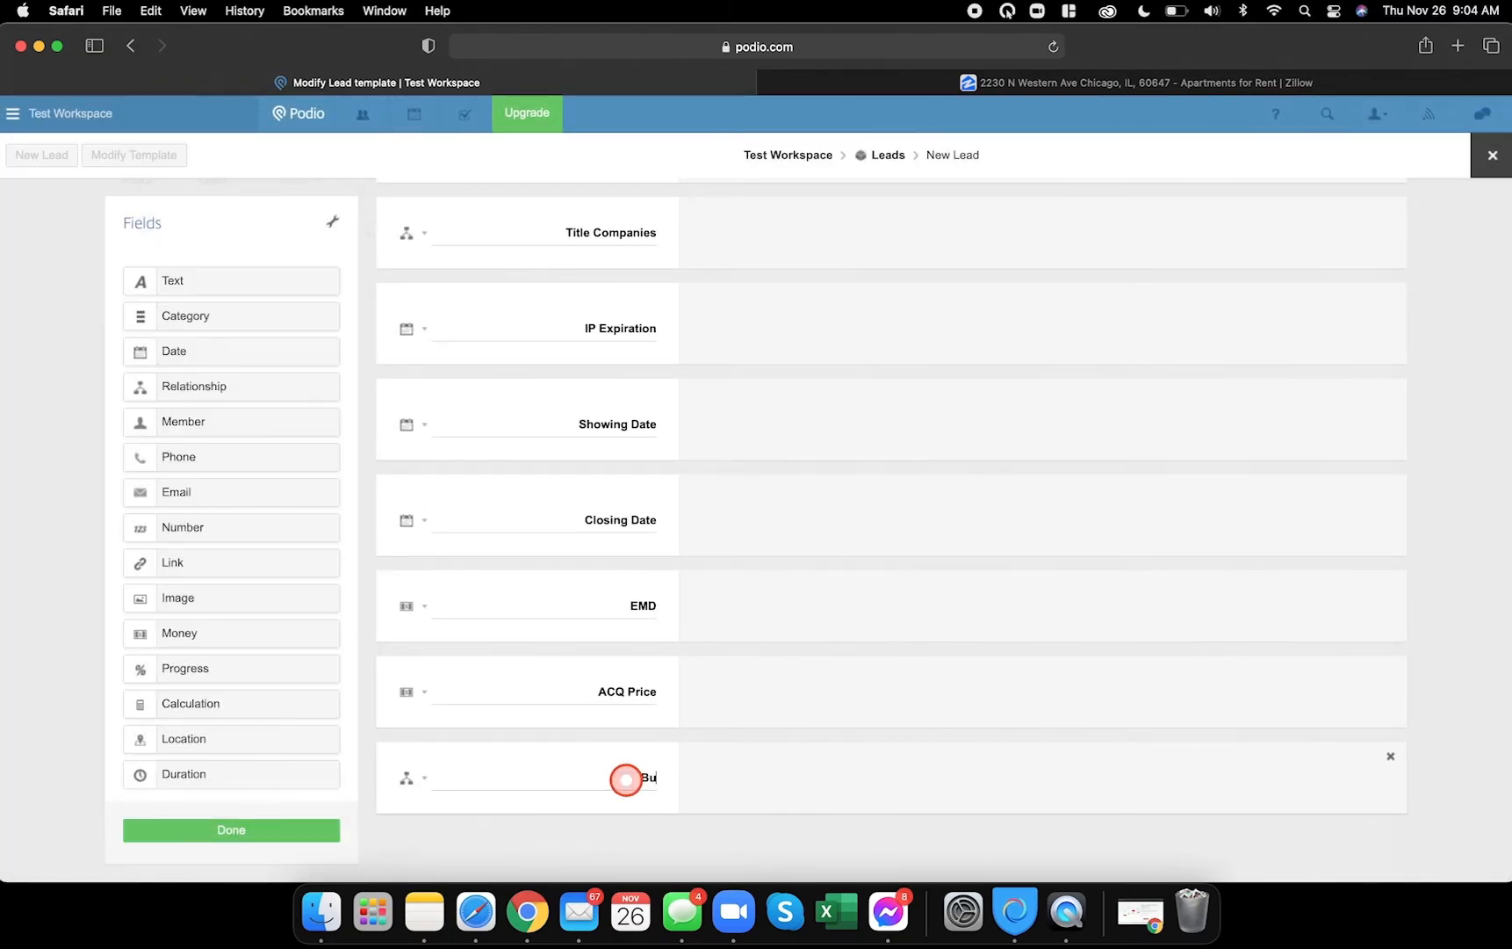
- Add a second relationship field below Buyer that references JV Investors
drag(203, 386, 541, 808)
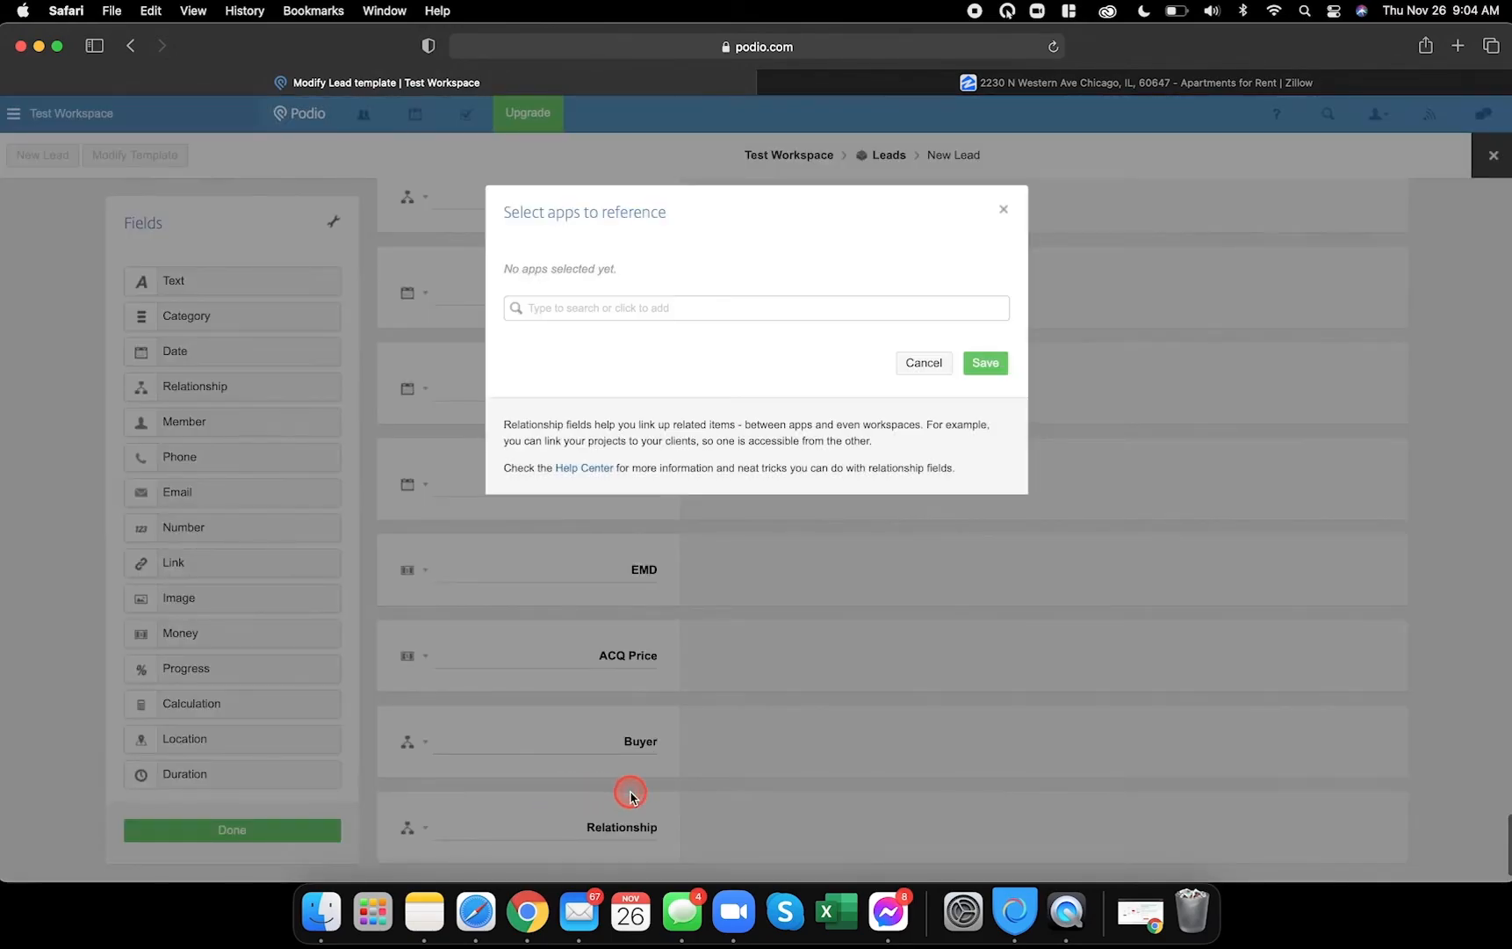
click(708, 316)
text(JV)
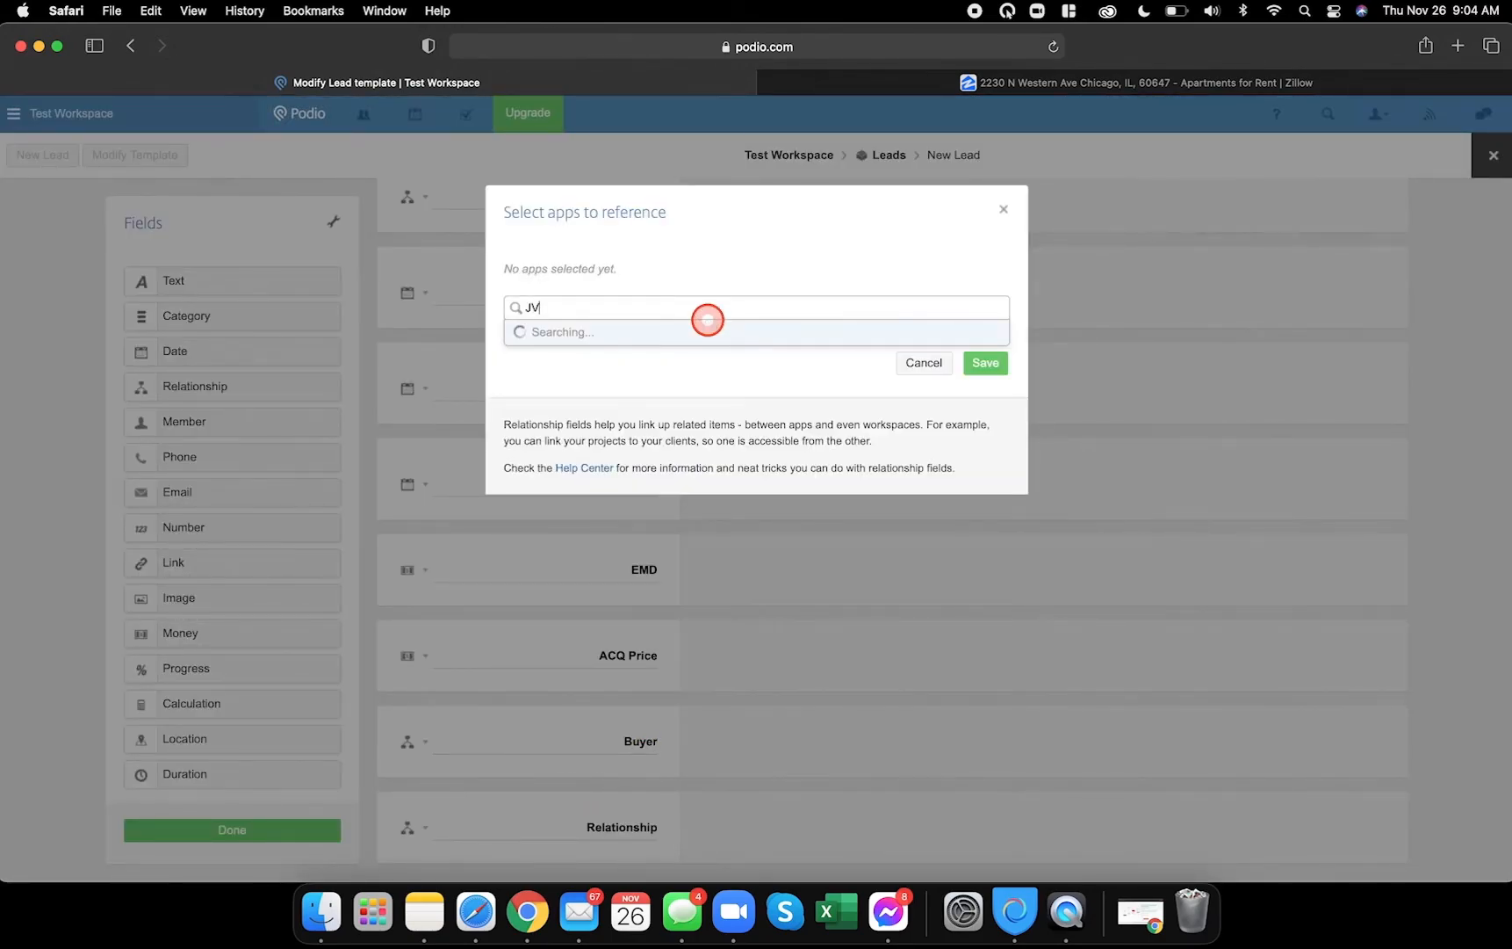
click(602, 341)
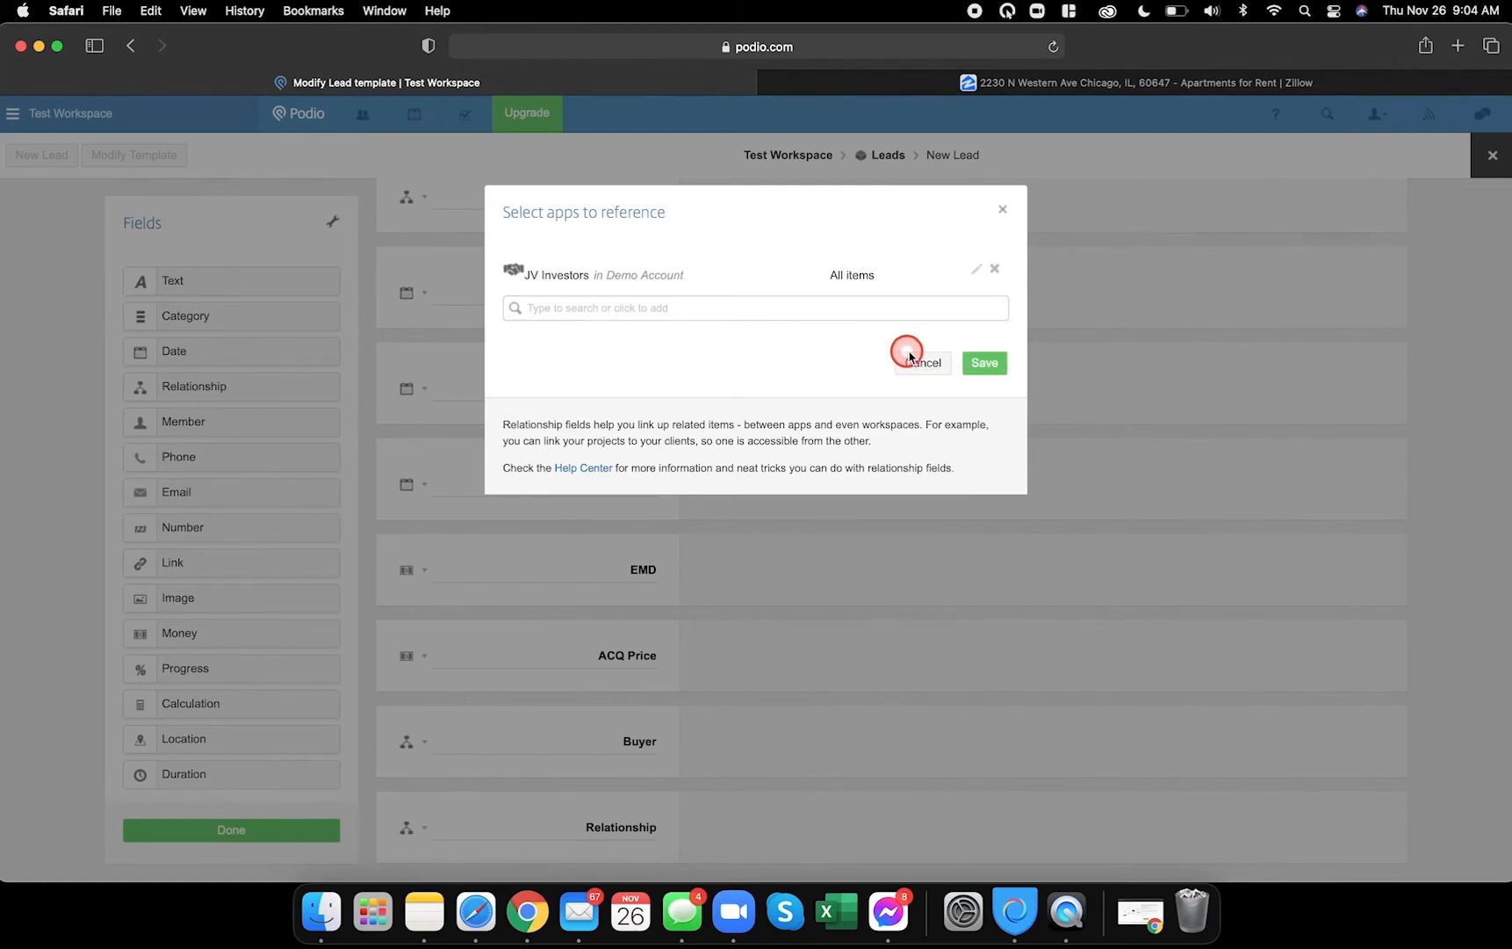
click(972, 356)
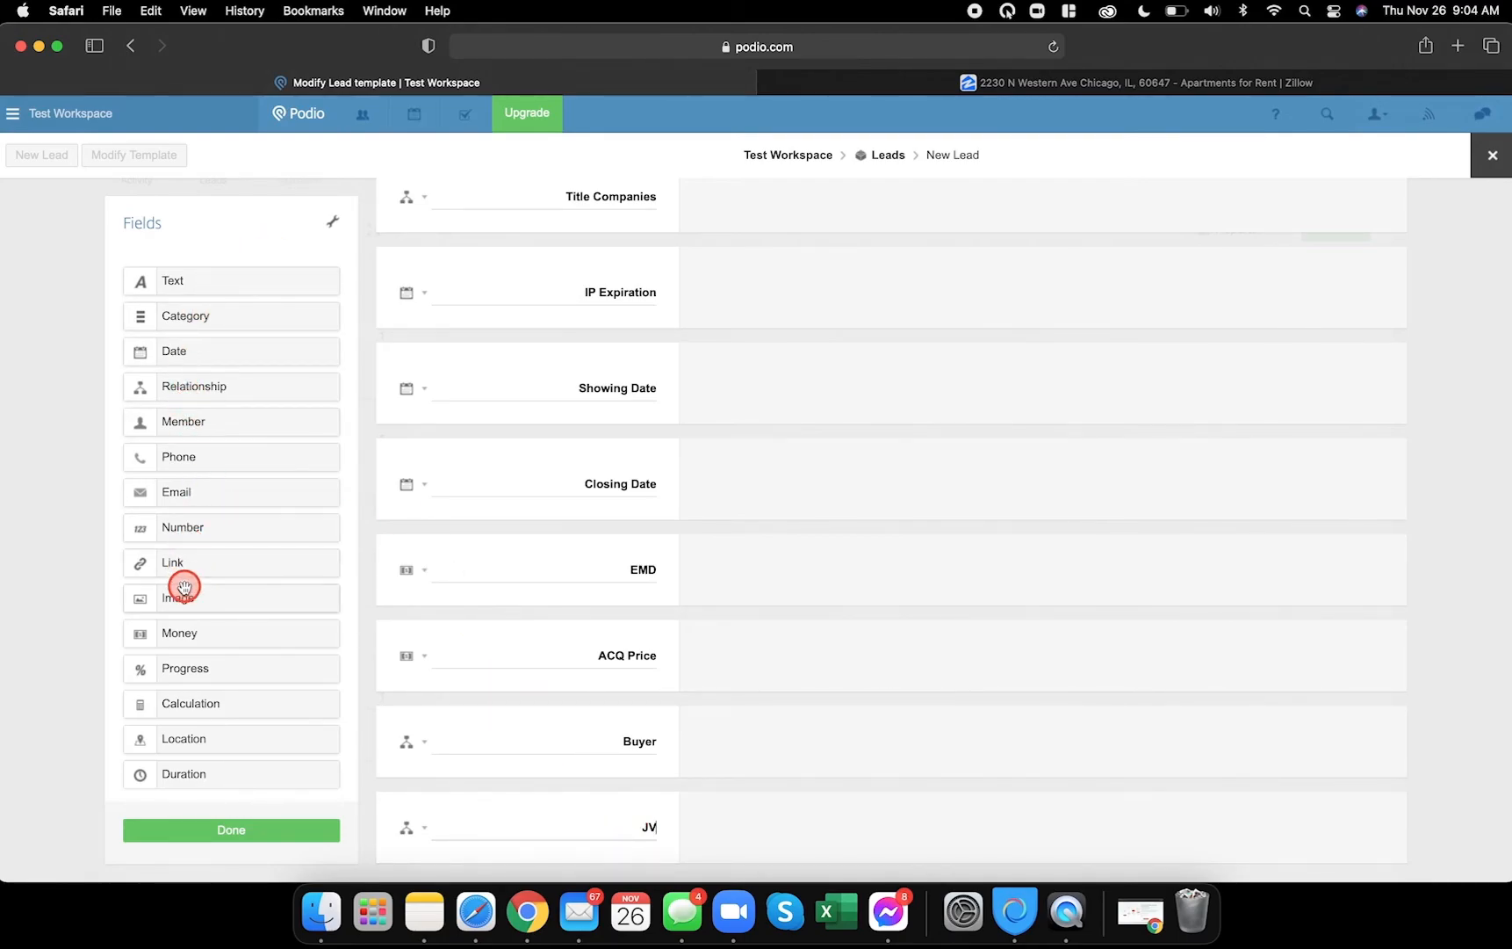
- Add a DISPO Price money field after the JV field
drag(190, 632, 523, 768)
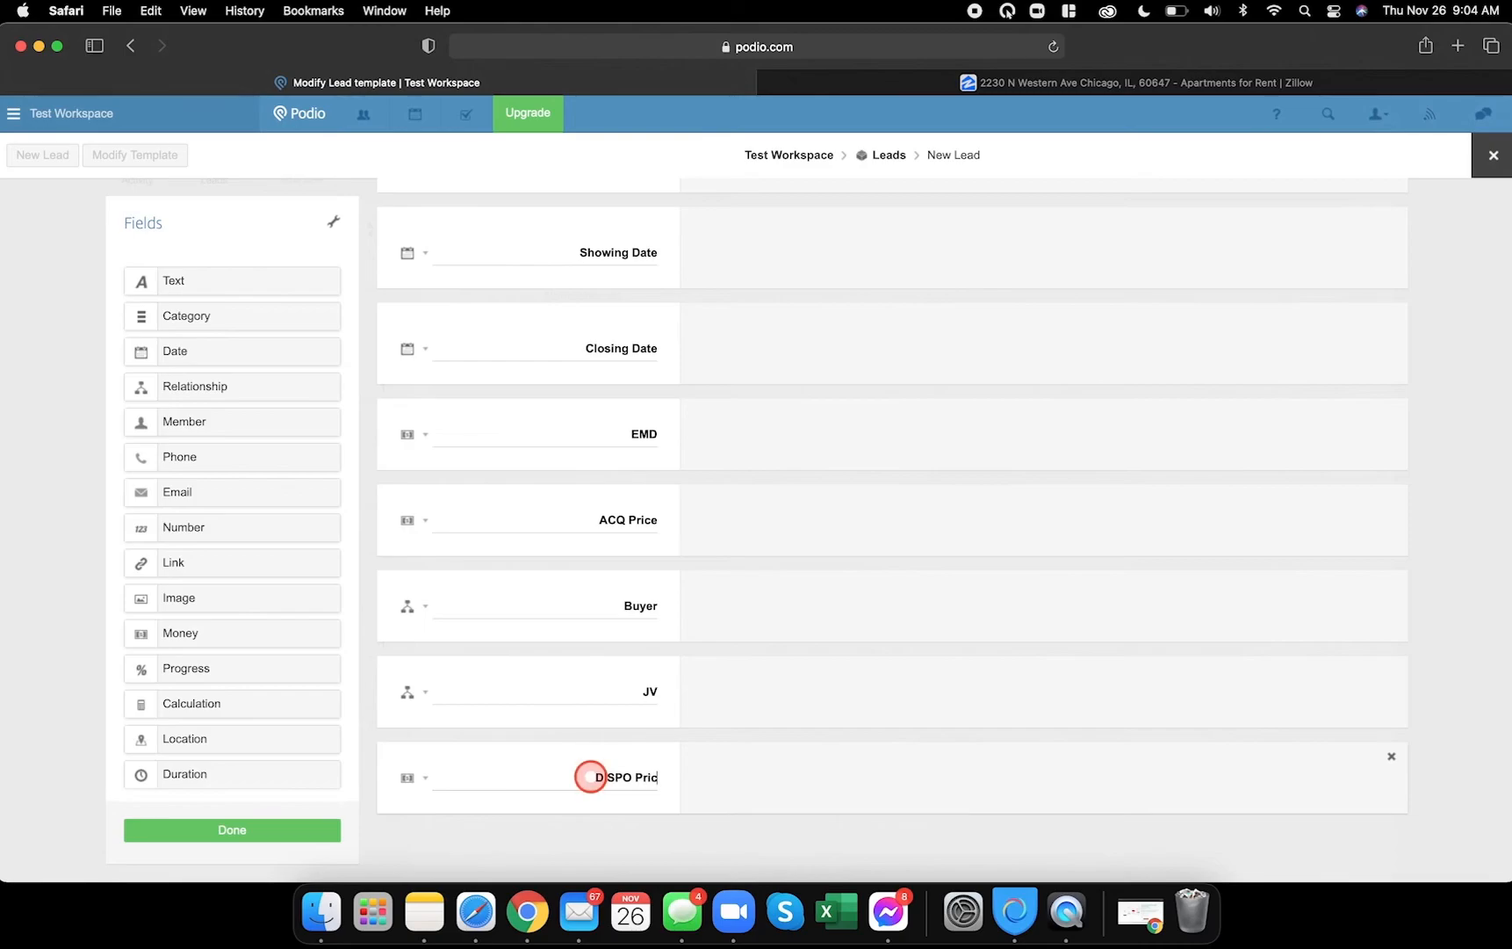
click(527, 914)
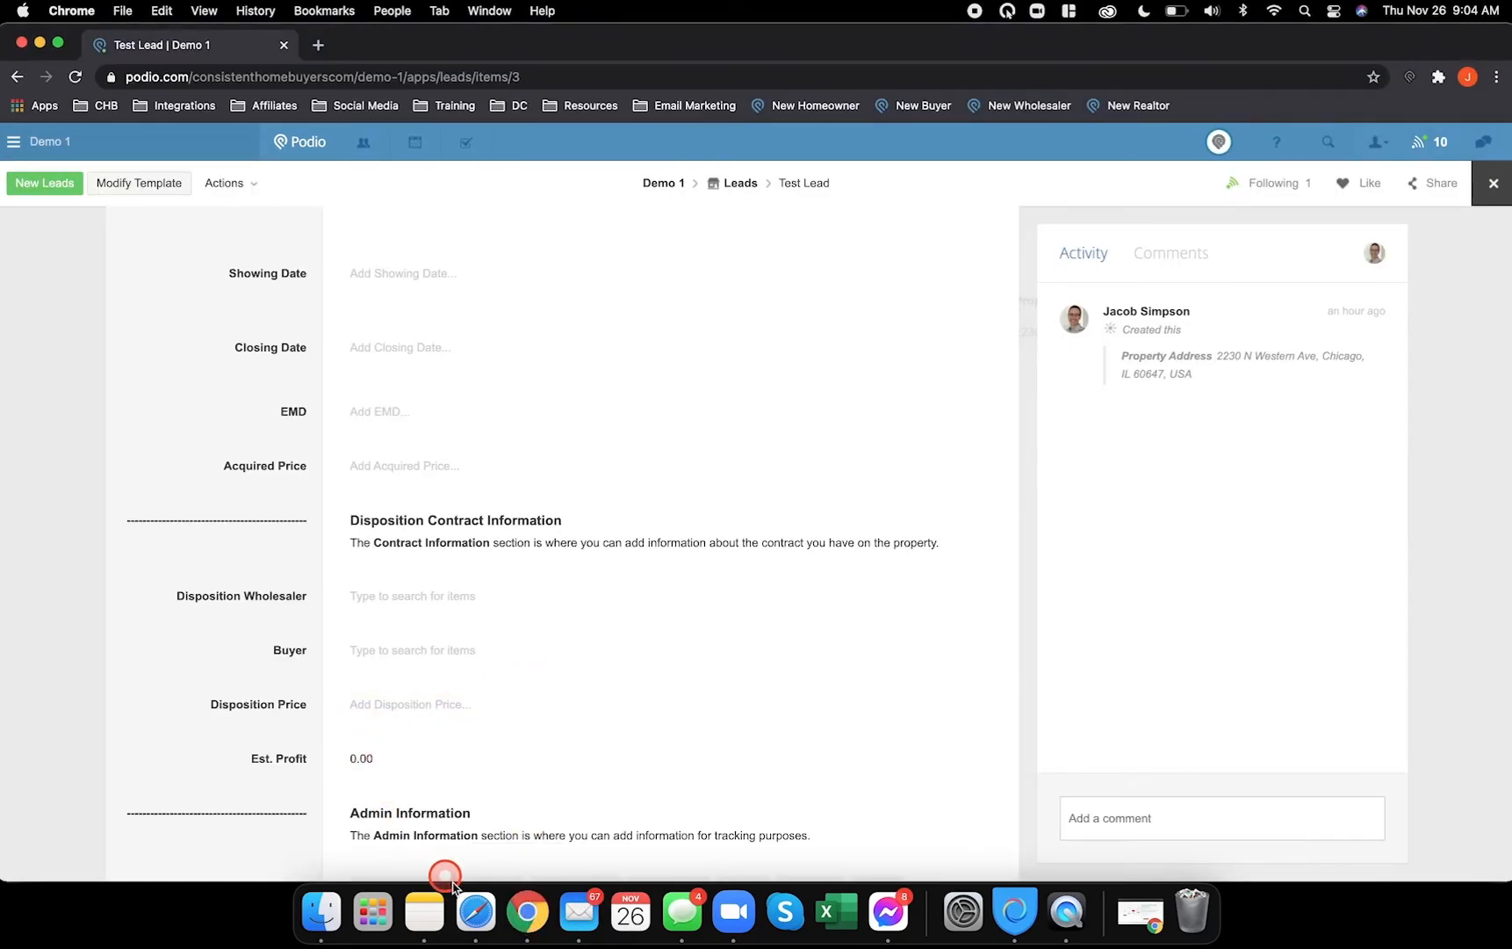
click(475, 913)
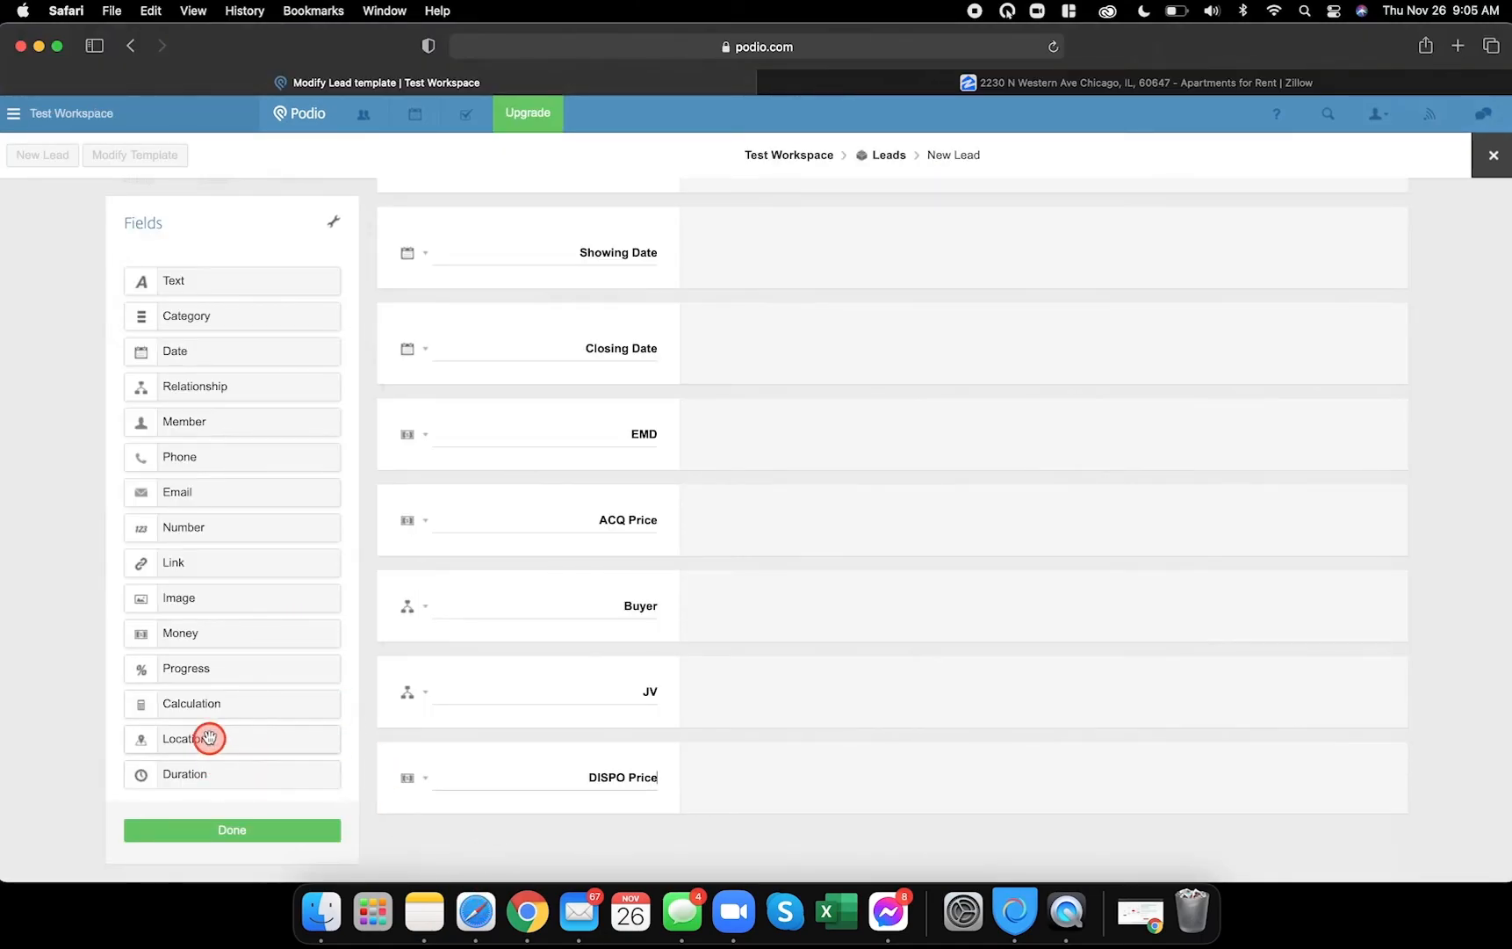
- Add an EST. Profit calculation field at the bottom and save the Leads template
drag(206, 706, 409, 835)
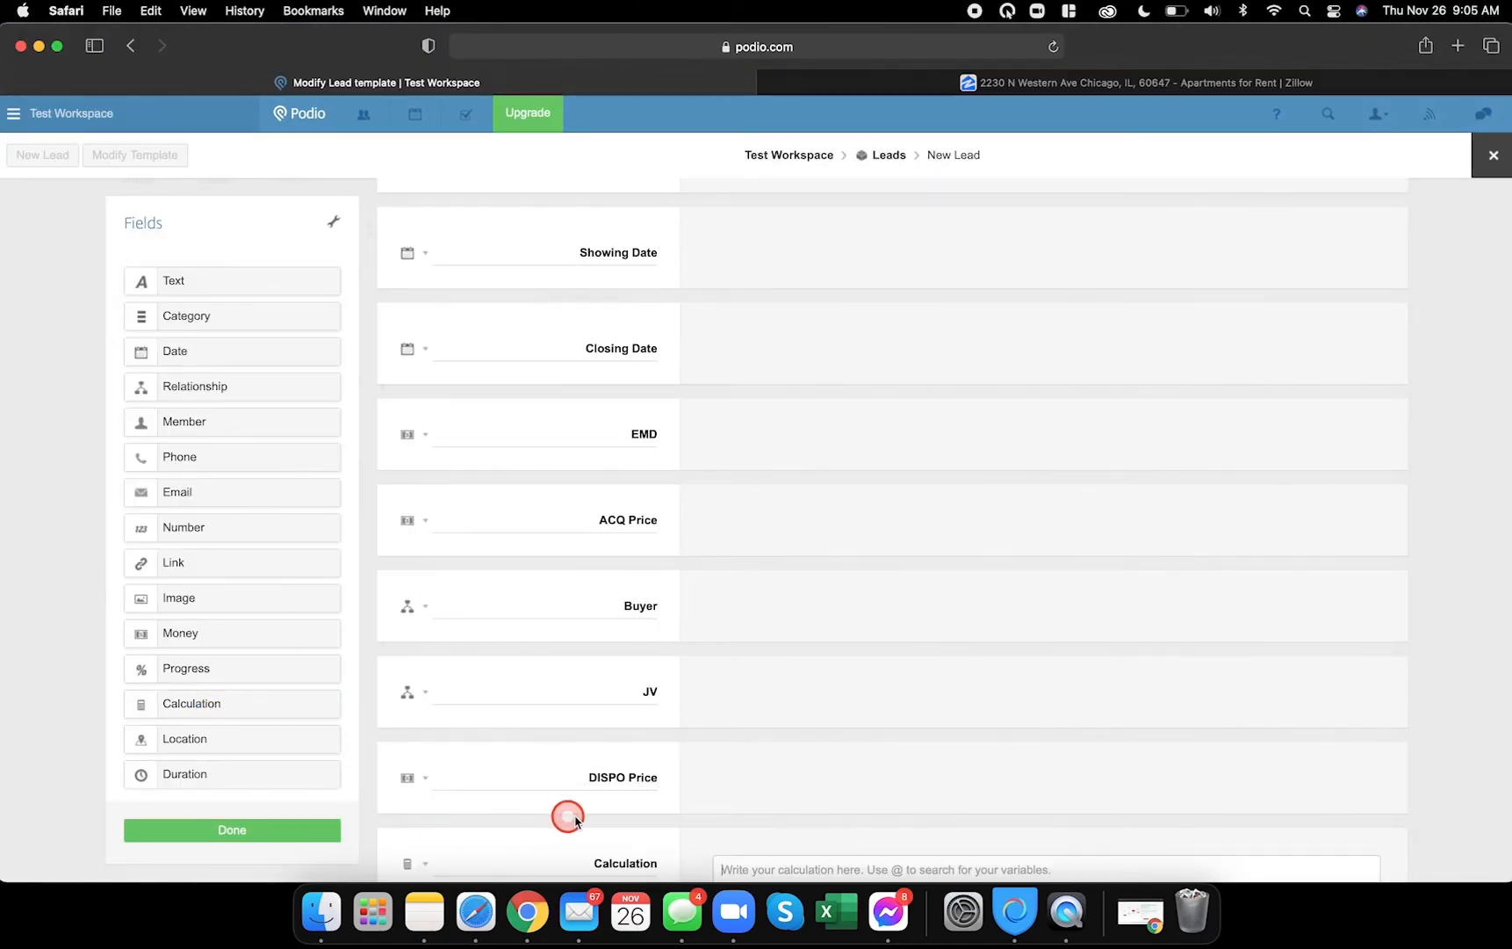
scroll(665, 813, down, 3)
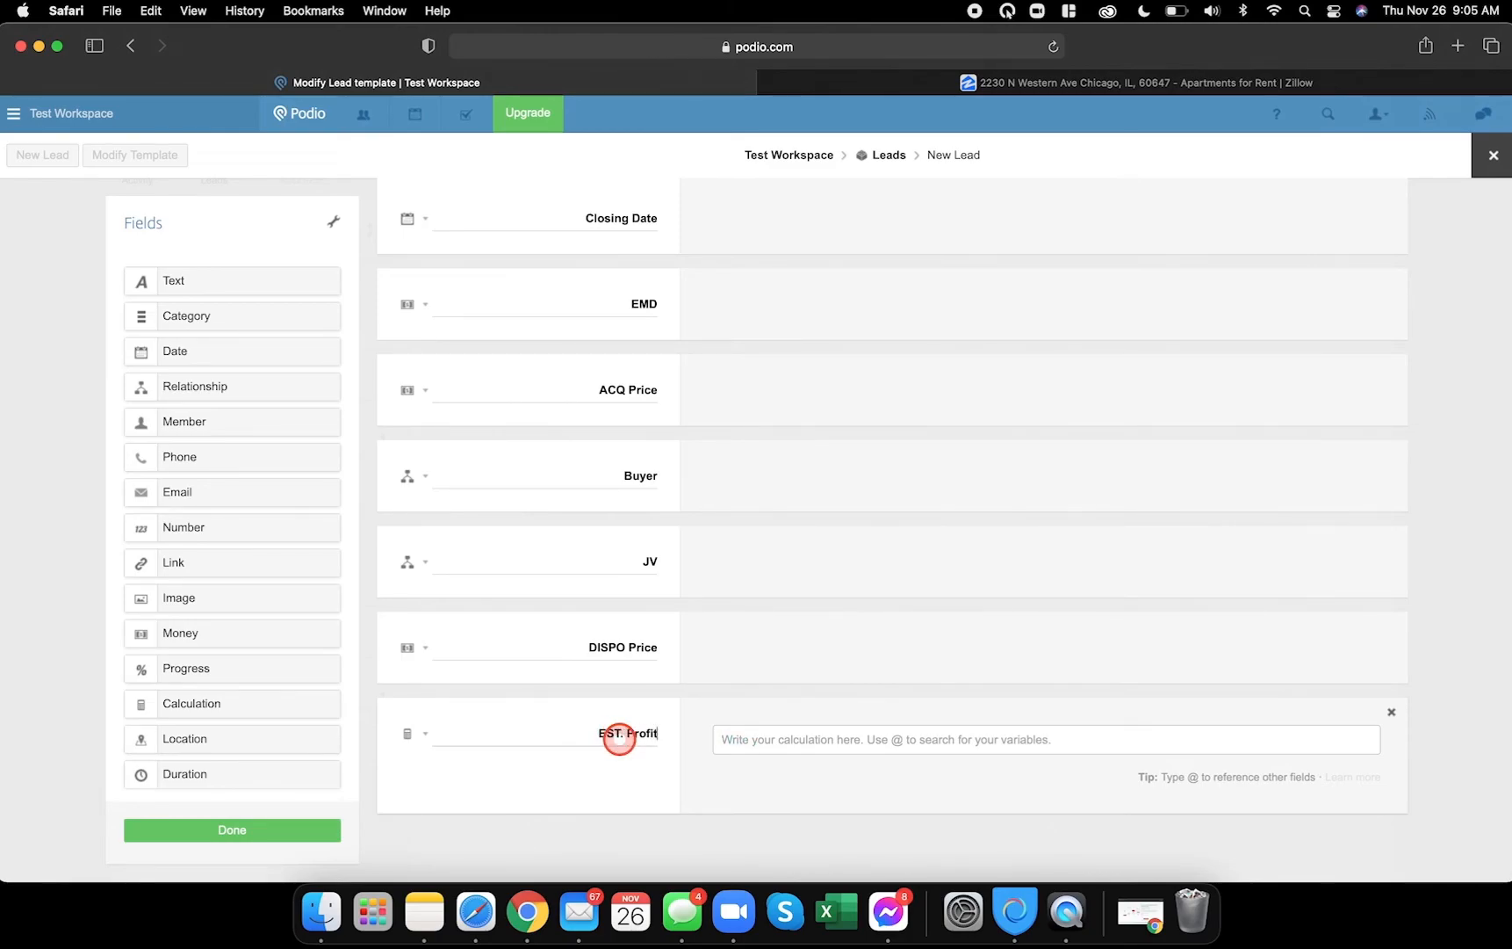
click(252, 830)
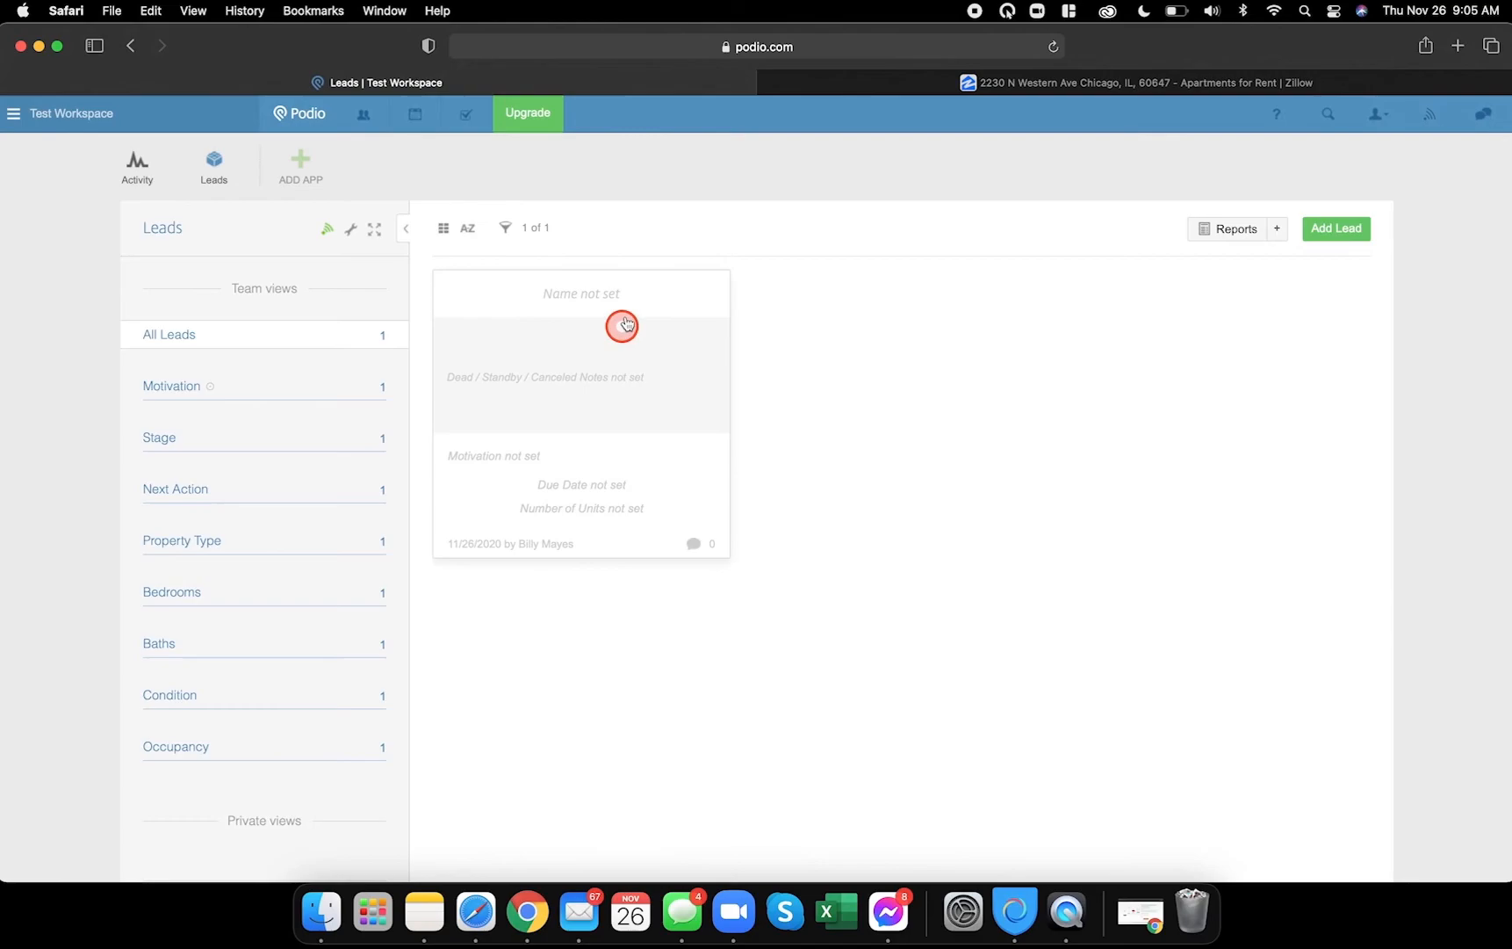
- Check the new Buyer, JV, DISPO Price and EST. Profit fields on the test lead
click(599, 307)
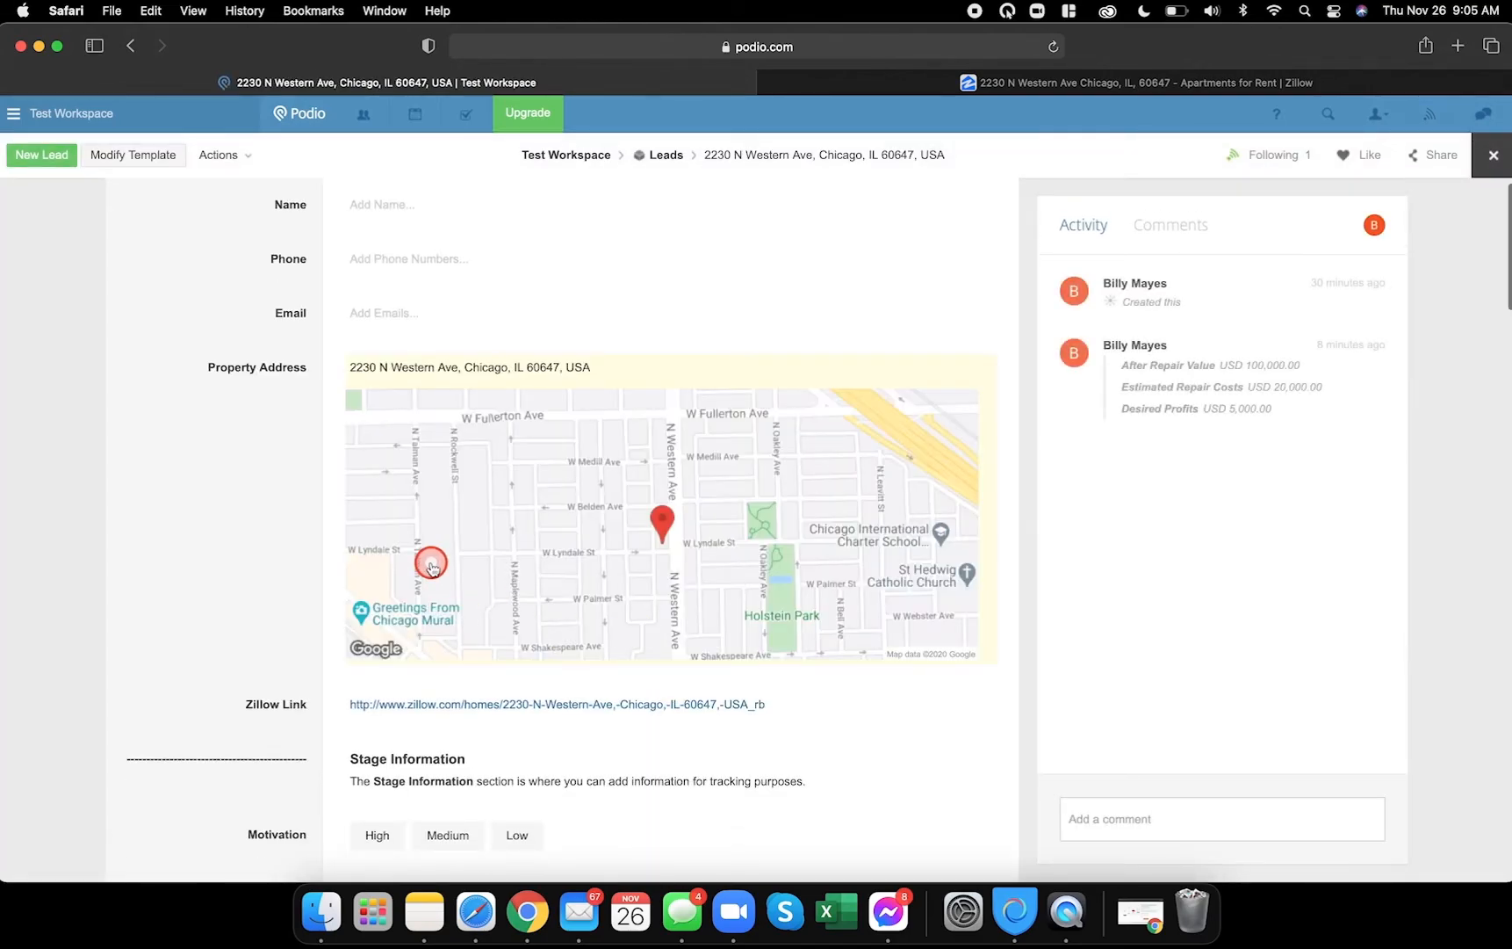
scroll(429, 562, down, 15)
scroll(431, 567, down, 10)
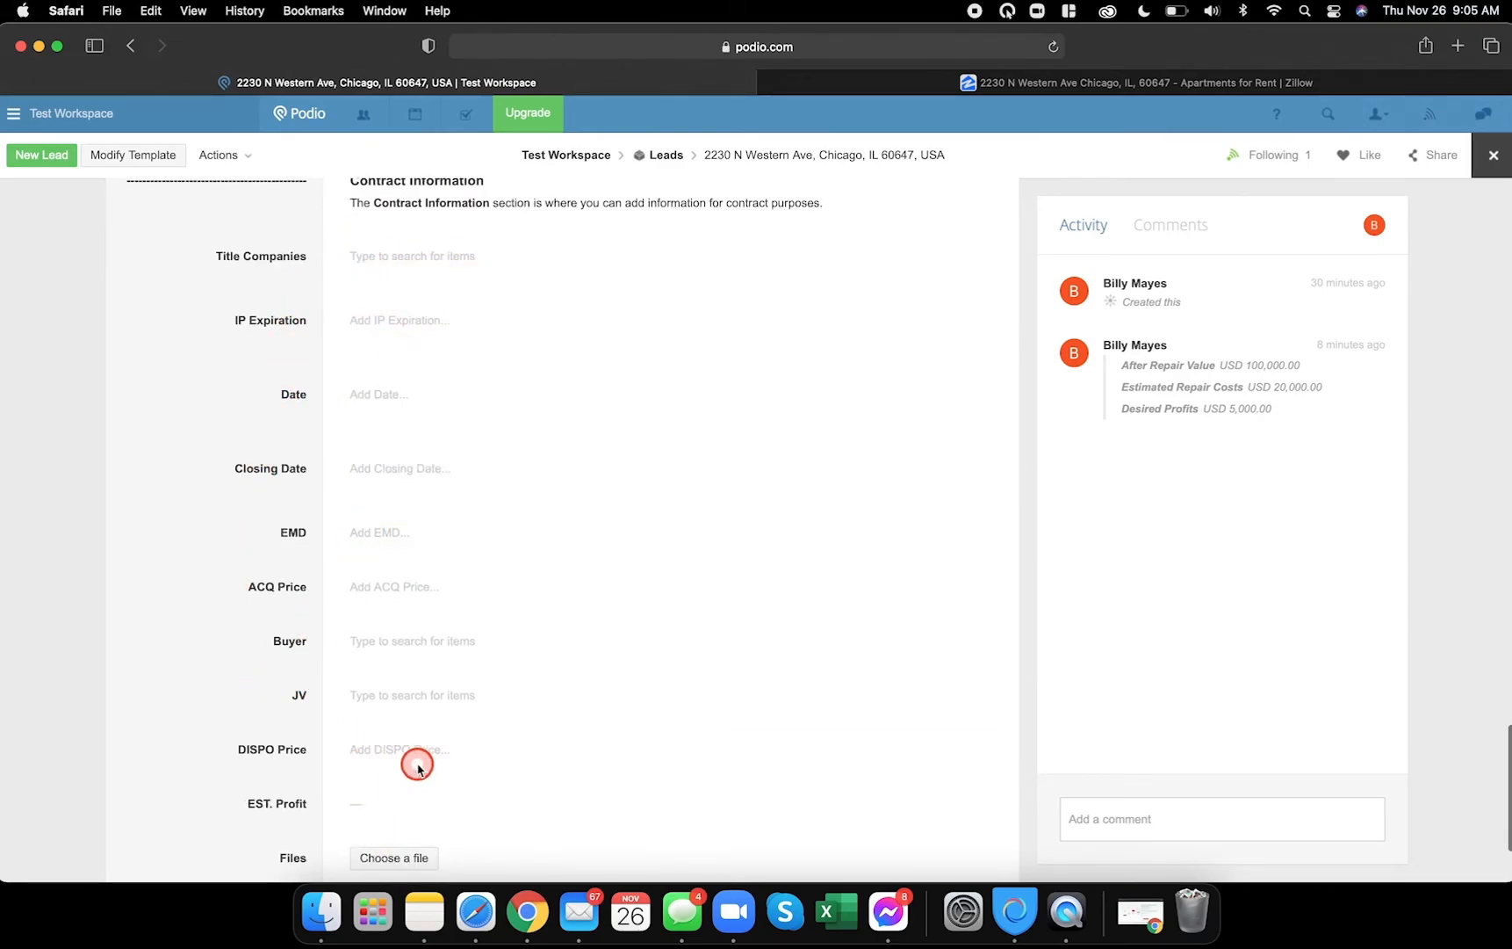
click(520, 919)
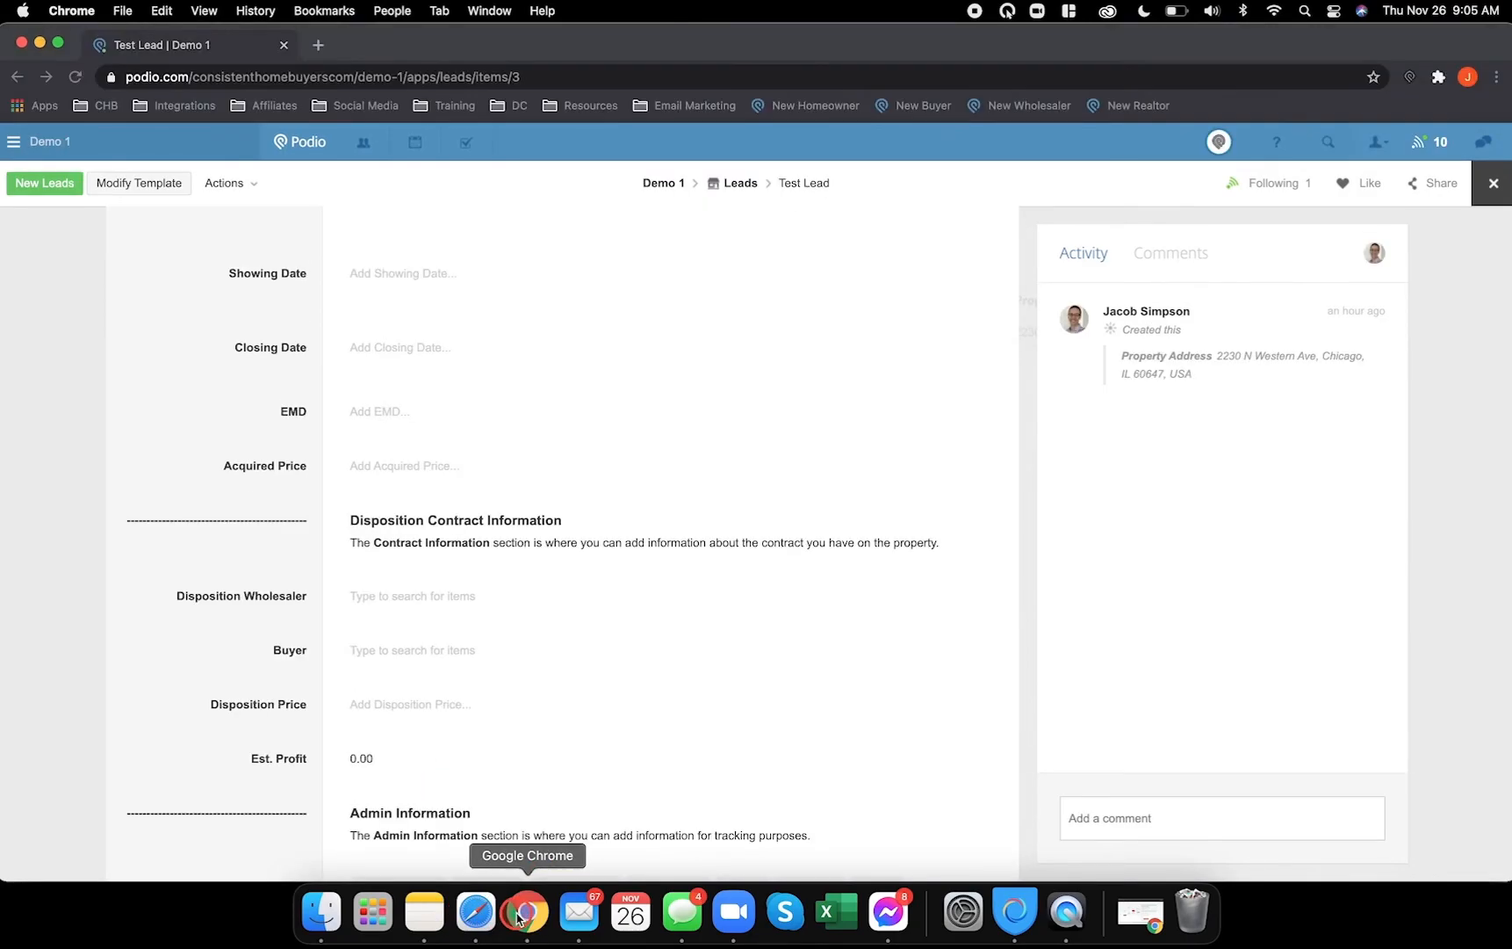
click(475, 914)
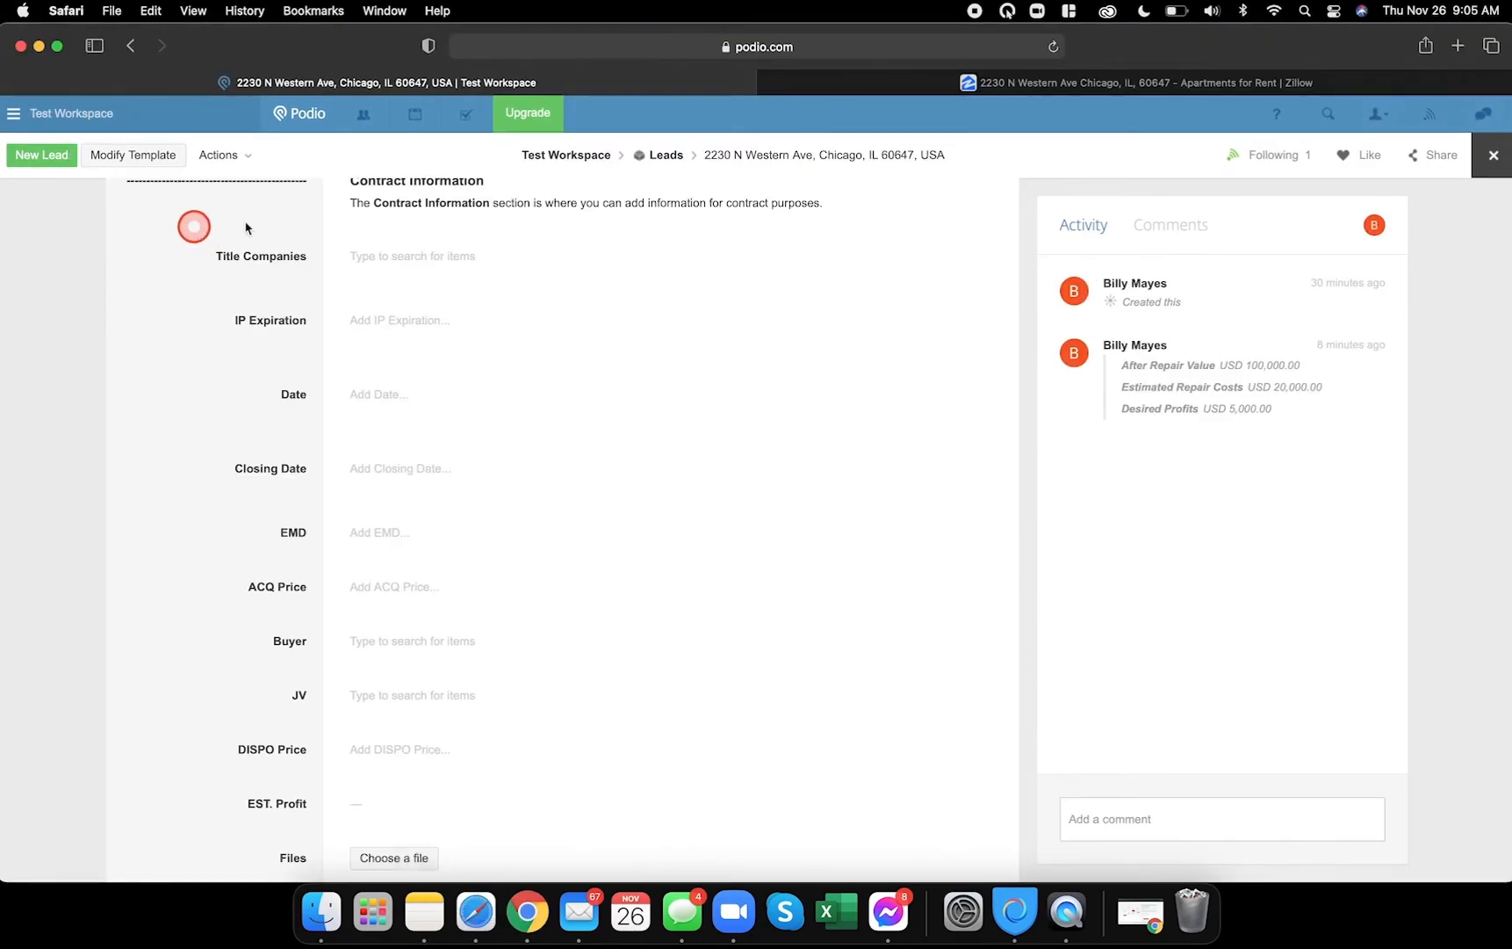
- Close the lead and reopen the Leads template via Modify Template
click(1471, 165)
click(354, 228)
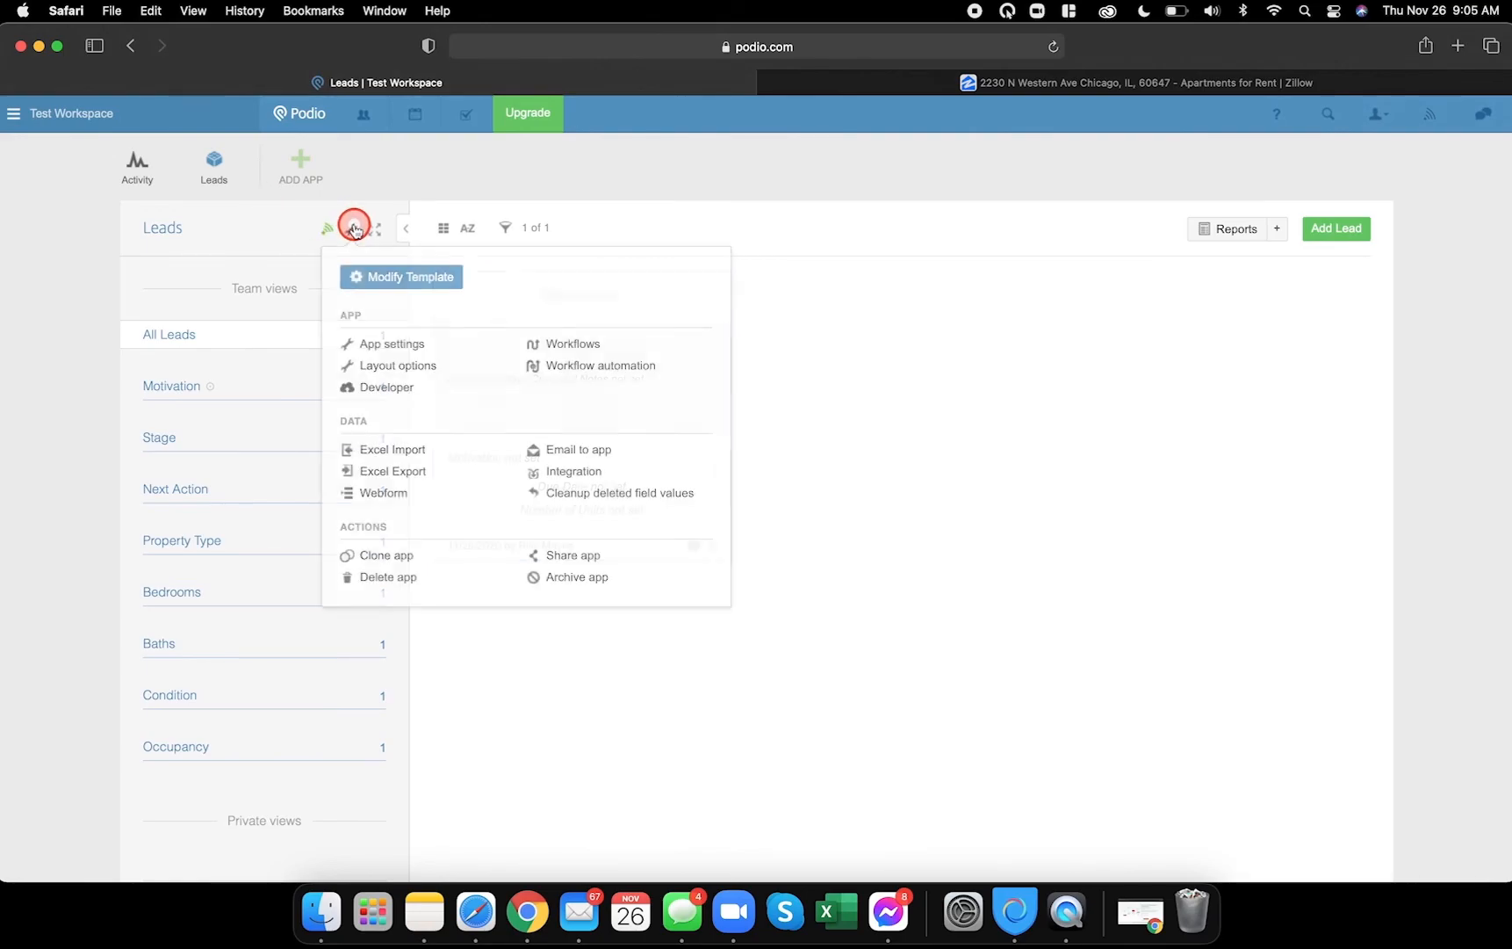
click(397, 276)
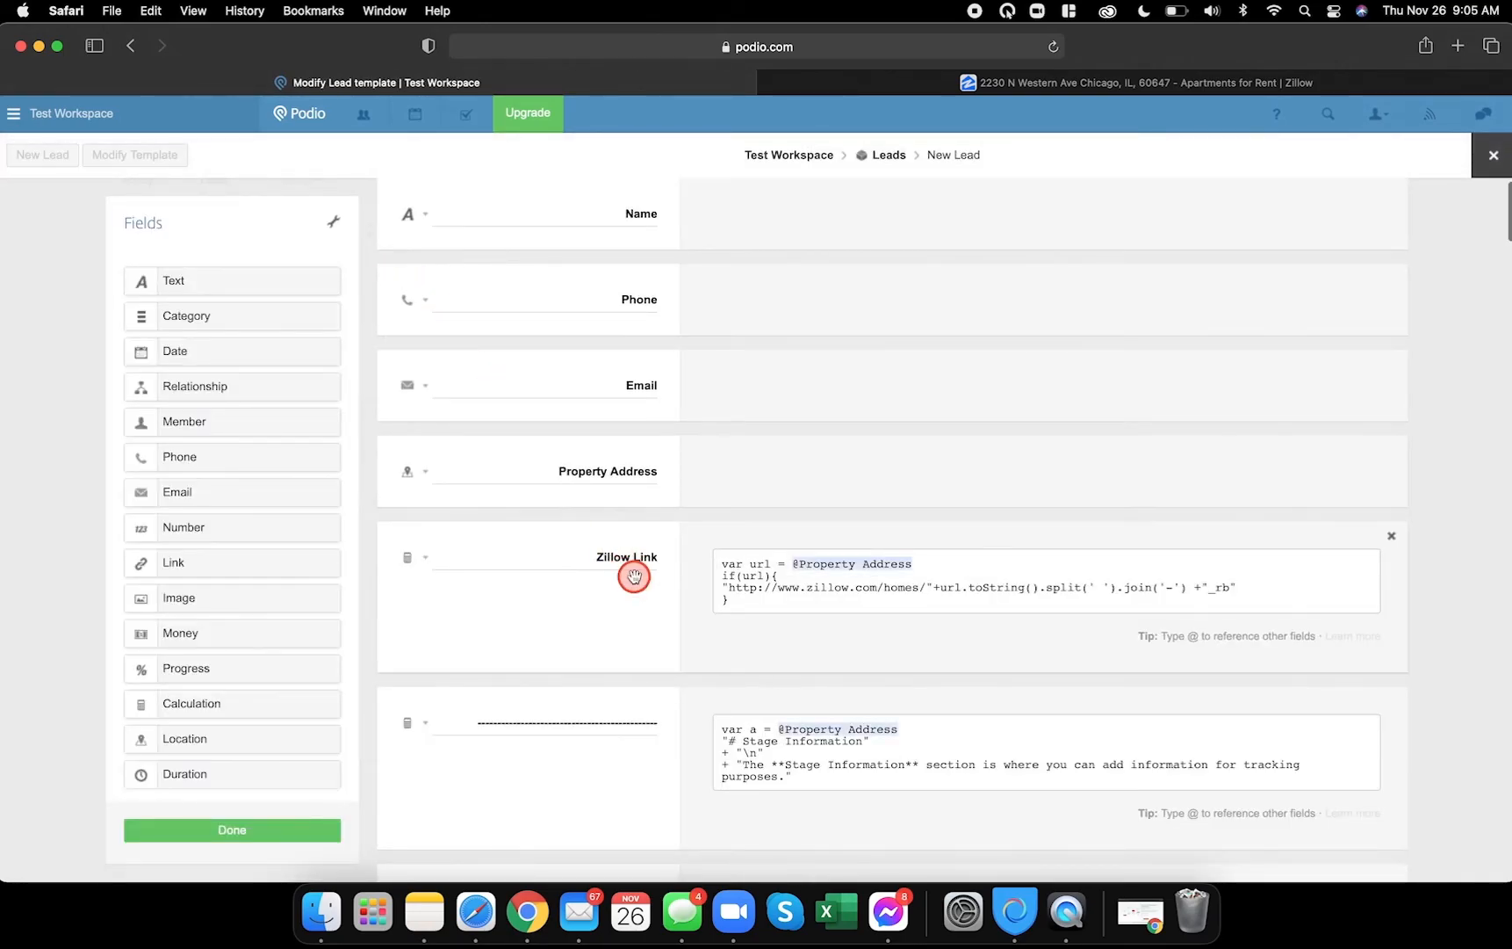
scroll(634, 576, down, 20)
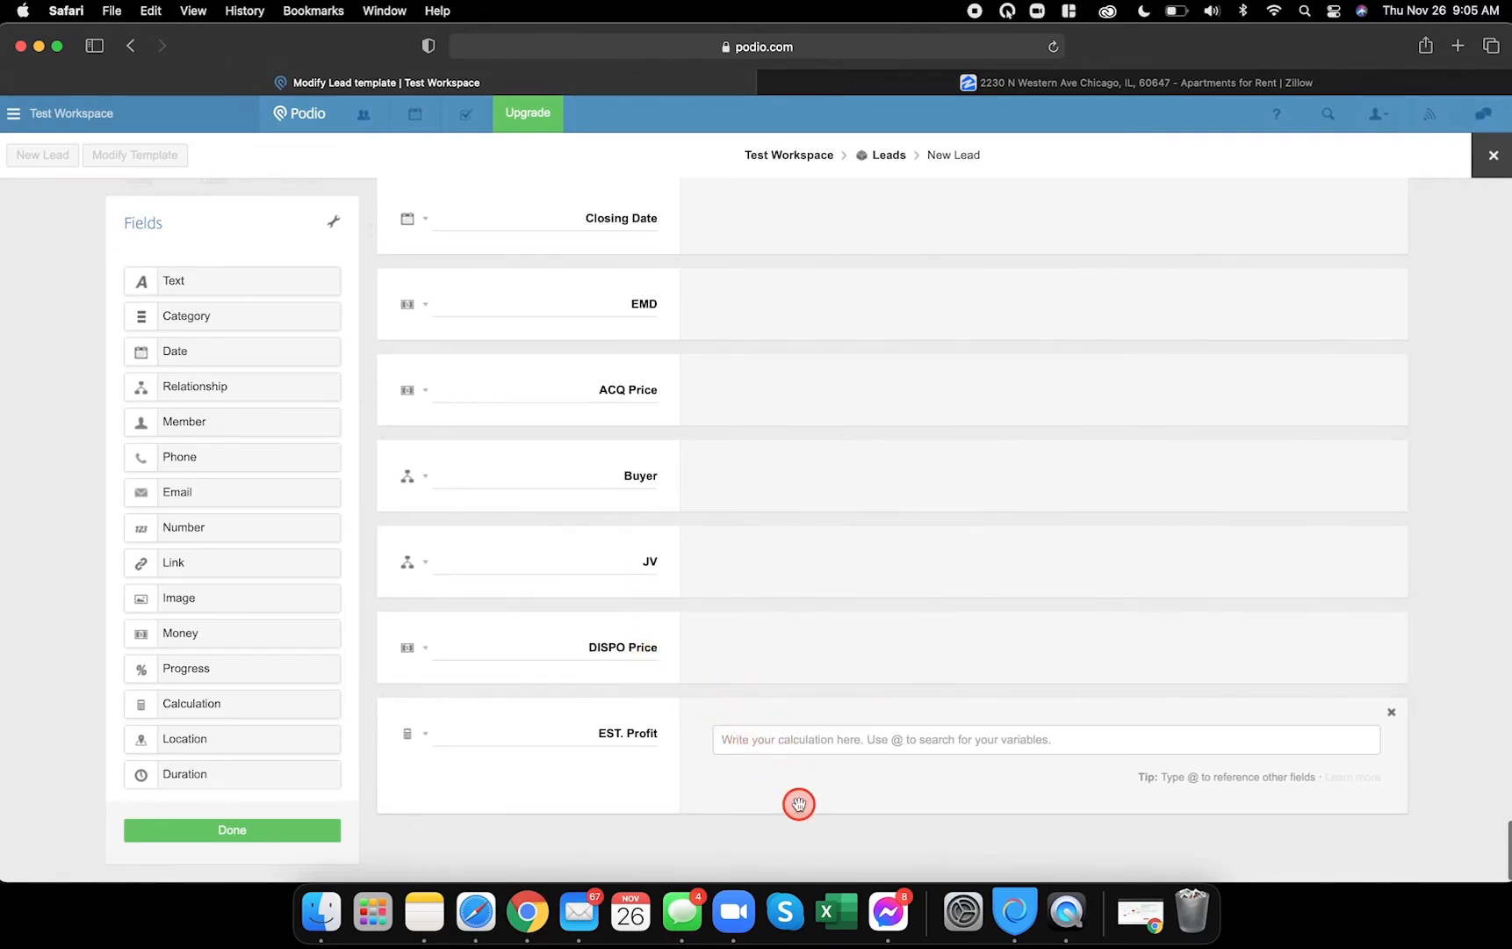
text(@)
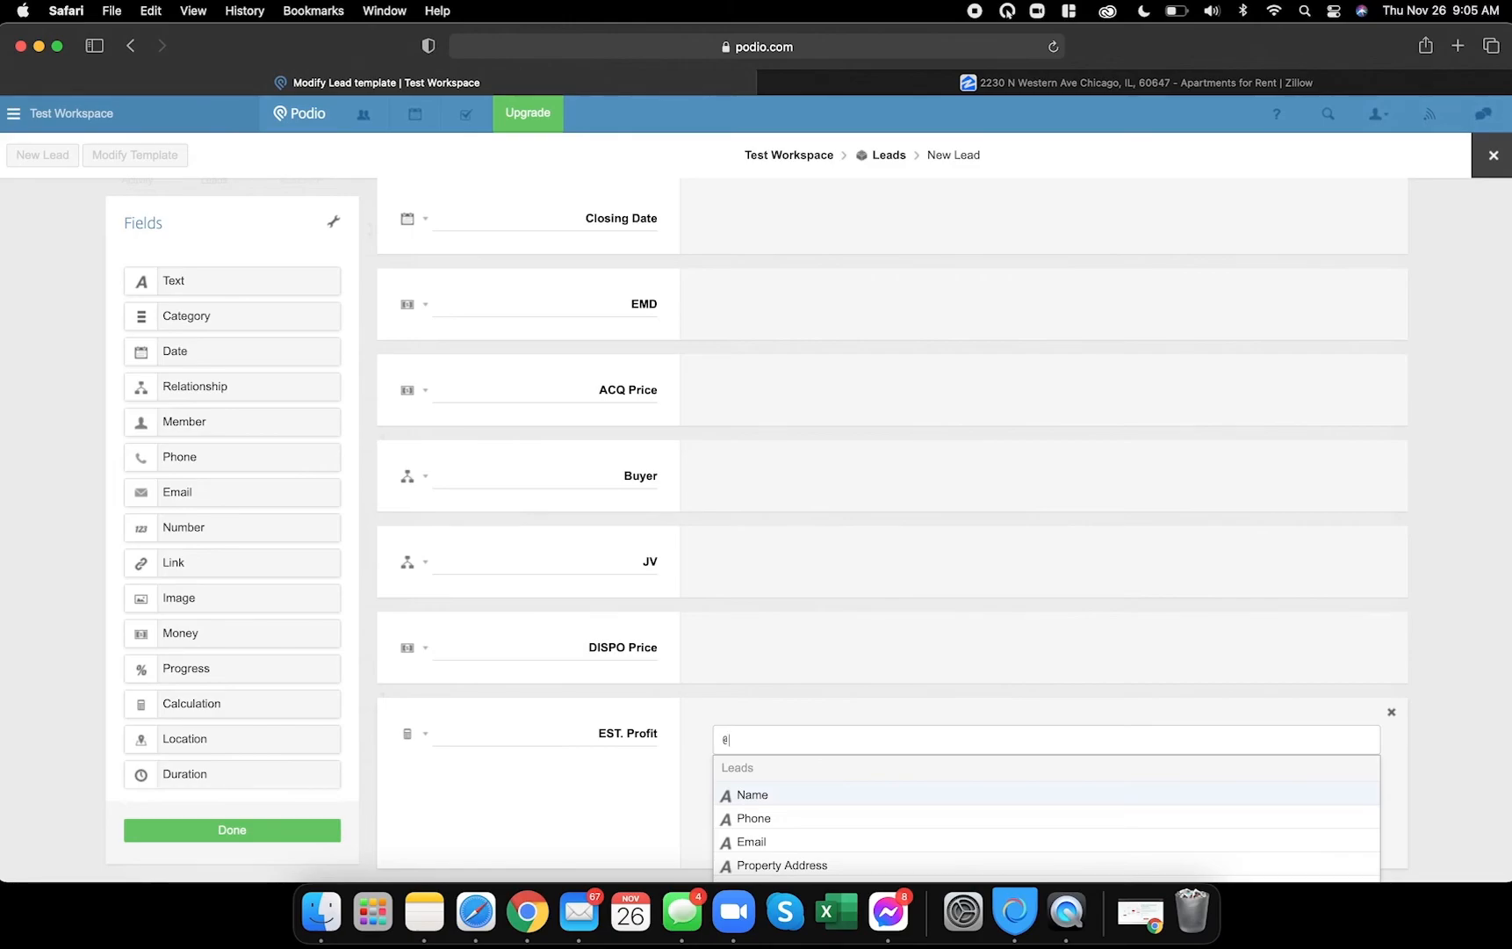
text(dispo)
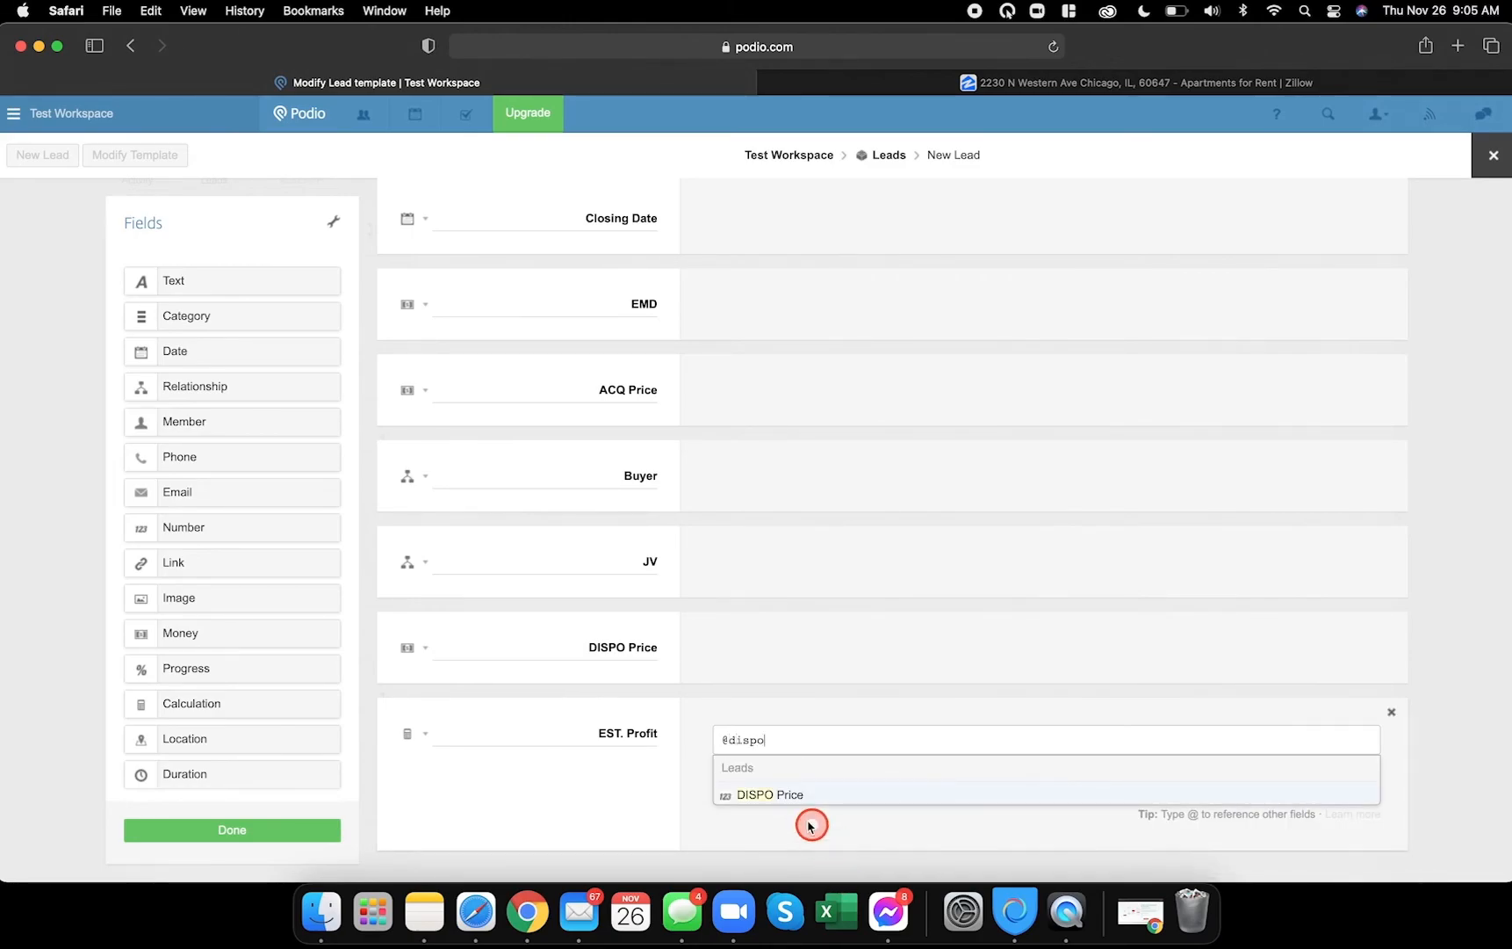
click(790, 793)
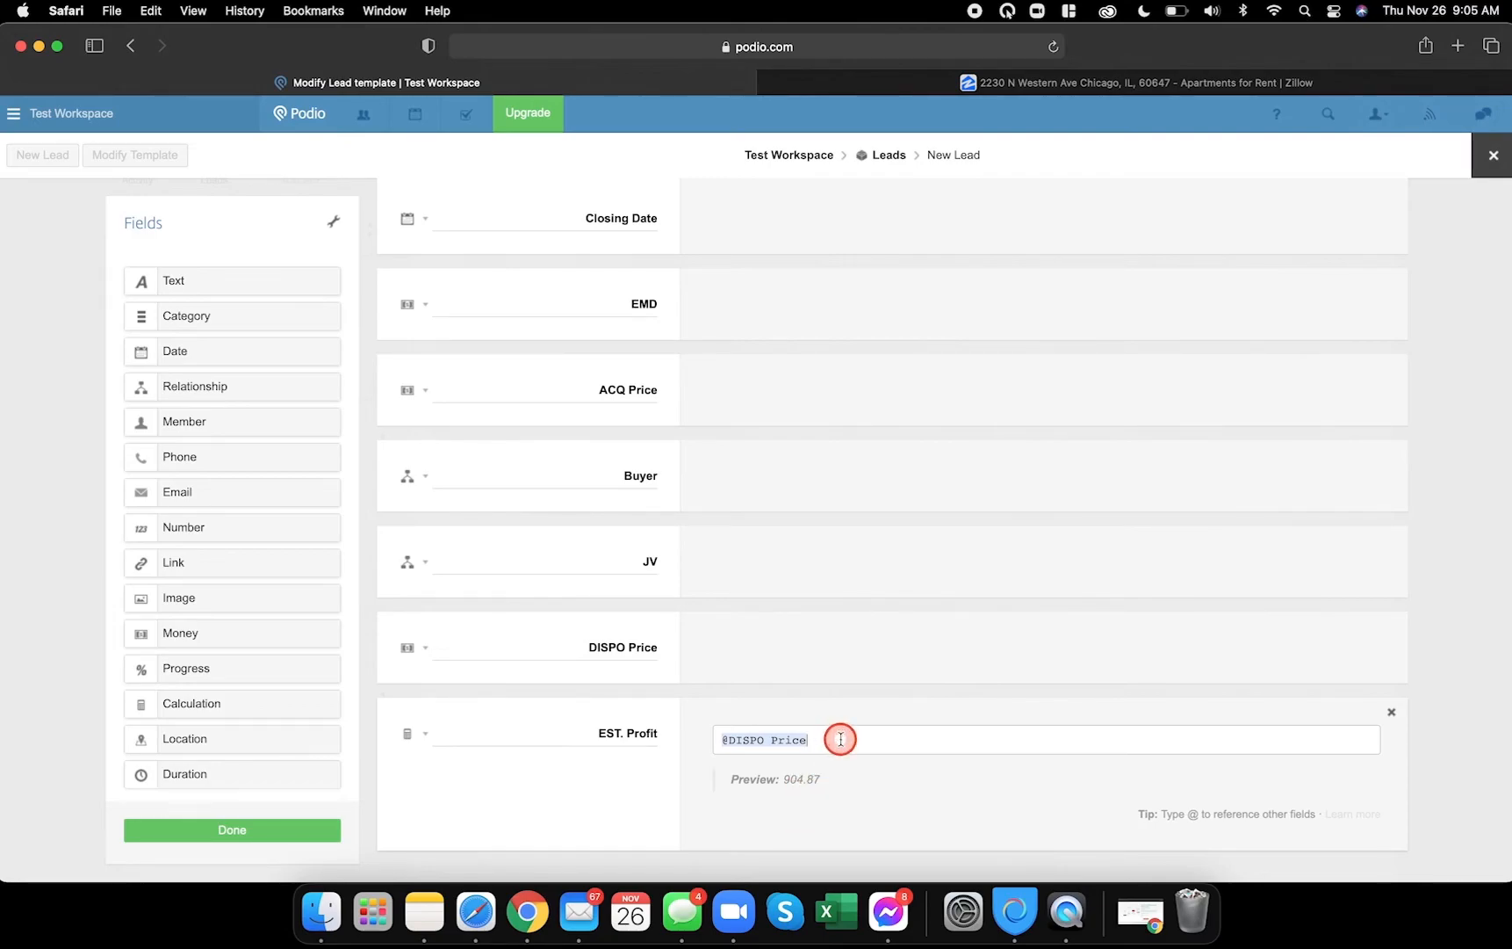
text(@)
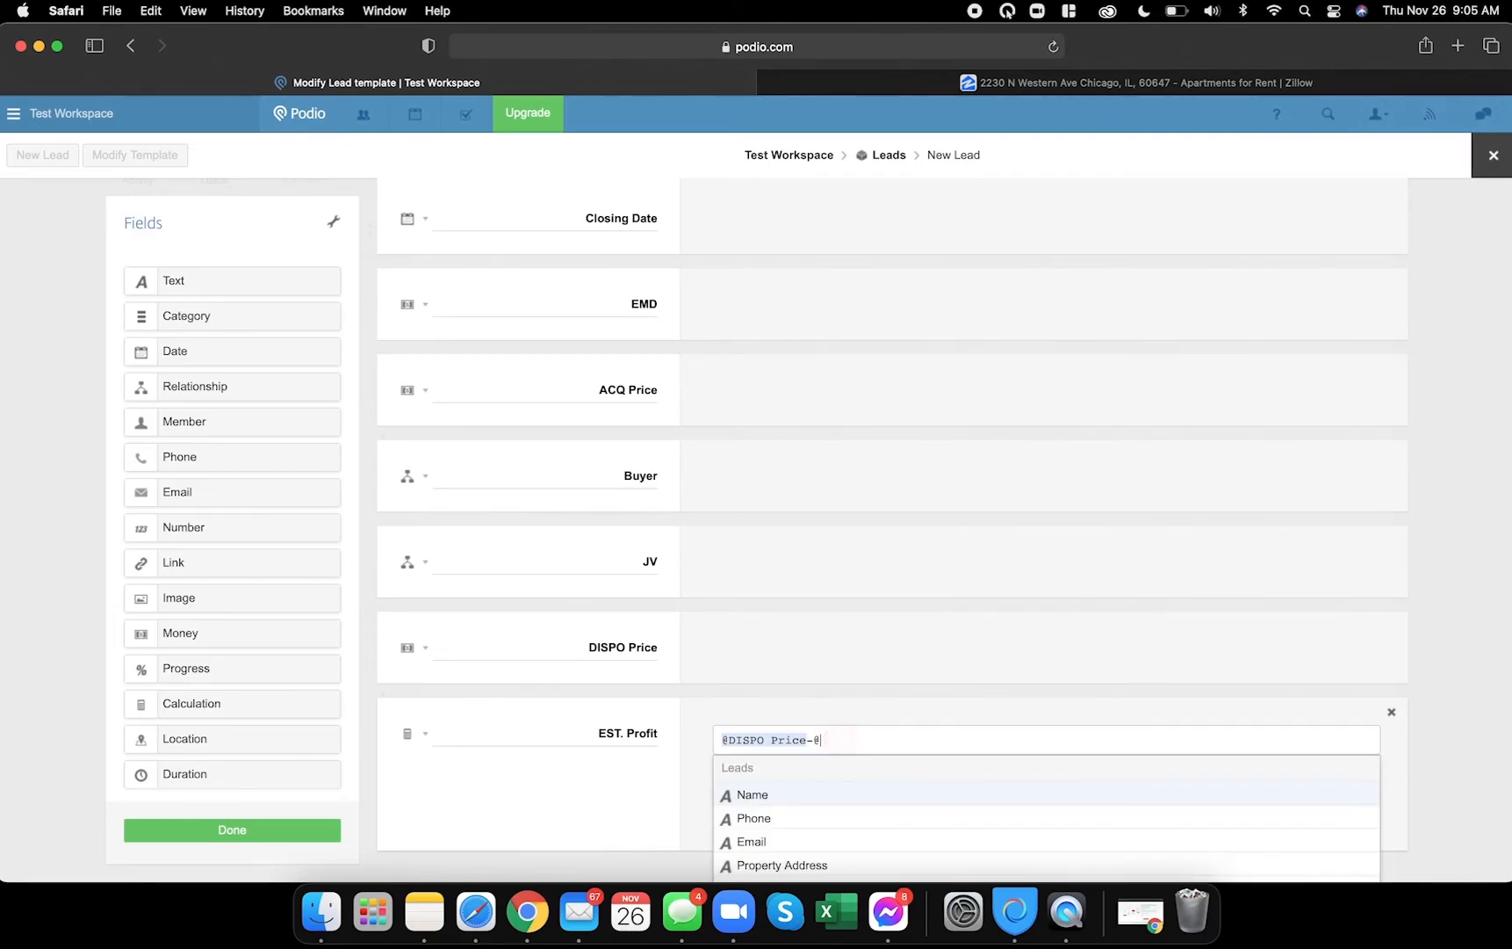
text(ac)
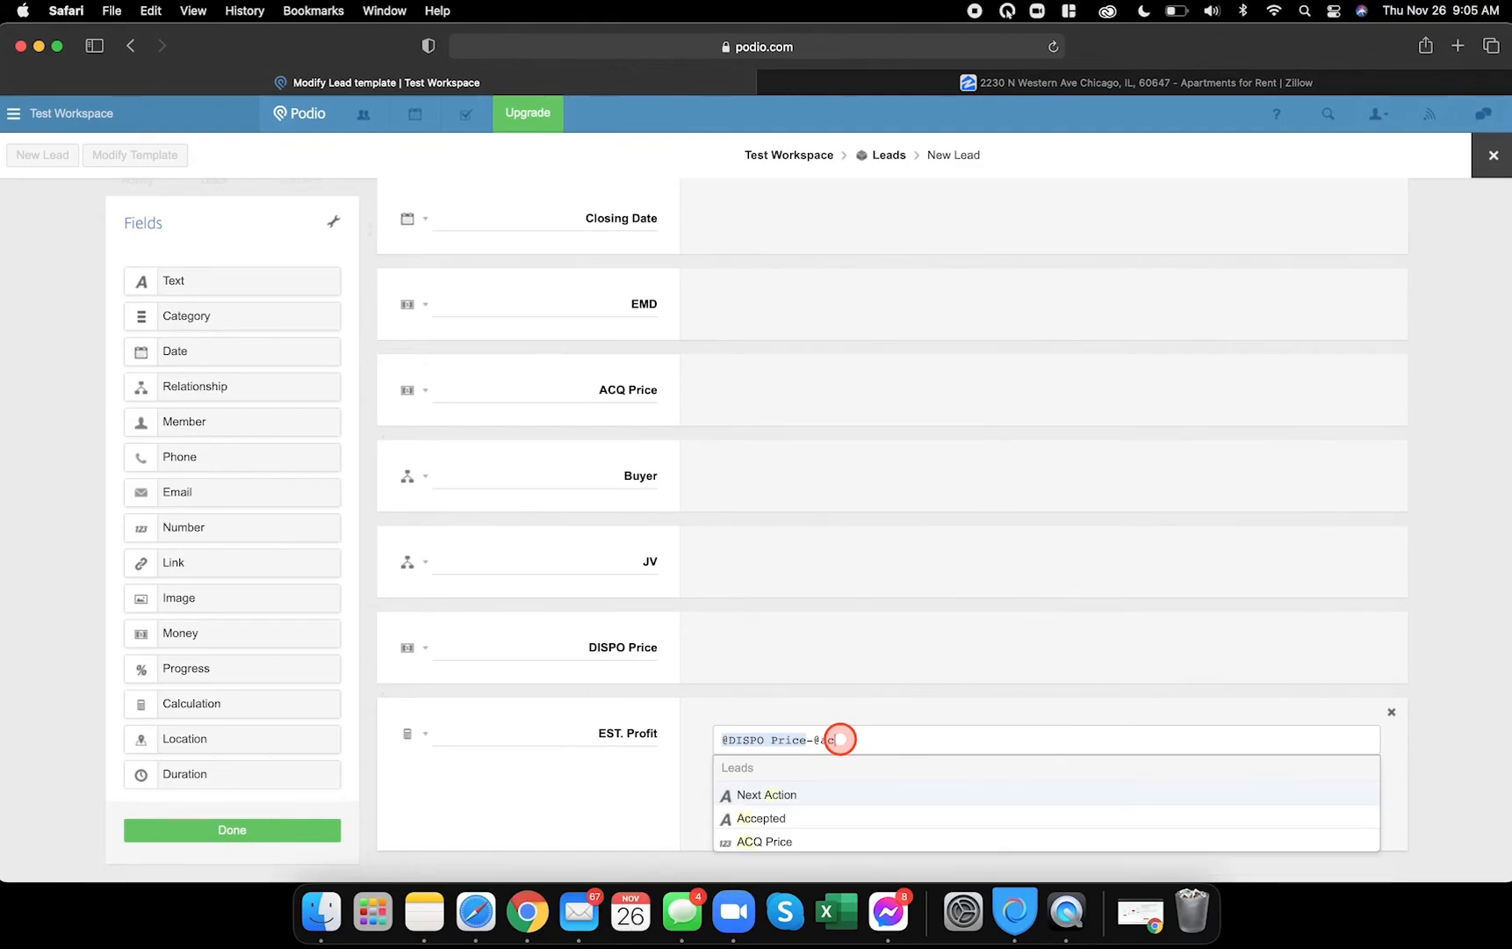
click(769, 842)
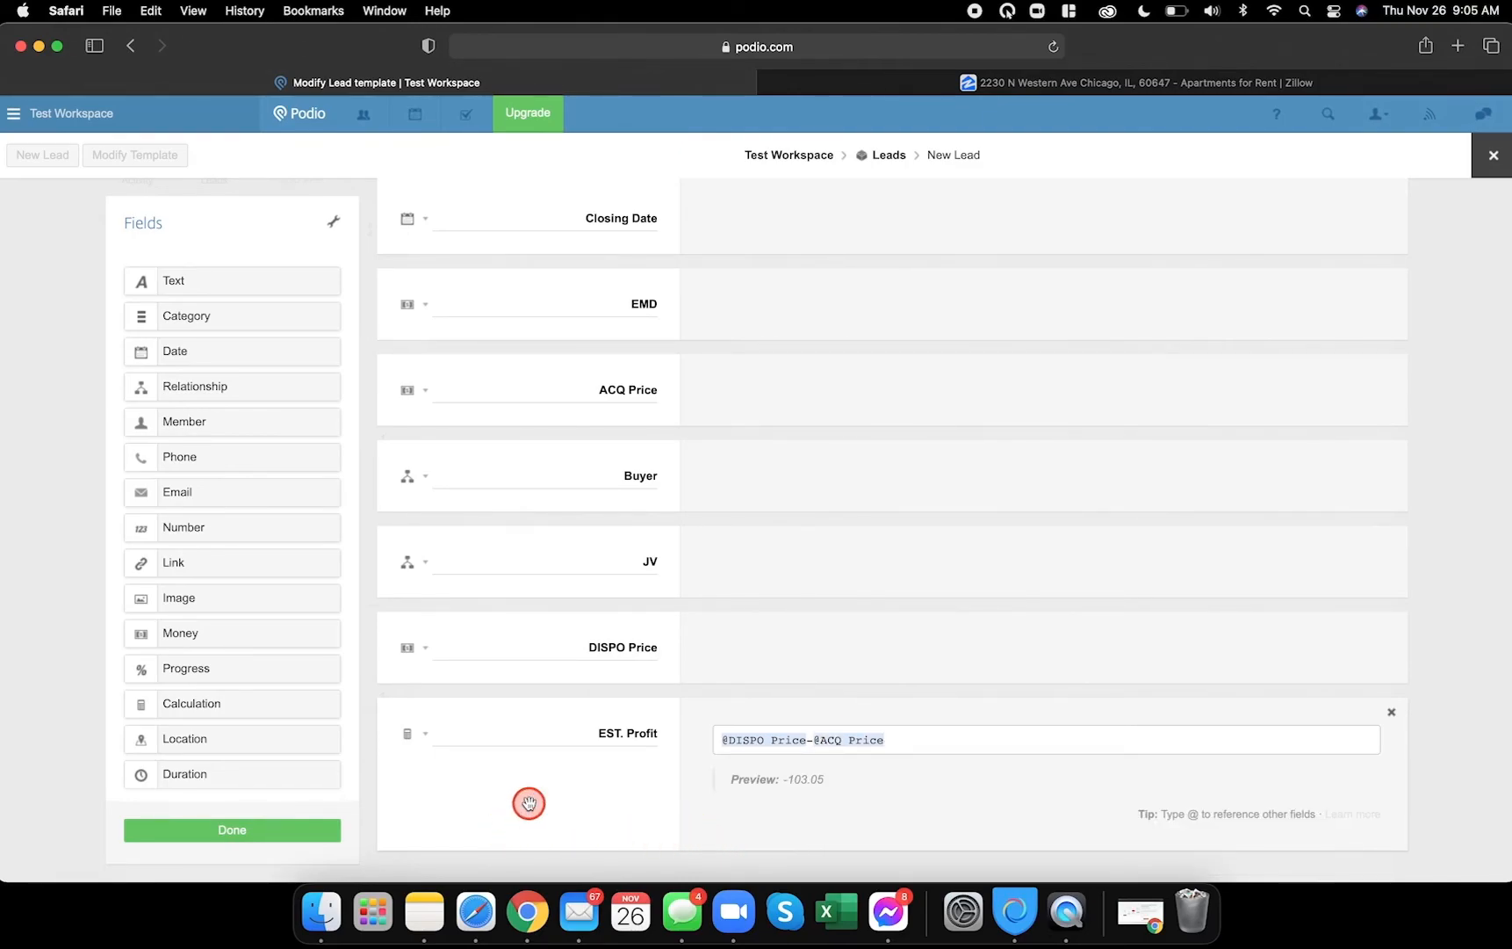
- Add a calculation field below EST. Profit named with the dashed divider label
click(527, 911)
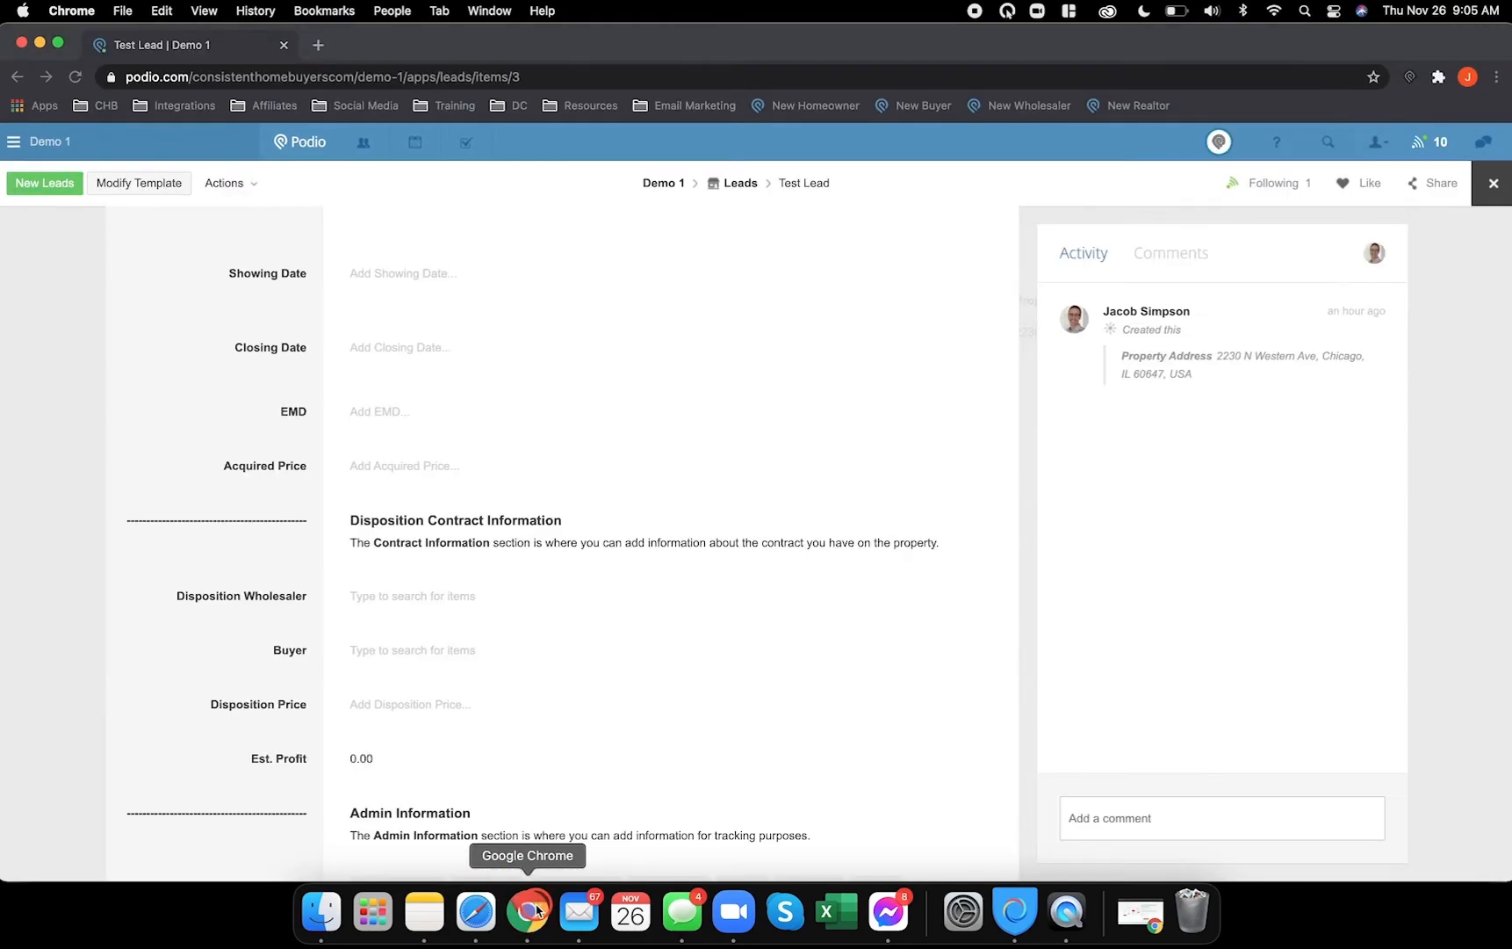
scroll(562, 681, down, 3)
click(570, 684)
scroll(568, 678, down, 3)
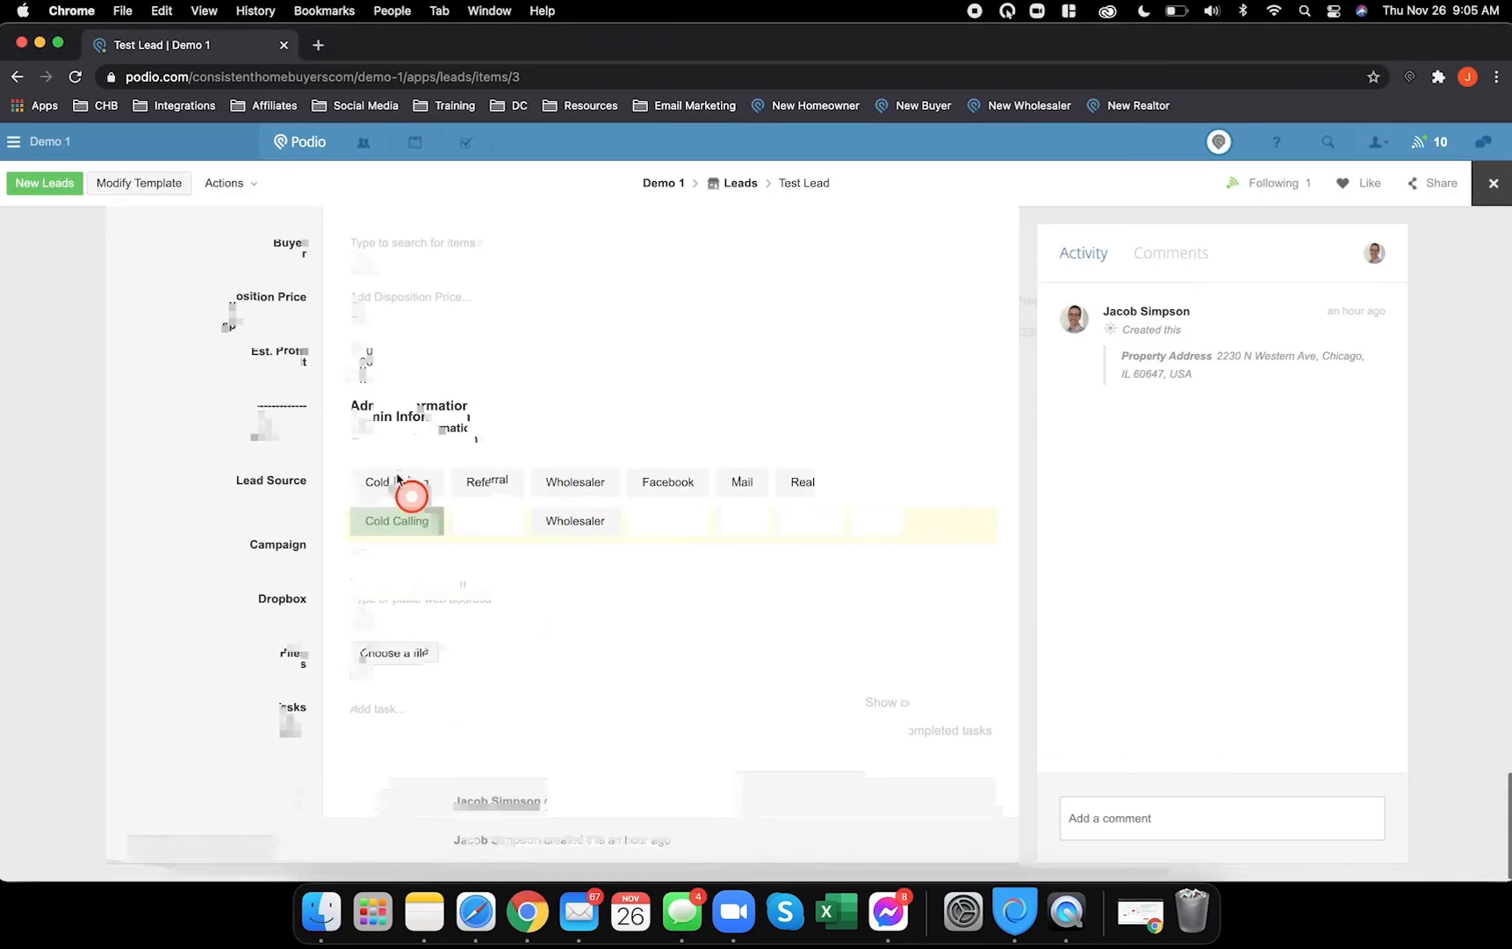
click(481, 913)
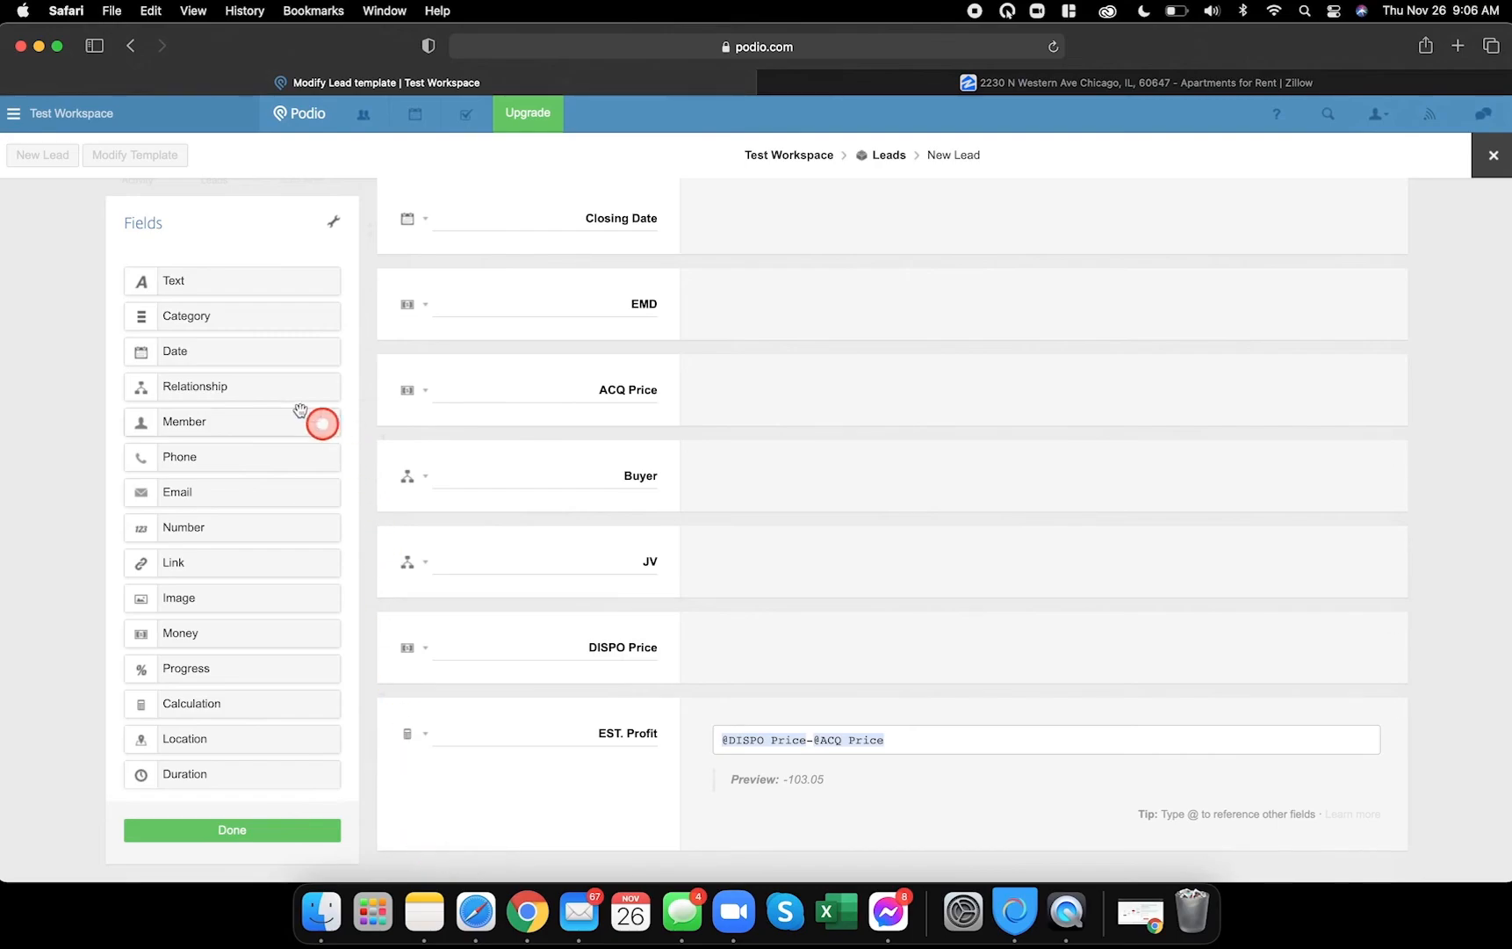
drag(208, 705, 517, 782)
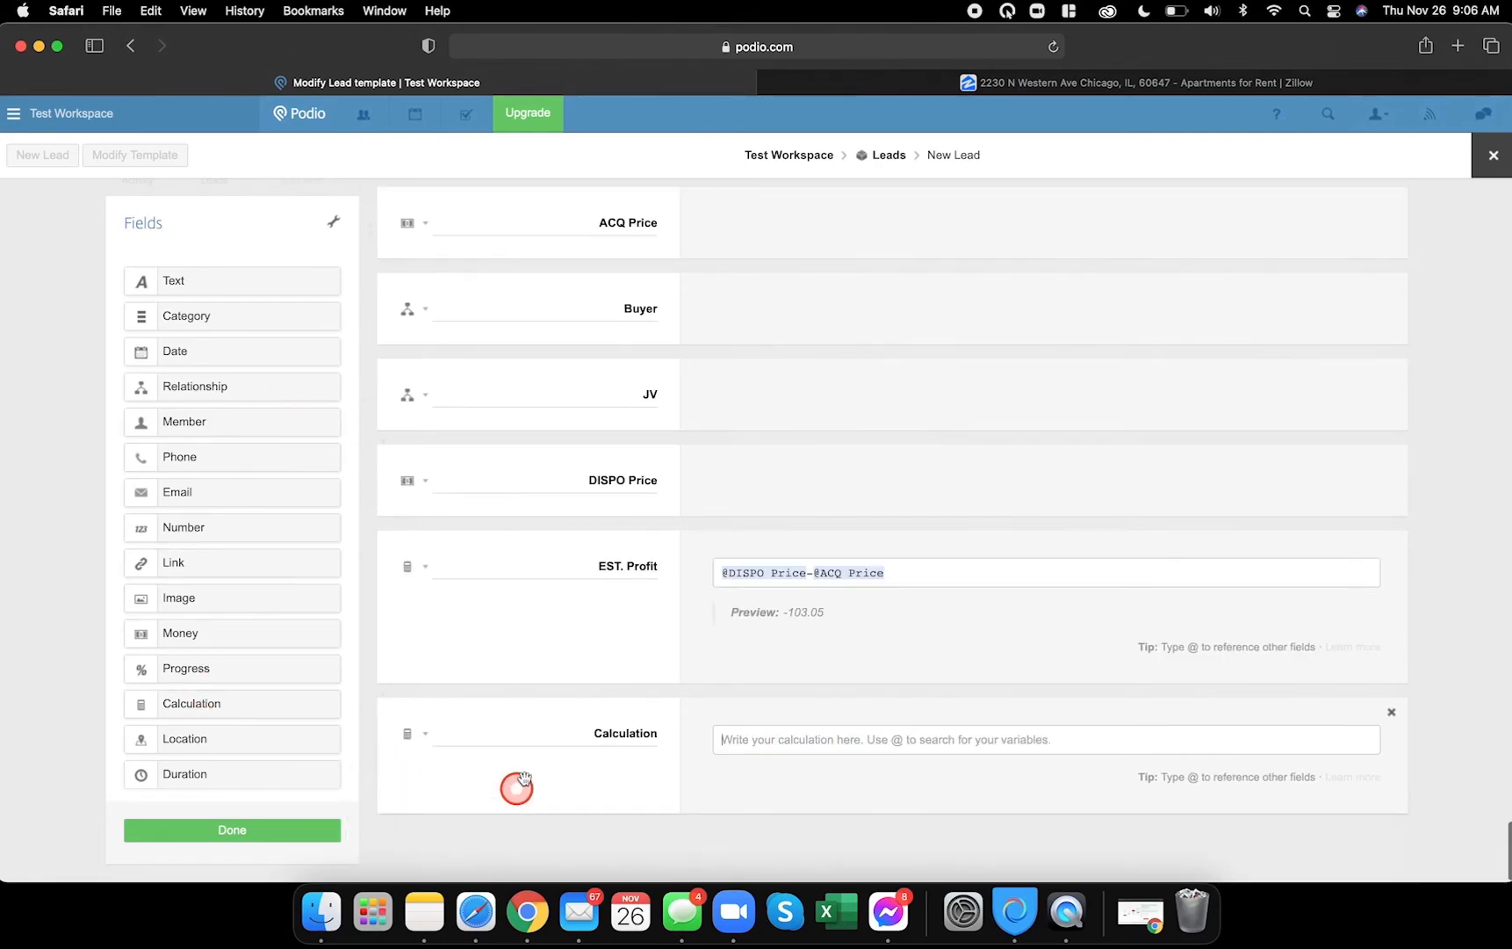
scroll(599, 721, up, 10)
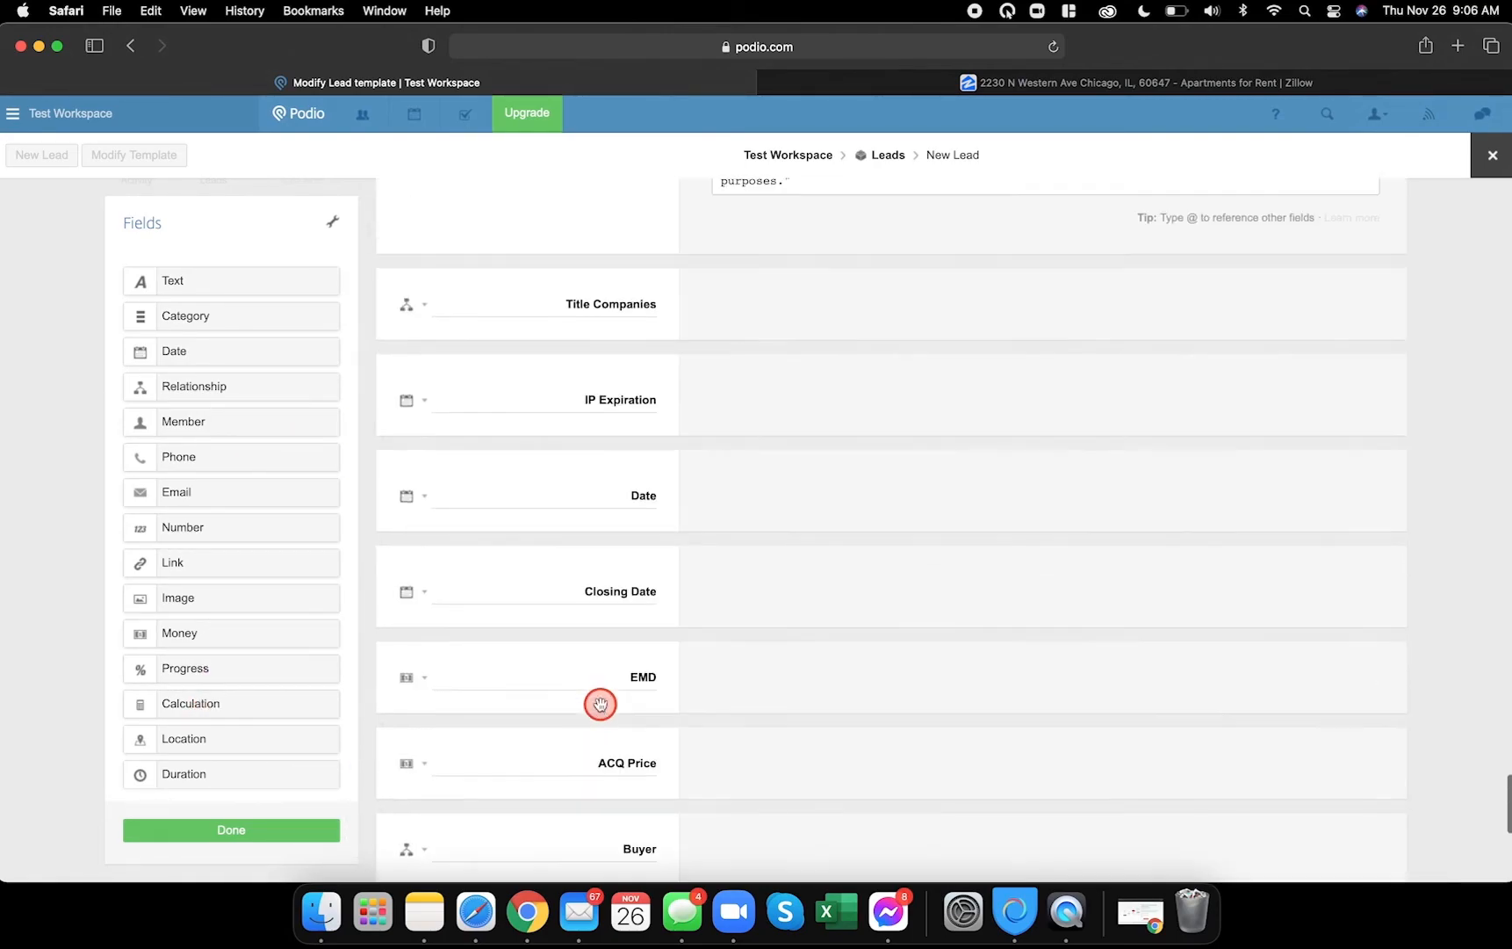
triple_click(572, 234)
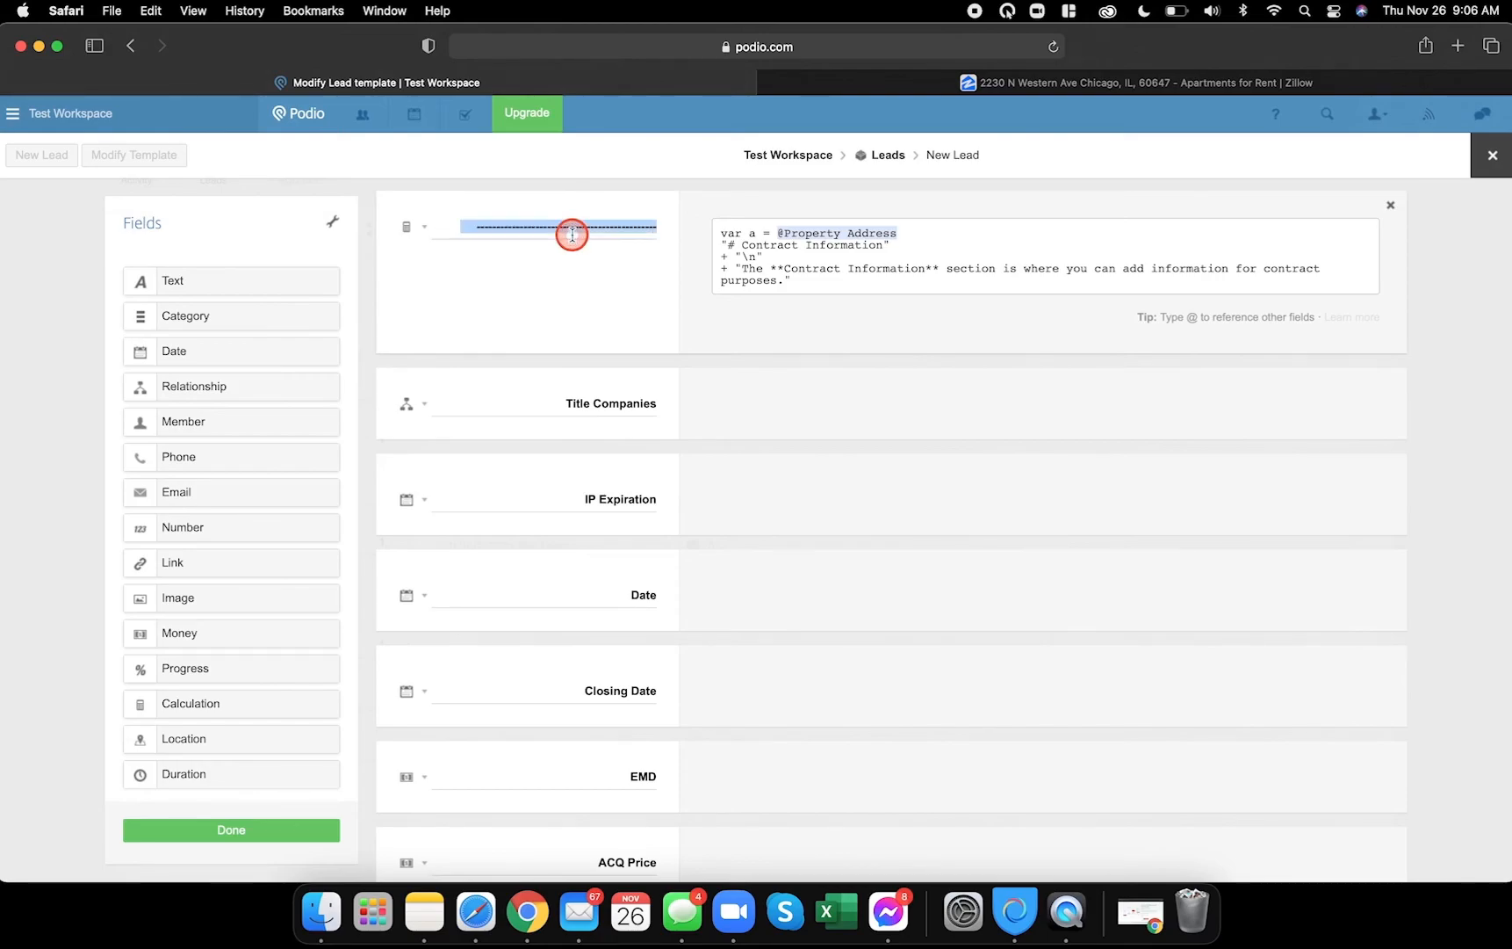
scroll(597, 402, down, 10)
click(610, 736)
click(731, 738)
scroll(769, 580, up, 12)
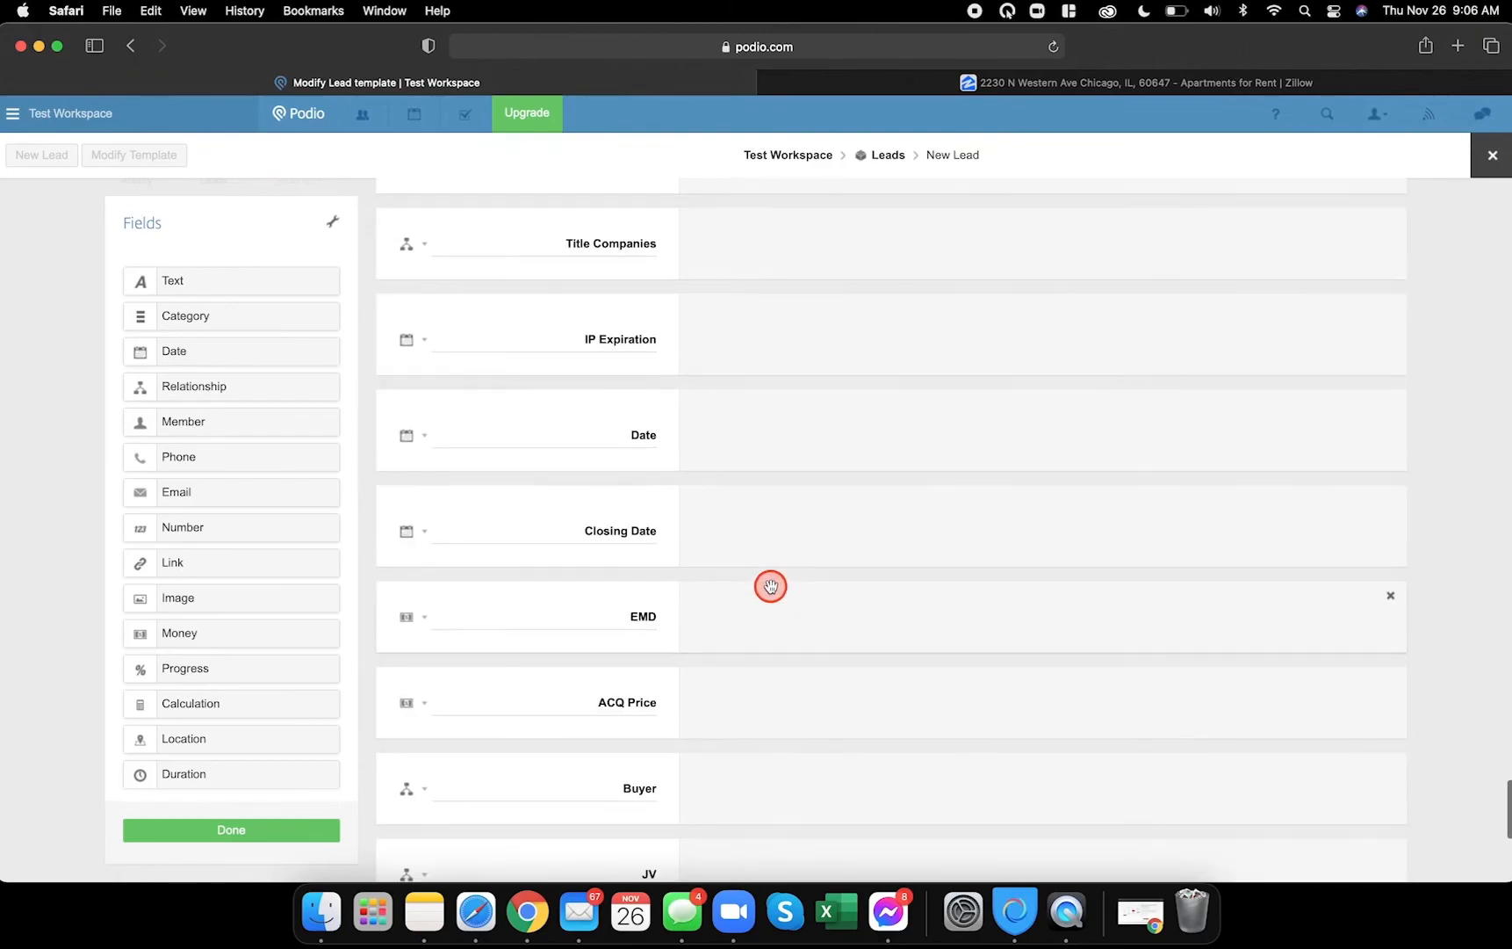
drag(800, 393, 715, 348)
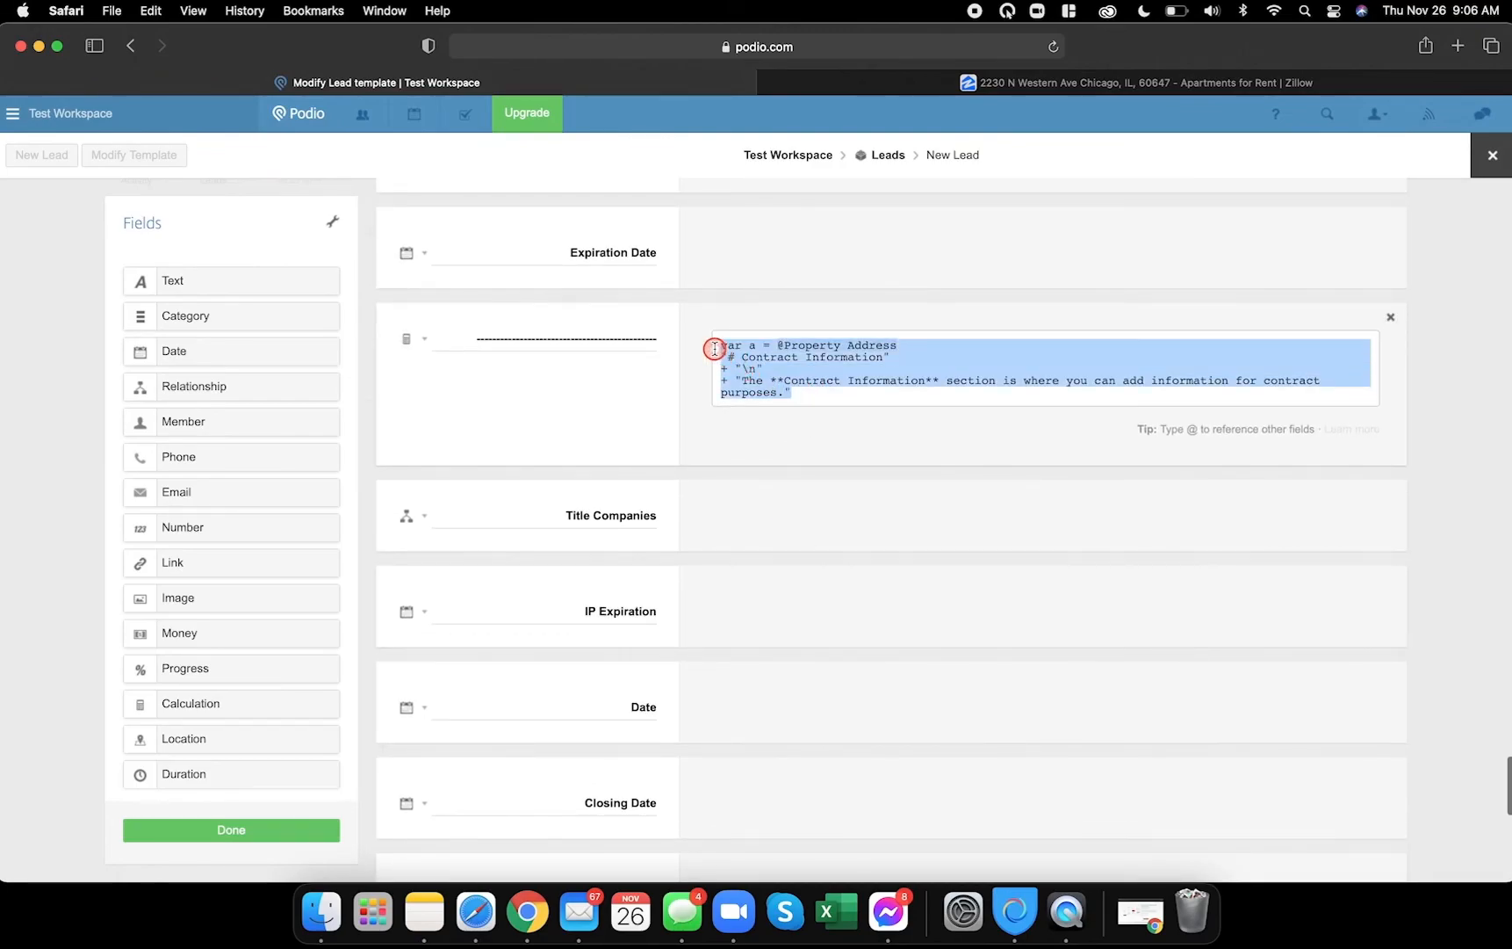
key(super+c)
scroll(823, 540, down, 12)
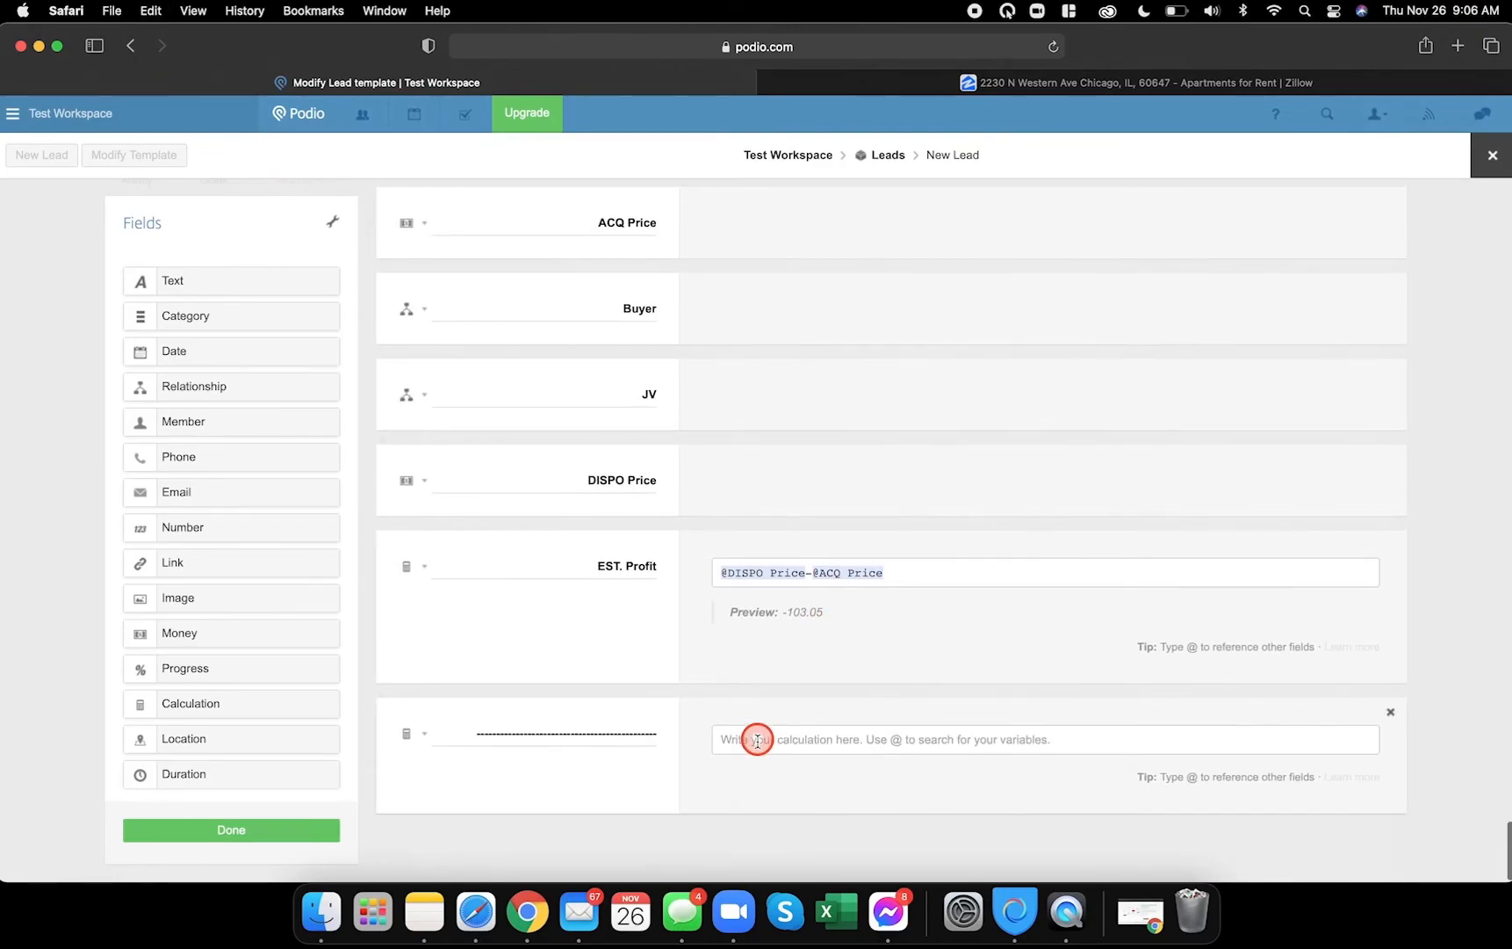
click(754, 733)
key(super+v)
drag(786, 740, 942, 736)
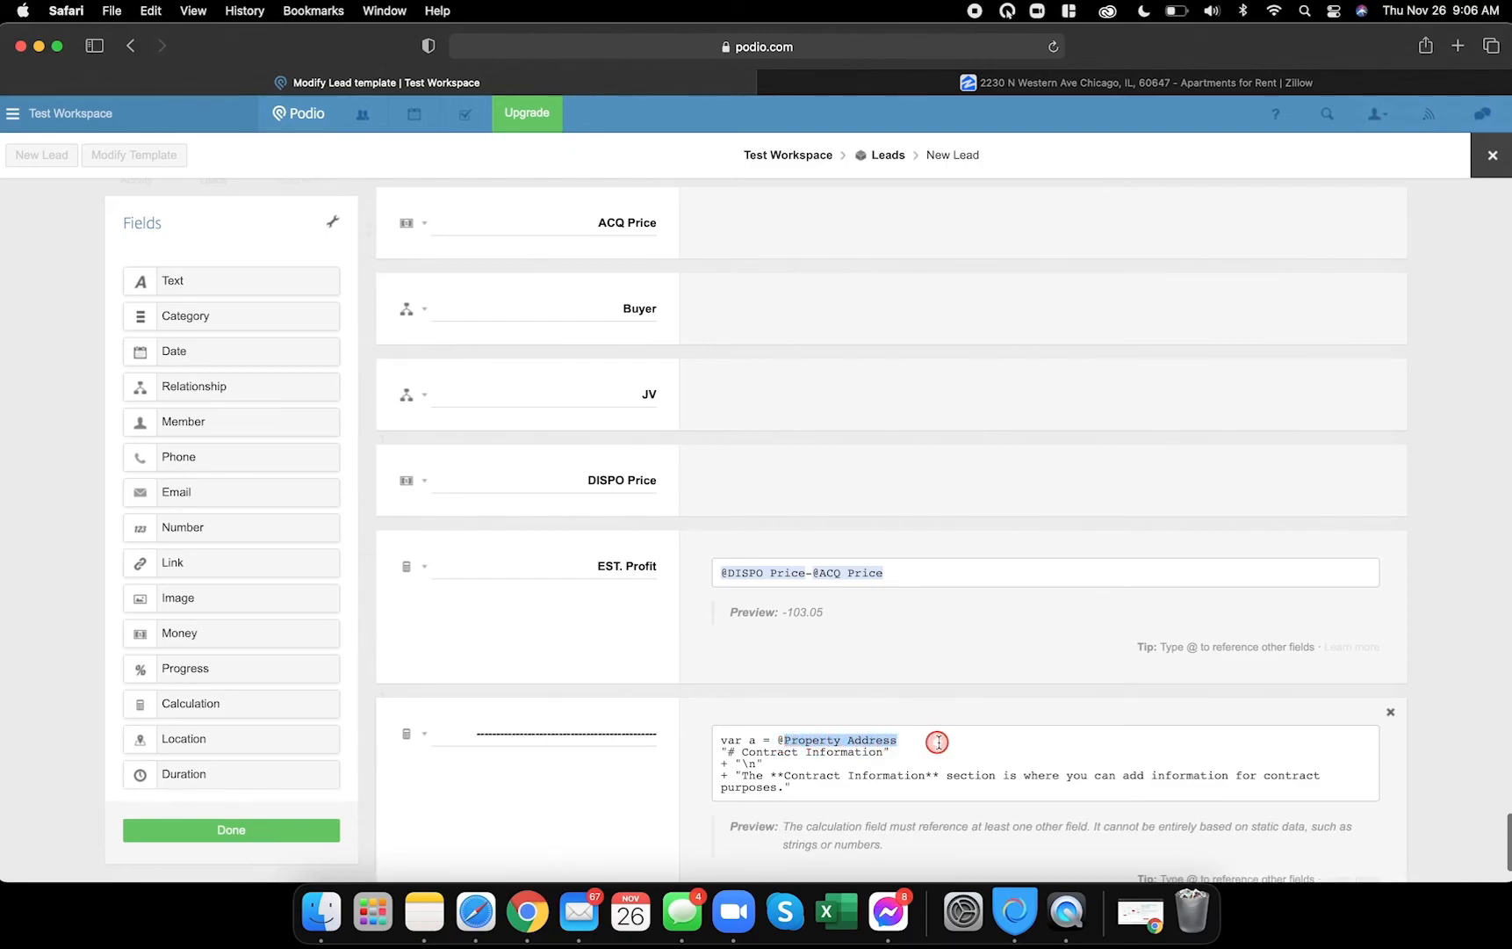
text(@)
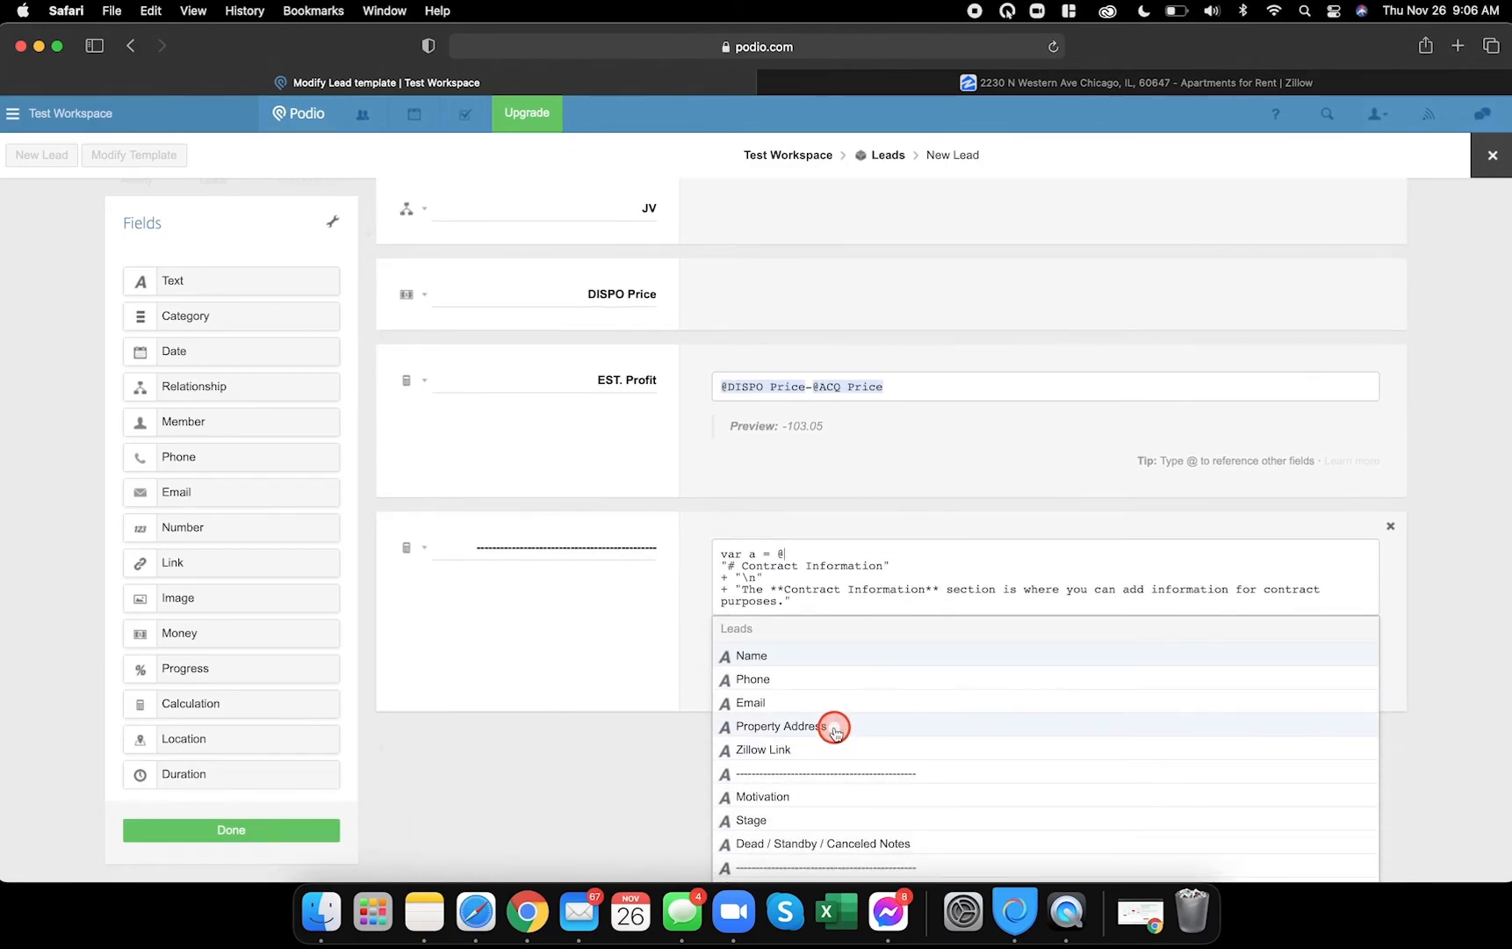
click(833, 725)
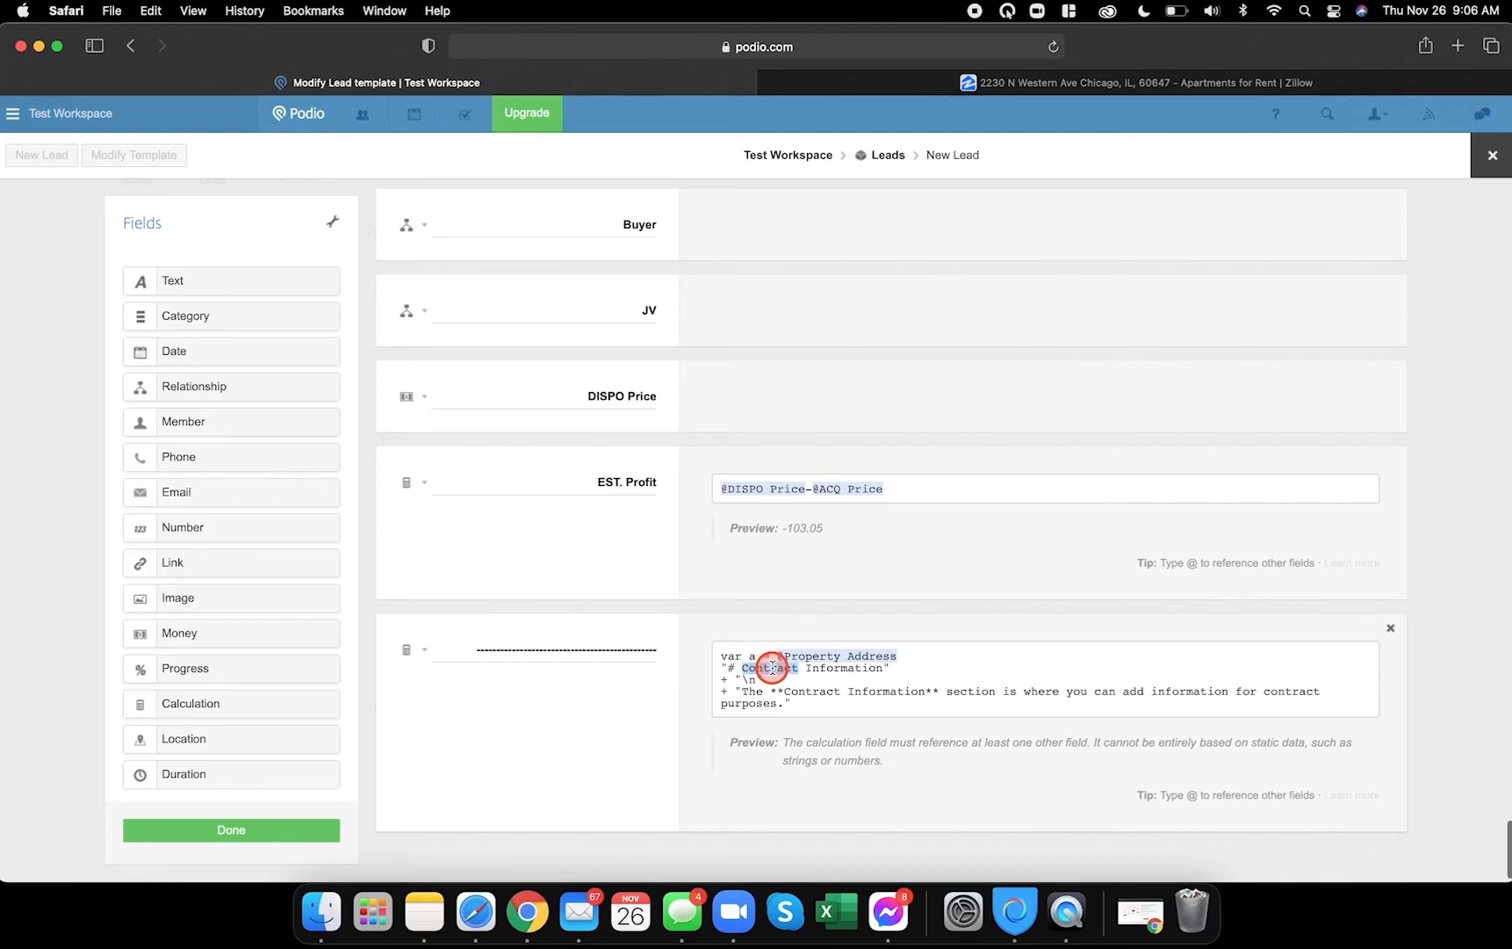
- Change Contract/contract to Admin/admin so the heading reads Admin Information
text(Admi)
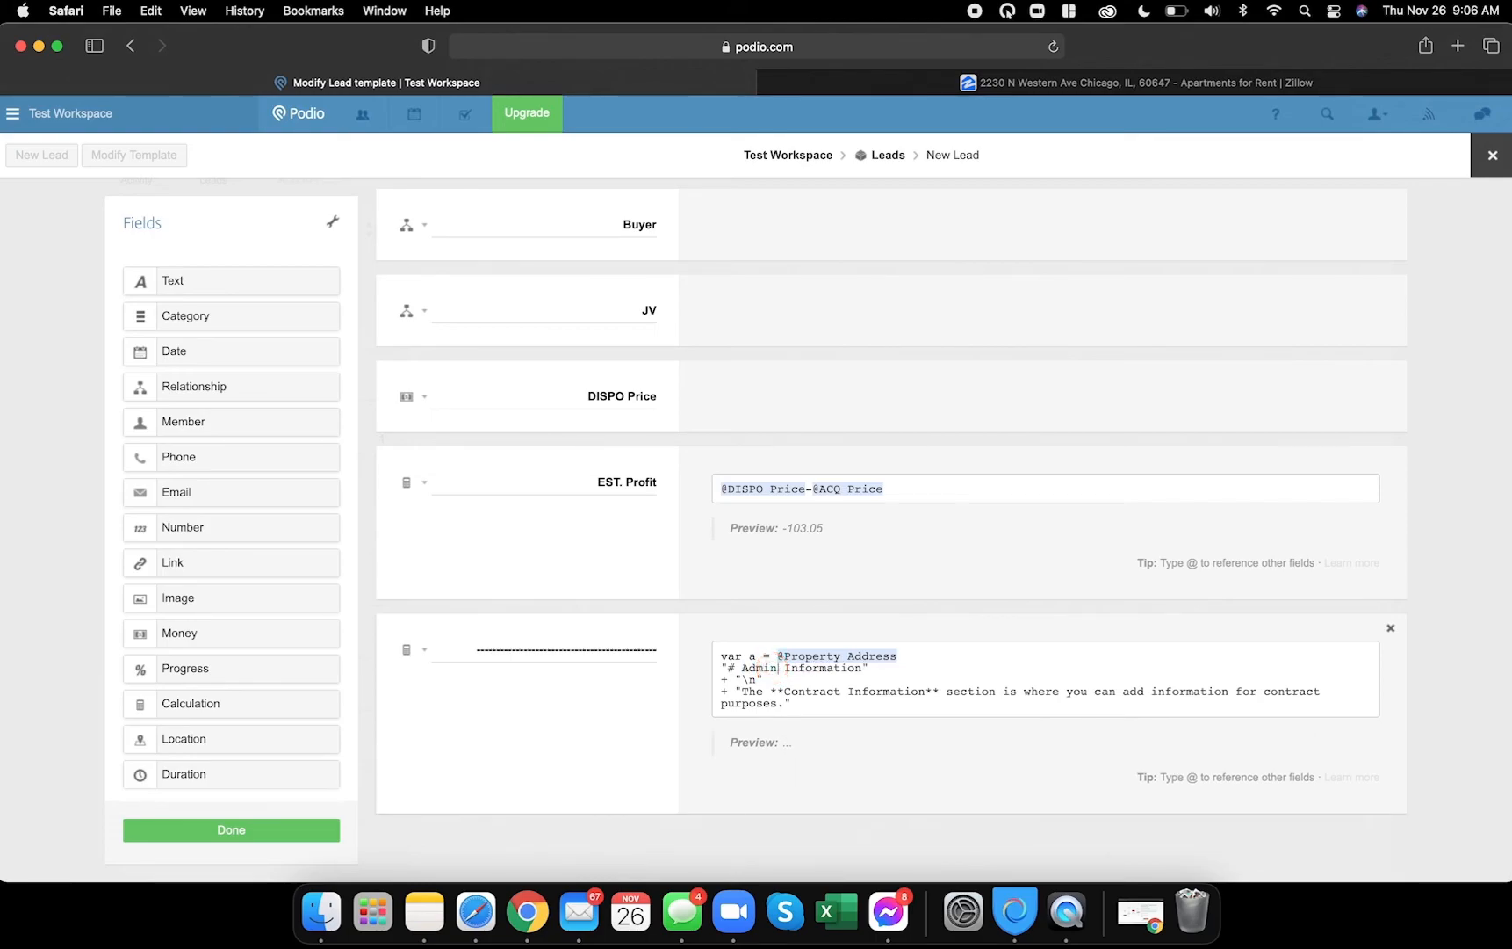
click(809, 700)
double_click(813, 694)
text(Admin)
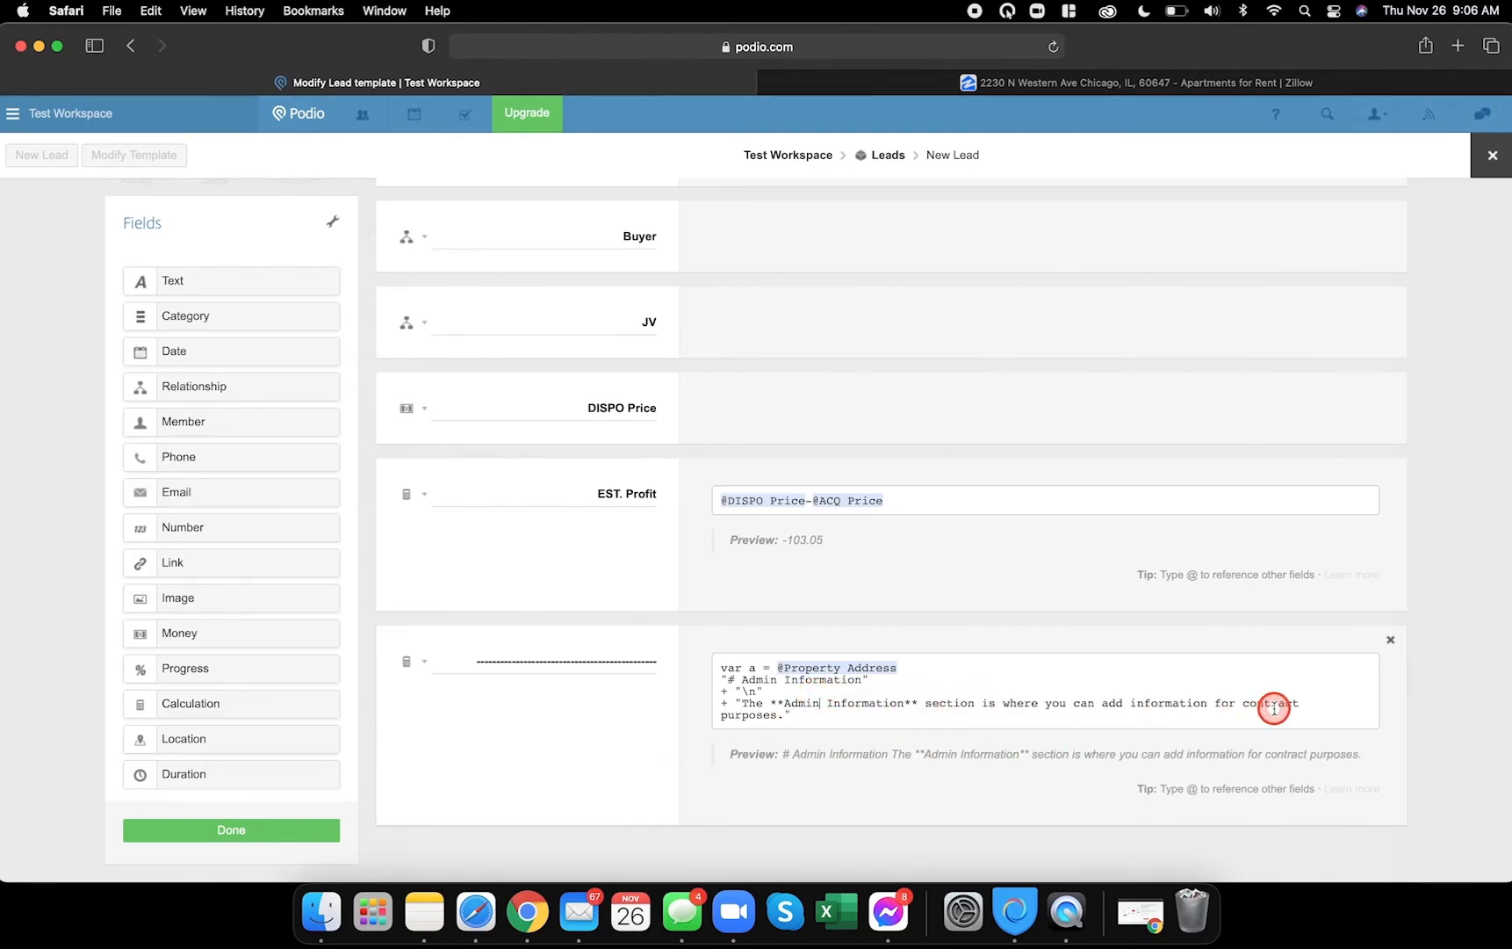
text(ad)
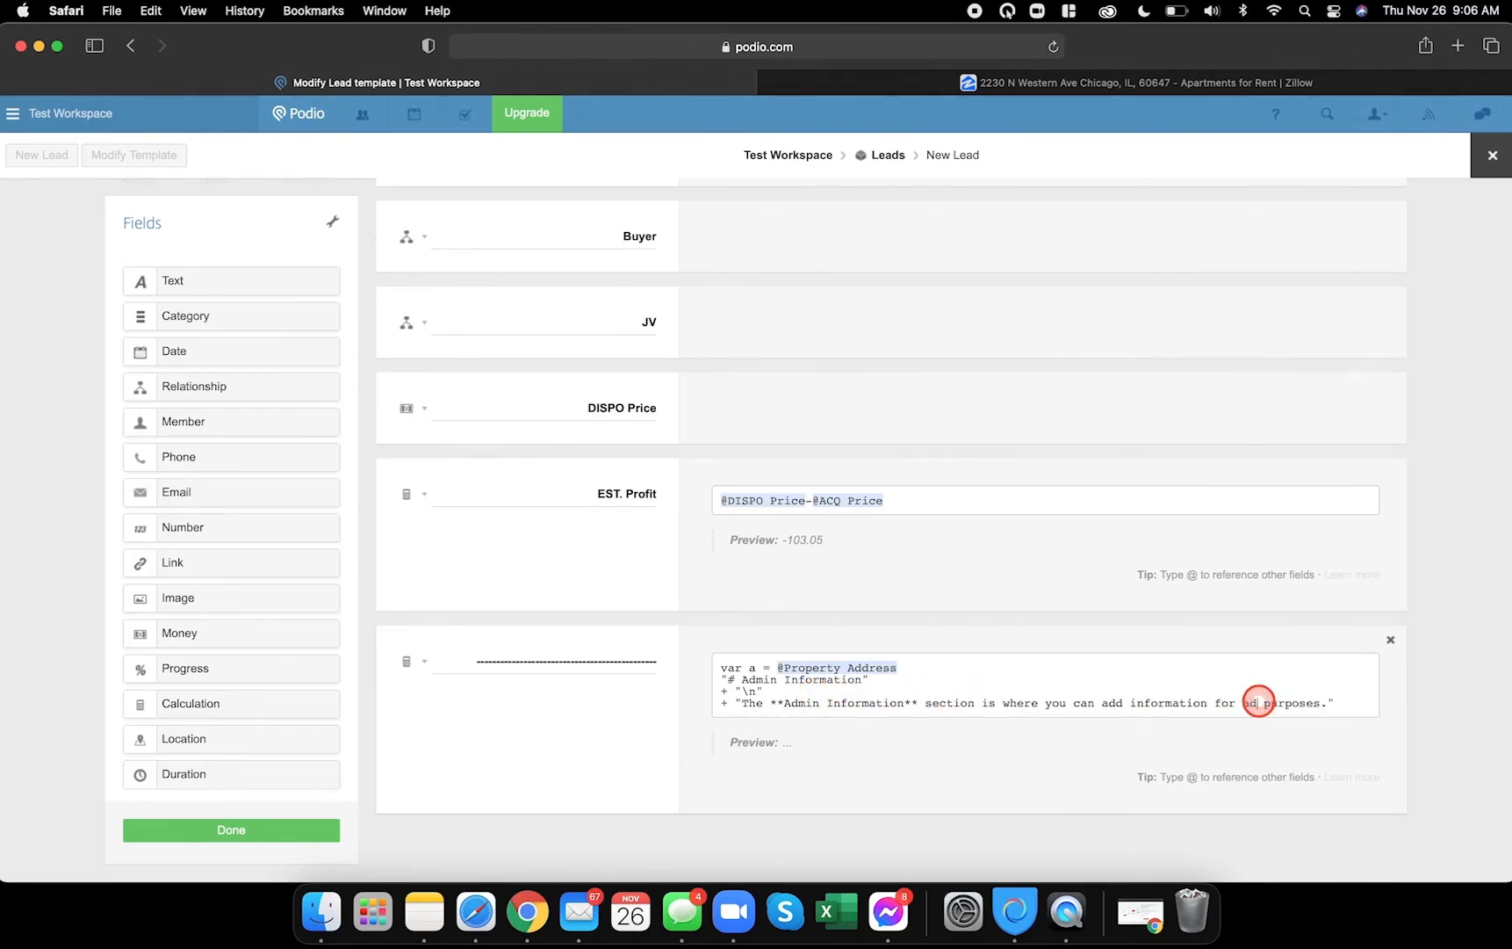
click(427, 597)
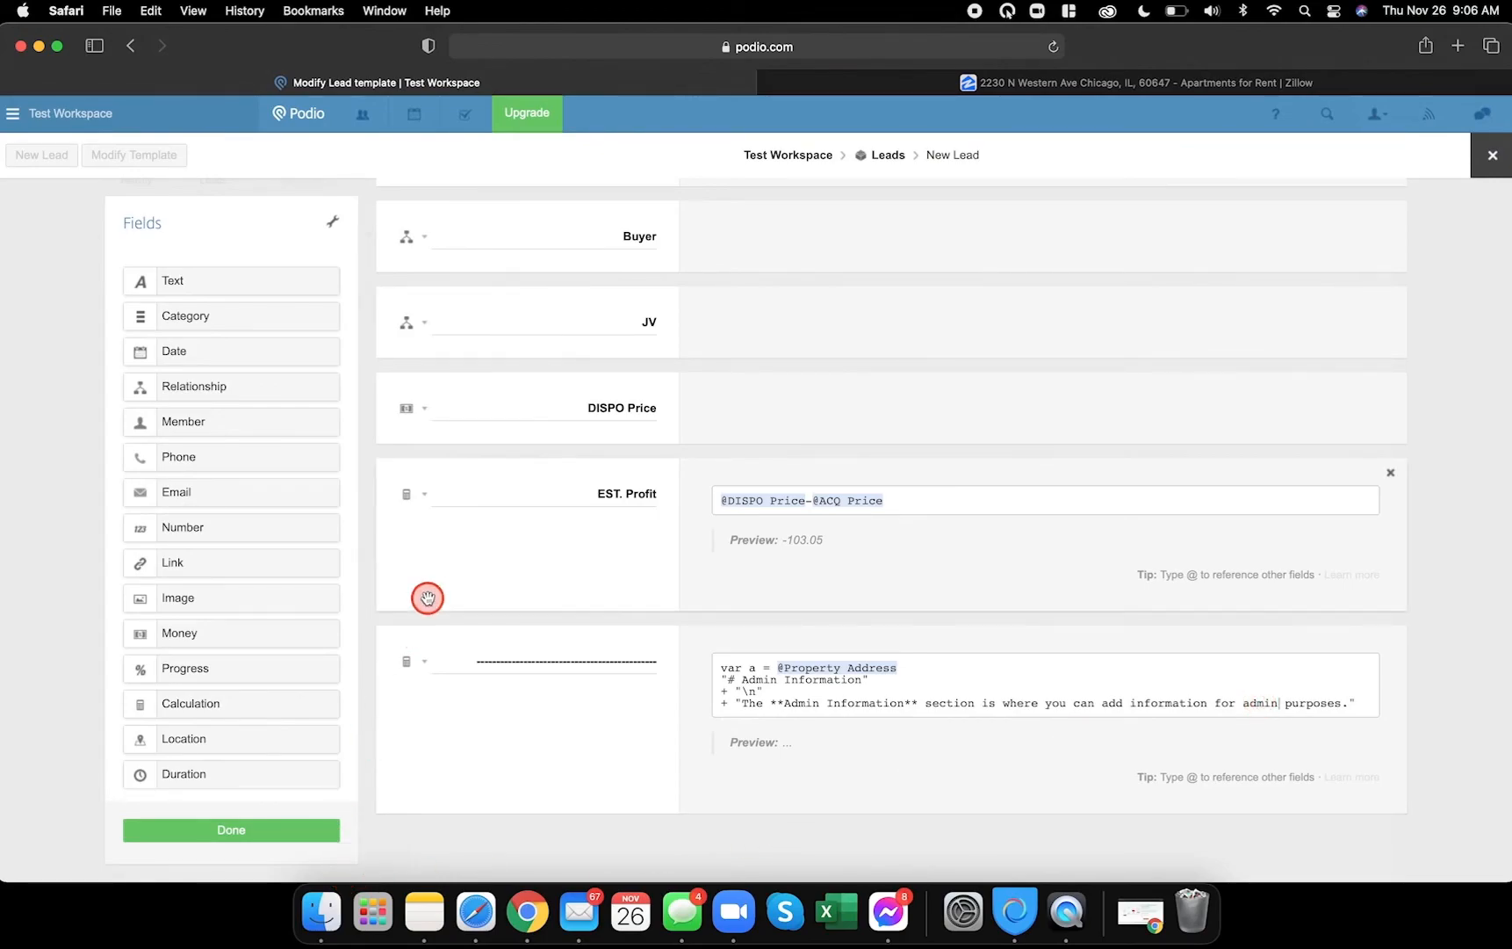
click(528, 912)
click(572, 659)
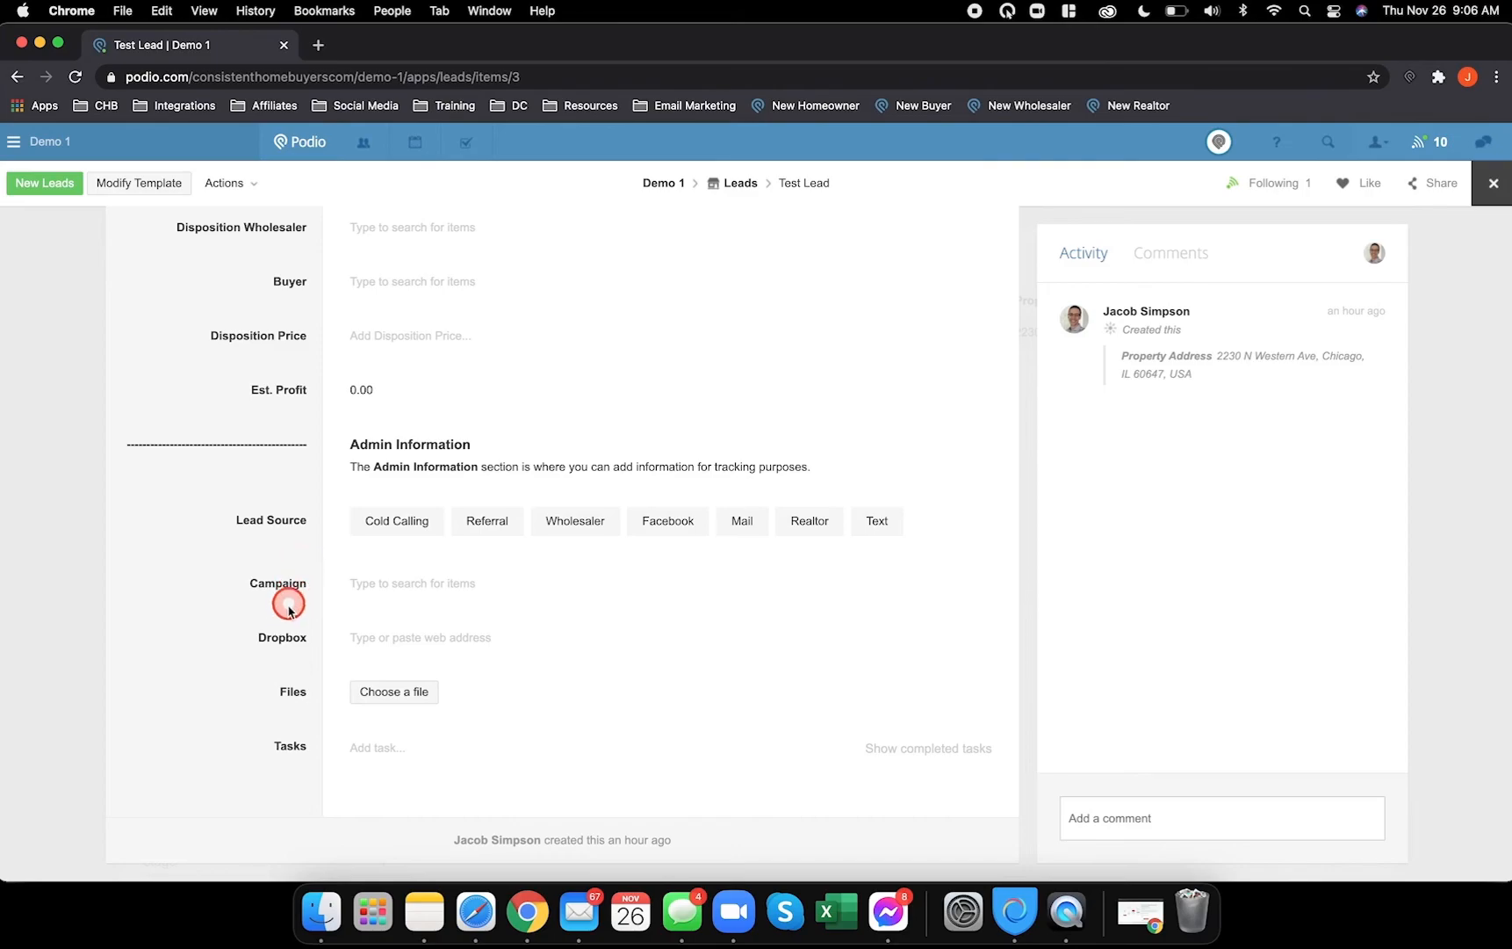
click(475, 910)
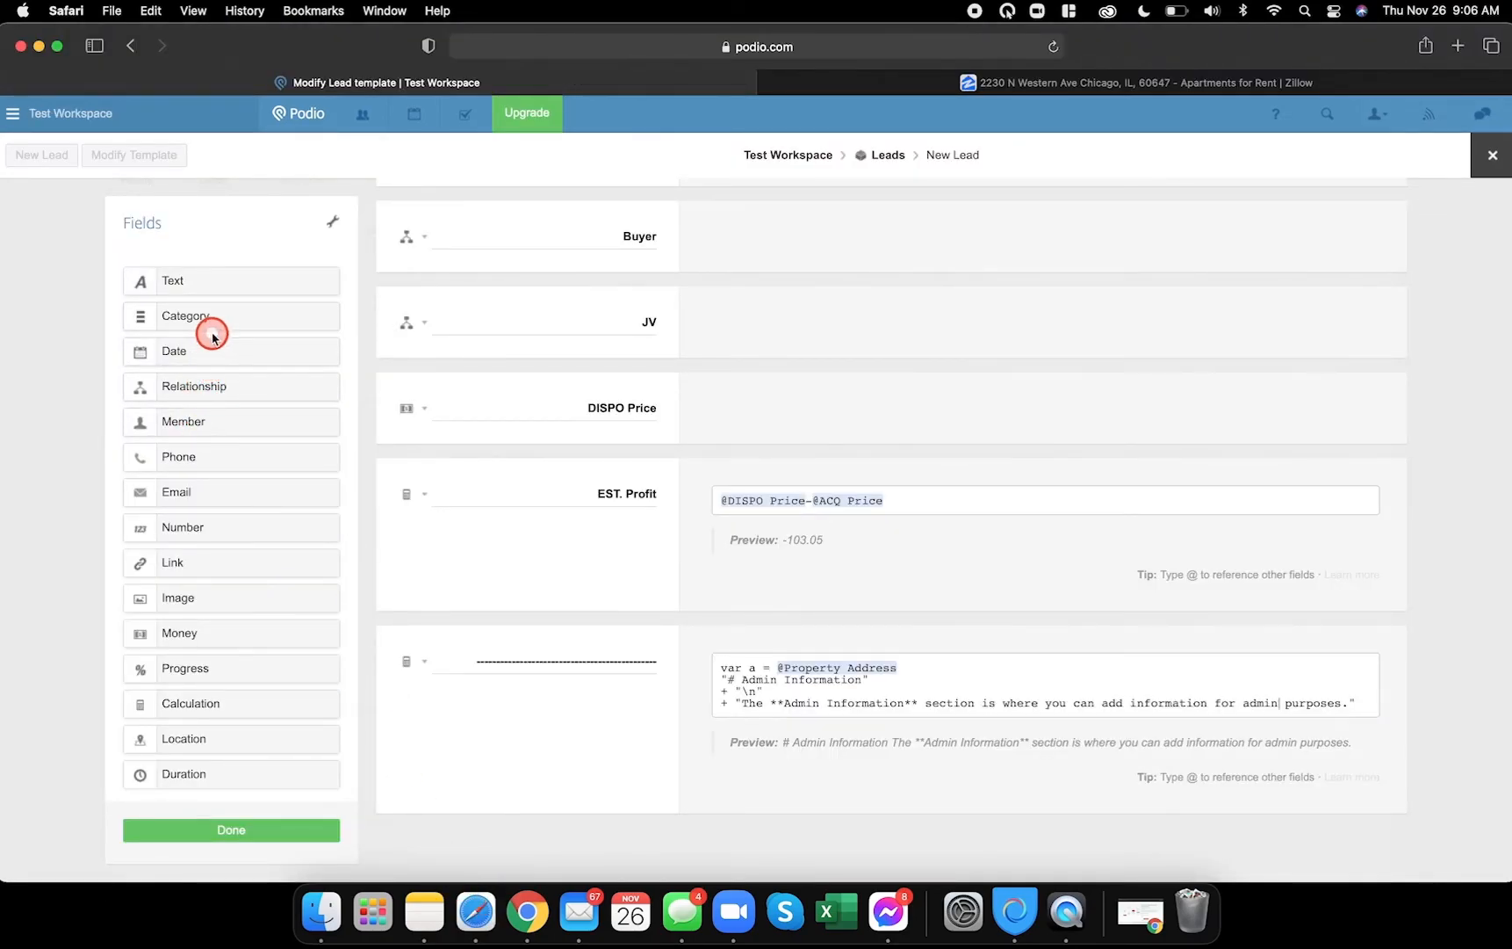
- Add a Lead Source category with Cold Calling, Texting, Door Knocking and Wholesaler options
drag(220, 327, 482, 830)
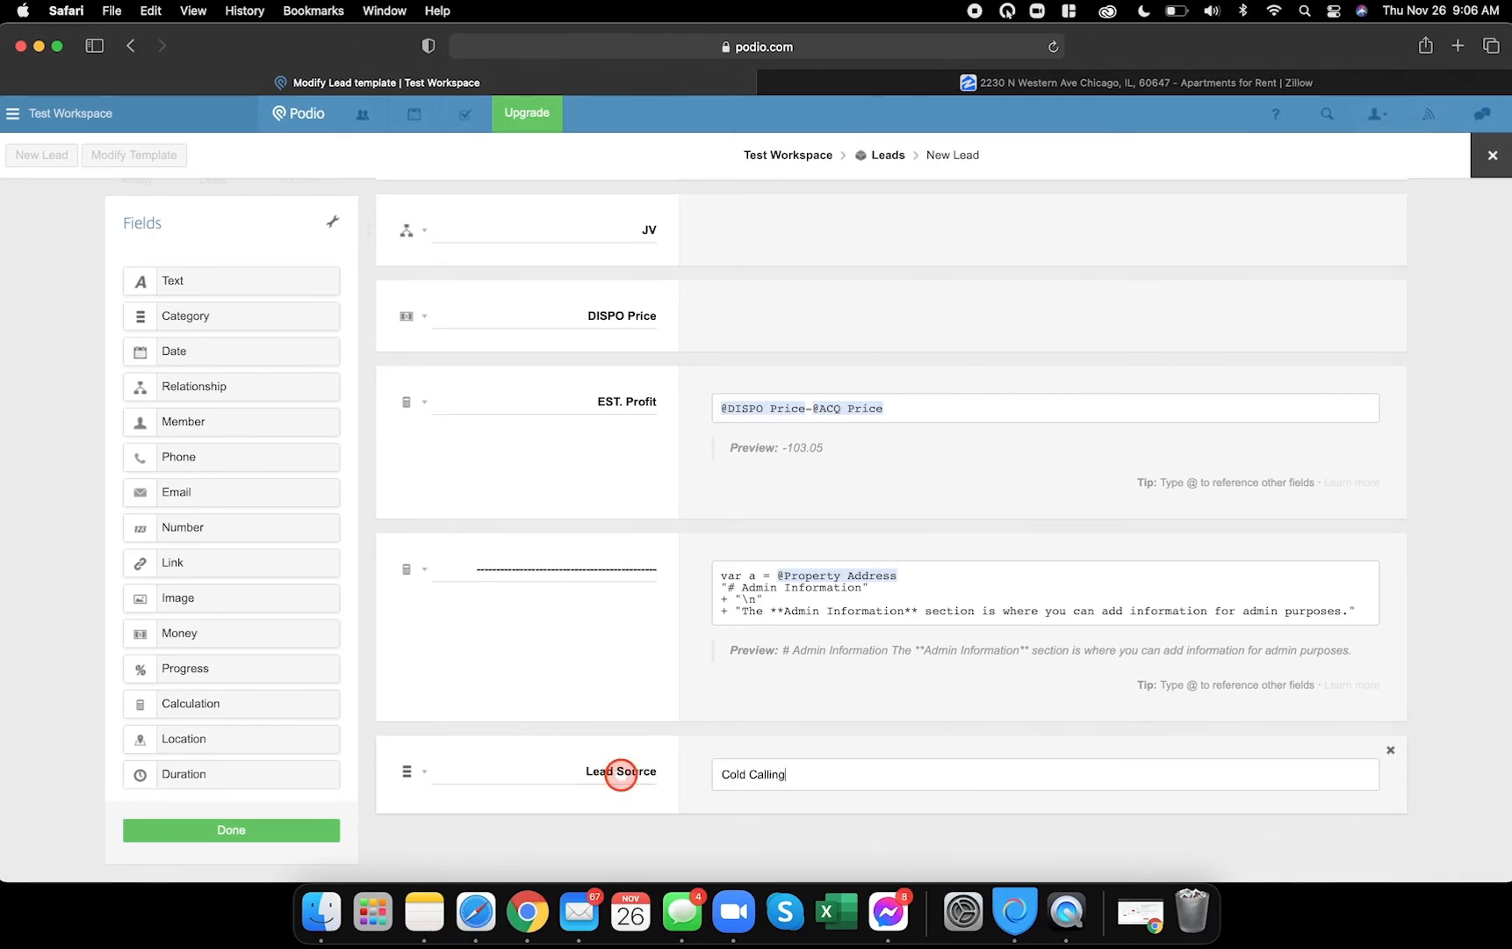
key(Return)
key(Return)
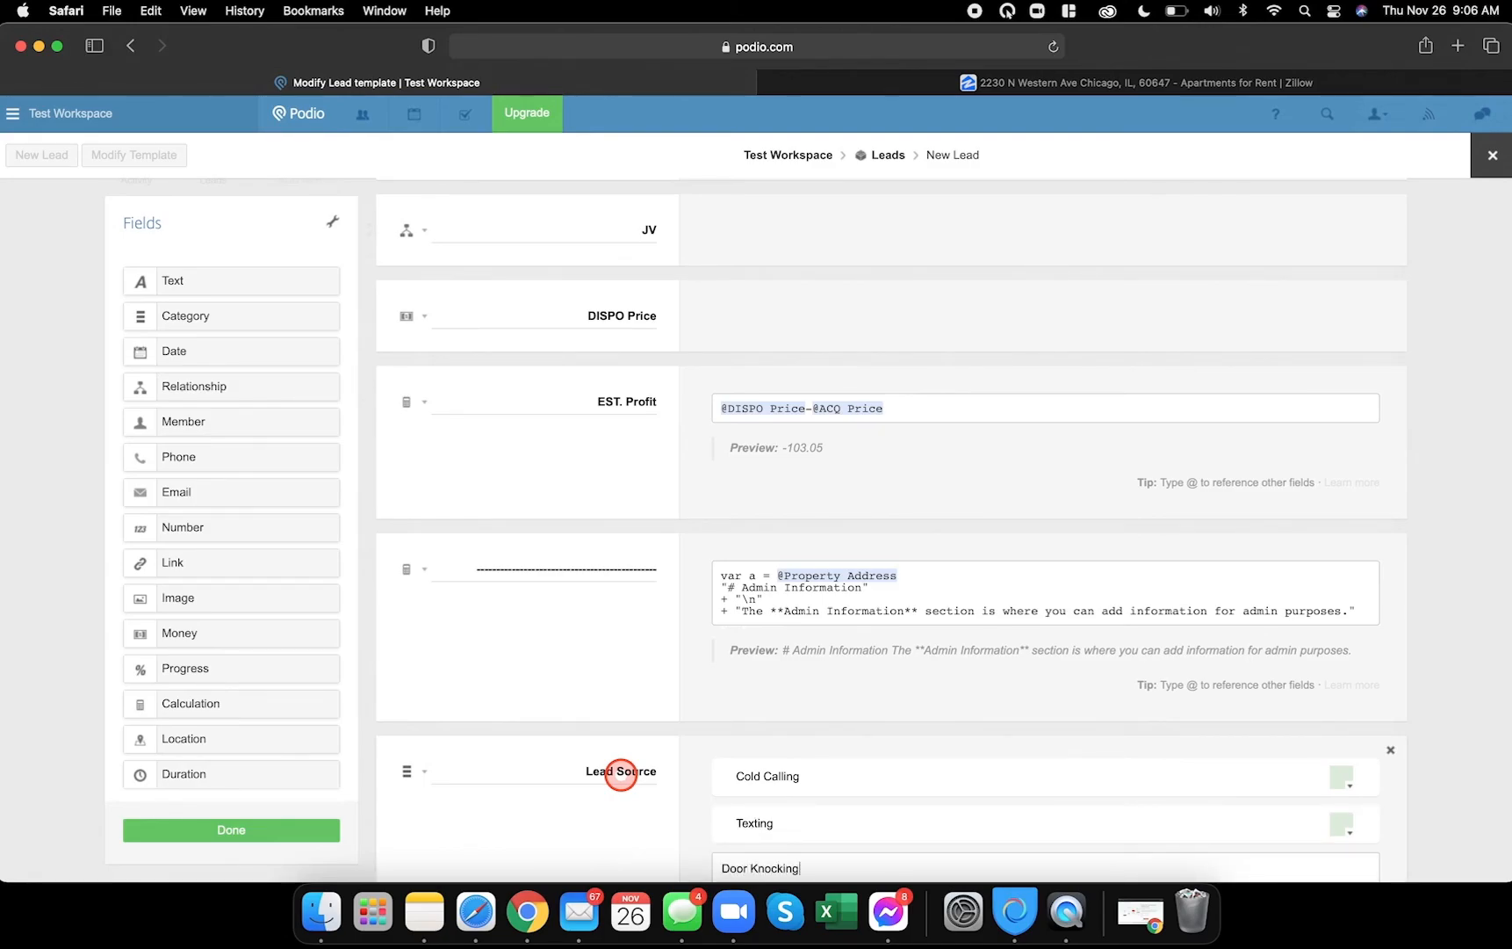
key(Return)
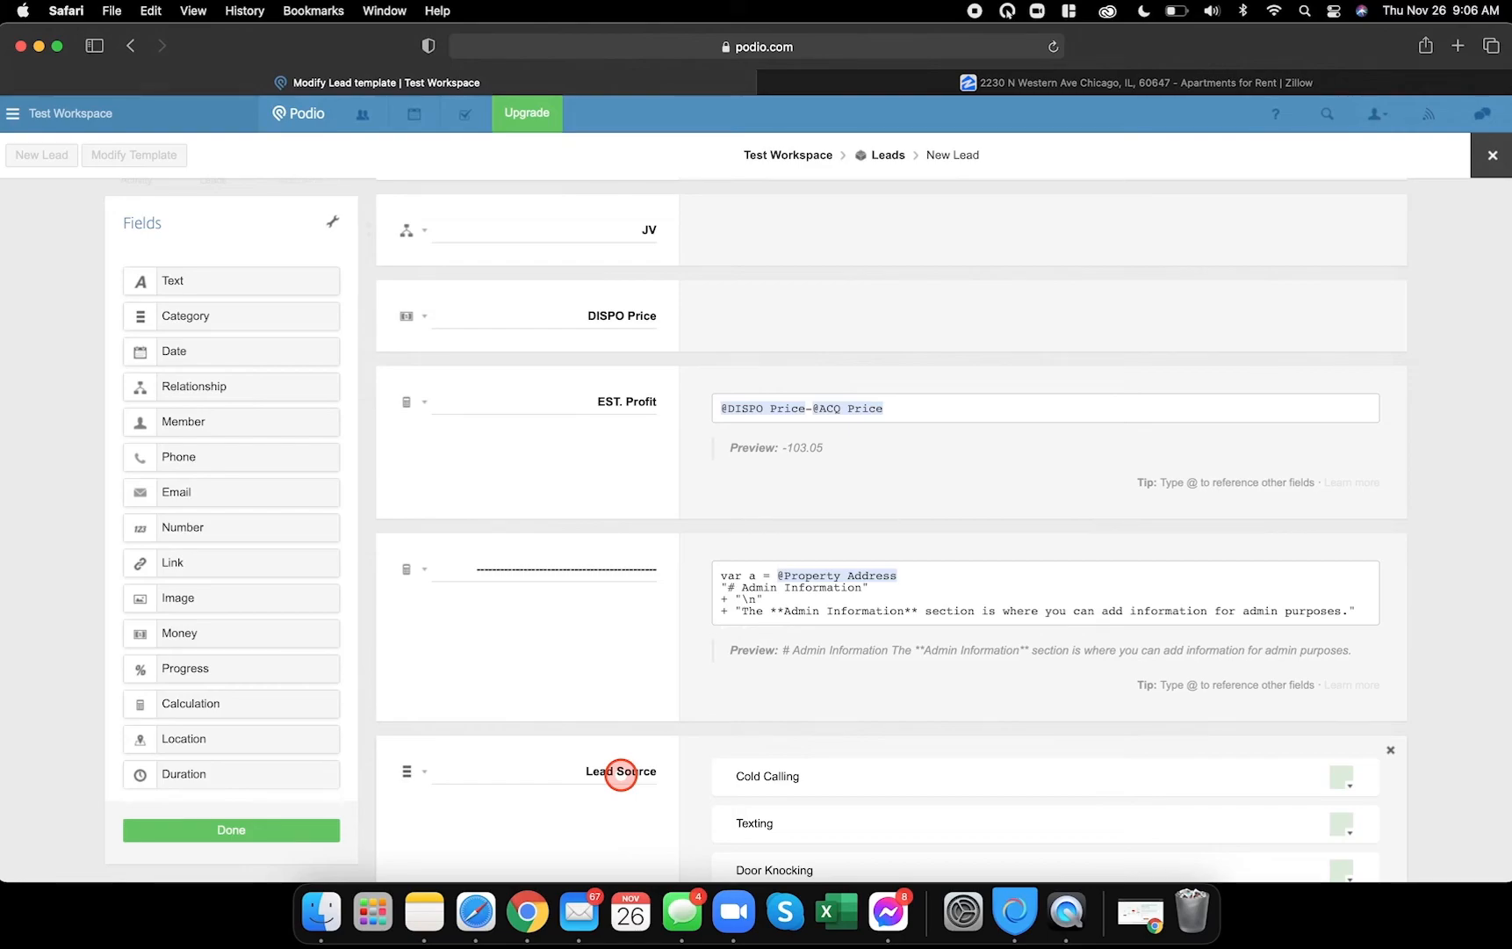
text(Wholesaler)
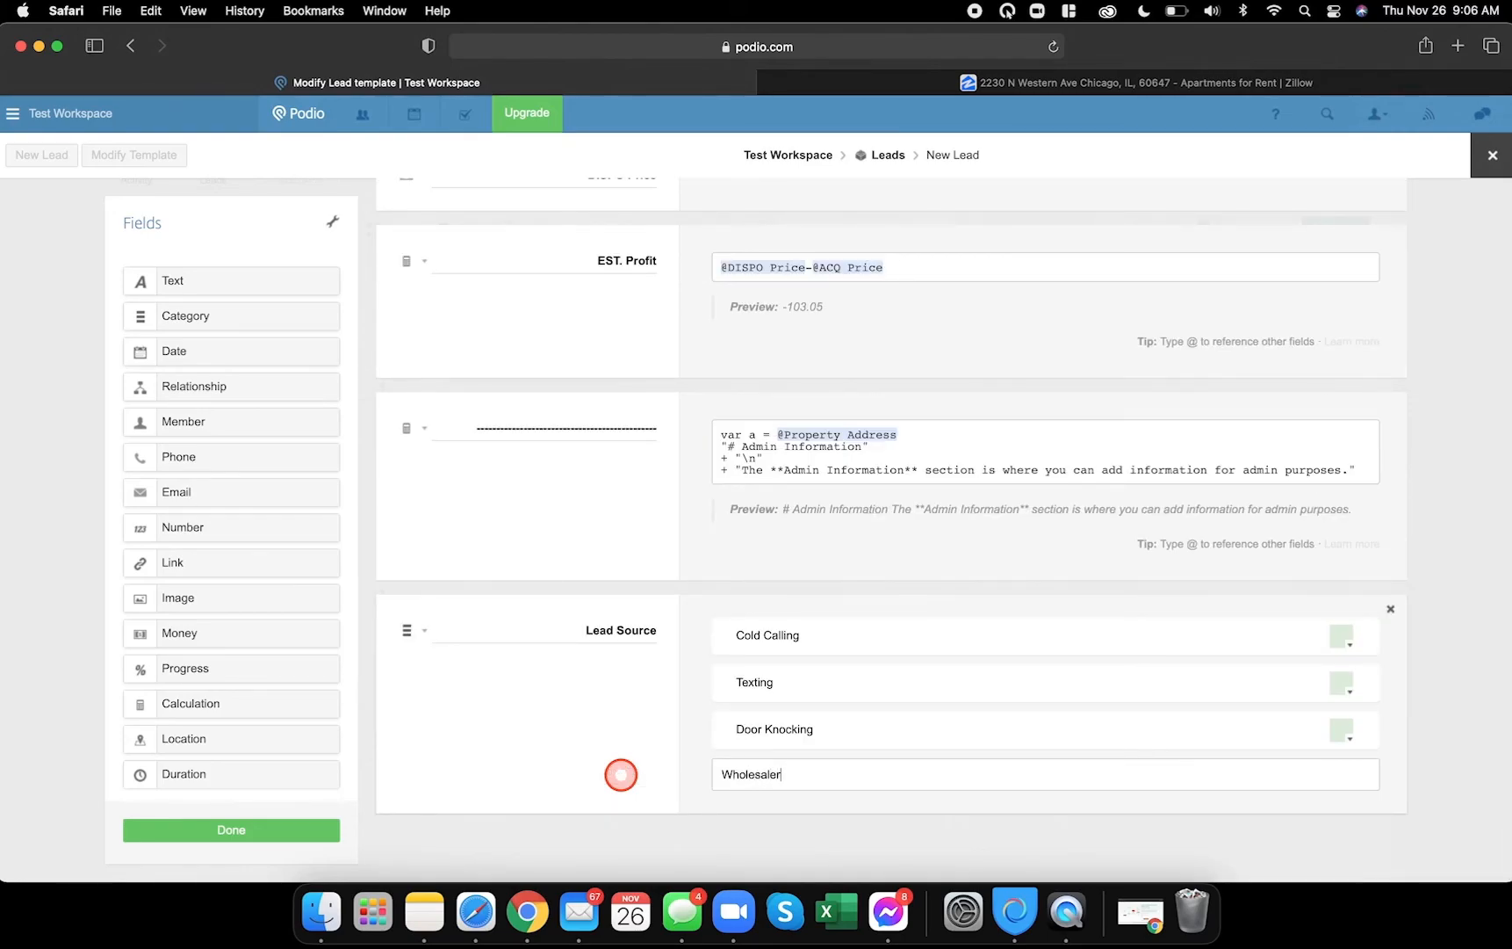
key(Return)
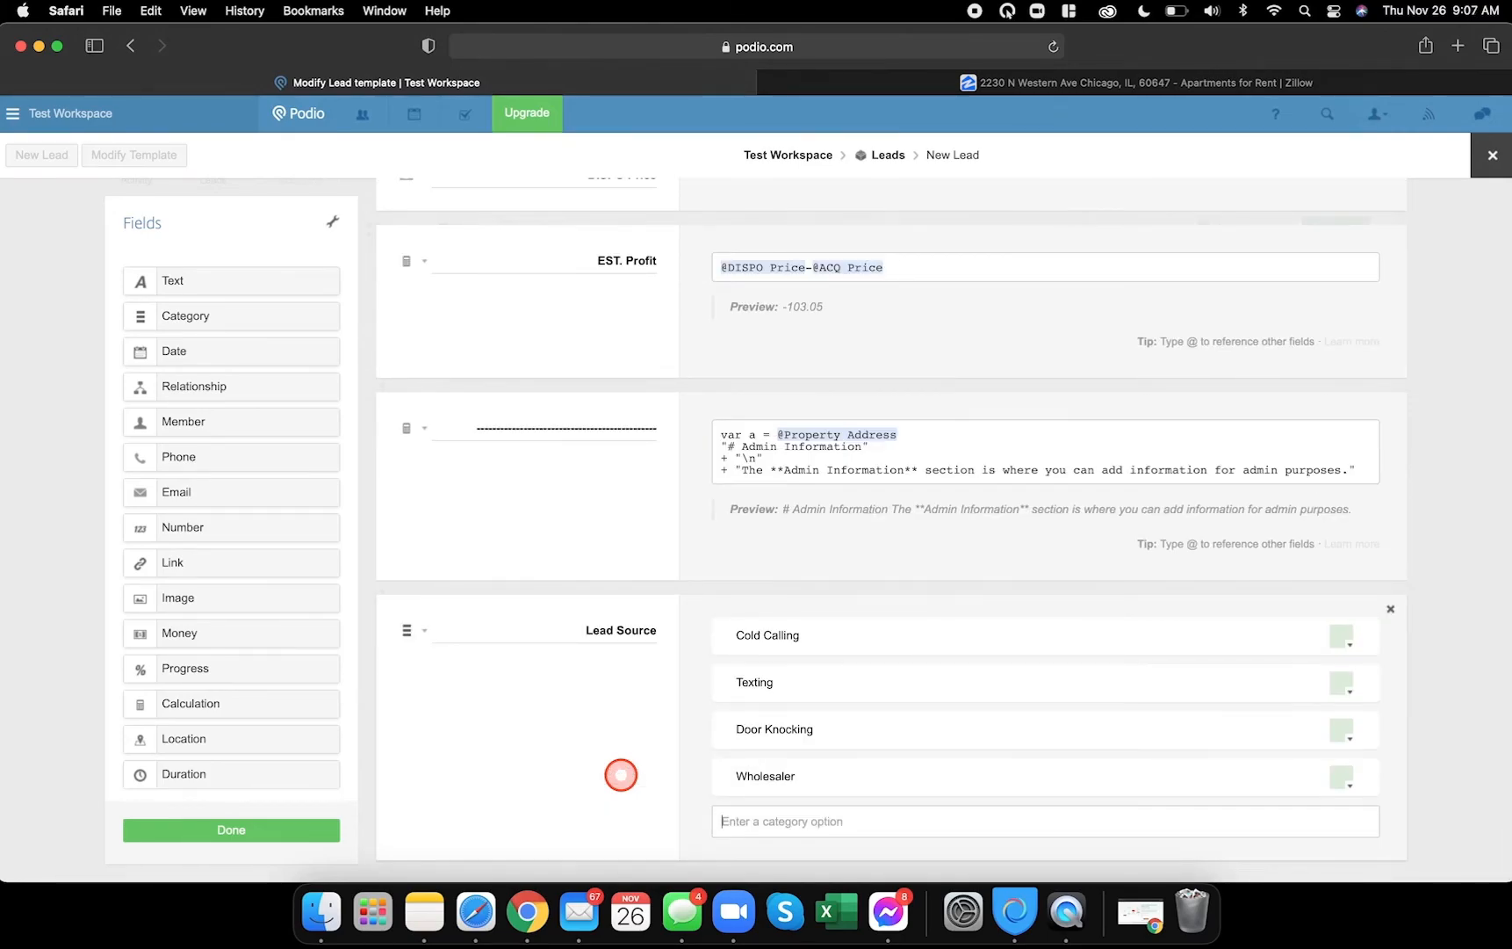
scroll(506, 796, down, 1)
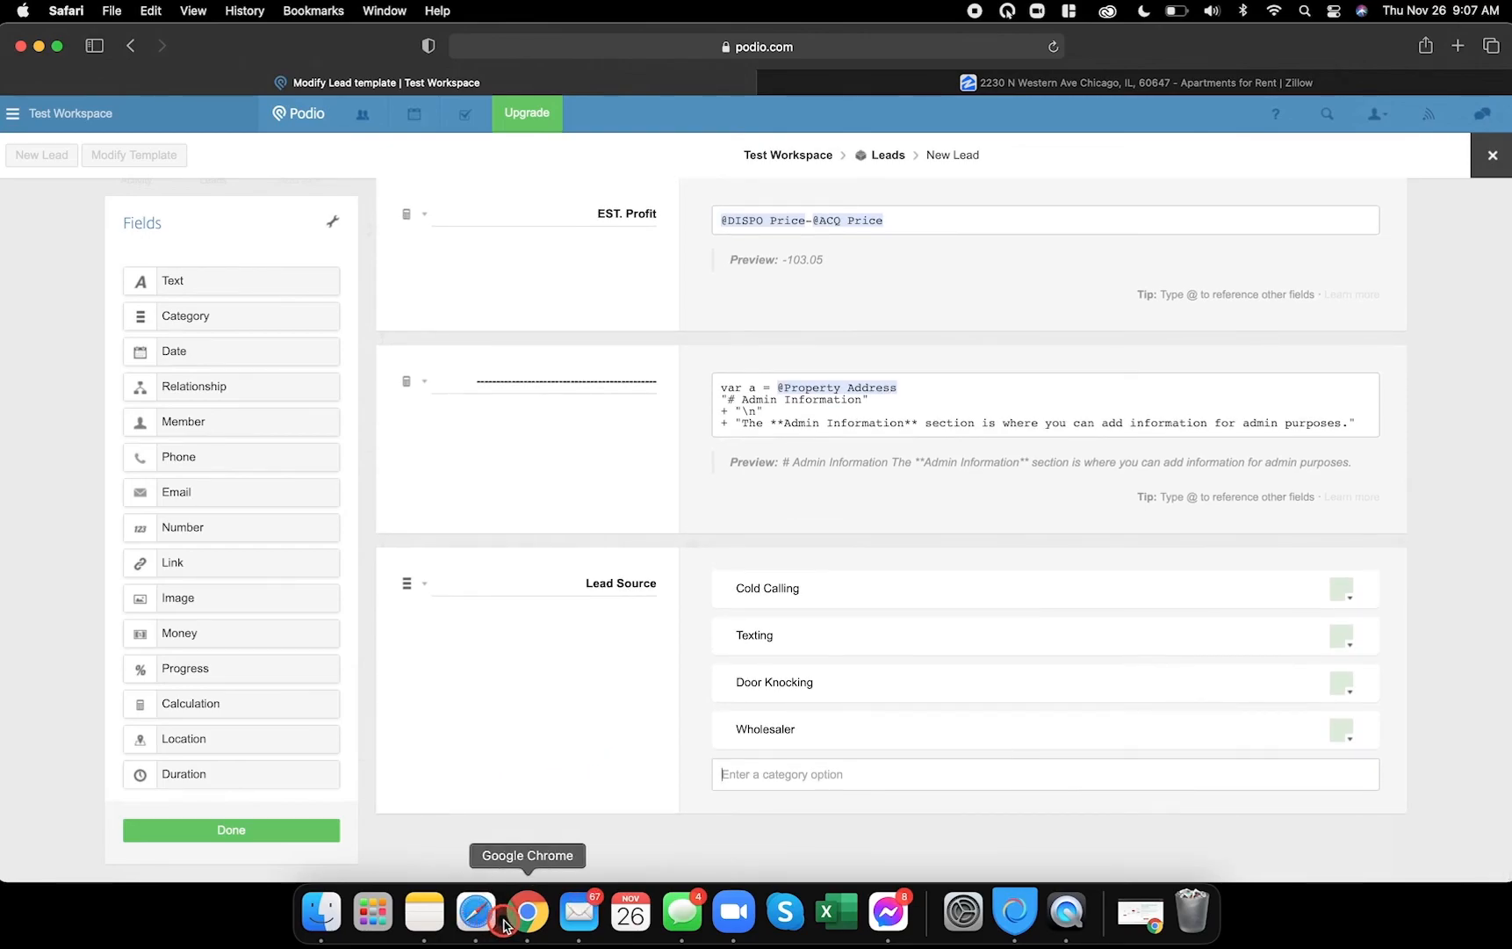
click(506, 924)
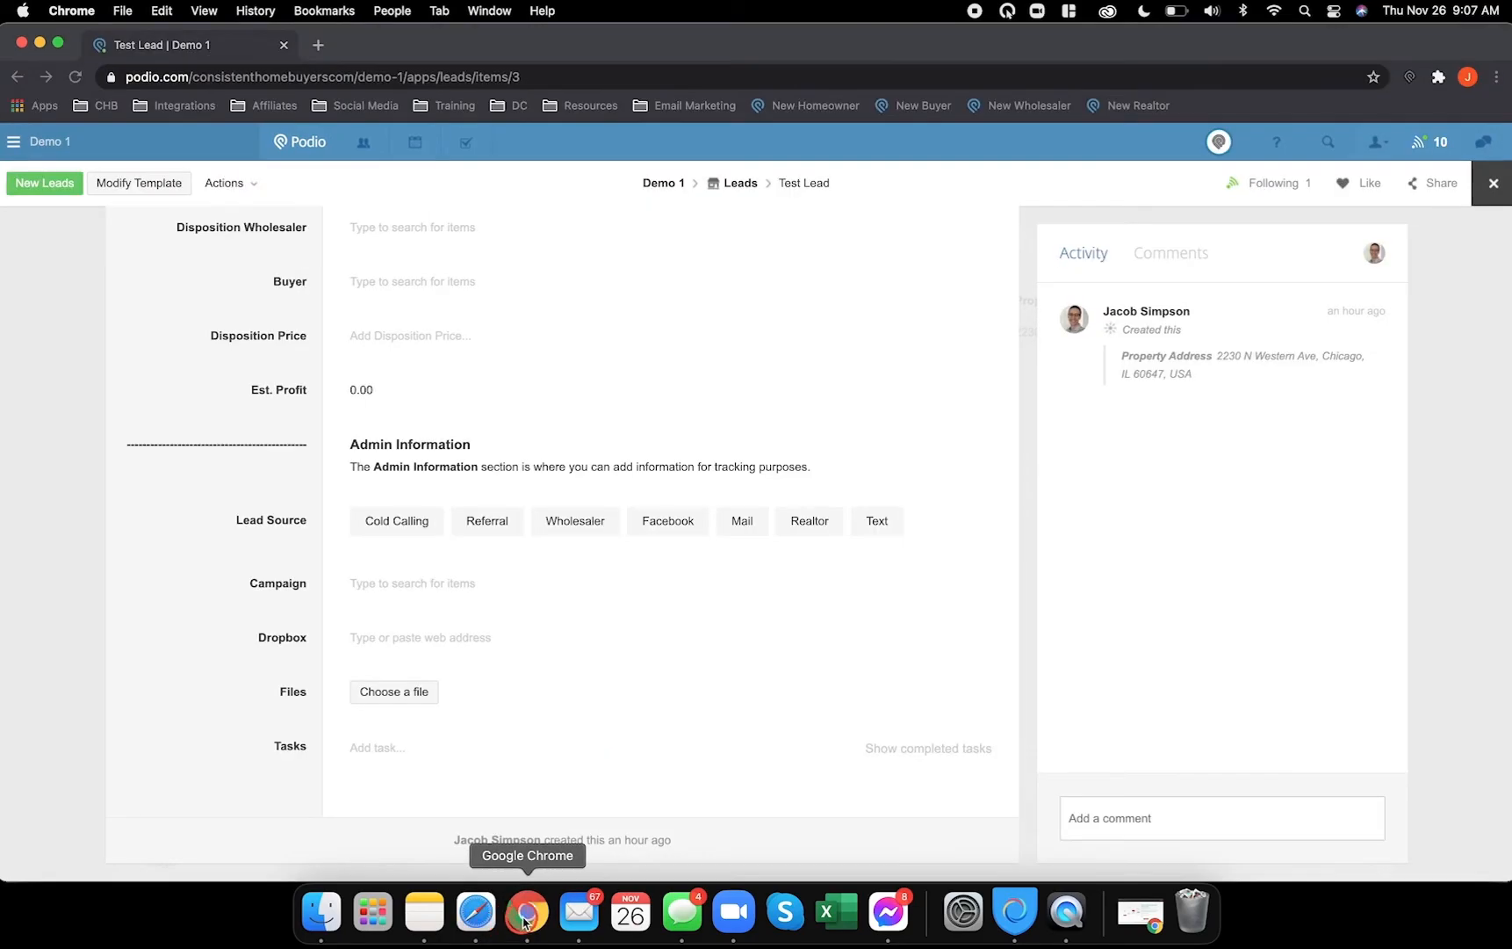
- Add a relationship field referencing the Campaigns app and rename it Campaigns
click(468, 915)
drag(192, 389, 483, 813)
click(604, 314)
text(camp)
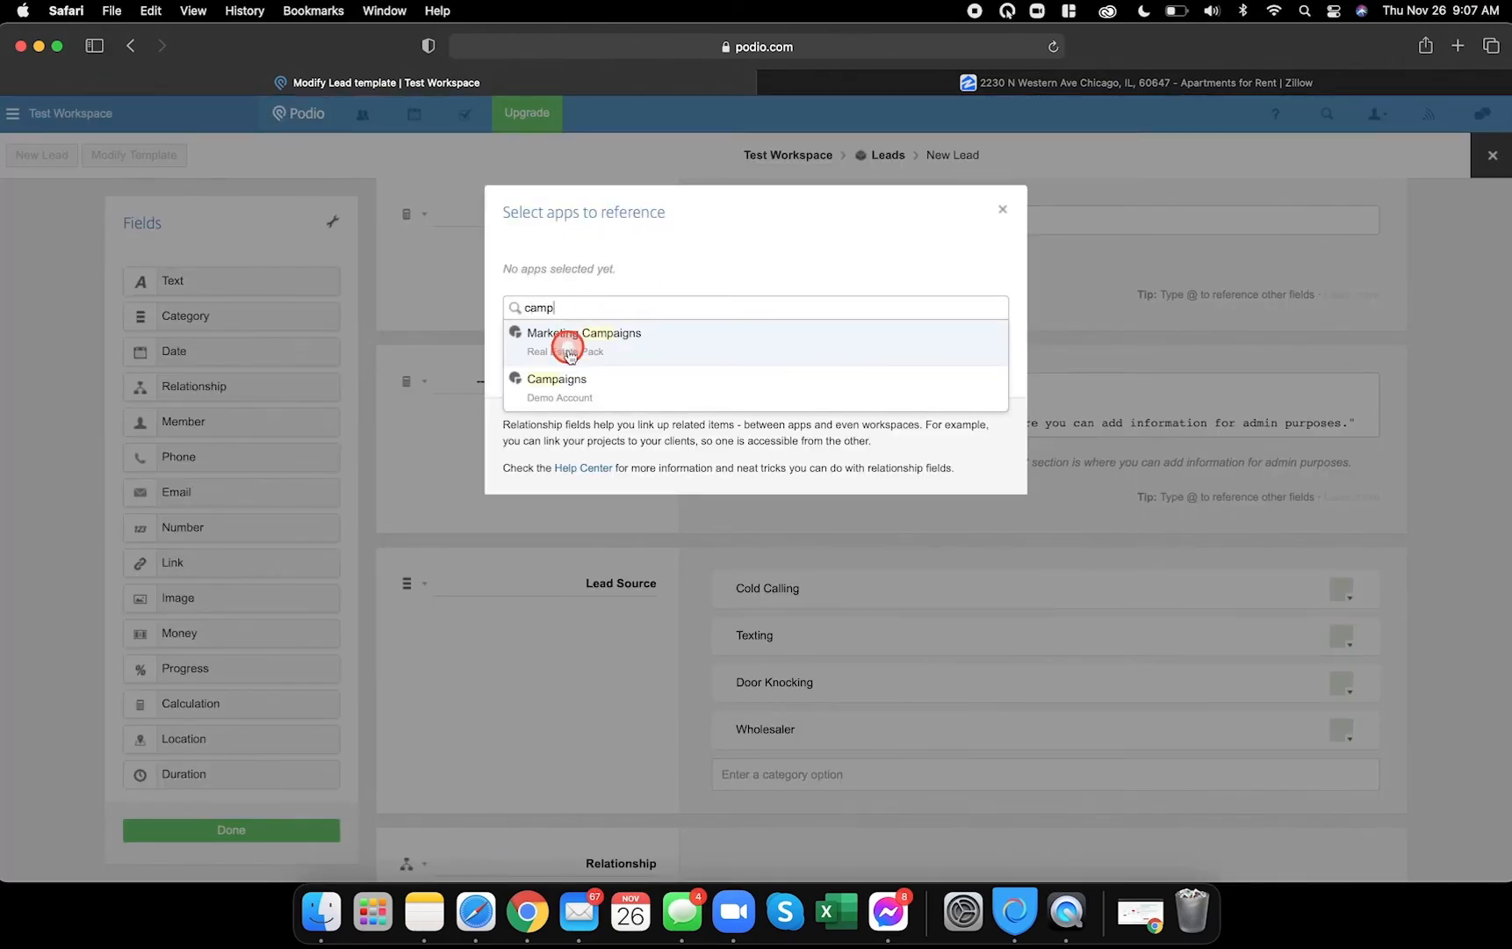
click(563, 380)
click(988, 365)
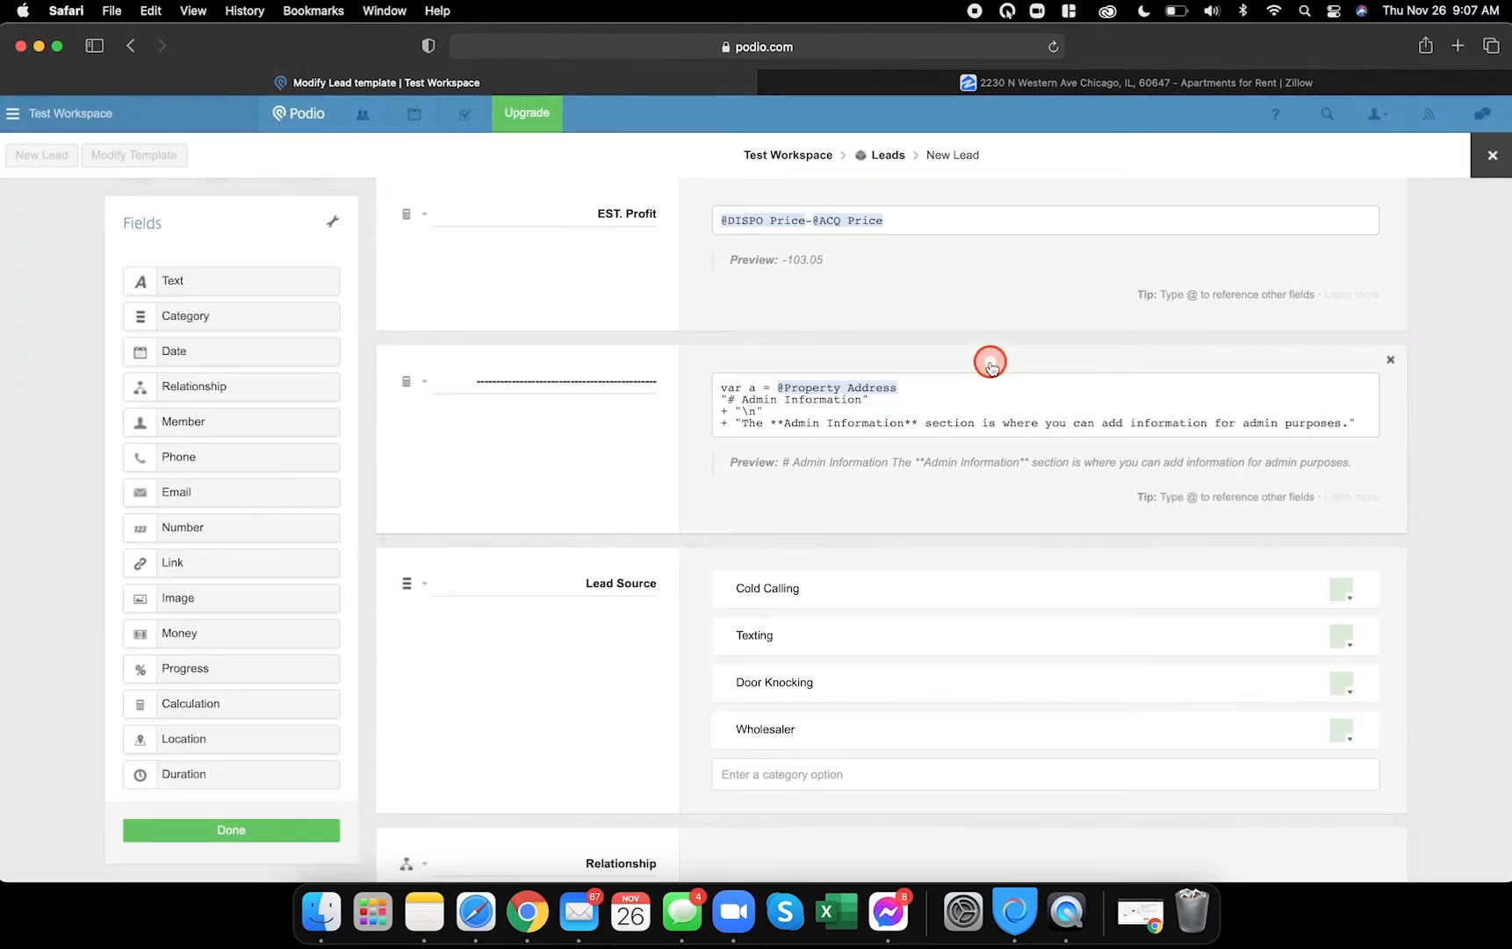
scroll(747, 602, down, 3)
double_click(612, 778)
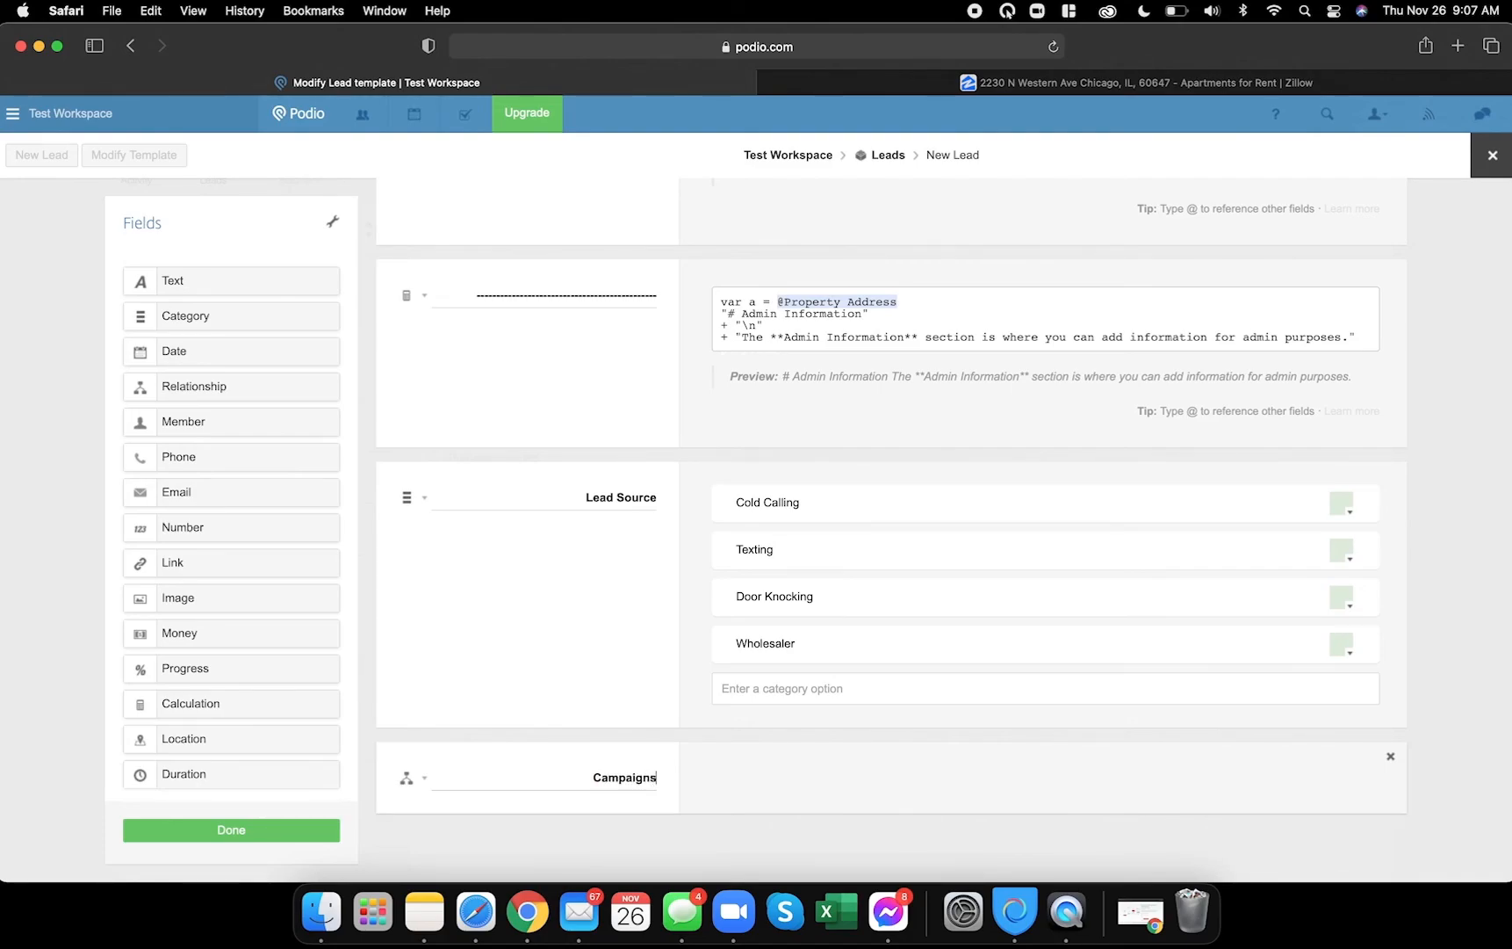
- Add a Dropbox link field at the bottom and save the Leads template
click(527, 913)
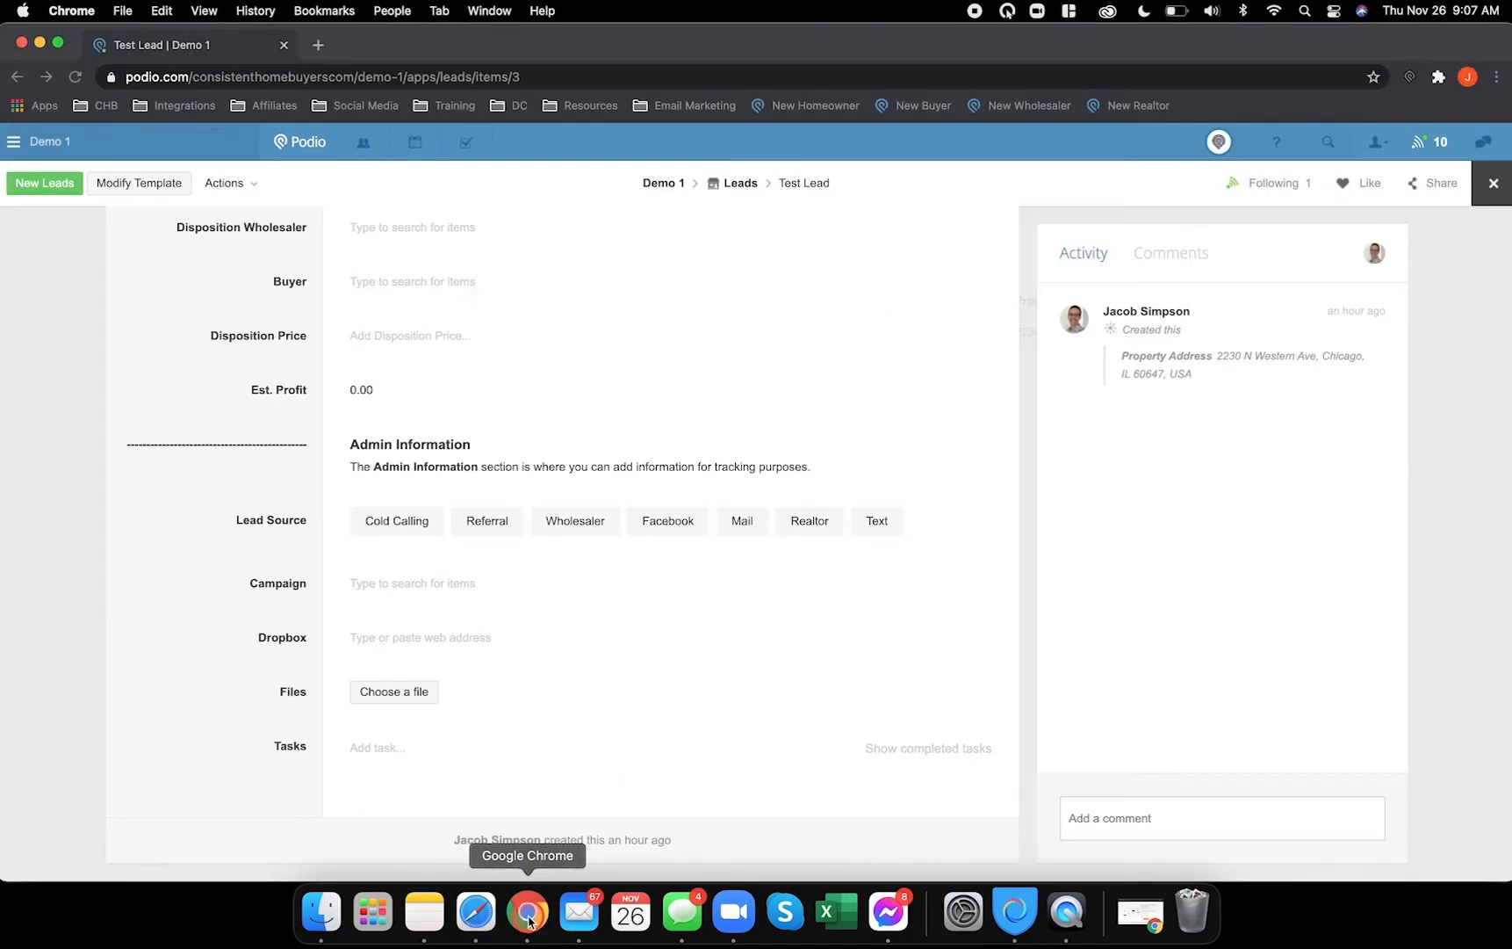
click(469, 916)
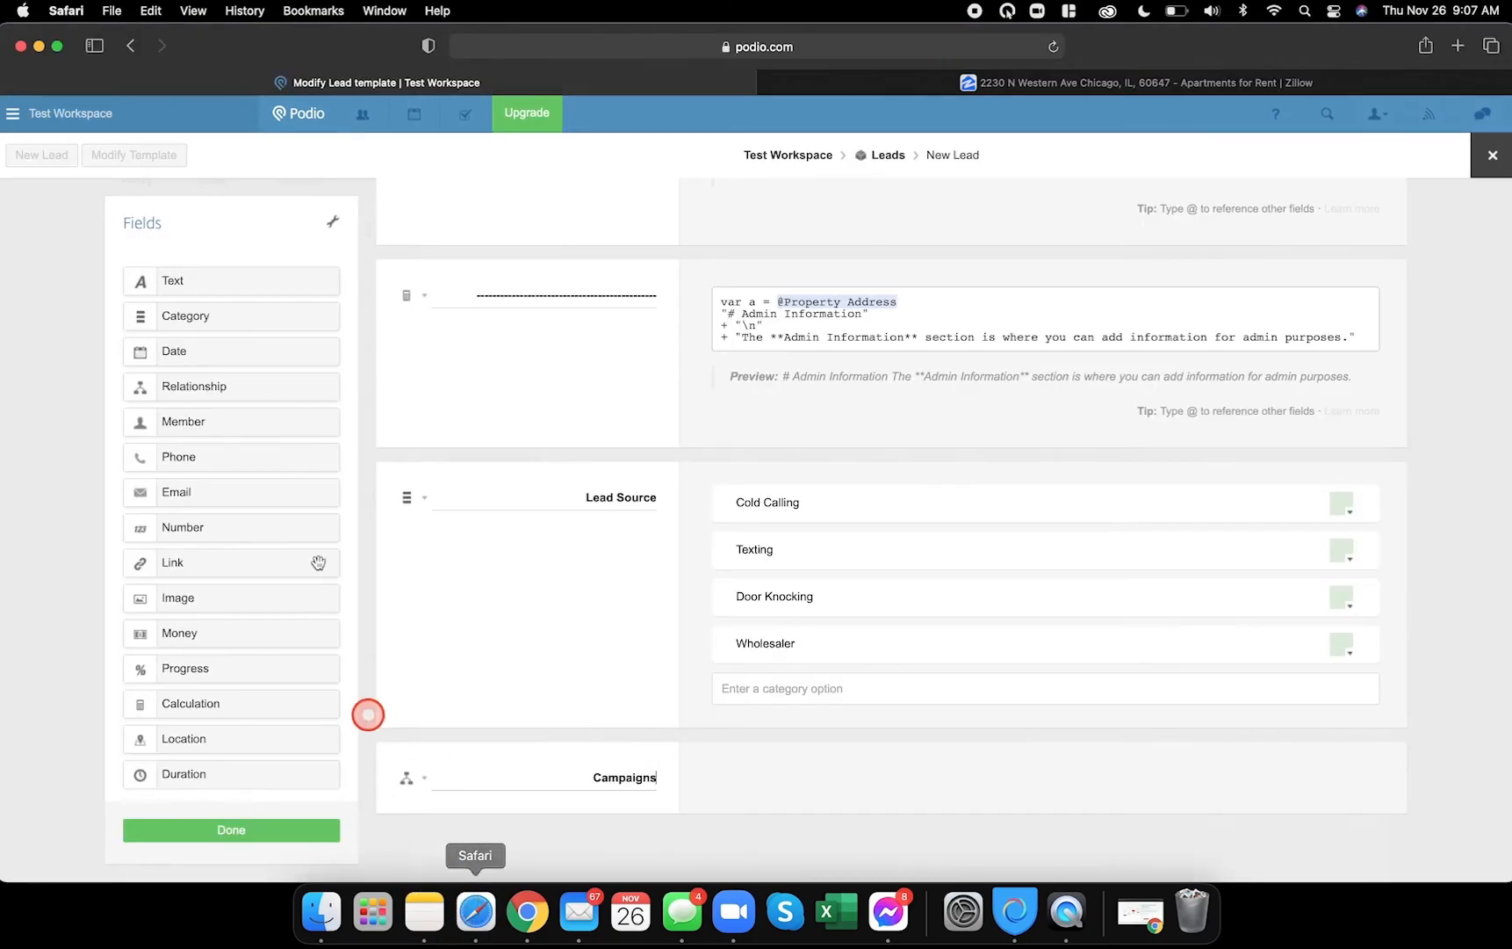
drag(199, 571, 524, 828)
double_click(624, 863)
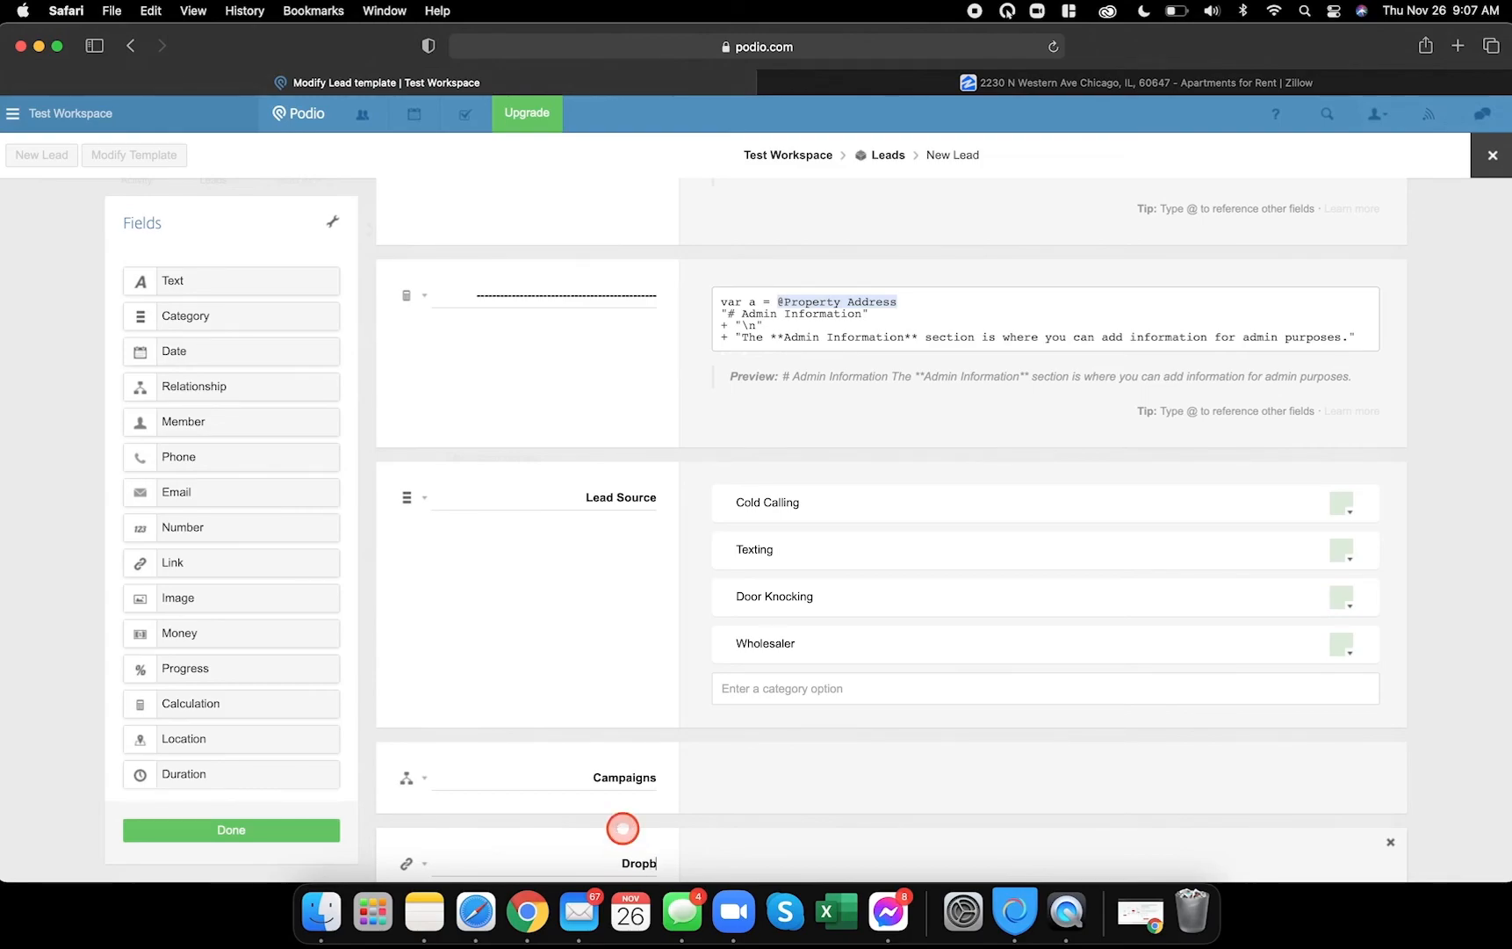
scroll(682, 813, down, 2)
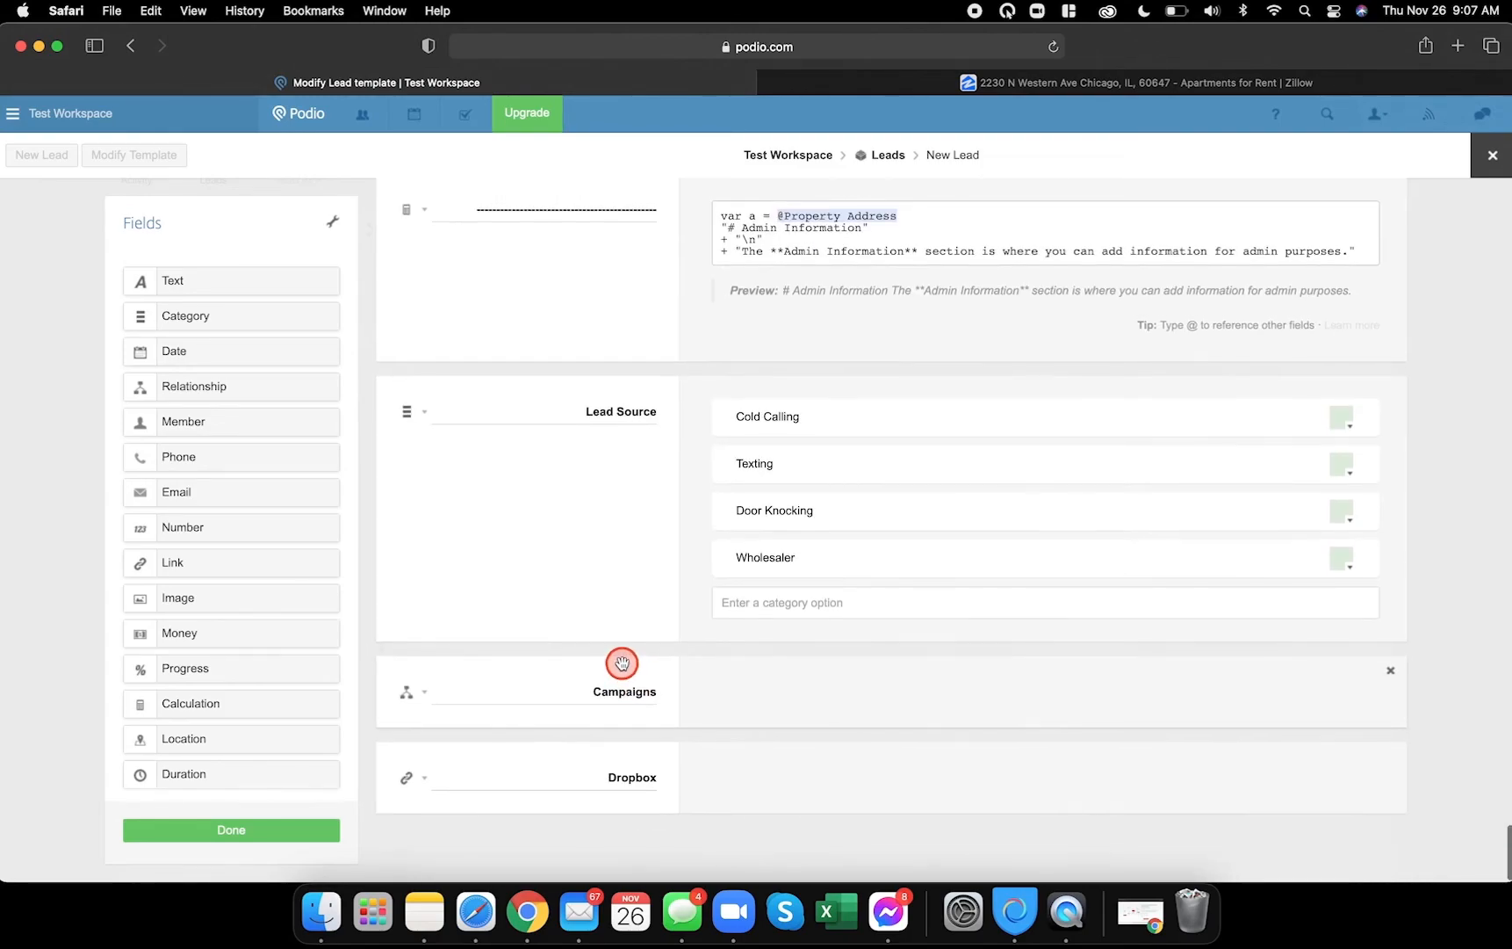
click(303, 839)
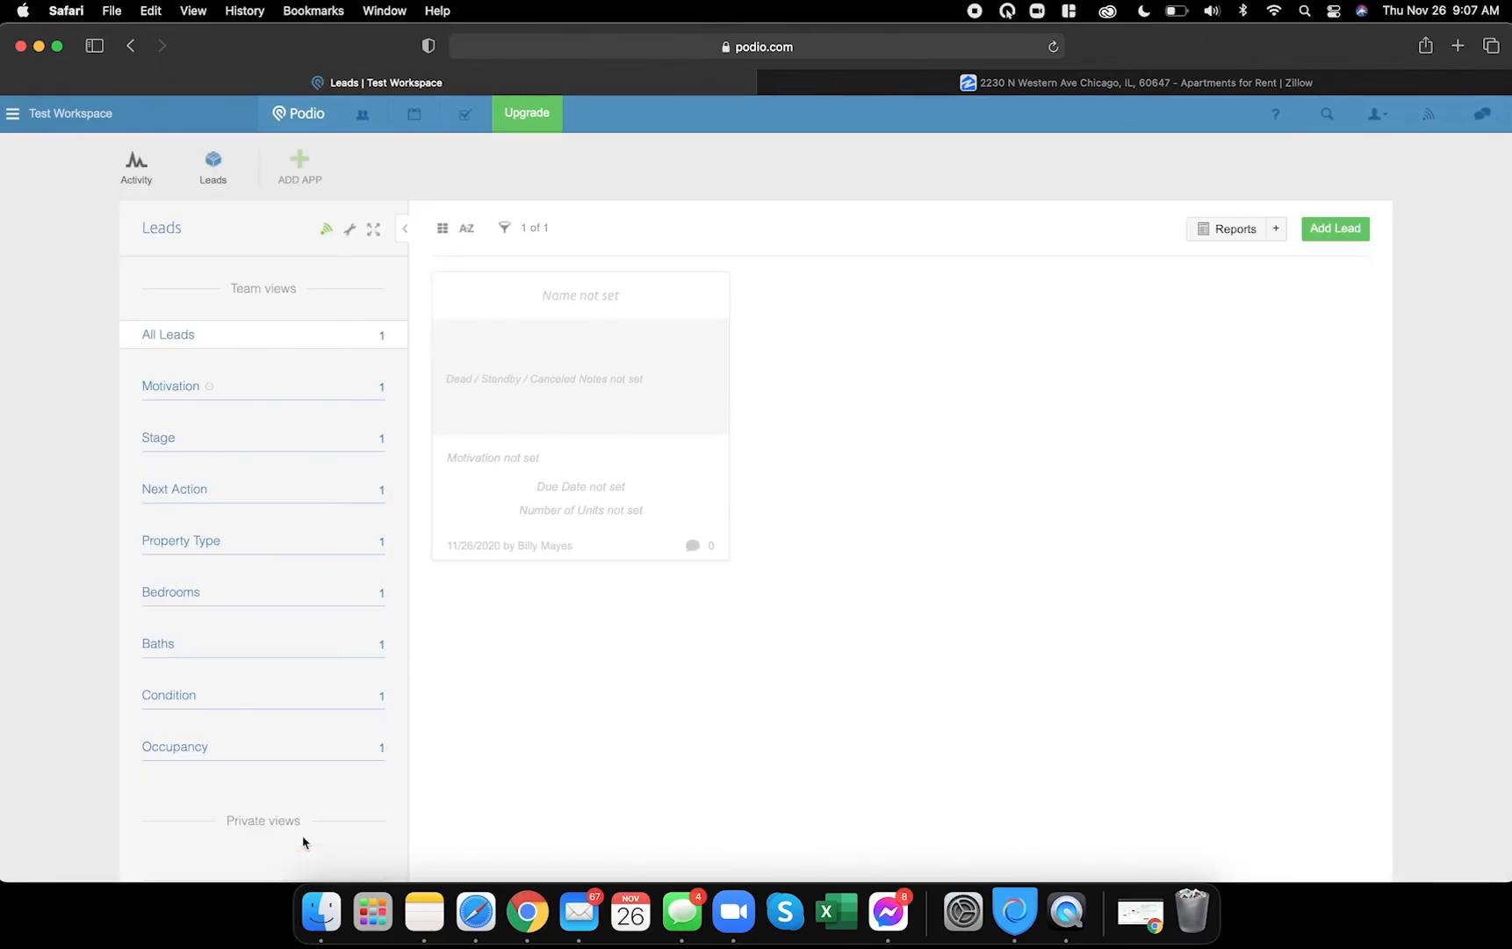
click(650, 321)
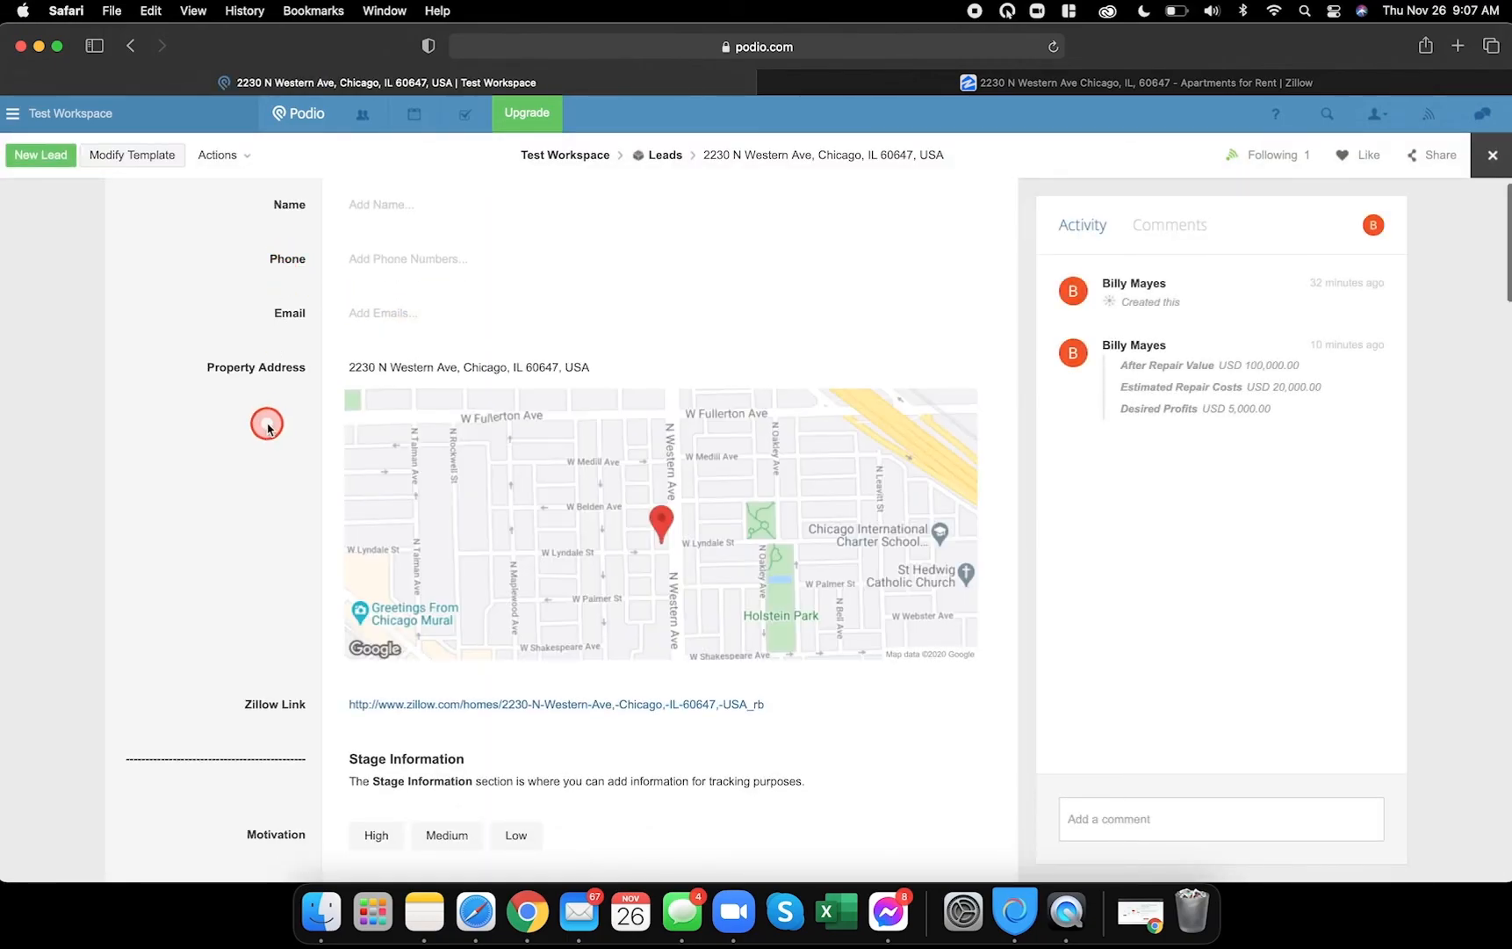
- Scroll through the lead's new fields and reopen Demo 1's Test Lead for comparison
scroll(268, 426, down, 15)
scroll(268, 429, down, 10)
scroll(268, 427, down, 6)
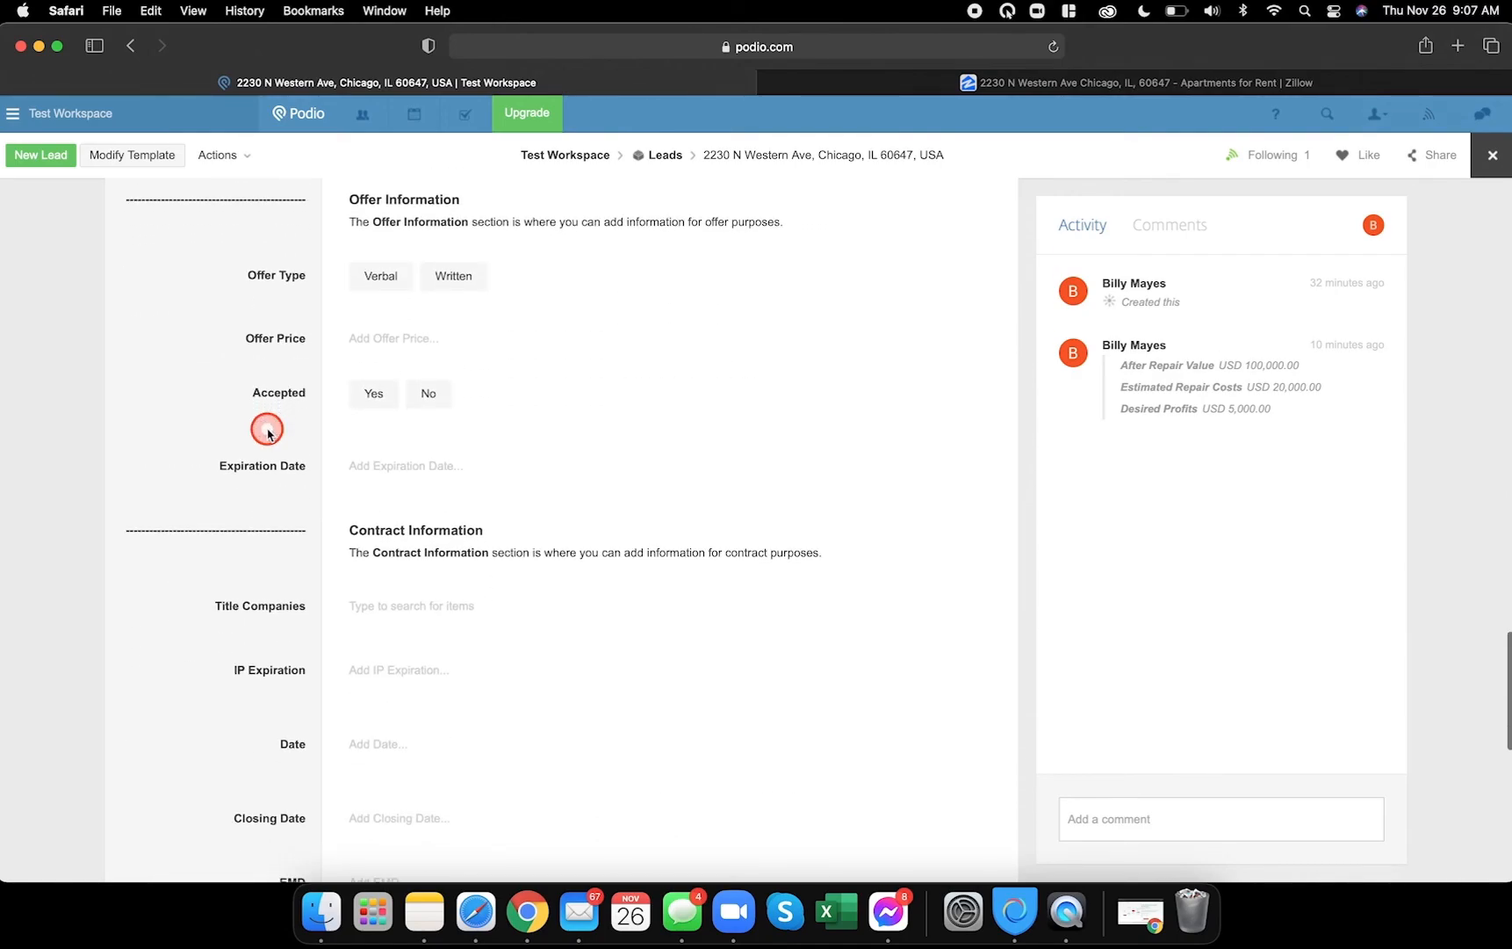
click(527, 912)
click(1484, 184)
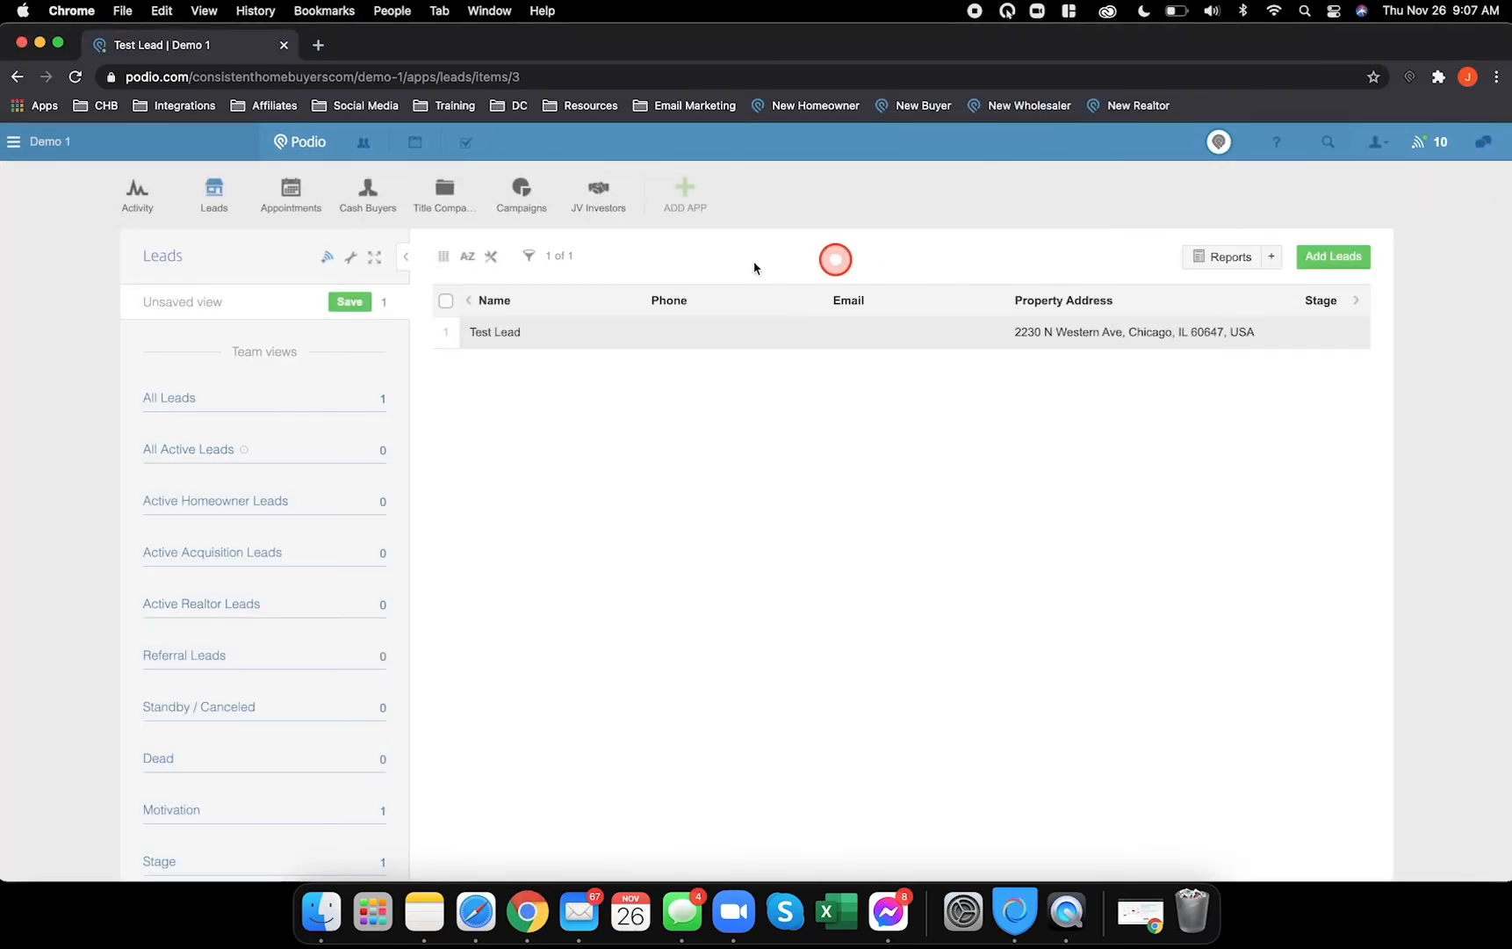
click(516, 331)
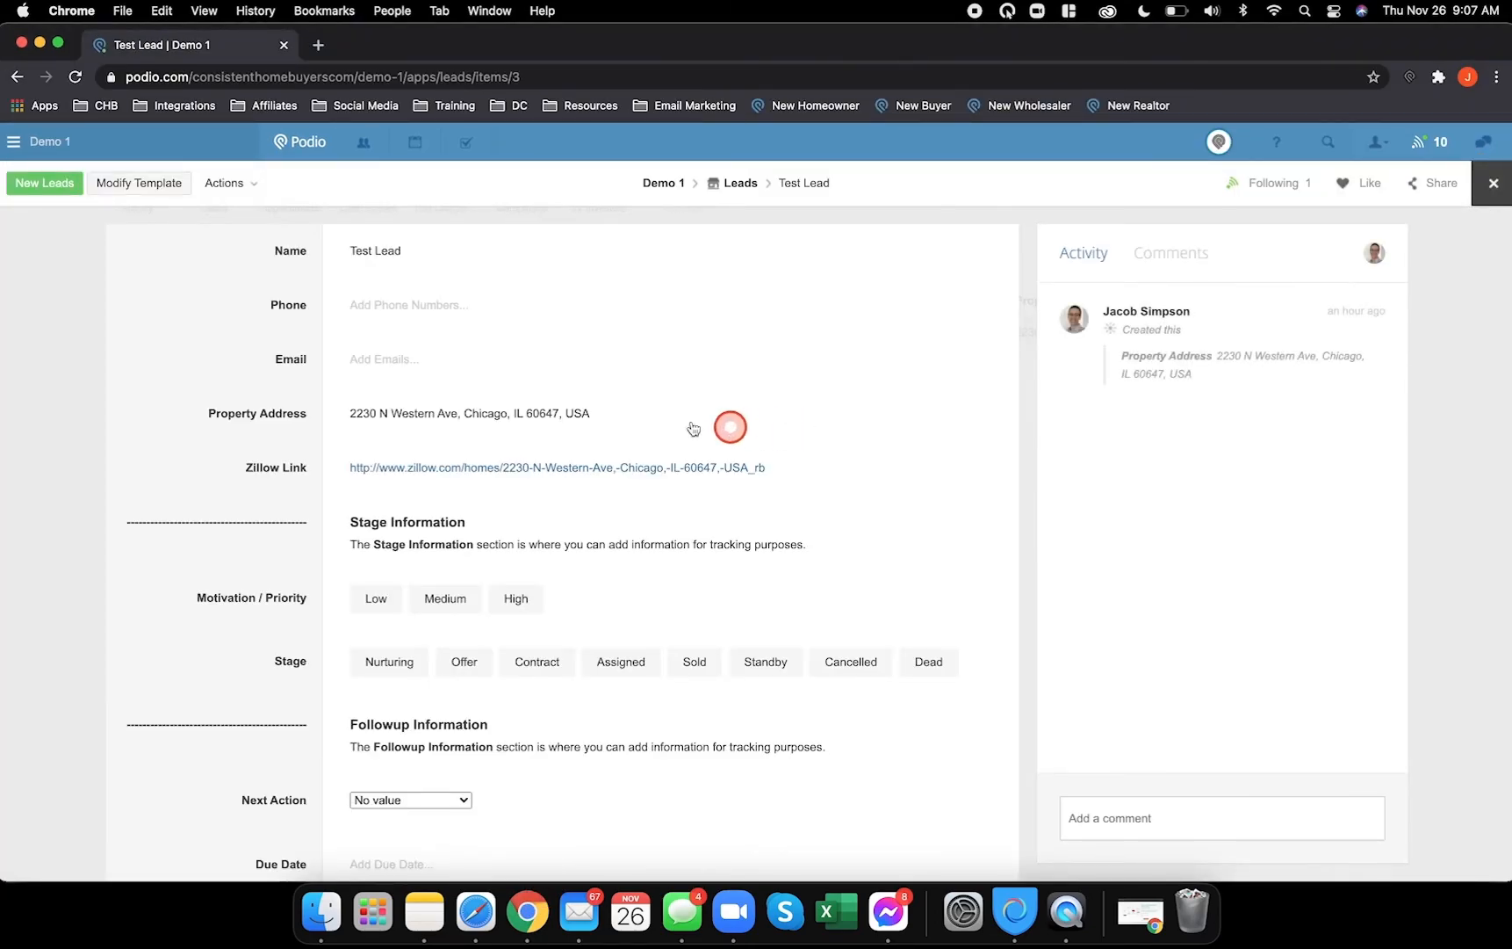
- Review Demo 1's Test Lead fields, then close the Test Workspace lead record
scroll(243, 405, down, 3)
scroll(253, 417, down, 5)
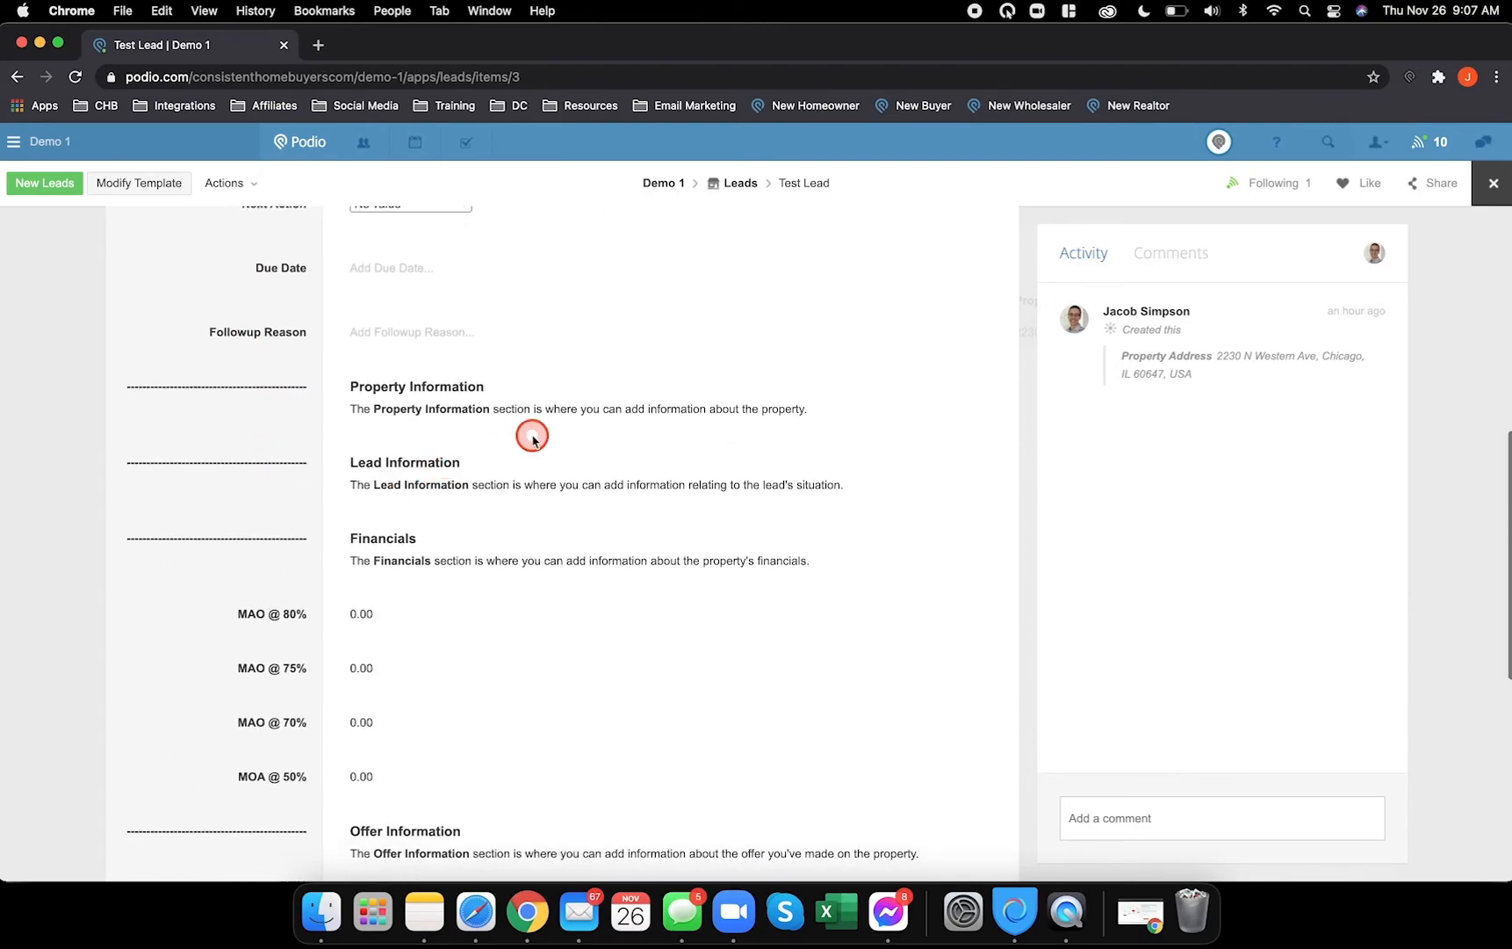
scroll(296, 502, down, 5)
scroll(296, 502, down, 3)
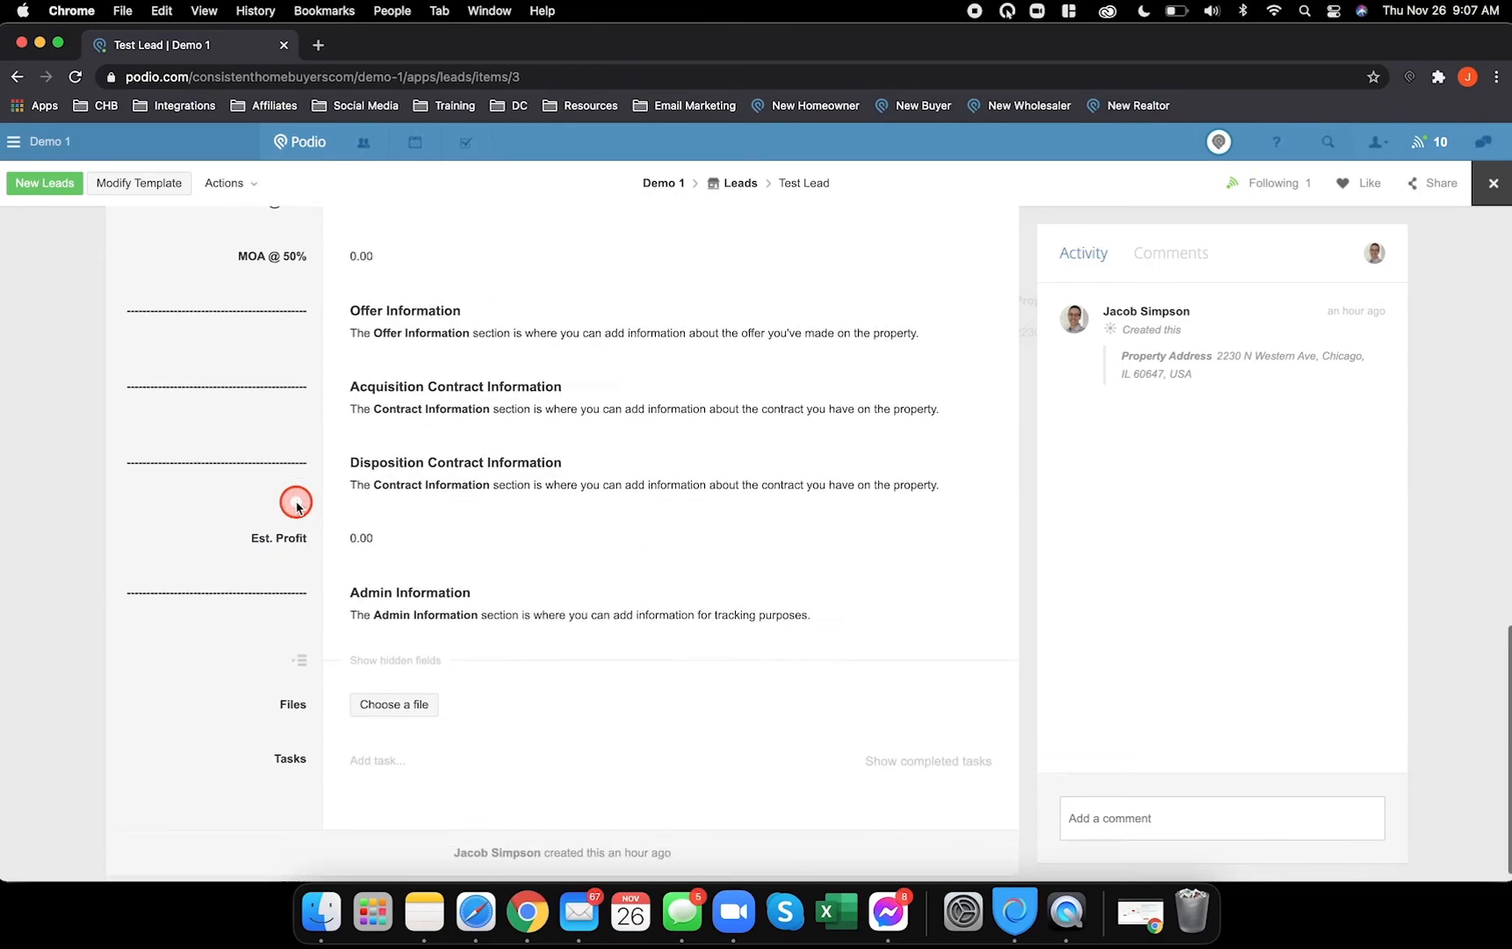
scroll(297, 504, up, 15)
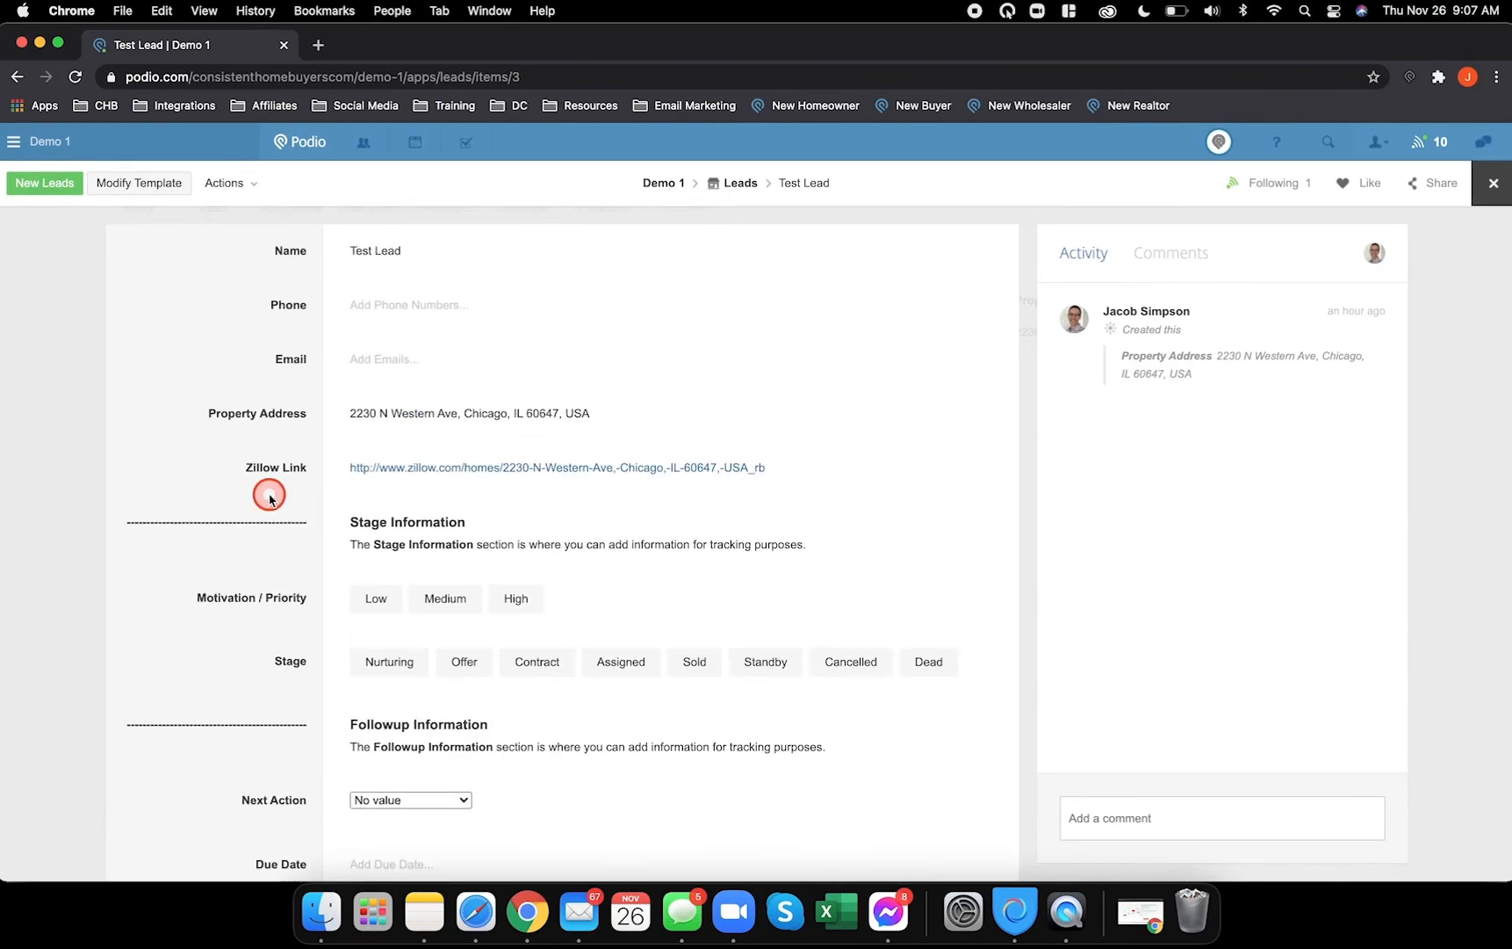
click(483, 896)
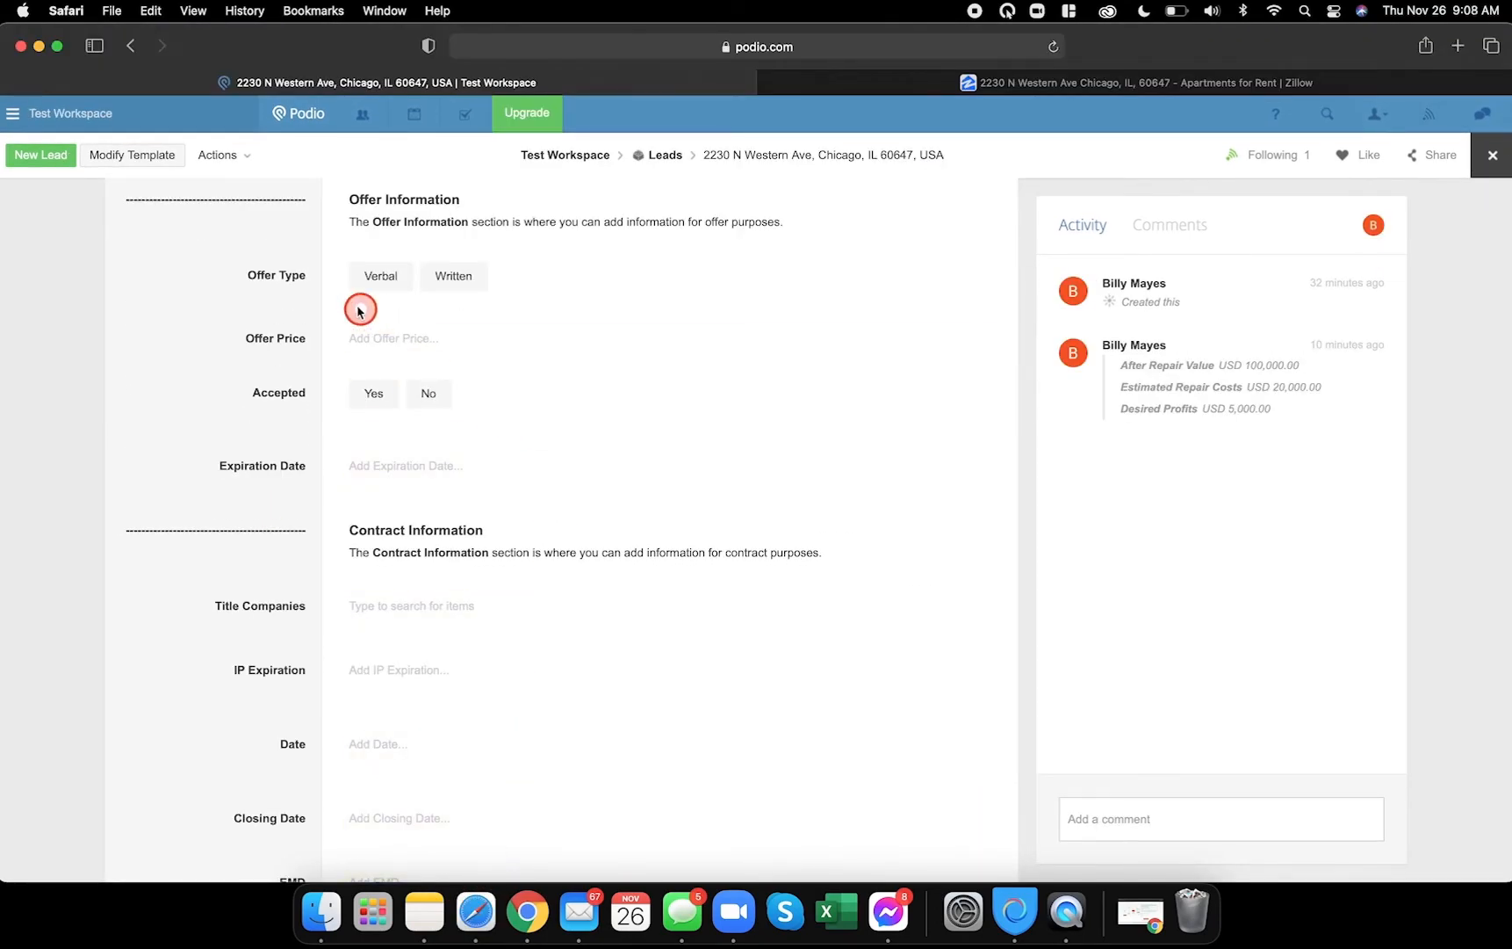
click(1492, 156)
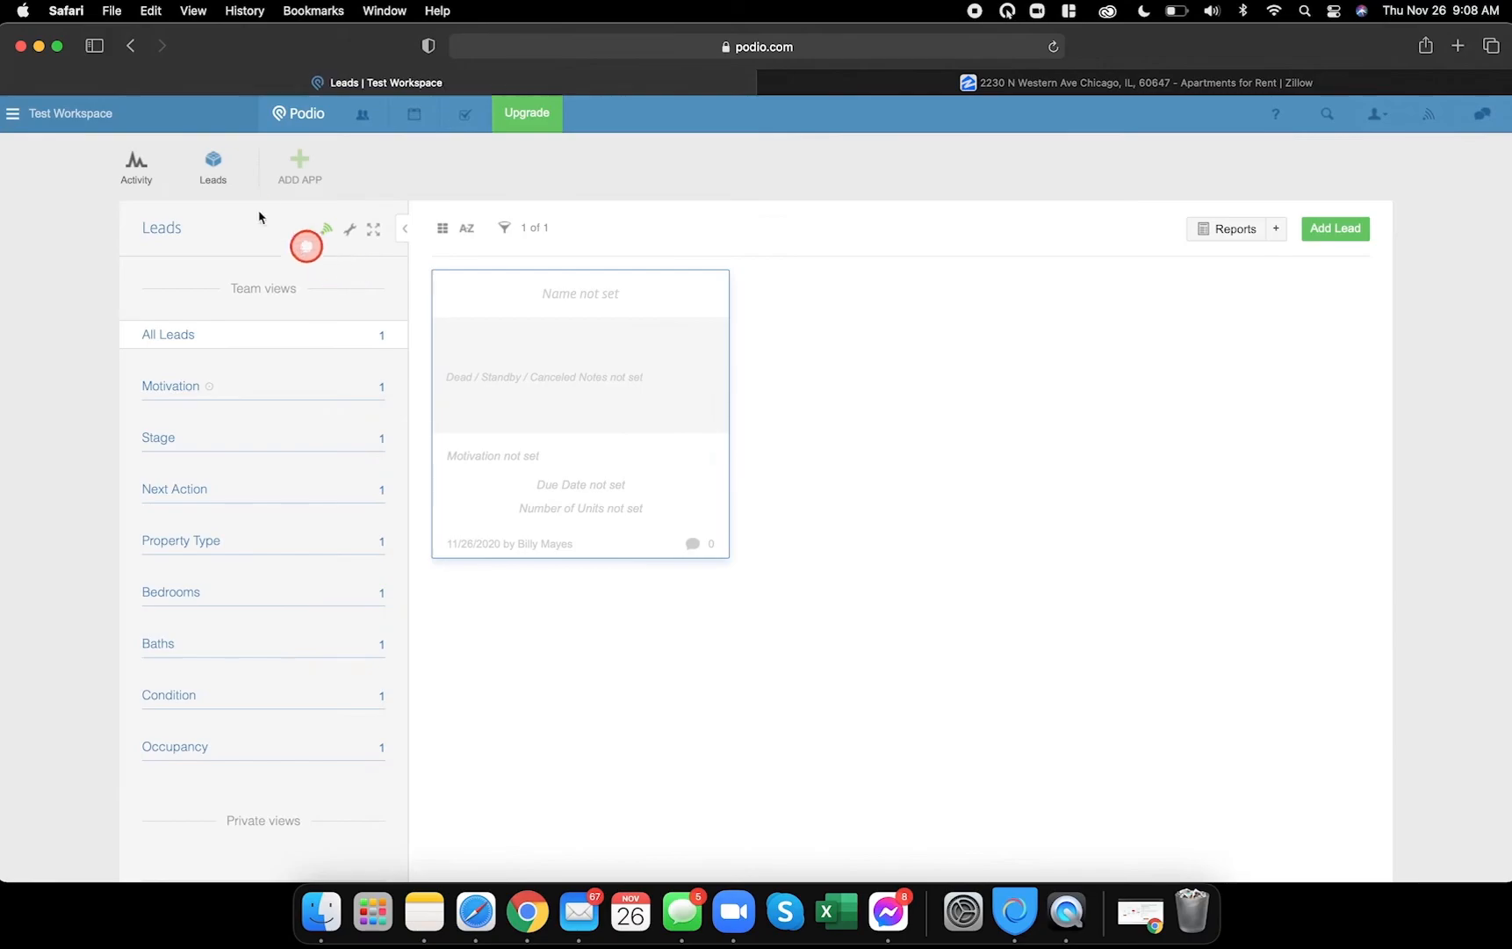
click(350, 228)
- Open the Leads template for editing and make the Email field hidden when empty
click(384, 273)
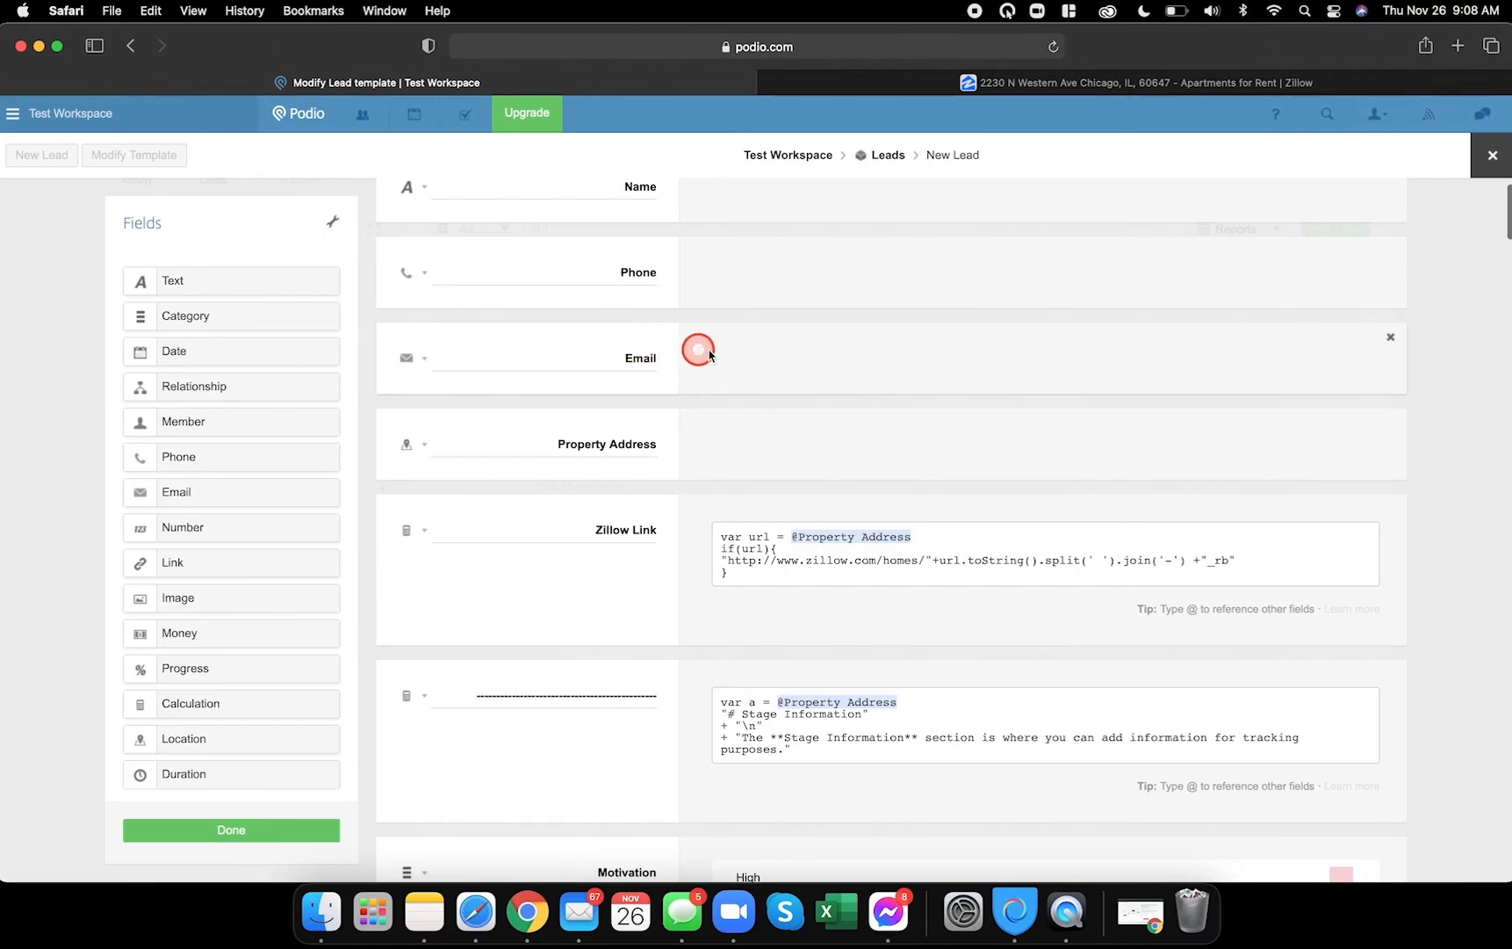
click(426, 359)
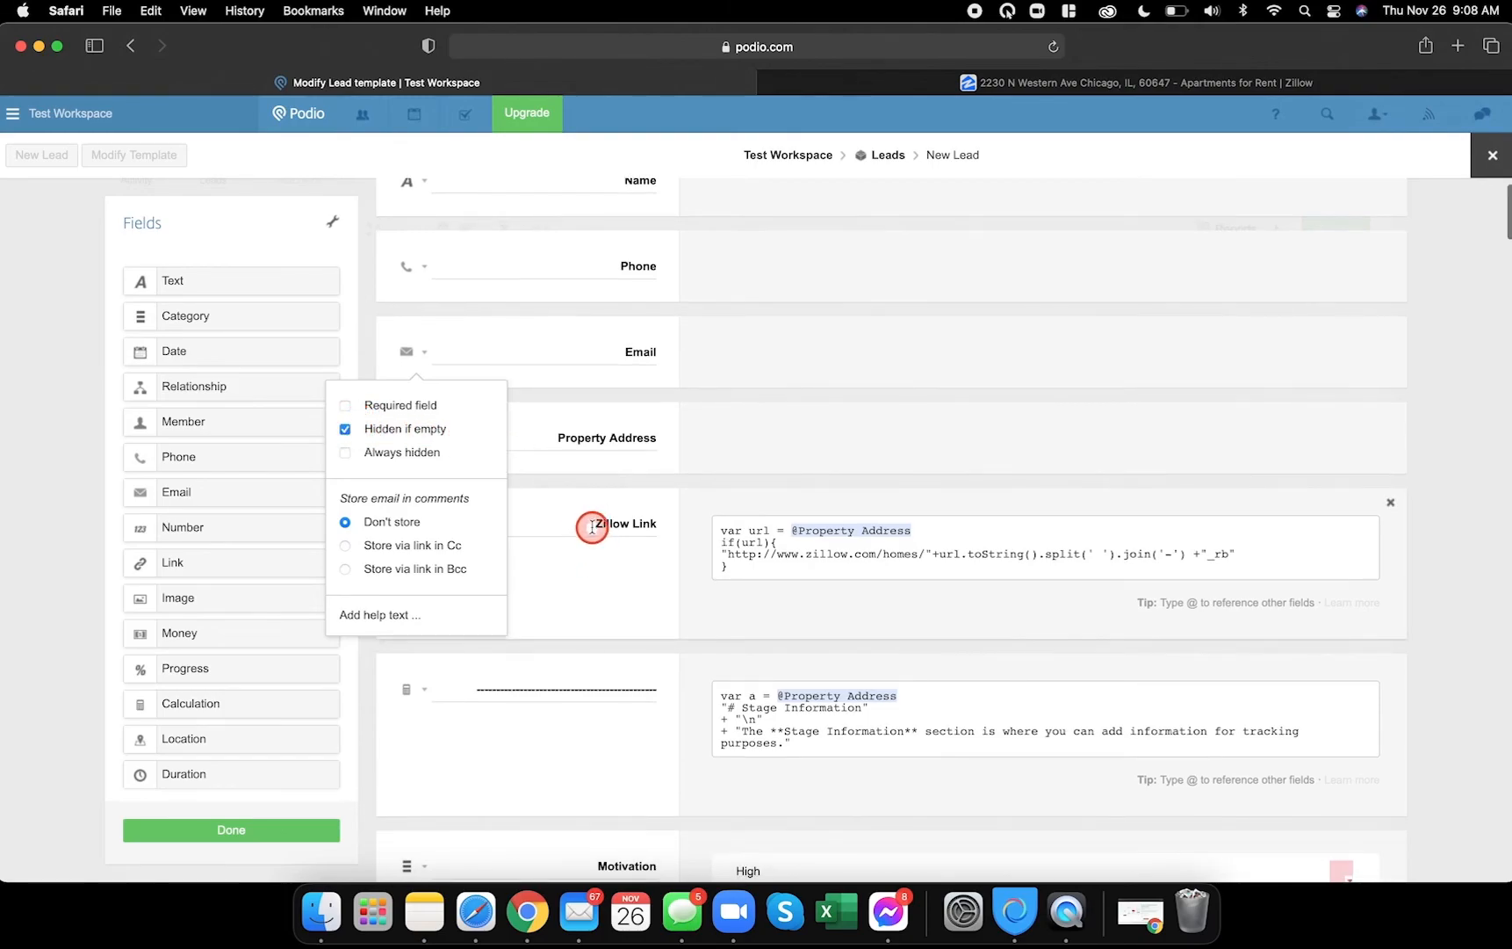
click(587, 433)
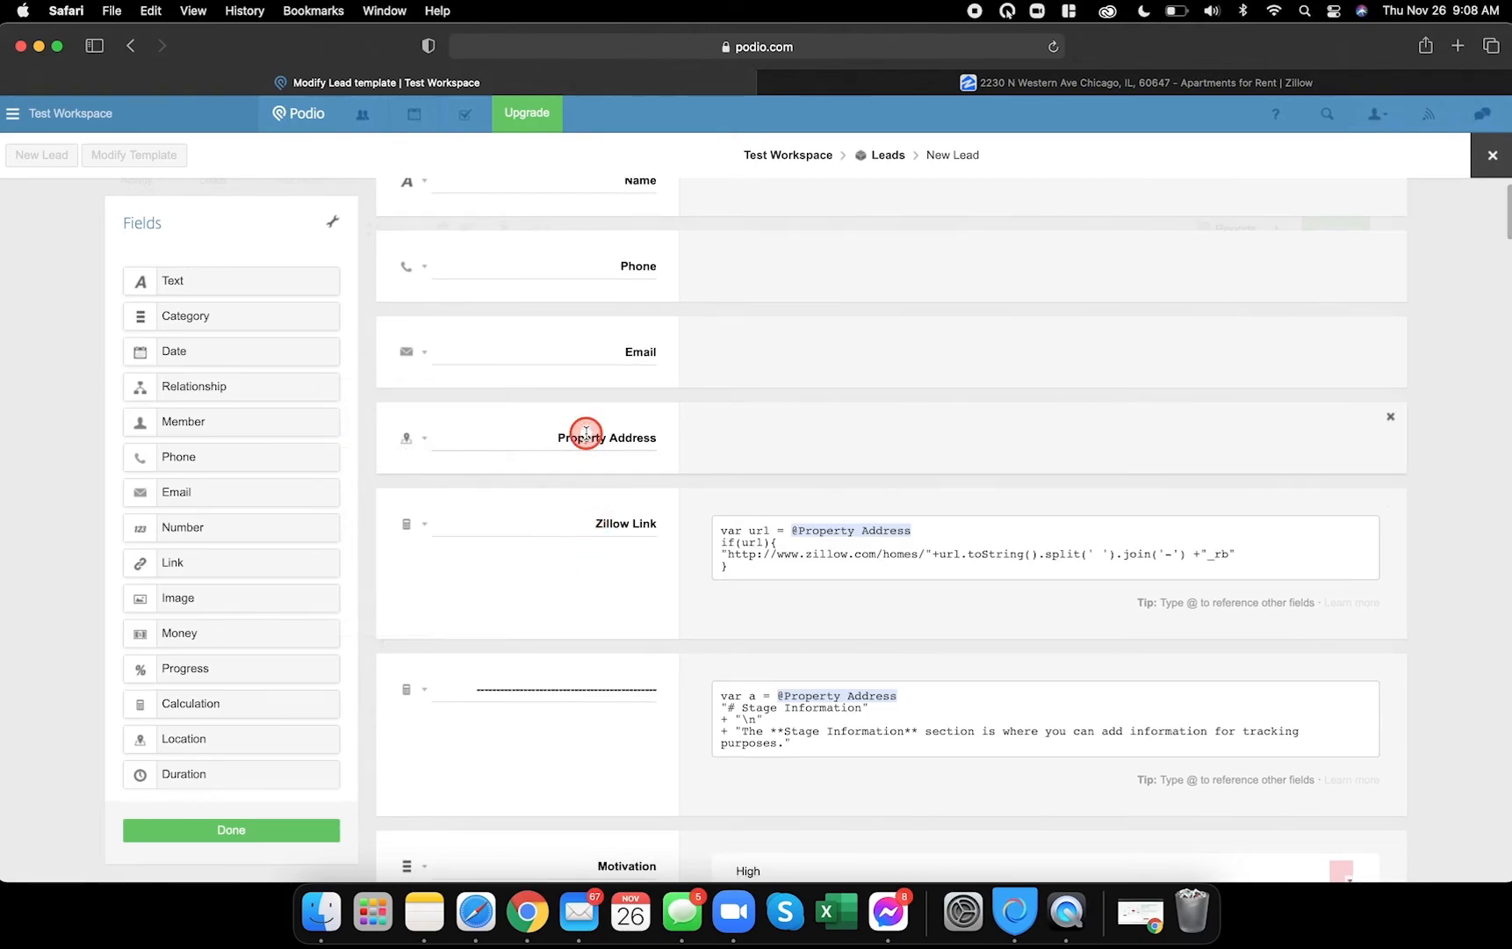
click(427, 438)
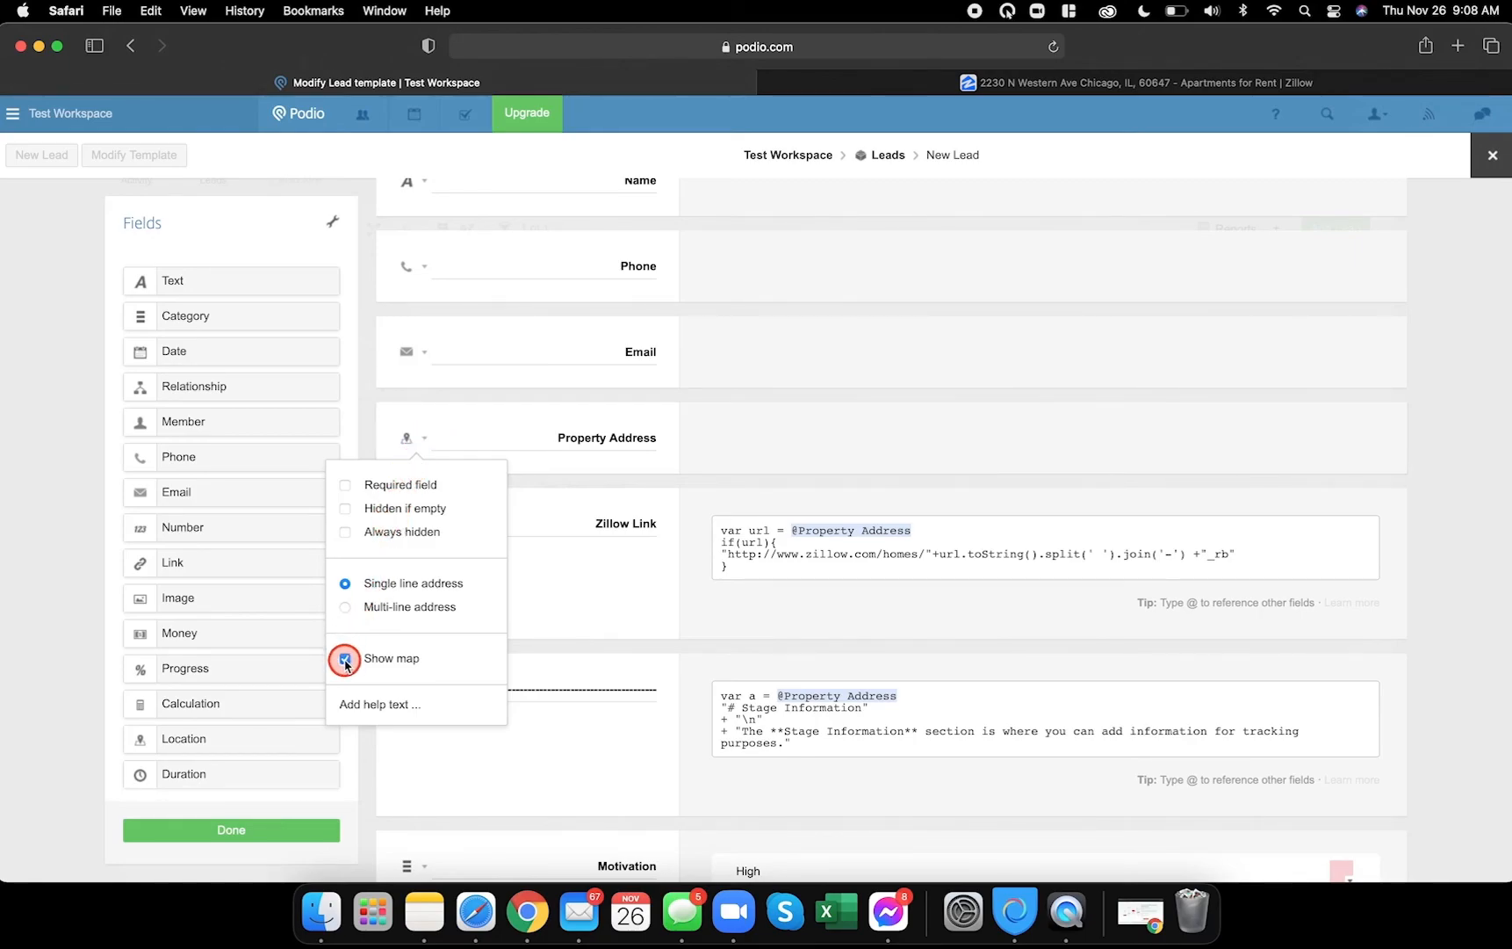
click(595, 599)
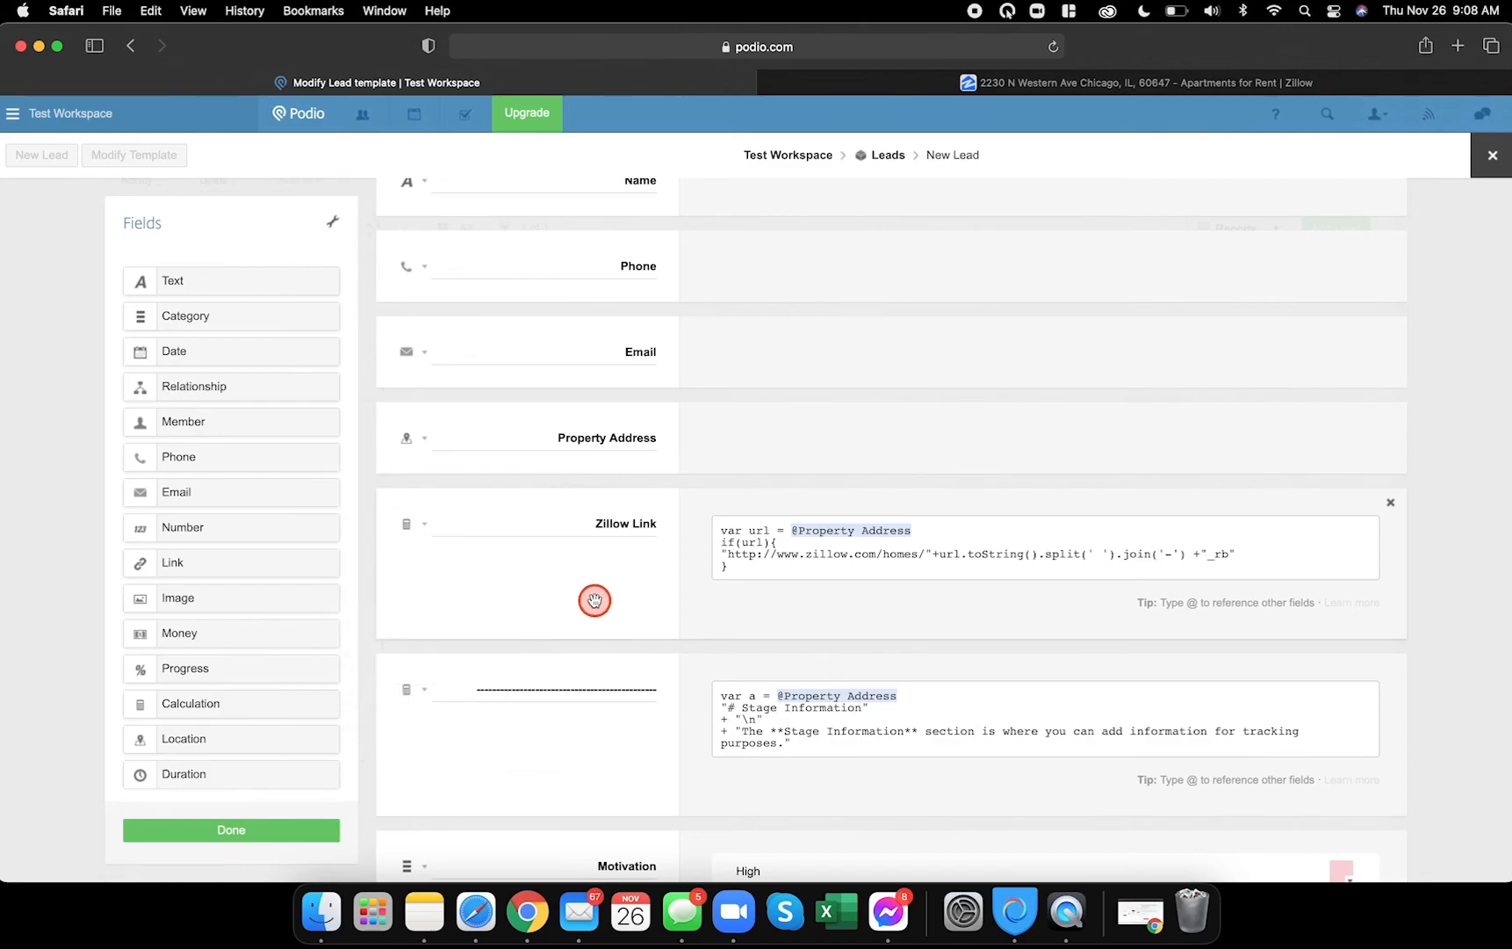
- Show the Property Type field as a drop-down list
scroll(594, 599, down, 3)
scroll(594, 600, down, 7)
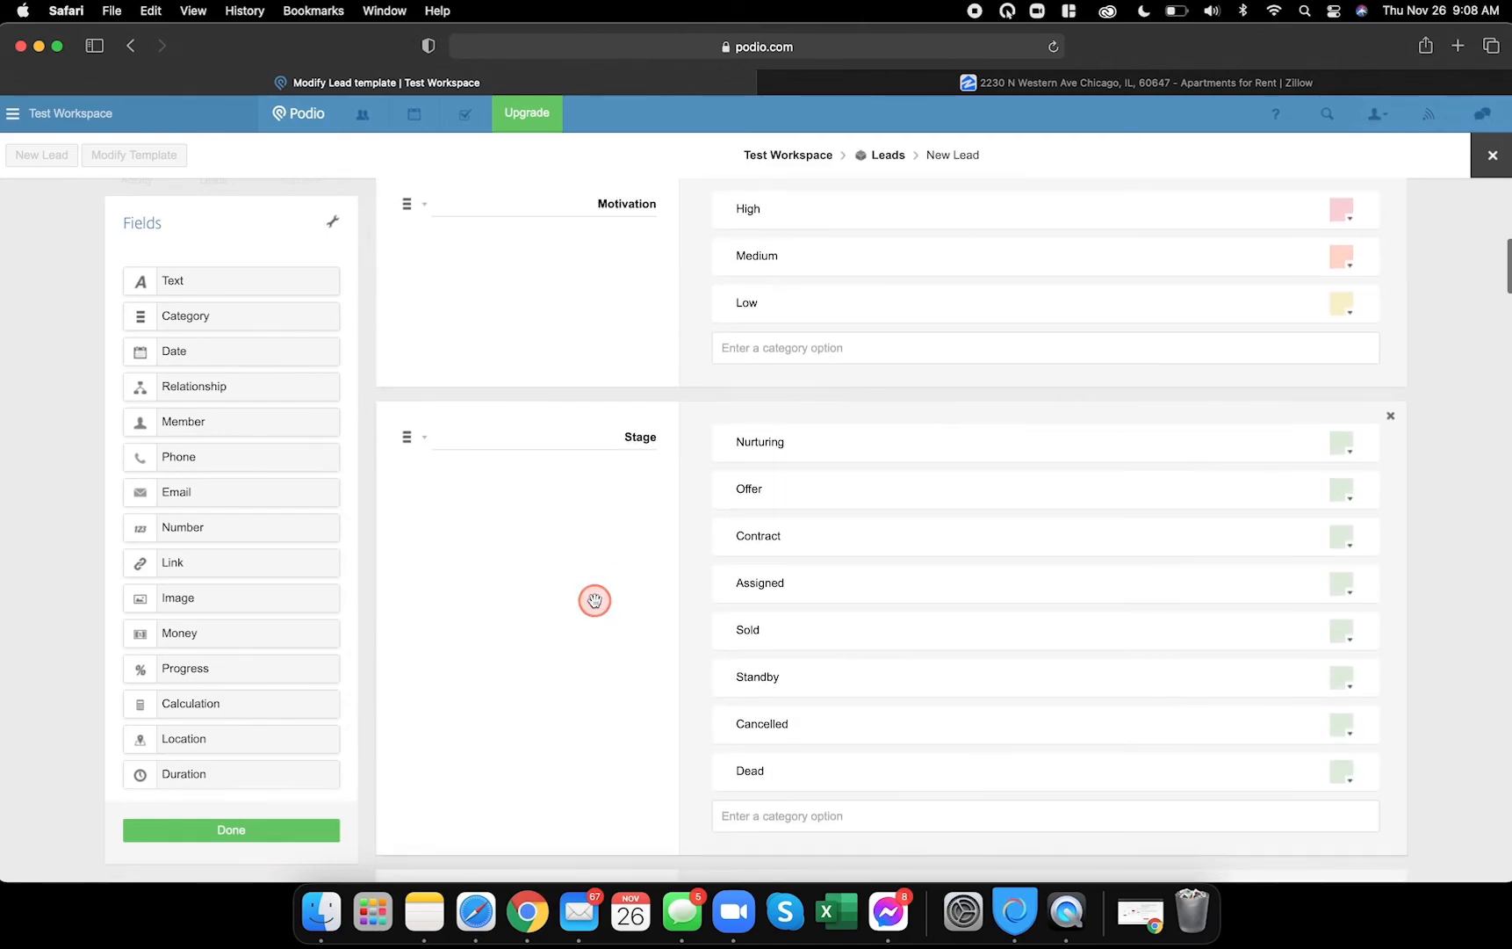
scroll(595, 600, down, 12)
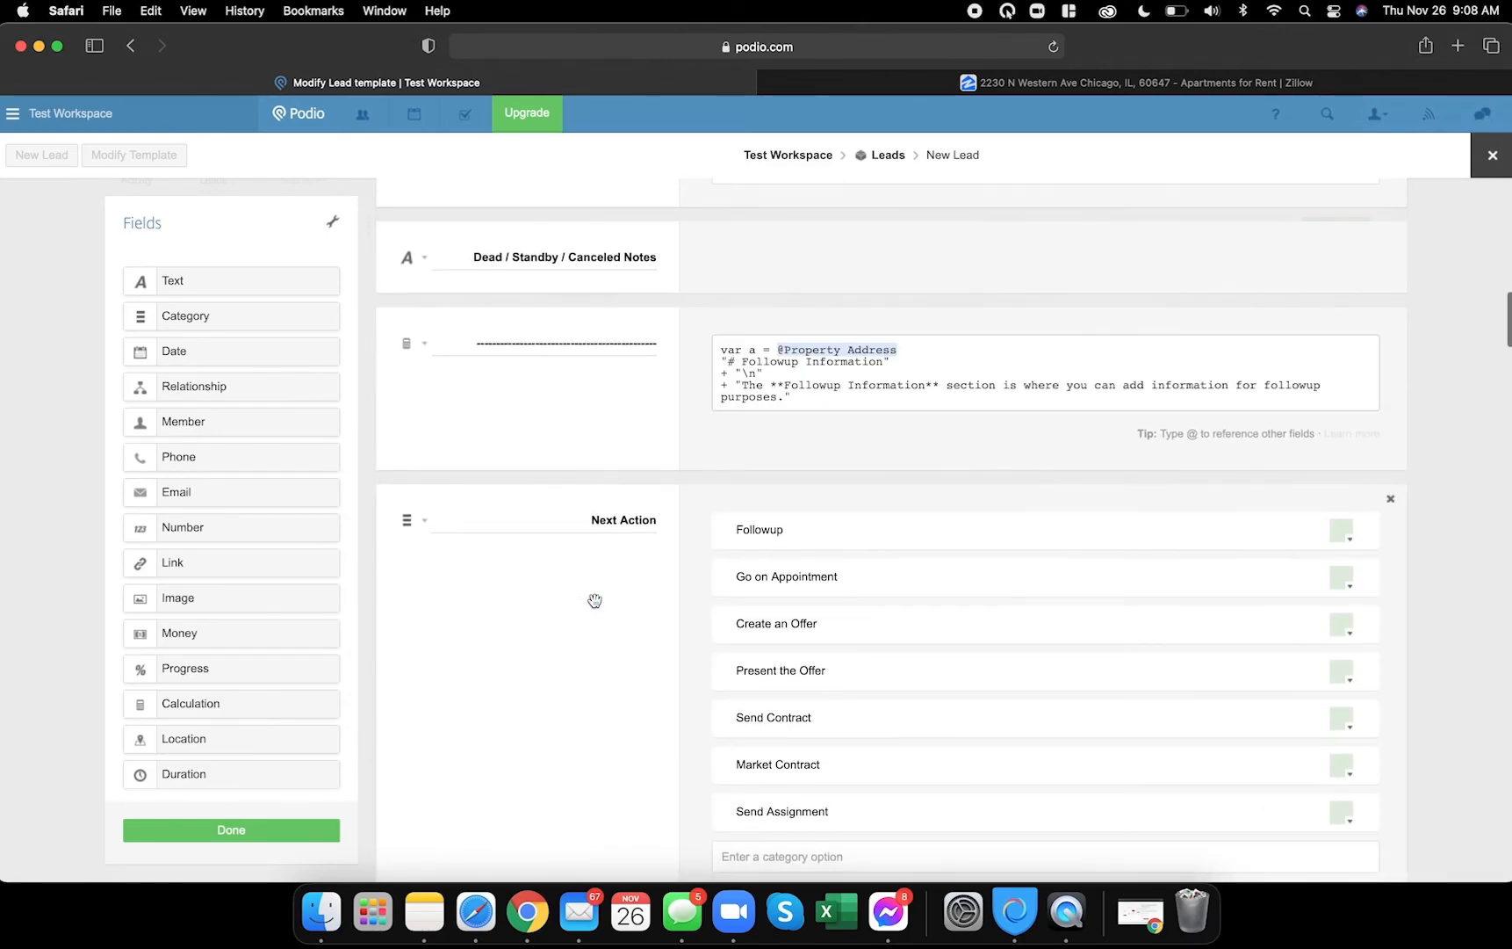
scroll(594, 600, down, 2)
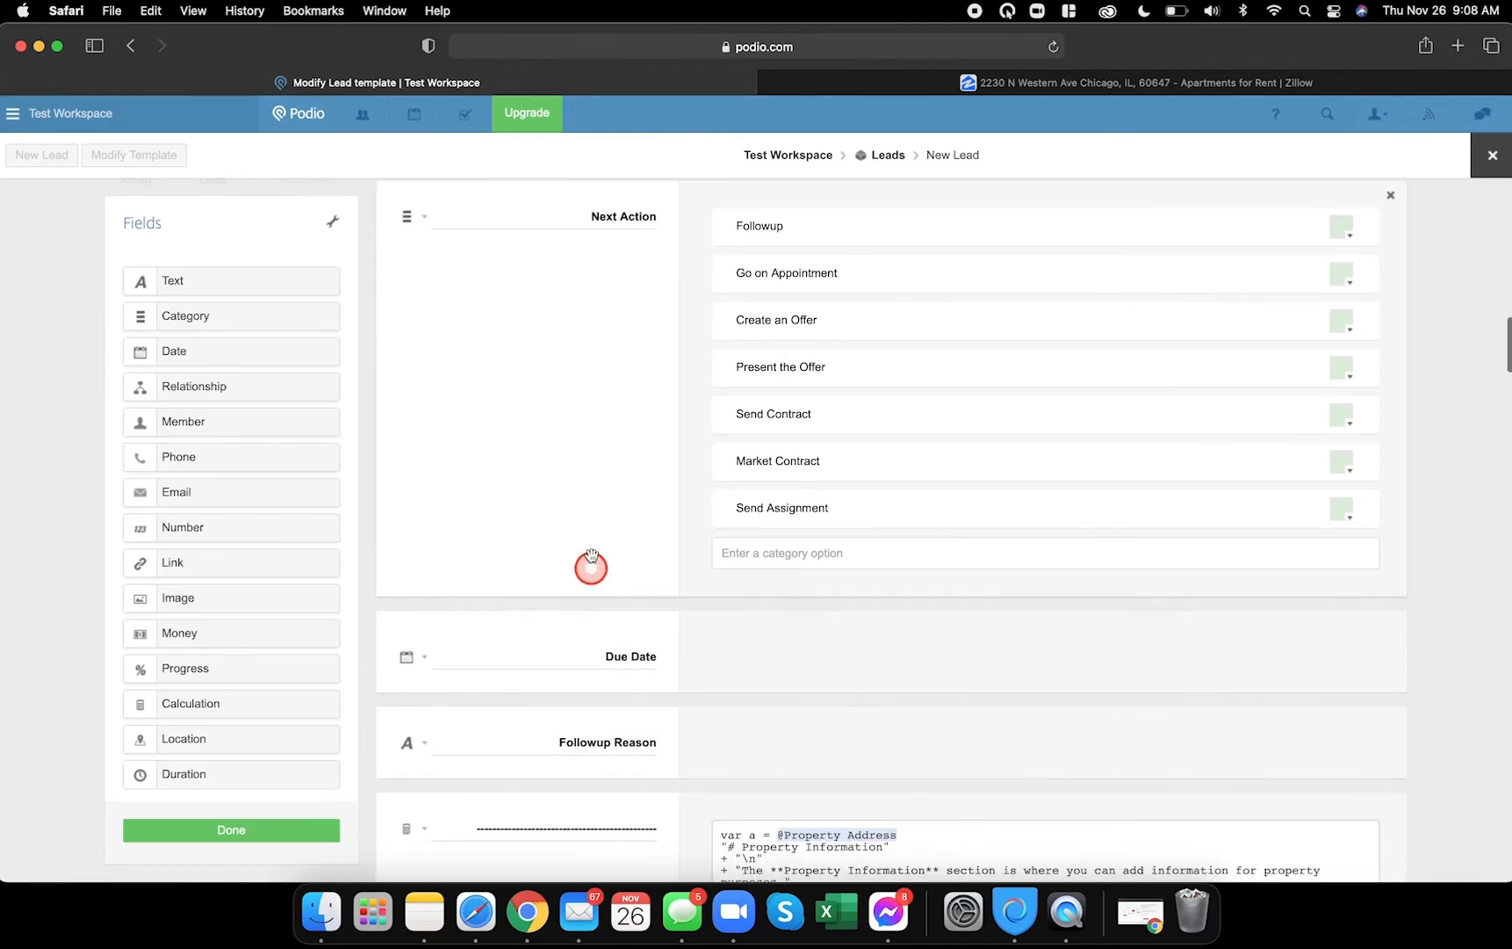
scroll(621, 462, down, 8)
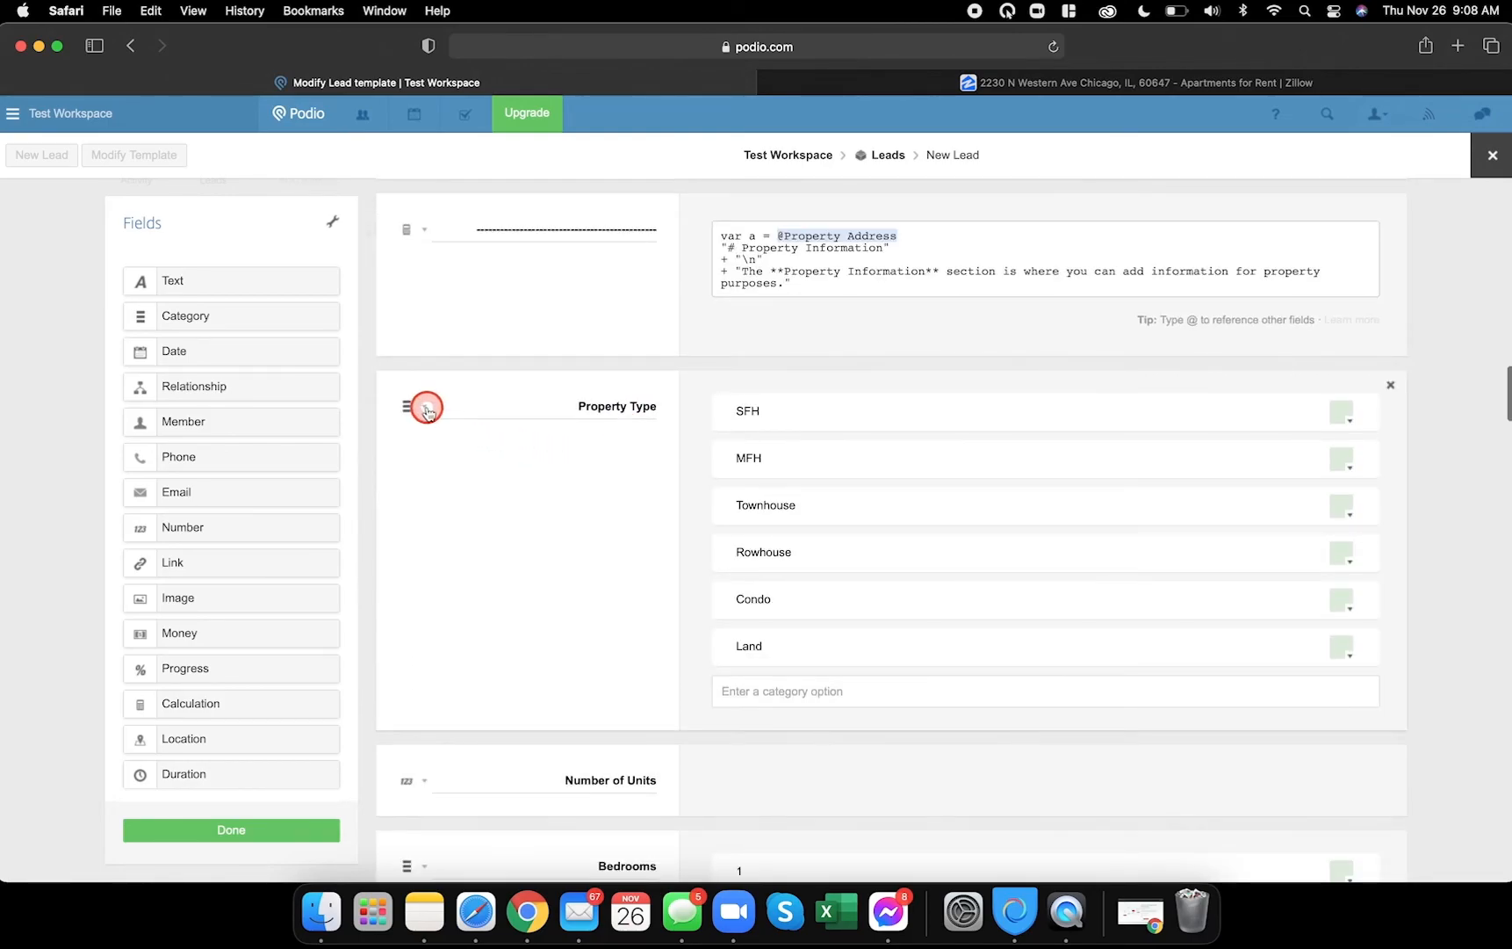
click(424, 405)
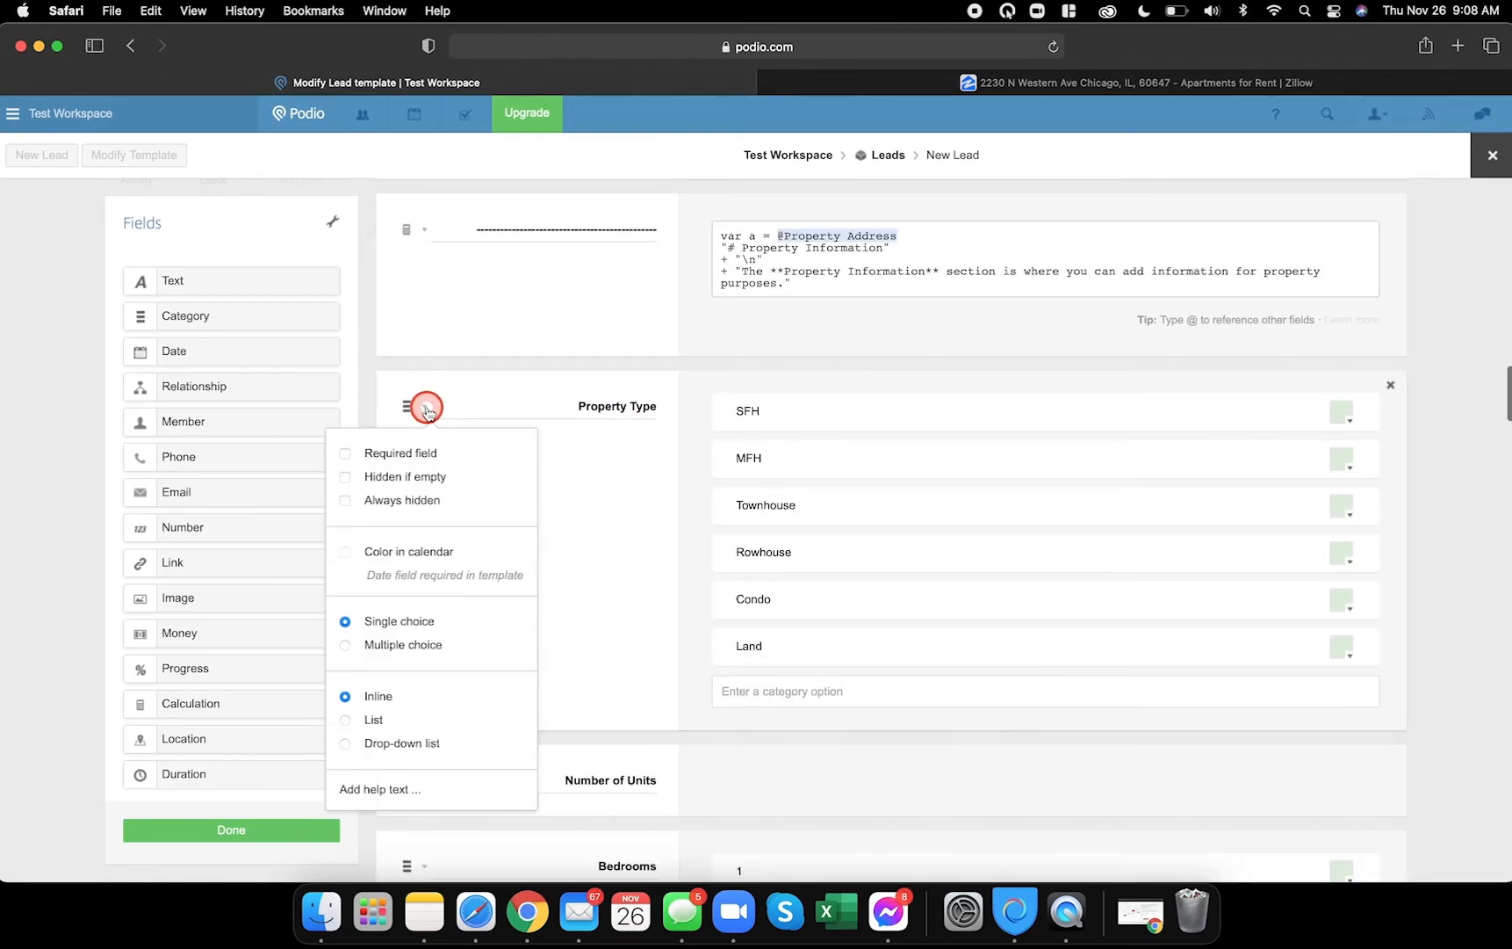
click(346, 743)
click(588, 654)
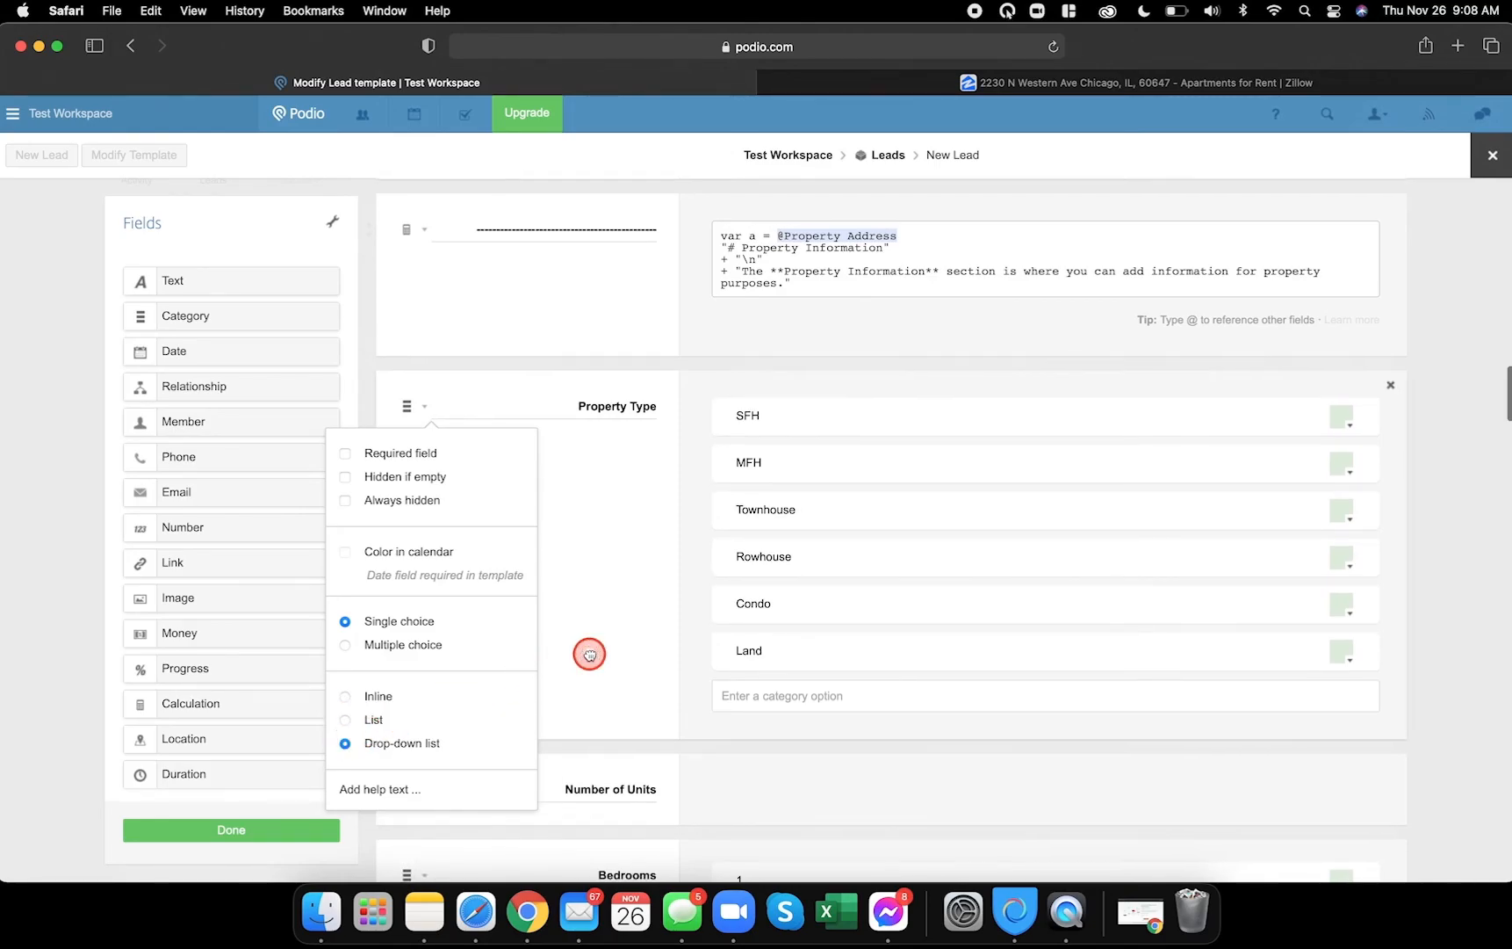
- Switch the Bedrooms field to a drop-down list
scroll(586, 650, down, 4)
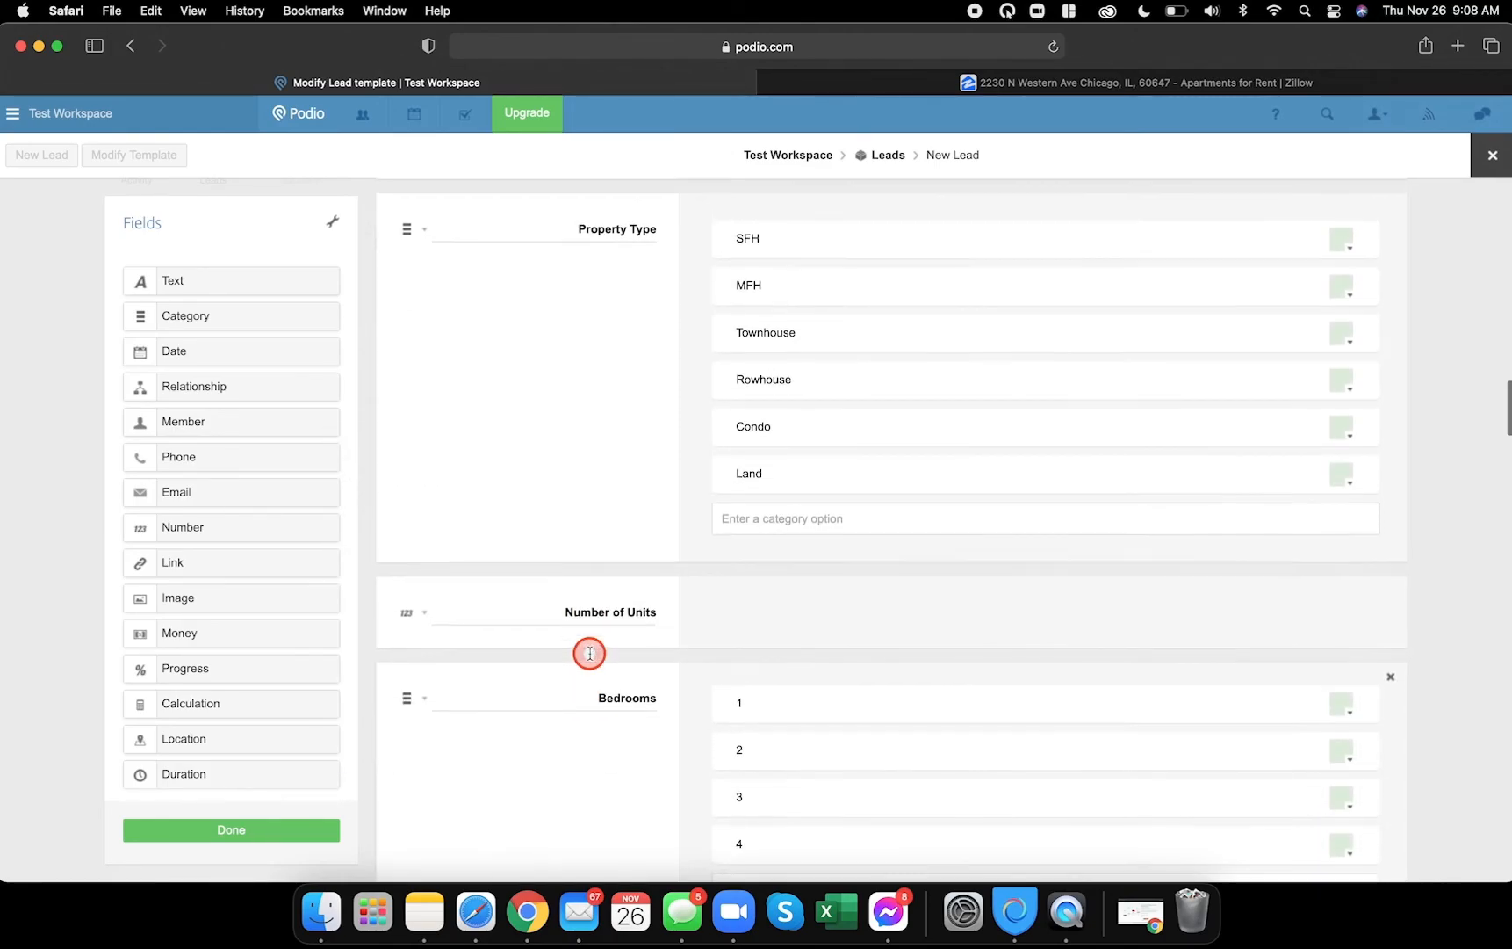
scroll(527, 478, up, 1)
scroll(530, 473, down, 6)
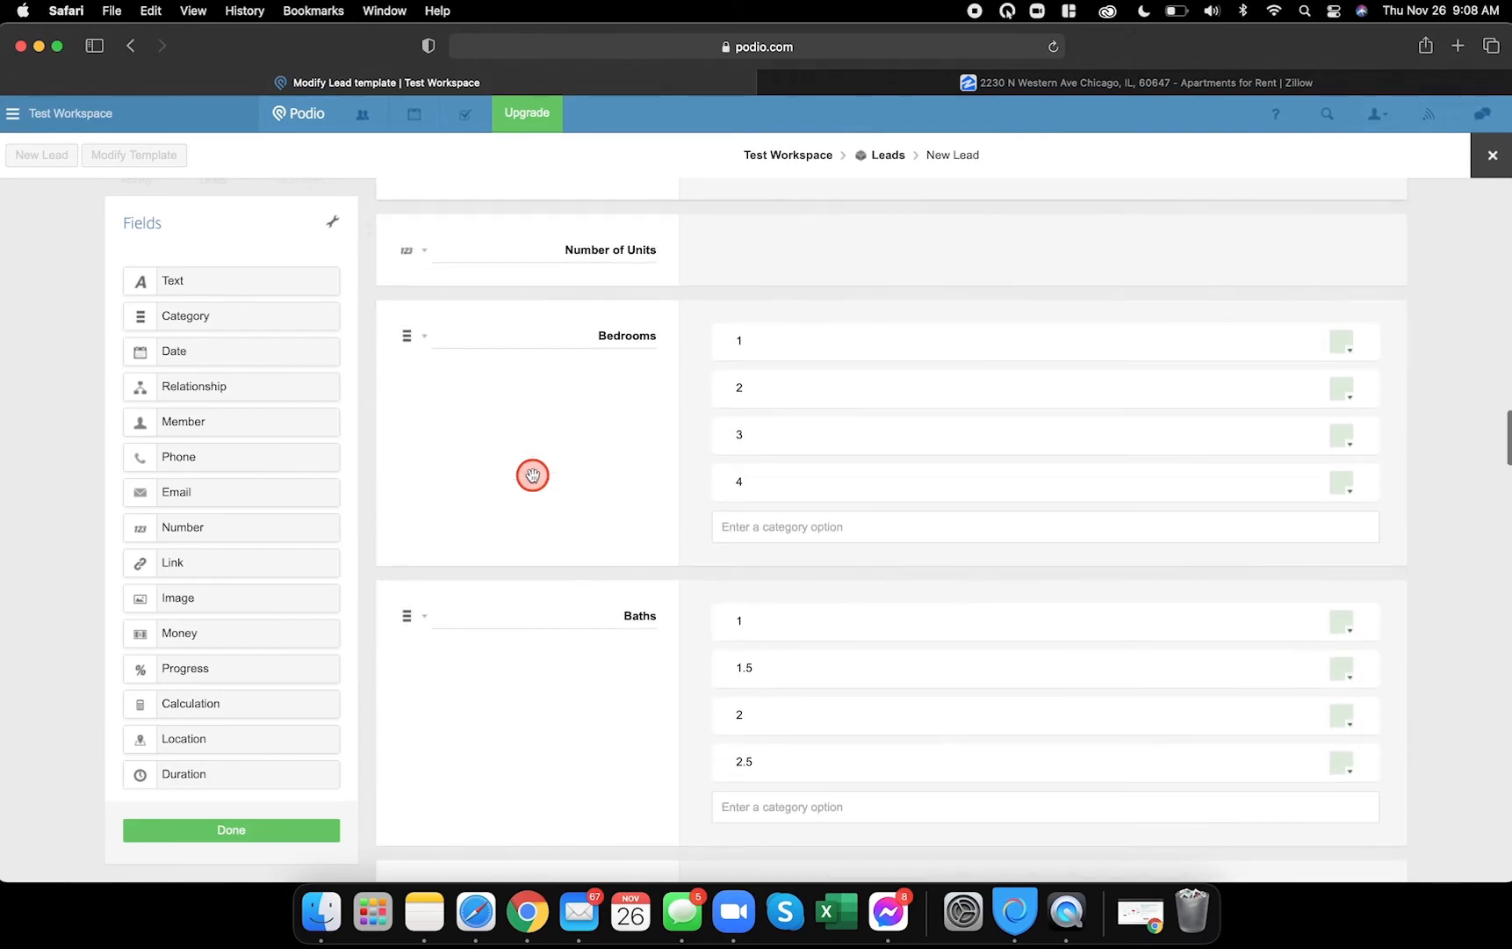
click(415, 335)
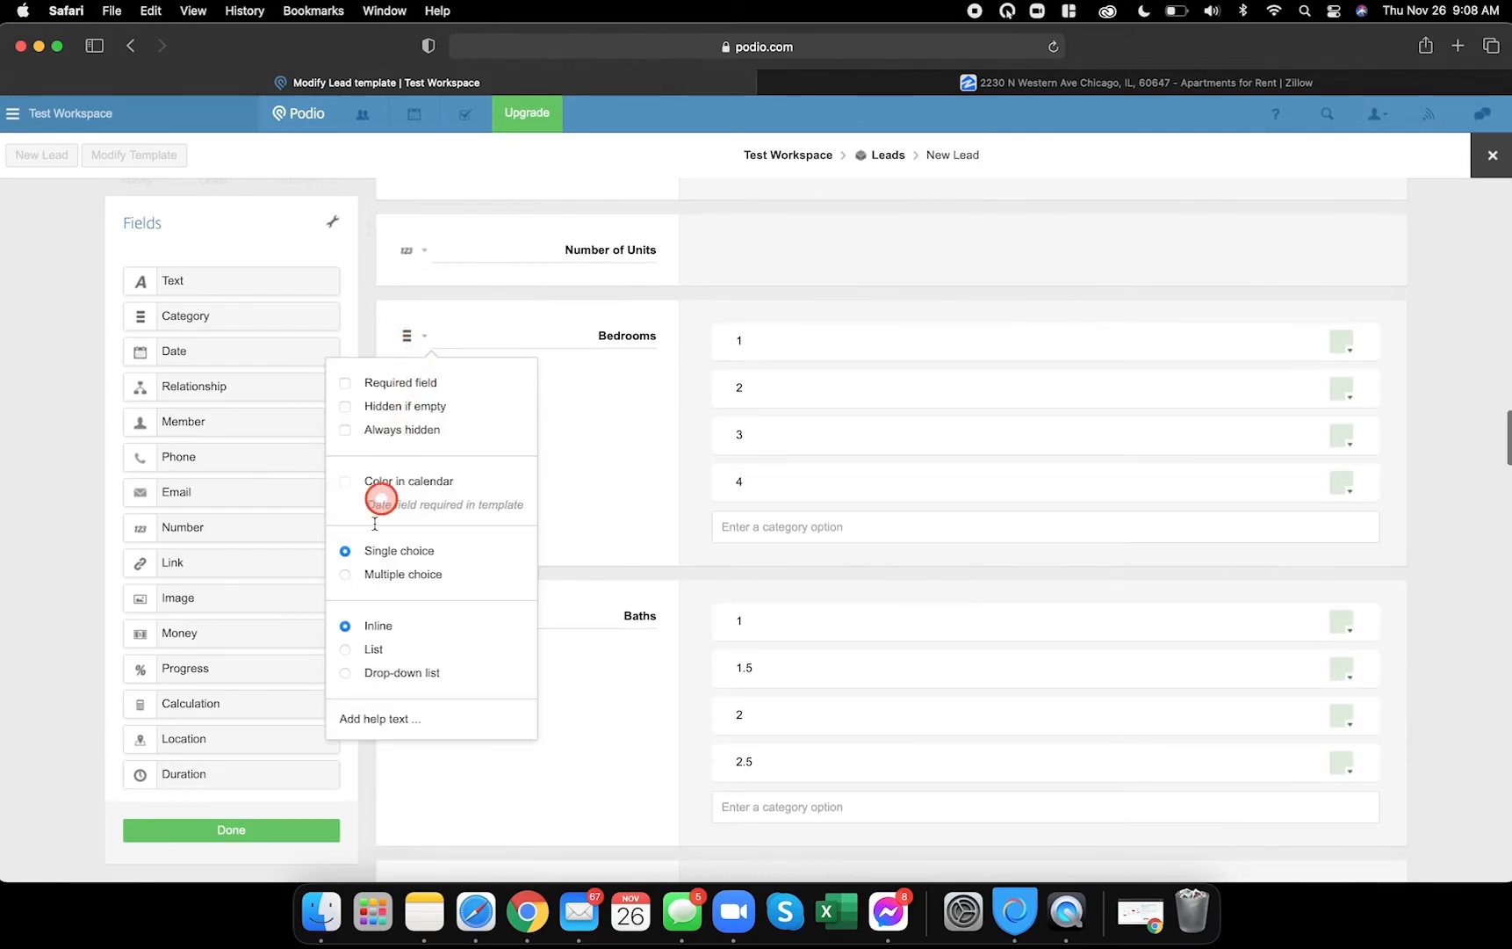
click(345, 673)
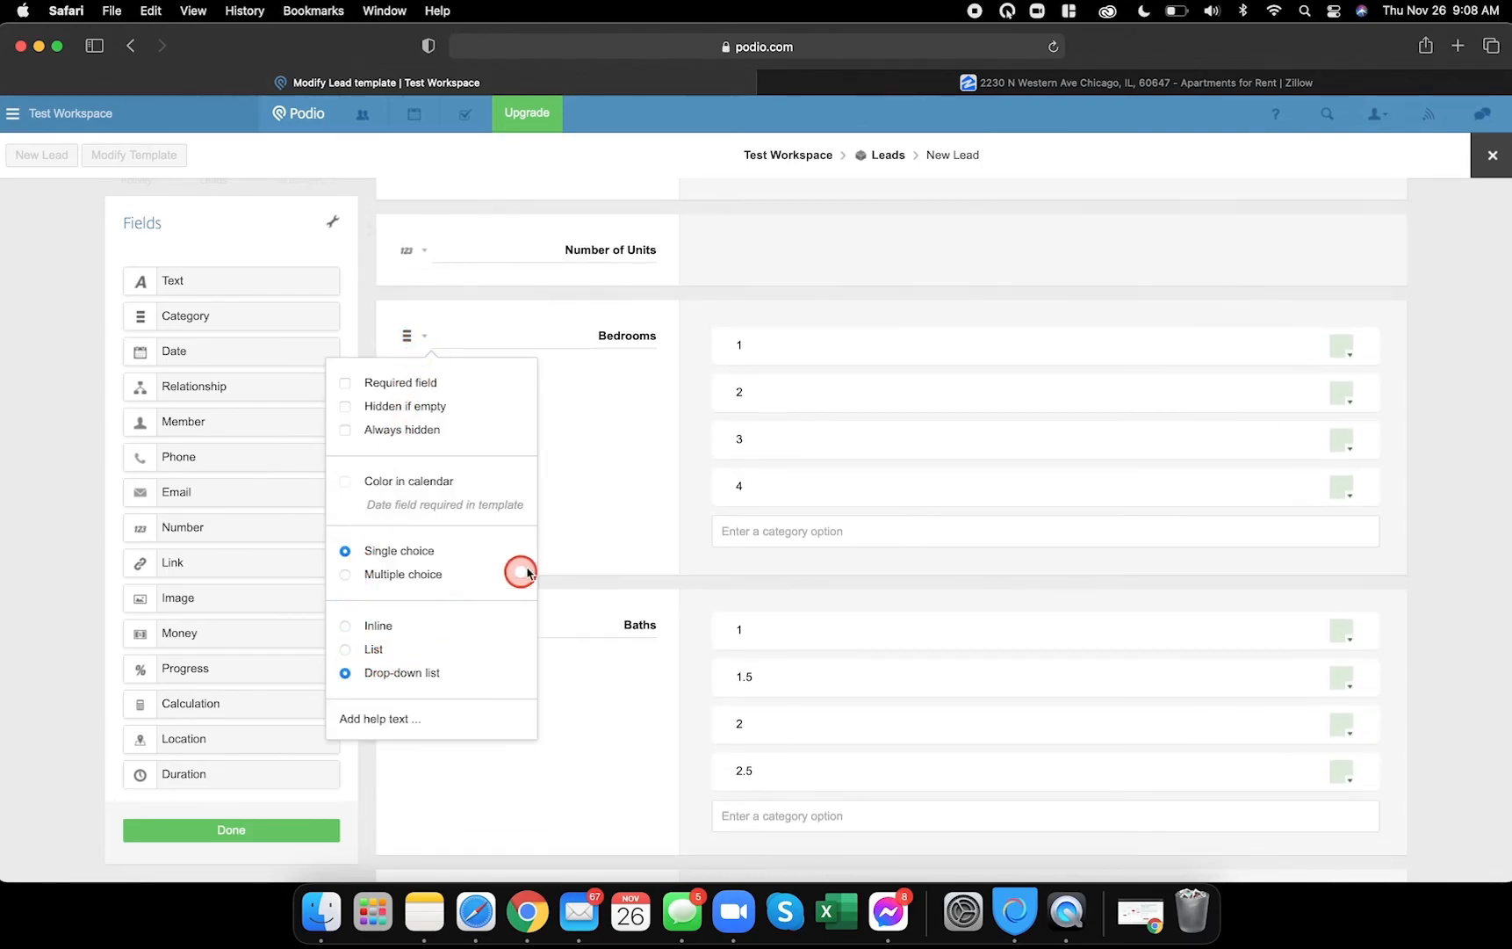
click(567, 532)
- Make Number of Units hidden when empty
scroll(487, 400, up, 1)
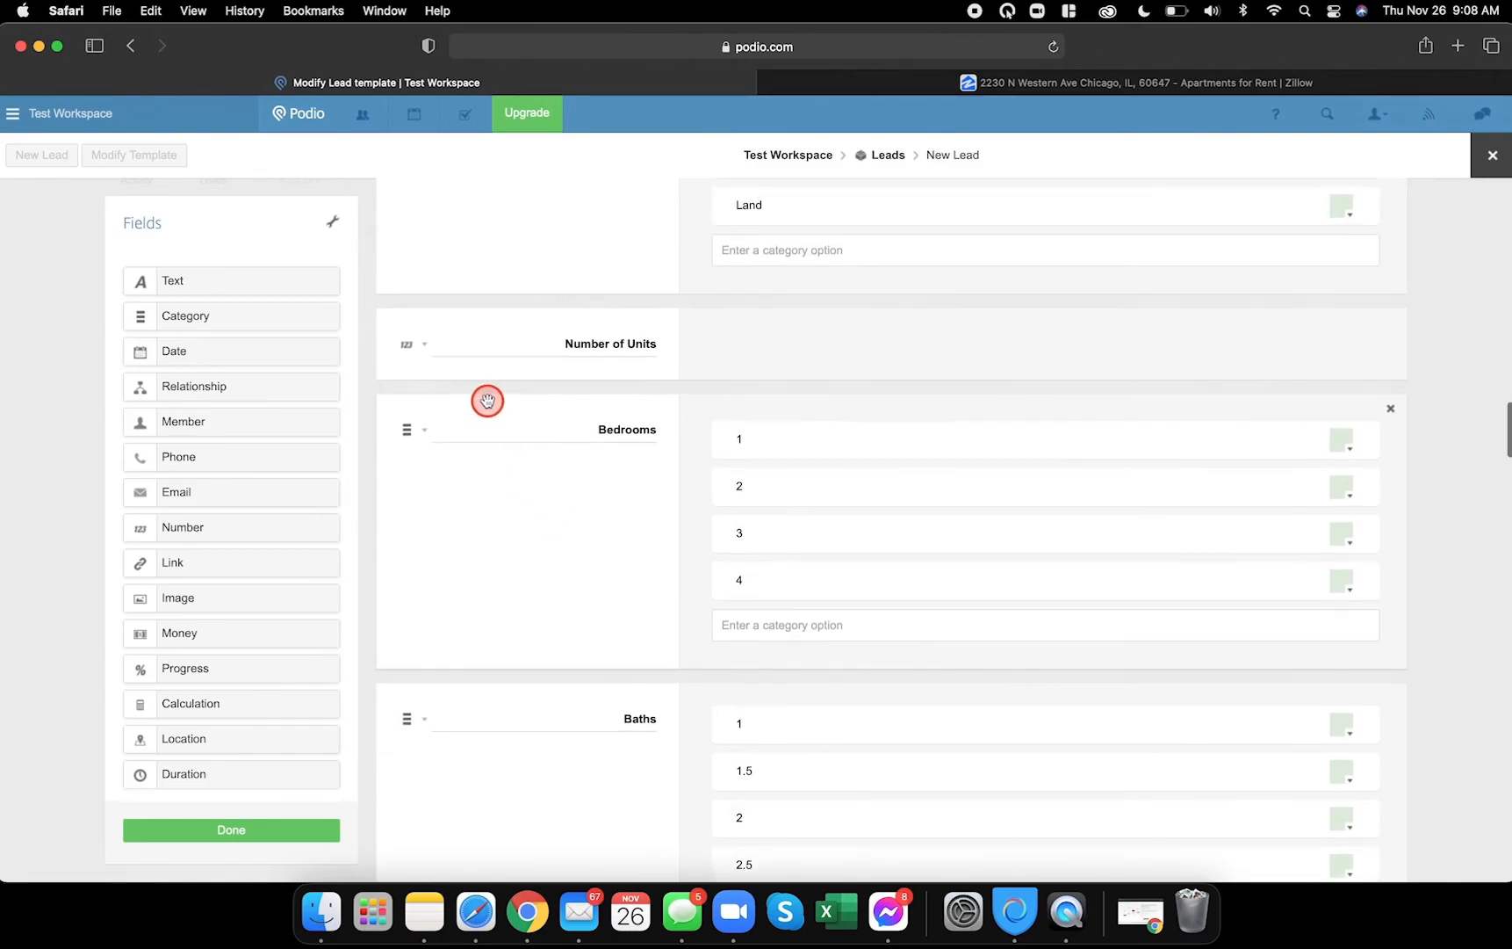
click(423, 346)
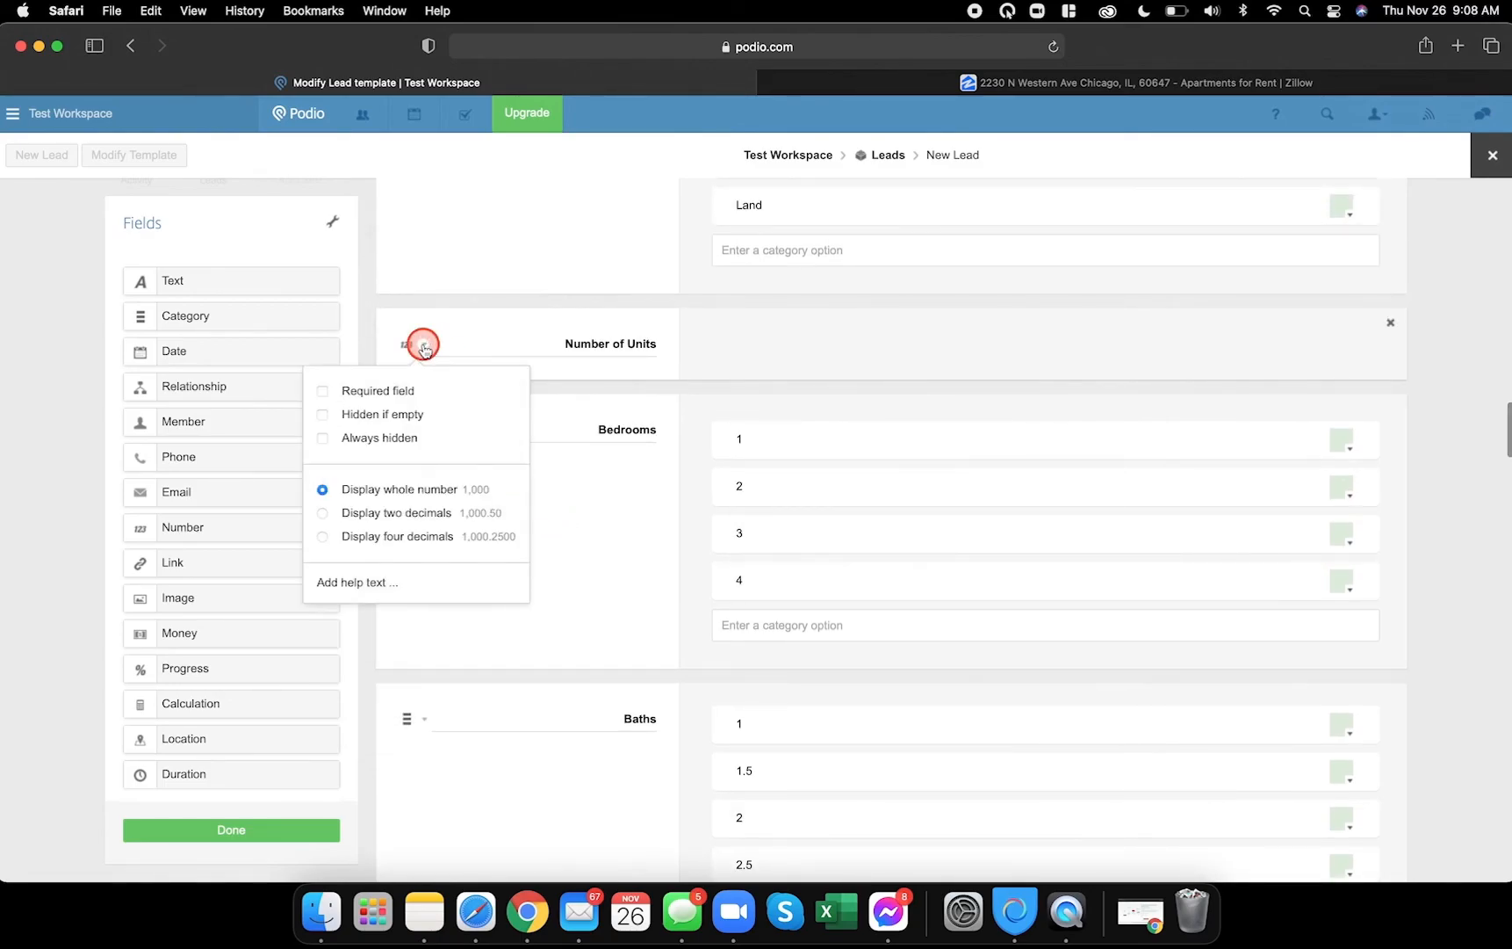
click(324, 416)
click(571, 342)
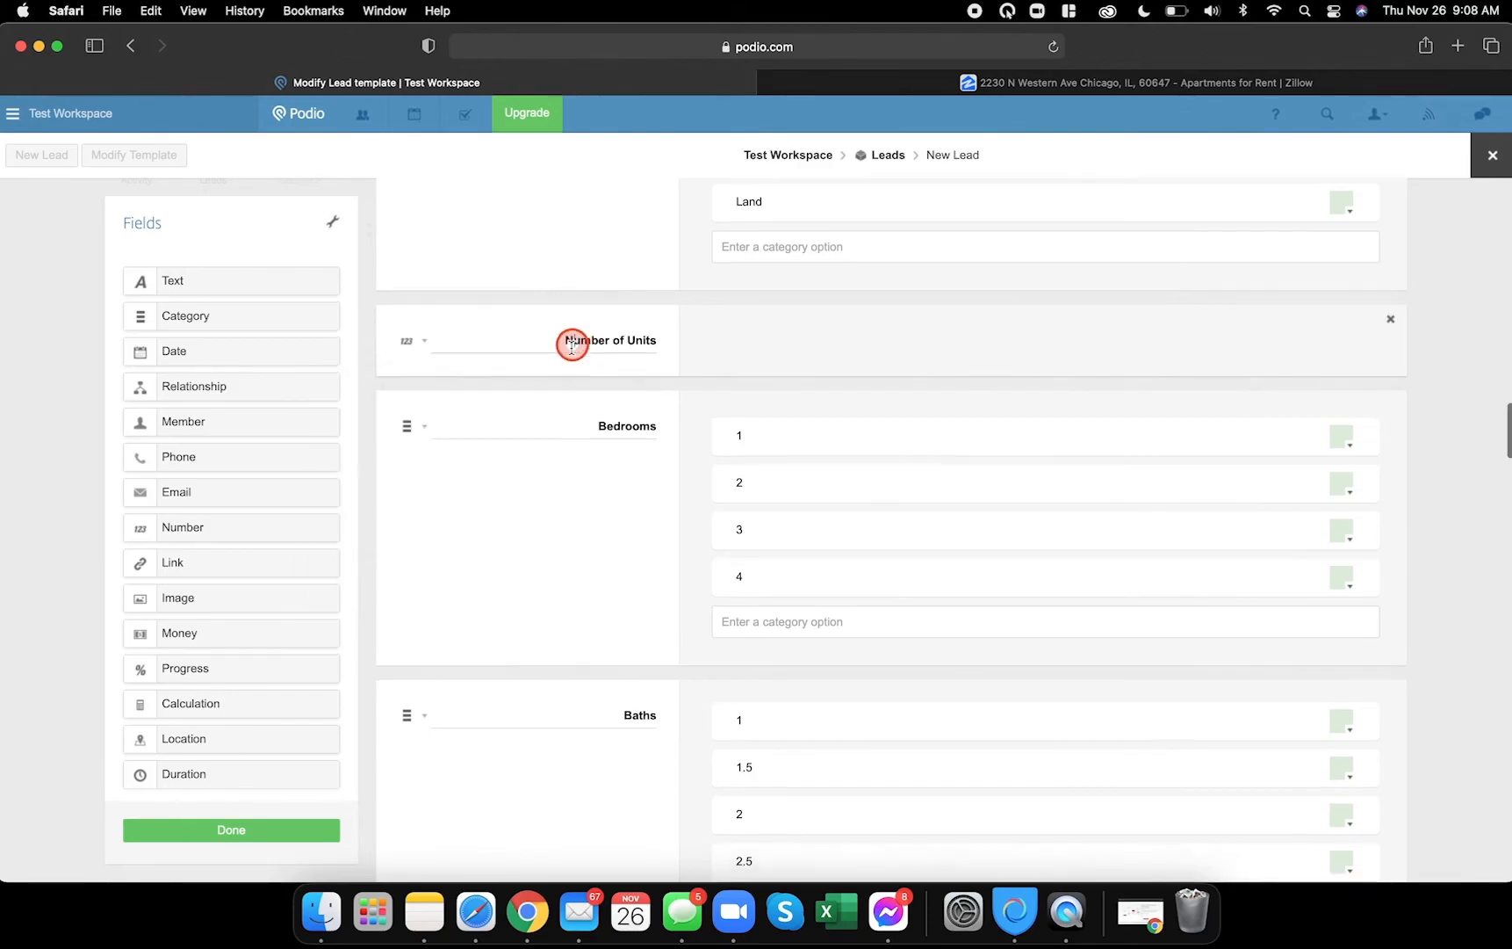
- Switch the Baths field to a drop-down list
scroll(570, 347, up, 2)
scroll(570, 349, up, 1)
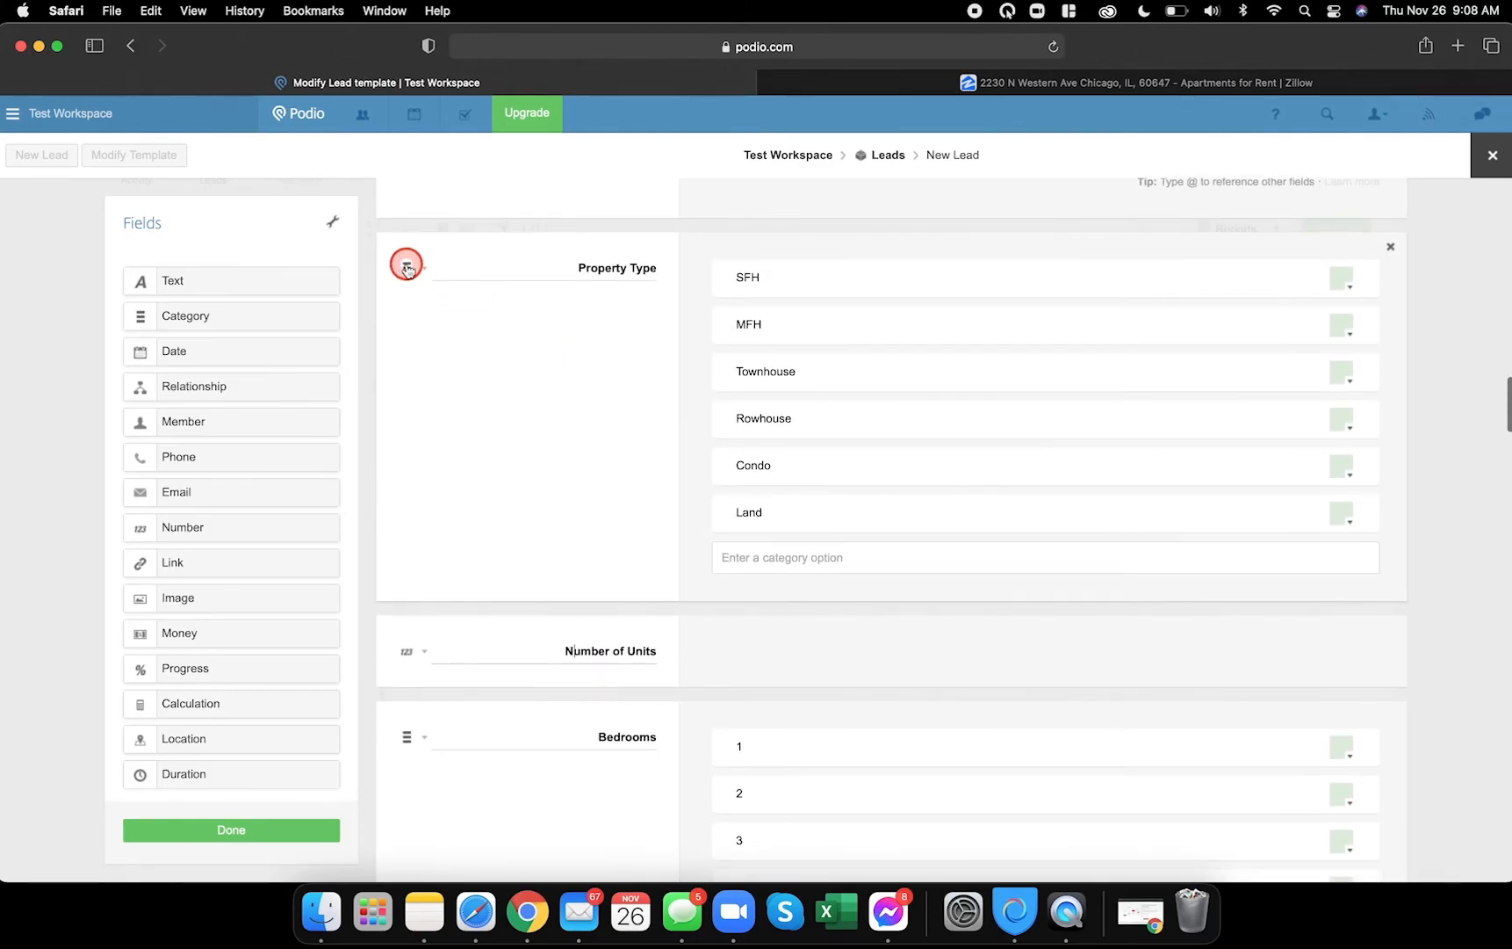
scroll(547, 526, down, 7)
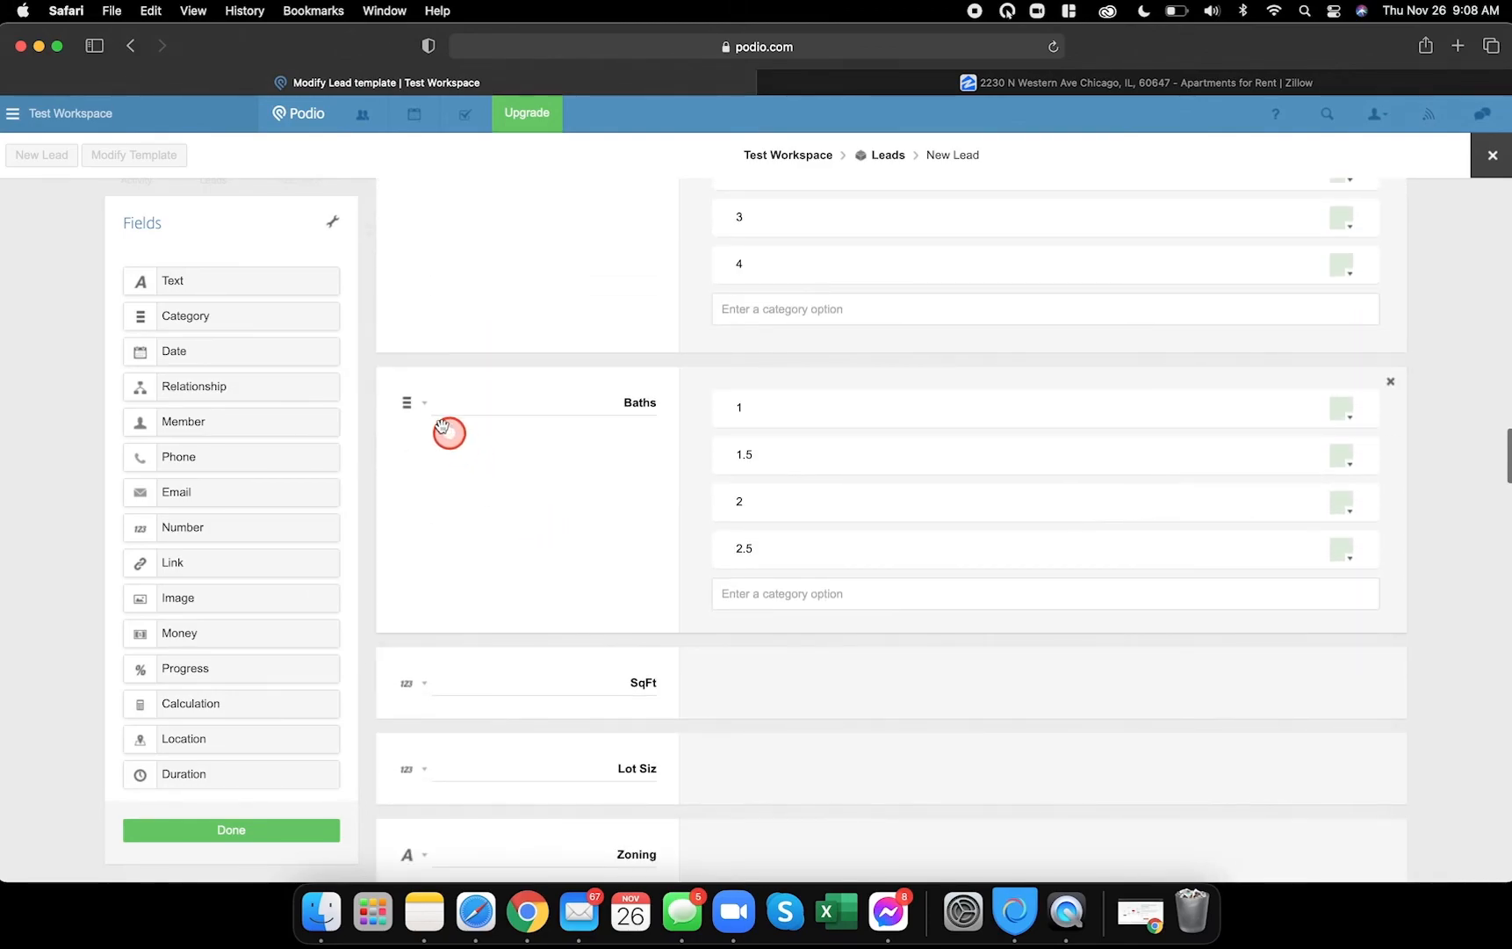
click(420, 406)
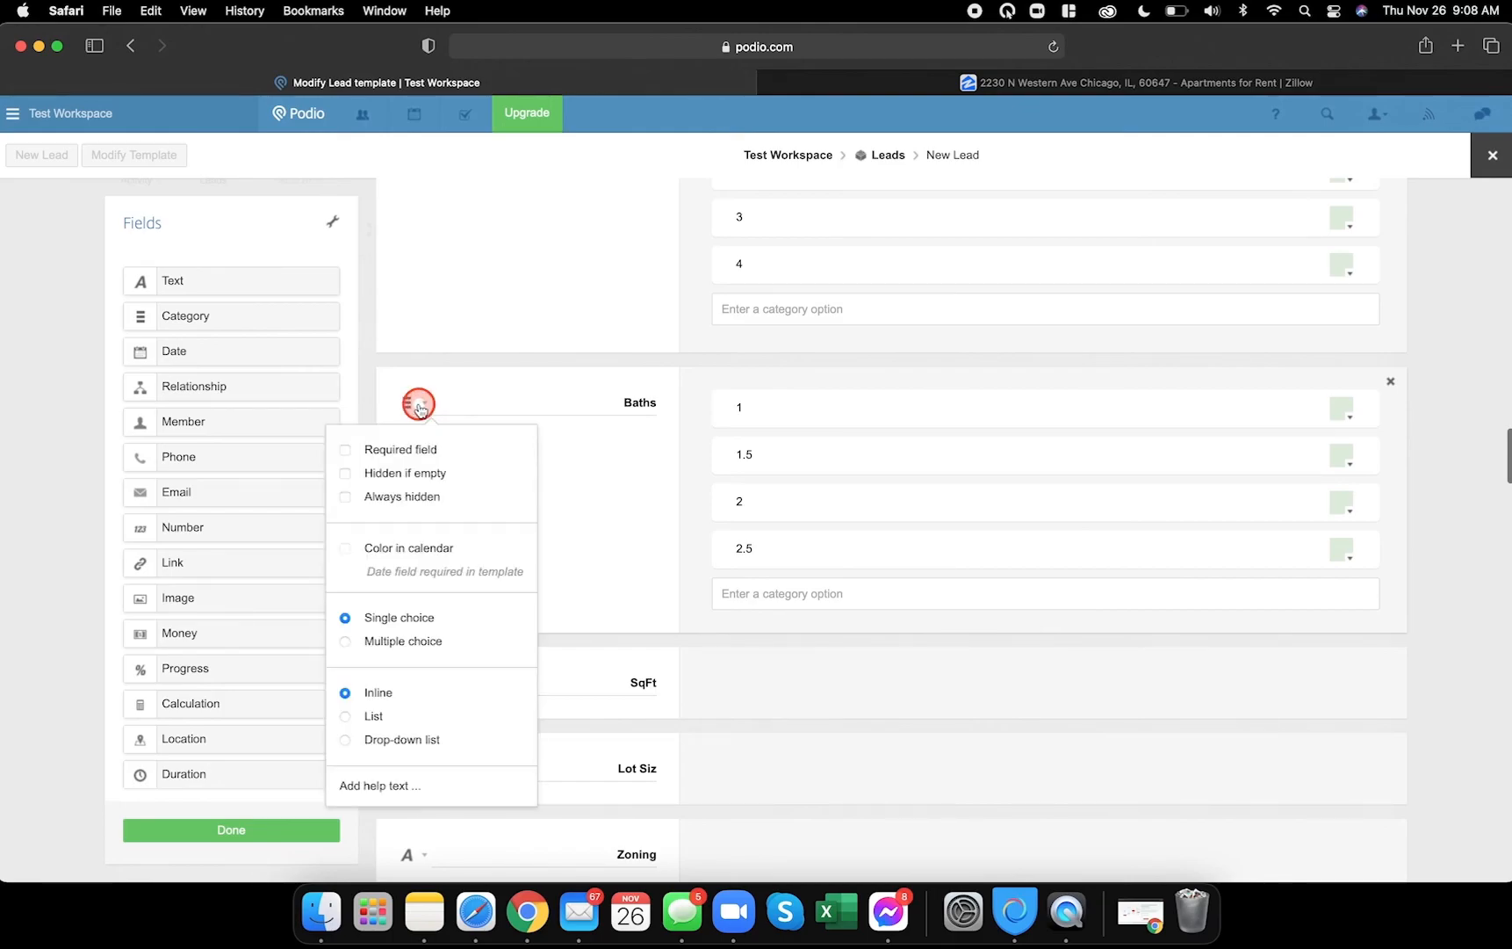
click(345, 739)
click(587, 580)
- Make the SqFt and lot size fields hidden when empty
scroll(587, 608, down, 3)
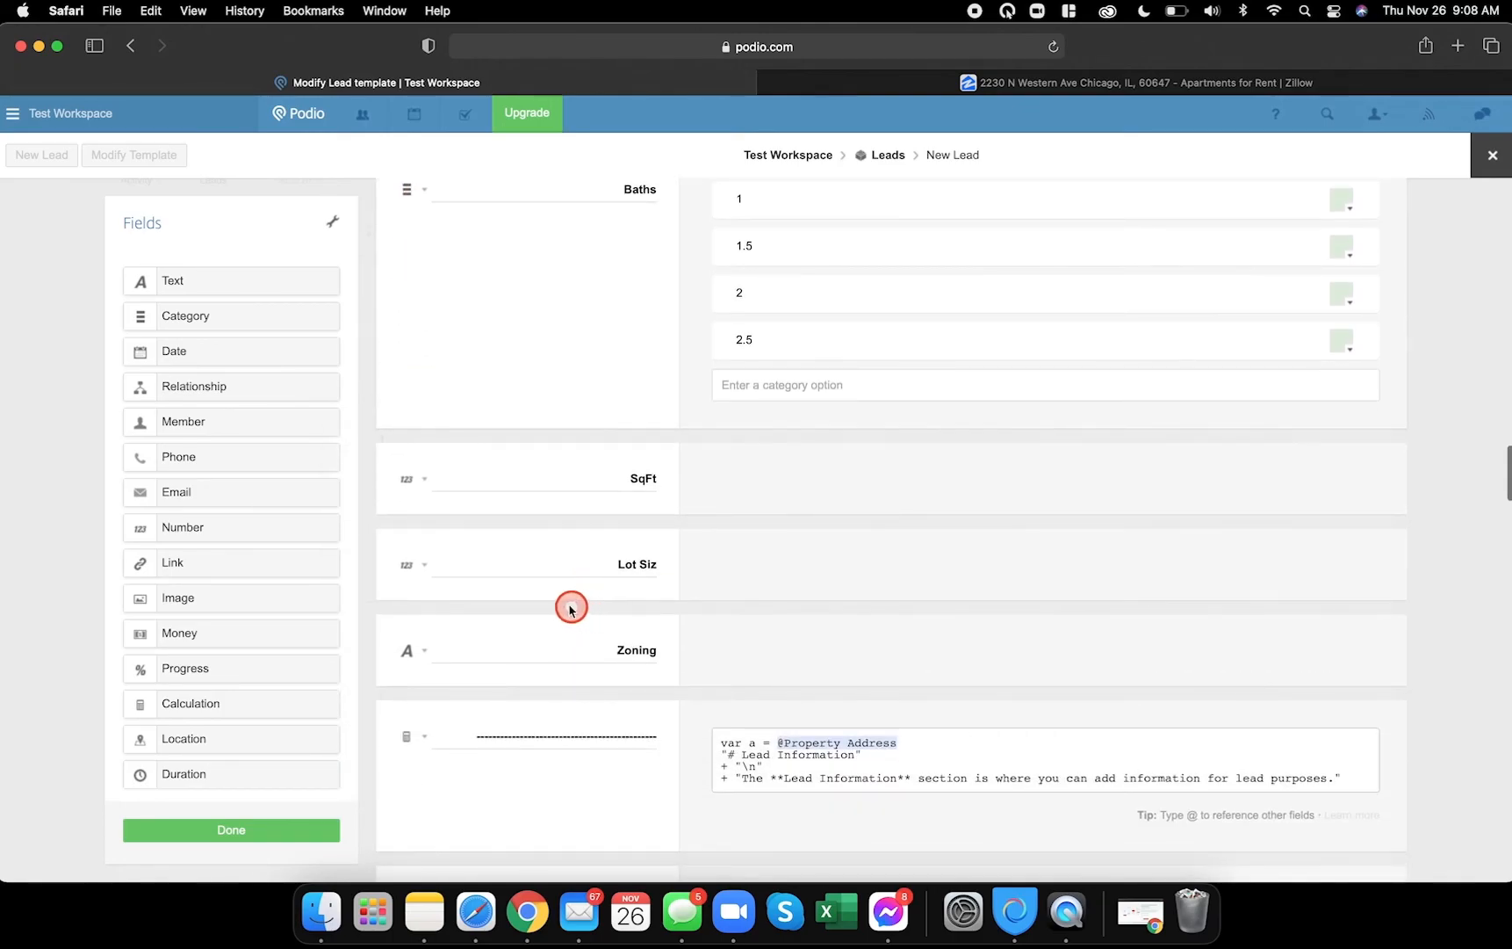
click(427, 480)
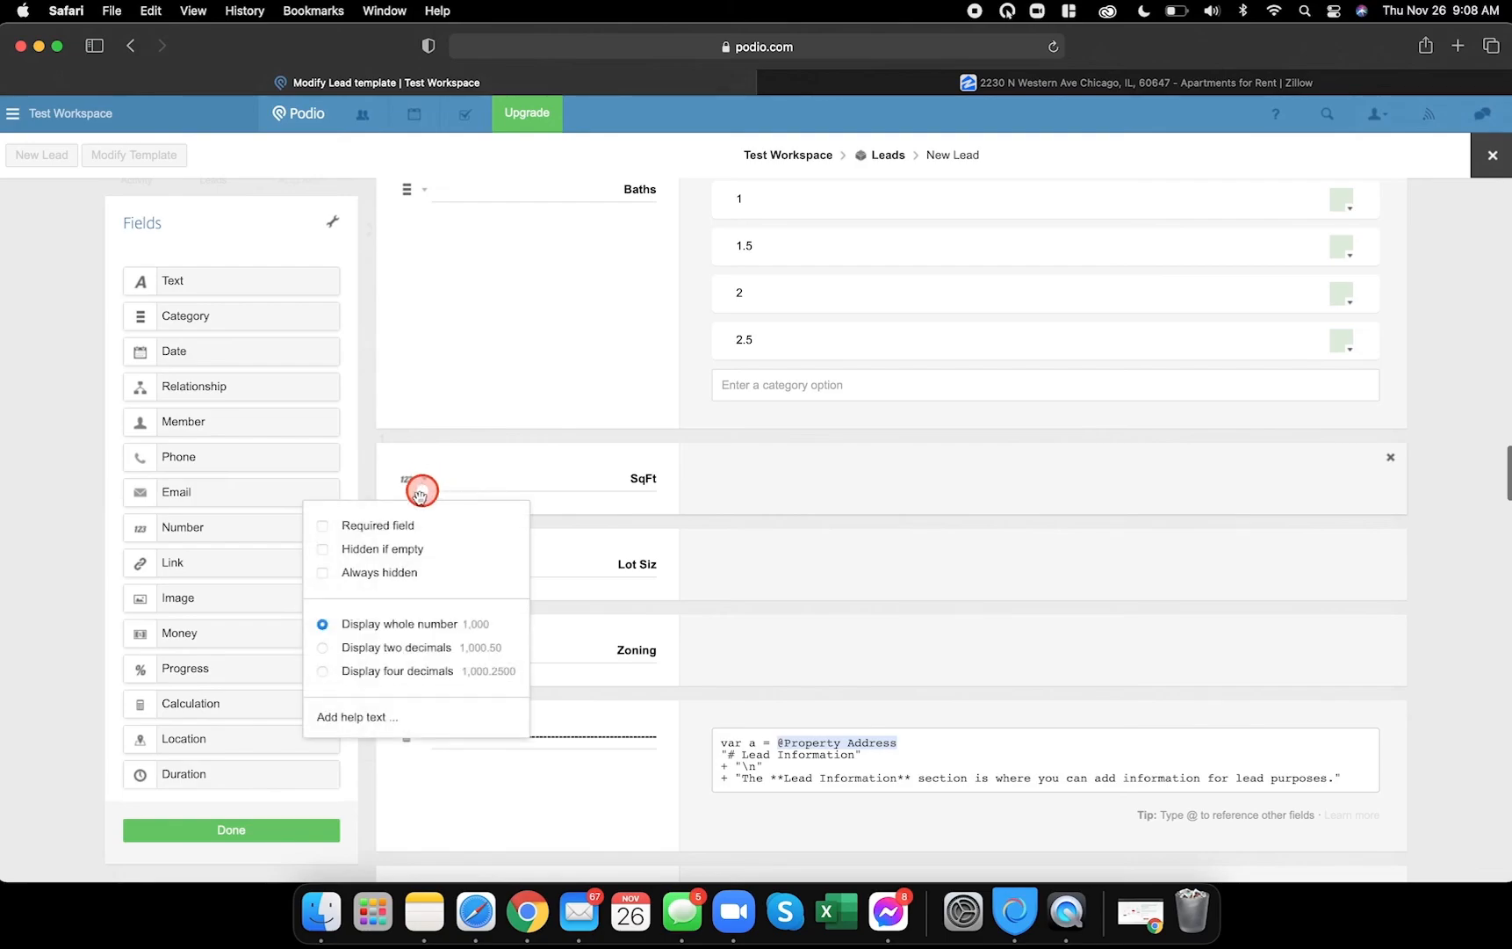
click(323, 549)
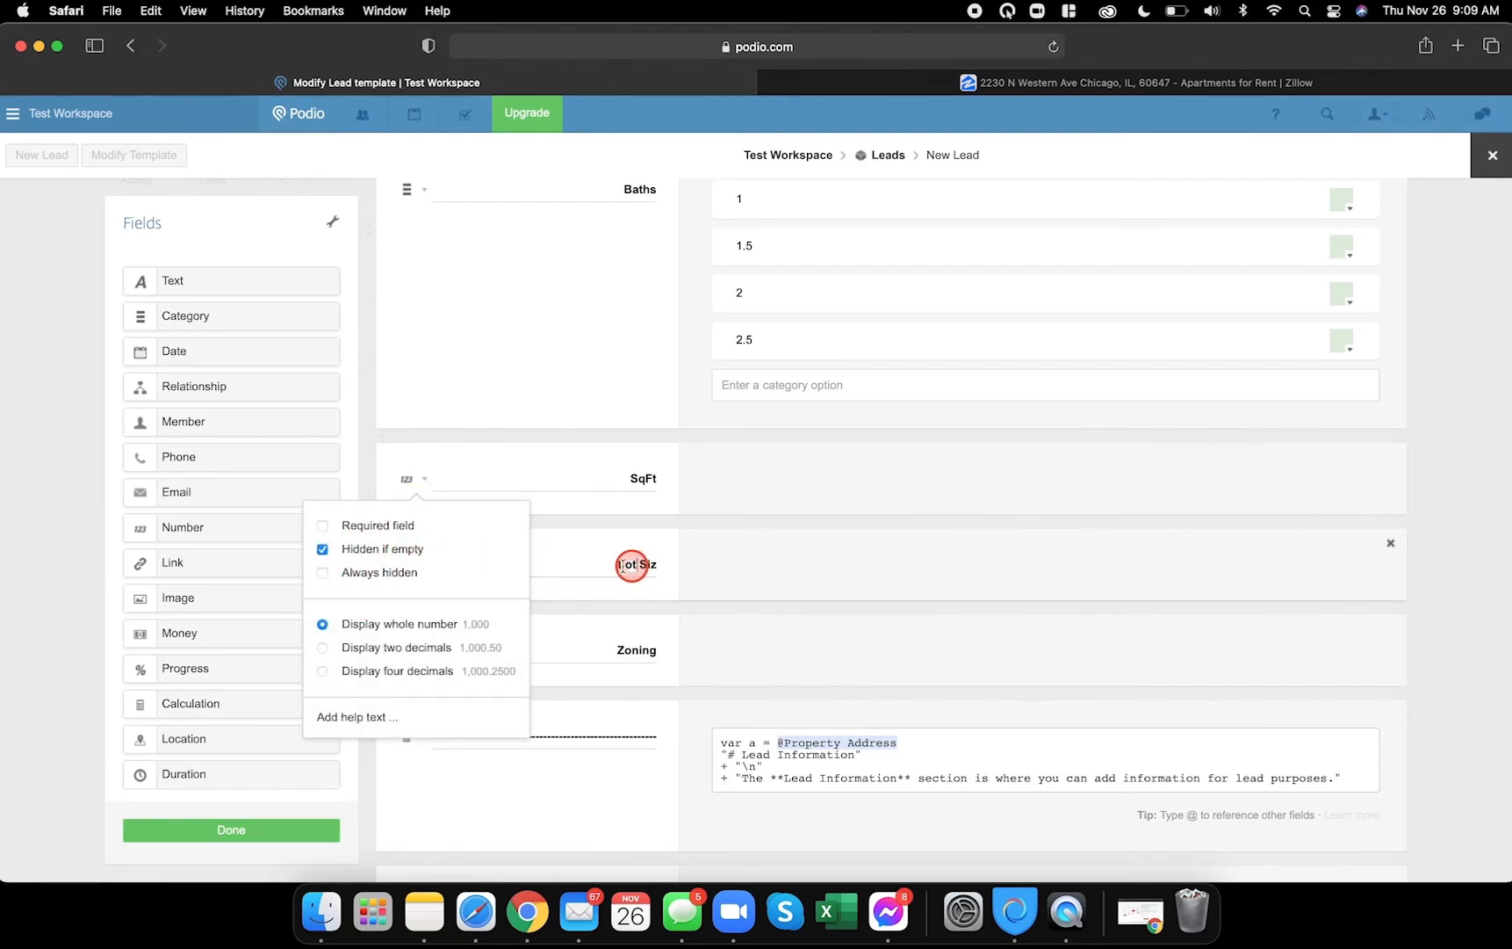
click(623, 565)
click(434, 569)
click(423, 566)
click(372, 636)
click(607, 646)
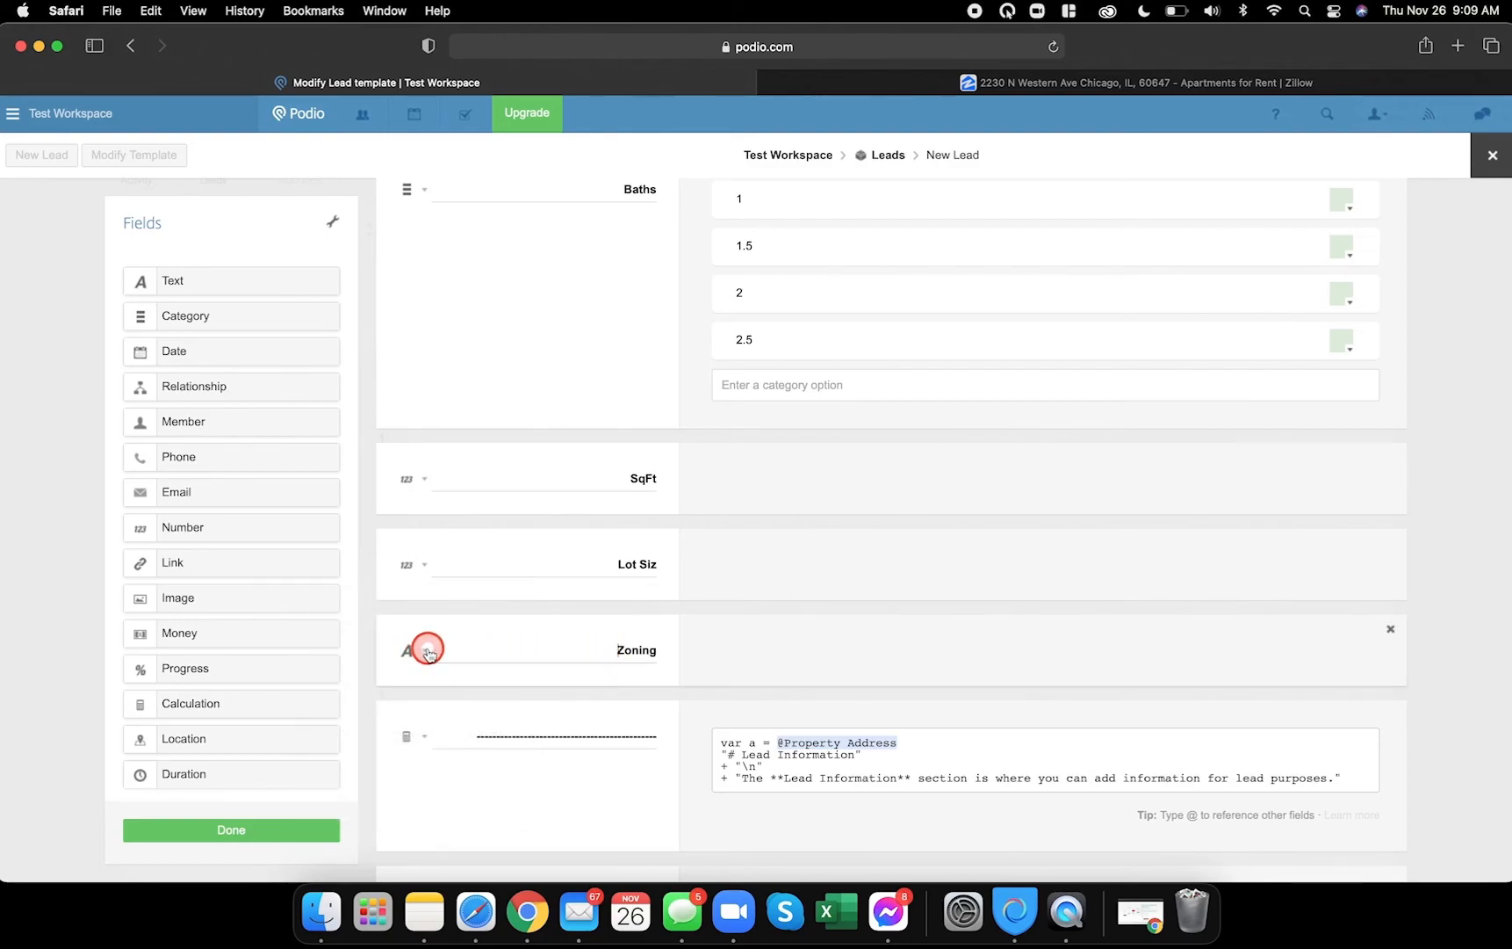
- Check the Zoning field options, leaving them unchanged, and review the remaining fields
click(429, 651)
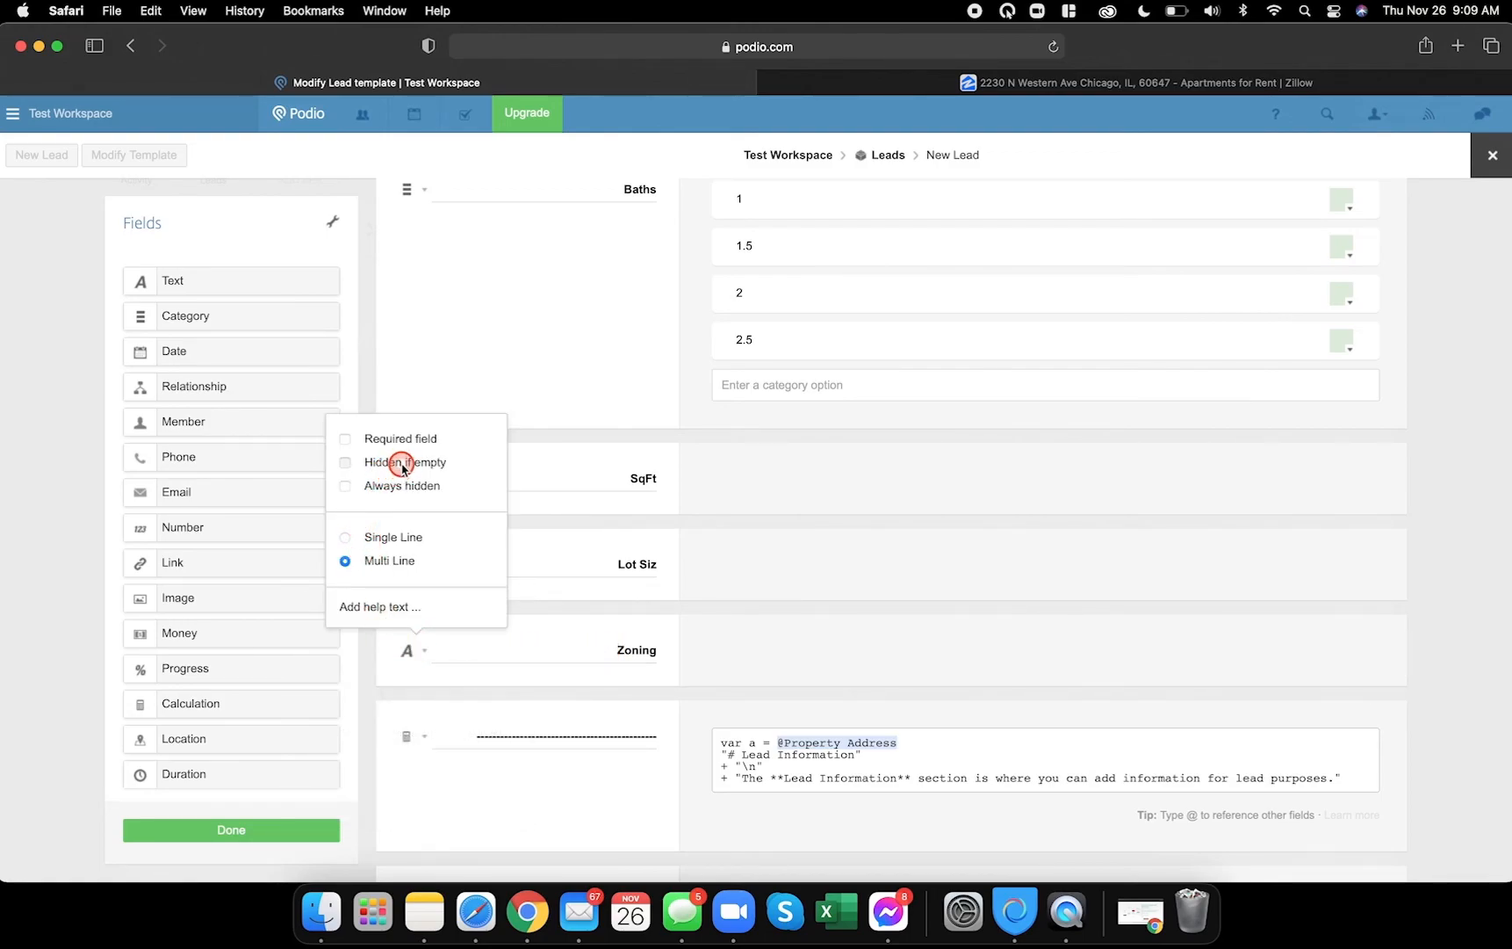
click(596, 615)
scroll(615, 675, down, 10)
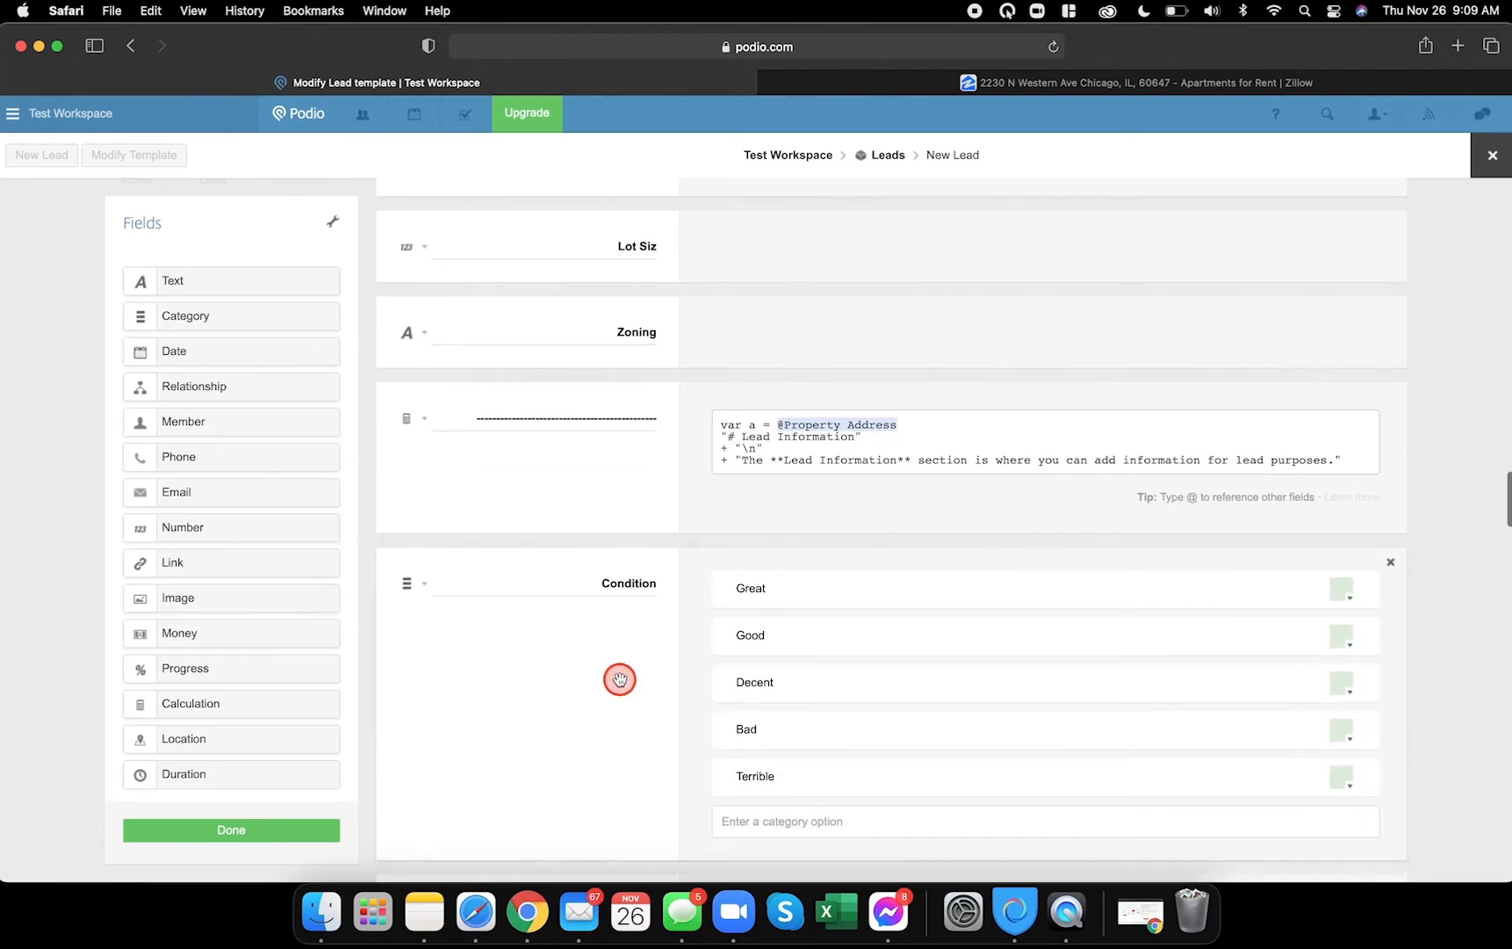
scroll(620, 681, down, 10)
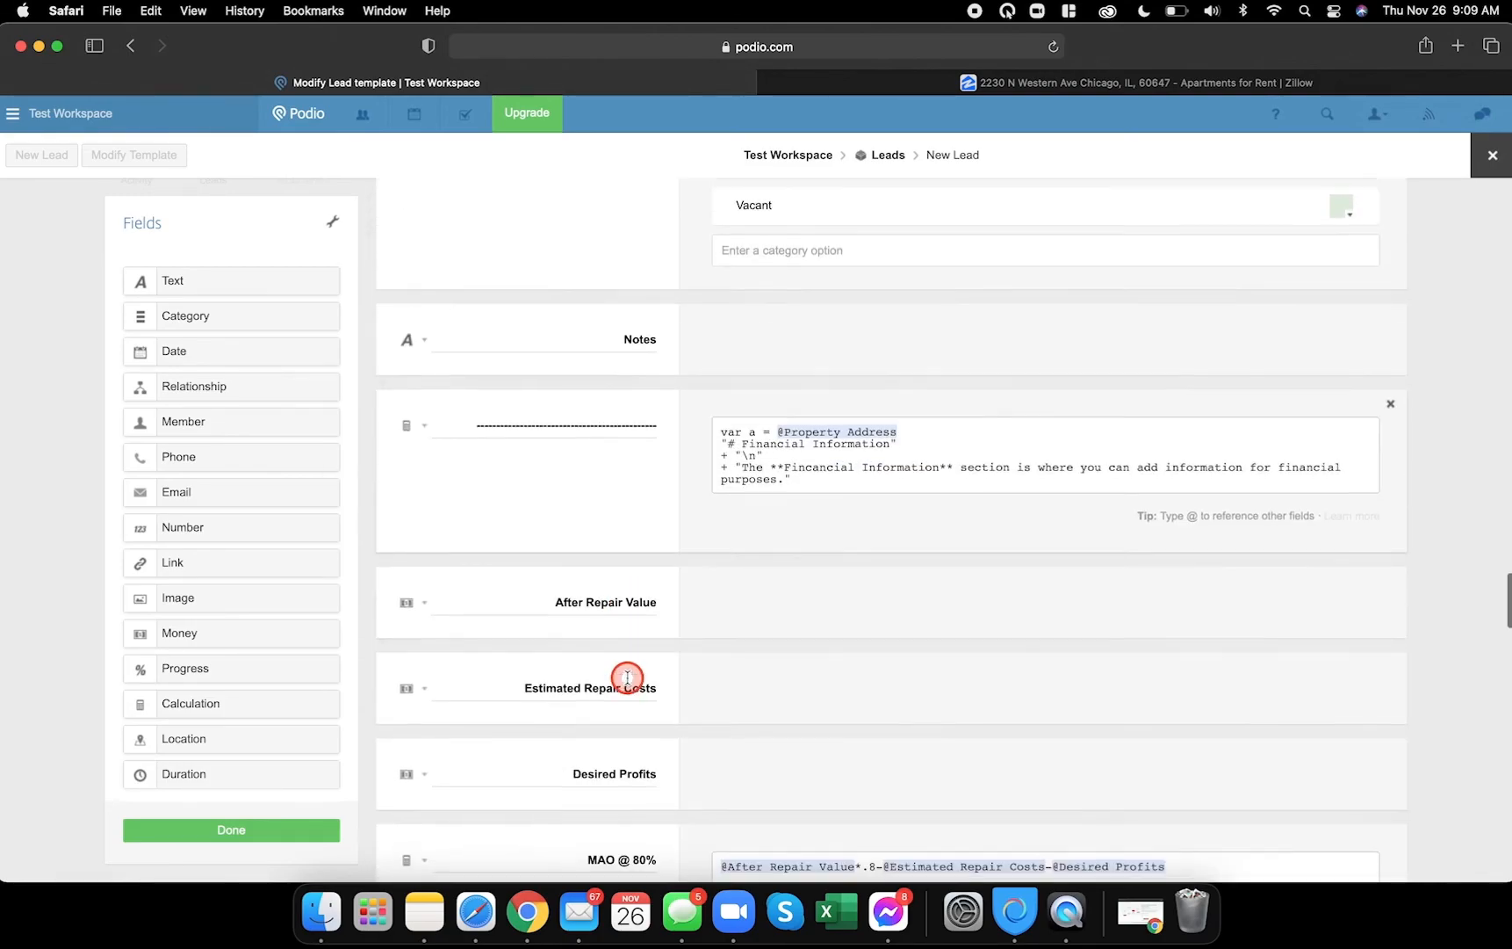
scroll(627, 678, down, 4)
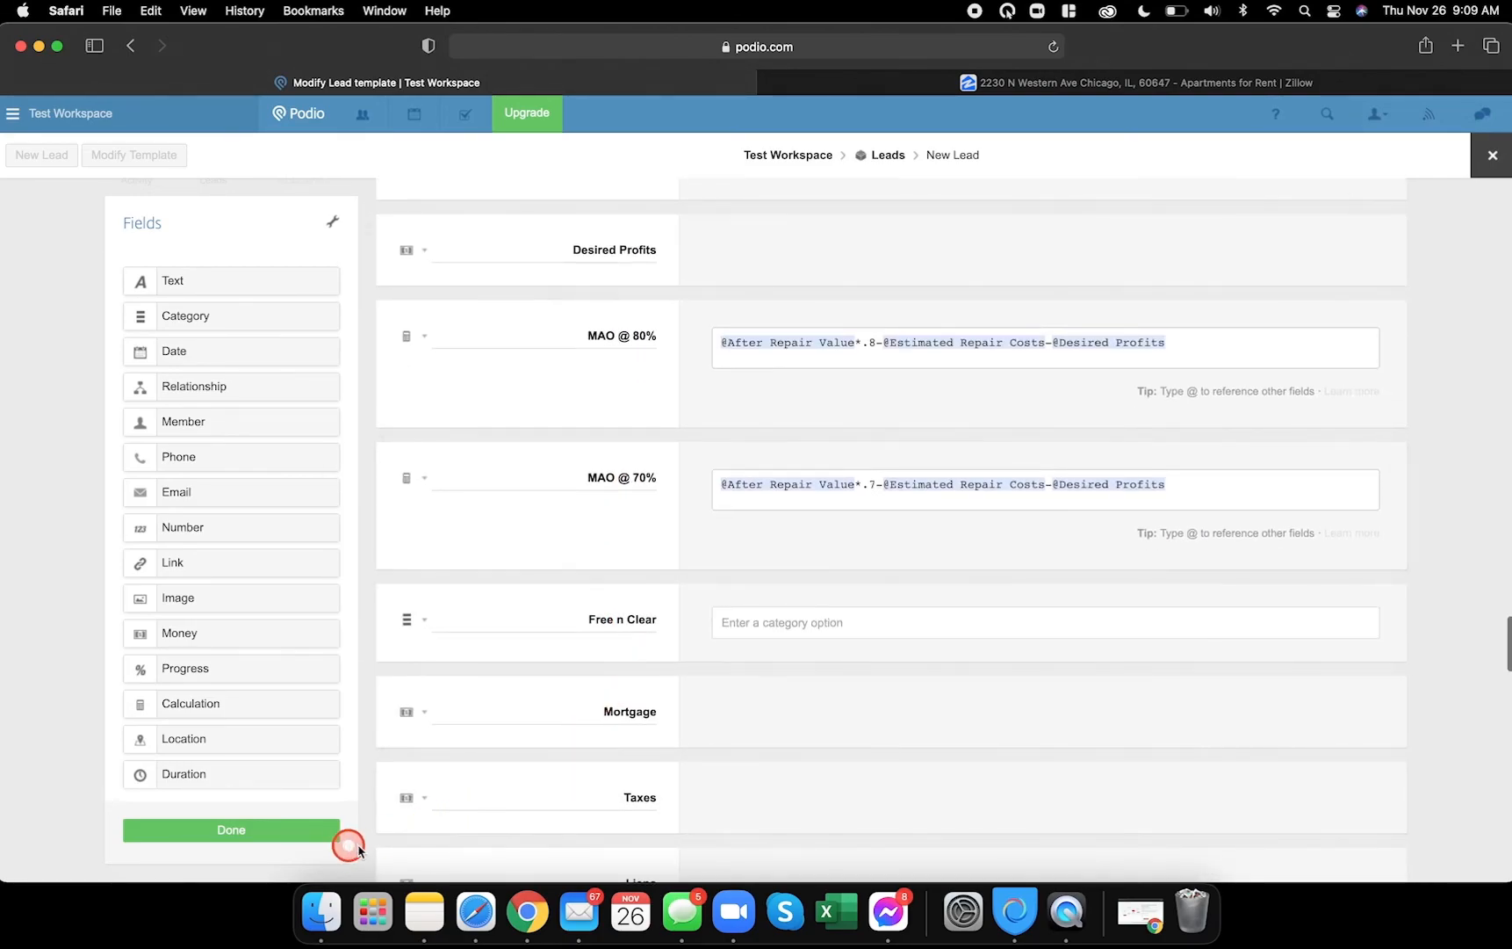
- Save the Leads template and check the Property Type choices on the test lead
click(309, 836)
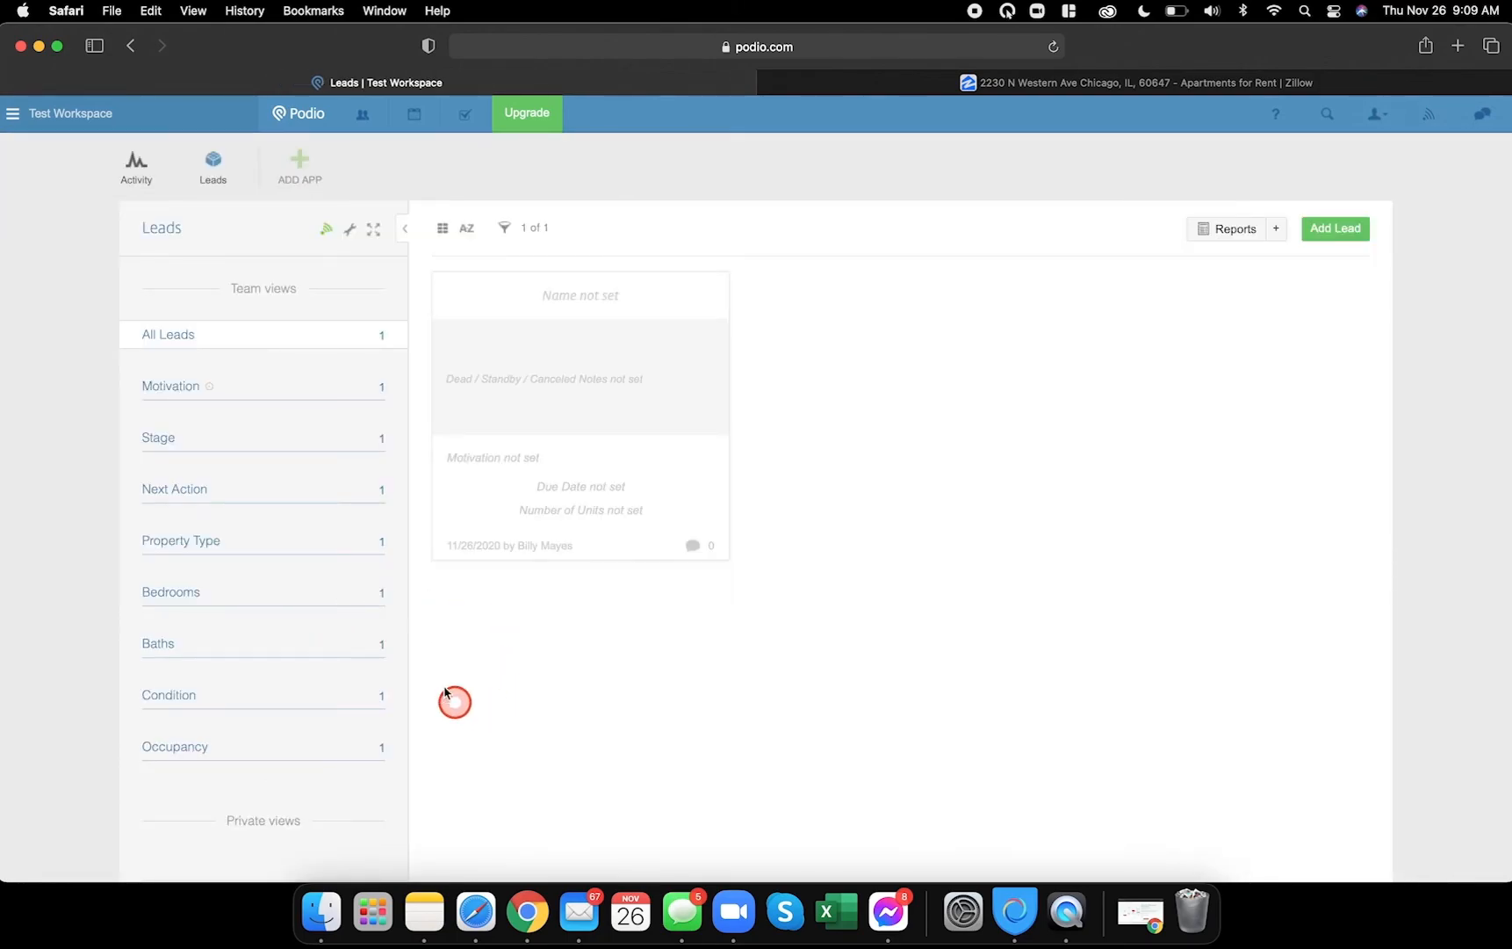
click(631, 307)
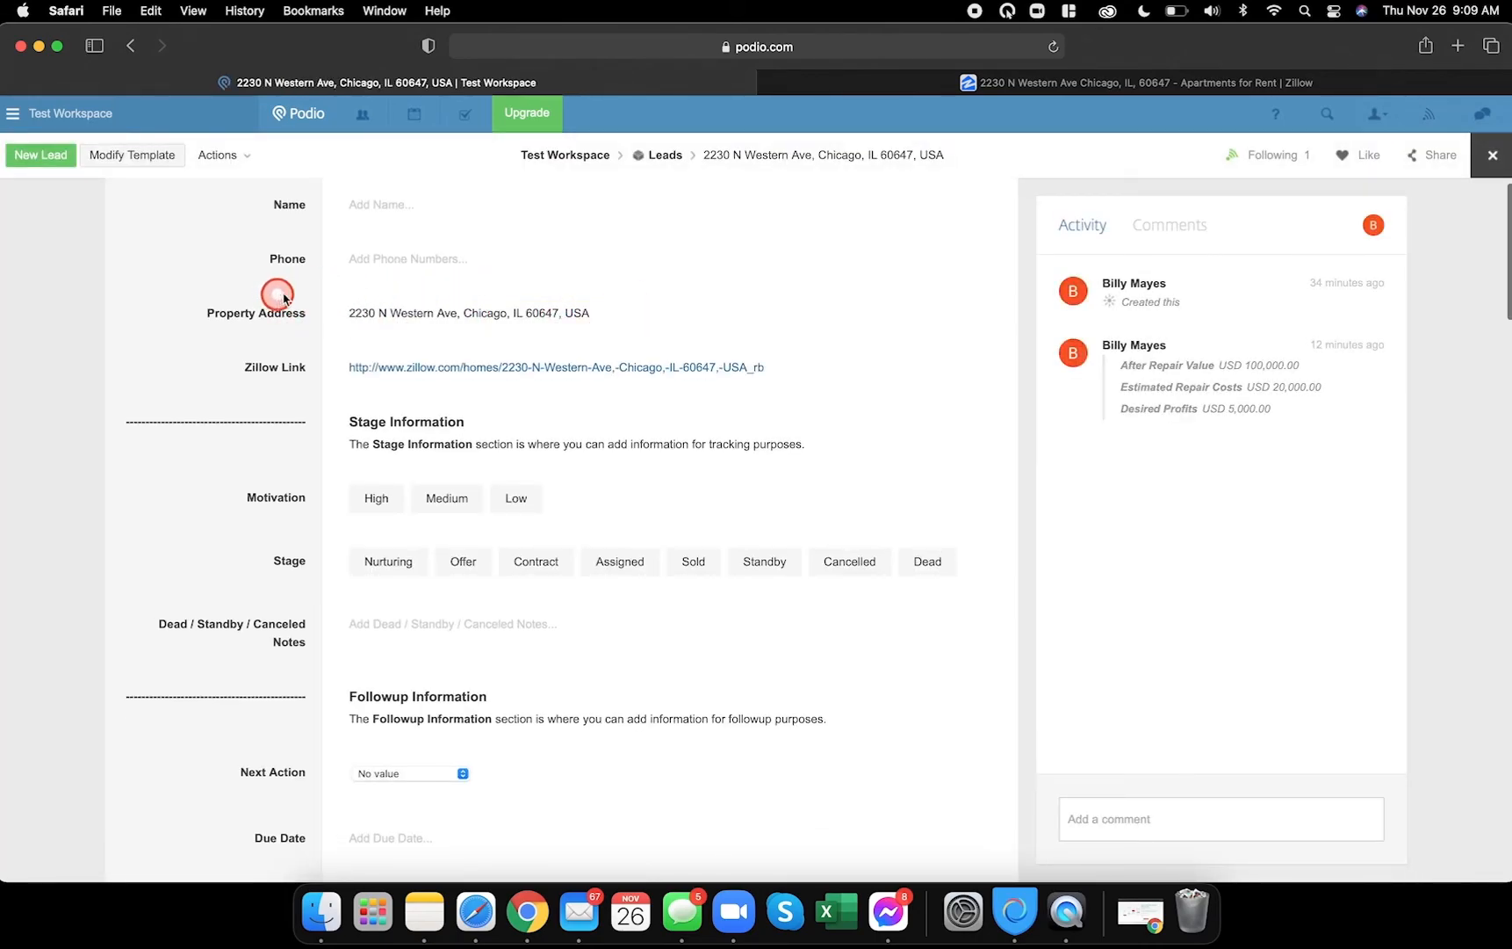
scroll(239, 525, down, 10)
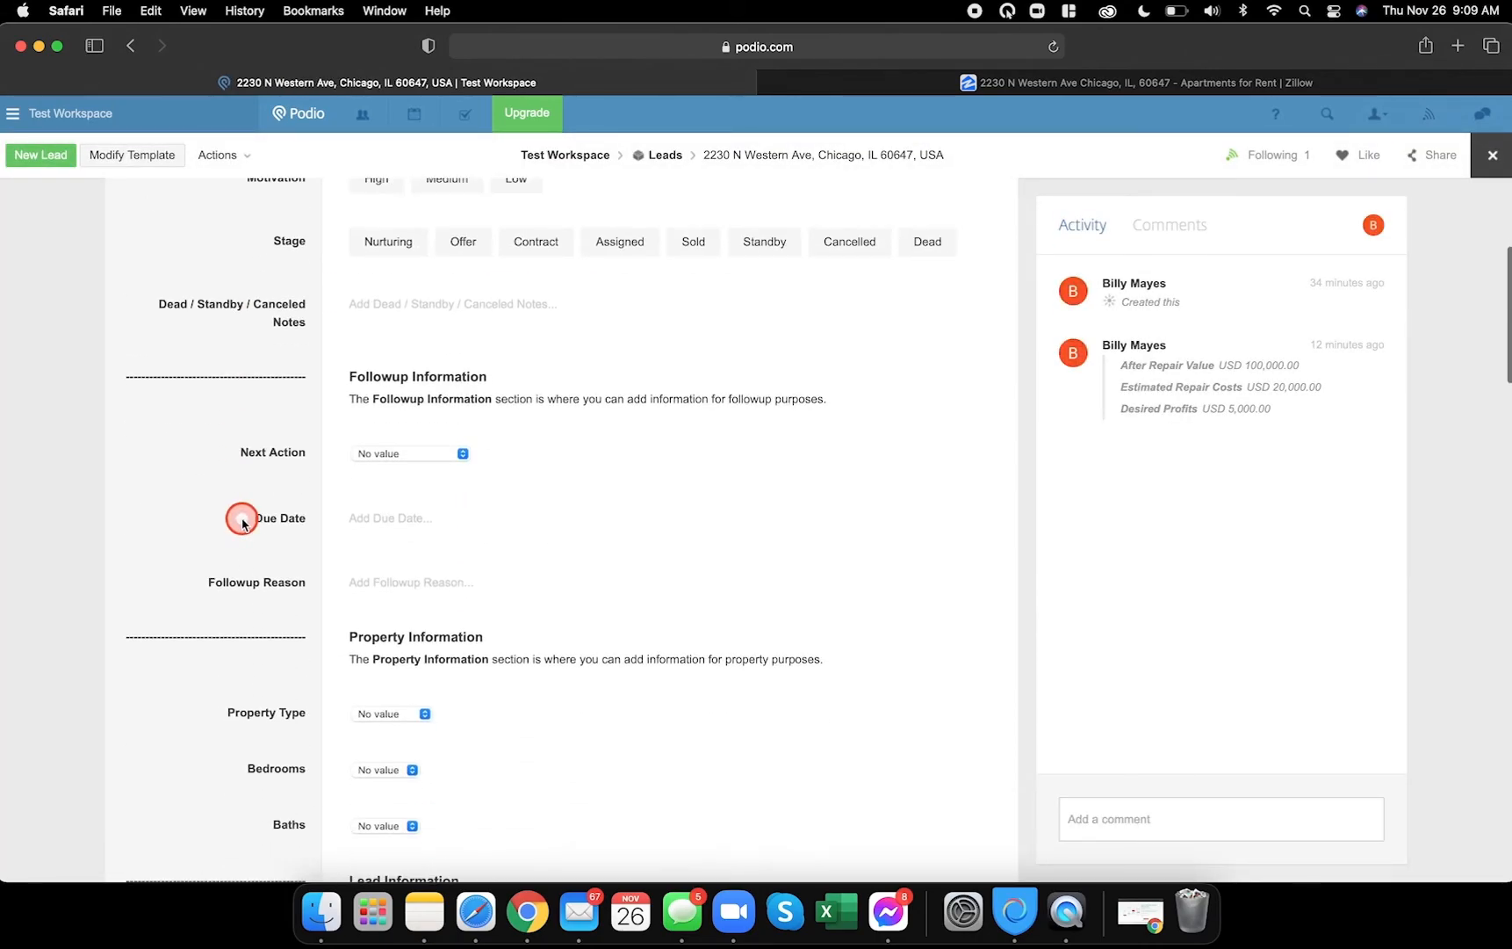
click(394, 438)
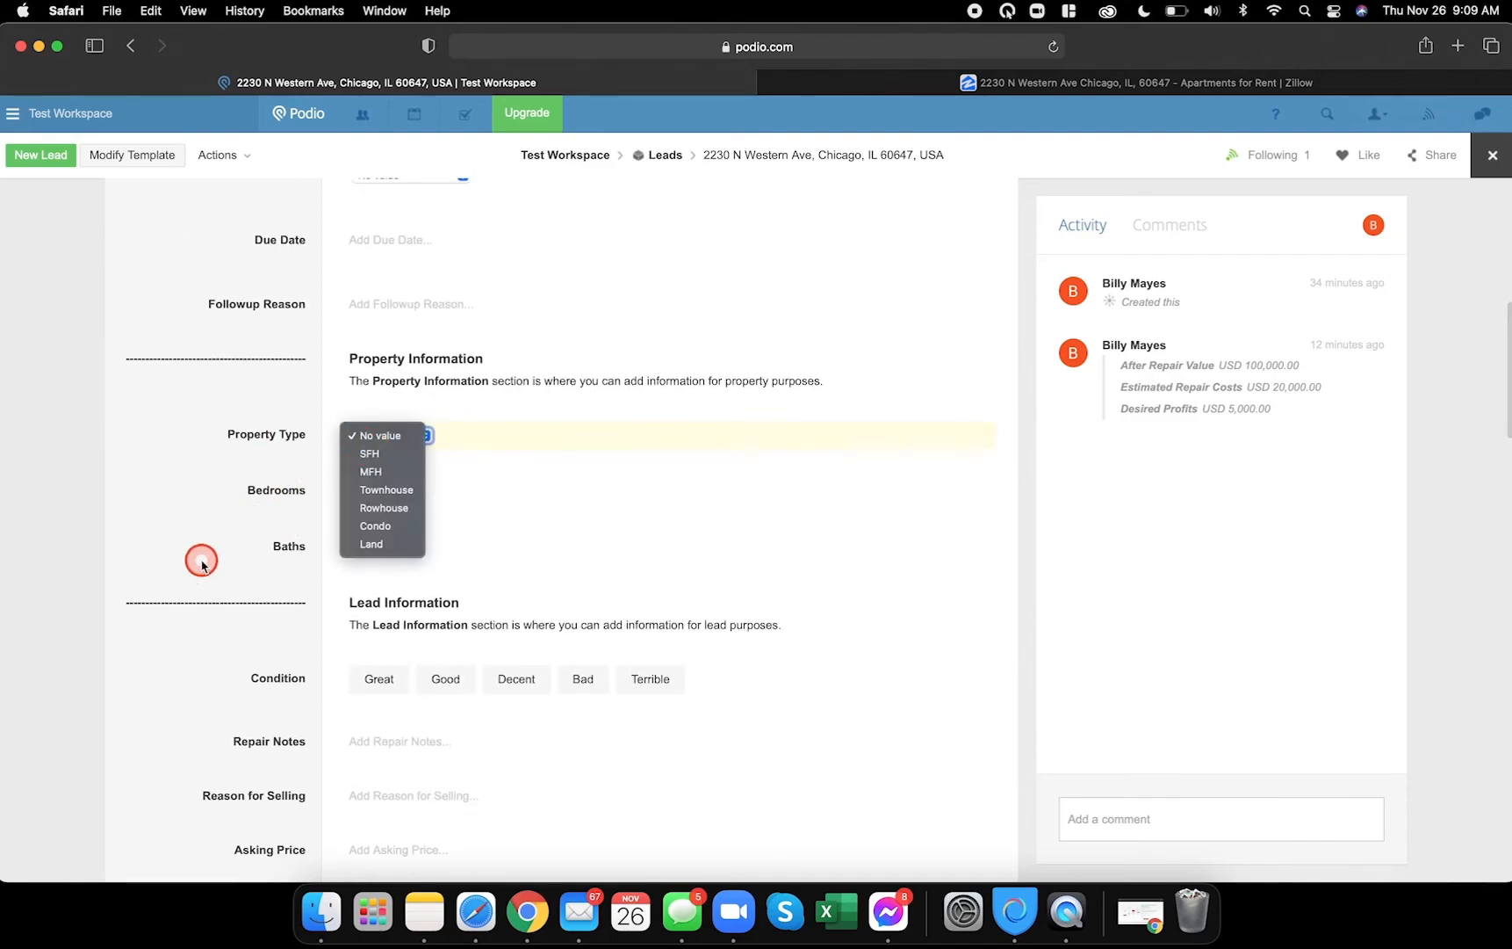
click(212, 507)
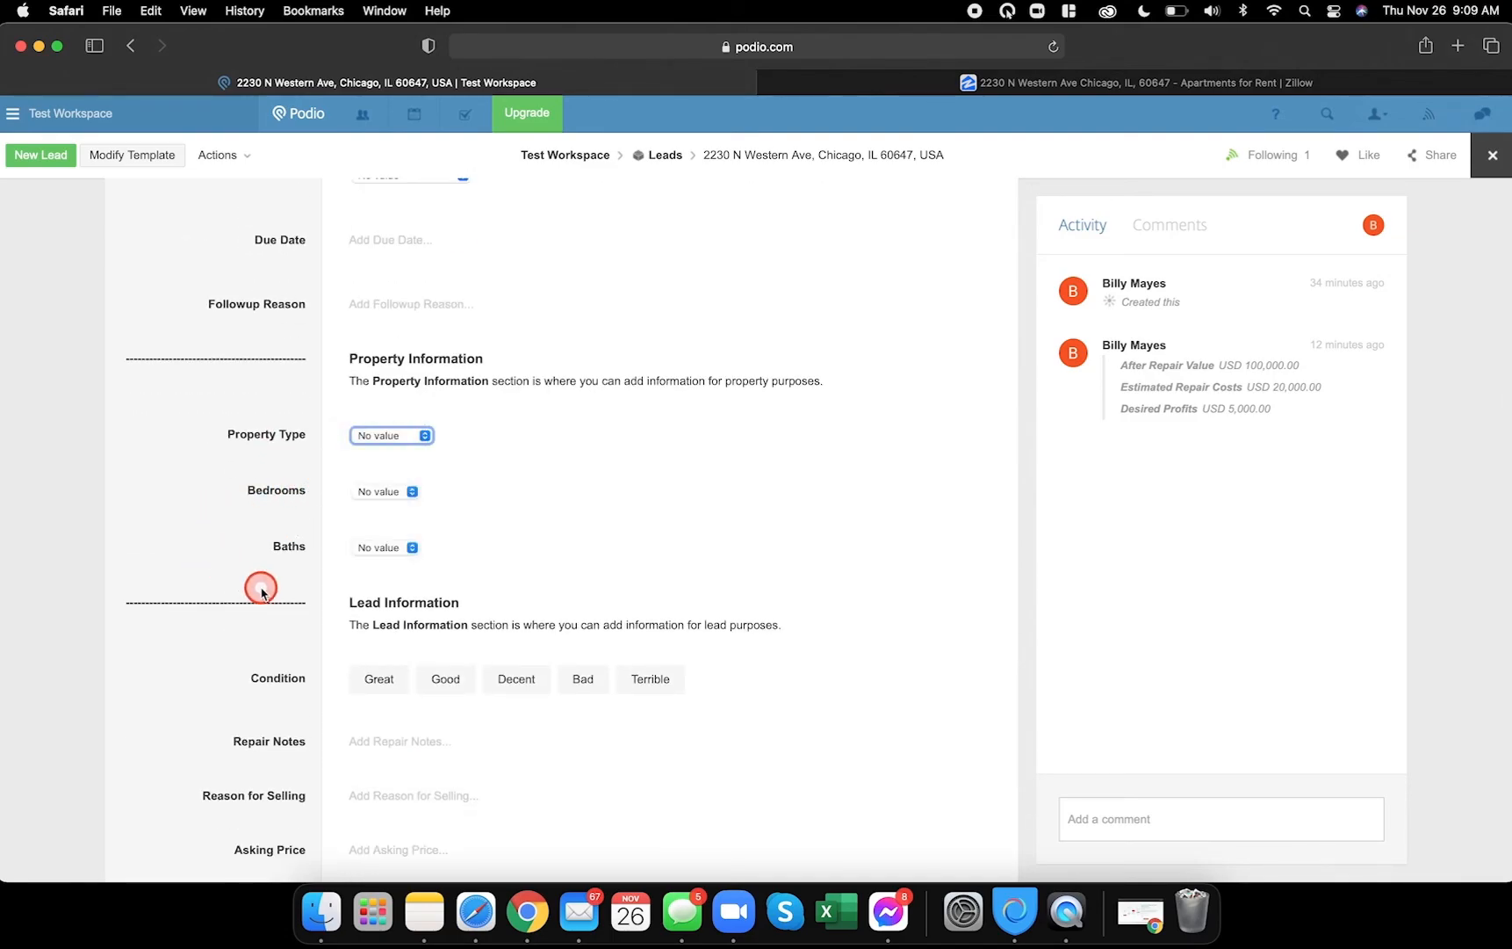
- Review the updated lead record and compare it with the Test Lead in the other browser
scroll(152, 618, down, 10)
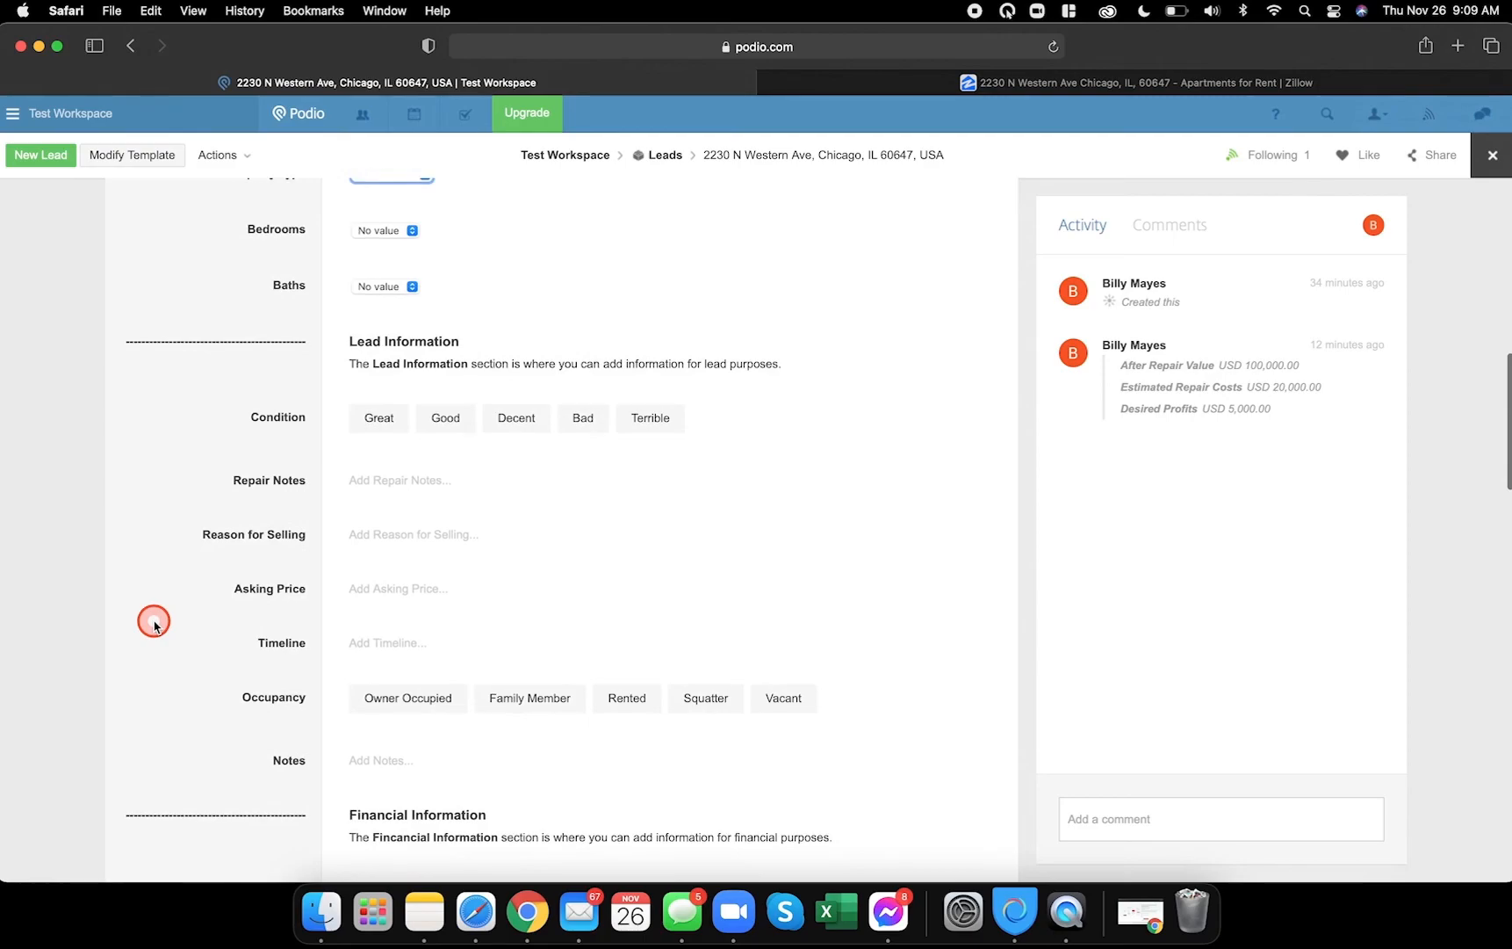
scroll(297, 659, down, 15)
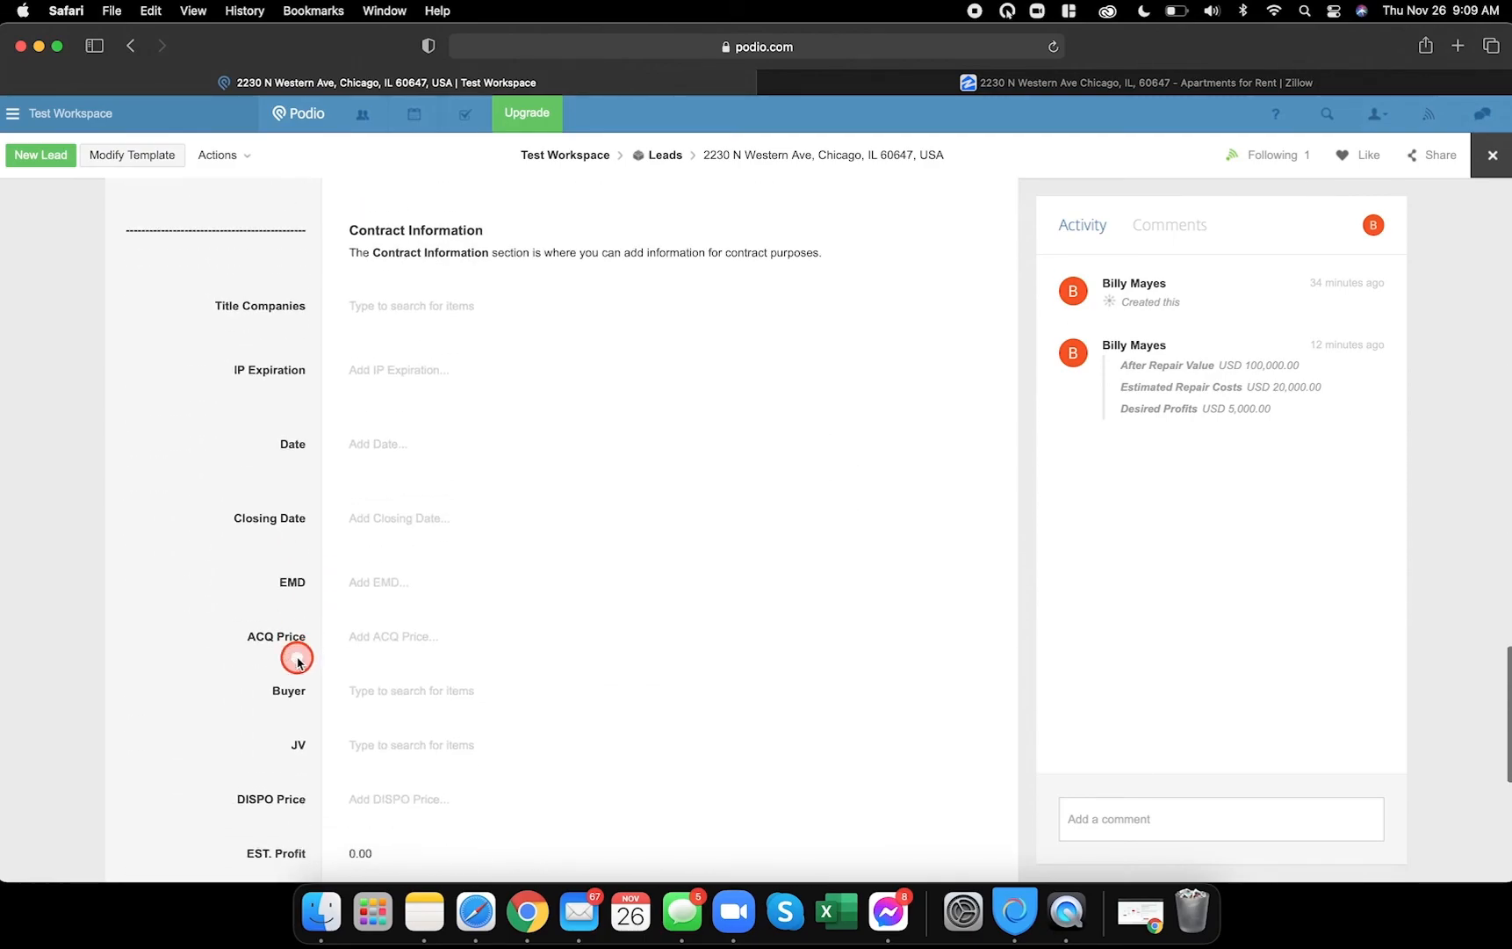
scroll(296, 659, down, 1)
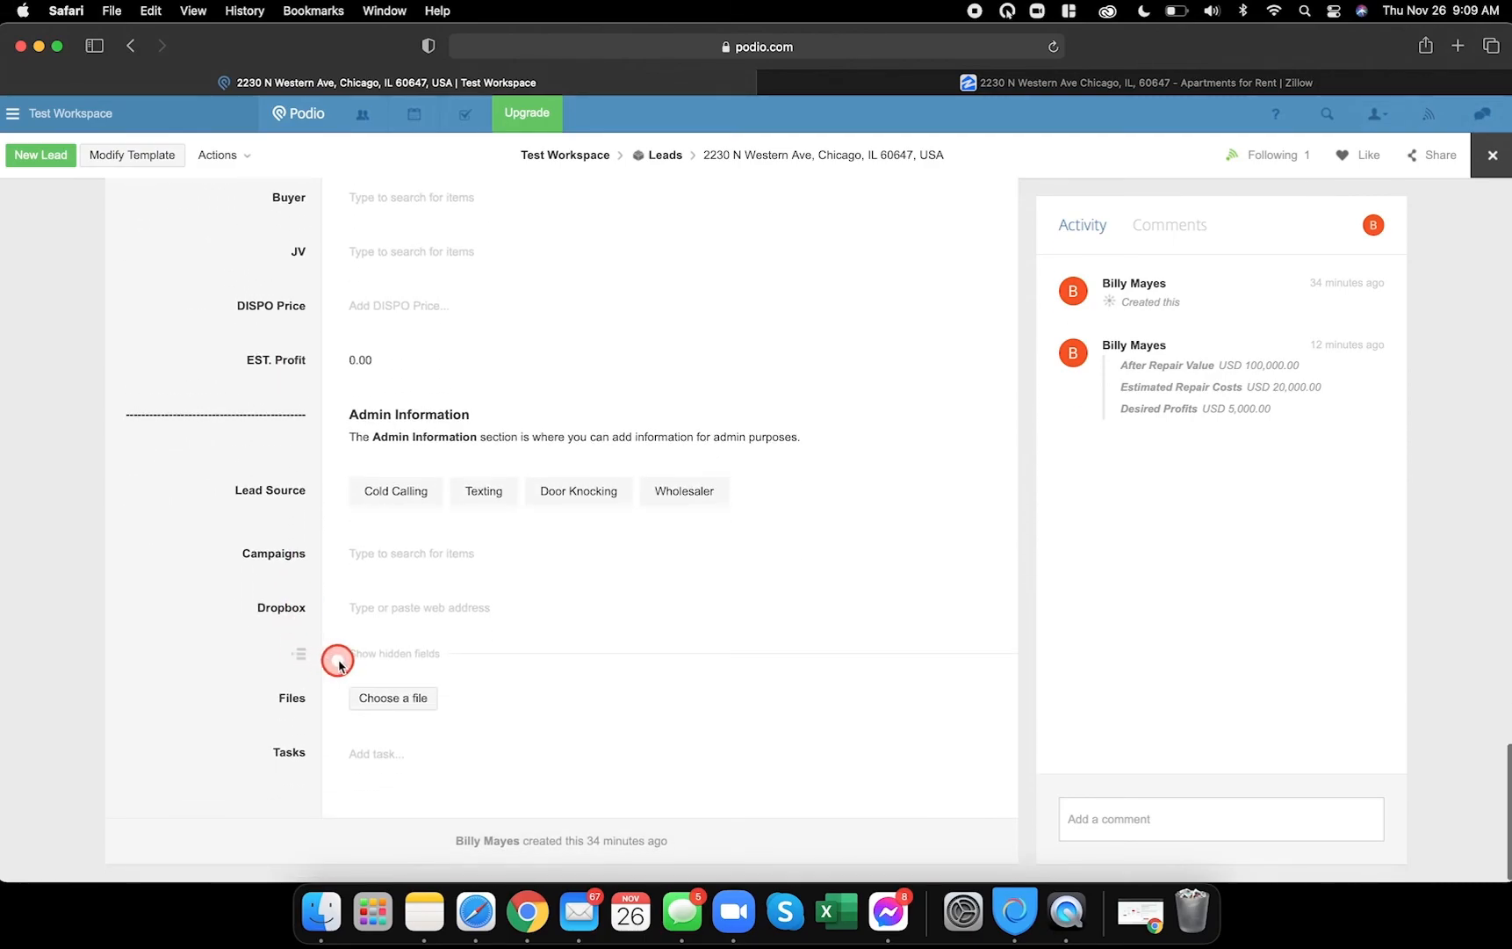
scroll(186, 662, up, 15)
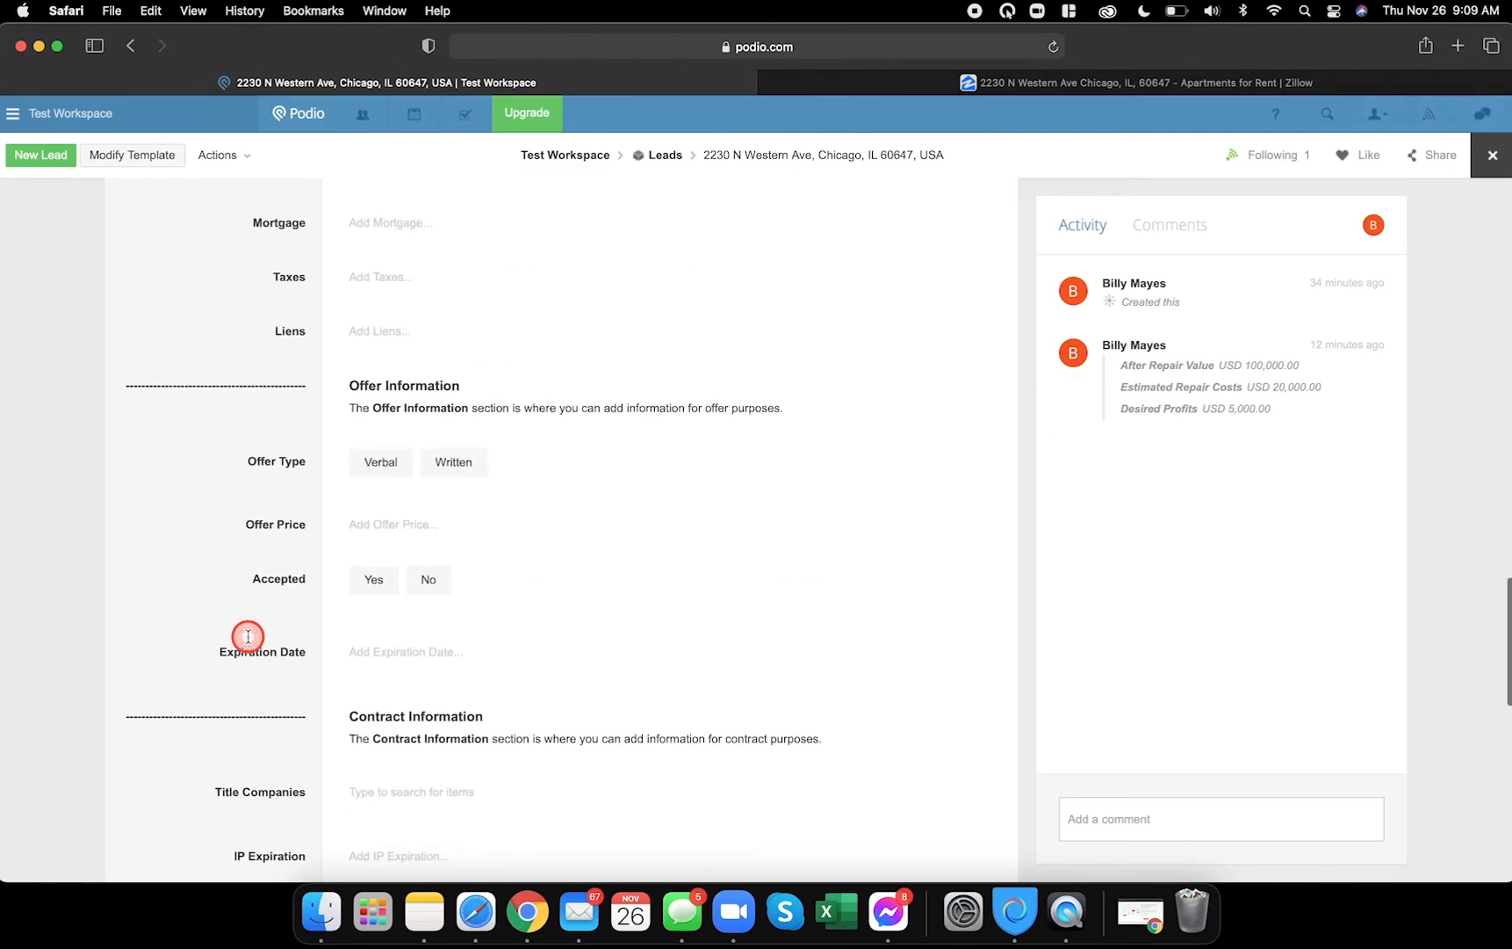
scroll(248, 636, up, 9)
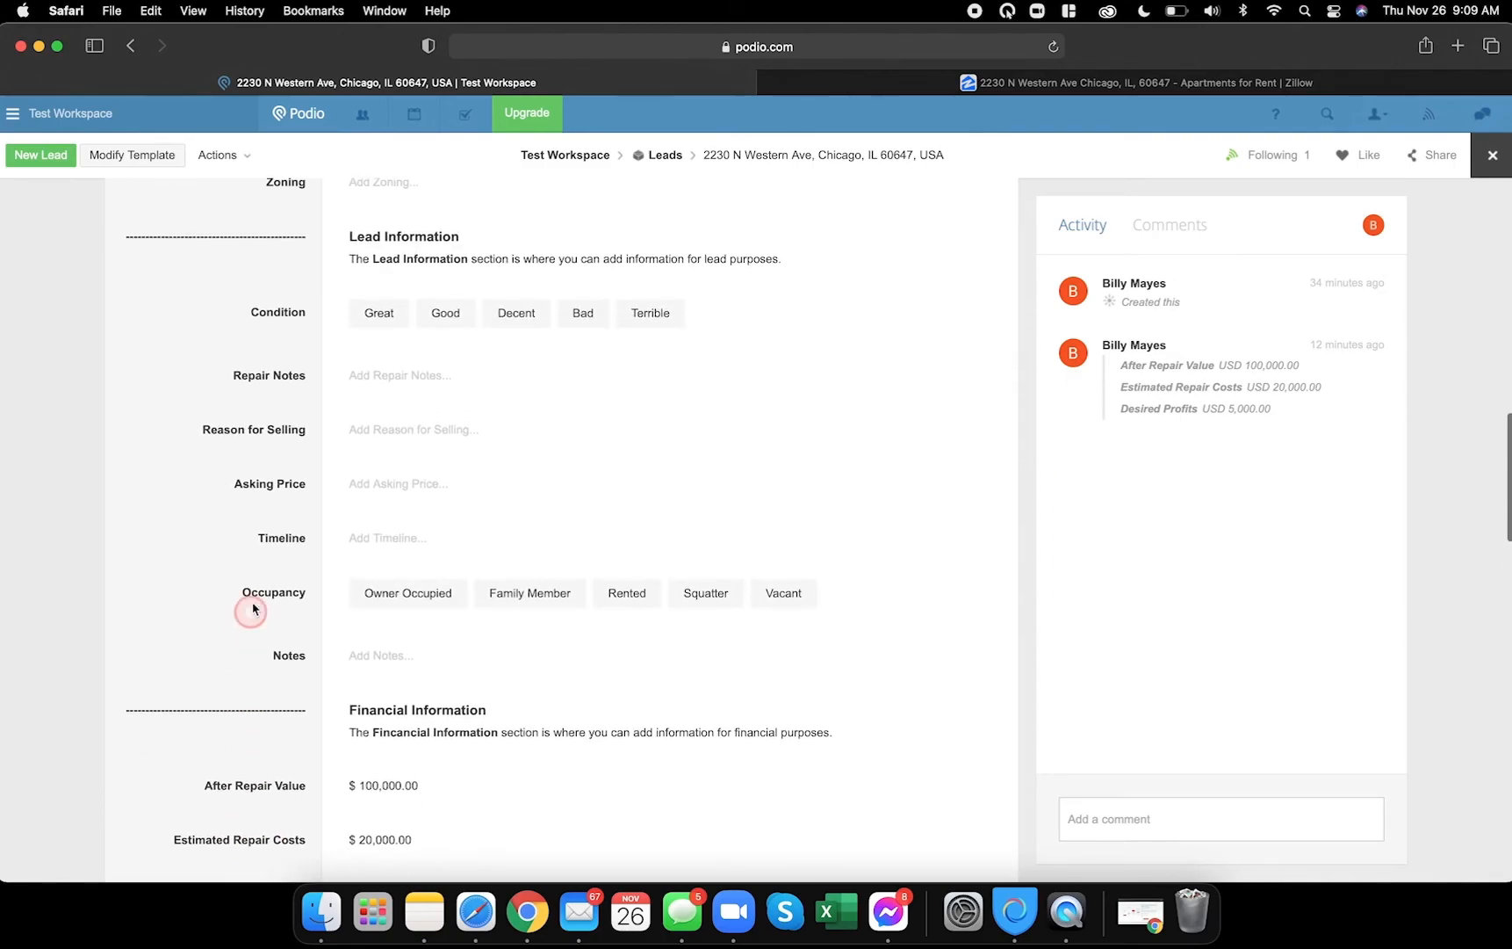
scroll(285, 475, up, 3)
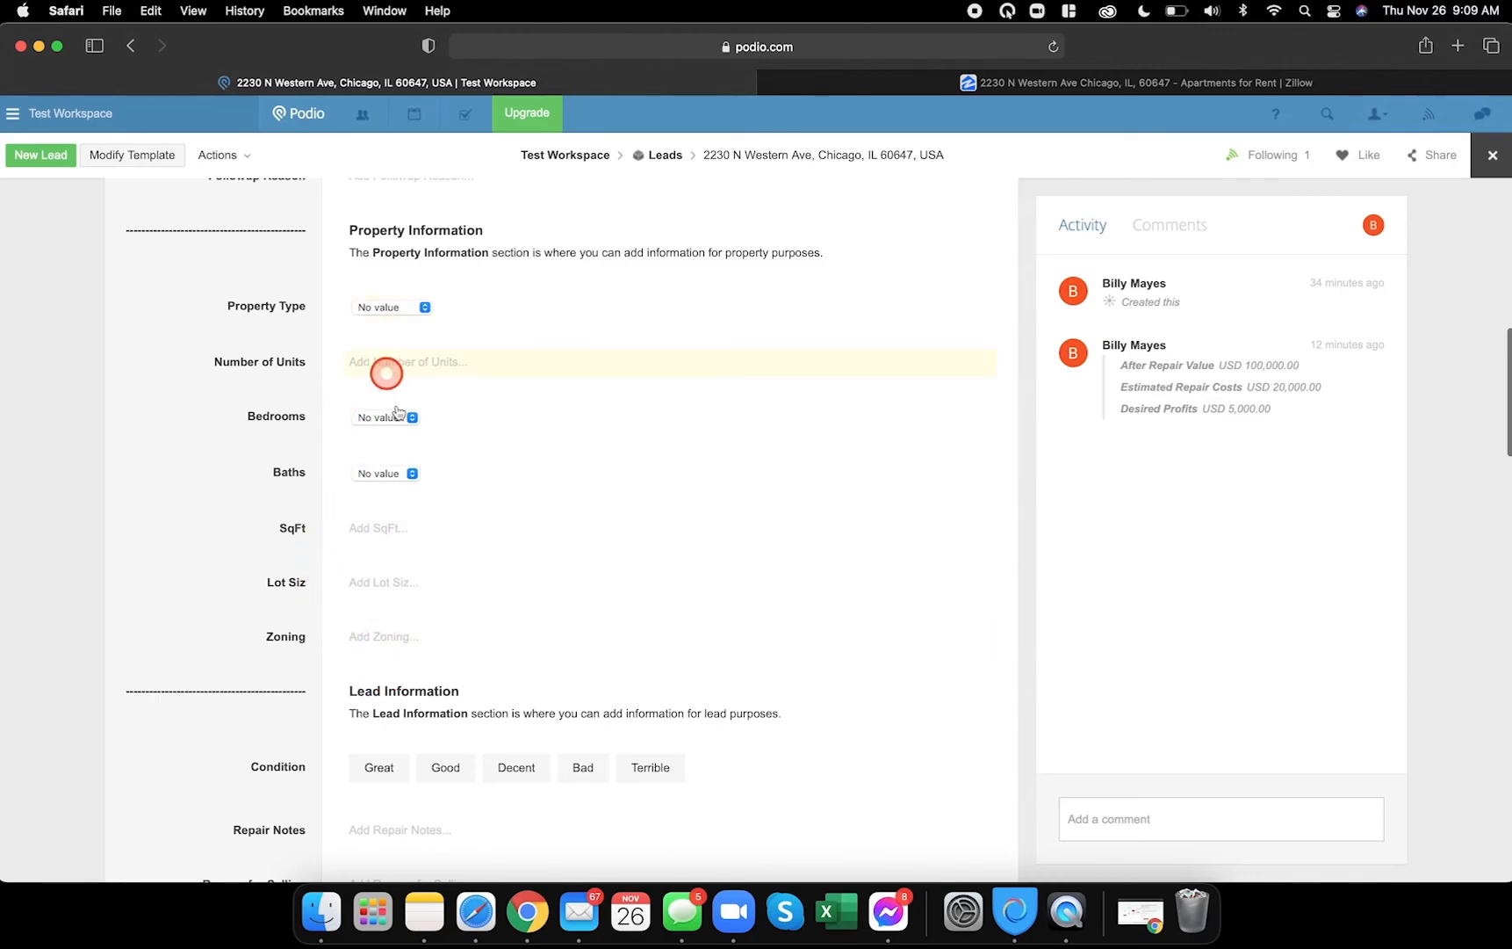
click(527, 911)
scroll(464, 729, down, 3)
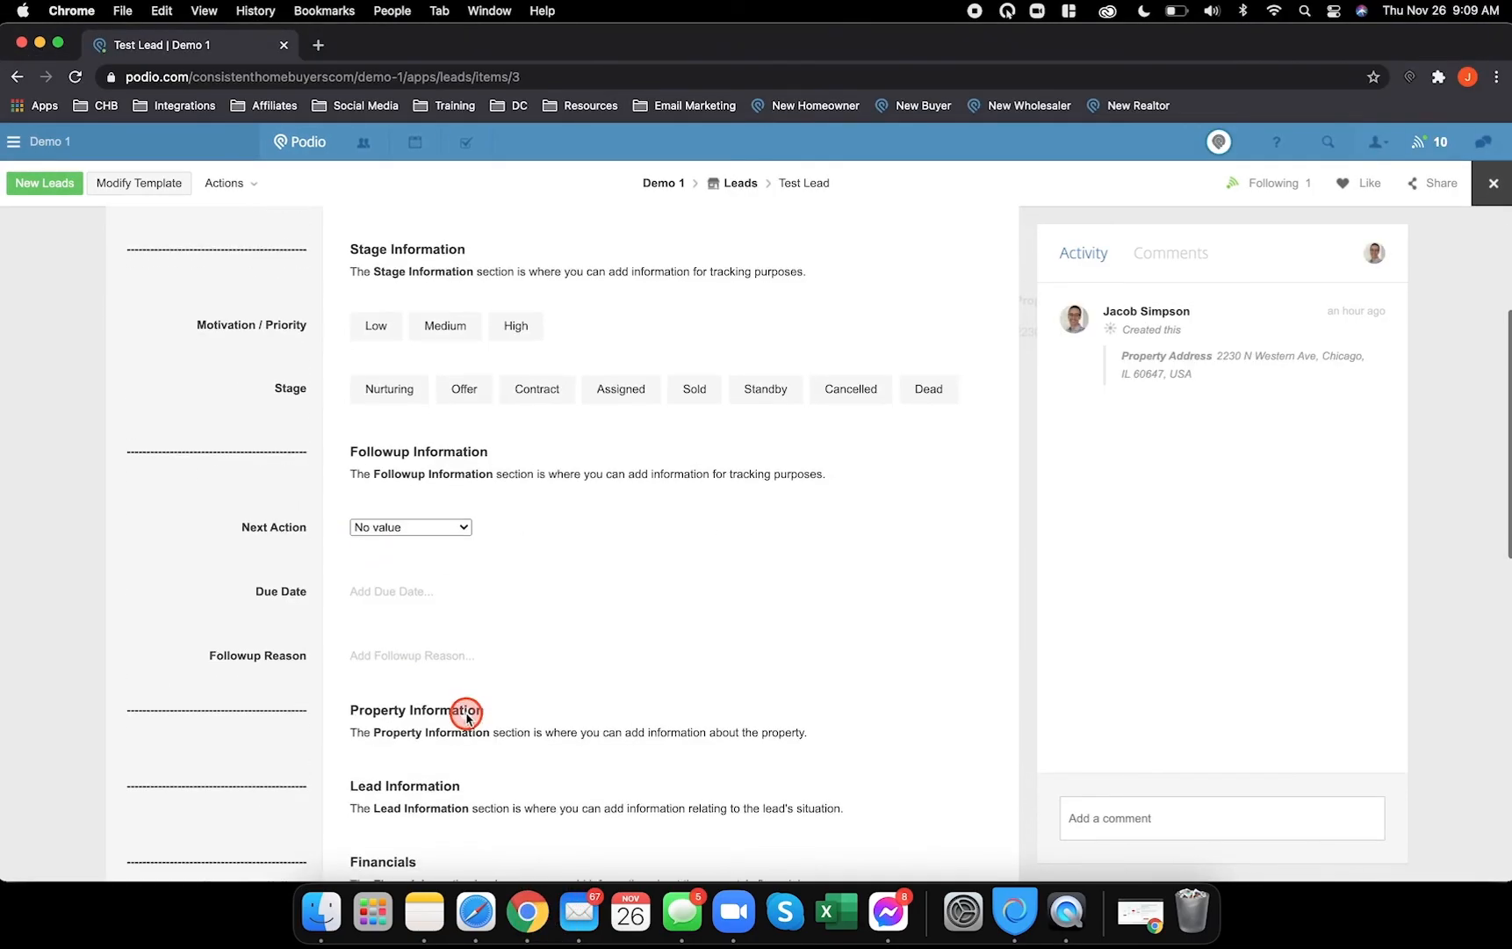
scroll(466, 712, down, 2)
scroll(466, 716, up, 5)
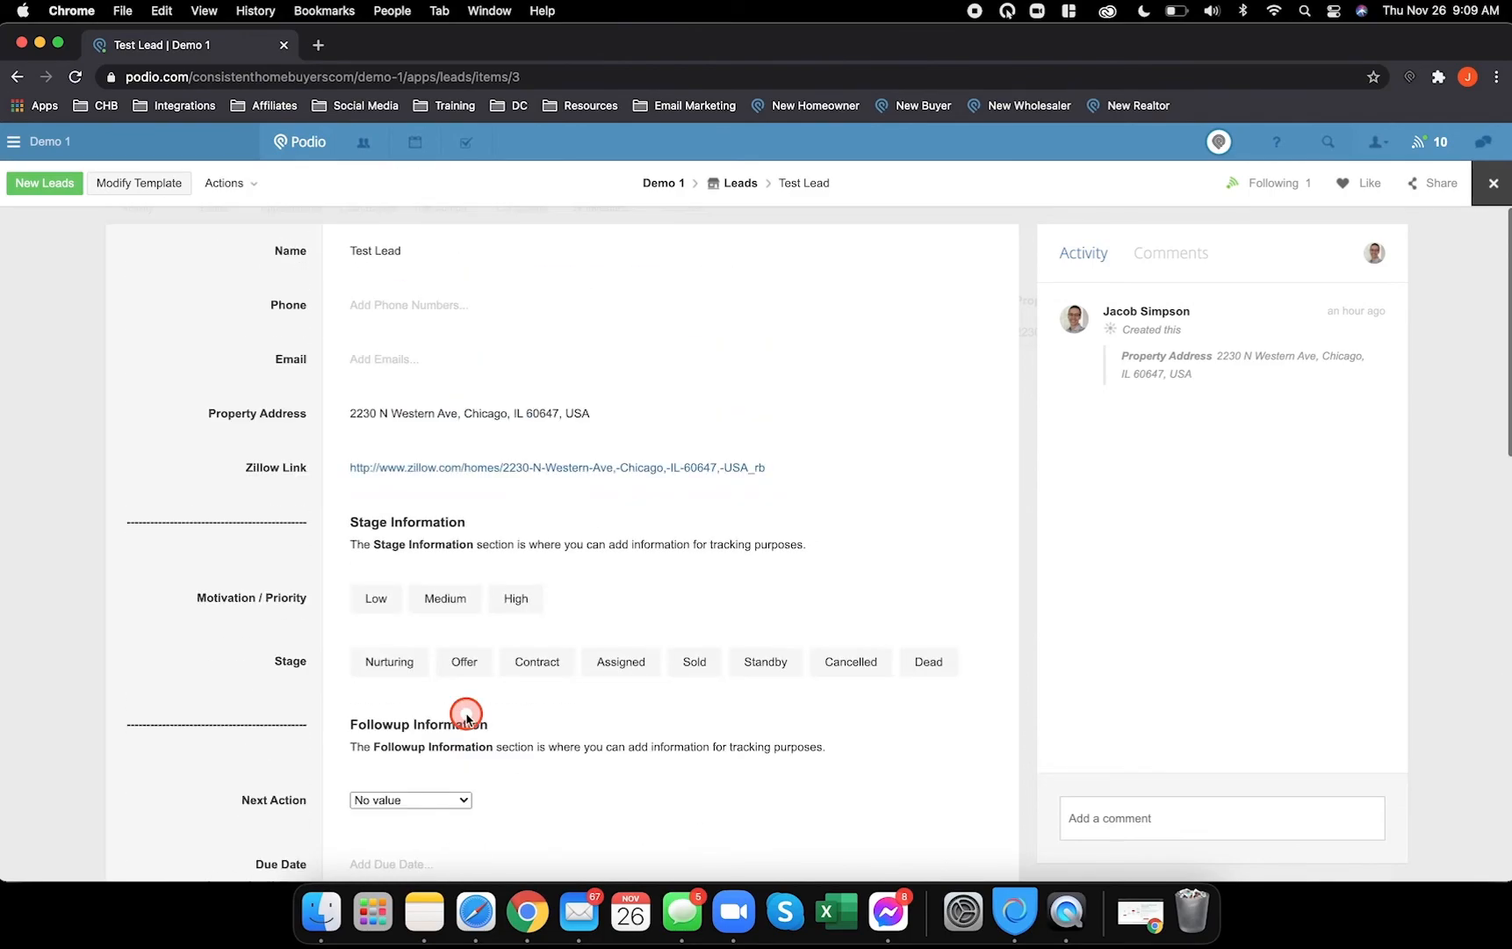
- Return to the Test Workspace window and close the lead record
click(476, 907)
click(827, 533)
click(1492, 154)
click(759, 666)
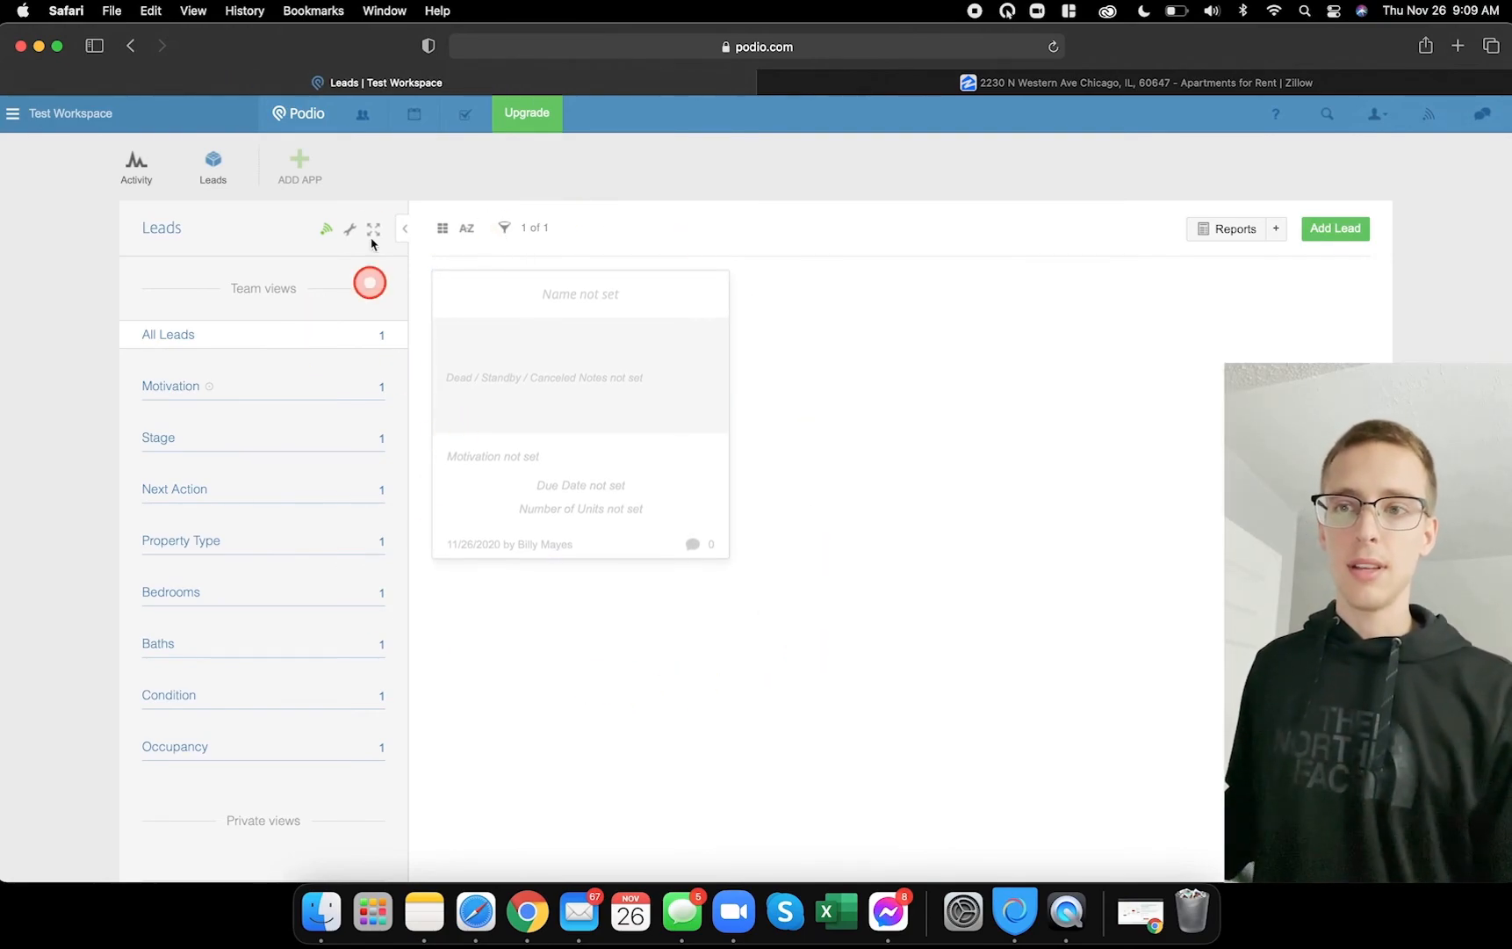
- Show Leads as a table without Stage, Notes, Next Action, Due Date, Followup Reason, Property Type, Number of Units columns
click(445, 229)
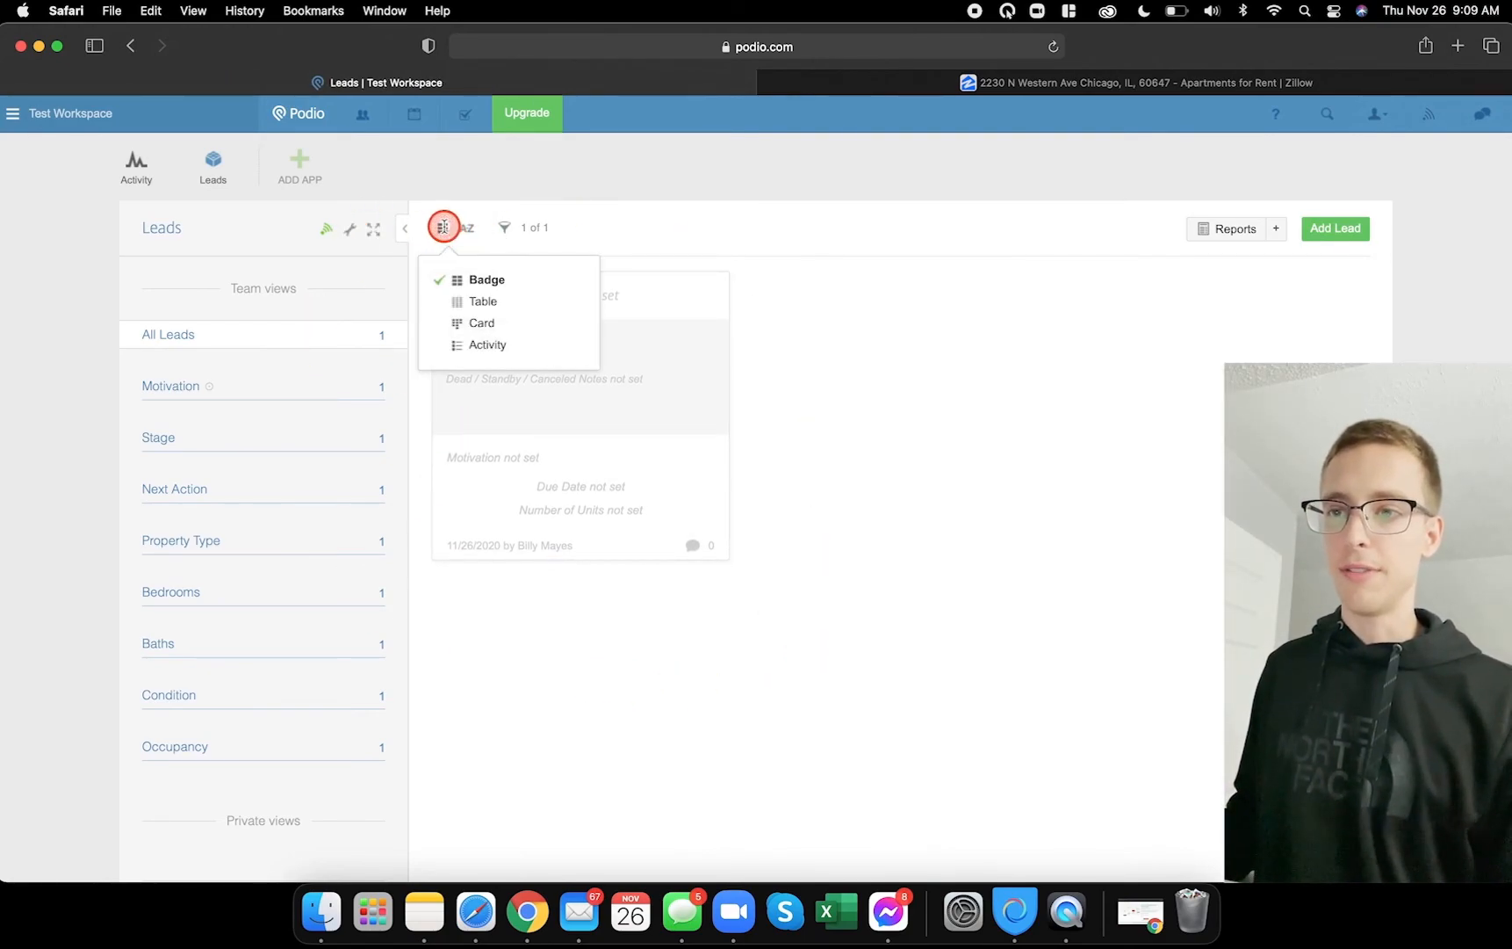
click(474, 301)
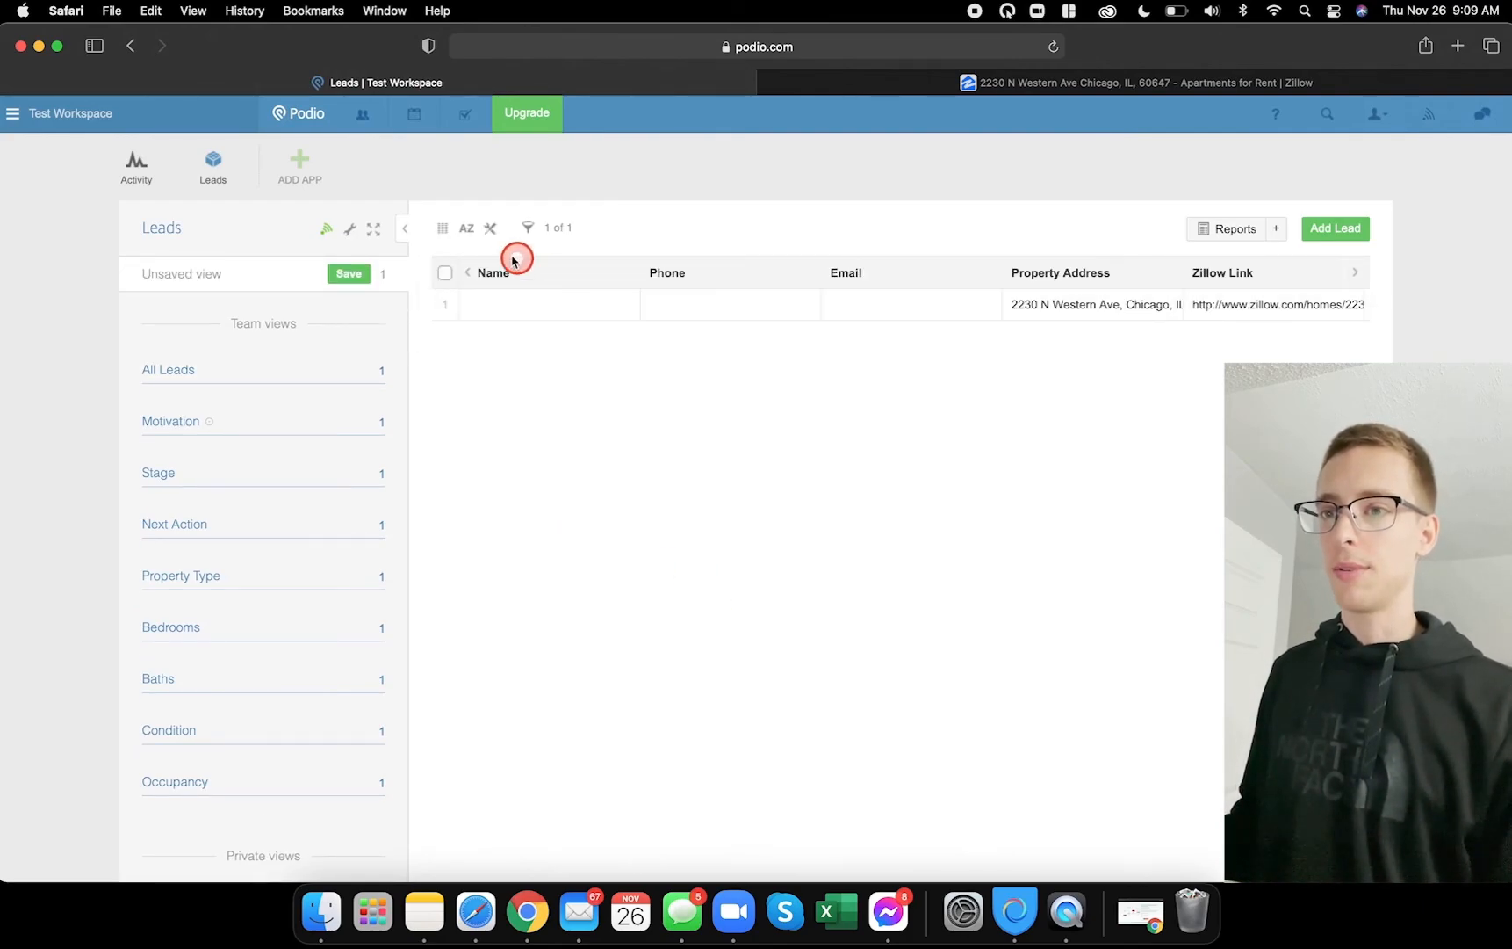
click(490, 228)
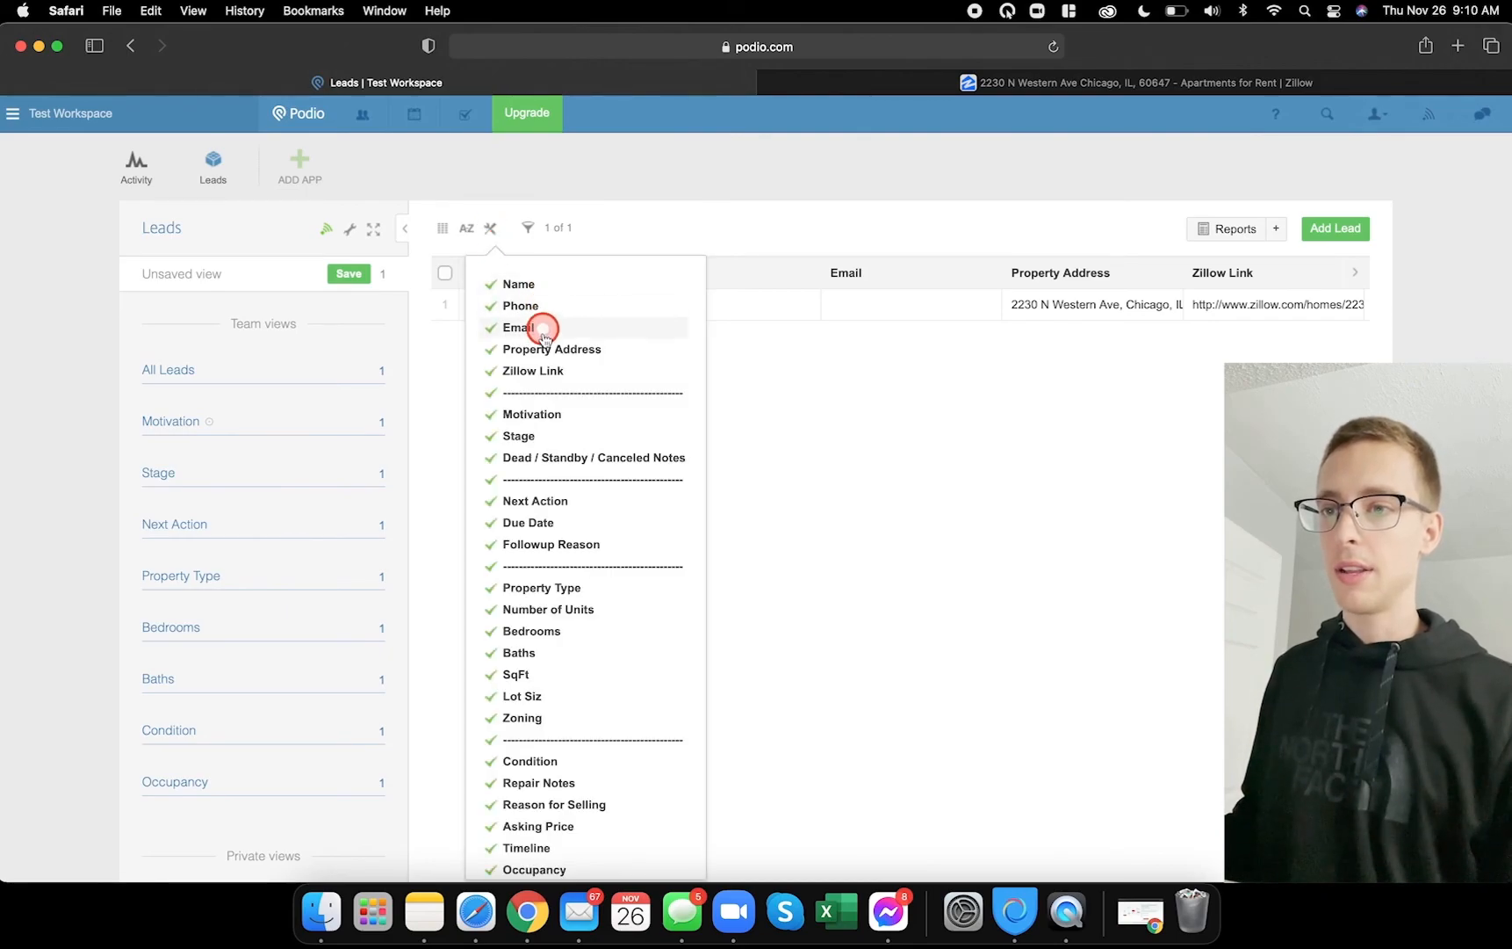
click(543, 415)
click(537, 439)
click(534, 459)
click(538, 480)
click(539, 501)
click(545, 523)
click(545, 545)
click(546, 566)
click(545, 587)
click(545, 610)
click(763, 553)
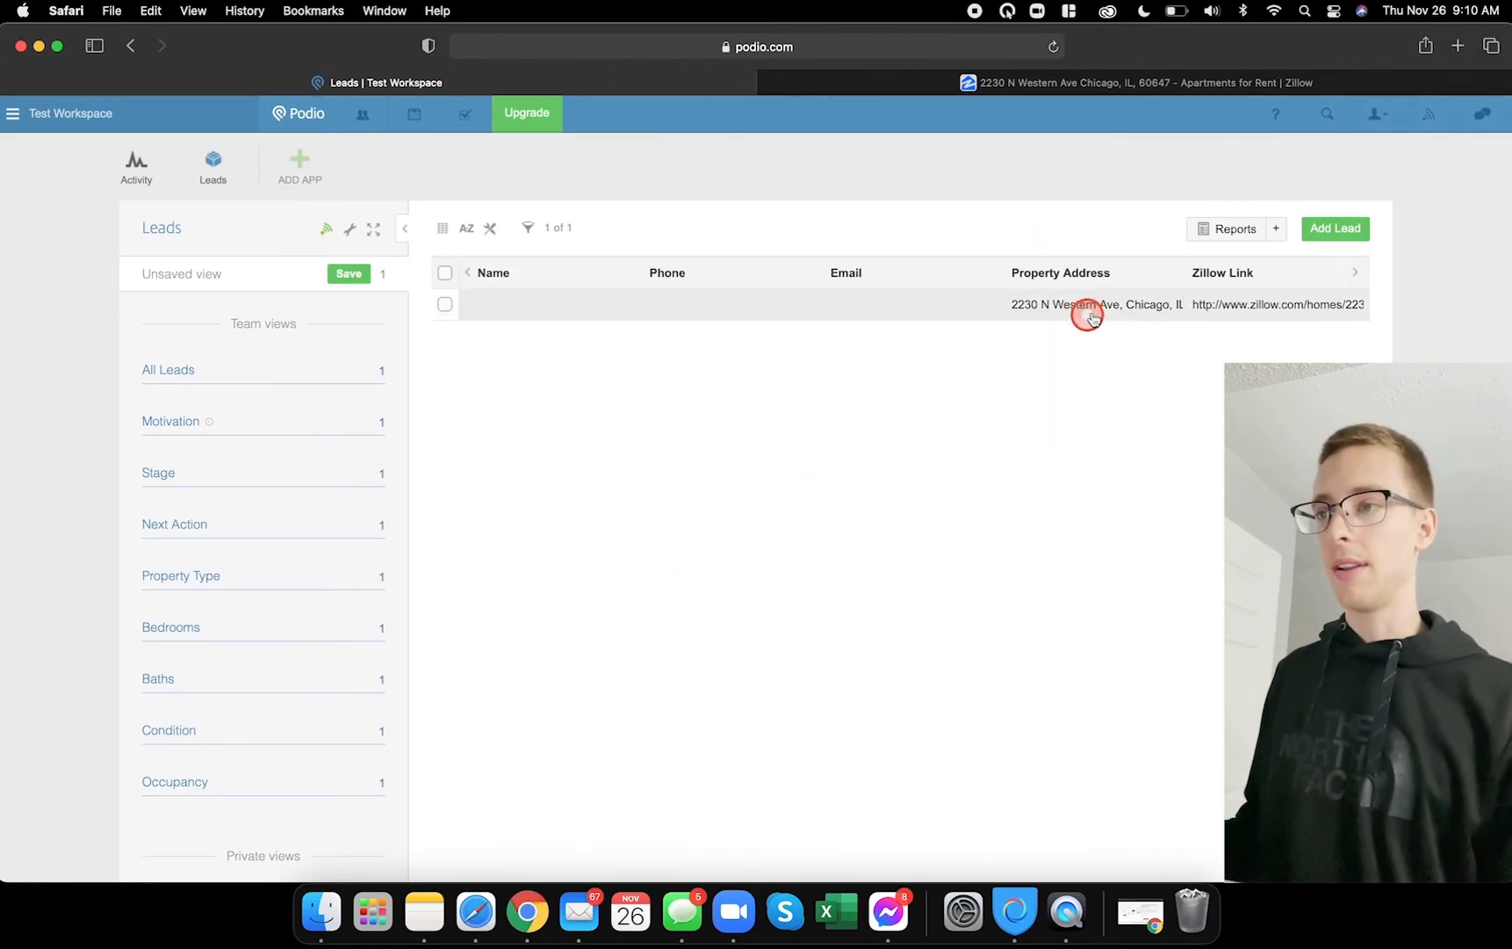
- Scroll across the trimmed Leads table, then start adding a new app
scroll(1015, 291, right, 10)
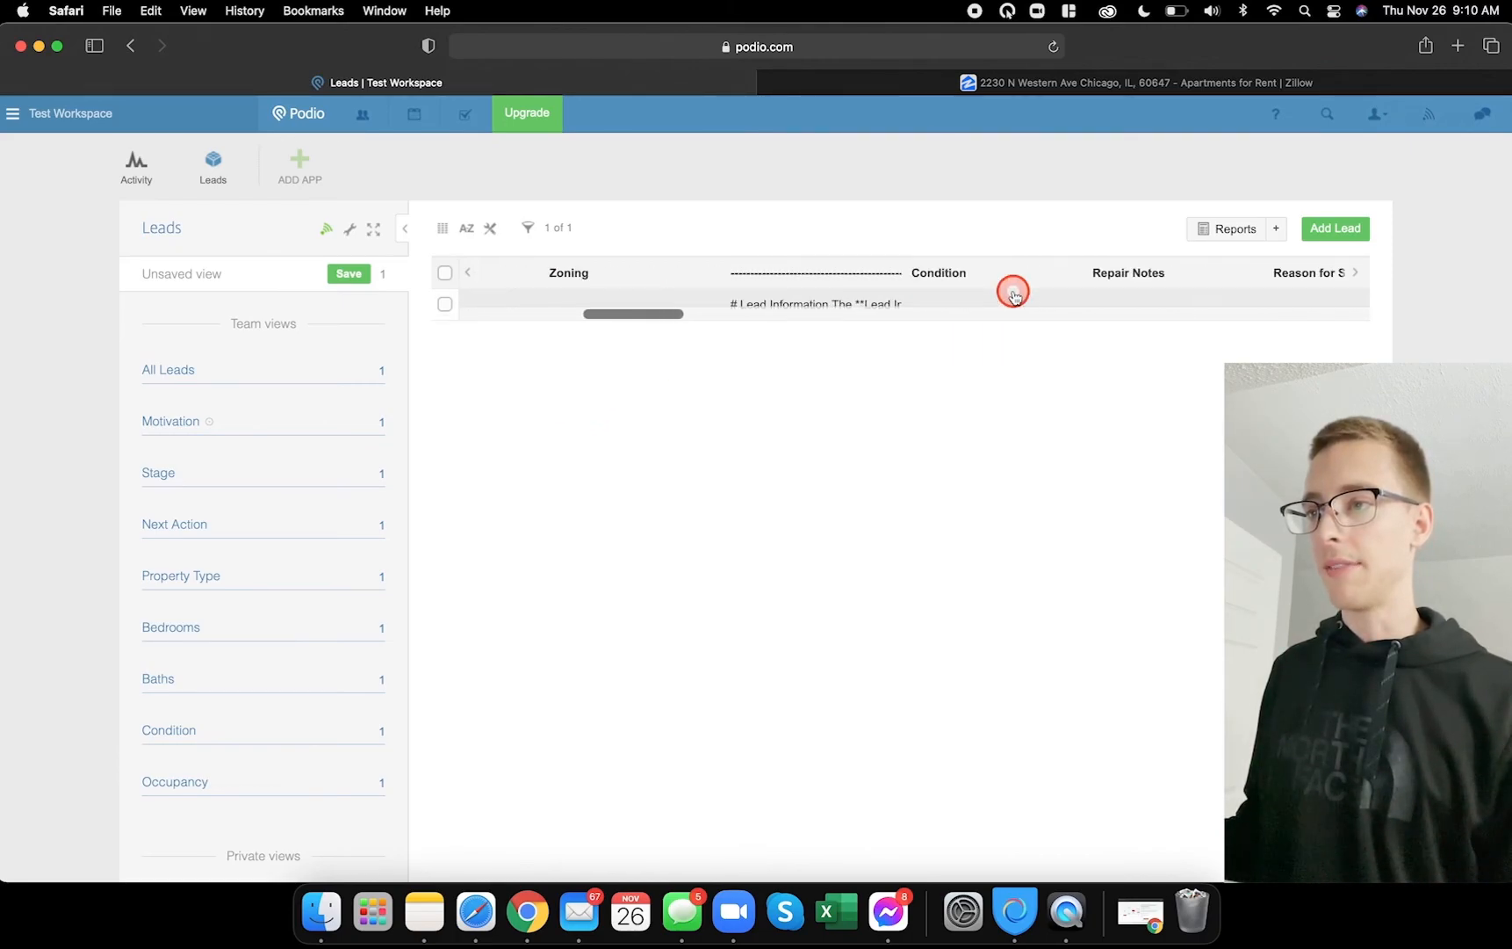
scroll(1014, 295, right, 5)
scroll(1020, 305, left, 15)
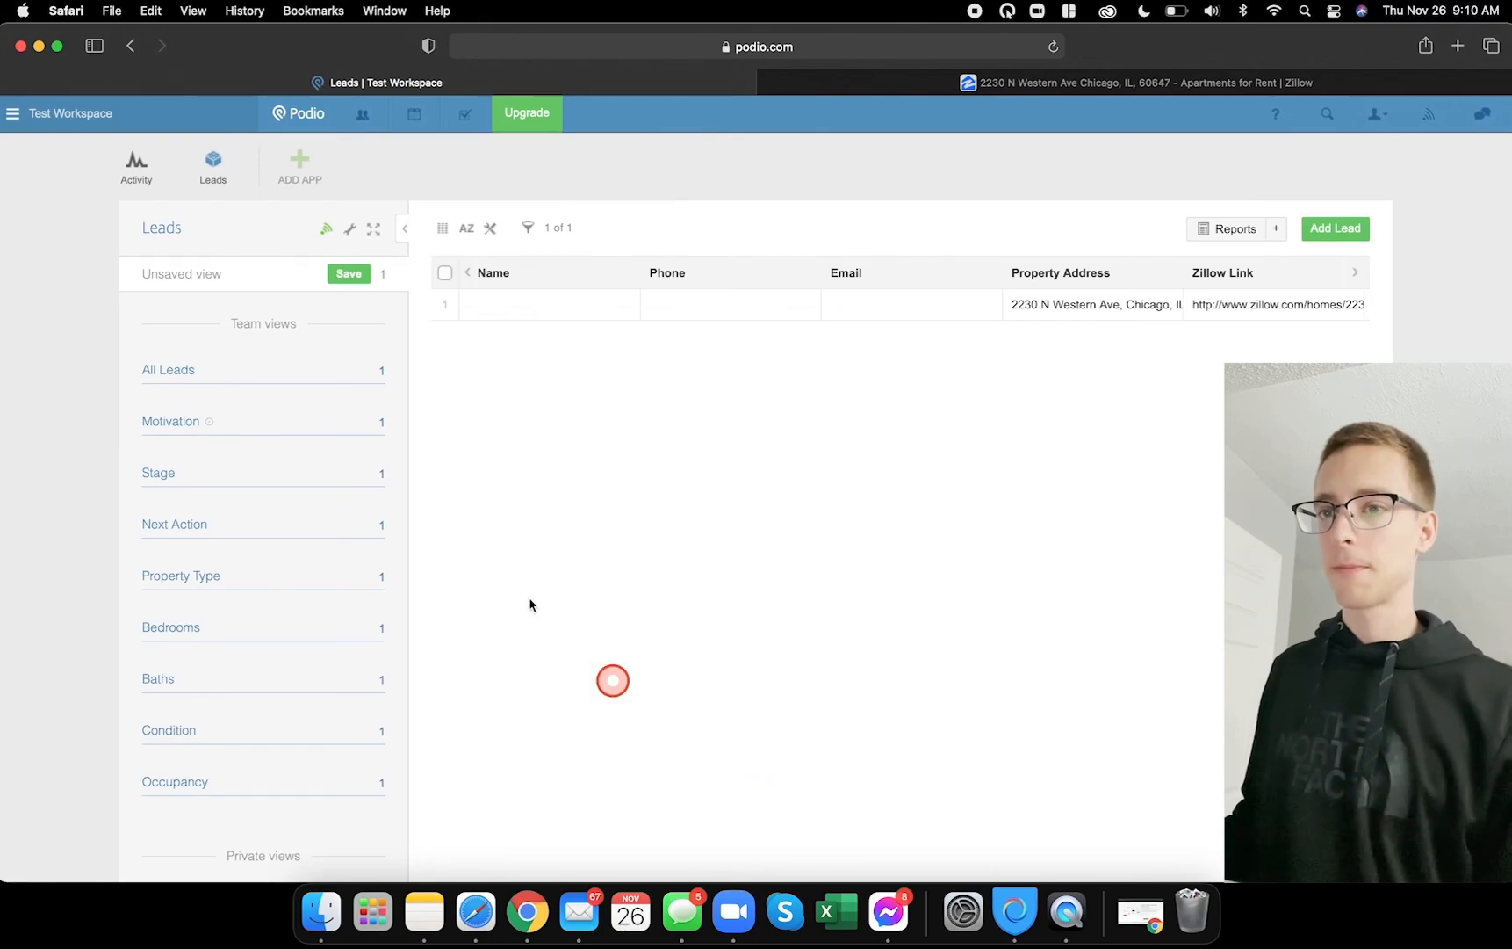
click(298, 154)
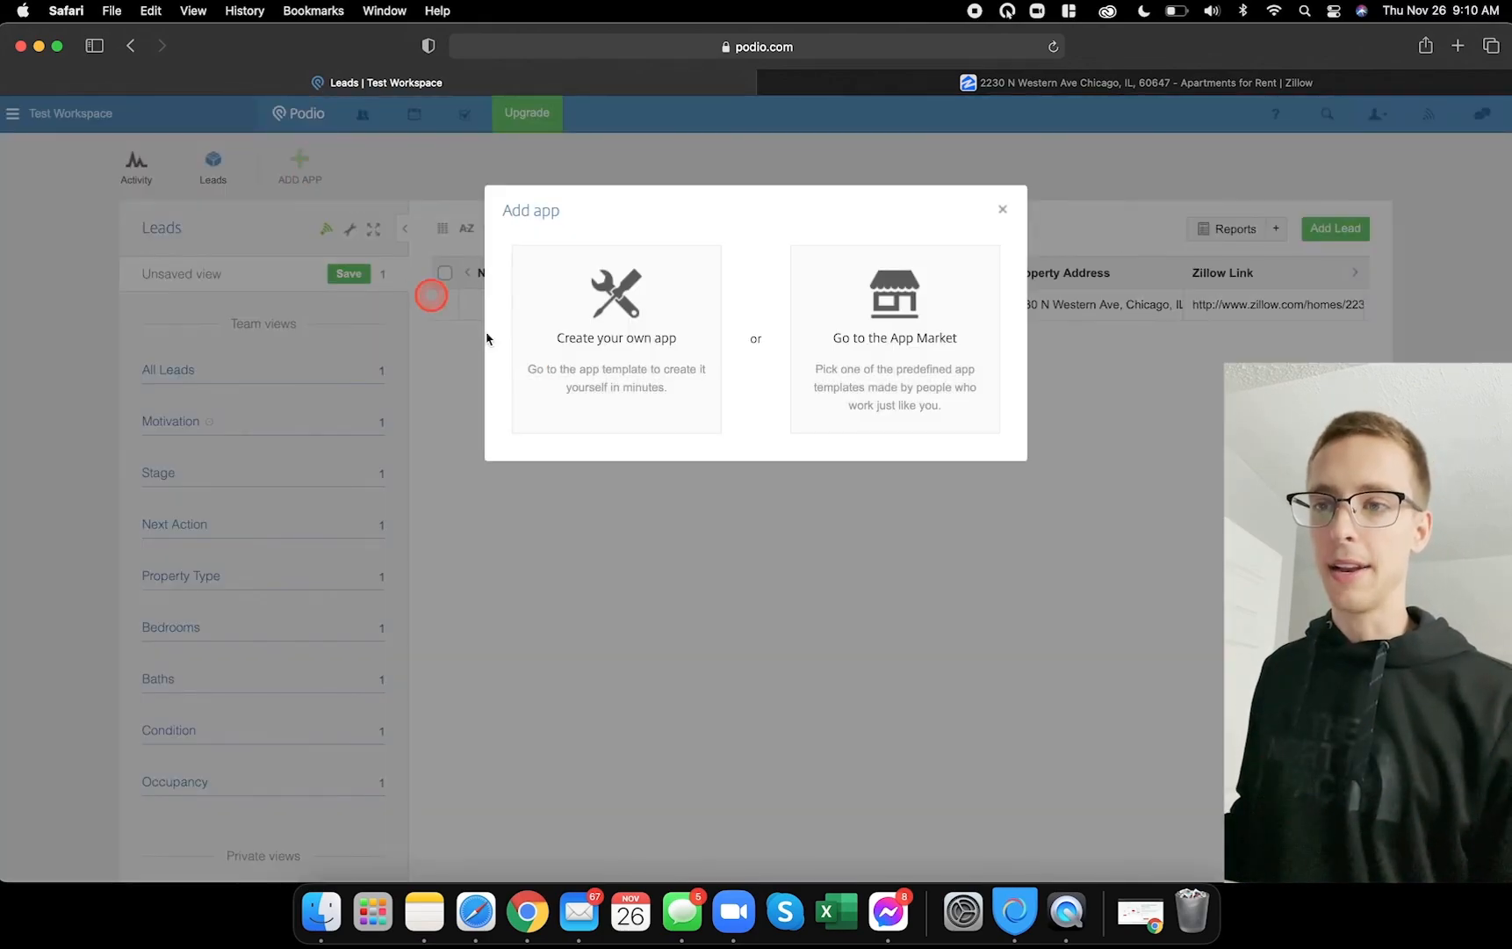
- Choose Create your own app, then in Demo 1 close Test Lead and start a new Appointment
click(627, 334)
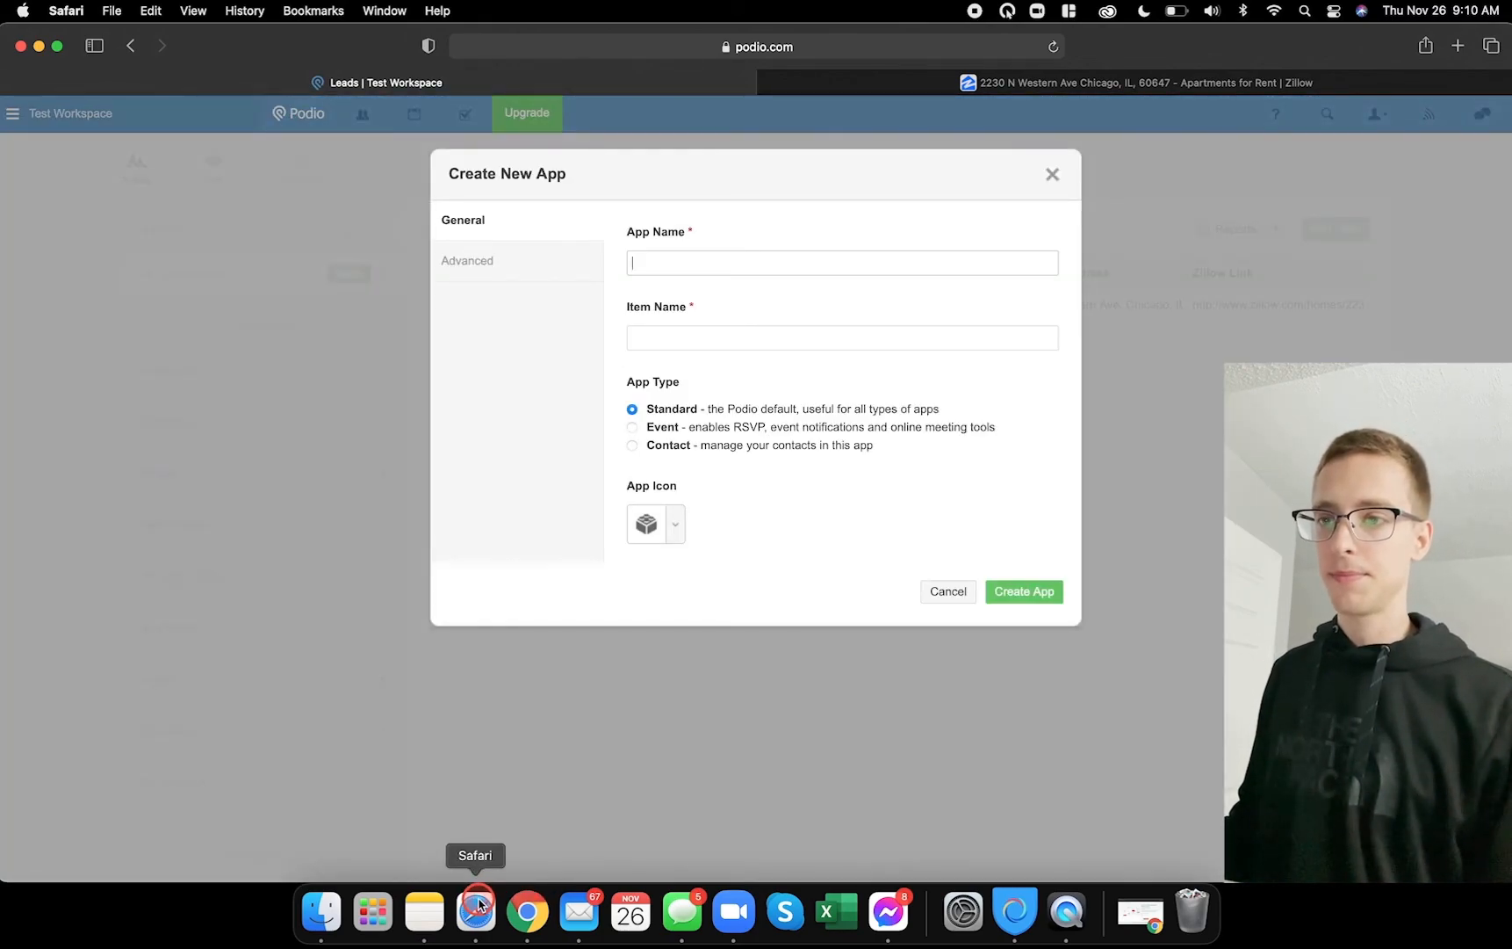
click(527, 914)
click(1494, 192)
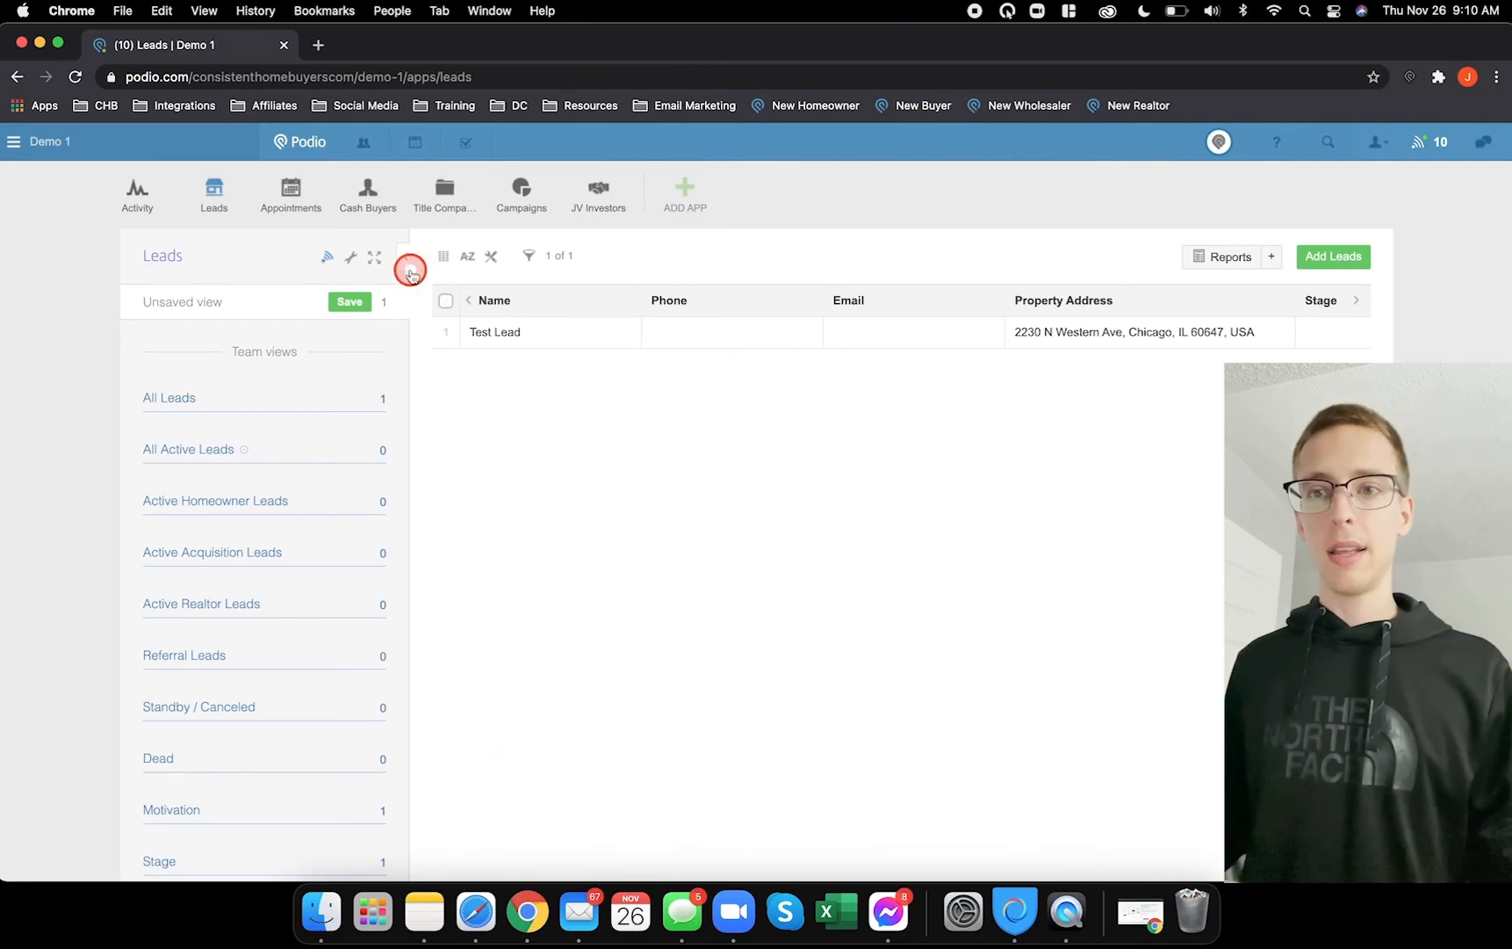
click(288, 189)
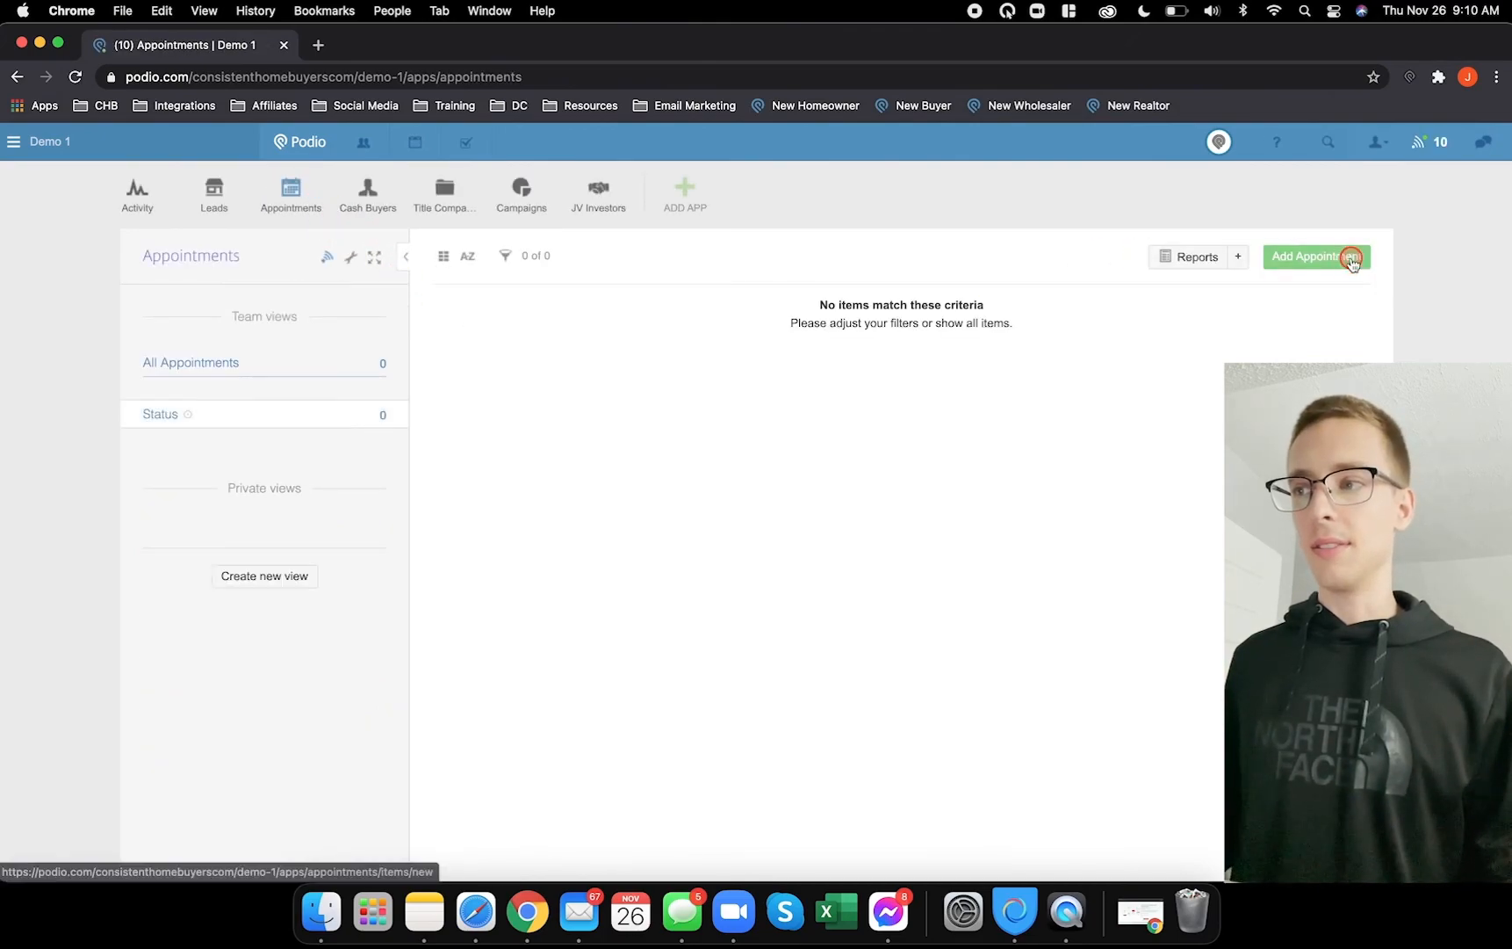
click(1352, 258)
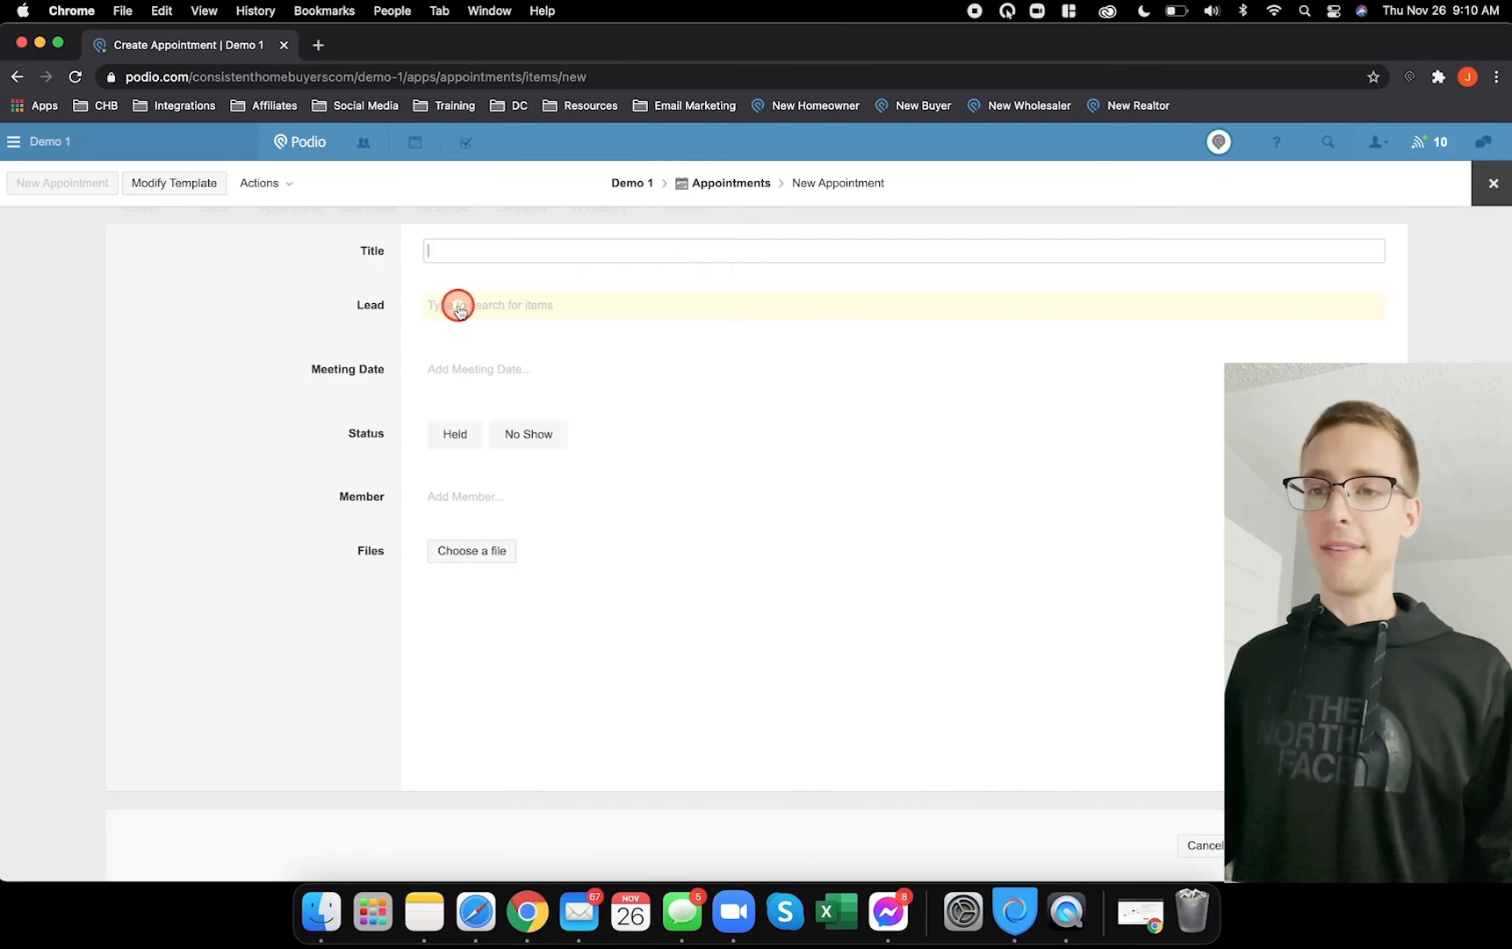
- Review the Appointments template (Title, Lead, Meeting Date, Status, Member), then go to Cash Buyers
click(211, 188)
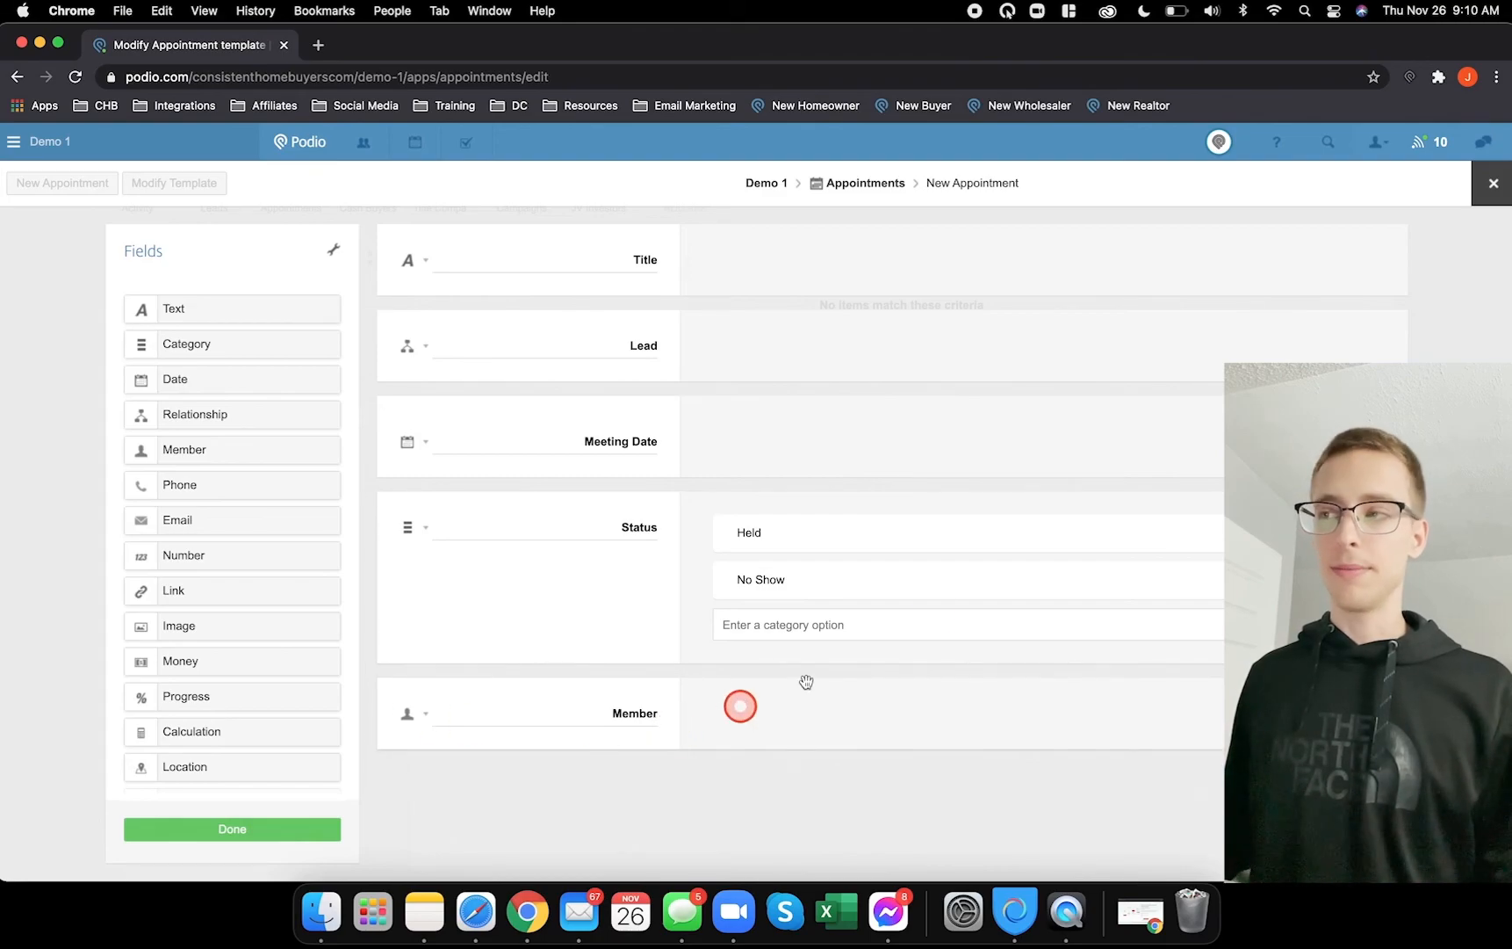
click(1499, 186)
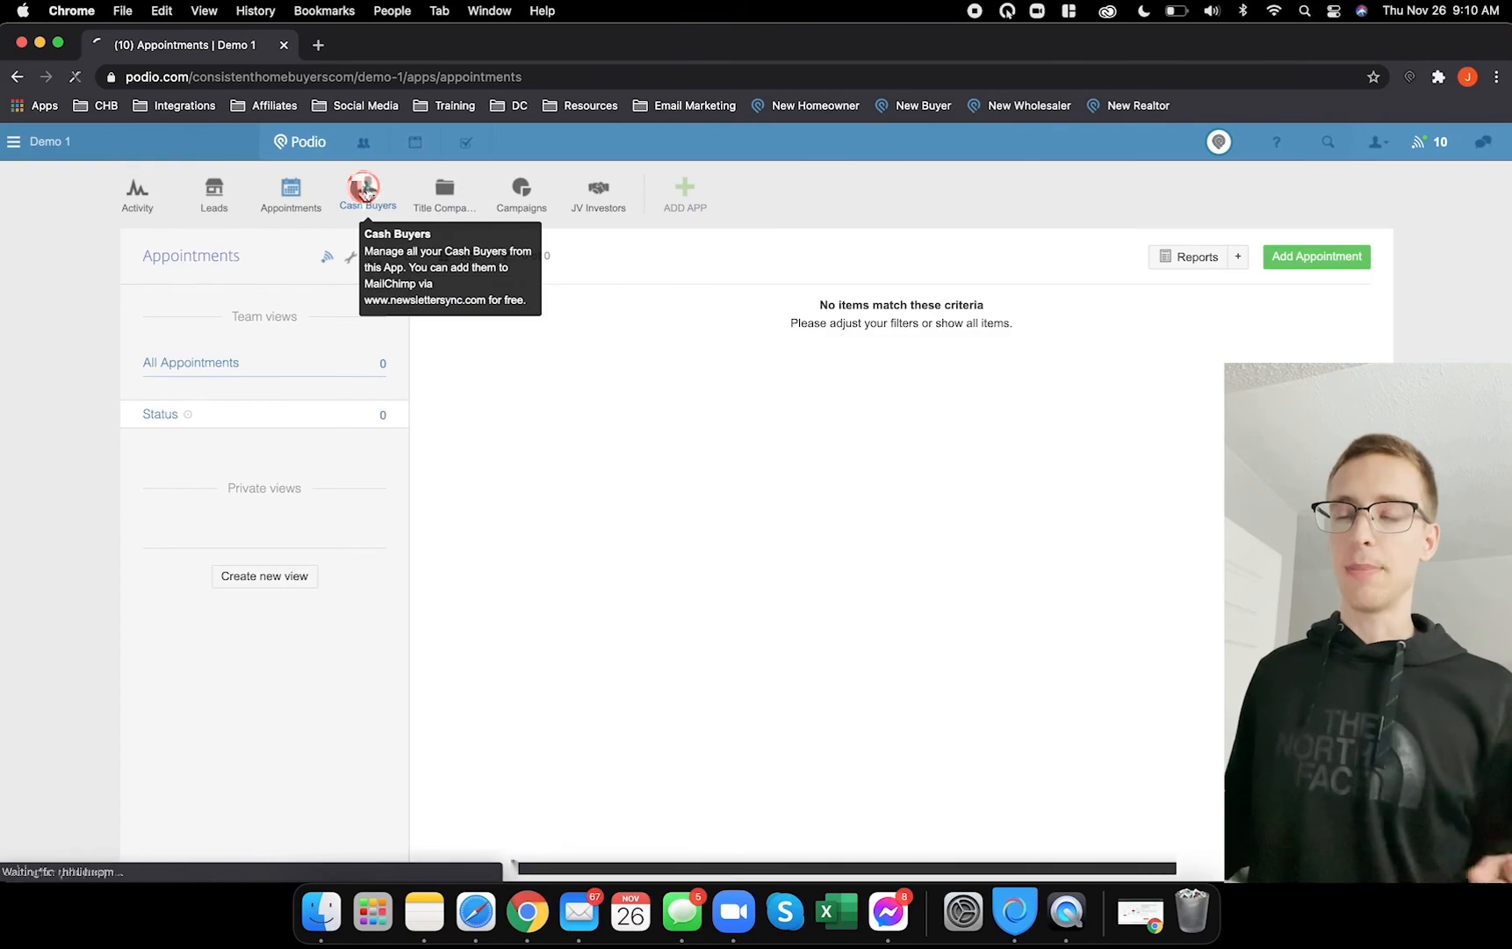
click(361, 190)
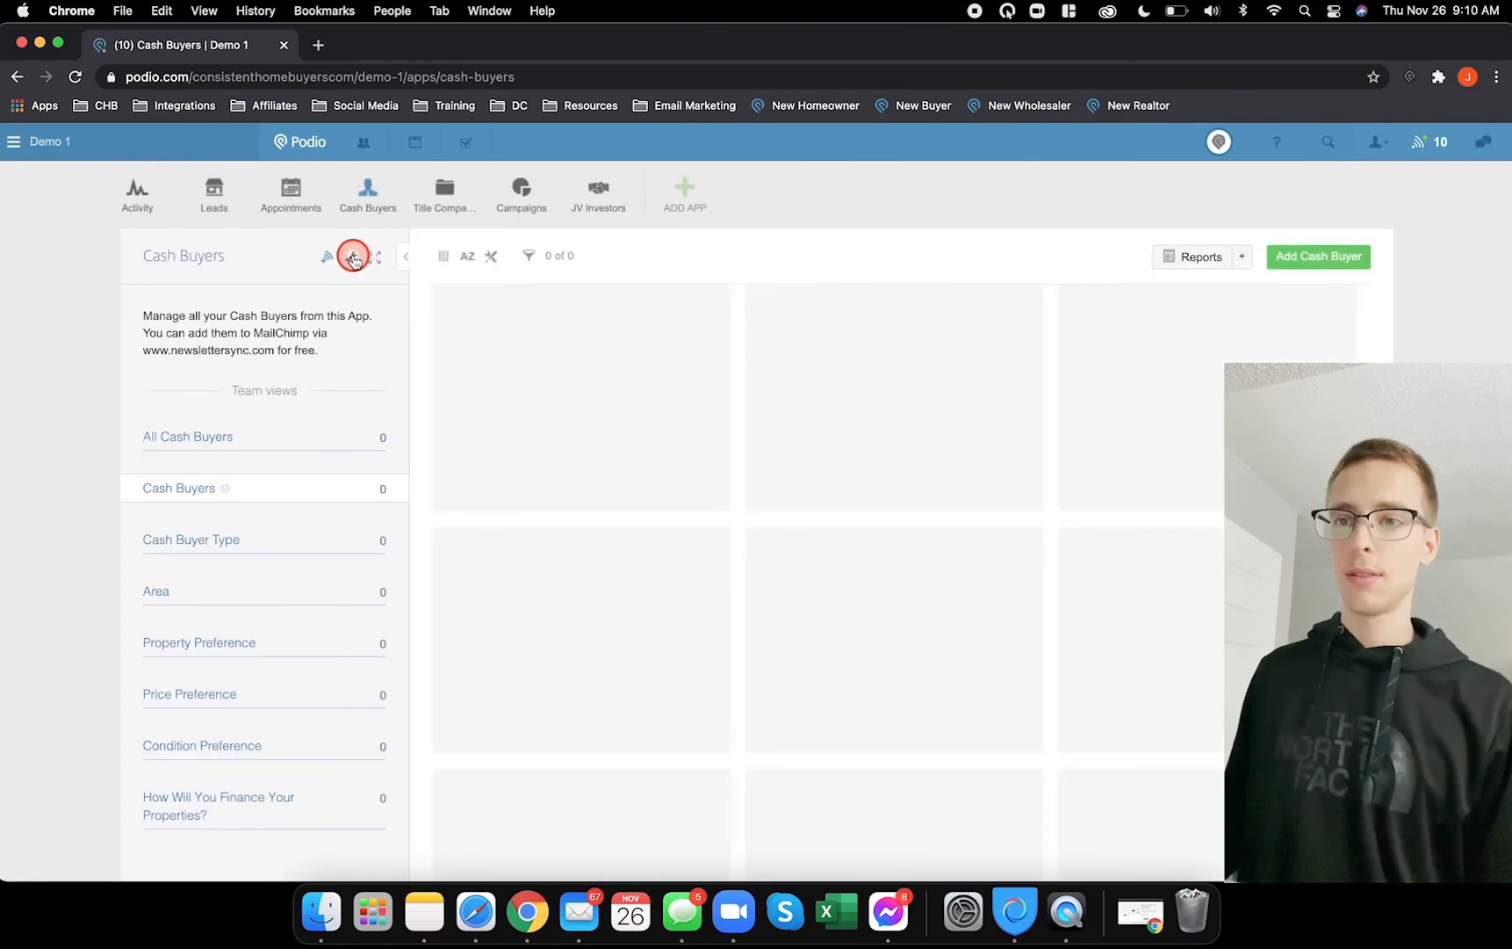
- Open the Cash Buyers template editor and inspect the Area field settings
click(353, 258)
click(447, 294)
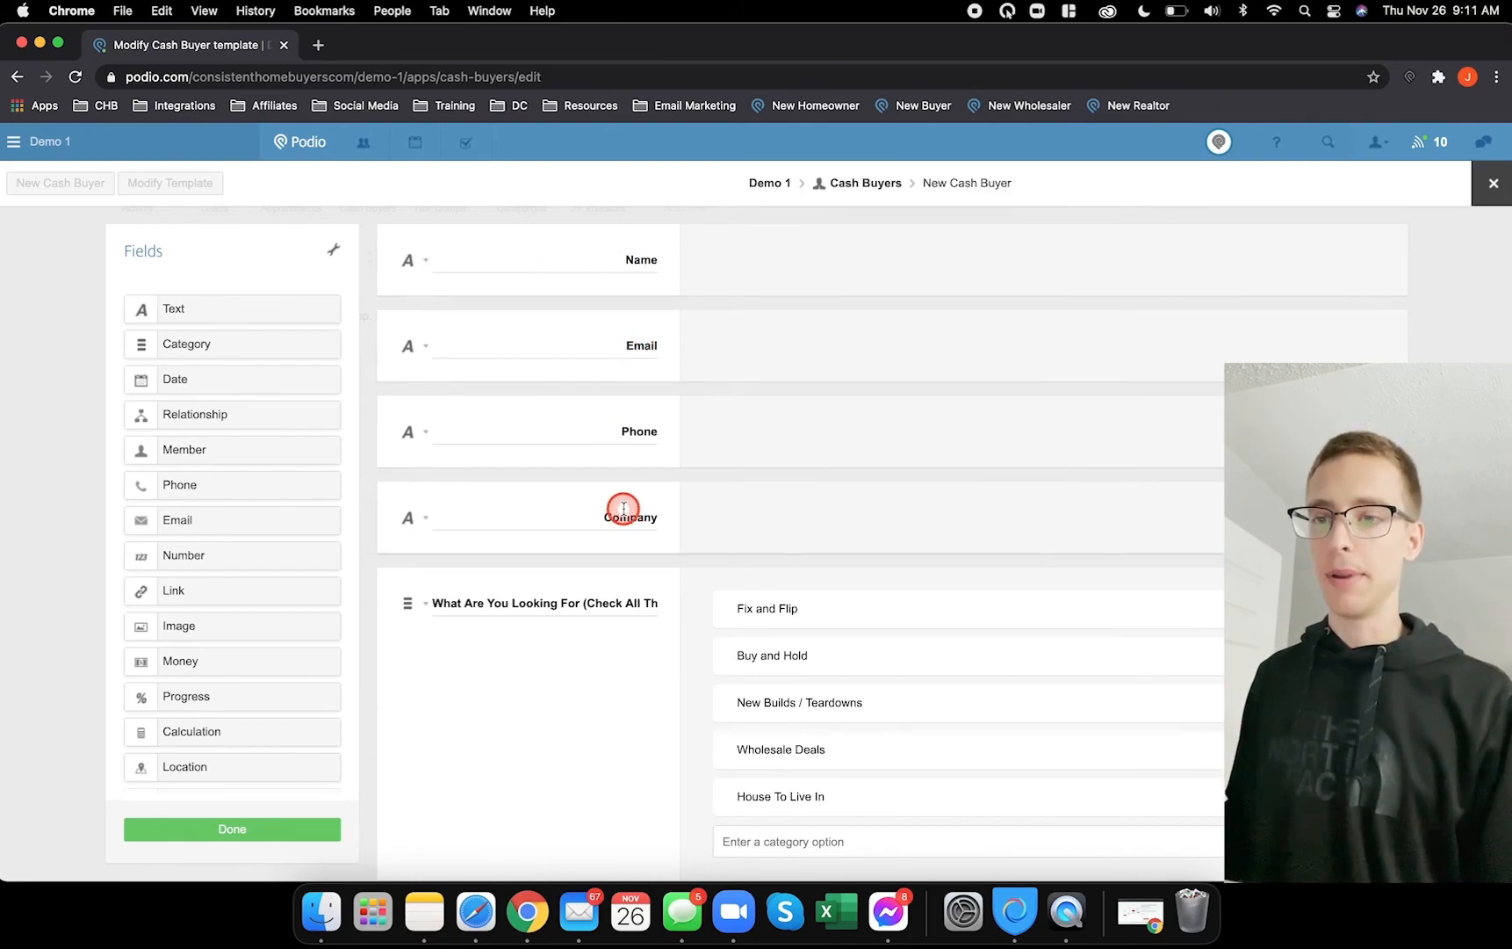
scroll(620, 509, down, 3)
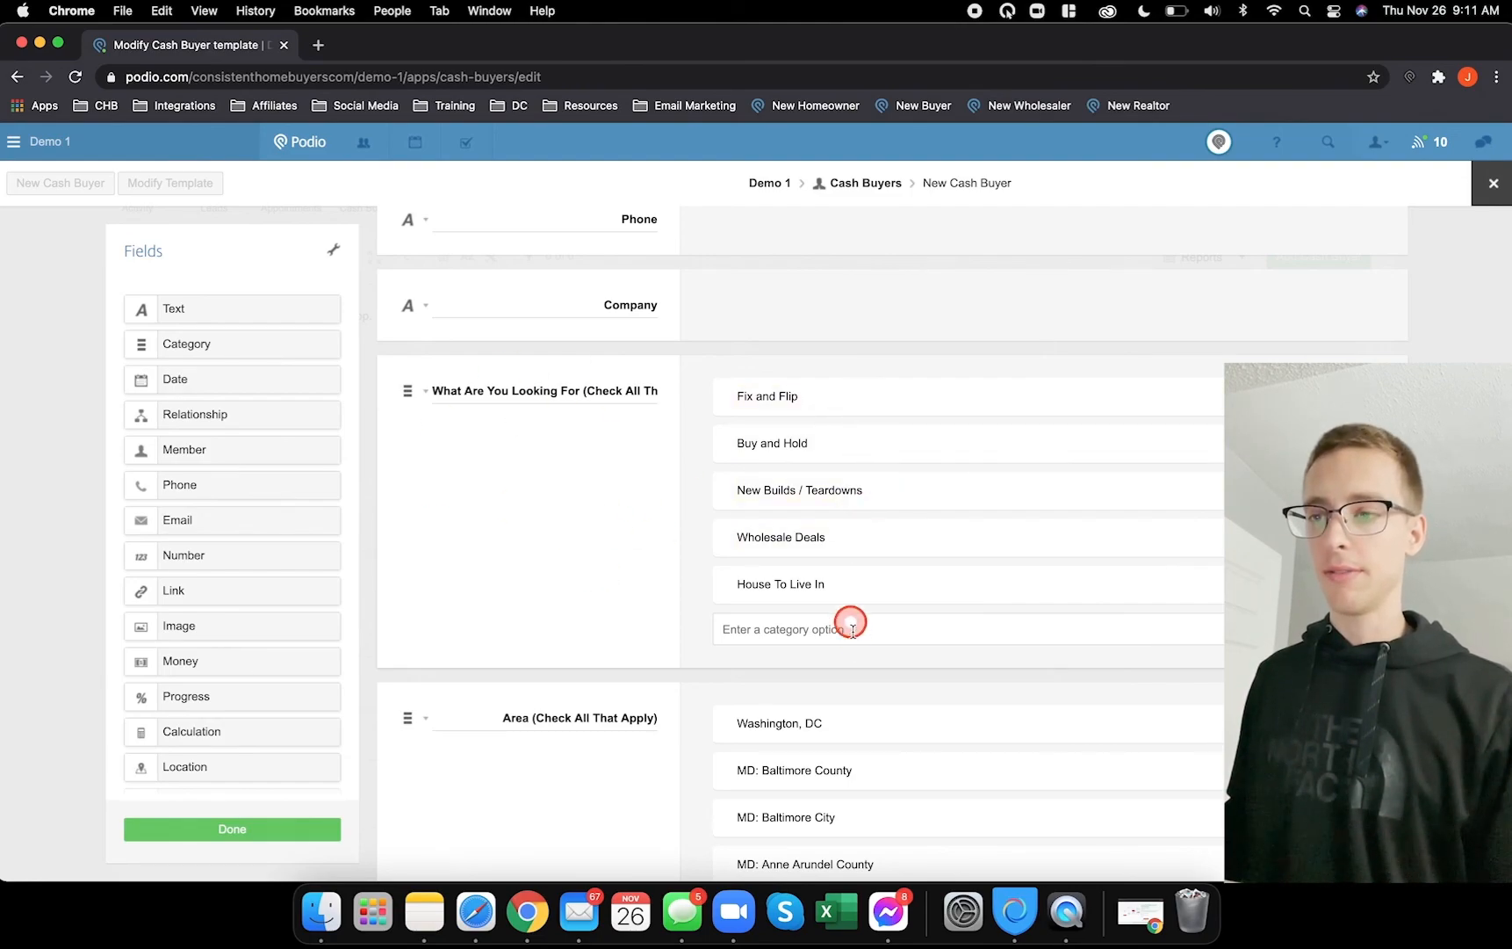
scroll(551, 533, down, 5)
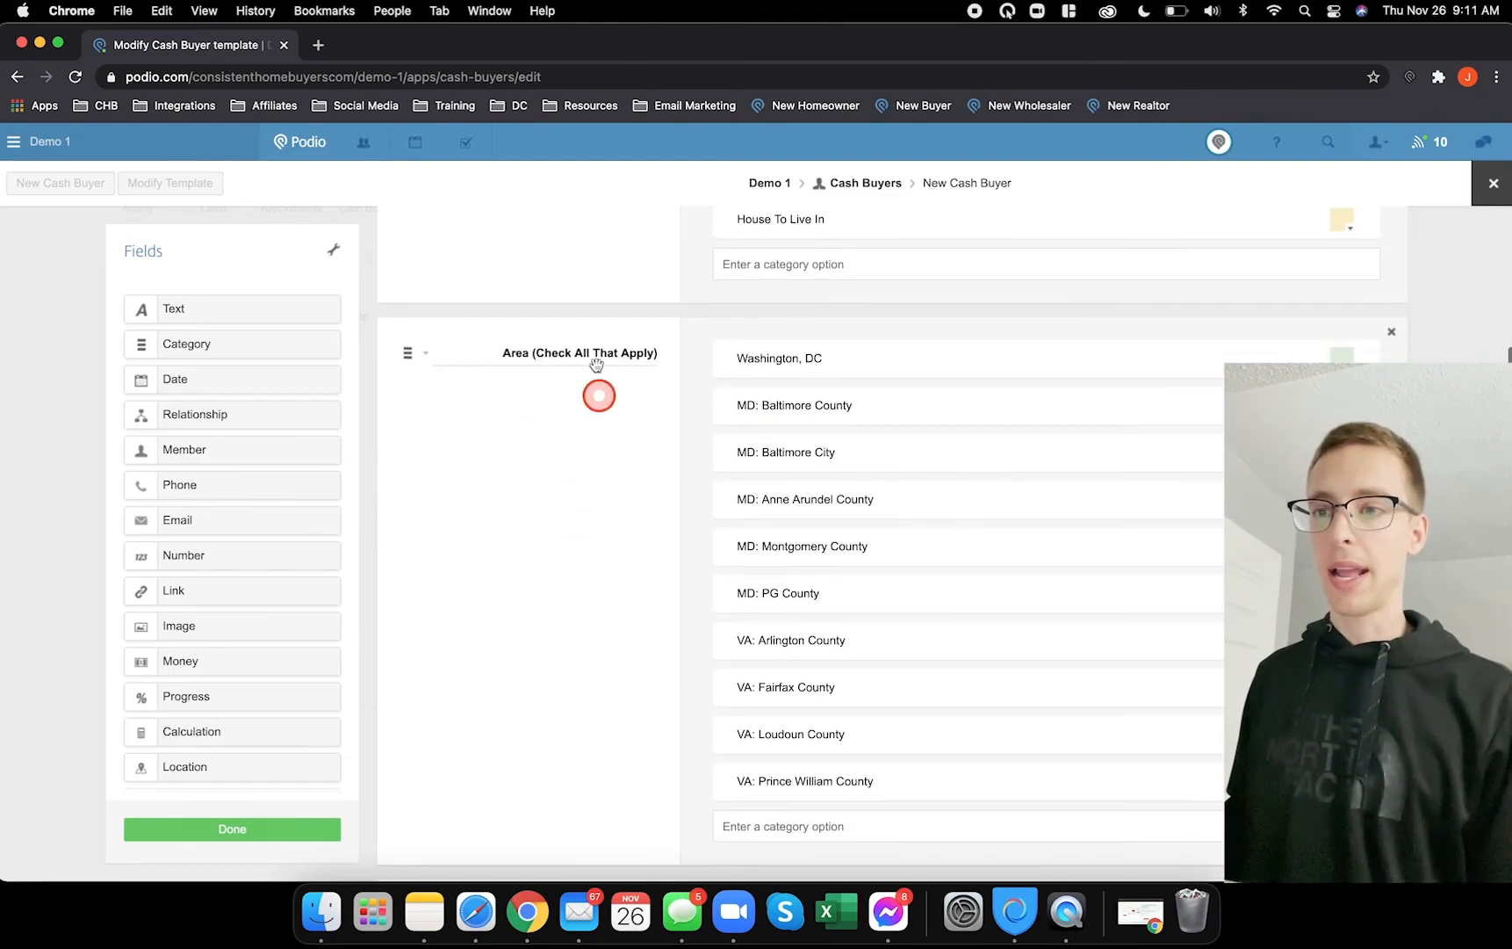
scroll(530, 439, down, 1)
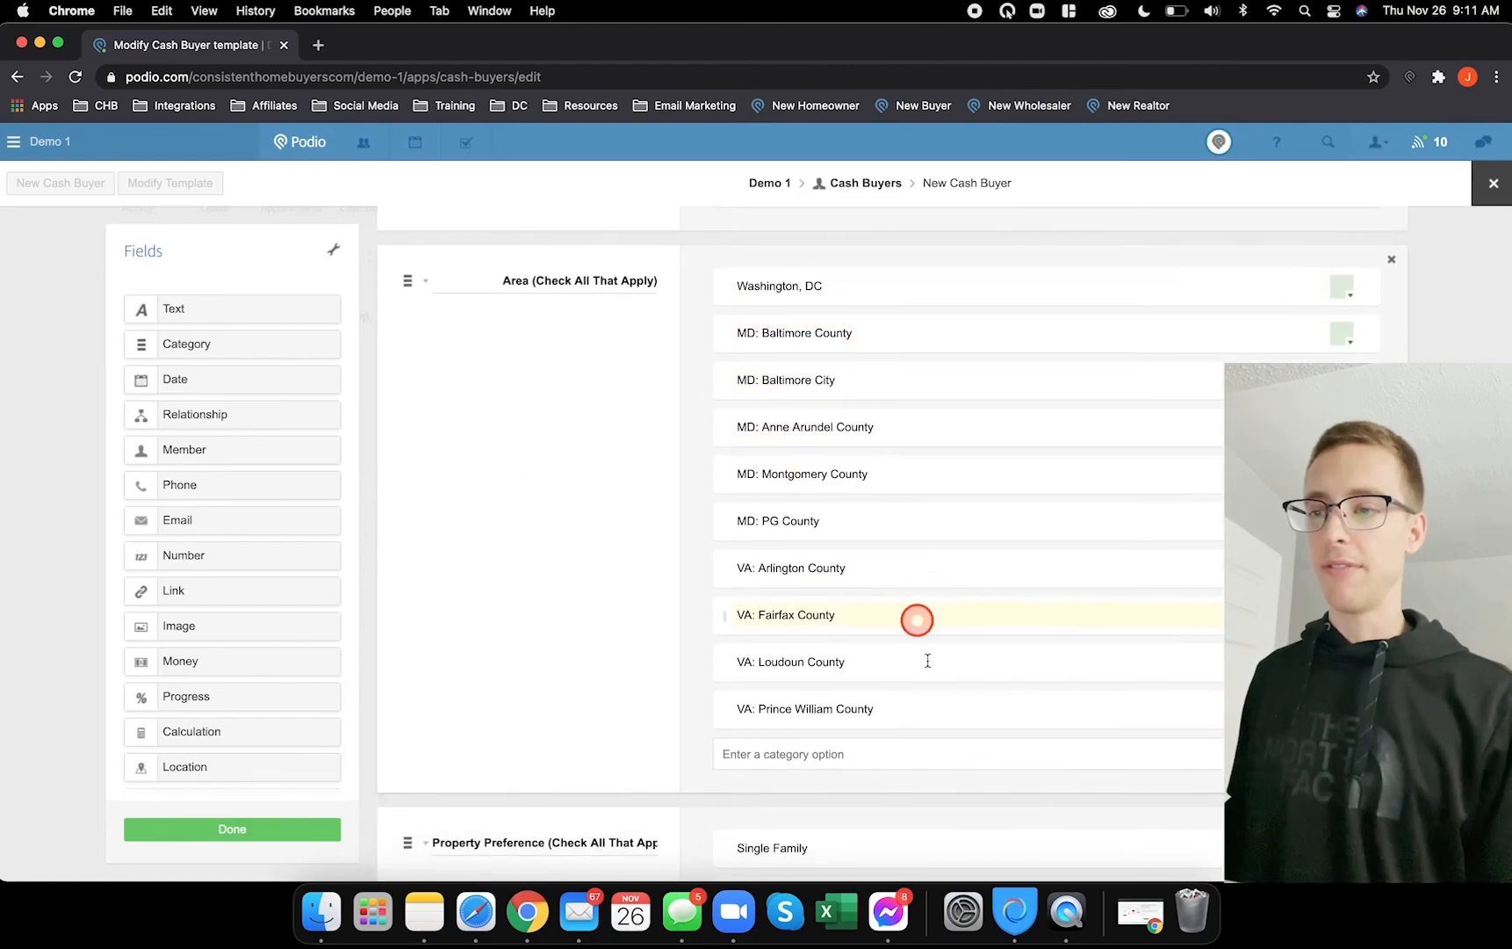
click(427, 283)
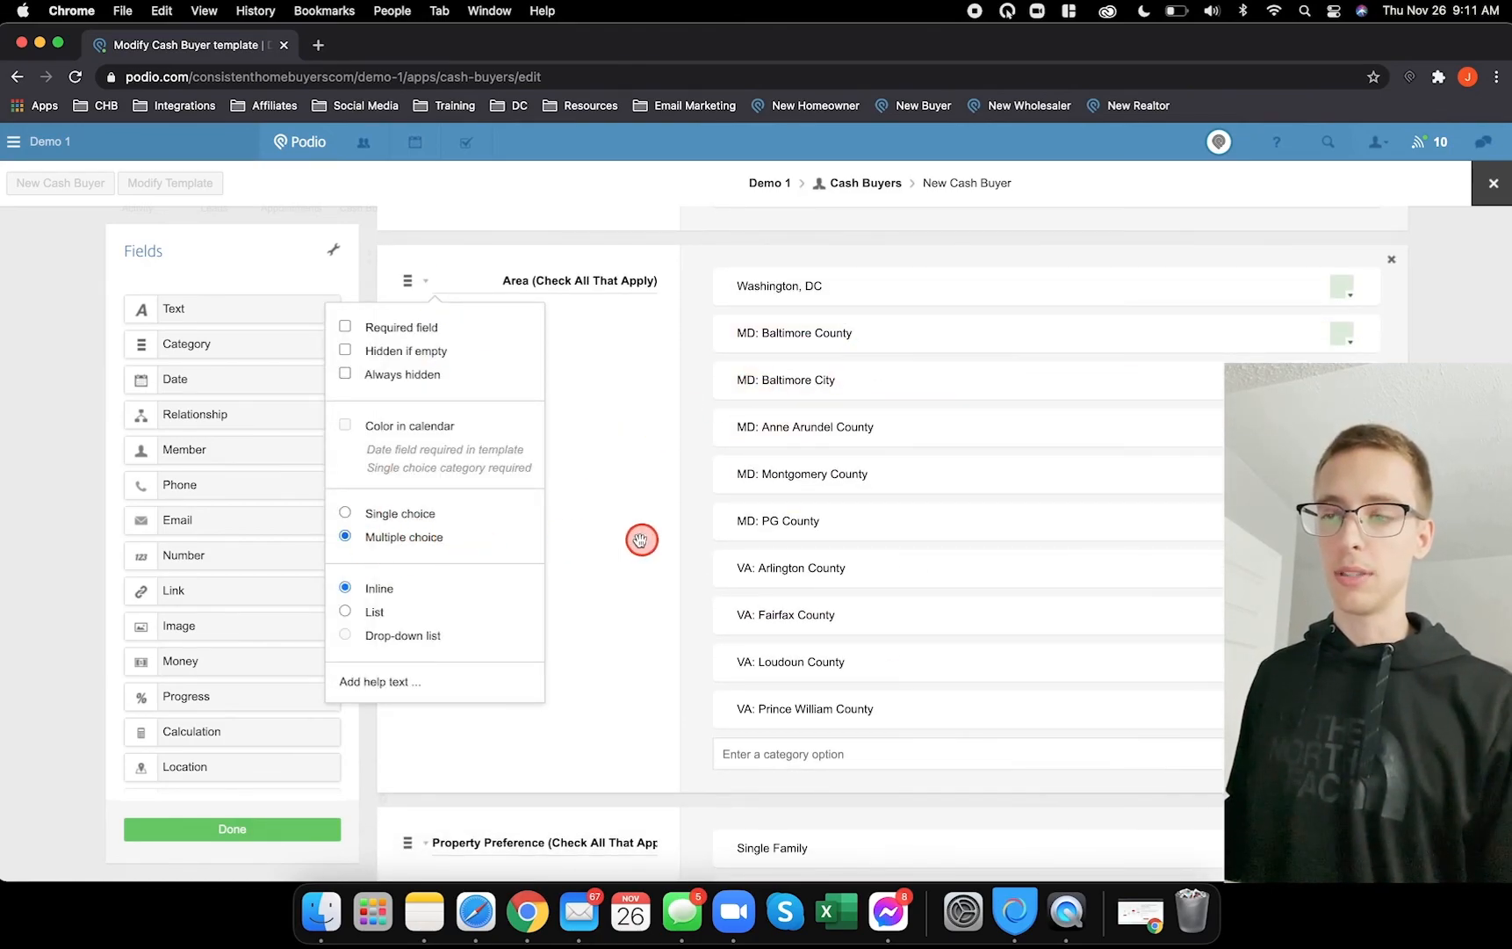
click(600, 540)
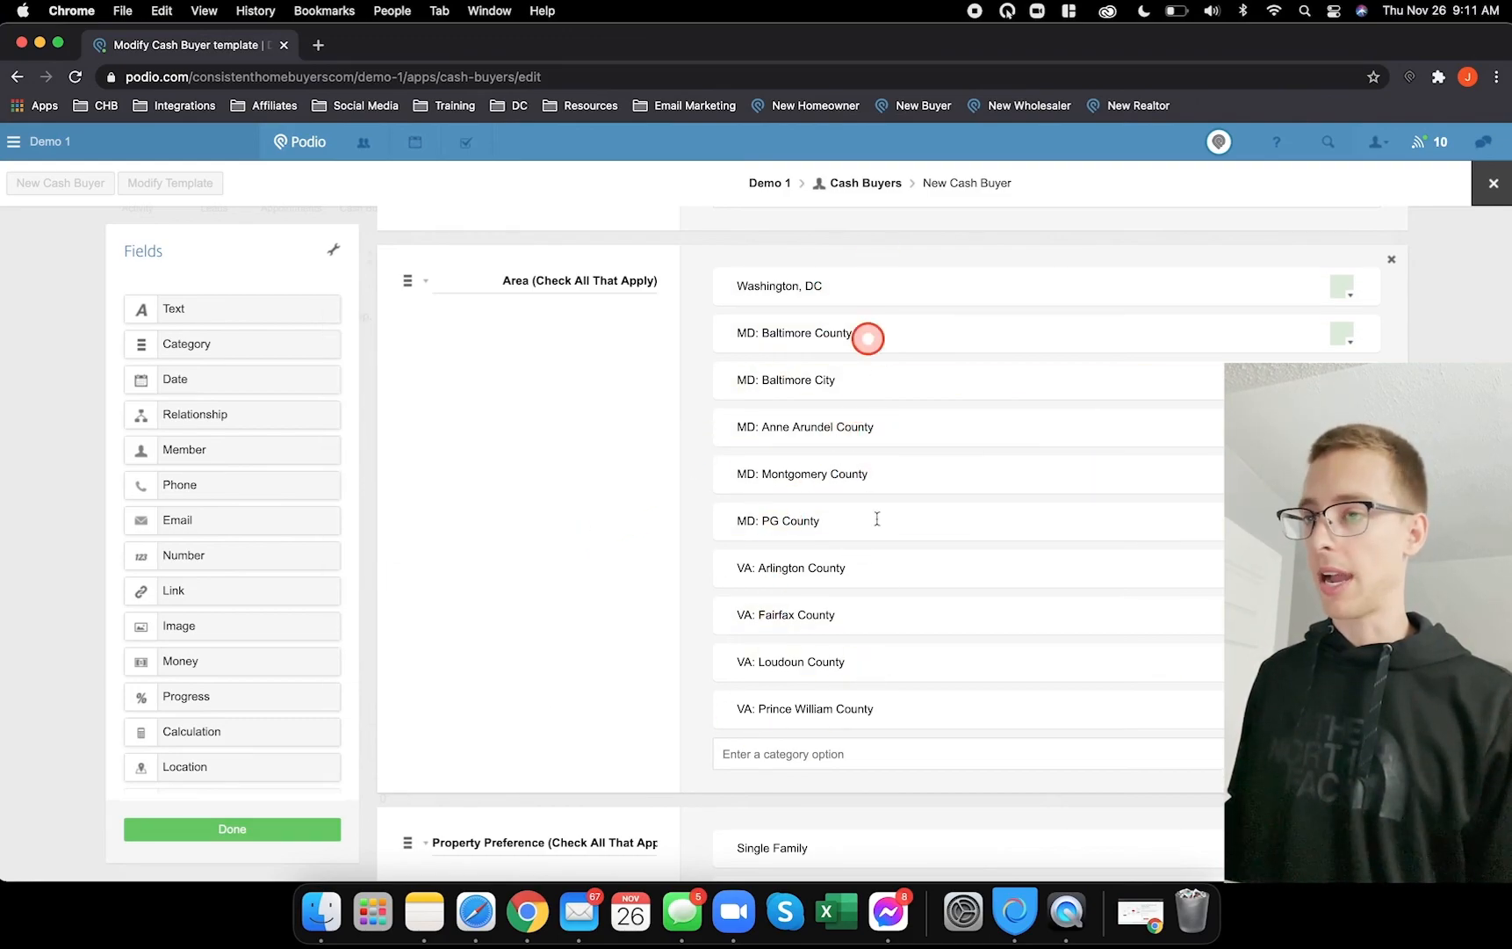
- Inspect the Price Preference and Condition Preference fields, then close the template editor
scroll(529, 537, down, 5)
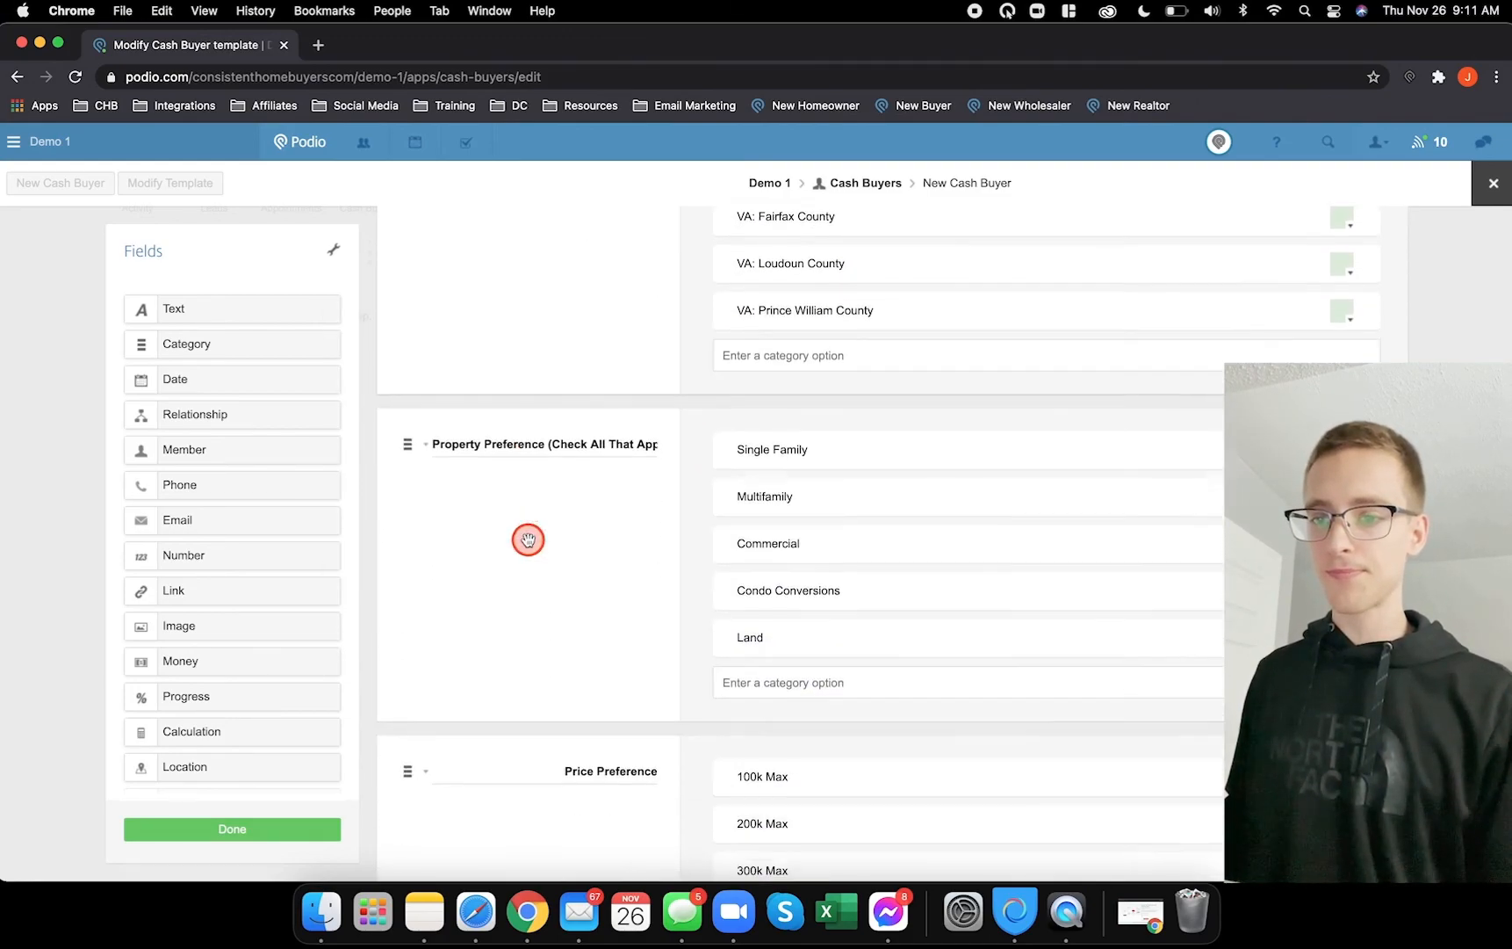
scroll(529, 534, down, 1)
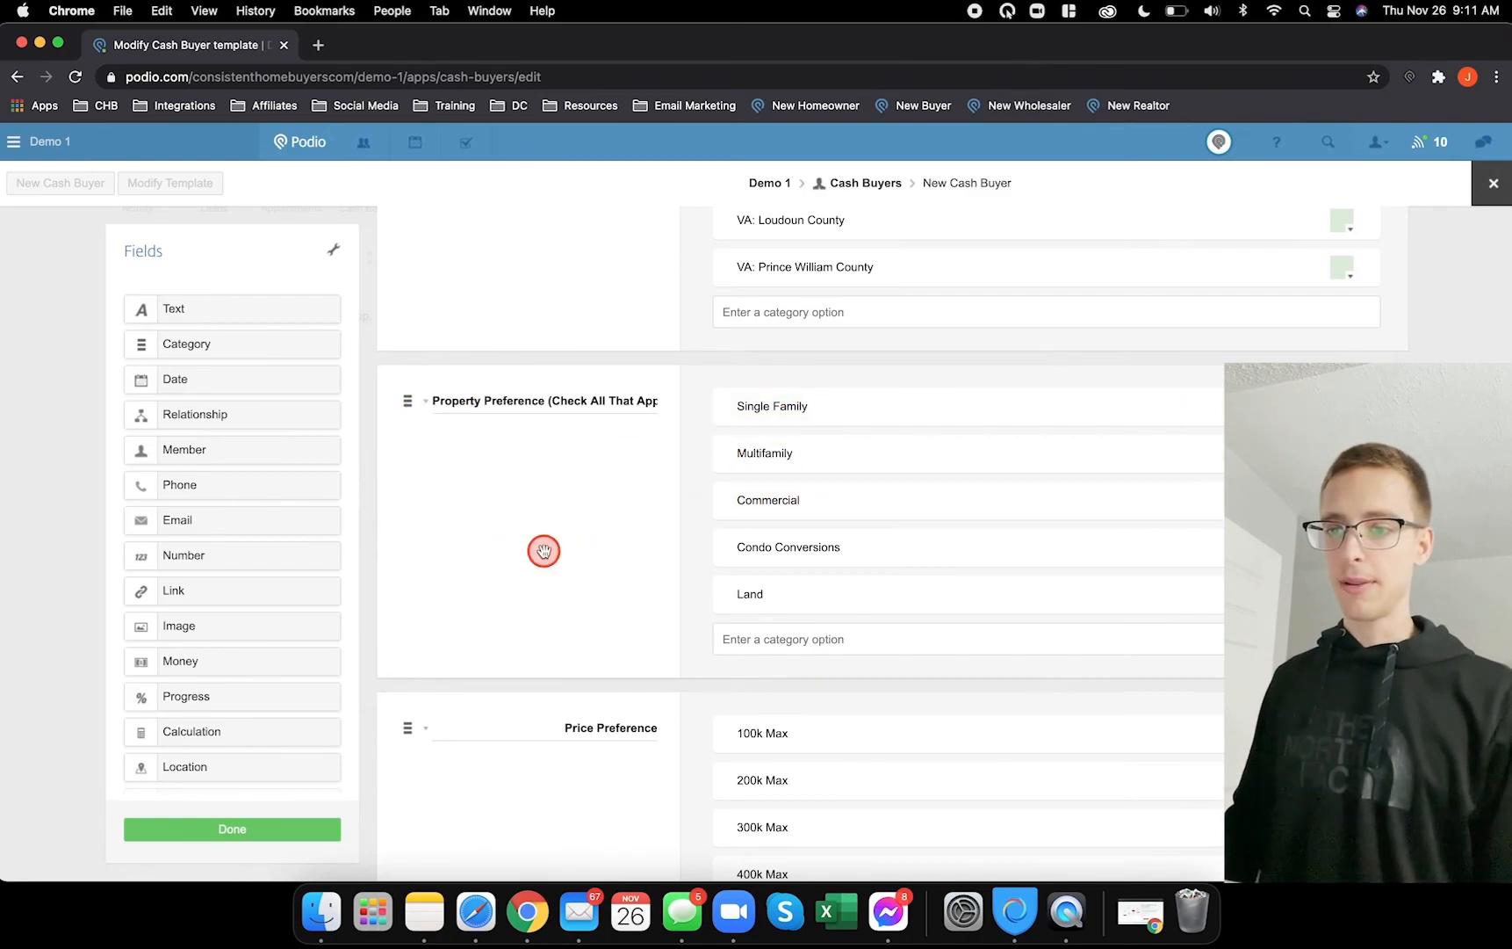
scroll(545, 551, down, 3)
click(546, 608)
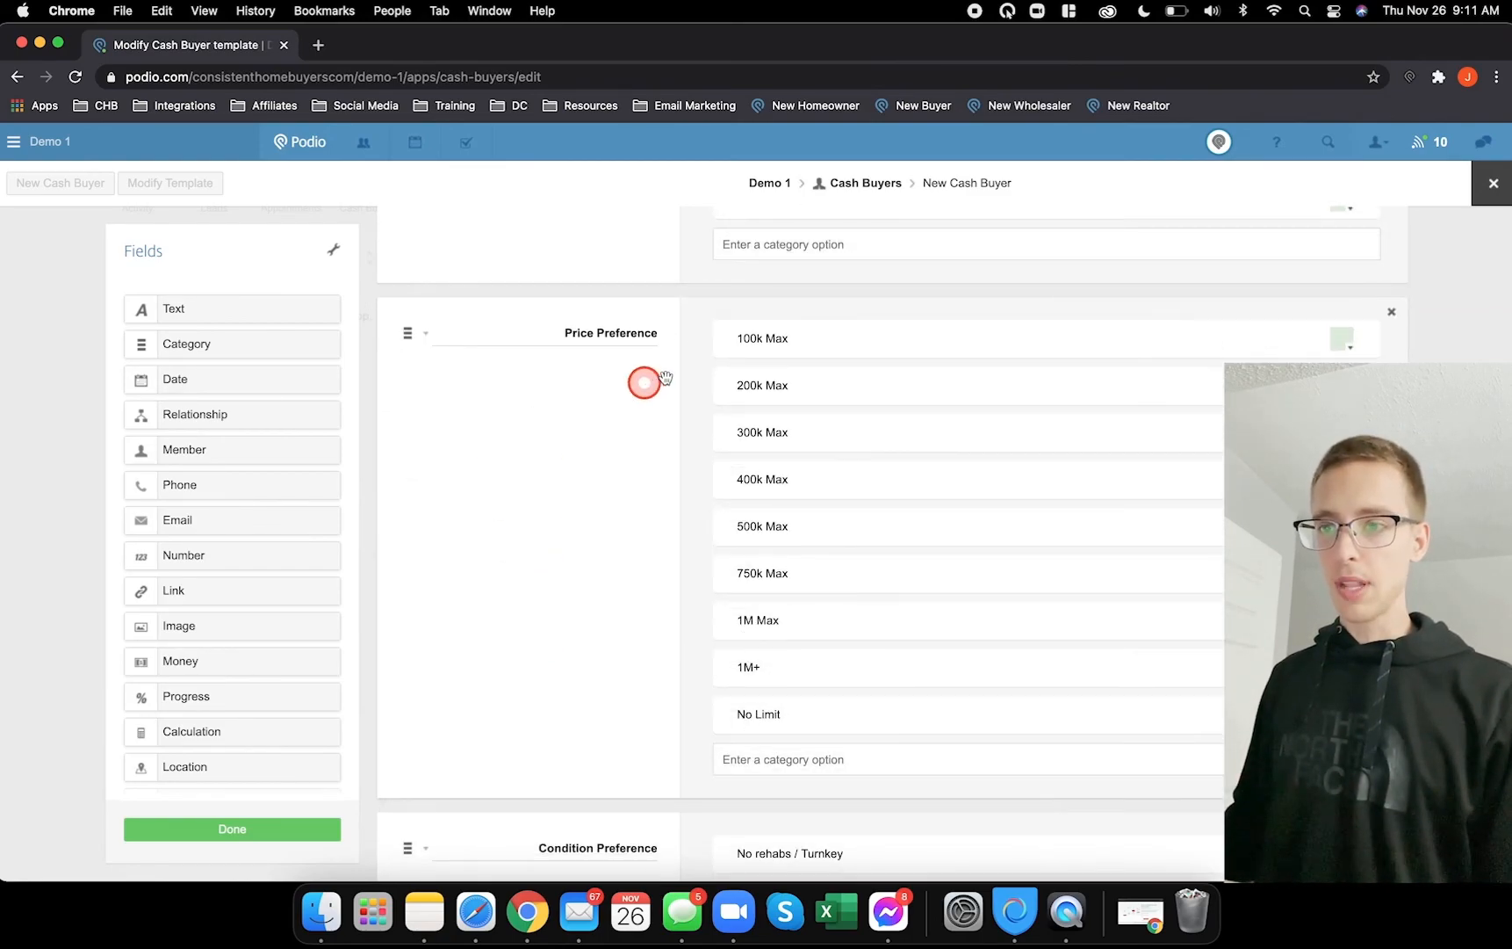
scroll(566, 664, down, 5)
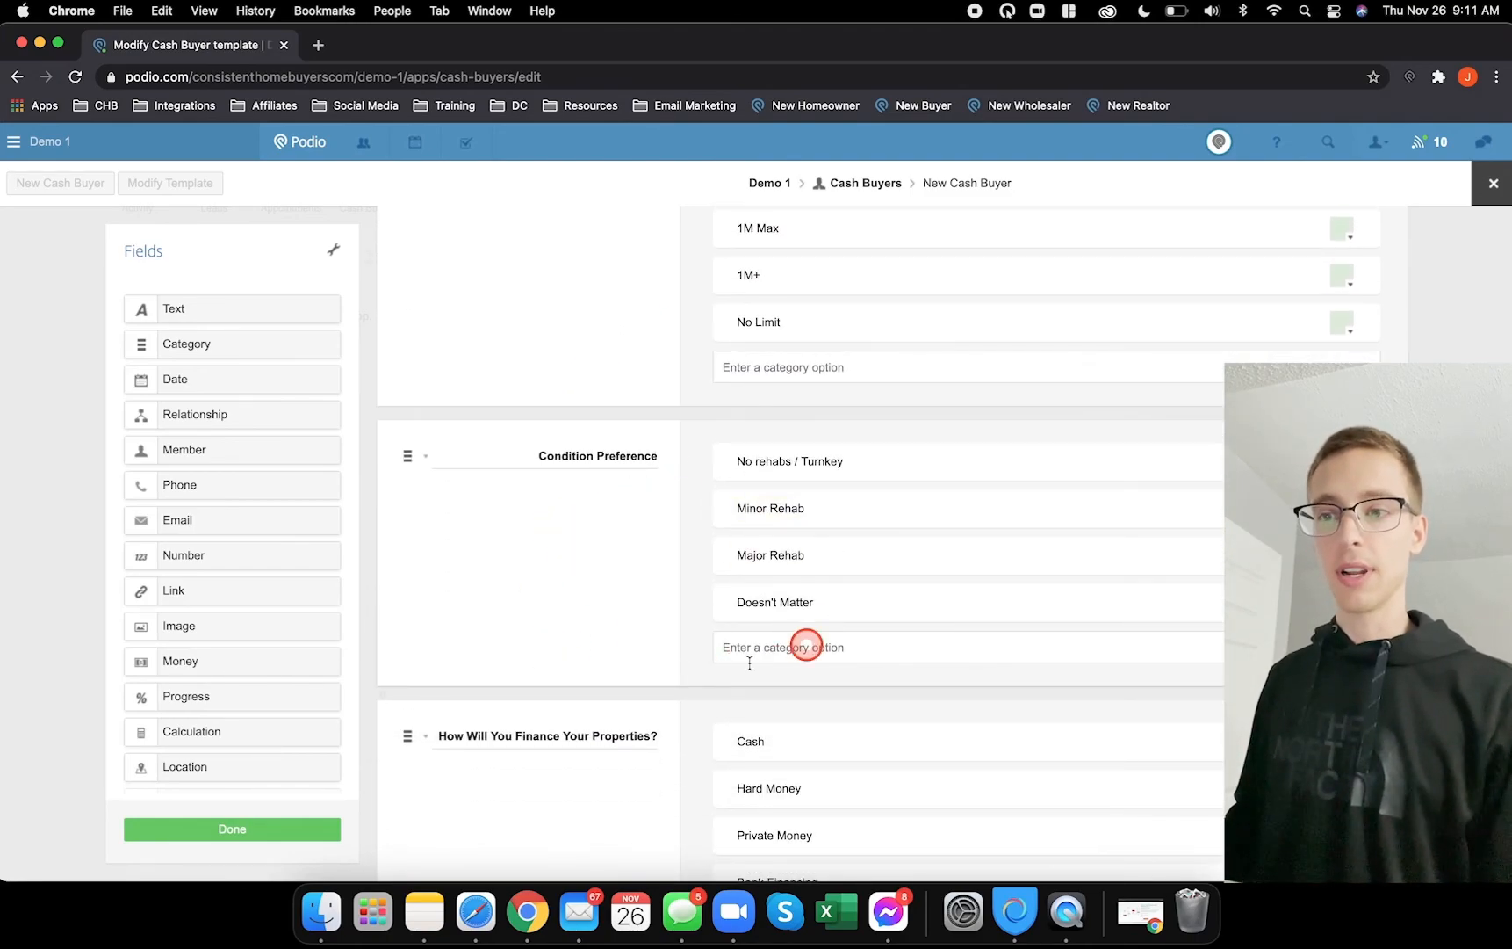
click(622, 549)
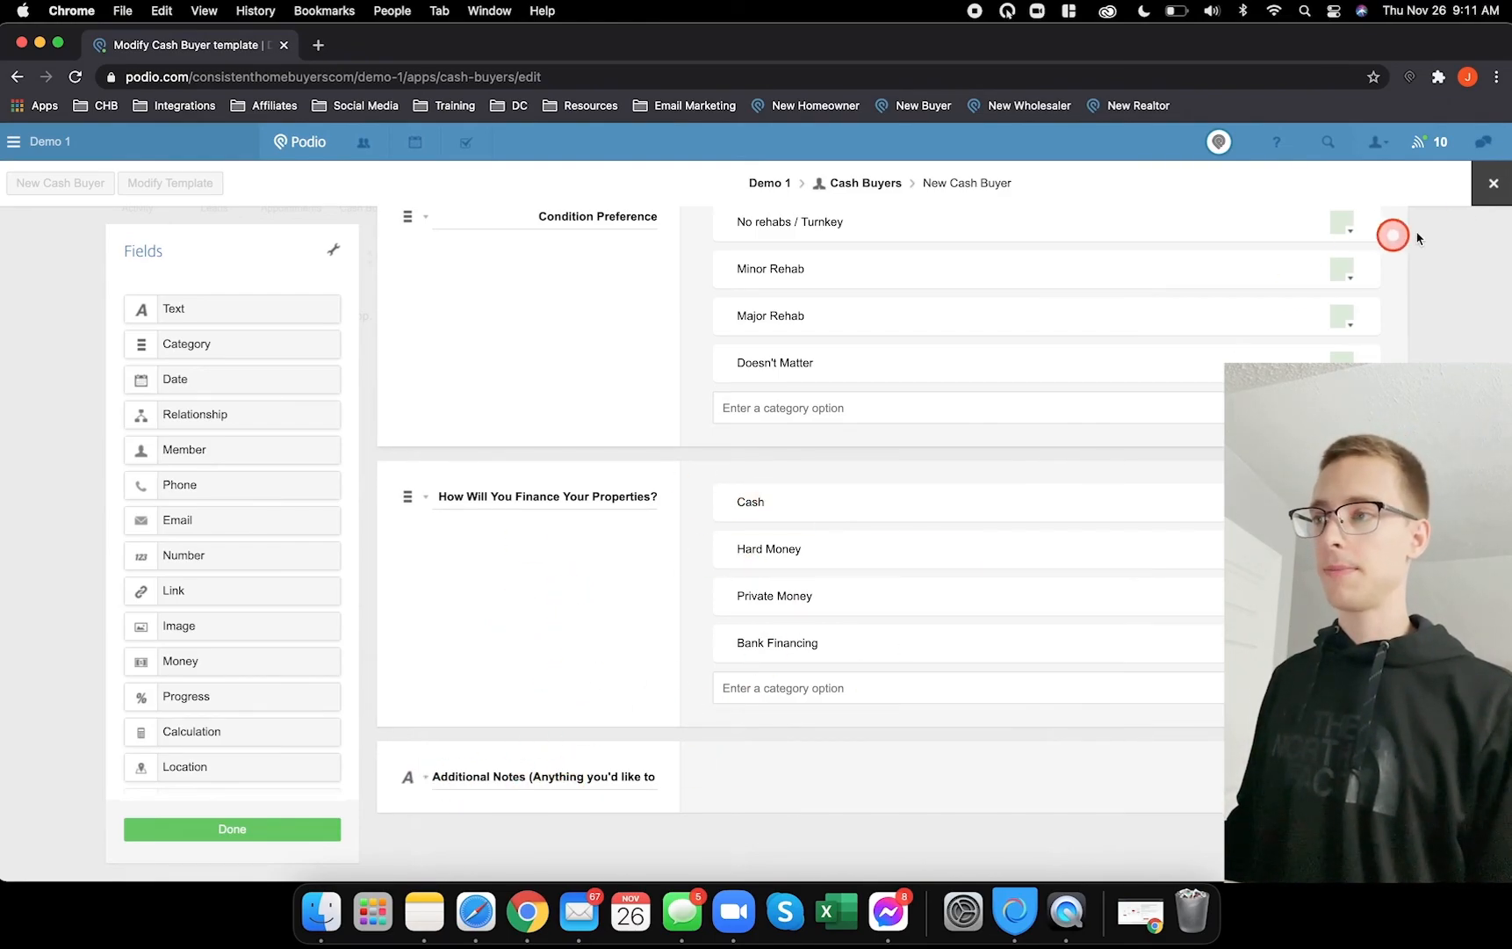
click(1492, 184)
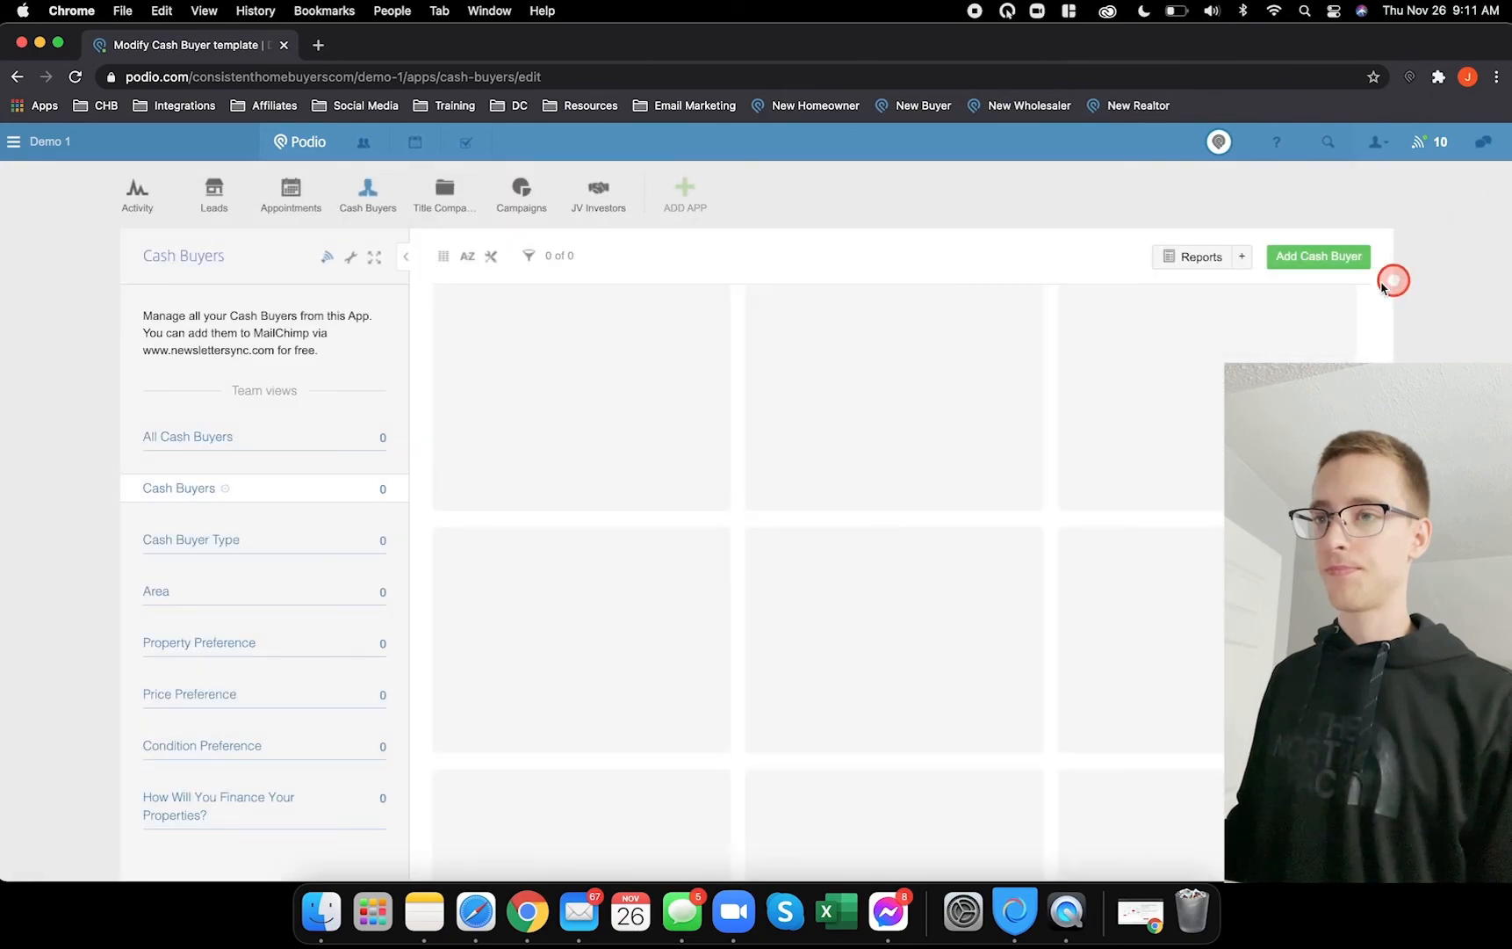
- Open Title Companies and discard a new, unsaved title company form
click(445, 189)
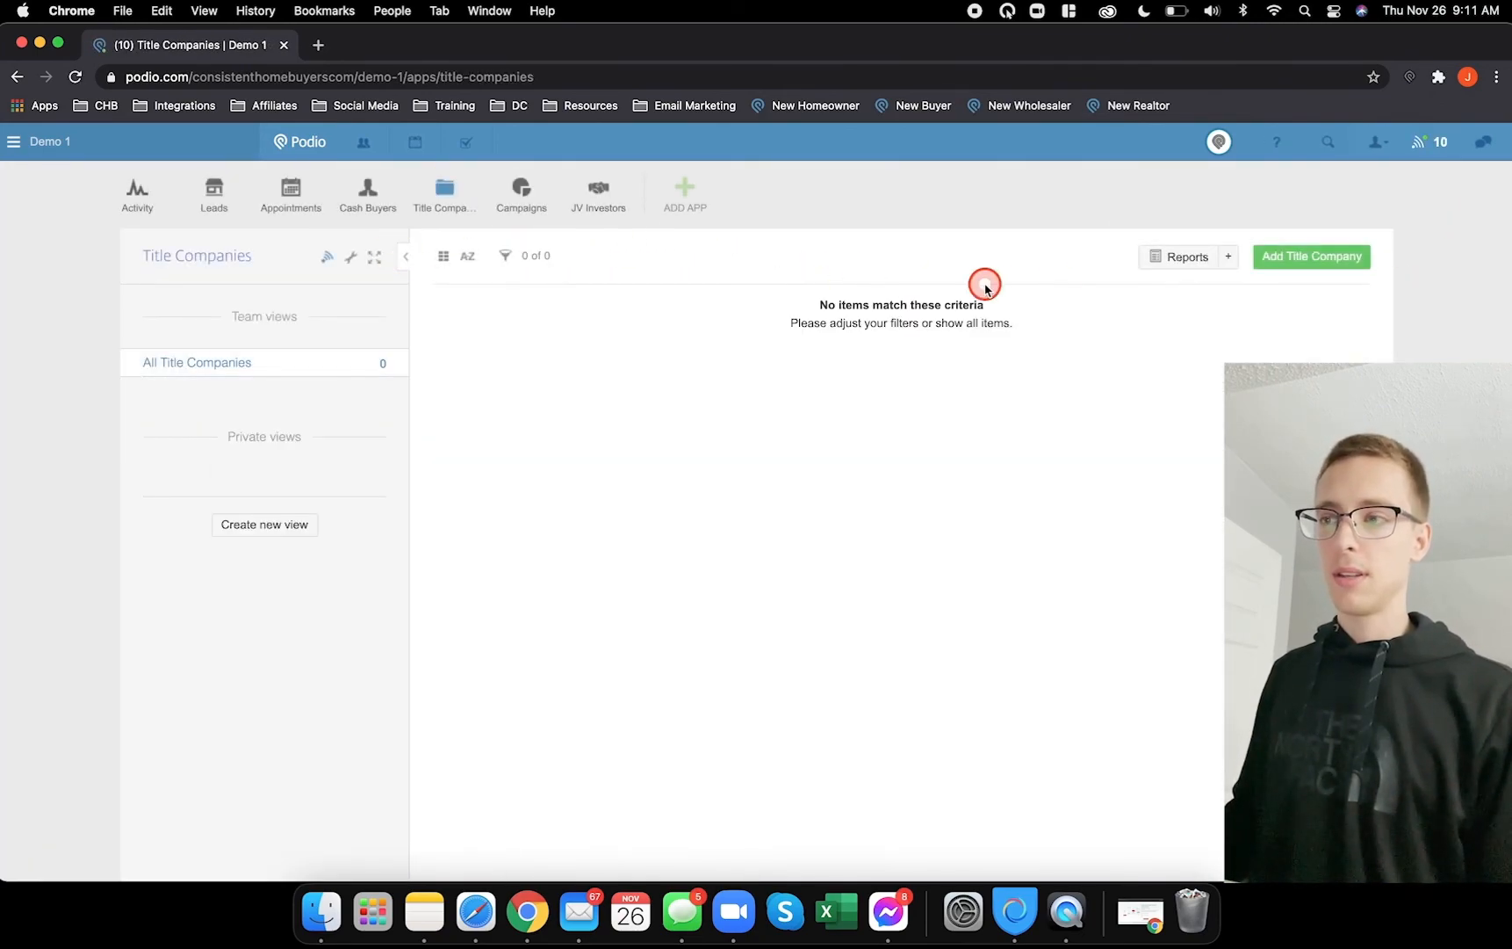
click(1293, 257)
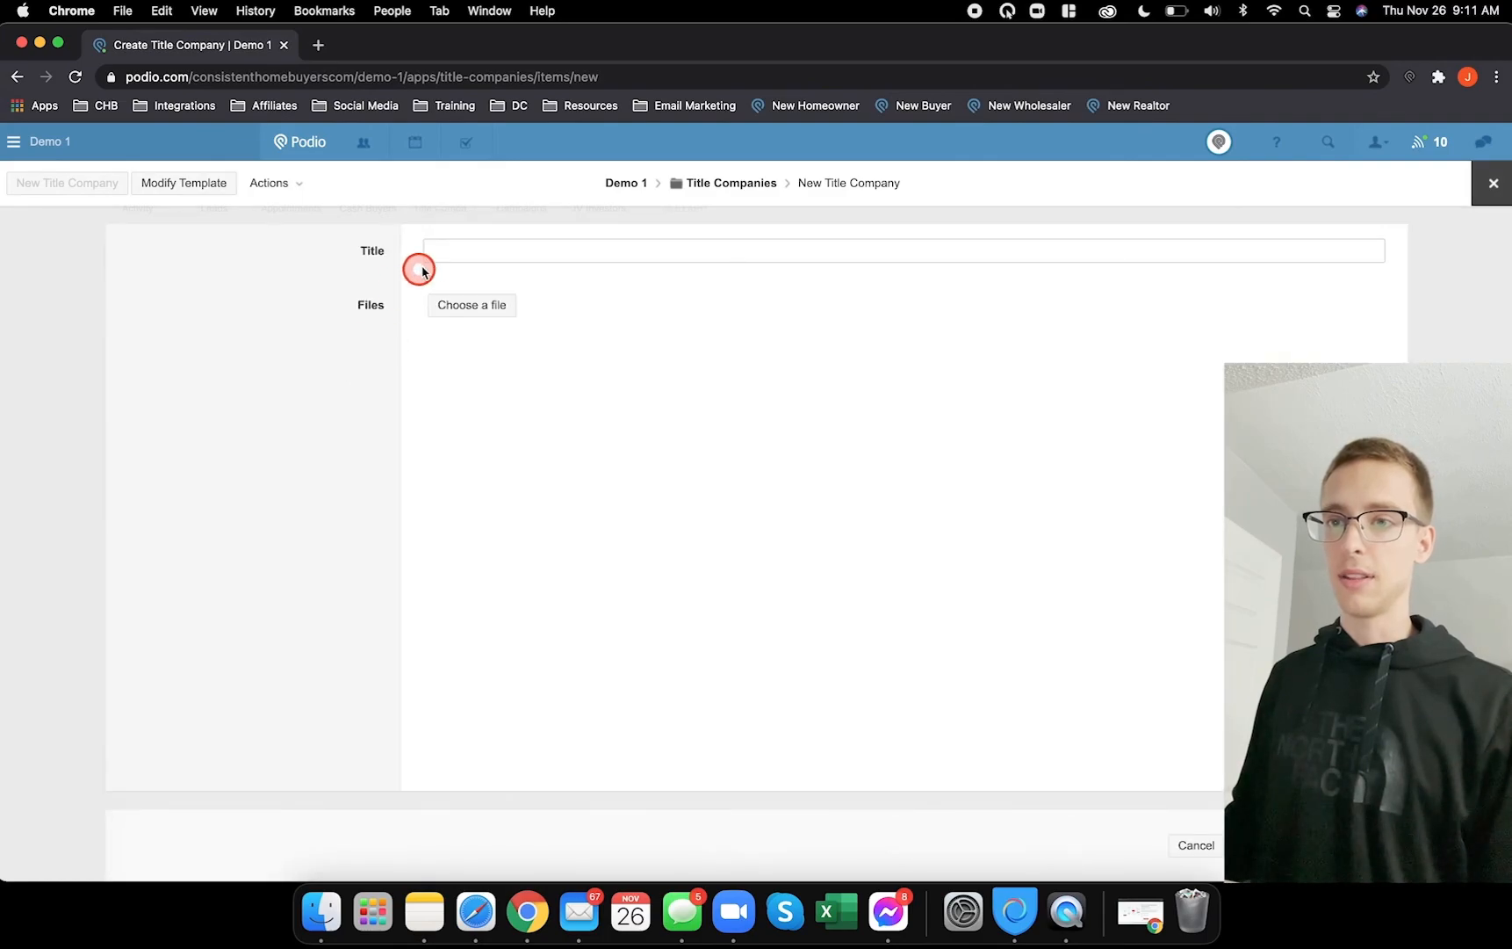
click(1486, 195)
click(557, 295)
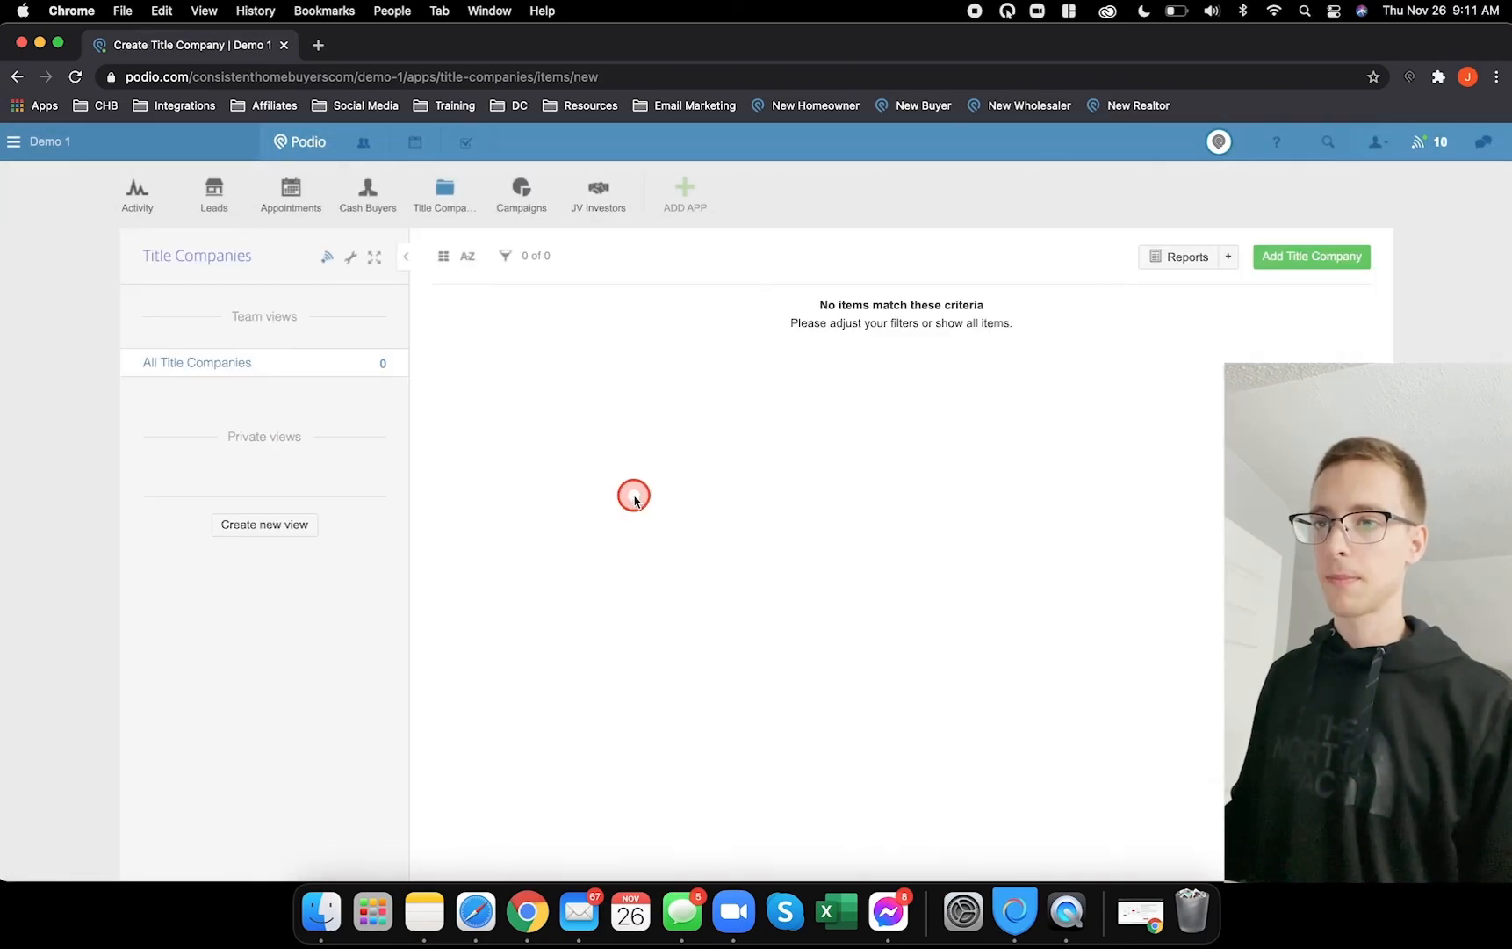
- Review the Campaigns template without changes
click(518, 188)
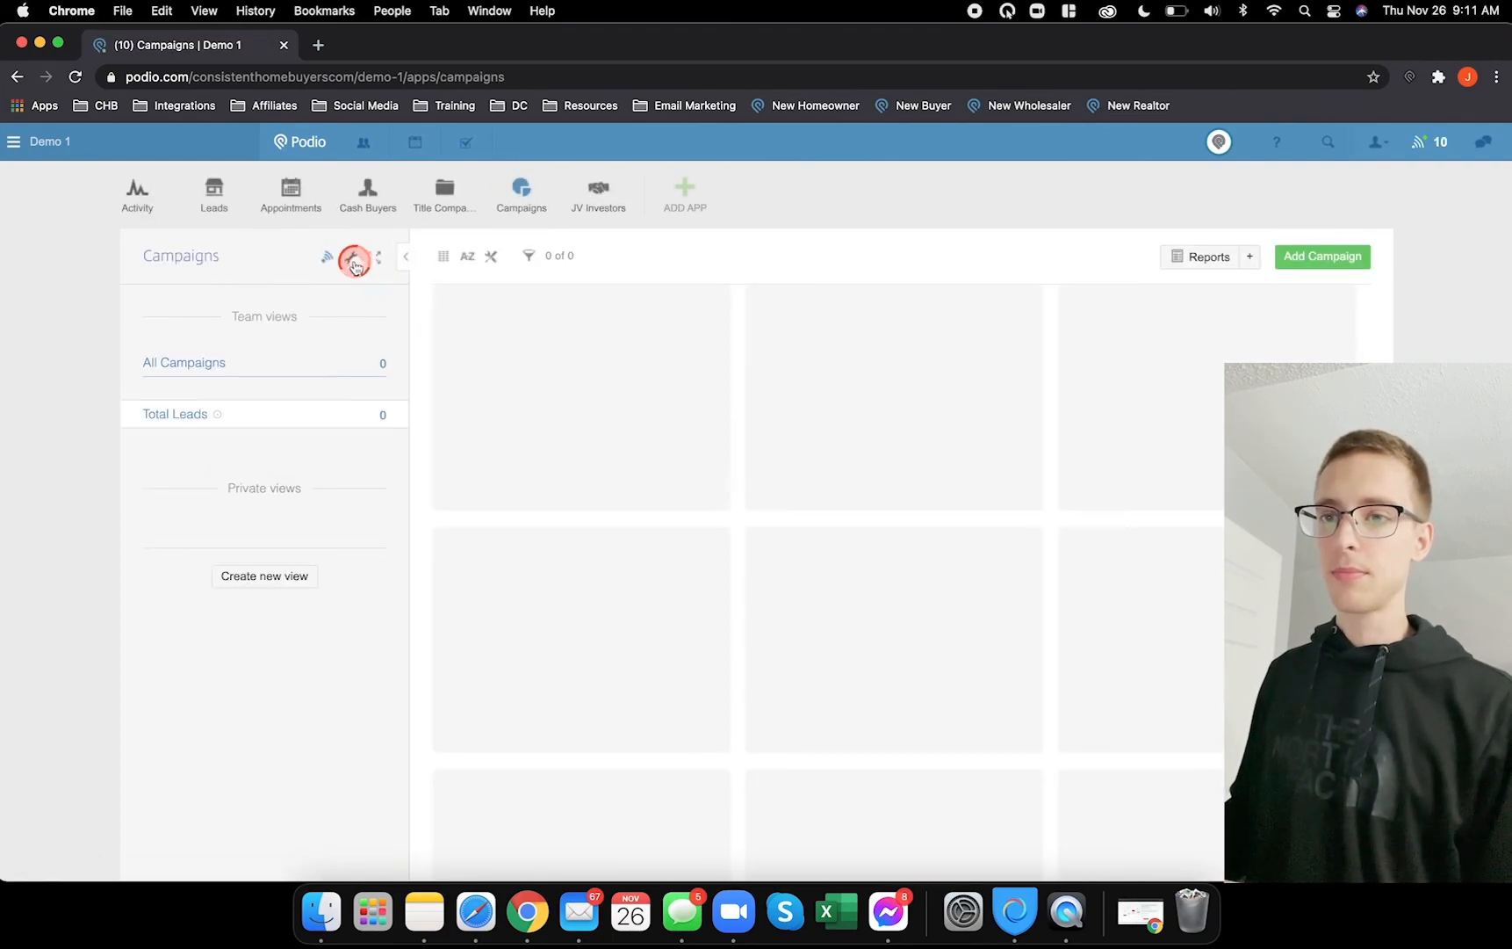
click(348, 257)
click(390, 302)
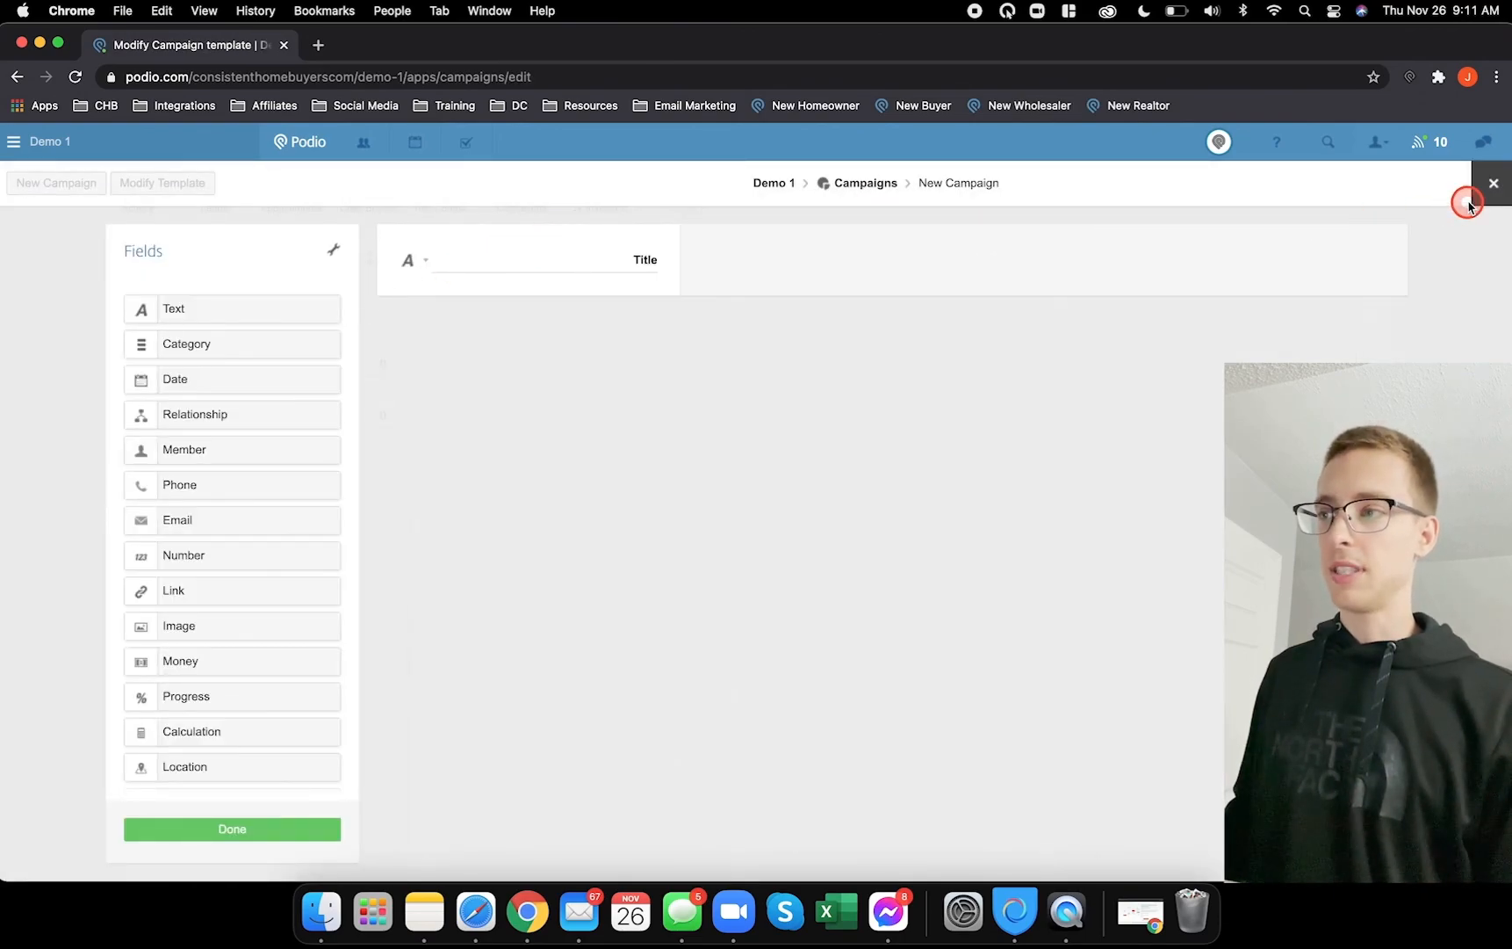
click(1492, 185)
- Review the JV Investors template without changes, then return to the Leads app
click(599, 192)
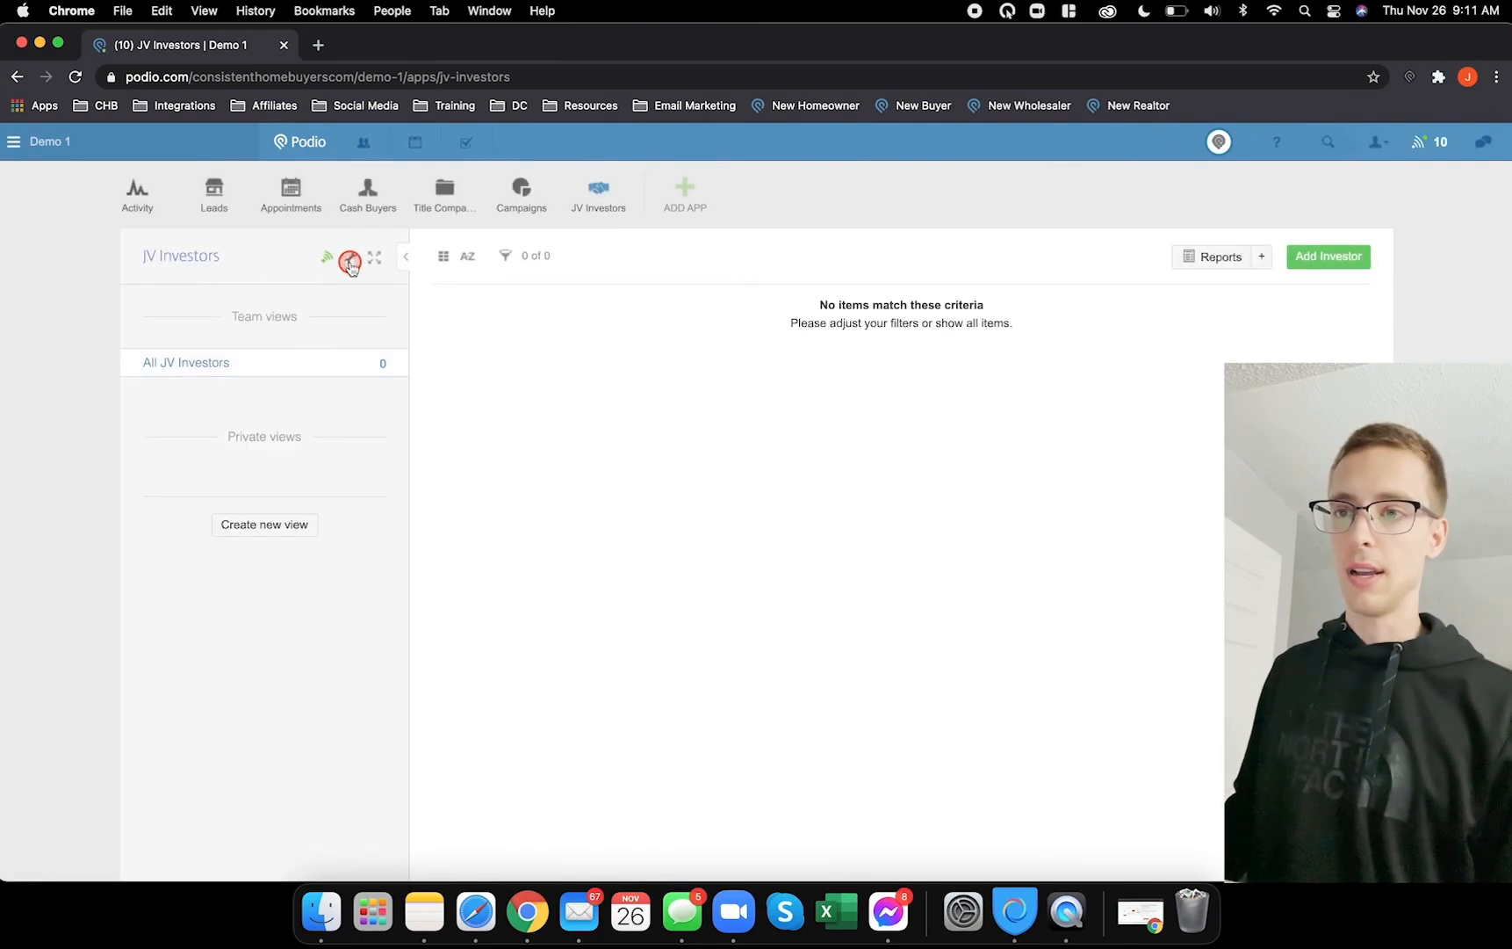
click(350, 261)
click(394, 302)
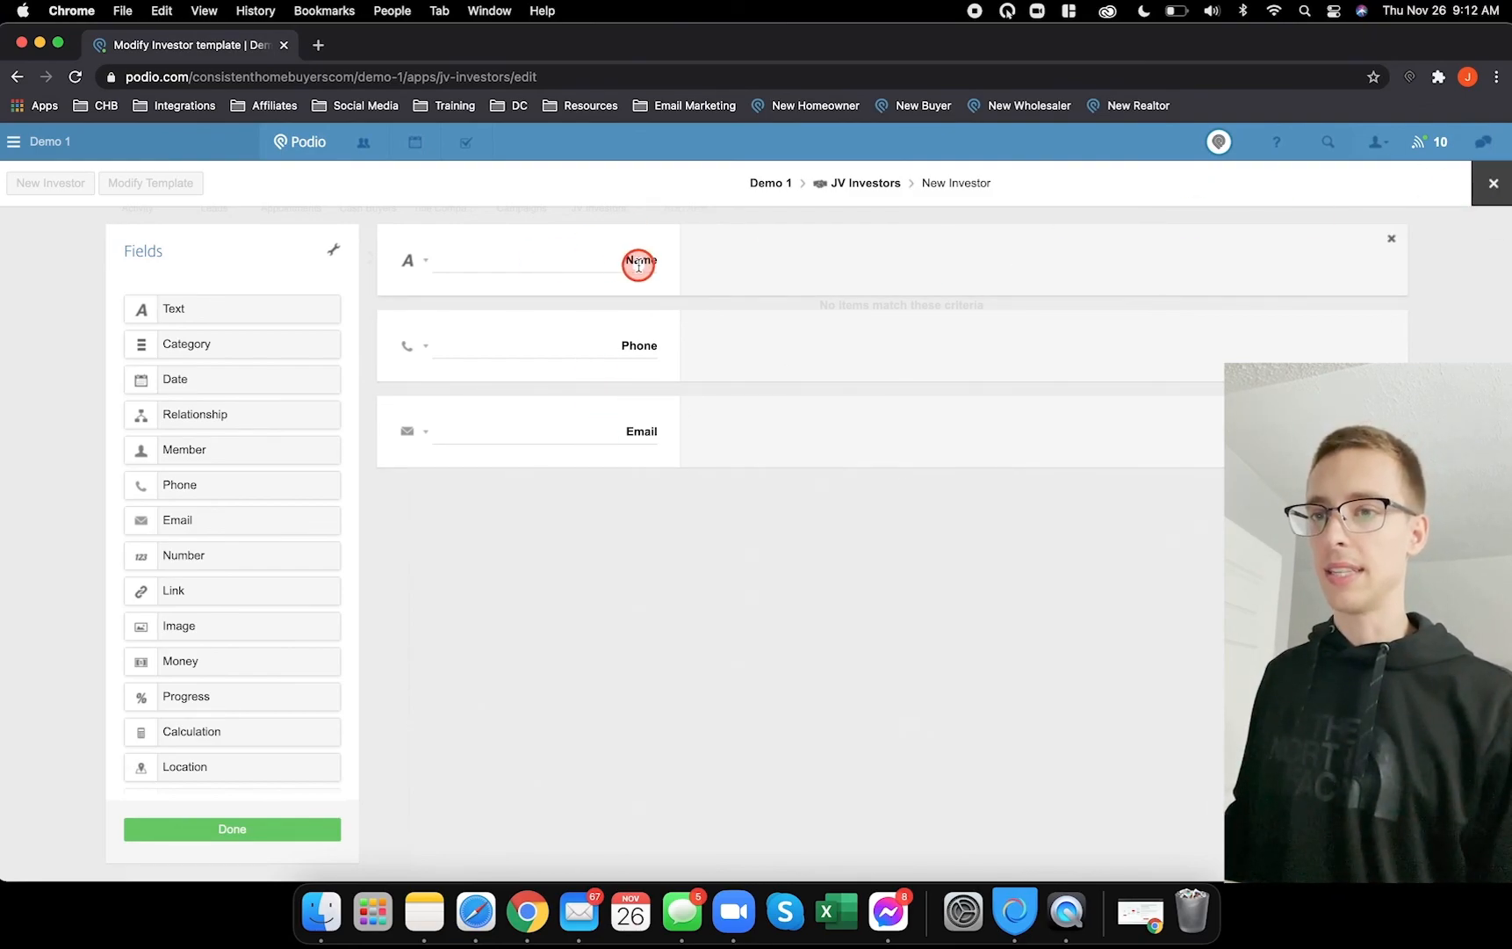
click(1493, 182)
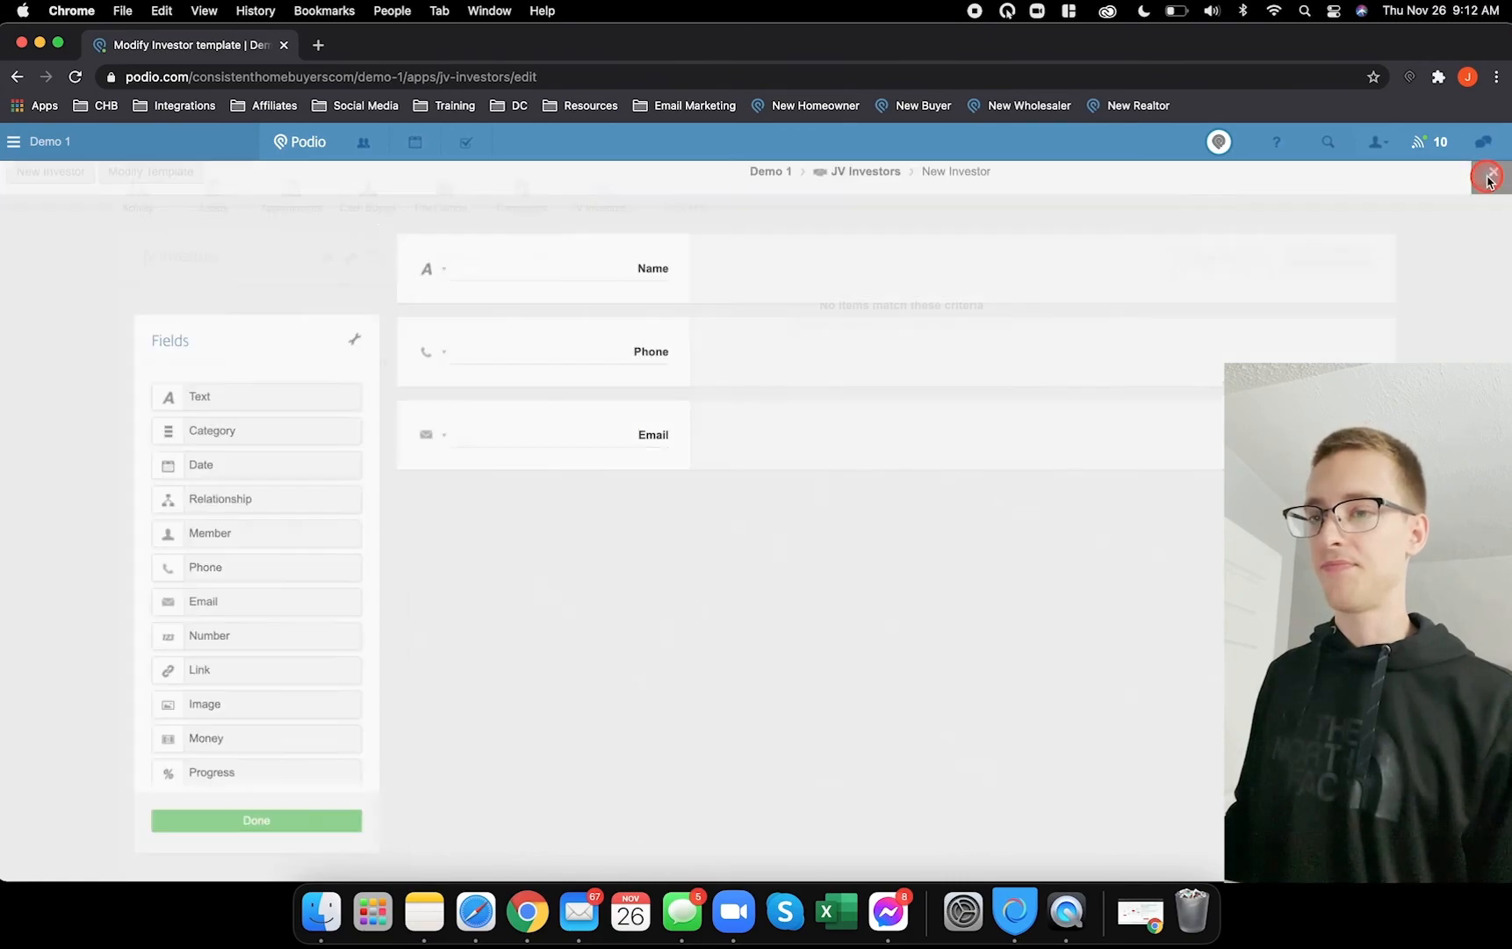
click(219, 204)
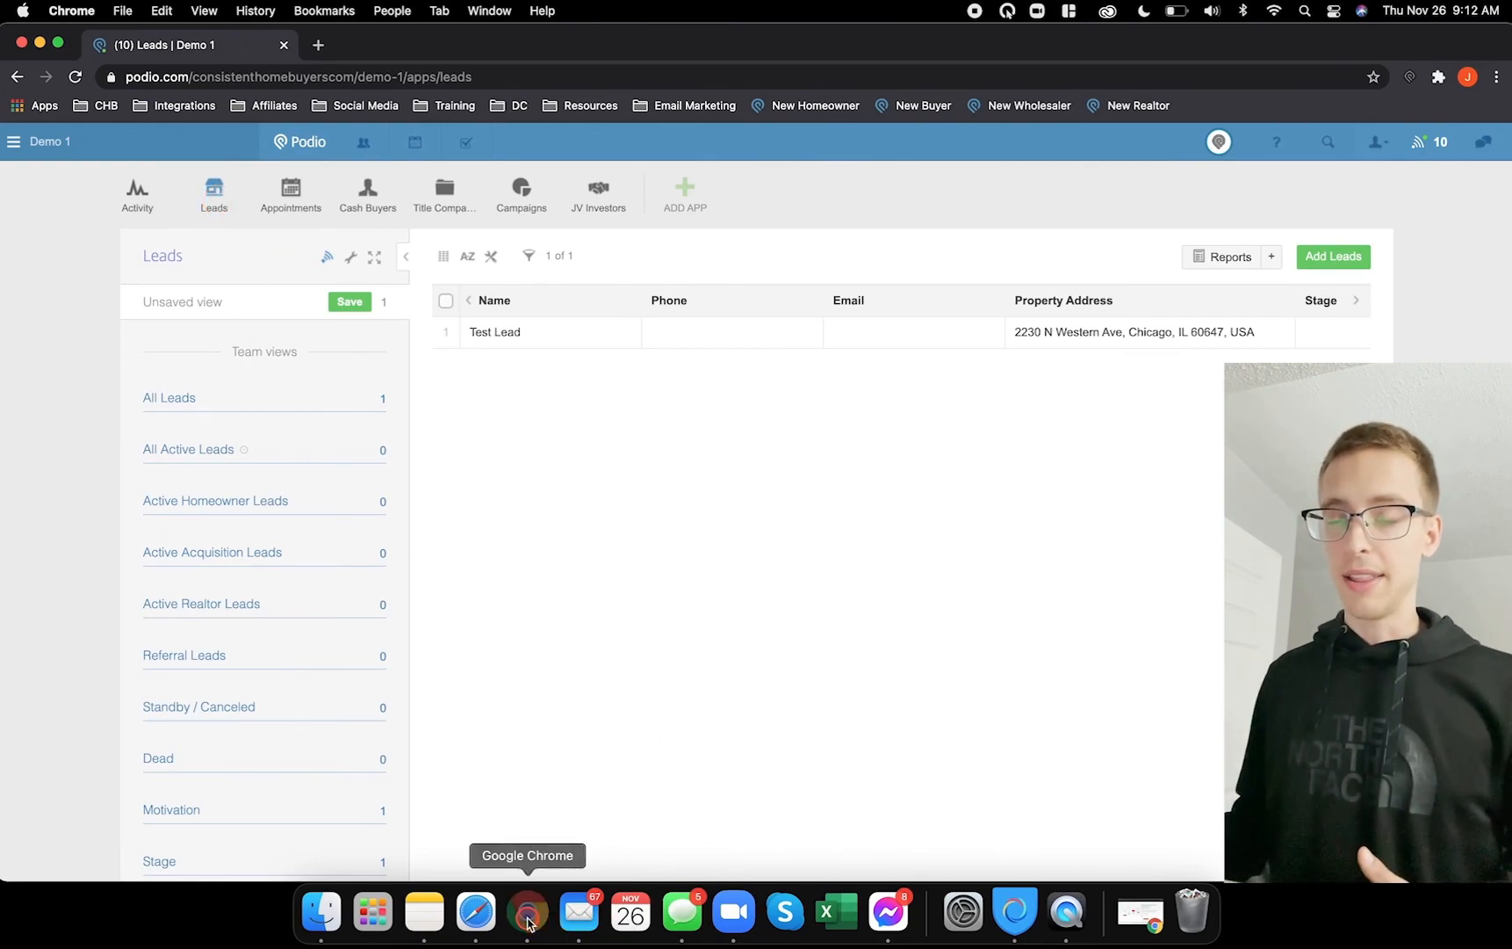
- Set Test Lead's Motivation / Priority to High and Stage to Nurturing, then close it
click(554, 334)
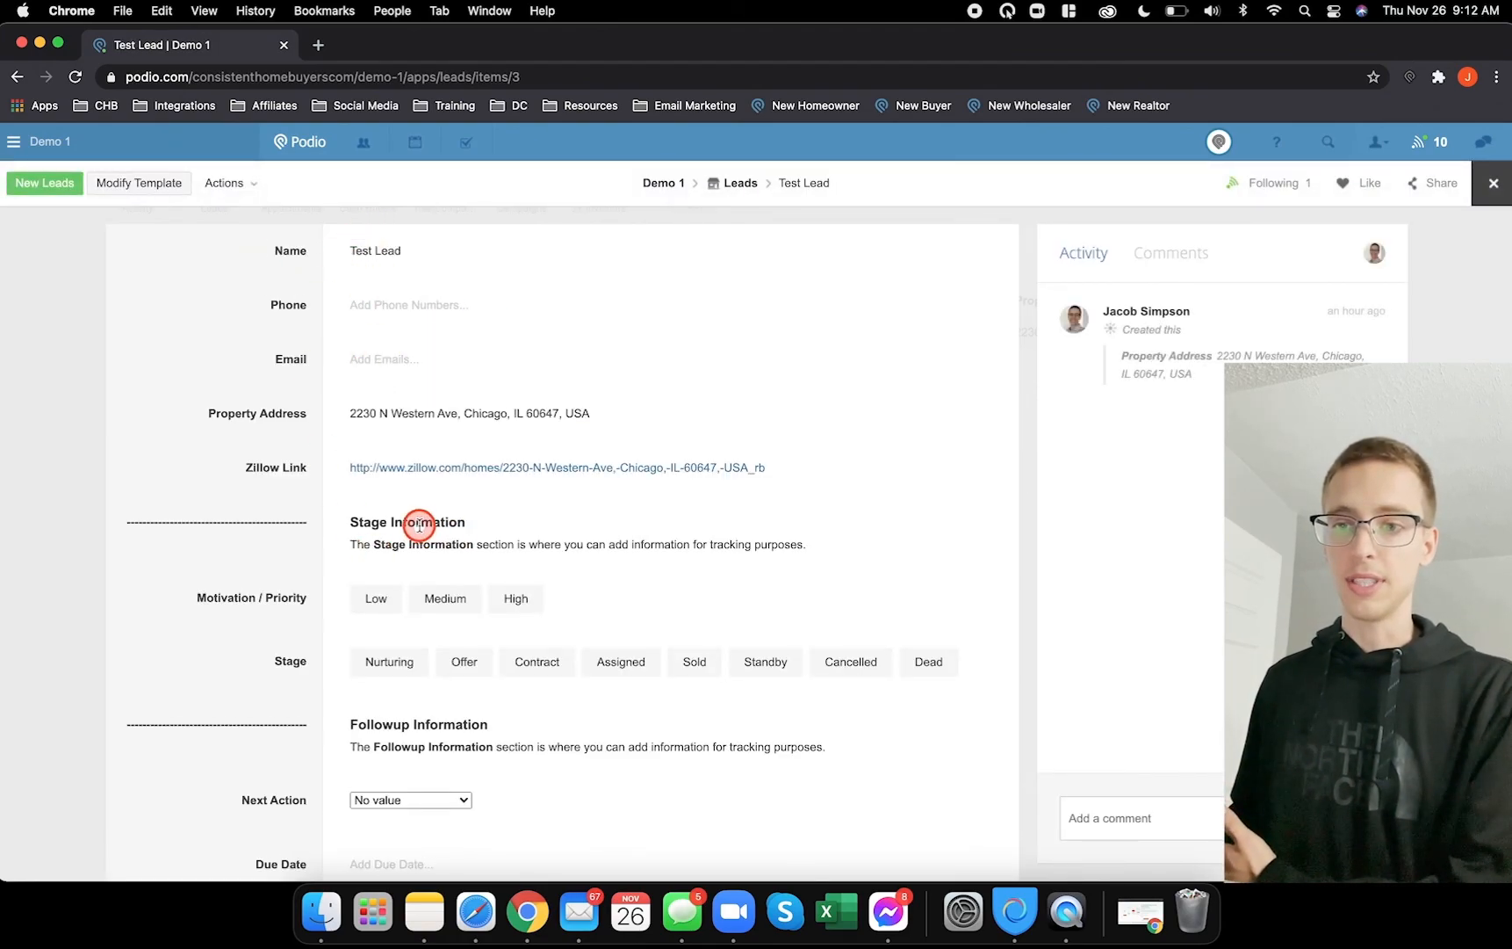
scroll(419, 526, down, 3)
click(373, 544)
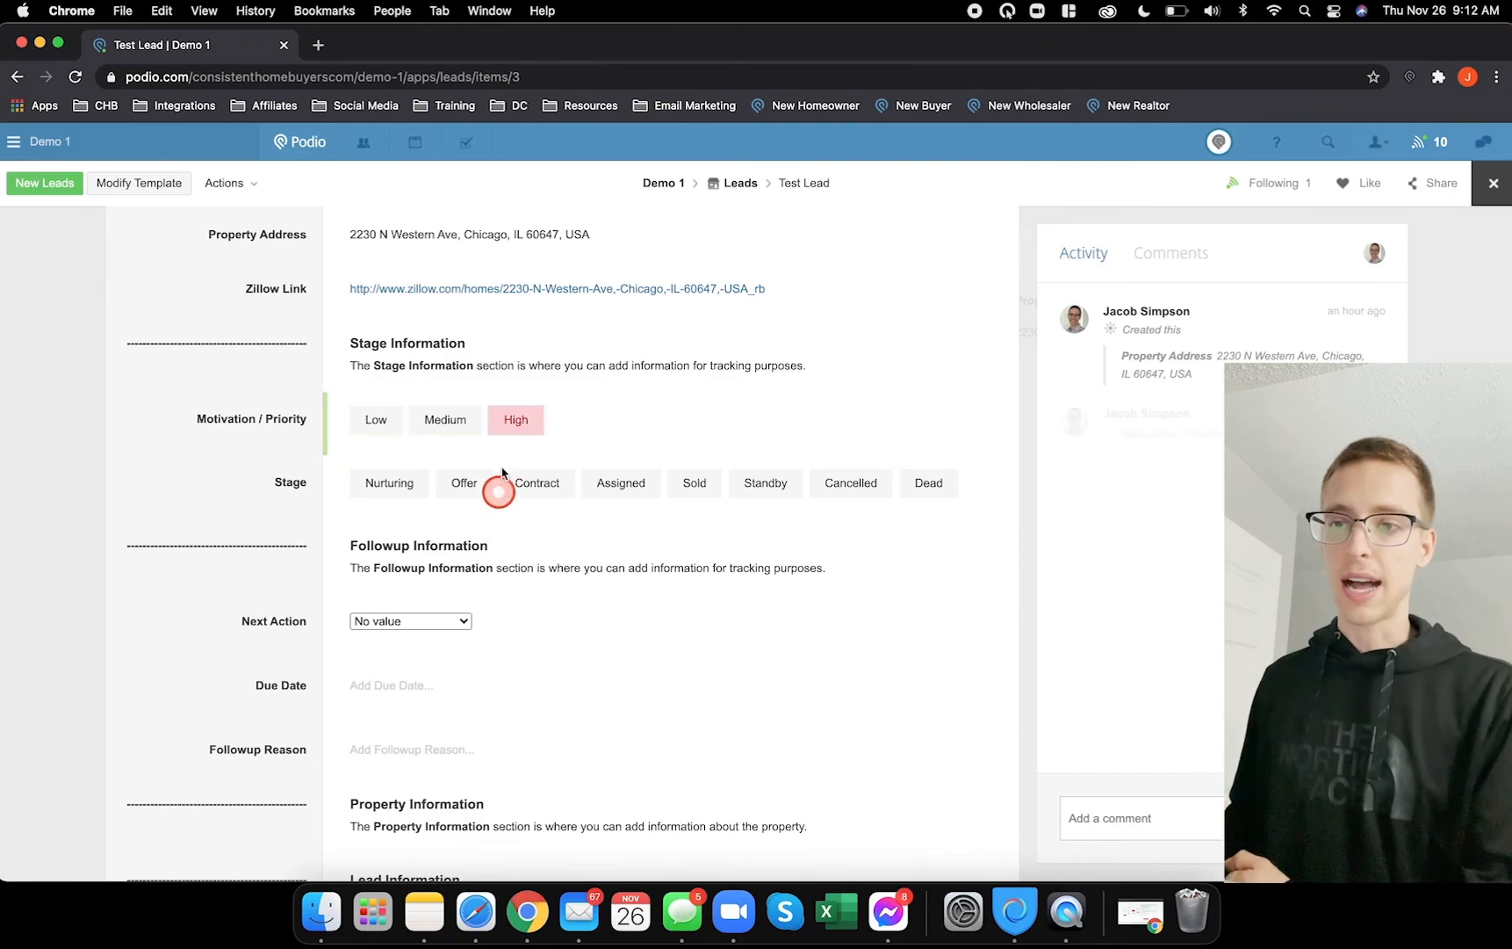
click(393, 483)
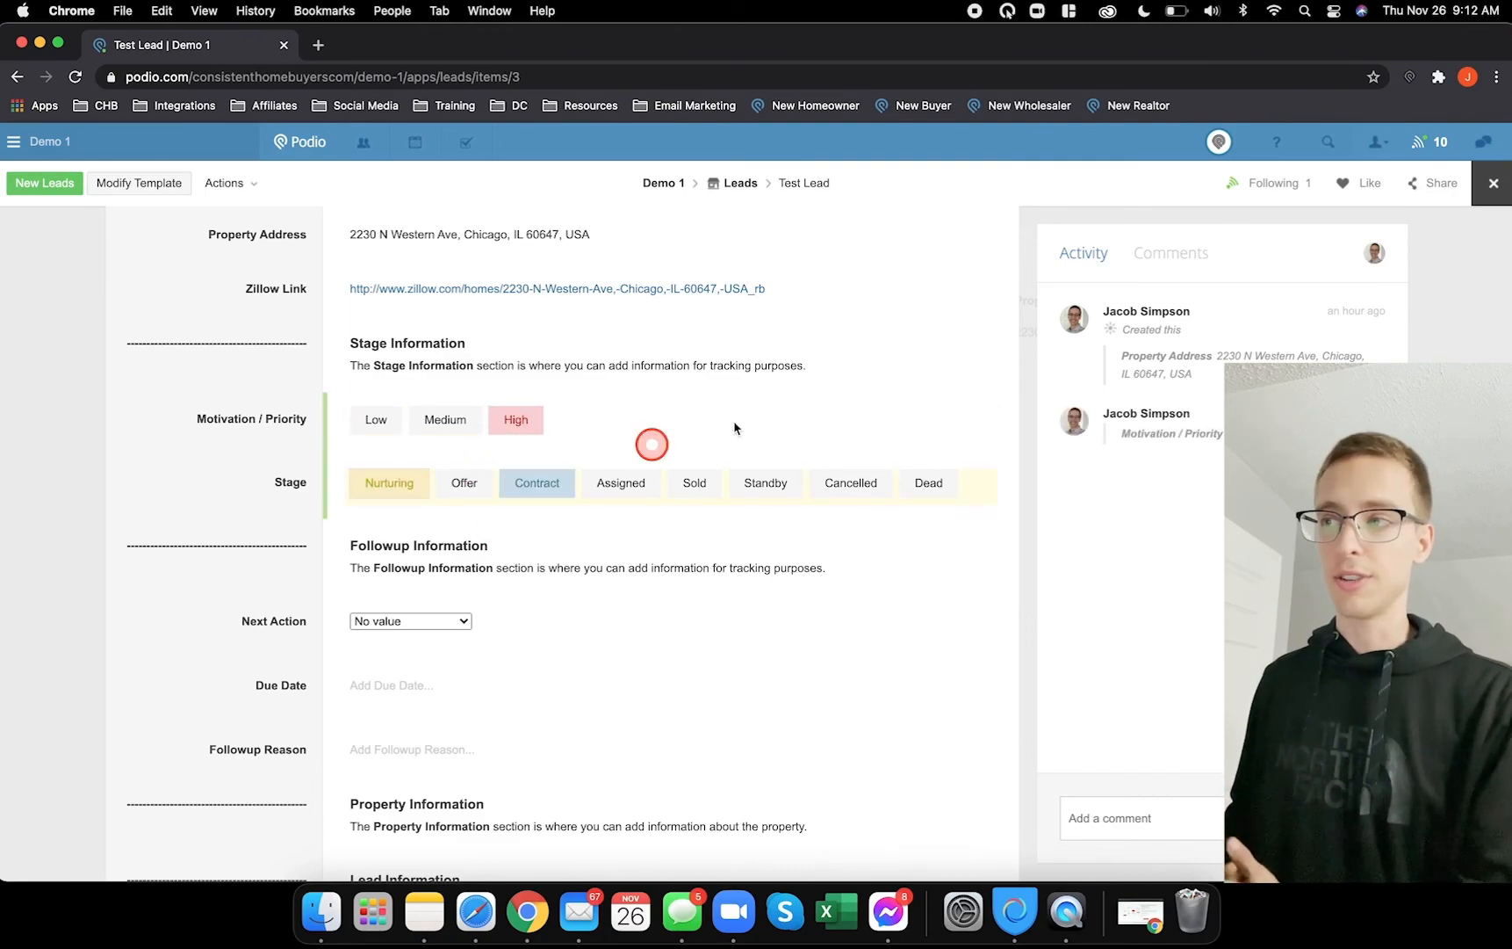
click(1493, 183)
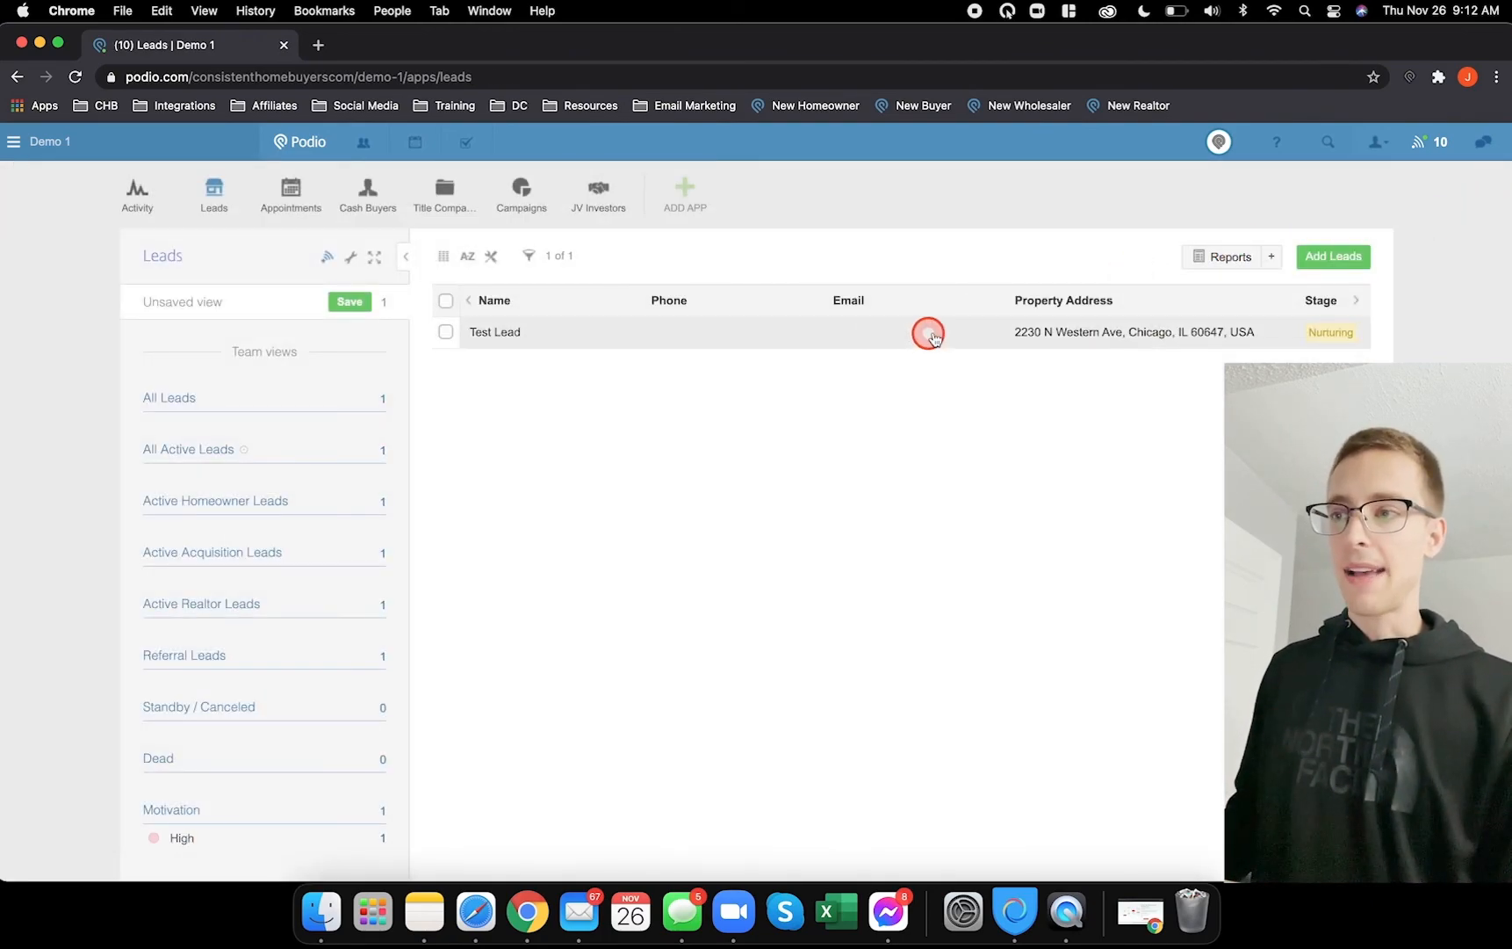
- Hide the Phone, Email, Property Address, Next Action and Due Date columns from the Leads table
click(495, 261)
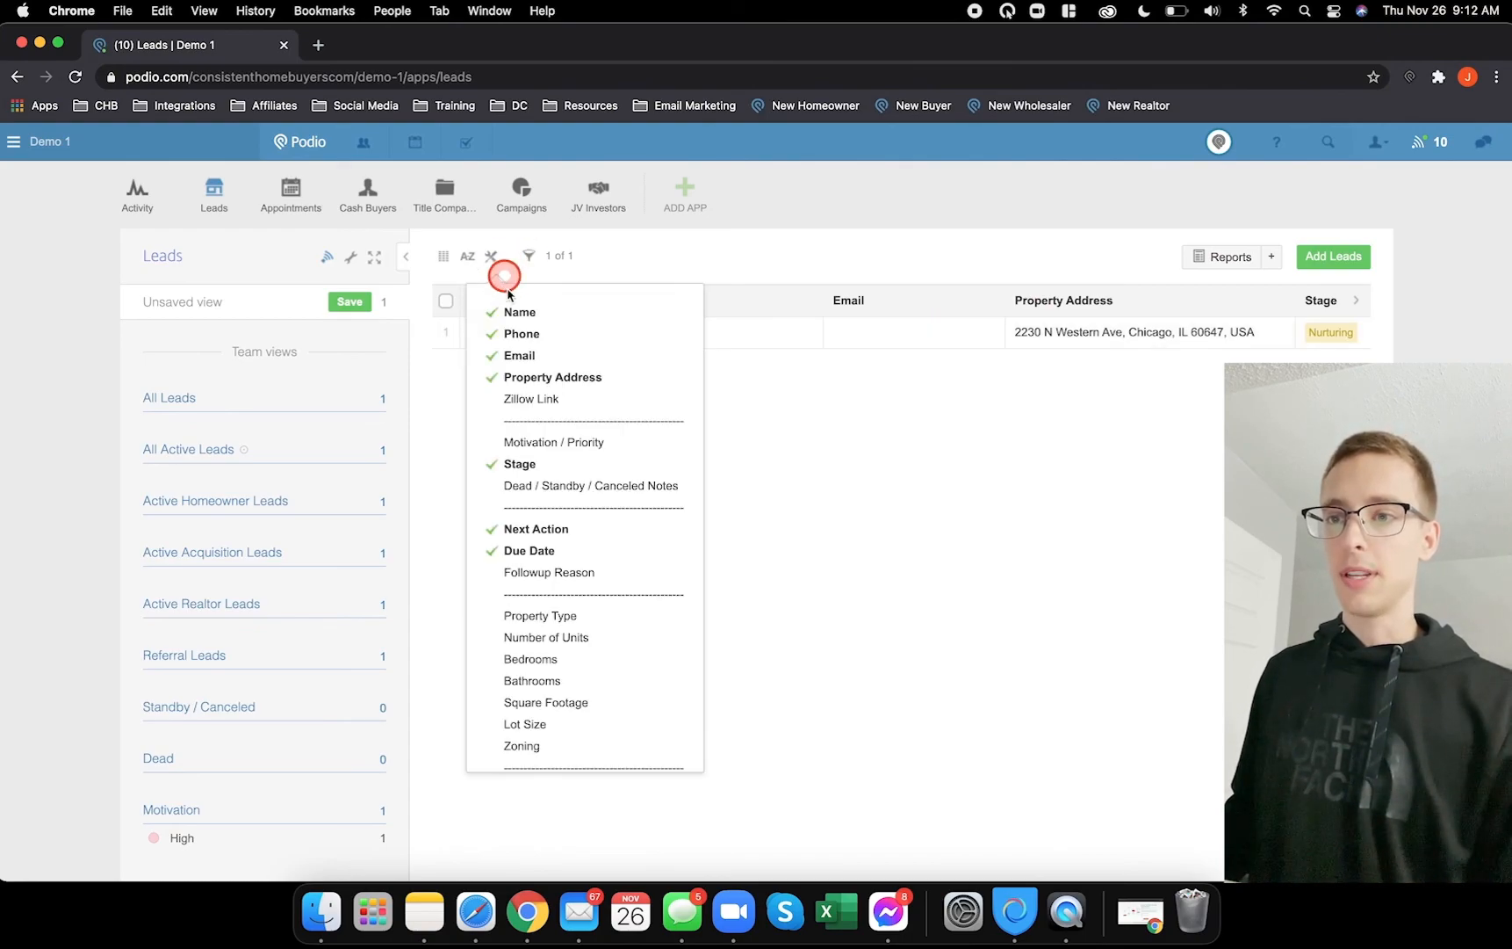
click(553, 340)
click(543, 355)
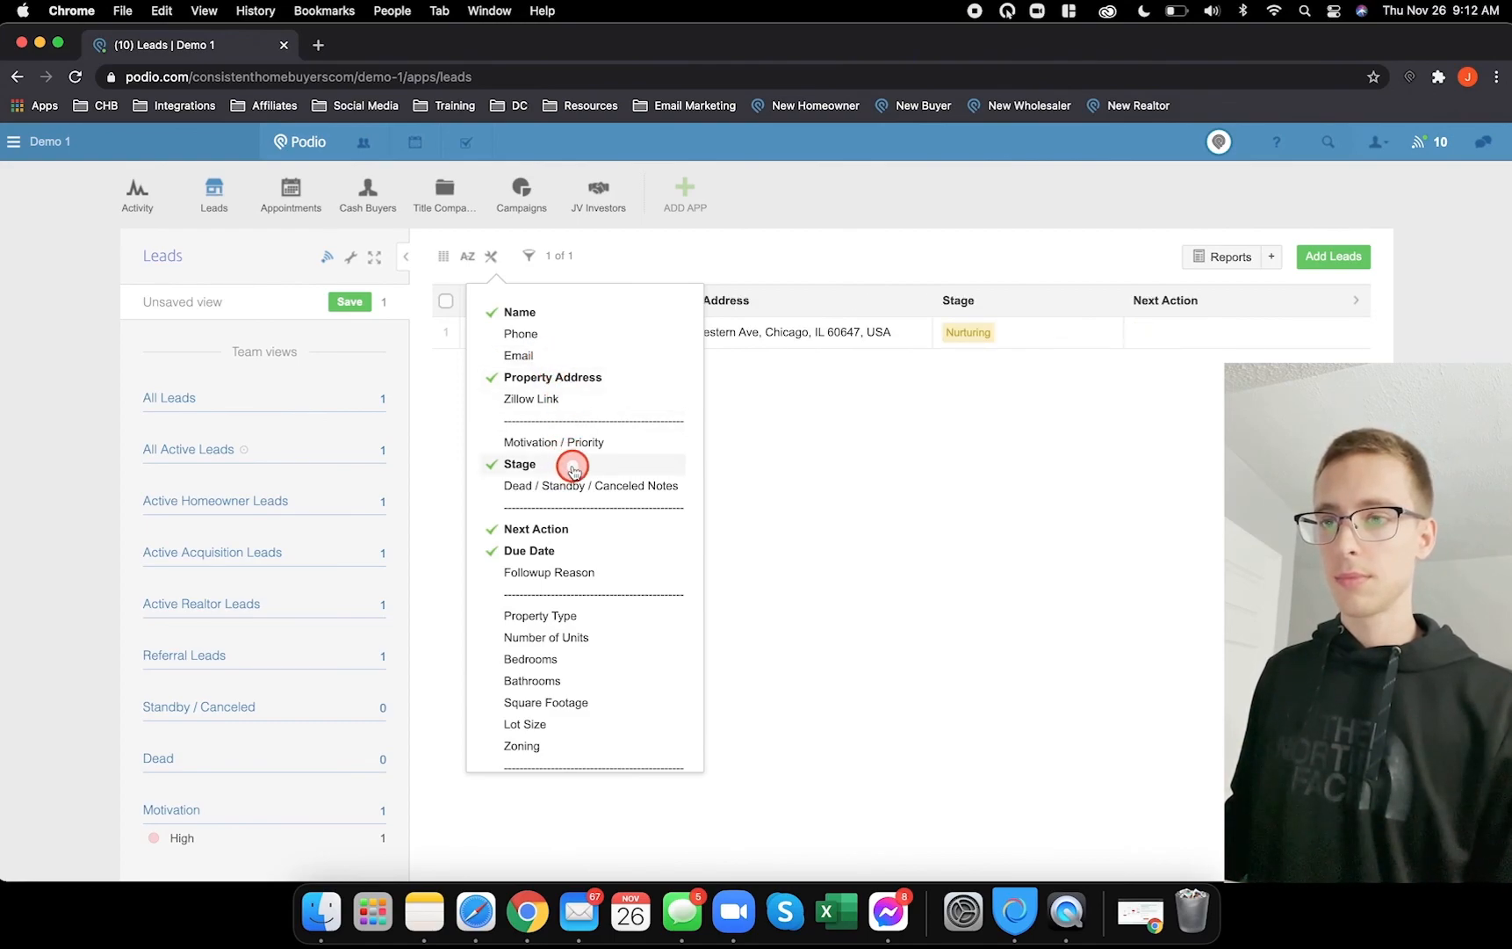
click(561, 377)
click(562, 530)
click(564, 548)
scroll(566, 541, down, 5)
scroll(576, 551, down, 1)
- Also hide the MAO @ 80%, 75%, 70%, MOA @ 50%, Showing Date, separator and Est. Profit columns
click(564, 618)
click(562, 639)
click(560, 661)
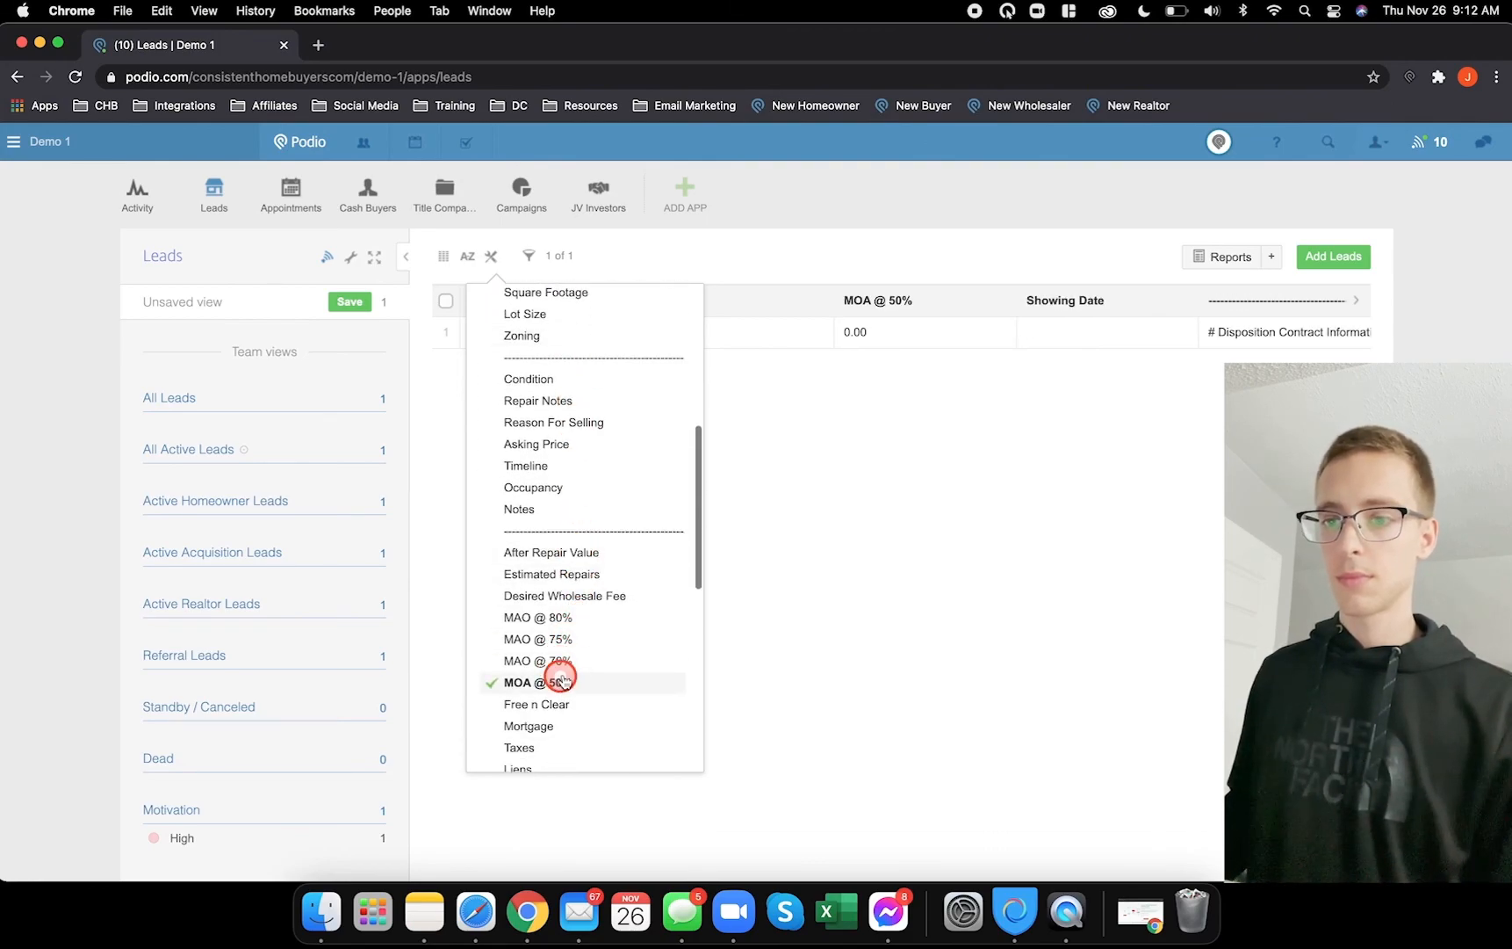
click(562, 682)
scroll(580, 664, down, 5)
click(564, 583)
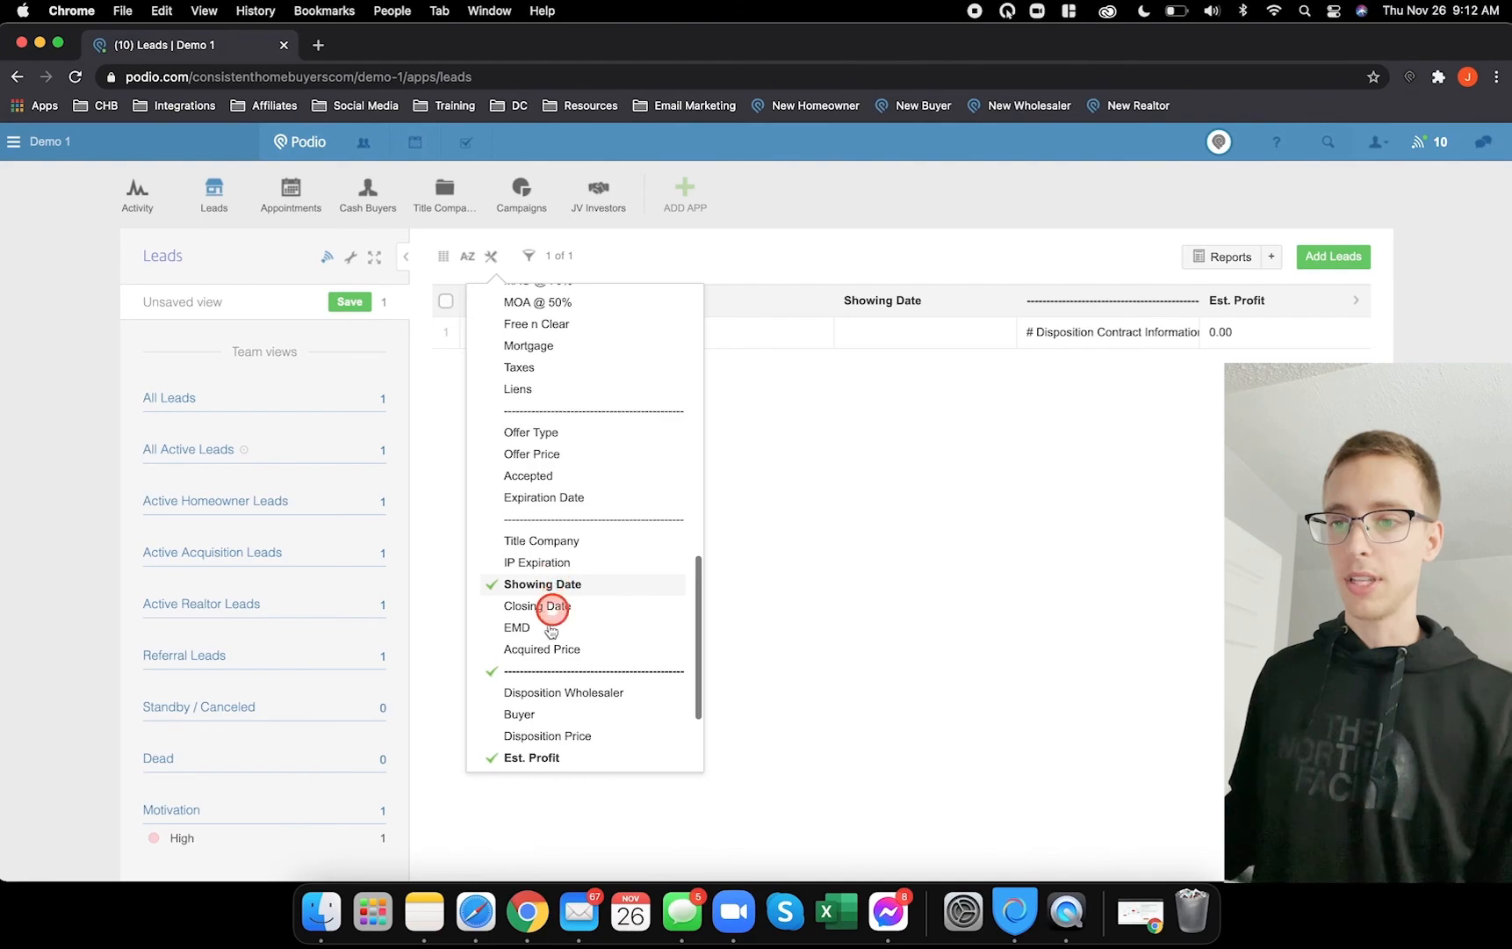
click(539, 673)
scroll(553, 668, down, 3)
click(544, 611)
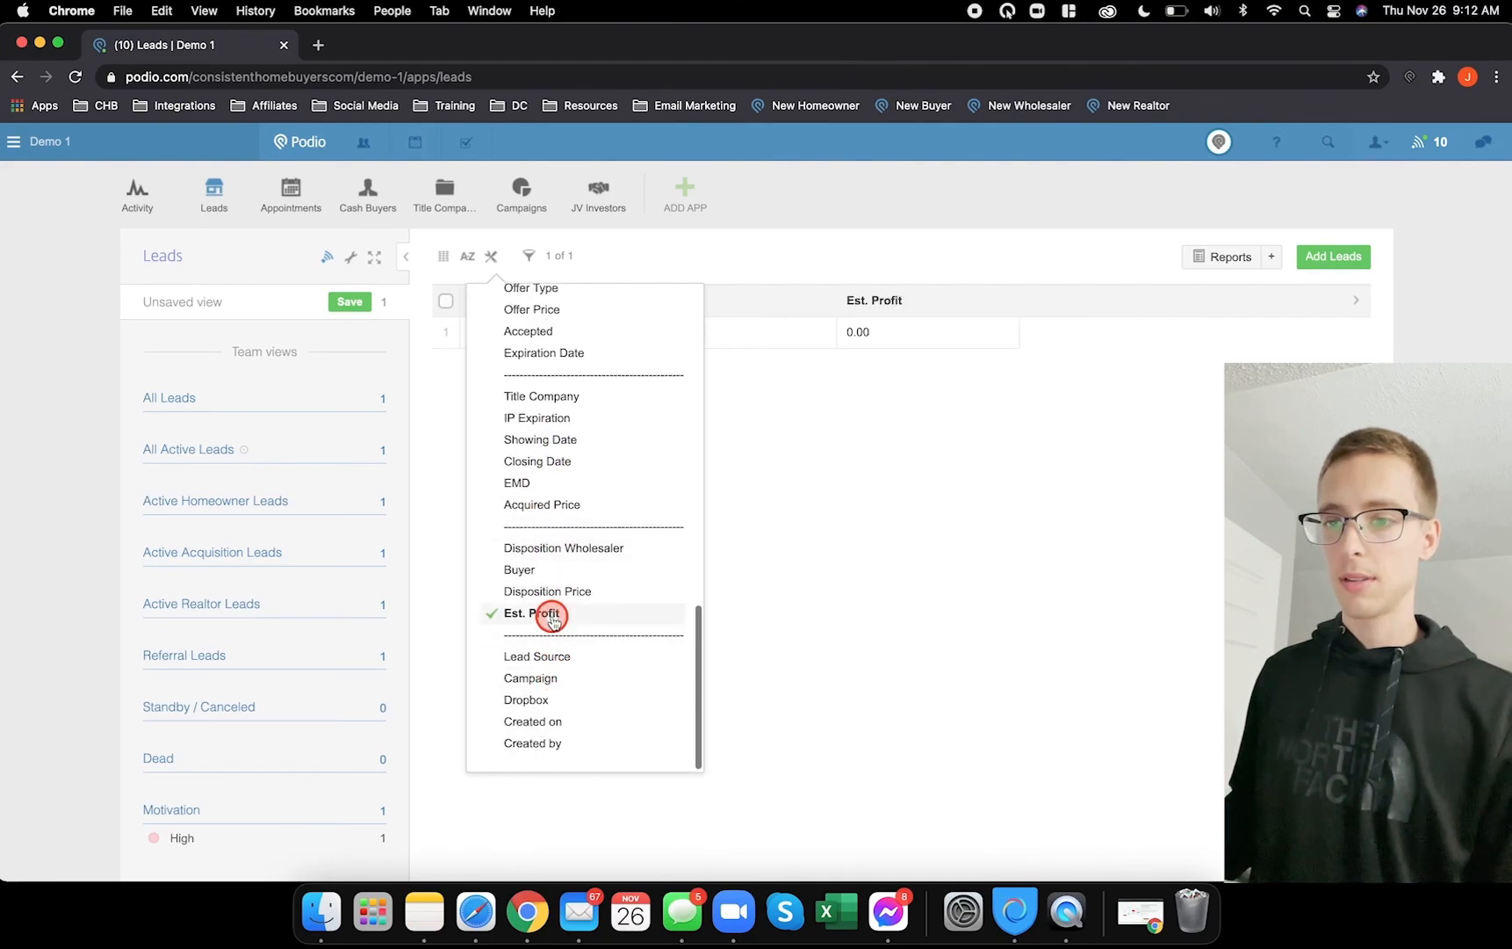
click(913, 607)
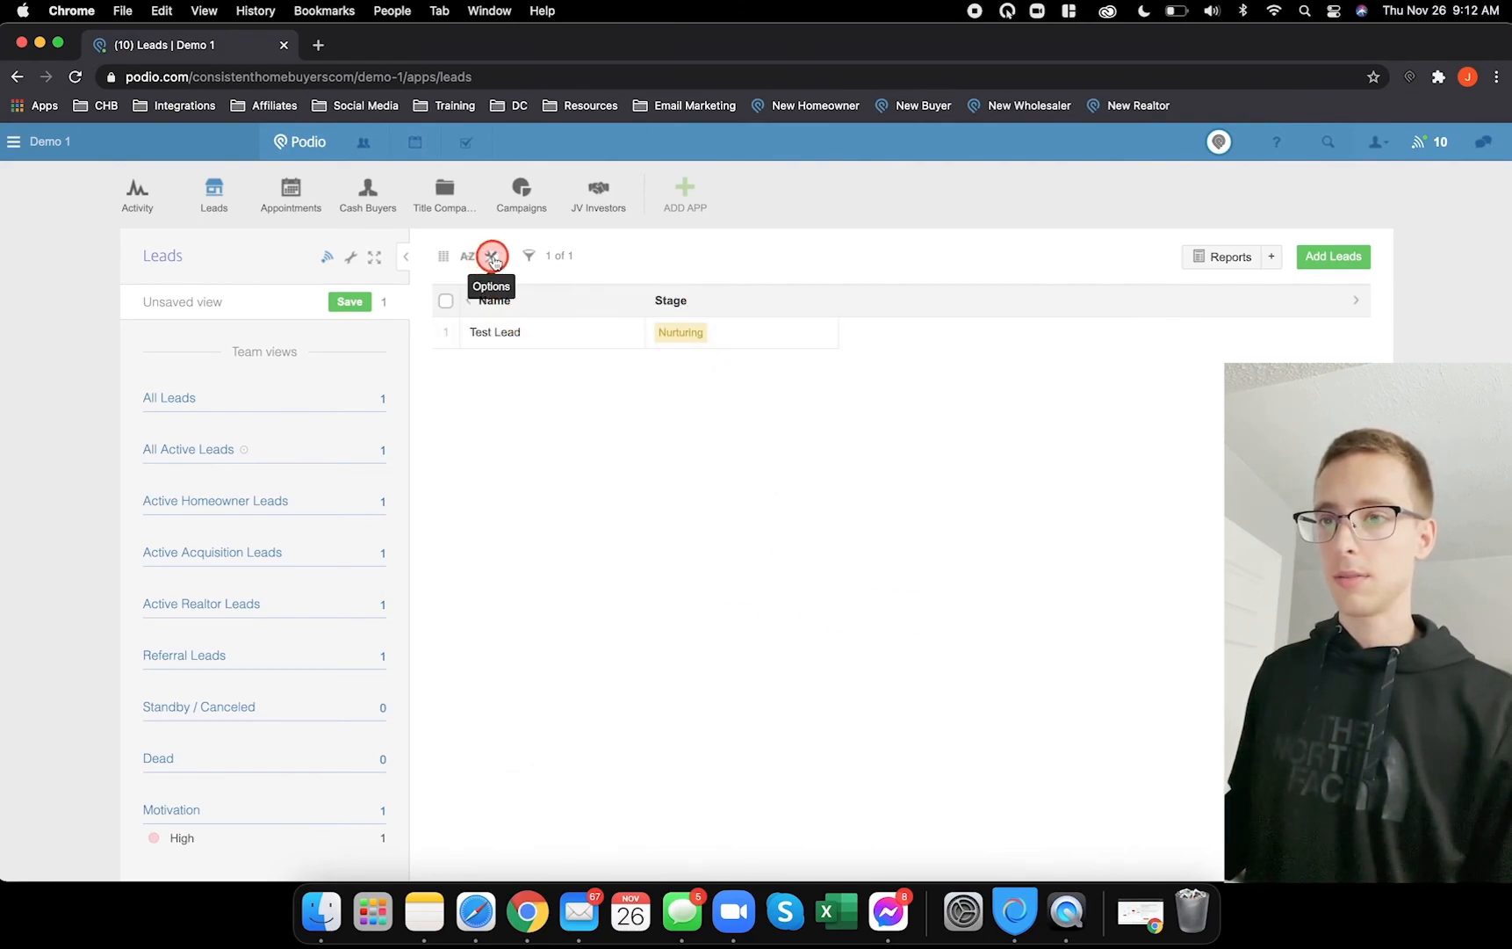
- Show Motivation / Priority, Next Action and Due Date again, then narrow the Name and Motivation / Priority columns
click(492, 257)
click(572, 442)
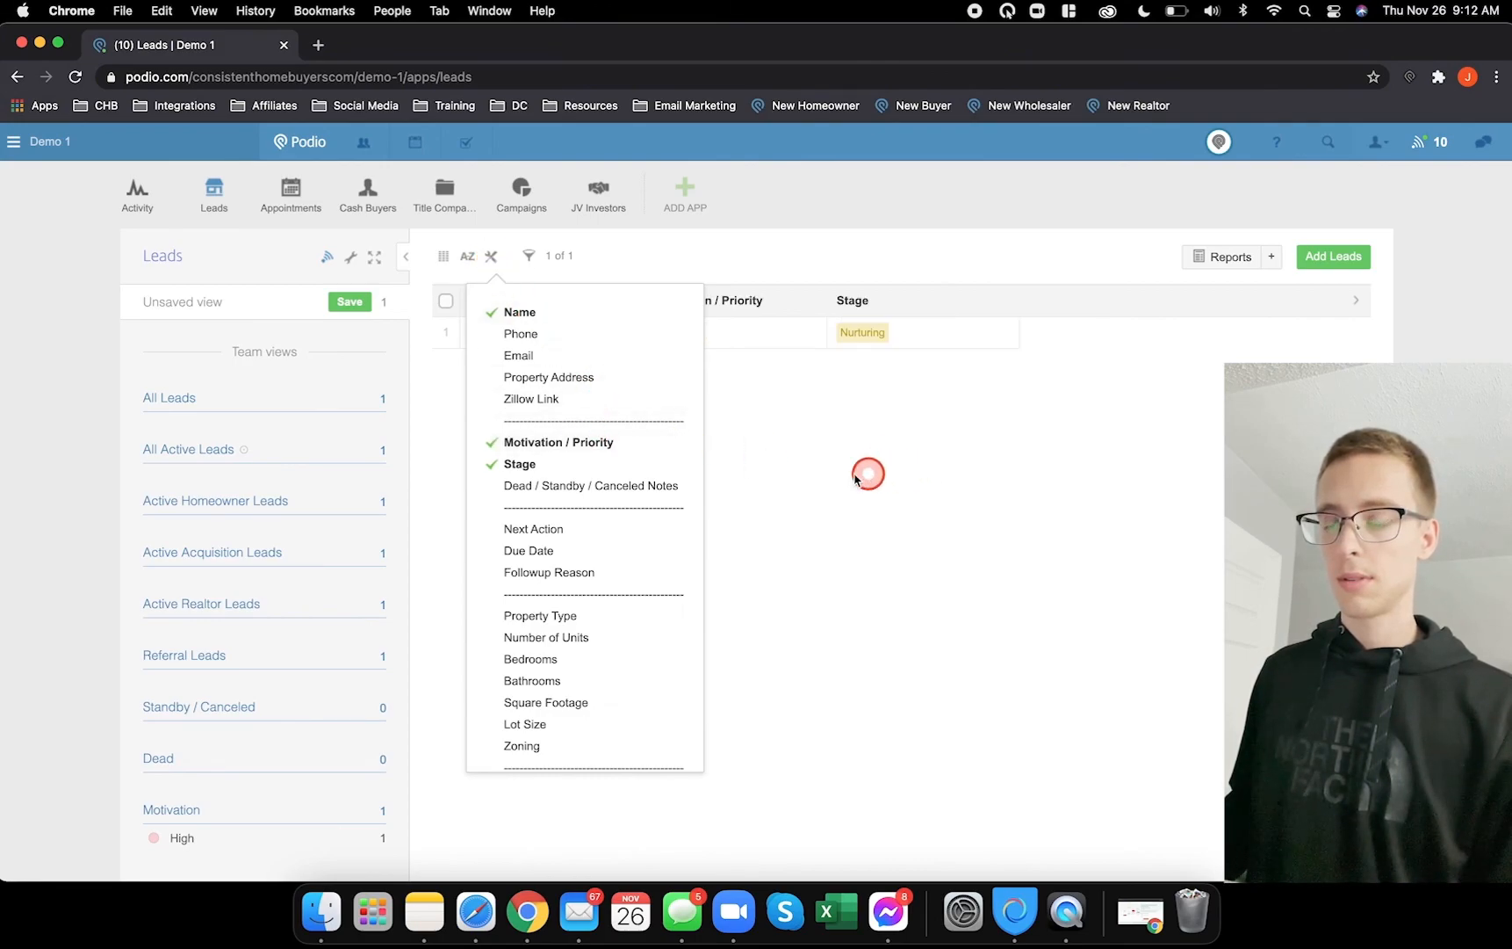
click(574, 530)
click(573, 551)
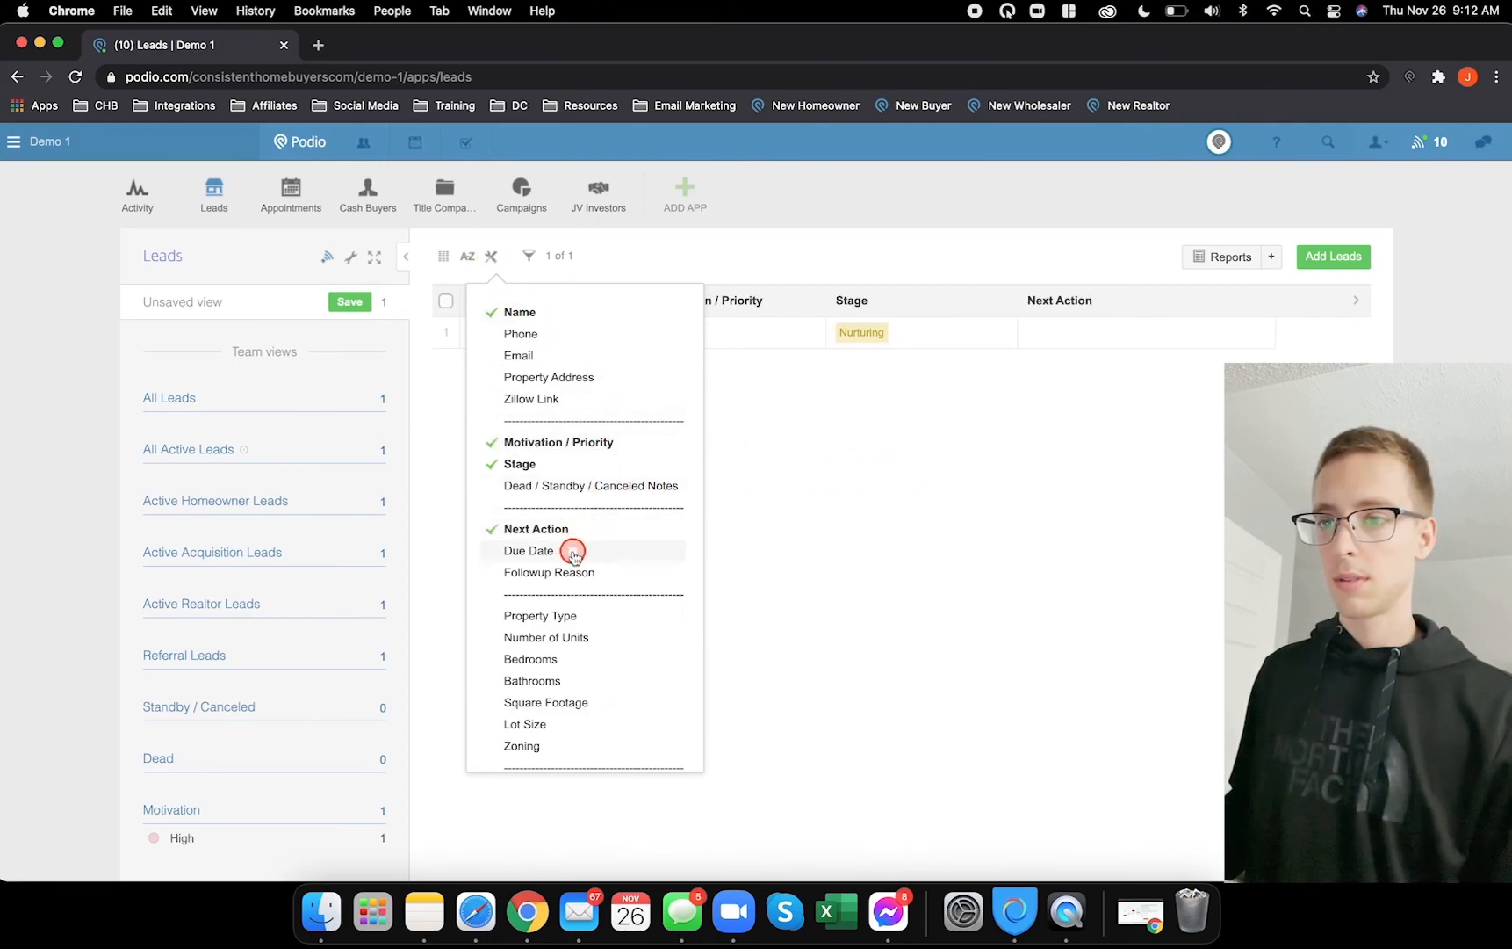
click(942, 568)
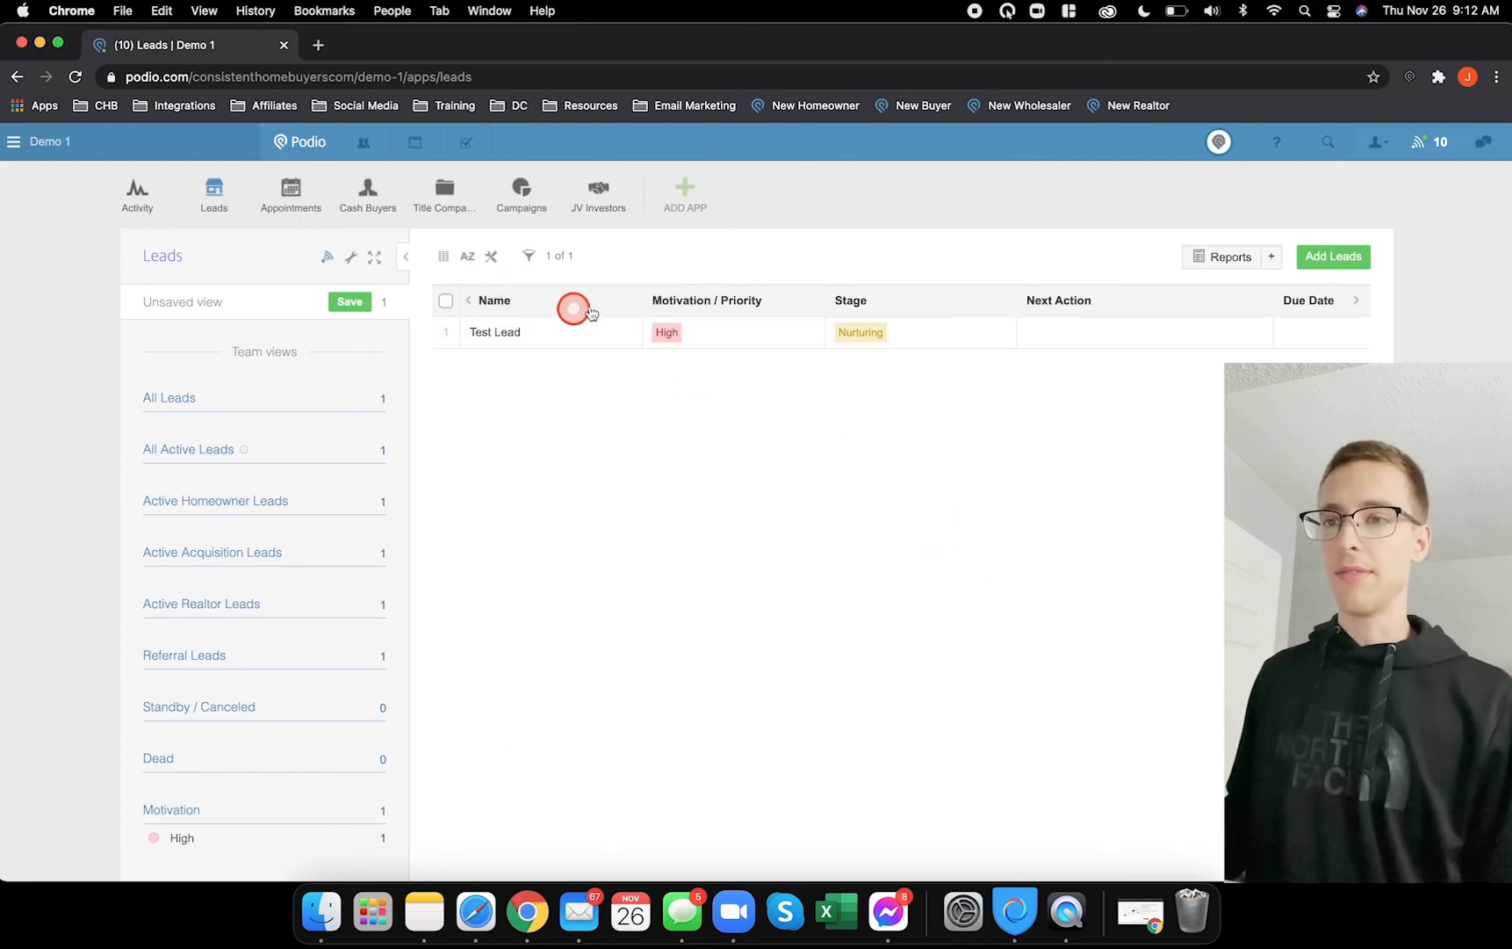
drag(642, 299, 600, 301)
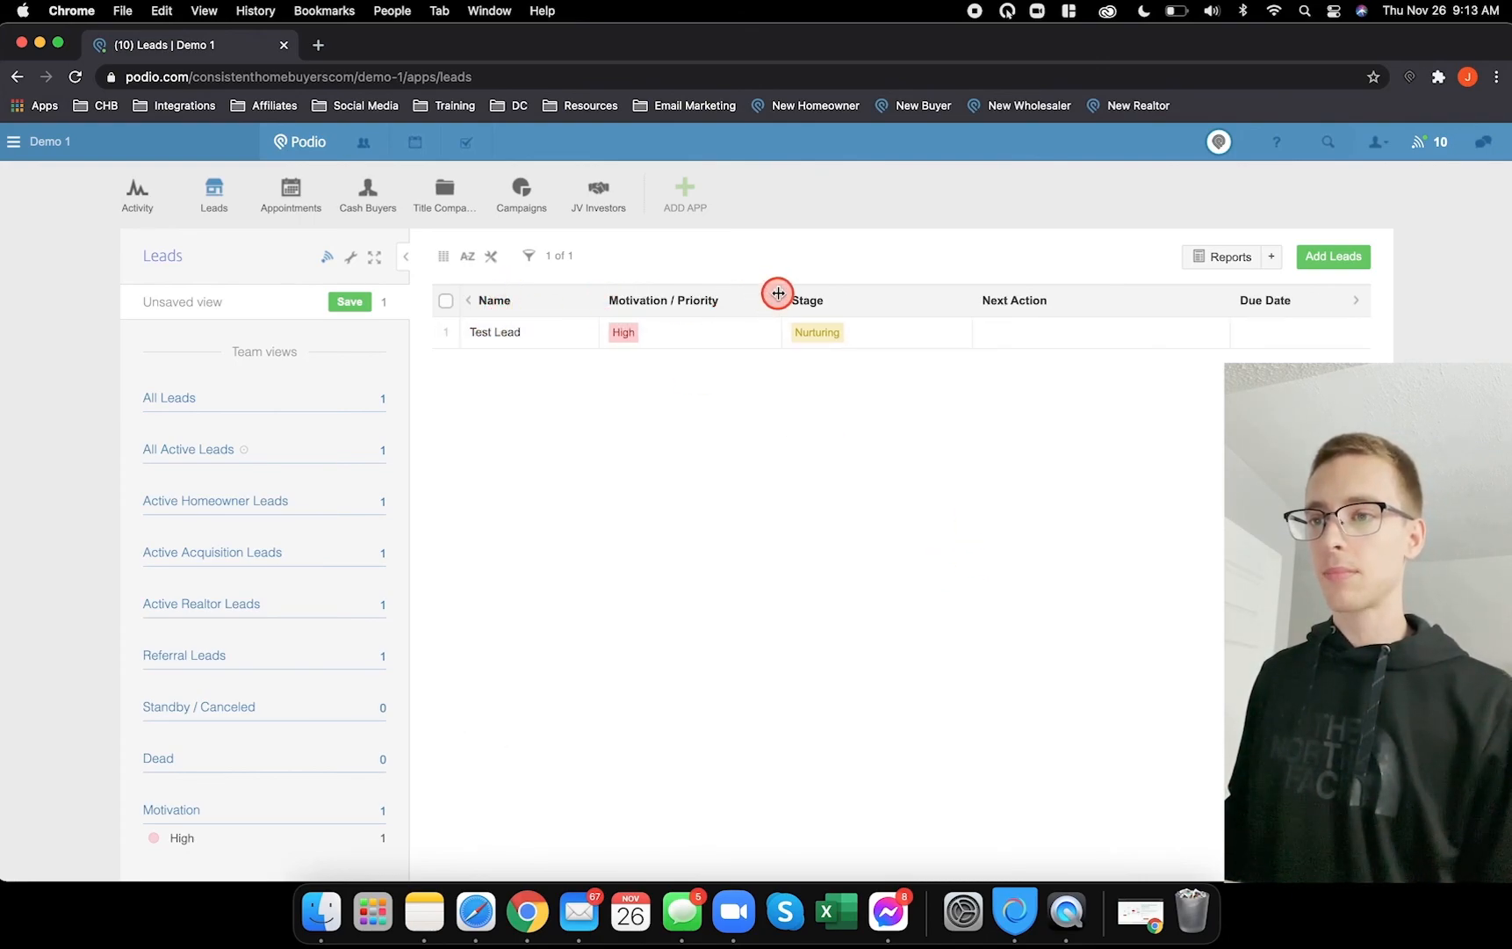
drag(775, 294, 725, 297)
- Narrow the Stage column, then briefly switch to Safari and back to the Leads page in Chrome
drag(914, 297, 822, 301)
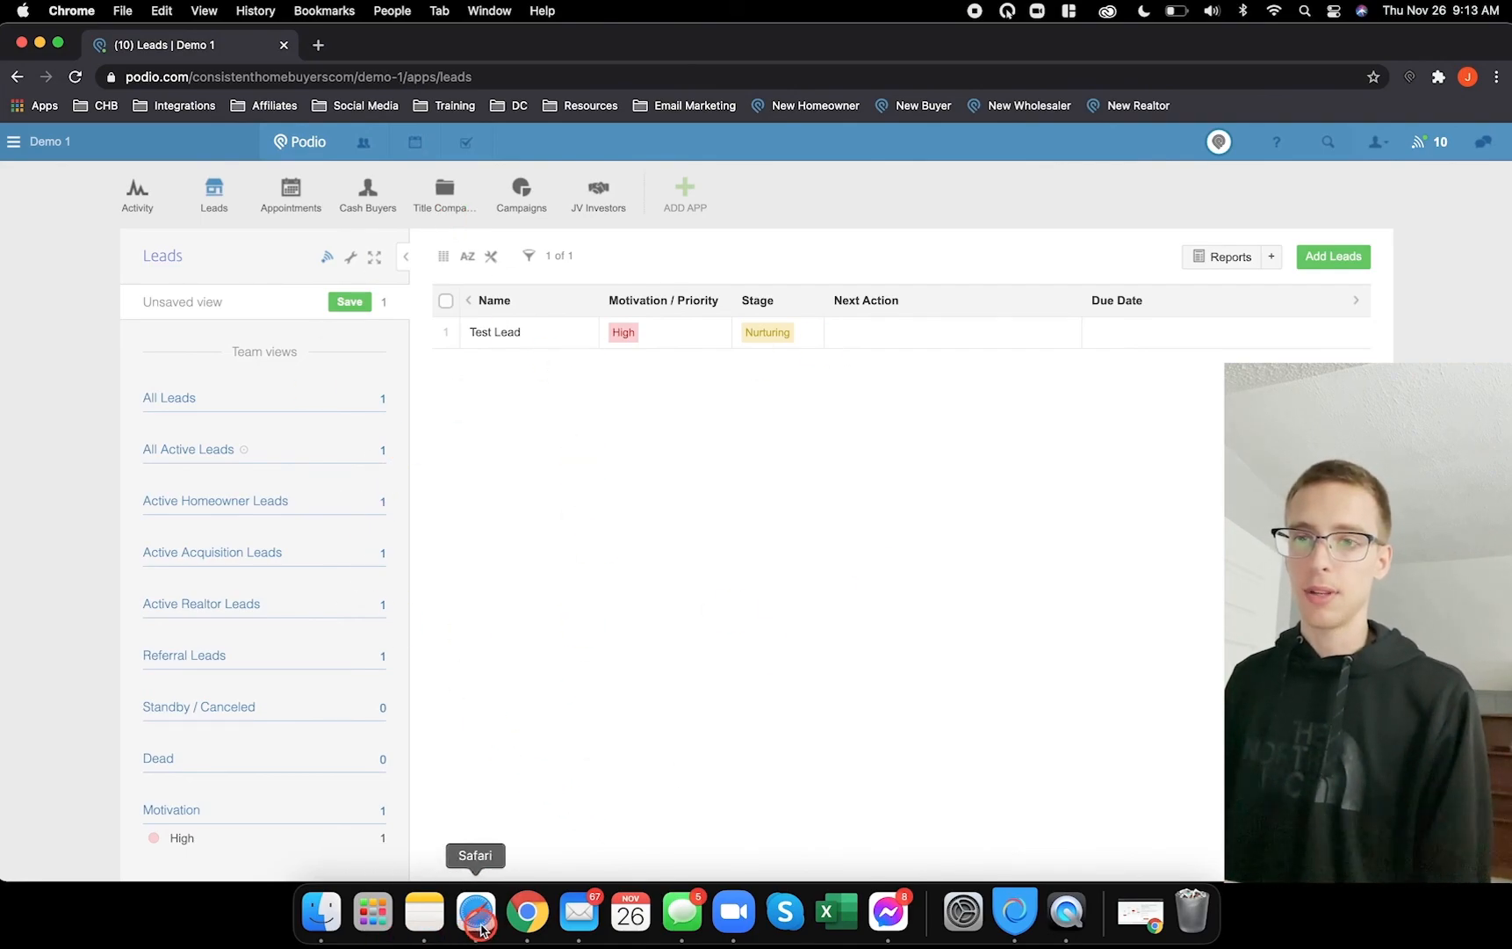
click(481, 929)
click(530, 915)
click(652, 711)
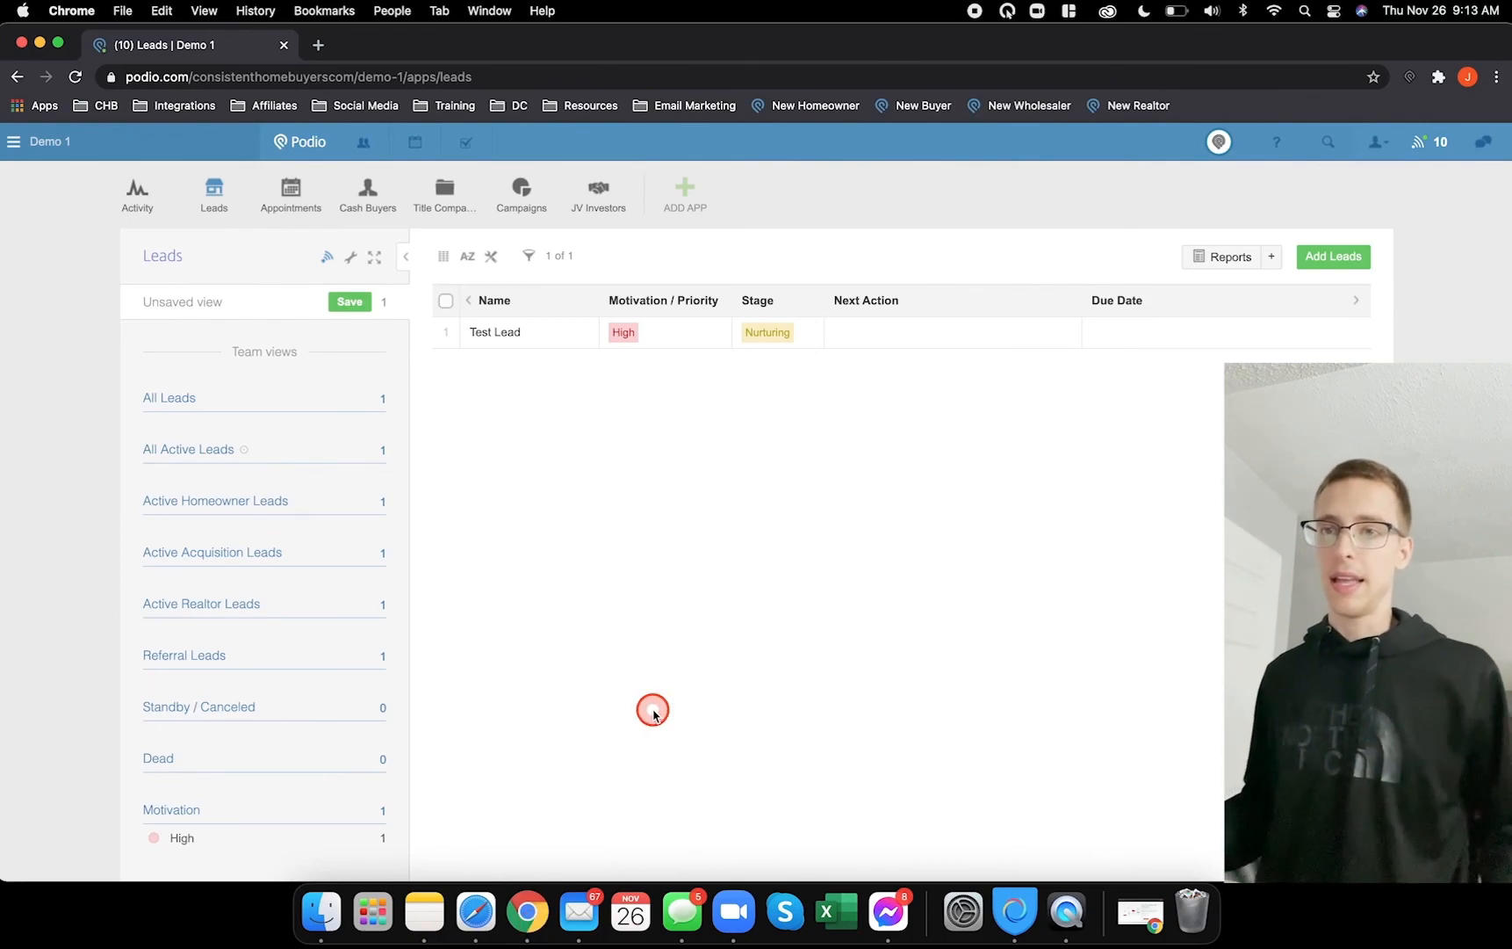